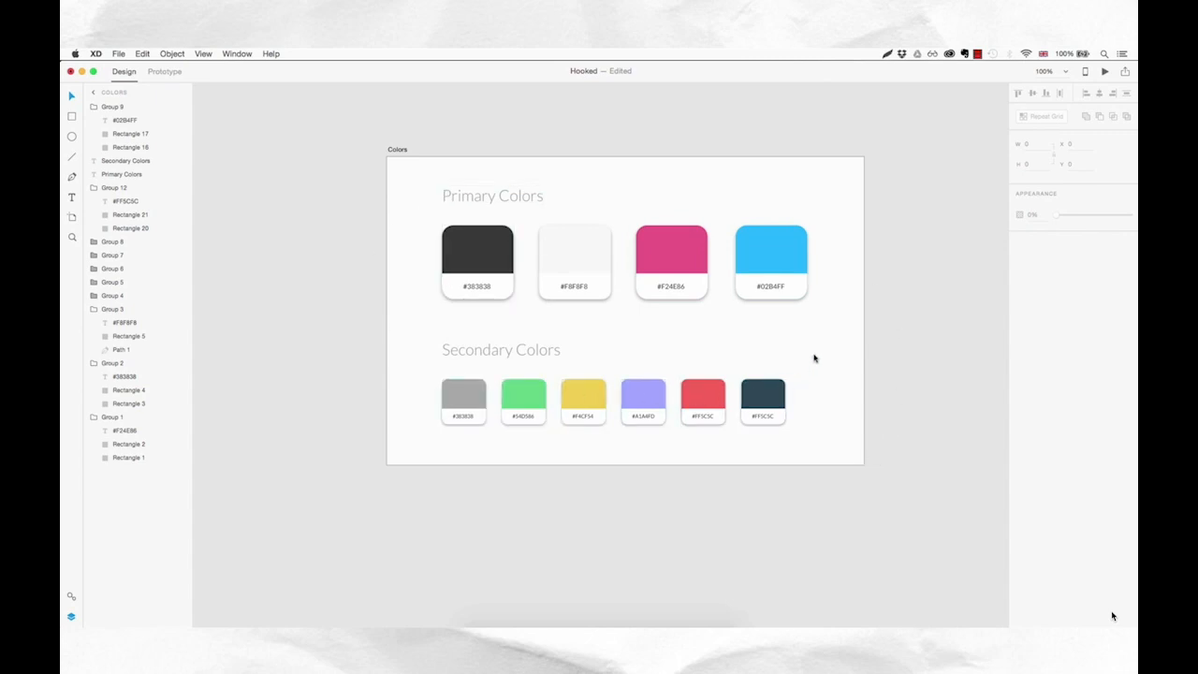
{"action": "left_click", "coordinate": [805, 262]}
{"action": "left_click", "coordinate": [1129, 255]}
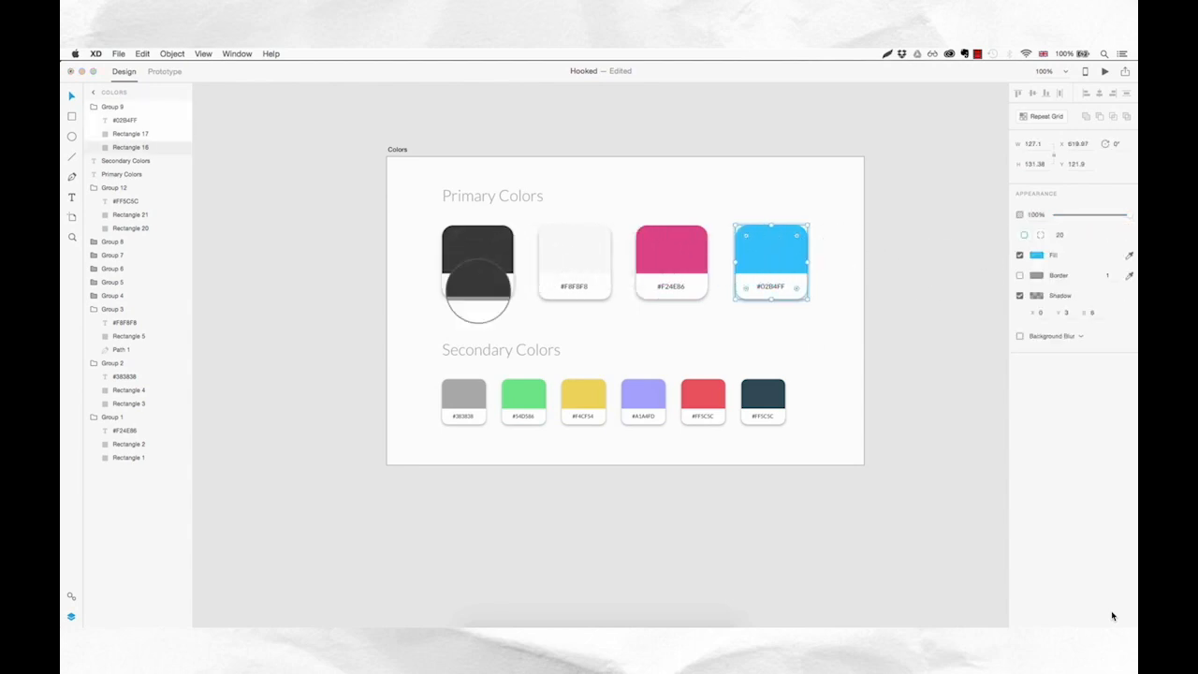
{"action": "key", "text": "Escape"}
{"action": "key", "text": "Escape"}
{"action": "key", "text": "Escape"}
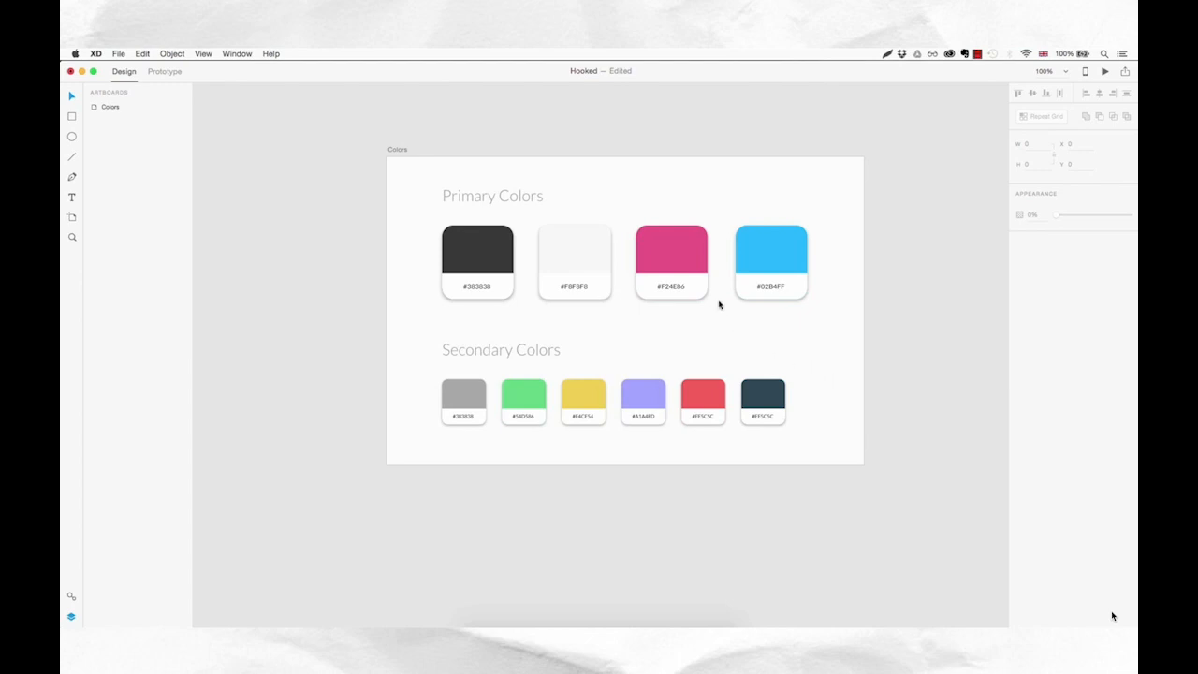
- Inspect the fill color and saved color swatches of the pink card under Primary Colors
{"action": "double_click", "coordinate": [694, 255]}
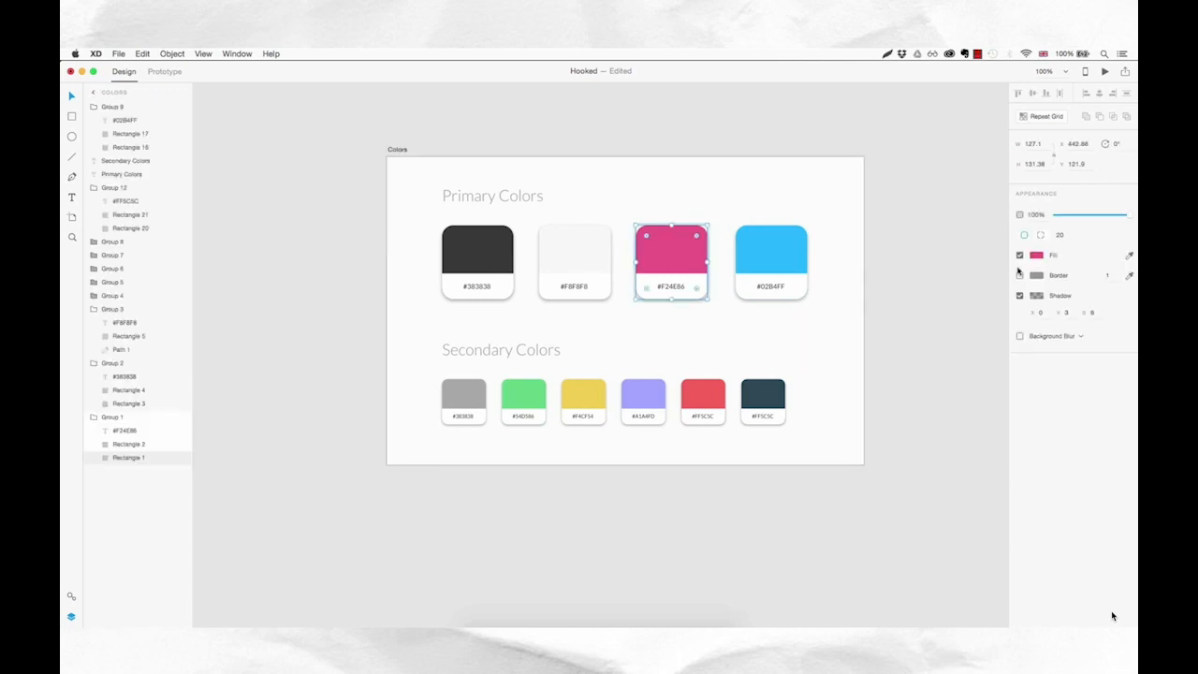
{"action": "left_click", "coordinate": [1036, 256]}
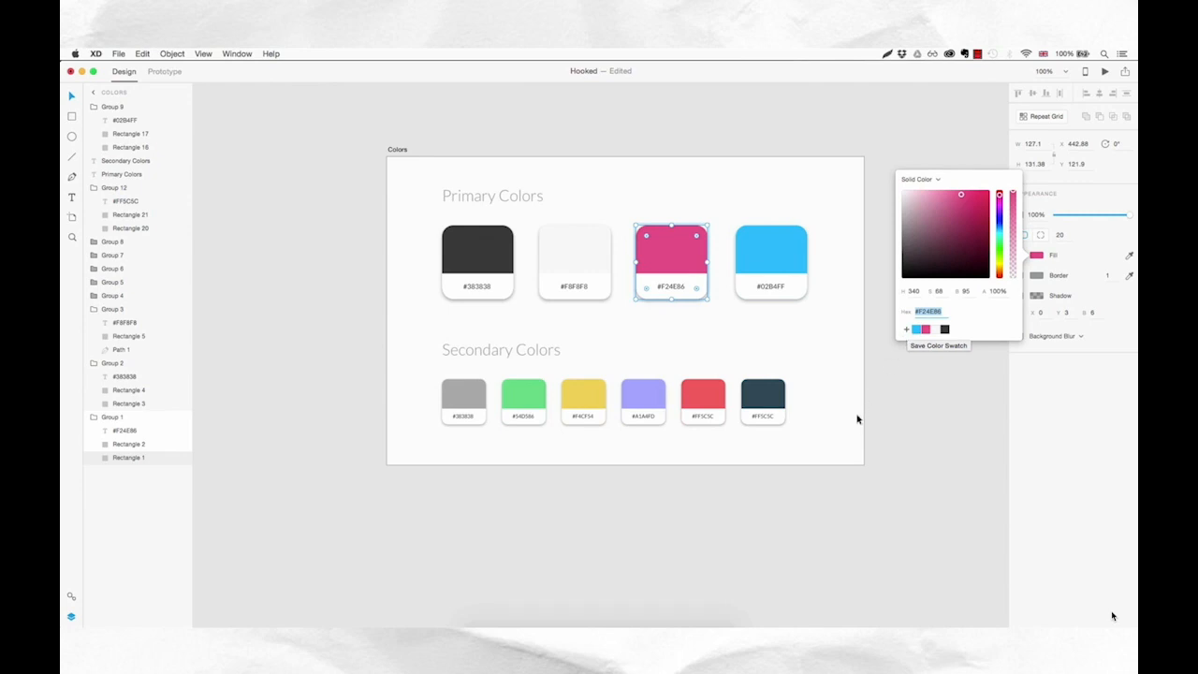
{"action": "left_click", "coordinate": [867, 466]}
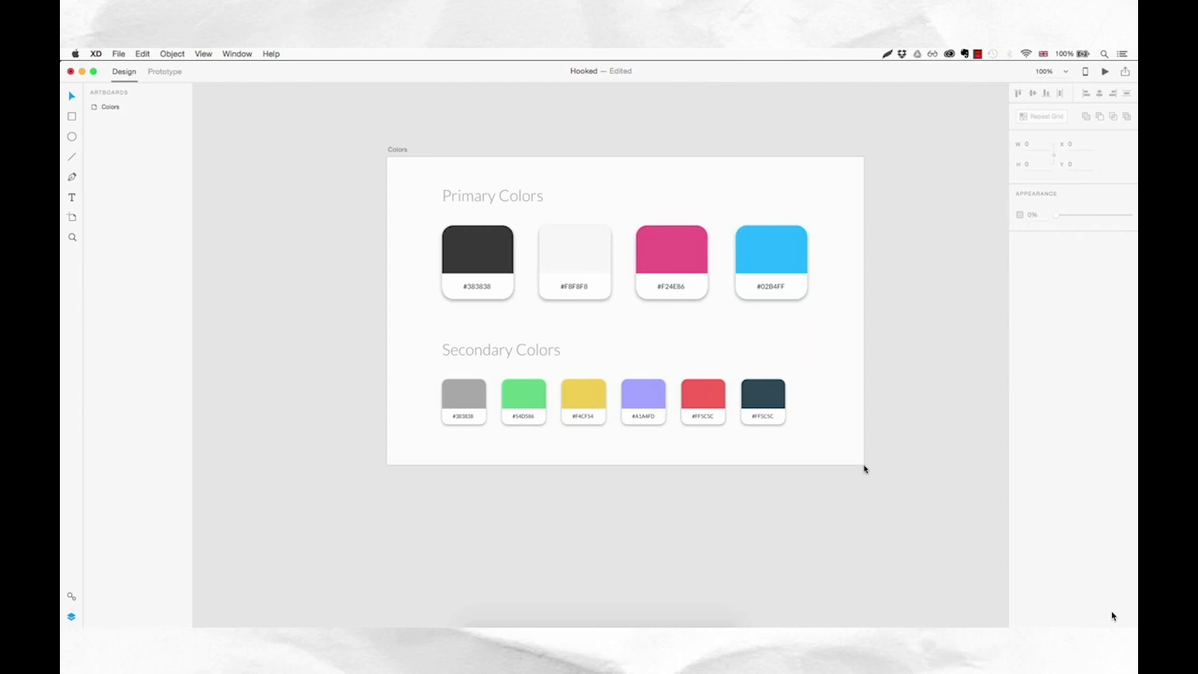
- Create an iPhone 6/7 artboard and place it below the Colors artboard, aligned with its left edge
{"action": "scroll", "coordinate": [869, 467], "scroll_direction": "left", "scroll_amount": 1}
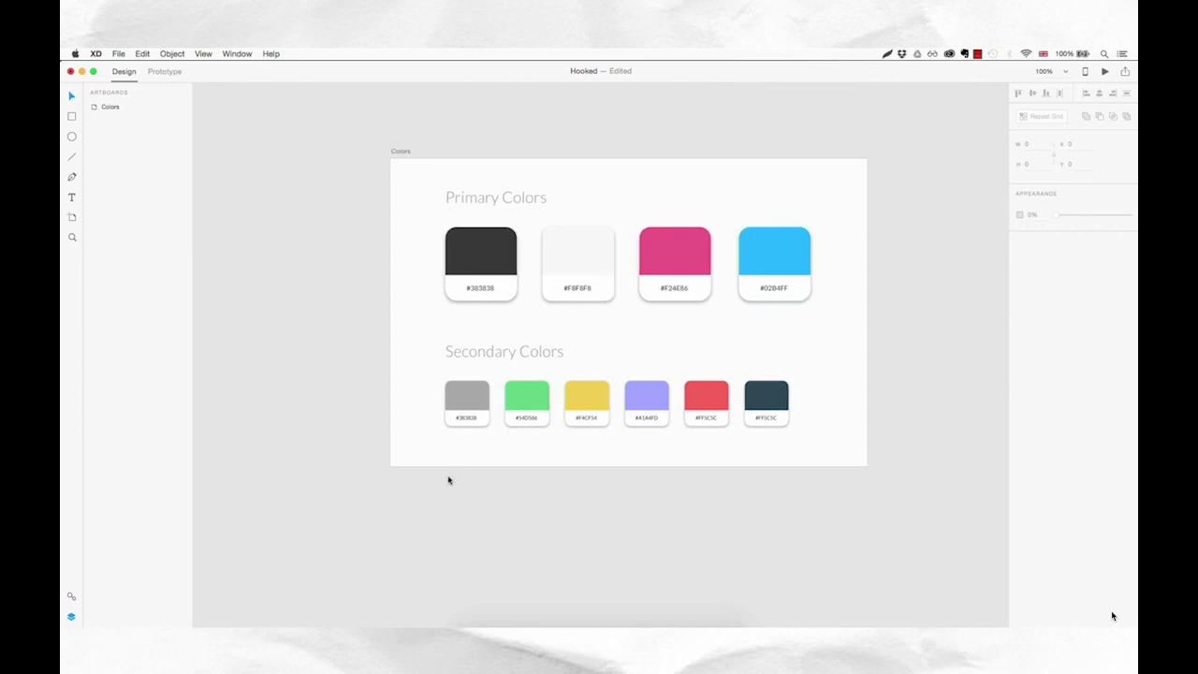
{"action": "left_click", "coordinate": [72, 220]}
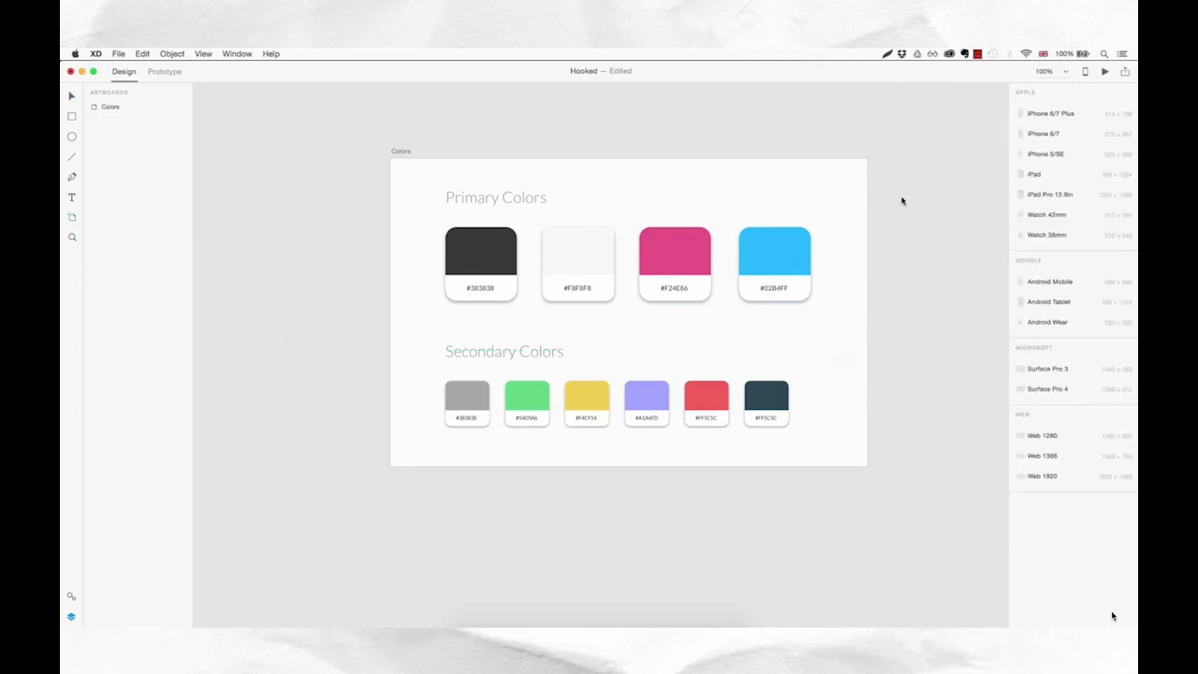
{"action": "left_click", "coordinate": [1043, 138]}
{"action": "left_click_drag", "start_coordinate": [526, 164], "coordinate": [304, 534]}
{"action": "scroll", "coordinate": [774, 339], "scroll_direction": "left", "scroll_amount": 10}
{"action": "scroll", "coordinate": [774, 339], "scroll_direction": "down", "scroll_amount": 5}
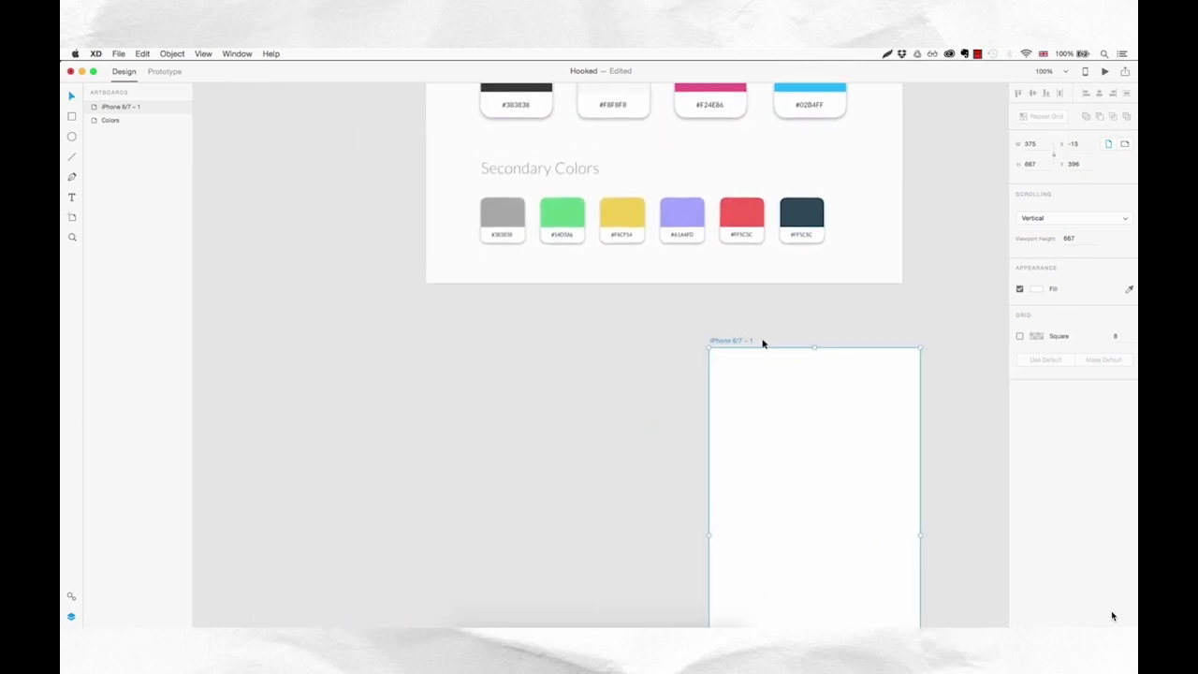
{"action": "left_click_drag", "start_coordinate": [746, 343], "coordinate": [459, 335]}
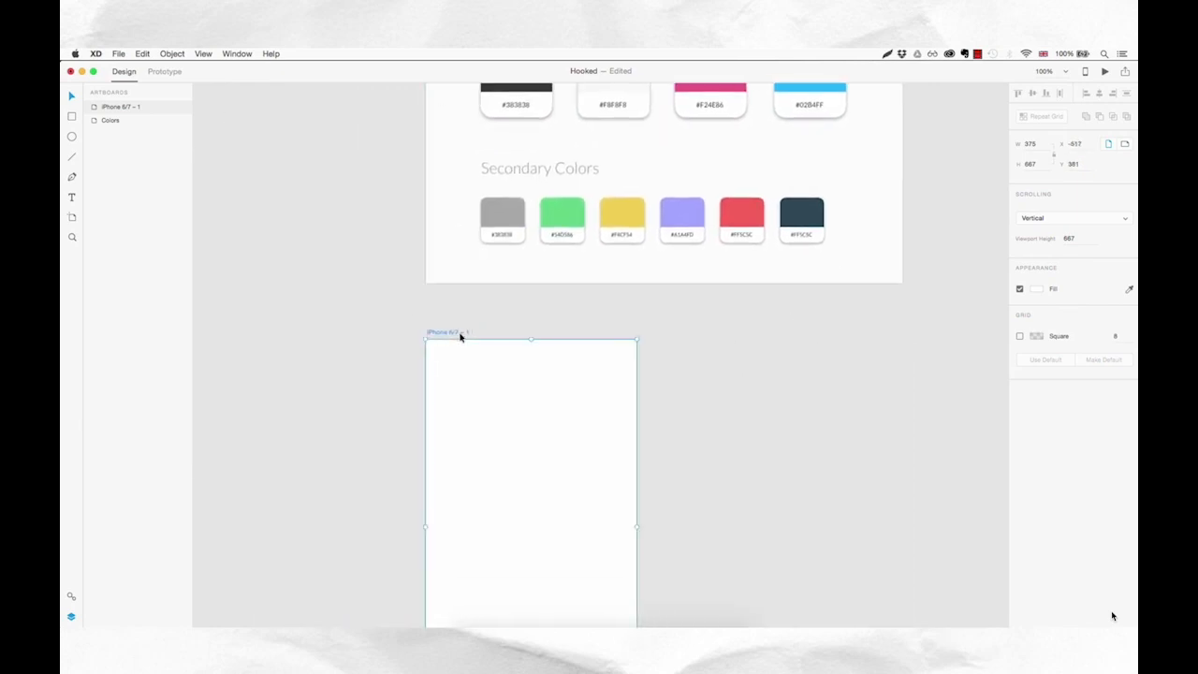
{"action": "scroll", "coordinate": [711, 428], "scroll_direction": "down", "scroll_amount": 3}
{"action": "scroll", "coordinate": [712, 428], "scroll_direction": "right", "scroll_amount": 2}
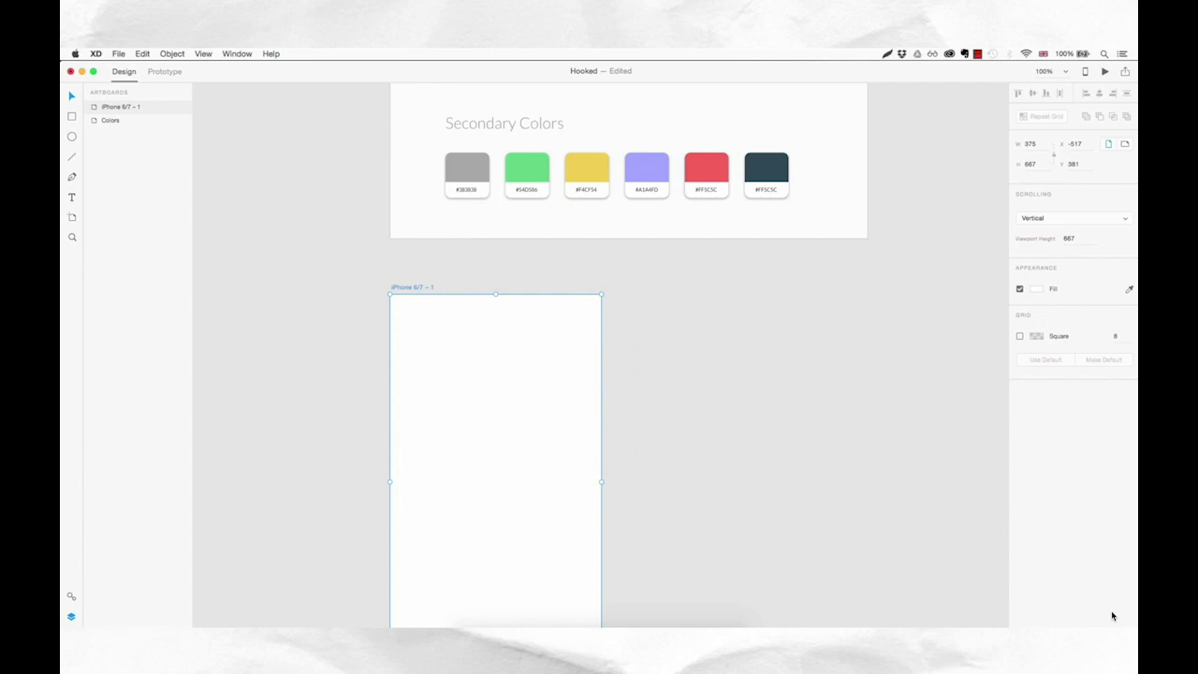
- Switch to Finder, preview pexels-photo-126319.jpeg in the Assets folder, and import it onto the pasteboard beside the iPhone artboard
{"action": "left_click", "coordinate": [471, 623]}
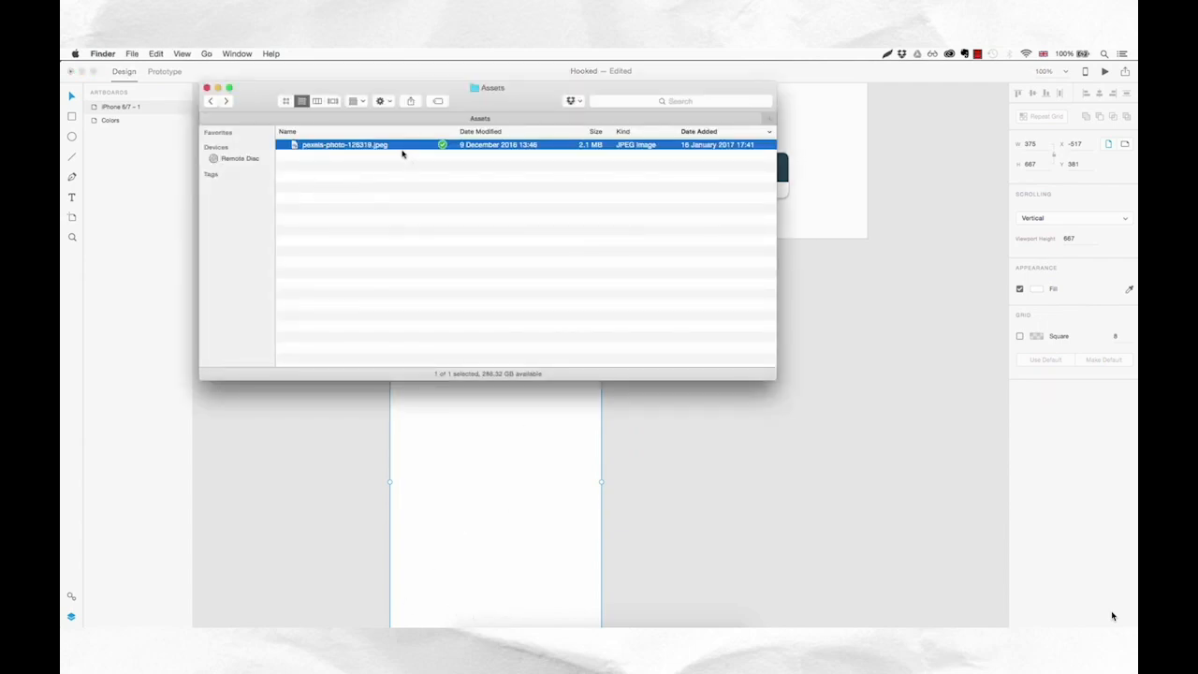
{"action": "key", "text": "space"}
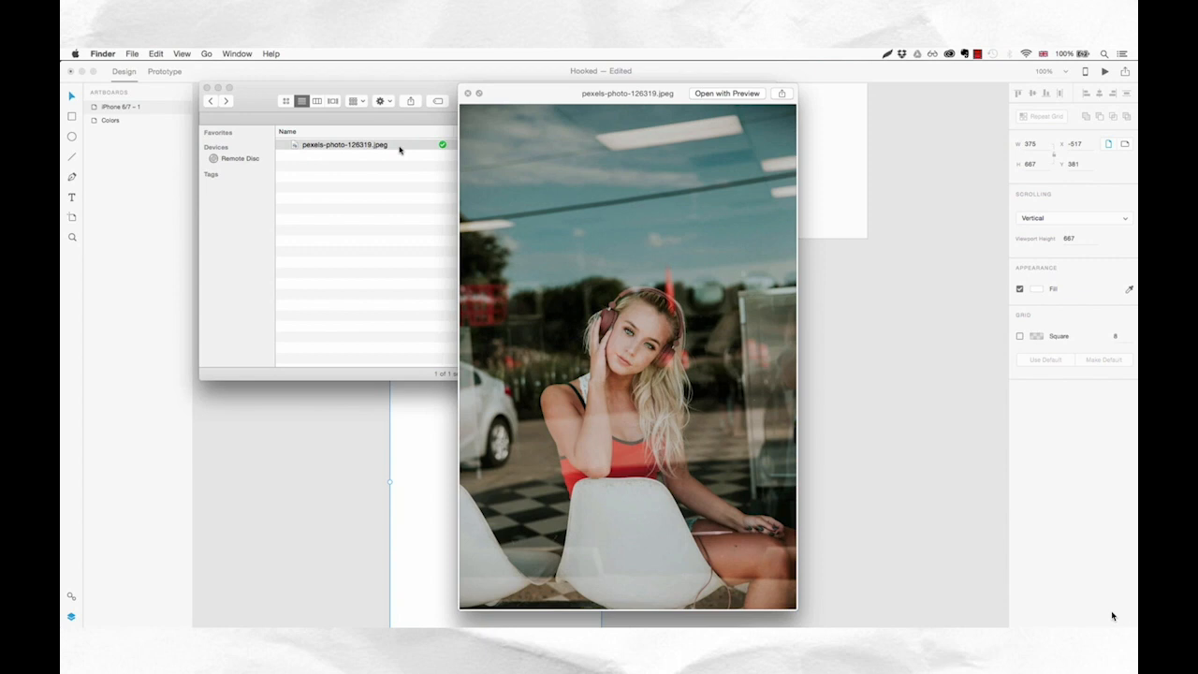
{"action": "key", "text": "space"}
{"action": "left_click_drag", "start_coordinate": [399, 150], "coordinate": [646, 456]}
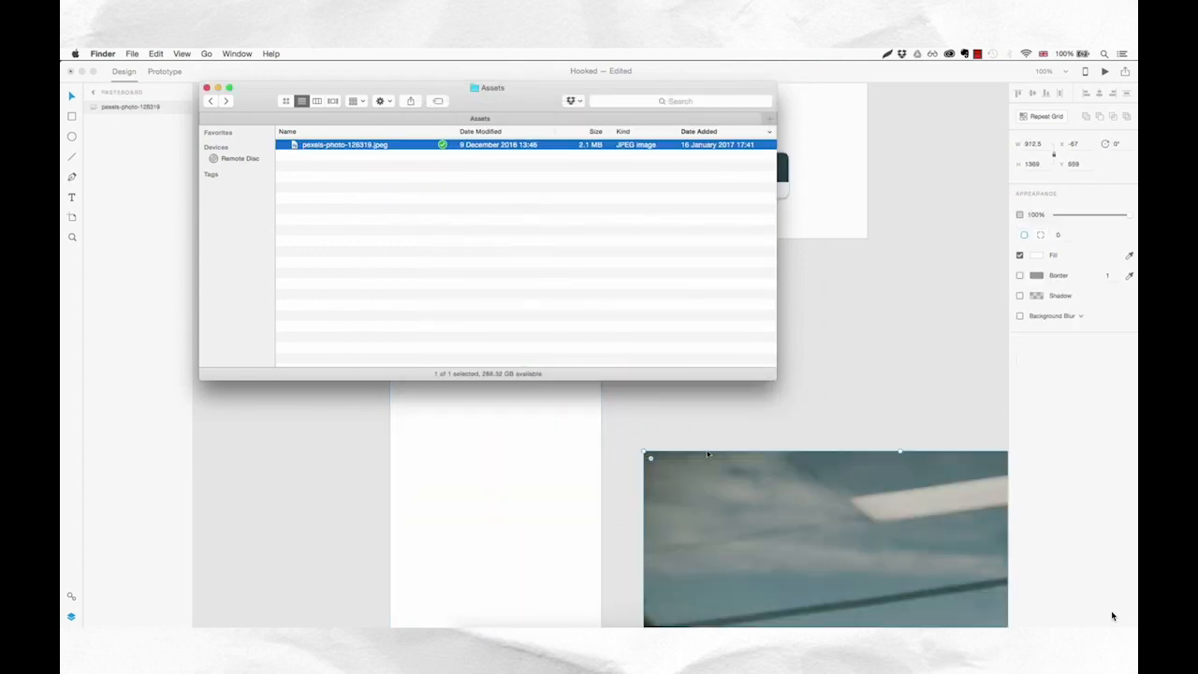
{"action": "left_click", "coordinate": [771, 424]}
{"action": "left_click_drag", "start_coordinate": [770, 422], "coordinate": [638, 194]}
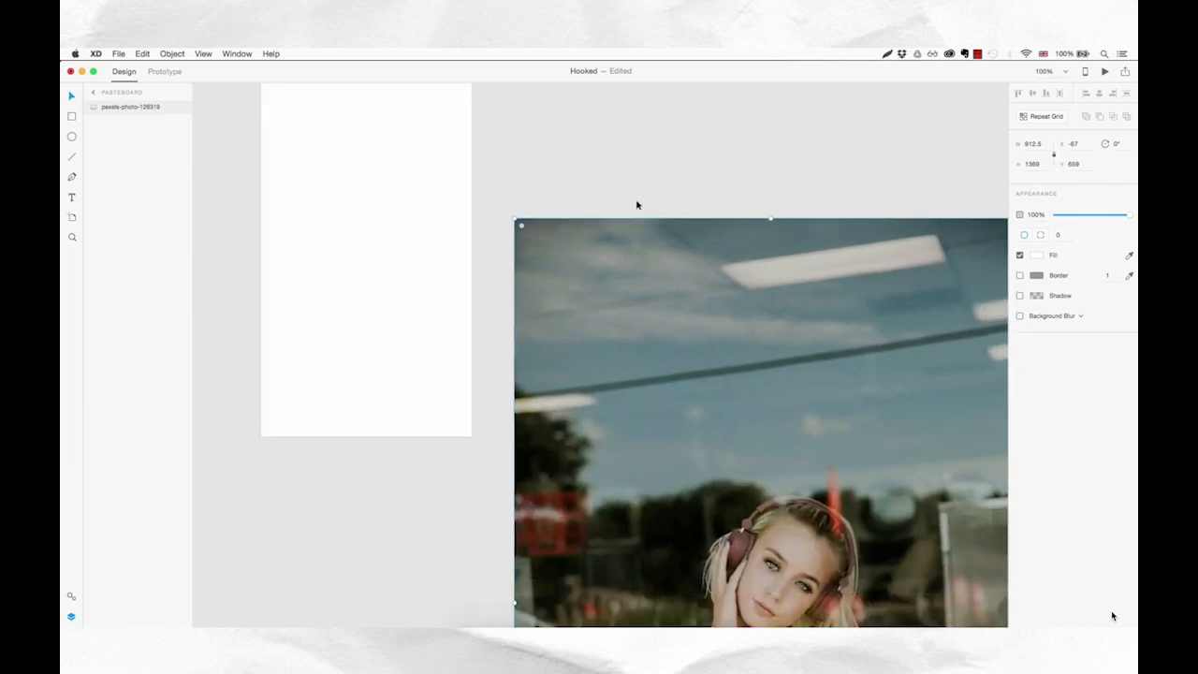
- Move the imported photo onto the iPhone artboard so that it covers the artboard's upper-left corner
{"action": "left_click_drag", "start_coordinate": [626, 338], "coordinate": [329, 187]}
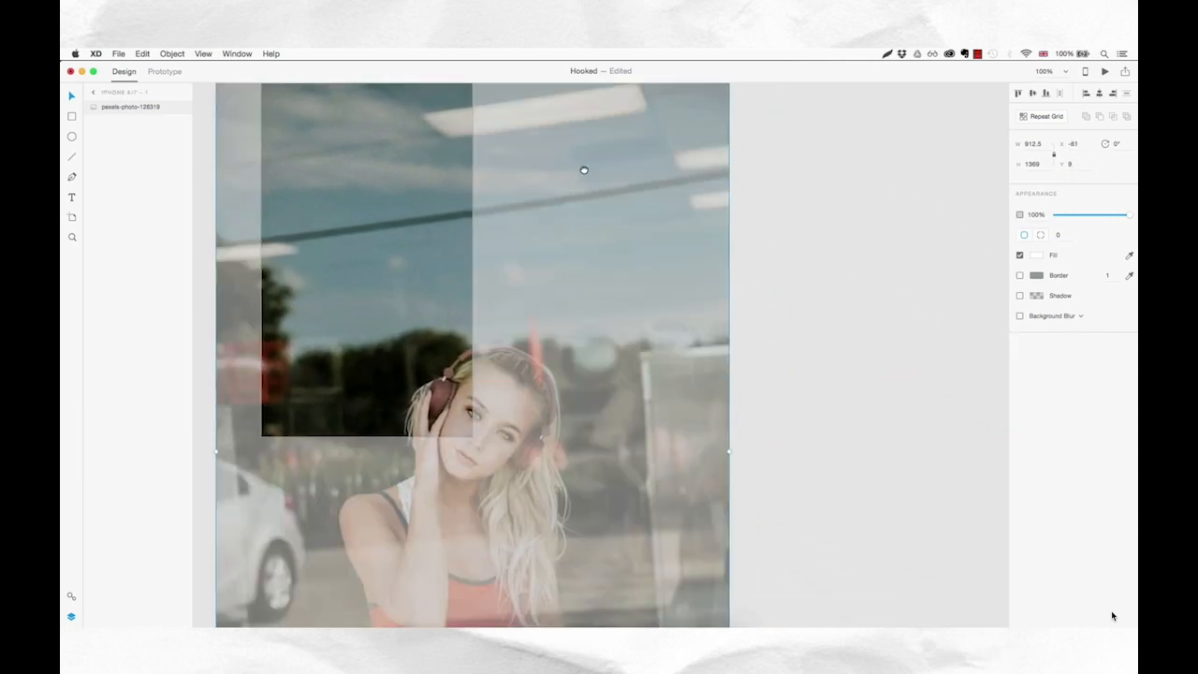
{"action": "left_click_drag", "start_coordinate": [582, 165], "coordinate": [647, 379]}
{"action": "left_click_drag", "start_coordinate": [506, 415], "coordinate": [492, 388]}
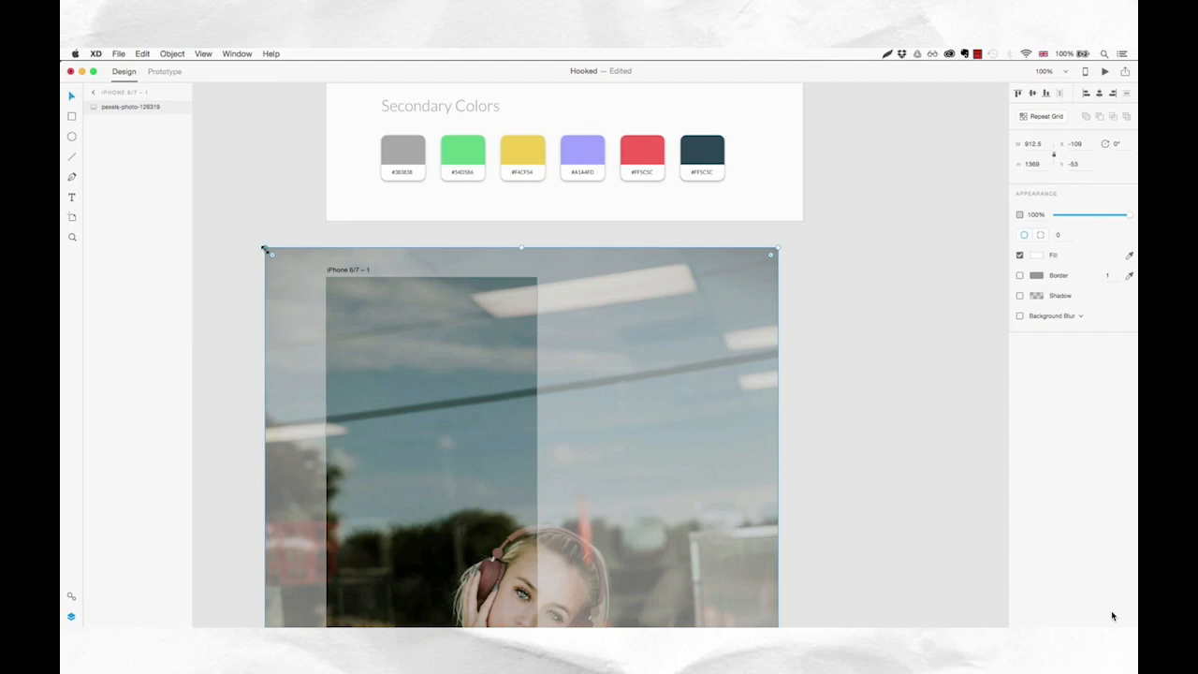
- Scale the photo proportionally to the artboard's full height of 667 and shift it slightly left to center the woman
{"action": "left_click_drag", "start_coordinate": [264, 249], "coordinate": [498, 447]}
{"action": "left_click_drag", "start_coordinate": [590, 577], "coordinate": [288, 141]}
{"action": "left_click_drag", "start_coordinate": [433, 215], "coordinate": [526, 320]}
{"action": "left_click_drag", "start_coordinate": [380, 270], "coordinate": [447, 281]}
{"action": "left_click_drag", "start_coordinate": [604, 169], "coordinate": [579, 197]}
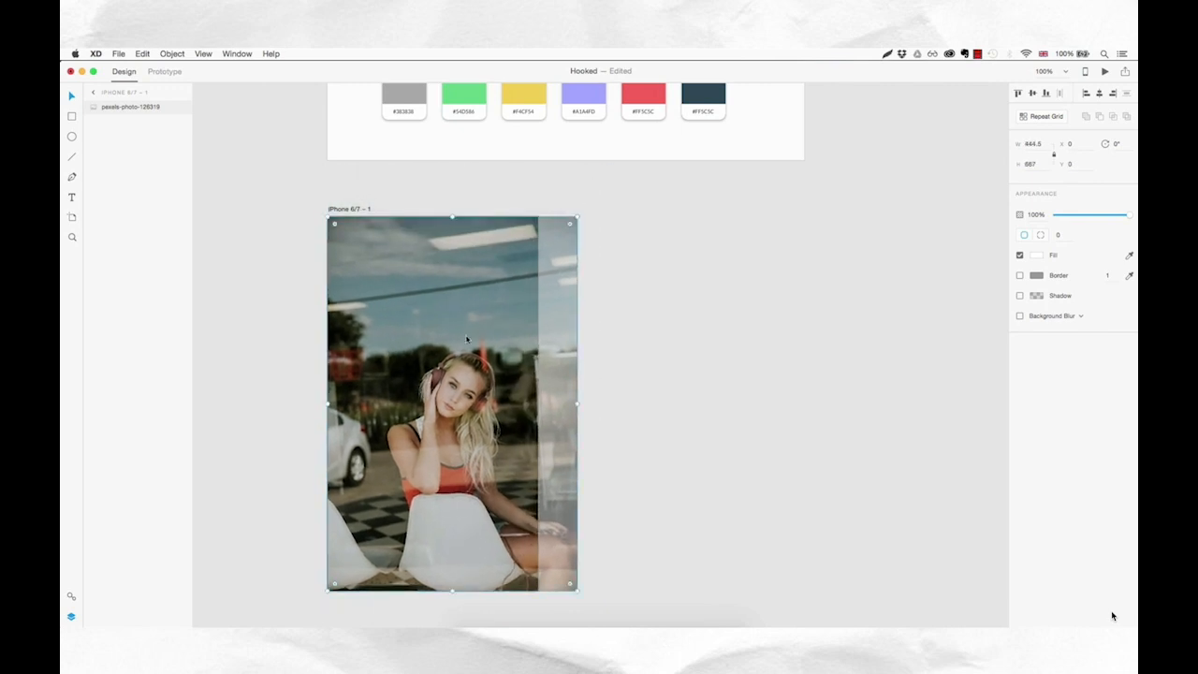
{"action": "left_click_drag", "start_coordinate": [467, 340], "coordinate": [453, 339]}
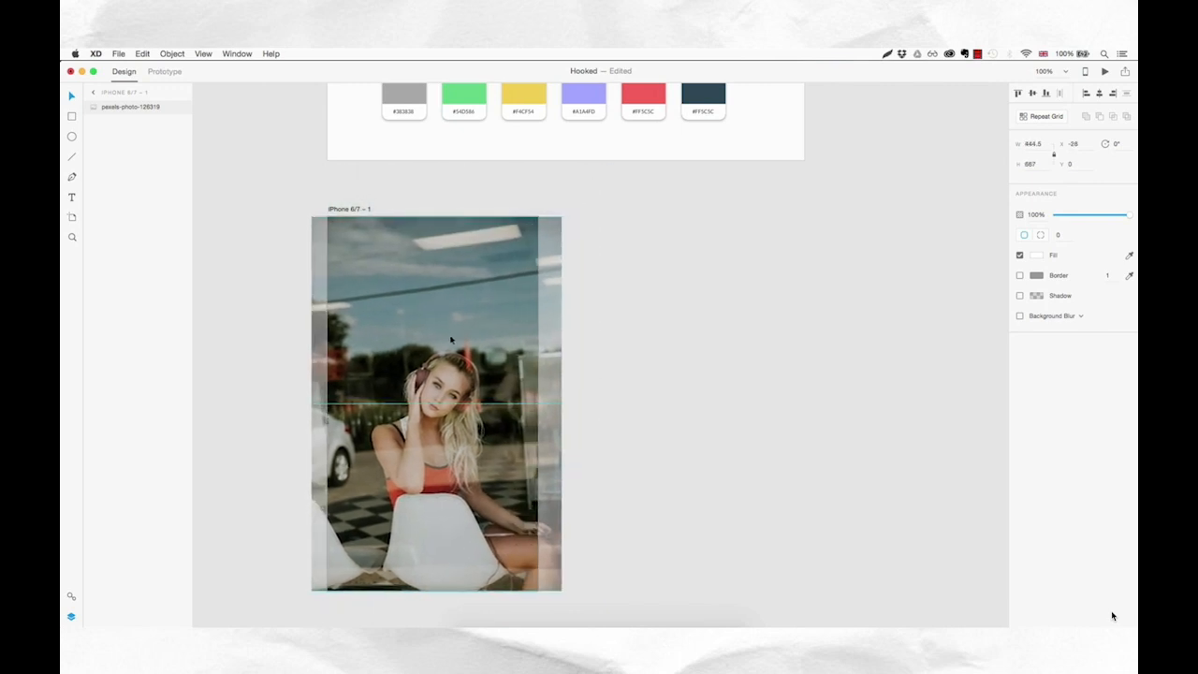
{"action": "left_click", "coordinate": [587, 350]}
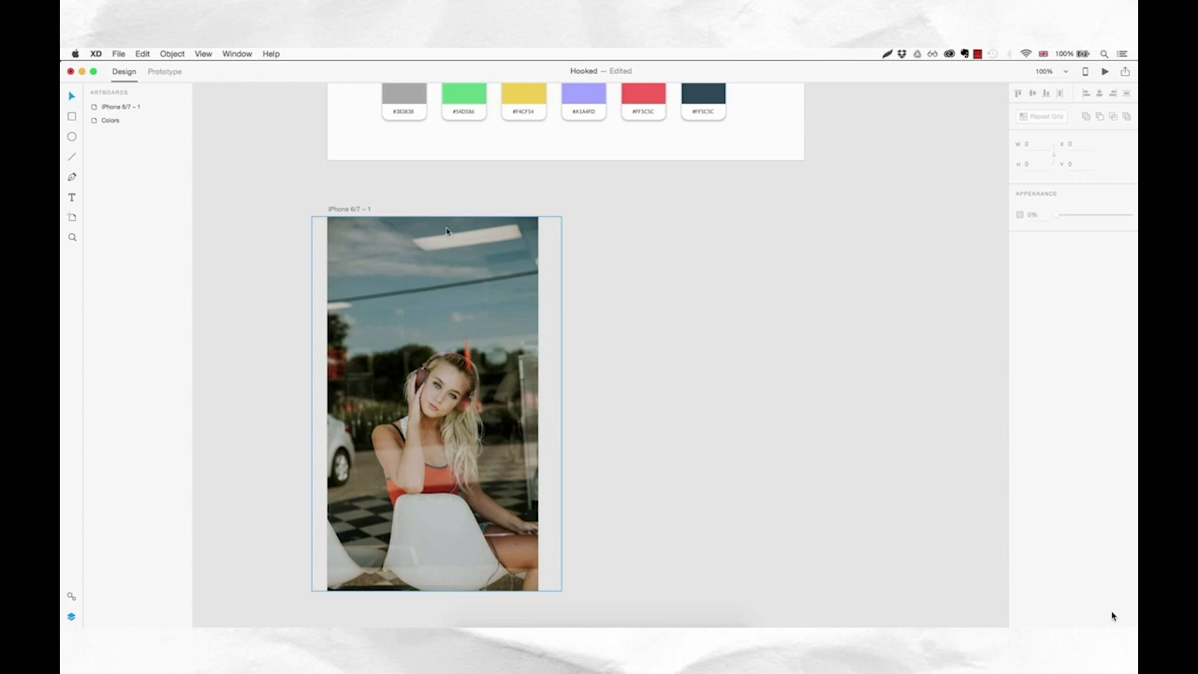
- Open the Apple iOS UI kit
{"action": "left_click", "coordinate": [119, 54]}
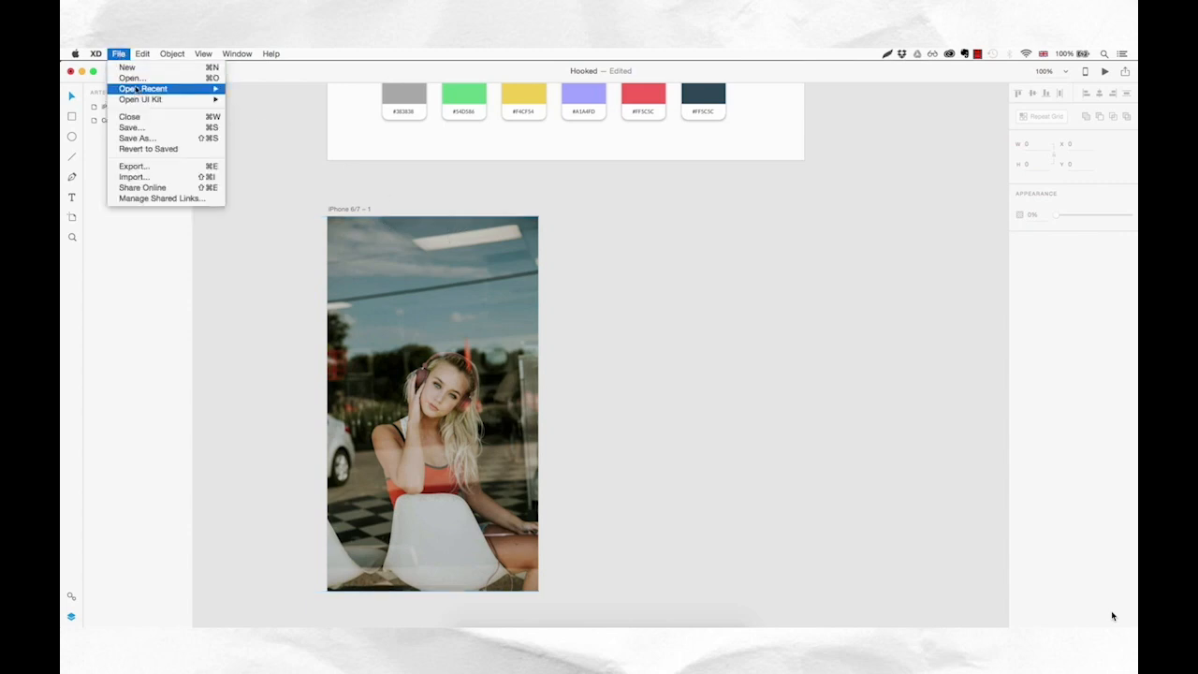
{"action": "mouse_move", "coordinate": [147, 101]}
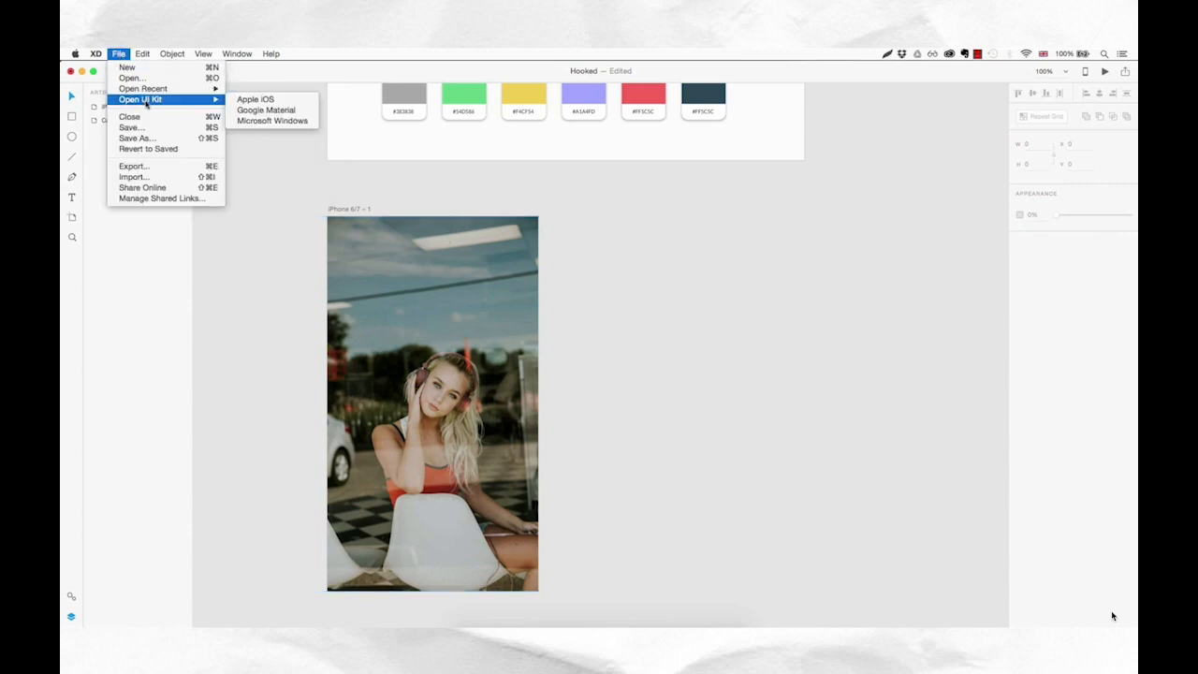
{"action": "left_click", "coordinate": [258, 100]}
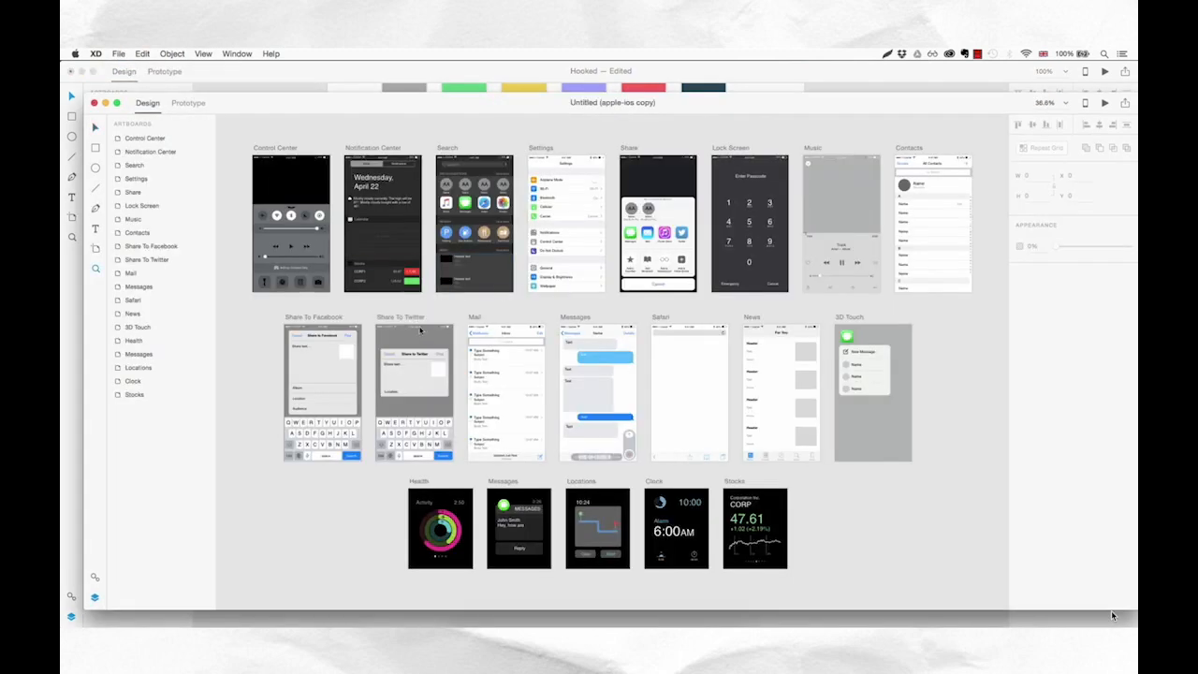
- Copy the white status bar from the kit's Share To Twitter artboard and paste it into the Hooked document
{"action": "key", "text": "z"}
{"action": "left_click", "coordinate": [407, 321]}
{"action": "left_click", "coordinate": [407, 321]}
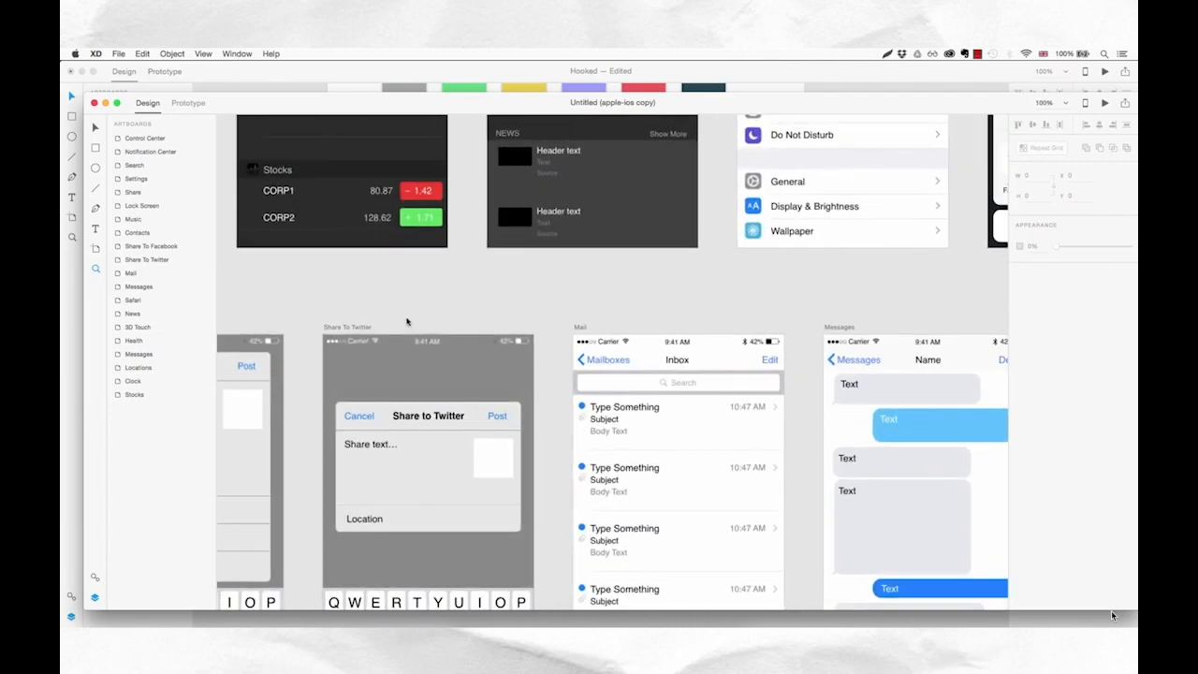
{"action": "left_click", "coordinate": [444, 278]}
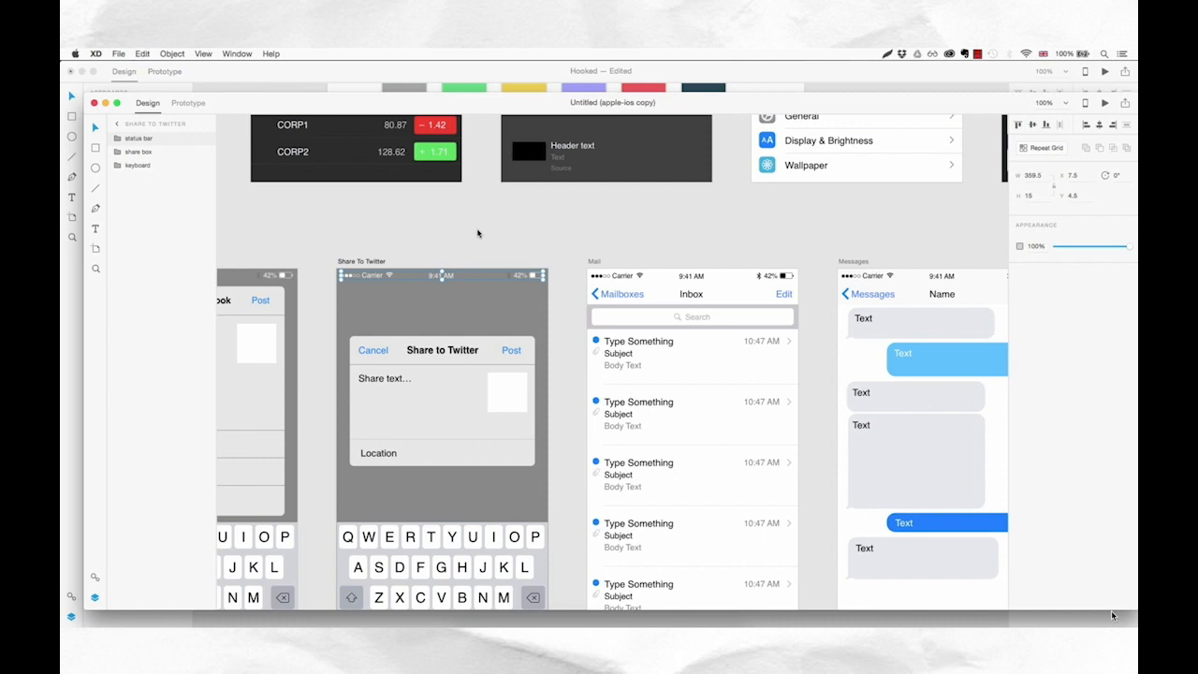
{"action": "key", "text": "super+grave"}
{"action": "key", "text": "super+v"}
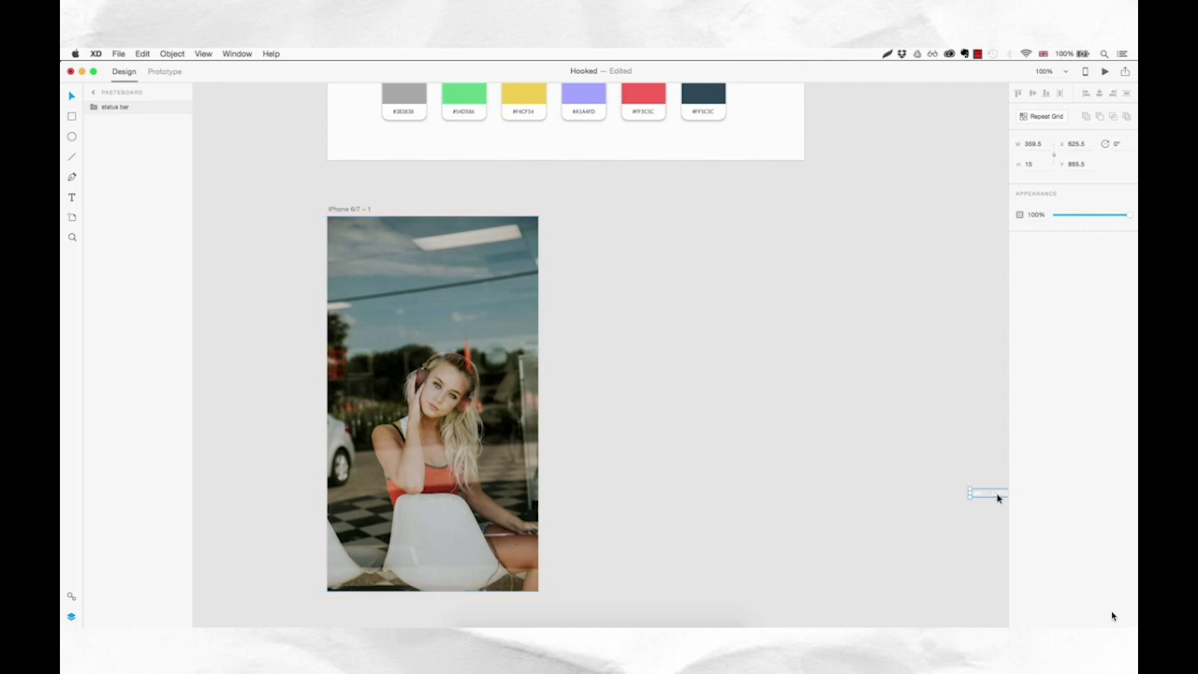
- Position the pasted status bar along the top edge of the iPhone artboard, over the photo
{"action": "left_click_drag", "start_coordinate": [998, 495], "coordinate": [360, 227]}
{"action": "key", "text": "Up"}
{"action": "key", "text": "Up"}
{"action": "left_click", "coordinate": [623, 274]}
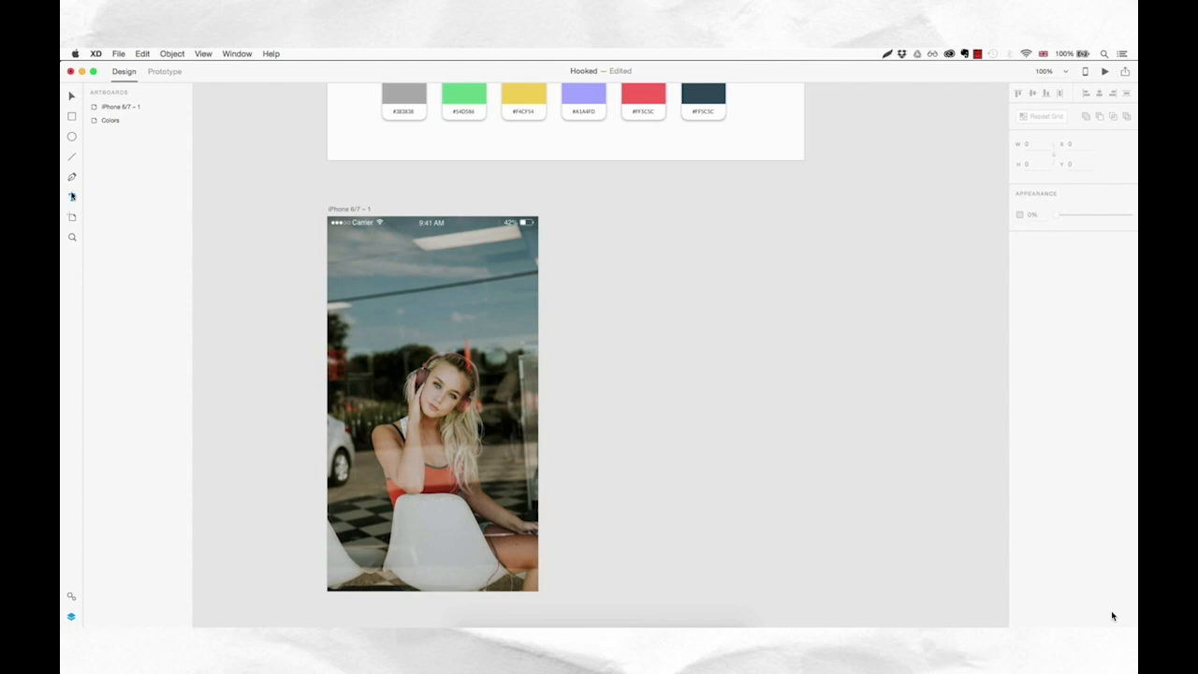
- Add the text "HOOKED" on the upper part of the photo and give it a white #FFFFFF fill
{"action": "left_click", "coordinate": [378, 296]}
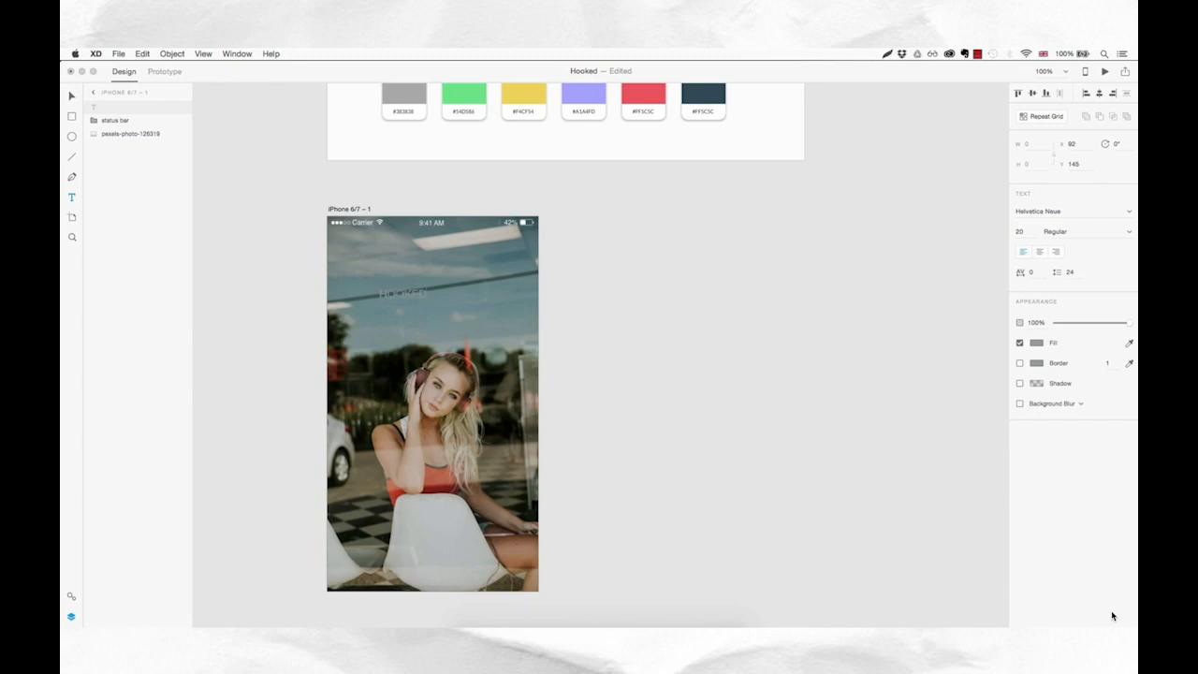
{"action": "key", "text": "super+a"}
{"action": "left_click", "coordinate": [1038, 347]}
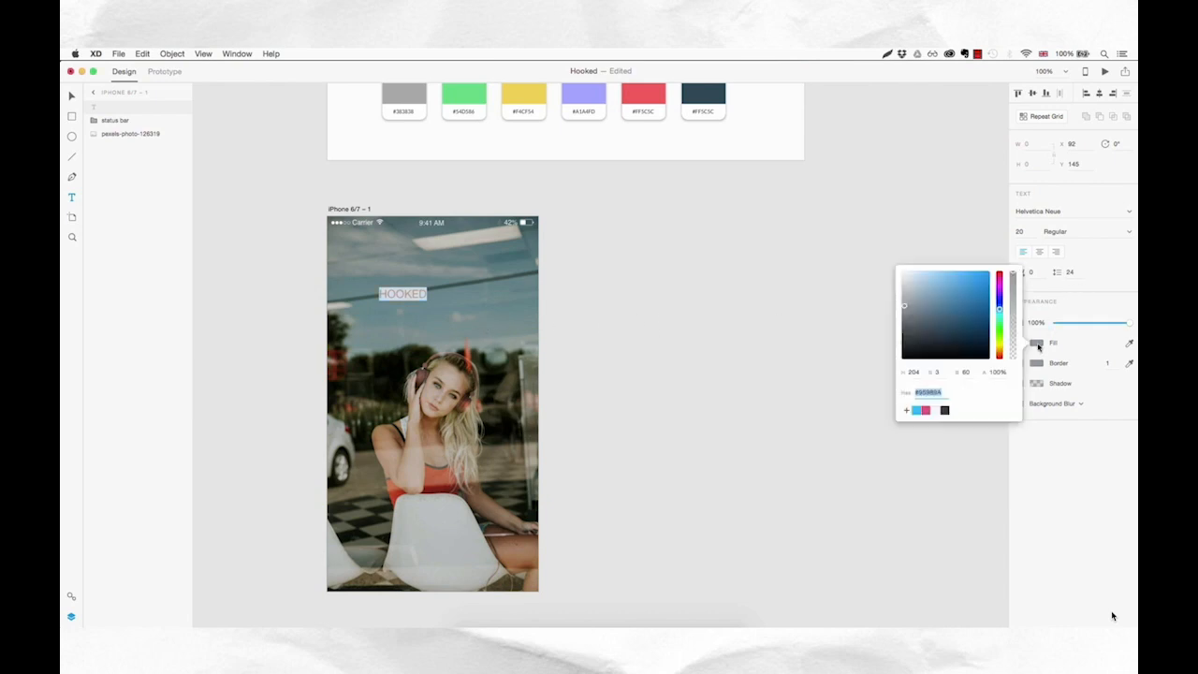
{"action": "left_click_drag", "start_coordinate": [930, 304], "coordinate": [877, 253]}
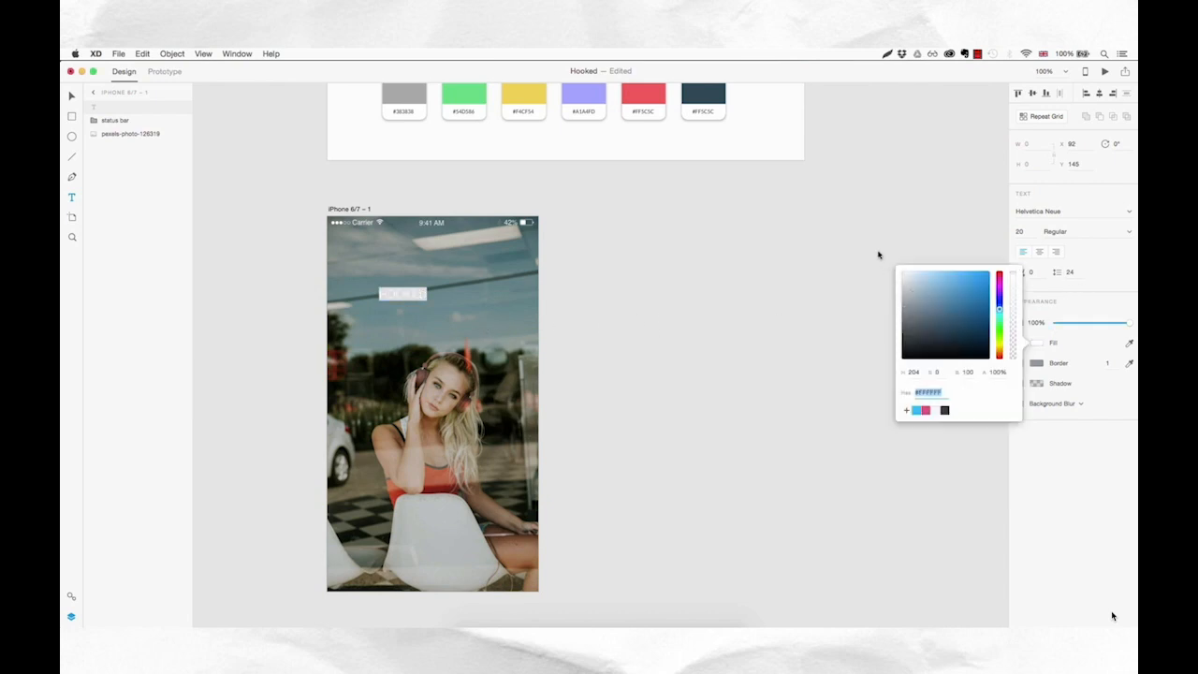
- Increase the HOOKED title's font size to 32
{"action": "left_click", "coordinate": [1029, 231]}
{"action": "key", "text": "Up"}
{"action": "key", "text": "Up"}
{"action": "key", "text": "Up"}
{"action": "key", "text": "Up"}
{"action": "key", "text": "Up"}
{"action": "key", "text": "Up"}
{"action": "key", "text": "Up"}
{"action": "key", "text": "Up"}
{"action": "key", "text": "Up"}
{"action": "key", "text": "Up"}
{"action": "key", "text": "Up"}
{"action": "key", "text": "Up"}
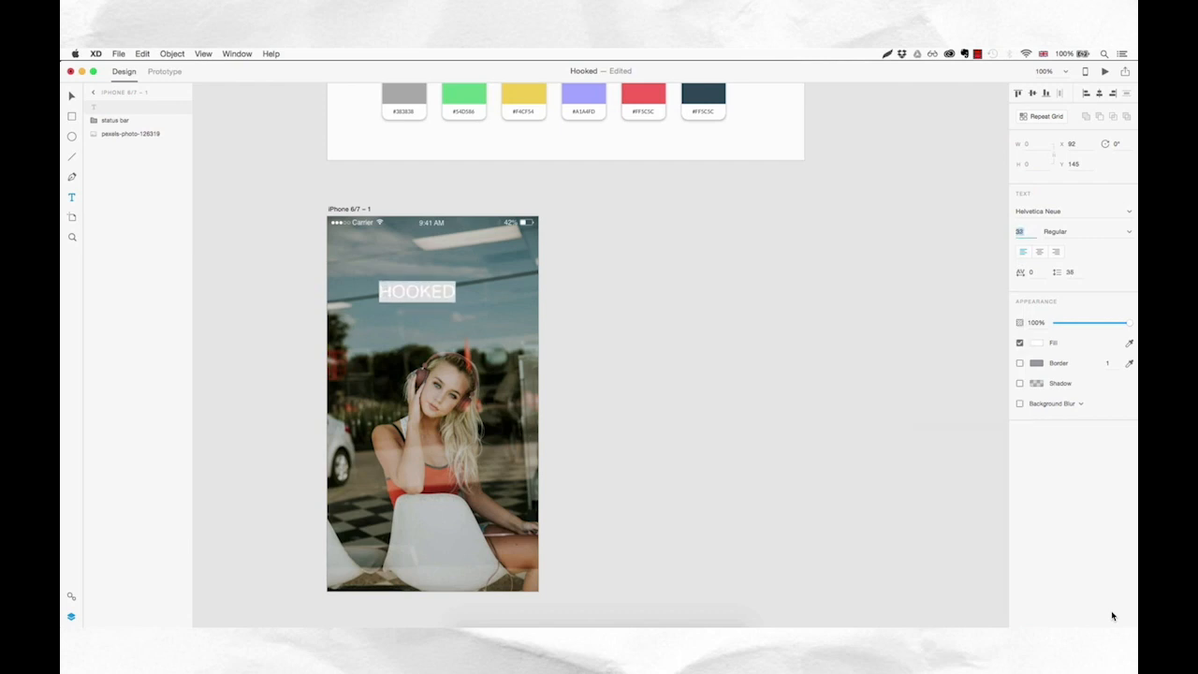
{"action": "left_click", "coordinate": [1059, 211]}
{"action": "type", "text": "Intr"}
{"action": "key", "text": "Escape"}
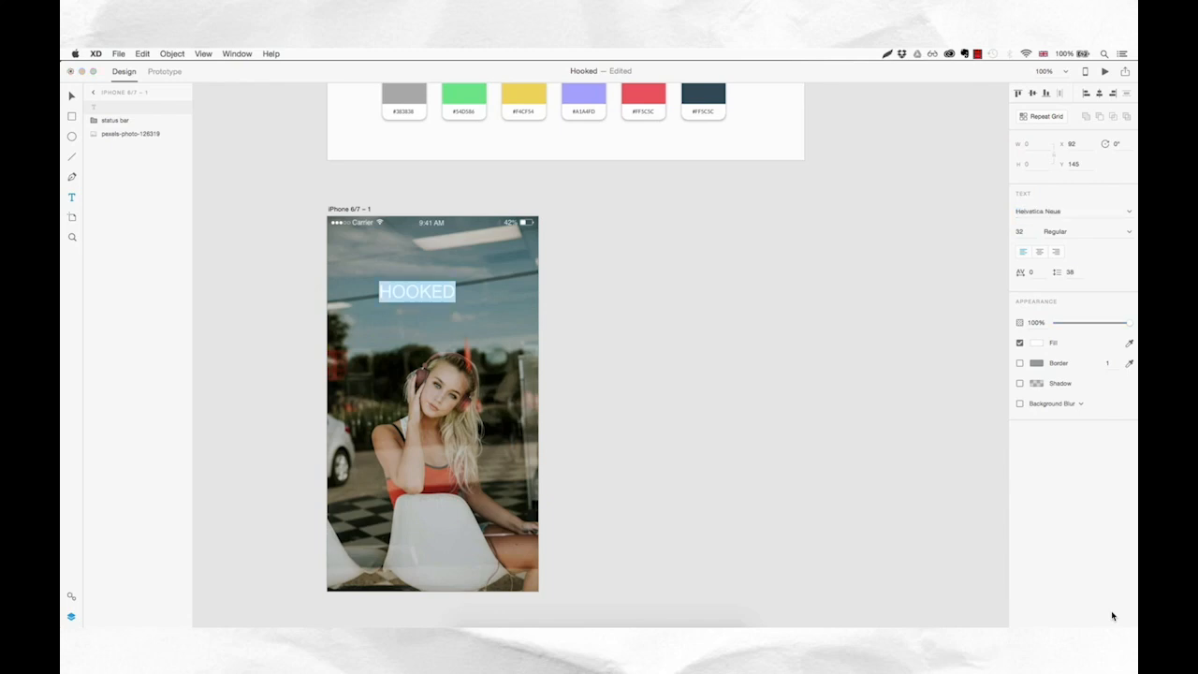
- Set the HOOKED title's font to Intro Inline
{"action": "left_click", "coordinate": [1081, 213]}
{"action": "type", "text": "In"}
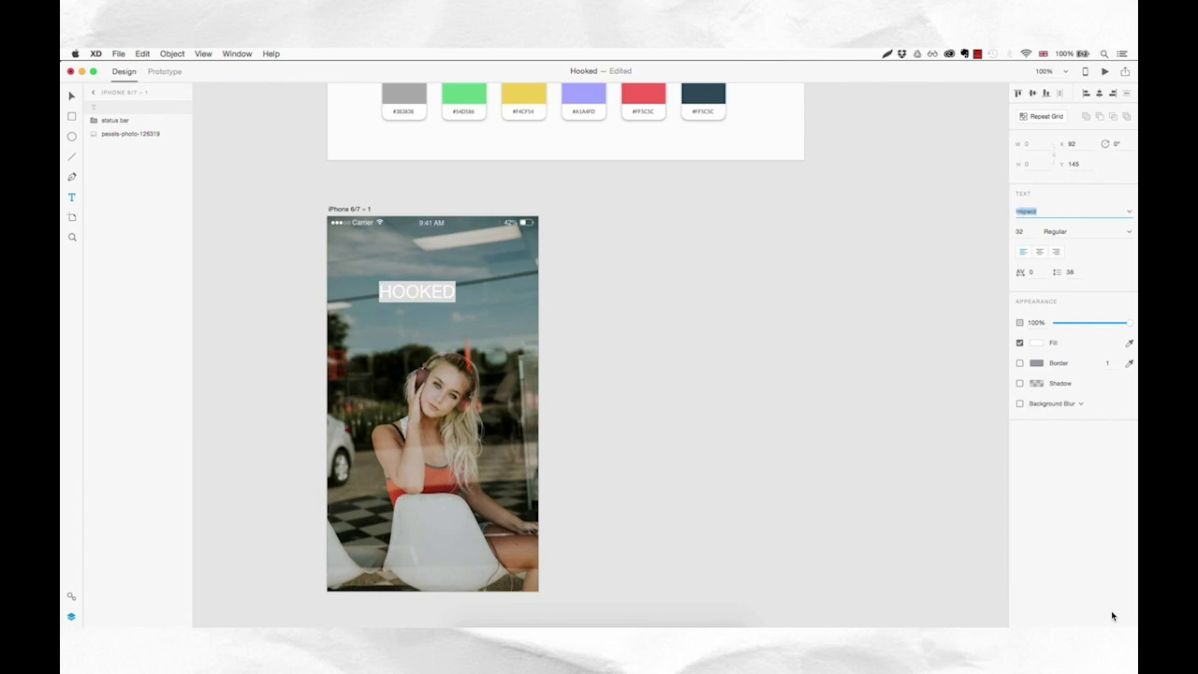
{"action": "type", "text": "tro"}
{"action": "left_click", "coordinate": [1129, 212]}
{"action": "left_click", "coordinate": [1039, 237]}
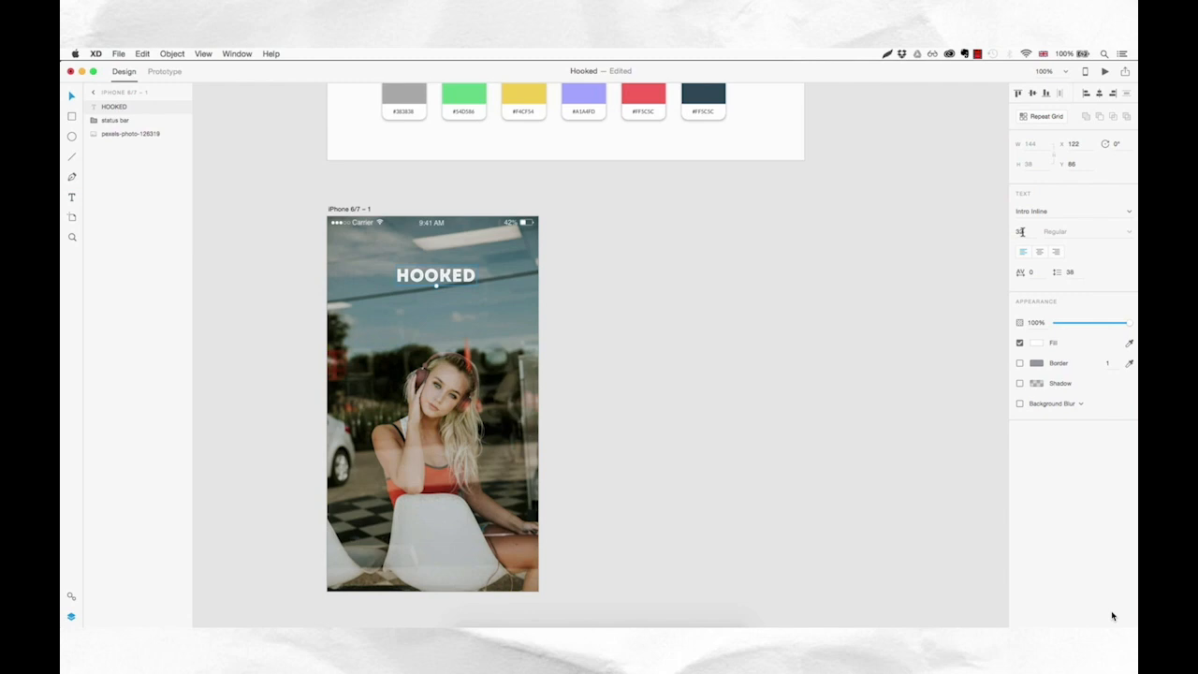
- Set the HOOKED title's font size to 25 and center it horizontally just below the status bar
{"action": "left_click", "coordinate": [1021, 232]}
{"action": "key", "text": "Down"}
{"action": "key", "text": "Down"}
{"action": "key", "text": "Down"}
{"action": "key", "text": "Down"}
{"action": "key", "text": "Down"}
{"action": "key", "text": "Down"}
{"action": "key", "text": "Down"}
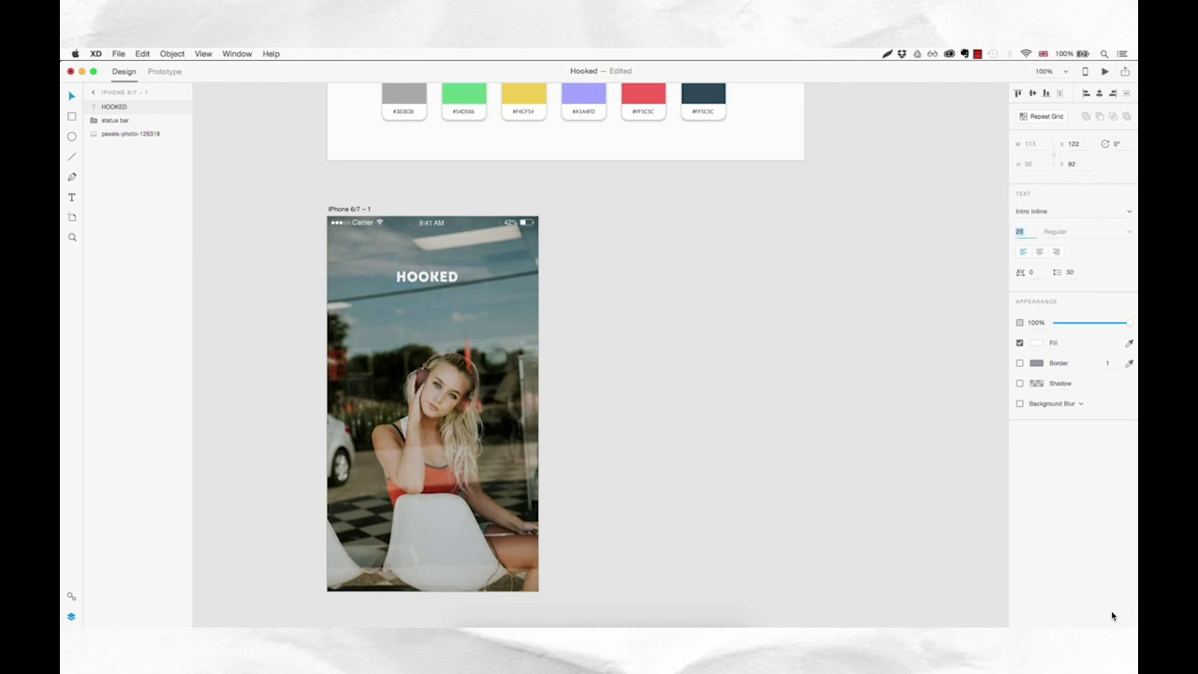
{"action": "mouse_move", "coordinate": [436, 287]}
{"action": "left_mouse_down"}
{"action": "mouse_move", "coordinate": [402, 275]}
{"action": "mouse_move", "coordinate": [441, 268]}
{"action": "left_mouse_up"}
{"action": "left_click", "coordinate": [462, 295]}
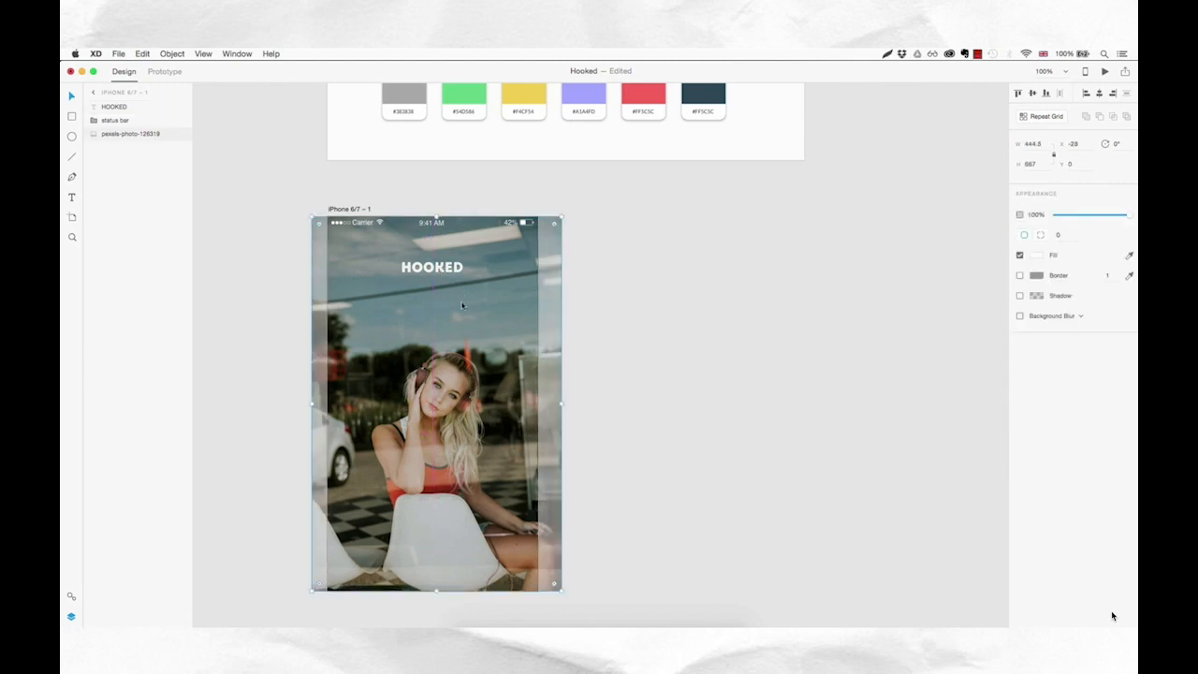
- Add the text "Flirt, chat and meet people around you" below the HOOKED title and give it a white #FFFFFF fill
{"action": "key", "text": "t"}
{"action": "left_click", "coordinate": [399, 316]}
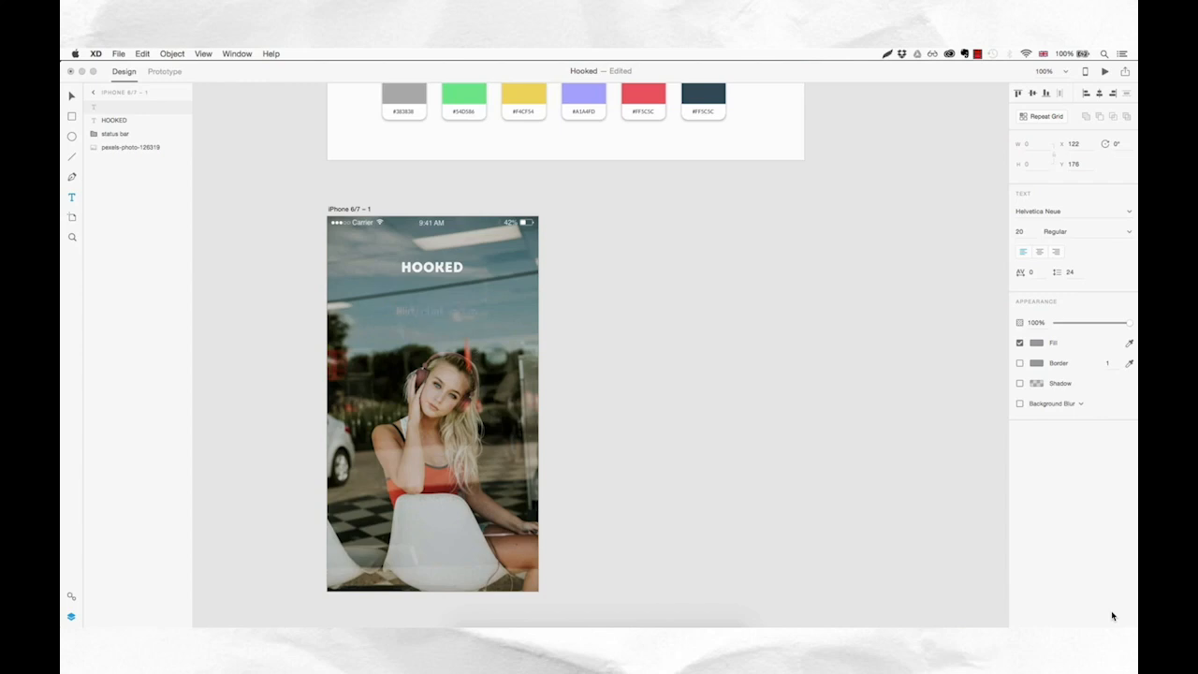
{"action": "type", "text": "around you"}
{"action": "key", "text": "Escape"}
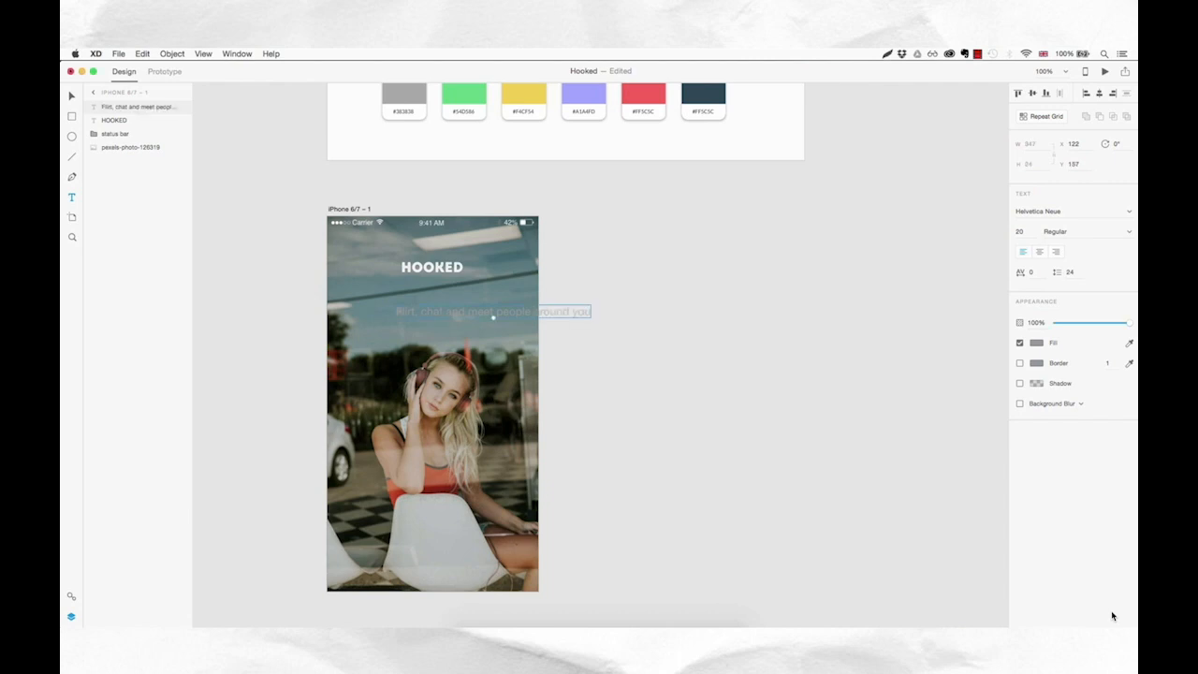
{"action": "left_click", "coordinate": [1037, 342]}
{"action": "left_click_drag", "start_coordinate": [981, 313], "coordinate": [885, 249]}
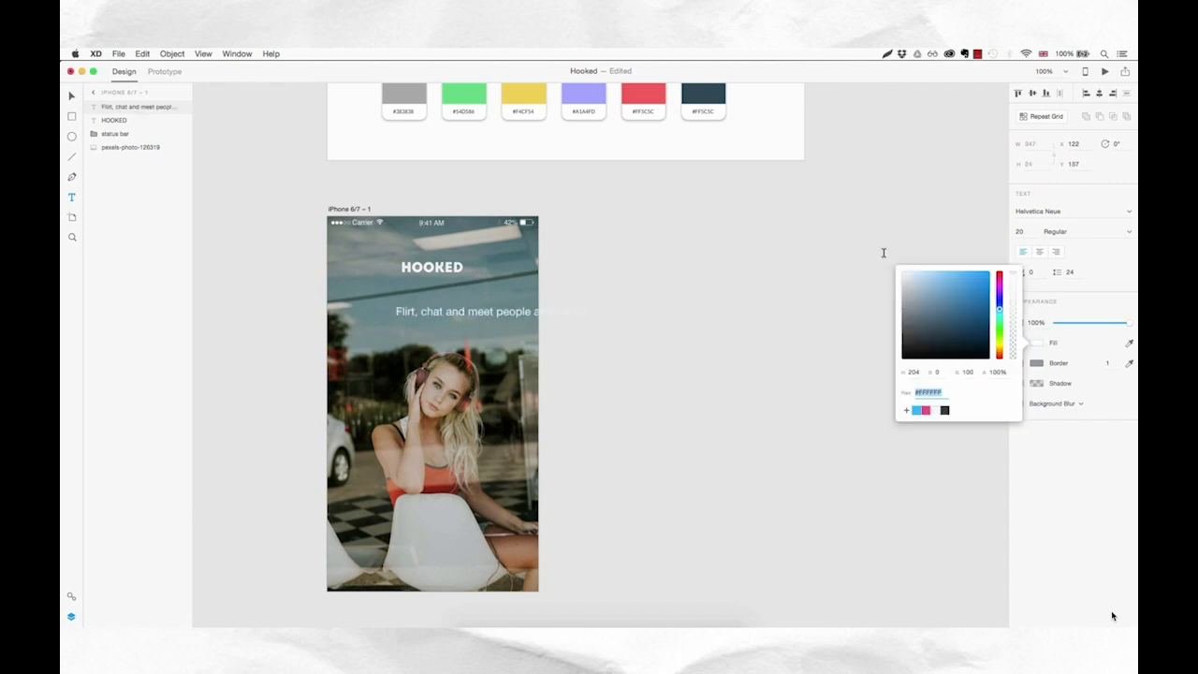
- Set the tagline's font to Lato and move it up directly beneath the HOOKED title
{"action": "left_click", "coordinate": [1073, 210]}
{"action": "type", "text": "Lato"}
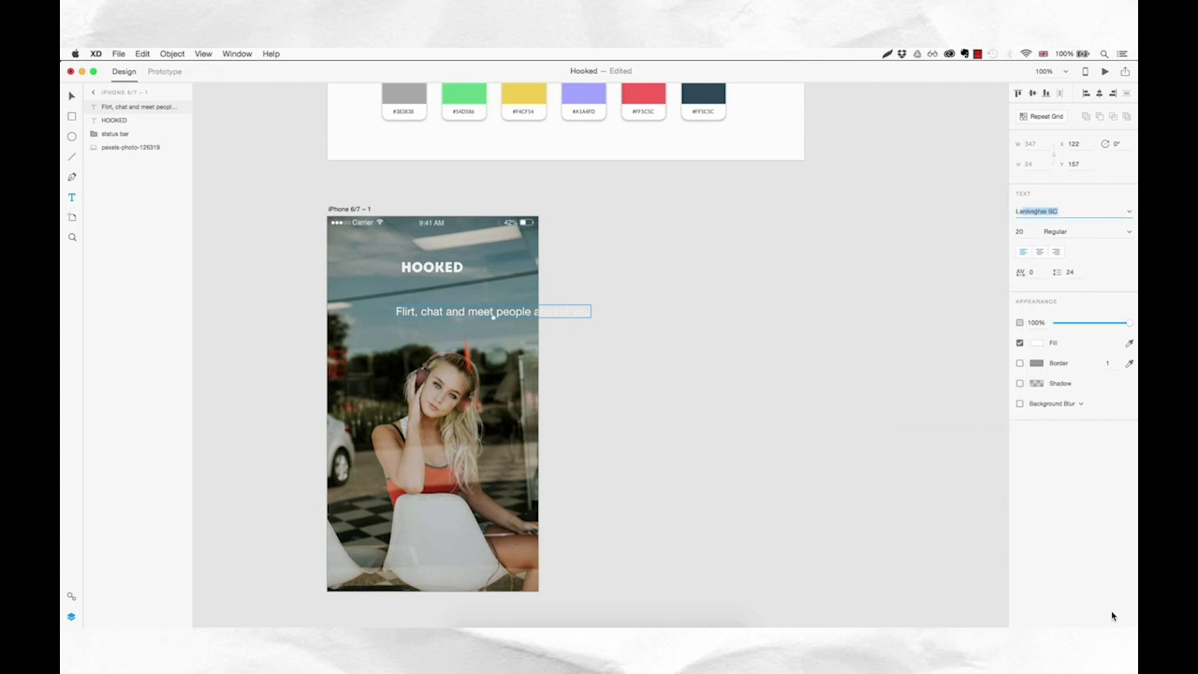
{"action": "key", "text": "Return"}
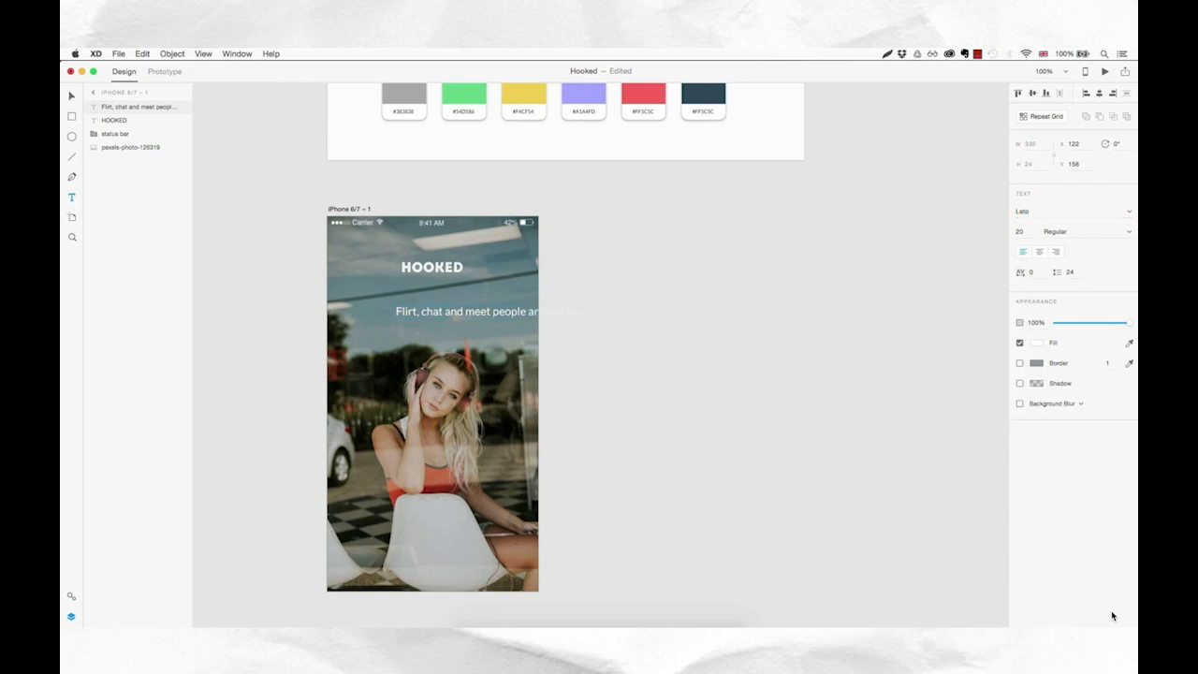
{"action": "left_click", "coordinate": [514, 318]}
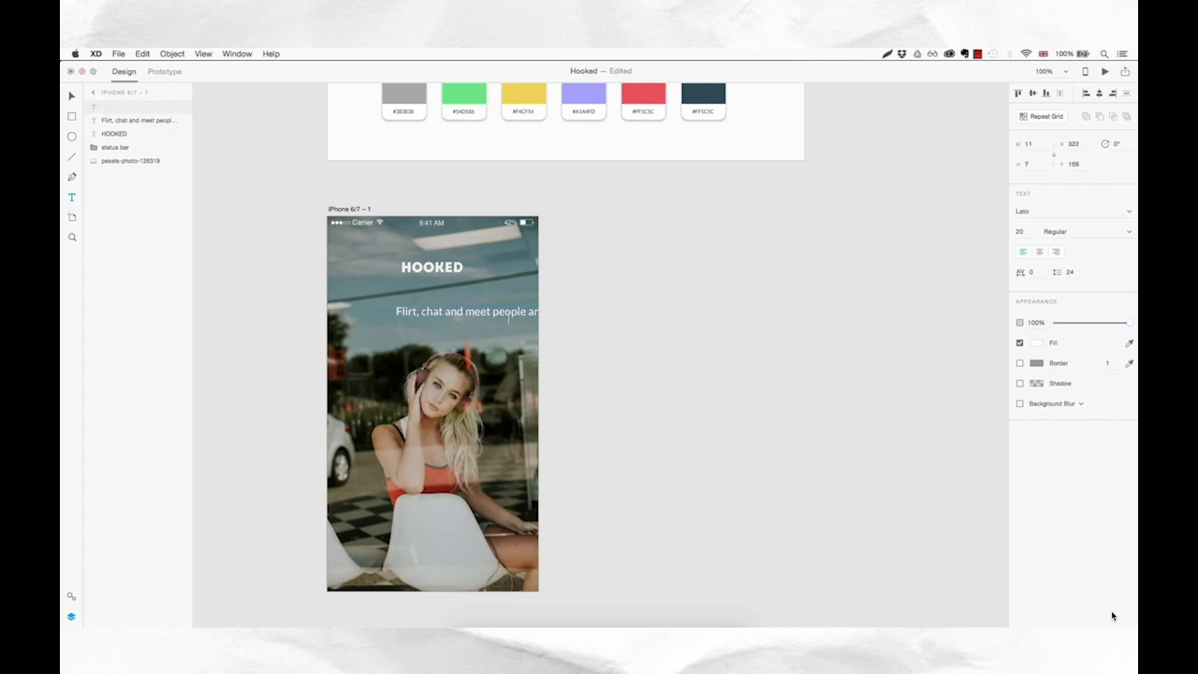
{"action": "key", "text": "Escape"}
{"action": "left_click_drag", "start_coordinate": [515, 318], "coordinate": [462, 291]}
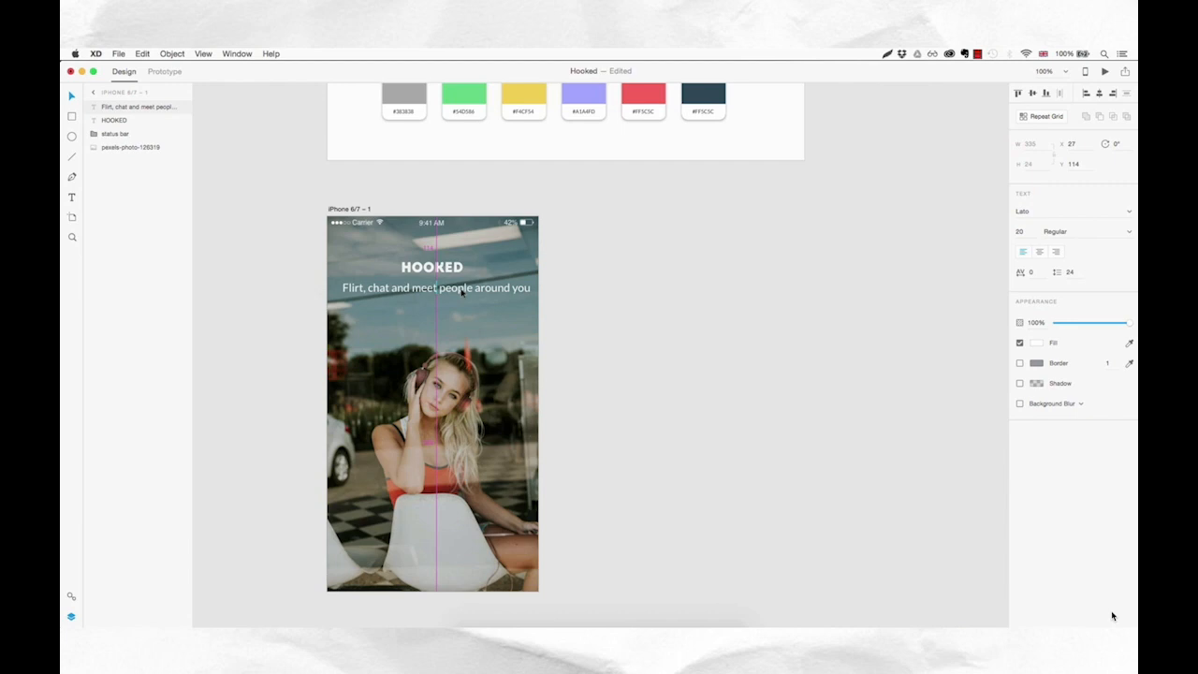
- Reduce the tagline's font size to 15 and center it horizontally under the HOOKED title
{"action": "left_click", "coordinate": [1021, 231]}
{"action": "key", "text": "Down"}
{"action": "key", "text": "Down"}
{"action": "key", "text": "Down"}
{"action": "key", "text": "Down"}
{"action": "key", "text": "Down"}
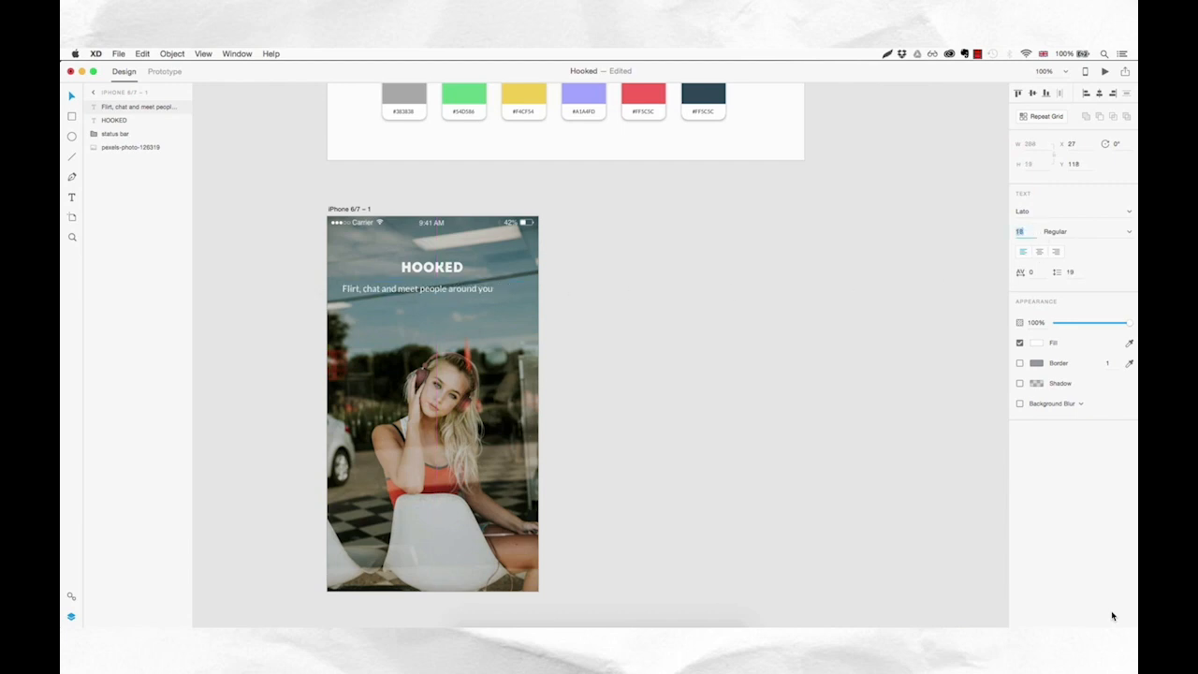
{"action": "key", "text": "Down"}
{"action": "left_click_drag", "start_coordinate": [465, 298], "coordinate": [479, 293]}
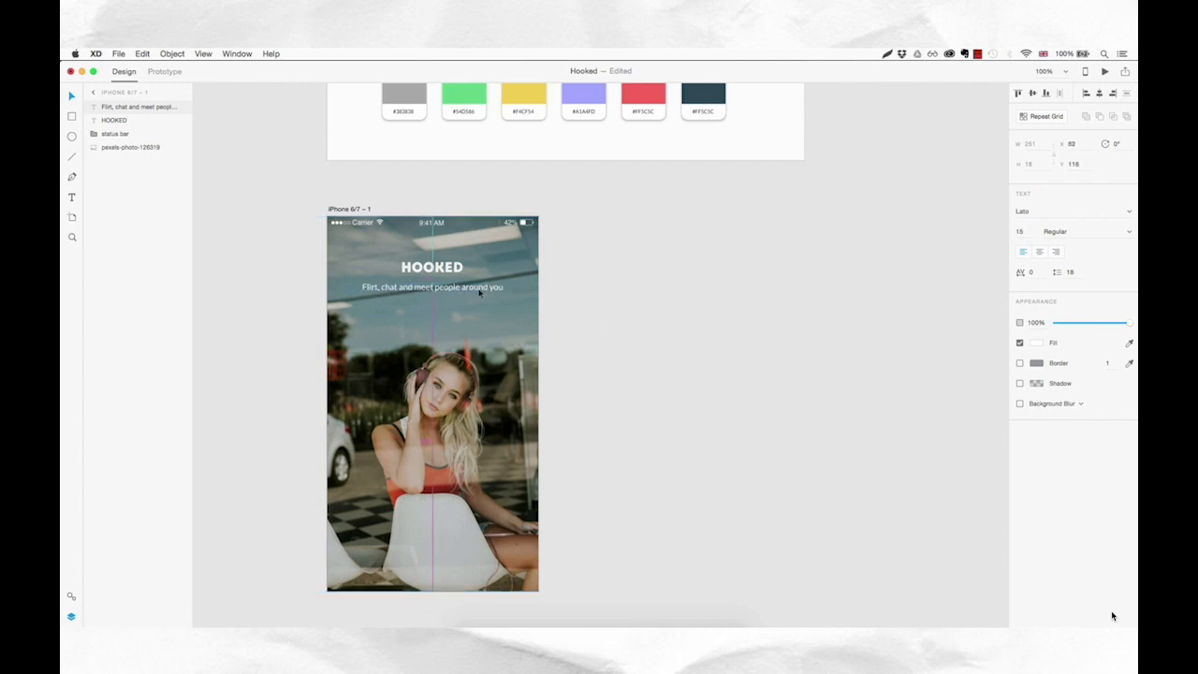
- Draw a rectangle across the middle of the photo and set its size to 250 by 50
{"action": "left_click", "coordinate": [489, 352]}
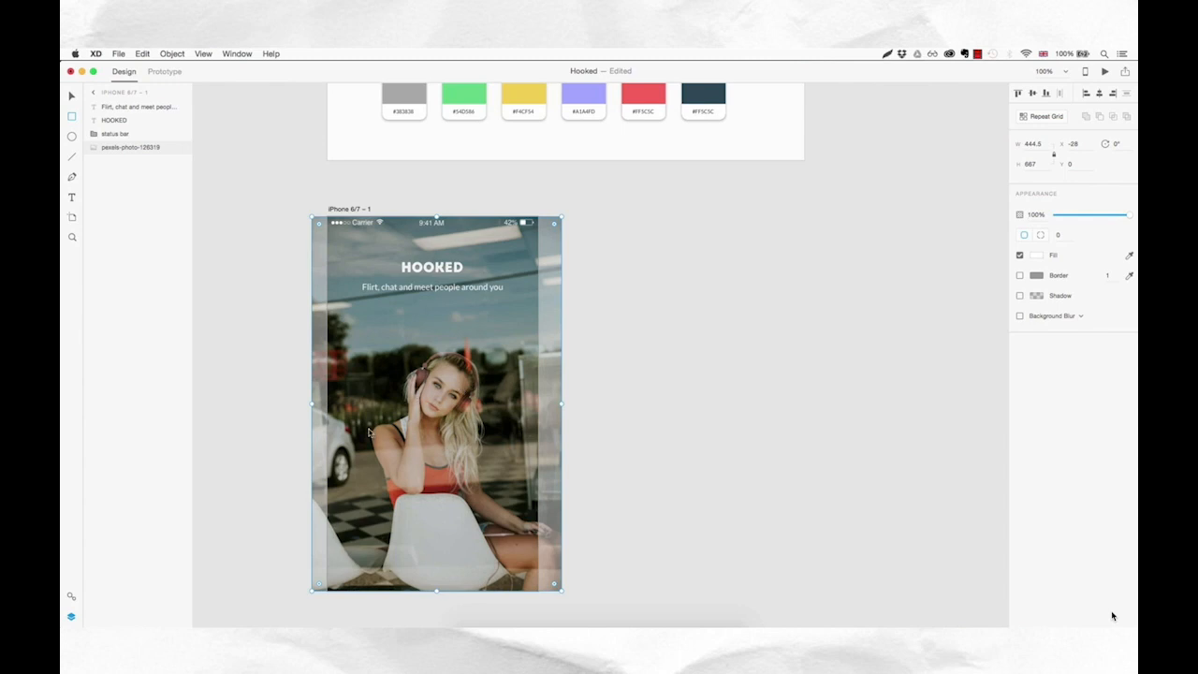
{"action": "left_click_drag", "start_coordinate": [369, 427], "coordinate": [508, 461]}
{"action": "left_click", "coordinate": [1031, 144]}
{"action": "type", "text": "250"}
{"action": "key", "text": "Return"}
{"action": "left_click", "coordinate": [1030, 163]}
{"action": "type", "text": "50"}
{"action": "key", "text": "Return"}
{"action": "key", "text": "Down"}
{"action": "key", "text": "Down"}
{"action": "key", "text": "Down"}
{"action": "key", "text": "Down"}
{"action": "key", "text": "Down"}
{"action": "key", "text": "Down"}
{"action": "key", "text": "Down"}
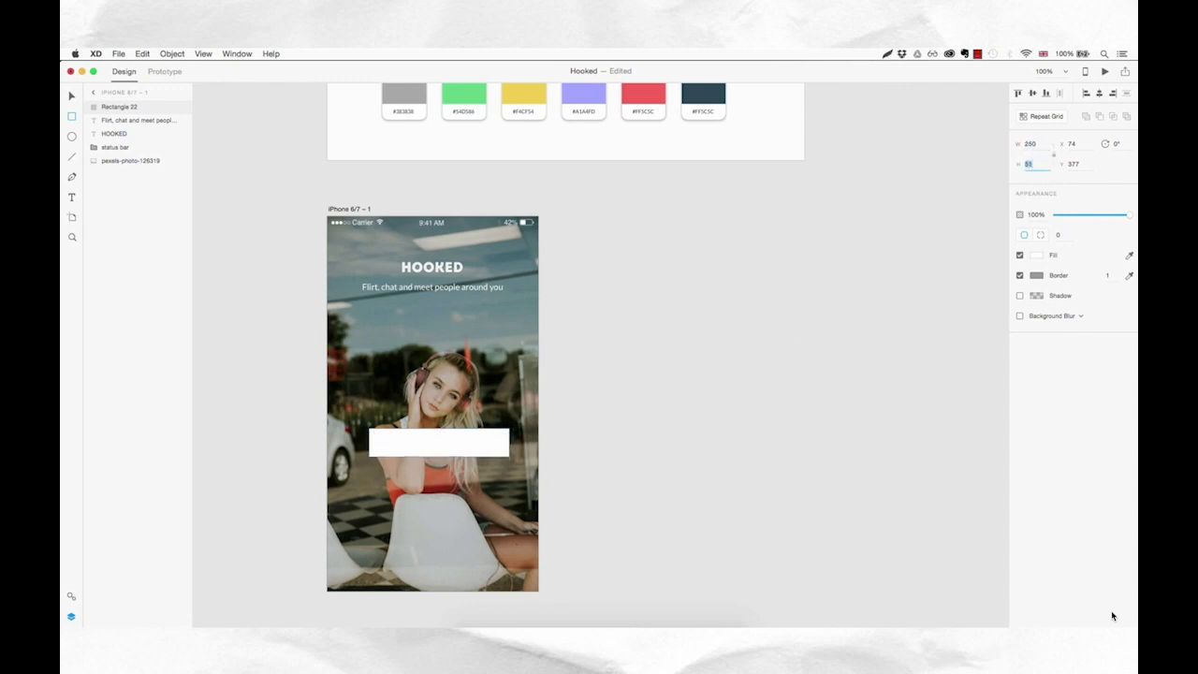
{"action": "key", "text": "Escape"}
- Remove the rectangle's border, round its corners to 10 and center it horizontally on the lower part of the photo
{"action": "left_click", "coordinate": [1020, 276]}
{"action": "key", "text": "Return"}
{"action": "left_click", "coordinate": [495, 441]}
{"action": "mouse_move", "coordinate": [434, 439]}
{"action": "left_mouse_down"}
{"action": "mouse_move", "coordinate": [452, 459]}
{"action": "mouse_move", "coordinate": [446, 535]}
{"action": "mouse_move", "coordinate": [448, 513]}
{"action": "left_mouse_up"}
{"action": "key", "text": "super+z"}
{"action": "key", "text": "super+z"}
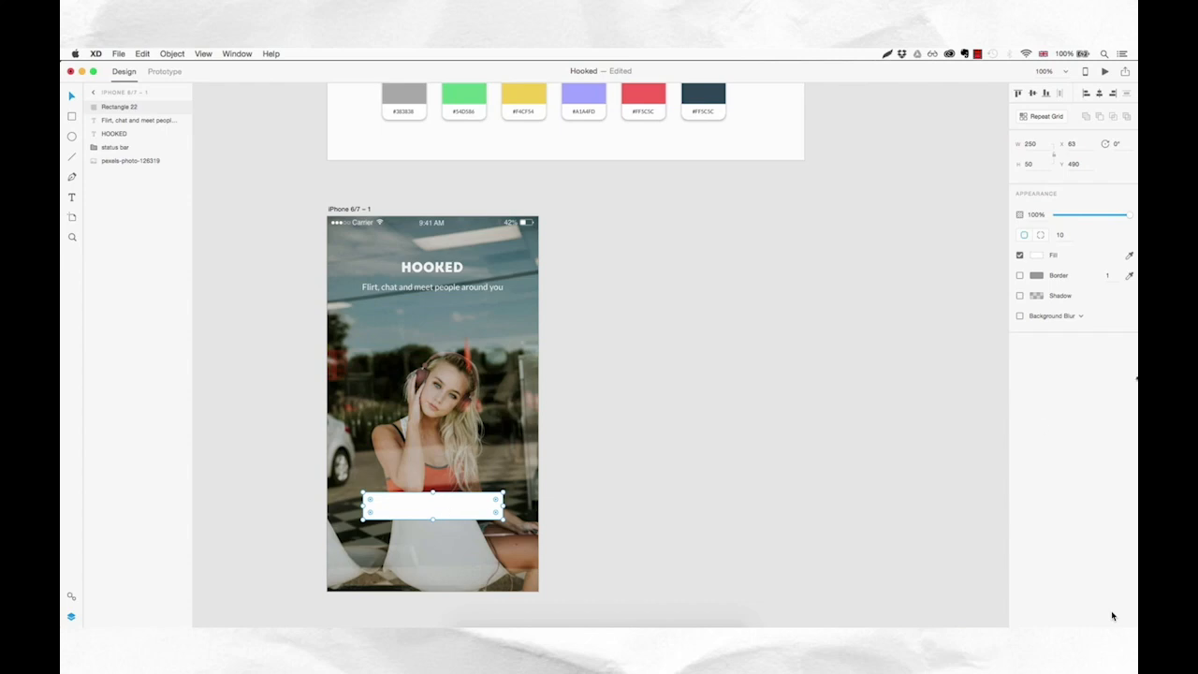
- Fill the rounded rectangle with the saved pink swatch
{"action": "left_click", "coordinate": [1037, 257]}
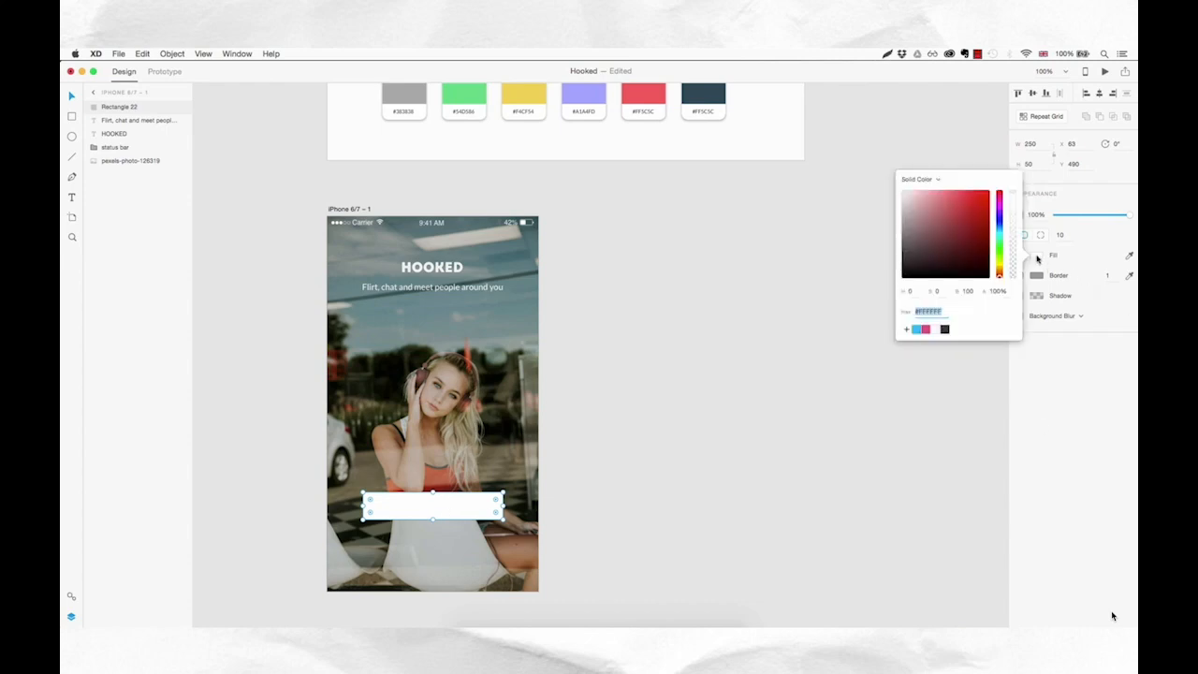
{"action": "left_click", "coordinate": [927, 329]}
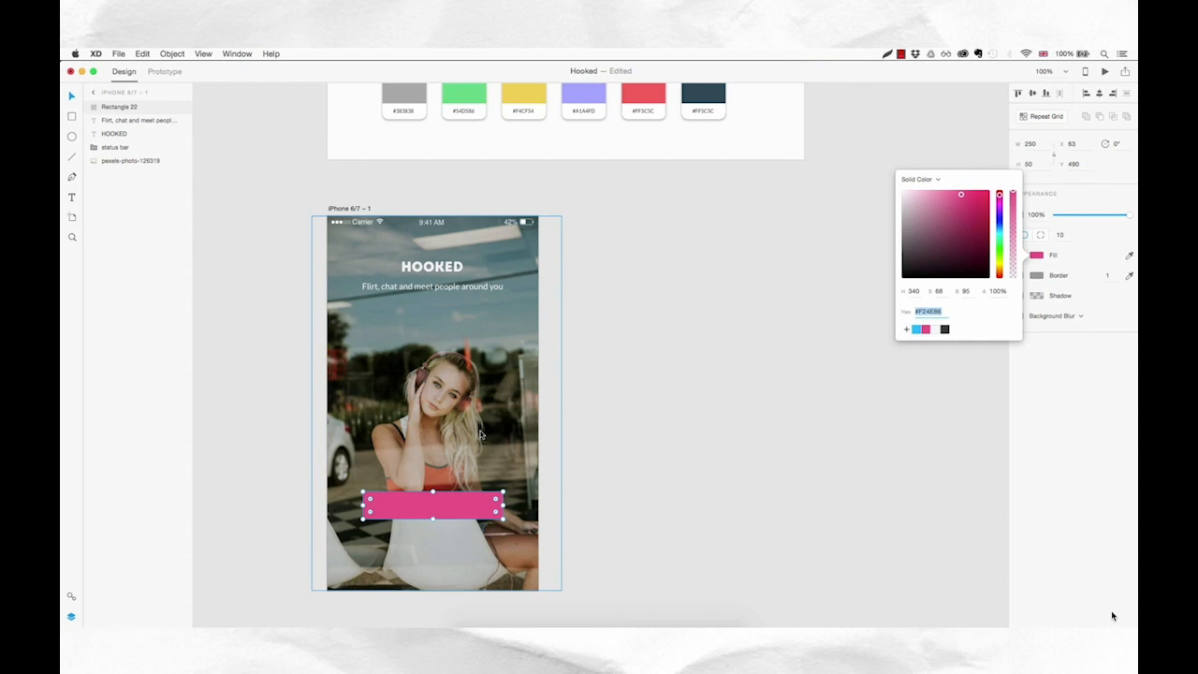
- Duplicate the tagline onto the pink rectangle and place the copy above the rectangle in the layer order
{"action": "left_click", "coordinate": [440, 289]}
{"action": "key", "text": "alt"}
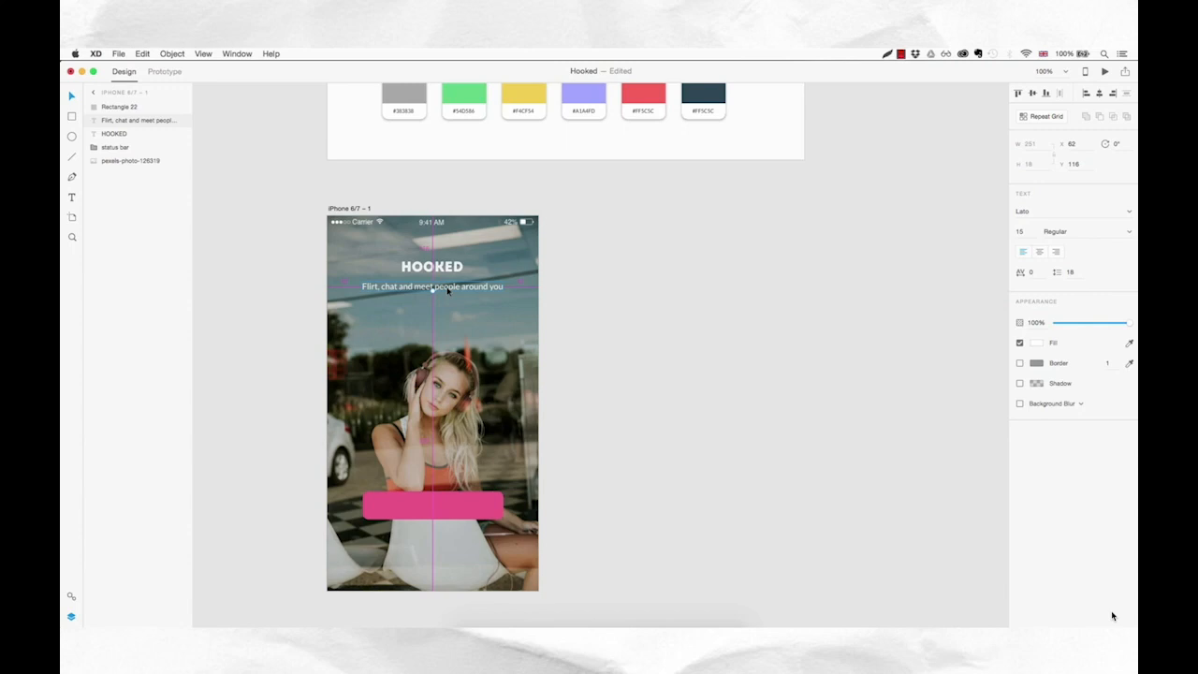
{"action": "left_click_drag", "start_coordinate": [448, 290], "coordinate": [445, 505]}
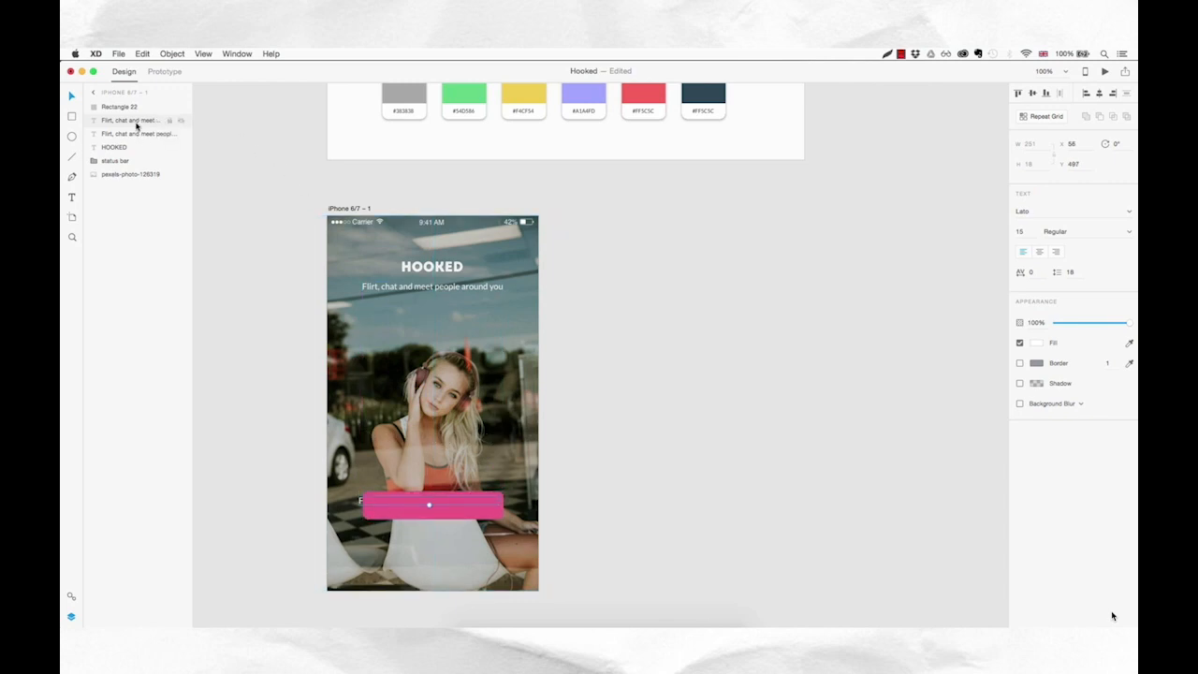
{"action": "left_click_drag", "start_coordinate": [136, 123], "coordinate": [139, 107]}
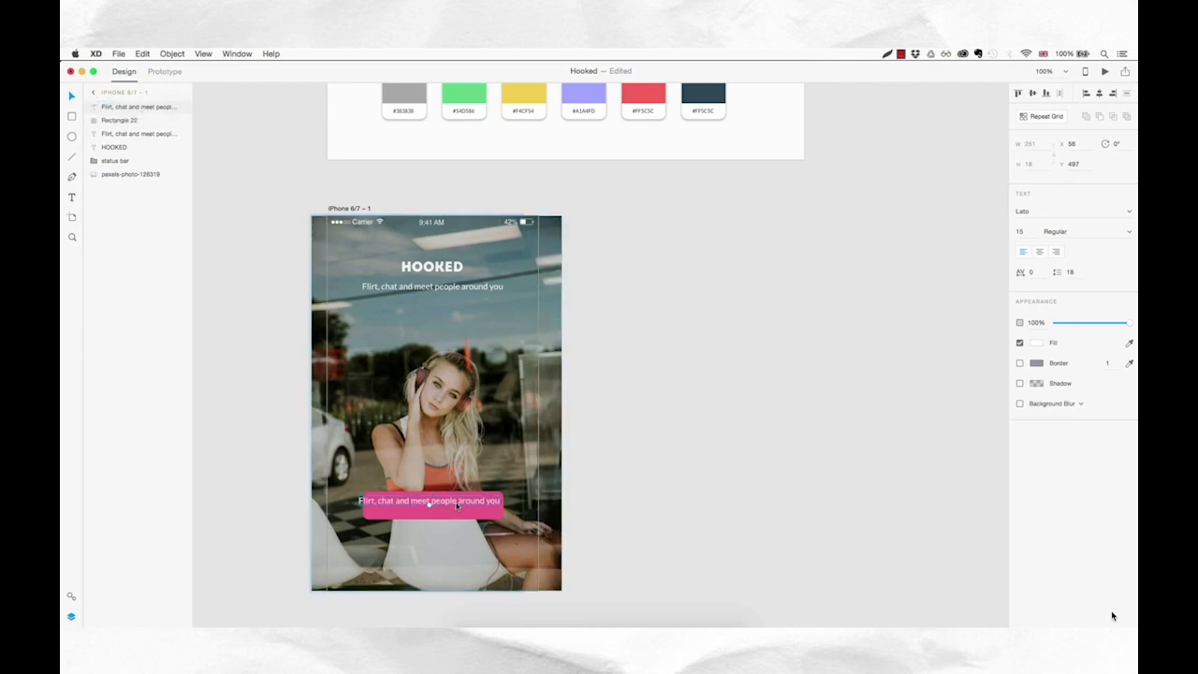
- Change the duplicated tagline's text to "SIGNUP NOW"
{"action": "double_click", "coordinate": [456, 504]}
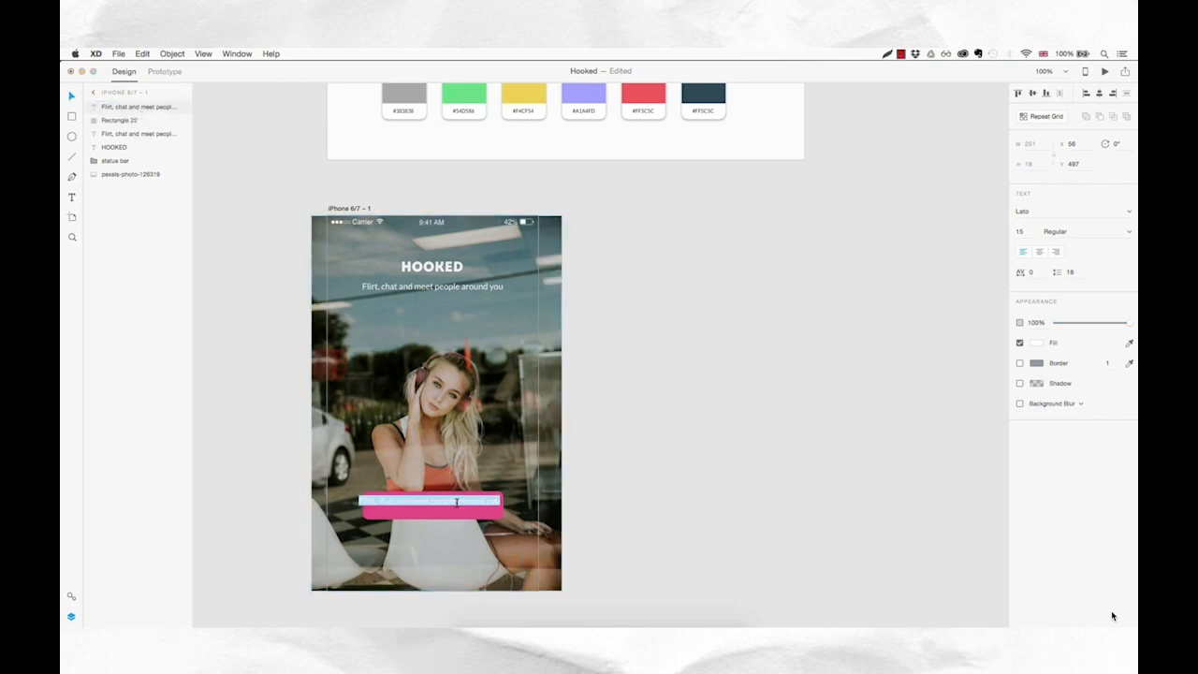
{"action": "type", "text": "SIGNUP NOW"}
{"action": "key", "text": "Escape"}
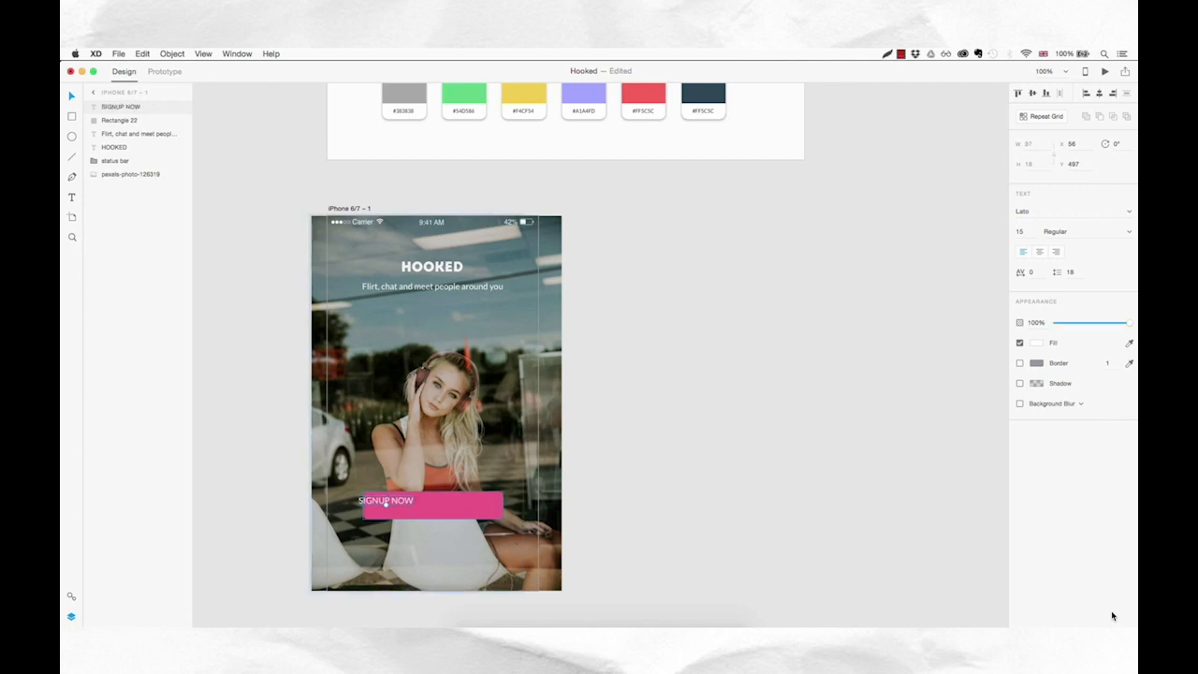
- Set the SIGNUP NOW label to Bold at size 13 and center it on the pink rectangle
{"action": "left_click", "coordinate": [1128, 232]}
{"action": "left_click", "coordinate": [1061, 304]}
{"action": "left_click", "coordinate": [1027, 233]}
{"action": "key", "text": "Down"}
{"action": "key", "text": "Down"}
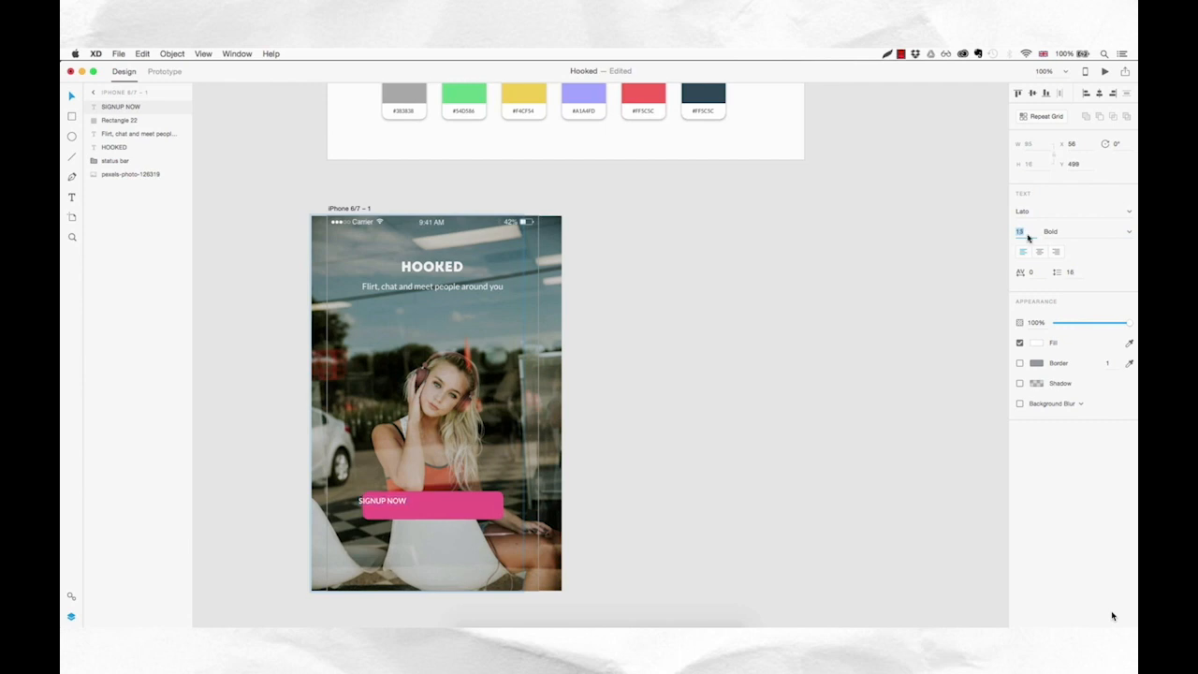
{"action": "left_click_drag", "start_coordinate": [383, 506], "coordinate": [440, 510]}
{"action": "left_click", "coordinate": [476, 454]}
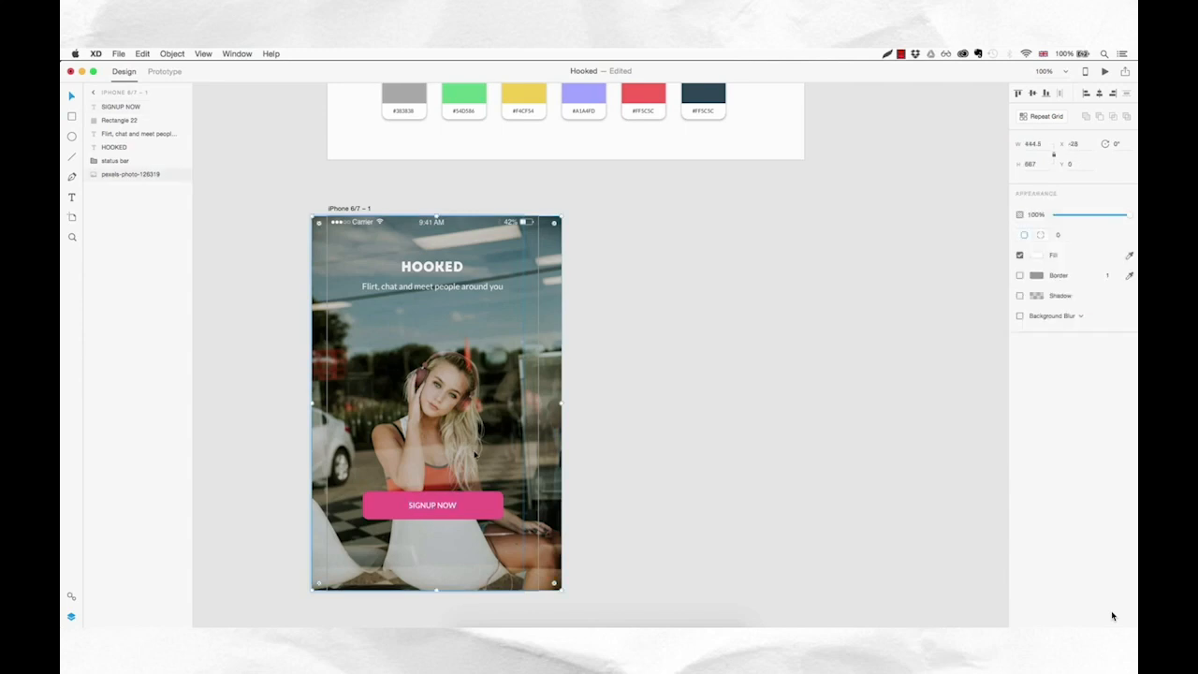
- Group the SIGNUP NOW label with its pink rectangle and name the group "Button1"
{"action": "left_click", "coordinate": [432, 505]}
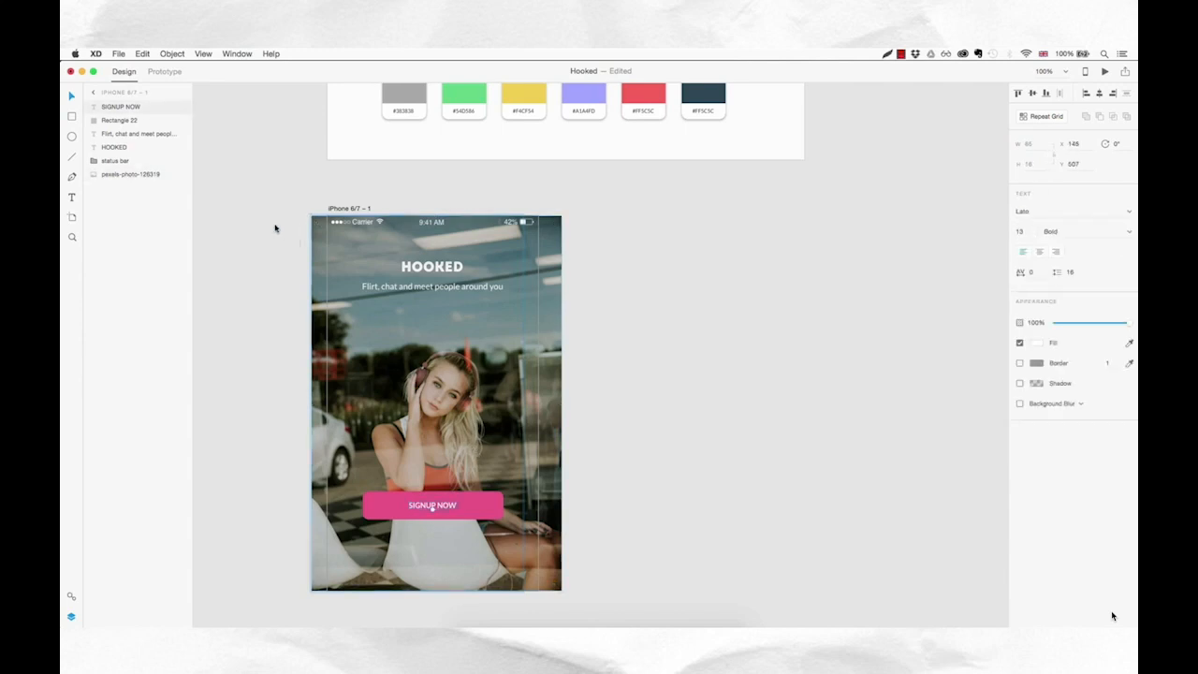
{"action": "left_click", "coordinate": [149, 120]}
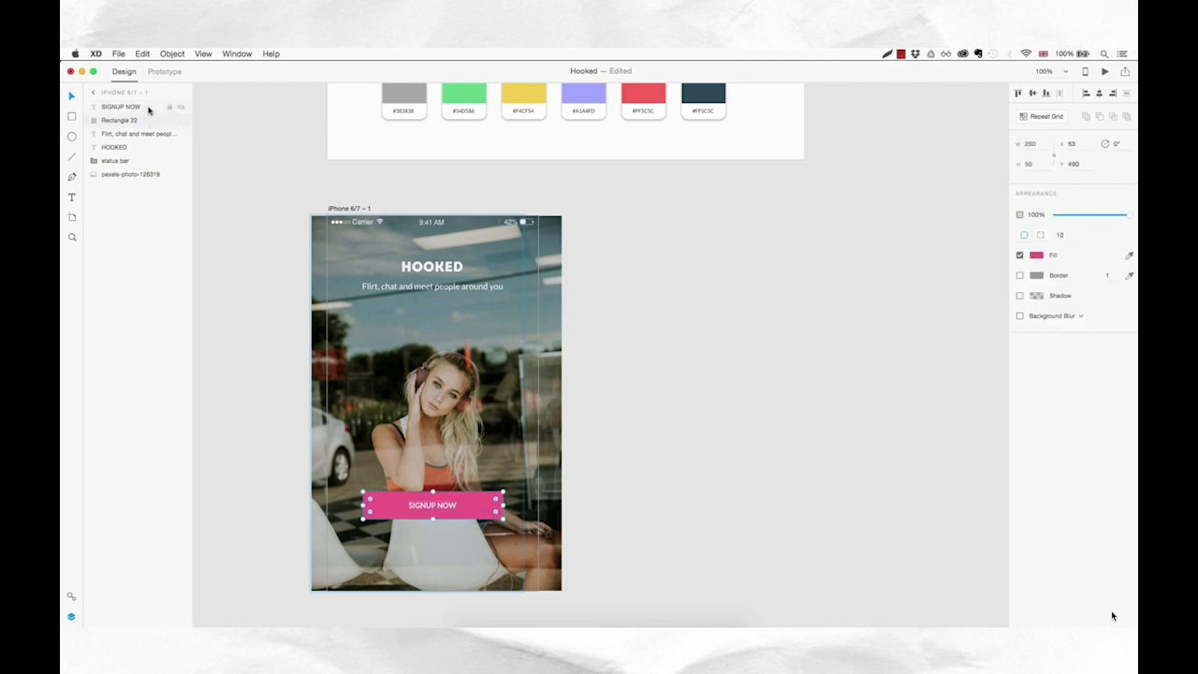
{"action": "left_click", "coordinate": [149, 110], "text": "shift"}
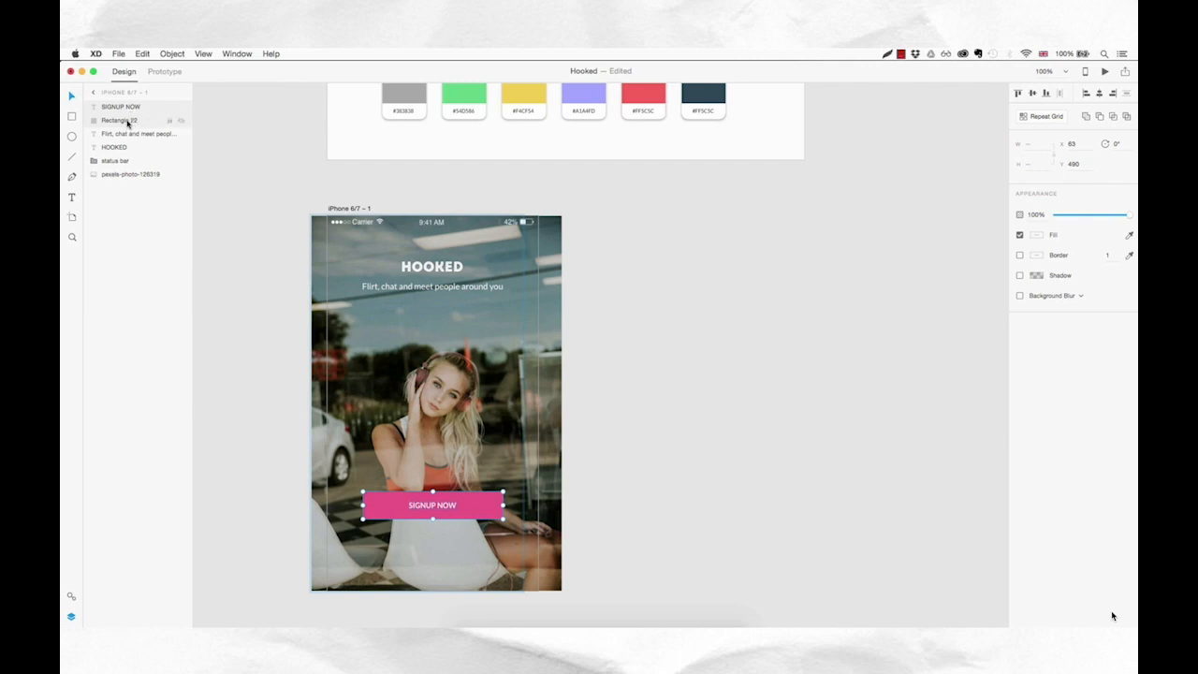
{"action": "key", "text": "super+g"}
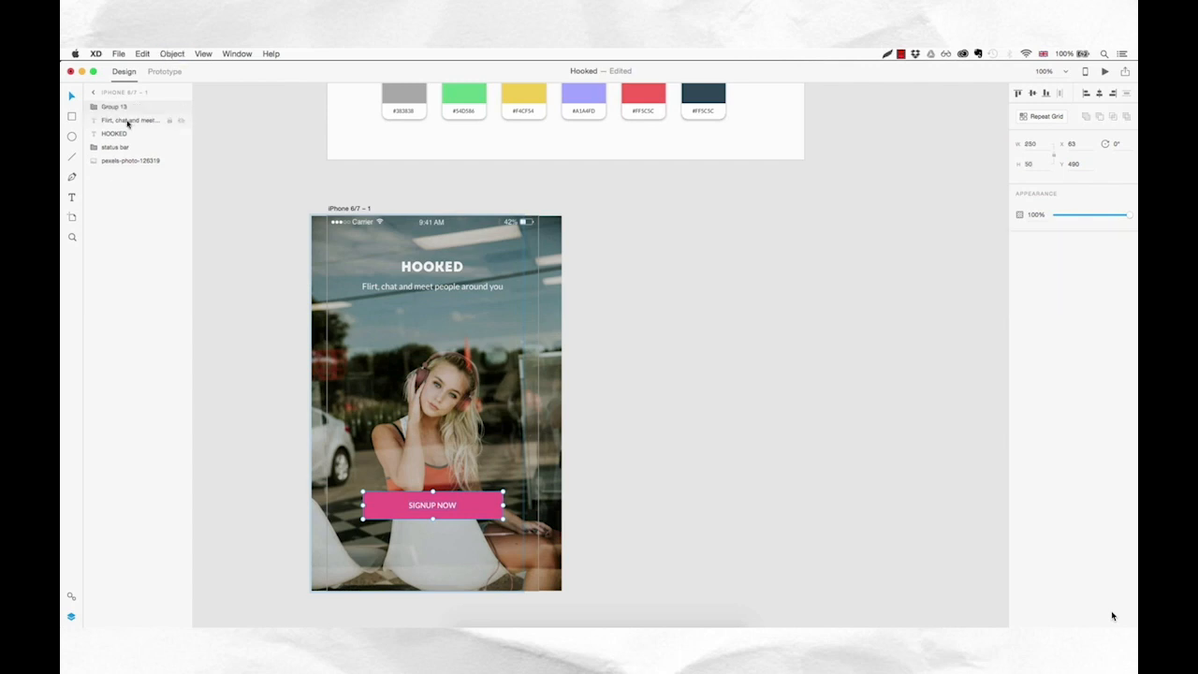
{"action": "double_click", "coordinate": [115, 108]}
{"action": "type", "text": "Button1"}
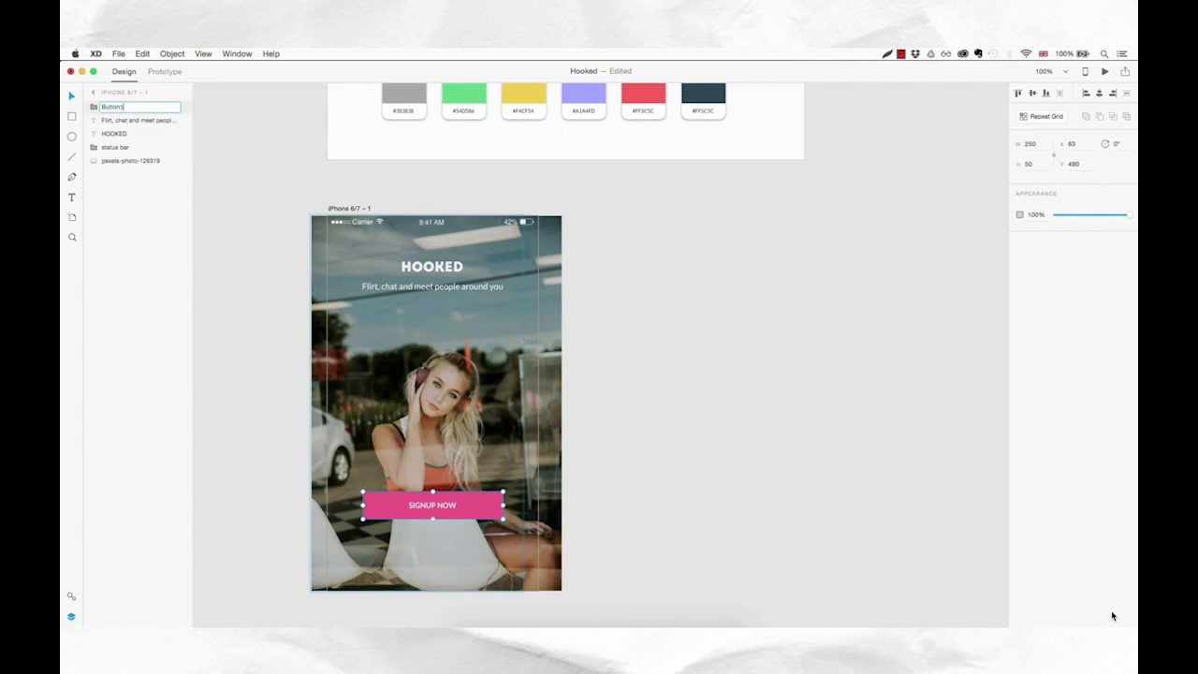
{"action": "key", "text": "Return"}
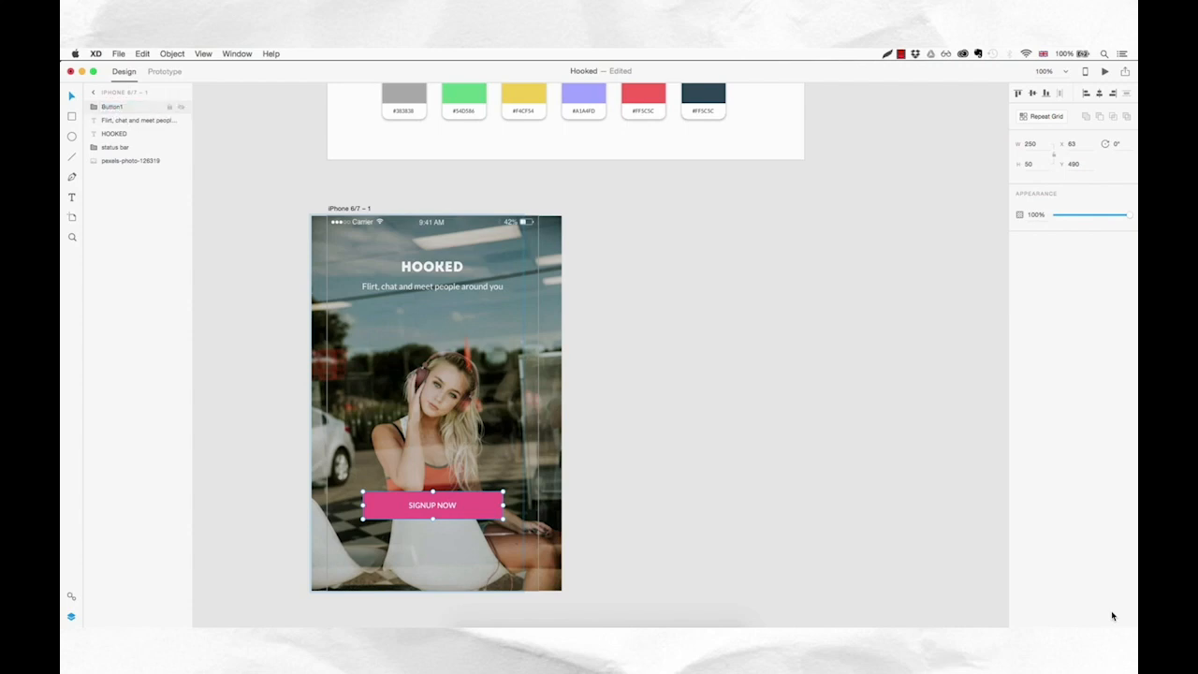
- Rename the pink rectangle's layer inside the Button1 group to "Button bg"
{"action": "left_click", "coordinate": [93, 108]}
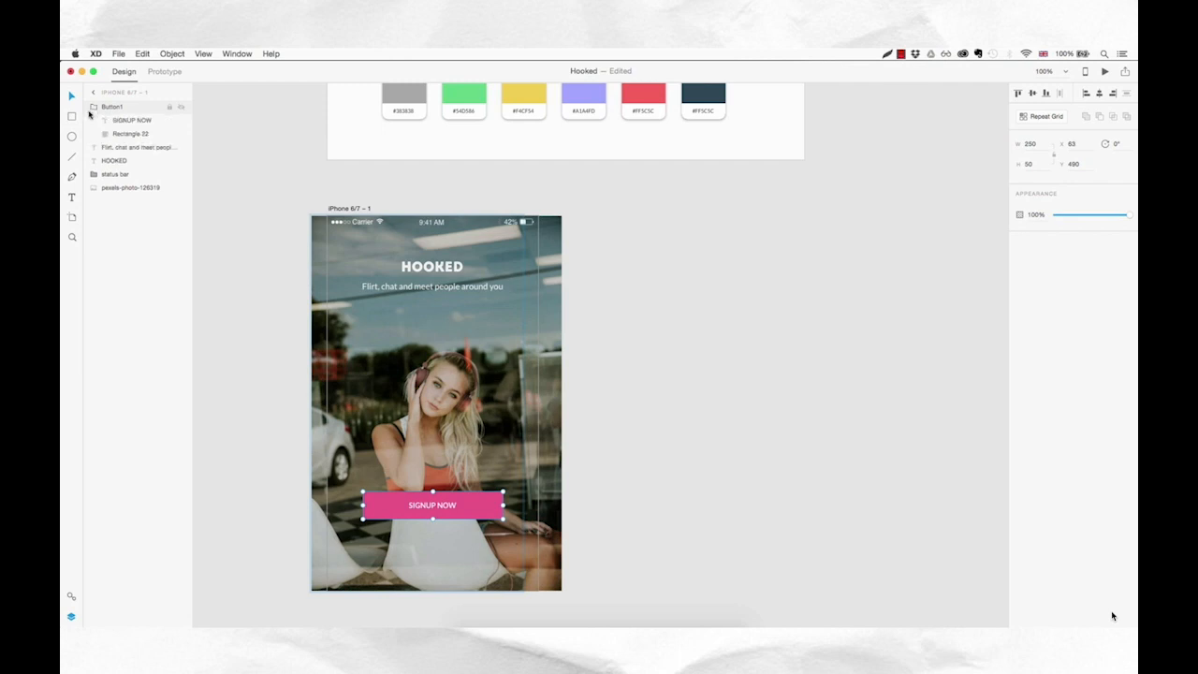
{"action": "double_click", "coordinate": [131, 135]}
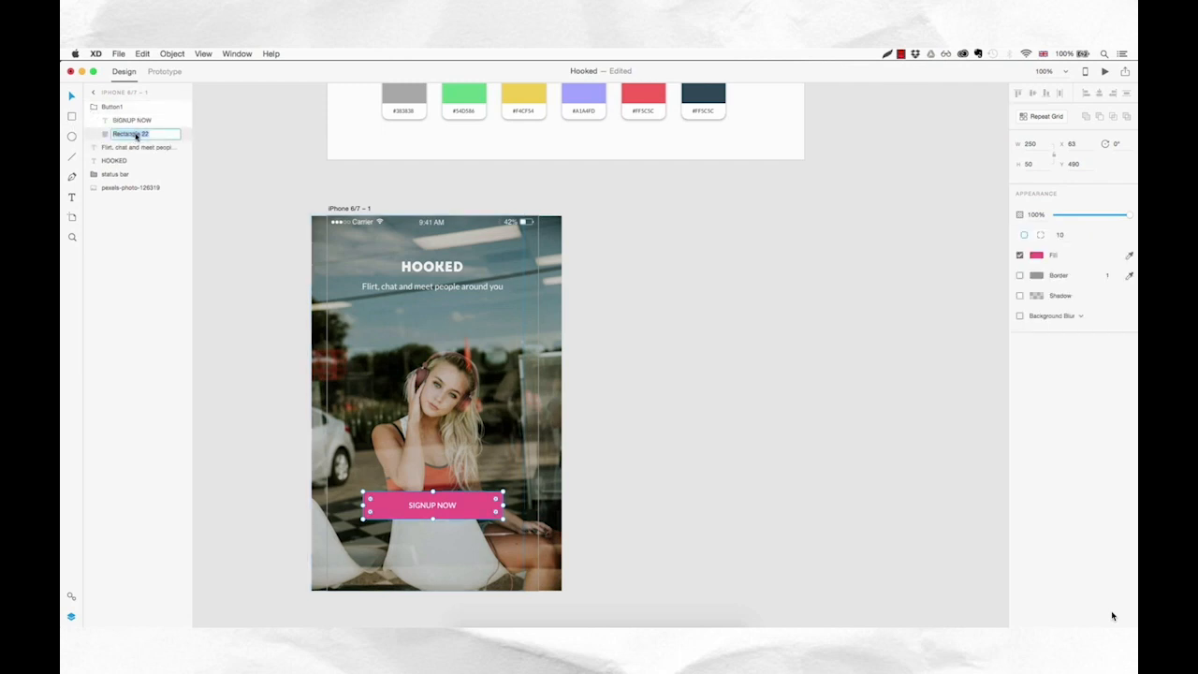
{"action": "type", "text": "Button bg"}
{"action": "key", "text": "Return"}
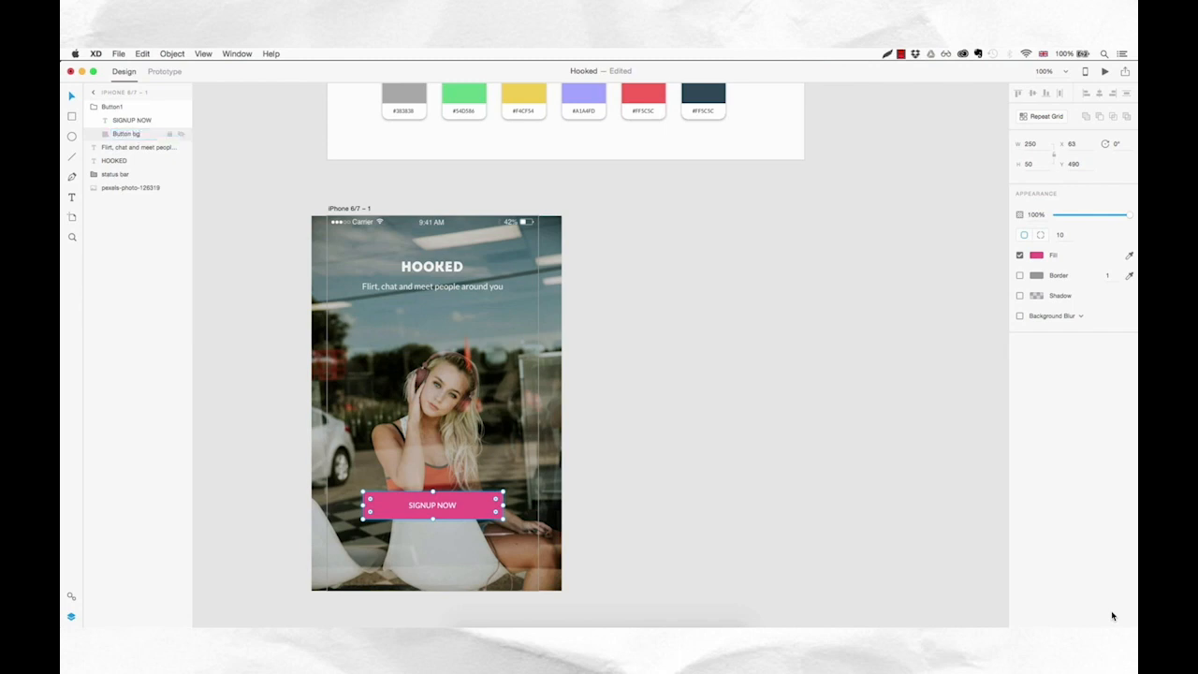
{"action": "left_click", "coordinate": [94, 109]}
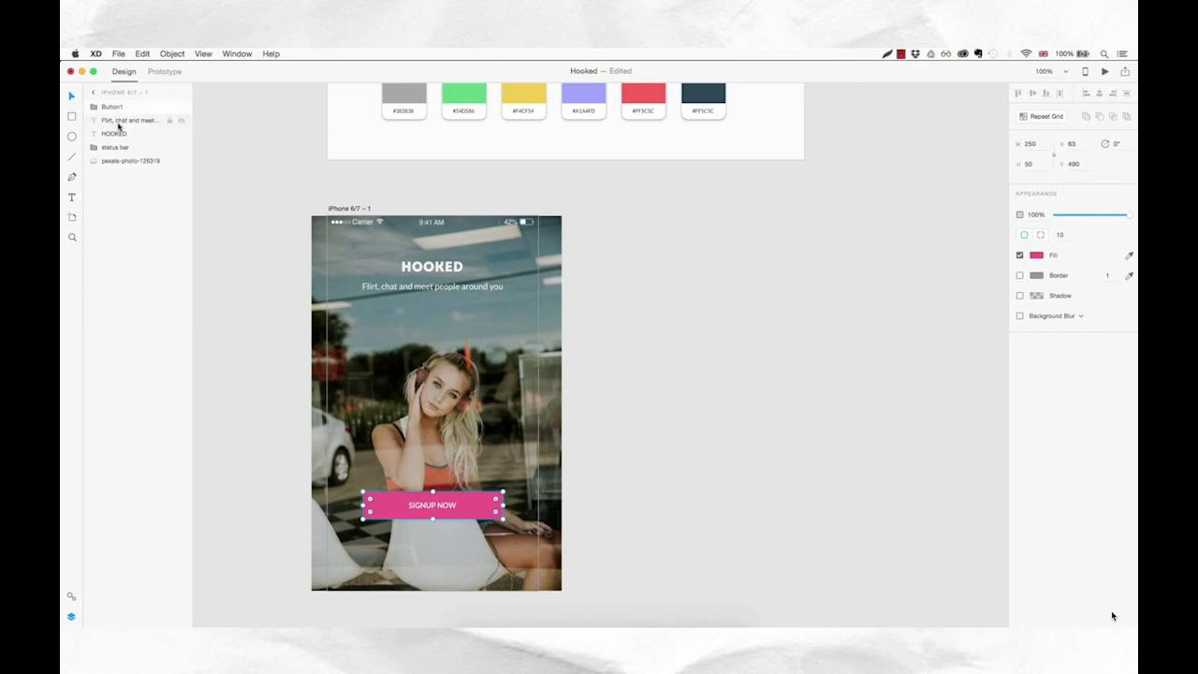
- Reorder the layers as status bar, tagline, HOOKED and Button1, with the background photo lowest
{"action": "double_click", "coordinate": [131, 108]}
{"action": "left_click_drag", "start_coordinate": [130, 106], "coordinate": [130, 104]}
{"action": "left_click", "coordinate": [126, 134]}
{"action": "left_click", "coordinate": [128, 147], "text": "shift"}
{"action": "left_click_drag", "start_coordinate": [131, 136], "coordinate": [132, 117]}
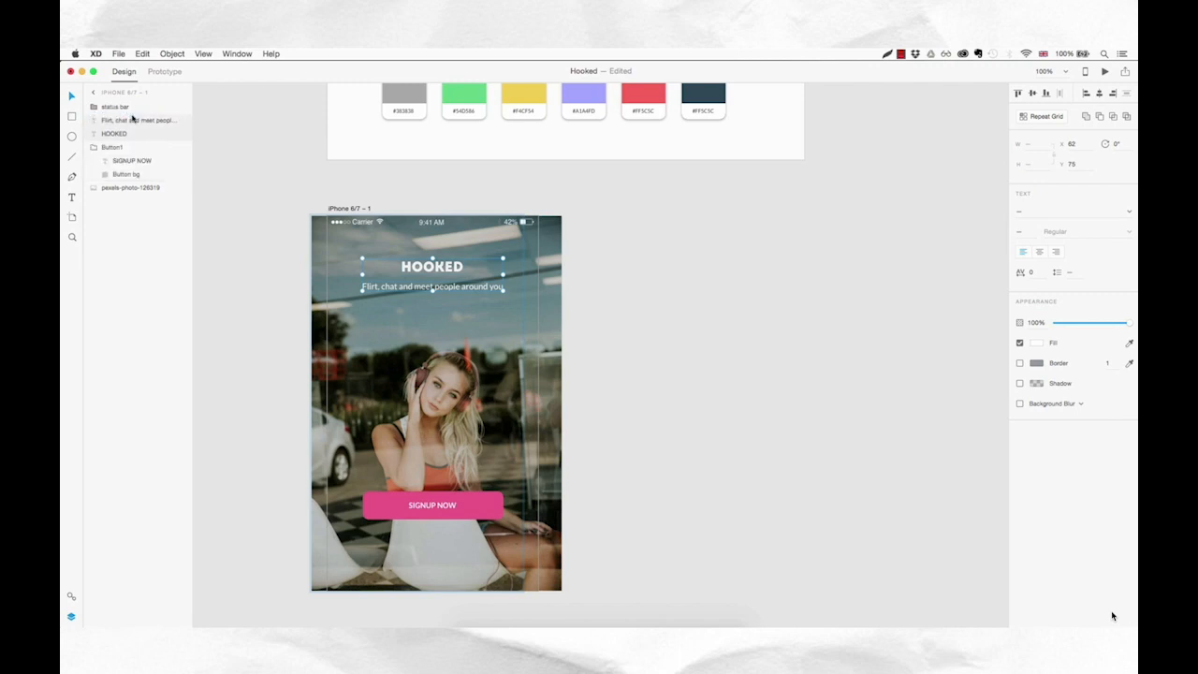
{"action": "left_click", "coordinate": [93, 148]}
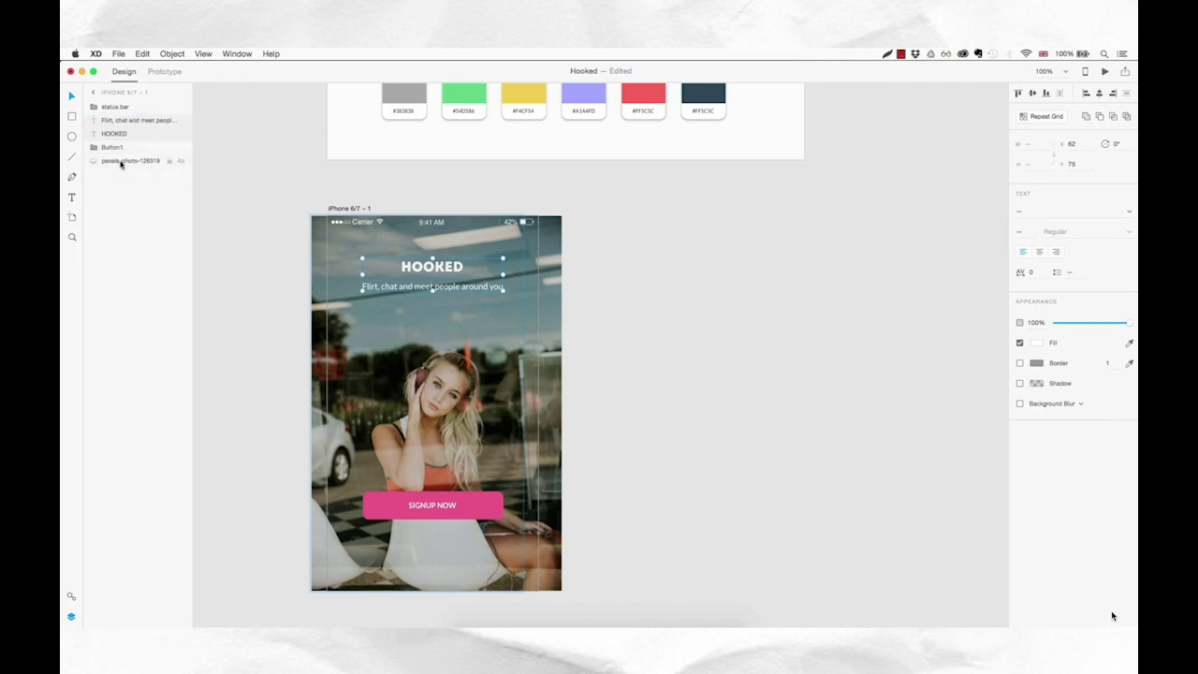
- Lock the background photo layer
{"action": "left_click", "coordinate": [120, 163]}
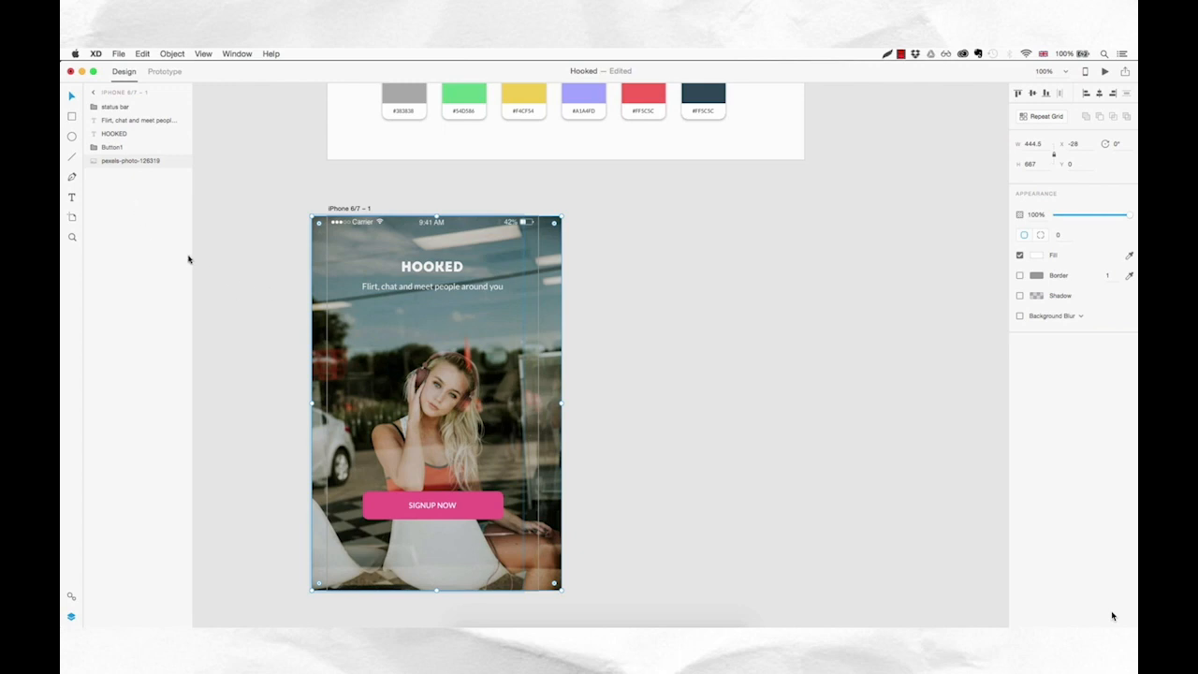
{"action": "mouse_move", "coordinate": [181, 166]}
{"action": "left_click", "coordinate": [169, 161]}
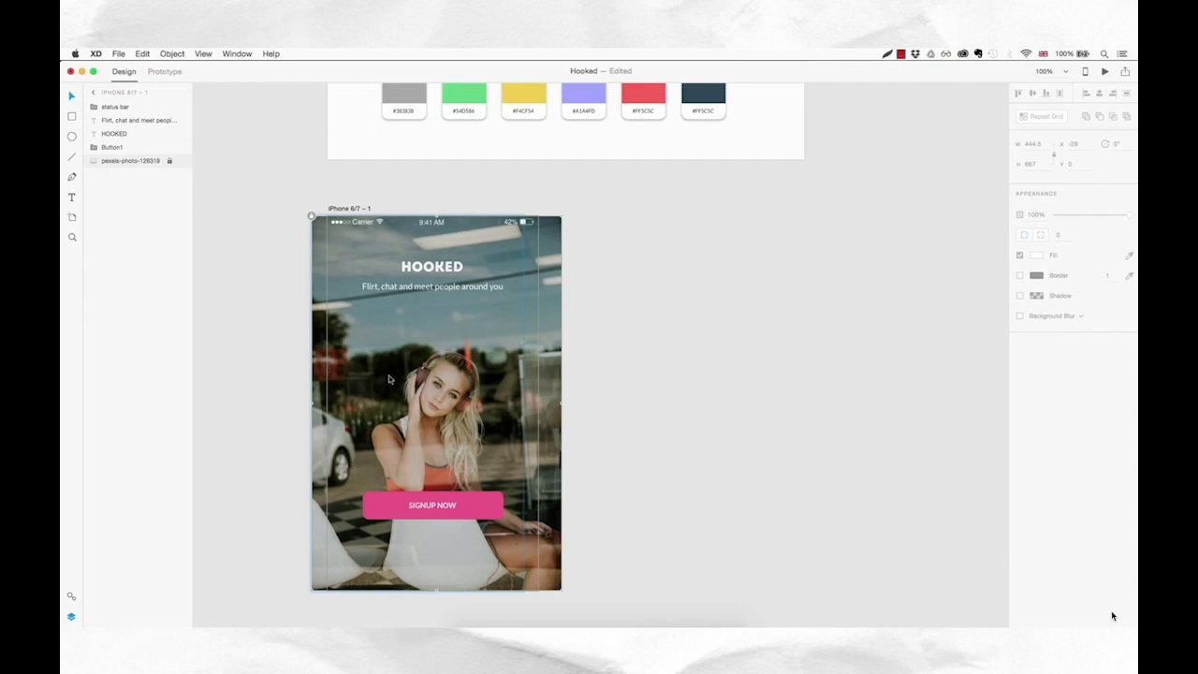
- Duplicate the SIGNUP NOW button group and place the copy directly below the original, horizontally aligned with it at about Y 555
{"action": "left_click", "coordinate": [474, 514]}
{"action": "key", "text": "alt"}
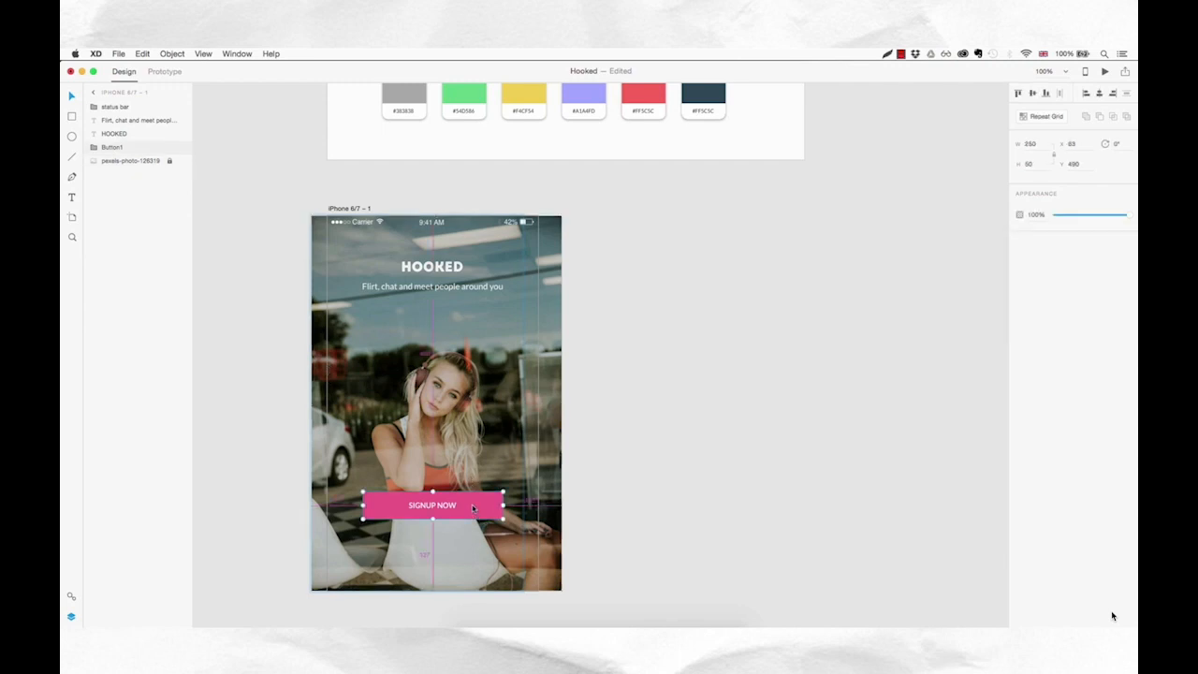
{"action": "left_click_drag", "start_coordinate": [473, 507], "coordinate": [475, 541]}
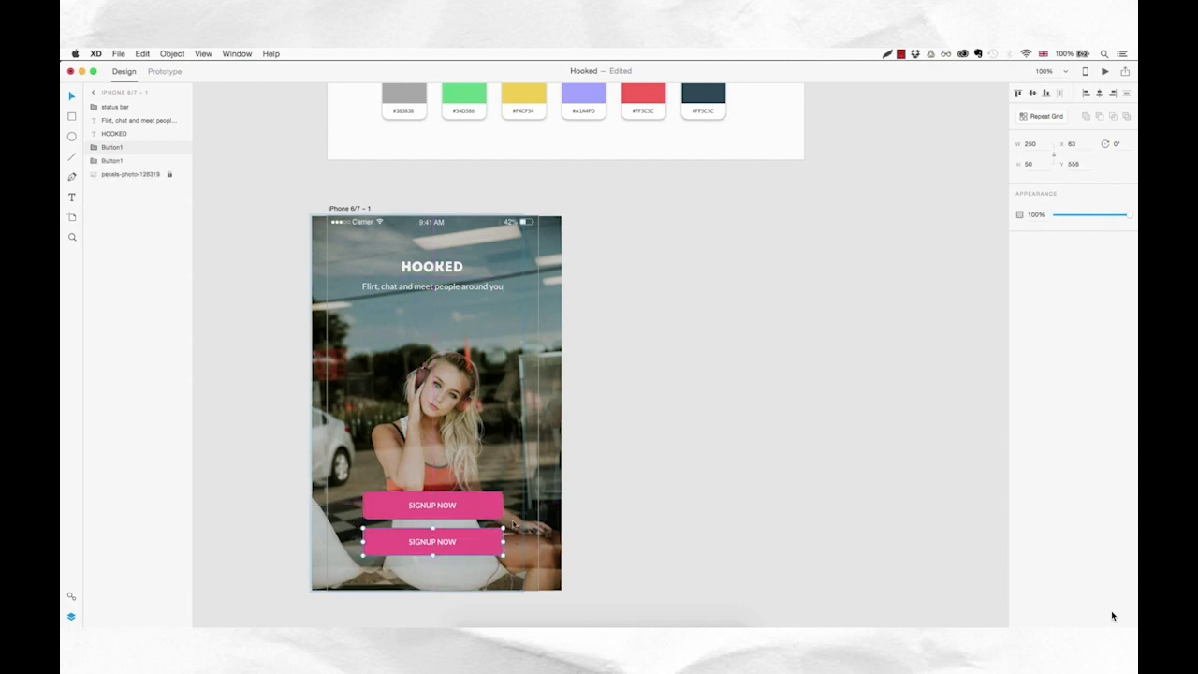
- Change the lower button's label to LOGIN and centre the label within its rectangle
{"action": "double_click", "coordinate": [445, 543]}
{"action": "double_click", "coordinate": [446, 543]}
{"action": "type", "text": "L"}
{"action": "key", "text": "Escape"}
{"action": "left_click_drag", "start_coordinate": [436, 543], "coordinate": [440, 543]}
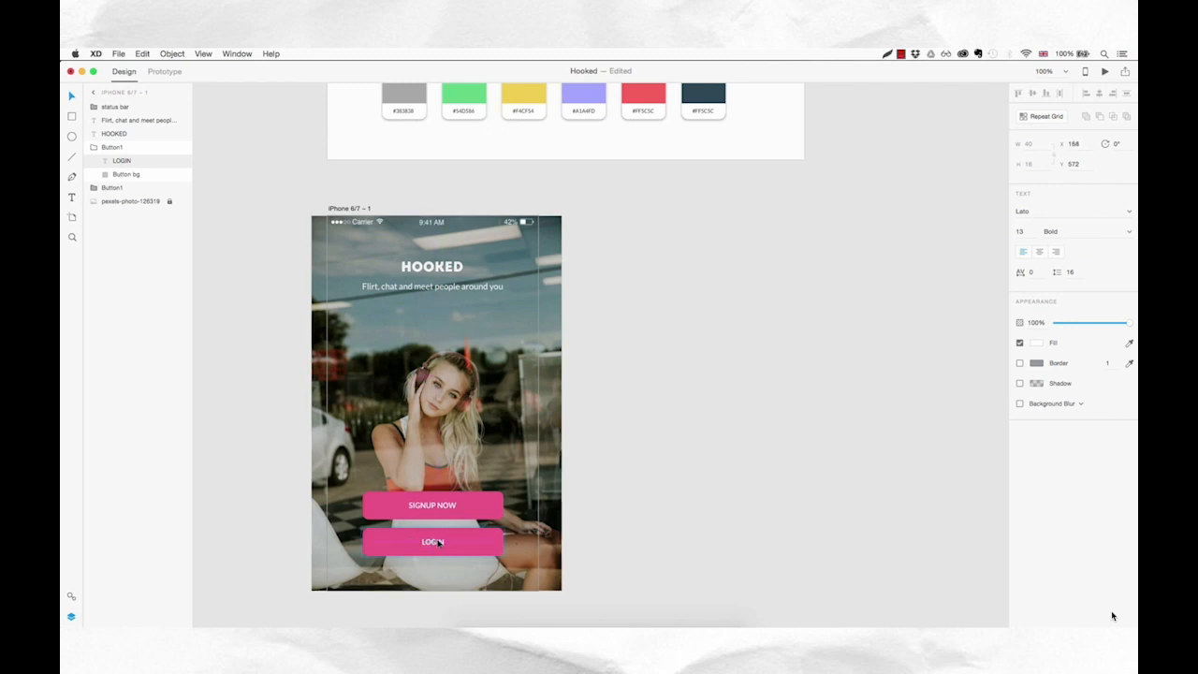
- Fill the LOGIN button's background with the dark blue sampled from the last Secondary Colors swatch
{"action": "left_click", "coordinate": [486, 549]}
{"action": "scroll", "coordinate": [669, 416], "scroll_direction": "up", "scroll_amount": 2}
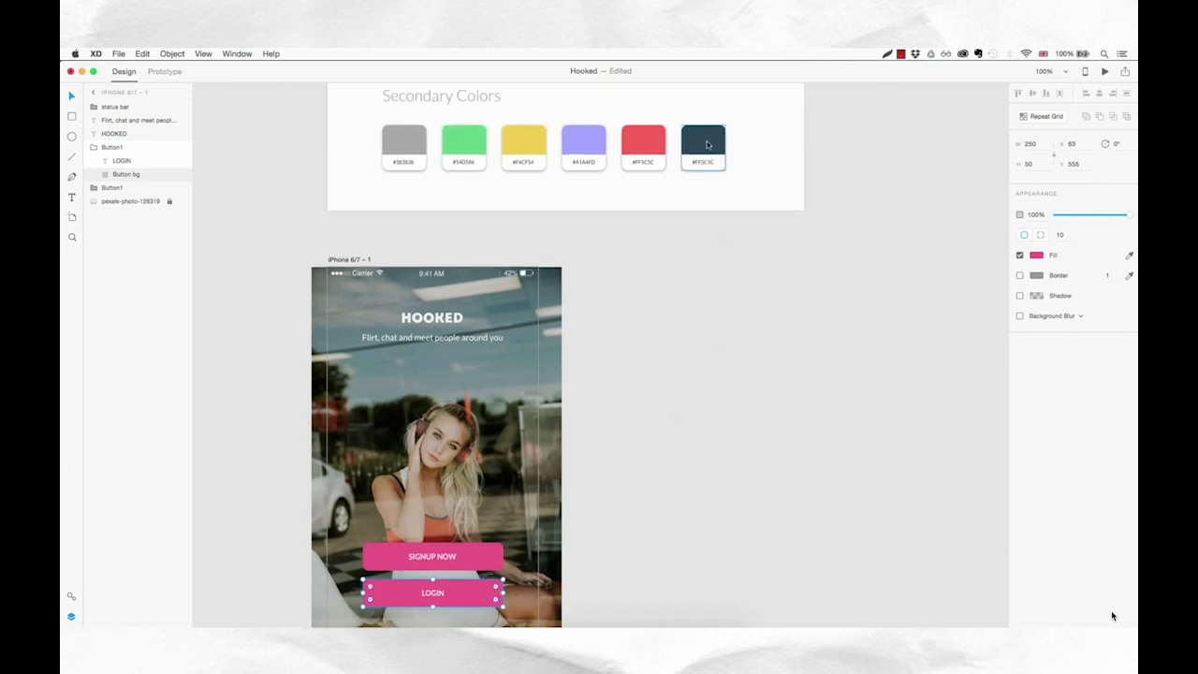
{"action": "left_click", "coordinate": [1129, 256]}
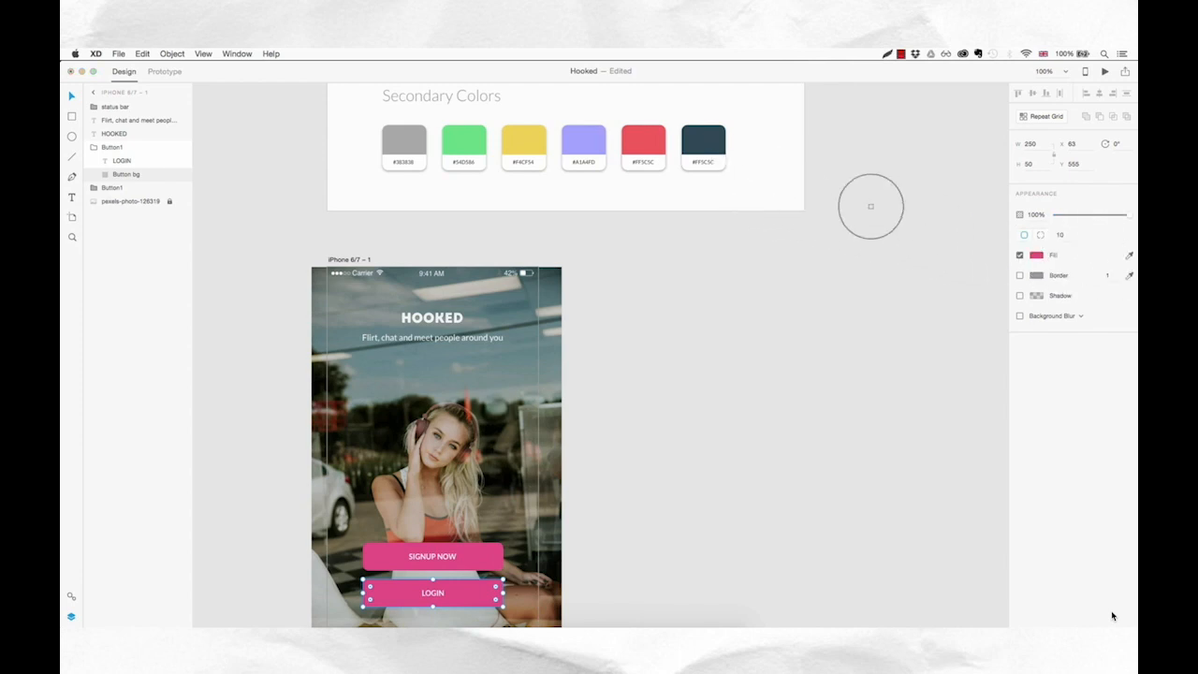
{"action": "left_click", "coordinate": [718, 138]}
{"action": "scroll", "coordinate": [476, 440], "scroll_direction": "down", "scroll_amount": 3}
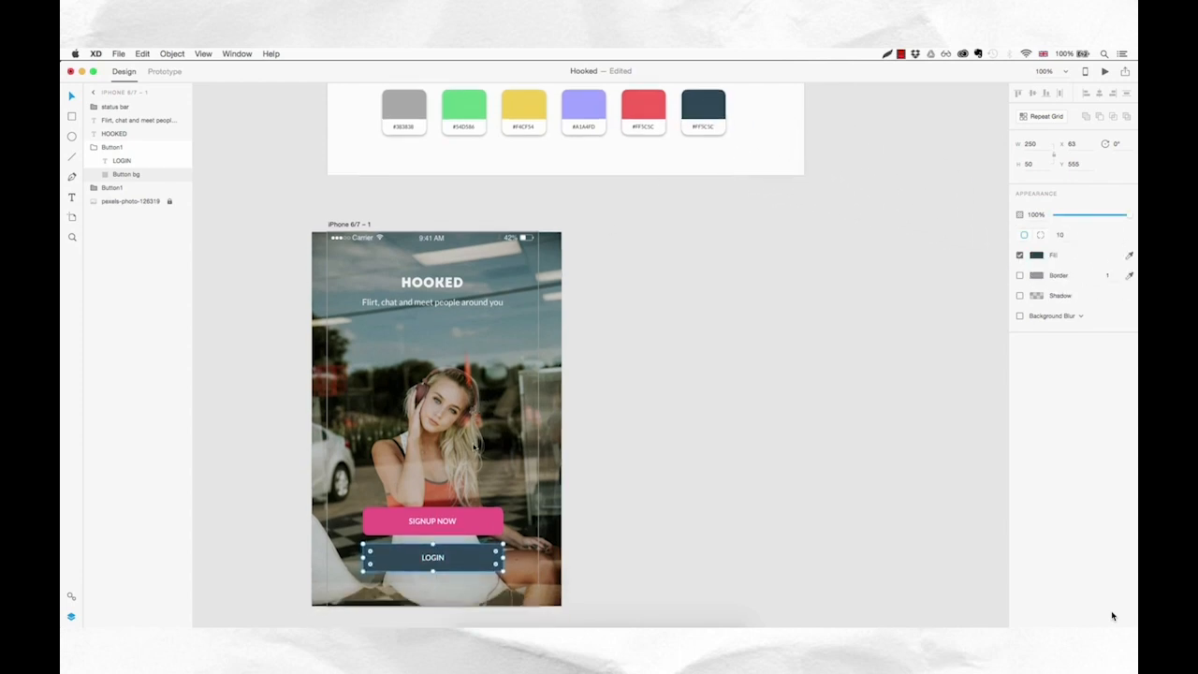
{"action": "left_click", "coordinate": [474, 448]}
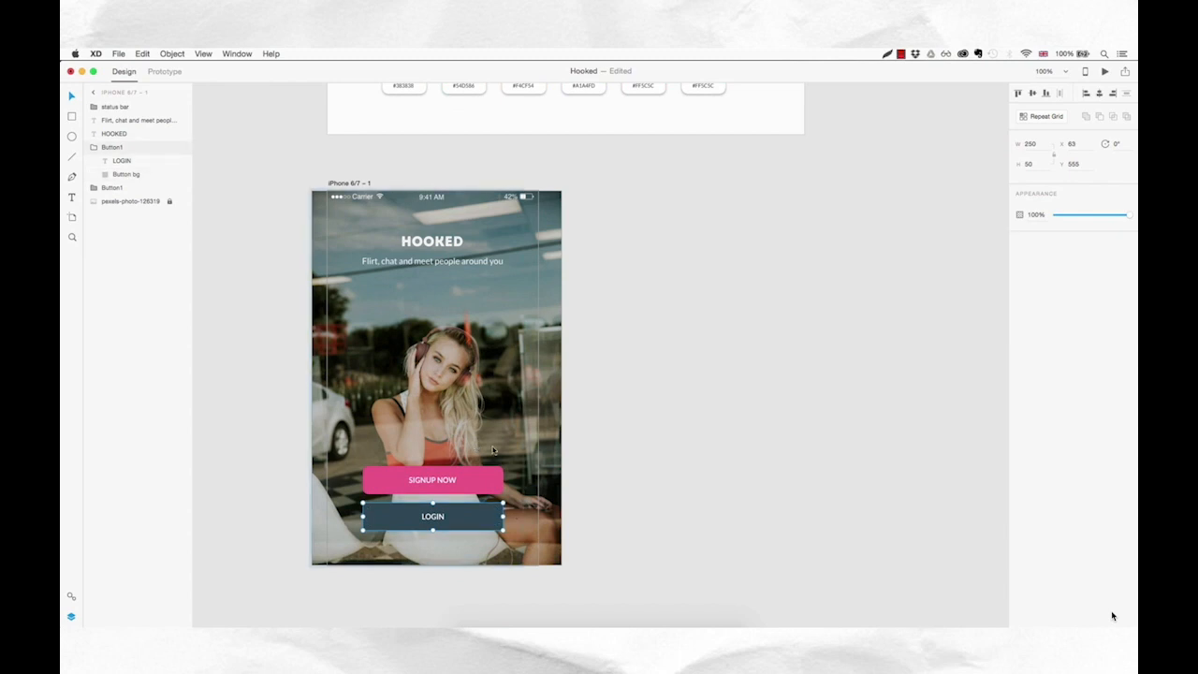
- Move both buttons together lower on the screen, and shift the HOOKED title and tagline down together to Y 97
{"action": "left_click_drag", "start_coordinate": [516, 460], "coordinate": [470, 540]}
{"action": "left_click_drag", "start_coordinate": [516, 231], "coordinate": [434, 270]}
{"action": "left_click_drag", "start_coordinate": [437, 245], "coordinate": [437, 257]}
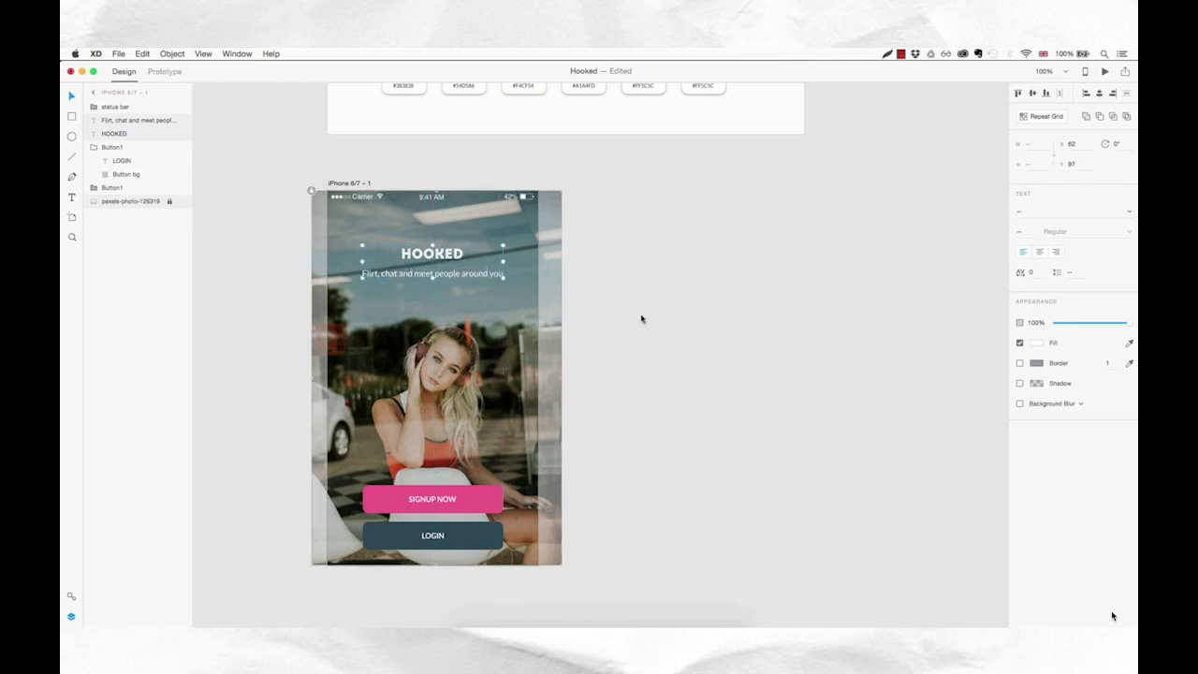
{"action": "left_click", "coordinate": [637, 318]}
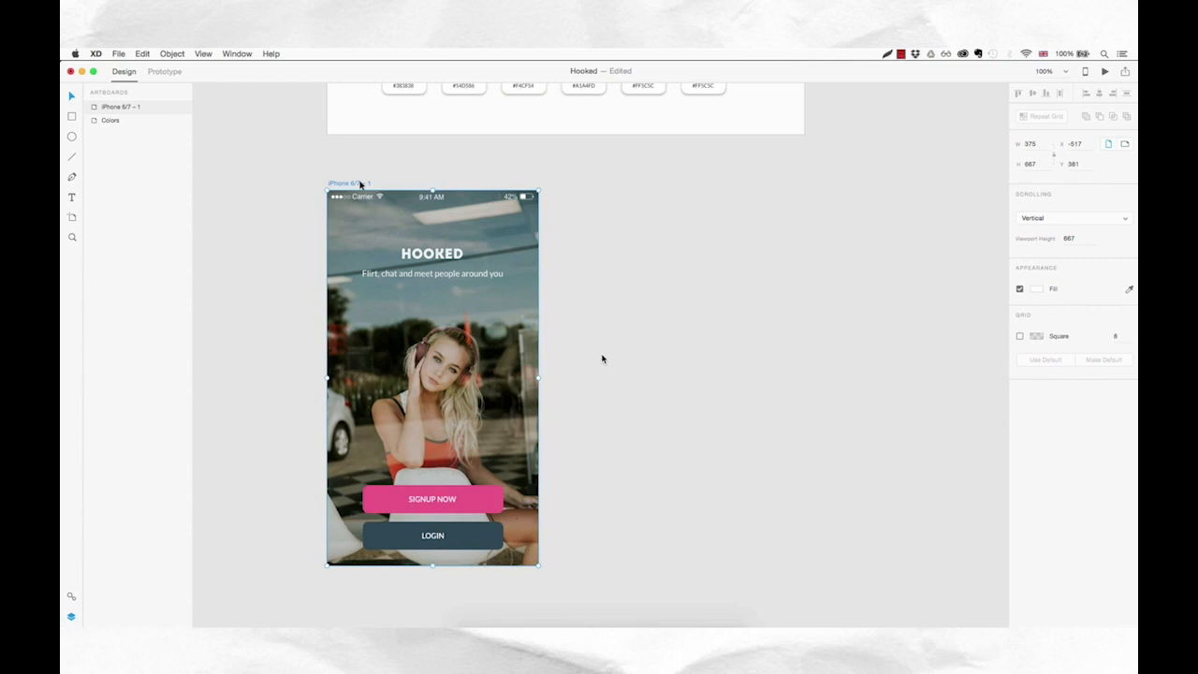
- Duplicate the iPhone 6/7 – 1 artboard and place the copy beside the original with a gap between them
{"action": "left_click_drag", "start_coordinate": [361, 185], "coordinate": [571, 188]}
{"action": "key", "text": "super+z"}
{"action": "left_click_drag", "start_coordinate": [361, 184], "coordinate": [622, 185]}
- Rename the original artboard "Home" and its copy "Login"
{"action": "double_click", "coordinate": [361, 185]}
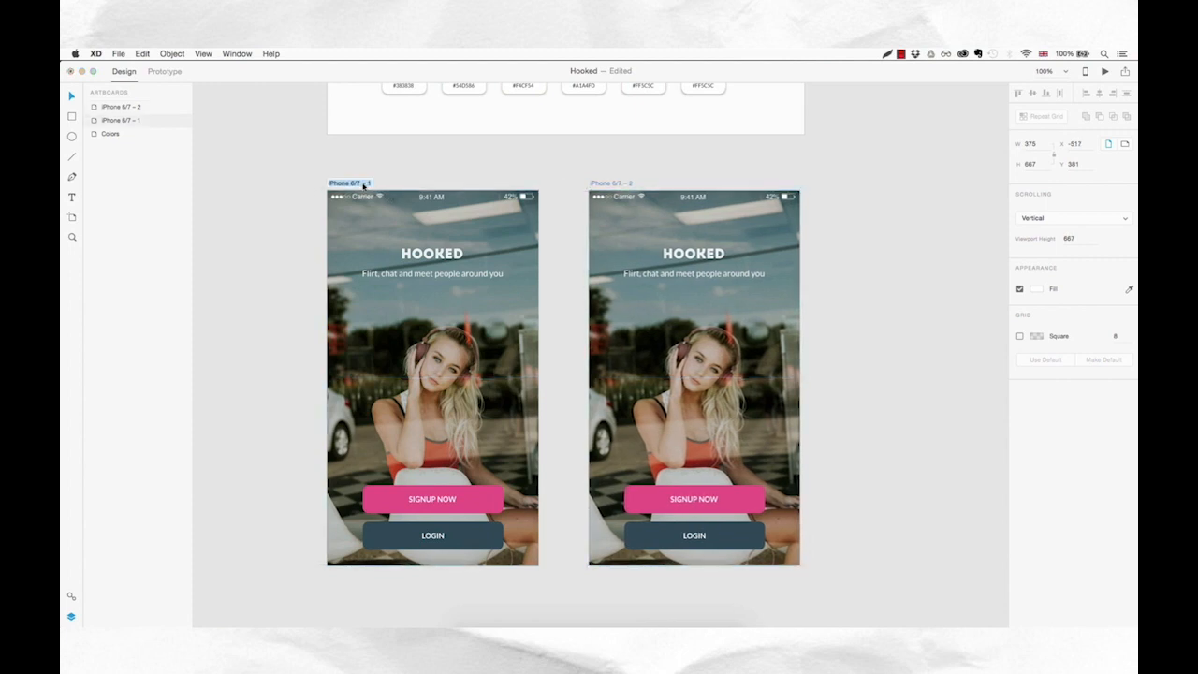
{"action": "type", "text": "Home"}
{"action": "key", "text": "Return"}
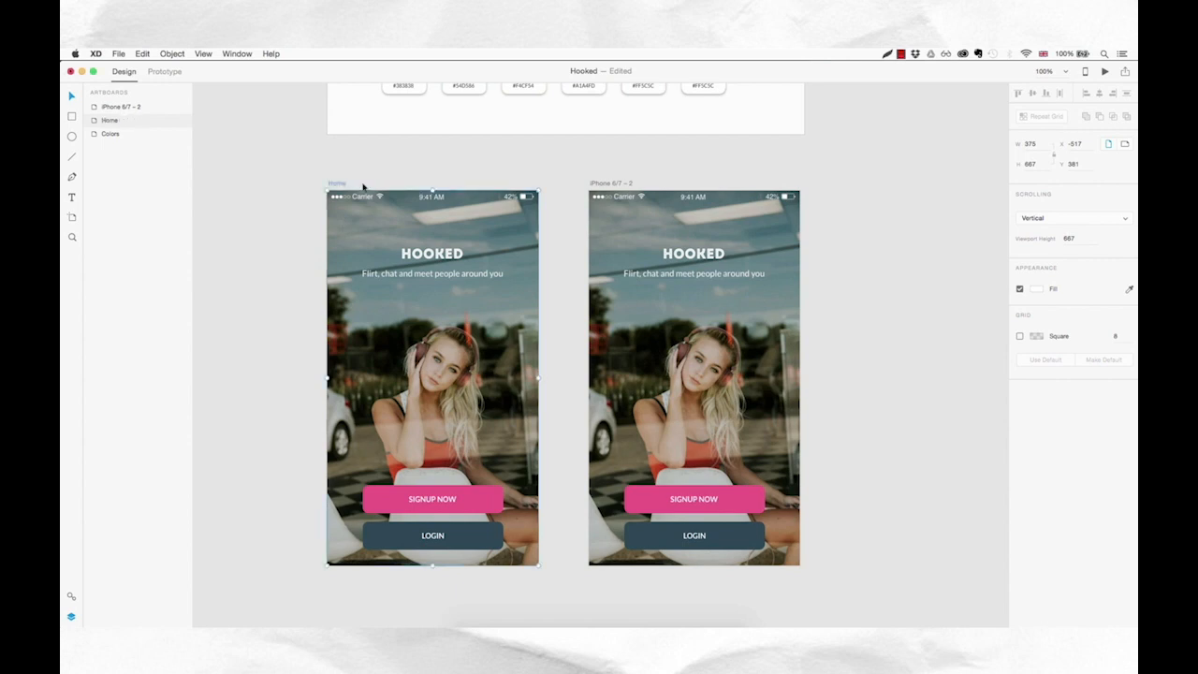
{"action": "double_click", "coordinate": [622, 183]}
{"action": "type", "text": "Login"}
{"action": "key", "text": "Return"}
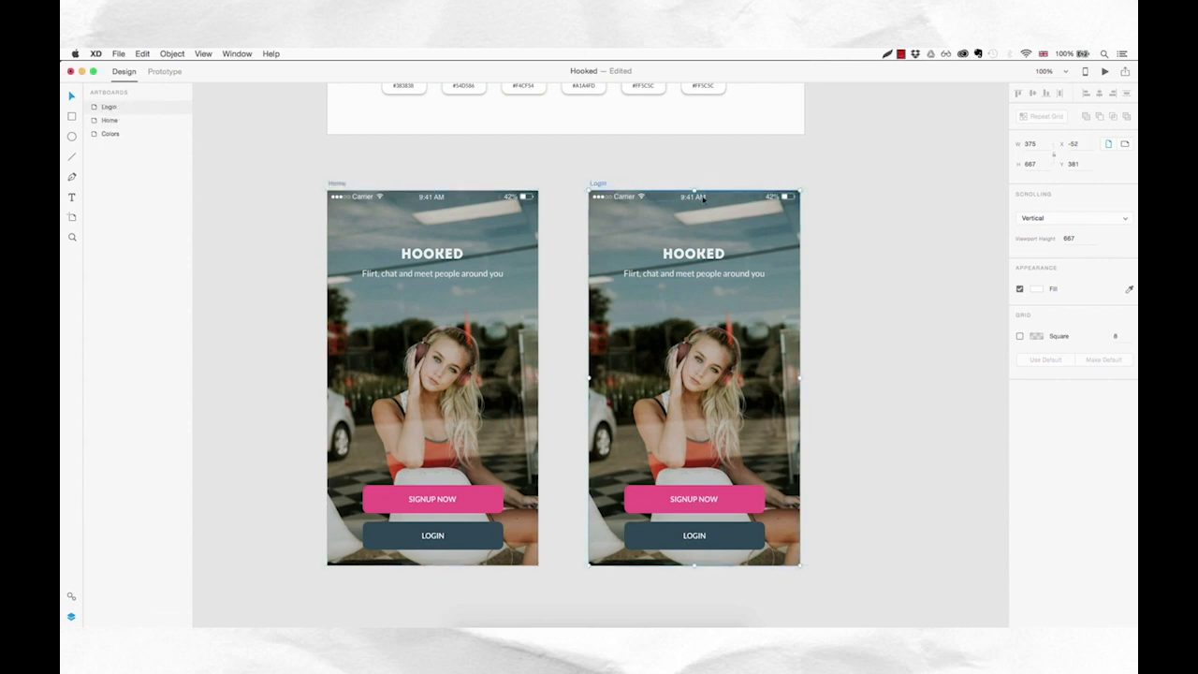
- Delete the title, tagline and both buttons from the Login artboard, keeping the status bar and background photo
{"action": "left_click", "coordinate": [746, 241]}
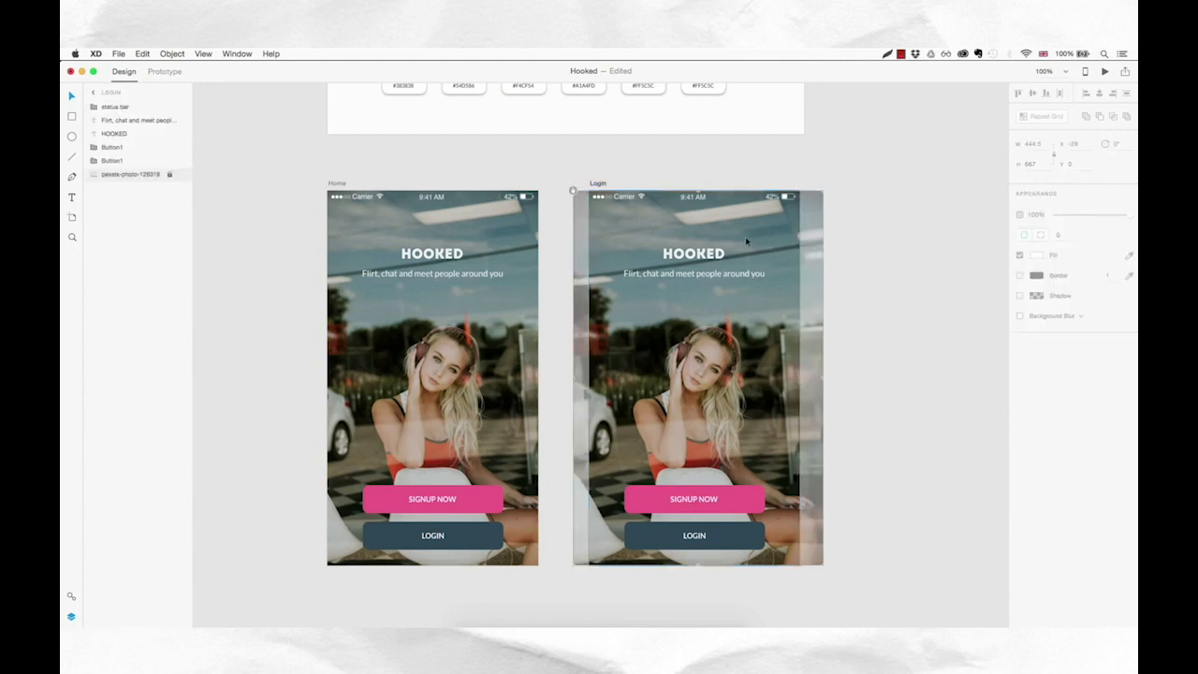
{"action": "left_click_drag", "start_coordinate": [760, 255], "coordinate": [685, 525]}
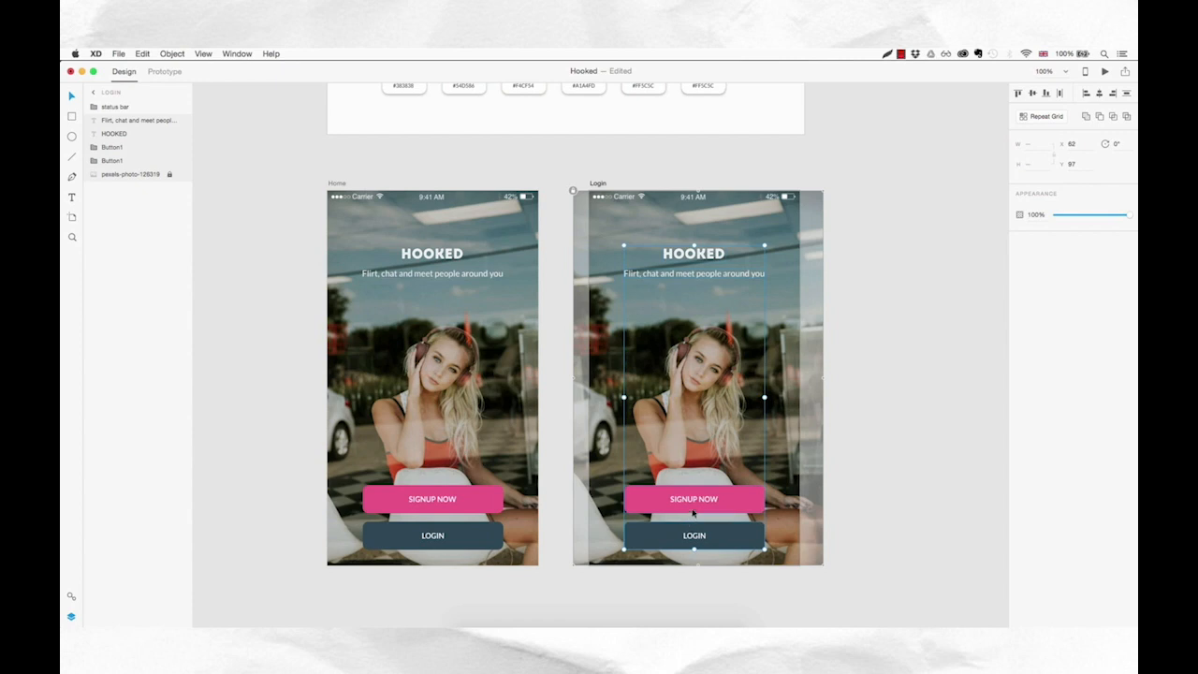
{"action": "key", "text": "Delete"}
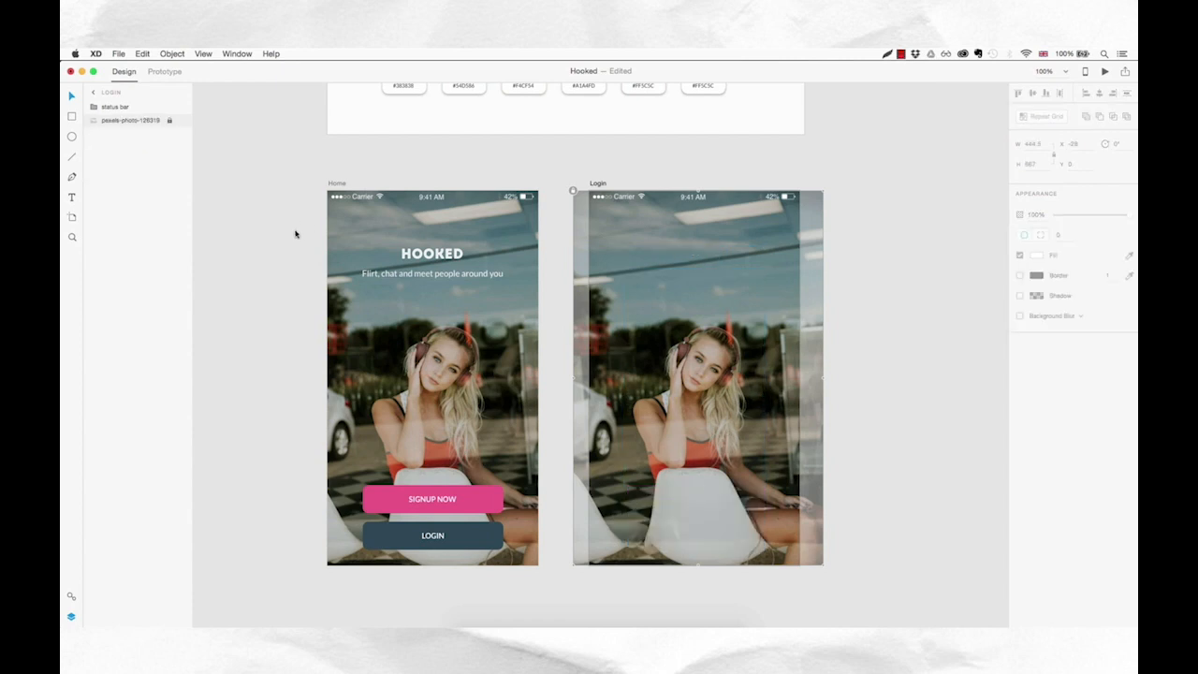
- Draw a 375 by 667 rectangle covering the Login artboard, without a border and with Background Blur enabled
{"action": "left_click", "coordinate": [72, 117]}
{"action": "mouse_move", "coordinate": [588, 191]}
{"action": "left_mouse_down"}
{"action": "mouse_move", "coordinate": [684, 322]}
{"action": "mouse_move", "coordinate": [801, 564]}
{"action": "left_mouse_up"}
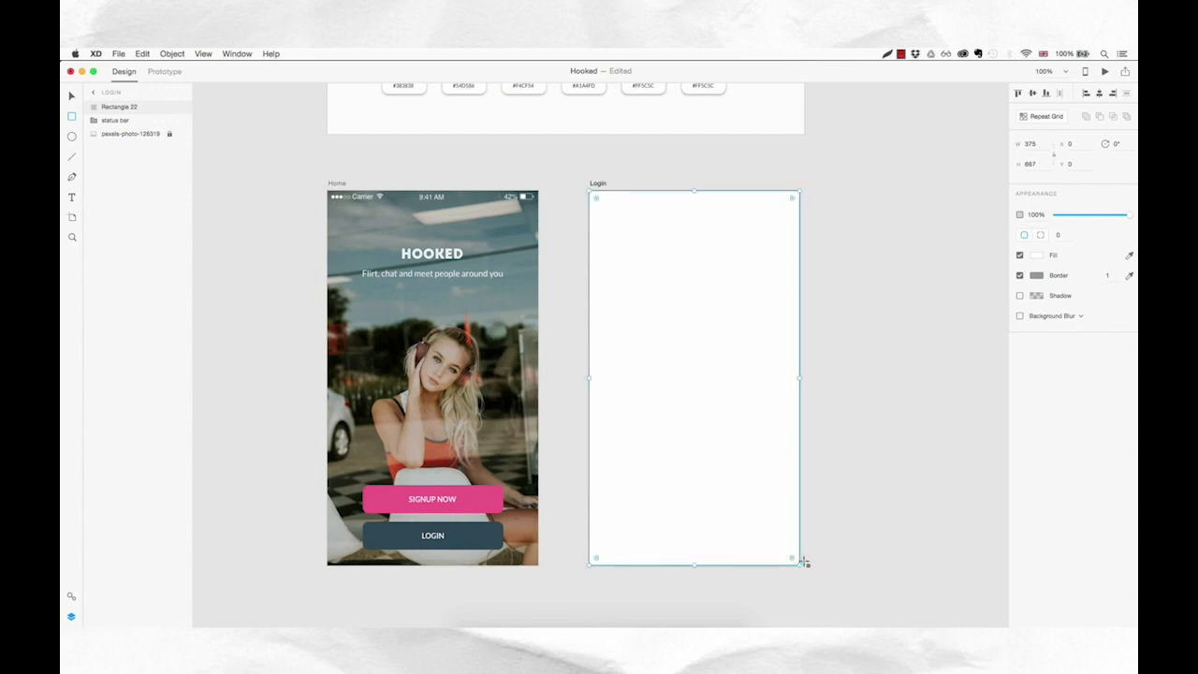
{"action": "left_click", "coordinate": [1021, 276]}
{"action": "left_click", "coordinate": [1021, 316]}
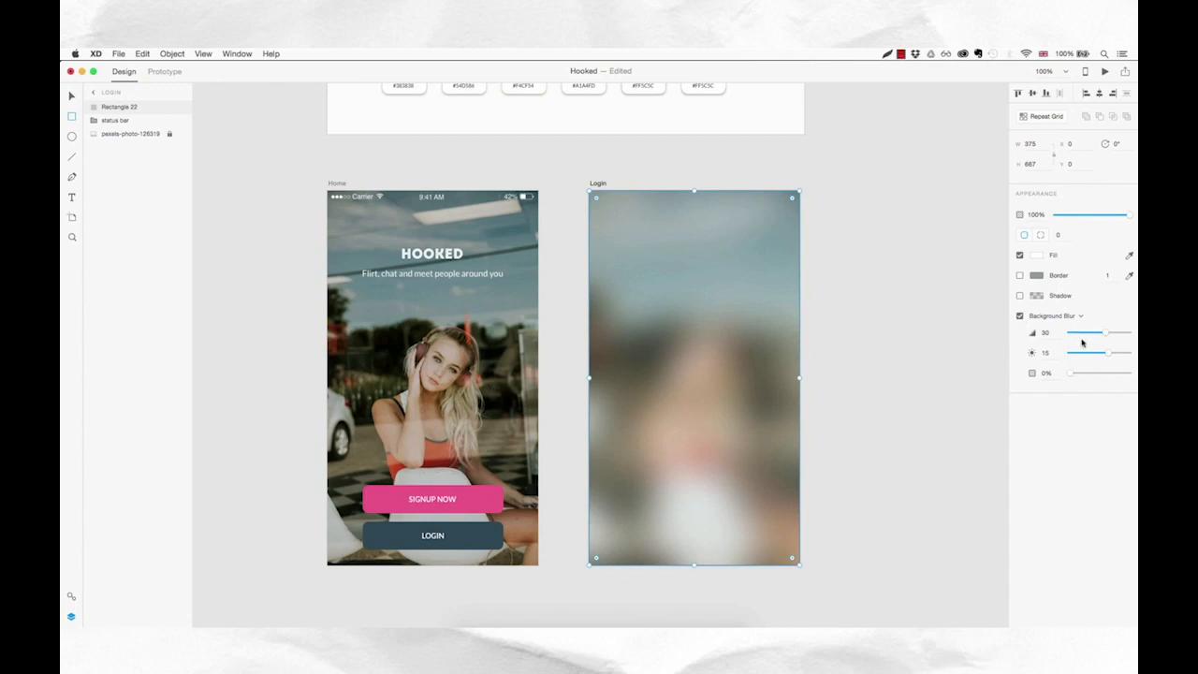
- Try the rectangle's background blur amount at 0 and set it to the maximum of 50
{"action": "left_click_drag", "start_coordinate": [1104, 335], "coordinate": [1068, 335]}
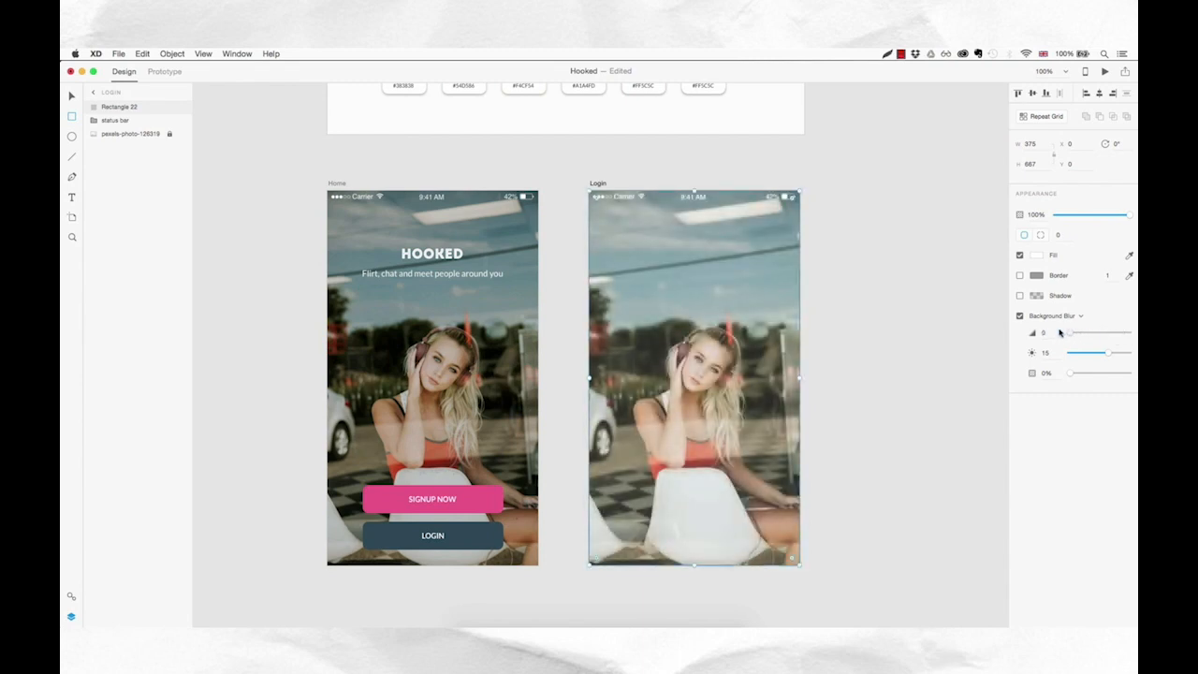
{"action": "left_click_drag", "start_coordinate": [1060, 332], "coordinate": [1126, 335]}
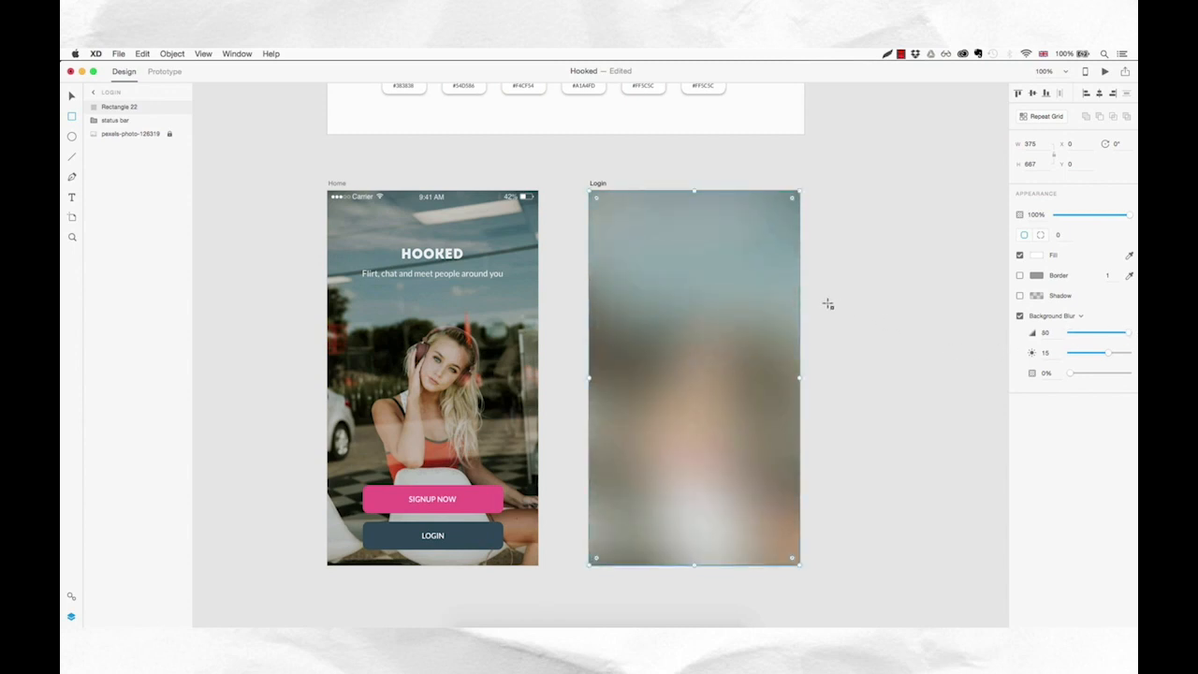
- Add the text "Login" in the upper part of the Login artboard, in Lato with a white #FFFFFF fill
{"action": "key", "text": "t"}
{"action": "left_click", "coordinate": [630, 267]}
{"action": "type", "text": "Login"}
{"action": "key", "text": "super+a"}
{"action": "left_click", "coordinate": [1055, 212]}
{"action": "type", "text": "Lato"}
{"action": "key", "text": "Return"}
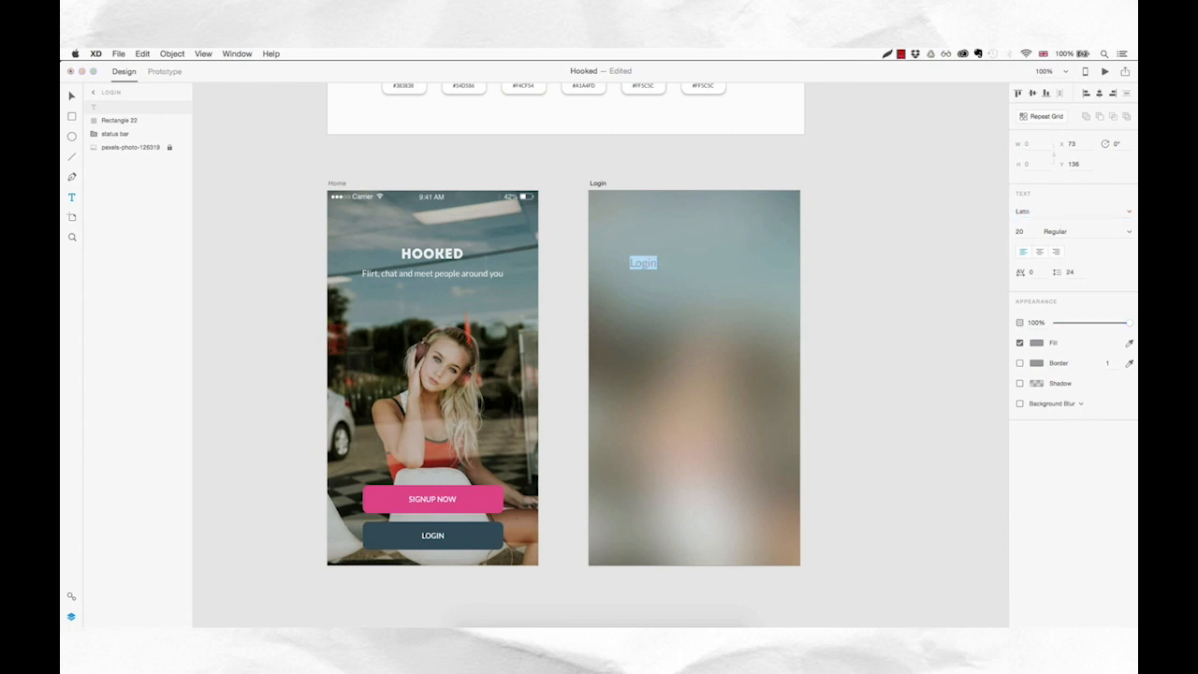
{"action": "left_click", "coordinate": [1041, 345]}
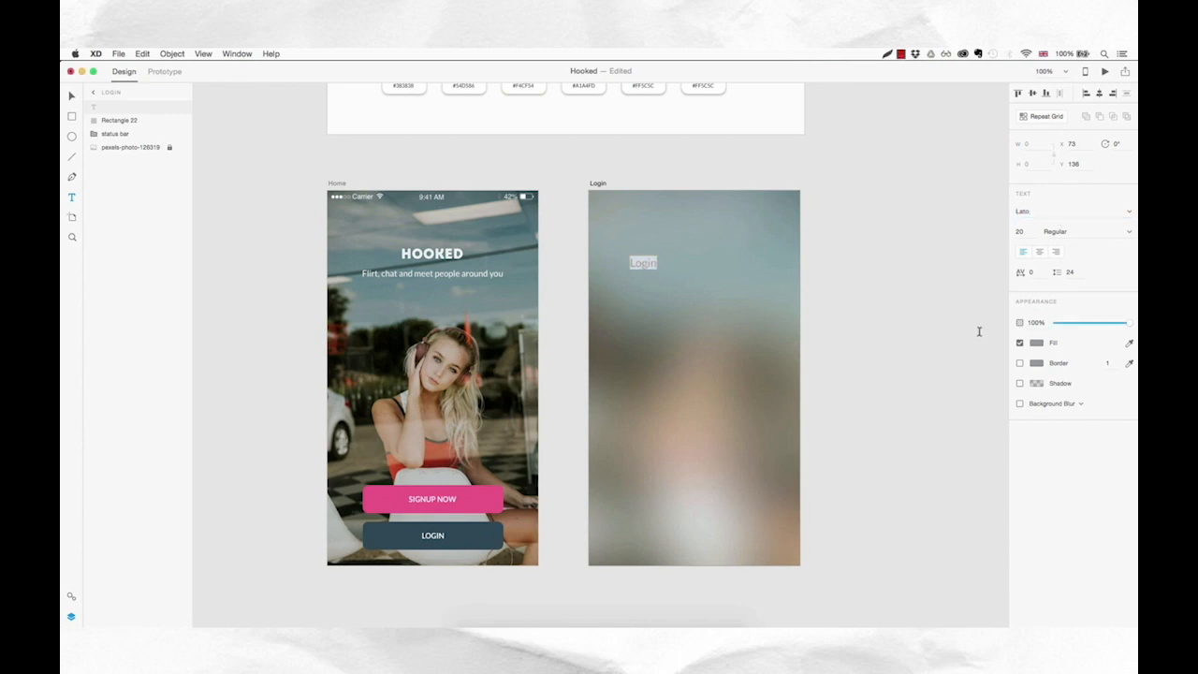
{"action": "left_click", "coordinate": [1039, 345]}
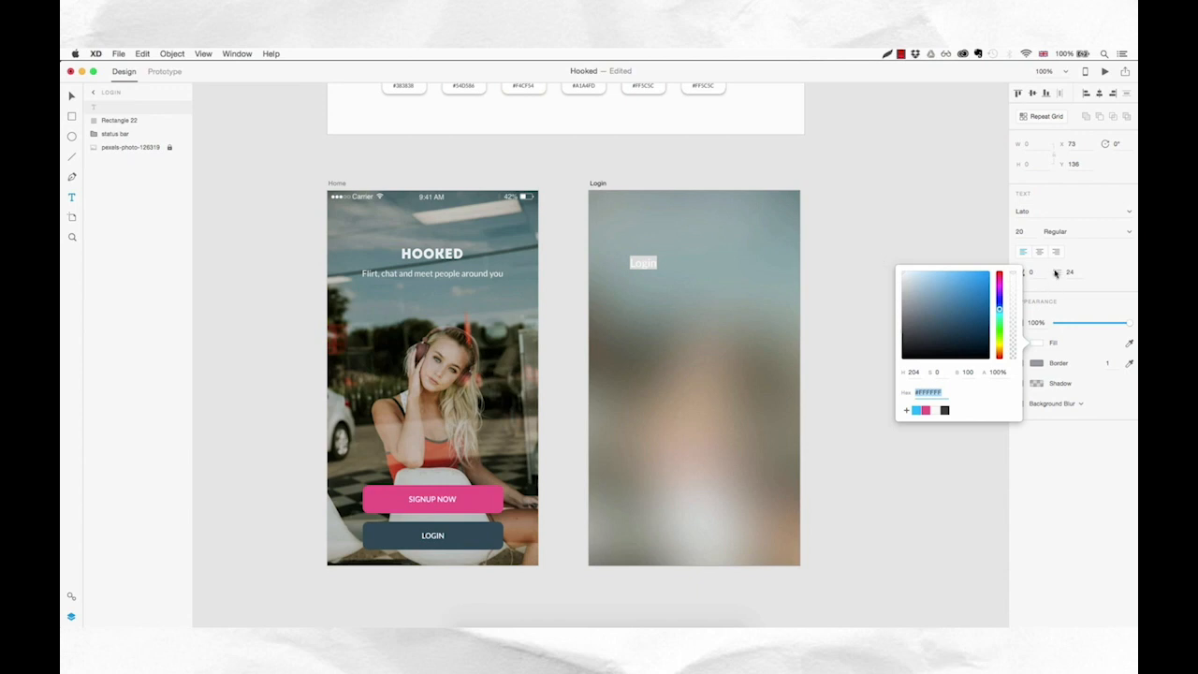
- Set the Login heading's font size to 40 and its weight to Light
{"action": "left_click", "coordinate": [1032, 232]}
{"action": "key", "text": "Up"}
{"action": "key", "text": "Up"}
{"action": "key", "text": "Up"}
{"action": "key", "text": "Up"}
{"action": "key", "text": "Up"}
{"action": "key", "text": "Up"}
{"action": "key", "text": "Up"}
{"action": "key", "text": "Up"}
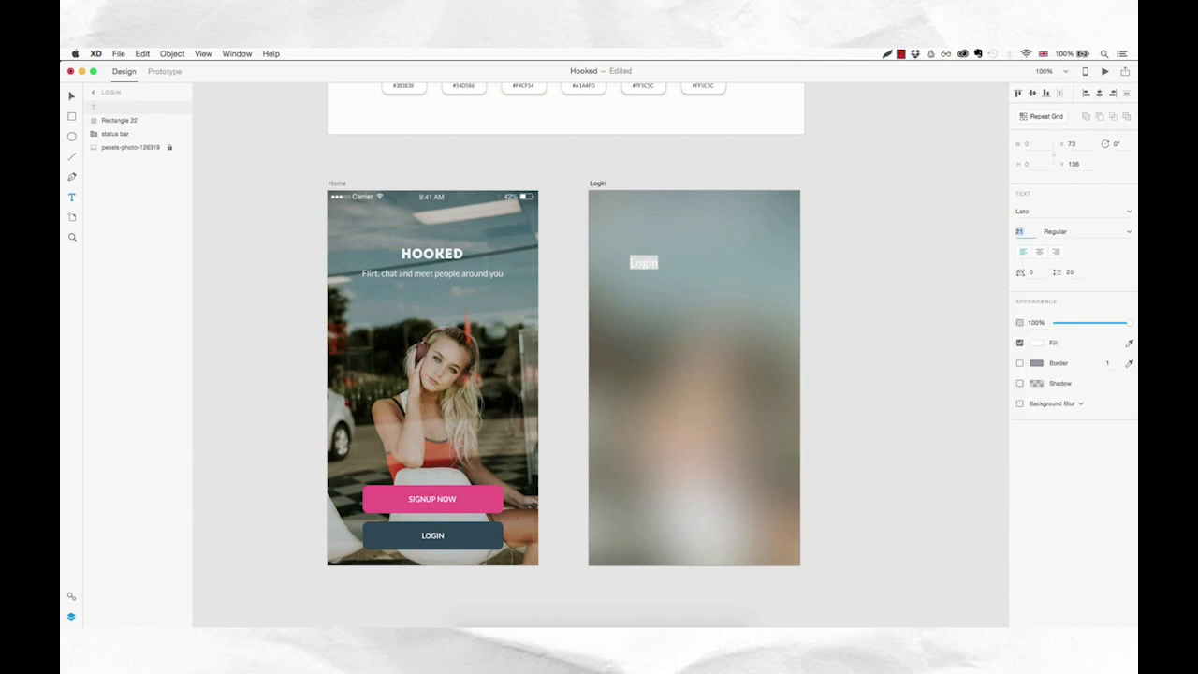
{"action": "key", "text": "Up"}
{"action": "key", "text": "Up"}
{"action": "key", "text": "Up"}
{"action": "key", "text": "Up"}
{"action": "key", "text": "Up"}
{"action": "key", "text": "Up"}
{"action": "key", "text": "Up"}
{"action": "key", "text": "Up"}
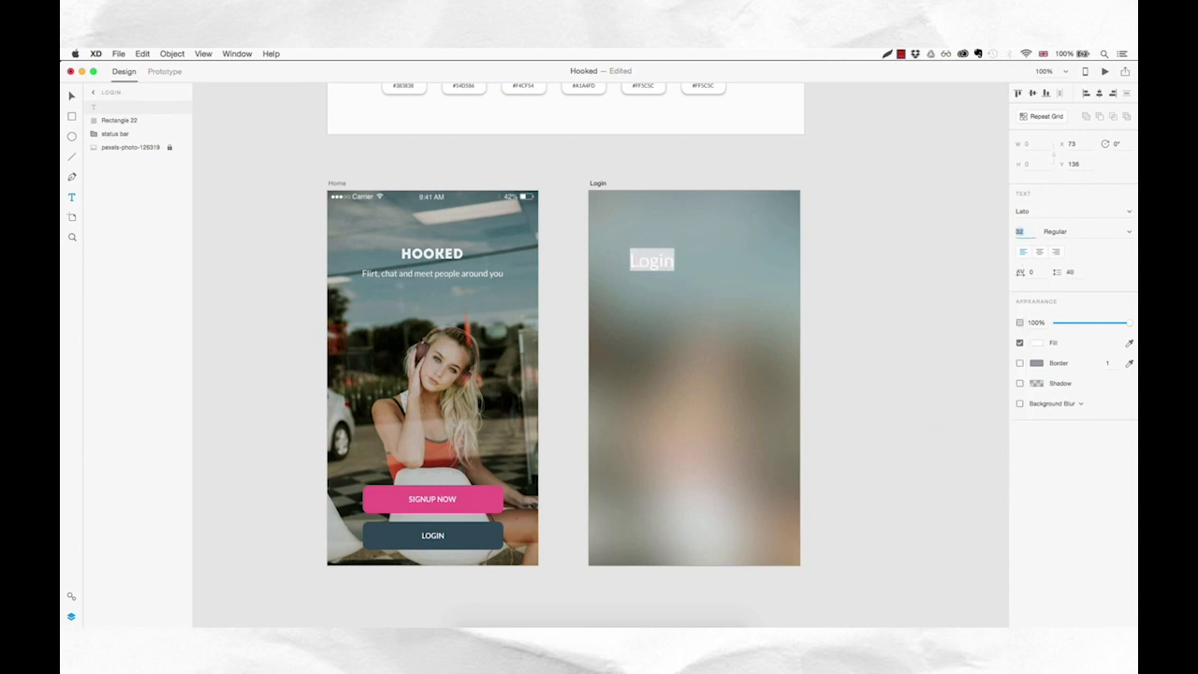
{"action": "key", "text": "Up"}
{"action": "key", "text": "Up"}
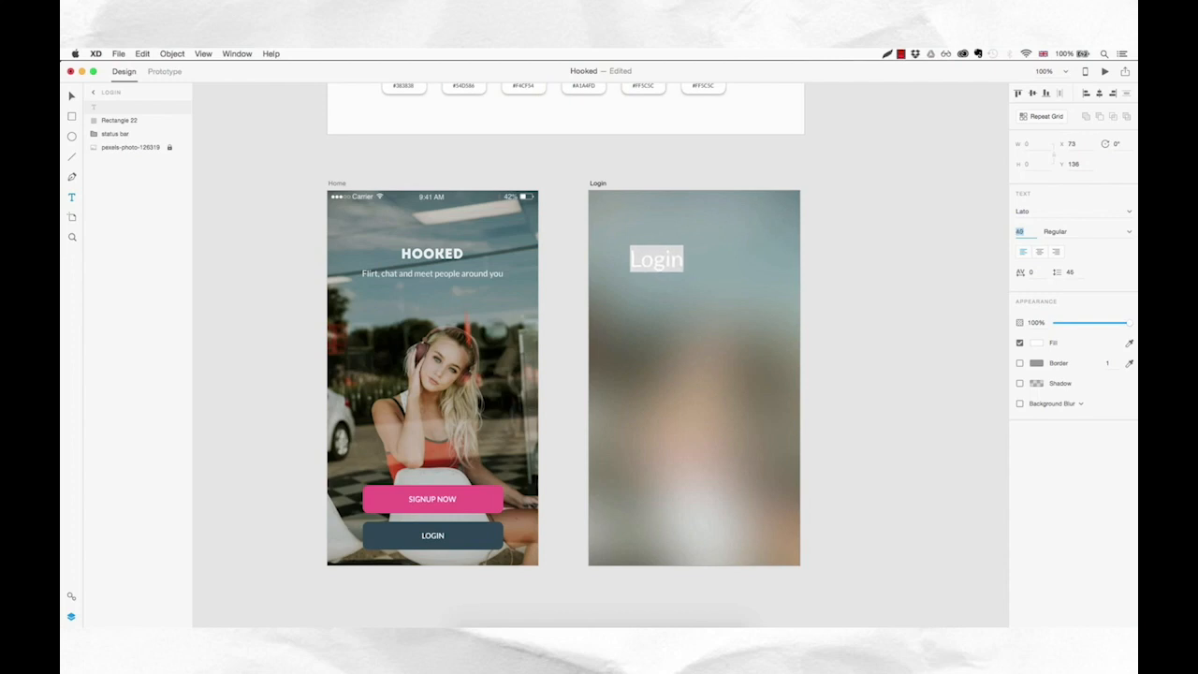
{"action": "left_click", "coordinate": [1130, 232]}
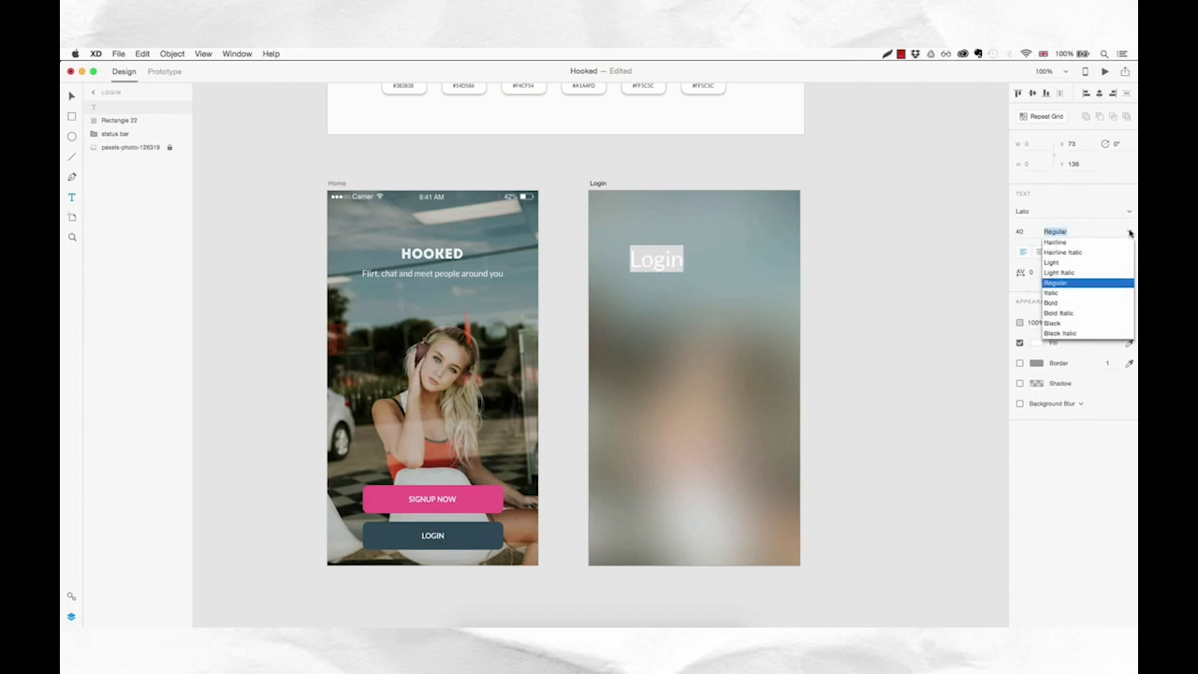
{"action": "left_click", "coordinate": [1069, 265]}
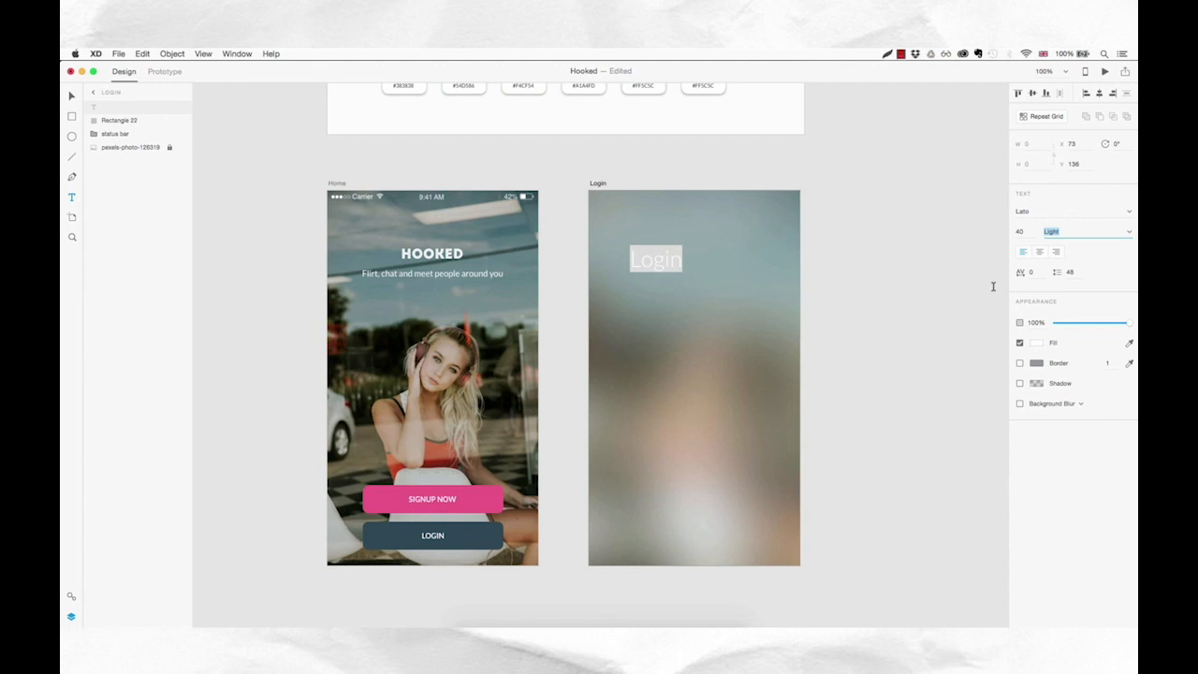
{"action": "key", "text": "Escape"}
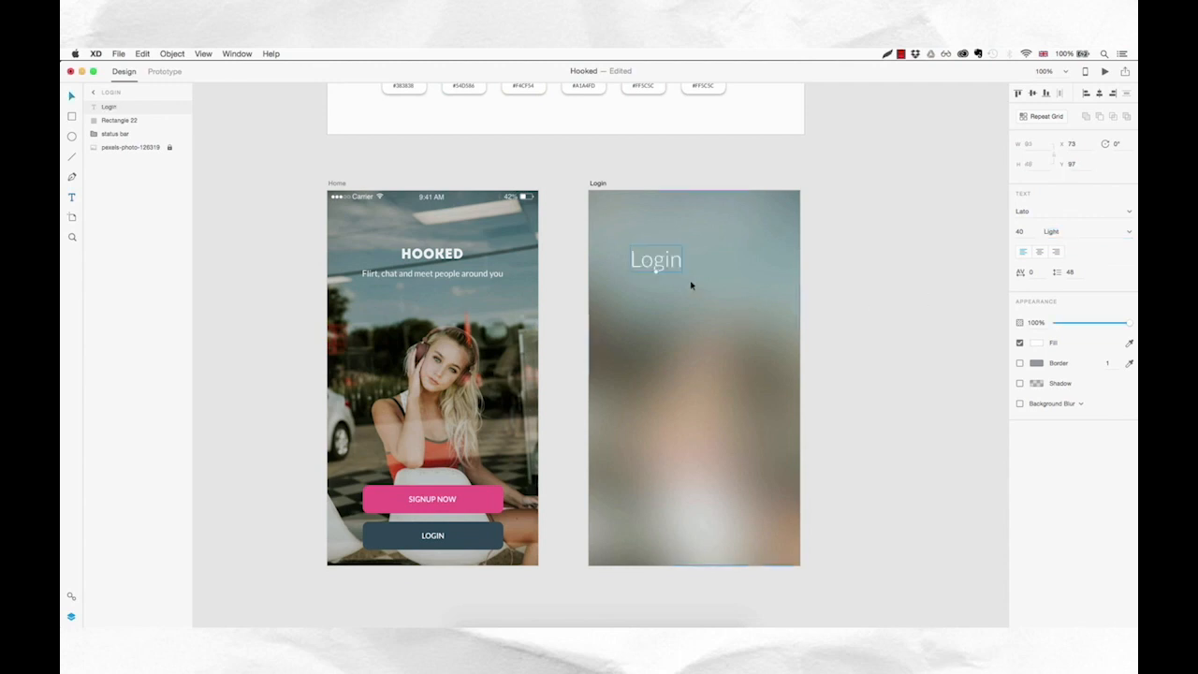
- Align the Login heading's letter L with the artboard's left edge, then offset it 50 px inward to X 46, Y 101
{"action": "left_click", "coordinate": [607, 268], "text": "super"}
{"action": "left_click", "coordinate": [608, 268], "text": "super"}
{"action": "left_click_drag", "start_coordinate": [797, 275], "coordinate": [672, 274]}
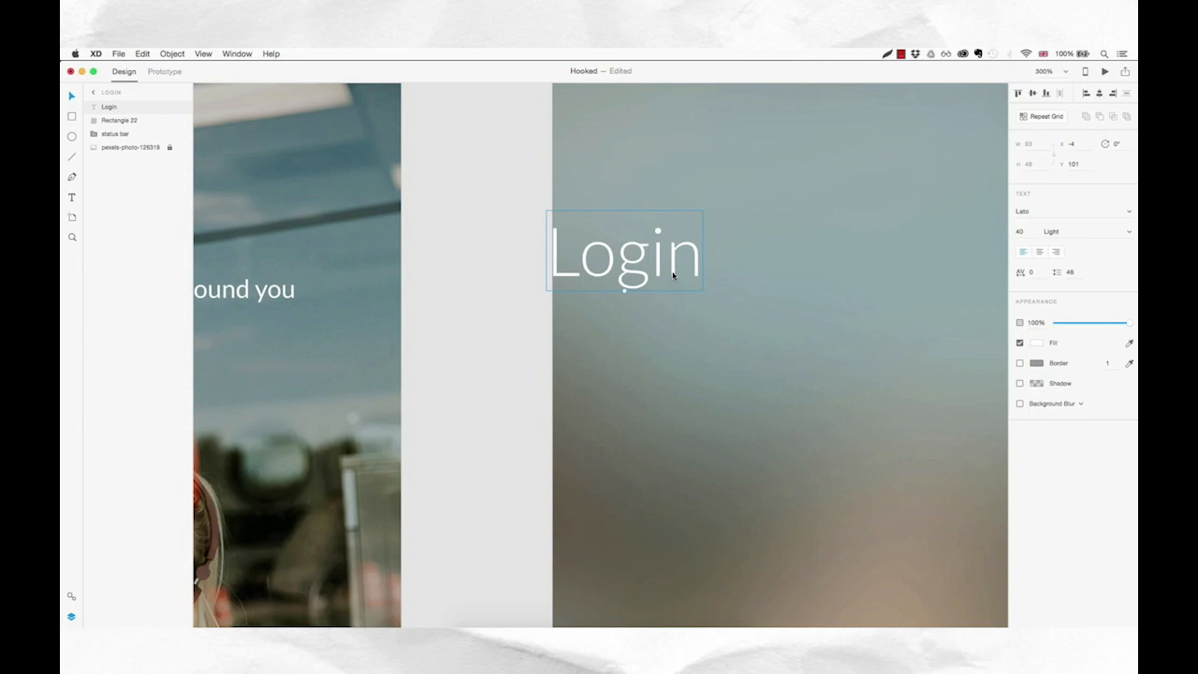
{"action": "key", "text": "shift+Right"}
{"action": "key", "text": "shift+Right"}
{"action": "key", "text": "shift+Right"}
{"action": "key", "text": "shift+Right"}
{"action": "key", "text": "shift+Right"}
{"action": "key", "text": "shift+Right"}
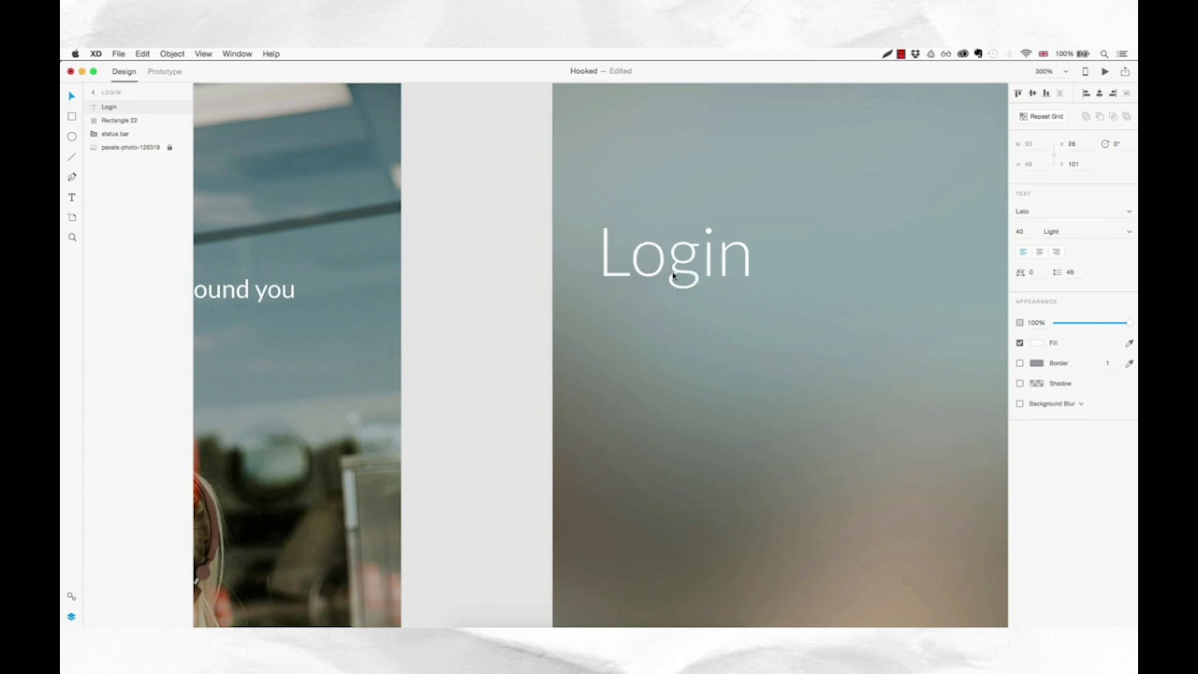
{"action": "key", "text": "shift+Right"}
{"action": "key", "text": "shift+Right"}
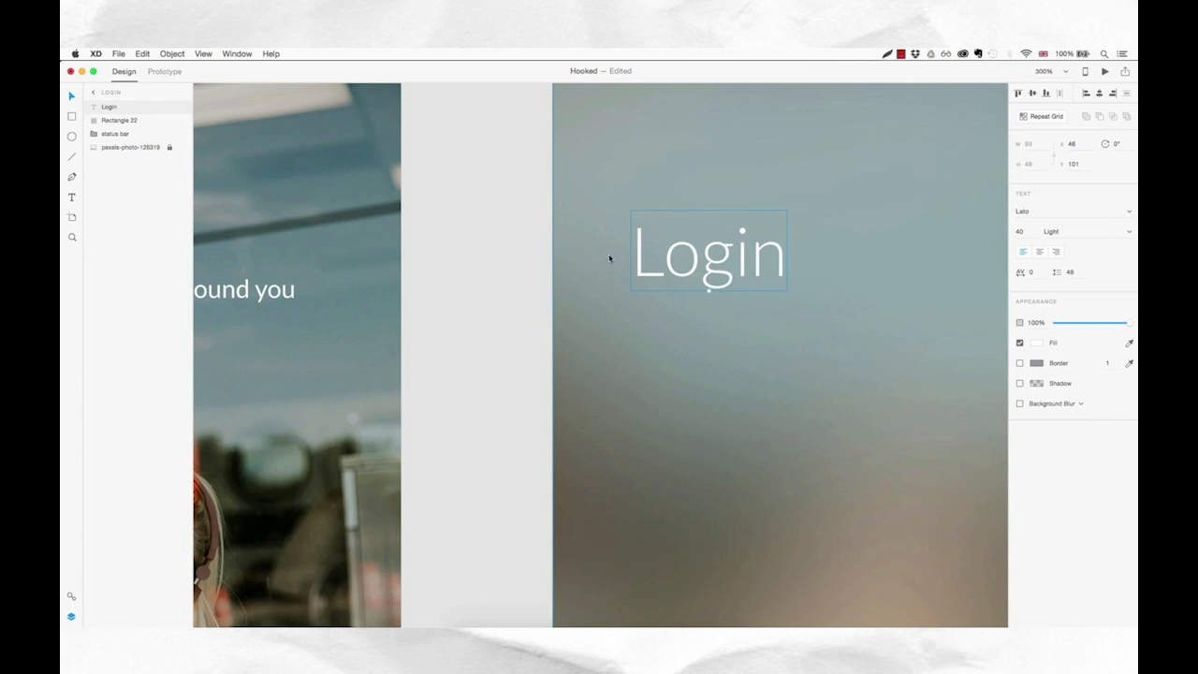
- Duplicate the Login heading straight below itself at Y 180 and change the copy's text to EMAIL
{"action": "key", "text": "super+1"}
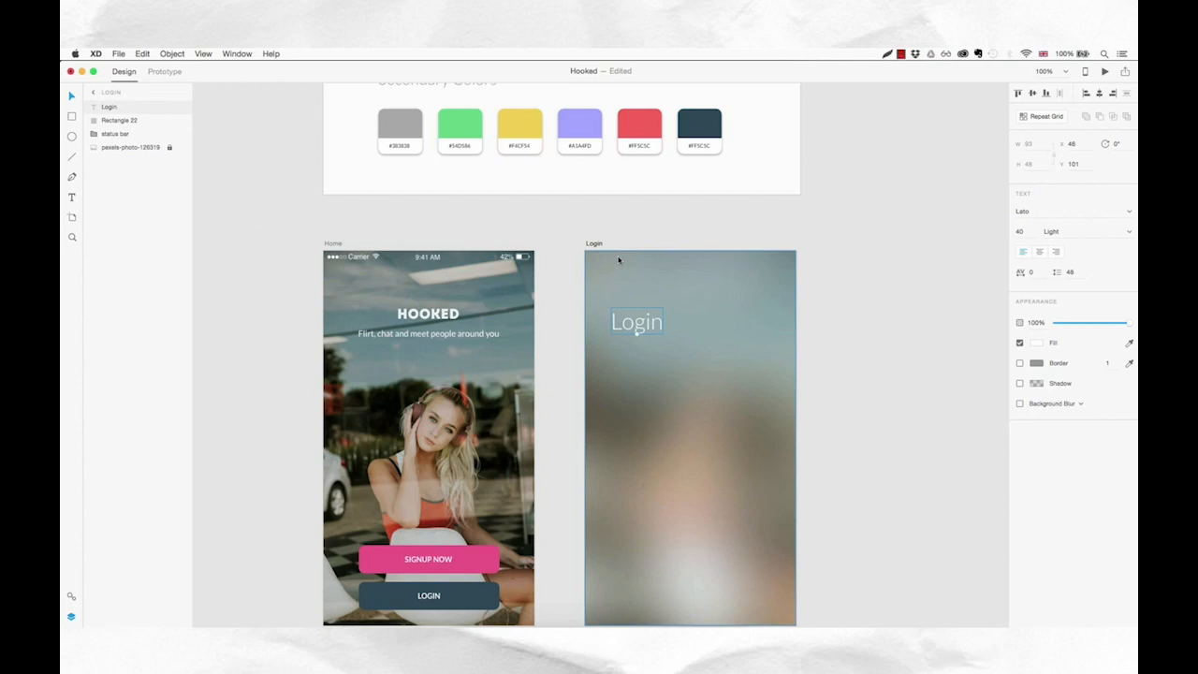
{"action": "left_click_drag", "start_coordinate": [640, 327], "coordinate": [640, 370]}
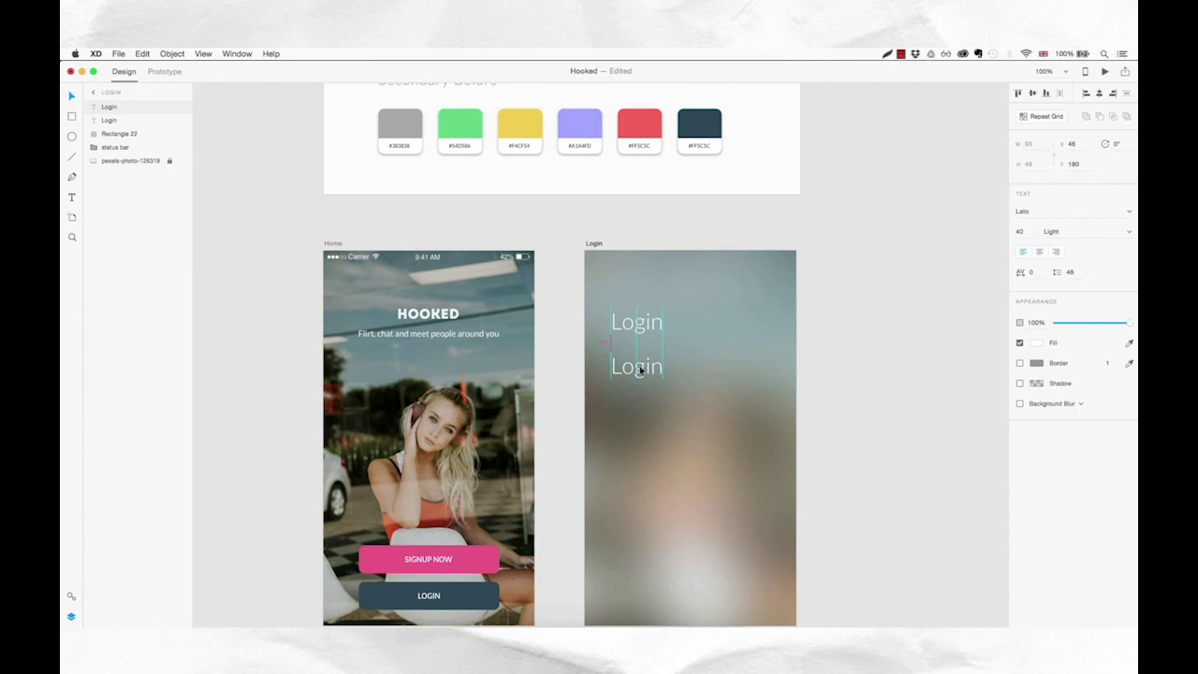
{"action": "double_click", "coordinate": [640, 371]}
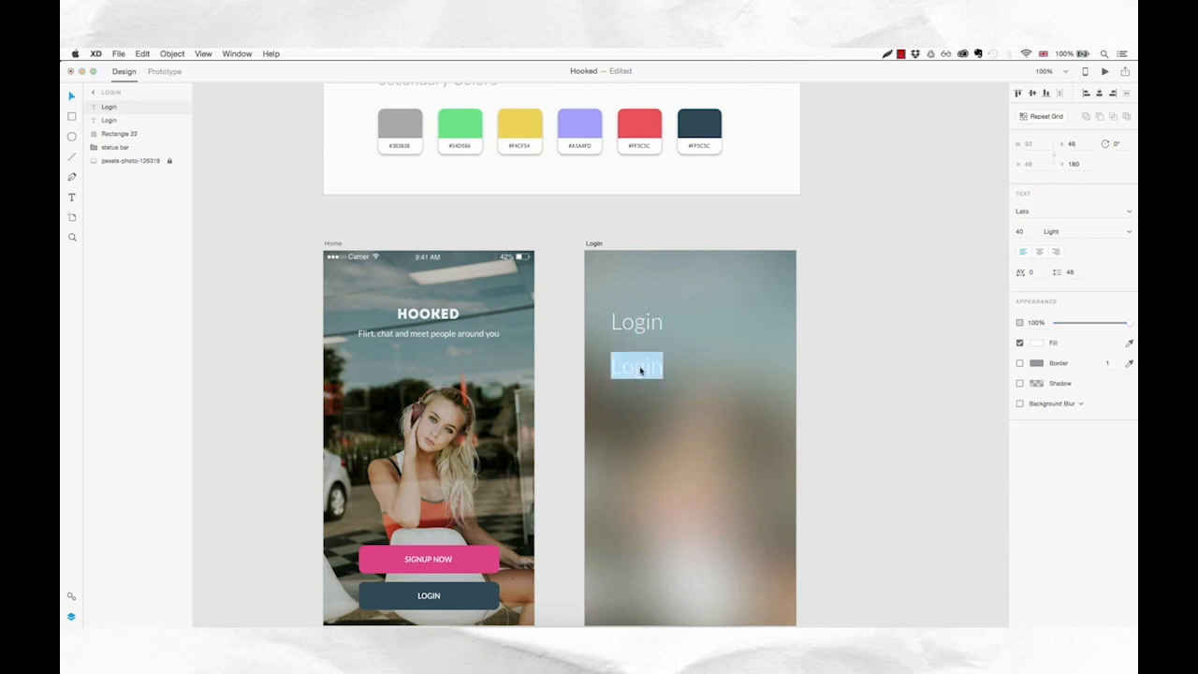
{"action": "type", "text": "EMAIL"}
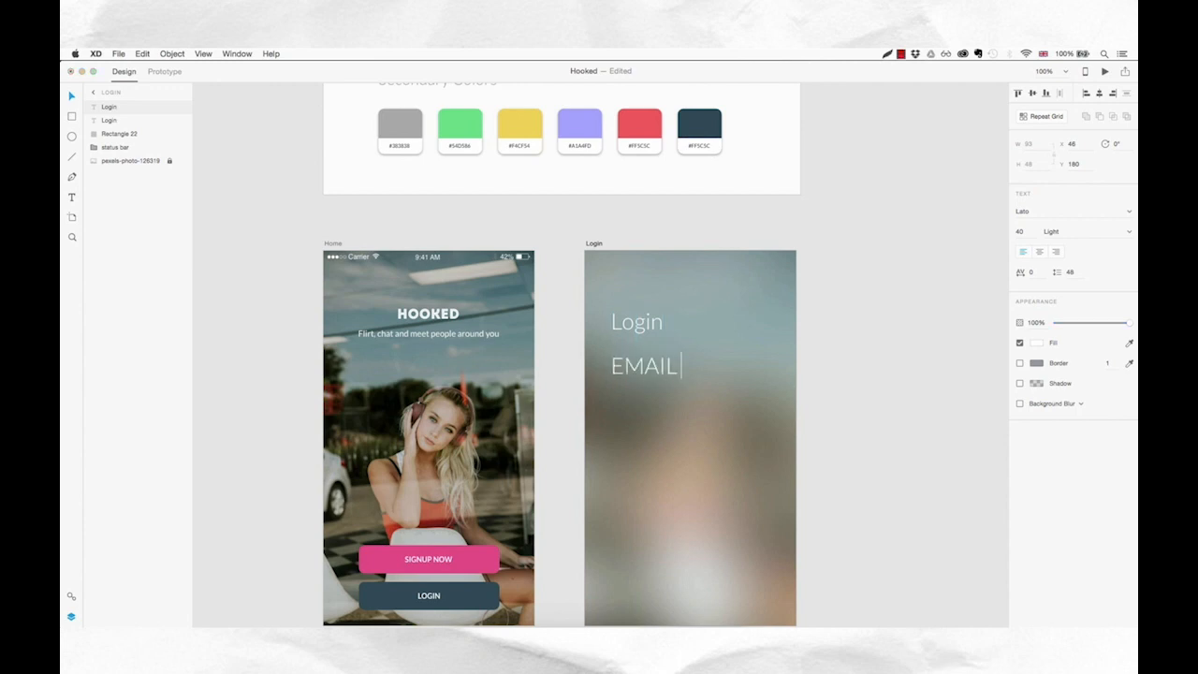
- Complete the label under the Login heading as EMAIL ADDRESS and style it in size 14 with Regular weight
{"action": "type", "text": " ADDRESS"}
{"action": "key", "text": "Escape"}
{"action": "left_click", "coordinate": [1027, 232]}
{"action": "type", "text": "20"}
{"action": "key", "text": "Return"}
{"action": "left_click", "coordinate": [1020, 232]}
{"action": "type", "text": "18"}
{"action": "key", "text": "Return"}
{"action": "key", "text": "Down"}
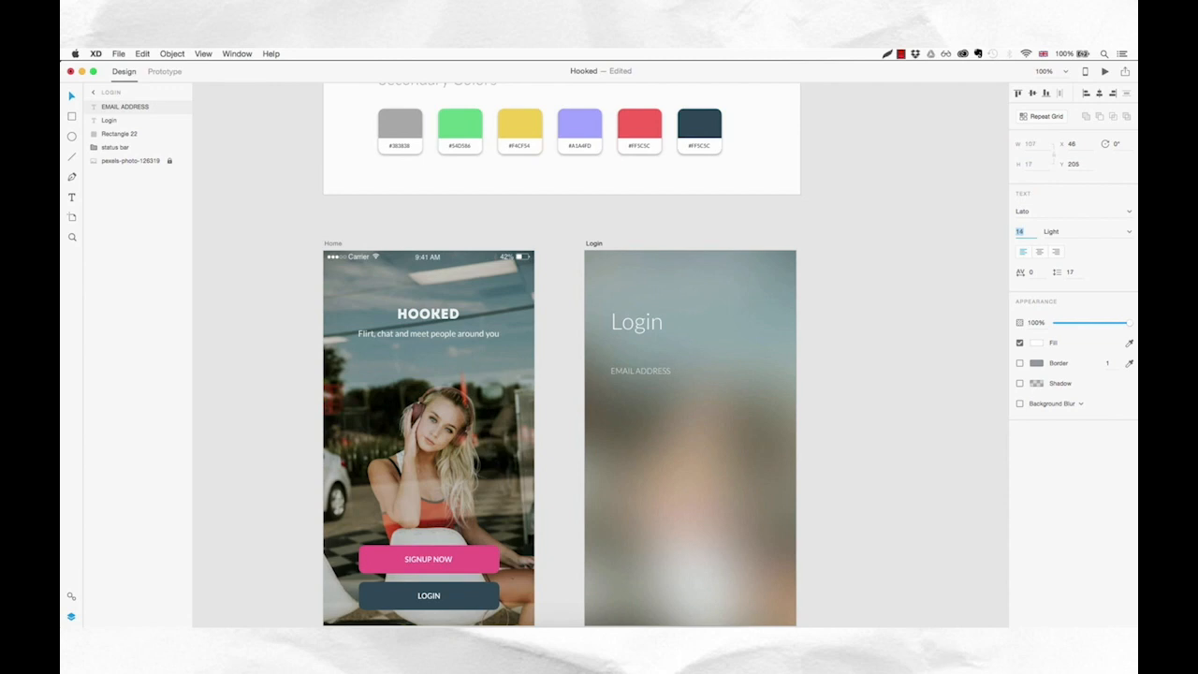
{"action": "left_click", "coordinate": [1131, 234]}
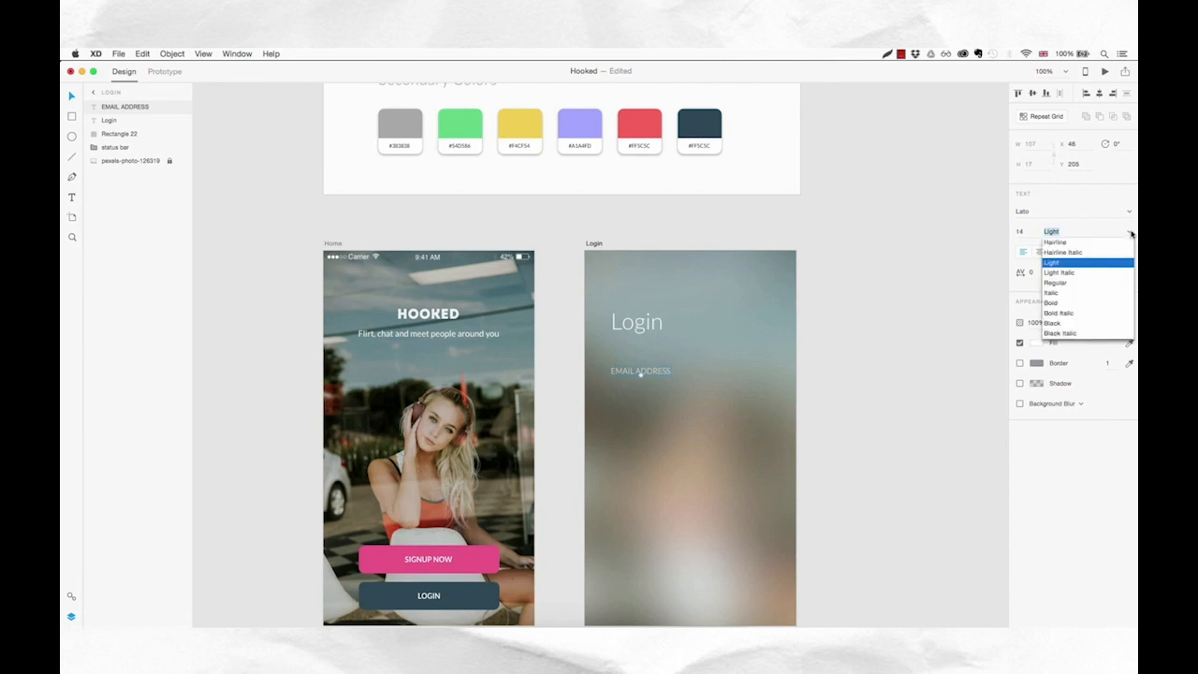
{"action": "left_click", "coordinate": [1072, 283]}
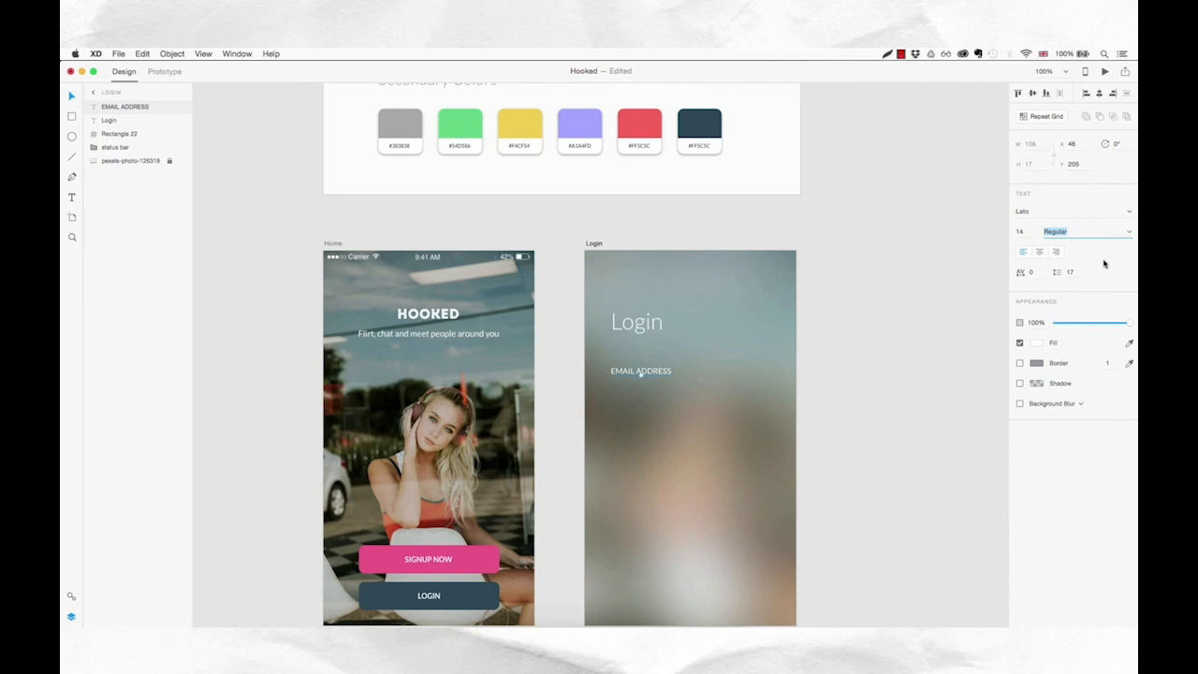
- Move the EMAIL ADDRESS label to X 49 so its left edge lines up with the L of the Login heading
{"action": "left_click", "coordinate": [698, 395]}
{"action": "key", "text": "z"}
{"action": "left_click", "coordinate": [608, 384]}
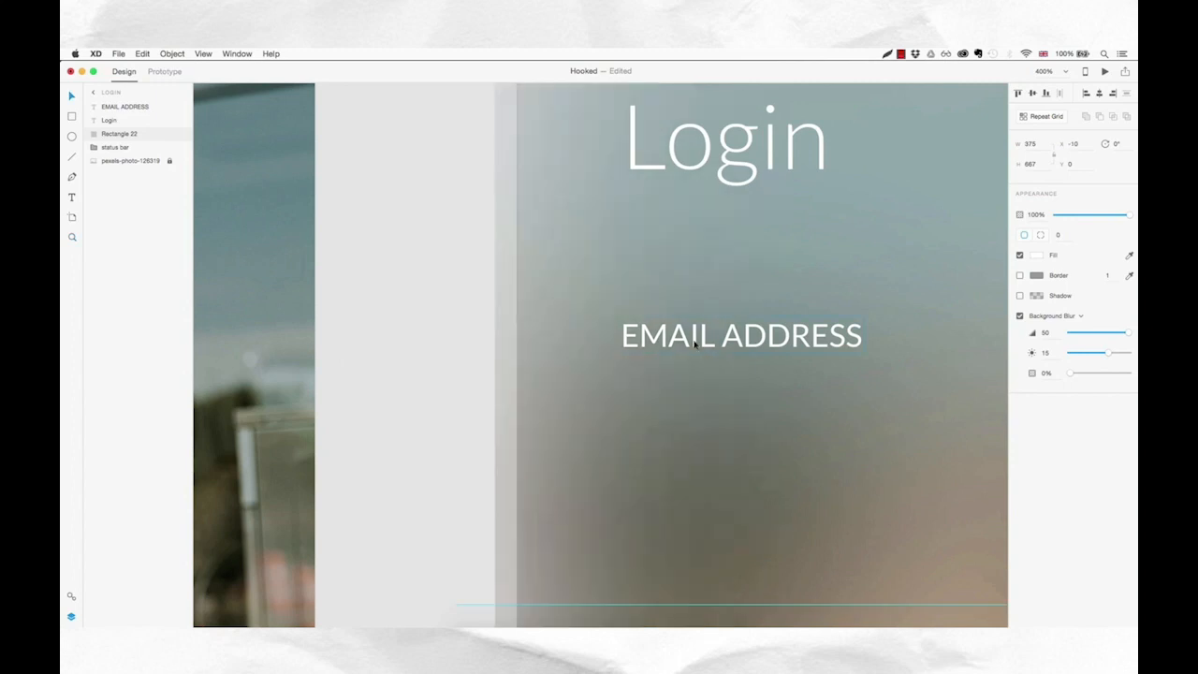
{"action": "left_click", "coordinate": [690, 344]}
{"action": "left_click_drag", "start_coordinate": [701, 343], "coordinate": [597, 338]}
{"action": "key", "text": "Left"}
{"action": "key", "text": "Right"}
{"action": "key", "text": "shift+Right"}
{"action": "key", "text": "shift+Right"}
{"action": "key", "text": "shift+Right"}
{"action": "key", "text": "shift+Right"}
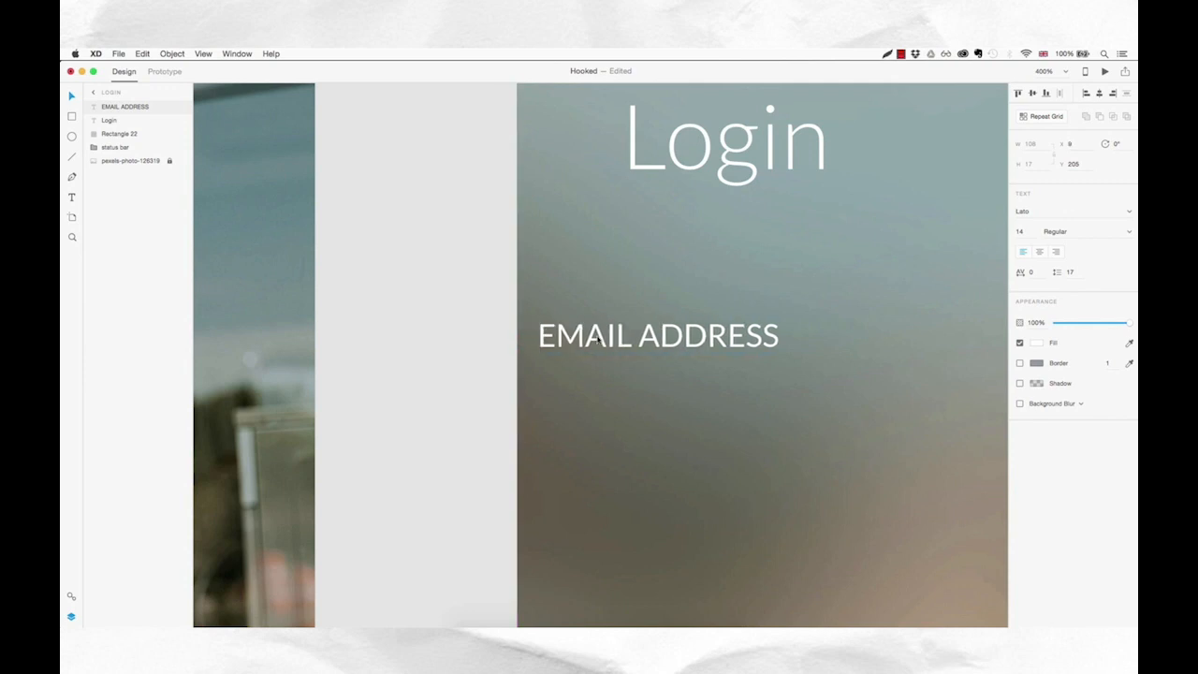
{"action": "key", "text": "shift+Right"}
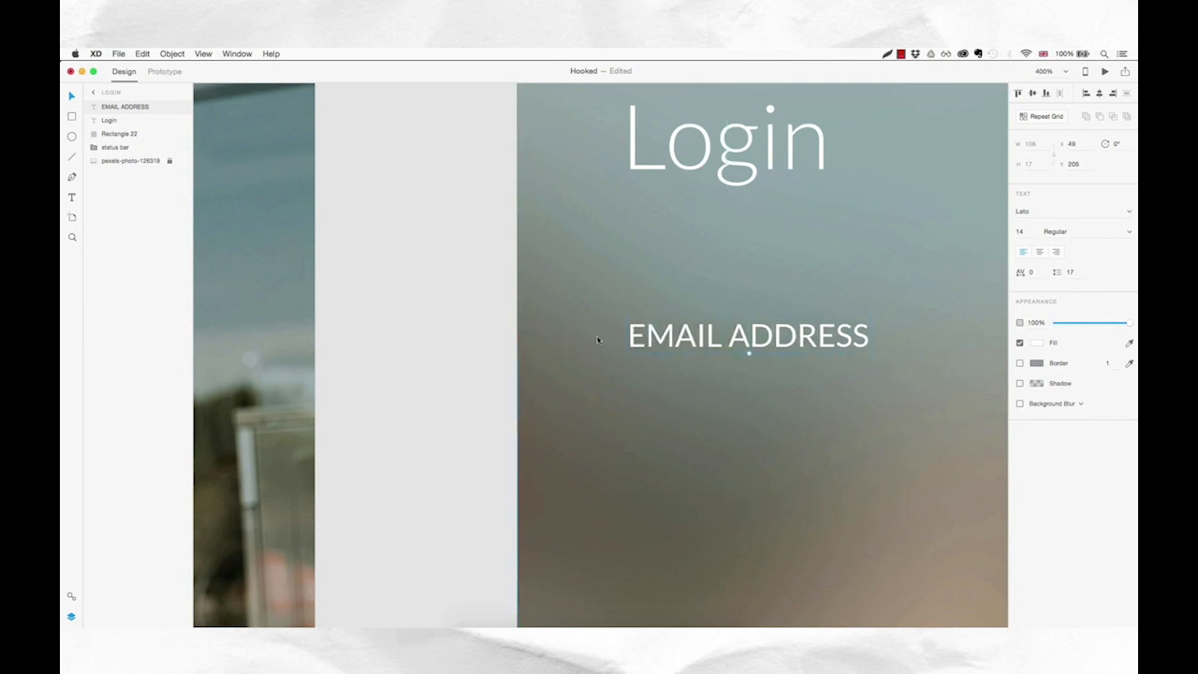
{"action": "key", "text": "super+1"}
- Lock the blur rectangle covering the Login artboard and rename its layer BLUR
{"action": "left_click", "coordinate": [689, 419]}
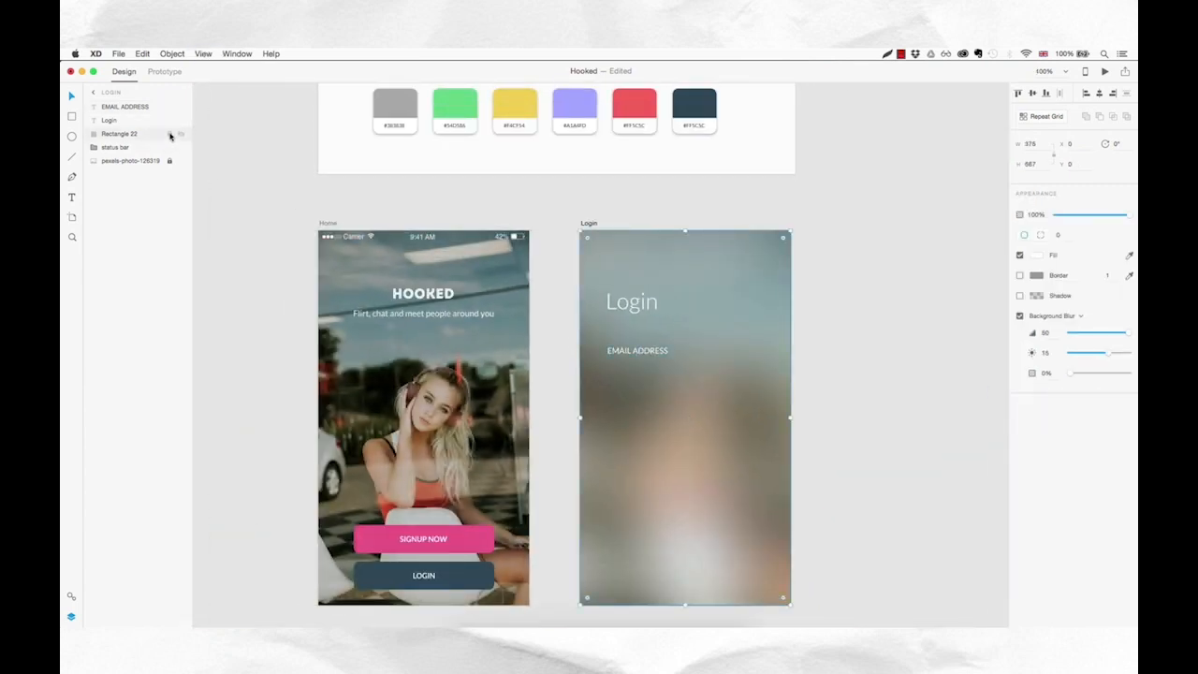
{"action": "left_click", "coordinate": [170, 136]}
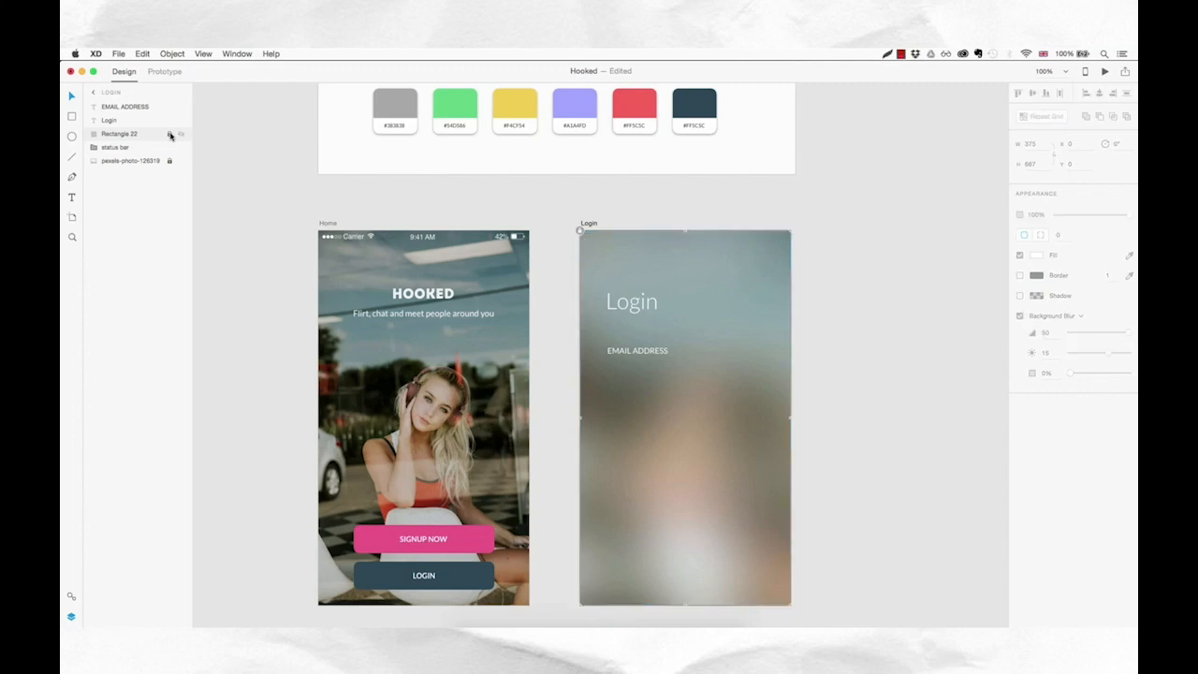
{"action": "double_click", "coordinate": [125, 134]}
{"action": "type", "text": "BLUR"}
{"action": "key", "text": "Return"}
- Move the status bar group above all other layers of the Login artboard
{"action": "left_click_drag", "start_coordinate": [122, 148], "coordinate": [126, 105]}
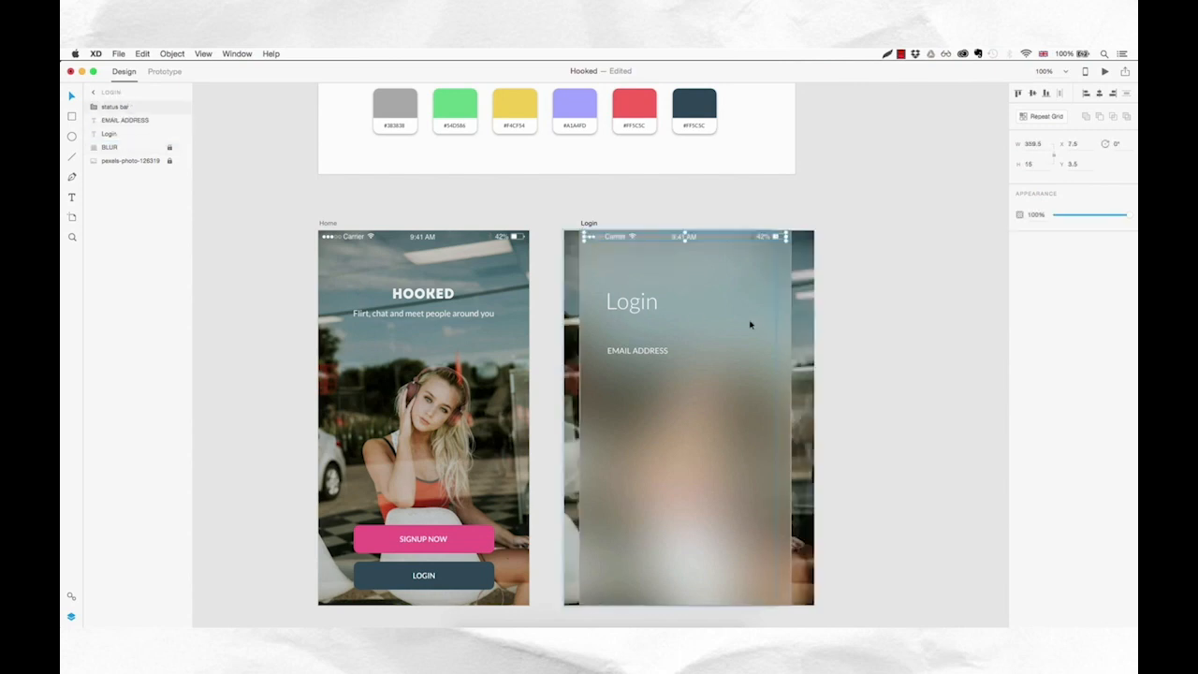
{"action": "left_click", "coordinate": [719, 218]}
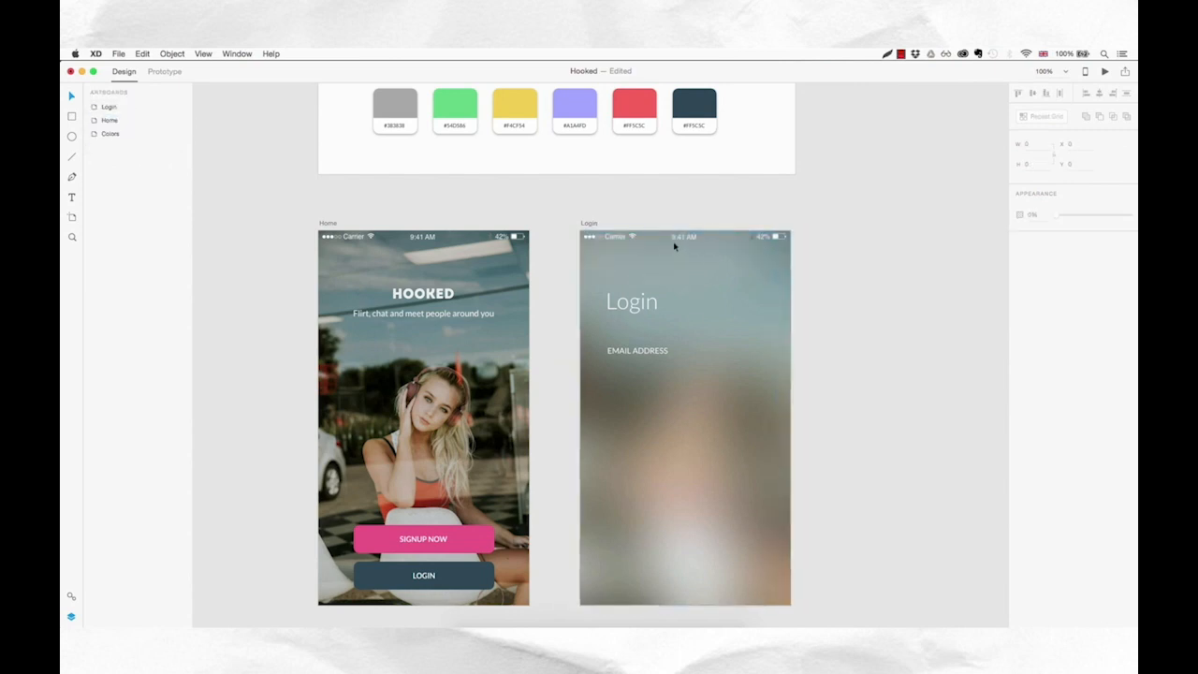
- Duplicate the EMAIL ADDRESS label below itself at Y 231, replace the copy's text with a placeholder e-mail address, and lower its opacity
{"action": "left_click", "coordinate": [642, 350]}
{"action": "left_click_drag", "start_coordinate": [656, 354], "coordinate": [655, 370]}
{"action": "double_click", "coordinate": [655, 370]}
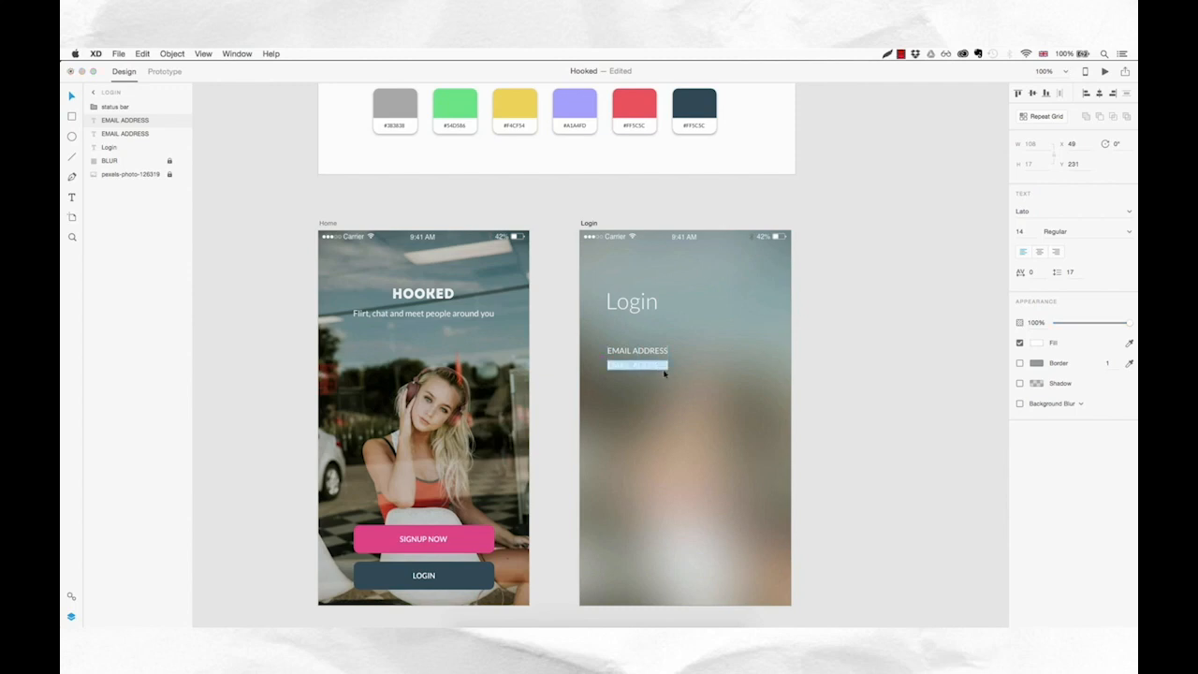
{"action": "type", "text": "NAME"}
{"action": "key", "text": "BackSpace"}
{"action": "key", "text": "BackSpace"}
{"action": "key", "text": "BackSpace"}
{"action": "key", "text": "BackSpace"}
{"action": "type", "text": "name.lastname@gmail.com"}
{"action": "key", "text": "Escape"}
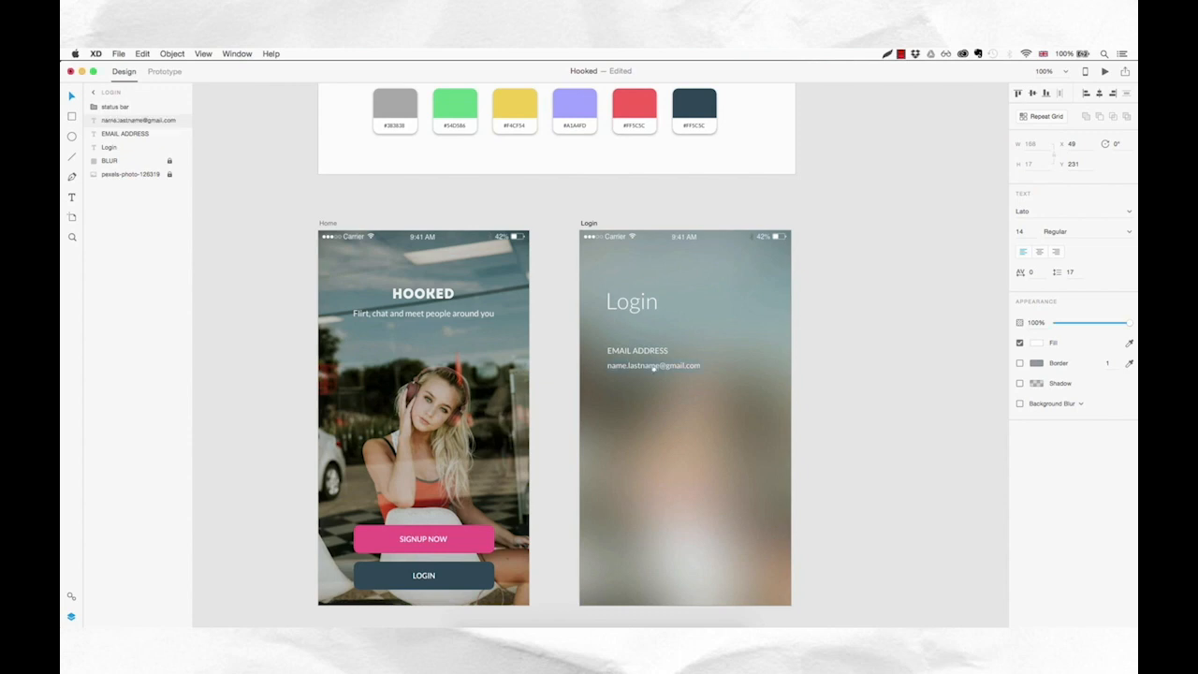
{"action": "left_click_drag", "start_coordinate": [1128, 323], "coordinate": [1108, 325]}
- Draw a horizontal line about 275 px long below the placeholder e-mail, with a white #FFFFFF border and 30% opacity
{"action": "left_click_drag", "start_coordinate": [609, 387], "coordinate": [740, 388]}
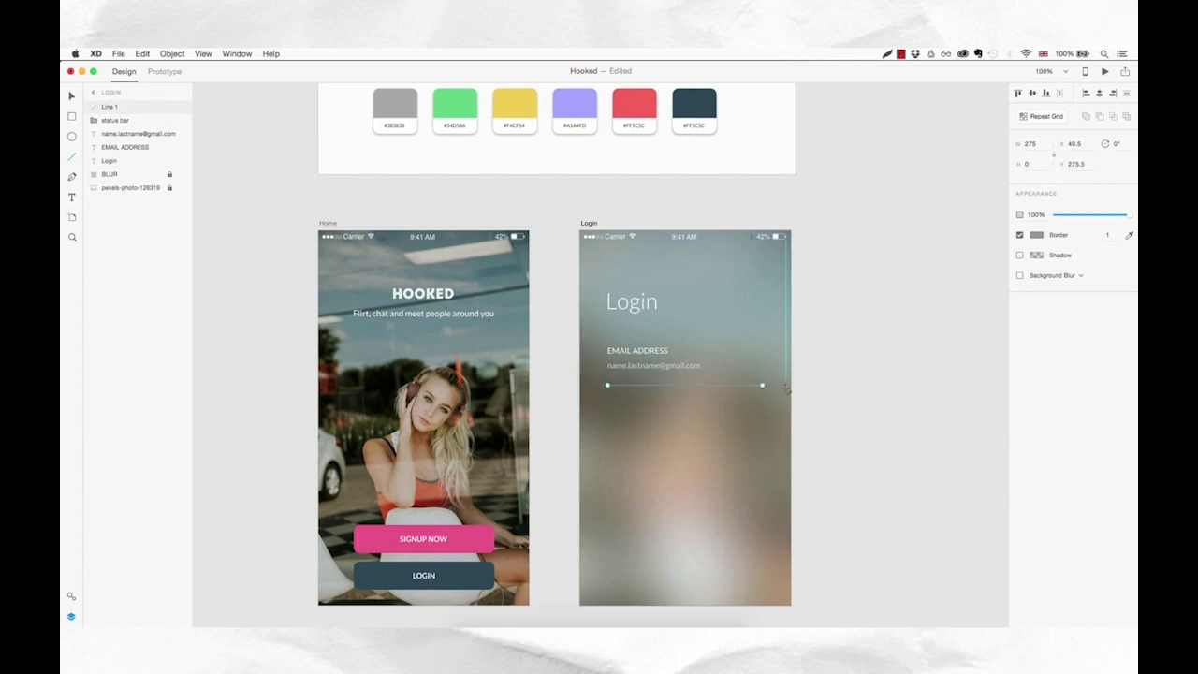
{"action": "key", "text": "v"}
{"action": "left_click", "coordinate": [1037, 236]}
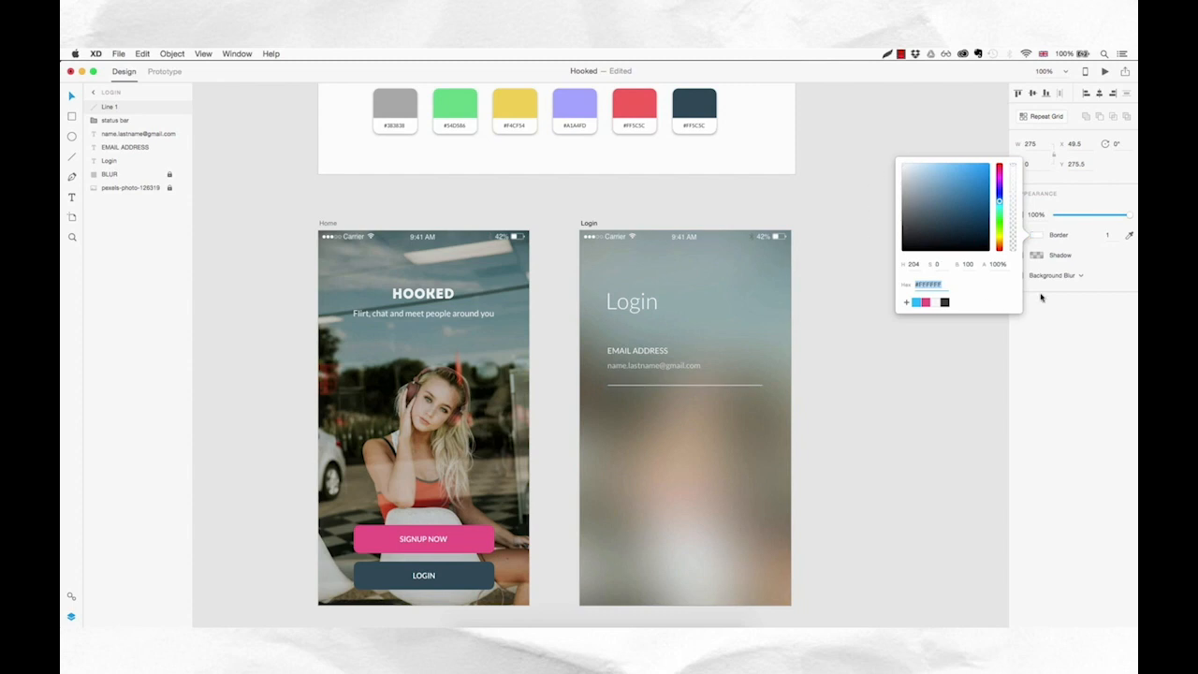
{"action": "left_click", "coordinate": [1128, 218]}
{"action": "left_click_drag", "start_coordinate": [1128, 217], "coordinate": [1079, 216]}
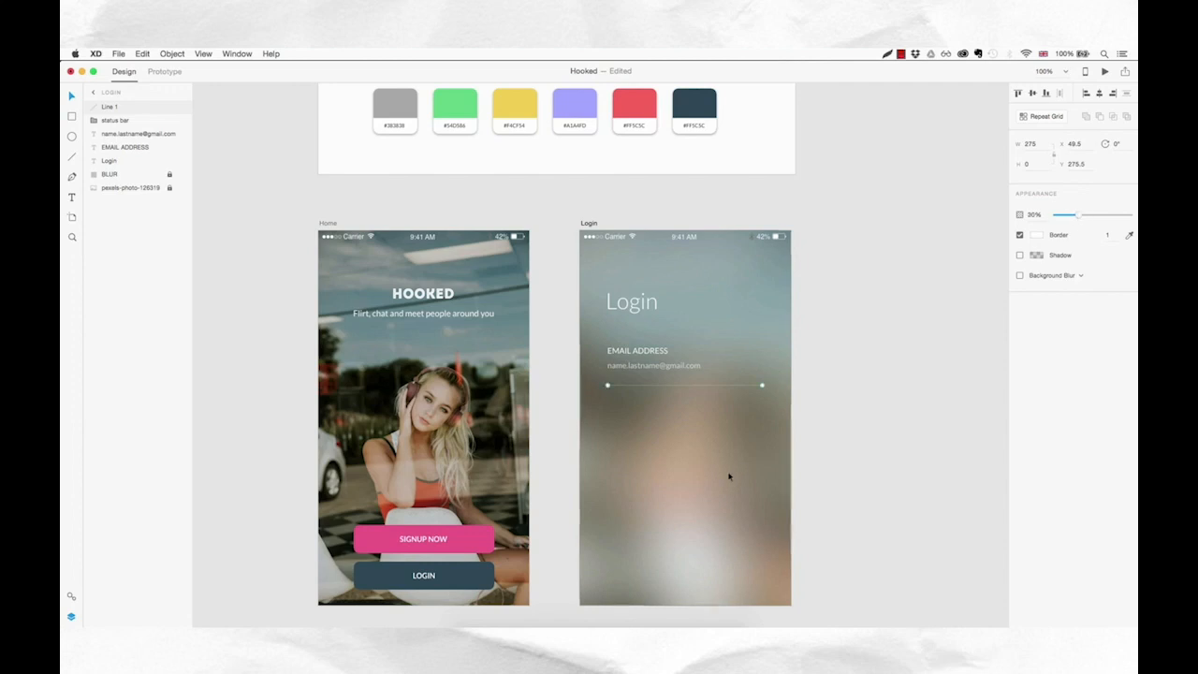
{"action": "left_click", "coordinate": [692, 437]}
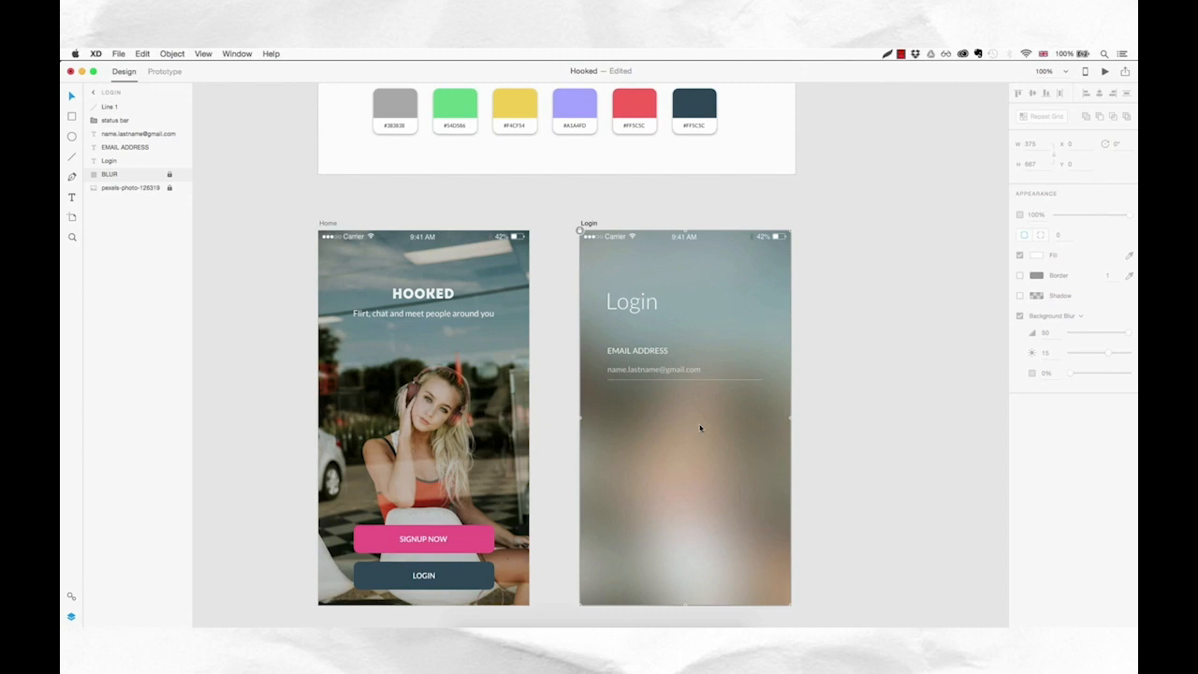
- Group the EMAIL ADDRESS label, placeholder e-mail and underline, and rename the group Field1
{"action": "left_click_drag", "start_coordinate": [751, 343], "coordinate": [627, 391]}
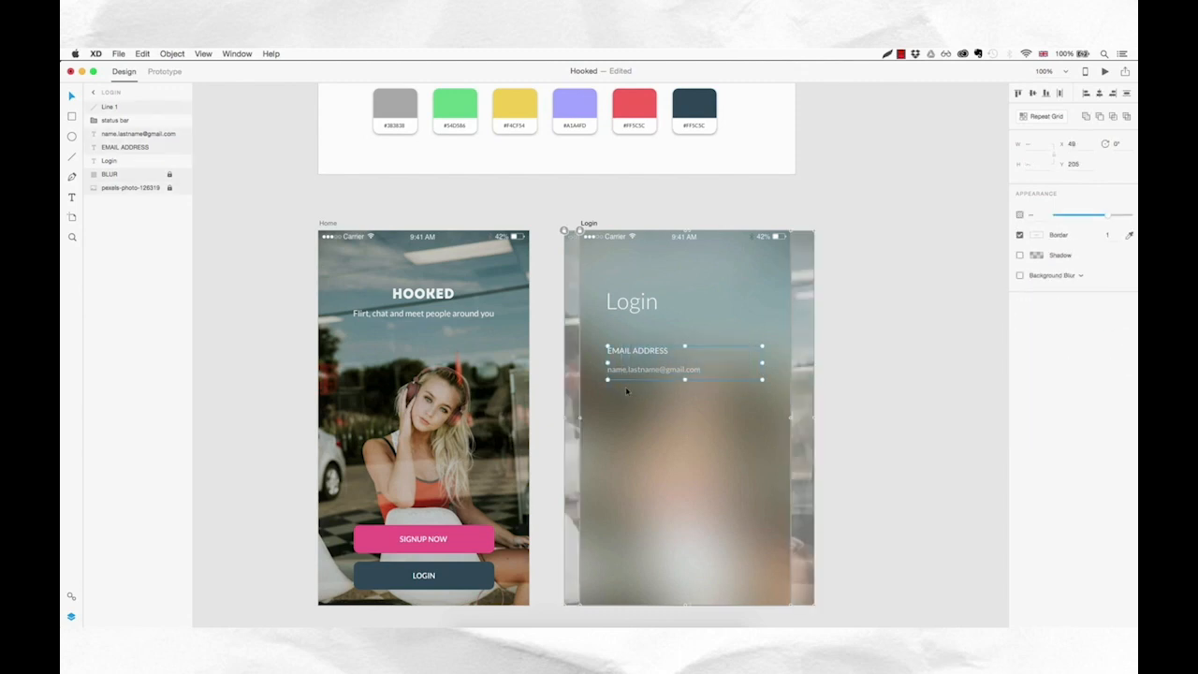
{"action": "key", "text": "super+g"}
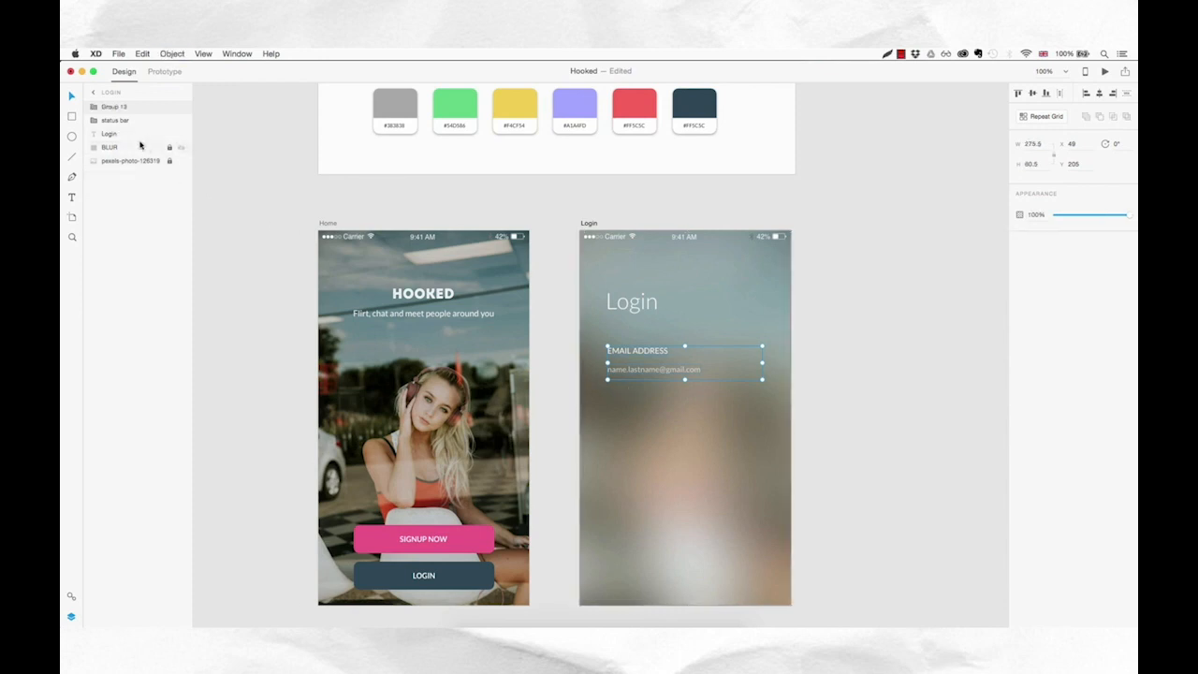
{"action": "double_click", "coordinate": [117, 107]}
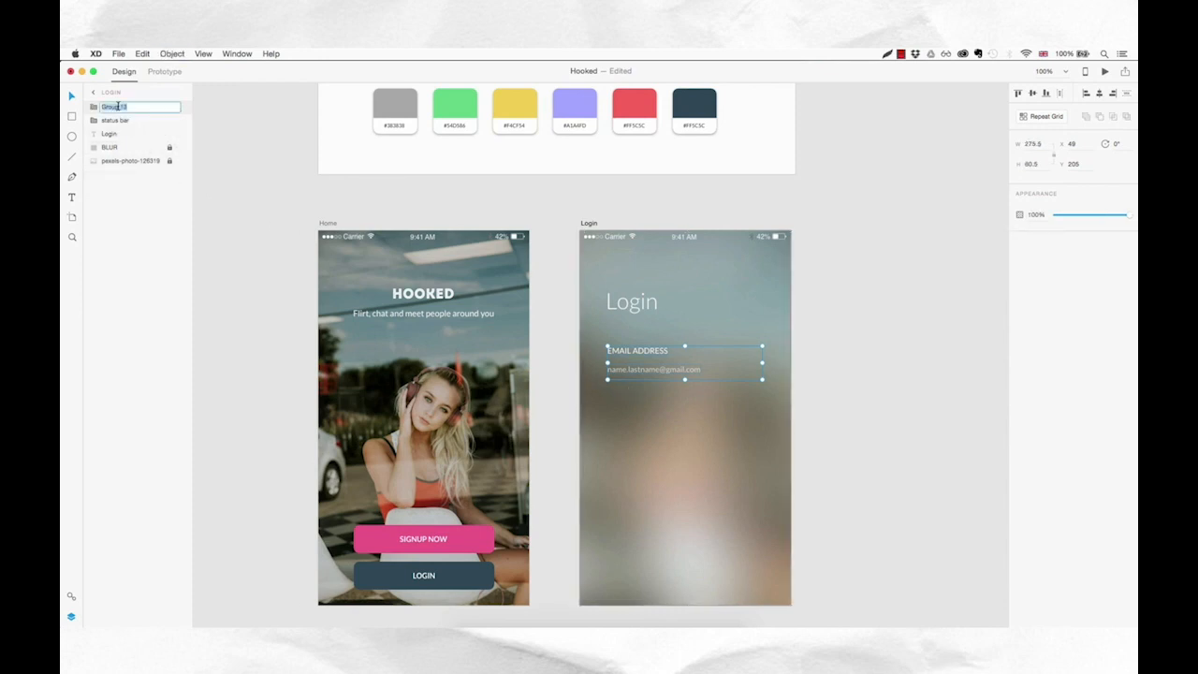
{"action": "type", "text": "E"}
{"action": "type", "text": "ield1"}
{"action": "key", "text": "Return"}
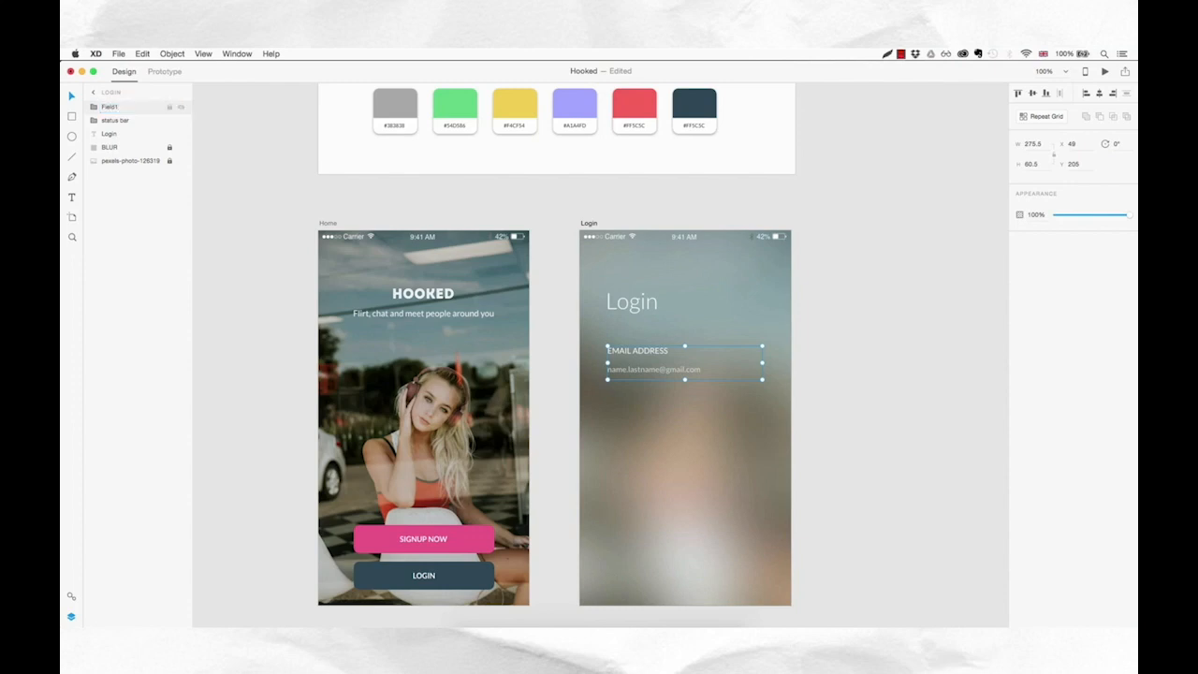
- Reorder the Login artboard's layers with the status bar on top, followed by the Login heading and Field1
{"action": "left_click_drag", "start_coordinate": [118, 121], "coordinate": [123, 106]}
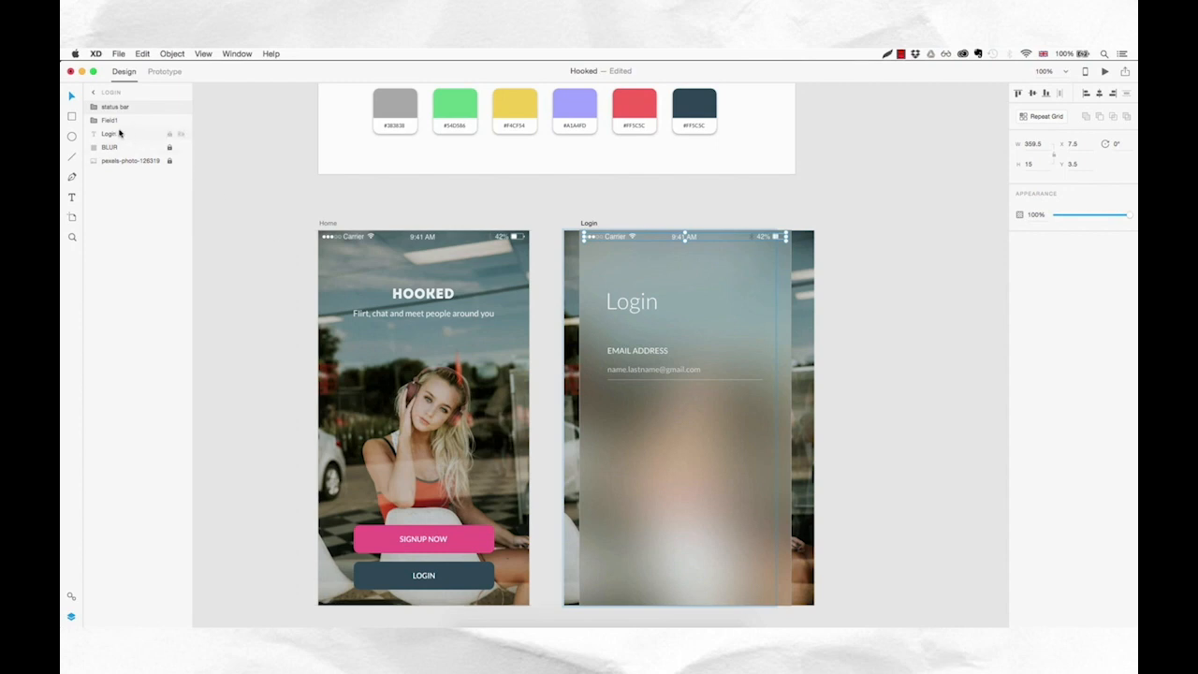
{"action": "left_click", "coordinate": [116, 122]}
{"action": "left_click_drag", "start_coordinate": [116, 121], "coordinate": [118, 116]}
{"action": "left_click", "coordinate": [95, 136]}
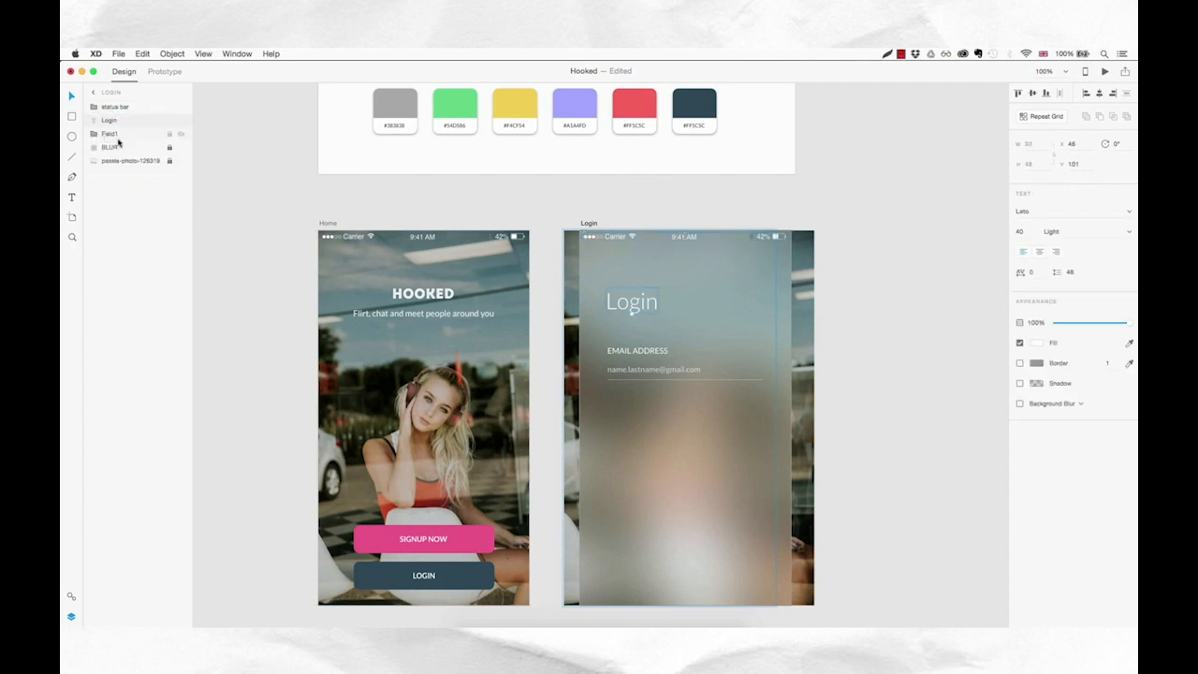
- Duplicate the Field1 group straight below the original e-mail field
{"action": "left_click", "coordinate": [643, 353]}
{"action": "left_click", "coordinate": [674, 420]}
{"action": "left_click", "coordinate": [916, 303]}
{"action": "left_click", "coordinate": [652, 361]}
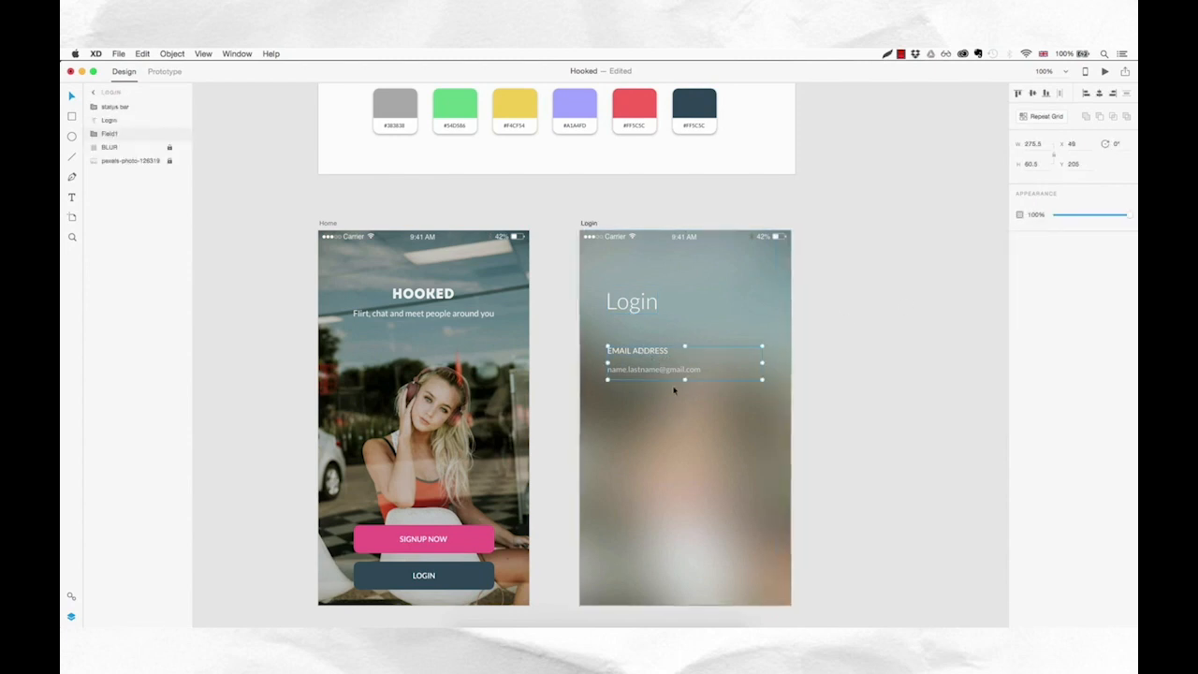
{"action": "left_click_drag", "start_coordinate": [655, 373], "coordinate": [656, 428]}
{"action": "left_click", "coordinate": [695, 419]}
{"action": "scroll", "coordinate": [662, 368], "scroll_direction": "down", "scroll_amount": 2}
{"action": "scroll", "coordinate": [662, 368], "scroll_direction": "right", "scroll_amount": 1}
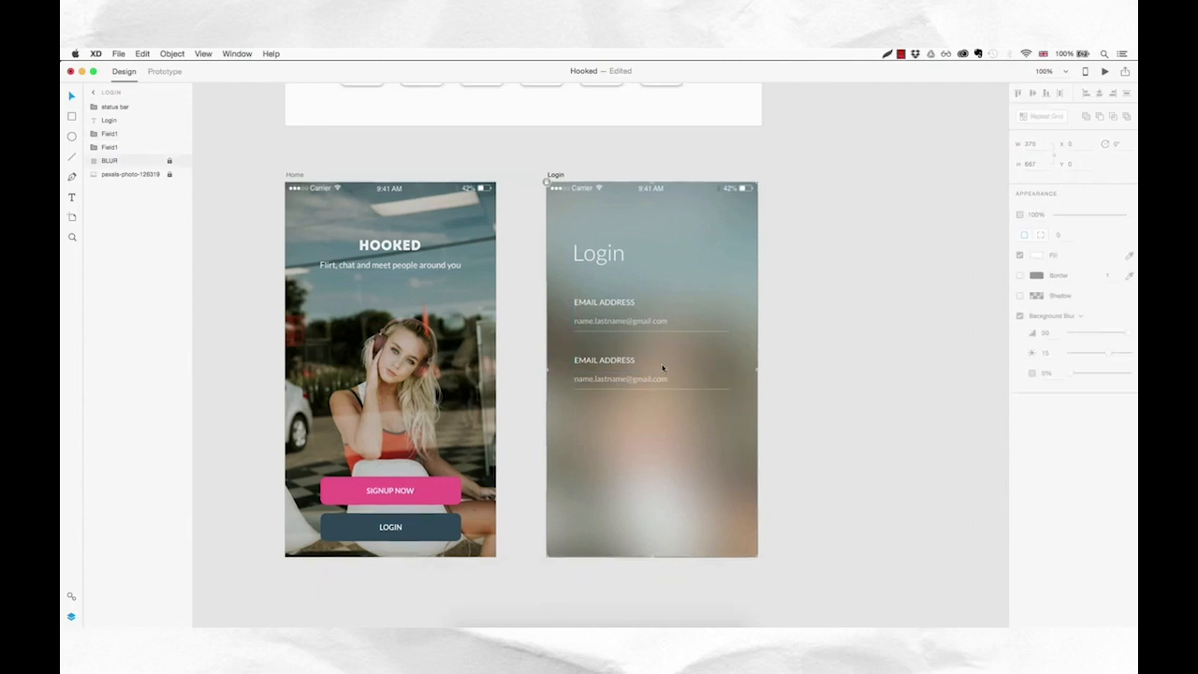
- Nudge the duplicated field group upward to Y 301
{"action": "left_click", "coordinate": [656, 365]}
{"action": "key", "text": "Up"}
{"action": "key", "text": "Up"}
{"action": "key", "text": "Up"}
{"action": "key", "text": "Up"}
{"action": "key", "text": "Up"}
{"action": "key", "text": "Up"}
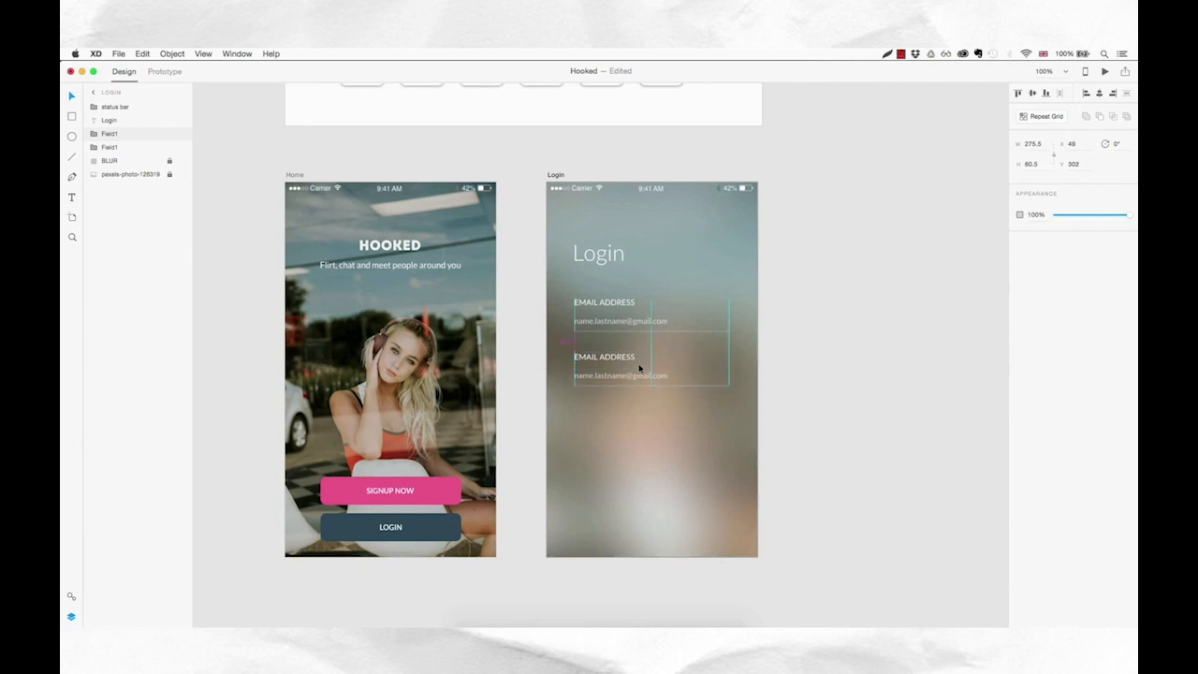
{"action": "key", "text": "Up"}
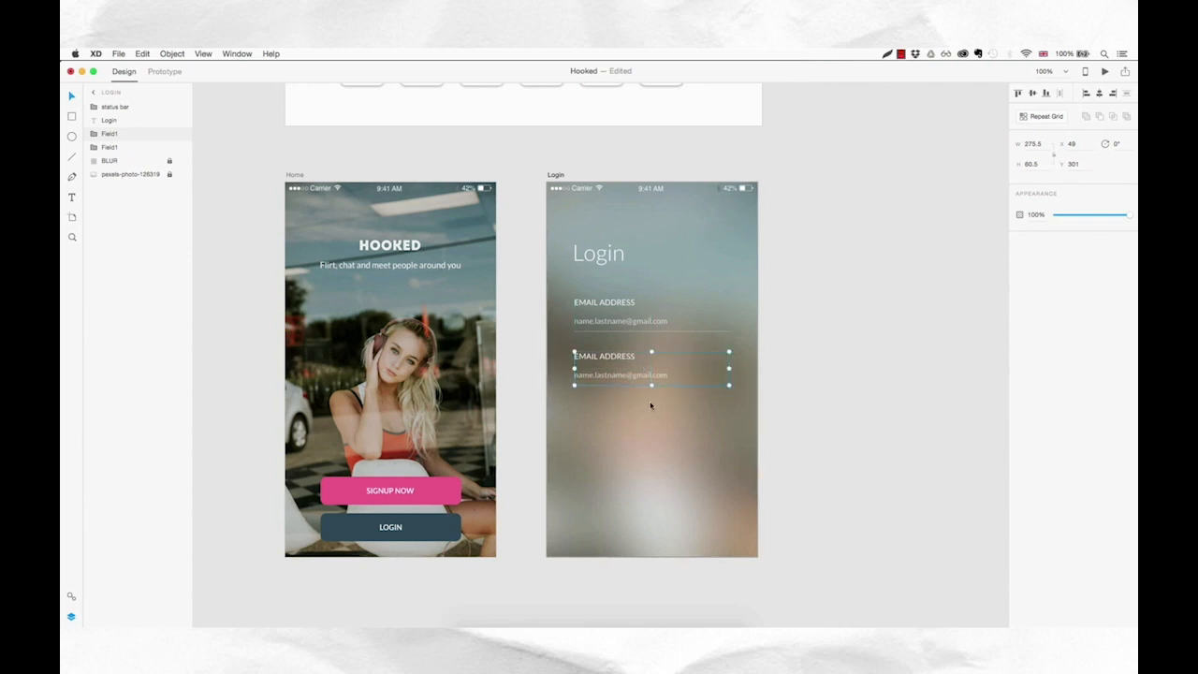
- Change the lower field's label to PASSWORD and delete the placeholder e-mail address beneath it
{"action": "double_click", "coordinate": [625, 357]}
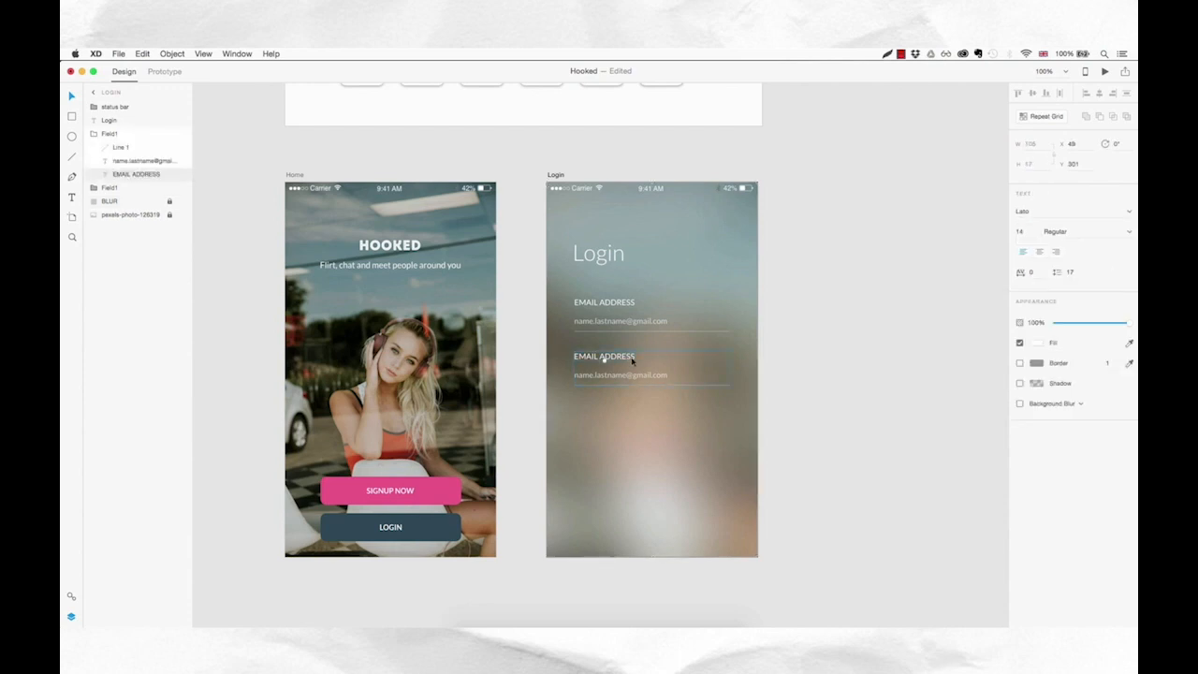
{"action": "double_click", "coordinate": [630, 357]}
{"action": "type", "text": "PASSWORD"}
{"action": "left_click", "coordinate": [642, 383]}
{"action": "left_click", "coordinate": [642, 393]}
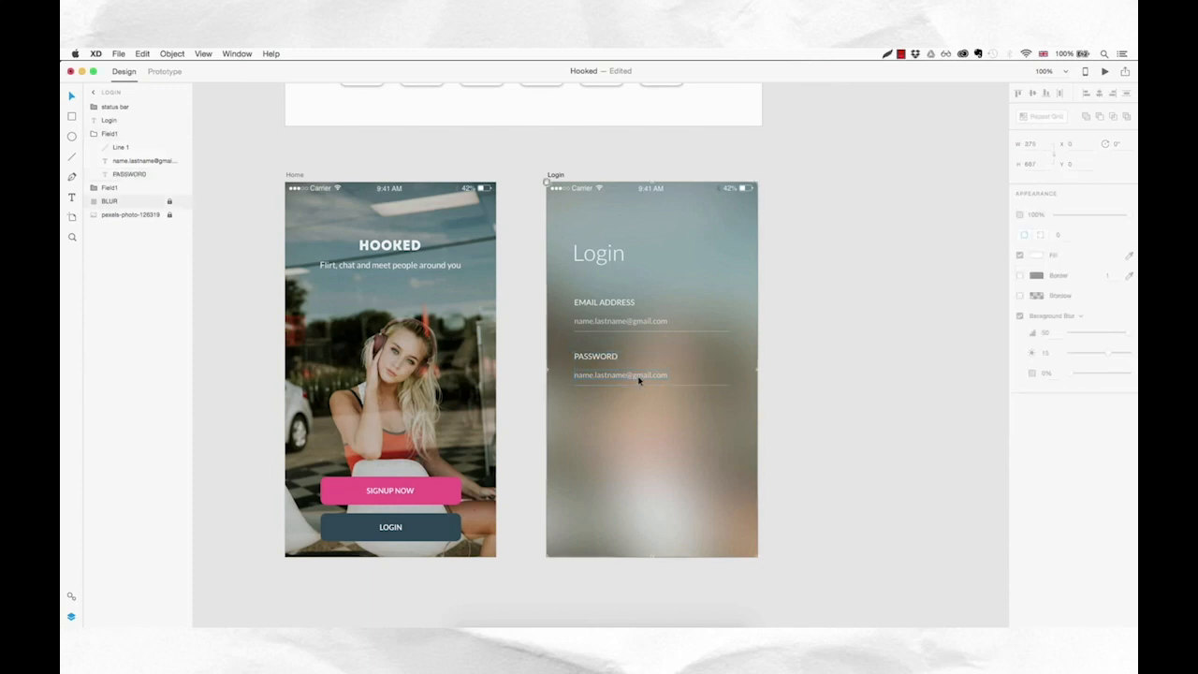
{"action": "double_click", "coordinate": [639, 379]}
{"action": "key", "text": "Delete"}
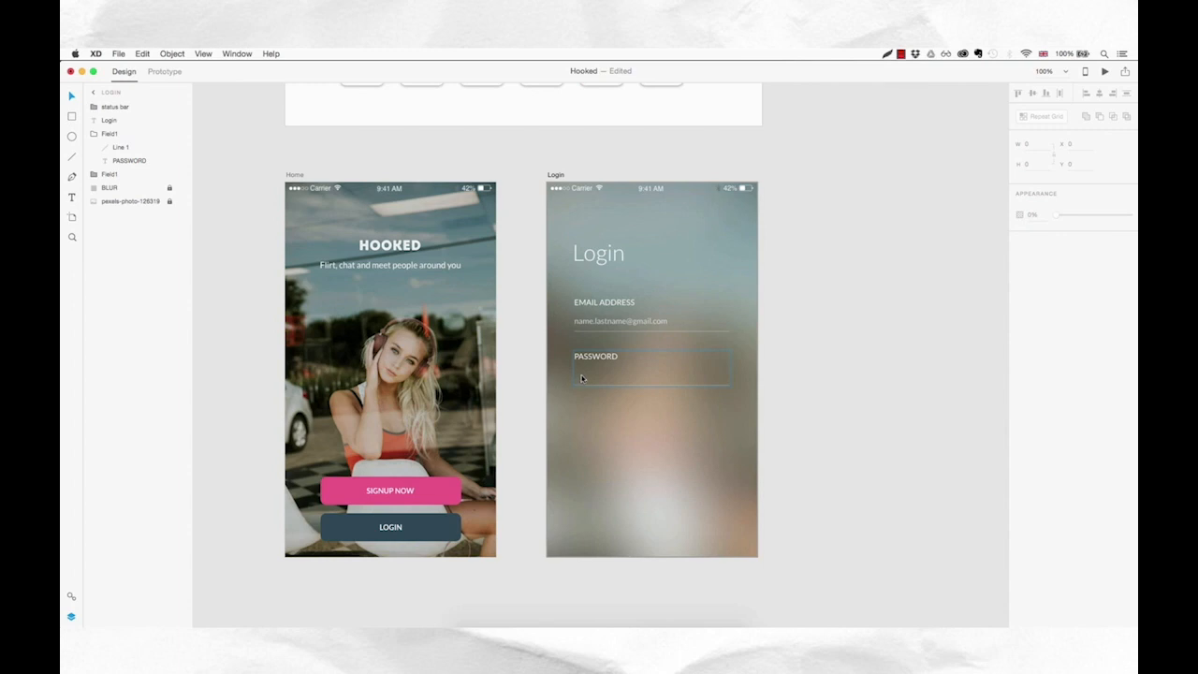
- Draw a white circle under the PASSWORD label, shrink it to about 8 px in diameter, and remove its border
{"action": "key", "text": "e"}
{"action": "scroll", "coordinate": [592, 378], "scroll_direction": "up", "scroll_amount": 5}
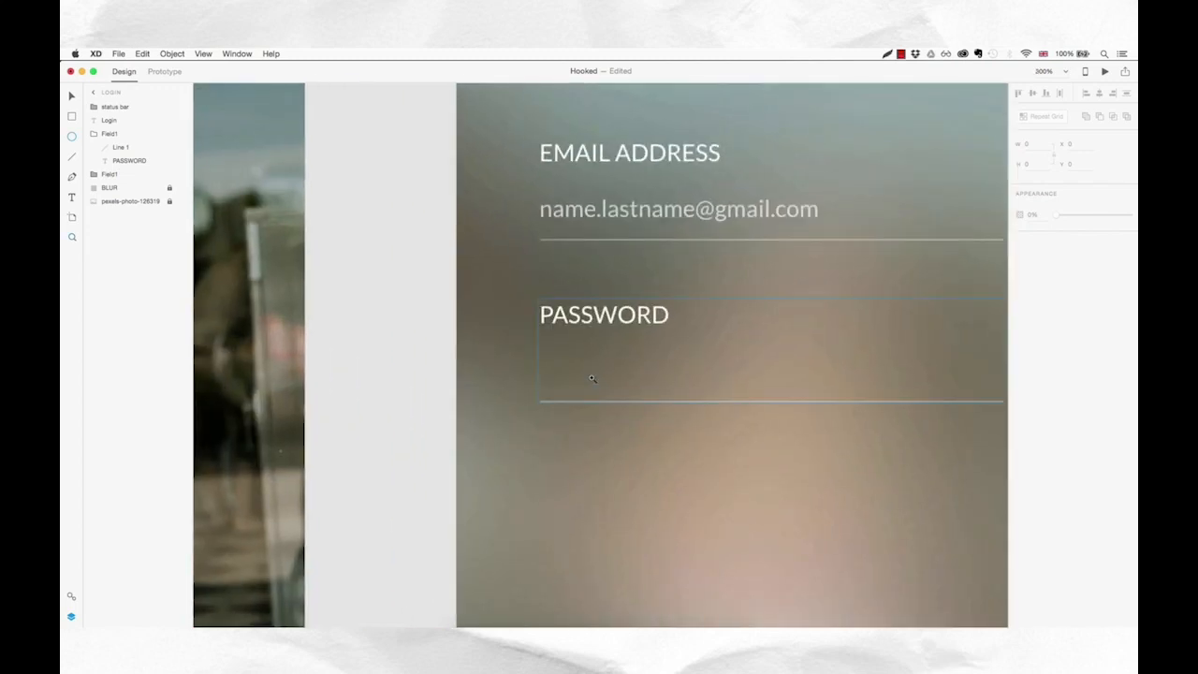
{"action": "left_click_drag", "start_coordinate": [550, 374], "coordinate": [574, 398]}
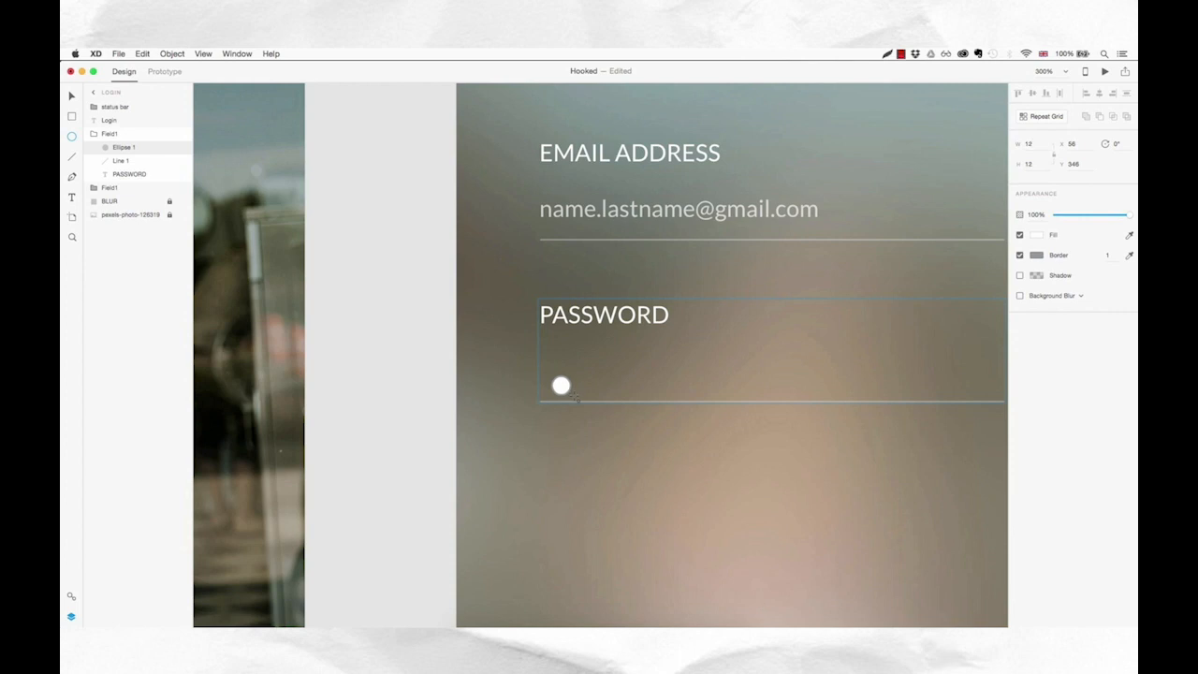
{"action": "left_click_drag", "start_coordinate": [573, 394], "coordinate": [562, 385]}
{"action": "left_click", "coordinate": [1020, 255]}
- Repeat the circle horizontally into a row of eight password dots and tighten the spacing to a total width of 114 px
{"action": "left_click", "coordinate": [1047, 117]}
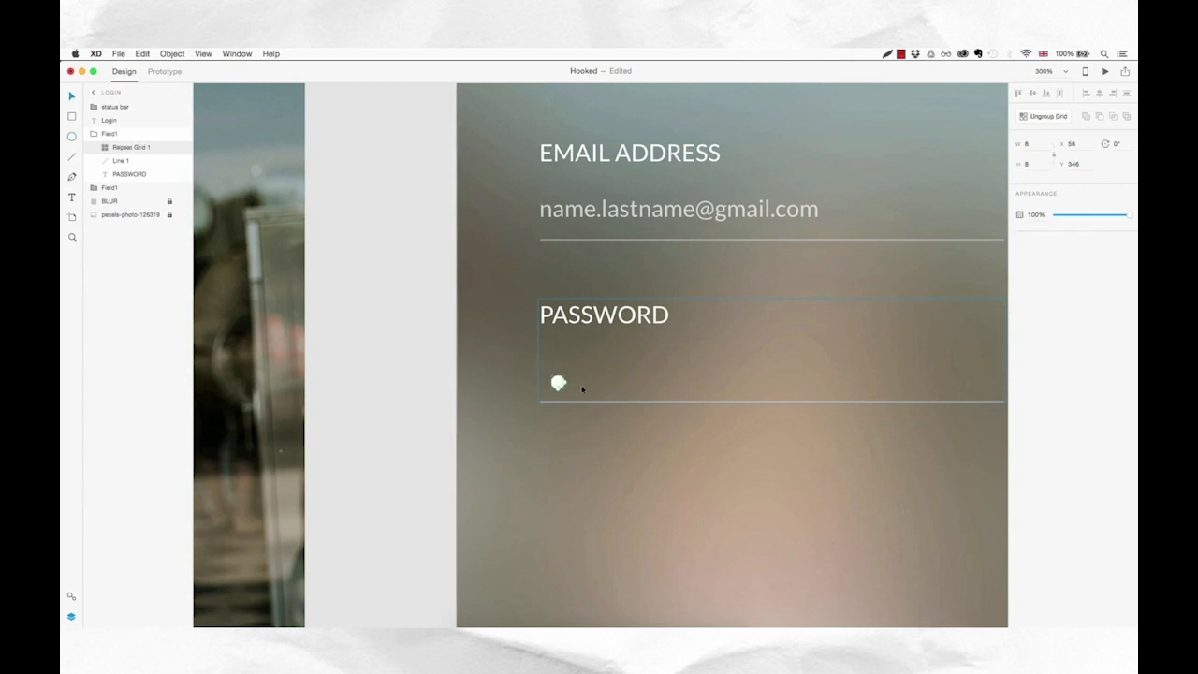
{"action": "left_click_drag", "start_coordinate": [566, 383], "coordinate": [897, 383]}
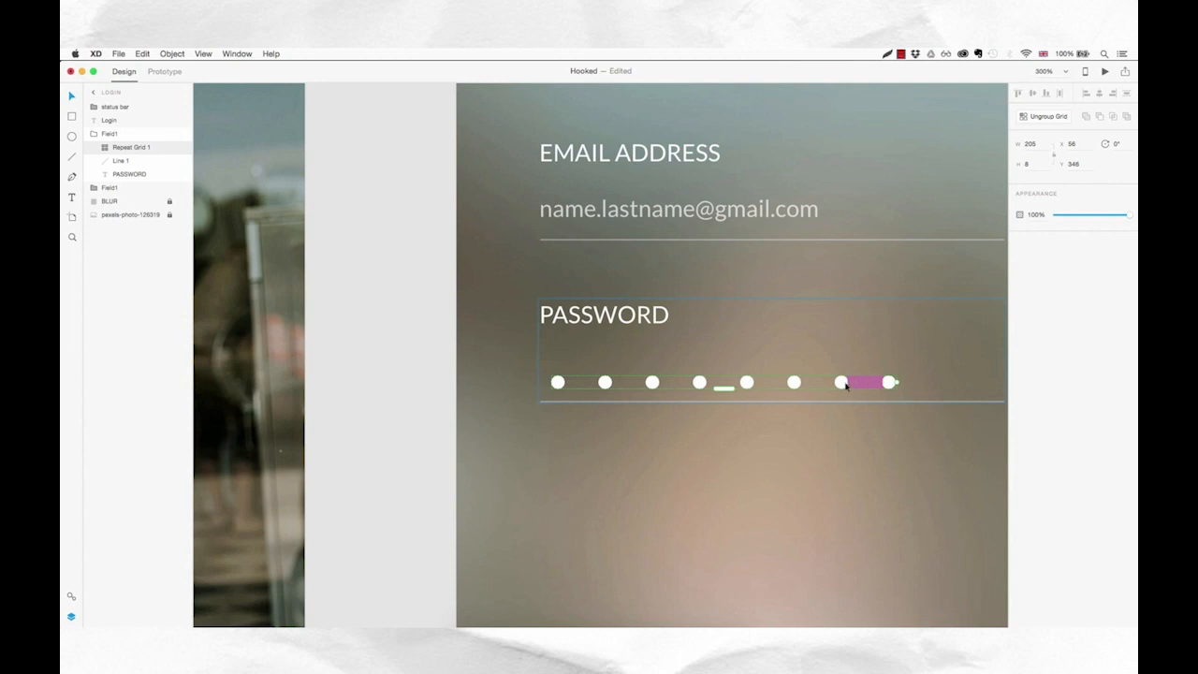
{"action": "left_click_drag", "start_coordinate": [832, 380], "coordinate": [696, 383]}
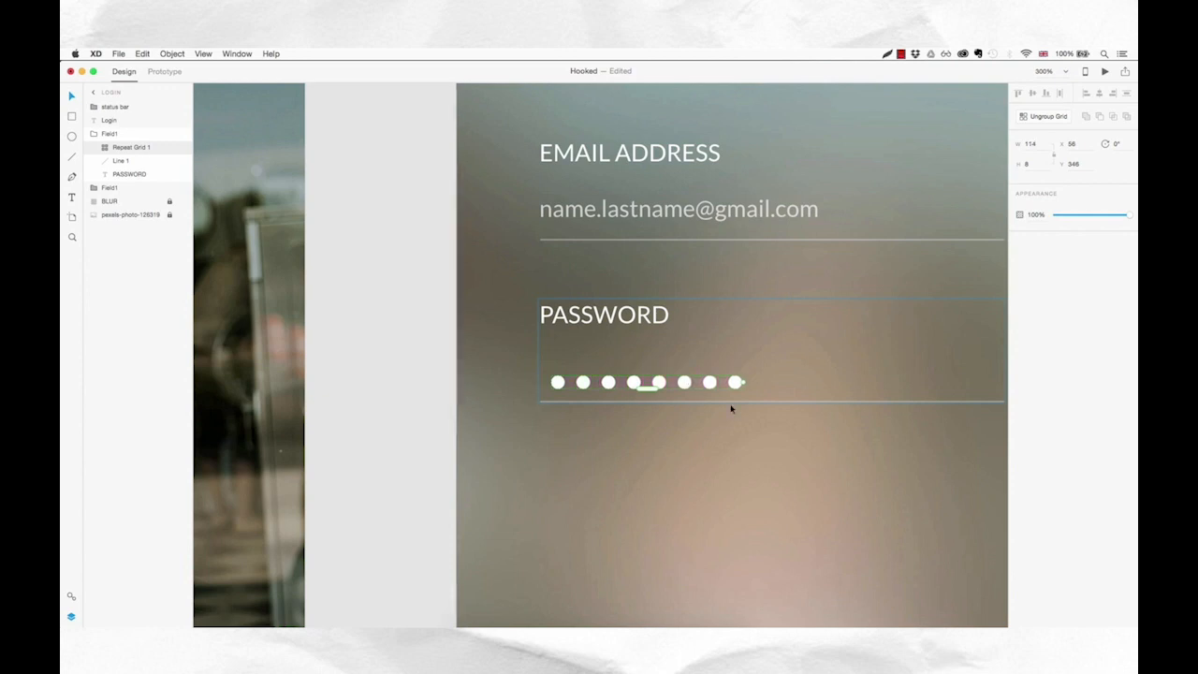
{"action": "left_click", "coordinate": [758, 419]}
{"action": "key", "text": "super+1"}
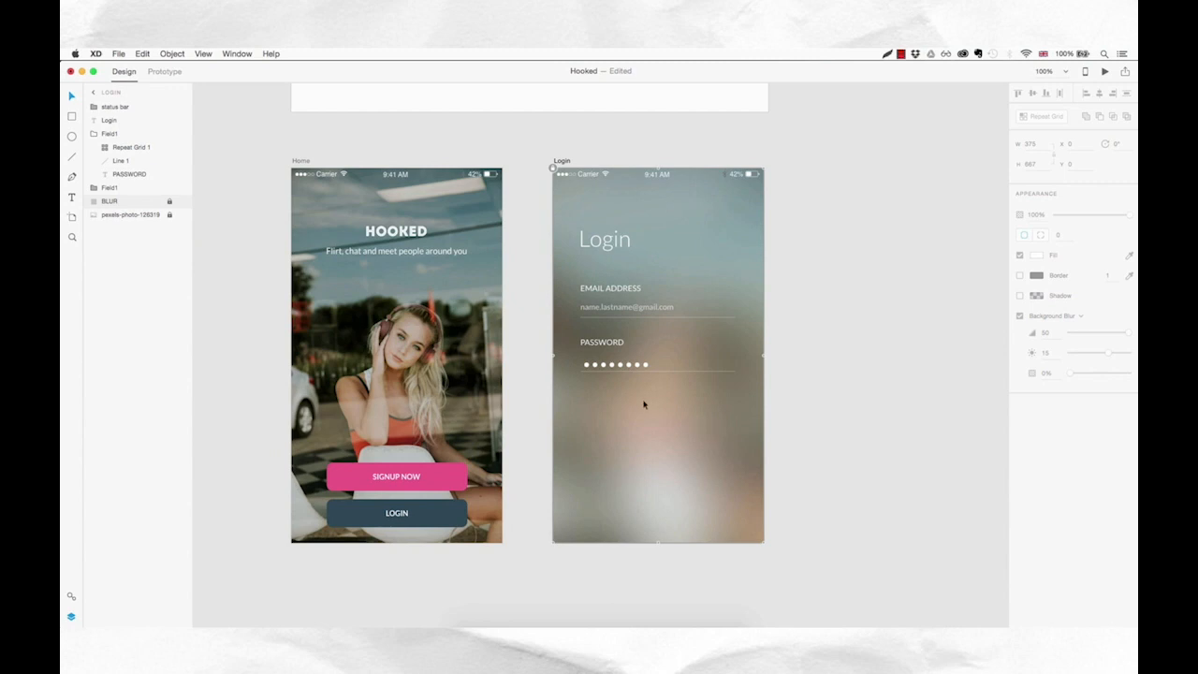
- Align the row of password dots with the PASSWORD label at X 50 and lower its opacity to 70%
{"action": "scroll", "coordinate": [623, 374], "scroll_direction": "up", "scroll_amount": 5}
{"action": "double_click", "coordinate": [625, 347]}
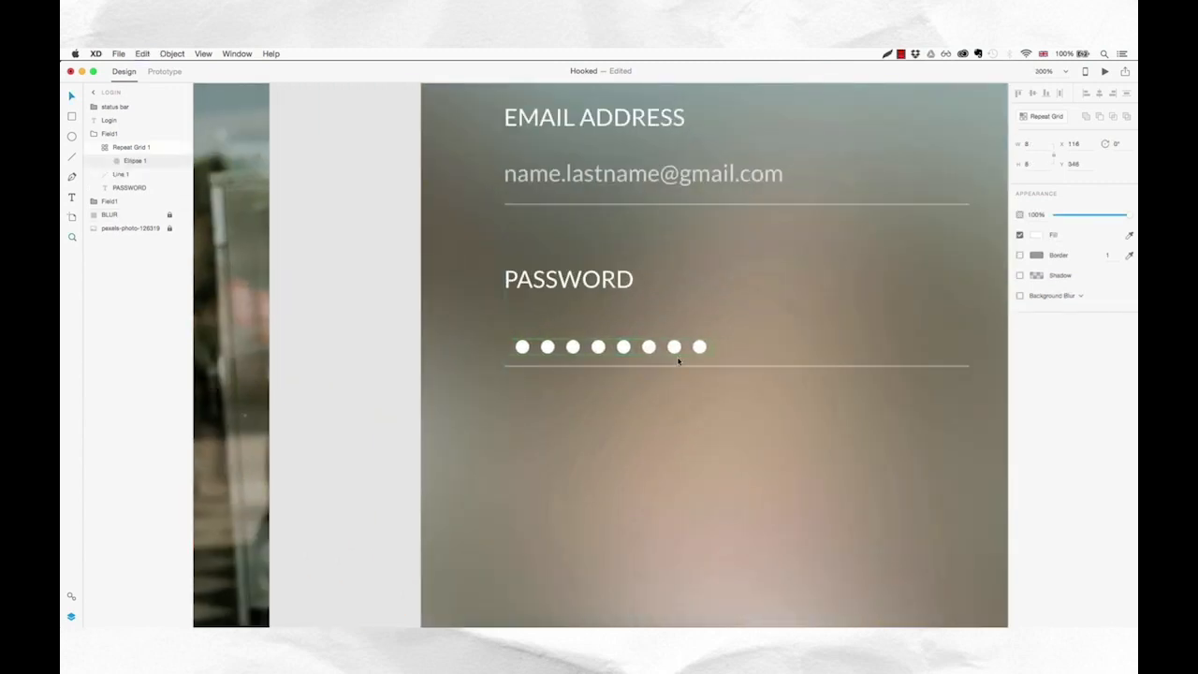
{"action": "left_click", "coordinate": [155, 150]}
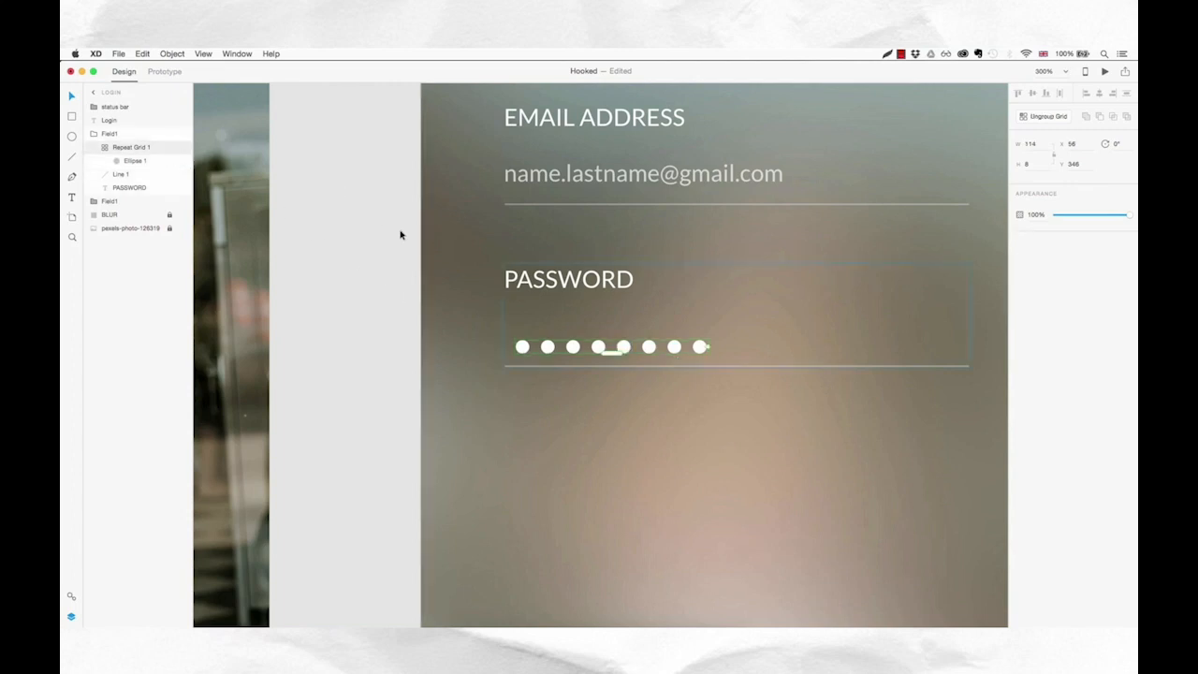
{"action": "key", "text": "Left"}
{"action": "key", "text": "Left"}
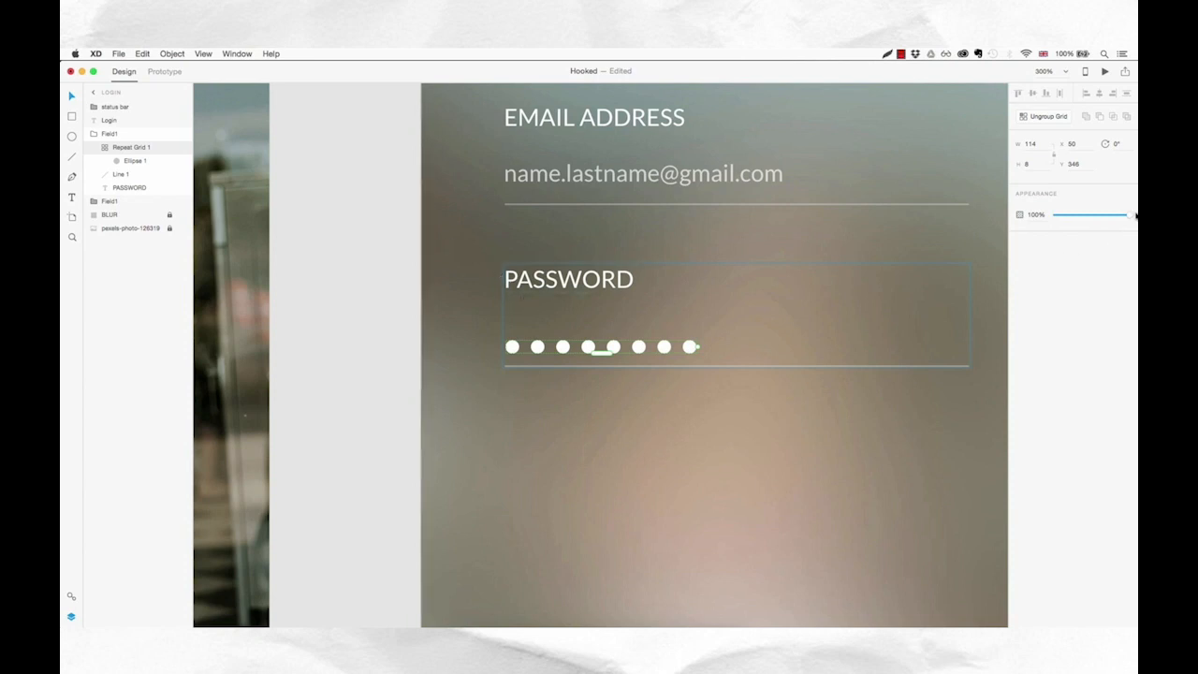
{"action": "left_click_drag", "start_coordinate": [1130, 215], "coordinate": [1109, 215]}
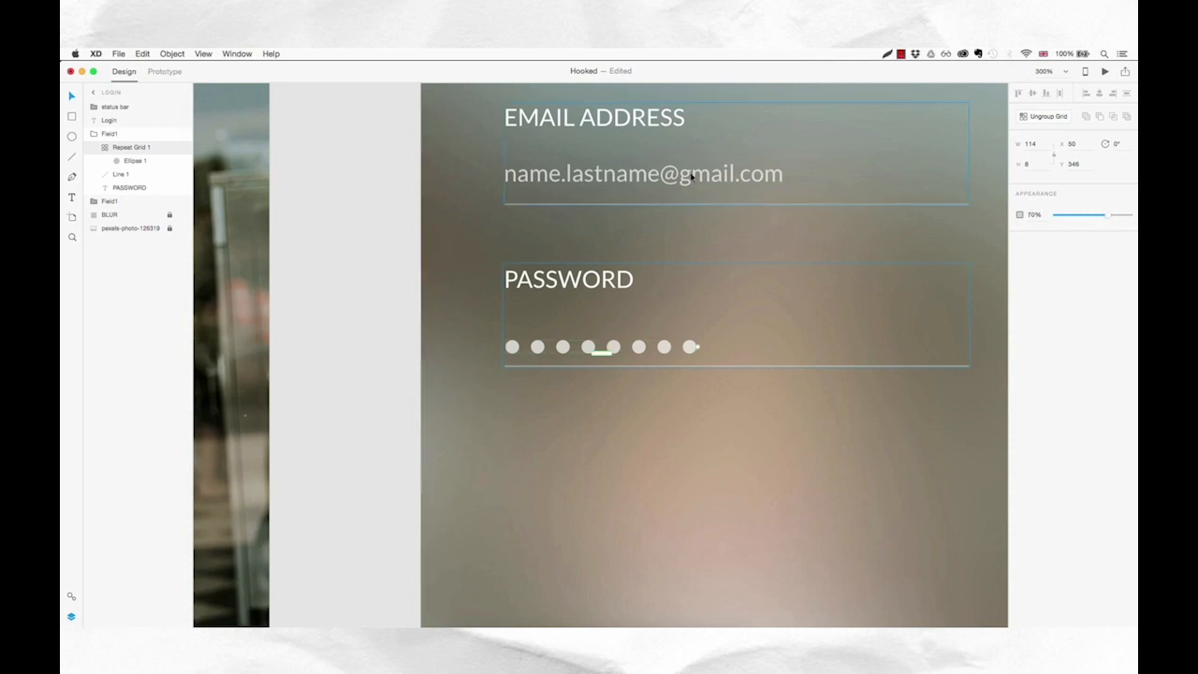
{"action": "left_click", "coordinate": [674, 432]}
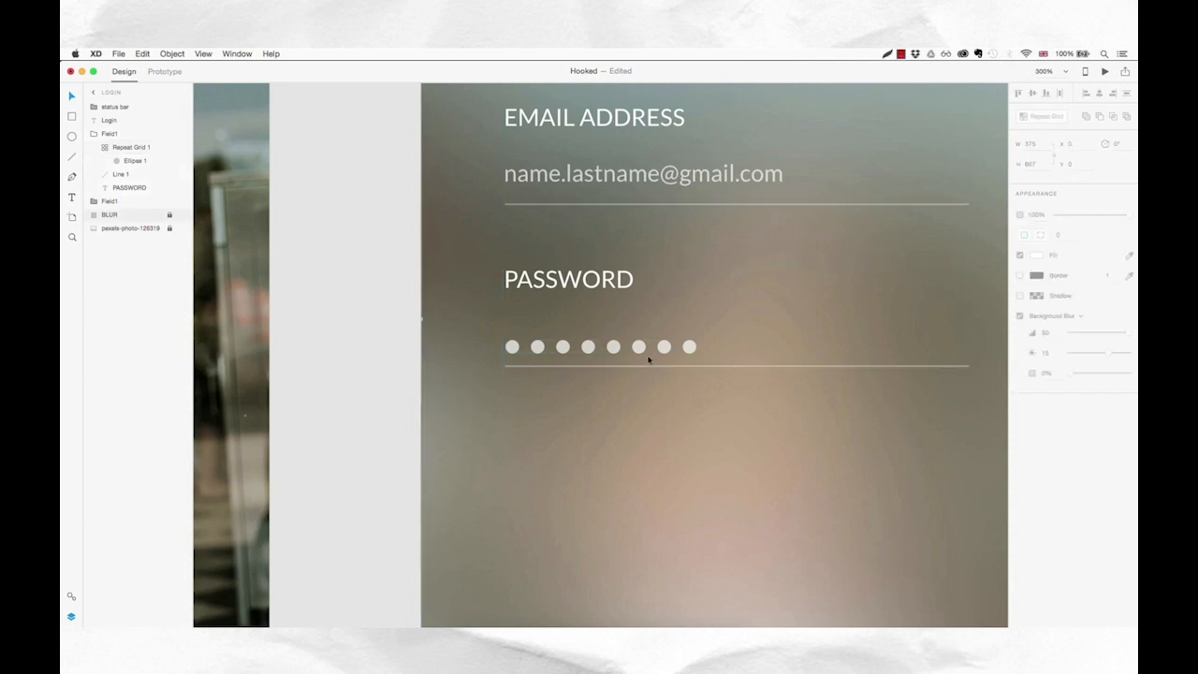
- Nudge the row of password dots up to Y 343
{"action": "key", "text": "super+1"}
{"action": "left_click", "coordinate": [150, 150]}
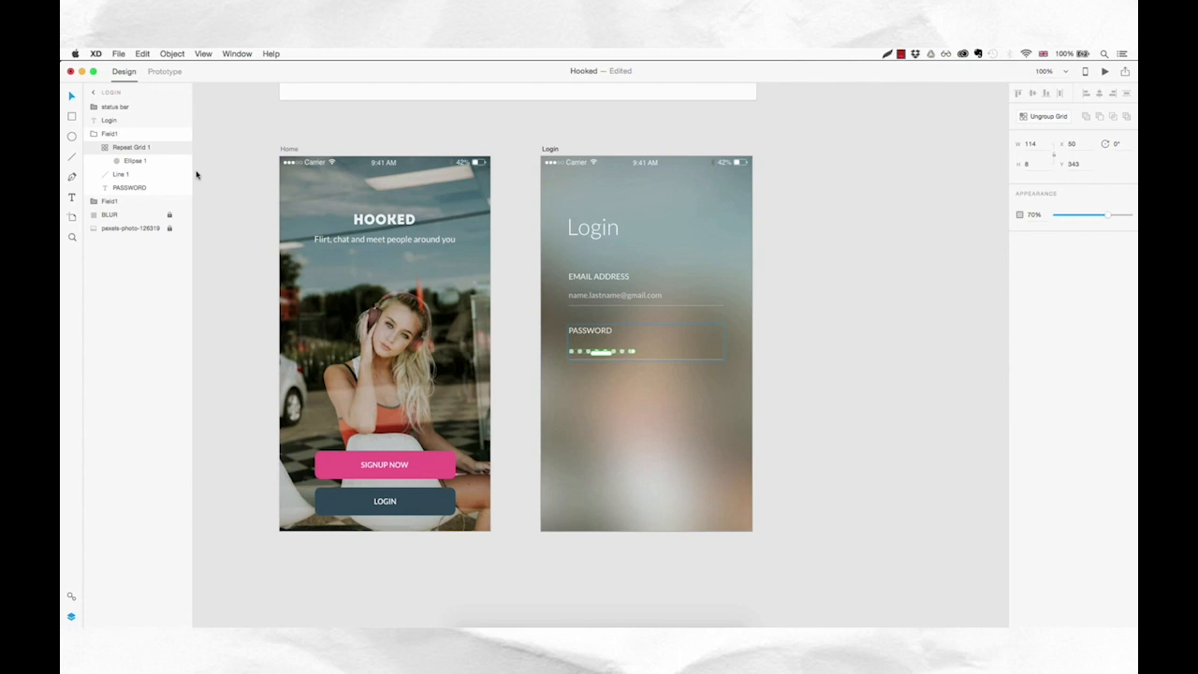
{"action": "left_click", "coordinate": [628, 412]}
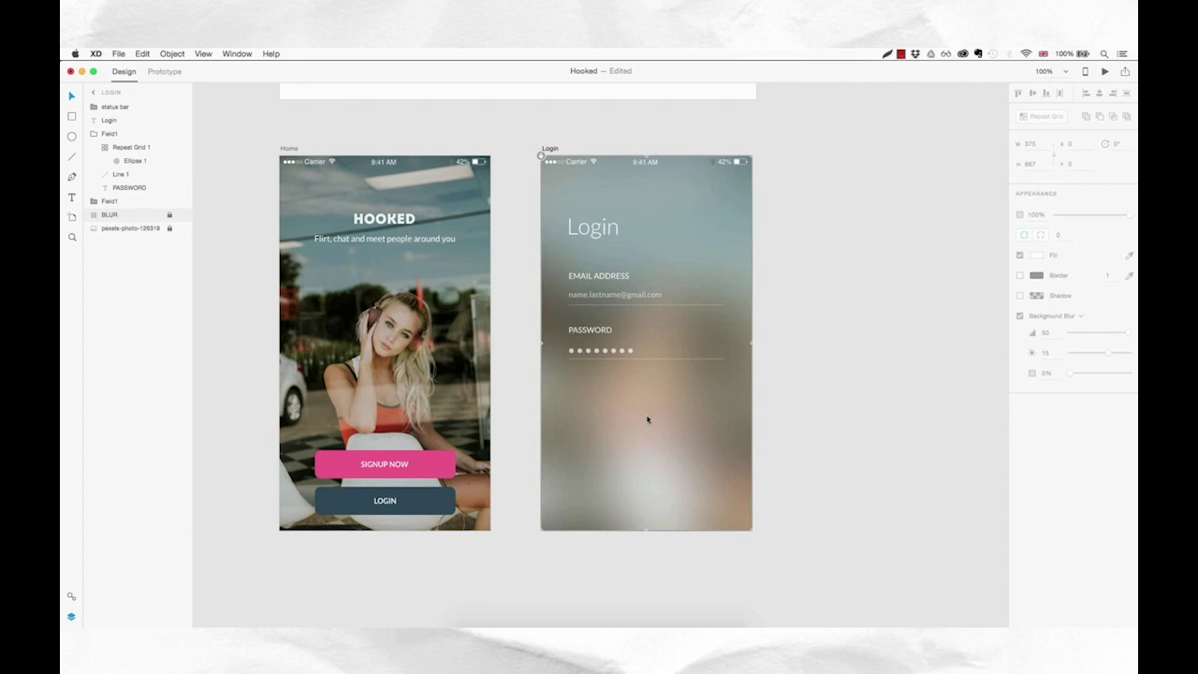
- Copy the SIGNUP NOW button from the Home screen onto the Login screen and place it below the password field at X 49, Y 451
{"action": "left_click", "coordinate": [442, 468]}
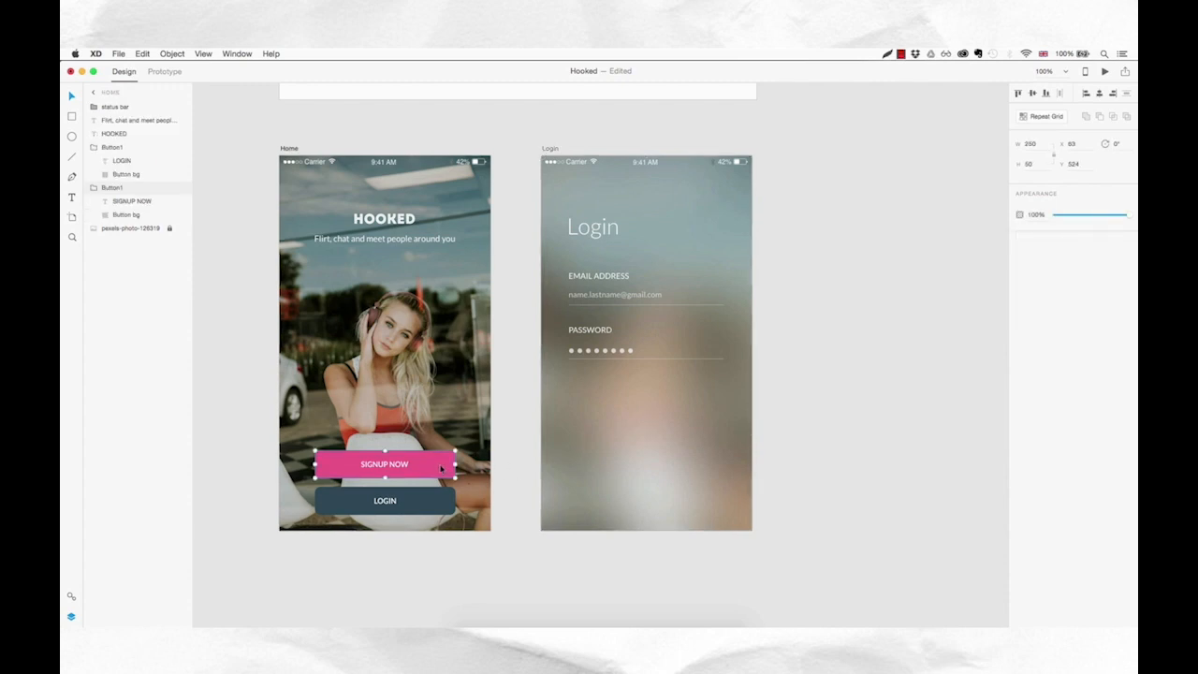
{"action": "left_click", "coordinate": [592, 427]}
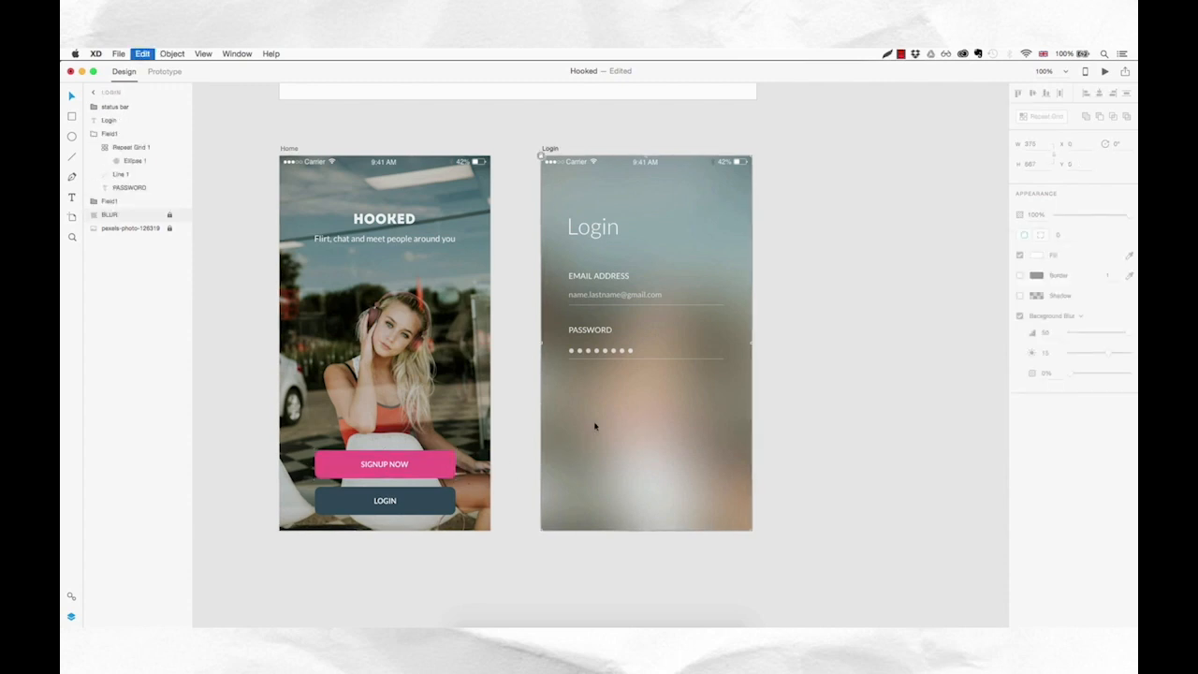
{"action": "key", "text": "super+v"}
{"action": "left_click_drag", "start_coordinate": [679, 466], "coordinate": [674, 428]}
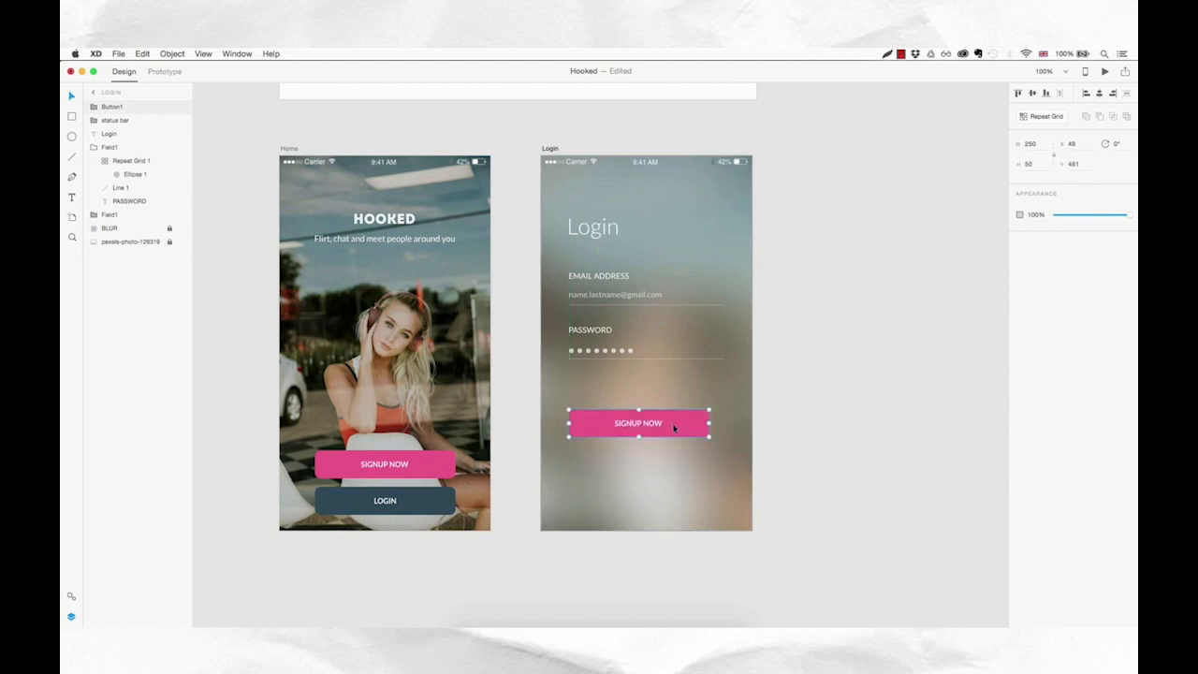
- Narrow the copied button's background to a width of 100 and centre the SIGNUP NOW label on it
{"action": "double_click", "coordinate": [685, 430]}
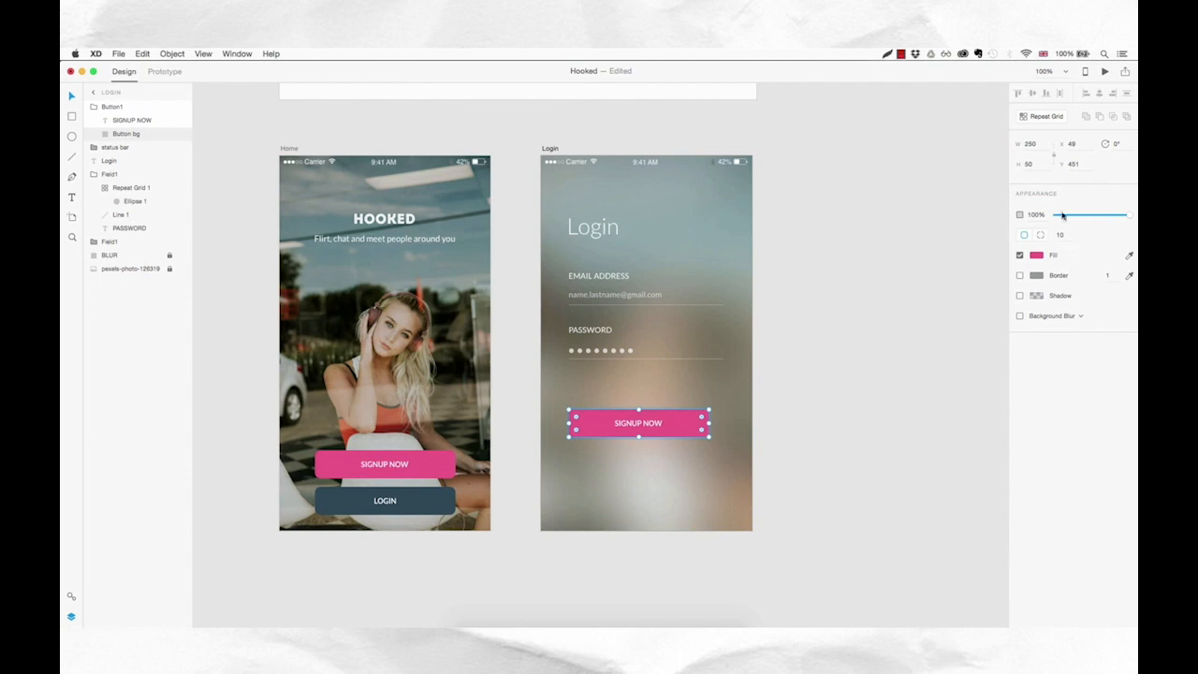
{"action": "left_click", "coordinate": [1039, 144]}
{"action": "type", "text": "1"}
{"action": "key", "text": "Return"}
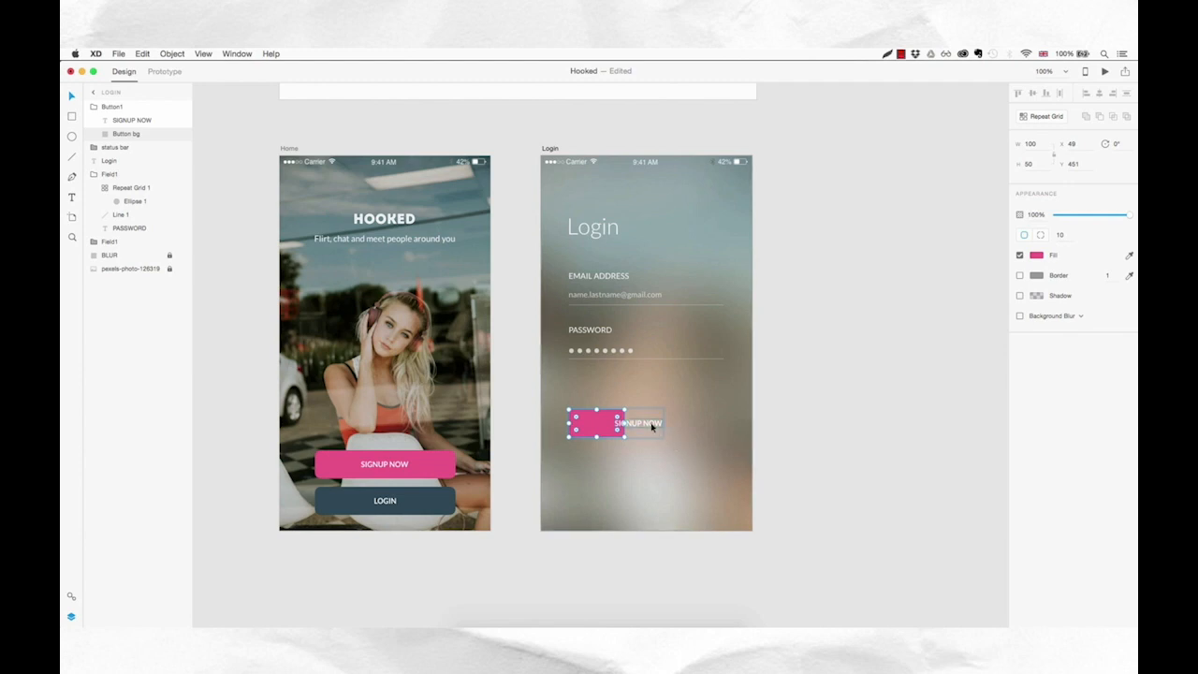
{"action": "left_click", "coordinate": [653, 426]}
{"action": "left_click_drag", "start_coordinate": [647, 421], "coordinate": [612, 426]}
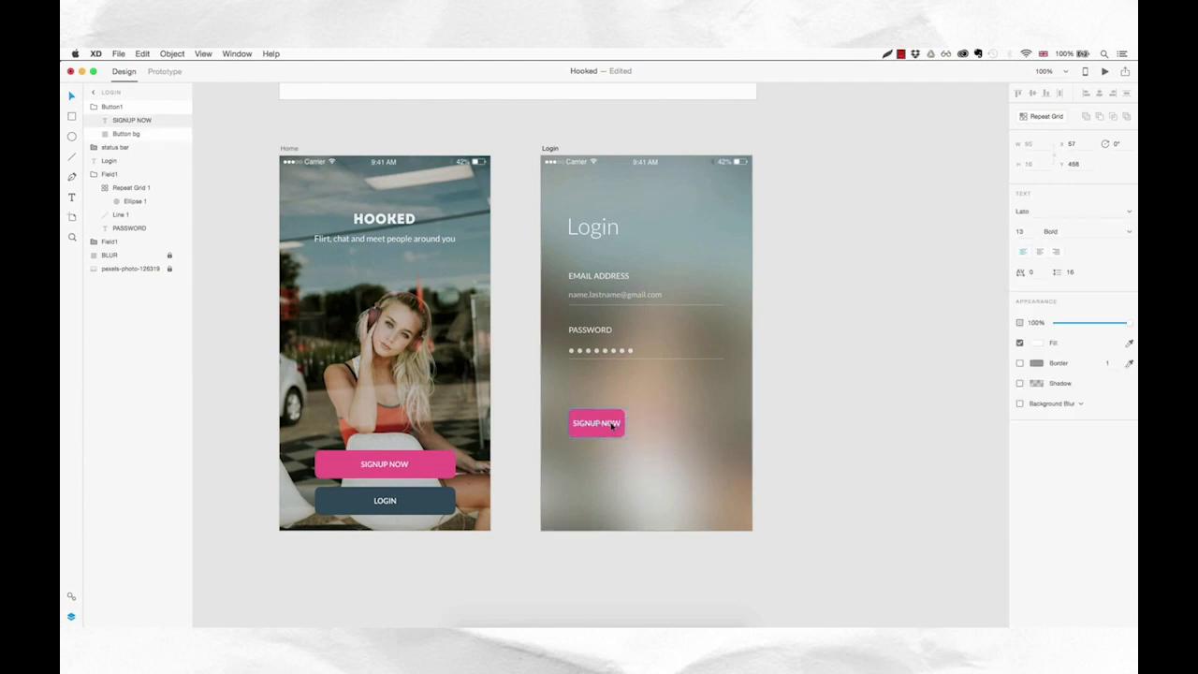
- Change the copied button's label to LOGIN and centre it on the pink background
{"action": "double_click", "coordinate": [612, 426]}
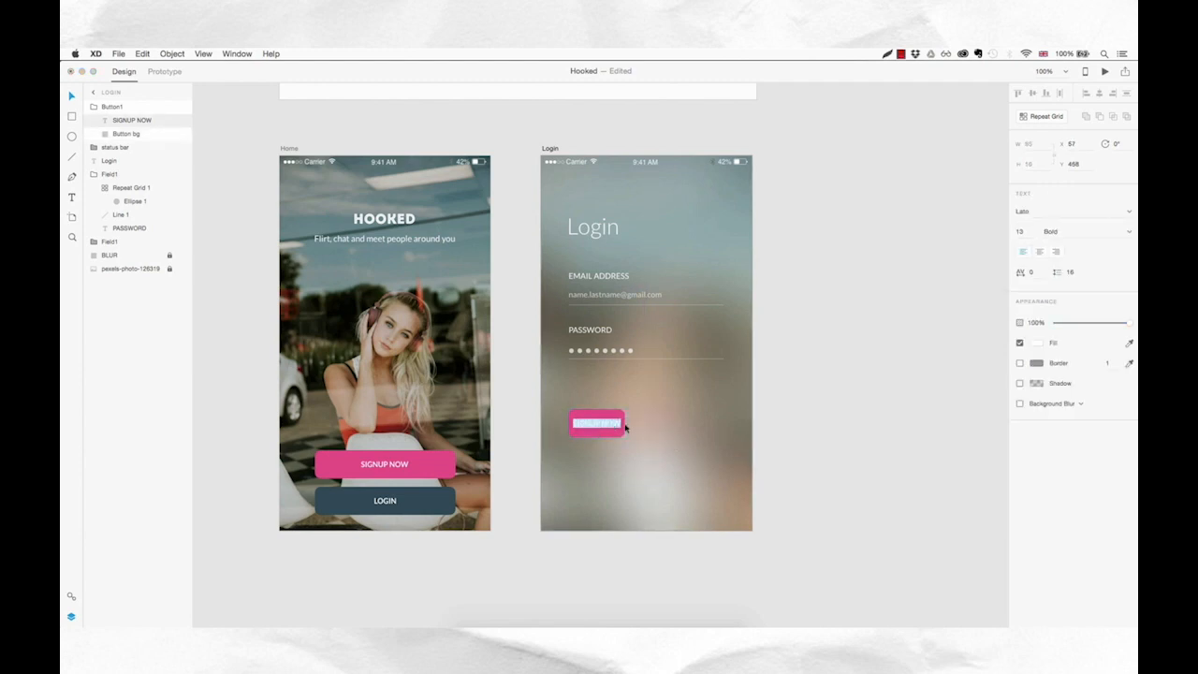
{"action": "type", "text": "LOGE"}
{"action": "type", "text": "N"}
{"action": "key", "text": "Escape"}
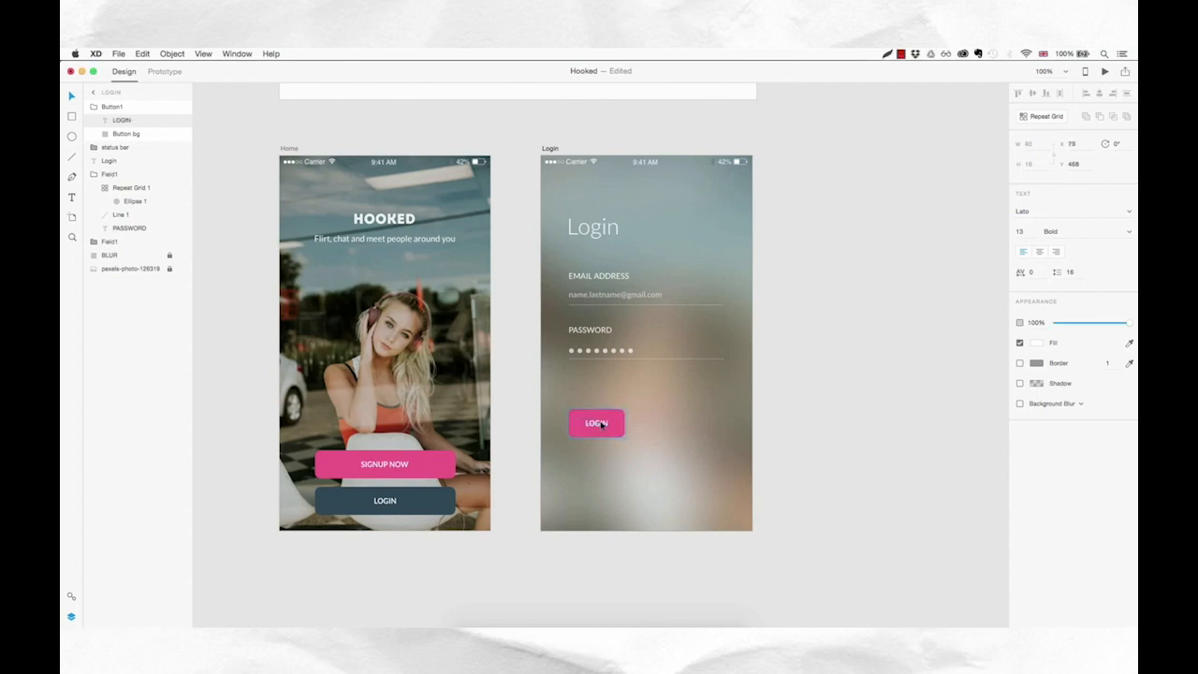
- Move the pink LOGIN button closer beneath the password field, to X 49, Y 415
{"action": "left_click", "coordinate": [666, 429]}
{"action": "left_click_drag", "start_coordinate": [620, 430], "coordinate": [619, 408]}
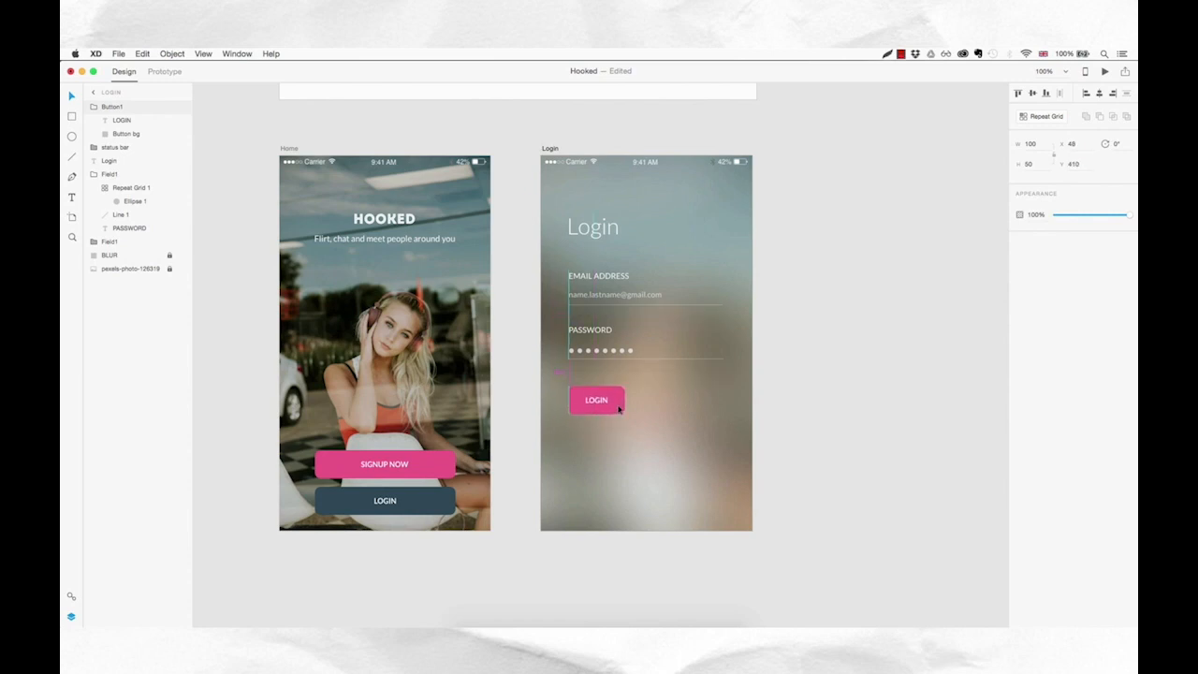
{"action": "left_click", "coordinate": [690, 445]}
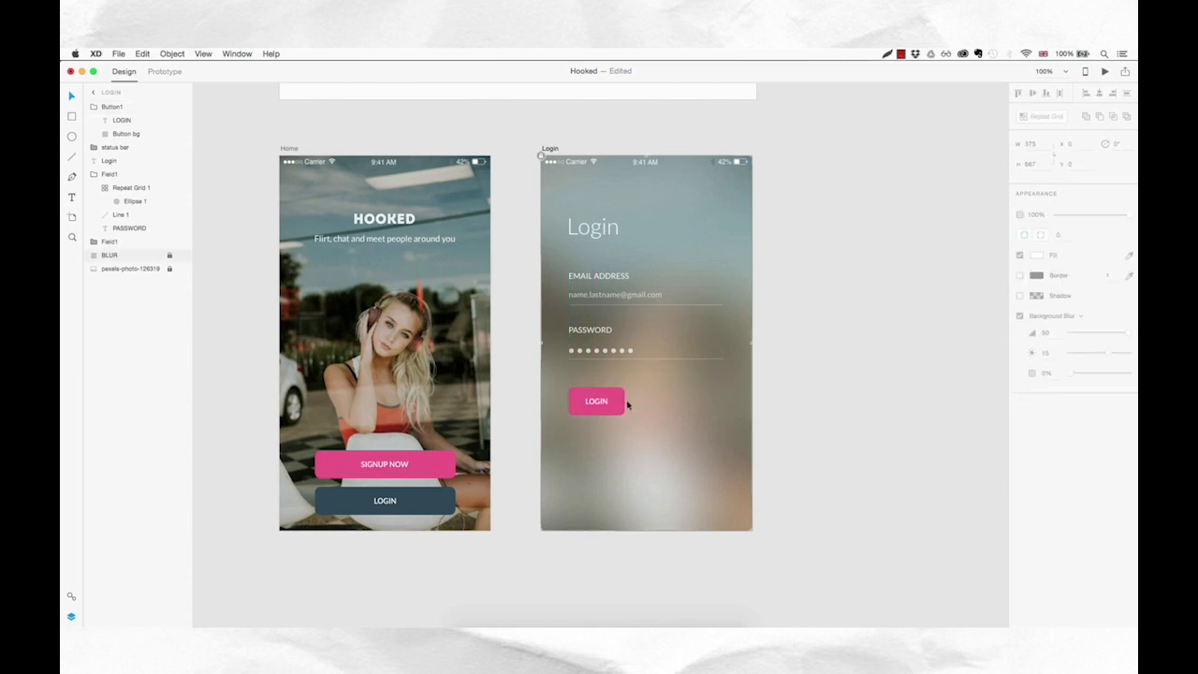
{"action": "left_click_drag", "start_coordinate": [619, 405], "coordinate": [647, 412]}
{"action": "left_click", "coordinate": [665, 384]}
{"action": "key", "text": "Escape"}
{"action": "left_click", "coordinate": [603, 407]}
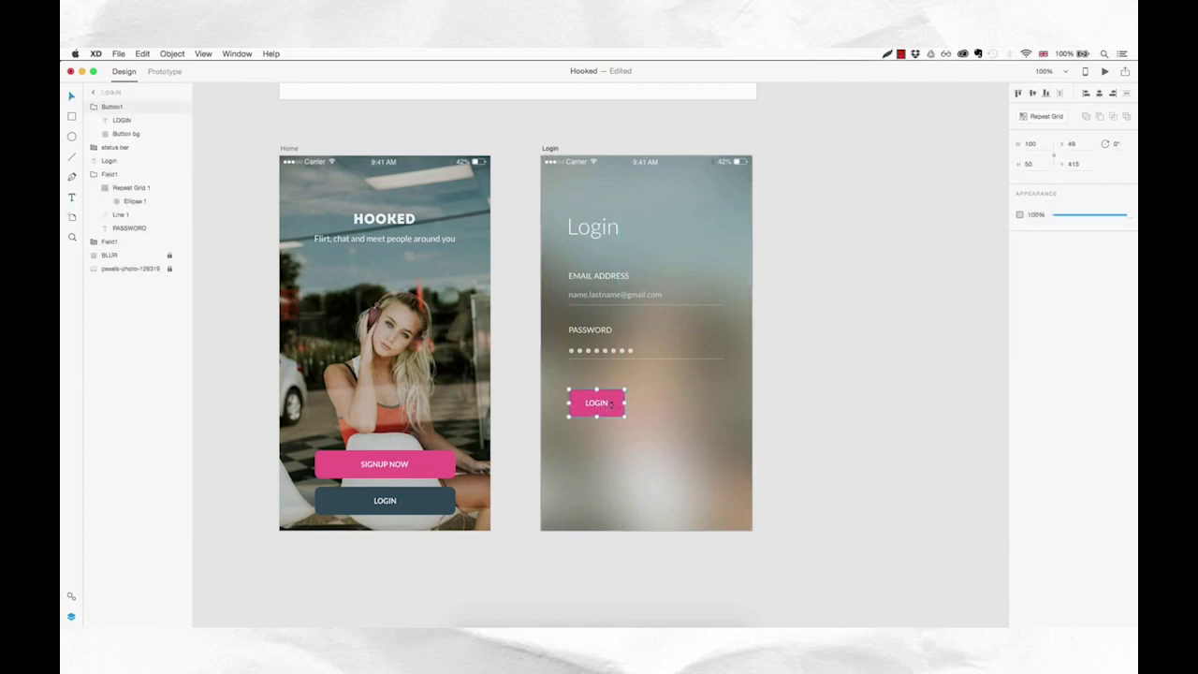
- Add the text "Forgot password" beside the pink LOGIN button, set in Lato at size 13
{"action": "left_click", "coordinate": [660, 403]}
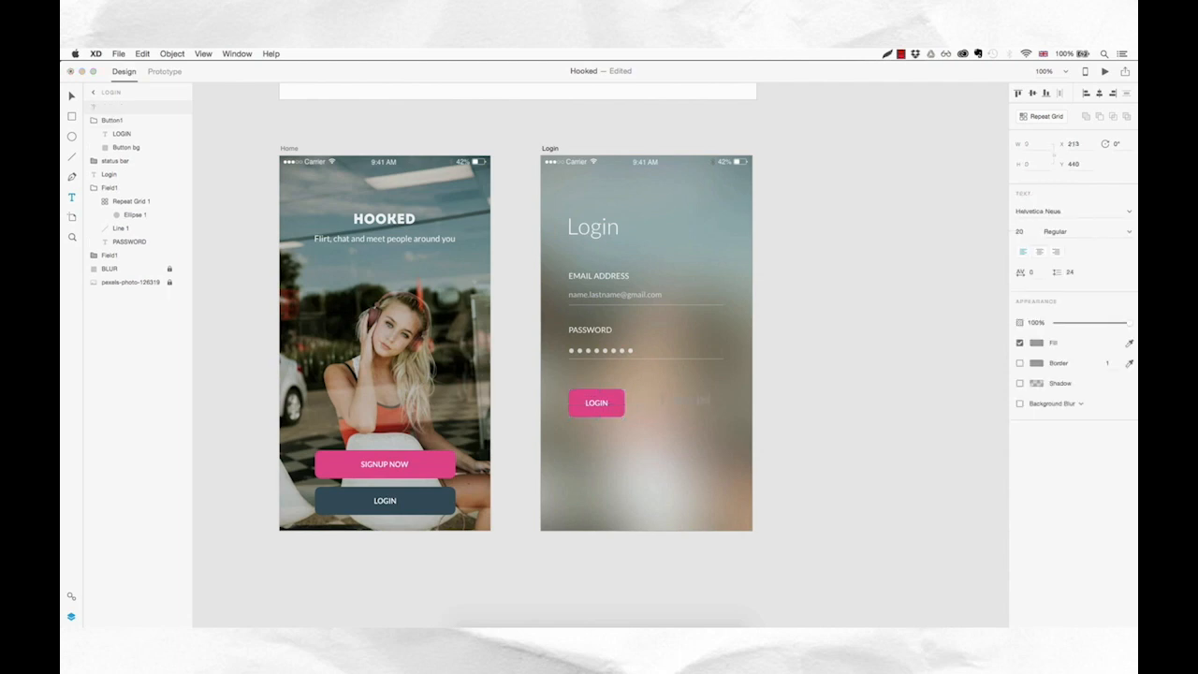
{"action": "key", "text": "Escape"}
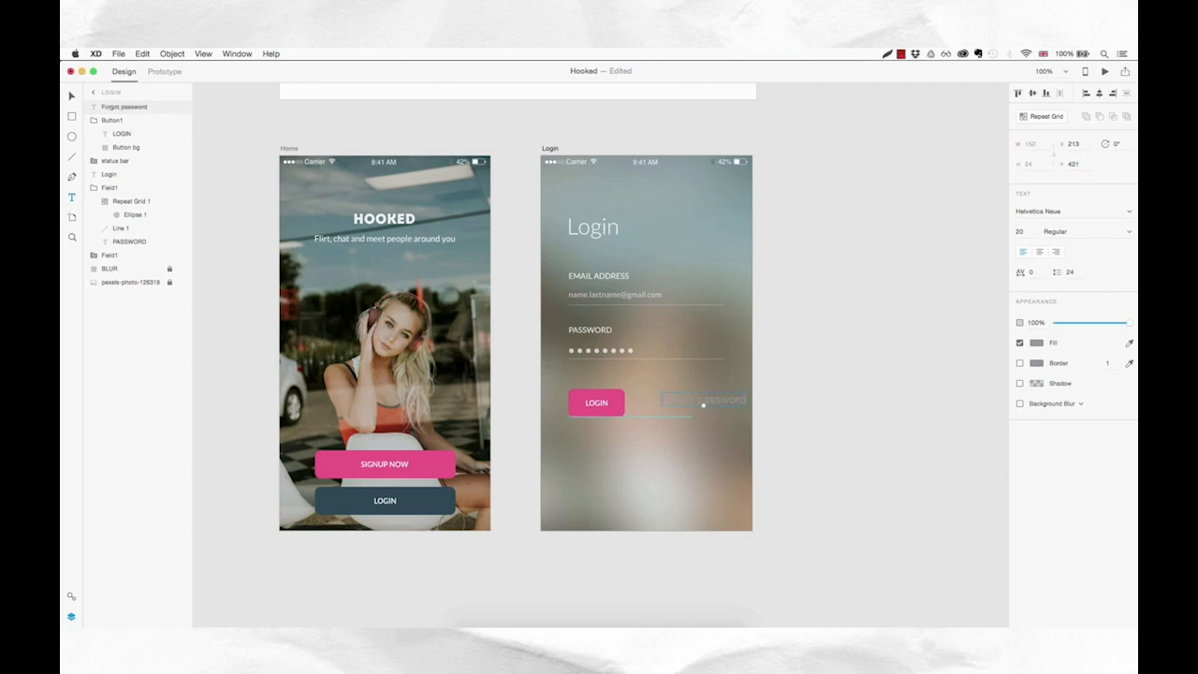
{"action": "left_click", "coordinate": [1061, 211]}
{"action": "type", "text": "Lato"}
{"action": "key", "text": "Return"}
{"action": "left_click", "coordinate": [1028, 231]}
{"action": "type", "text": "18"}
{"action": "key", "text": "Return"}
- Fill the "Forgot password" text with white and lower its opacity to 70%
{"action": "left_click", "coordinate": [1036, 343]}
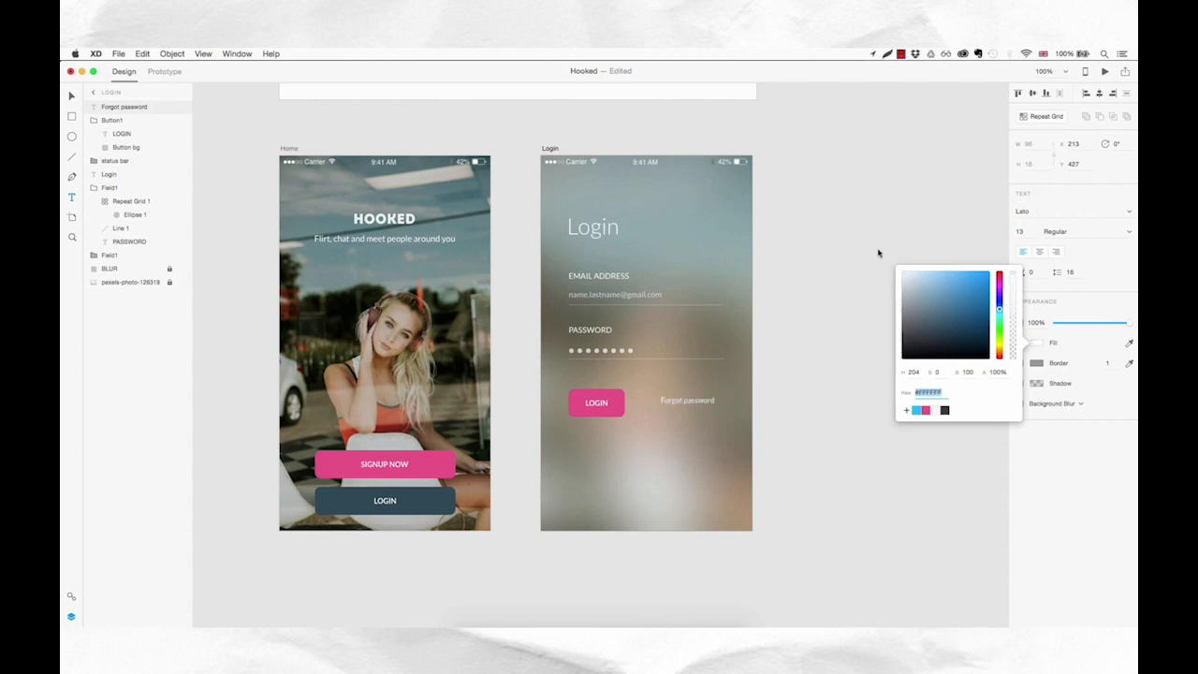
{"action": "left_click", "coordinate": [1106, 337]}
{"action": "left_click_drag", "start_coordinate": [1128, 326], "coordinate": [1107, 326]}
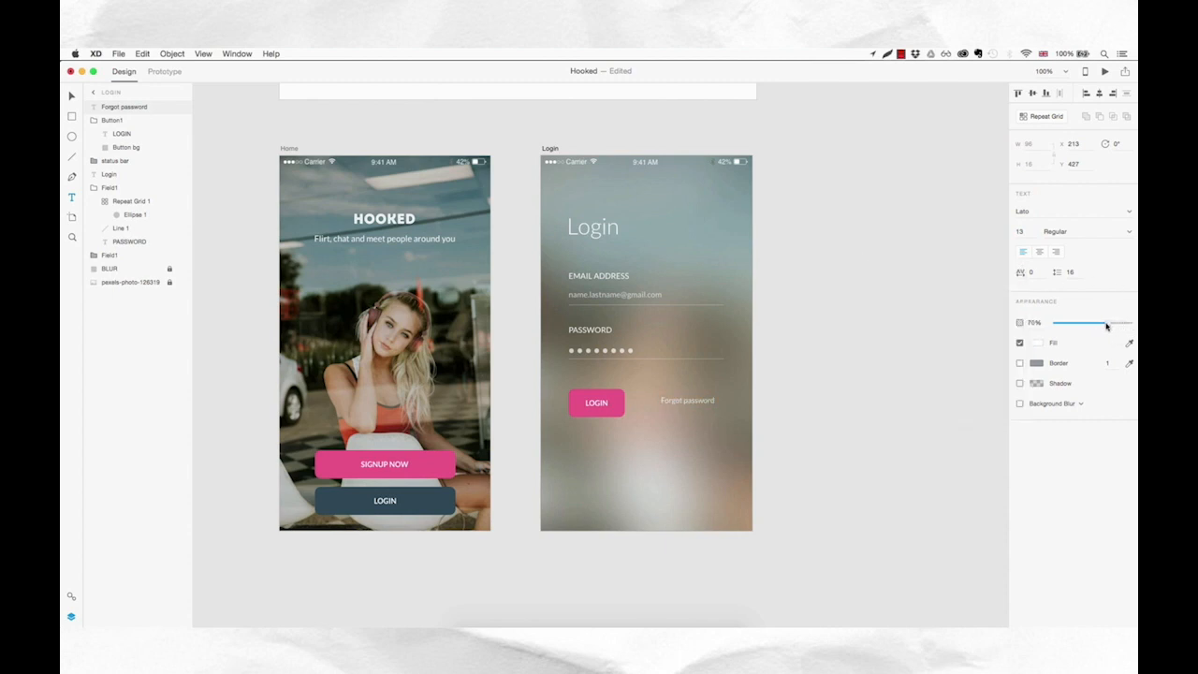
- Move the "Forgot password" text to X 229, Y 432, level with the LOGIN button and ending at the field lines' right end
{"action": "key", "text": "Escape"}
{"action": "left_click_drag", "start_coordinate": [702, 405], "coordinate": [710, 408]}
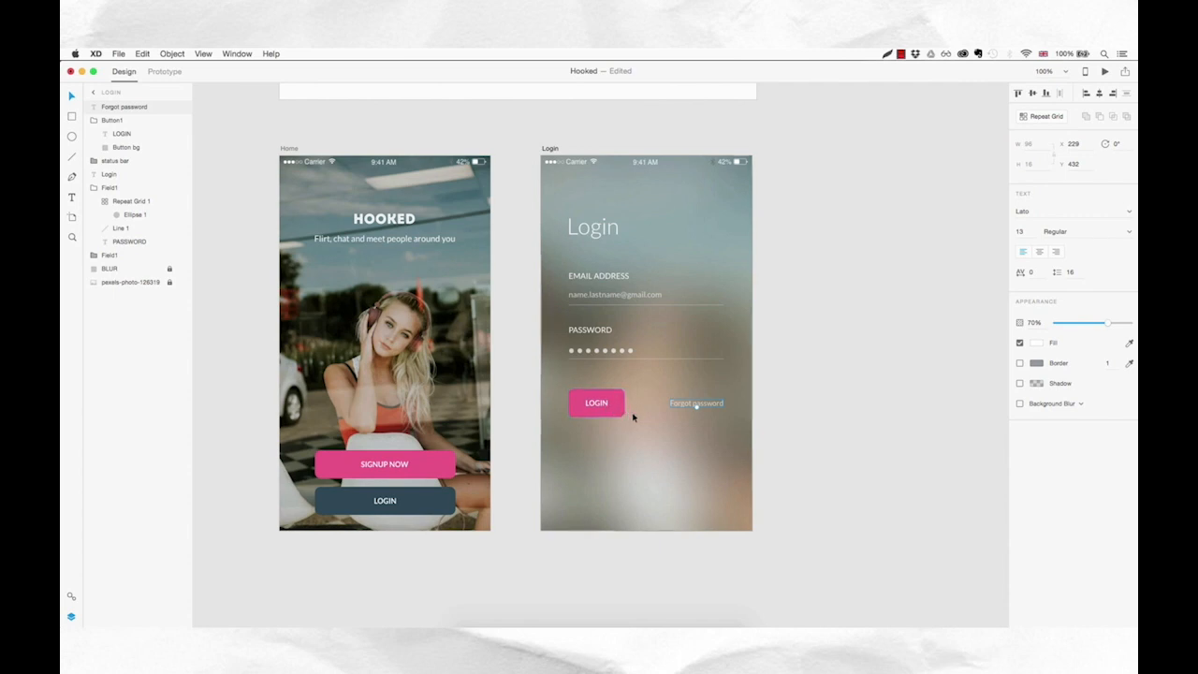
{"action": "left_click", "coordinate": [635, 459]}
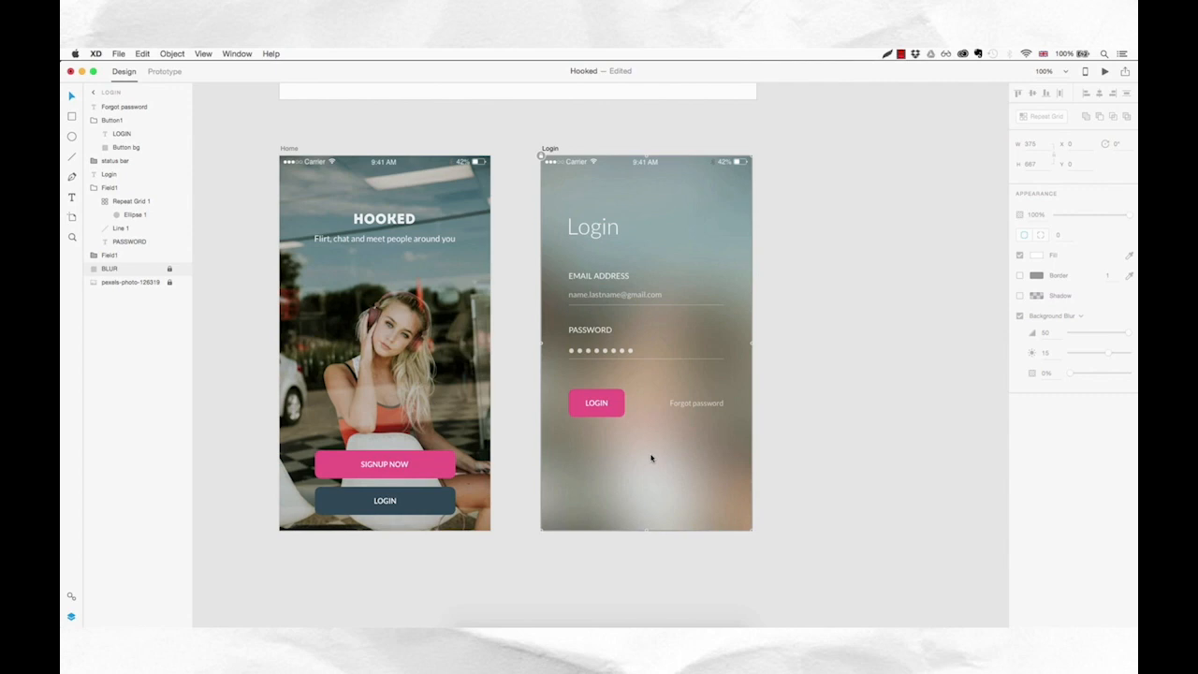
- Draw a full-width rectangle, 375 wide, along the bottom of the Login screen and set its height to 42
{"action": "key", "text": "r"}
{"action": "mouse_move", "coordinate": [541, 504]}
{"action": "left_mouse_down"}
{"action": "mouse_move", "coordinate": [593, 528]}
{"action": "mouse_move", "coordinate": [751, 530]}
{"action": "left_mouse_up"}
{"action": "left_click_drag", "start_coordinate": [645, 504], "coordinate": [647, 506]}
{"action": "left_click", "coordinate": [1036, 165]}
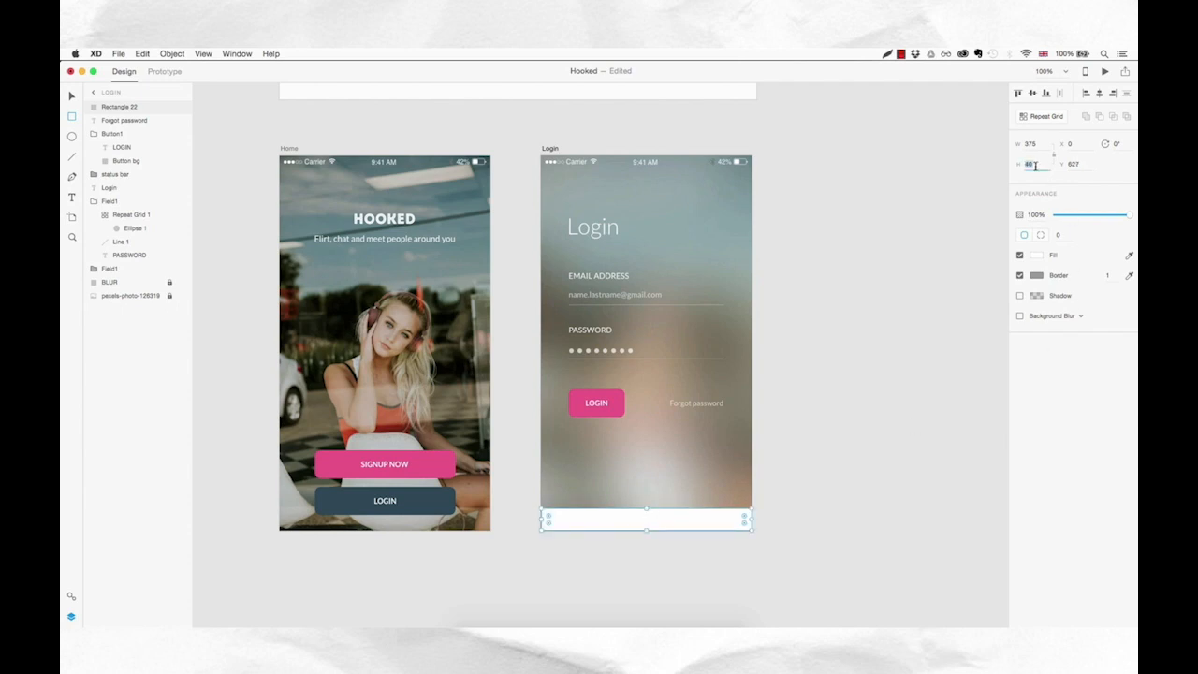
{"action": "type", "text": "42"}
{"action": "key", "text": "Return"}
- Remove the bottom bar's border and fill it with dark grey #272727
{"action": "left_click", "coordinate": [1019, 276]}
{"action": "left_click", "coordinate": [1039, 257]}
{"action": "left_click_drag", "start_coordinate": [947, 254], "coordinate": [880, 268]}
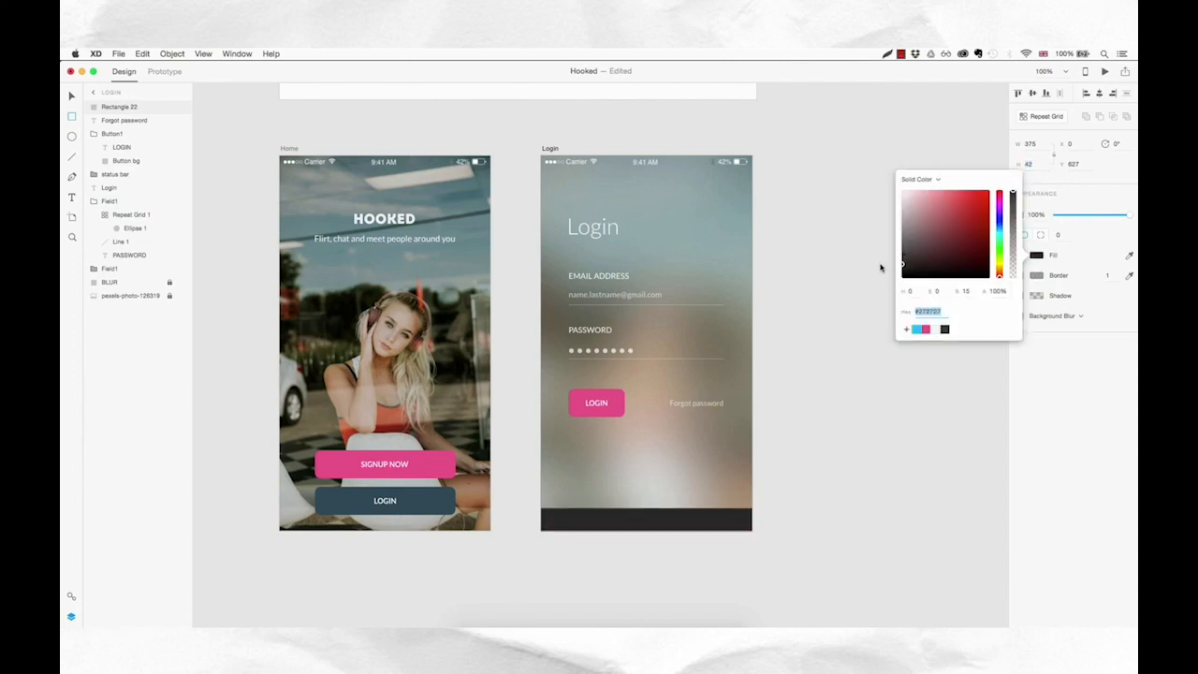
- Nudge the bottom bar up against the screen's lower edge and lower its opacity to 30%
{"action": "left_click", "coordinate": [661, 522]}
{"action": "key", "text": "Up"}
{"action": "key", "text": "Up"}
{"action": "key", "text": "Up"}
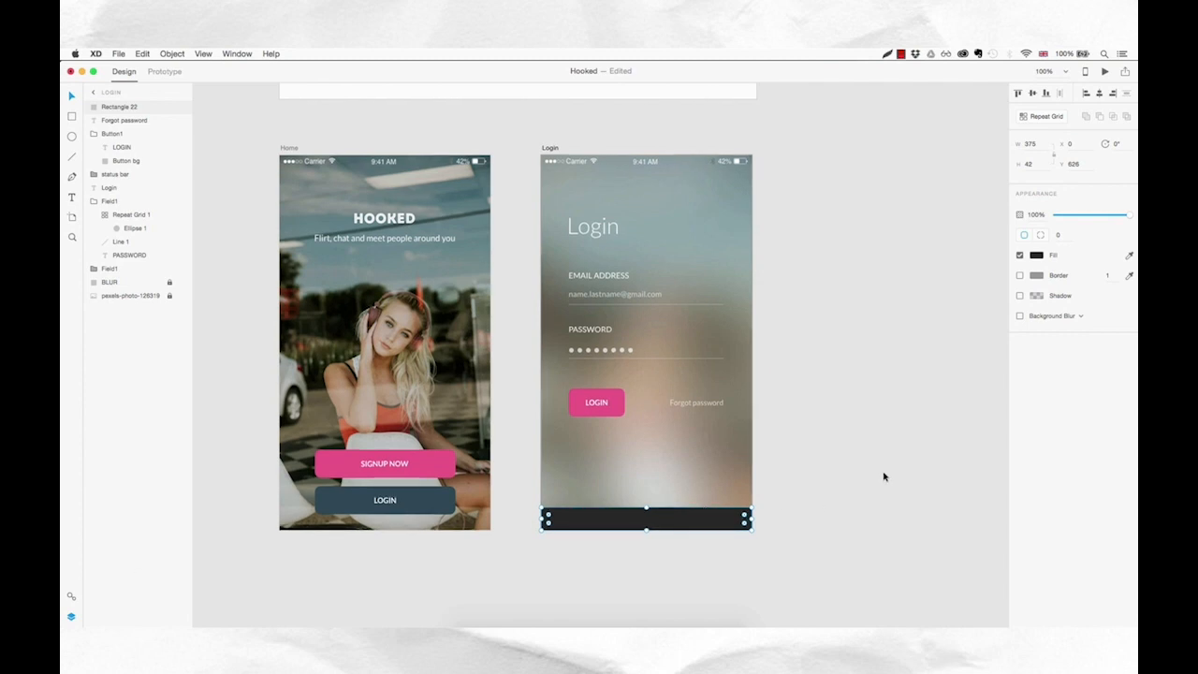
{"action": "left_click_drag", "start_coordinate": [1130, 217], "coordinate": [1078, 221]}
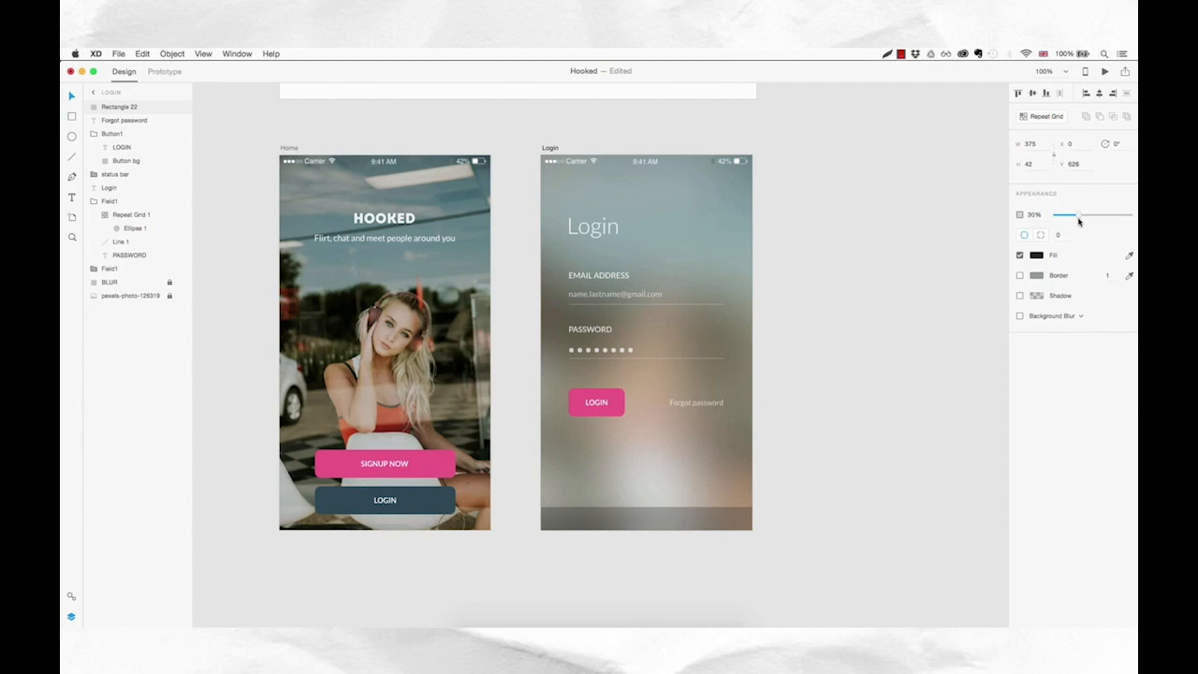
{"action": "left_click", "coordinate": [704, 455]}
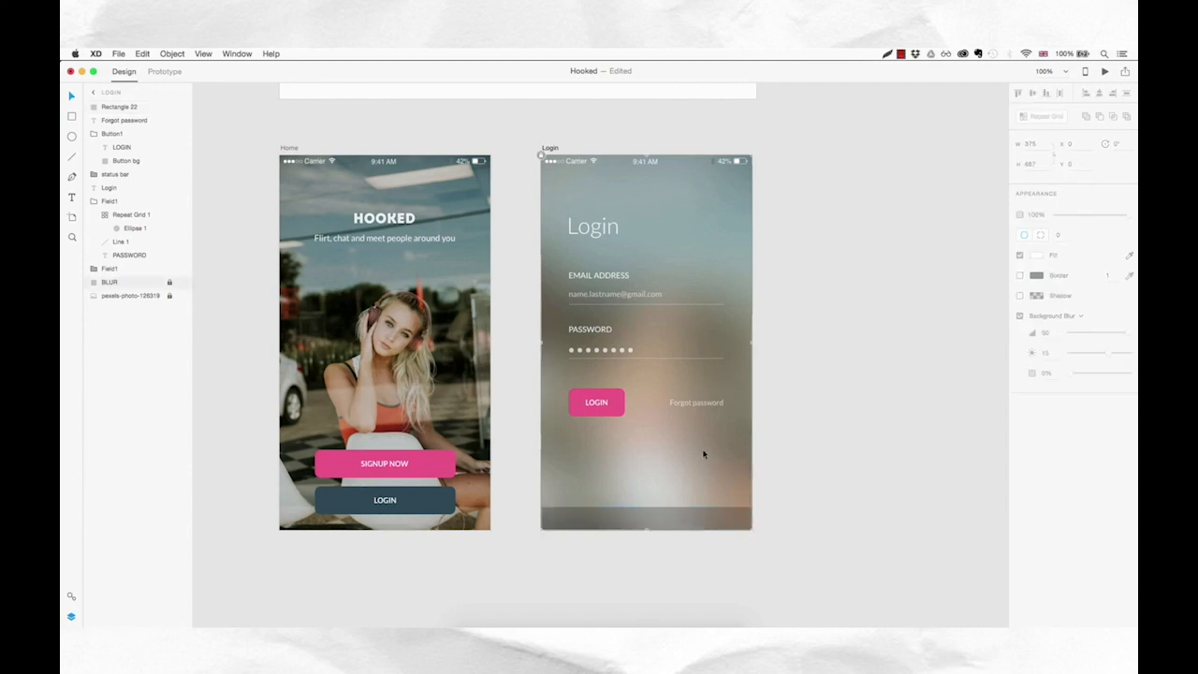
- Duplicate the "Forgot password" text into the bottom bar and raise the copy's opacity to 100%
{"action": "left_click", "coordinate": [698, 405]}
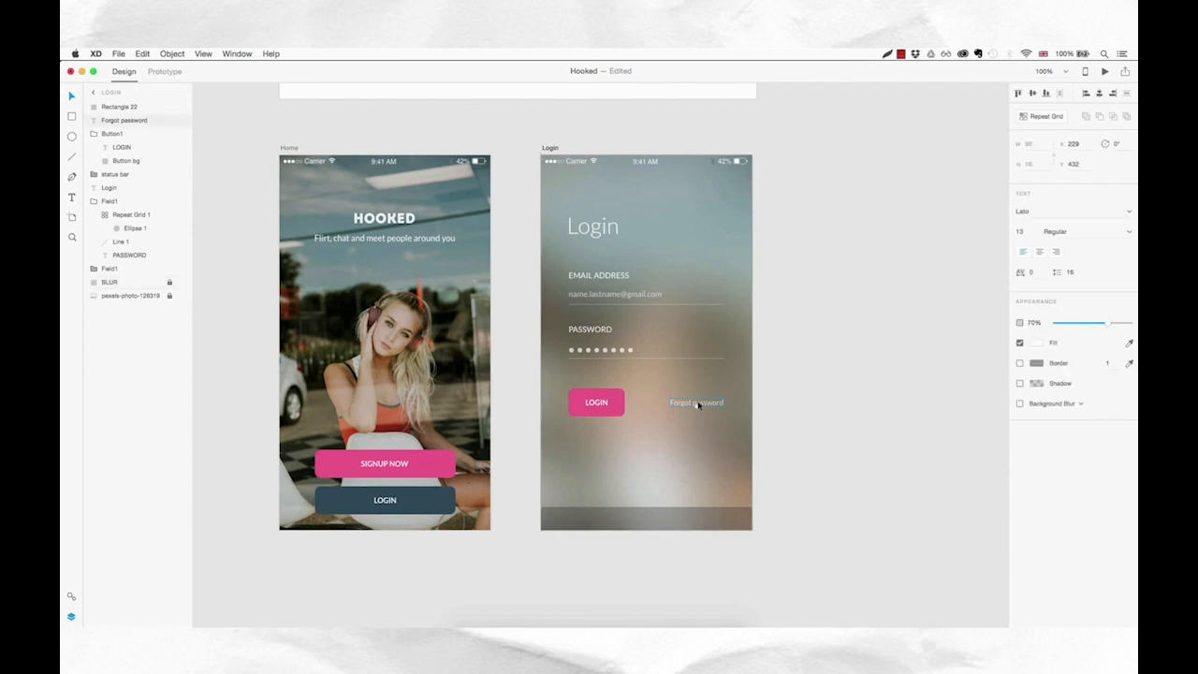
{"action": "key", "text": "super+d"}
{"action": "left_click_drag", "start_coordinate": [680, 406], "coordinate": [626, 522]}
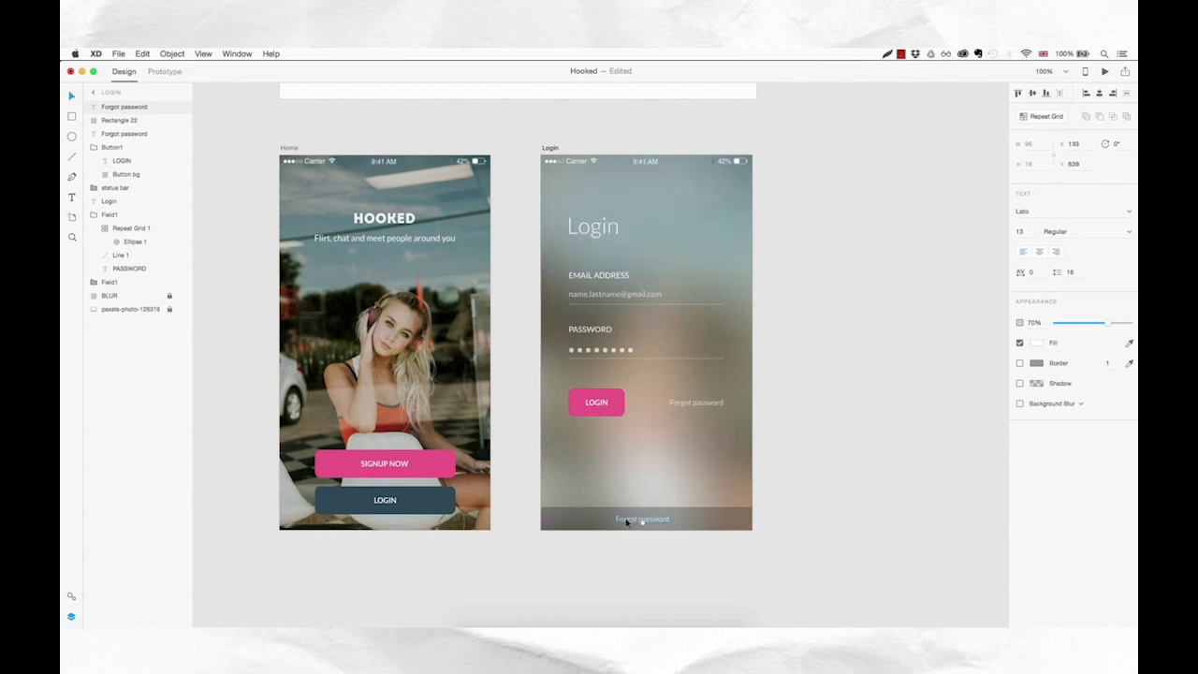
{"action": "left_click_drag", "start_coordinate": [1108, 325], "coordinate": [1135, 324]}
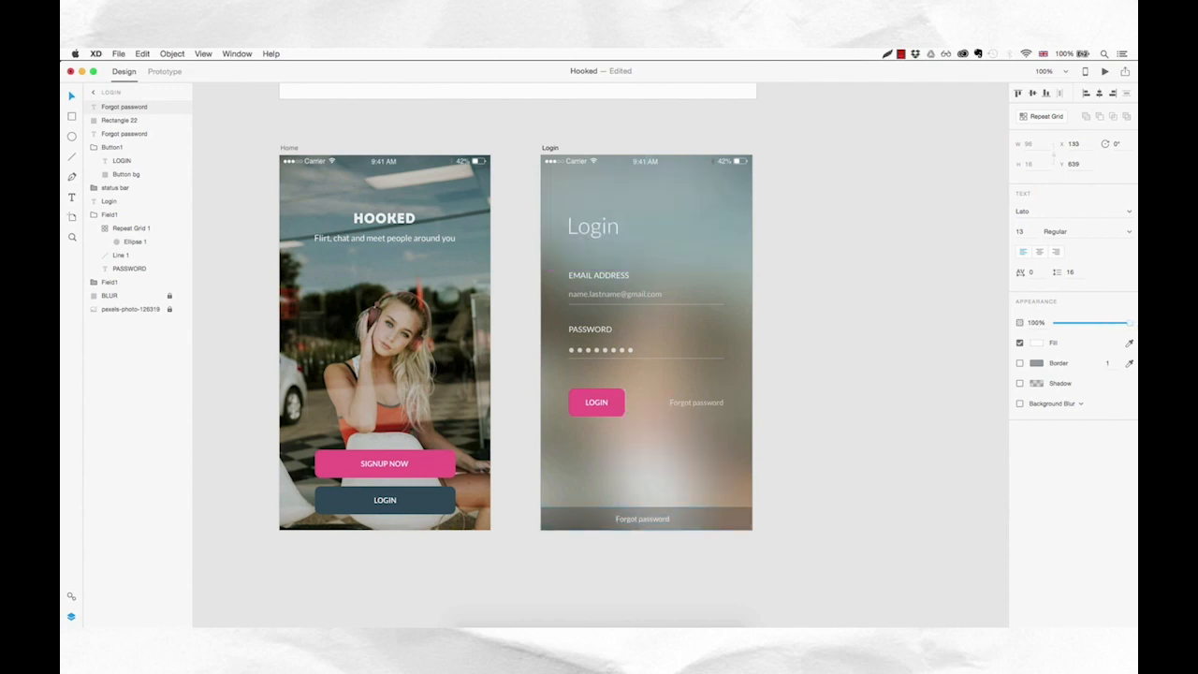
- Change the bottom bar's text to "Don't have an account? Sign up" and centre it horizontally on the Login screen
{"action": "double_click", "coordinate": [658, 521]}
{"action": "type", "text": "Don't have an account? Sign up"}
{"action": "key", "text": "Escape"}
{"action": "left_click", "coordinate": [1099, 94]}
{"action": "left_click", "coordinate": [658, 497]}
{"action": "left_click", "coordinate": [663, 491]}
{"action": "key", "text": "super+minus"}
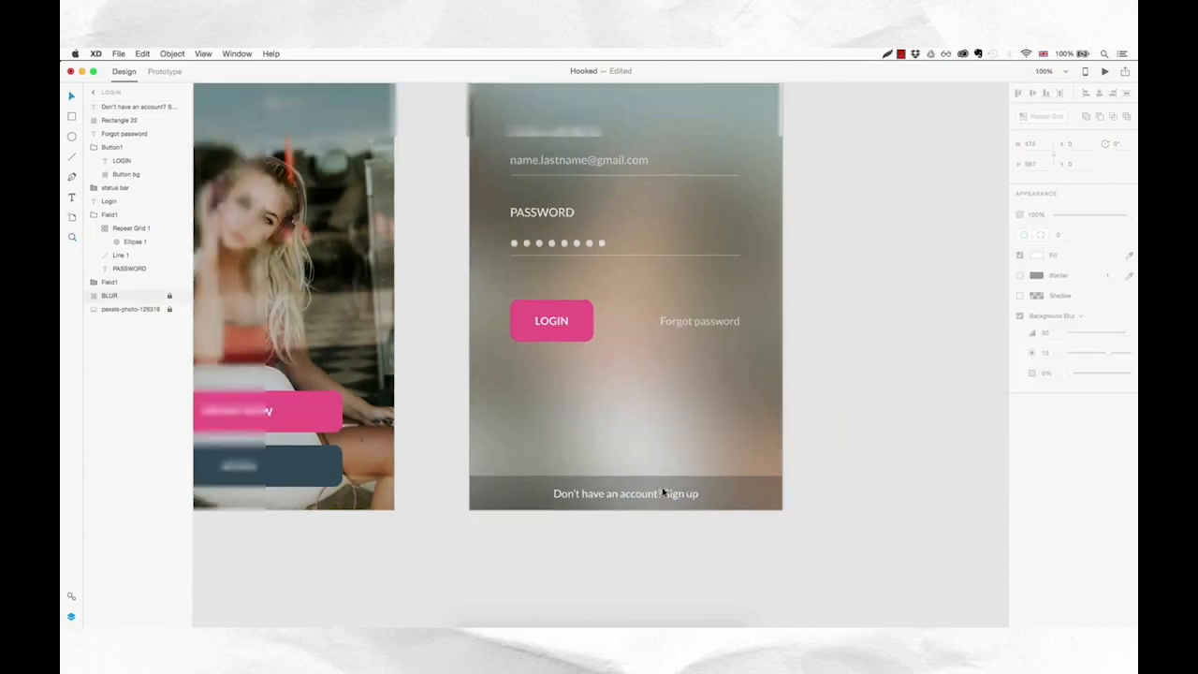
{"action": "left_click_drag", "start_coordinate": [700, 393], "coordinate": [688, 442]}
{"action": "left_click", "coordinate": [746, 434]}
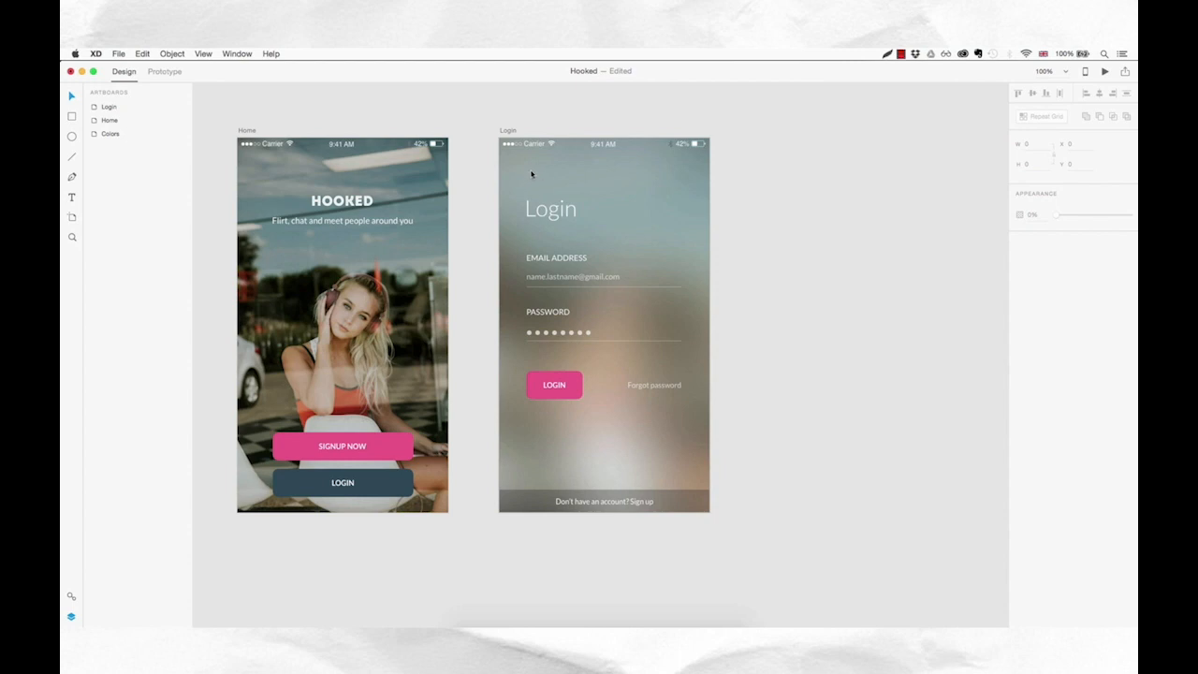
{"action": "key", "text": "r"}
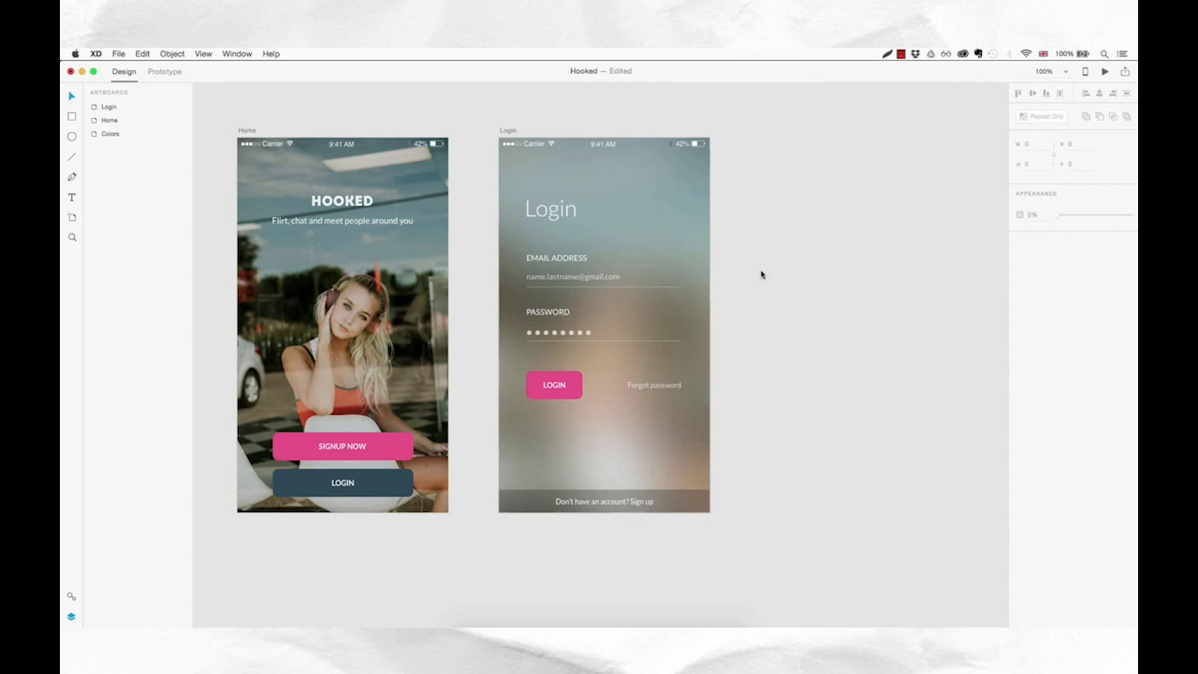
- Draw a thin vertical rectangle about 7 wide and 30 high on the empty canvas beside the Login screen
{"action": "left_click_drag", "start_coordinate": [775, 253], "coordinate": [779, 270]}
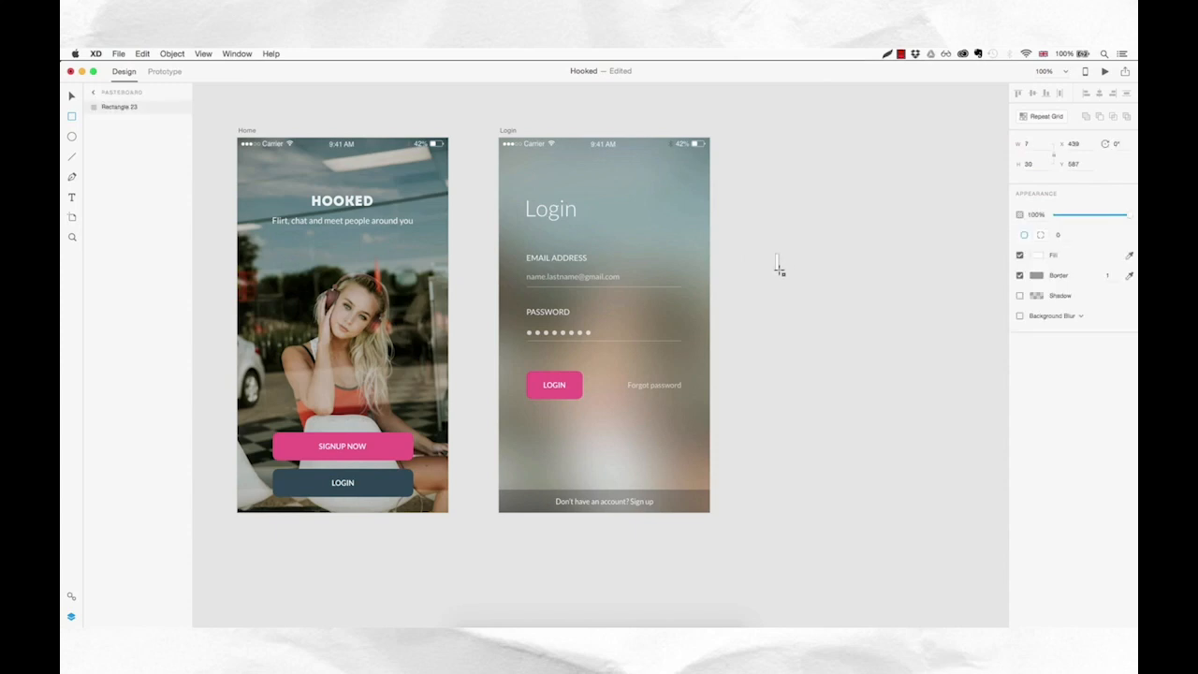
{"action": "key", "text": "z"}
{"action": "left_click", "coordinate": [782, 268]}
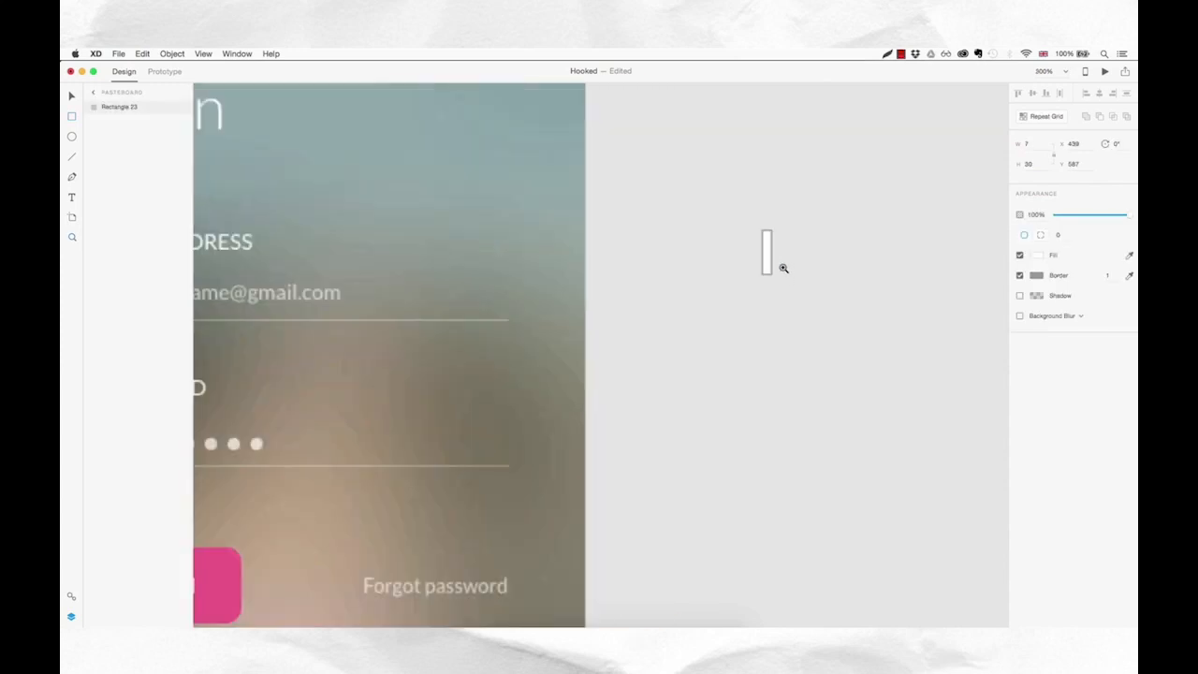
{"action": "left_click", "coordinate": [782, 268]}
{"action": "left_click", "coordinate": [771, 256]}
{"action": "left_click", "coordinate": [765, 242]}
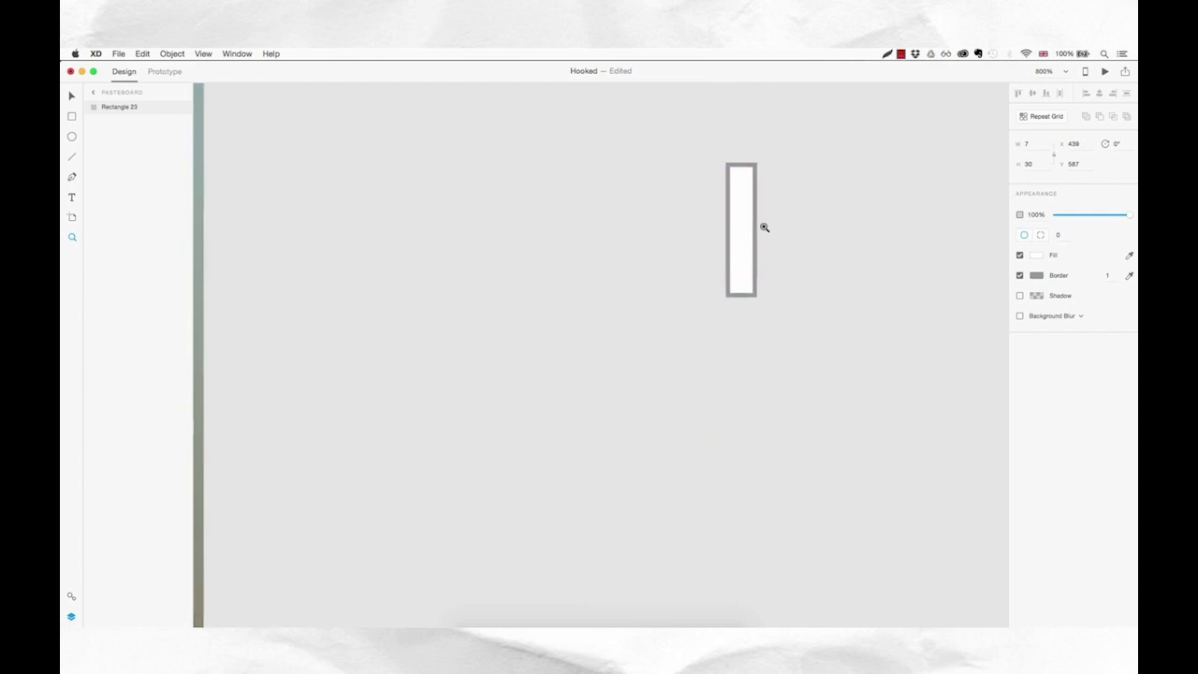
{"action": "left_click_drag", "start_coordinate": [763, 230], "coordinate": [759, 283]}
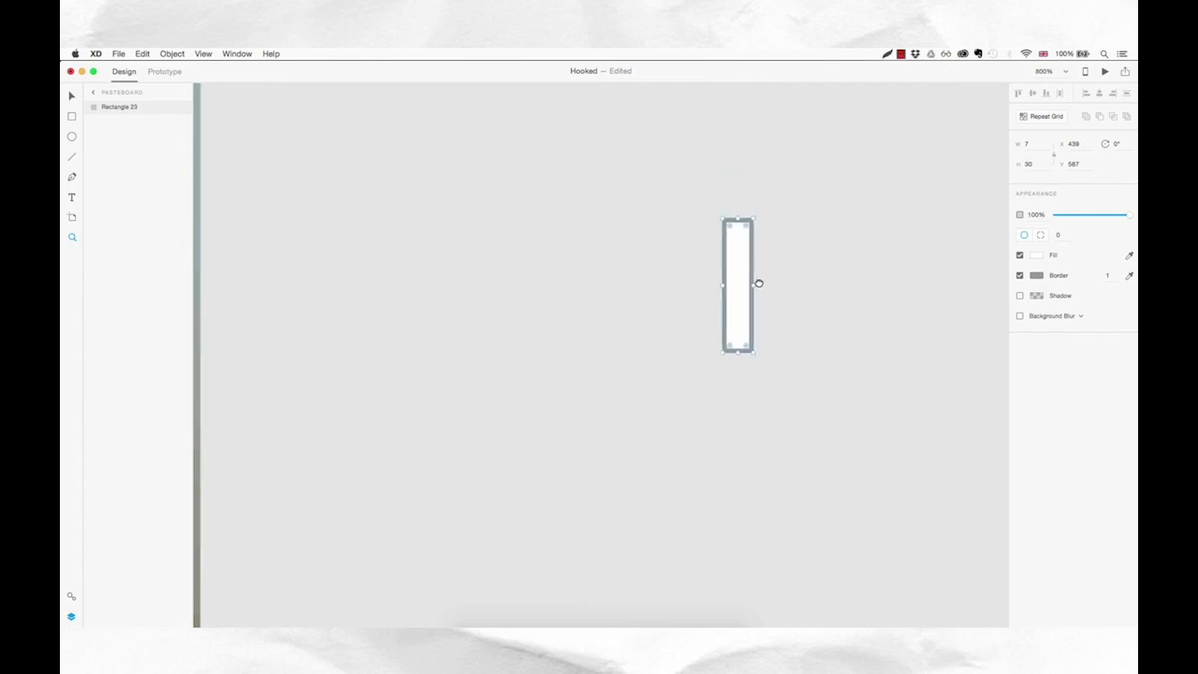
- Resize the rectangle to 3 wide and 14 high, and remove its border
{"action": "left_click", "coordinate": [1034, 146]}
{"action": "key", "text": "Down"}
{"action": "key", "text": "Down"}
{"action": "key", "text": "Down"}
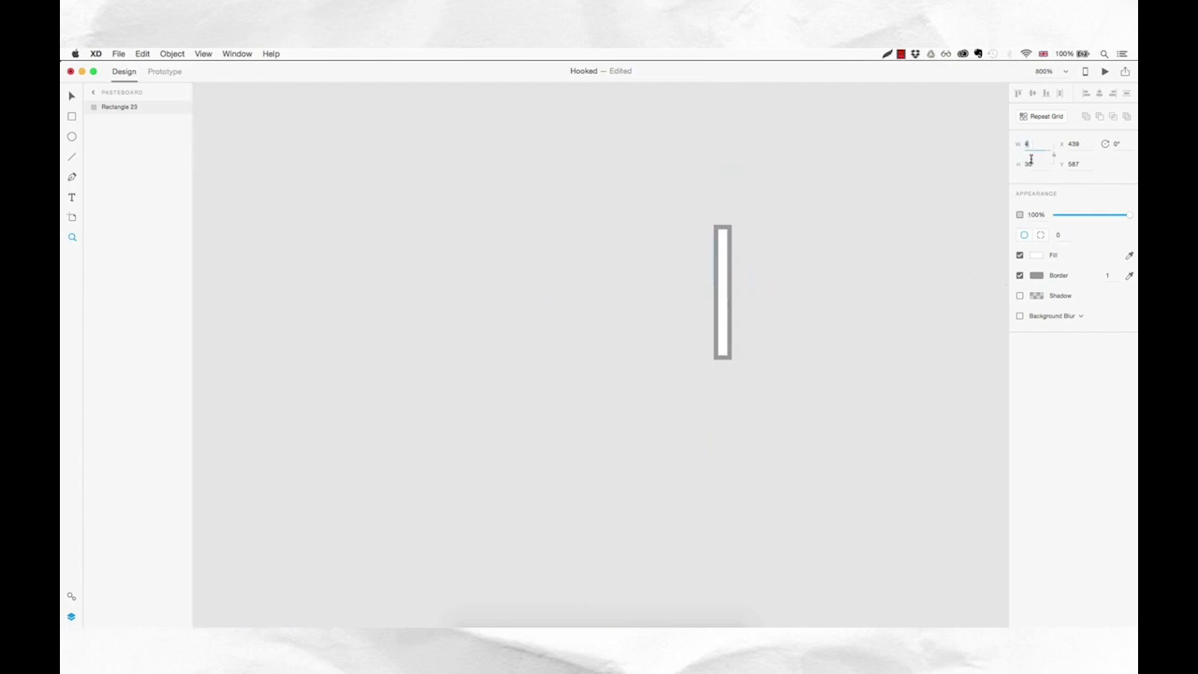
{"action": "key", "text": "Down"}
{"action": "key", "text": "Tab"}
{"action": "key", "text": "Down"}
{"action": "key", "text": "Down"}
{"action": "key", "text": "Down"}
{"action": "key", "text": "Down"}
{"action": "key", "text": "Down"}
{"action": "key", "text": "Down"}
{"action": "key", "text": "Down"}
{"action": "key", "text": "Down"}
{"action": "key", "text": "Down"}
{"action": "key", "text": "Down"}
{"action": "key", "text": "Down"}
{"action": "key", "text": "Down"}
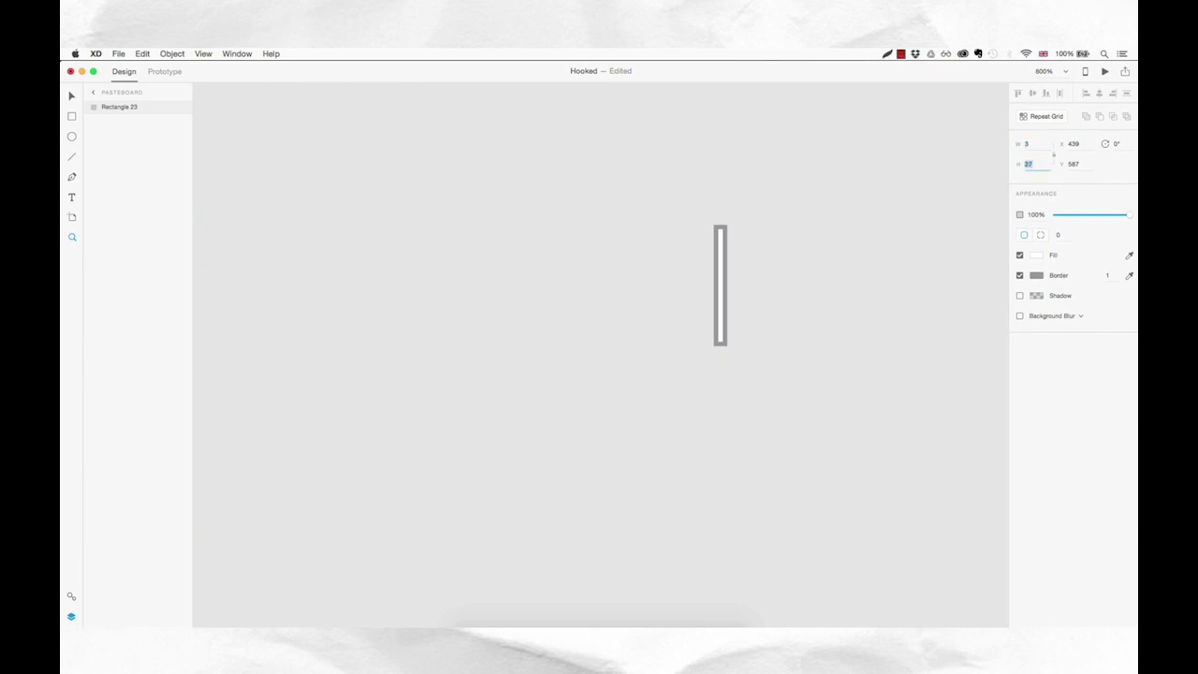
{"action": "key", "text": "Down"}
{"action": "key", "text": "Down"}
{"action": "key", "text": "Down"}
{"action": "key", "text": "Down"}
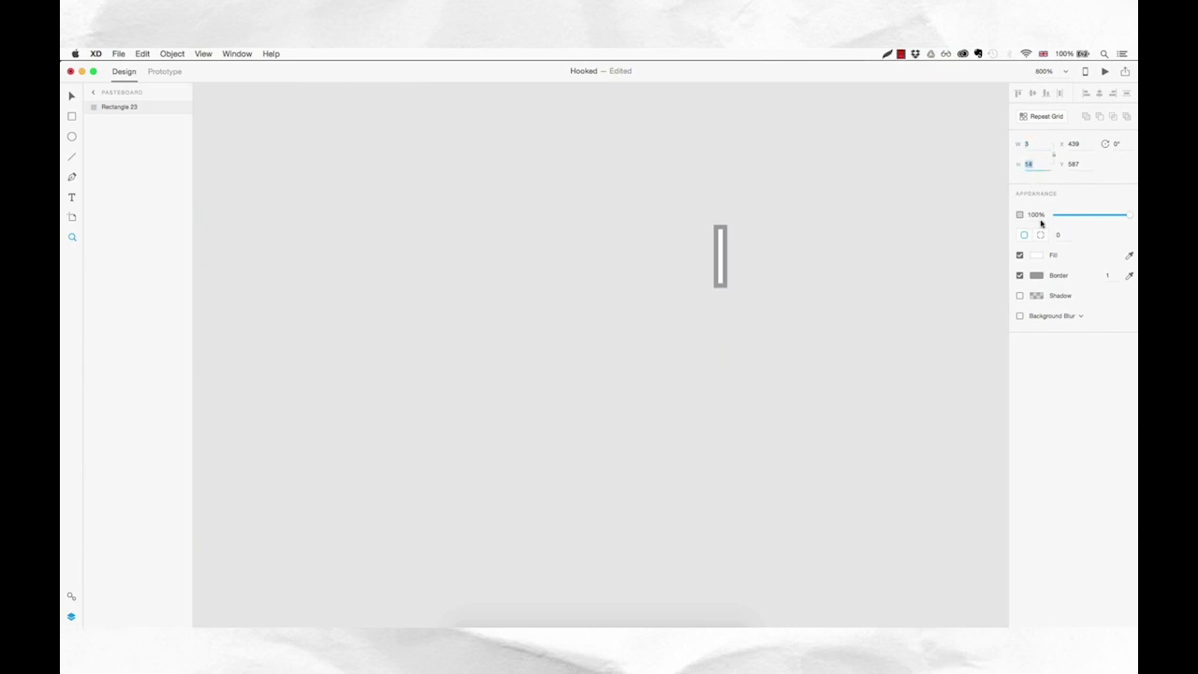
{"action": "left_click", "coordinate": [1020, 276]}
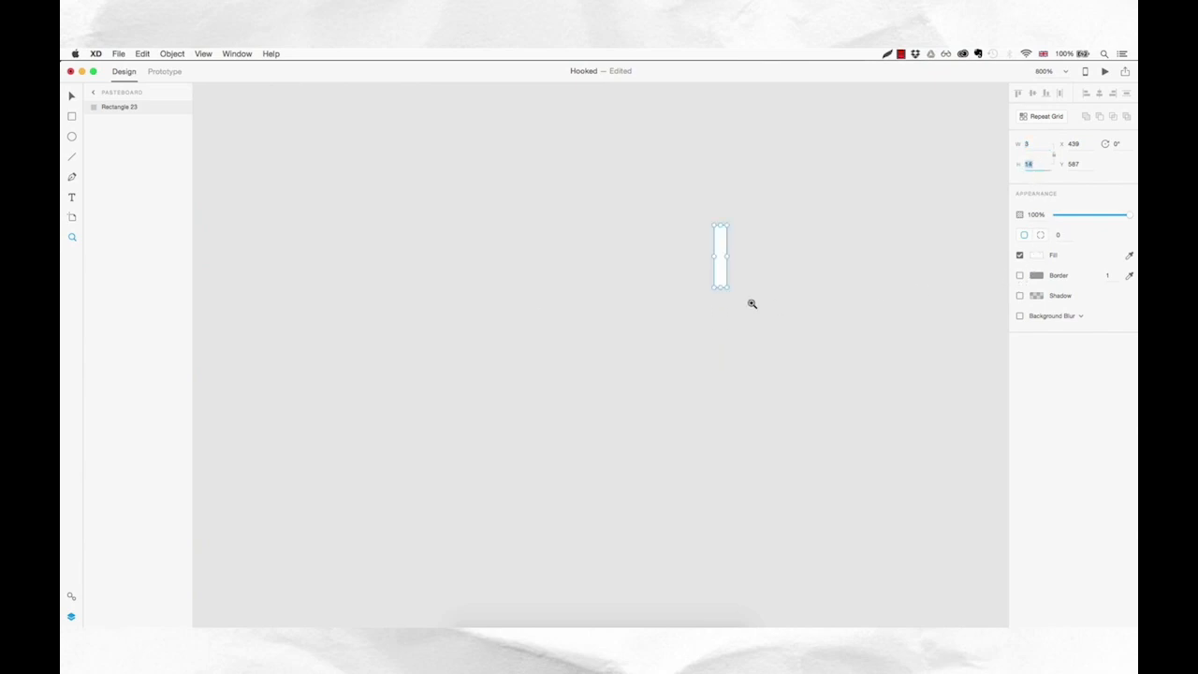
- Round the white bar's ends with a corner radius of 9
{"action": "left_click", "coordinate": [750, 272]}
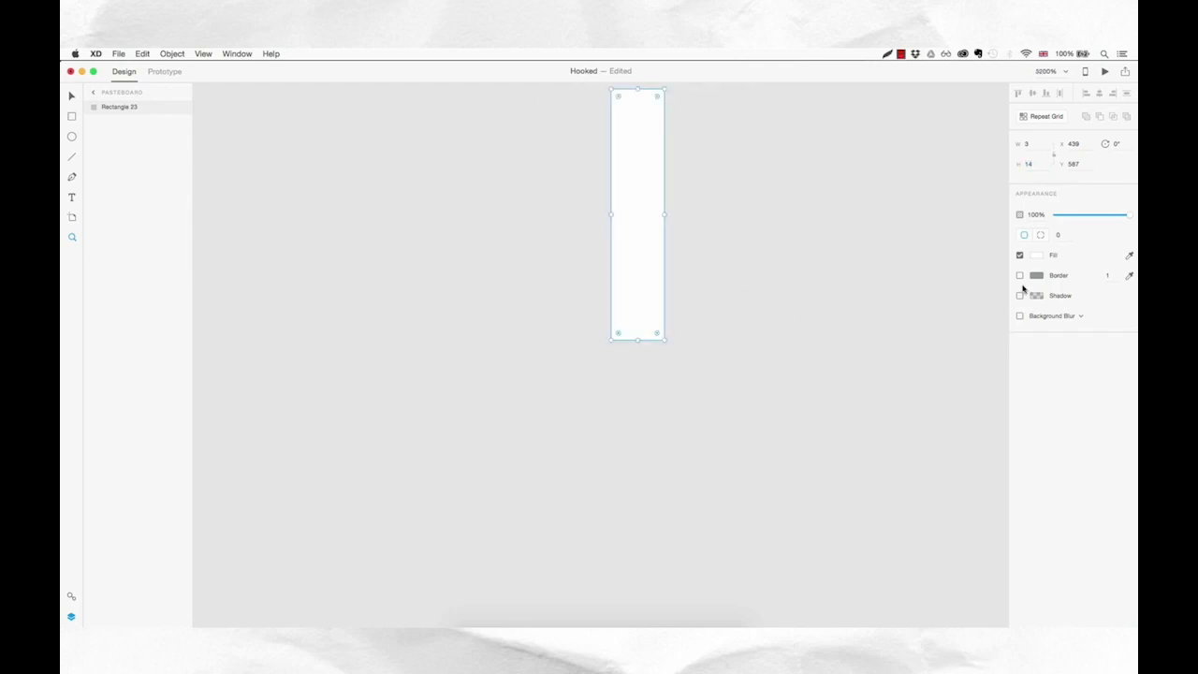
{"action": "left_click_drag", "start_coordinate": [776, 246], "coordinate": [794, 350]}
{"action": "left_click", "coordinate": [1059, 236]}
{"action": "key", "text": "Up"}
{"action": "key", "text": "Up"}
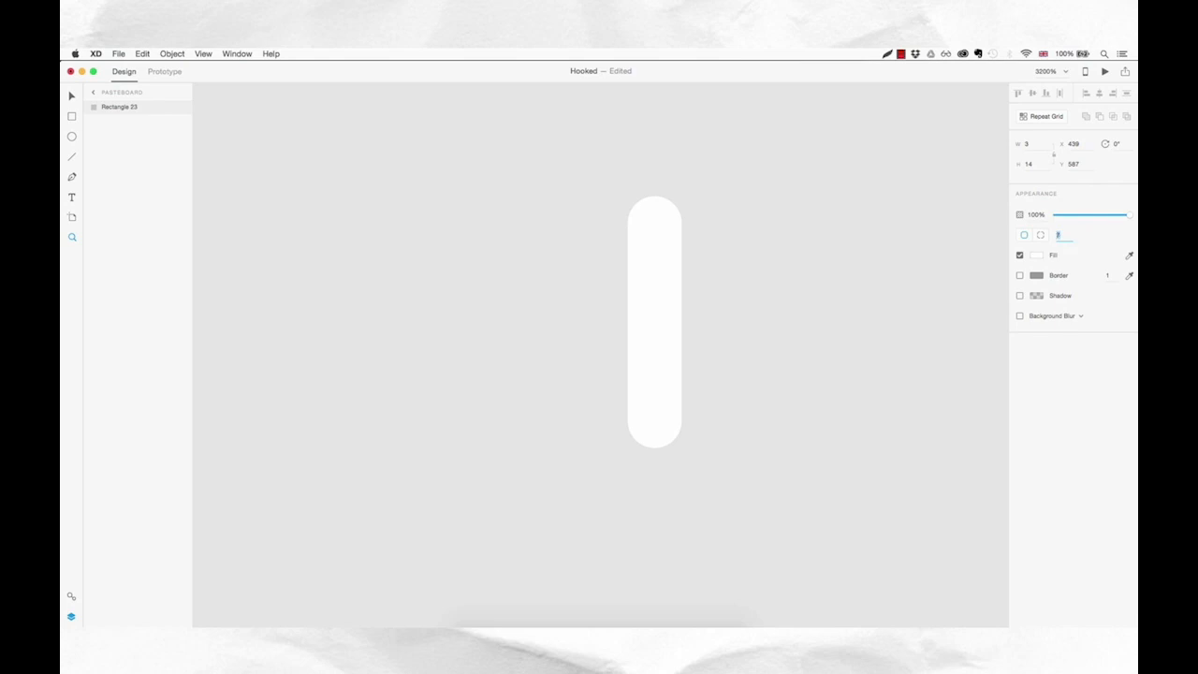
{"action": "key", "text": "Return"}
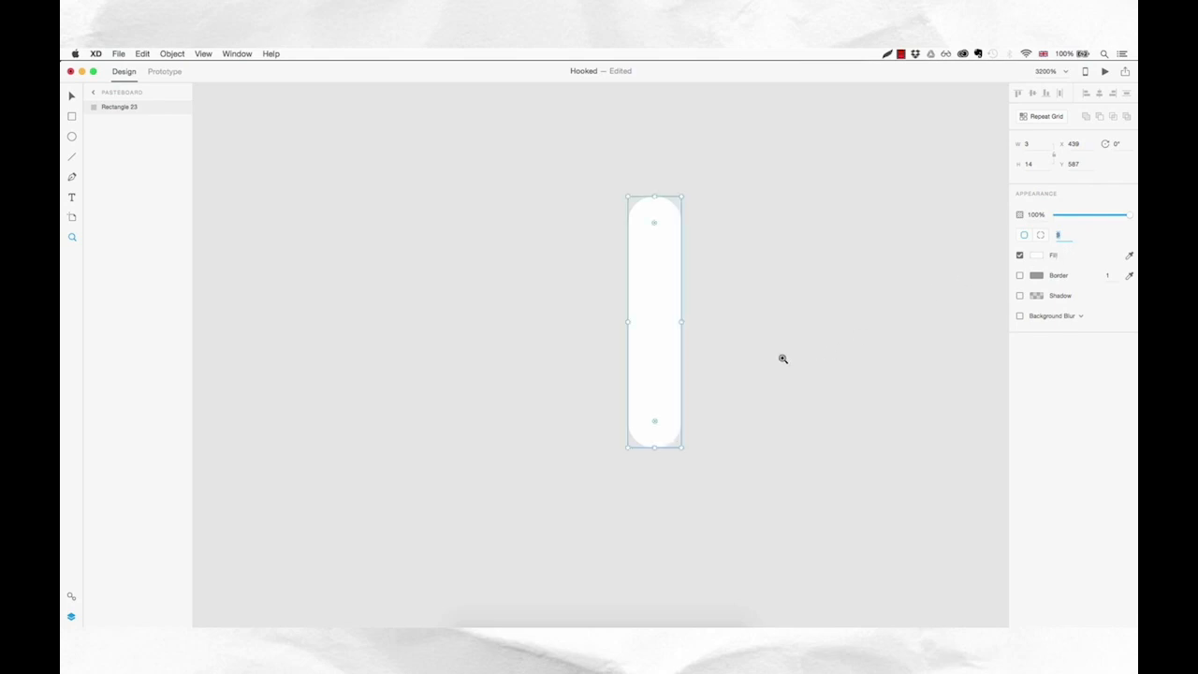
- Shift the rounded bar slightly sideways and rotate it to 45°
{"action": "left_click_drag", "start_coordinate": [661, 321], "coordinate": [629, 319]}
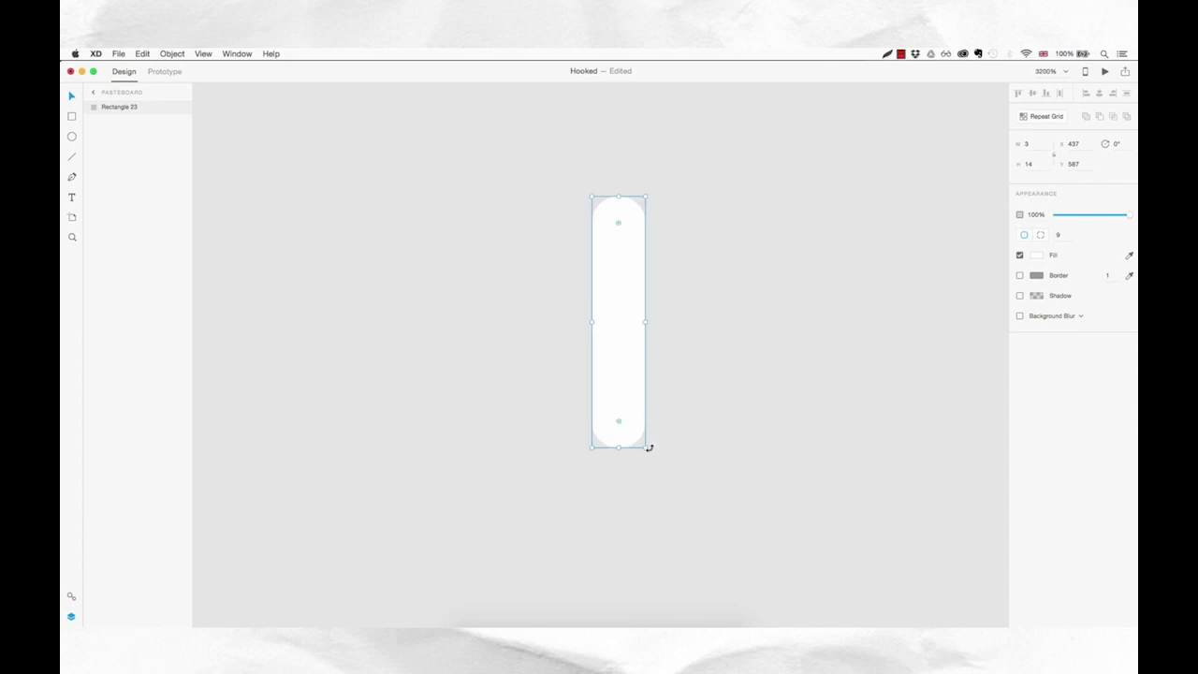
{"action": "left_click_drag", "start_coordinate": [650, 450], "coordinate": [645, 452]}
{"action": "left_click_drag", "start_coordinate": [620, 451], "coordinate": [567, 422]}
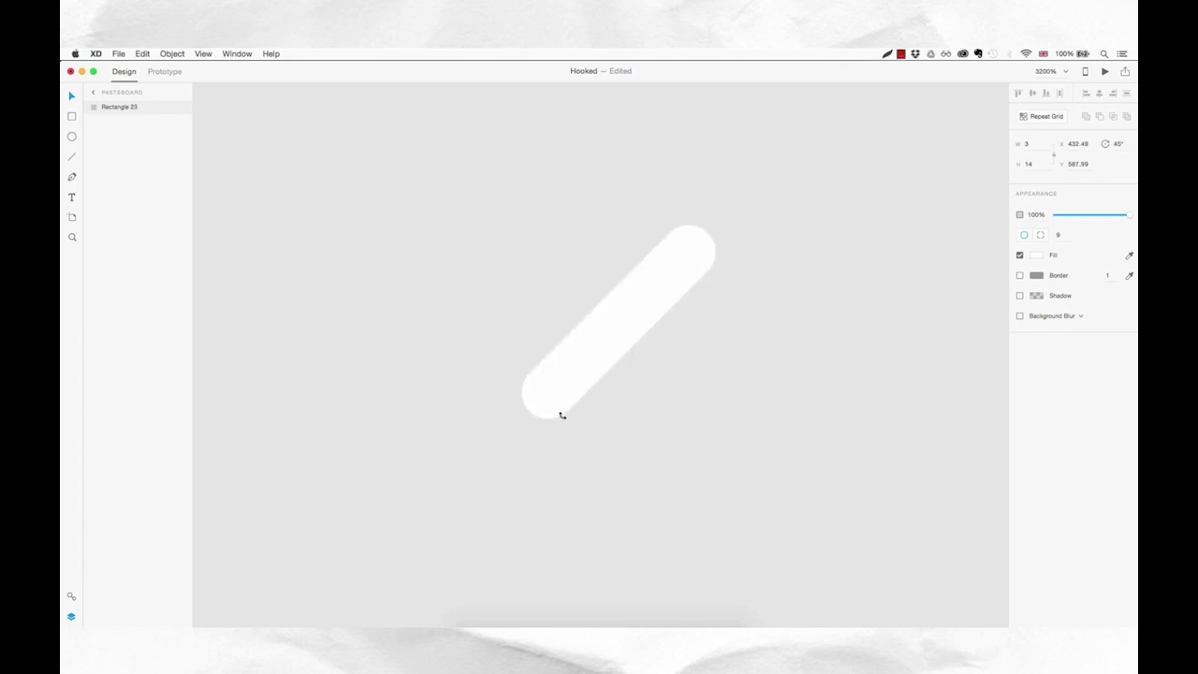
{"action": "left_click_drag", "start_coordinate": [561, 415], "coordinate": [561, 415]}
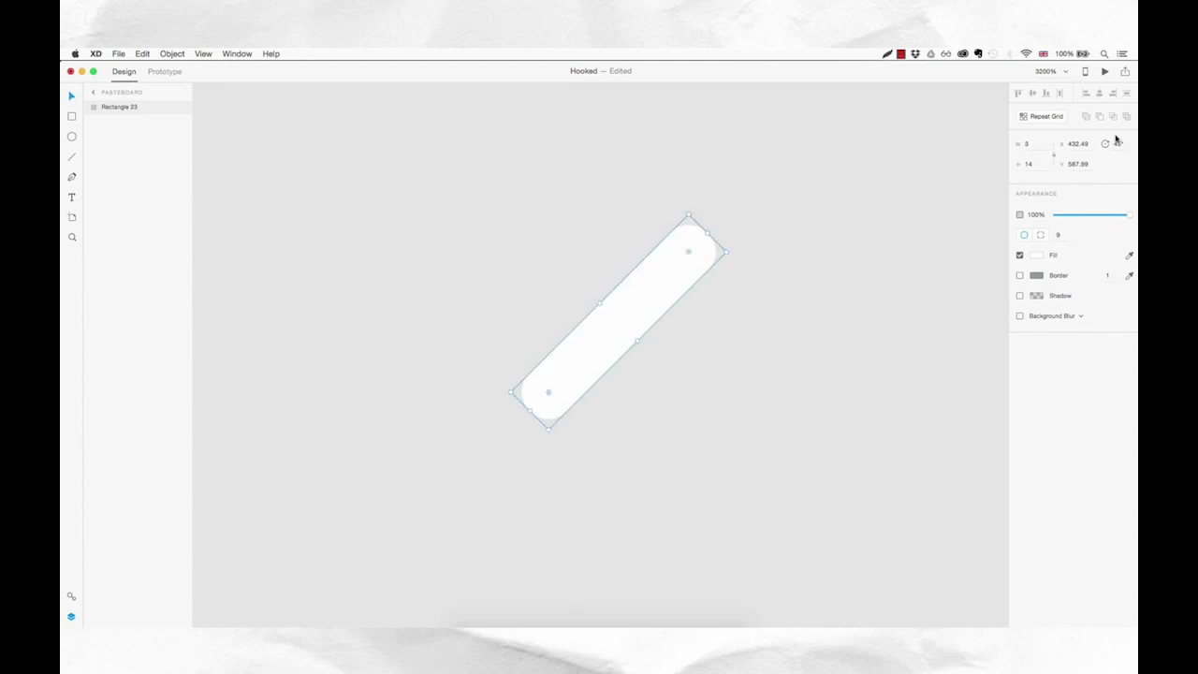
{"action": "left_click_drag", "start_coordinate": [744, 400], "coordinate": [731, 337]}
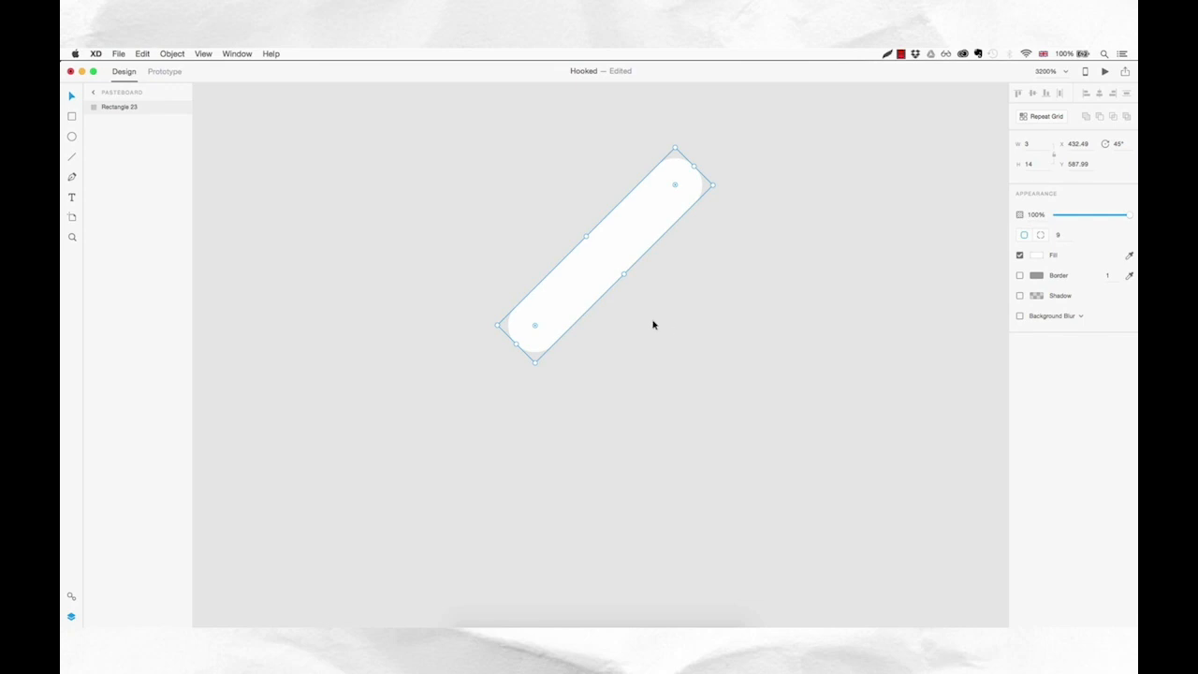
- Duplicate the diagonal bar, rotate the copy to 135° and move it straight down to form a left-pointing chevron
{"action": "key", "text": "super+d"}
{"action": "left_click_drag", "start_coordinate": [717, 186], "coordinate": [698, 391]}
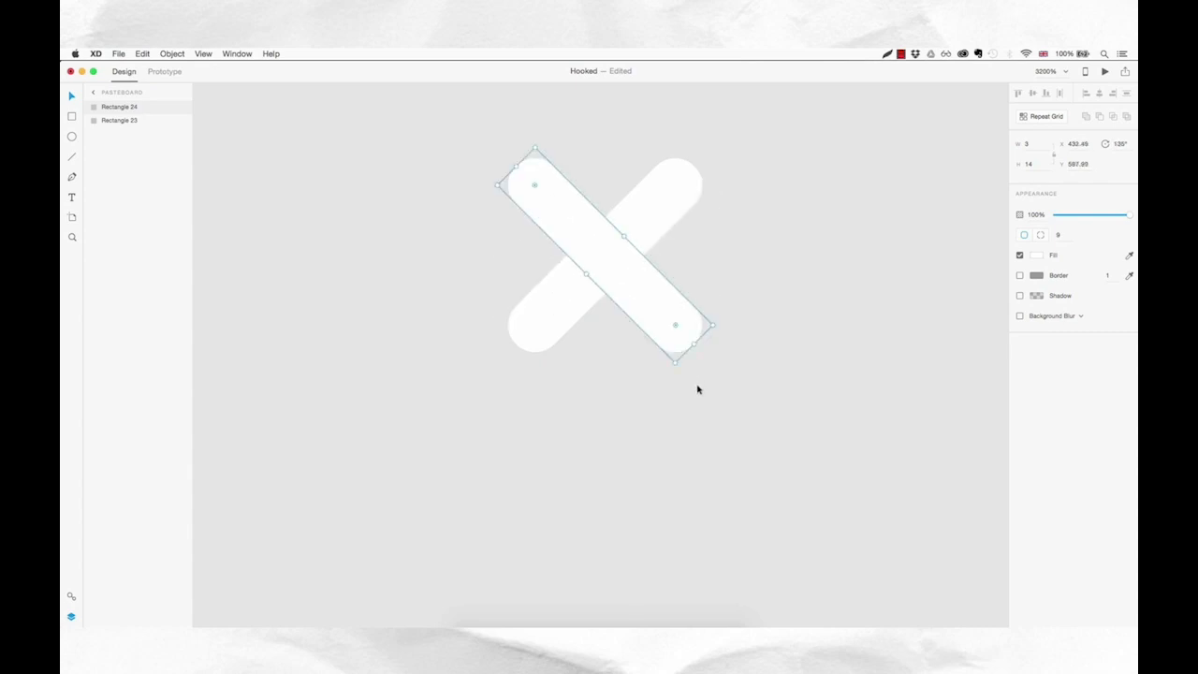
{"action": "left_click_drag", "start_coordinate": [629, 271], "coordinate": [631, 413]}
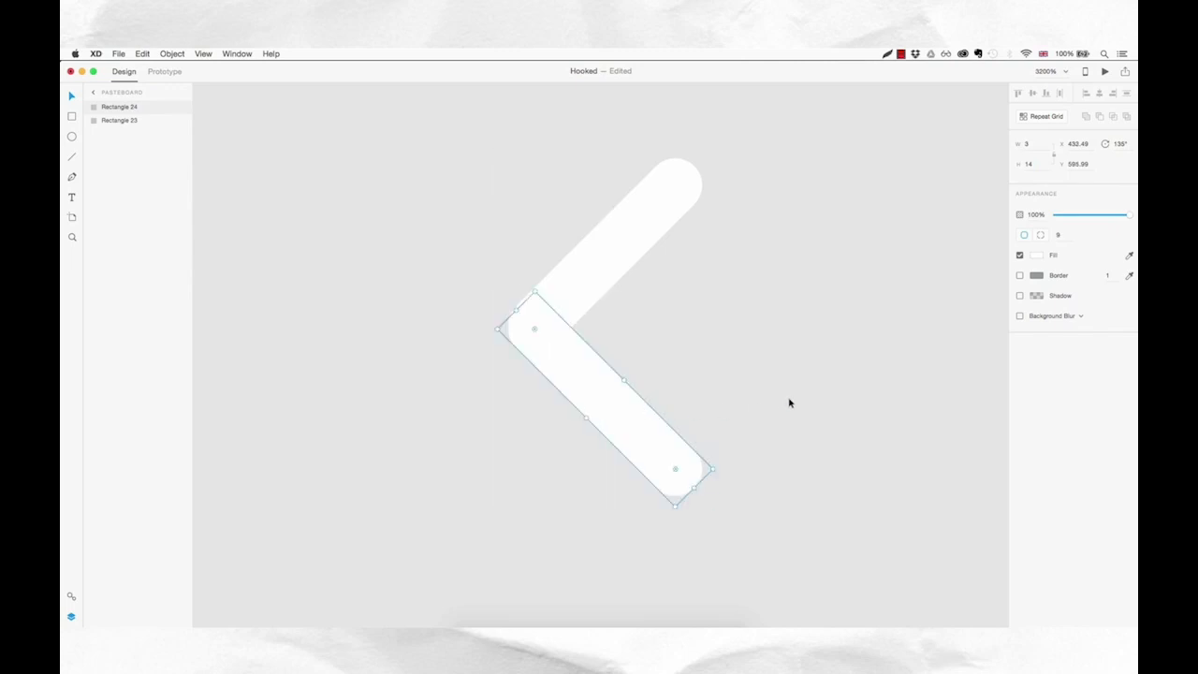
{"action": "left_click_drag", "start_coordinate": [784, 396], "coordinate": [540, 350]}
{"action": "left_click", "coordinate": [517, 339]}
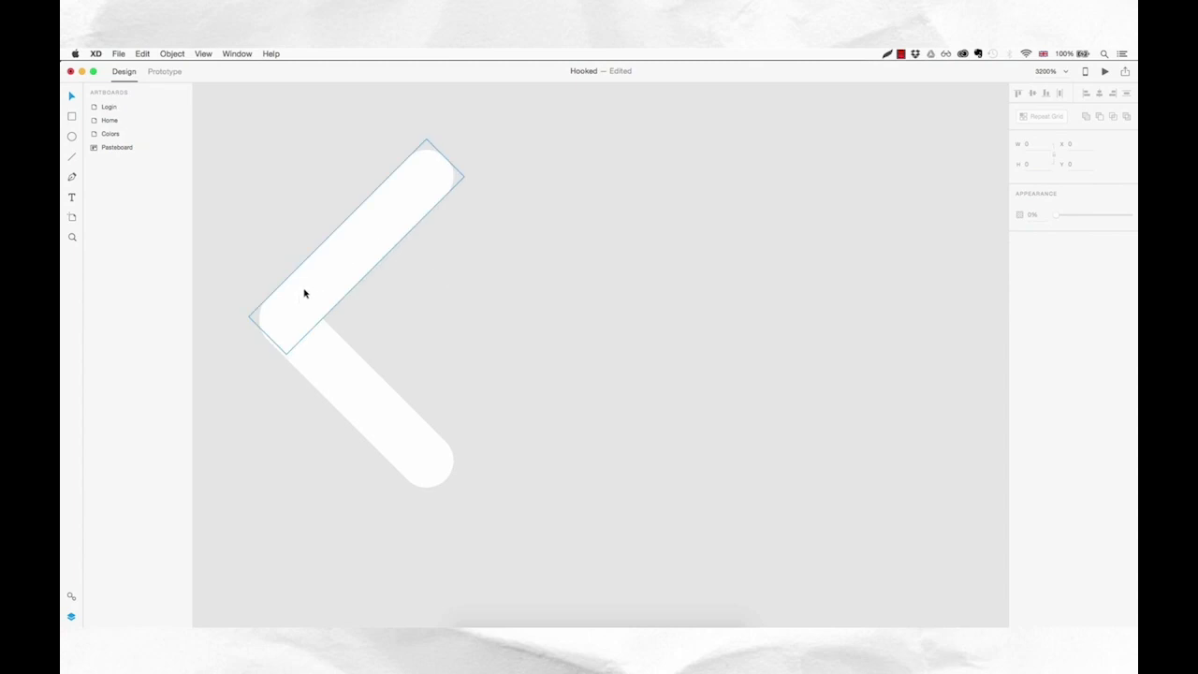
- Duplicate the chevron's lower bar, rotate the copy to 90° and centre it vertically on the chevron's tip as the arrow's shaft
{"action": "left_click", "coordinate": [389, 413]}
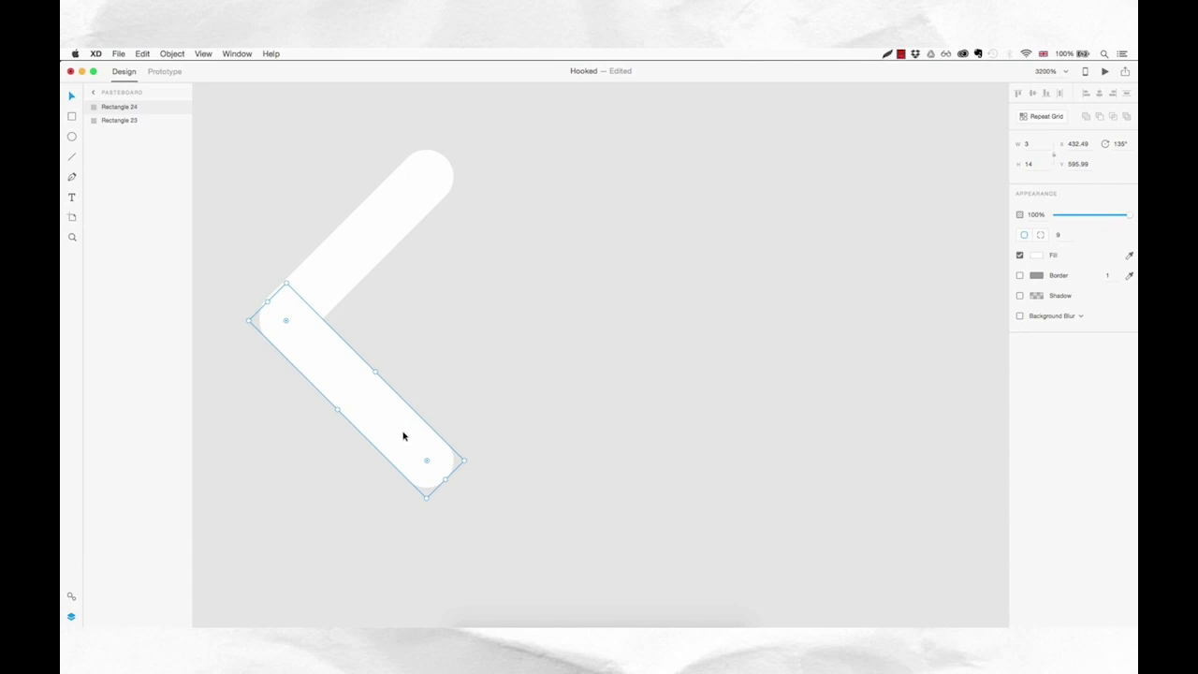
{"action": "key", "text": "super+d"}
{"action": "left_click_drag", "start_coordinate": [396, 446], "coordinate": [513, 416]}
{"action": "left_click_drag", "start_coordinate": [553, 465], "coordinate": [635, 392]}
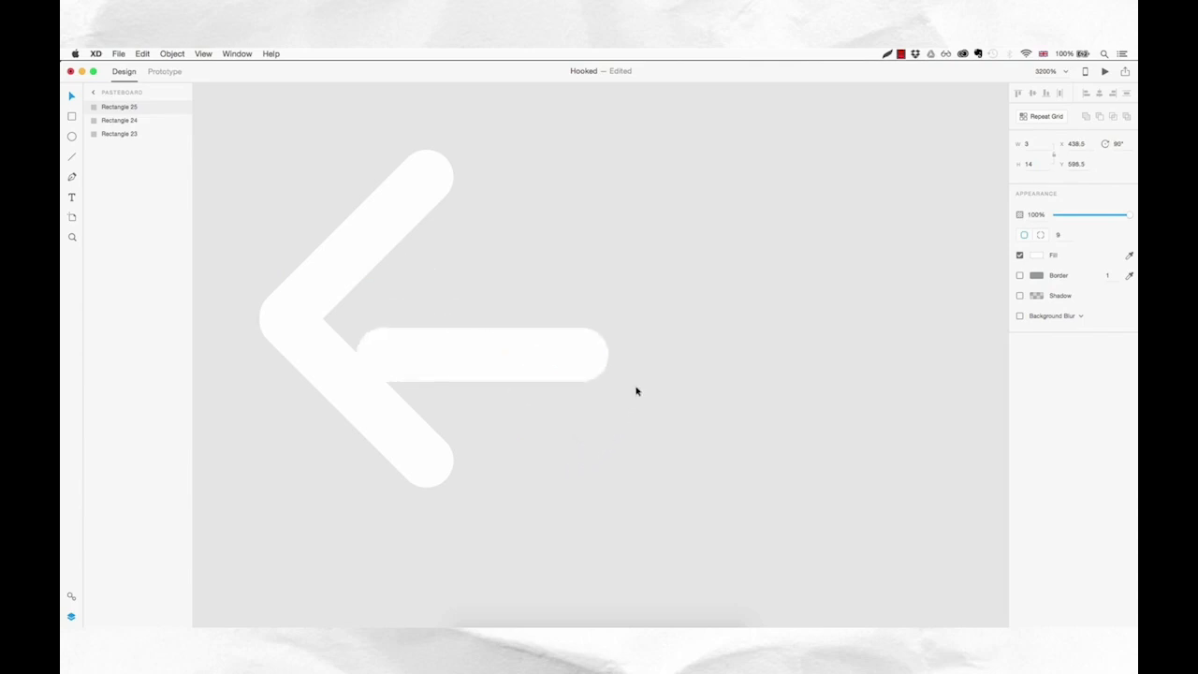
{"action": "left_click_drag", "start_coordinate": [530, 369], "coordinate": [436, 322]}
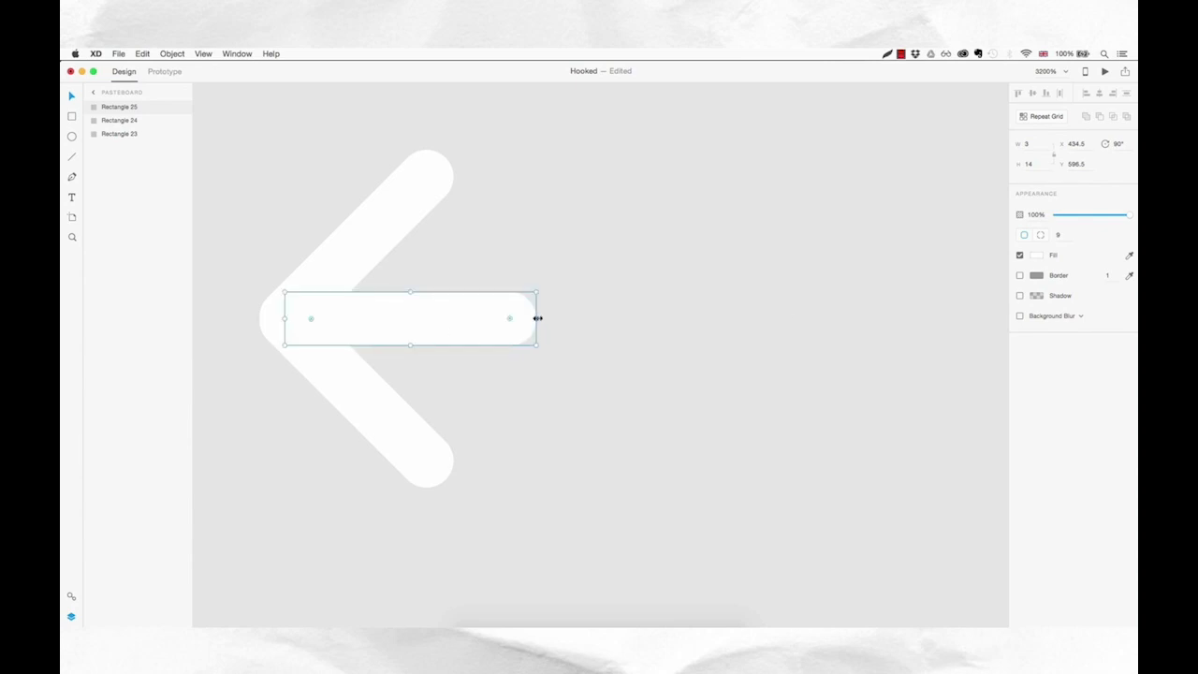
- Lengthen the arrow's shaft to 21 and unite the three bars into a single shape
{"action": "left_click_drag", "start_coordinate": [537, 318], "coordinate": [657, 318]}
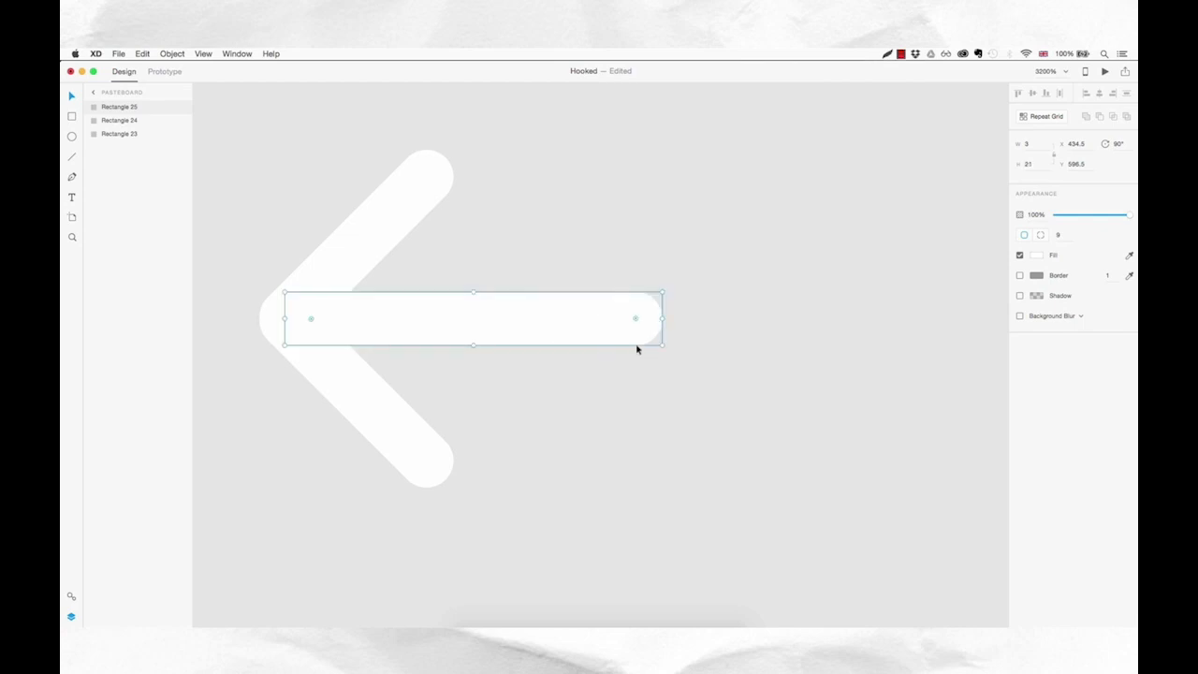
{"action": "left_click", "coordinate": [570, 392]}
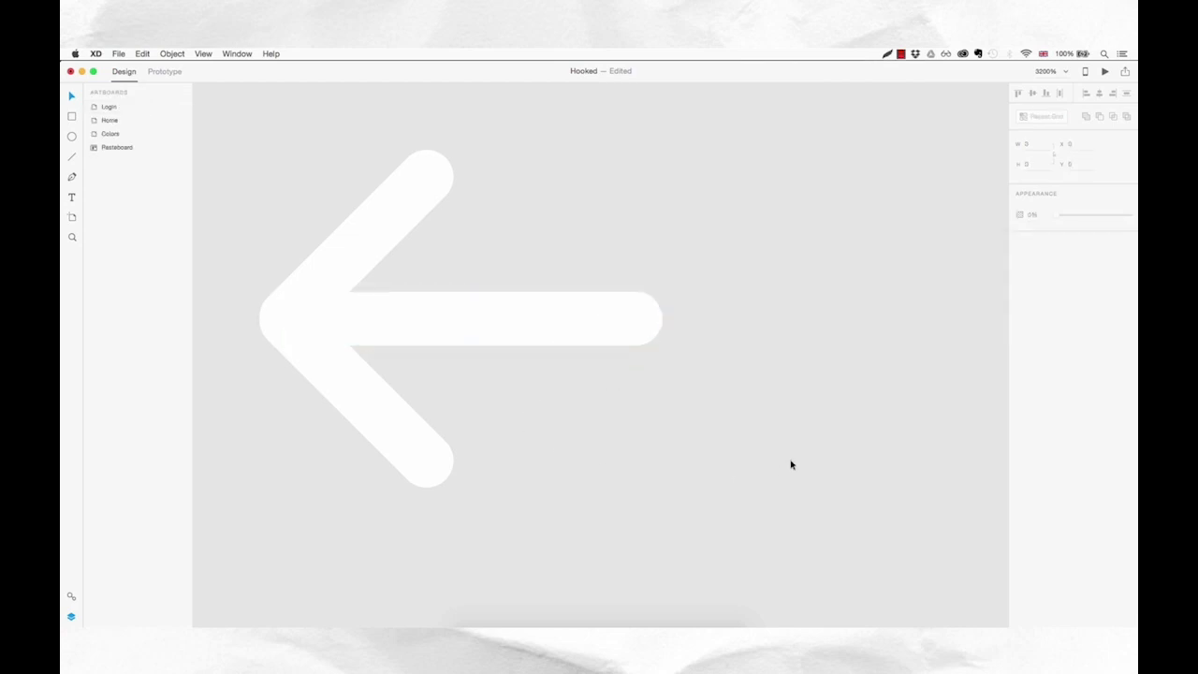
{"action": "left_click_drag", "start_coordinate": [718, 182], "coordinate": [329, 462]}
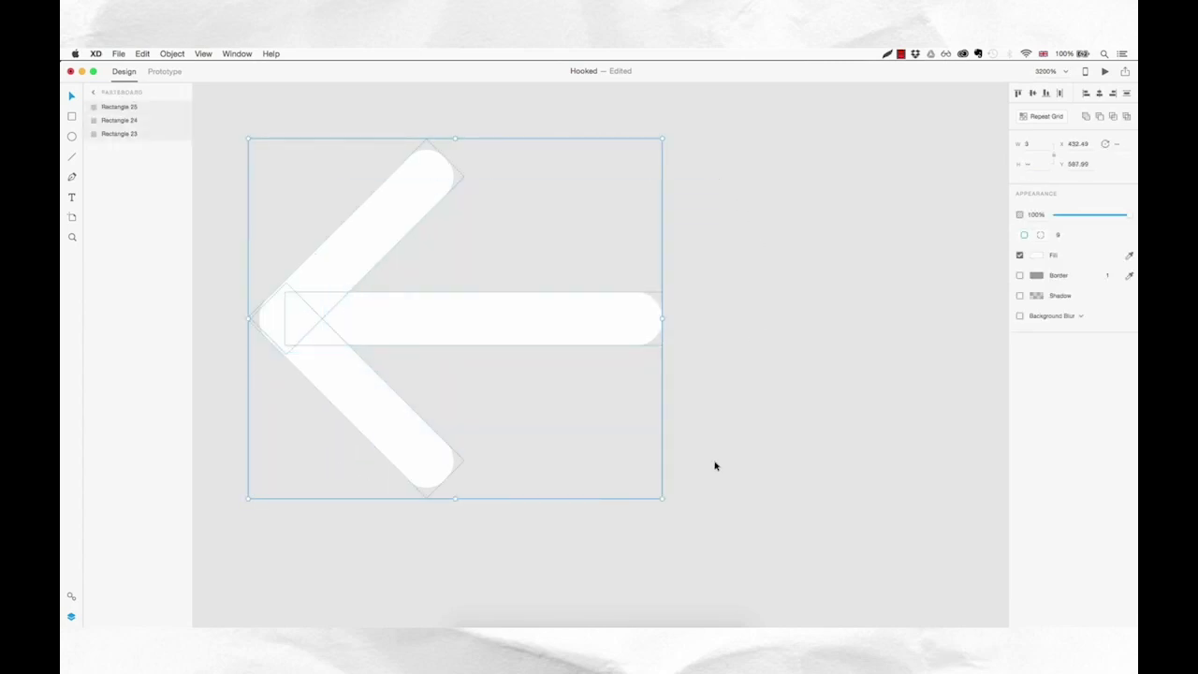
{"action": "left_click", "coordinate": [1086, 118]}
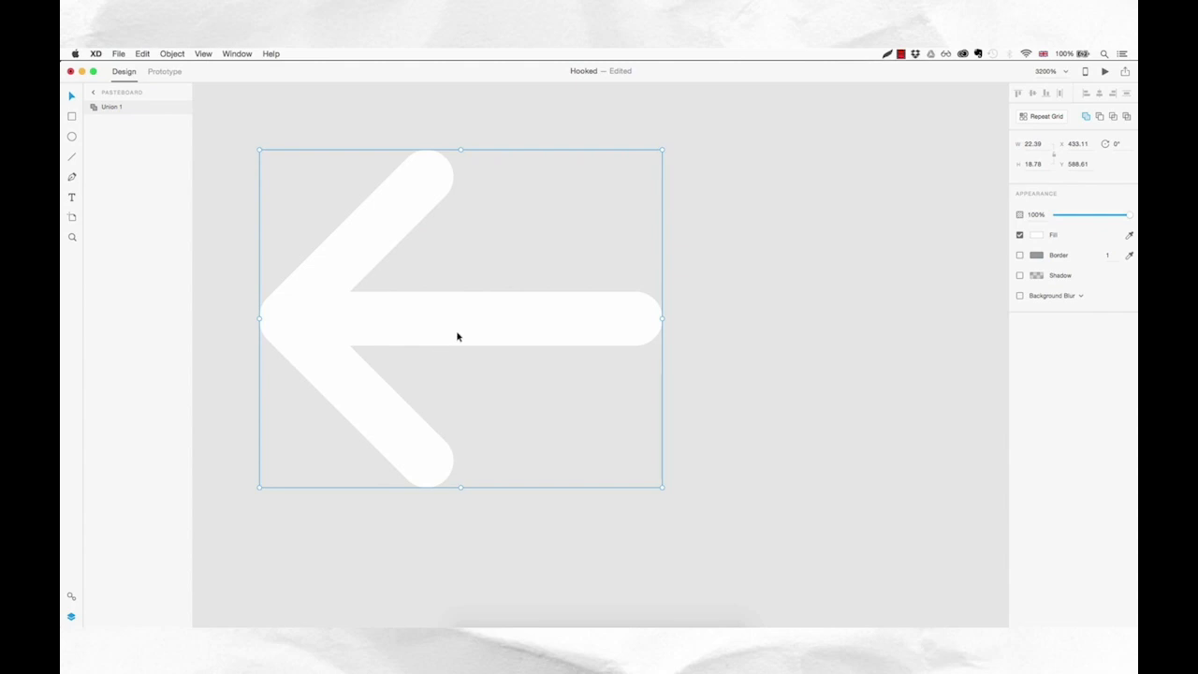
- Place the arrow on the Login screen below the status bar, about 20 px in from the artboard's left edge
{"action": "left_click_drag", "start_coordinate": [439, 324], "coordinate": [550, 342]}
{"action": "key", "text": "super+1"}
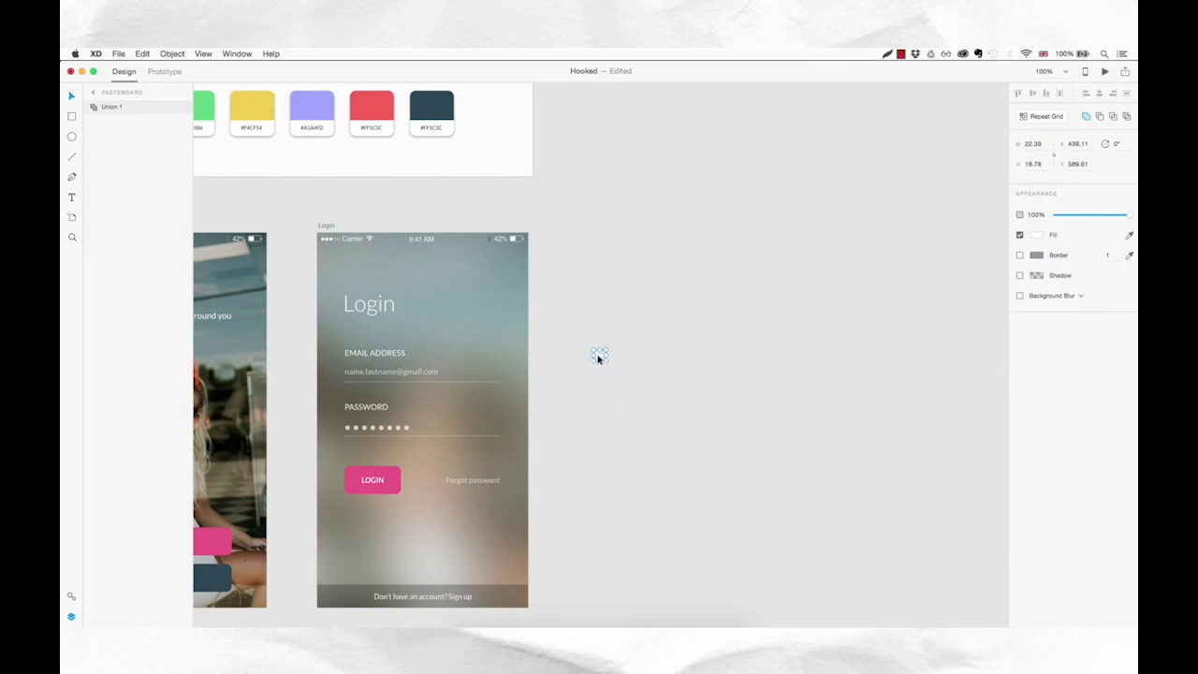
{"action": "left_click_drag", "start_coordinate": [592, 356], "coordinate": [322, 269]}
{"action": "scroll", "coordinate": [322, 269], "scroll_direction": "up", "scroll_amount": 5}
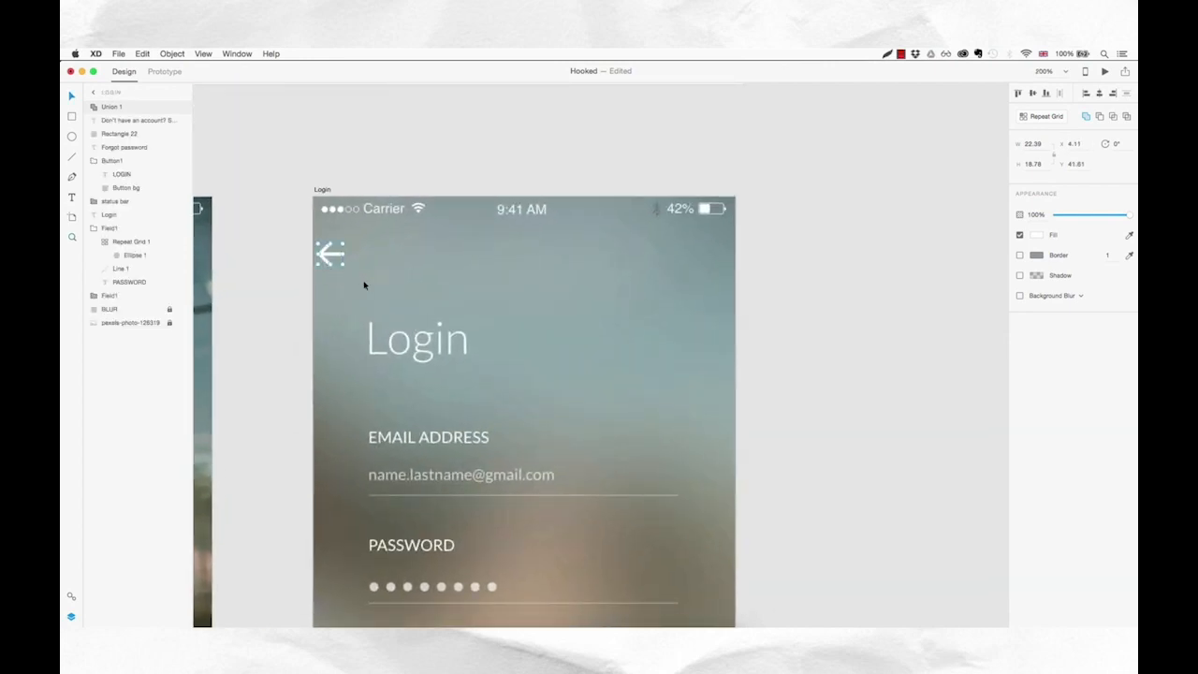
{"action": "key", "text": "shift+Right"}
{"action": "key", "text": "shift+Right"}
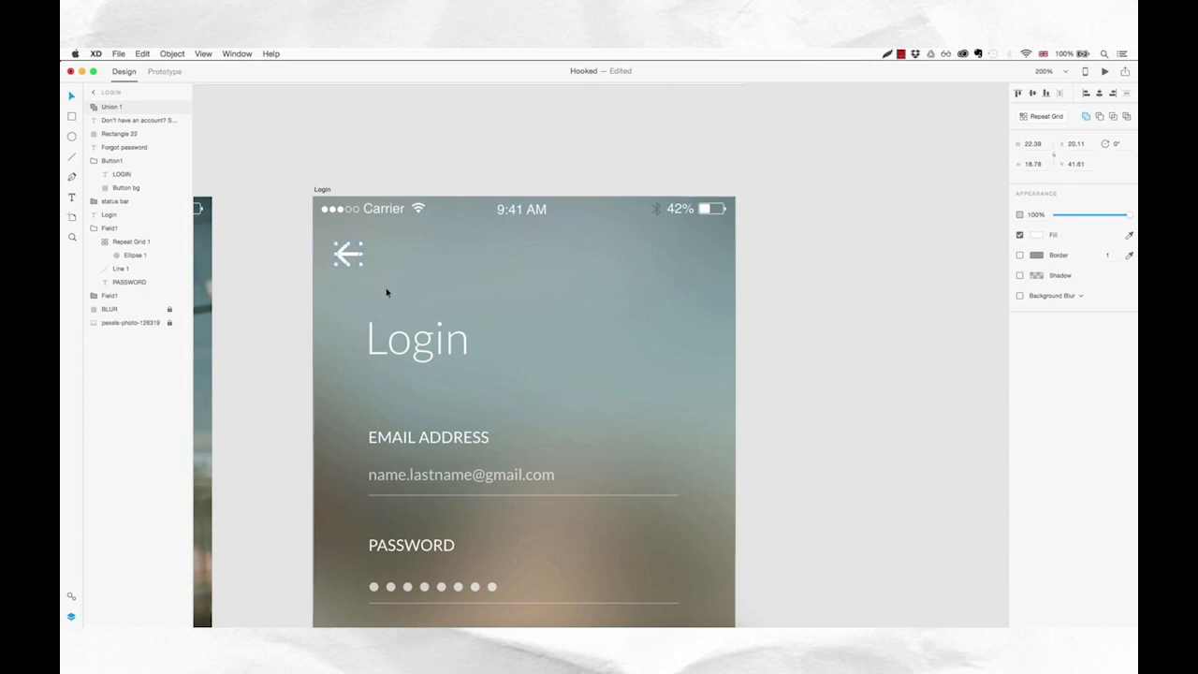
{"action": "left_click", "coordinate": [767, 309]}
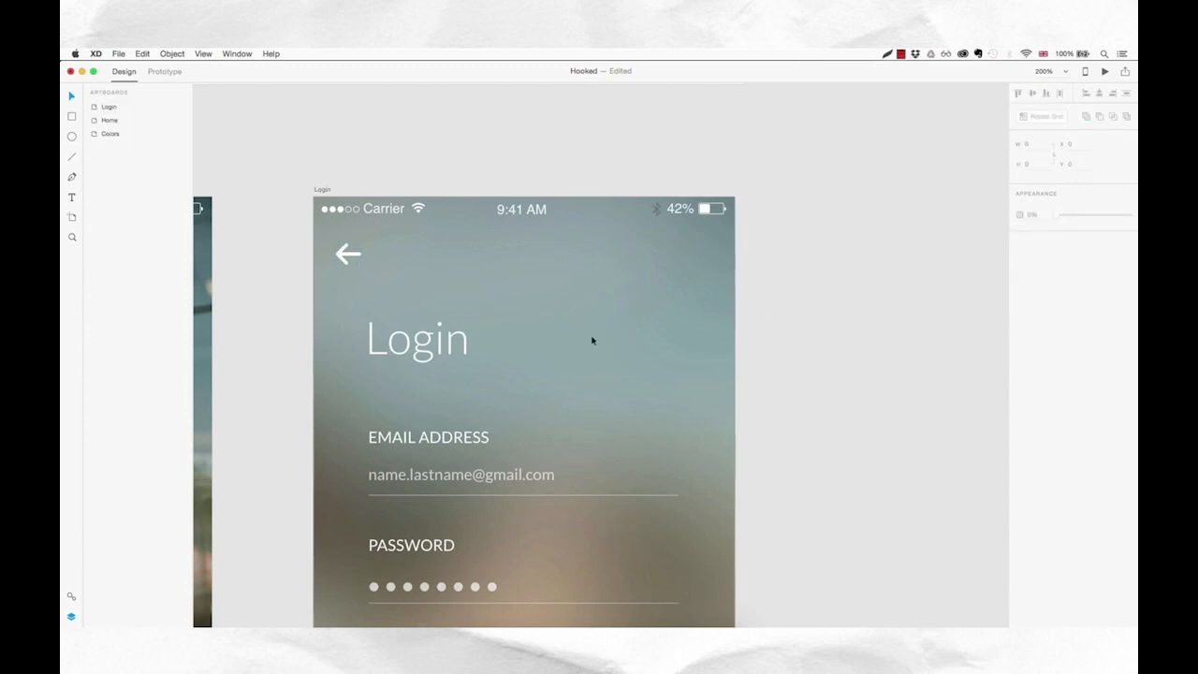
- Reorder the Login screen's layers so the status bar is topmost and the Login title sits directly beneath the arrow shape
{"action": "scroll", "coordinate": [551, 350], "scroll_direction": "down", "scroll_amount": 3}
{"action": "key", "text": "super+minus"}
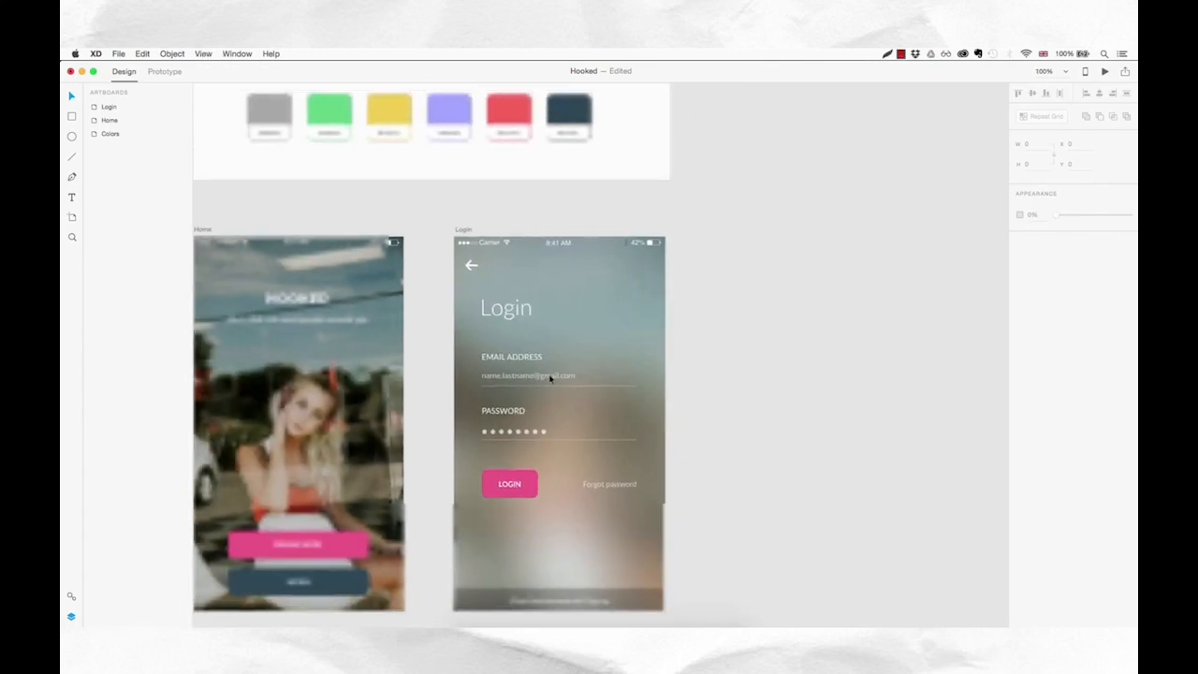
{"action": "left_click_drag", "start_coordinate": [567, 420], "coordinate": [524, 401]}
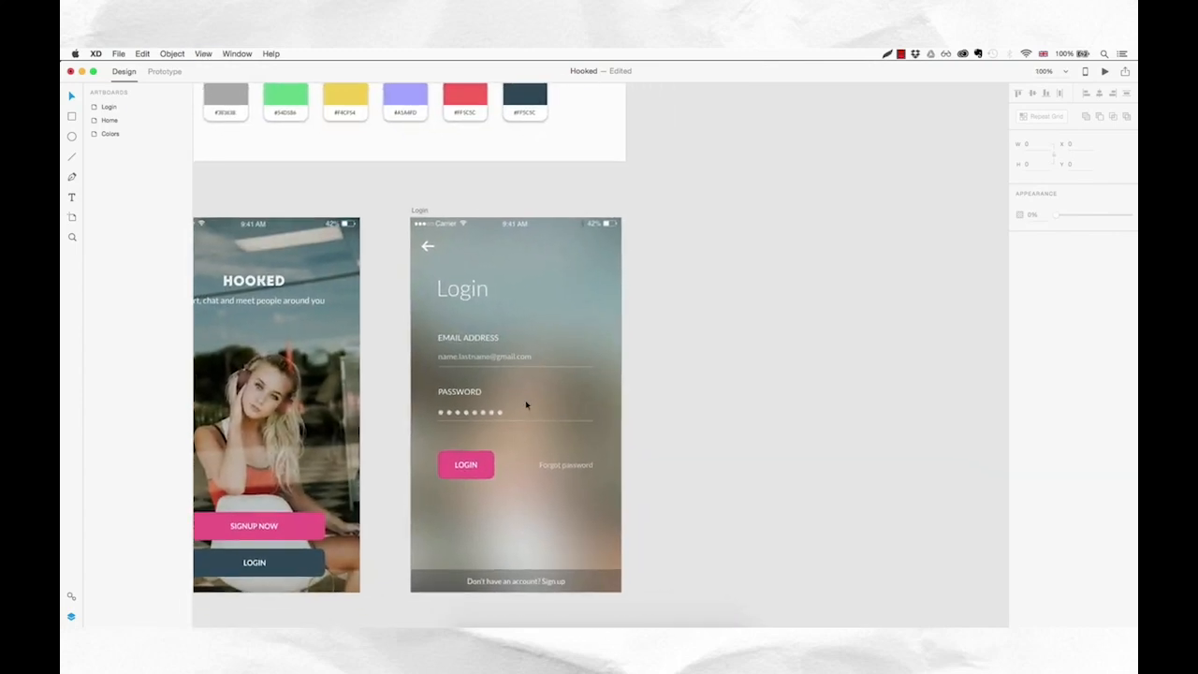
{"action": "left_click", "coordinate": [592, 449]}
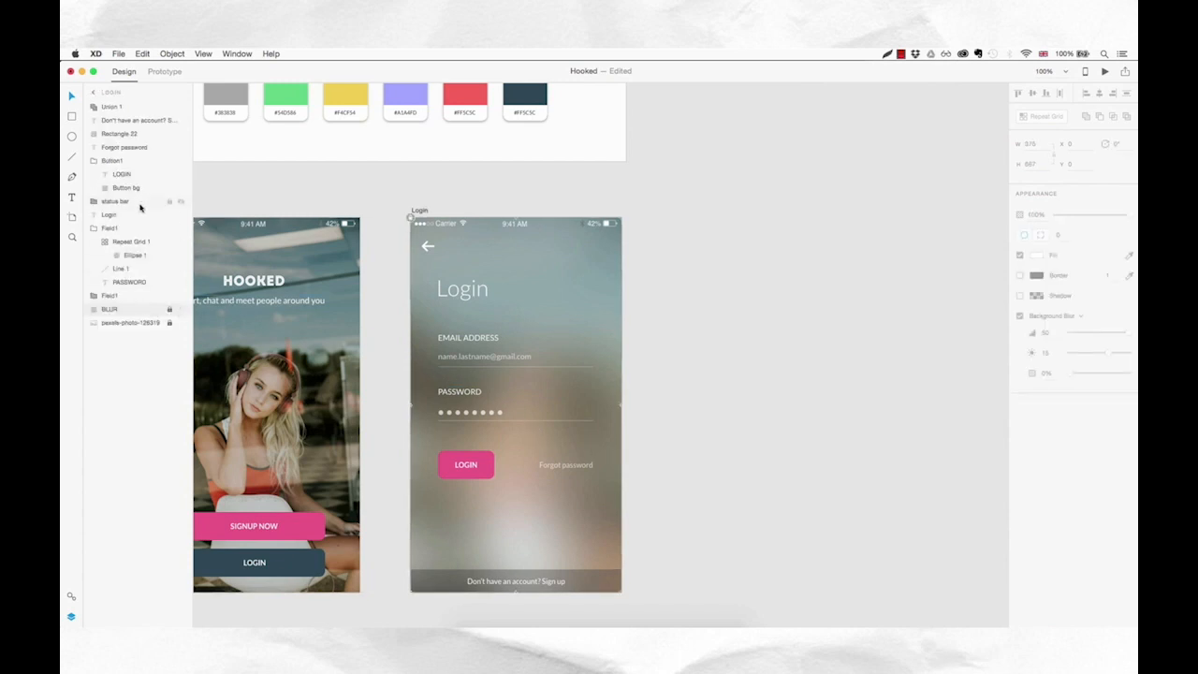
{"action": "left_click_drag", "start_coordinate": [126, 206], "coordinate": [135, 111]}
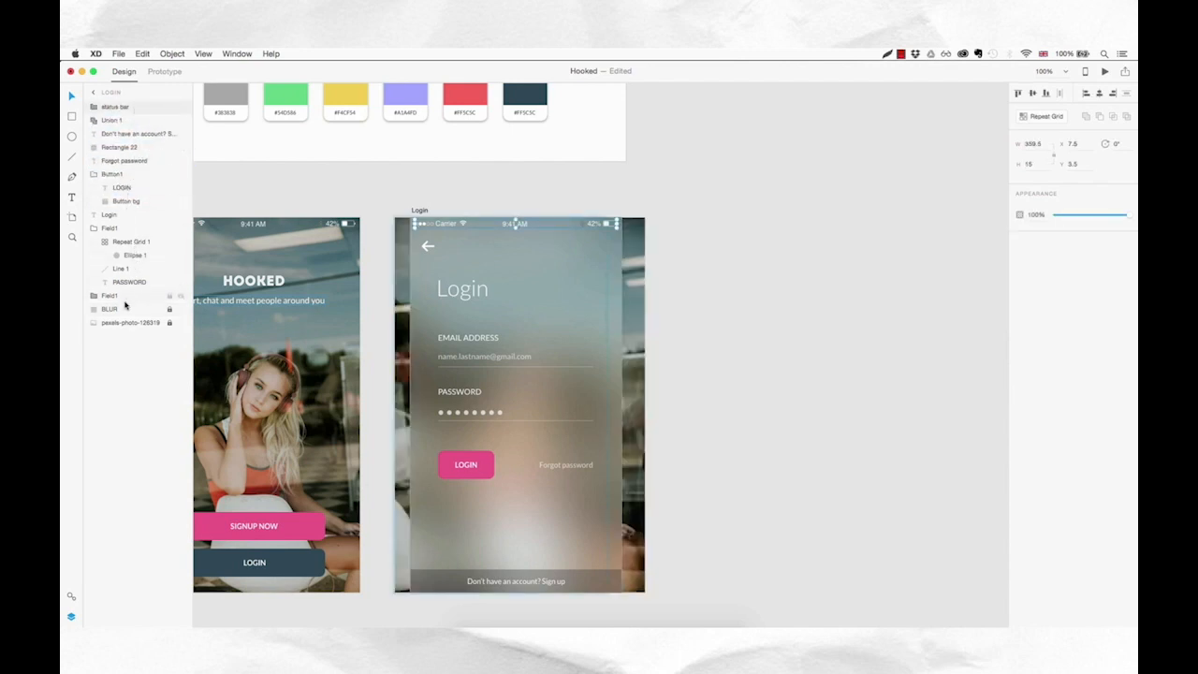
{"action": "left_click_drag", "start_coordinate": [118, 217], "coordinate": [126, 126]}
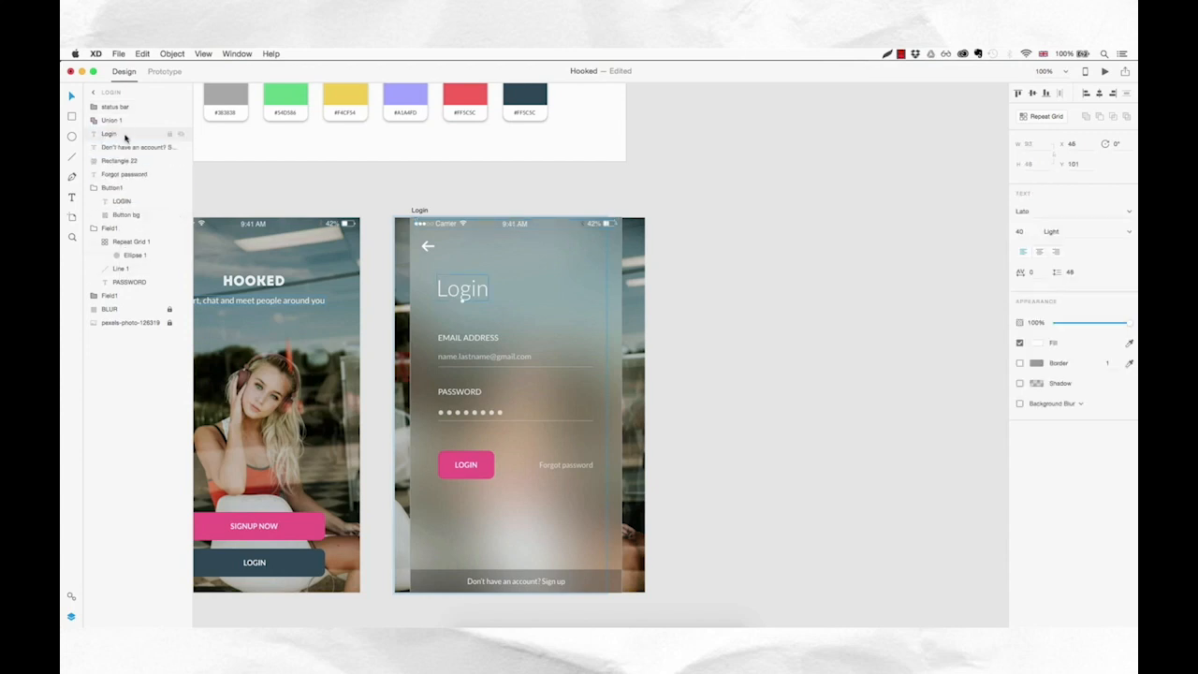
- Rename the arrow shape's layer to "Back icon"
{"action": "left_click", "coordinate": [115, 123]}
{"action": "double_click", "coordinate": [113, 121]}
{"action": "type", "text": "Back icon"}
{"action": "key", "text": "Return"}
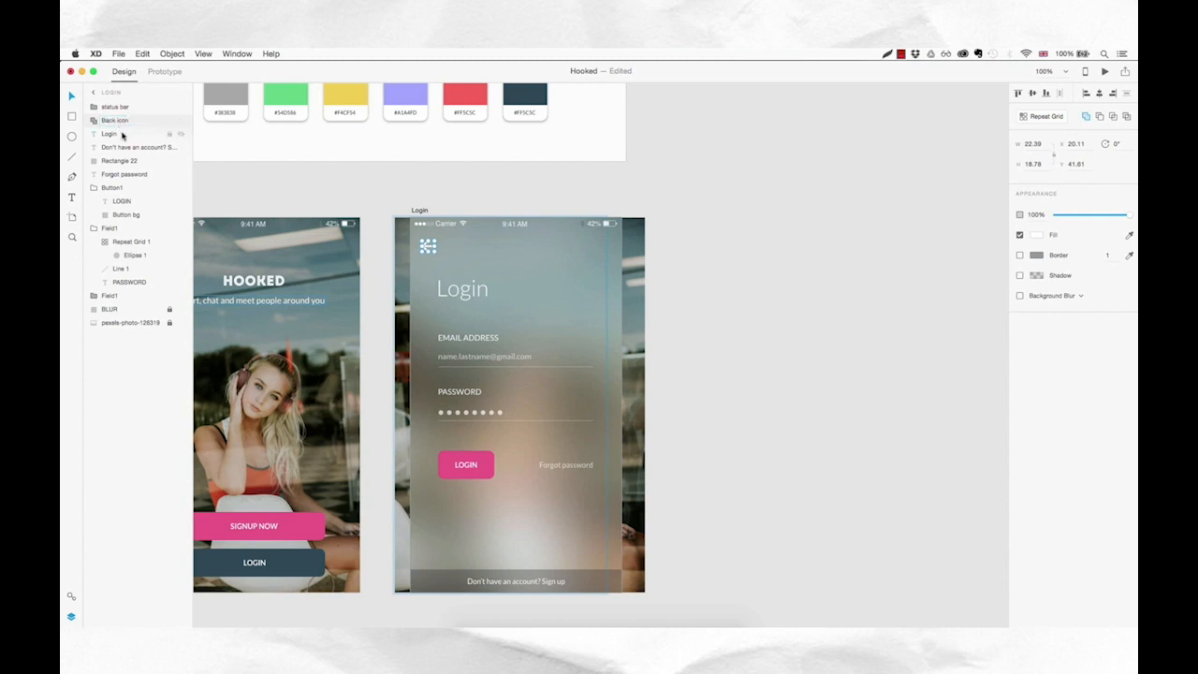
- Group the Login screen's sign-up text with its bar rectangle, rename the group "Sign up link" and move it just above the BLUR layer
{"action": "left_click", "coordinate": [94, 189]}
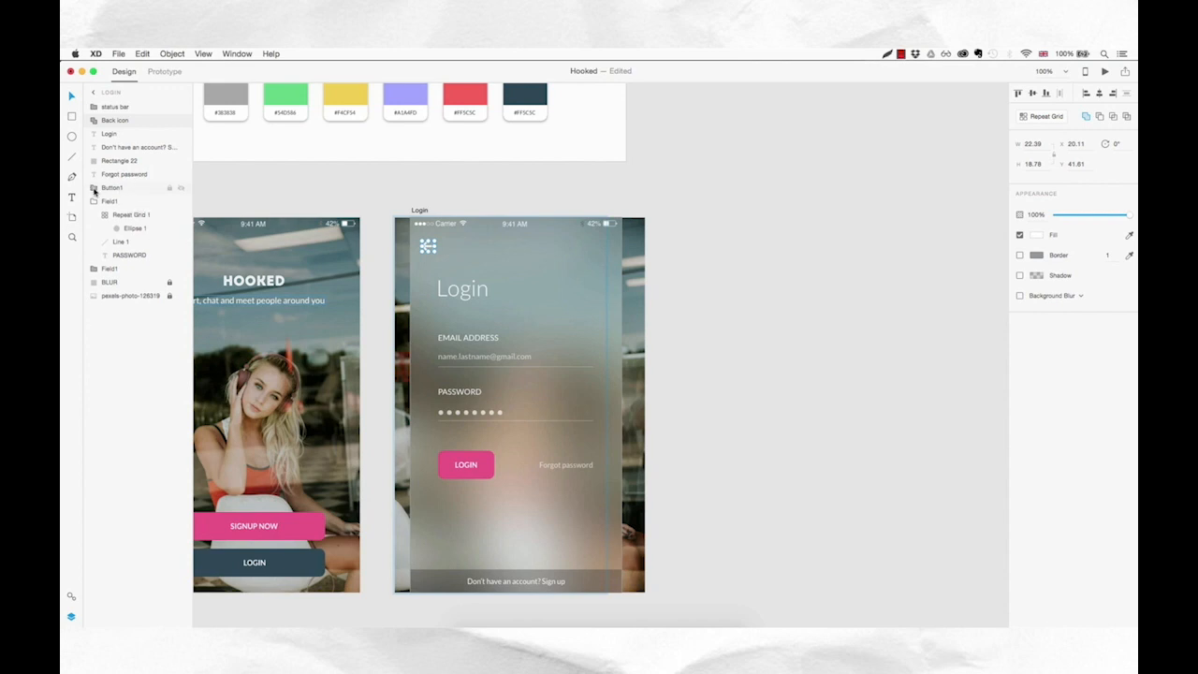
{"action": "left_click", "coordinate": [133, 162]}
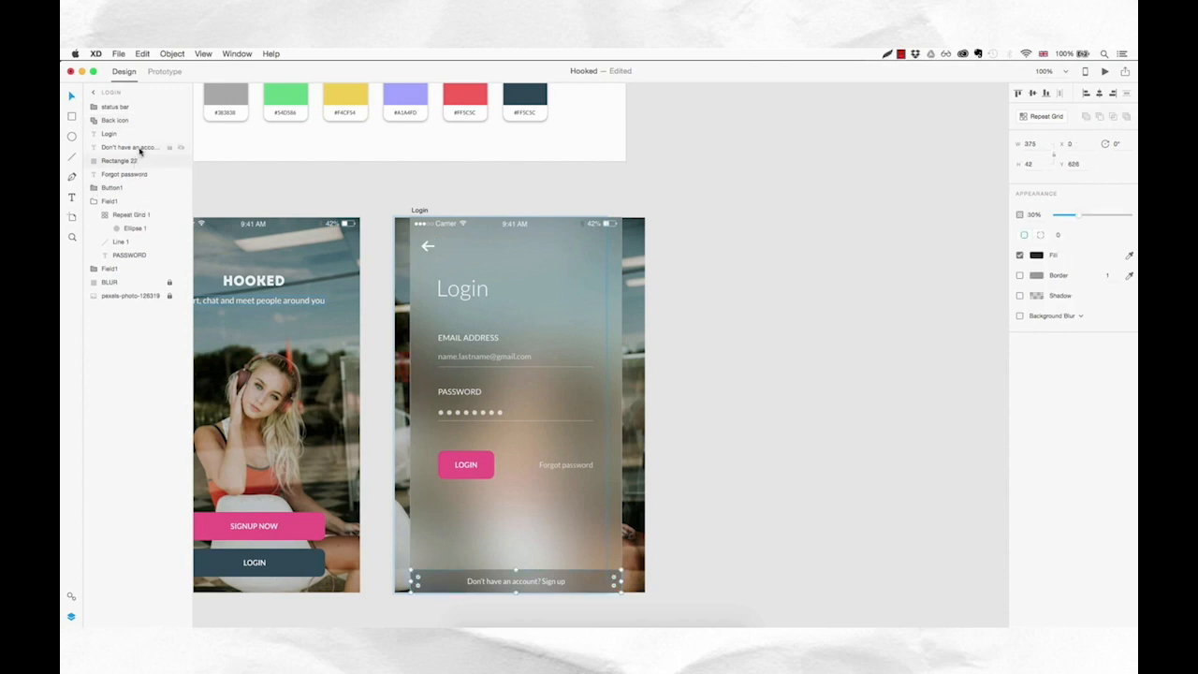
{"action": "left_click", "coordinate": [140, 150], "text": "shift"}
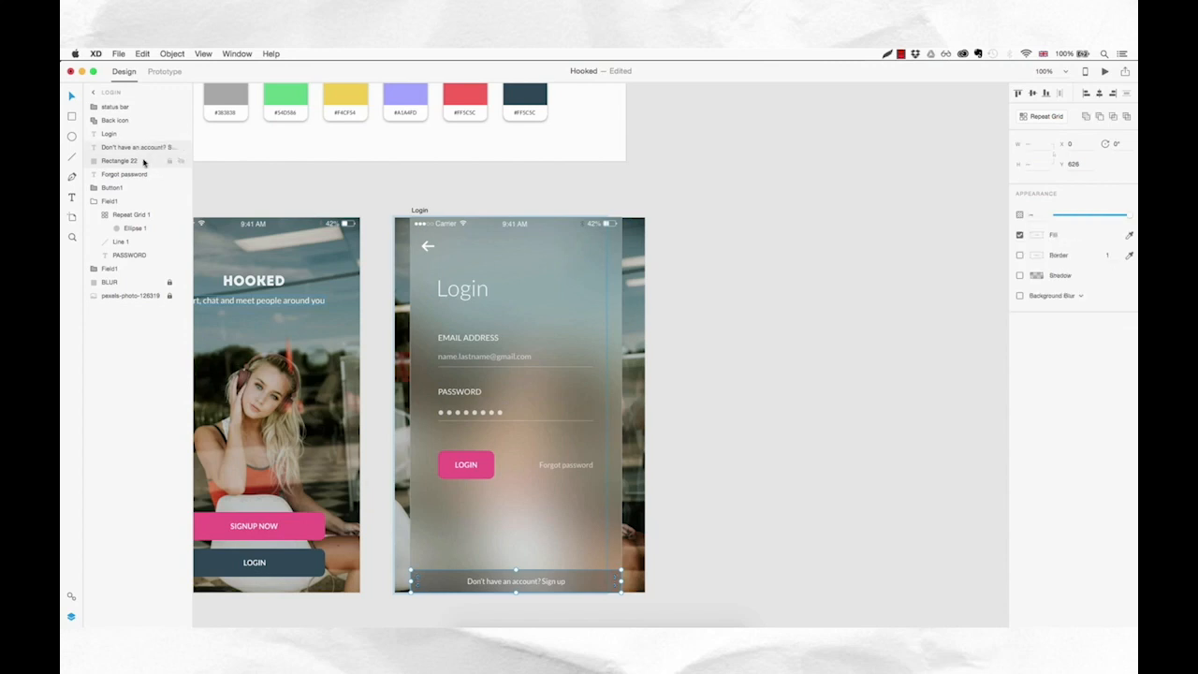
{"action": "key", "text": "super+g"}
{"action": "double_click", "coordinate": [116, 148]}
{"action": "type", "text": "B"}
{"action": "key", "text": "Return"}
{"action": "left_click_drag", "start_coordinate": [128, 153], "coordinate": [146, 264]}
- Rename the password field's group to "Field2" and move both field groups directly beneath the Login title in the layer order
{"action": "left_click", "coordinate": [93, 175]}
{"action": "left_click", "coordinate": [115, 178]}
{"action": "left_click", "coordinate": [118, 191]}
{"action": "left_click", "coordinate": [113, 177]}
{"action": "double_click", "coordinate": [117, 177]}
{"action": "key", "text": "Return"}
{"action": "left_click", "coordinate": [113, 187], "text": "shift"}
{"action": "left_click_drag", "start_coordinate": [116, 176], "coordinate": [119, 144]}
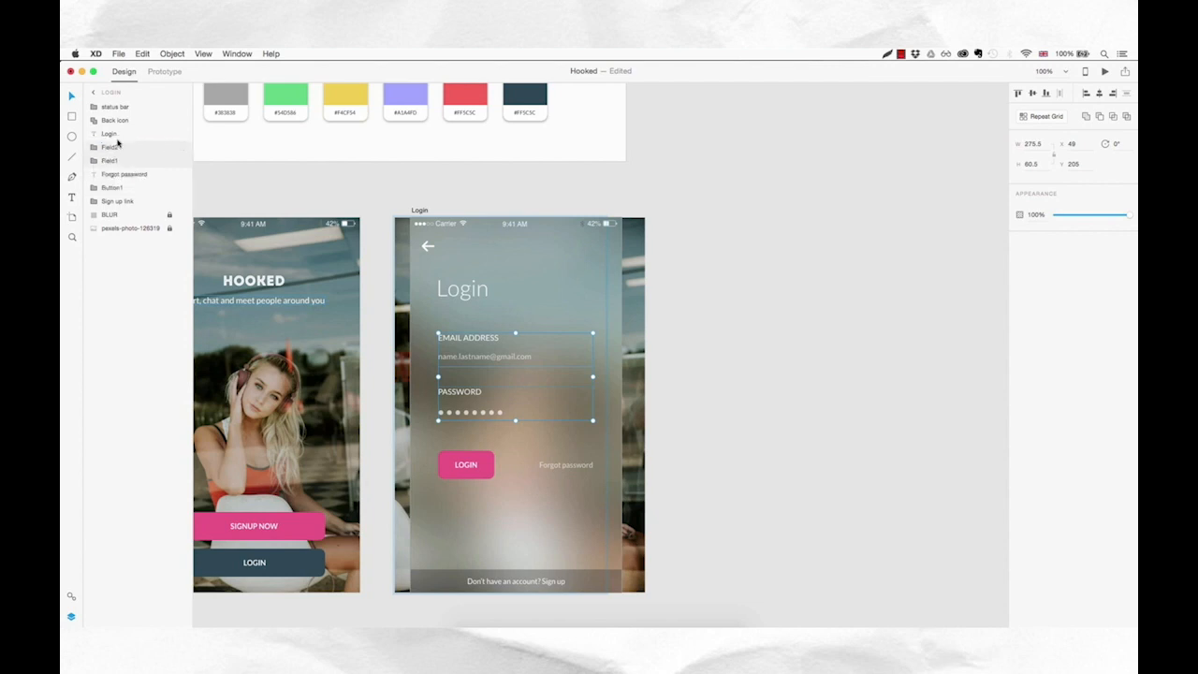
- Move the Button1 group above the Forgot password layer and rename it "Button"
{"action": "left_click", "coordinate": [129, 176]}
{"action": "left_click", "coordinate": [113, 188]}
{"action": "left_click_drag", "start_coordinate": [117, 191], "coordinate": [115, 174]}
{"action": "double_click", "coordinate": [117, 175]}
{"action": "type", "text": "Button"}
{"action": "key", "text": "Return"}
- Place Field1 above Field2 in the Login layer order and check which objects the lower layers represent
{"action": "left_click_drag", "start_coordinate": [112, 161], "coordinate": [115, 147]}
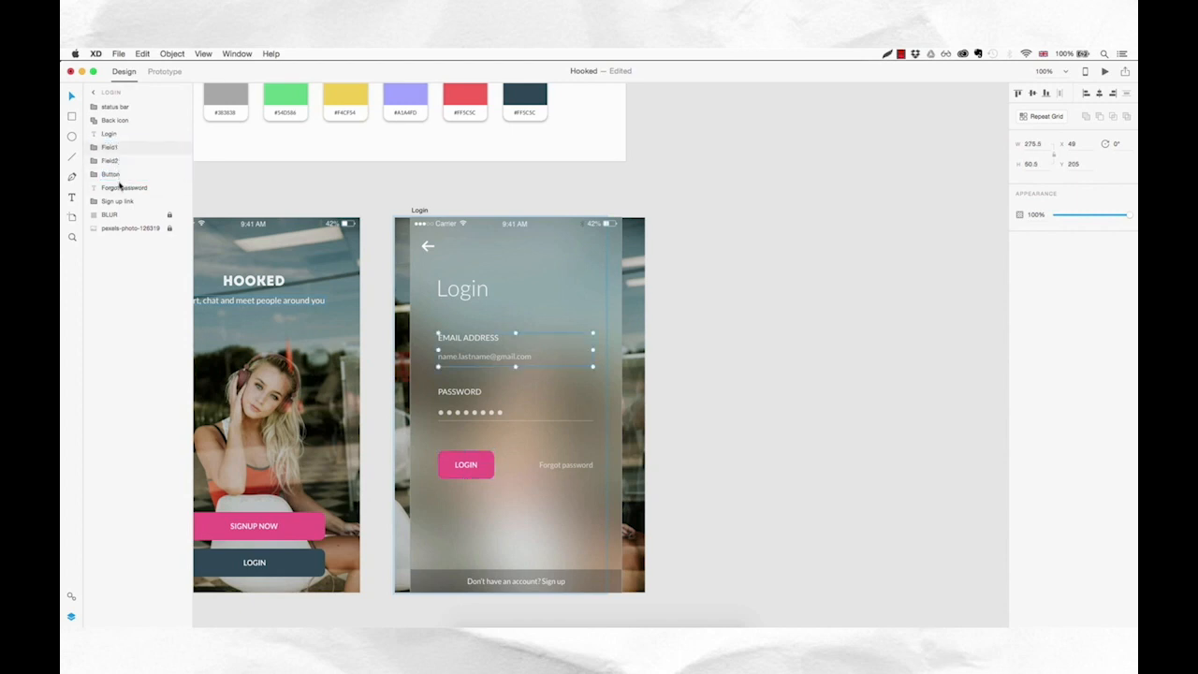
{"action": "left_click", "coordinate": [126, 201]}
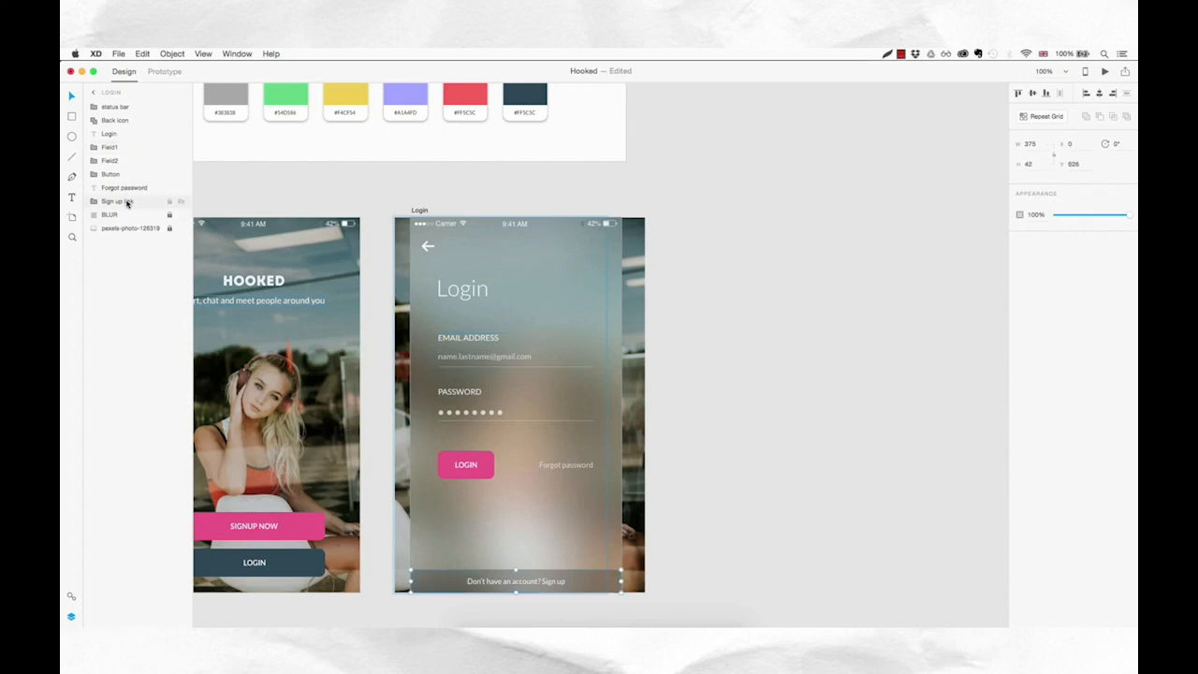
{"action": "left_click", "coordinate": [127, 189]}
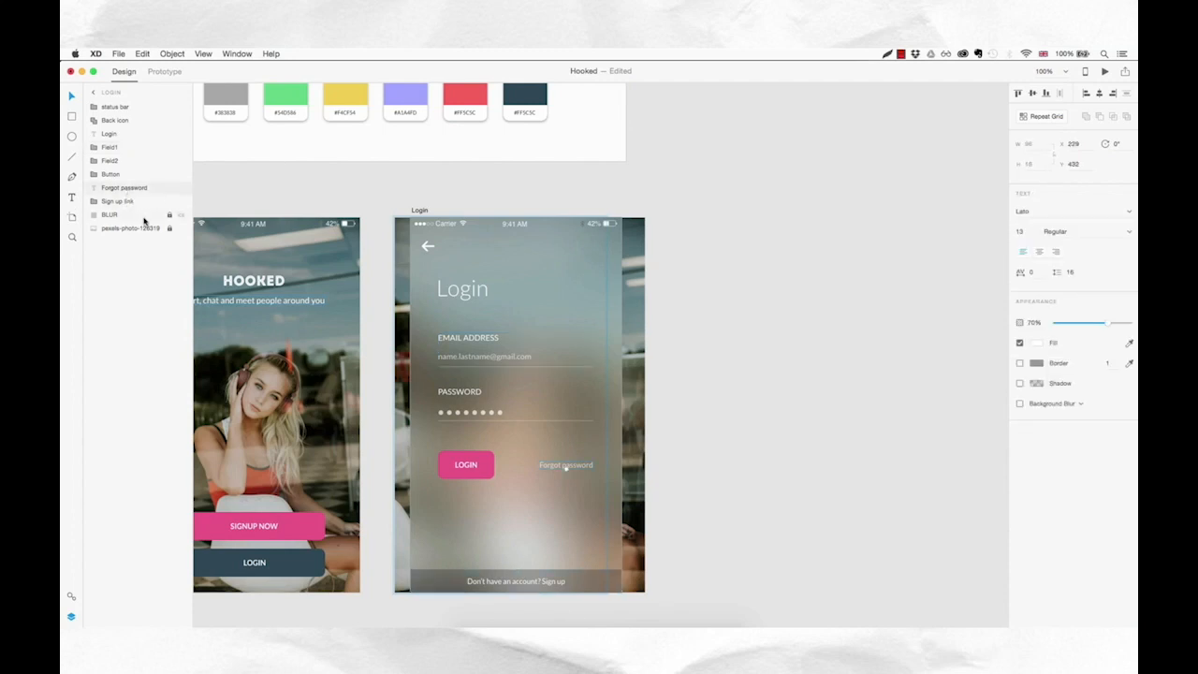
{"action": "left_click", "coordinate": [689, 411]}
- Move the Login title closer to the email field, and shift the title, fields, button and Forgot password text down to Y 143
{"action": "left_click", "coordinate": [475, 294]}
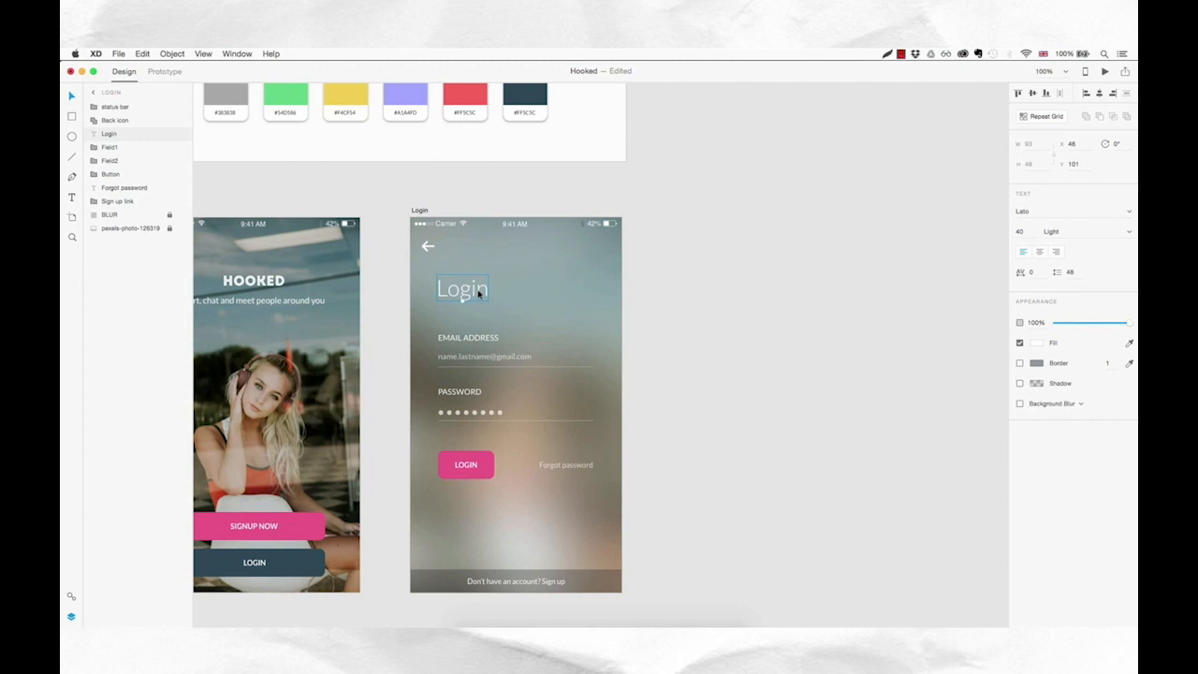
{"action": "left_click_drag", "start_coordinate": [478, 294], "coordinate": [479, 305]}
{"action": "left_click", "coordinate": [579, 342]}
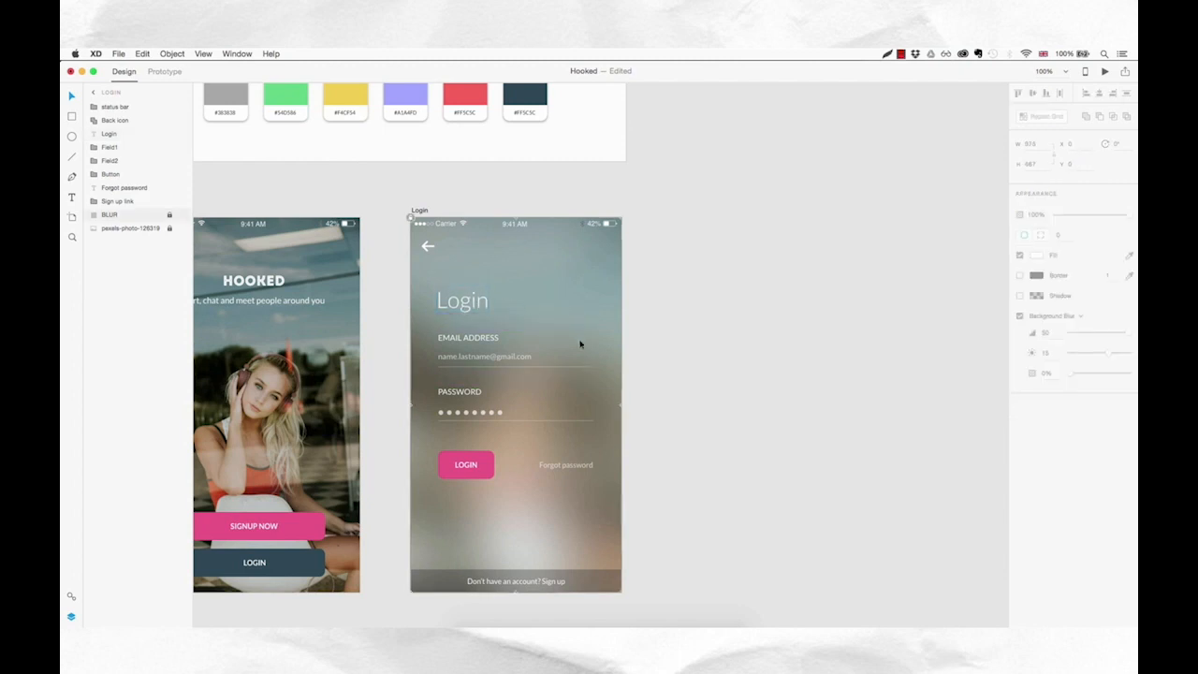
{"action": "left_click_drag", "start_coordinate": [599, 290], "coordinate": [481, 474]}
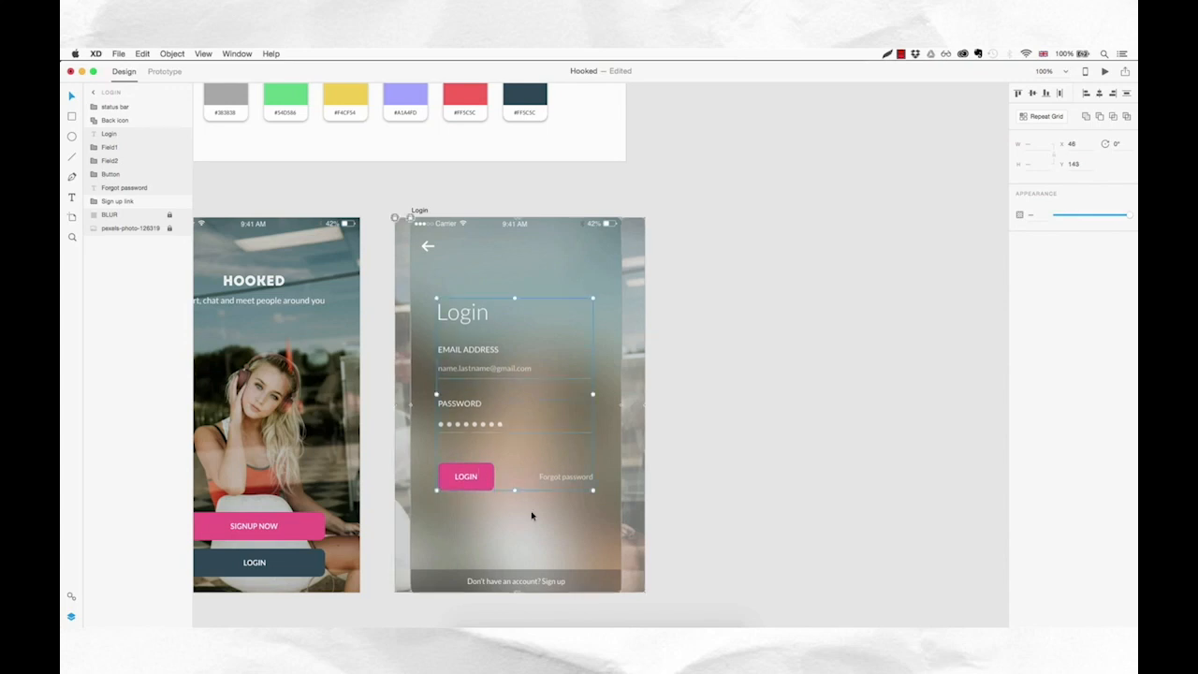
{"action": "left_click", "coordinate": [678, 521]}
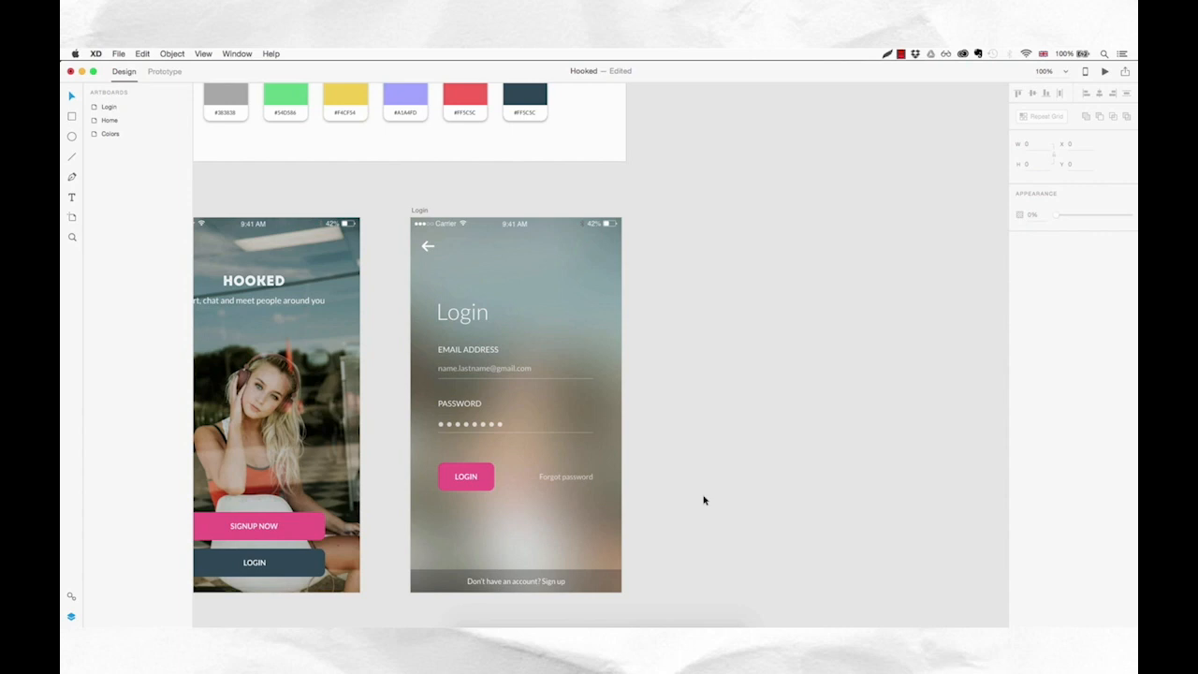
- Duplicate the Login artboard and place the copy beside the original, level with it
{"action": "scroll", "coordinate": [704, 500], "scroll_direction": "left", "scroll_amount": 2}
{"action": "left_click", "coordinate": [543, 225]}
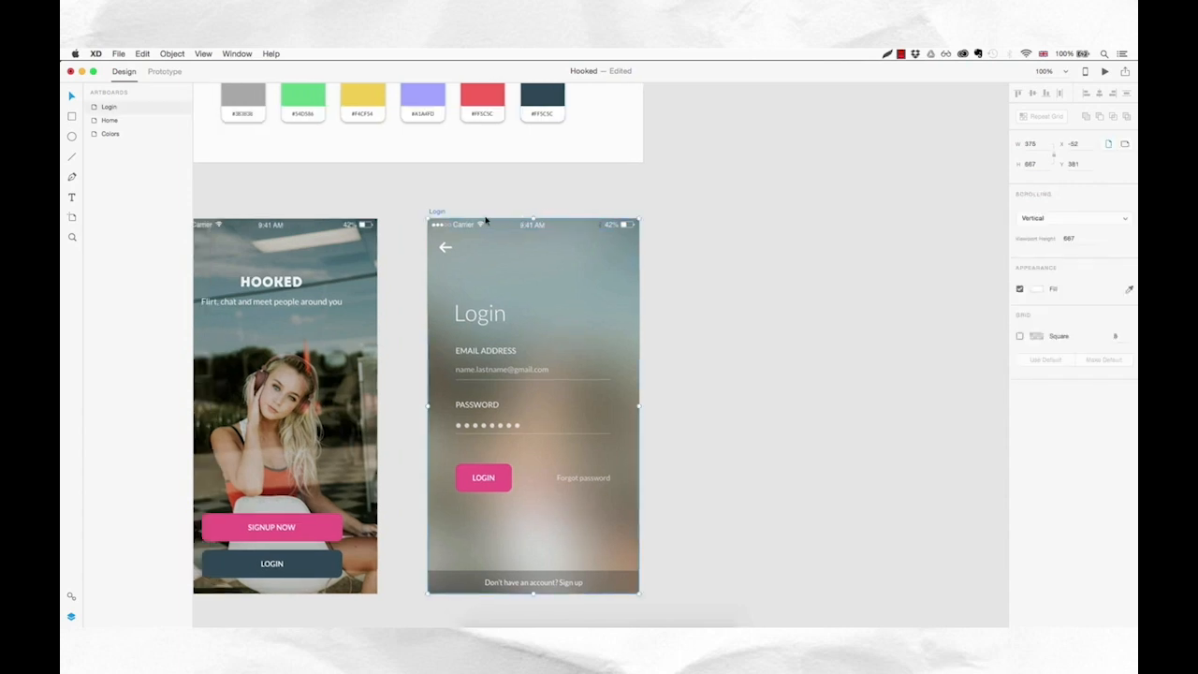
{"action": "left_click_drag", "start_coordinate": [441, 213], "coordinate": [704, 208]}
{"action": "left_click", "coordinate": [768, 187]}
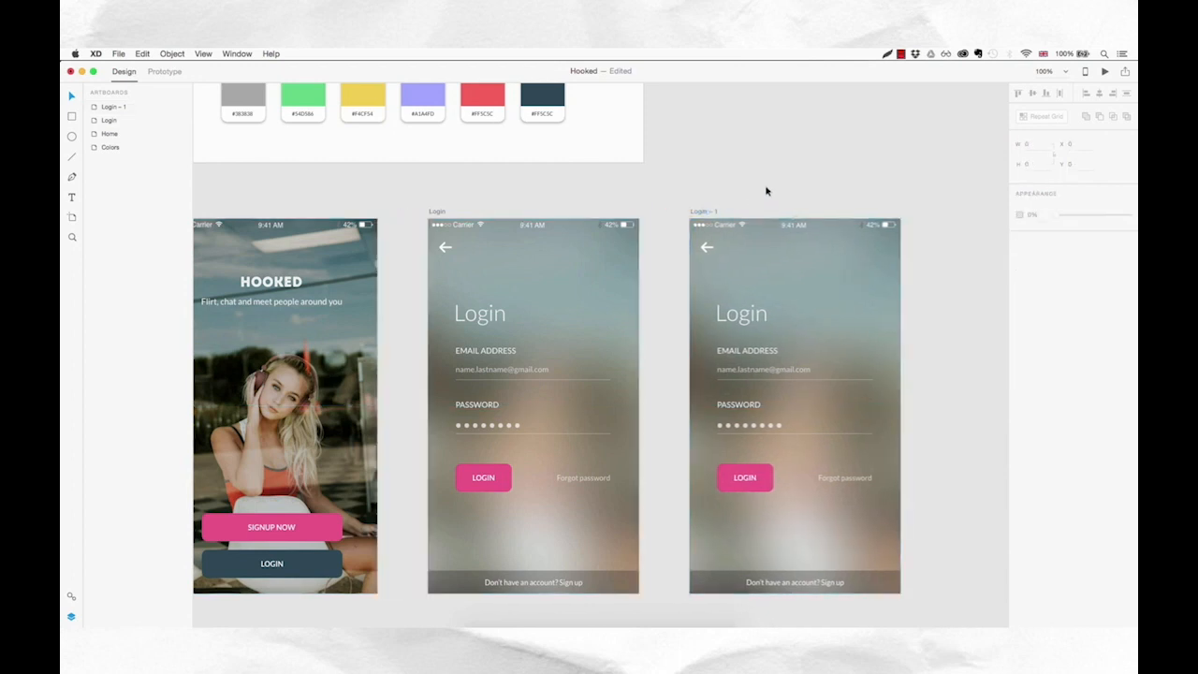
- Rename the duplicated artboard to "Signup"
{"action": "left_click_drag", "start_coordinate": [792, 350], "coordinate": [617, 346]}
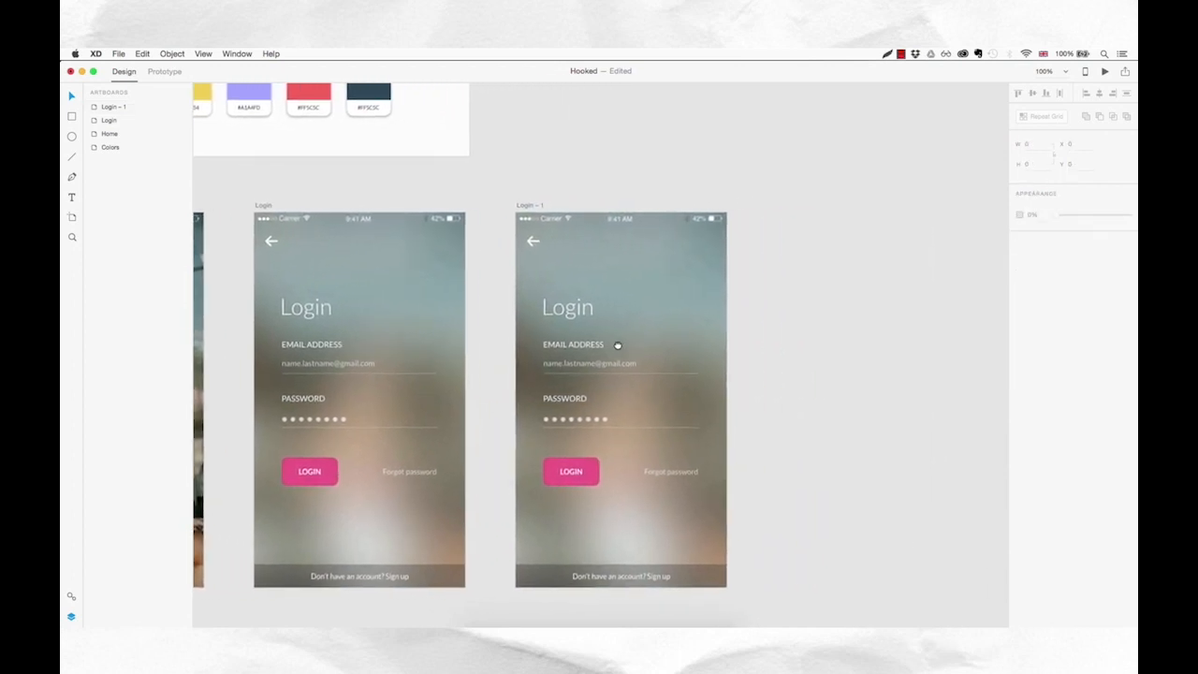
{"action": "double_click", "coordinate": [527, 205]}
{"action": "type", "text": "Signu"}
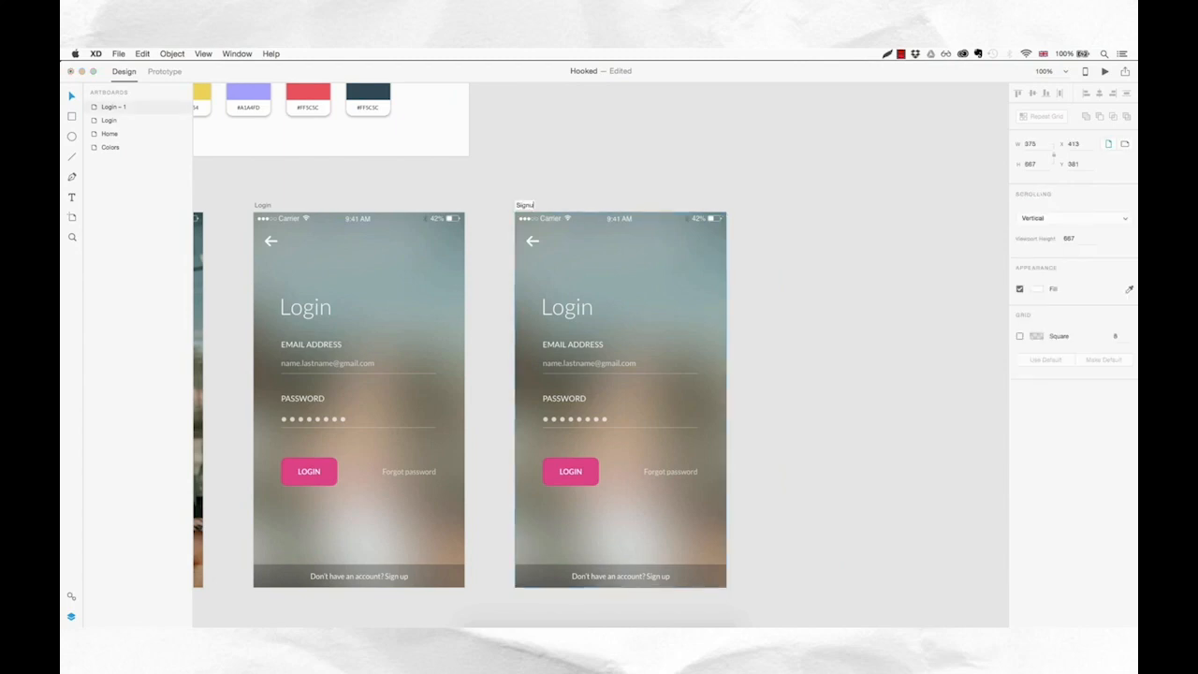
{"action": "type", "text": "p"}
{"action": "key", "text": "Return"}
- Delete the "Don't have an account? Sign up" bar from the Signup artboard
{"action": "left_click", "coordinate": [656, 294]}
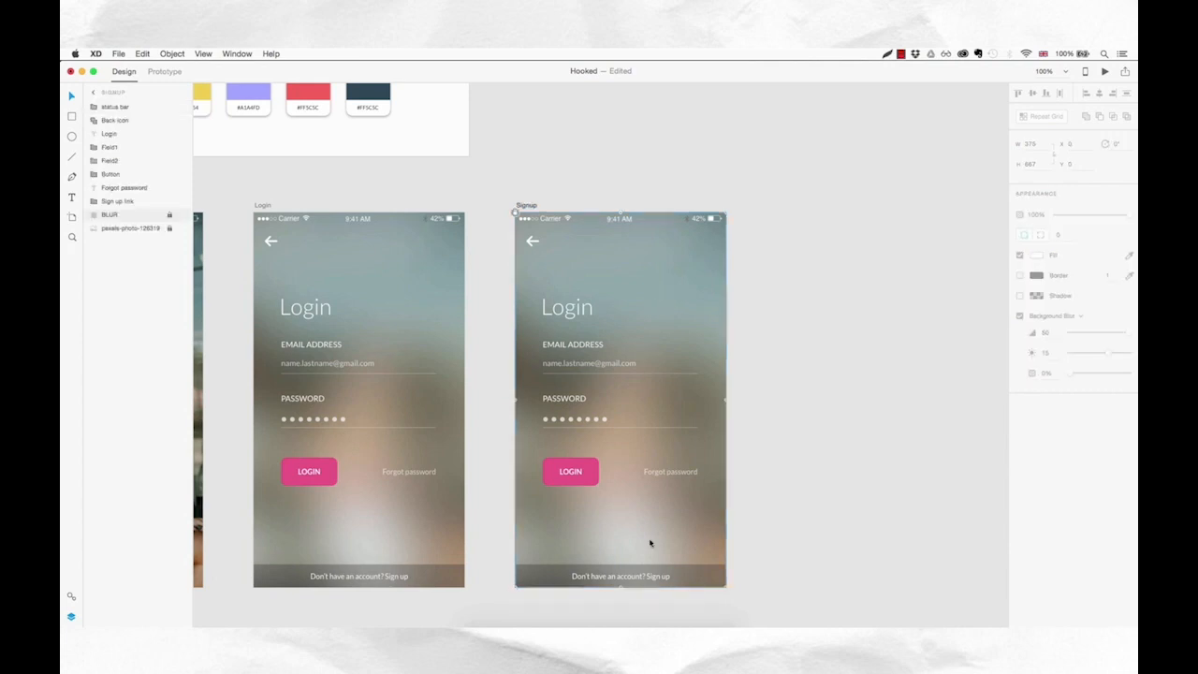
{"action": "left_click", "coordinate": [637, 577]}
{"action": "key", "text": "Delete"}
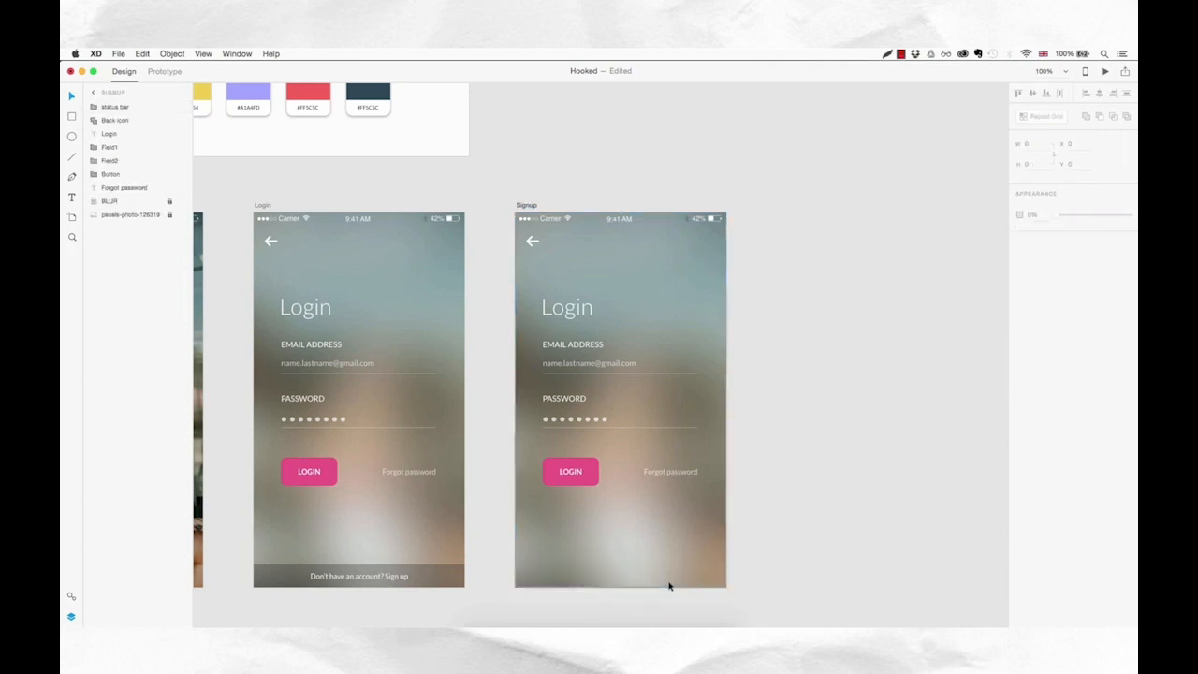
- Move the Signup screen's title up to just below the back arrow and change its text to "Signup"
{"action": "left_click", "coordinate": [580, 314]}
{"action": "left_click_drag", "start_coordinate": [581, 314], "coordinate": [579, 279]}
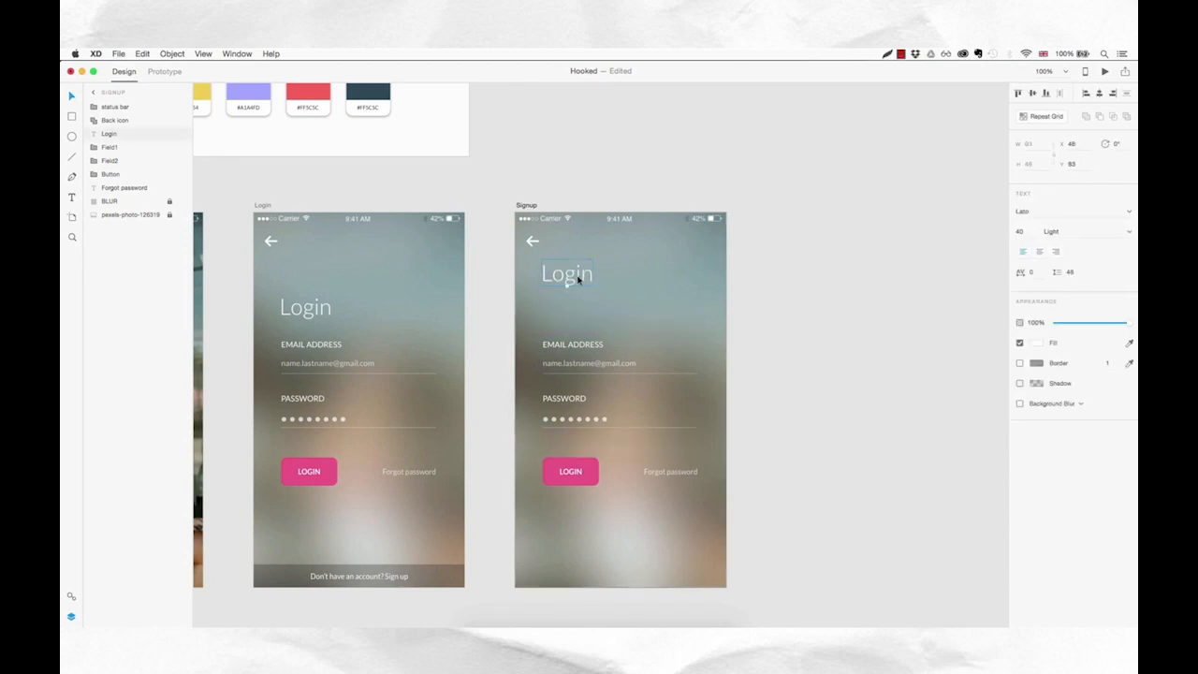
{"action": "double_click", "coordinate": [578, 279]}
{"action": "type", "text": "Signup"}
{"action": "left_click", "coordinate": [624, 327]}
- Shift the Signup screen's fields and button row down to Y 363, and place a copy of both fields above them at Y 171
{"action": "left_click_drag", "start_coordinate": [697, 331], "coordinate": [584, 551]}
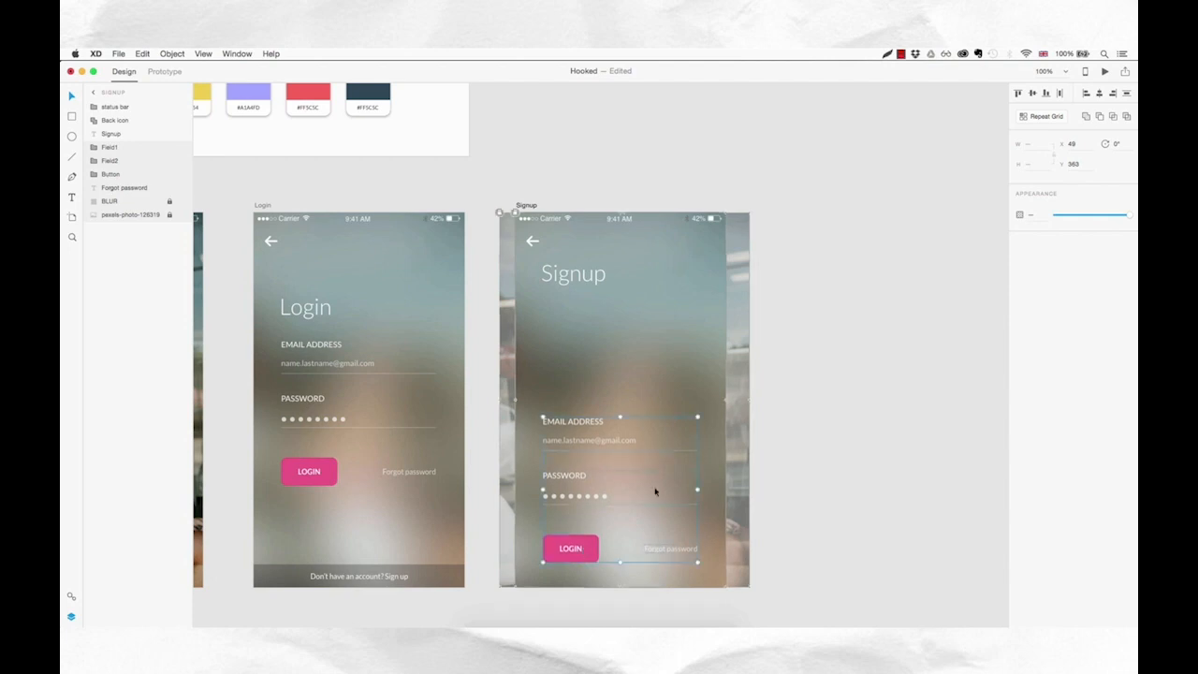
{"action": "left_click", "coordinate": [660, 372]}
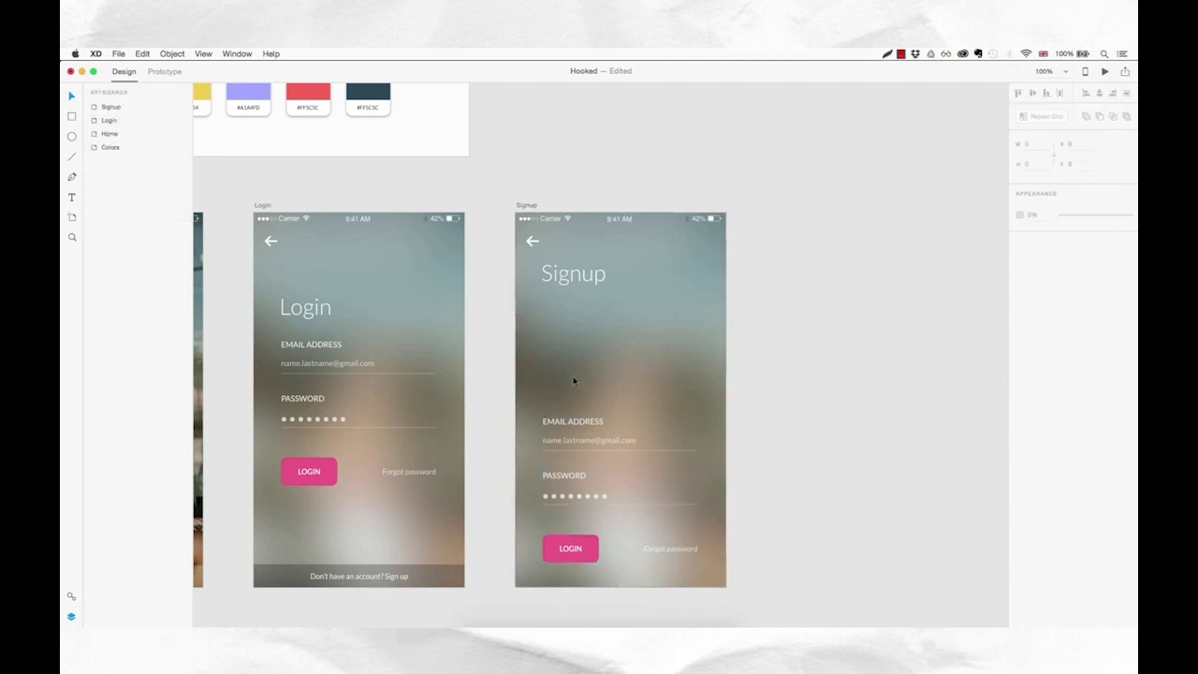
{"action": "left_click_drag", "start_coordinate": [559, 393], "coordinate": [656, 506]}
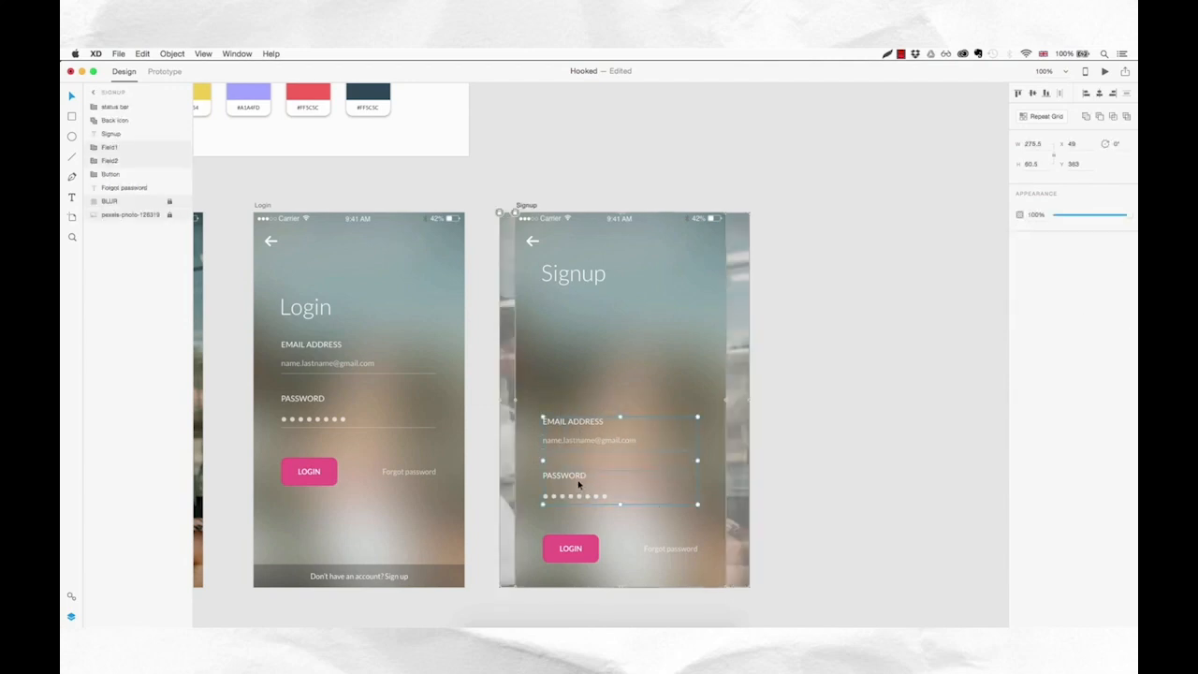
{"action": "left_click_drag", "start_coordinate": [578, 483], "coordinate": [595, 371]}
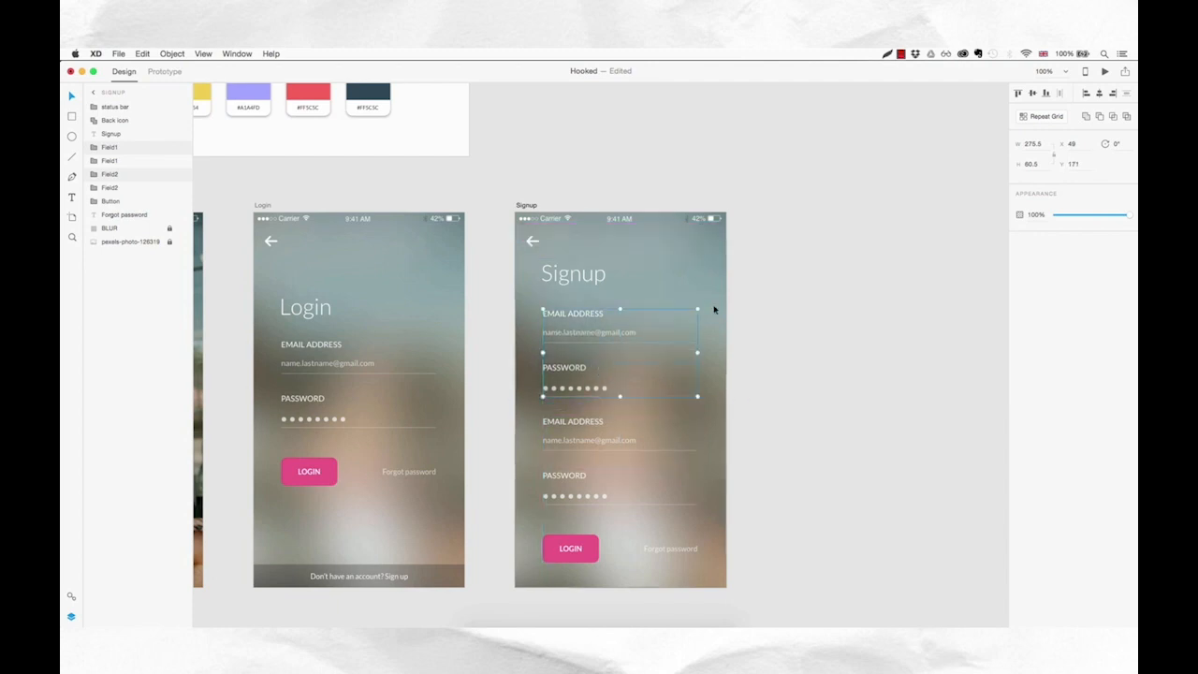
{"action": "left_click", "coordinate": [753, 293]}
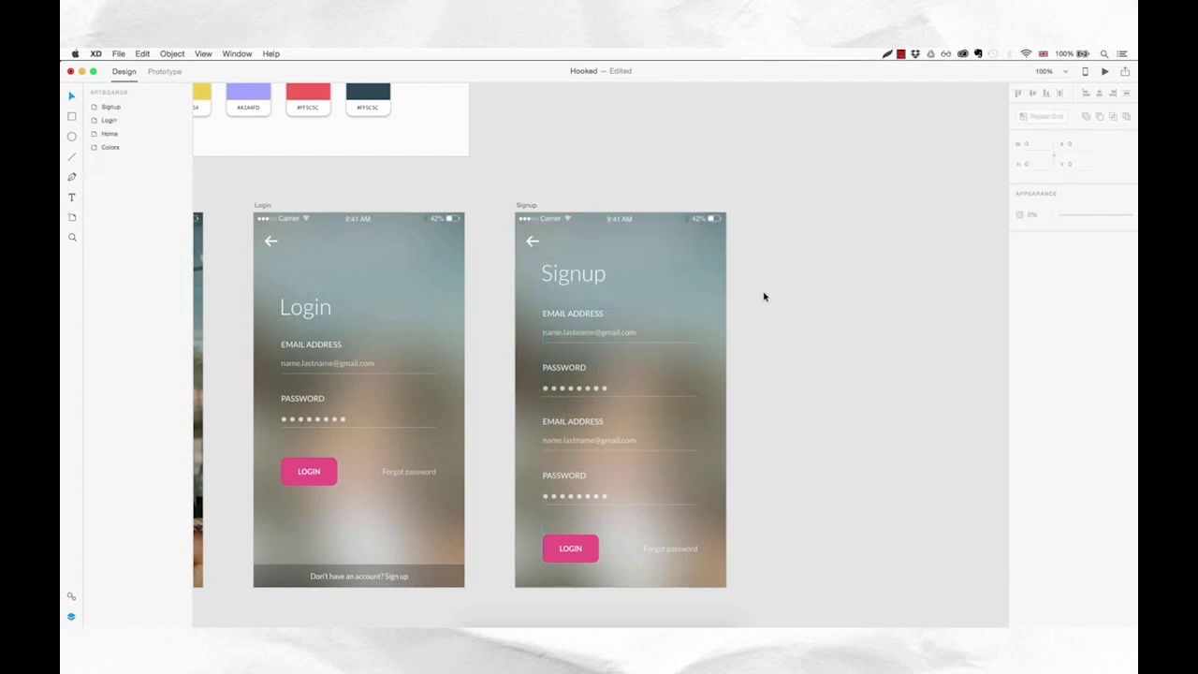
- Change the first Signup field's label to "CHOOSE USERNAME"
{"action": "double_click", "coordinate": [594, 317]}
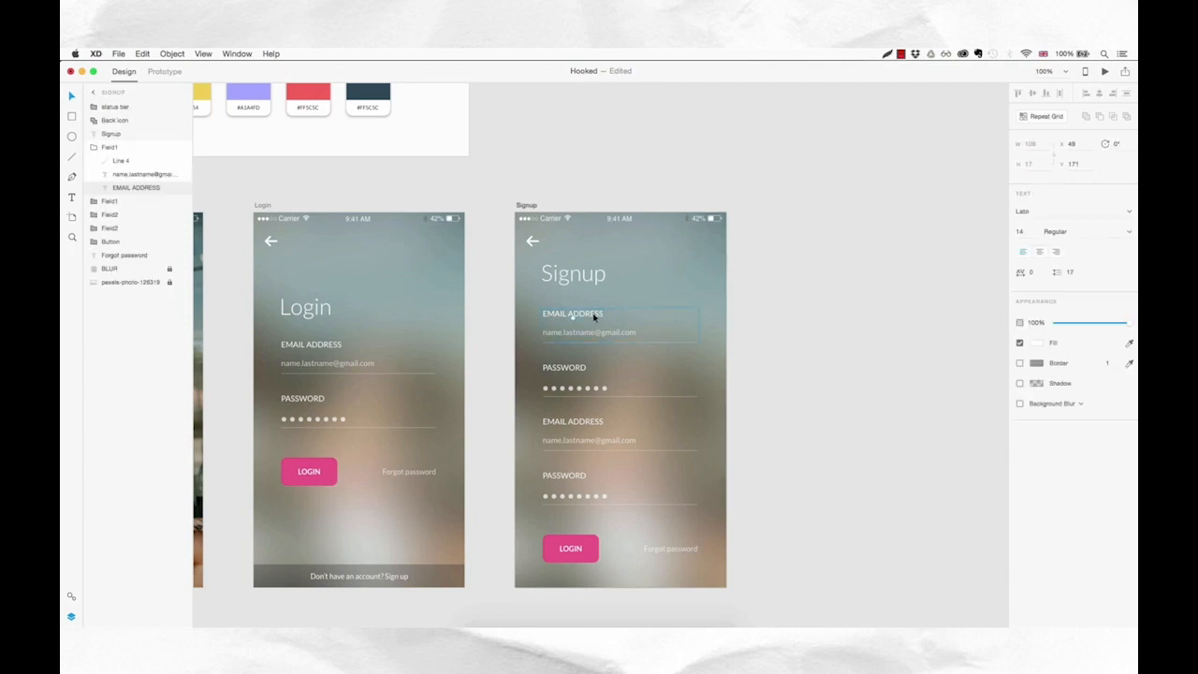
{"action": "double_click", "coordinate": [593, 317]}
{"action": "type", "text": "CHOOSE USERNAME"}
{"action": "key", "text": "Escape"}
- Replace the username field's placeholder email text with "LondonGuy87"
{"action": "left_click", "coordinate": [595, 335]}
{"action": "key", "text": "7"}
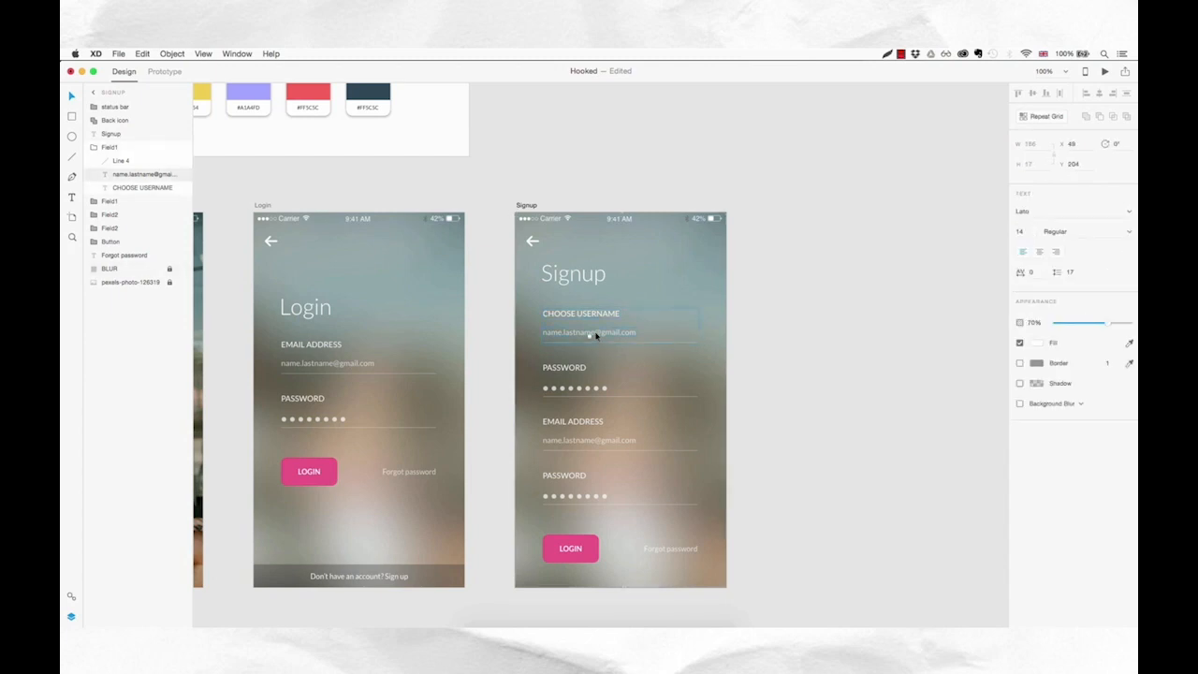
{"action": "double_click", "coordinate": [595, 335]}
{"action": "type", "text": "LONDO"}
{"action": "key", "text": "BackSpace"}
{"action": "key", "text": "BackSpace"}
{"action": "key", "text": "BackSpace"}
{"action": "key", "text": "BackSpace"}
{"action": "type", "text": "ondonGuy87"}
{"action": "key", "text": "Escape"}
- Change the second Signup field's label to "YOUR AGE" and delete the password dots beneath it
{"action": "double_click", "coordinate": [569, 368]}
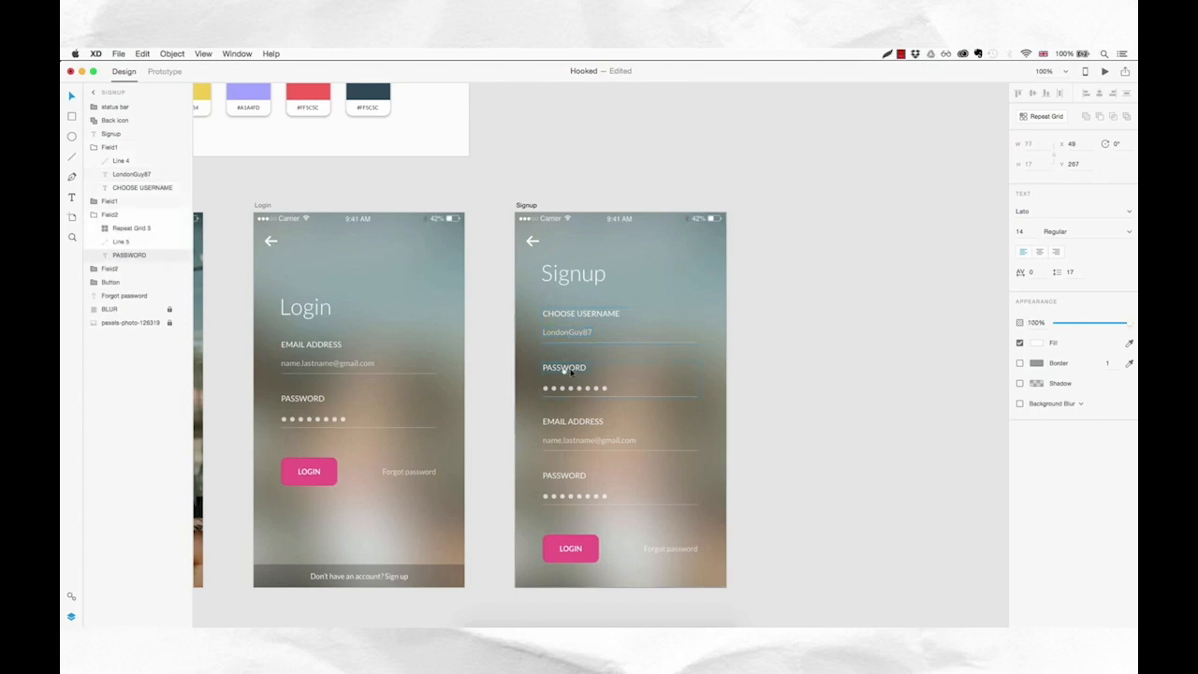
{"action": "double_click", "coordinate": [570, 369]}
{"action": "type", "text": "YOUR AG"}
{"action": "key", "text": "Escape"}
{"action": "scroll", "coordinate": [667, 340], "scroll_direction": "up", "scroll_amount": 1}
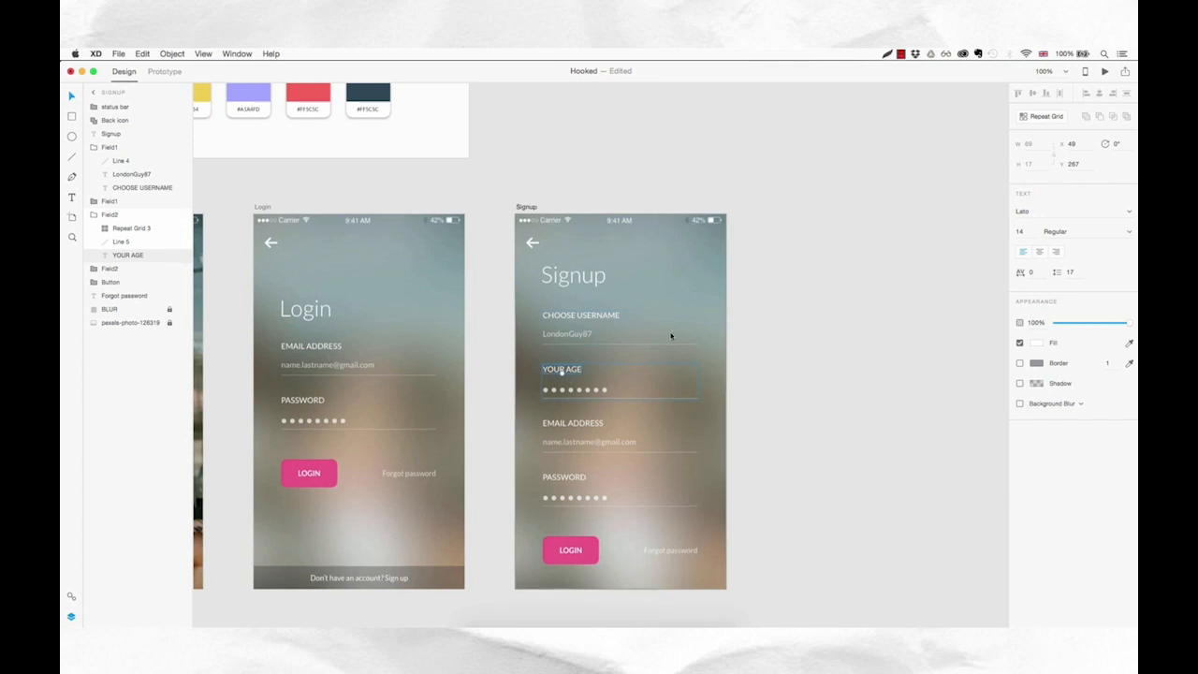
{"action": "left_click", "coordinate": [588, 391]}
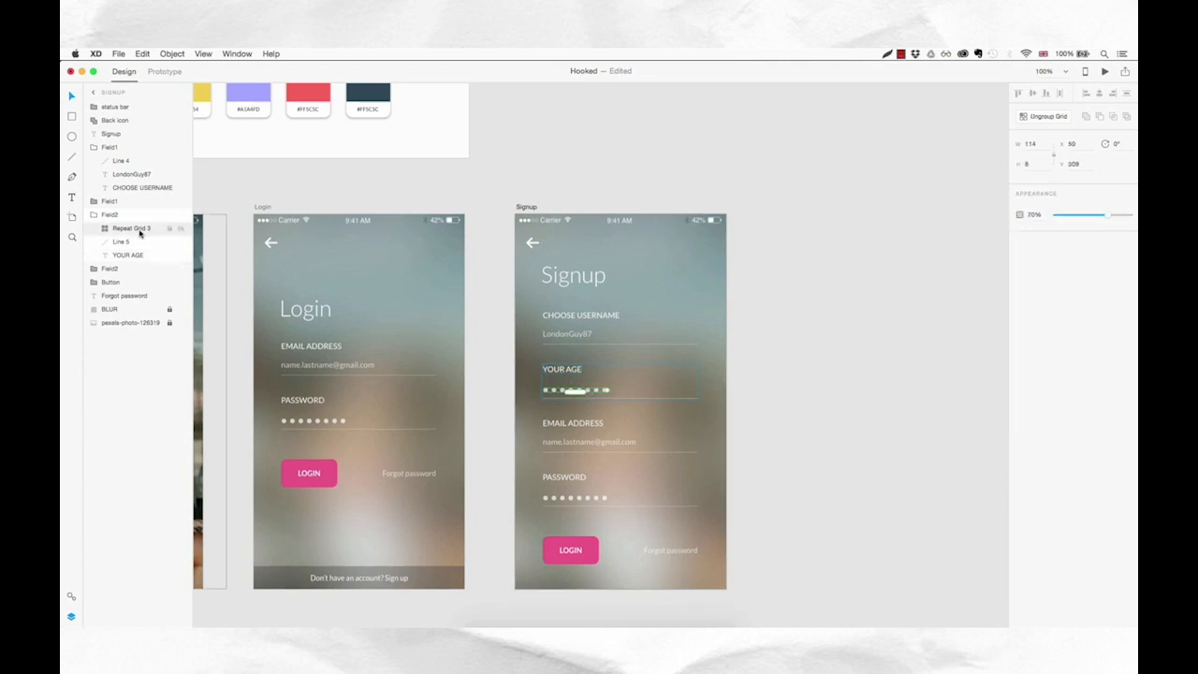
{"action": "key", "text": "Delete"}
- Duplicate the "LondonGuy87" text and move the copy into the YOUR AGE field's group
{"action": "left_click", "coordinate": [572, 341]}
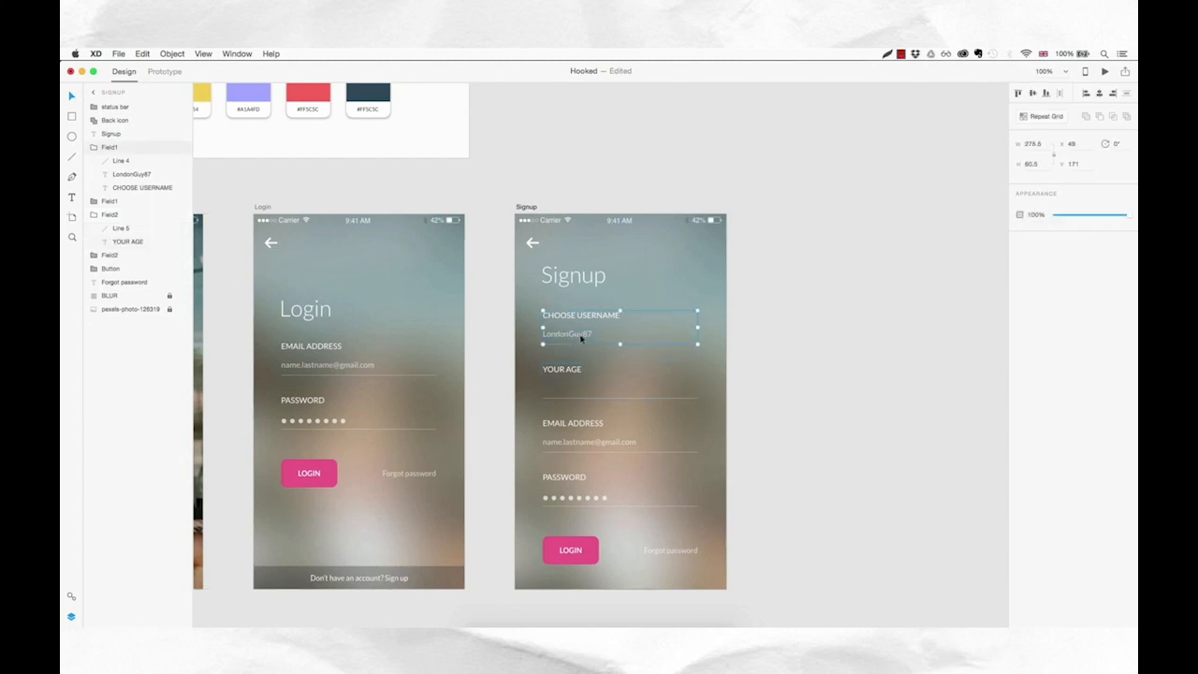
{"action": "double_click", "coordinate": [580, 339]}
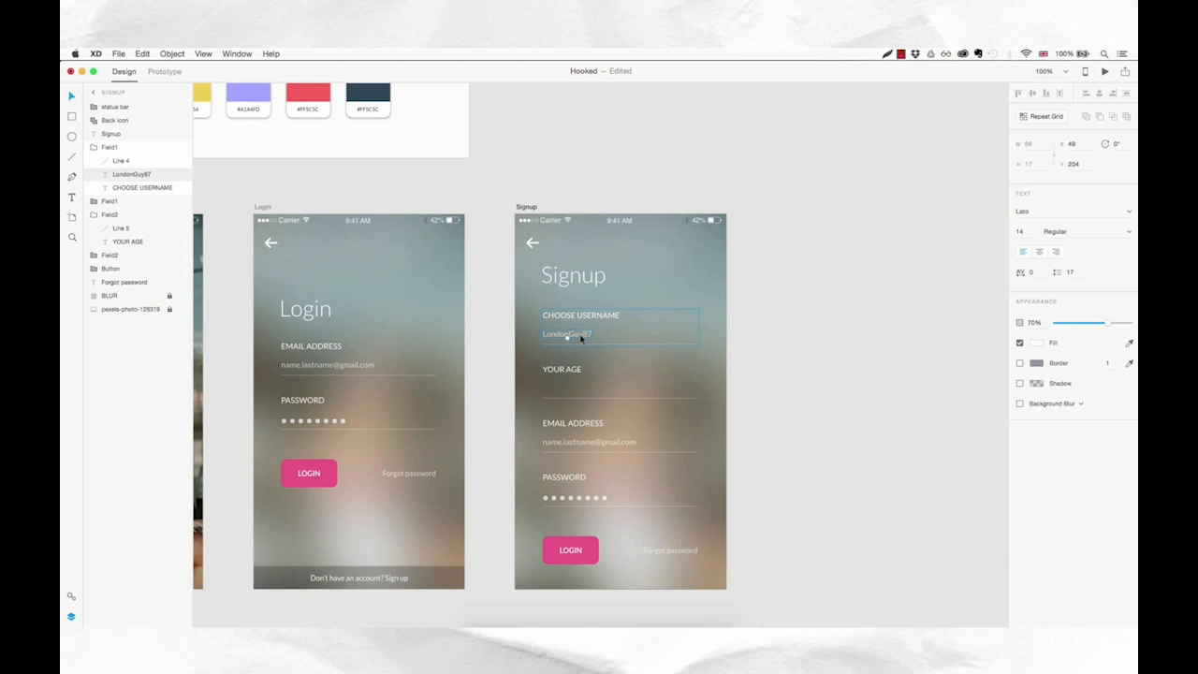
{"action": "key", "text": "super+d"}
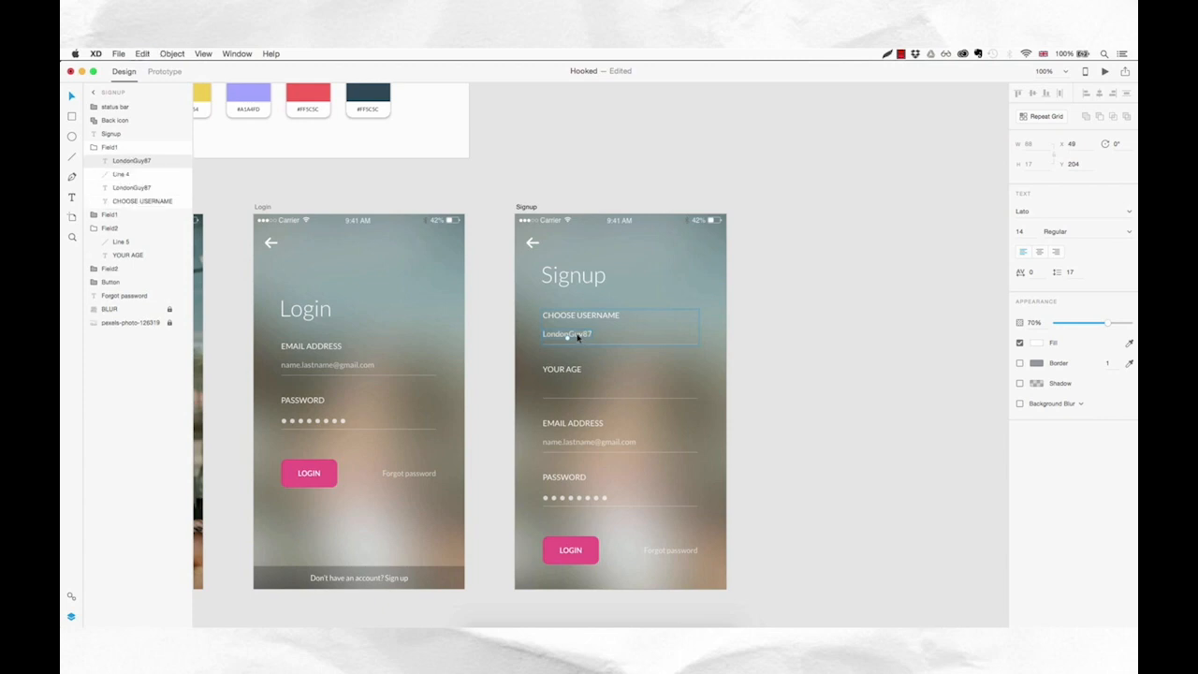
{"action": "left_click", "coordinate": [111, 216]}
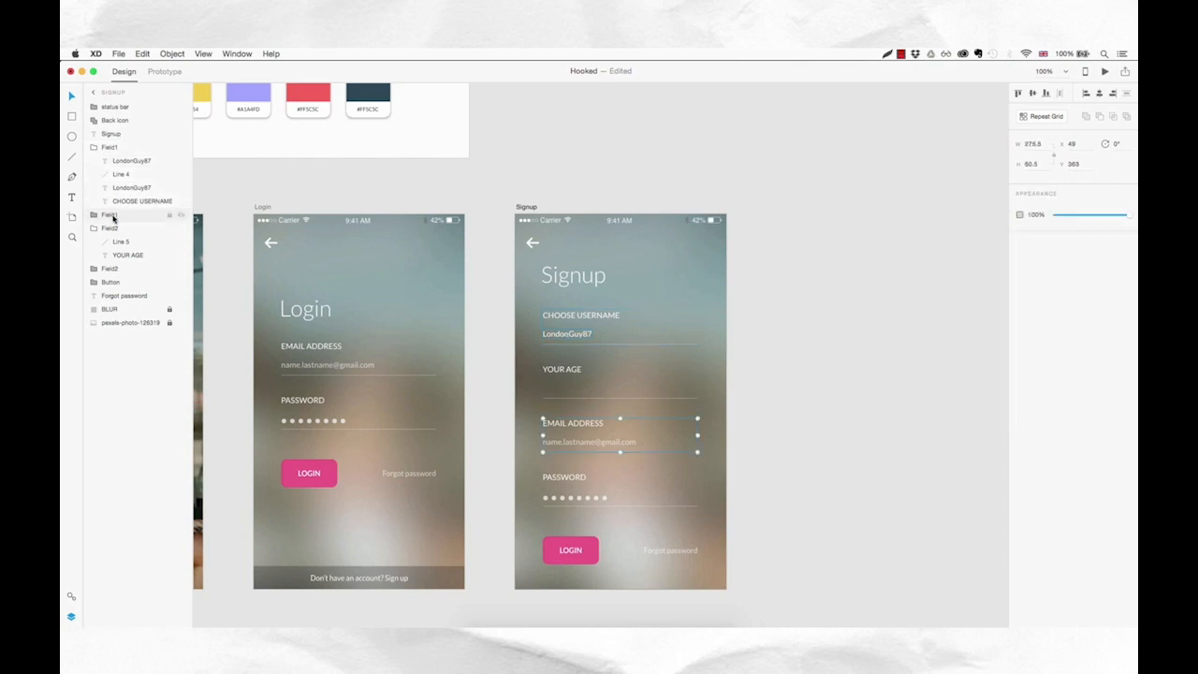
{"action": "left_click_drag", "start_coordinate": [140, 164], "coordinate": [139, 236]}
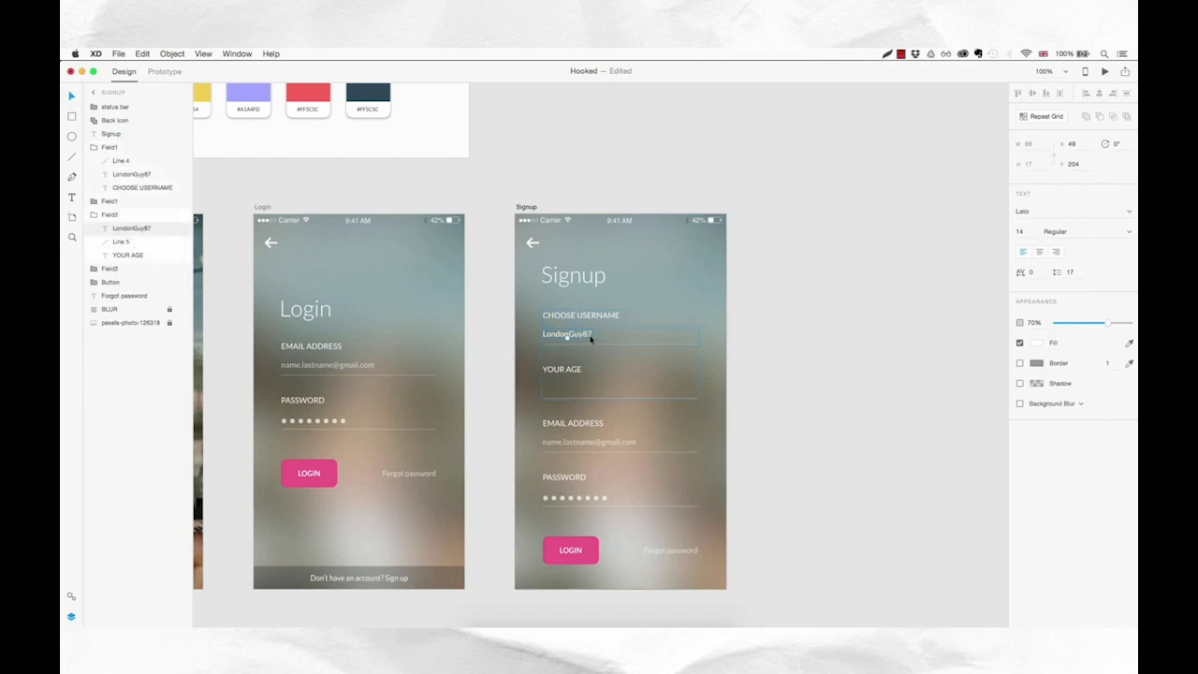
- Position the copied placeholder text beneath the YOUR AGE label, just above the field's line, at Y 300
{"action": "left_click_drag", "start_coordinate": [586, 337], "coordinate": [588, 391]}
{"action": "key", "text": "Down"}
{"action": "key", "text": "Down"}
{"action": "key", "text": "Down"}
{"action": "key", "text": "Down"}
{"action": "key", "text": "Up"}
{"action": "key", "text": "Up"}
{"action": "key", "text": "Up"}
{"action": "key", "text": "Up"}
{"action": "key", "text": "Up"}
{"action": "key", "text": "Up"}
{"action": "key", "text": "Up"}
- Replace the age field's placeholder text with "29"
{"action": "double_click", "coordinate": [592, 387]}
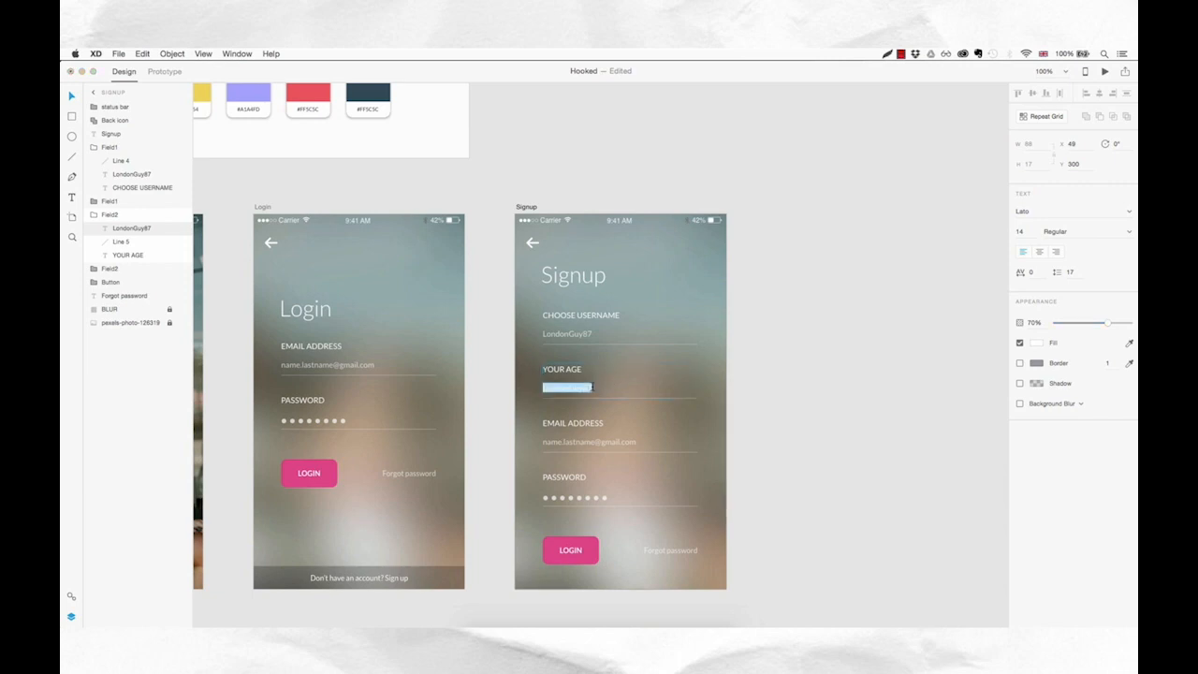
{"action": "type", "text": "29"}
{"action": "left_click", "coordinate": [692, 425]}
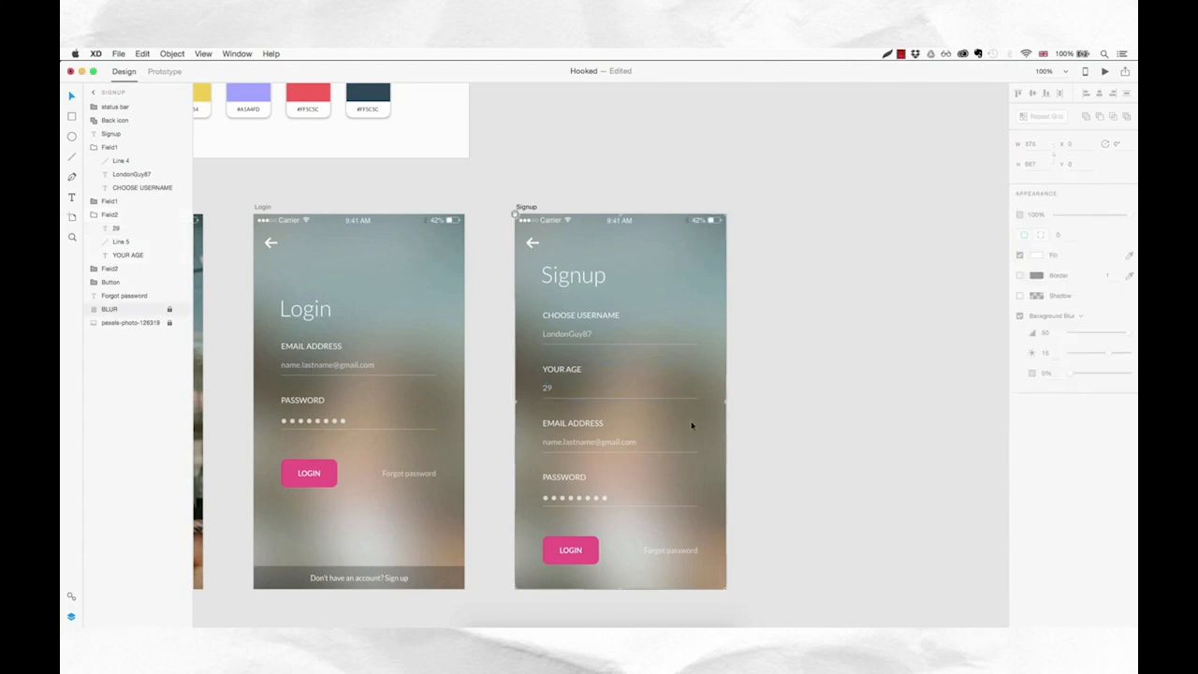
- Change the Signup screen's button label to "SIGNUP" and centre it on the pink button at X 75
{"action": "scroll", "coordinate": [691, 426], "scroll_direction": "down", "scroll_amount": 2}
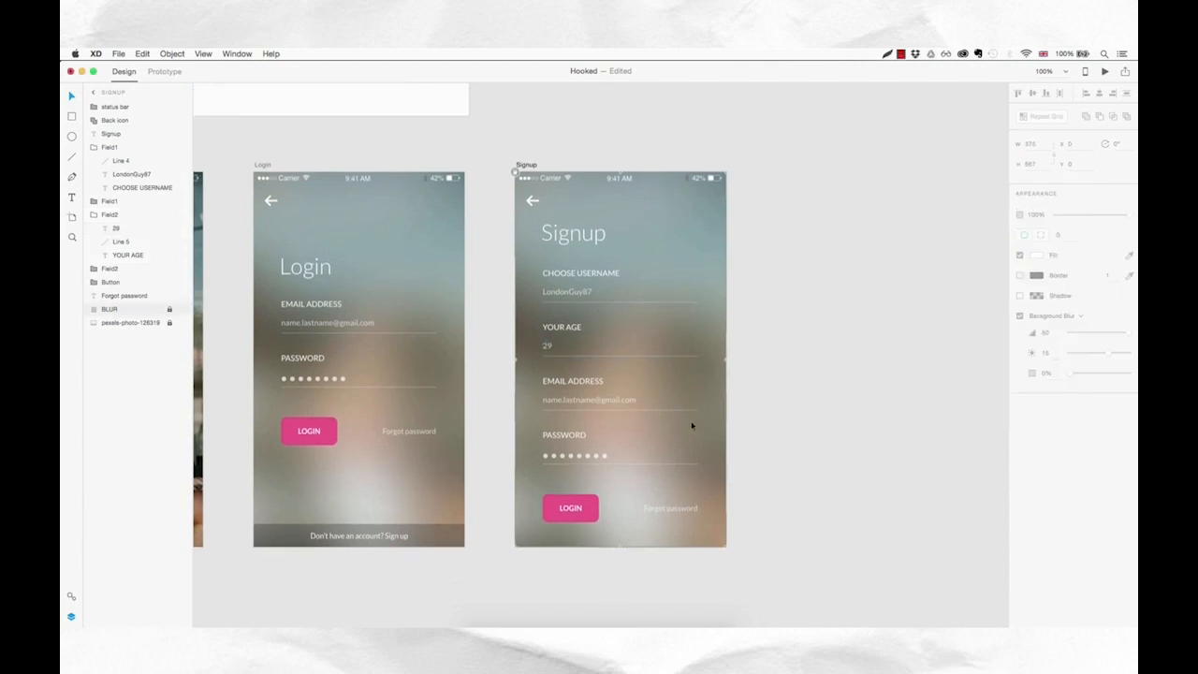
{"action": "double_click", "coordinate": [575, 508]}
{"action": "double_click", "coordinate": [575, 508]}
{"action": "type", "text": "signup"}
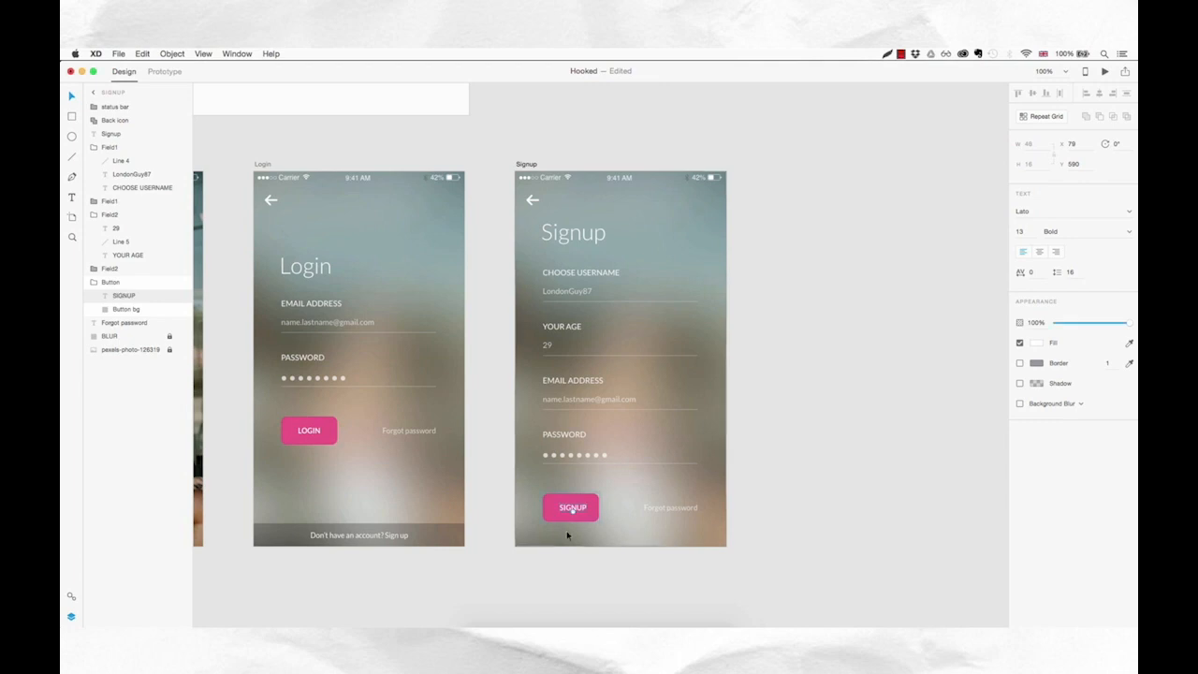
{"action": "left_click_drag", "start_coordinate": [573, 507], "coordinate": [569, 508]}
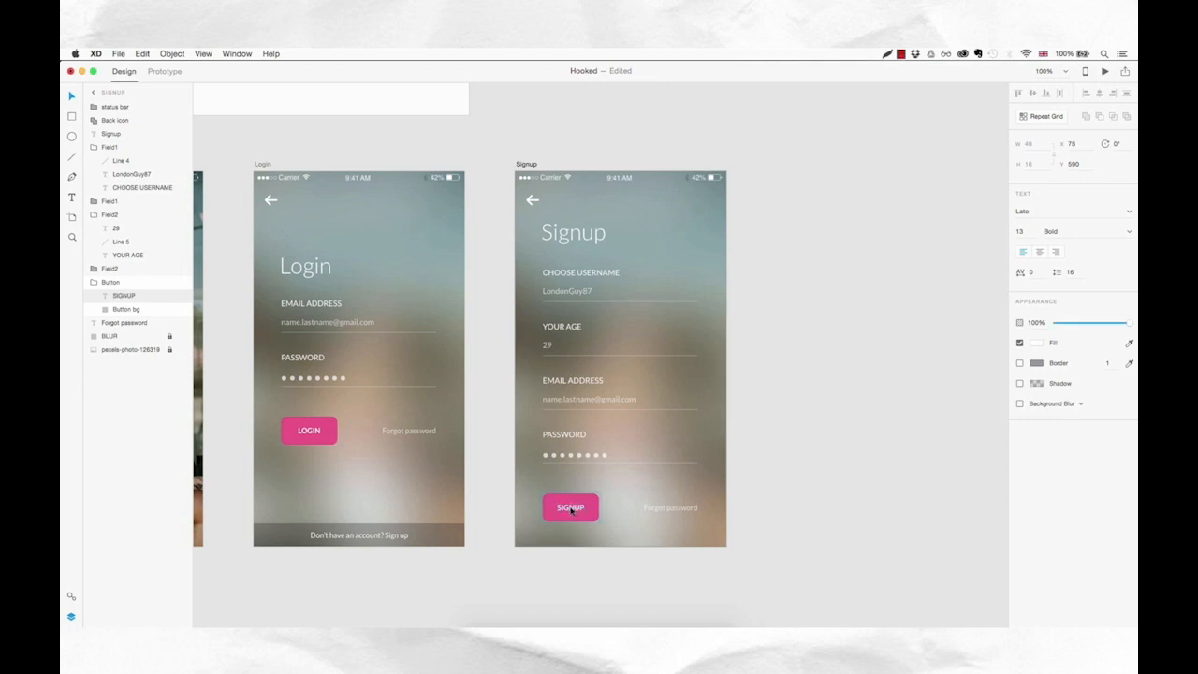
- Replace the Signup screen's "Forgot password" text with "Already a member?" and shift it slightly left to align with the field lines
{"action": "left_click", "coordinate": [658, 511]}
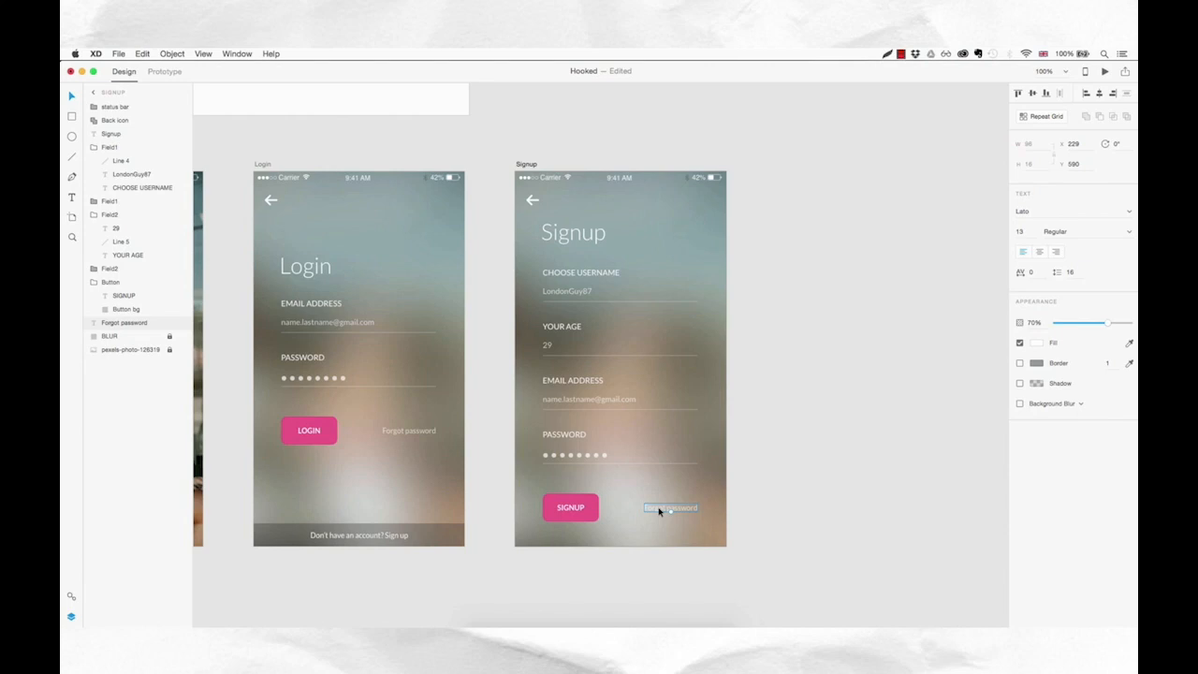
{"action": "double_click", "coordinate": [659, 510]}
{"action": "type", "text": "Already a member?"}
{"action": "key", "text": "Escape"}
{"action": "left_click_drag", "start_coordinate": [670, 509], "coordinate": [667, 508]}
{"action": "left_click", "coordinate": [765, 475]}
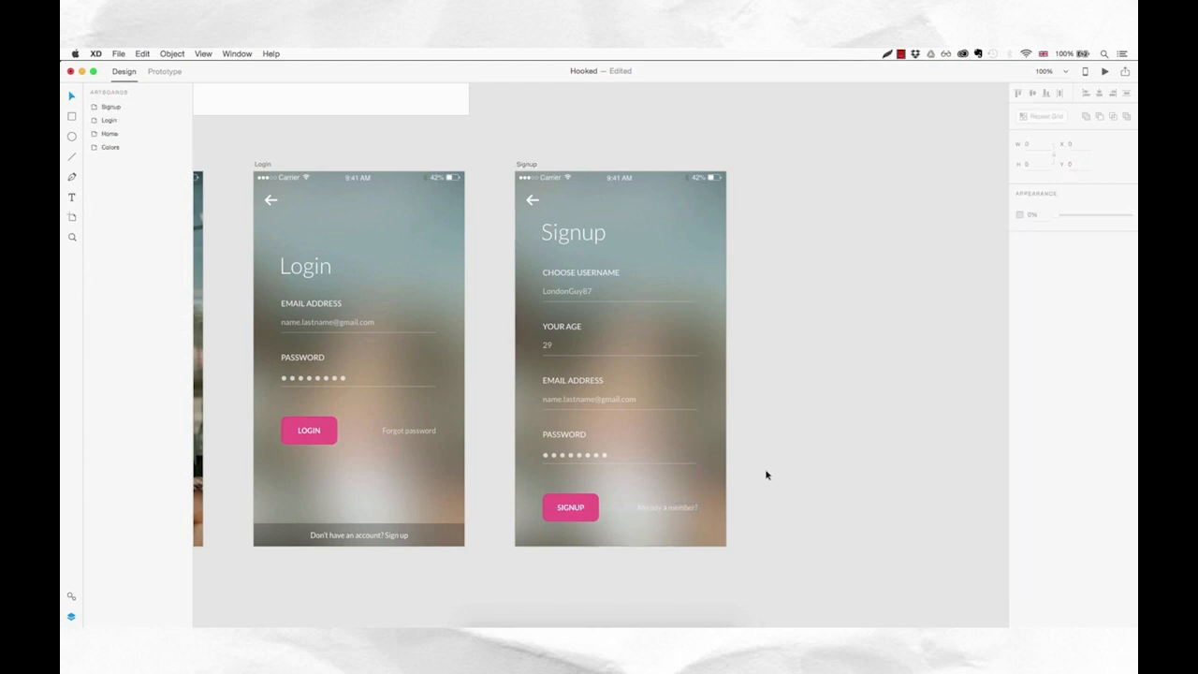
- Collapse the Signup artboard's open field groups and reorder the EMAIL ADDRESS group below the YOUR AGE group
{"action": "left_click", "coordinate": [664, 231]}
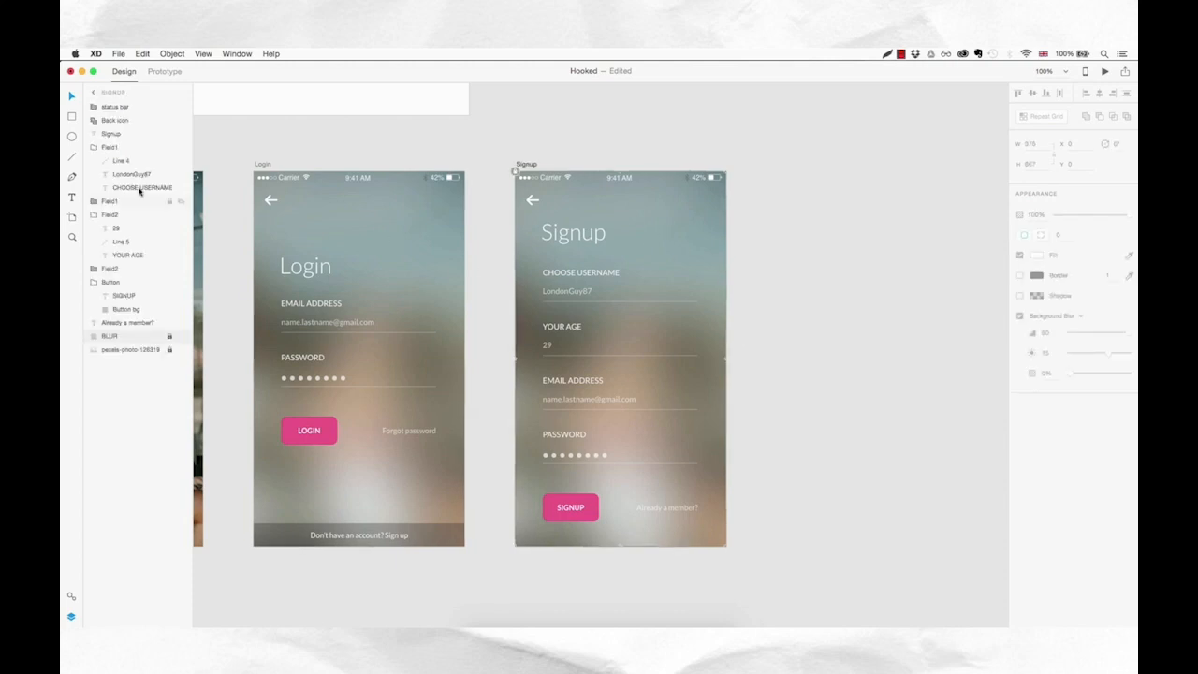
{"action": "left_click", "coordinate": [94, 146]}
{"action": "left_click", "coordinate": [93, 173]}
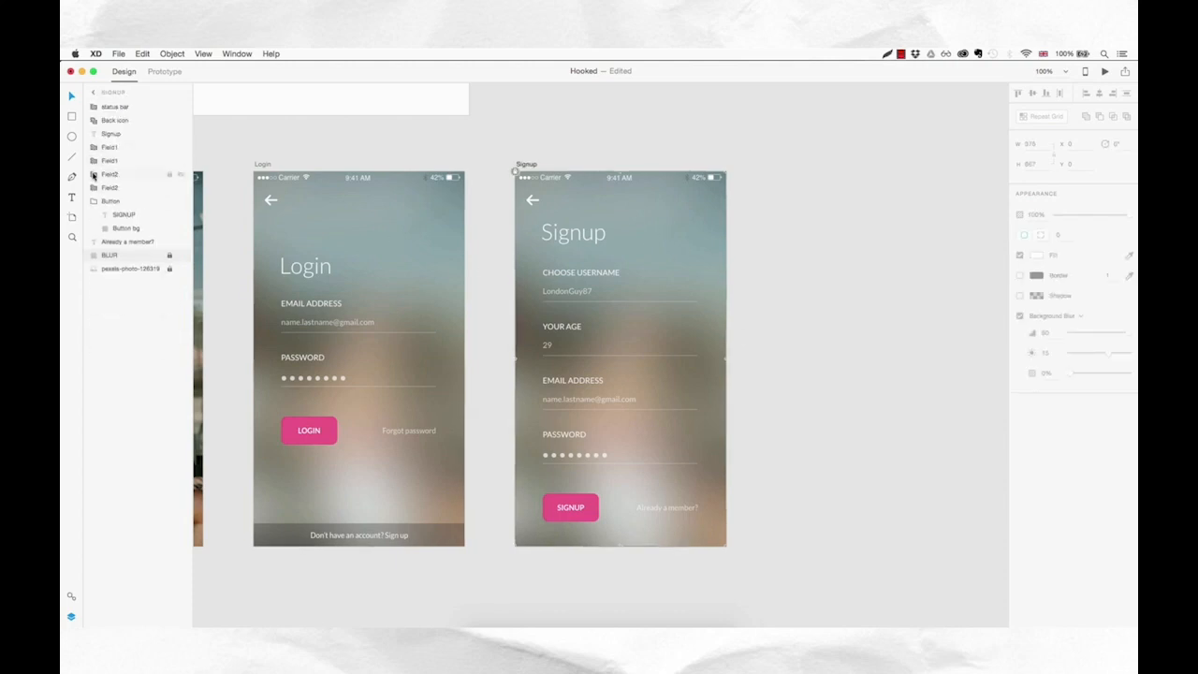
{"action": "left_click", "coordinate": [118, 148]}
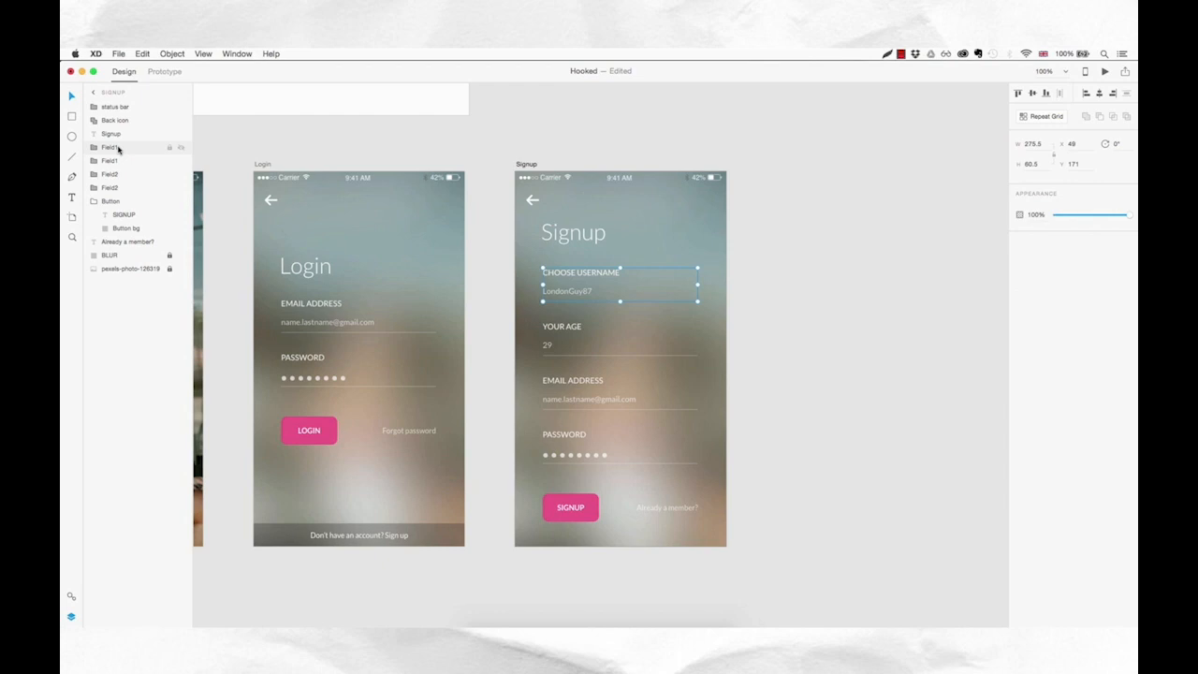
{"action": "left_click", "coordinate": [115, 161]}
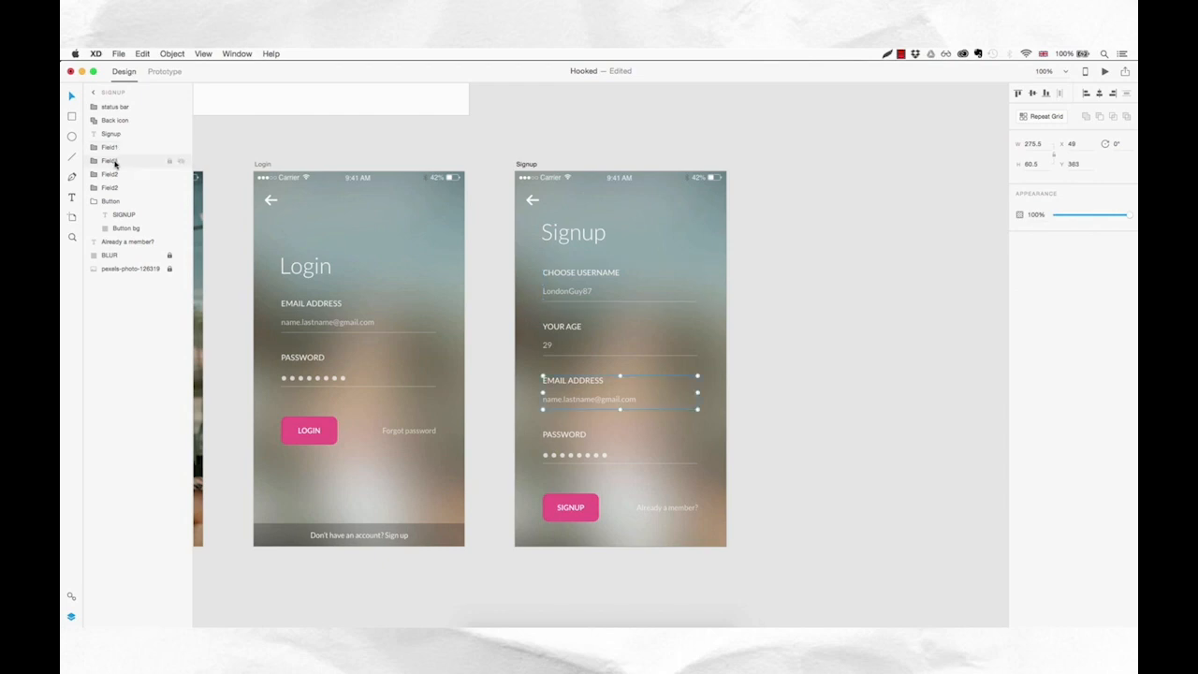
{"action": "left_click_drag", "start_coordinate": [116, 163], "coordinate": [118, 180]}
- Name the YOUR AGE group Field2 and the EMAIL ADDRESS group Field3
{"action": "left_click", "coordinate": [113, 164]}
{"action": "double_click", "coordinate": [113, 163]}
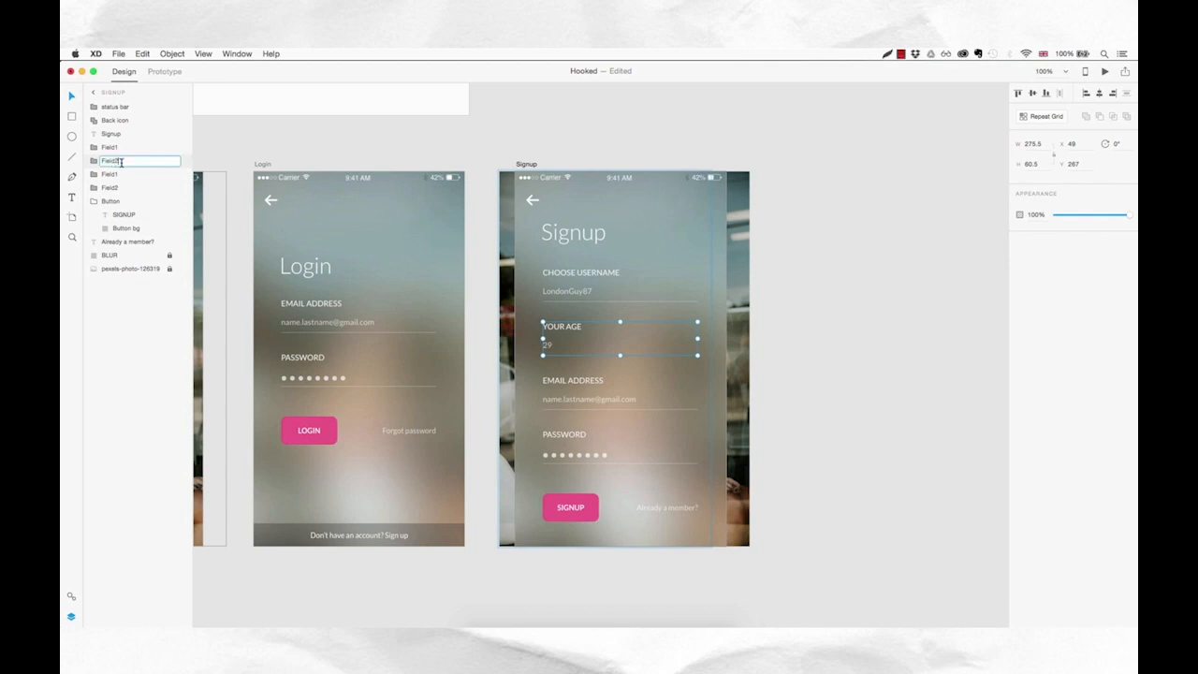
{"action": "key", "text": "BackSpace"}
{"action": "type", "text": "3"}
{"action": "key", "text": "Return"}
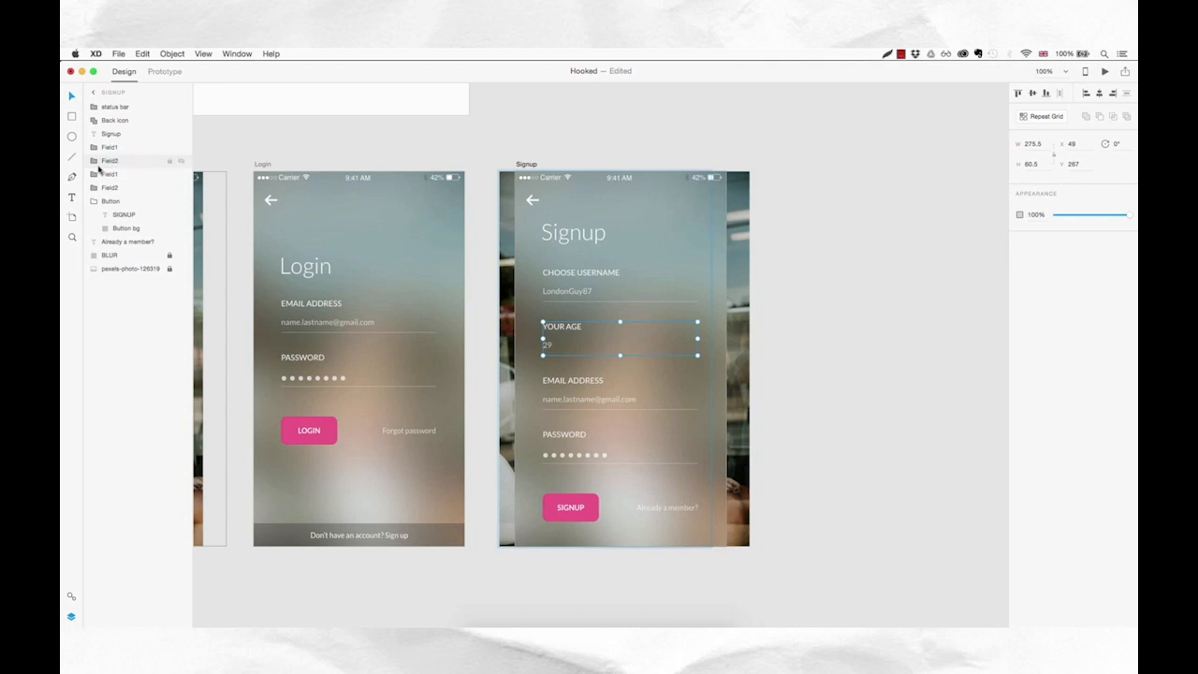
{"action": "double_click", "coordinate": [117, 175]}
{"action": "left_click", "coordinate": [118, 174]}
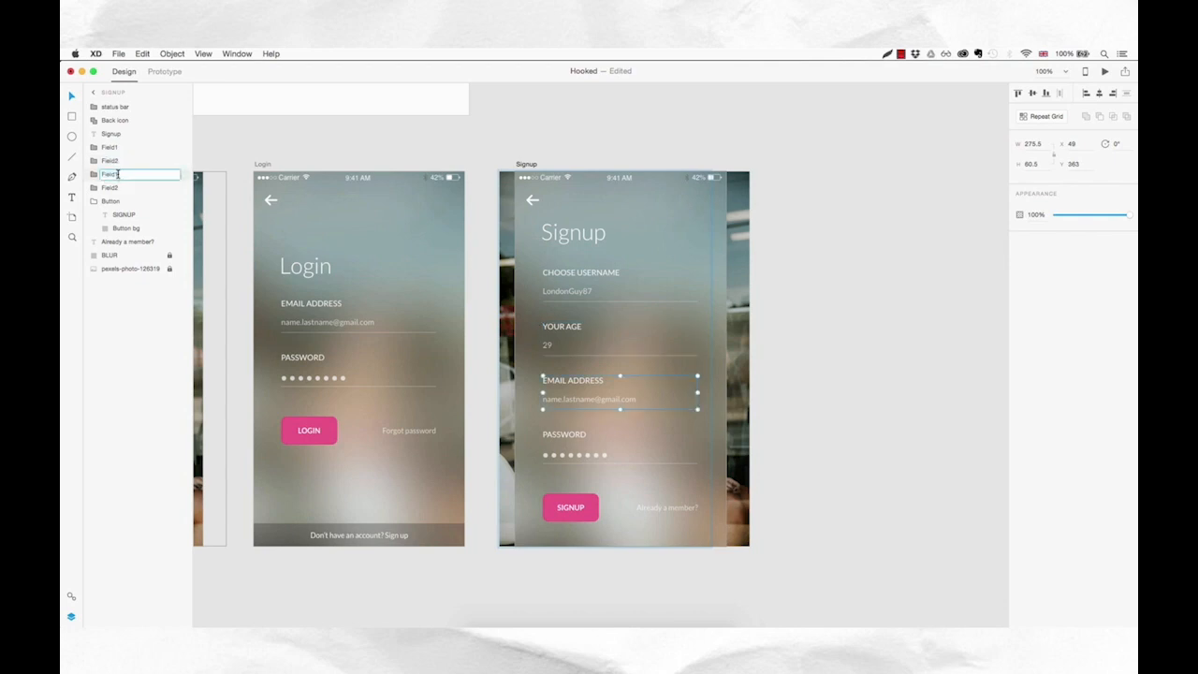
{"action": "type", "text": "3"}
{"action": "key", "text": "Return"}
- Rename the PASSWORD group as Field4 and collapse the Button group
{"action": "double_click", "coordinate": [117, 188]}
{"action": "left_click", "coordinate": [124, 188]}
{"action": "key", "text": "BackSpace"}
{"action": "type", "text": "4"}
{"action": "key", "text": "Return"}
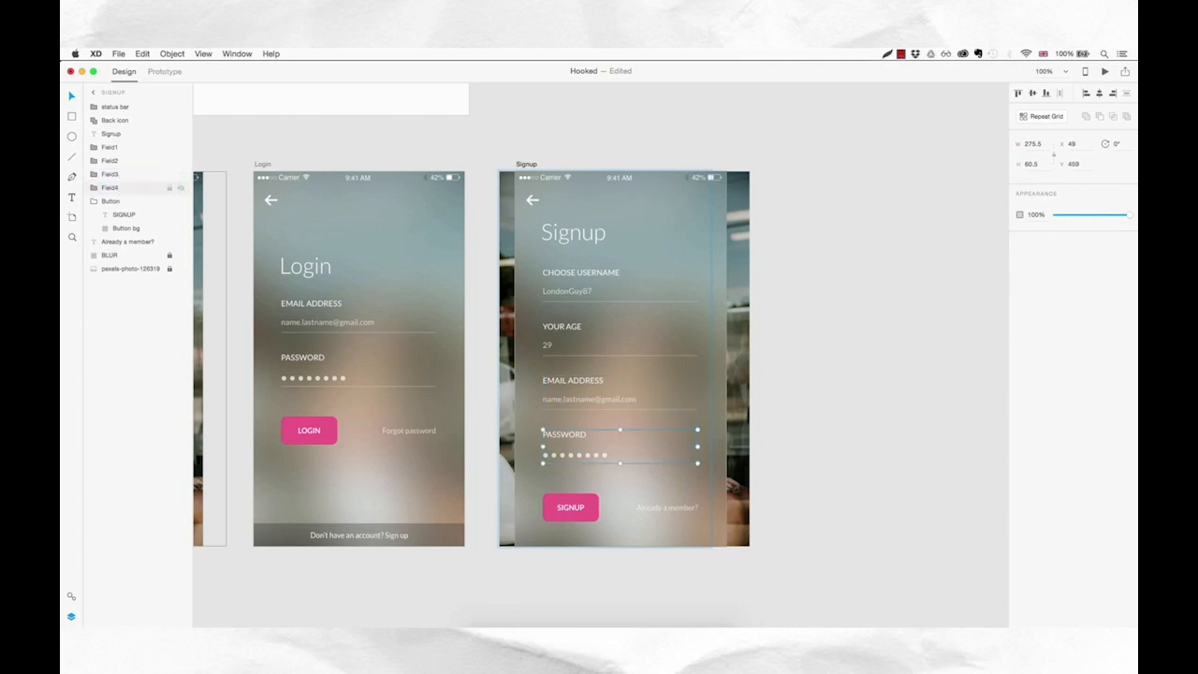
{"action": "left_click", "coordinate": [94, 204]}
{"action": "left_click", "coordinate": [113, 201]}
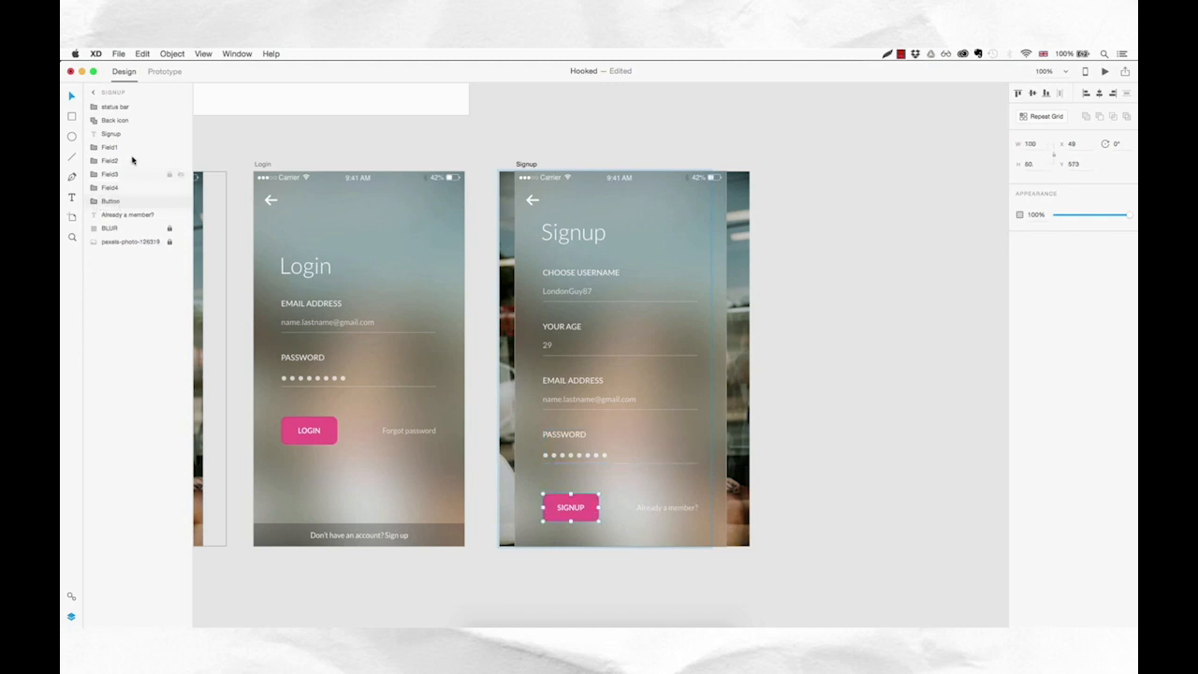
{"action": "left_click", "coordinate": [132, 126]}
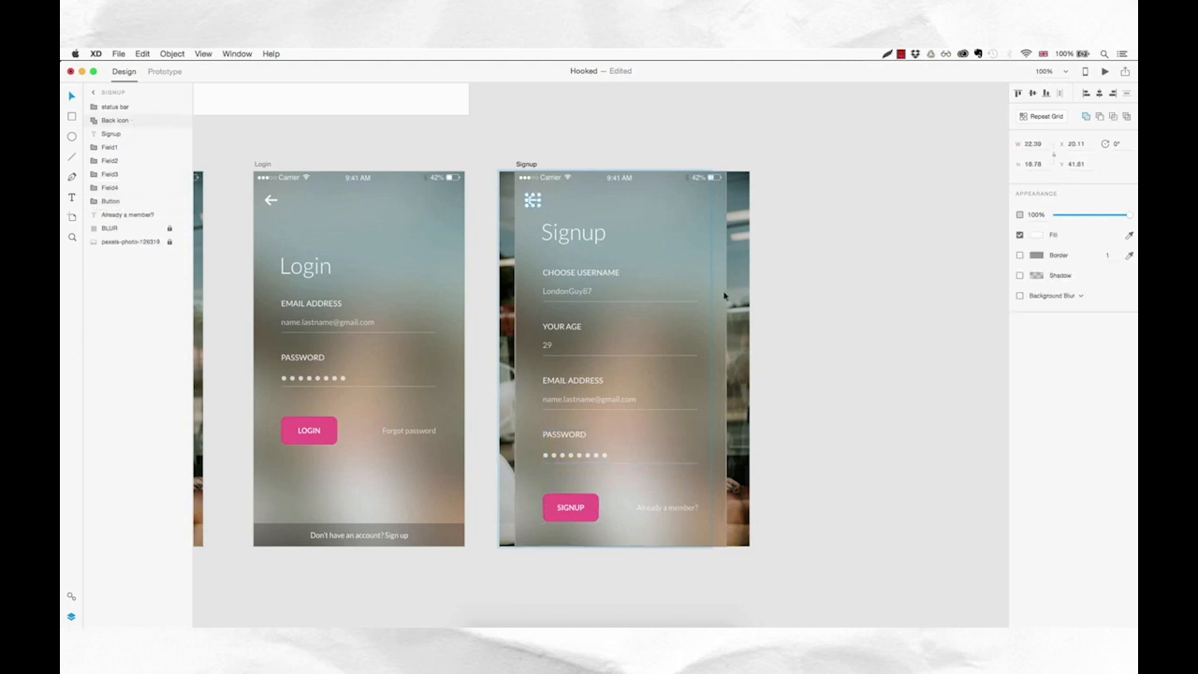
{"action": "left_click", "coordinate": [799, 289]}
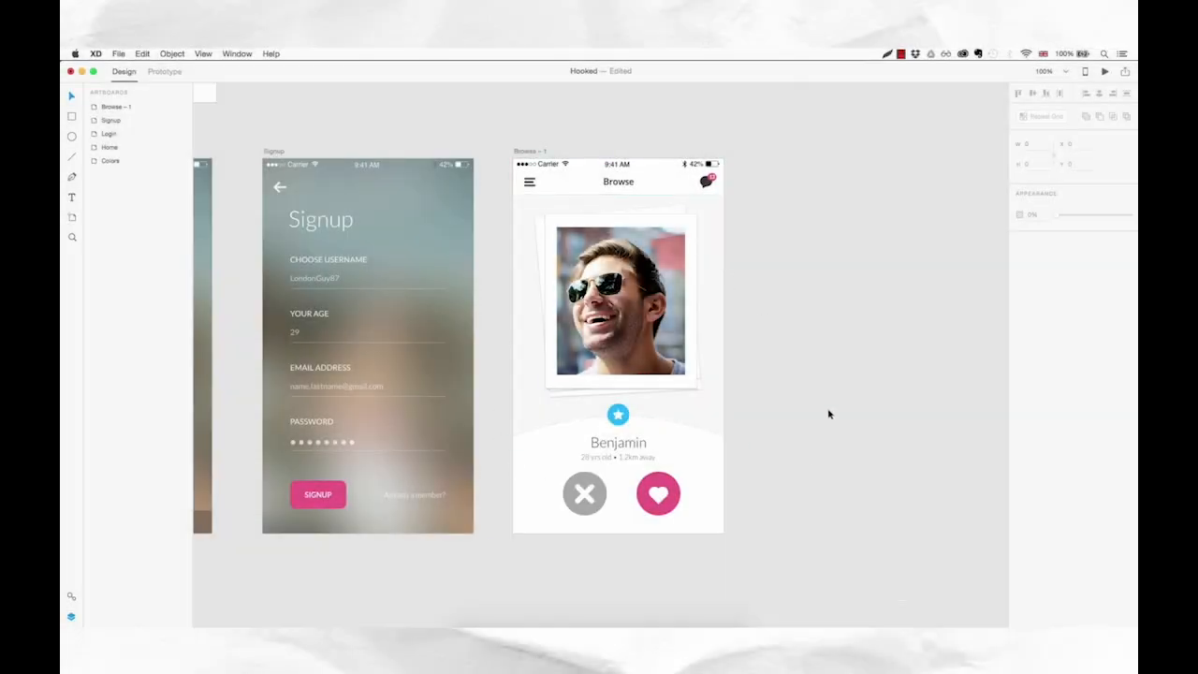
- Delete the Browse – 1 artboard and add a blank iPhone 6/7 artboard beneath the Home artboard
{"action": "left_click", "coordinate": [539, 151]}
{"action": "key", "text": "Delete"}
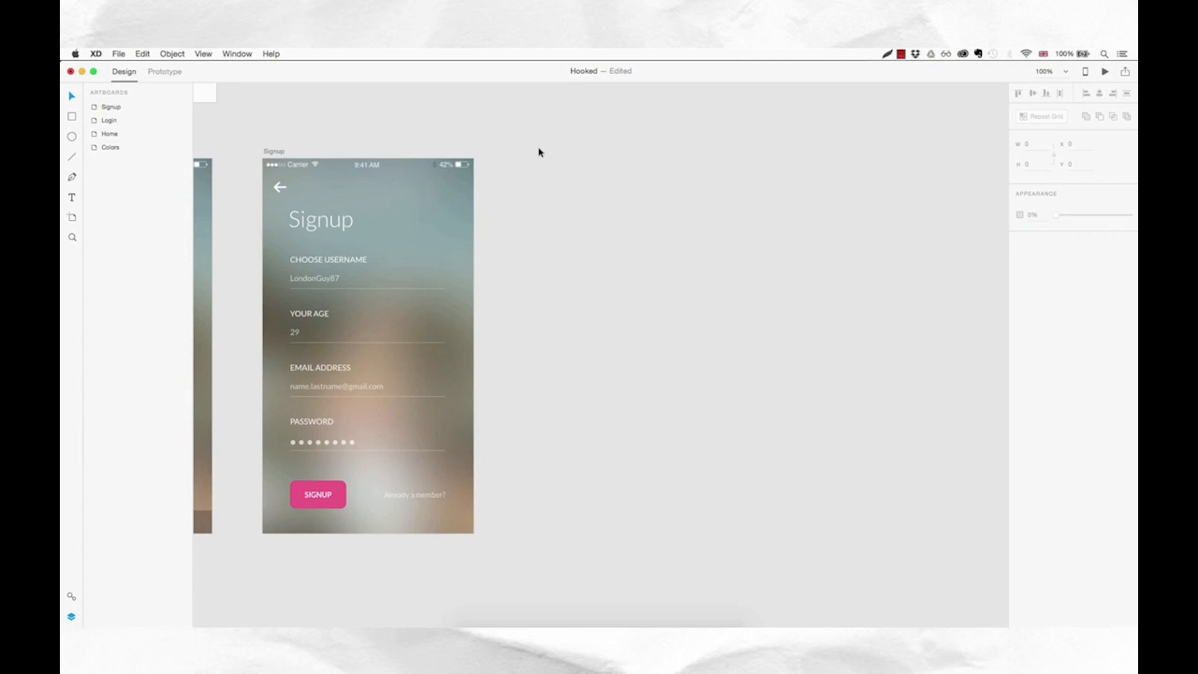
{"action": "scroll", "coordinate": [497, 286], "scroll_direction": "left", "scroll_amount": 10}
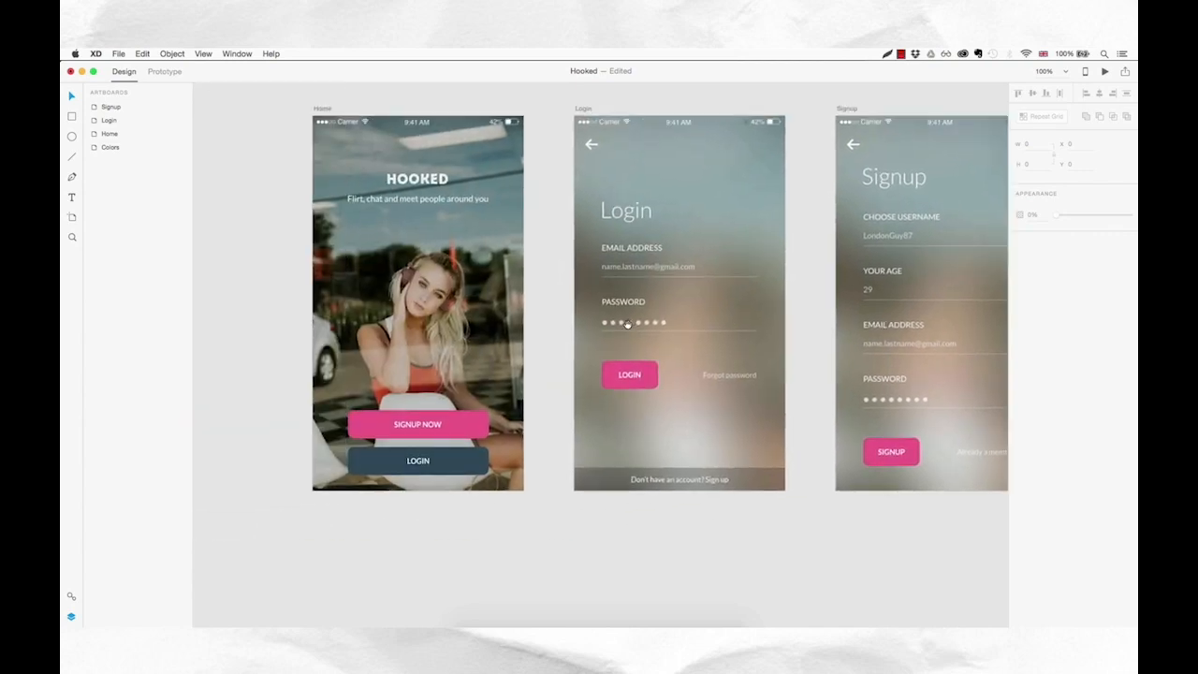
{"action": "scroll", "coordinate": [544, 373], "scroll_direction": "down", "scroll_amount": 3}
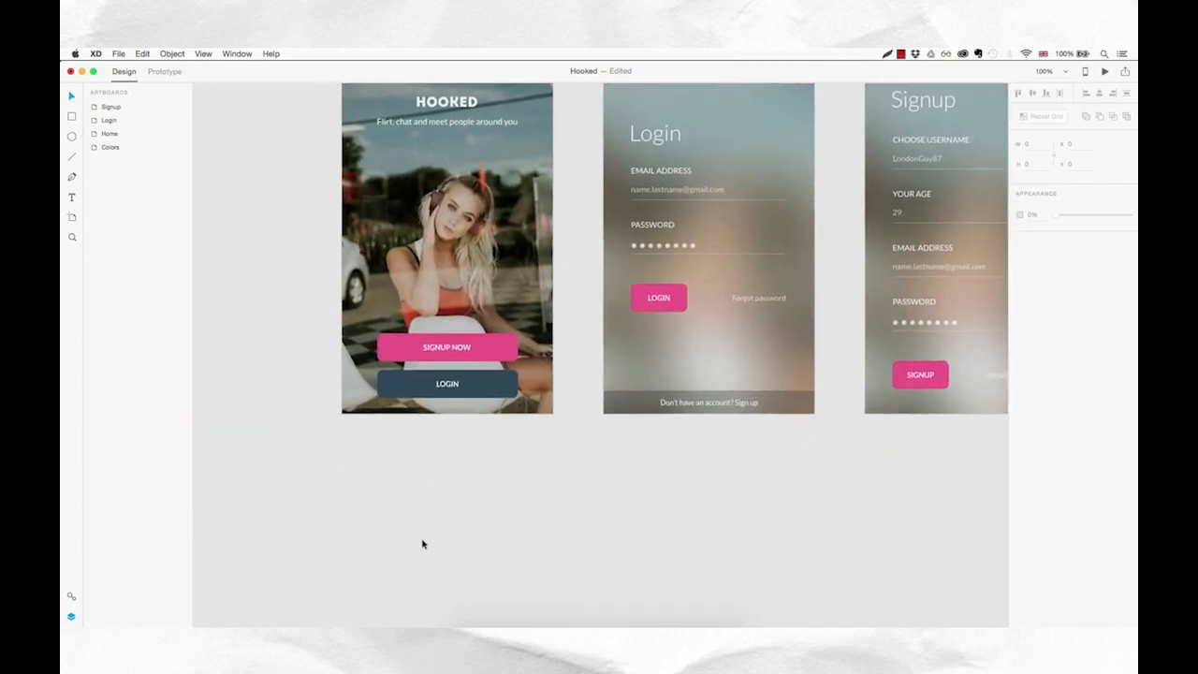
{"action": "key", "text": "a"}
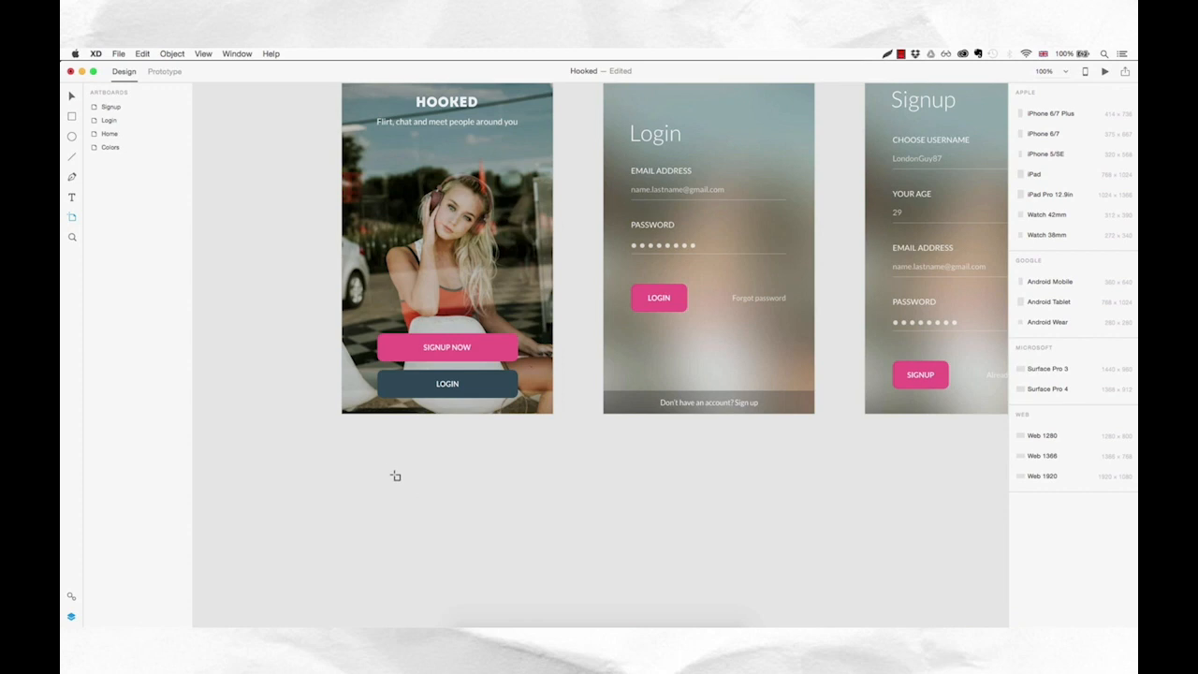
{"action": "left_click", "coordinate": [341, 449]}
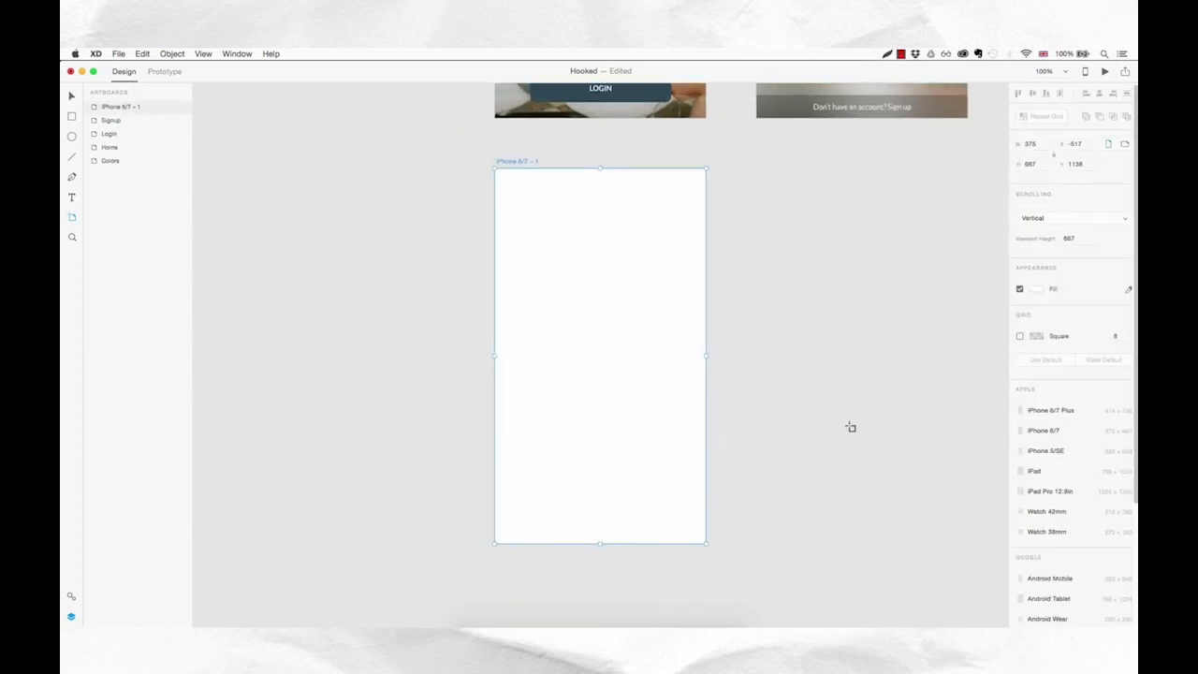
- Fill the new iPhone 6/7 artboard with the saved light grey swatch
{"action": "left_click", "coordinate": [1038, 289]}
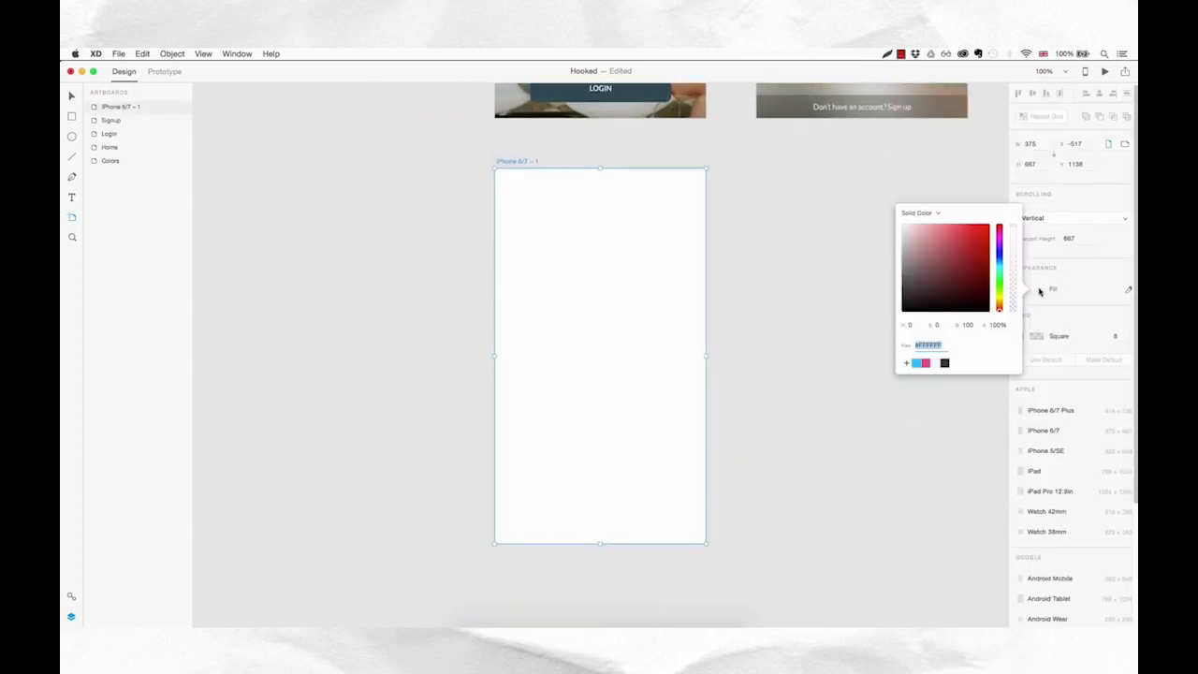
{"action": "left_click", "coordinate": [936, 364]}
{"action": "left_click", "coordinate": [763, 343]}
{"action": "left_click", "coordinate": [763, 342]}
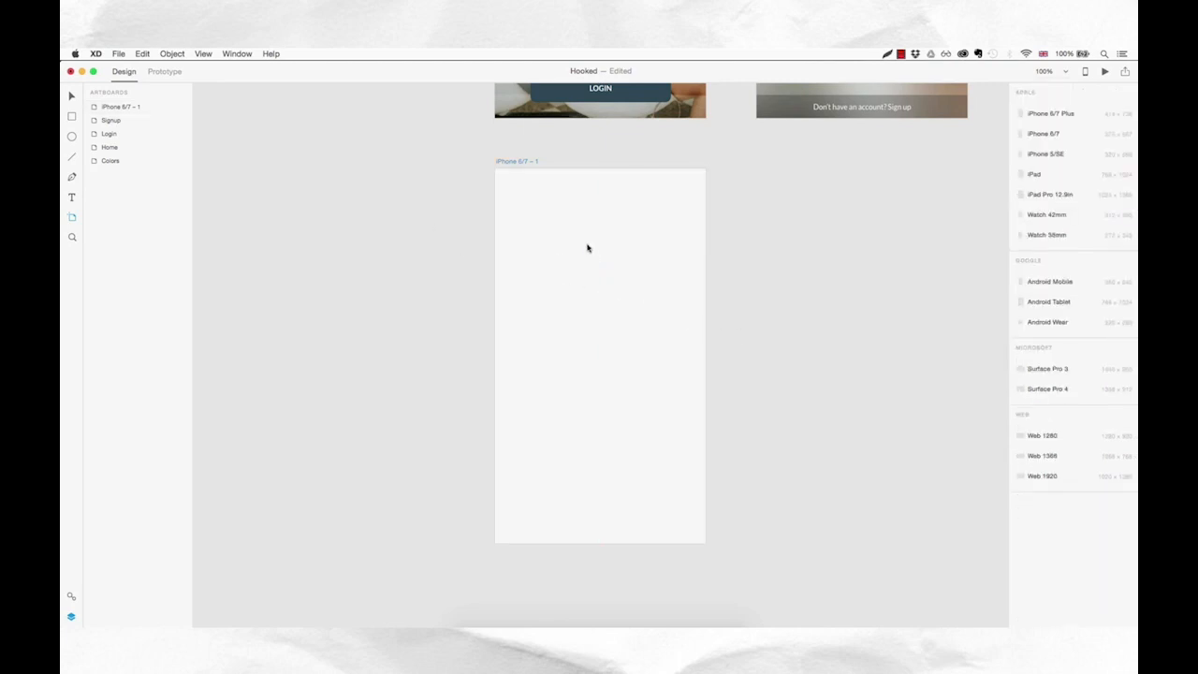
- Draw a full-width header rectangle at the top of the new artboard, 375 wide and 64 high
{"action": "key", "text": "r"}
{"action": "mouse_move", "coordinate": [497, 169]}
{"action": "left_mouse_down"}
{"action": "mouse_move", "coordinate": [580, 217]}
{"action": "mouse_move", "coordinate": [690, 227]}
{"action": "mouse_move", "coordinate": [707, 224]}
{"action": "mouse_move", "coordinate": [706, 207]}
{"action": "left_mouse_up"}
{"action": "left_click", "coordinate": [1029, 165]}
{"action": "type", "text": "60"}
{"action": "key", "text": "Return"}
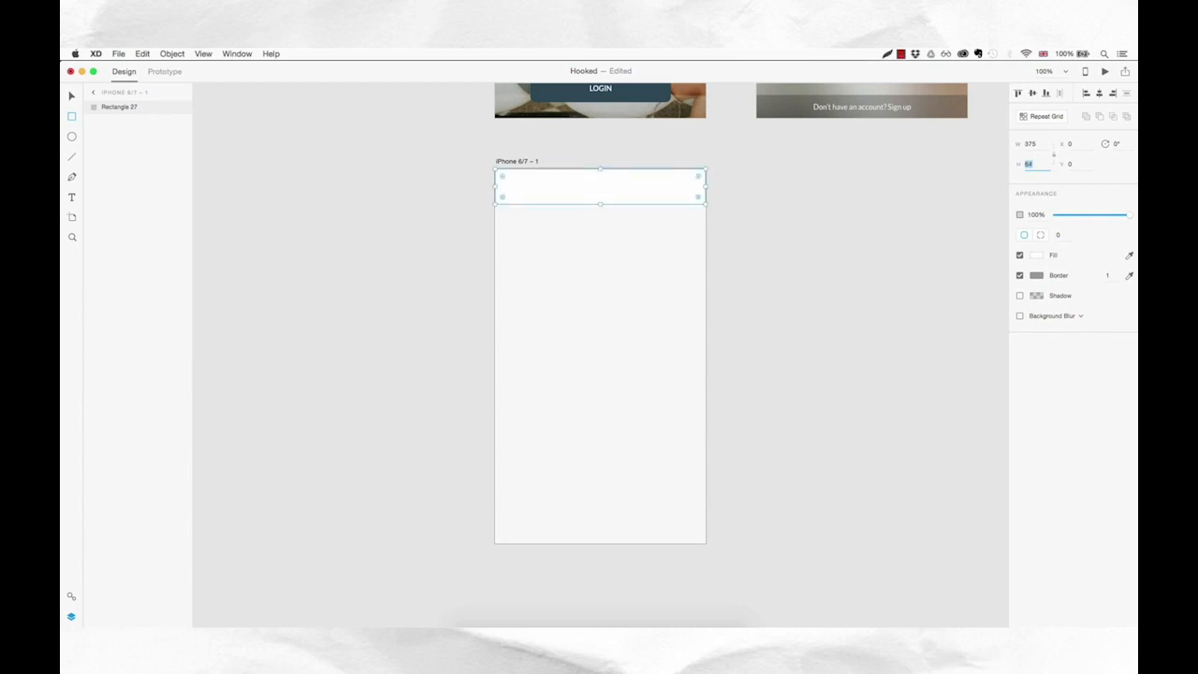
{"action": "key", "text": "Return"}
- Remove the header rectangle's border and give it a shadow with Y 0 and blur 2
{"action": "left_click", "coordinate": [1019, 276]}
{"action": "left_click", "coordinate": [1020, 295]}
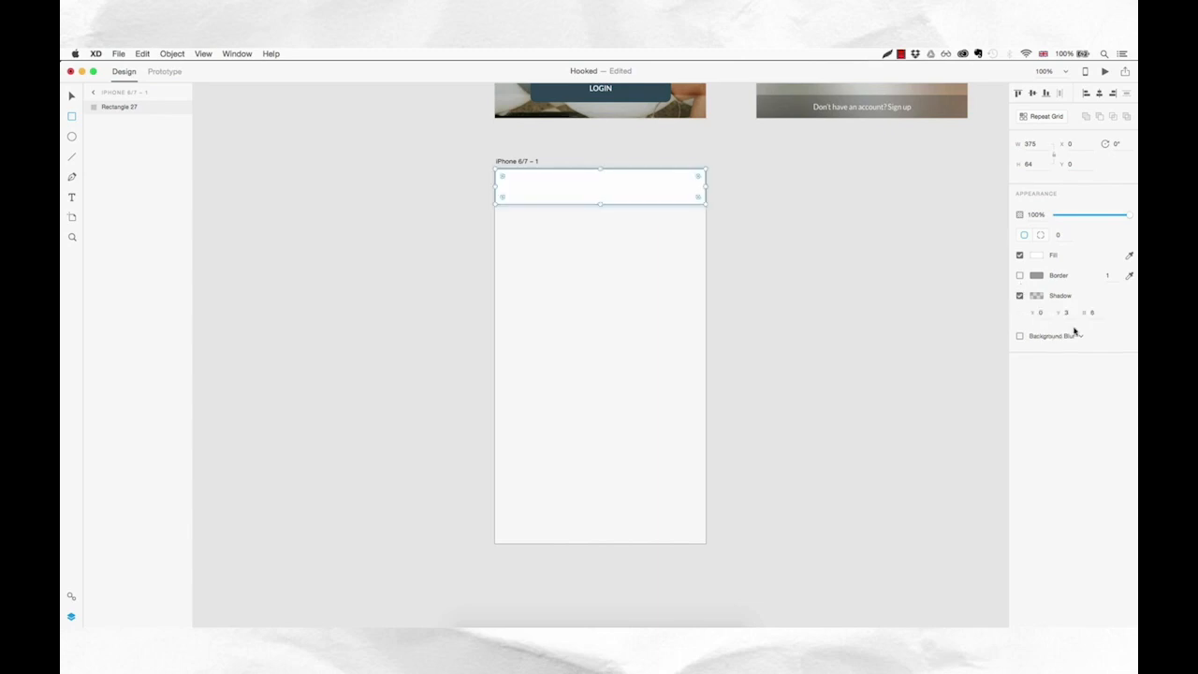
{"action": "left_click", "coordinate": [1069, 313]}
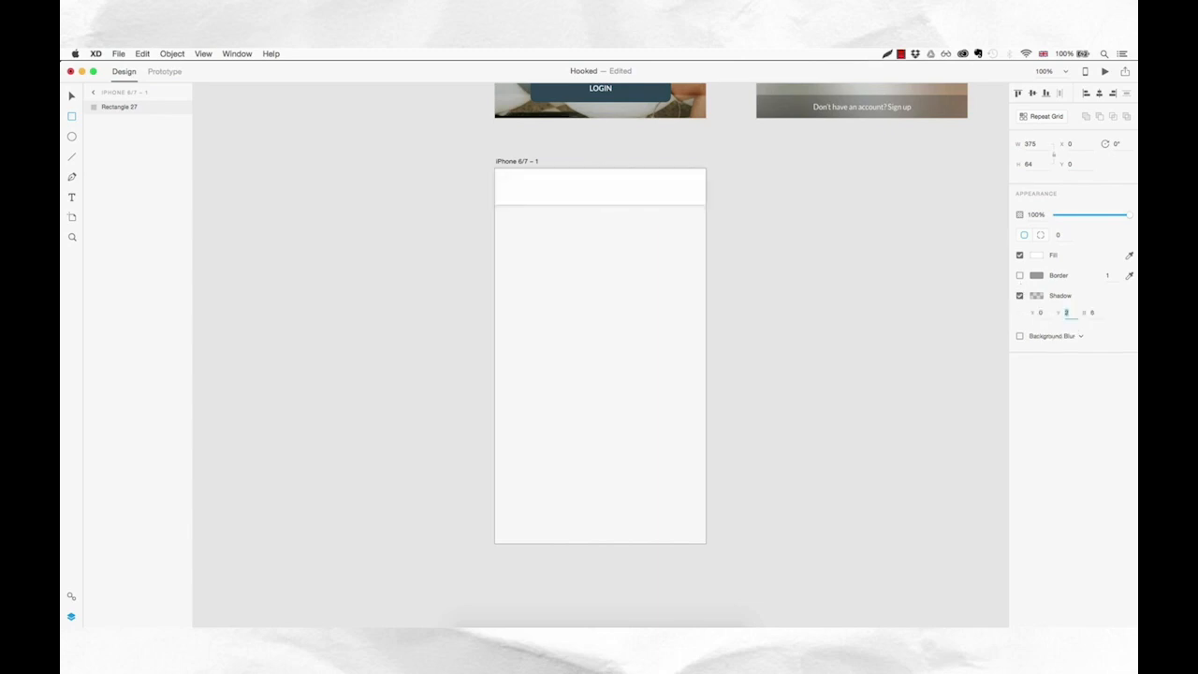
{"action": "type", "text": "0"}
{"action": "left_click", "coordinate": [1097, 313]}
{"action": "type", "text": "2"}
{"action": "key", "text": "Return"}
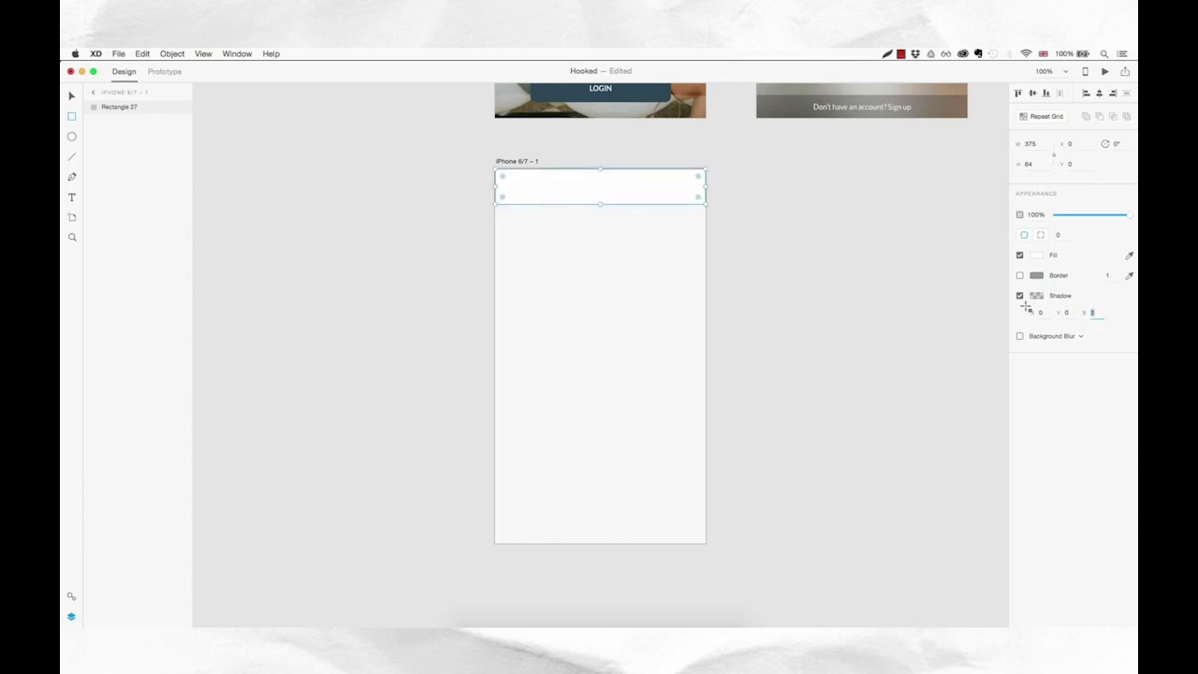
{"action": "key", "text": "Escape"}
- Check the header's shadow edge up close and lock the header rectangle
{"action": "key", "text": "z"}
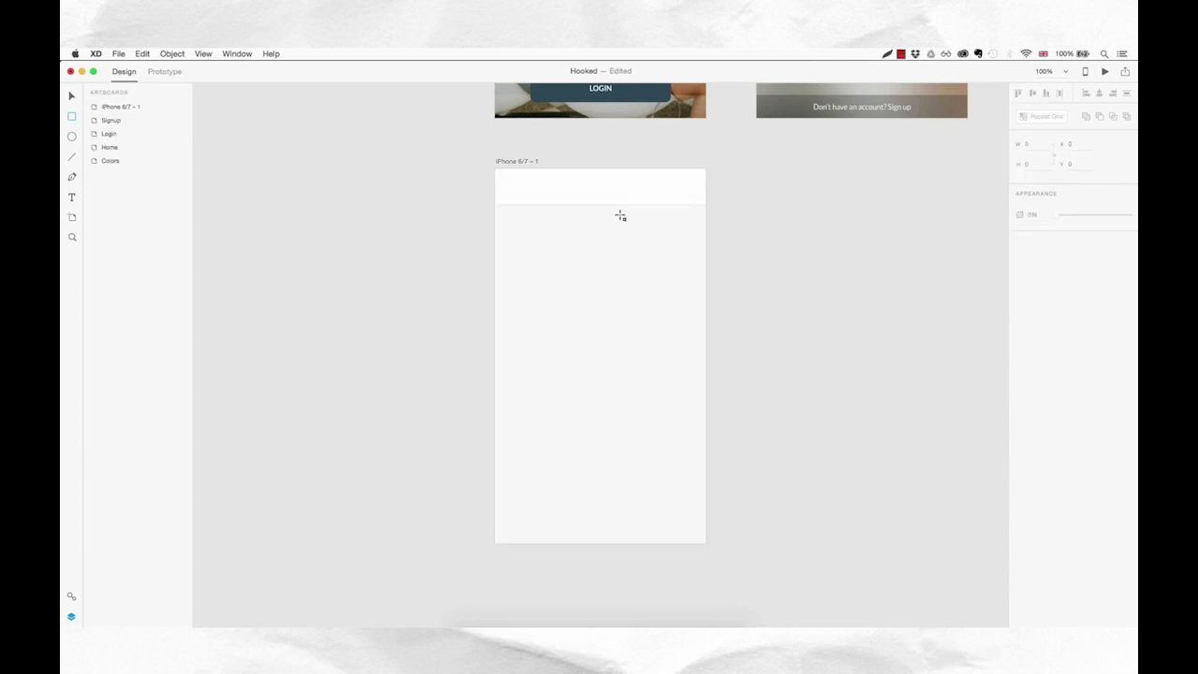
{"action": "left_click", "coordinate": [608, 210]}
{"action": "scroll", "coordinate": [613, 242], "scroll_direction": "up", "scroll_amount": 1}
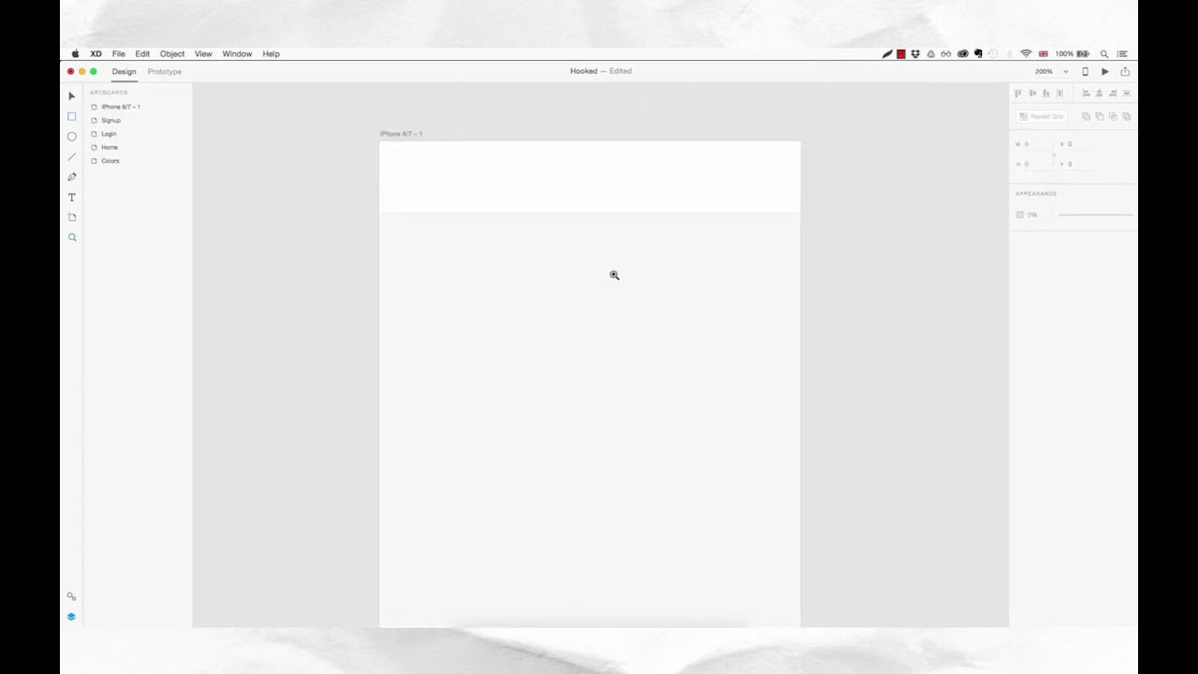
{"action": "key", "text": "super+minus"}
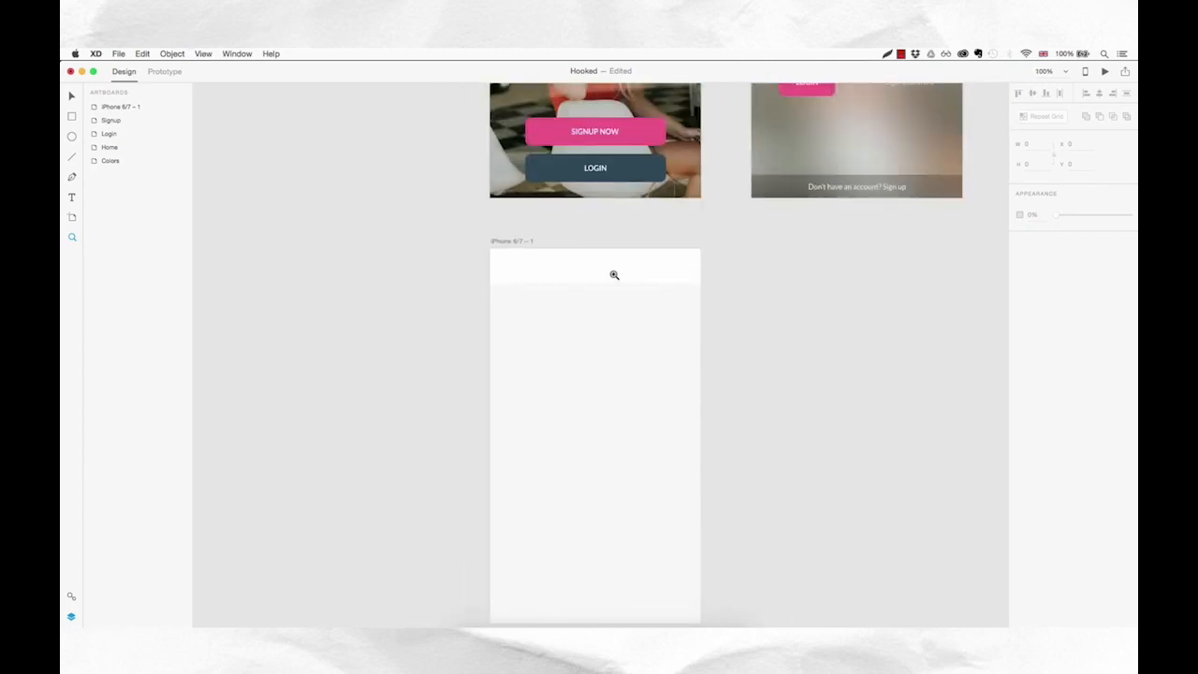
{"action": "scroll", "coordinate": [615, 273], "scroll_direction": "down", "scroll_amount": 2}
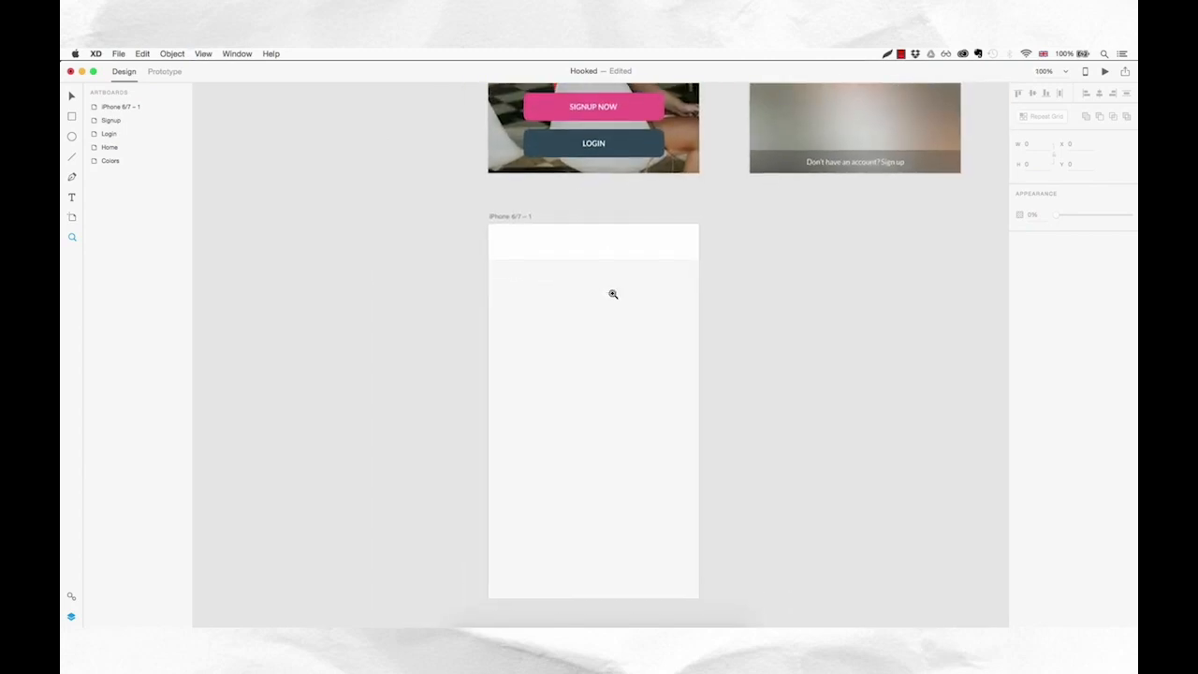
{"action": "key", "text": "v"}
{"action": "left_click", "coordinate": [607, 251]}
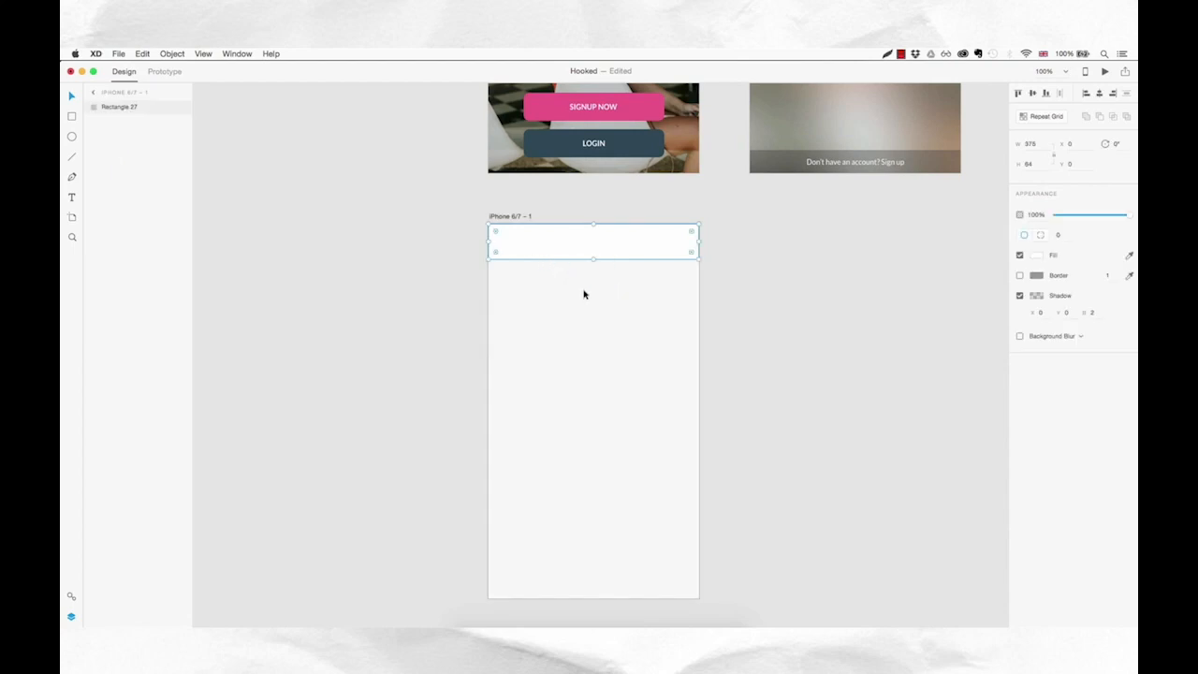
{"action": "key", "text": "super+l"}
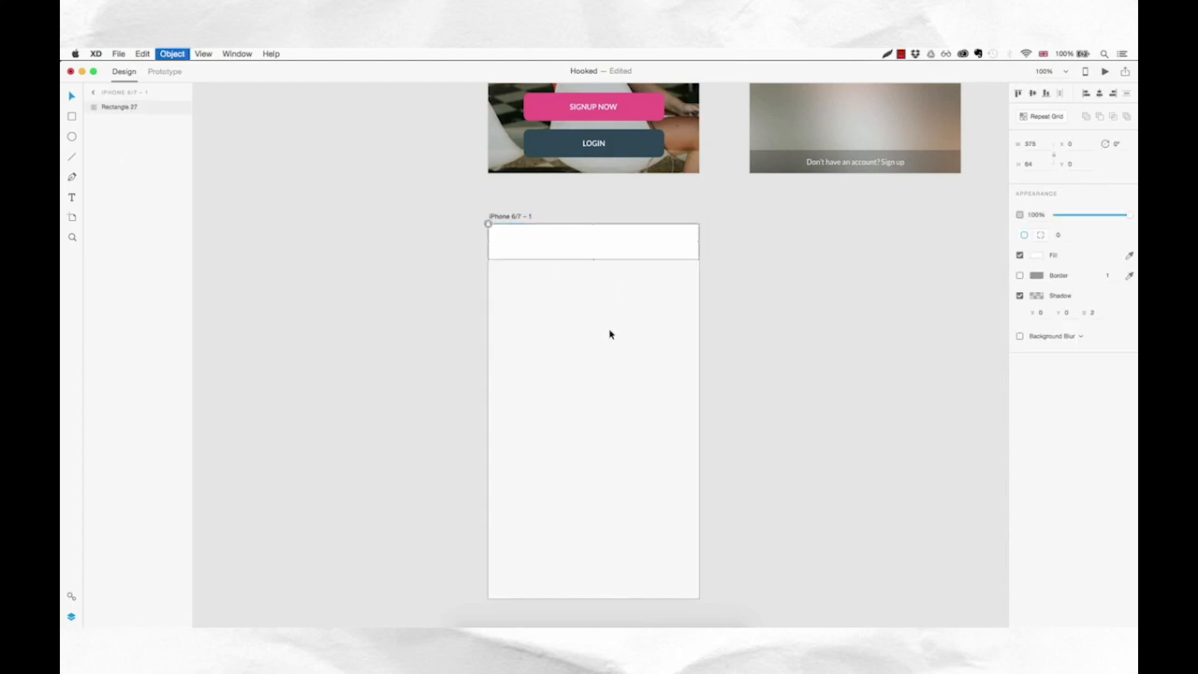
- Open the Apple iOS UI kit and bring its screens with status bars into view
{"action": "left_click", "coordinate": [119, 54]}
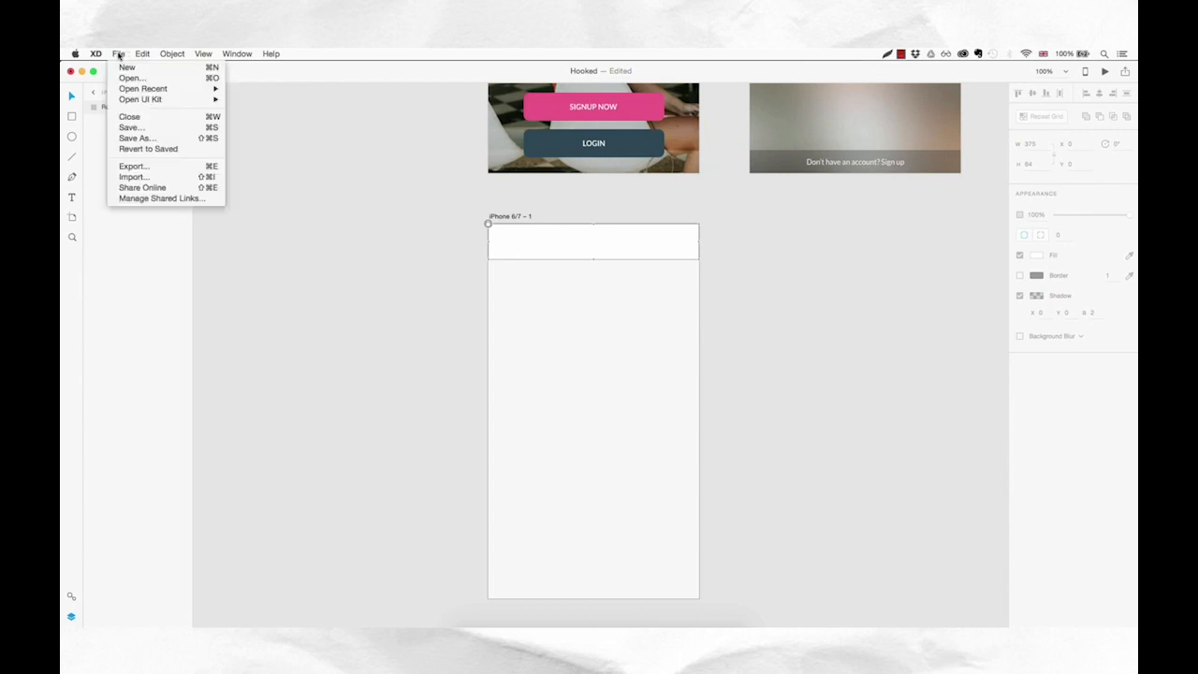
{"action": "mouse_move", "coordinate": [148, 100]}
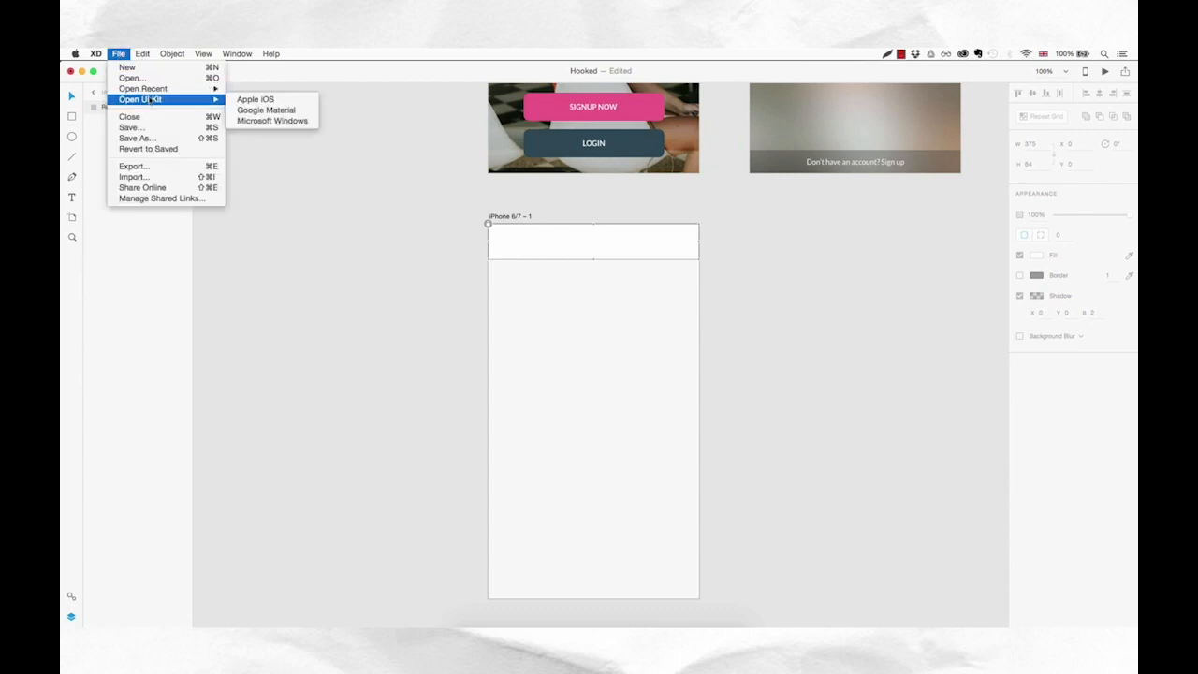
{"action": "left_click", "coordinate": [240, 100]}
{"action": "key", "text": "z"}
{"action": "left_click", "coordinate": [382, 316]}
{"action": "scroll", "coordinate": [418, 309], "scroll_direction": "up", "scroll_amount": 10}
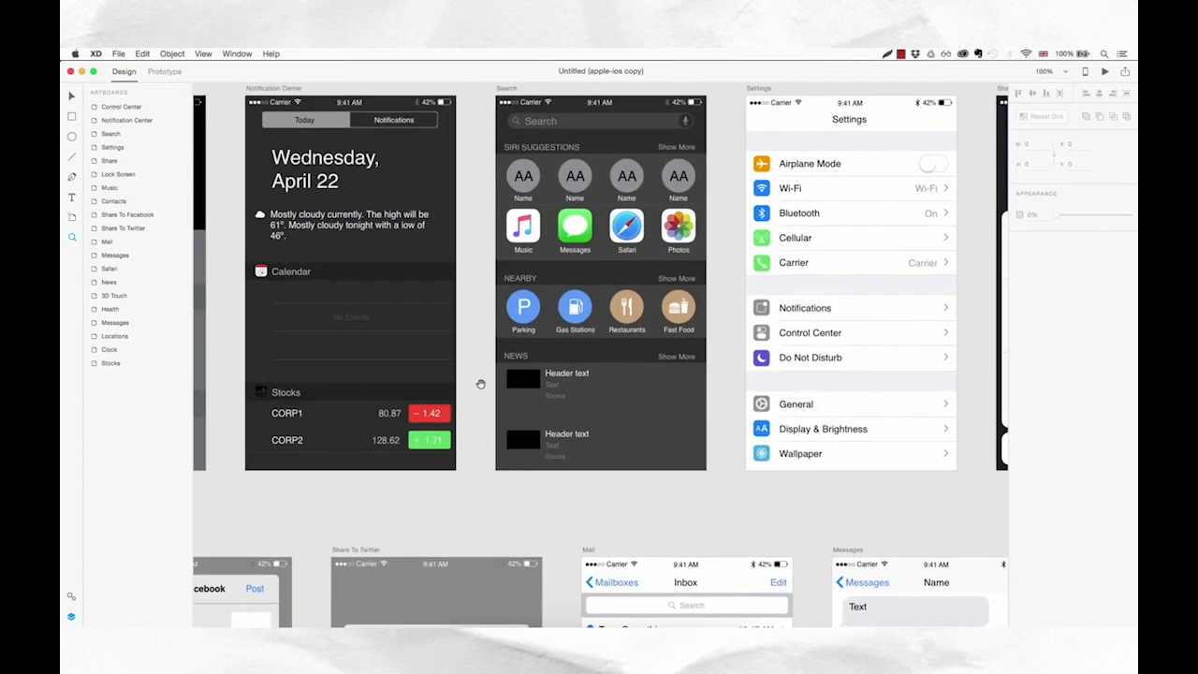
{"action": "scroll", "coordinate": [471, 410], "scroll_direction": "left", "scroll_amount": 10}
{"action": "scroll", "coordinate": [701, 416], "scroll_direction": "right", "scroll_amount": 15}
{"action": "scroll", "coordinate": [702, 416], "scroll_direction": "down", "scroll_amount": 2}
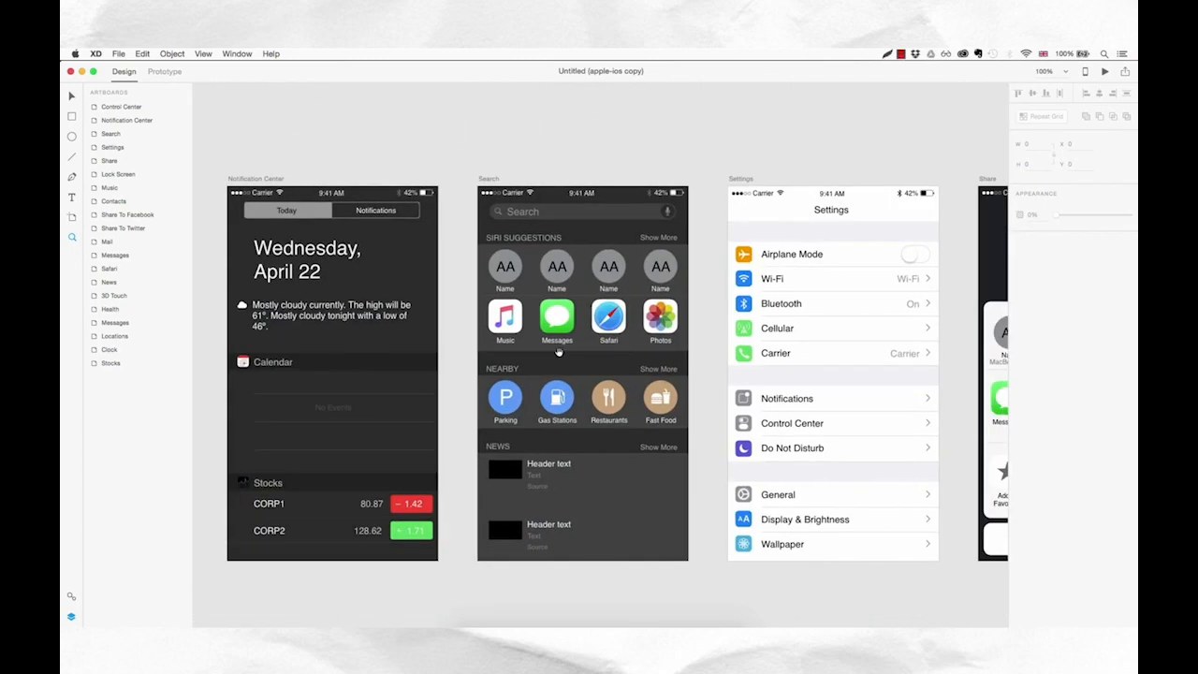
- Copy a black-text status bar from the UI kit and paste it at the top of the new iPhone 6/7 artboard in Hooked
{"action": "key", "text": "v"}
{"action": "left_click", "coordinate": [597, 214]}
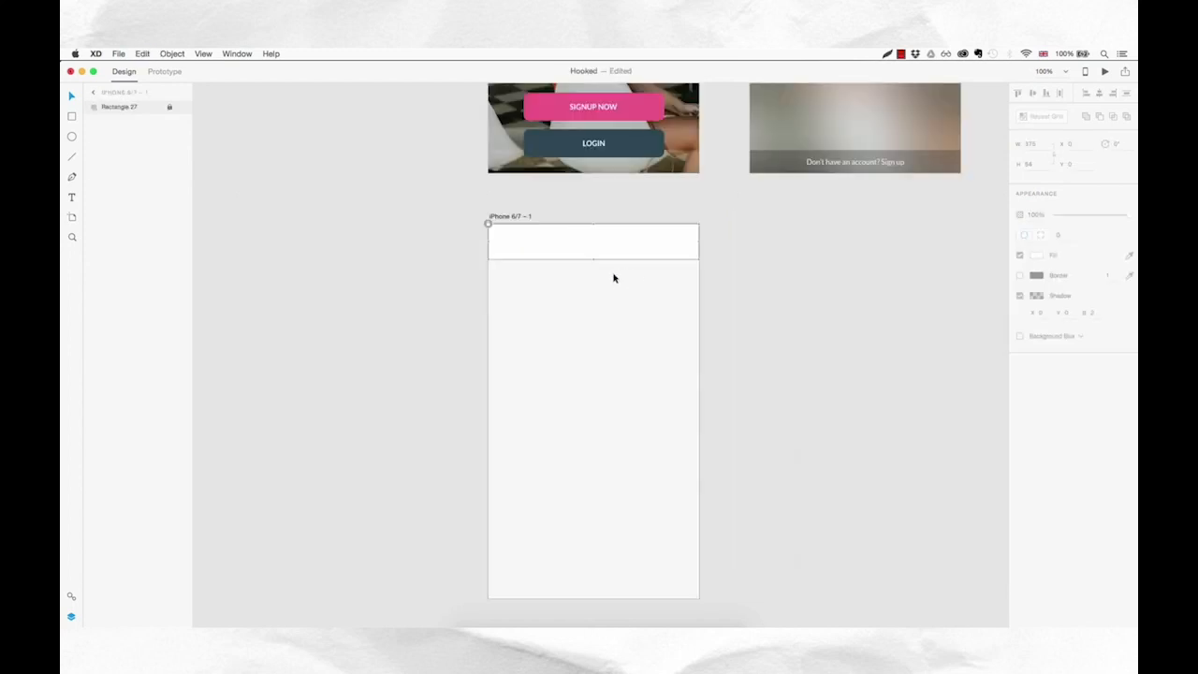
{"action": "key", "text": "super+v"}
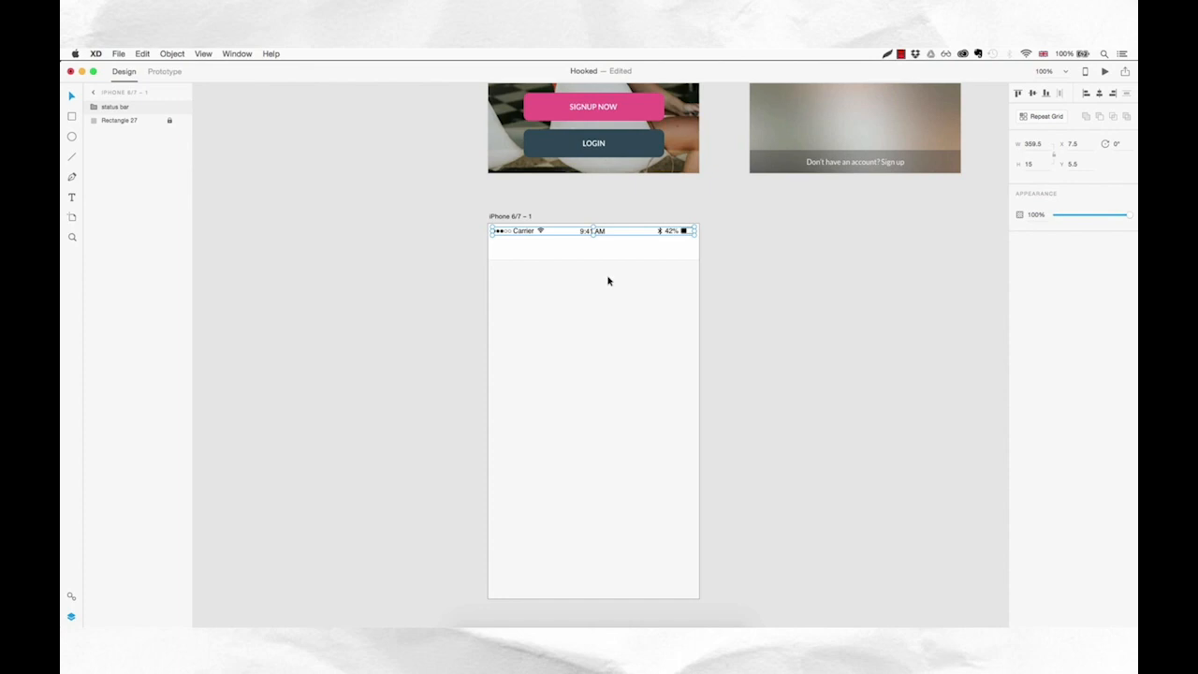
{"action": "left_click", "coordinate": [600, 315]}
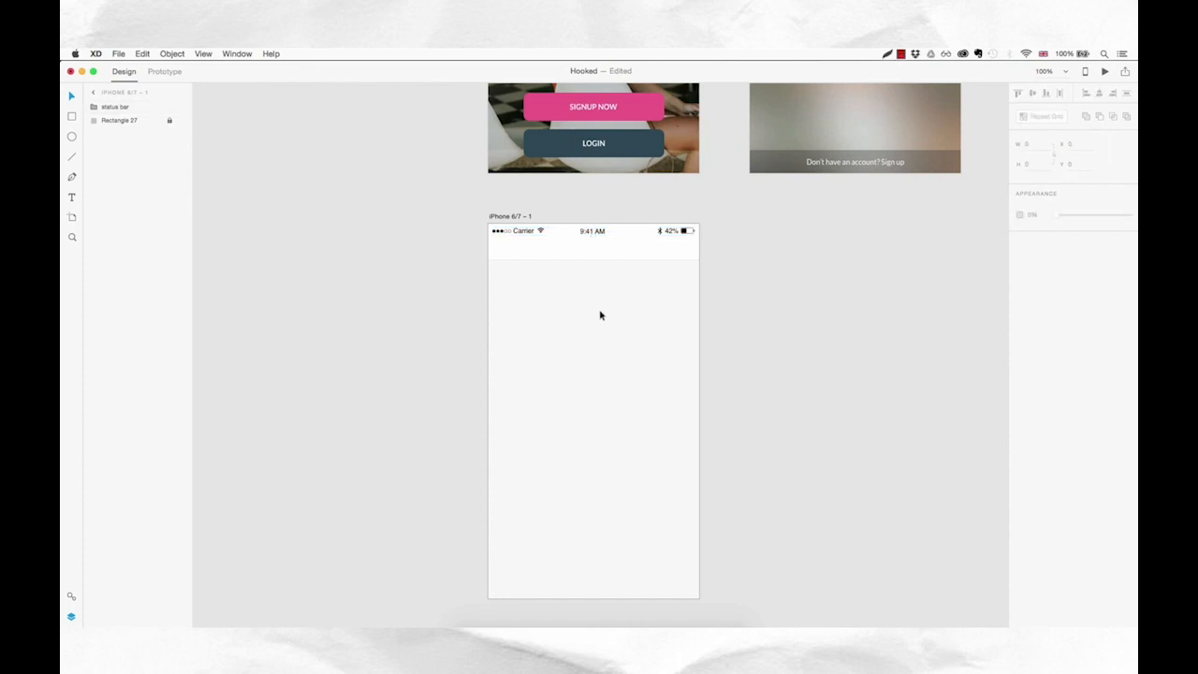
- Draw a thin rectangle about 34 wide and 4 high just below the header bar as a menu icon line
{"action": "key", "text": "z"}
{"action": "left_click", "coordinate": [535, 268]}
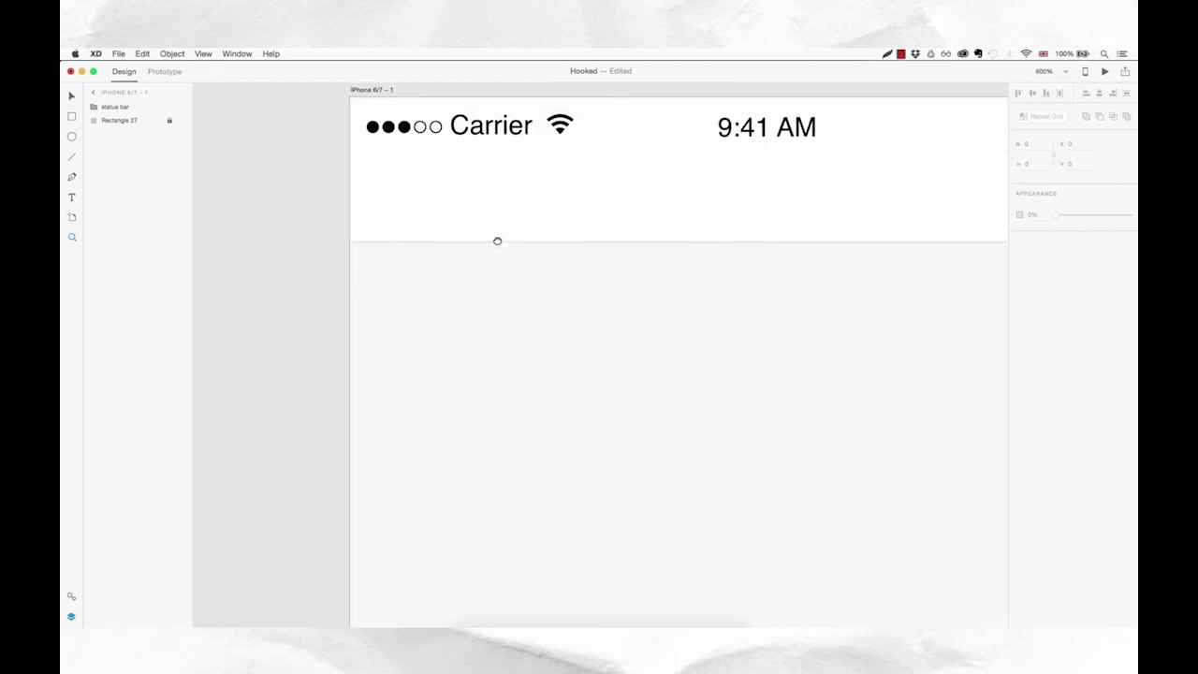
{"action": "left_click_drag", "start_coordinate": [496, 233], "coordinate": [535, 328]}
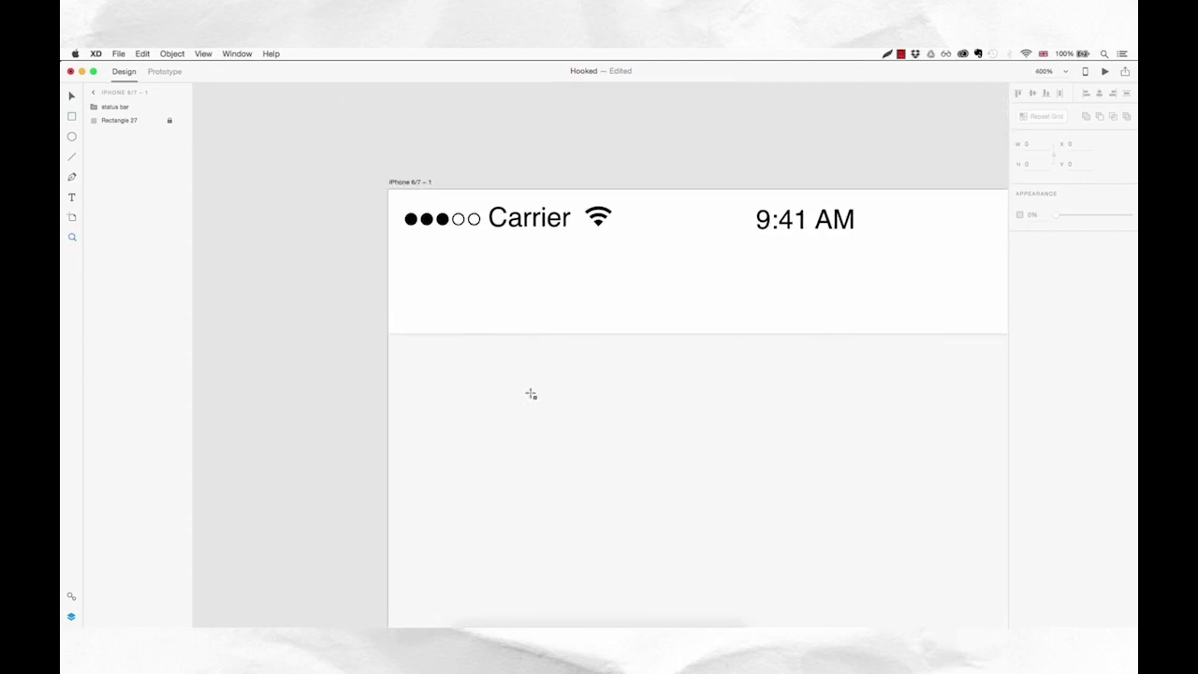
{"action": "mouse_move", "coordinate": [478, 386]}
{"action": "left_mouse_down"}
{"action": "mouse_move", "coordinate": [575, 400]}
{"action": "mouse_move", "coordinate": [557, 396]}
{"action": "left_mouse_up"}
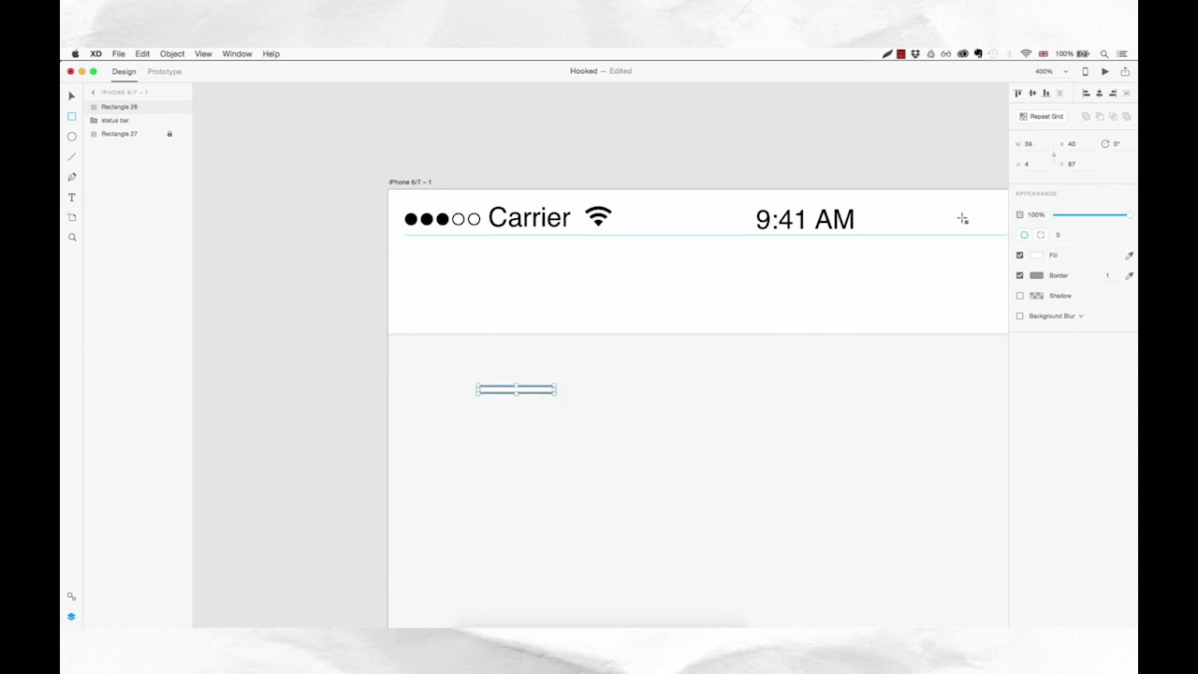
- Set the thin rectangle's width to 20 and its height to 3
{"action": "left_click", "coordinate": [1039, 145]}
{"action": "key", "text": "Down"}
{"action": "key", "text": "Down"}
{"action": "key", "text": "Down"}
{"action": "key", "text": "Down"}
{"action": "key", "text": "Down"}
{"action": "key", "text": "Down"}
{"action": "key", "text": "Down"}
{"action": "key", "text": "Down"}
{"action": "key", "text": "Down"}
{"action": "key", "text": "Down"}
{"action": "key", "text": "Down"}
{"action": "key", "text": "Down"}
{"action": "key", "text": "Down"}
{"action": "key", "text": "Down"}
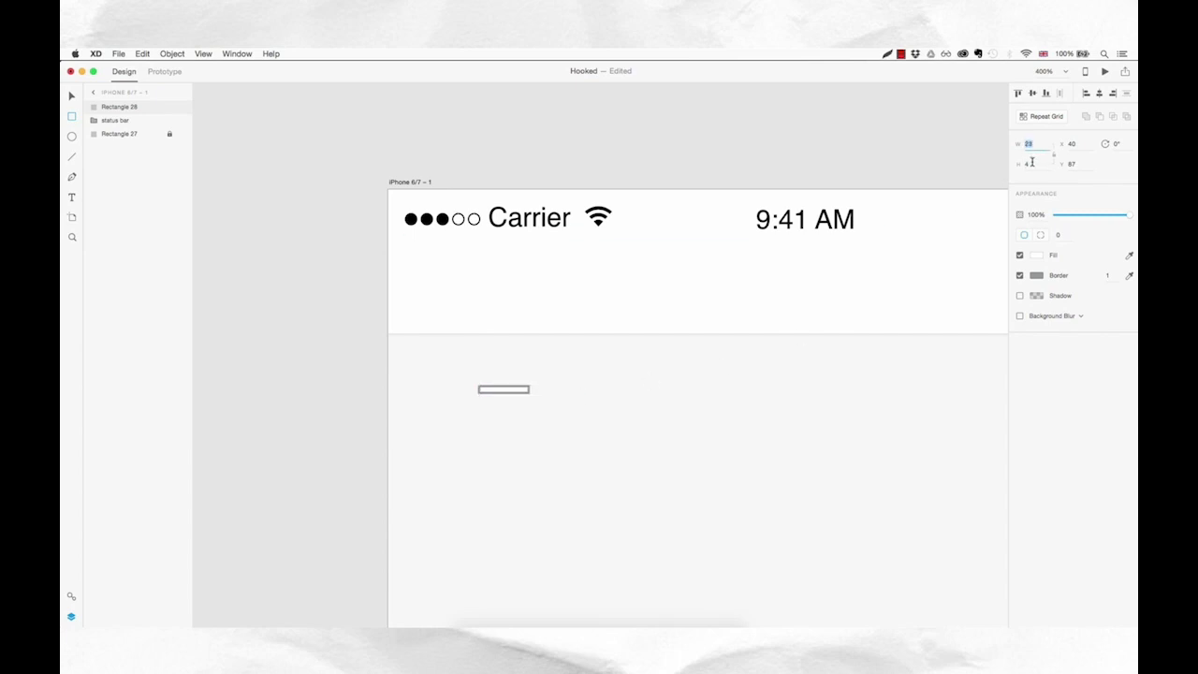
{"action": "left_click", "coordinate": [1034, 164]}
{"action": "key", "text": "Down"}
- Remove the thin bar's border, fill it with the saved dark grey swatch #383838, and set its corner radius to 8
{"action": "left_click", "coordinate": [1020, 276]}
{"action": "left_click", "coordinate": [1035, 256]}
{"action": "left_click", "coordinate": [945, 329]}
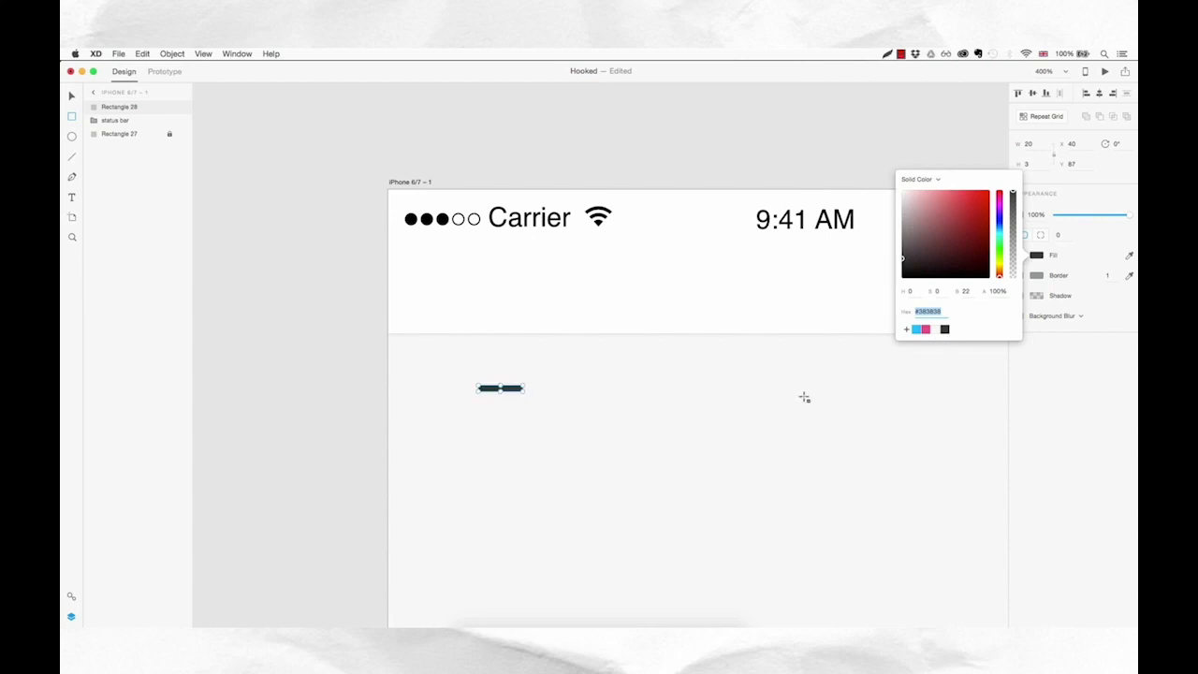
{"action": "left_click", "coordinate": [1061, 234]}
{"action": "key", "text": "Up"}
{"action": "key", "text": "Up"}
{"action": "key", "text": "Up"}
{"action": "key", "text": "Up"}
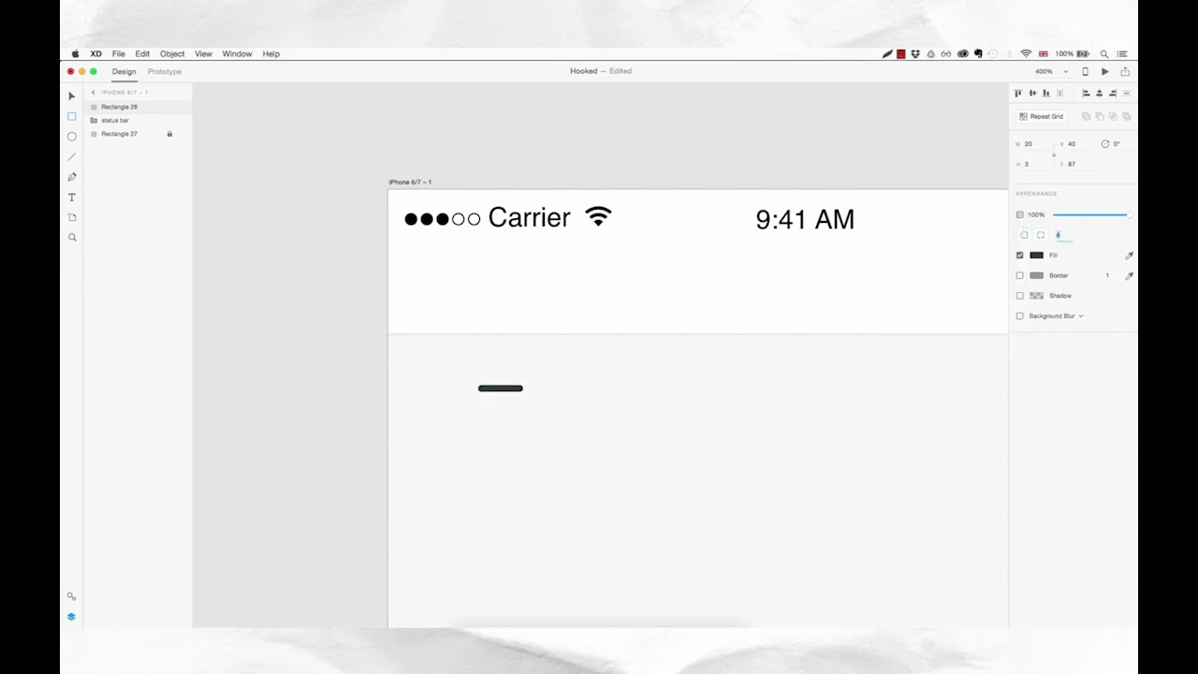
{"action": "key", "text": "Escape"}
- Repeat the bar downward into three evenly spaced bars with a repeat grid and ungroup the grid
{"action": "left_click", "coordinate": [519, 389]}
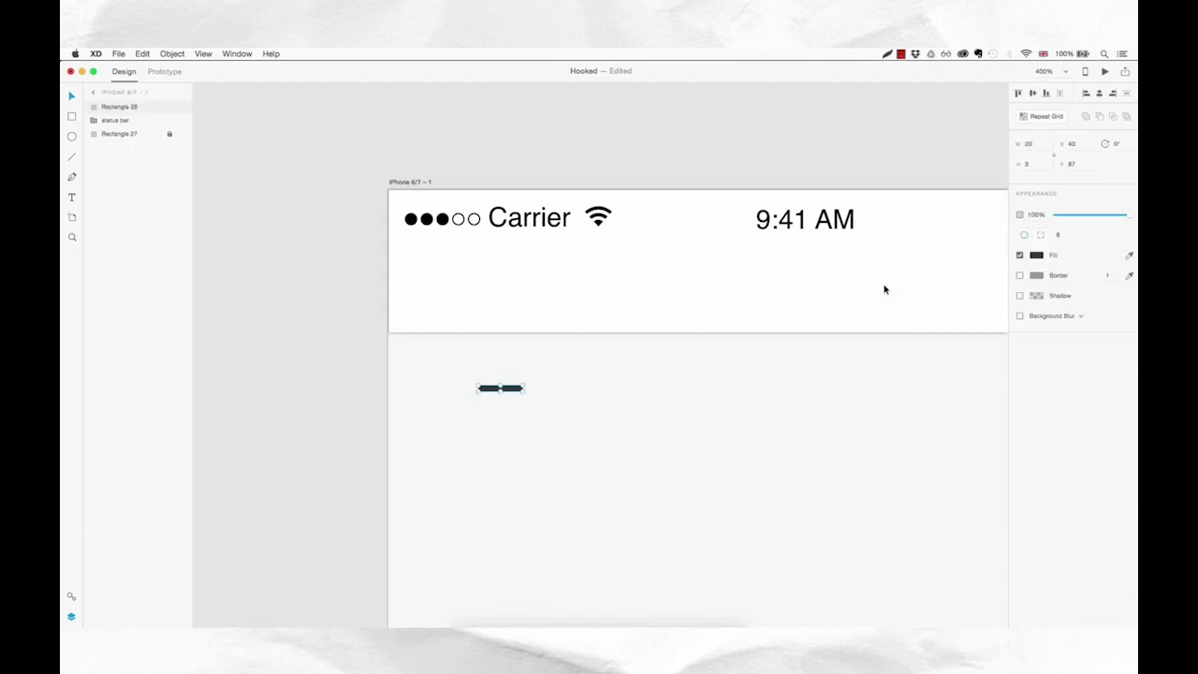
{"action": "left_click", "coordinate": [1039, 117]}
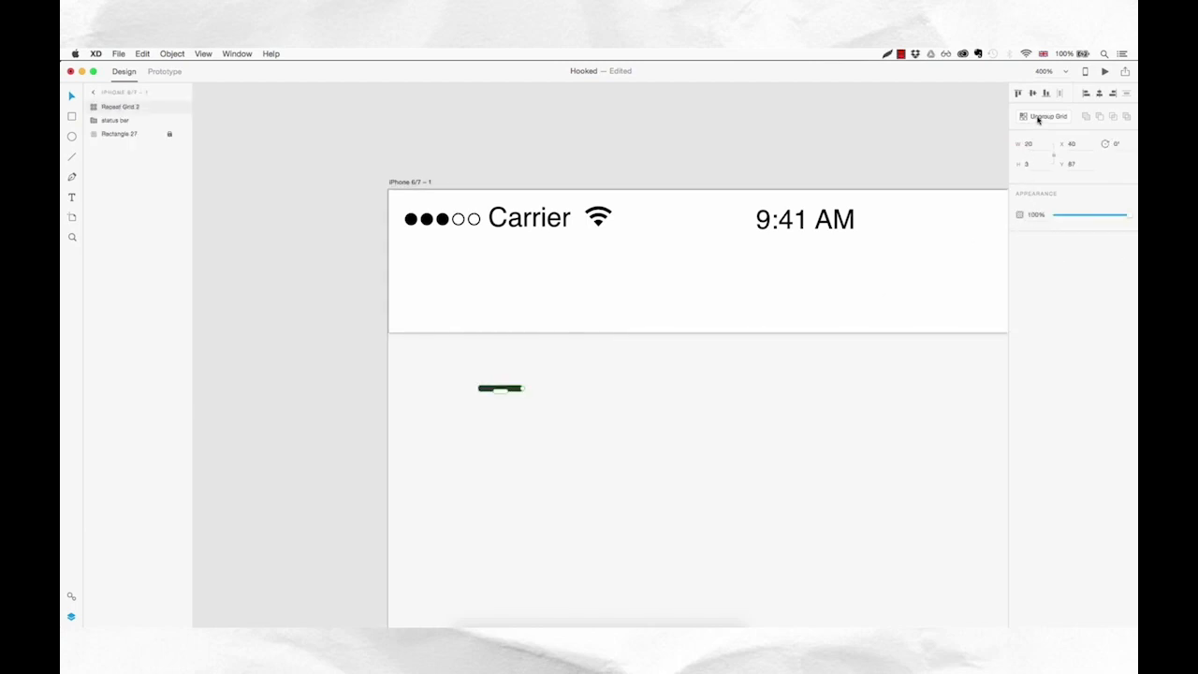
{"action": "mouse_move", "coordinate": [501, 389]}
{"action": "left_mouse_down"}
{"action": "mouse_move", "coordinate": [506, 497]}
{"action": "mouse_move", "coordinate": [508, 408]}
{"action": "left_mouse_up"}
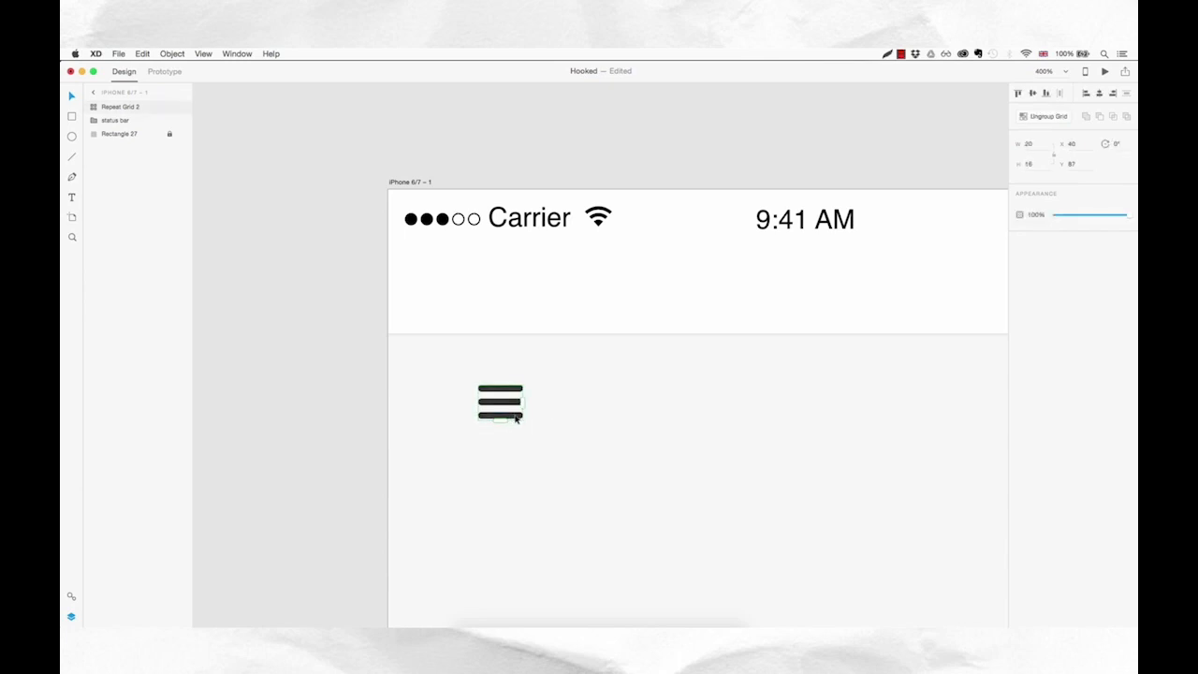
{"action": "left_click", "coordinate": [1043, 117]}
{"action": "left_click", "coordinate": [547, 417]}
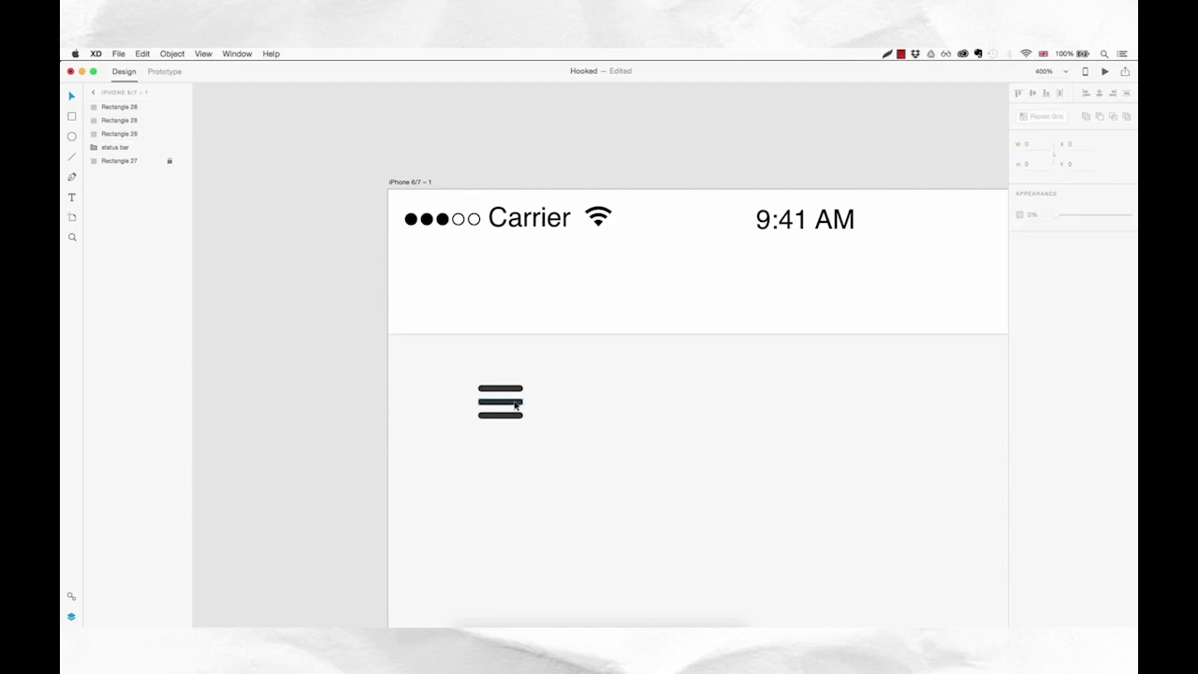
- Shorten the middle bar from its right end to a width of 14
{"action": "left_click", "coordinate": [515, 403]}
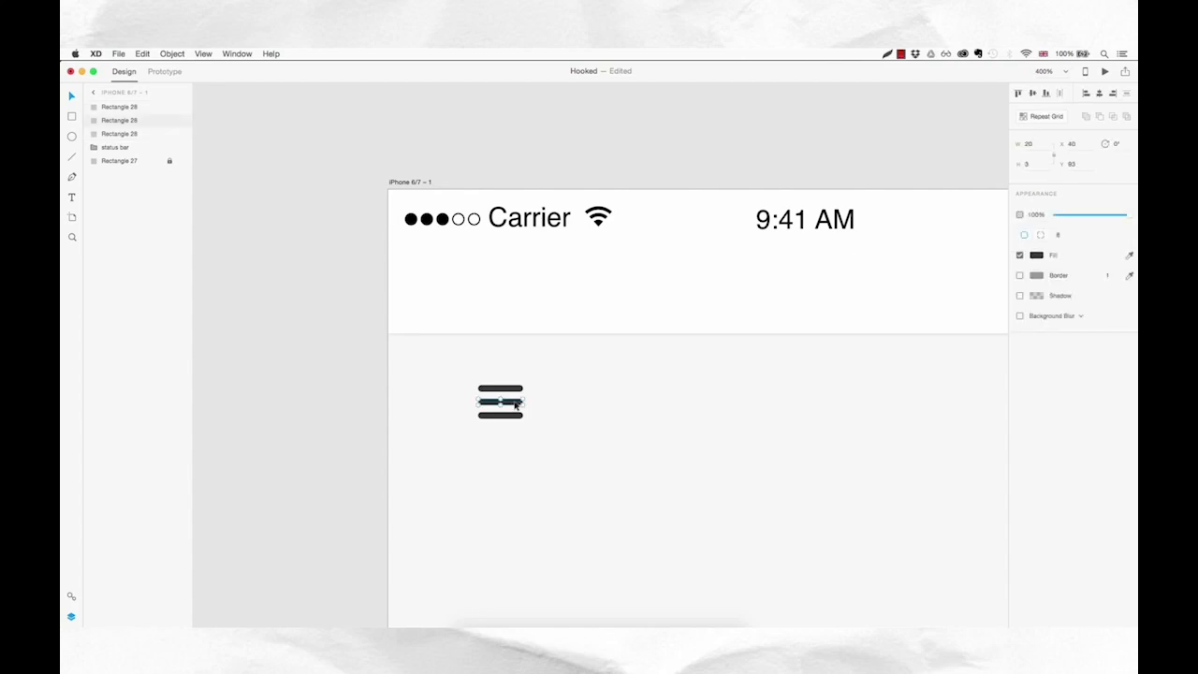
{"action": "key", "text": "z"}
{"action": "left_click", "coordinate": [513, 404]}
{"action": "left_click", "coordinate": [513, 405]}
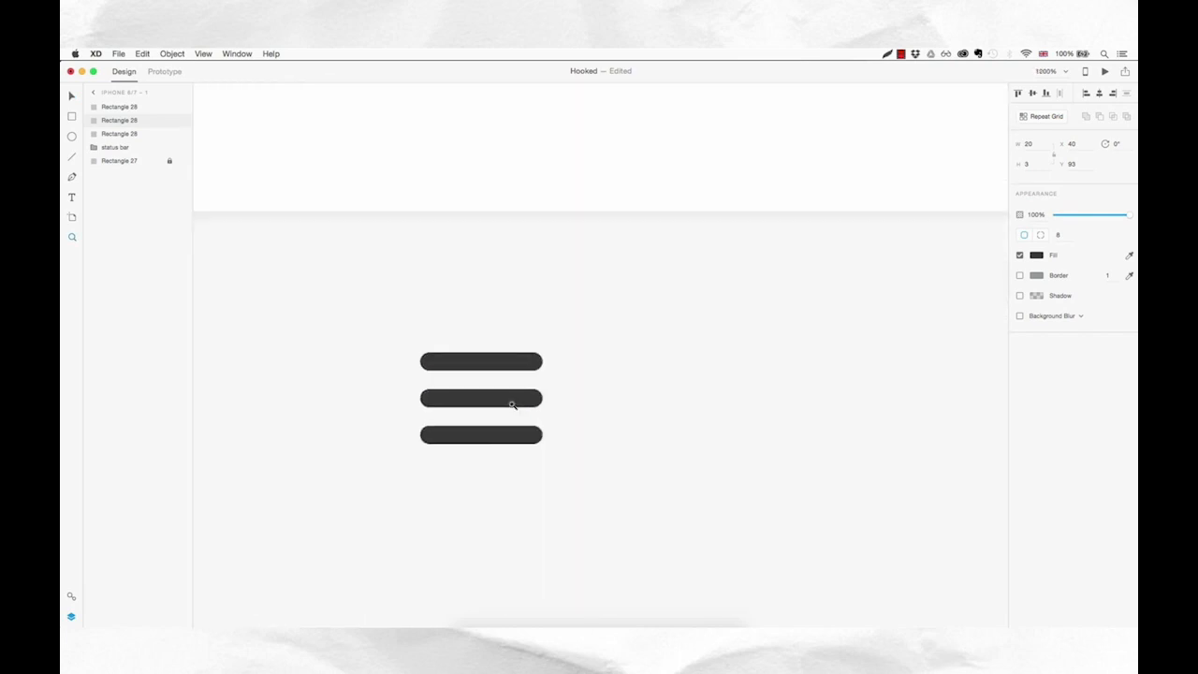
{"action": "key", "text": "v"}
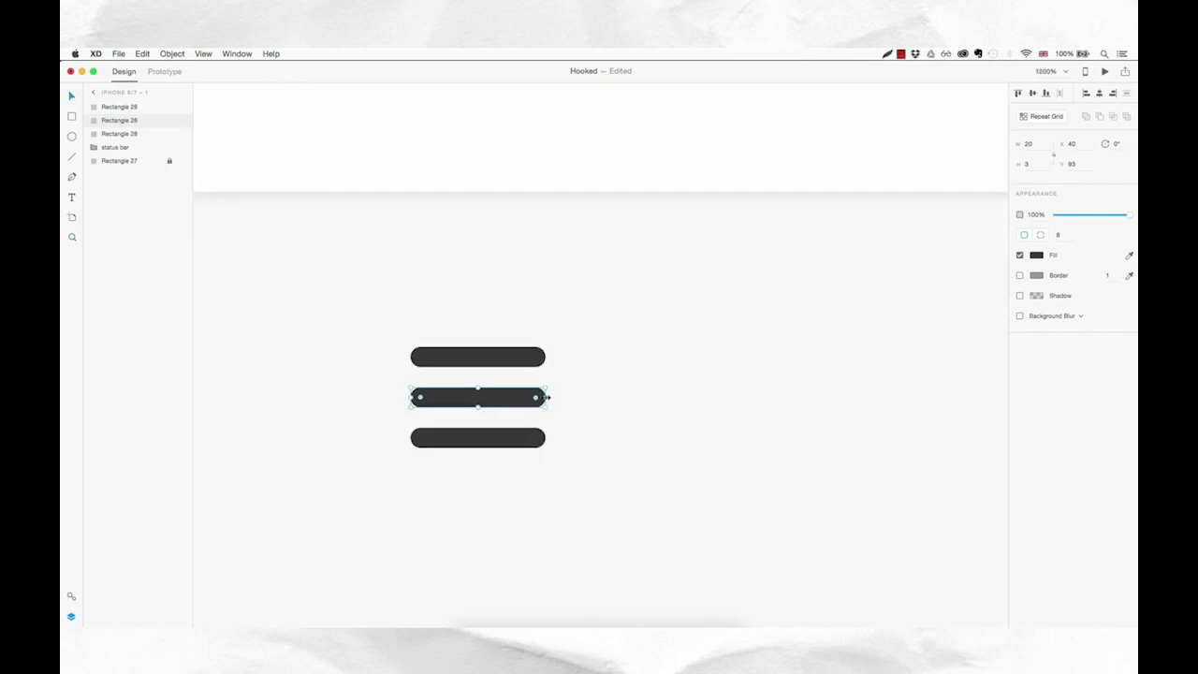
{"action": "left_click_drag", "start_coordinate": [548, 397], "coordinate": [507, 395]}
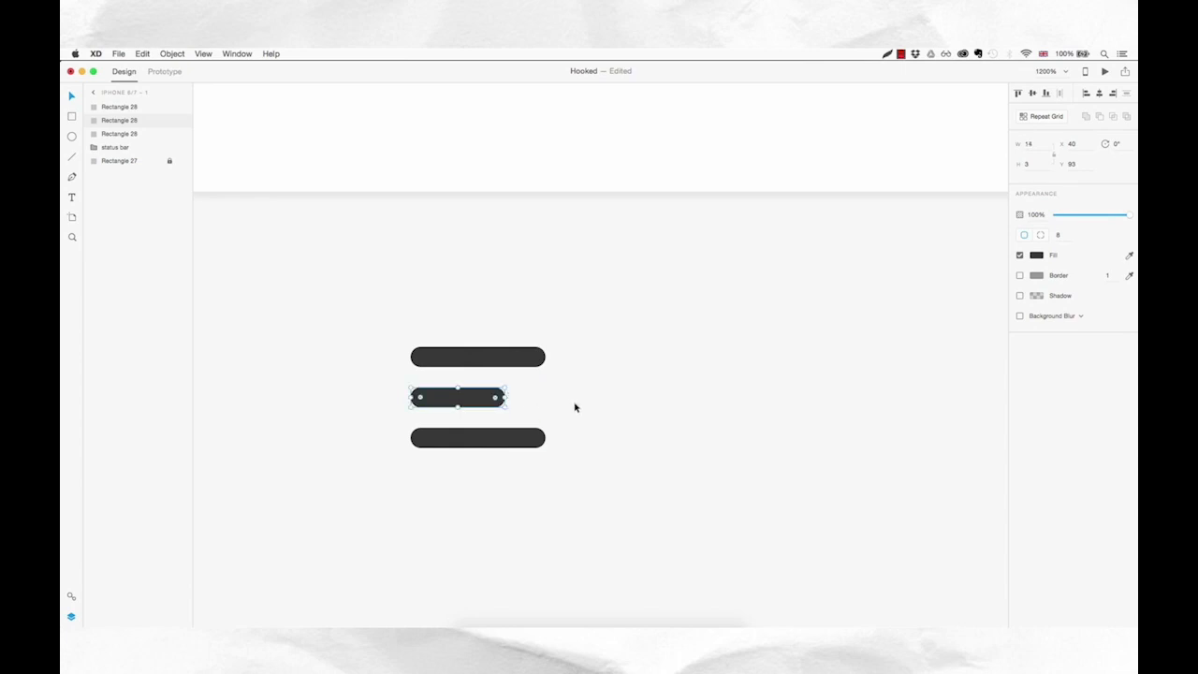
{"action": "key", "text": "super+1"}
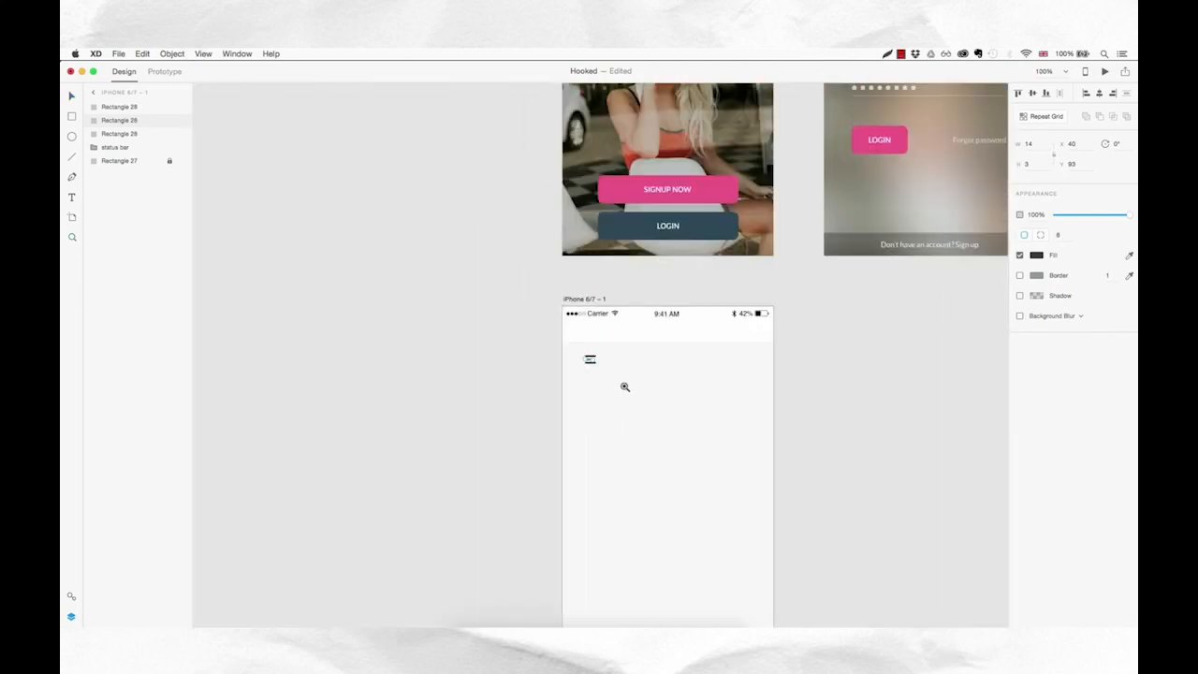
- Select all three bars and combine them into one shape with a Union
{"action": "left_click", "coordinate": [619, 372]}
{"action": "left_click", "coordinate": [586, 338]}
{"action": "left_click_drag", "start_coordinate": [589, 333], "coordinate": [562, 365]}
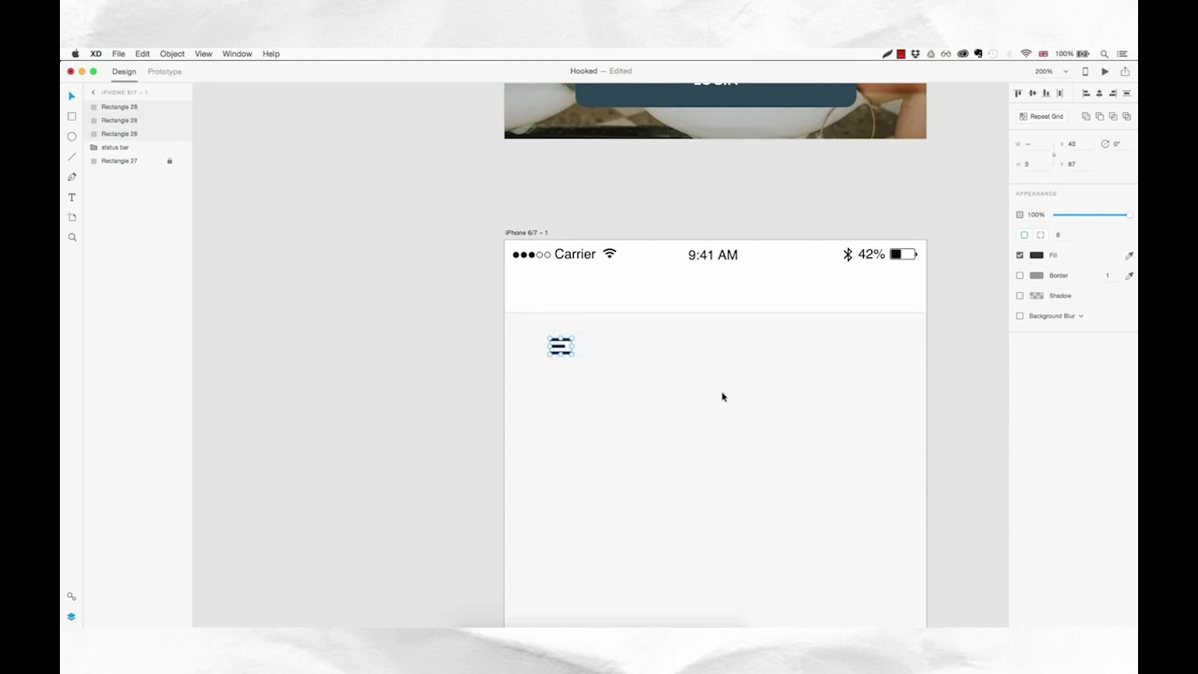
{"action": "left_click", "coordinate": [1086, 119]}
{"action": "left_click", "coordinate": [649, 401]}
- Move the combined menu icon into the header bar below the status bar, at X 20 and Y 35
{"action": "left_click", "coordinate": [564, 352]}
{"action": "left_click_drag", "start_coordinate": [563, 352], "coordinate": [525, 297]}
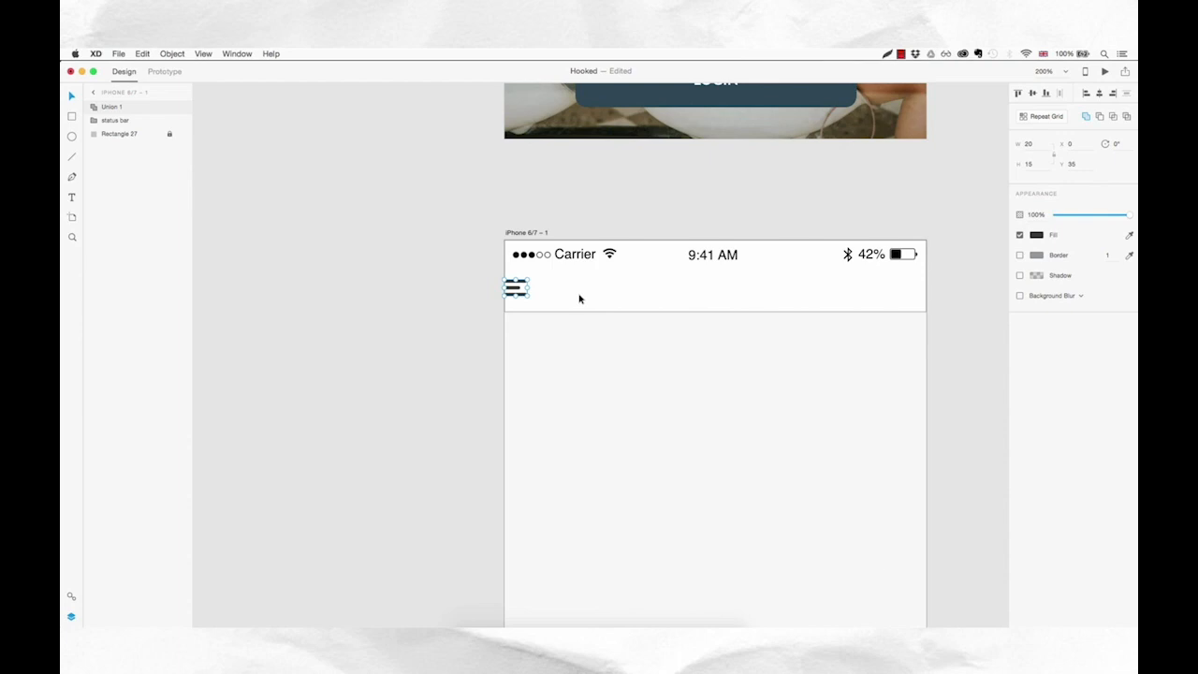
{"action": "key", "text": "shift+Right"}
{"action": "key", "text": "shift+Right"}
- Rename the combined icon's layer to "Hamburger icon" and place the status bar layer above it
{"action": "double_click", "coordinate": [116, 107]}
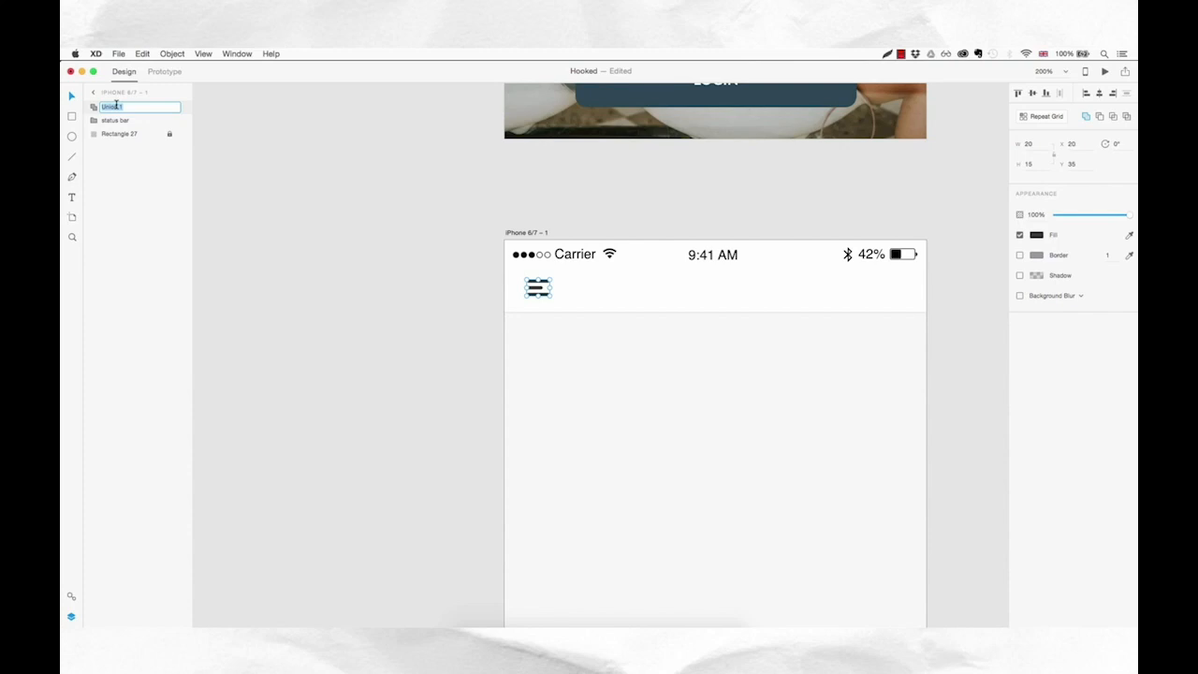
{"action": "type", "text": "Hamburger icon"}
{"action": "key", "text": "Return"}
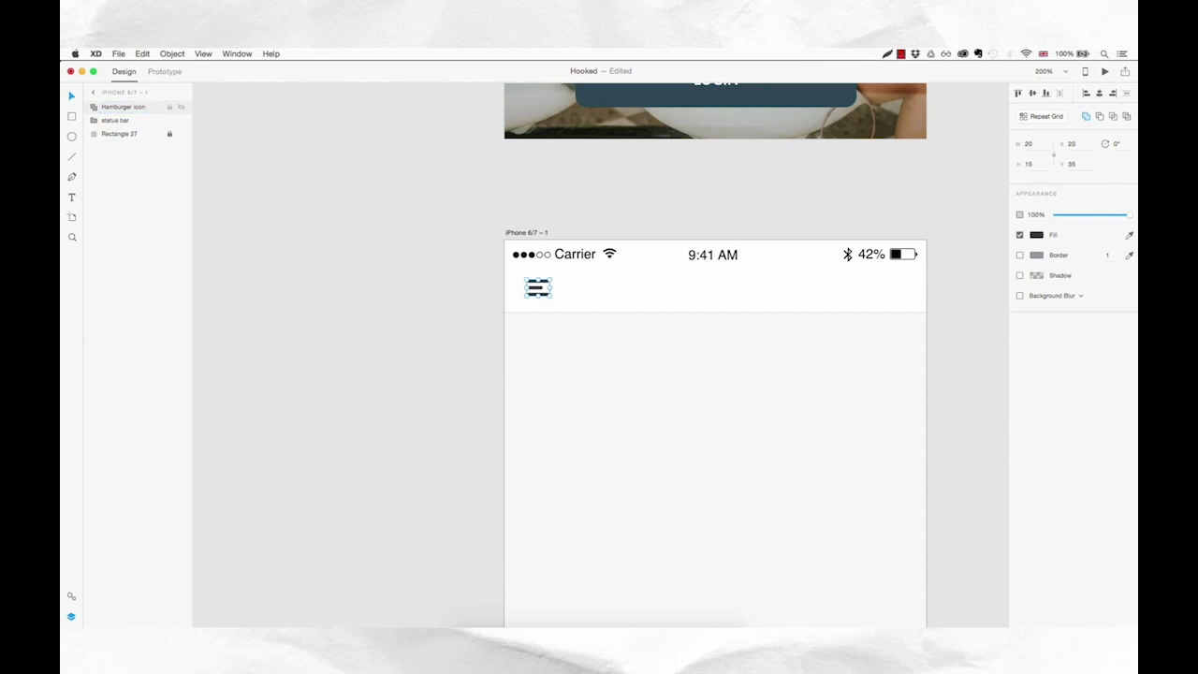
{"action": "left_click_drag", "start_coordinate": [119, 122], "coordinate": [122, 108]}
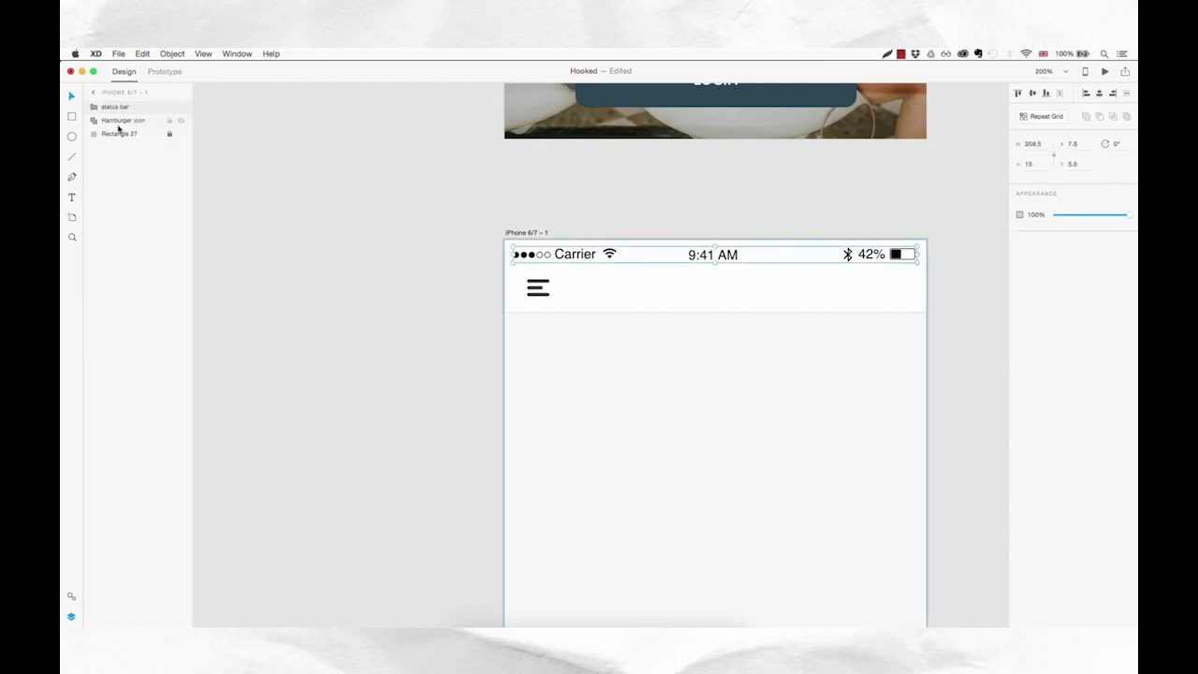
- Add the title text "Browse" in the middle of the header bar, below the clock
{"action": "left_click", "coordinate": [676, 291]}
{"action": "left_click", "coordinate": [681, 289]}
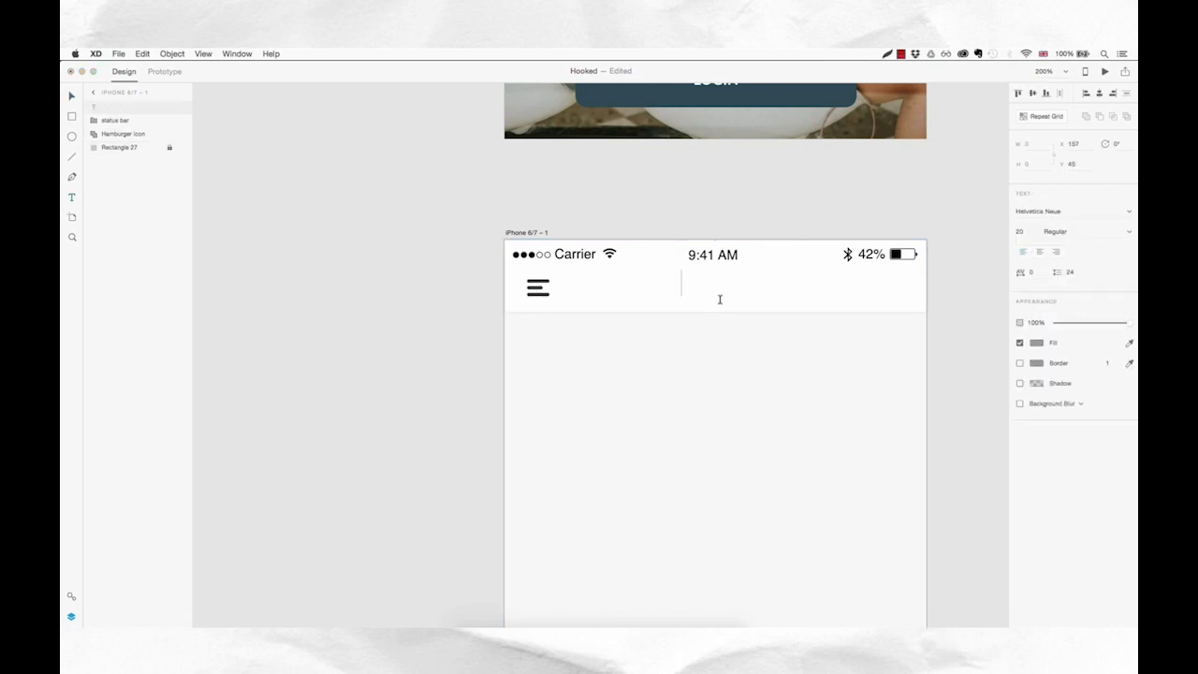
{"action": "type", "text": "Browse"}
{"action": "key", "text": "Escape"}
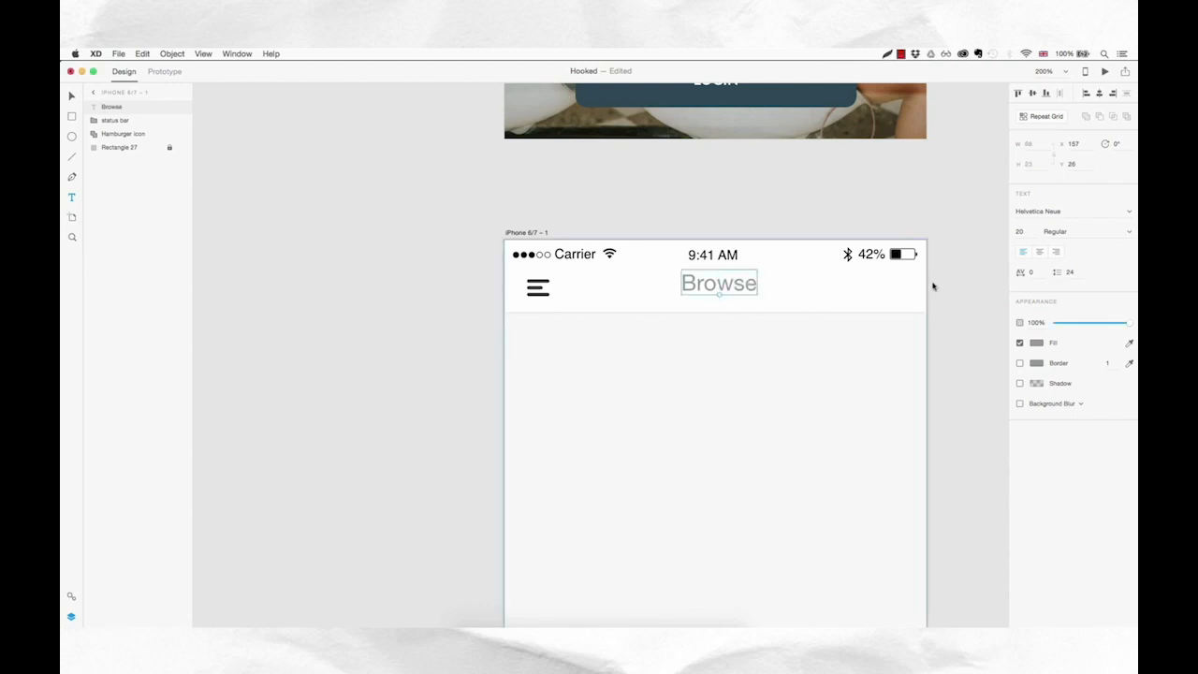
- Set the Browse title's font to Lato and fill it with the saved dark grey swatch #383838
{"action": "left_click", "coordinate": [1084, 210]}
{"action": "type", "text": "Lato"}
{"action": "key", "text": "Return"}
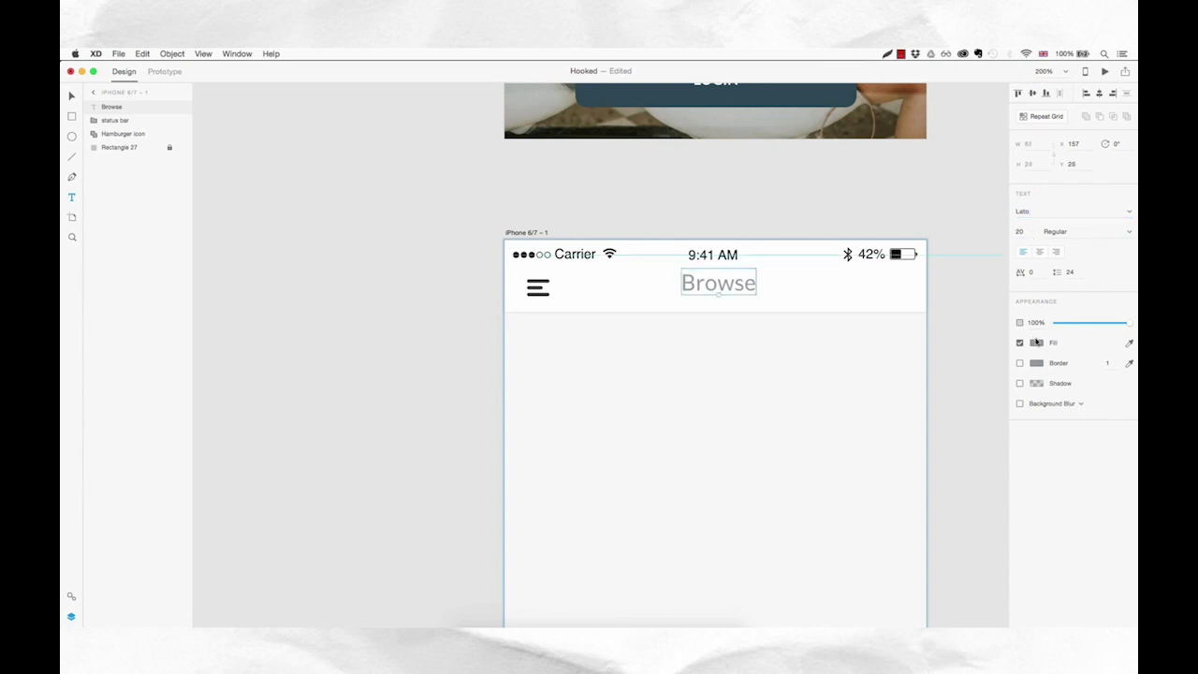
{"action": "left_click", "coordinate": [1037, 343]}
{"action": "left_click", "coordinate": [946, 411]}
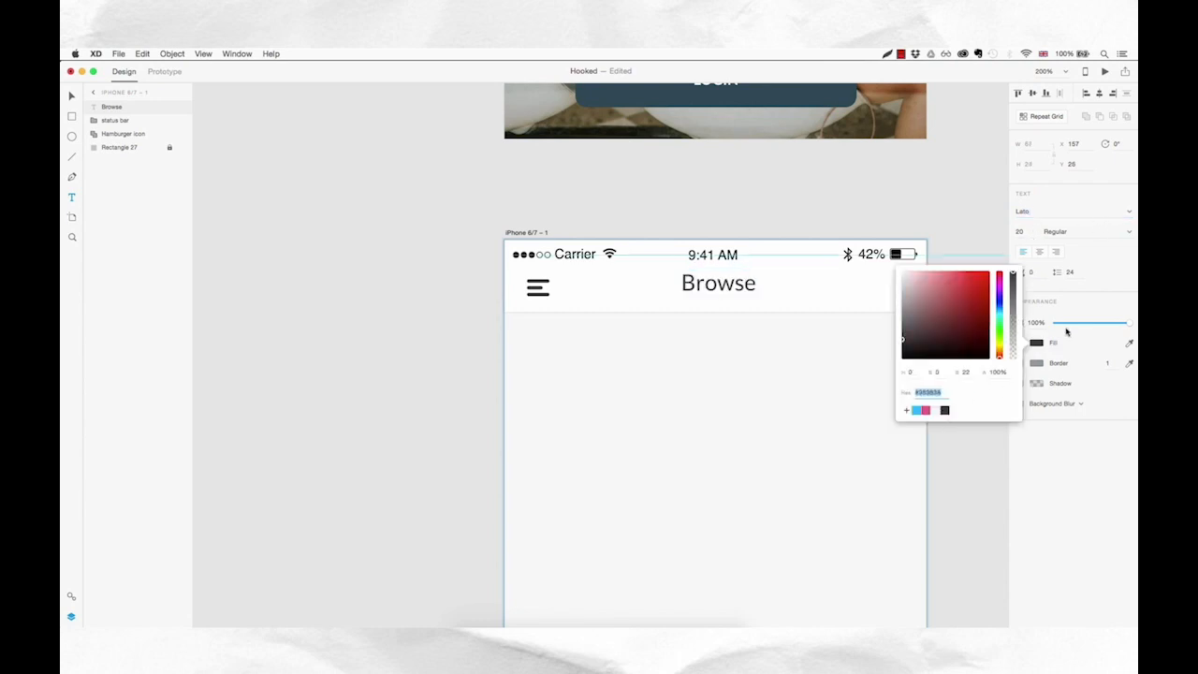
- Make the Browse title Bold at size 16 and centre it horizontally on the artboard
{"action": "left_click", "coordinate": [1031, 231]}
{"action": "key", "text": "Down"}
{"action": "key", "text": "Down"}
{"action": "key", "text": "Down"}
{"action": "key", "text": "Down"}
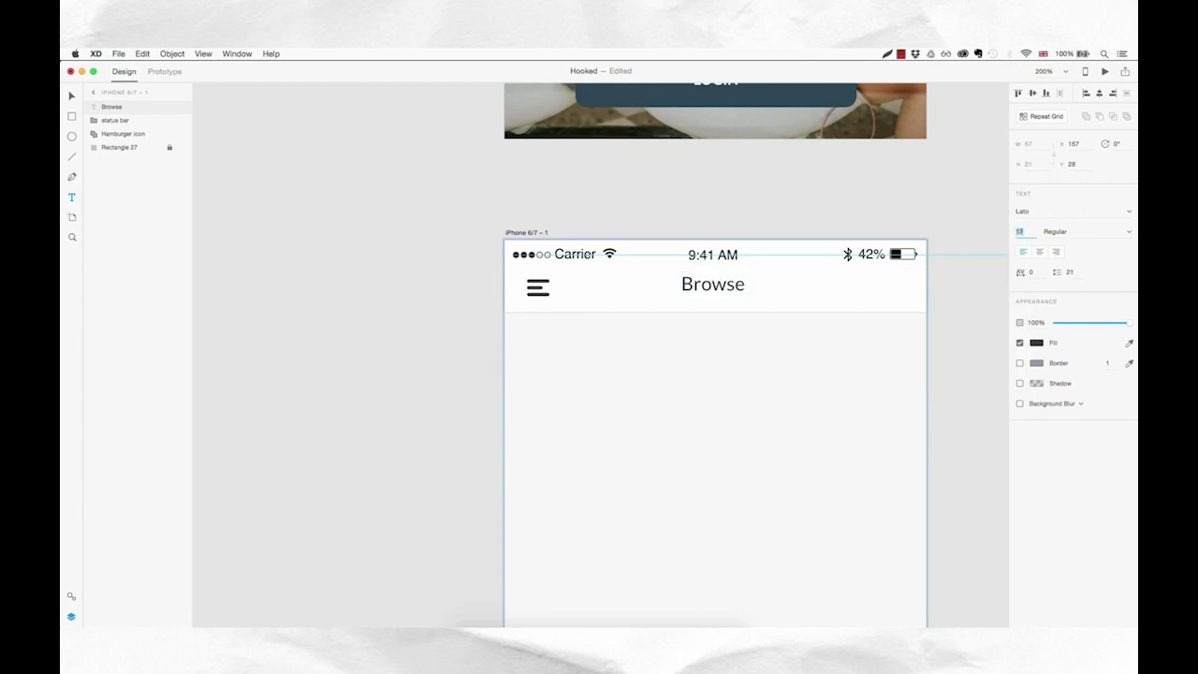
{"action": "left_click", "coordinate": [1131, 234]}
{"action": "left_click", "coordinate": [1073, 308]}
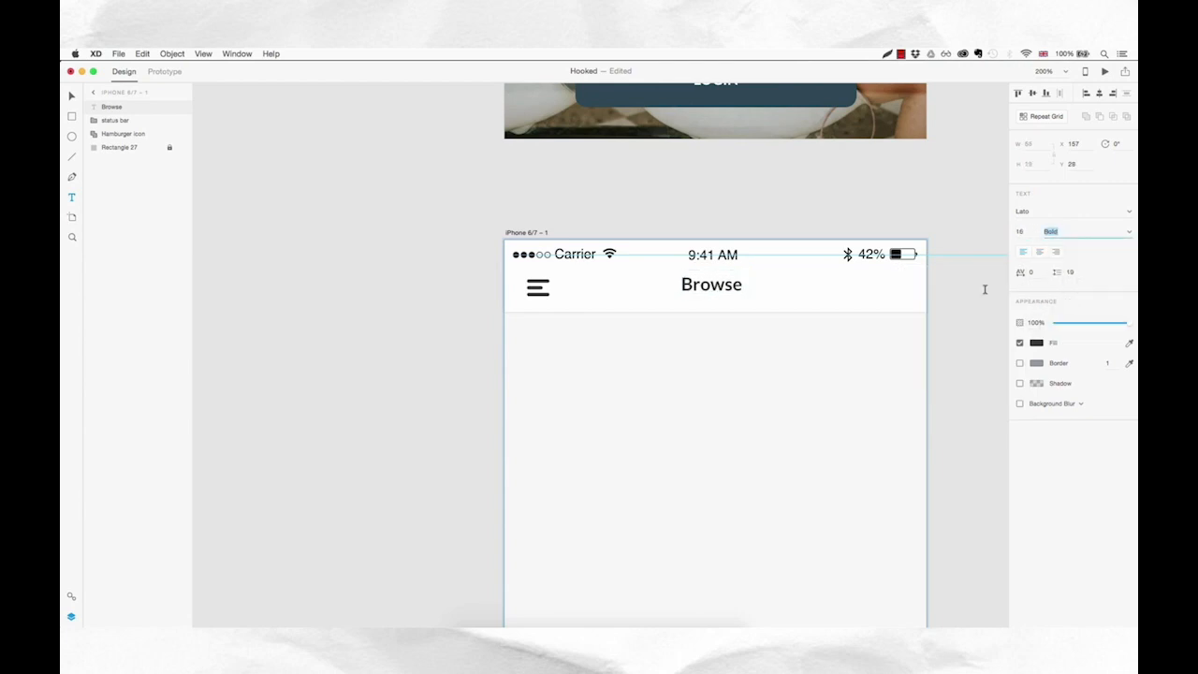
{"action": "double_click", "coordinate": [744, 285]}
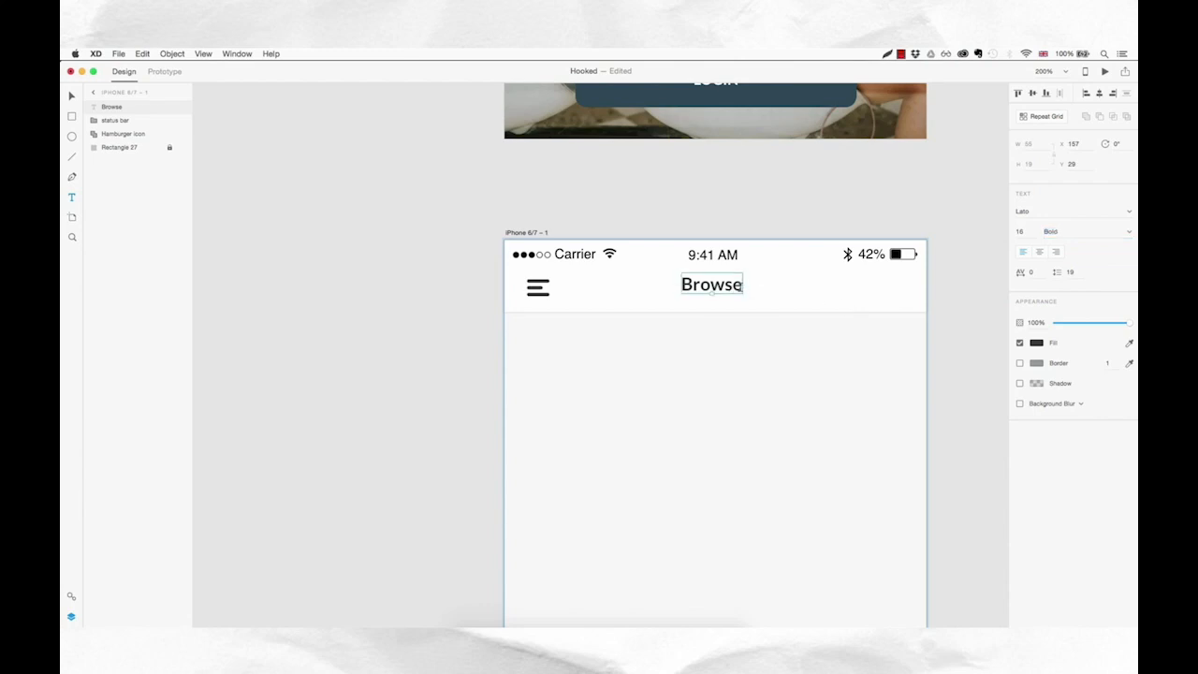
{"action": "left_click", "coordinate": [1099, 92]}
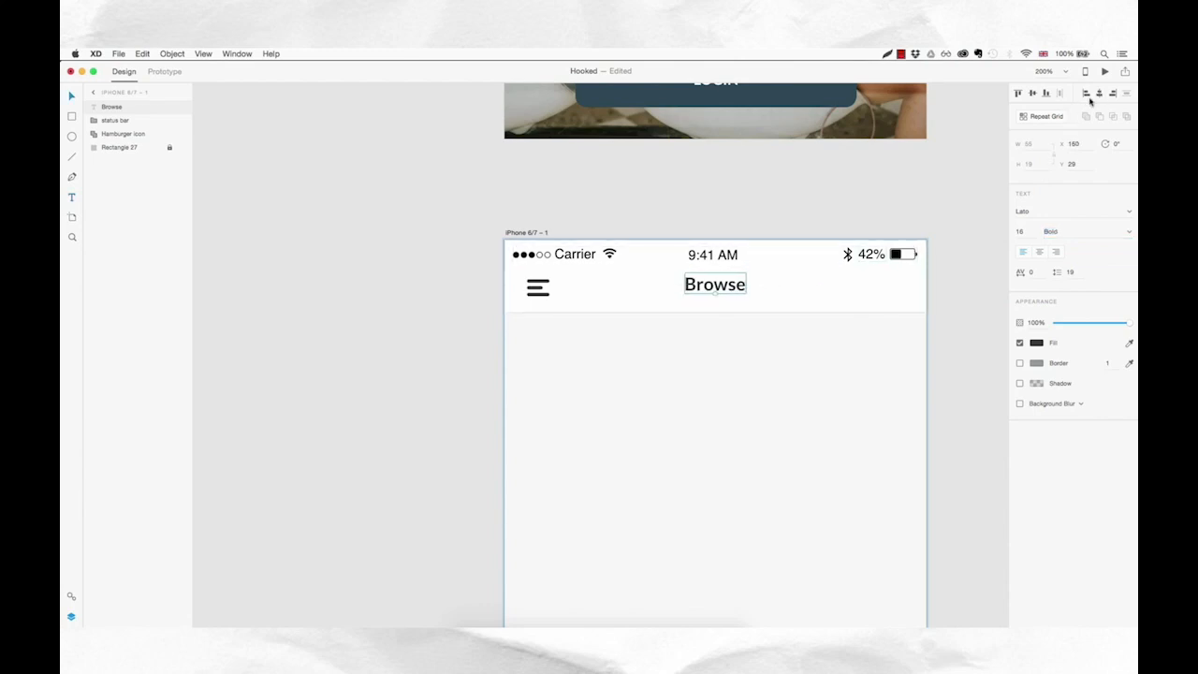
- Move the Browse title down to Y 33 so it lines up with the hamburger icon
{"action": "key", "text": "Down"}
{"action": "key", "text": "Down"}
{"action": "key", "text": "Down"}
{"action": "key", "text": "Down"}
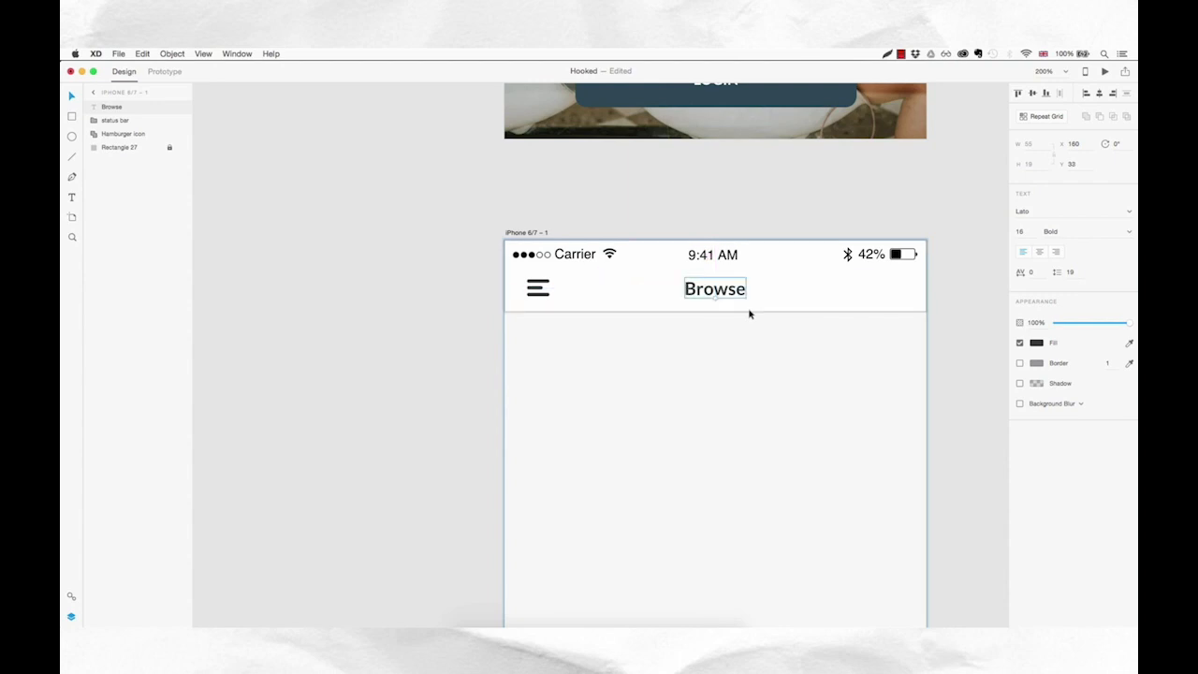
{"action": "left_click", "coordinate": [747, 345]}
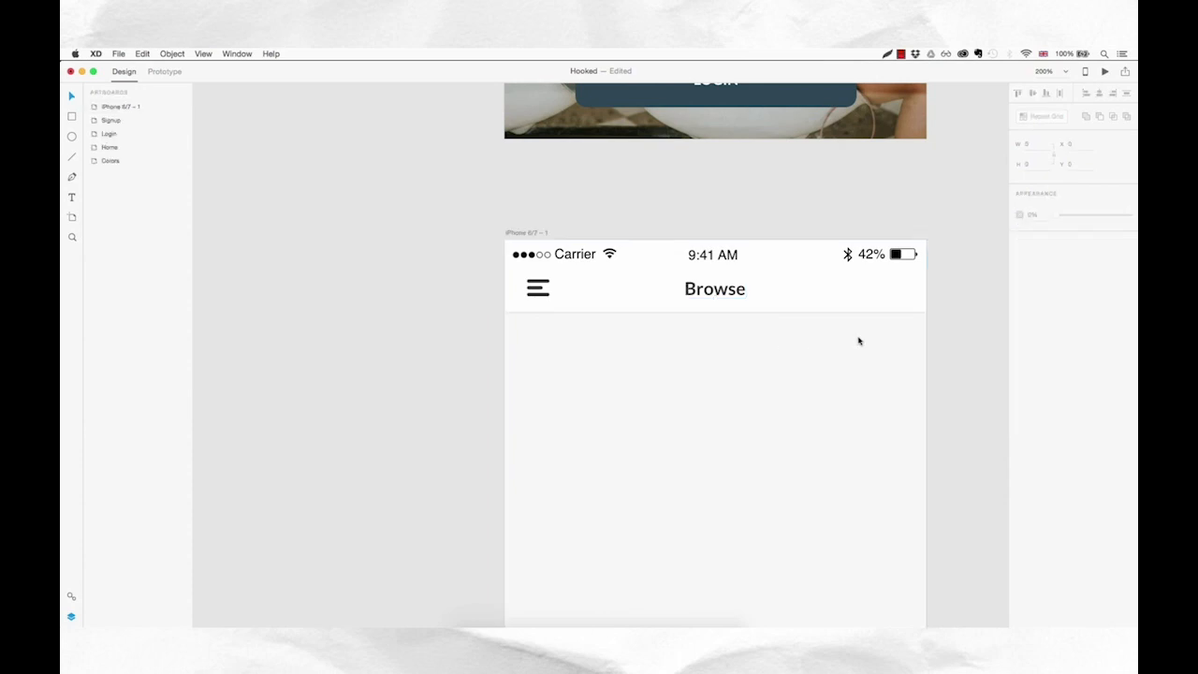
- Draw an ellipse about 22 by 19 at the header's right end, below the battery indicator
{"action": "key", "text": "z"}
{"action": "left_click", "coordinate": [893, 284]}
{"action": "left_click", "coordinate": [898, 286]}
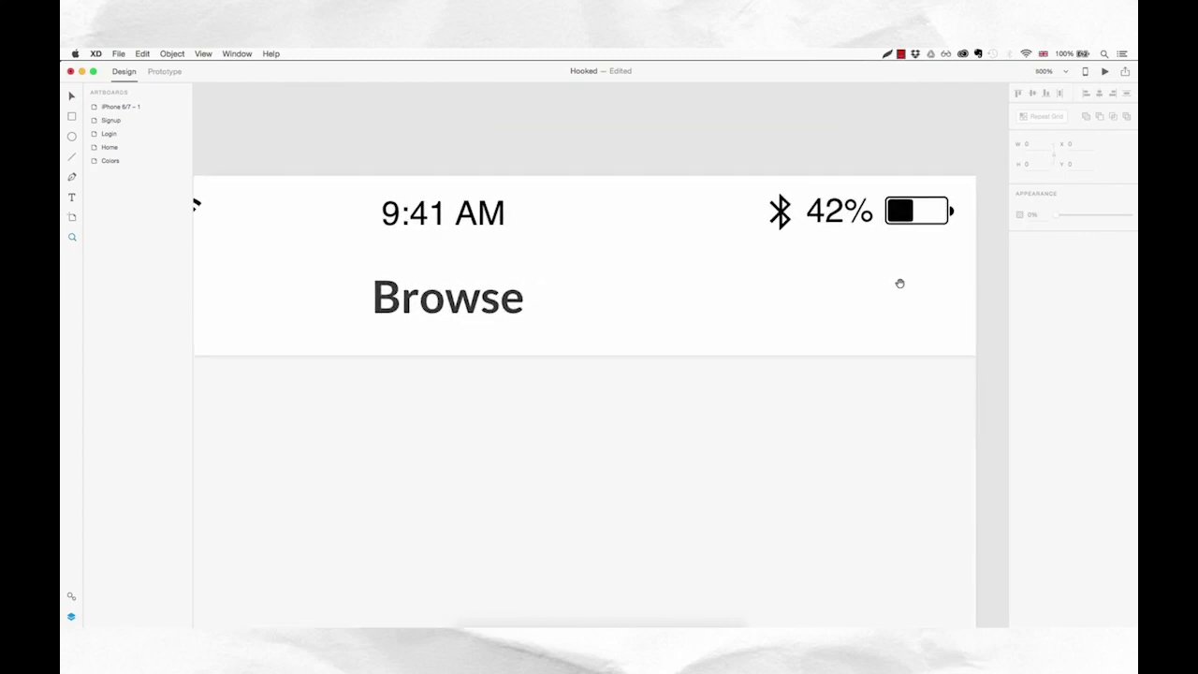
{"action": "left_click_drag", "start_coordinate": [900, 286], "coordinate": [838, 298]}
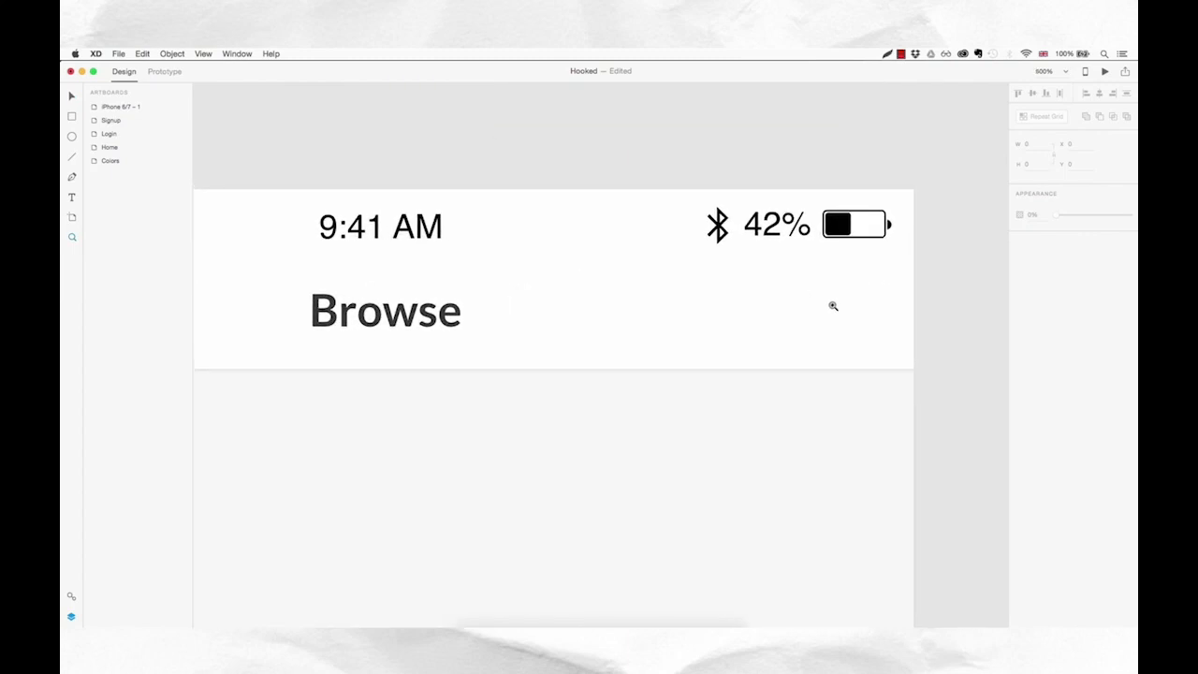
{"action": "key", "text": "e"}
{"action": "left_click_drag", "start_coordinate": [819, 286], "coordinate": [874, 336]}
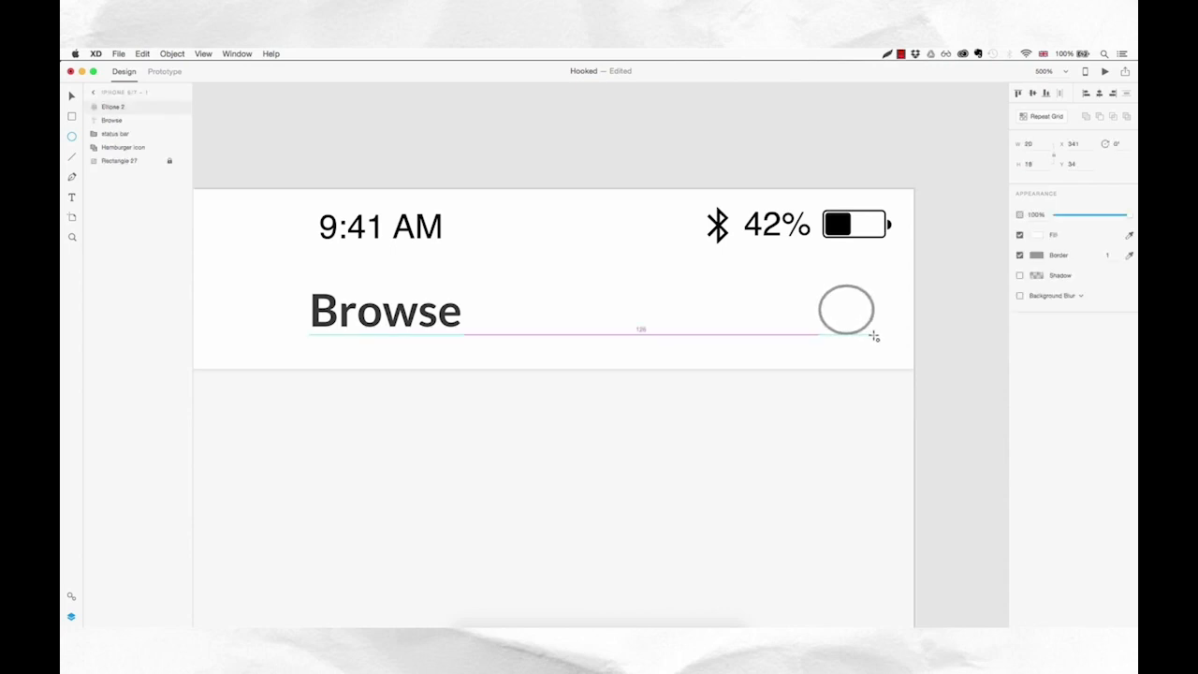
{"action": "left_click_drag", "start_coordinate": [874, 336], "coordinate": [881, 338]}
- Remove the ellipse's border, fill it with the saved dark grey swatch #383838 and shift it slightly left to X 338
{"action": "left_click", "coordinate": [1019, 256]}
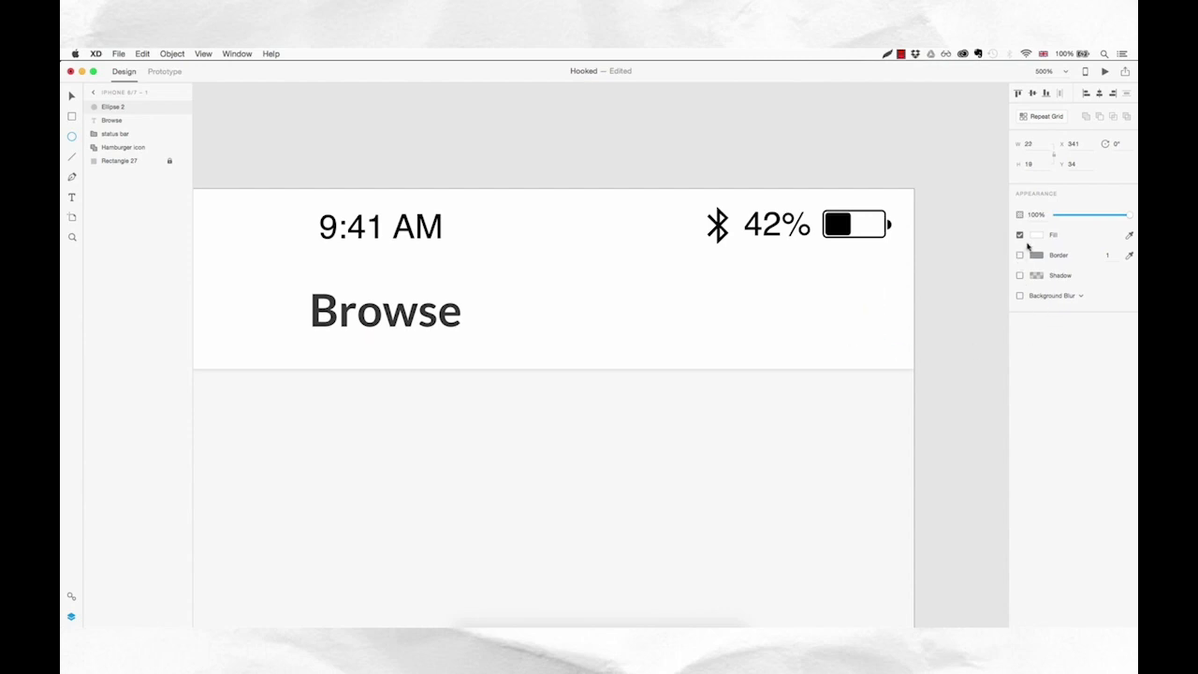
{"action": "left_click", "coordinate": [1038, 235]}
{"action": "left_click", "coordinate": [946, 310]}
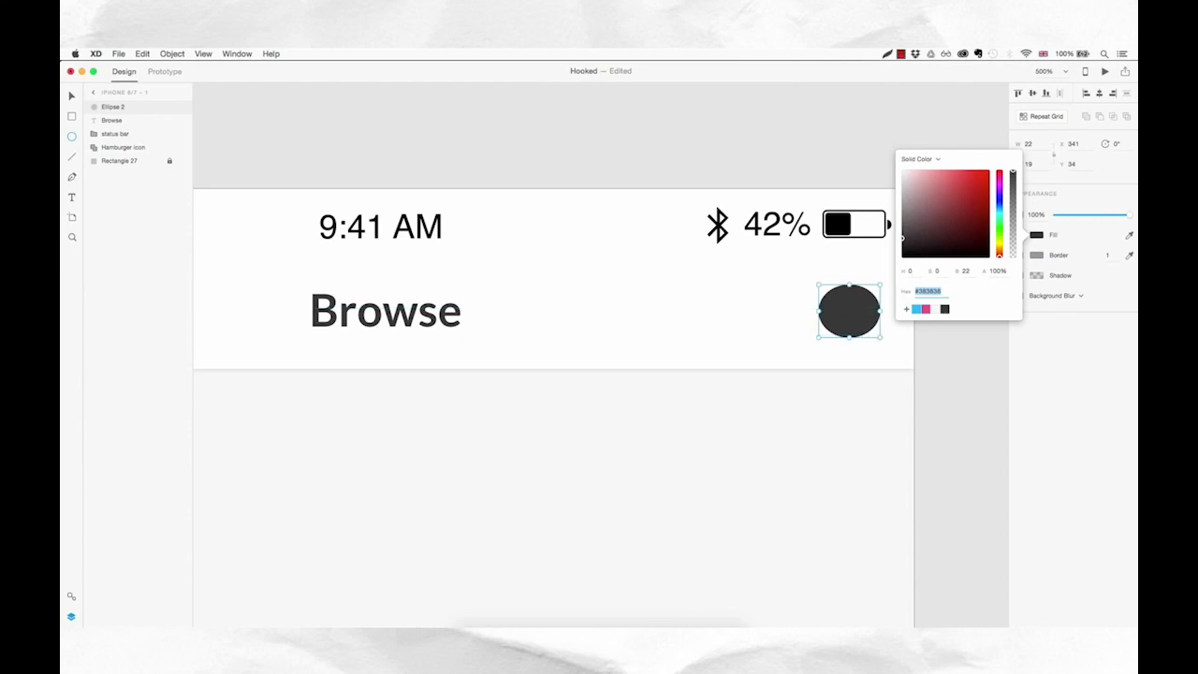
{"action": "left_click", "coordinate": [867, 322]}
{"action": "left_click_drag", "start_coordinate": [865, 322], "coordinate": [855, 321]}
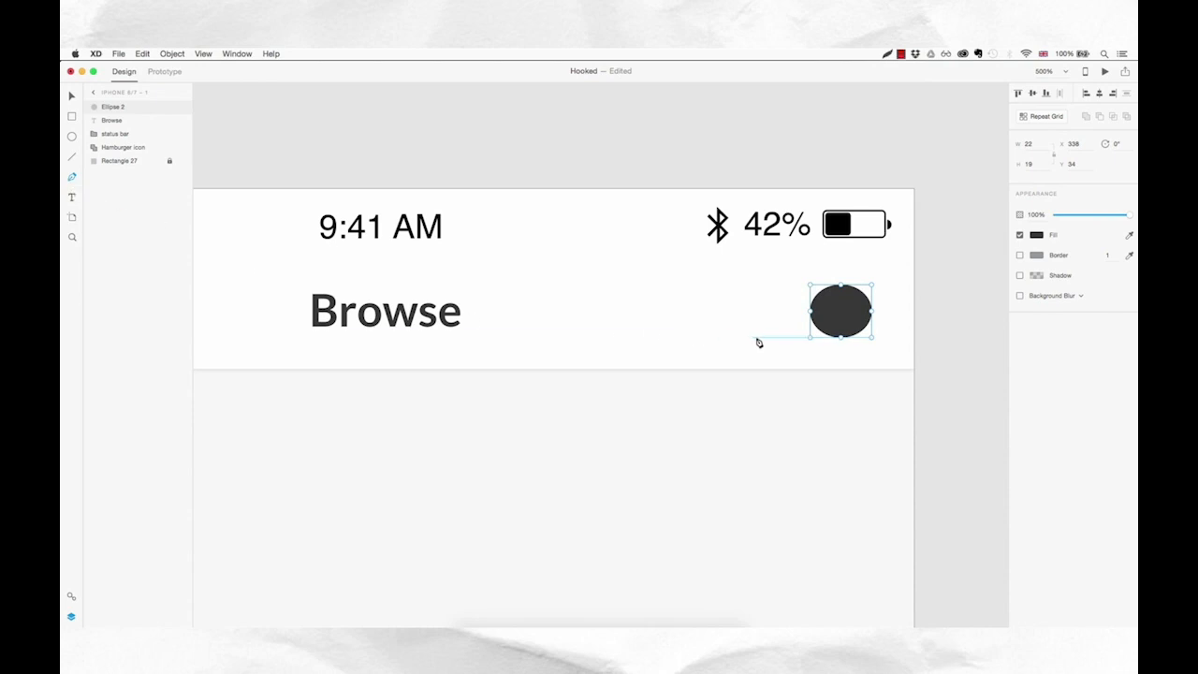
- Draw a small triangular speech-bubble tail with the Pen tool at the ellipse's lower-left edge
{"action": "left_click", "coordinate": [824, 322]}
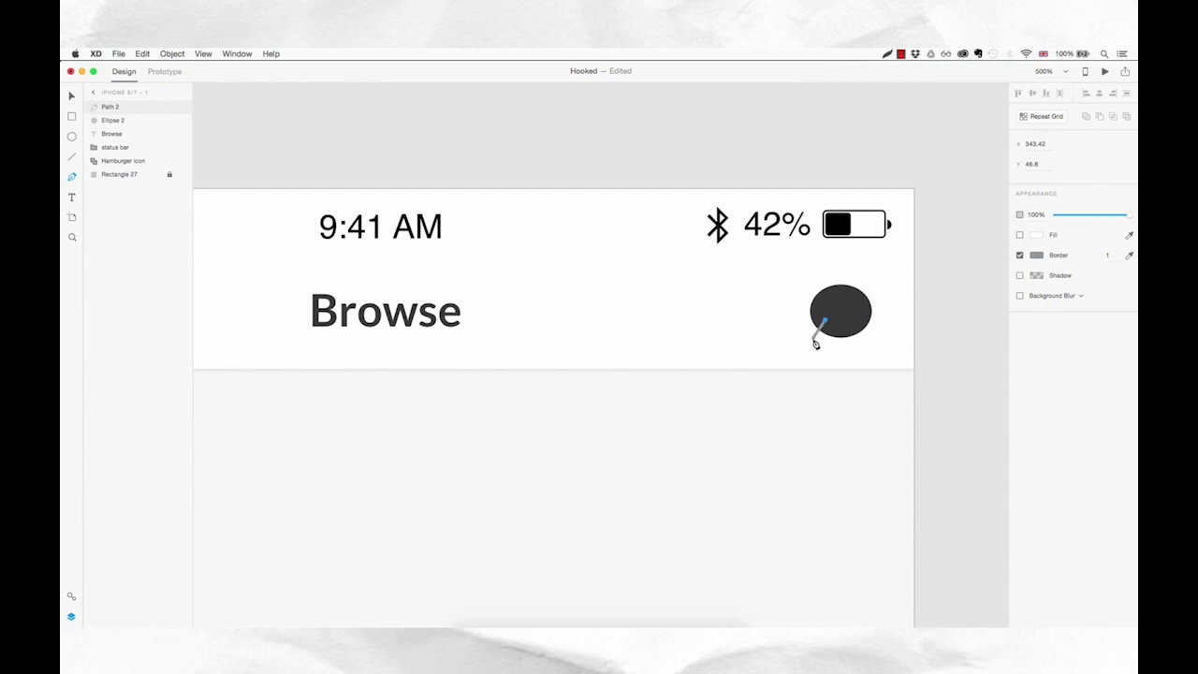
{"action": "left_click", "coordinate": [817, 342]}
{"action": "left_click", "coordinate": [837, 330]}
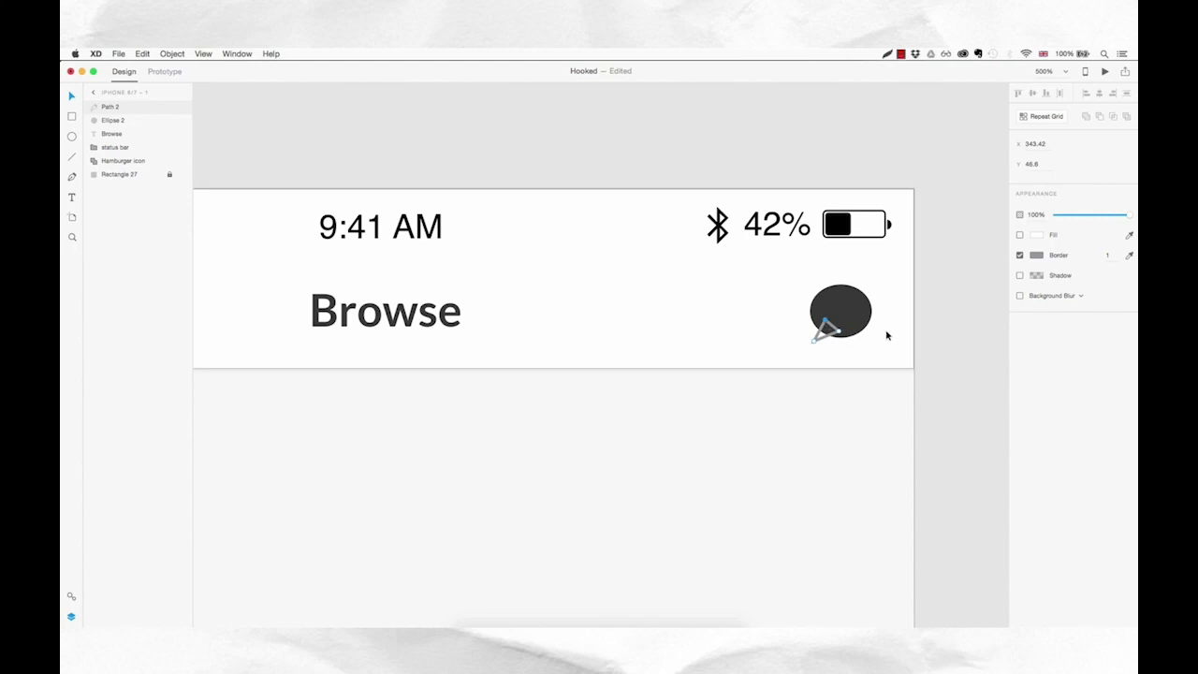
- Remove the tail's border and fill it with the saved dark grey swatch #383838
{"action": "left_click", "coordinate": [1020, 256]}
{"action": "left_click", "coordinate": [1021, 236]}
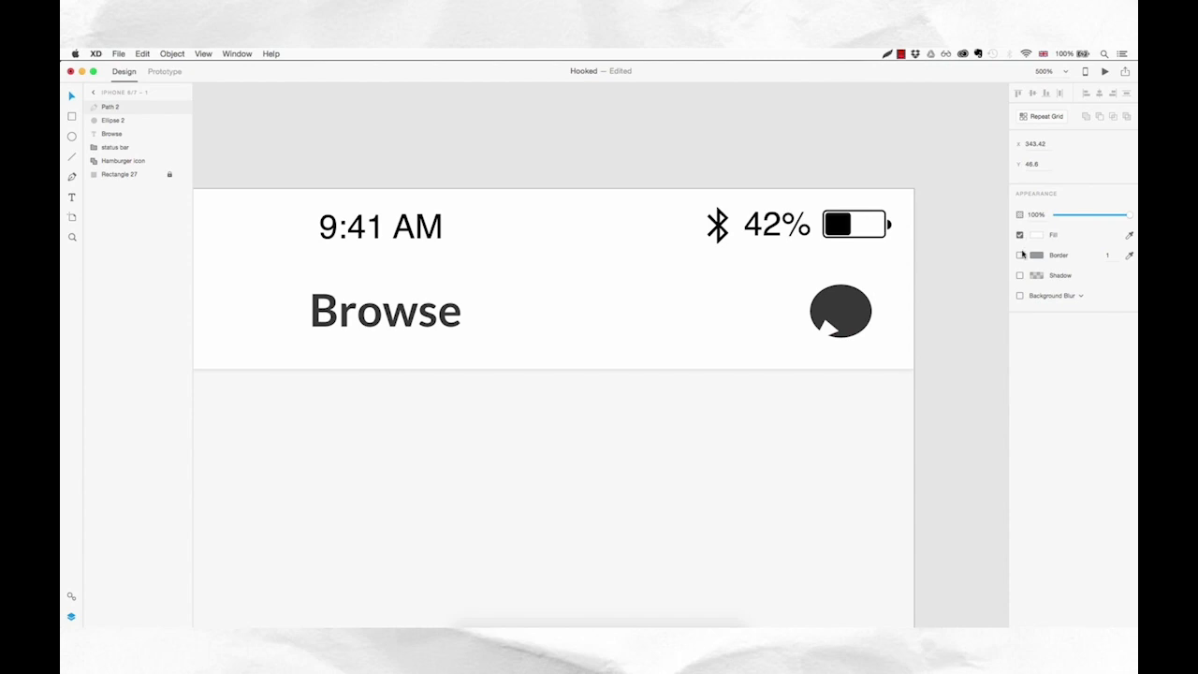
{"action": "left_click", "coordinate": [1038, 235]}
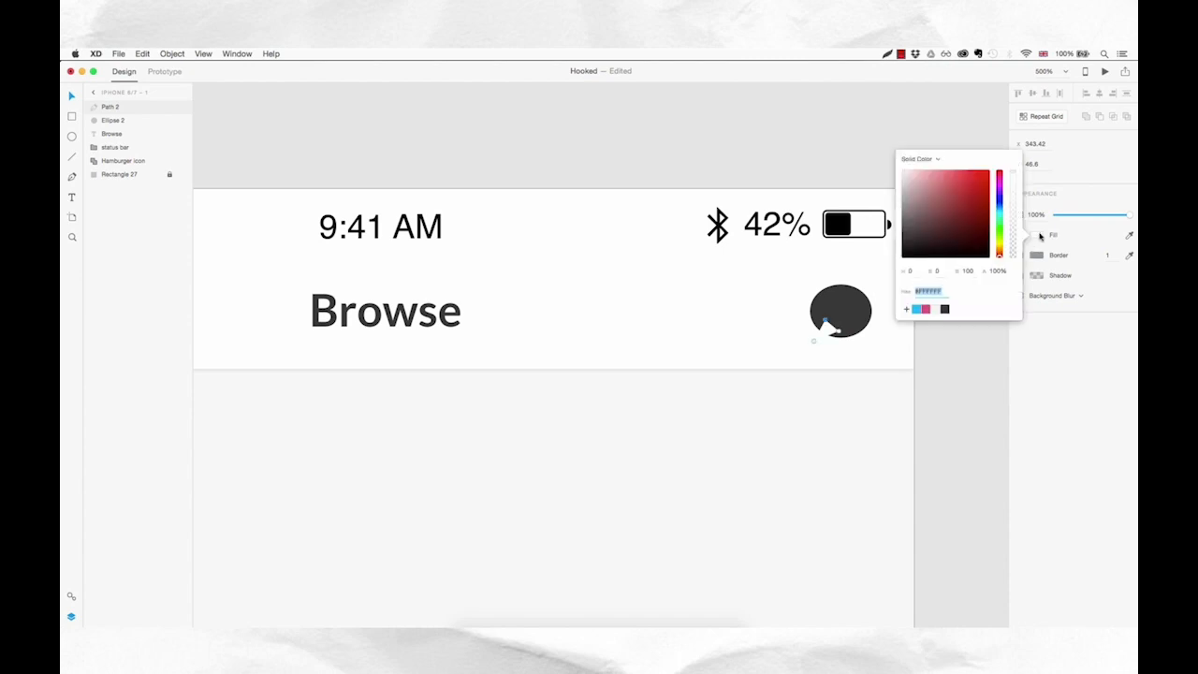
{"action": "left_click", "coordinate": [945, 310]}
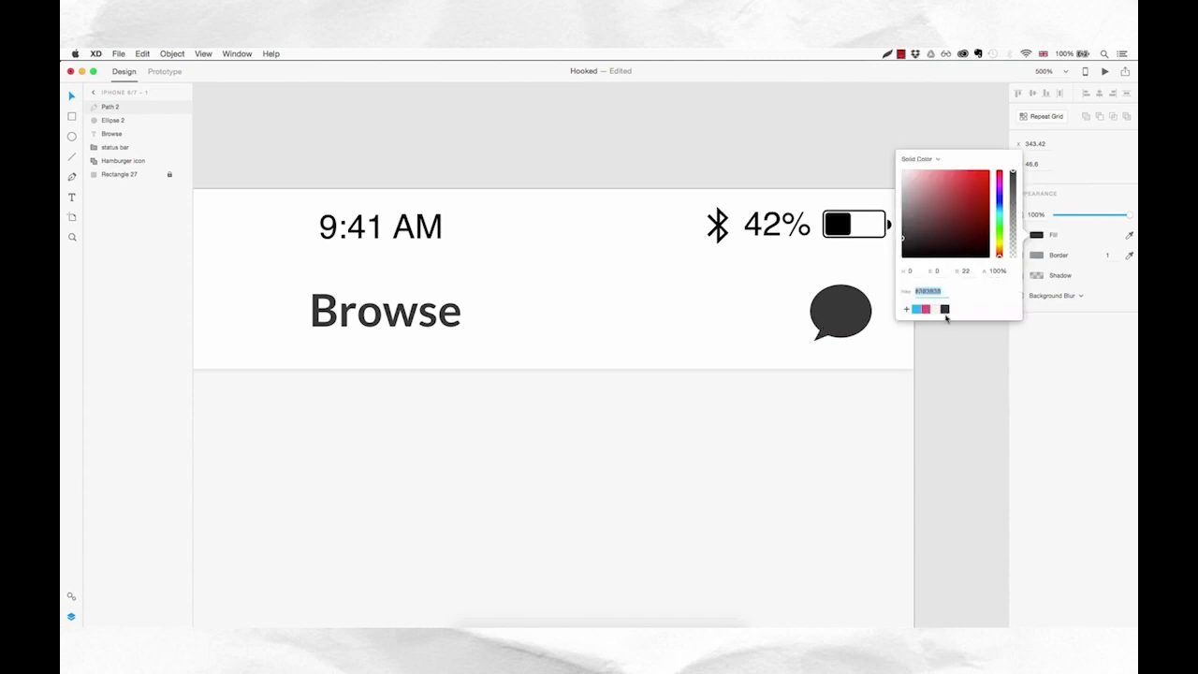
{"action": "left_click", "coordinate": [880, 311]}
- Unite the ellipse and its tail into one speech-bubble shape and shift it slightly right
{"action": "left_click", "coordinate": [846, 320]}
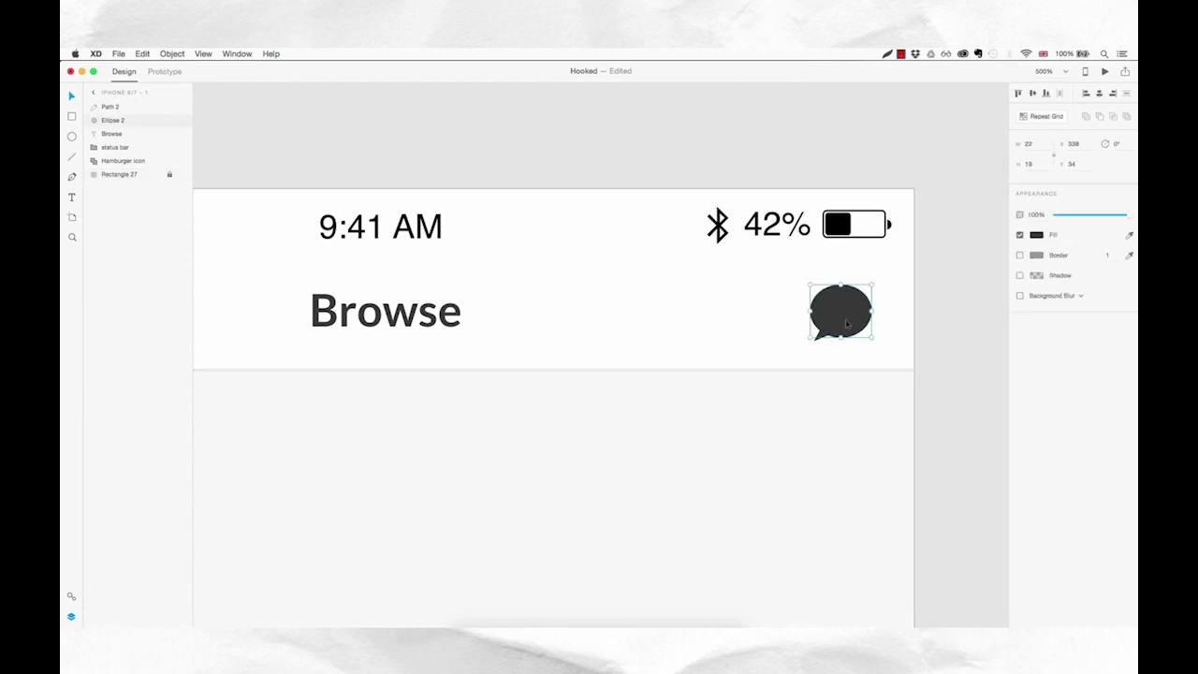
{"action": "left_click", "coordinate": [888, 326]}
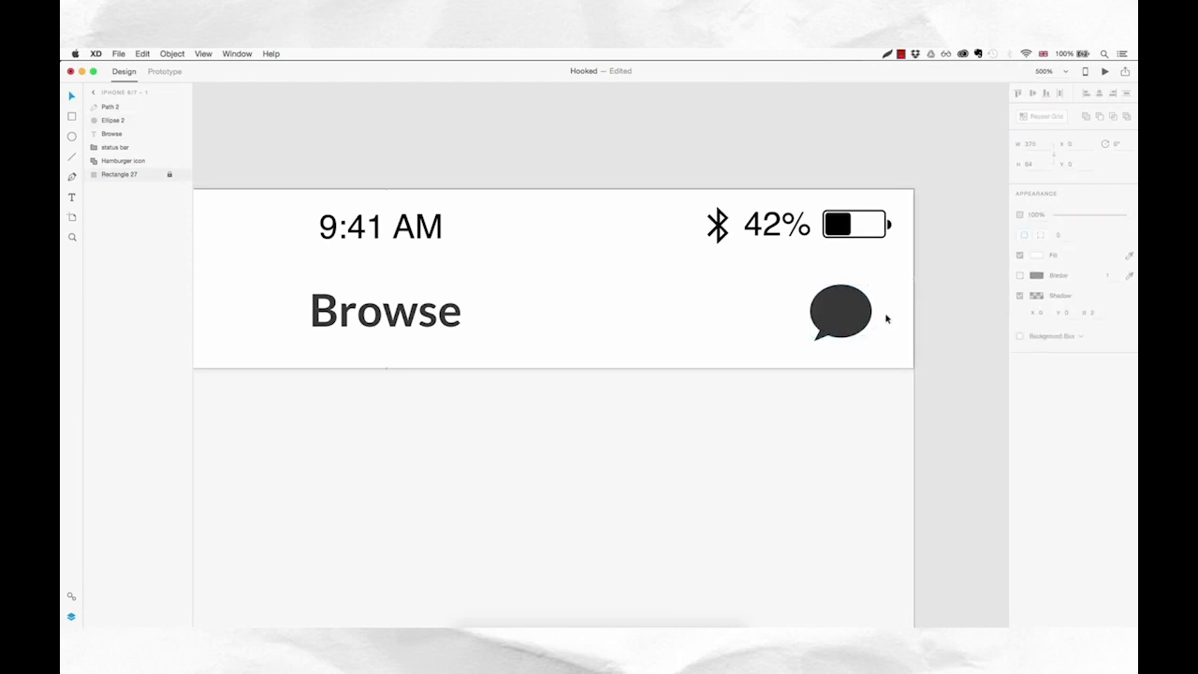
{"action": "left_click_drag", "start_coordinate": [897, 284], "coordinate": [807, 343]}
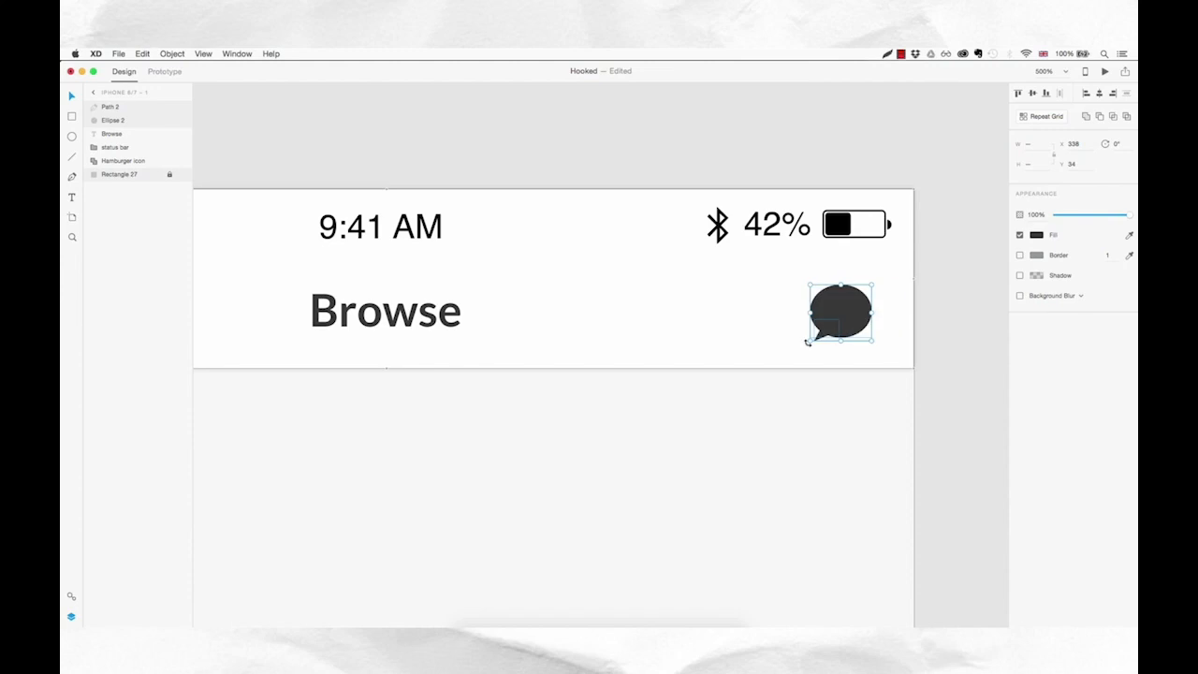
{"action": "left_click", "coordinate": [1087, 118]}
{"action": "left_click", "coordinate": [887, 332]}
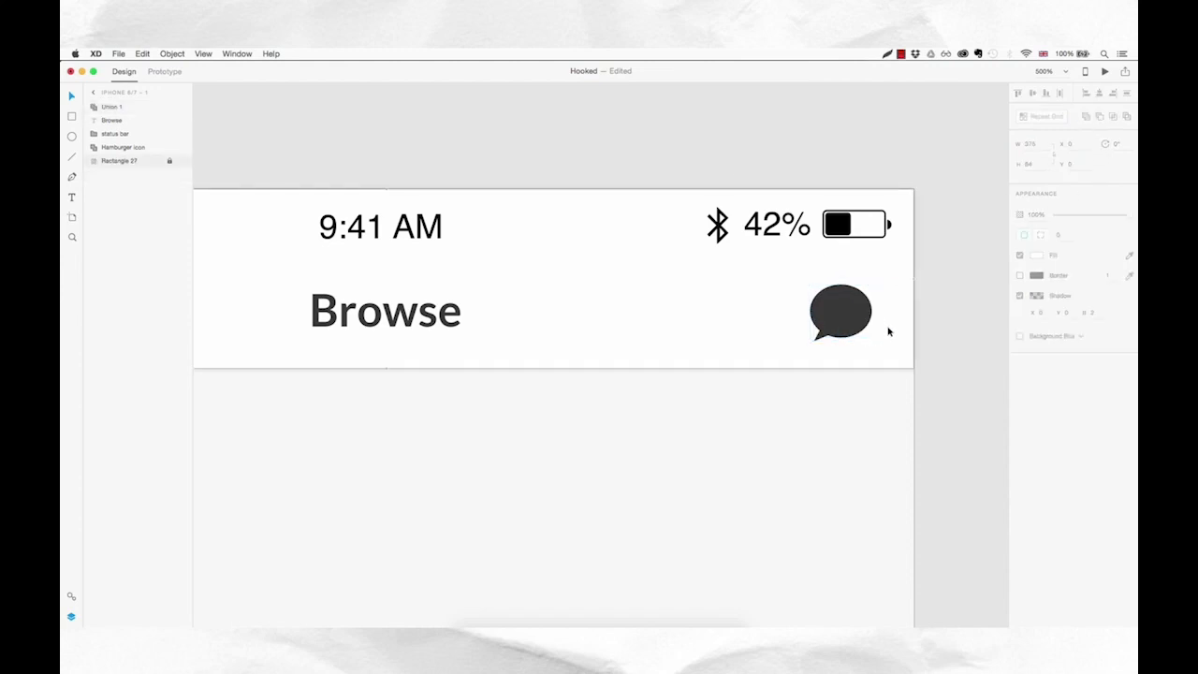
{"action": "left_click_drag", "start_coordinate": [850, 321], "coordinate": [861, 321]}
{"action": "left_click", "coordinate": [883, 352]}
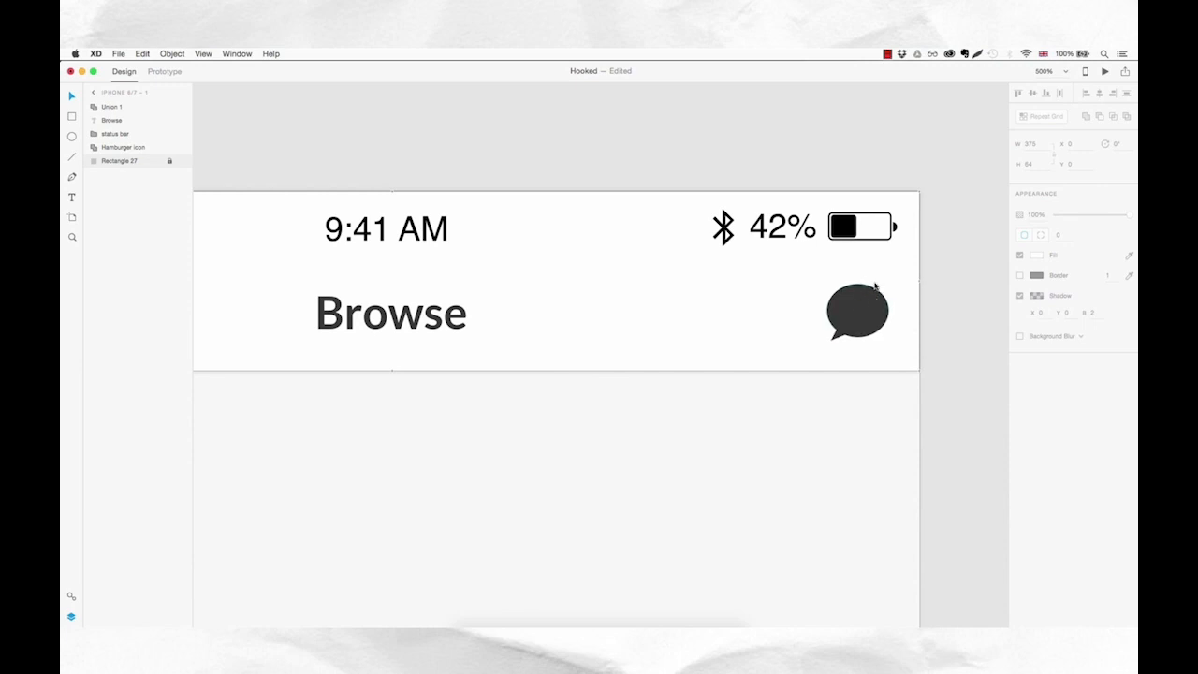
- Draw a rectangle over the speech bubble's upper-right edge and size it 16 by 14
{"action": "key", "text": "r"}
{"action": "left_click_drag", "start_coordinate": [863, 277], "coordinate": [908, 311]}
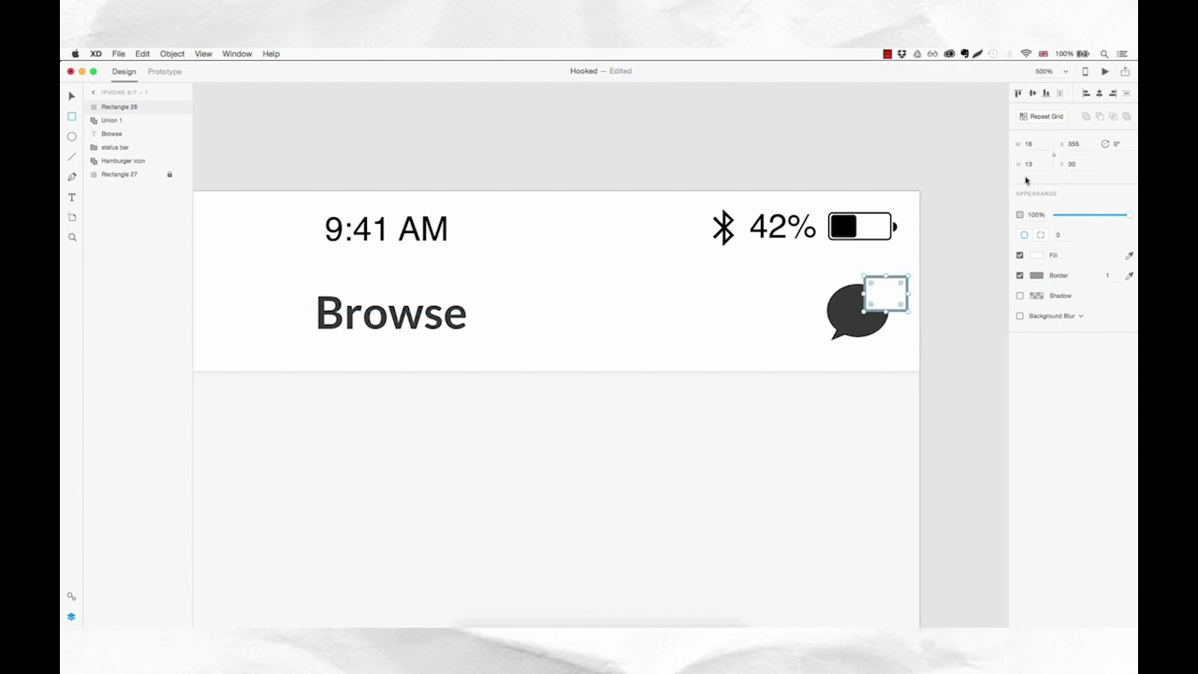
{"action": "left_click", "coordinate": [1034, 164]}
{"action": "key", "text": "Up"}
- Remove the small rectangle's border and fill it with the saved pink swatch
{"action": "left_click", "coordinate": [1020, 278]}
{"action": "left_click", "coordinate": [1038, 256]}
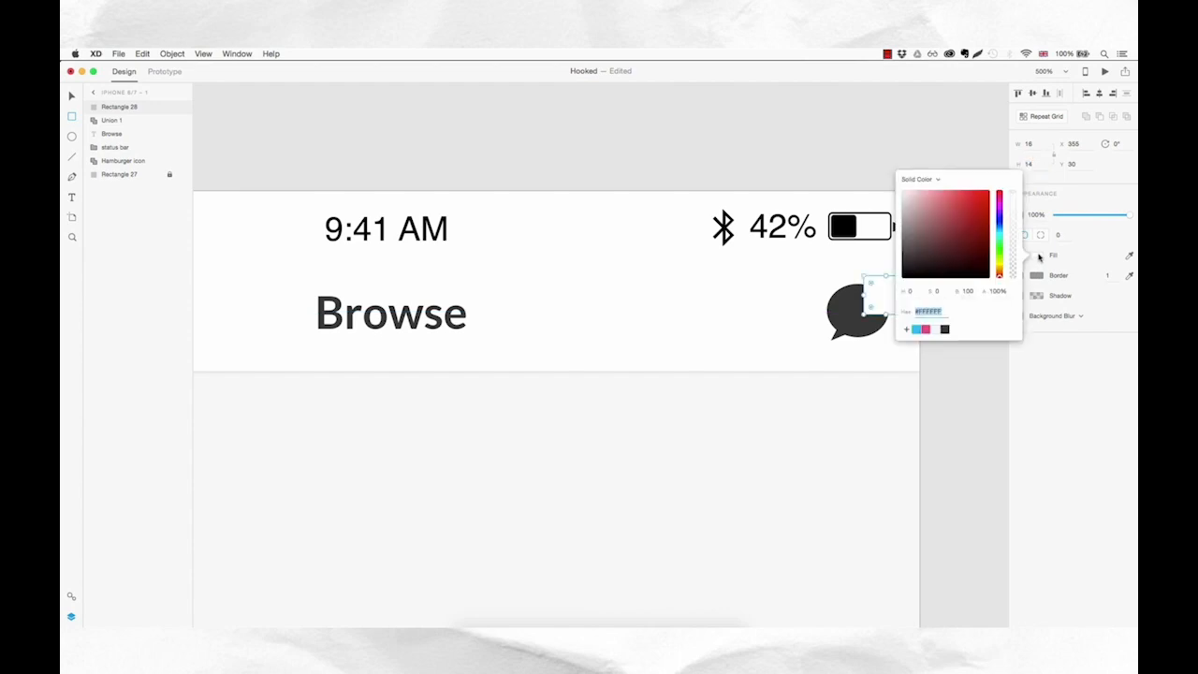
{"action": "left_click", "coordinate": [926, 331]}
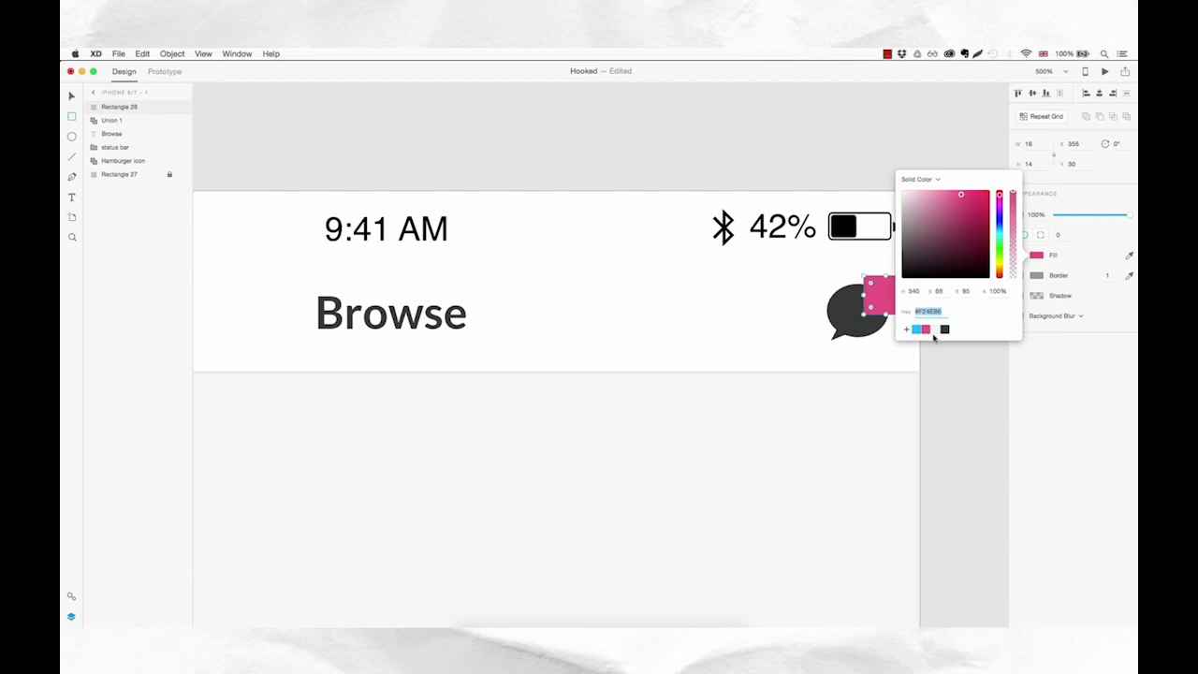
- Increase the pink rectangle's corner radius until its ends are fully rounded into a notification badge
{"action": "left_click", "coordinate": [1065, 236]}
{"action": "key", "text": "Up"}
{"action": "key", "text": "Up"}
{"action": "key", "text": "Up"}
{"action": "key", "text": "Up"}
{"action": "key", "text": "Up"}
{"action": "key", "text": "Up"}
{"action": "key", "text": "Up"}
{"action": "key", "text": "Up"}
{"action": "key", "text": "Up"}
{"action": "key", "text": "Up"}
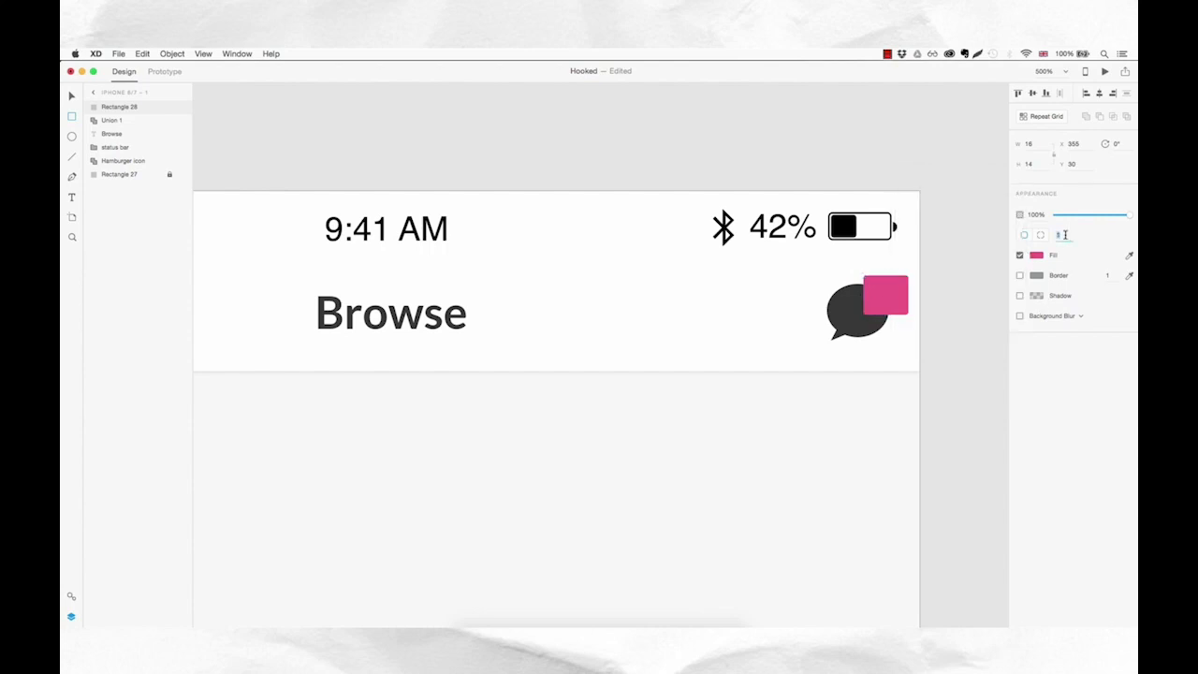
{"action": "key", "text": "Escape"}
- Add the text "12" over the pink notification badge
{"action": "key", "text": "t"}
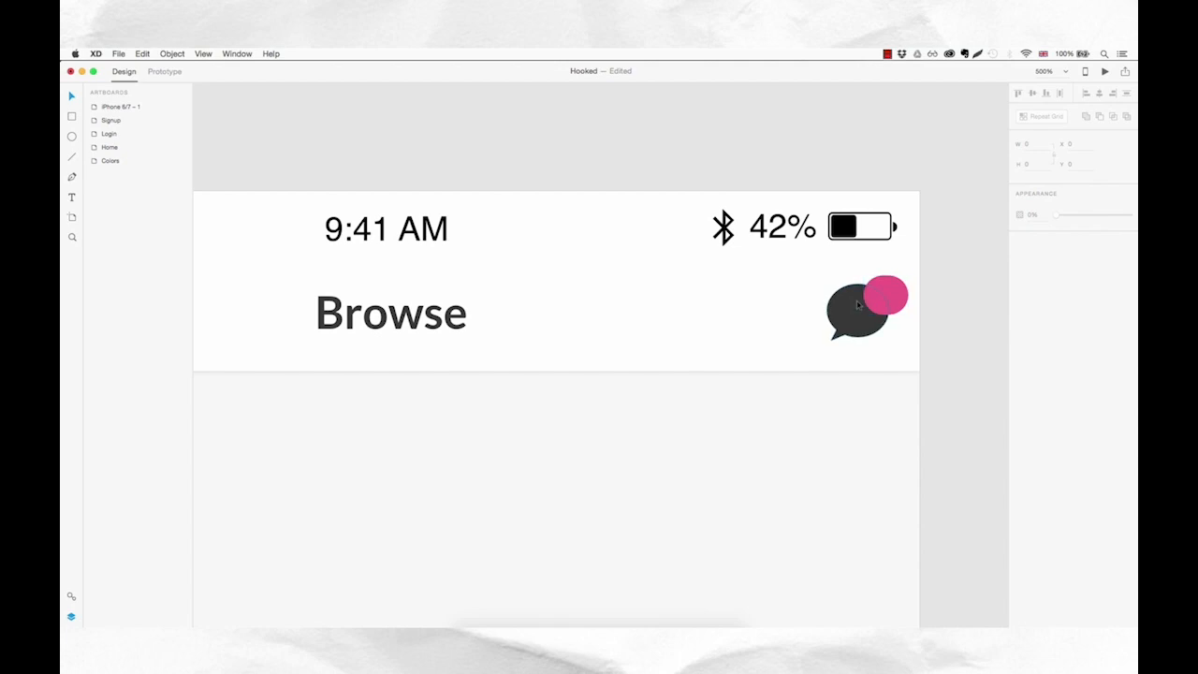
{"action": "left_click", "coordinate": [872, 294]}
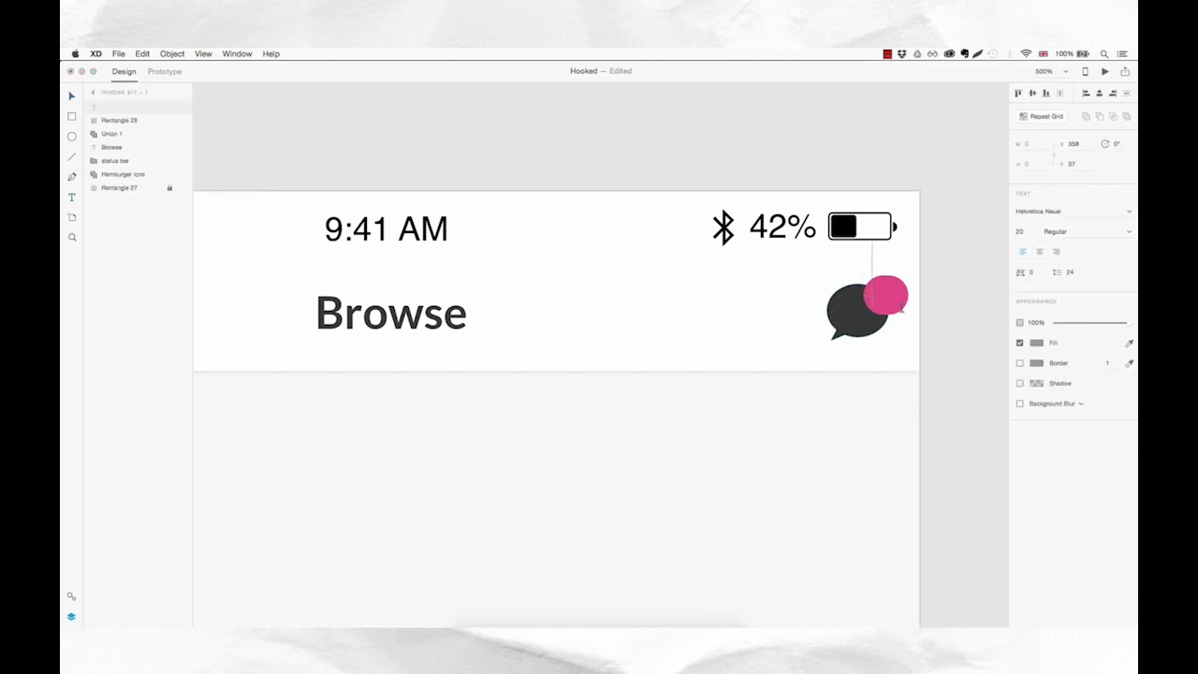
{"action": "type", "text": "12"}
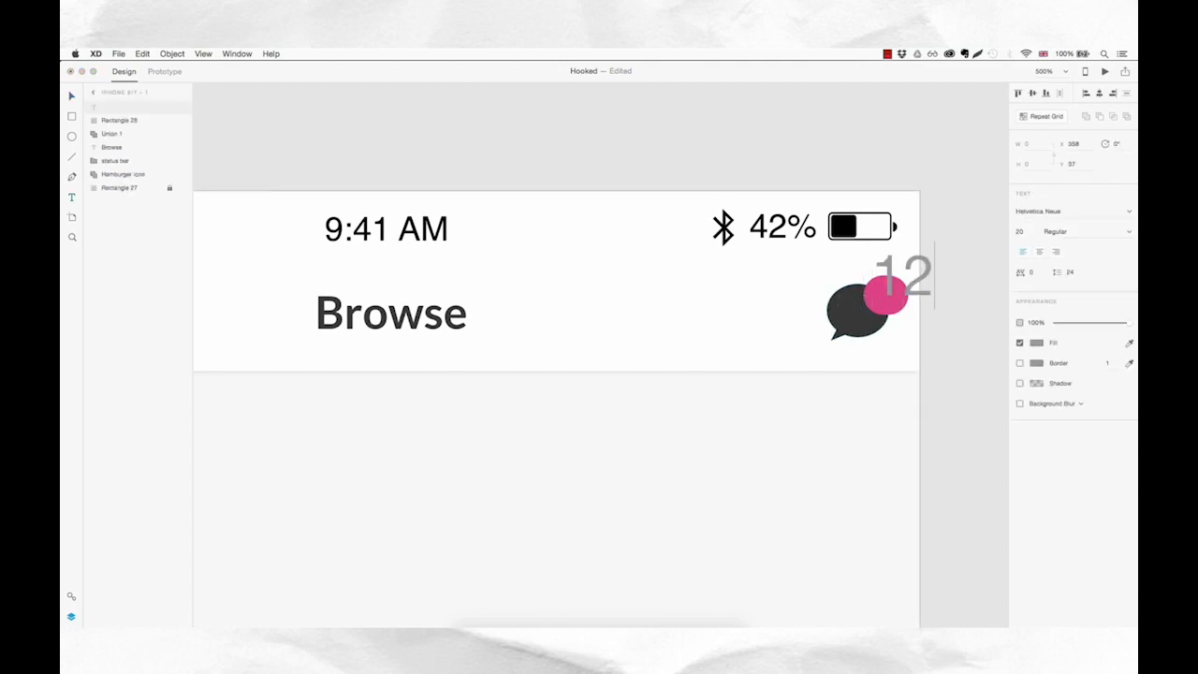
- Set the badge number's font to Lato at size 9
{"action": "key", "text": "super+a"}
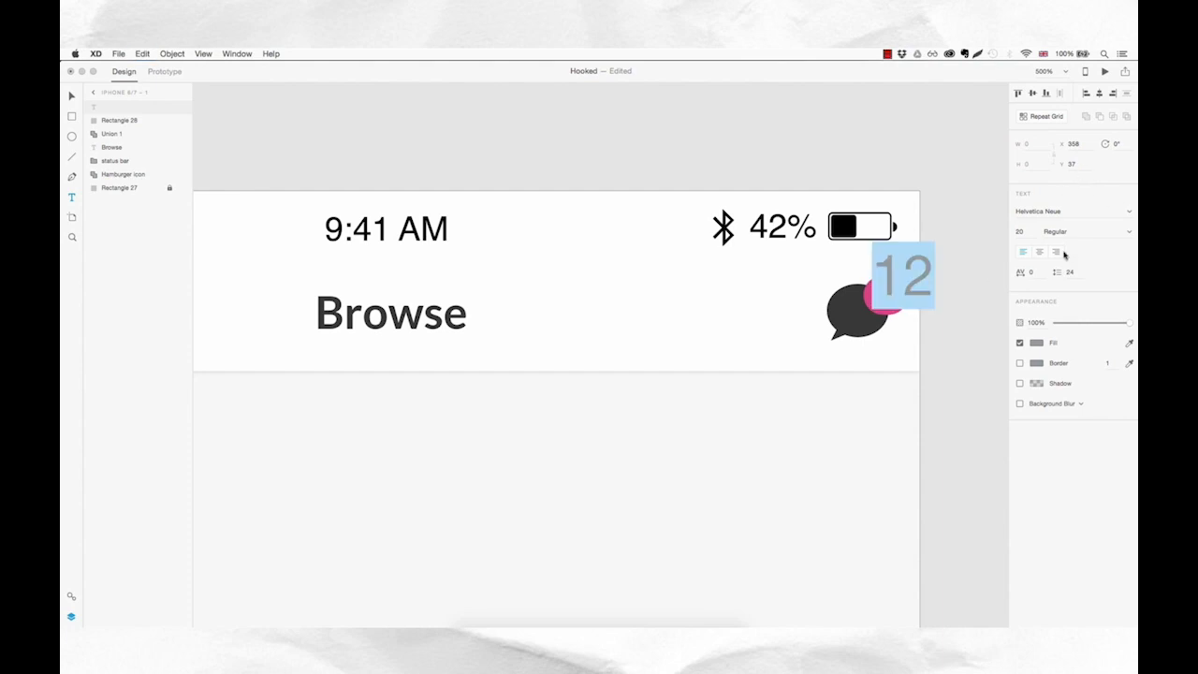
{"action": "left_click", "coordinate": [1070, 211]}
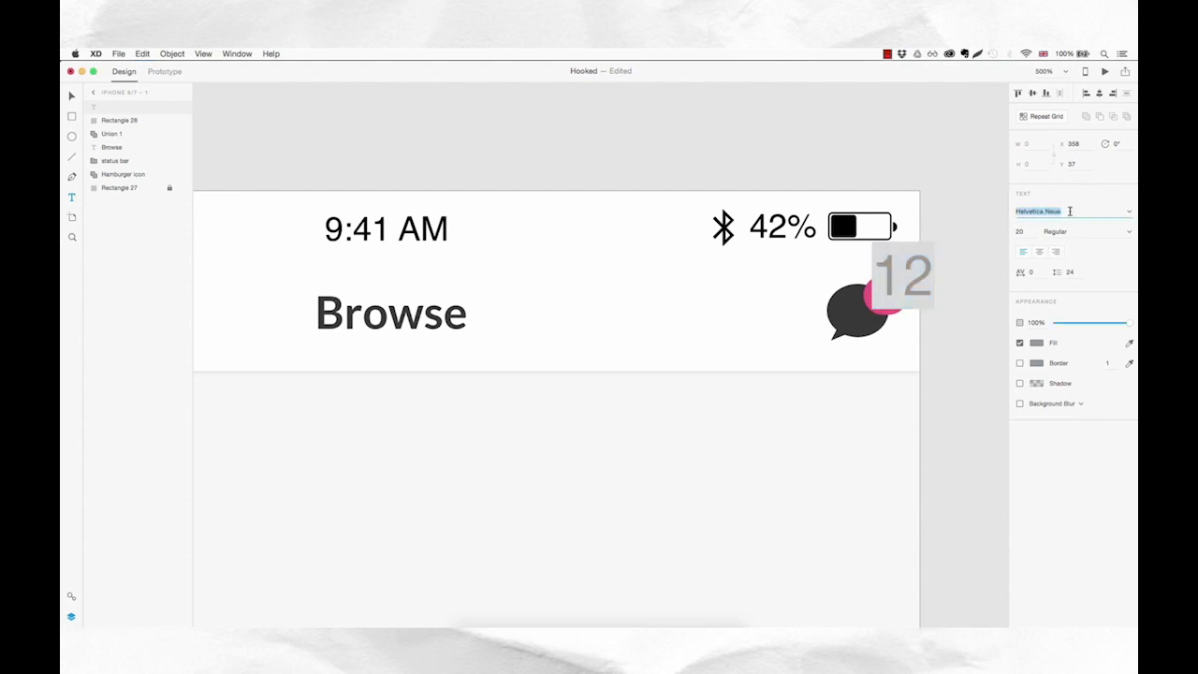
{"action": "type", "text": "Lato"}
{"action": "key", "text": "Return"}
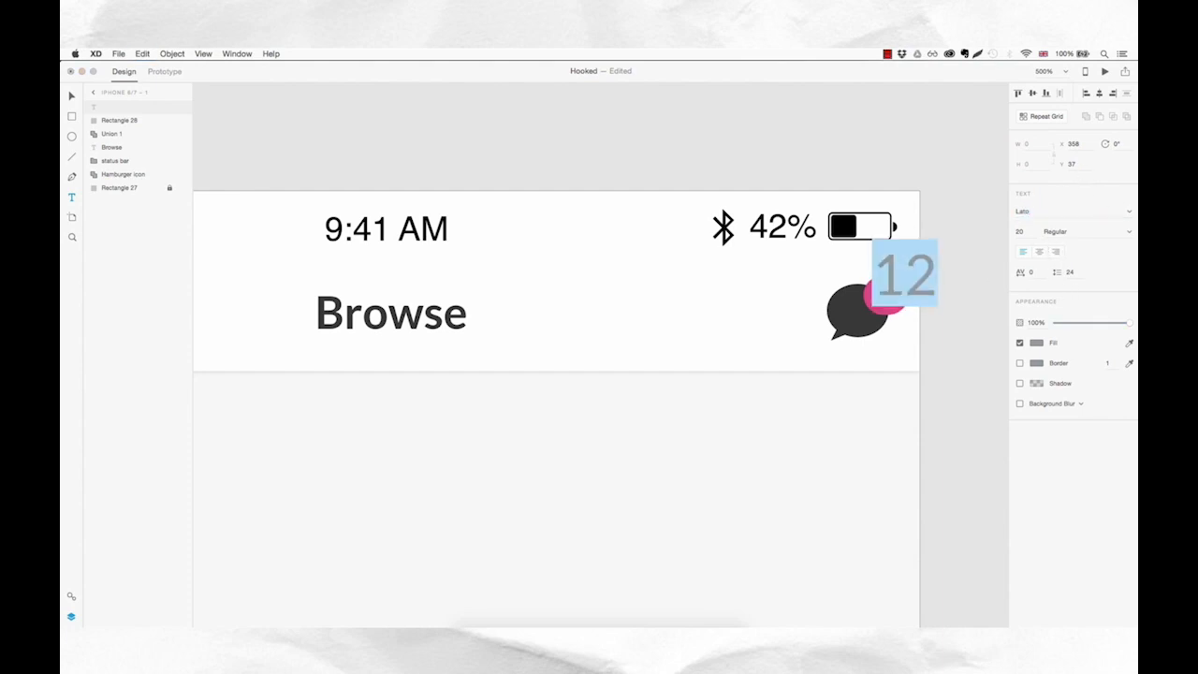
{"action": "left_click", "coordinate": [1022, 232]}
{"action": "type", "text": "13"}
{"action": "key", "text": "Return"}
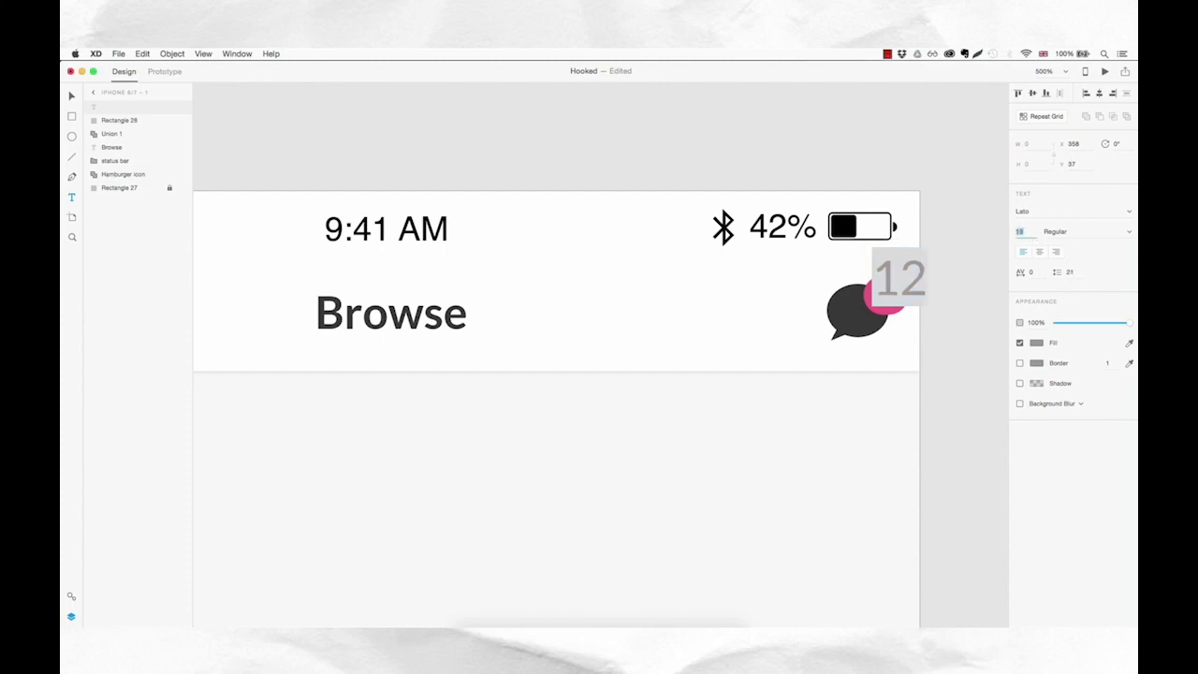
{"action": "type", "text": "9"}
{"action": "key", "text": "Return"}
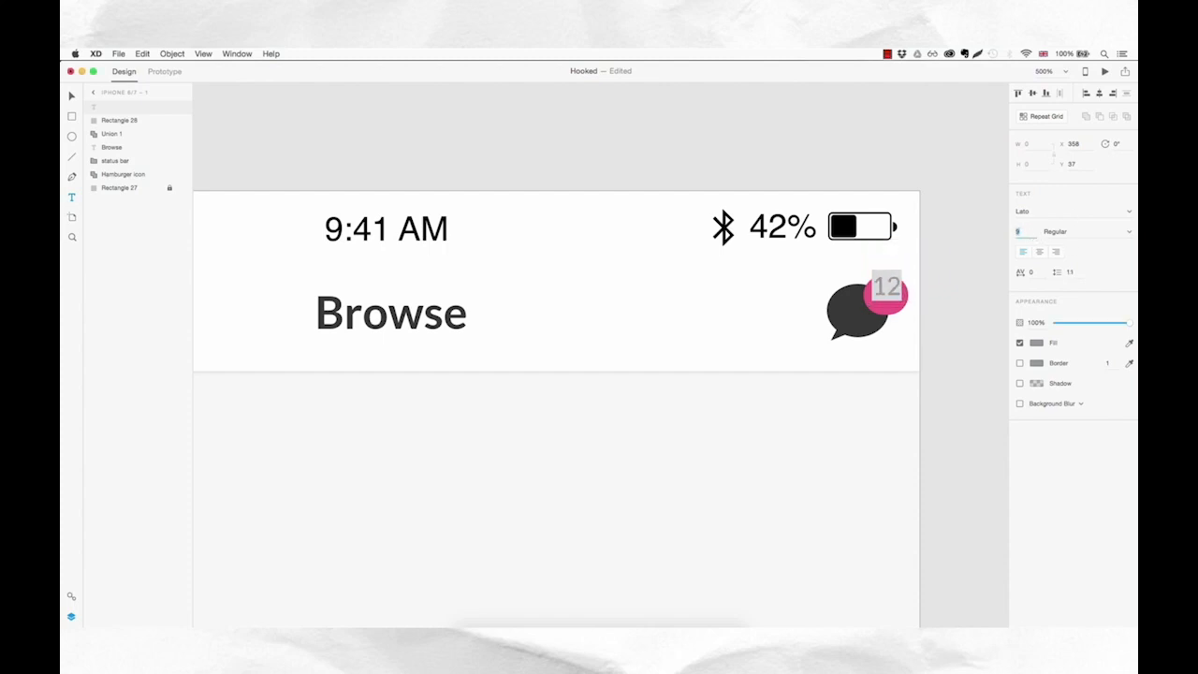
- Set the badge number's weight to Black and fill it with white #FFFFFF
{"action": "left_click", "coordinate": [1130, 233]}
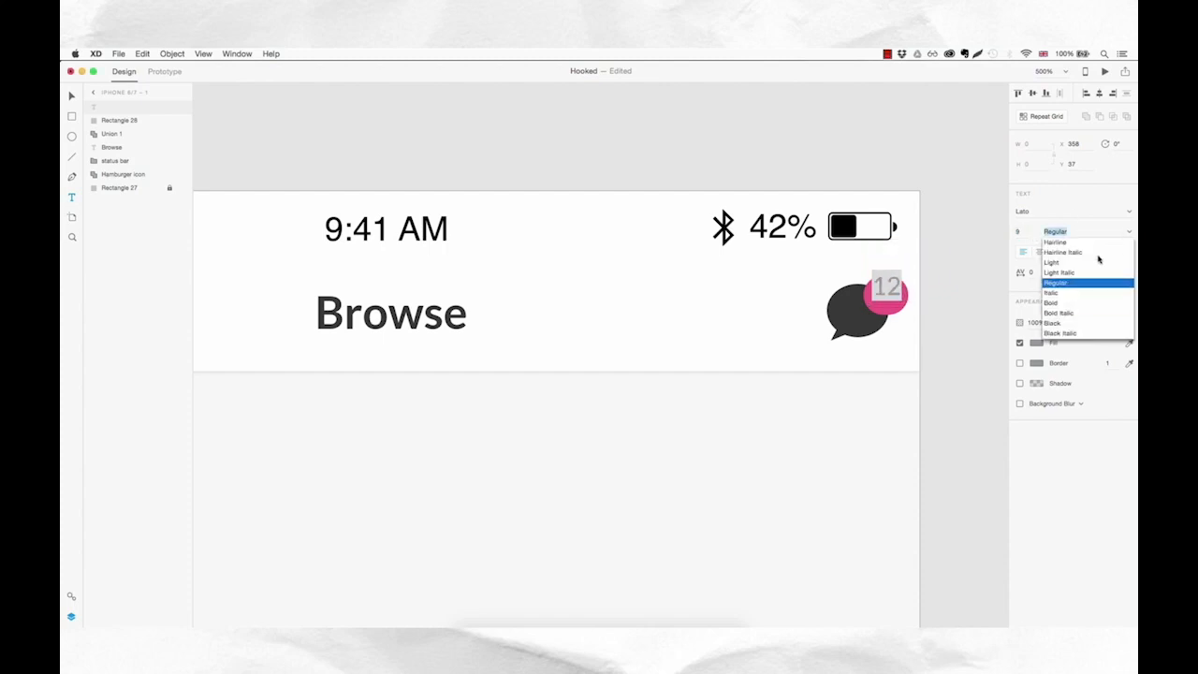
{"action": "left_click", "coordinate": [1067, 323]}
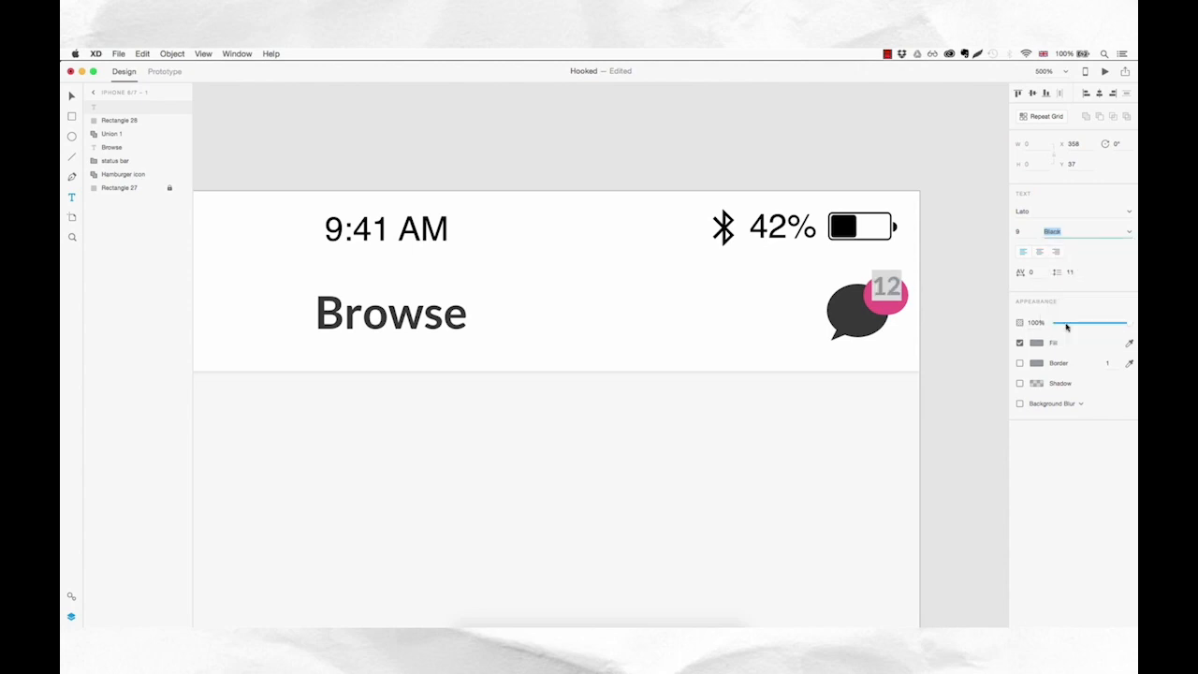
{"action": "left_click", "coordinate": [1036, 343]}
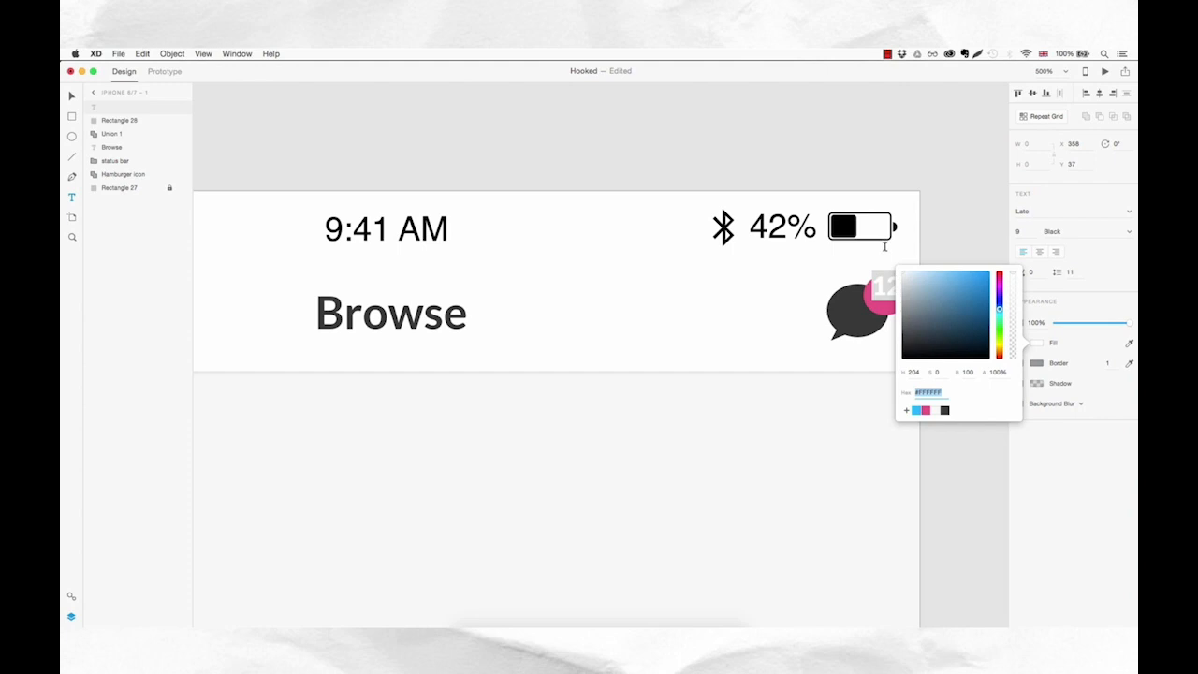
{"action": "key", "text": "Escape"}
- Nudge the number down so it sits in the centre of the pink badge
{"action": "key", "text": "Down"}
{"action": "key", "text": "Down"}
{"action": "key", "text": "Down"}
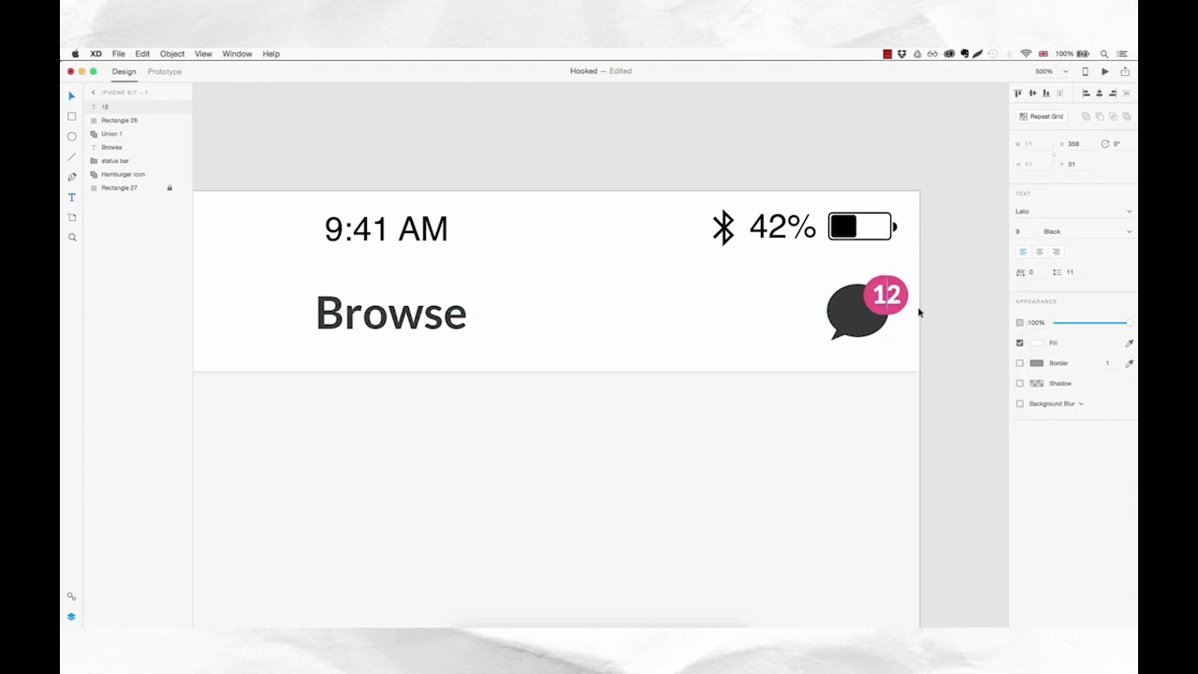
{"action": "left_click", "coordinate": [840, 280]}
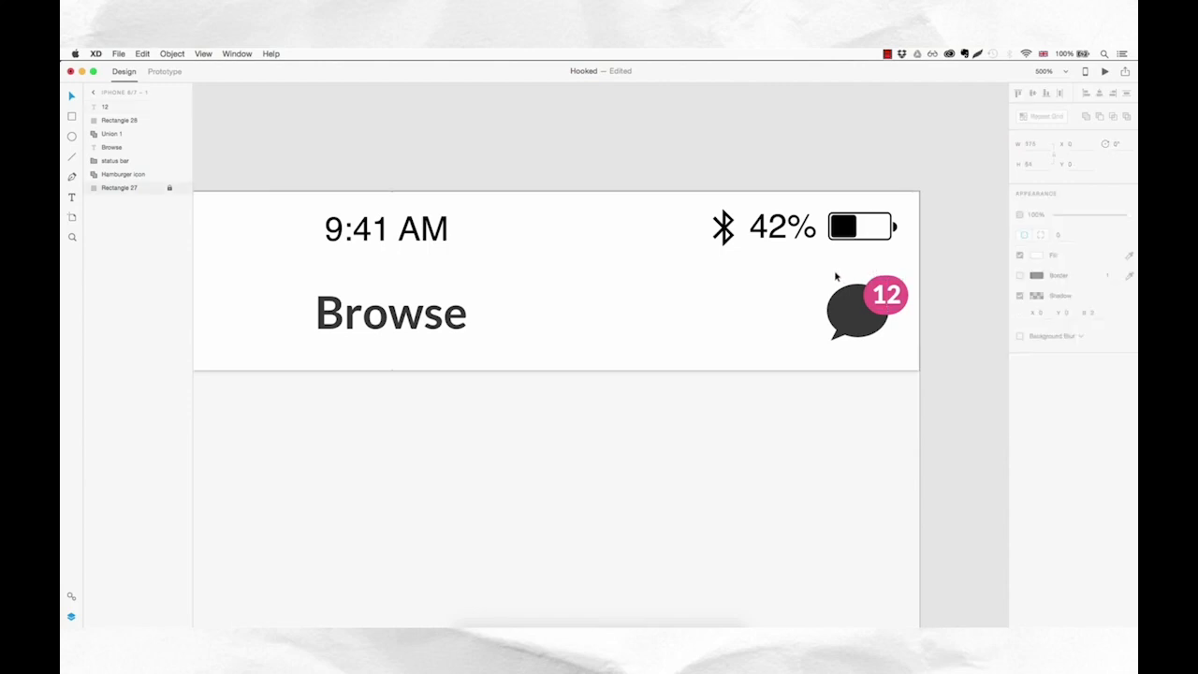
- Move the chat icon together with its badge and number to X 326, Y 31 in the header
{"action": "left_click_drag", "start_coordinate": [827, 272], "coordinate": [900, 338]}
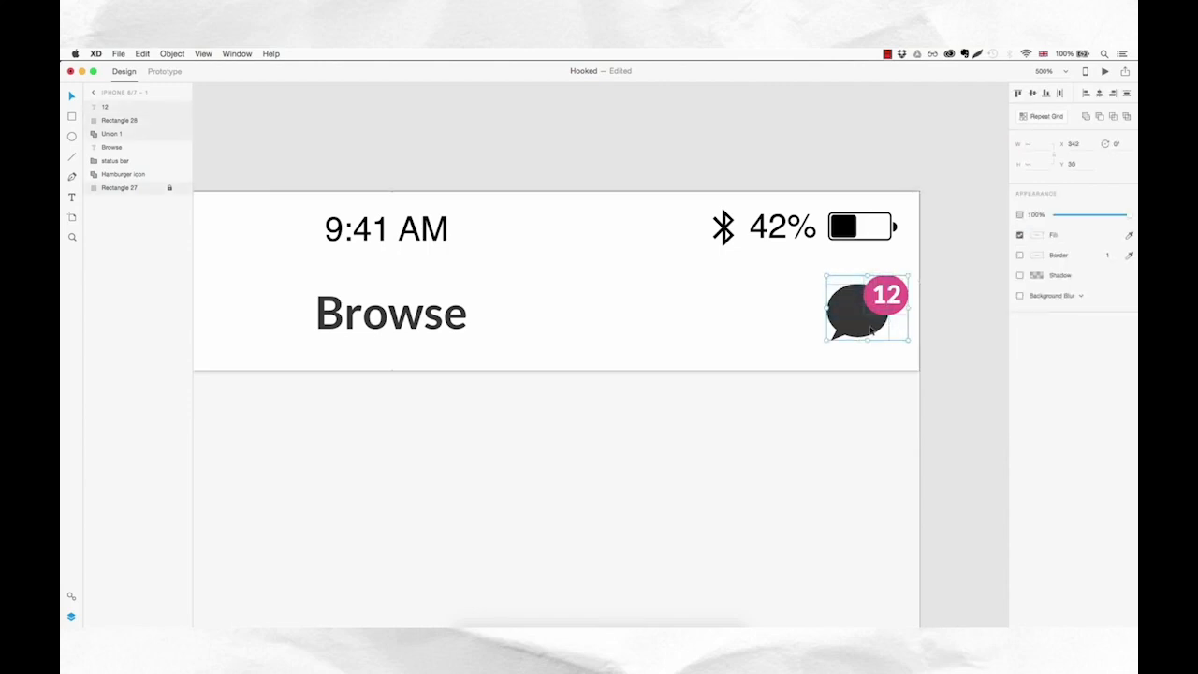
{"action": "key", "text": "Right"}
{"action": "key", "text": "Right"}
{"action": "key", "text": "Right"}
{"action": "key", "text": "Right"}
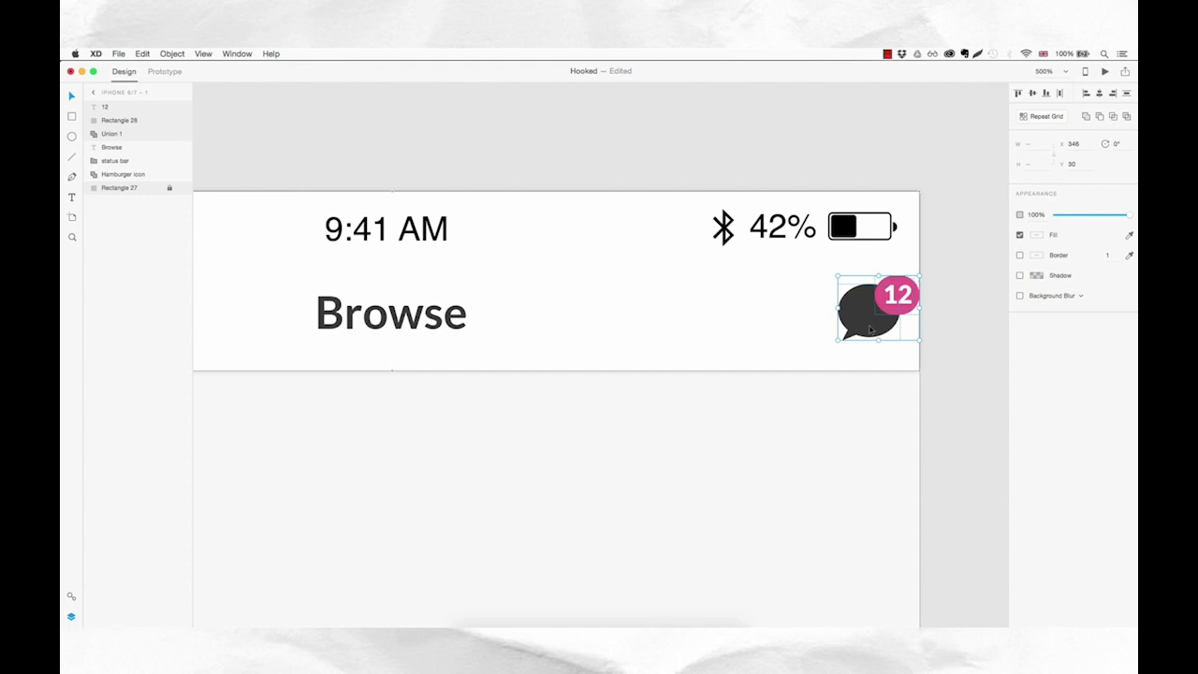
{"action": "key", "text": "shift+Left"}
{"action": "key", "text": "shift+Left"}
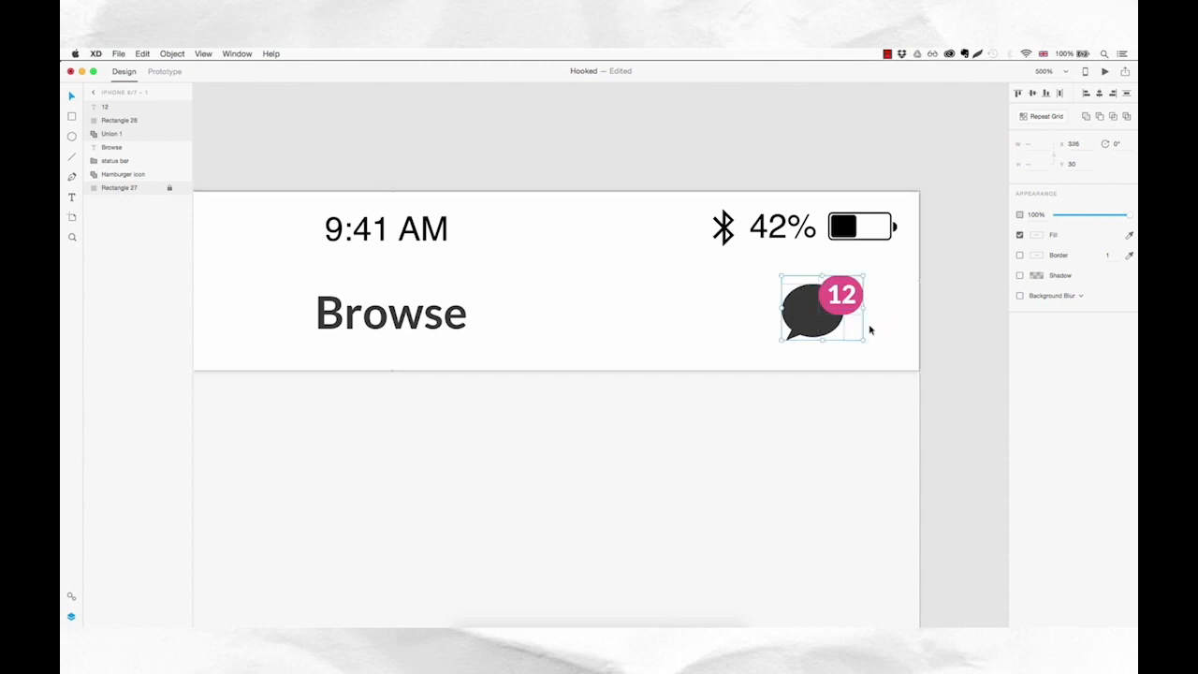
{"action": "left_click_drag", "start_coordinate": [800, 319], "coordinate": [799, 314]}
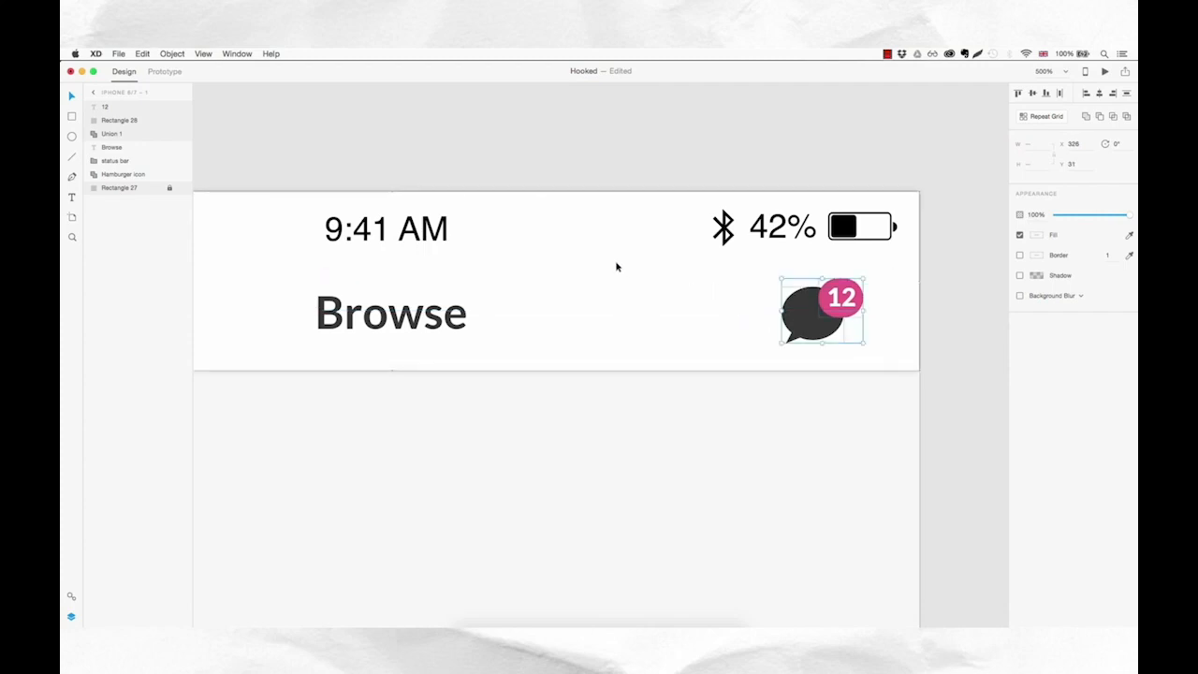
{"action": "key", "text": "Escape"}
{"action": "key", "text": "super+1"}
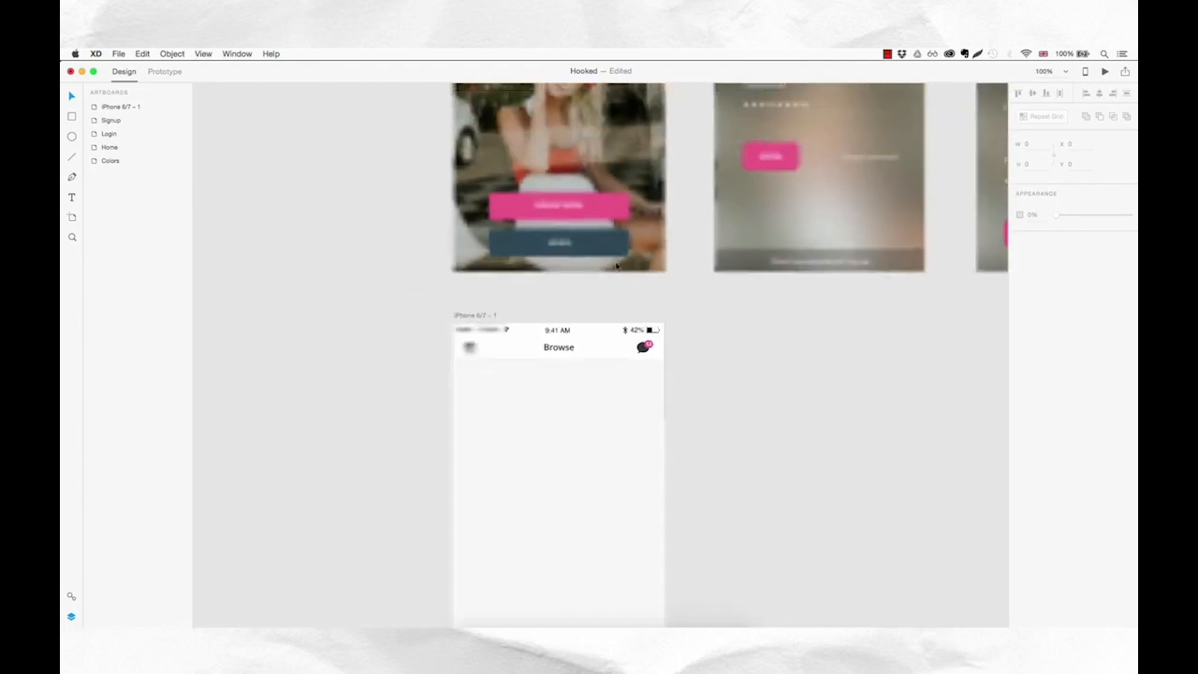
- Draw a card rectangle below the Browse header, 270 wide and 310 high
{"action": "scroll", "coordinate": [599, 412], "scroll_direction": "down", "scroll_amount": 3}
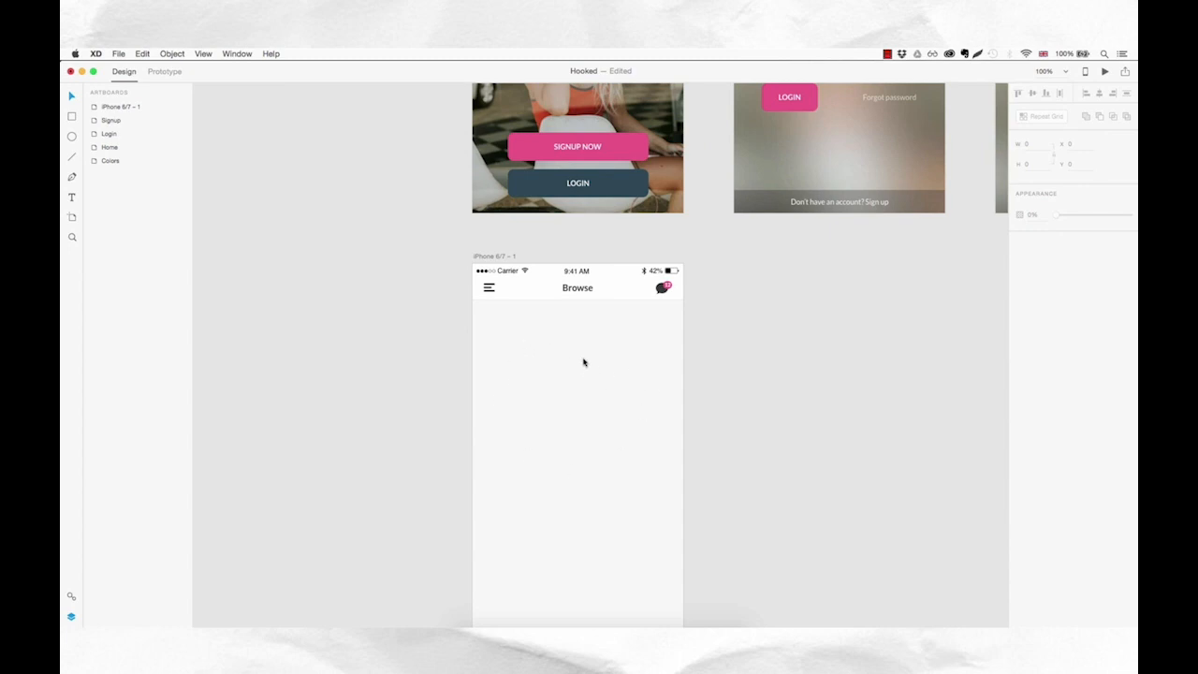
{"action": "left_click", "coordinate": [582, 394]}
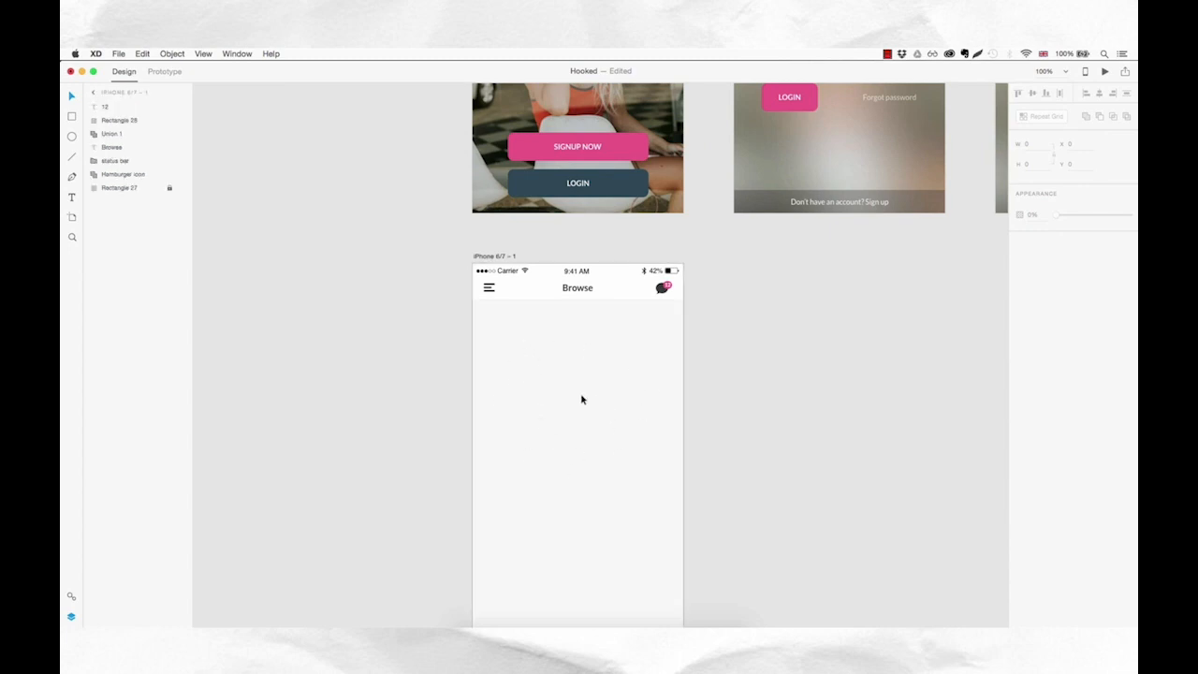
{"action": "key", "text": "r"}
{"action": "mouse_move", "coordinate": [495, 332]}
{"action": "left_mouse_down"}
{"action": "mouse_move", "coordinate": [609, 407]}
{"action": "mouse_move", "coordinate": [646, 461]}
{"action": "mouse_move", "coordinate": [657, 509]}
{"action": "mouse_move", "coordinate": [646, 512]}
{"action": "left_mouse_up"}
{"action": "left_click", "coordinate": [1030, 164]}
{"action": "type", "text": "314"}
{"action": "key", "text": "Return"}
{"action": "key", "text": "Down"}
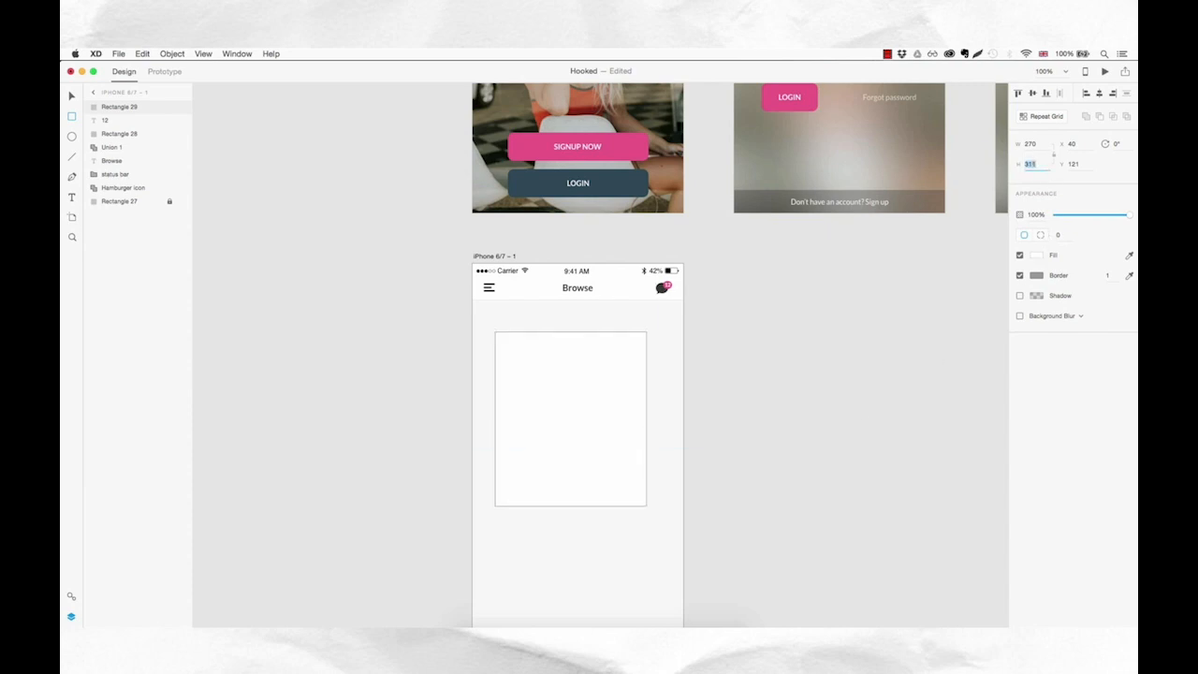
{"action": "key", "text": "Escape"}
- Centre the card rectangle horizontally on the artboard and place it 35 px below the header, at X 53, Y 99
{"action": "left_click_drag", "start_coordinate": [581, 398], "coordinate": [582, 373]}
{"action": "scroll", "coordinate": [571, 304], "scroll_direction": "up", "scroll_amount": 5}
{"action": "left_click_drag", "start_coordinate": [597, 363], "coordinate": [597, 362]}
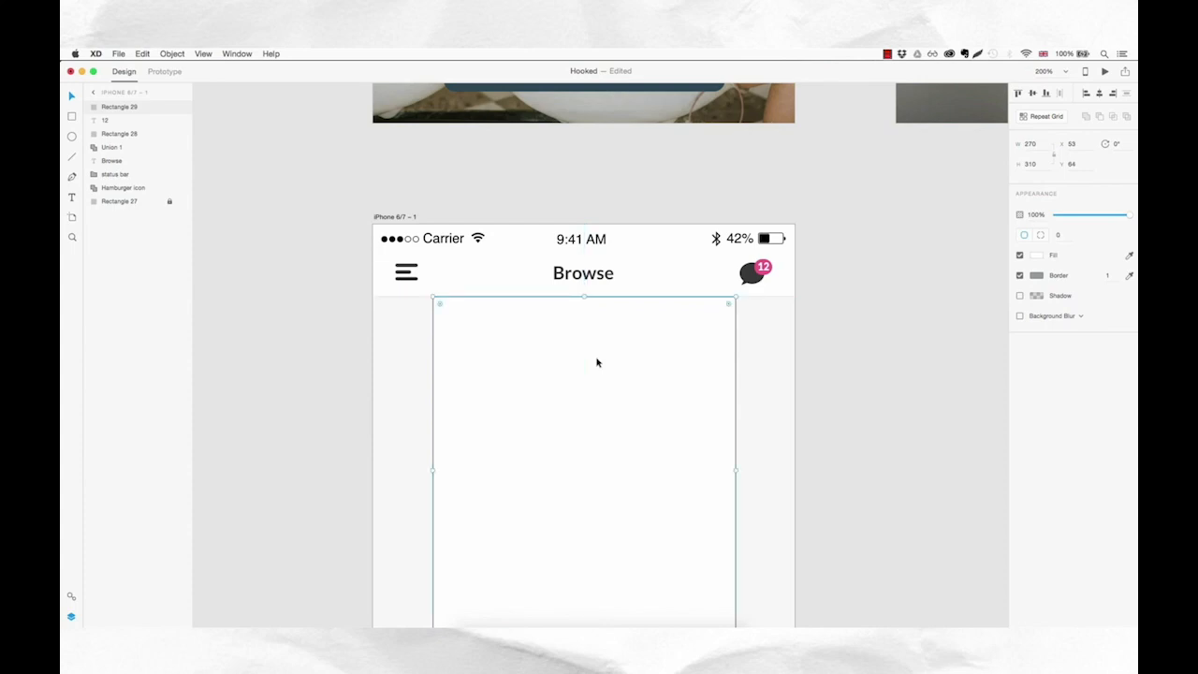
{"action": "key", "text": "shift+Down"}
{"action": "key", "text": "shift+Down"}
{"action": "key", "text": "shift+Down"}
{"action": "key", "text": "Down"}
{"action": "key", "text": "Down"}
{"action": "key", "text": "Down"}
{"action": "key", "text": "Down"}
{"action": "key", "text": "Down"}
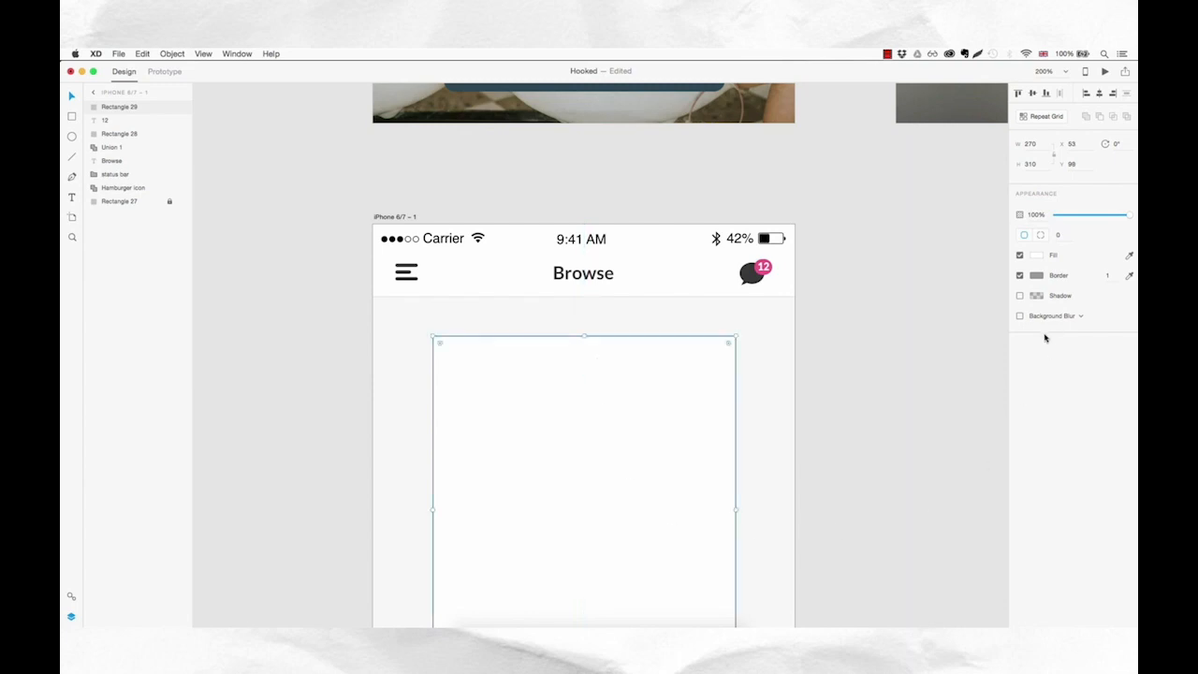
- Change the card's border colour to a light grey with 0 saturation and 91 brightness
{"action": "left_click", "coordinate": [1038, 276]}
{"action": "left_click", "coordinate": [939, 256]}
{"action": "left_click_drag", "start_coordinate": [940, 257], "coordinate": [869, 216]}
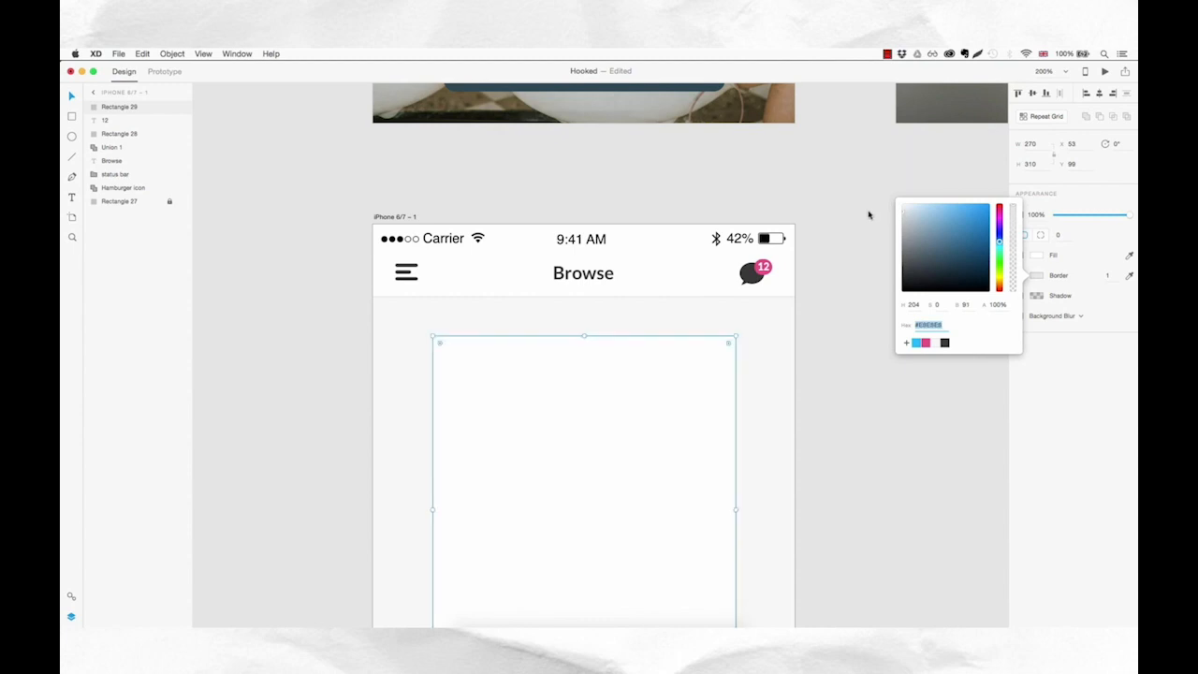
{"action": "left_click", "coordinate": [854, 286]}
{"action": "scroll", "coordinate": [847, 318], "scroll_direction": "down", "scroll_amount": 5}
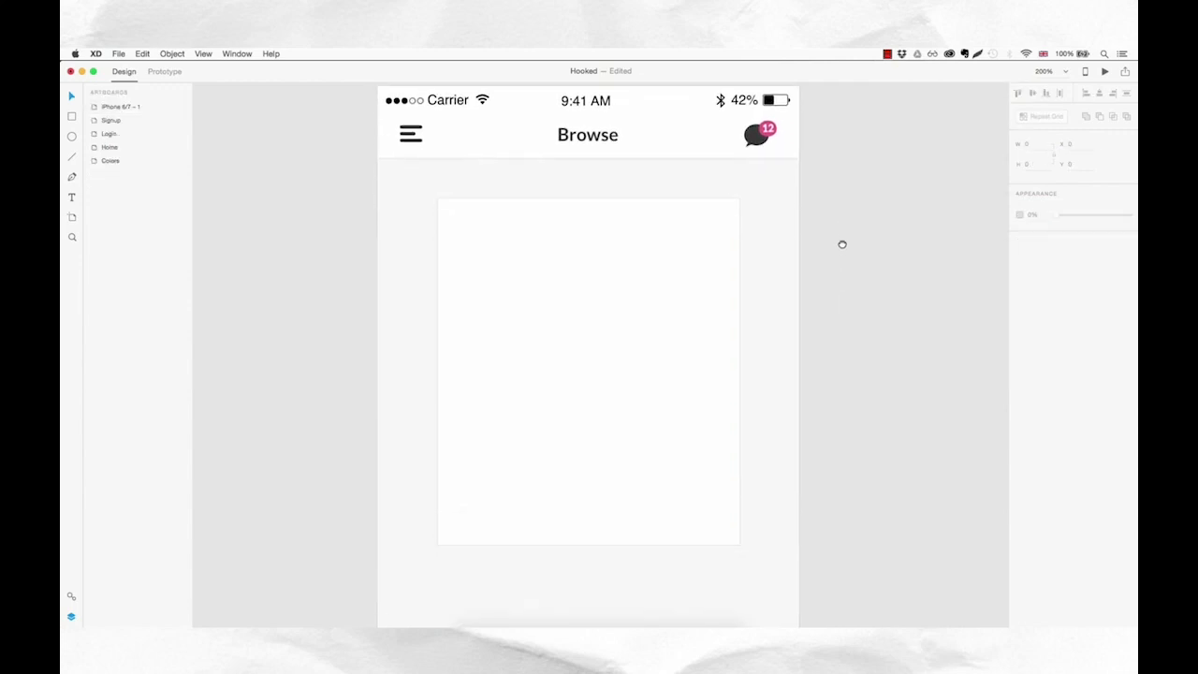
- Add a shadow to the card with a Y offset of 2 and a blur of 2
{"action": "left_click", "coordinate": [656, 287]}
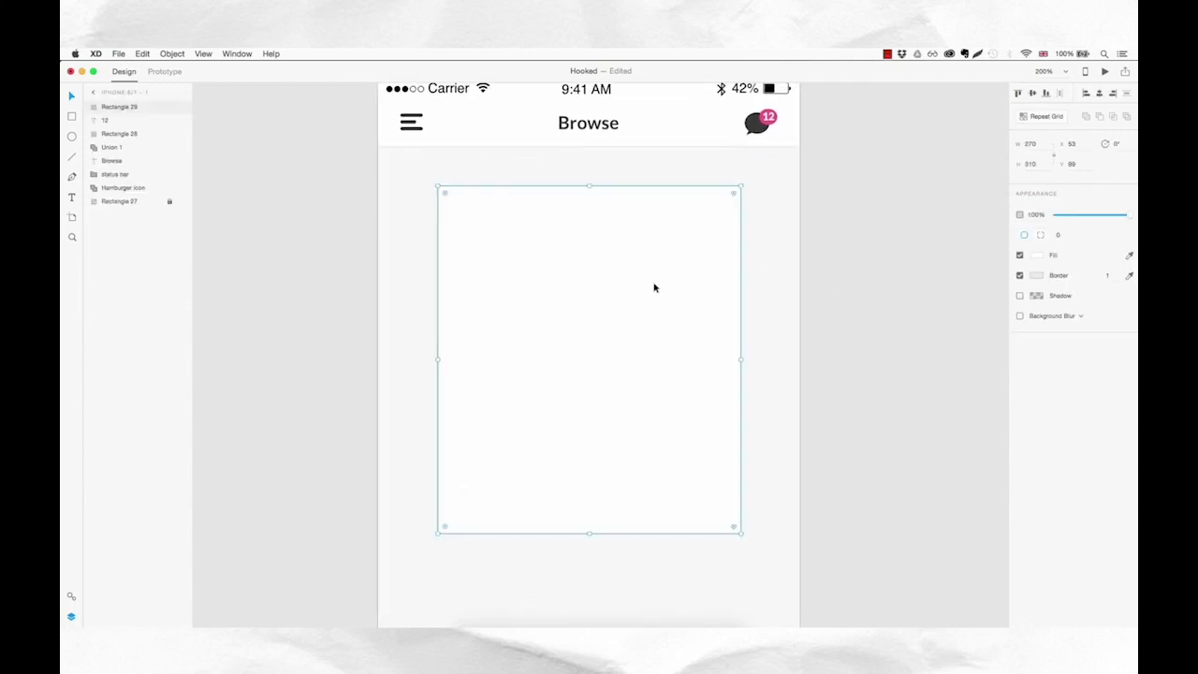
{"action": "left_click", "coordinate": [1019, 297]}
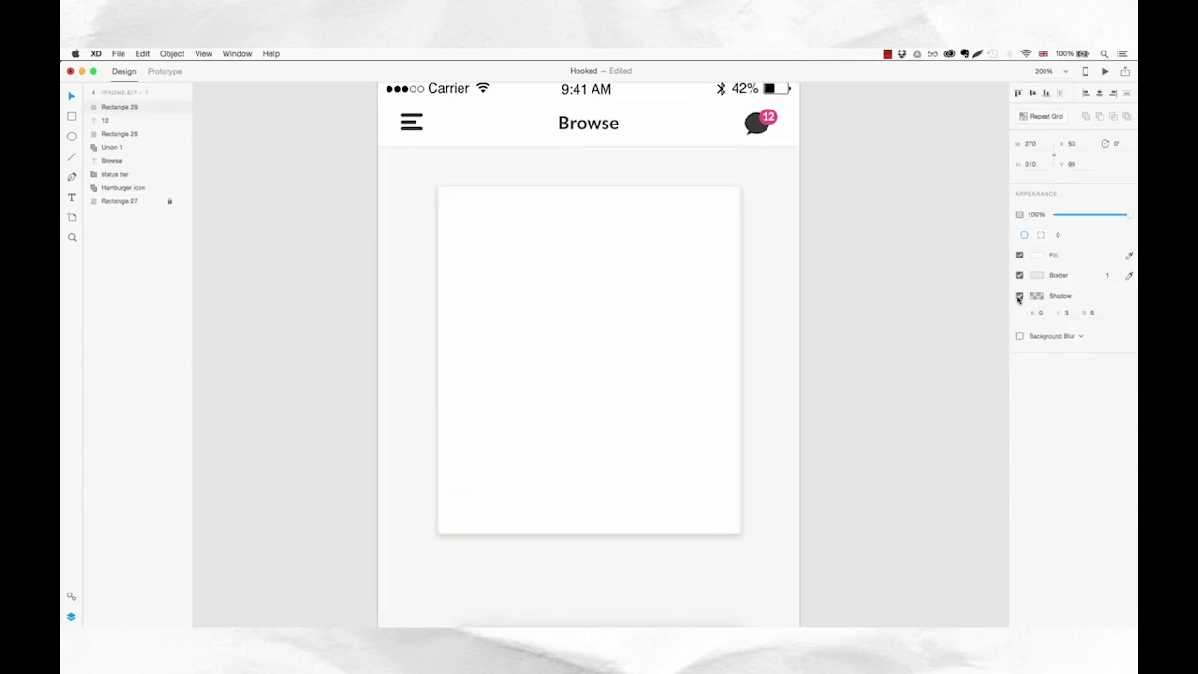
{"action": "type", "text": "2"}
{"action": "left_click", "coordinate": [1094, 314]}
{"action": "type", "text": "4"}
{"action": "key", "text": "Down"}
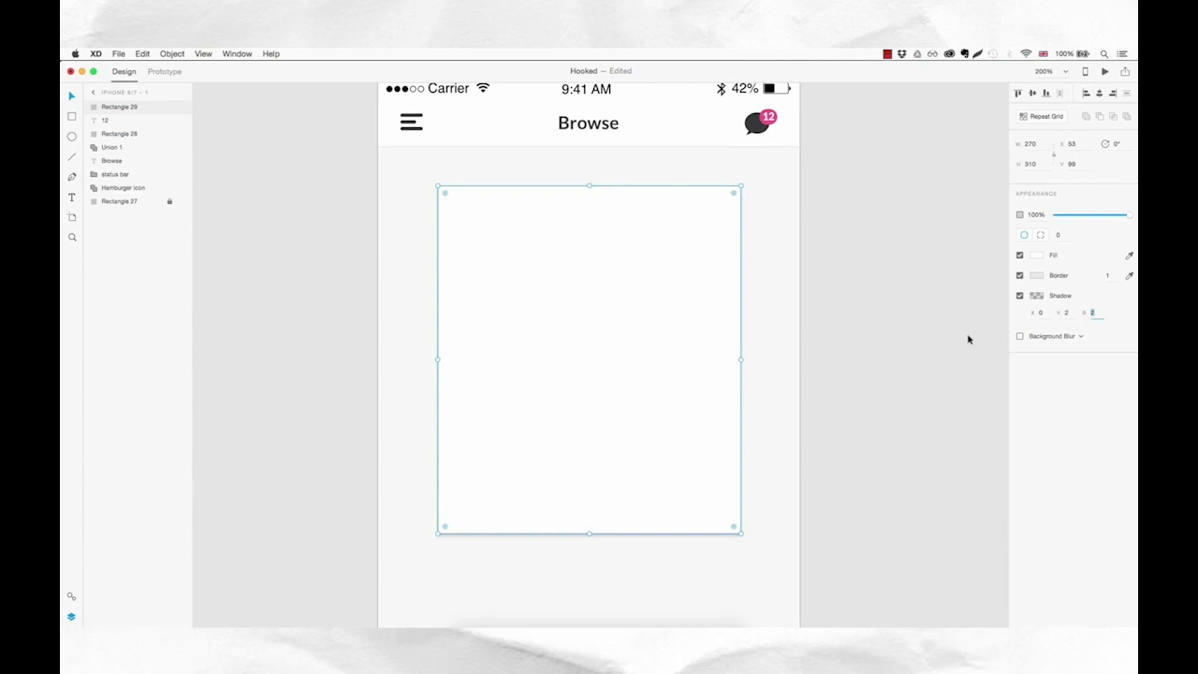
{"action": "left_click", "coordinate": [785, 323]}
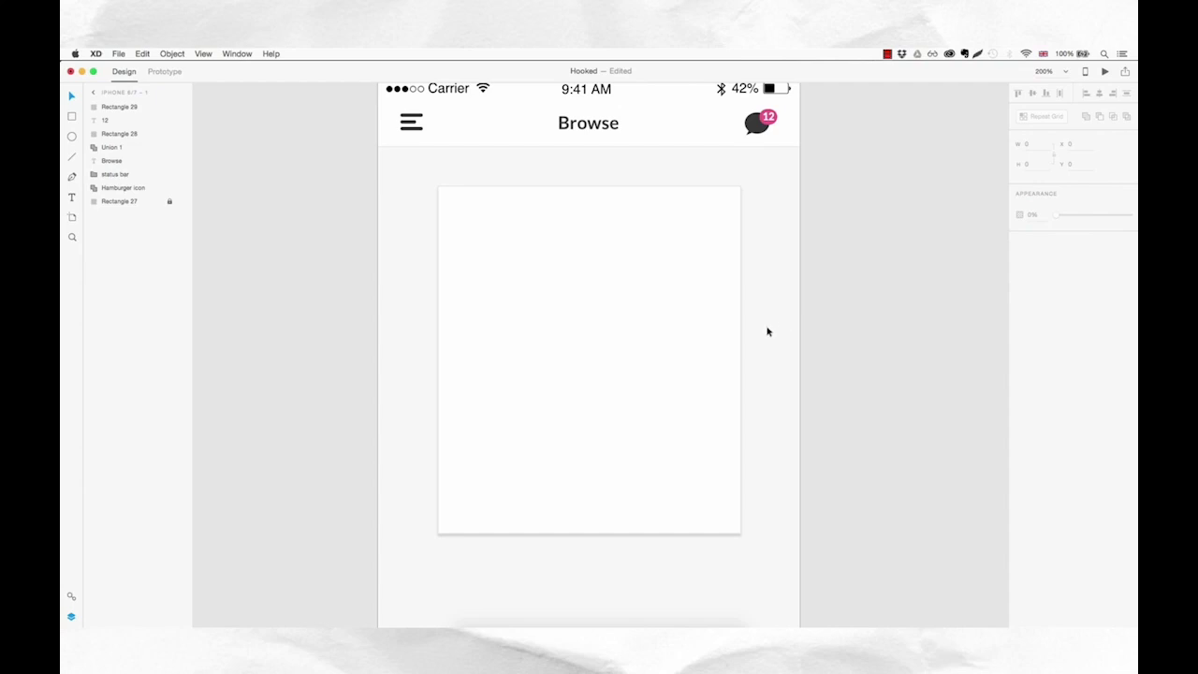
- Duplicate the white card in place and fill the copy with a salmon pink
{"action": "left_click", "coordinate": [635, 279]}
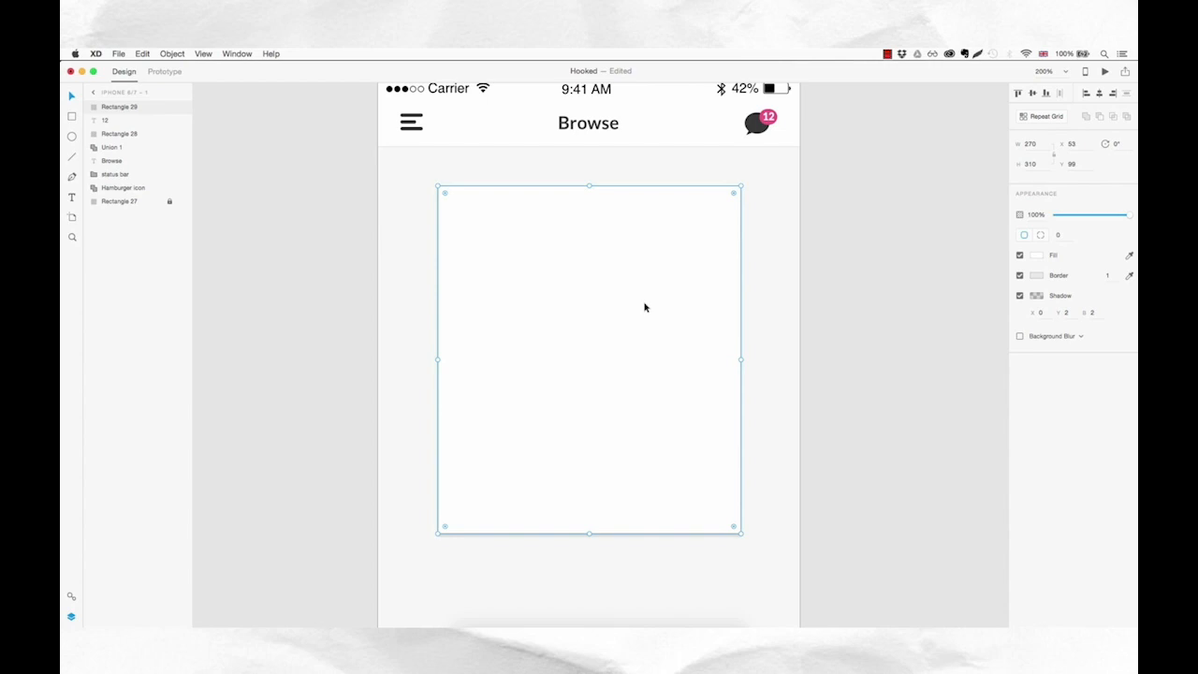
{"action": "key", "text": "super+d"}
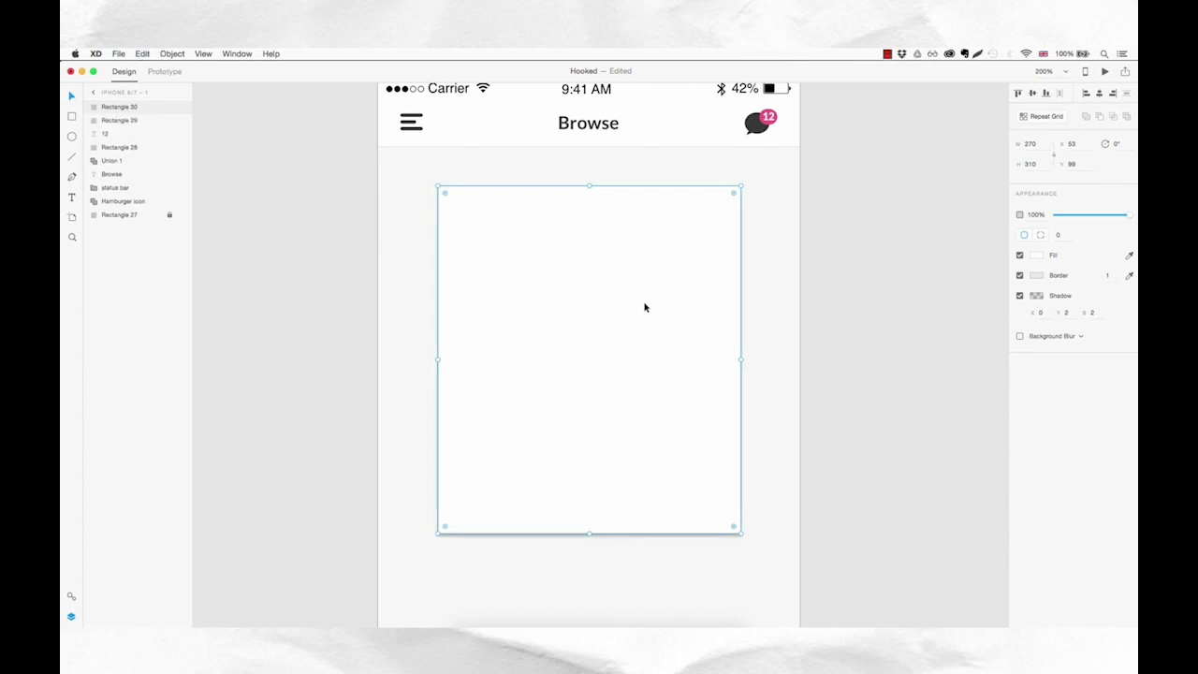
{"action": "left_click", "coordinate": [1037, 255]}
{"action": "left_click_drag", "start_coordinate": [954, 211], "coordinate": [936, 190]}
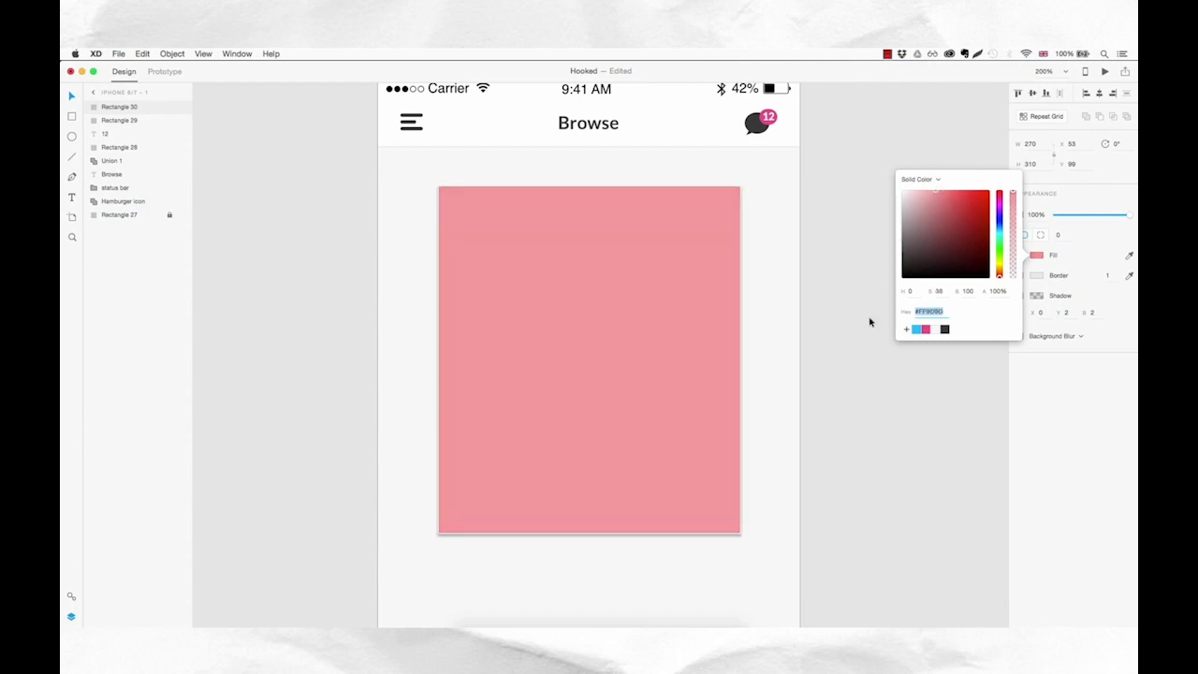
{"action": "left_click", "coordinate": [863, 405]}
- Remove the border and the shadow from the pink rectangle
{"action": "left_click", "coordinate": [718, 318]}
{"action": "left_click", "coordinate": [1020, 276]}
{"action": "left_click", "coordinate": [1021, 296]}
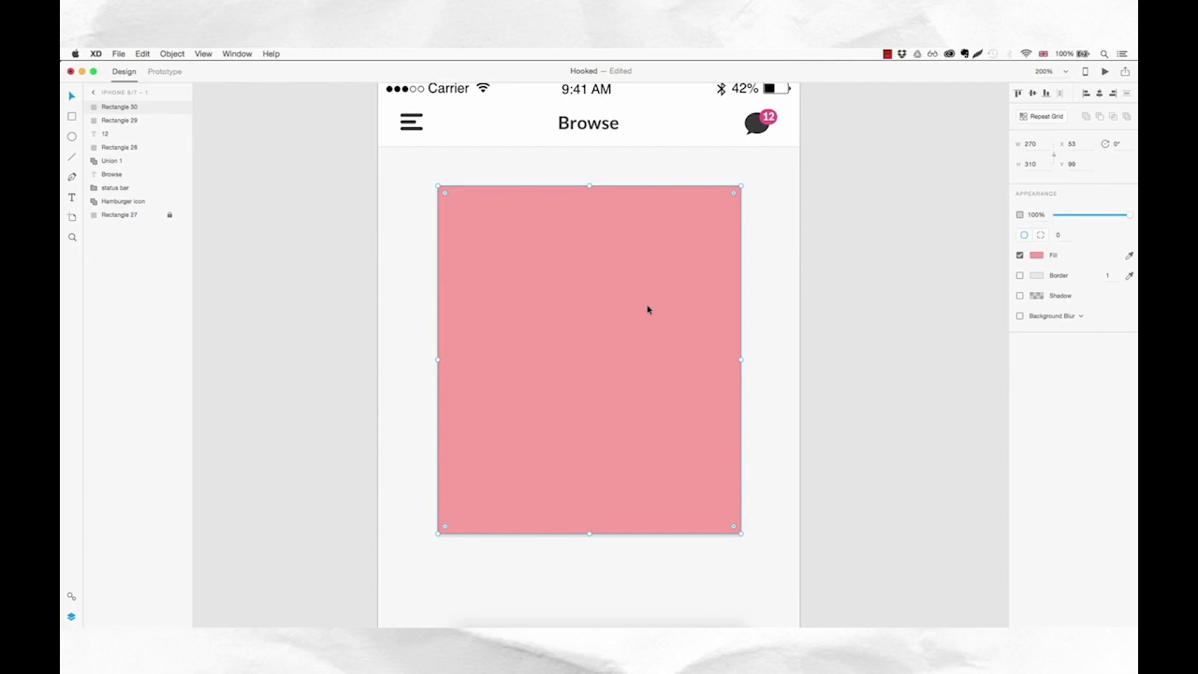
- Shrink the pink rectangle from its centre to 220 by 252, leaving a white frame around it
{"action": "key", "text": "alt"}
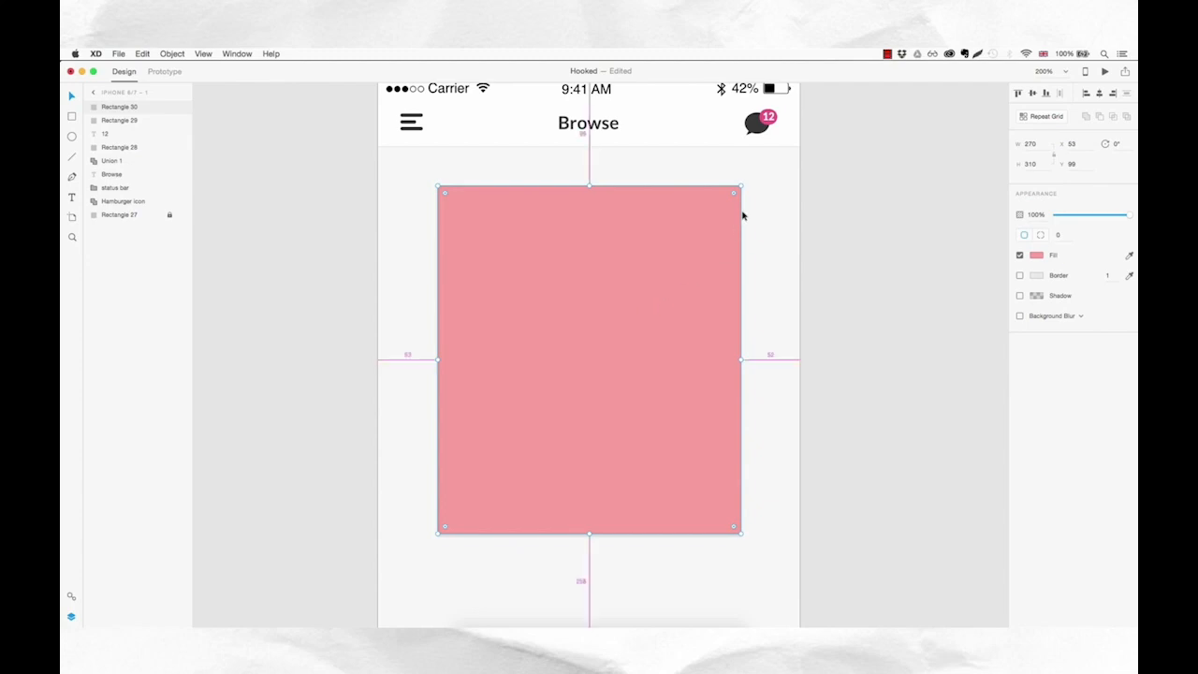
{"action": "left_click_drag", "start_coordinate": [742, 187], "coordinate": [724, 219]}
{"action": "left_click", "coordinate": [765, 231]}
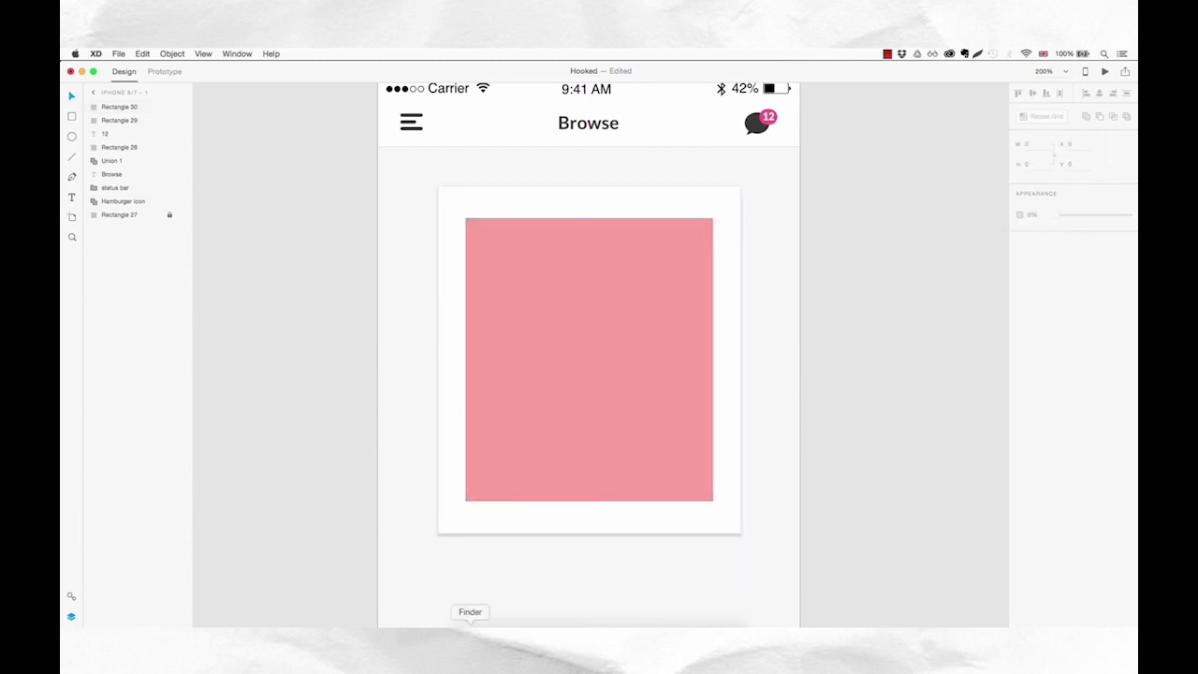
- Switch to Finder, preview guy.jpg in the Assets folder and place it as the pink rectangle's image fill
{"action": "left_click", "coordinate": [476, 618]}
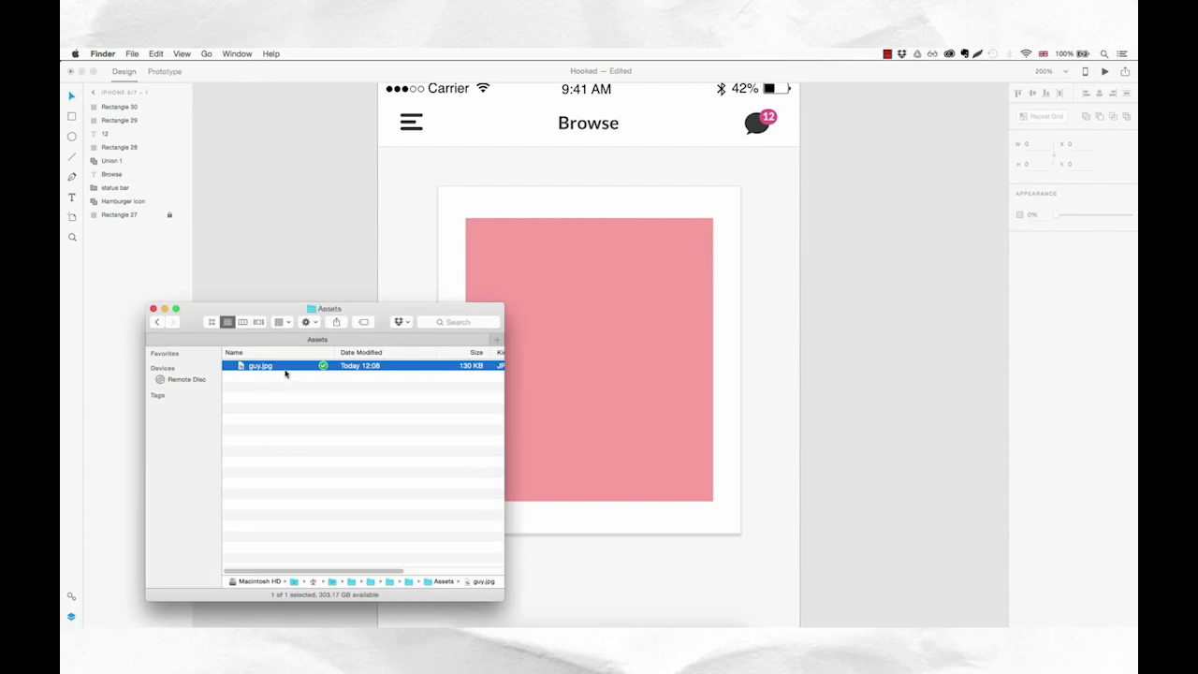
{"action": "key", "text": "space"}
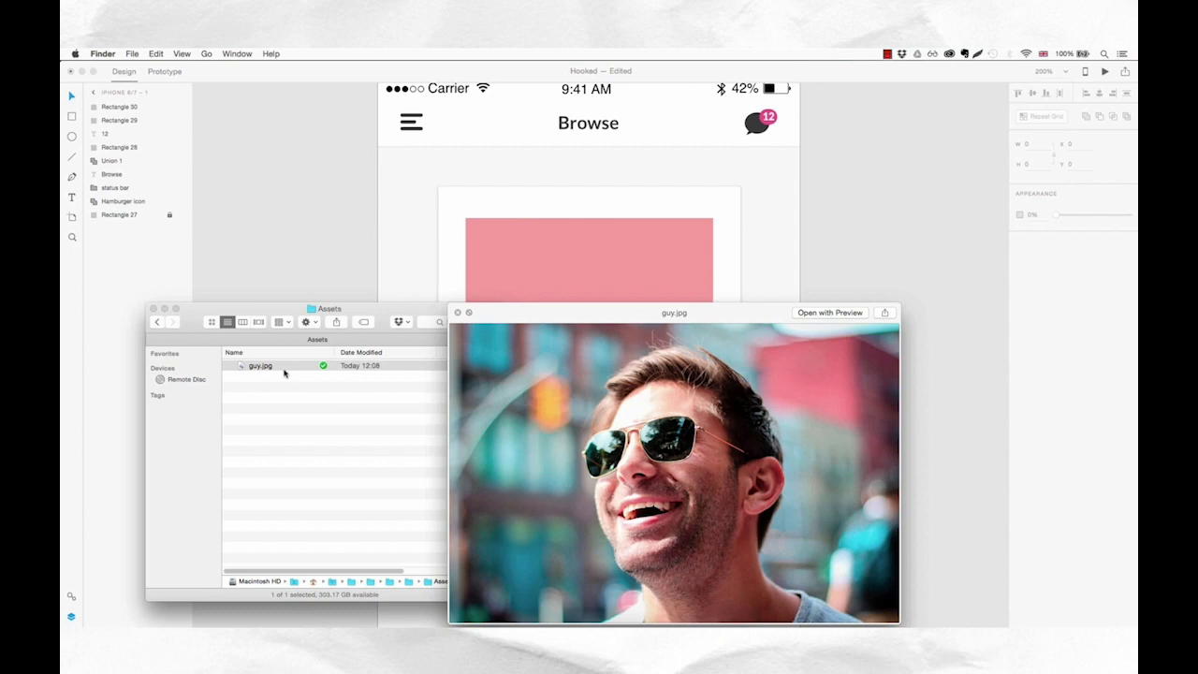
{"action": "left_click", "coordinate": [268, 371]}
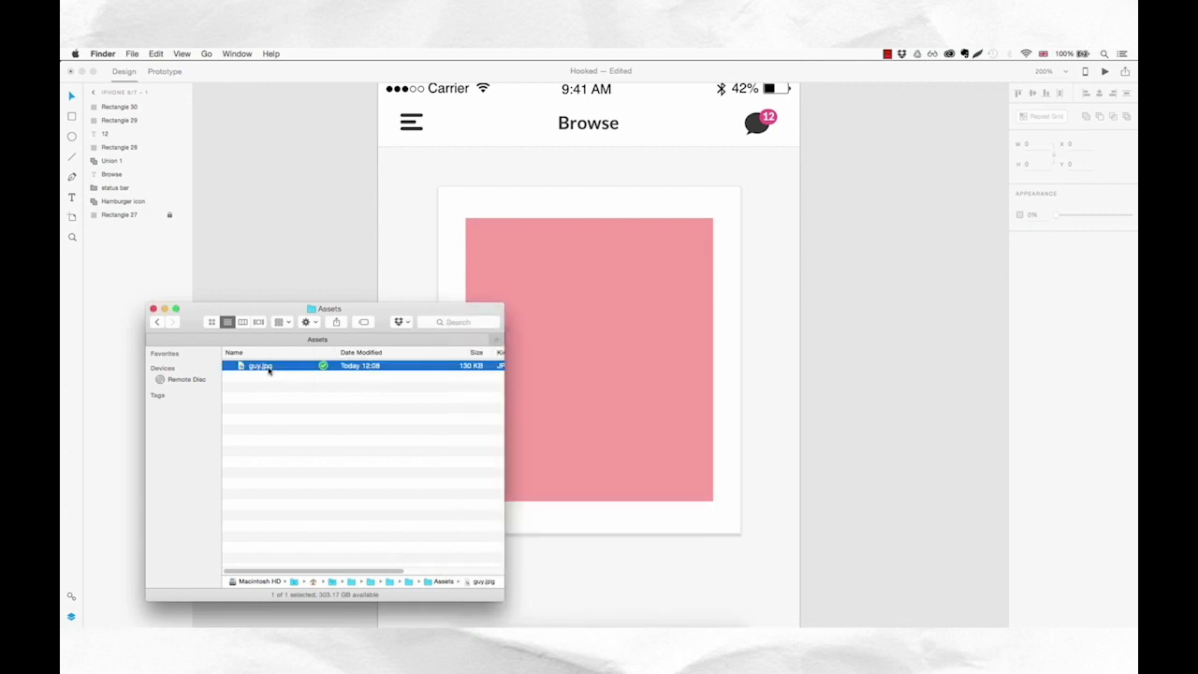
{"action": "left_click_drag", "start_coordinate": [267, 370], "coordinate": [609, 347]}
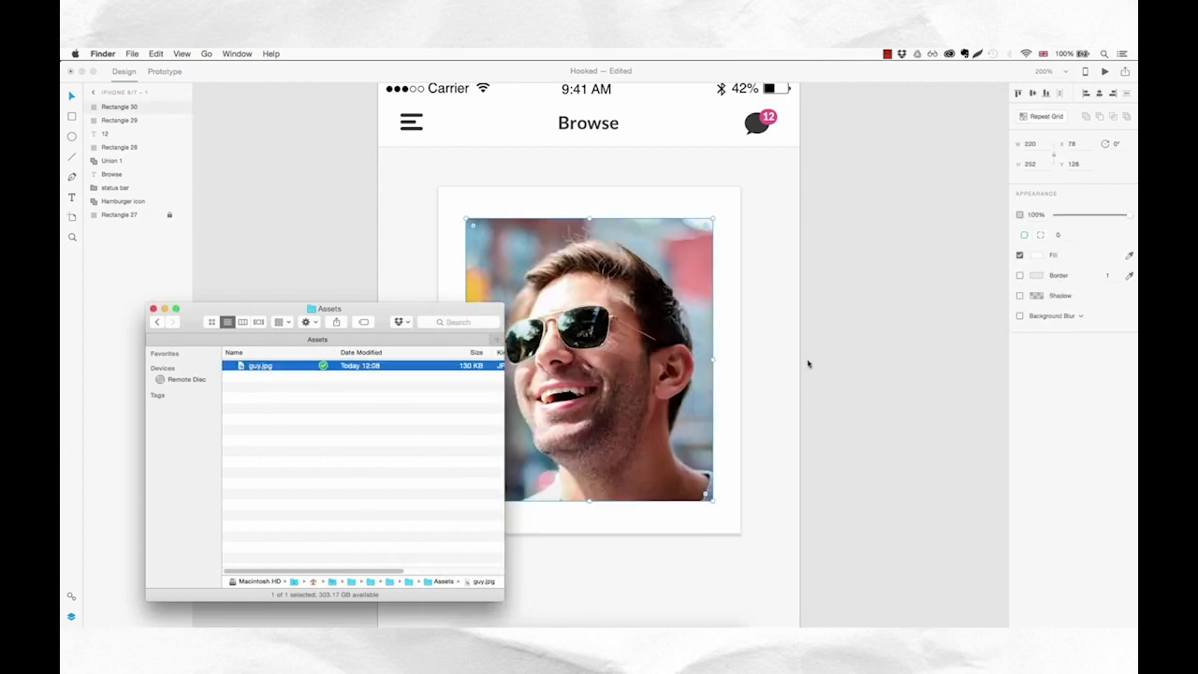
{"action": "left_click", "coordinate": [778, 354]}
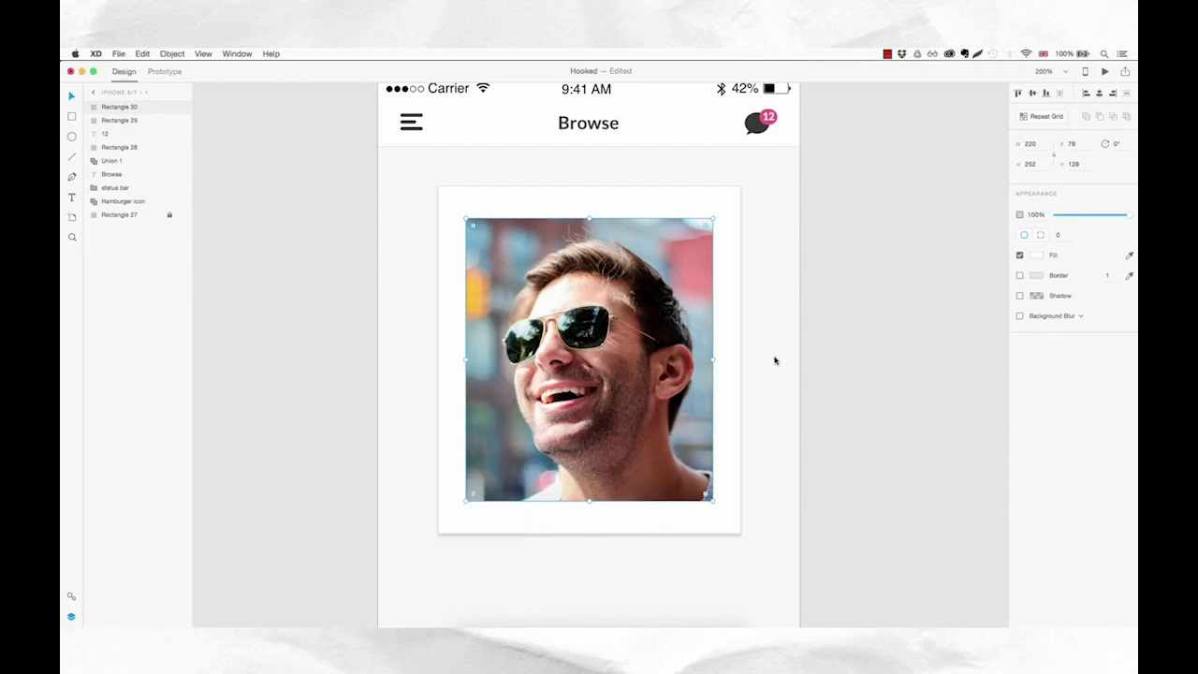
{"action": "left_click", "coordinate": [775, 360]}
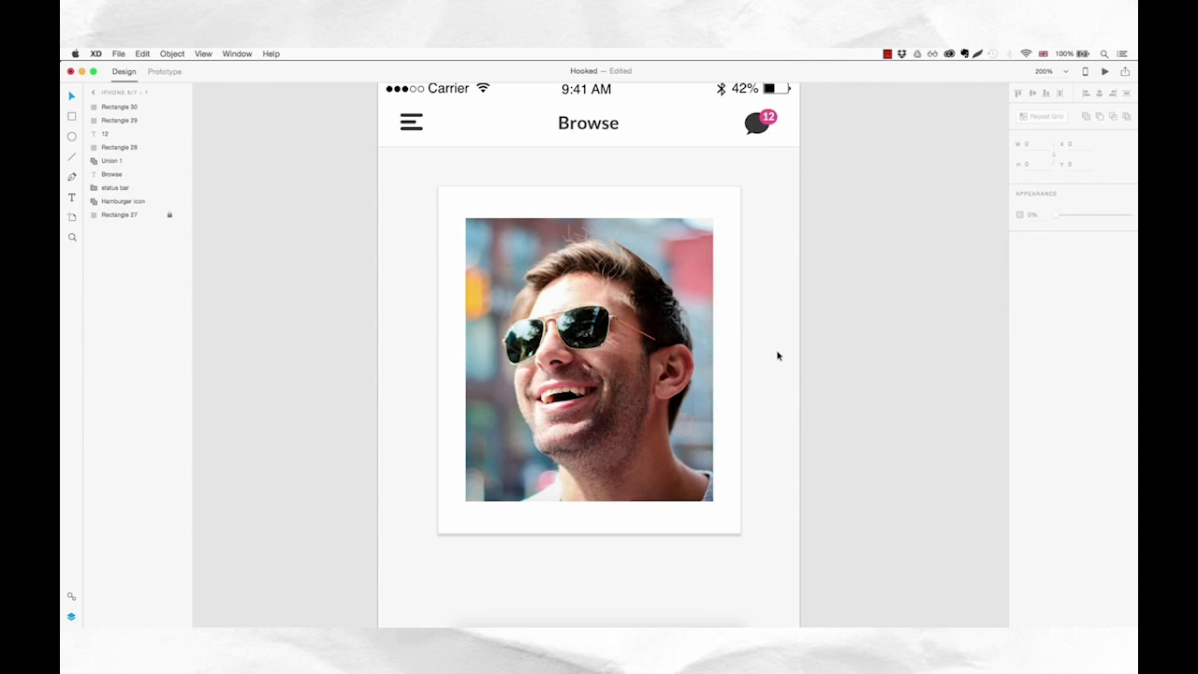
- Duplicate the white card, move the copy directly beneath the original in the layer order and rotate it 4°
{"action": "left_click", "coordinate": [734, 269]}
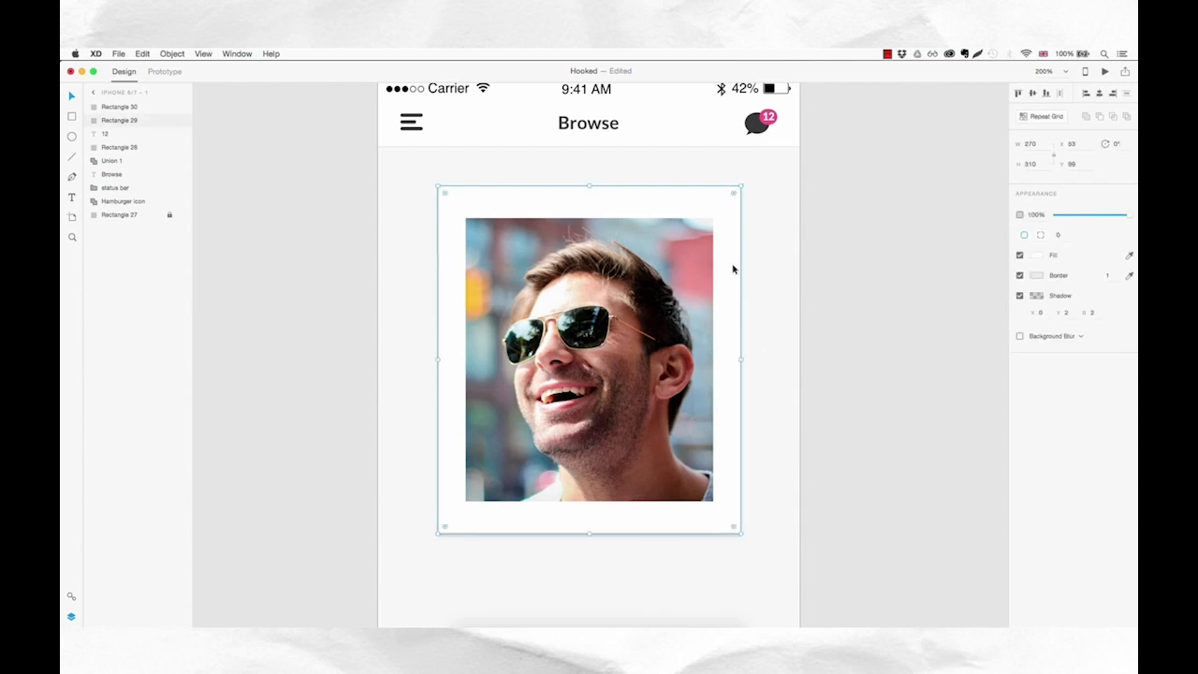
{"action": "key", "text": "super+d"}
{"action": "left_click_drag", "start_coordinate": [138, 122], "coordinate": [141, 140]}
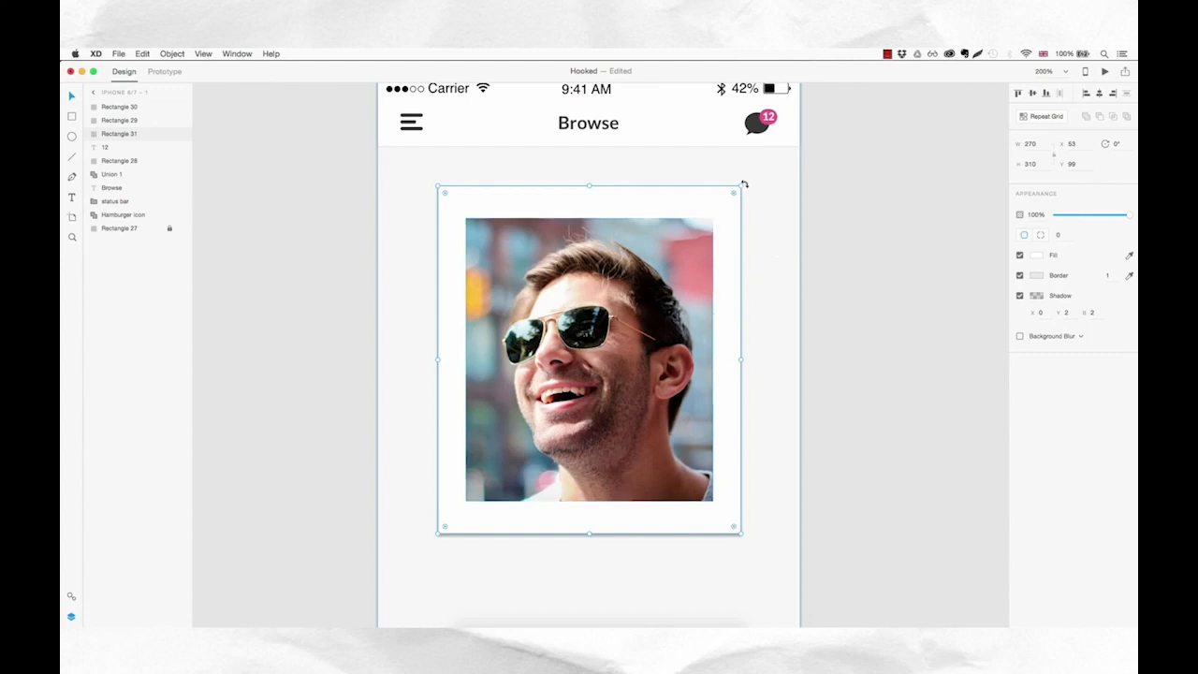
{"action": "left_click_drag", "start_coordinate": [745, 185], "coordinate": [754, 196]}
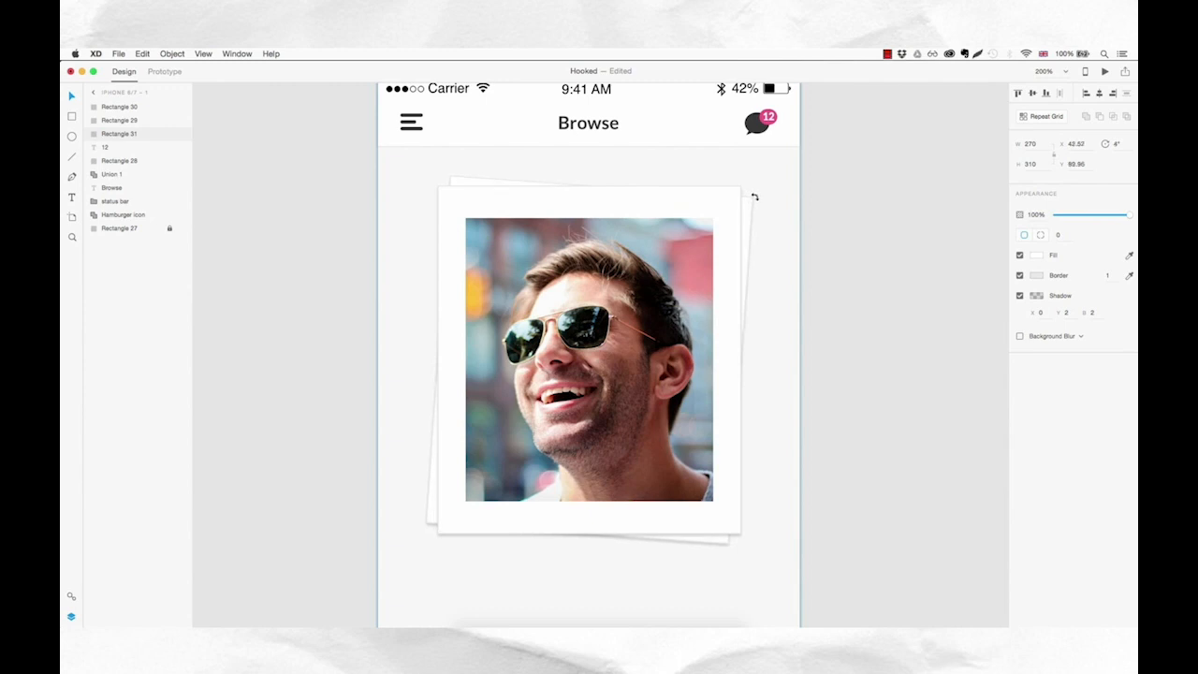
{"action": "left_click_drag", "start_coordinate": [755, 197], "coordinate": [757, 198]}
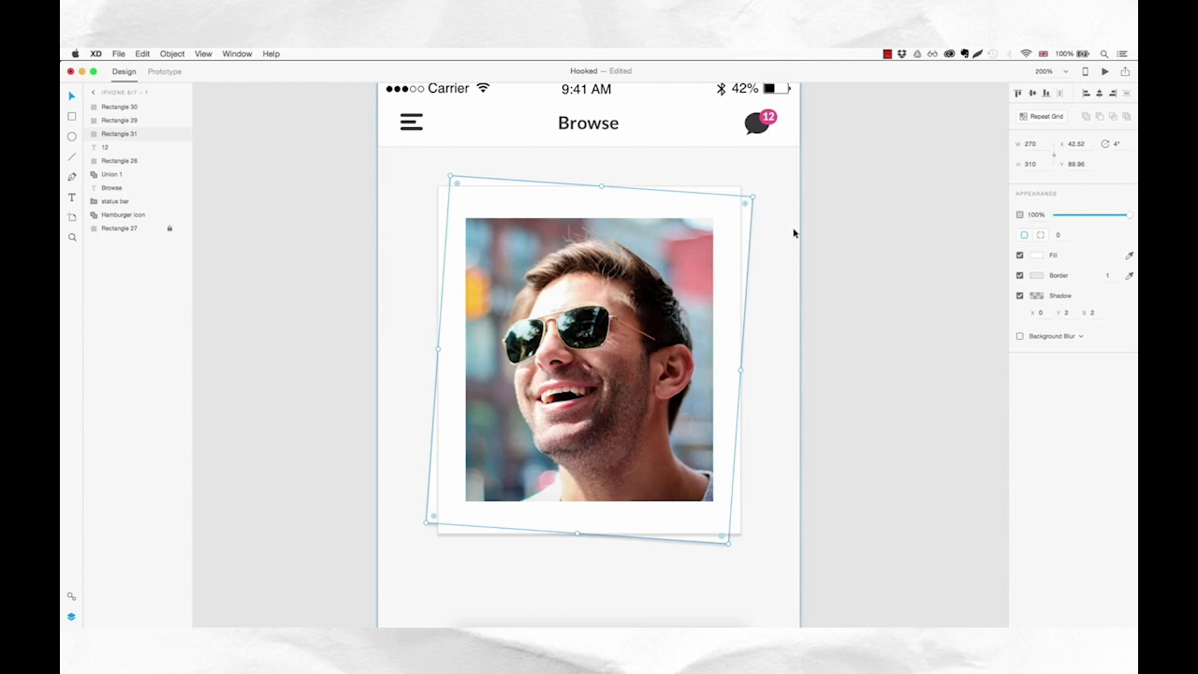
- Duplicate the tilted card, move the copy beneath it in the layer order and rotate it to 356°
{"action": "key", "text": "super+d"}
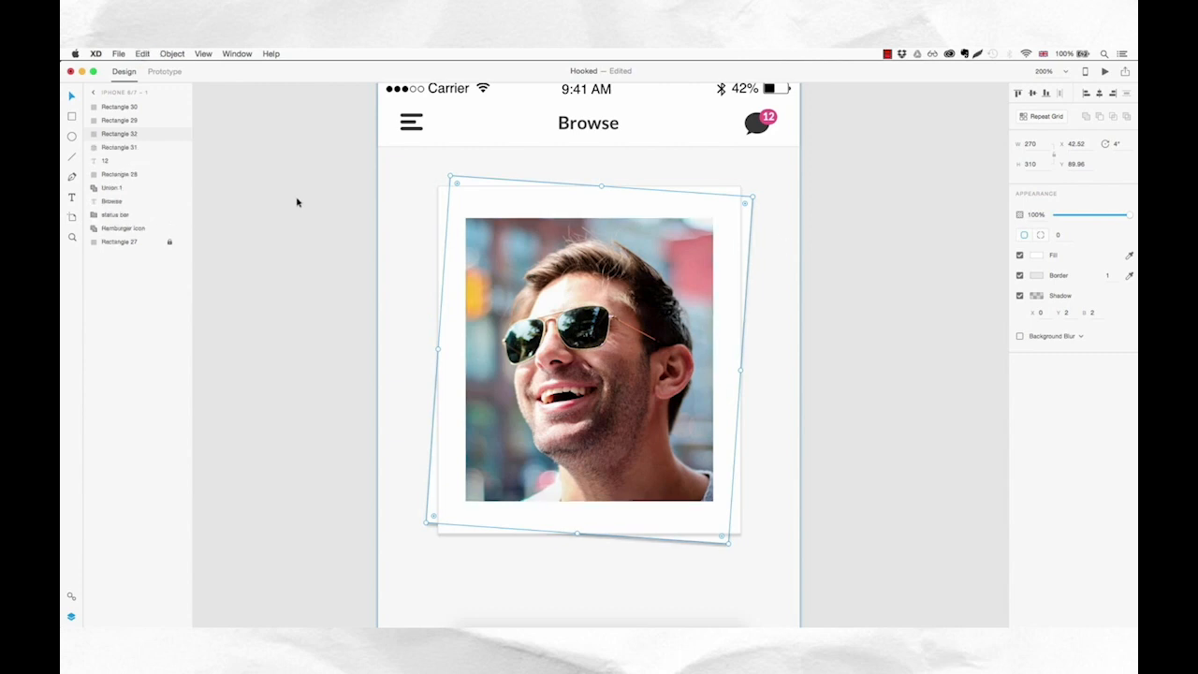
{"action": "left_click_drag", "start_coordinate": [143, 137], "coordinate": [143, 154]}
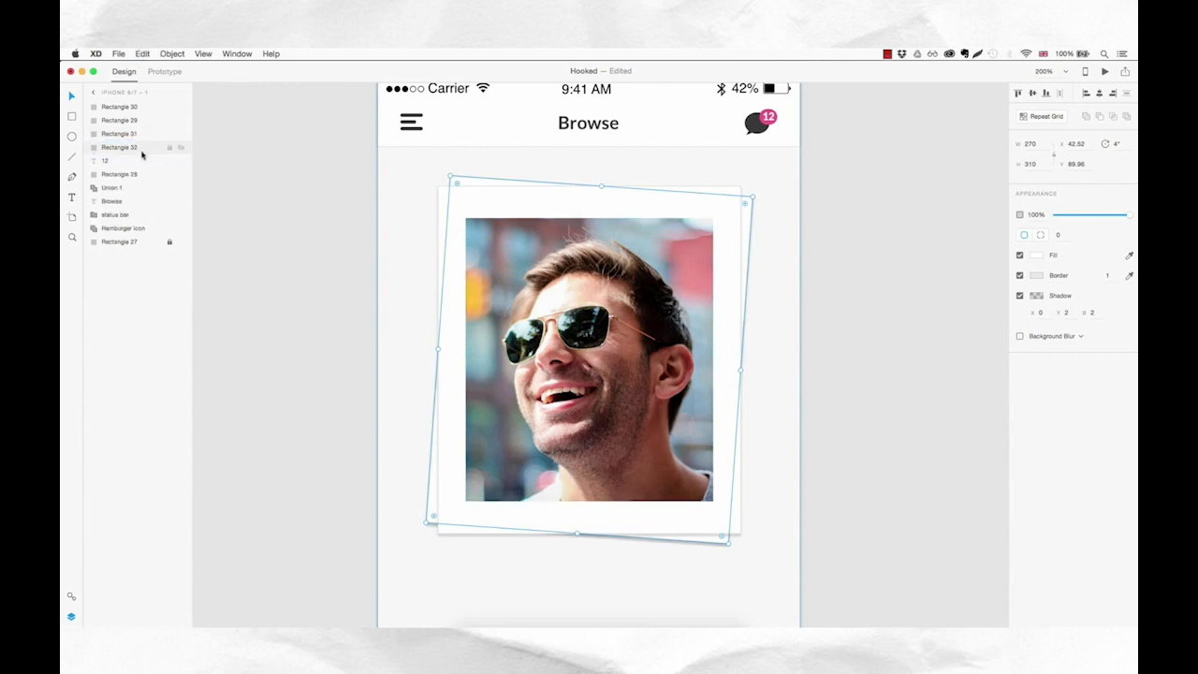
{"action": "left_click_drag", "start_coordinate": [756, 195], "coordinate": [731, 173]}
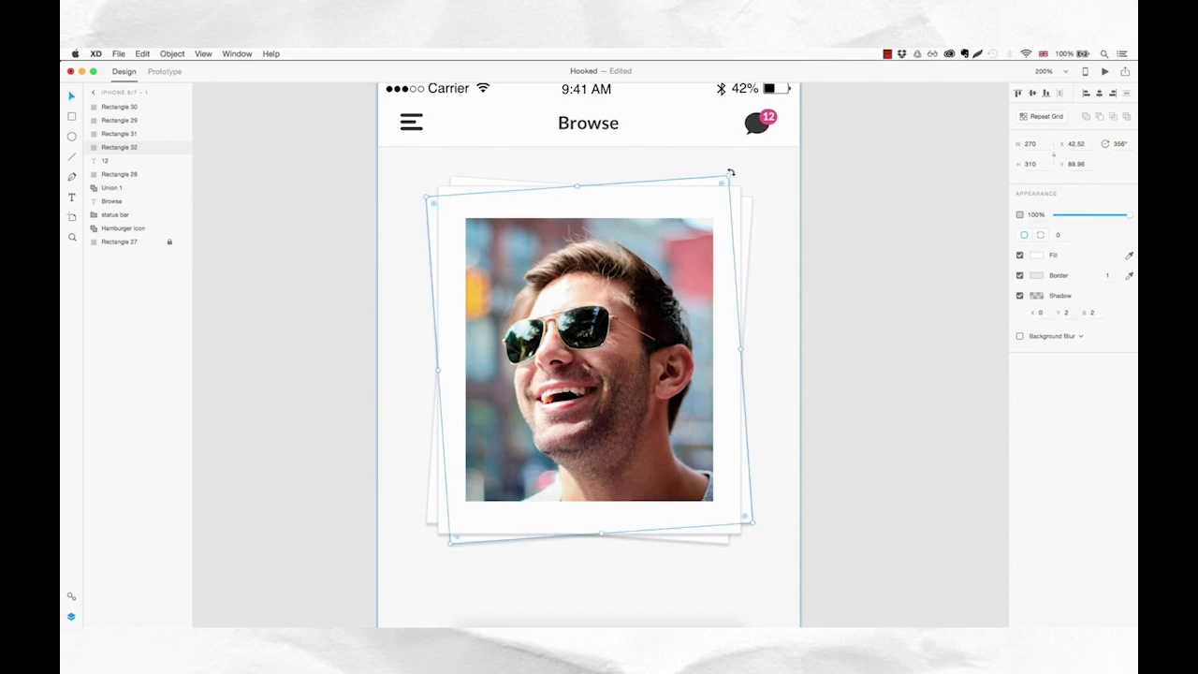
- Rename the artboard holding the profile card from its default iPhone name to Browse
{"action": "left_click", "coordinate": [784, 206]}
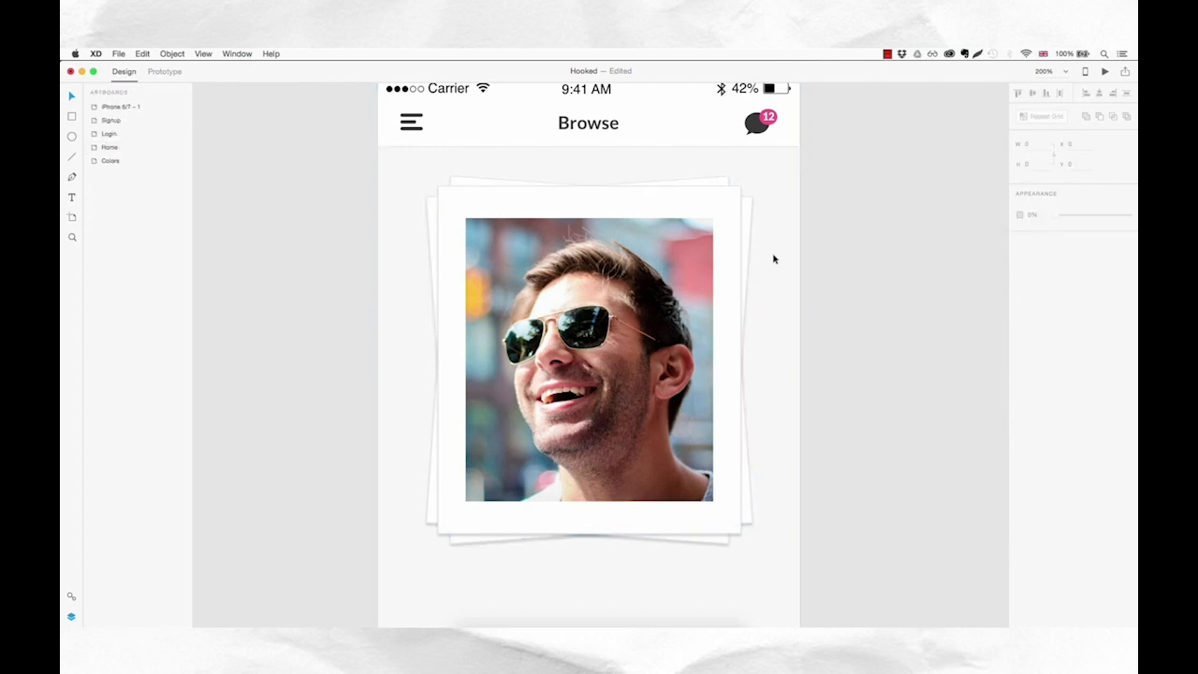
{"action": "key", "text": "super+1"}
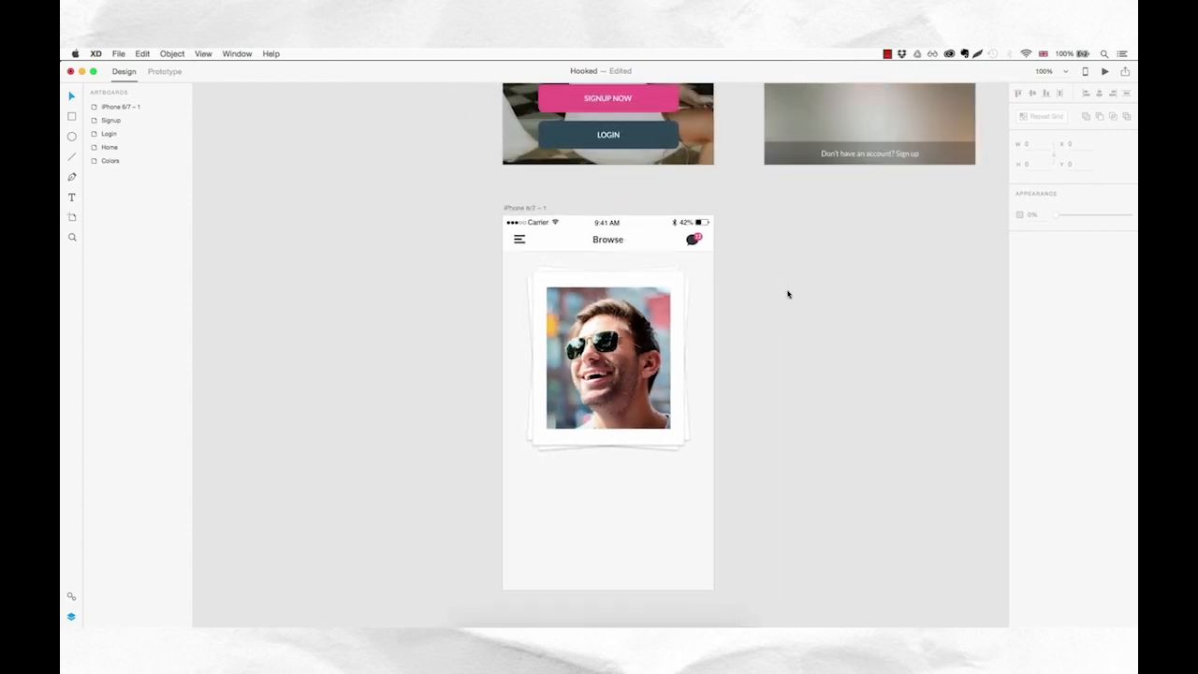
{"action": "double_click", "coordinate": [124, 107]}
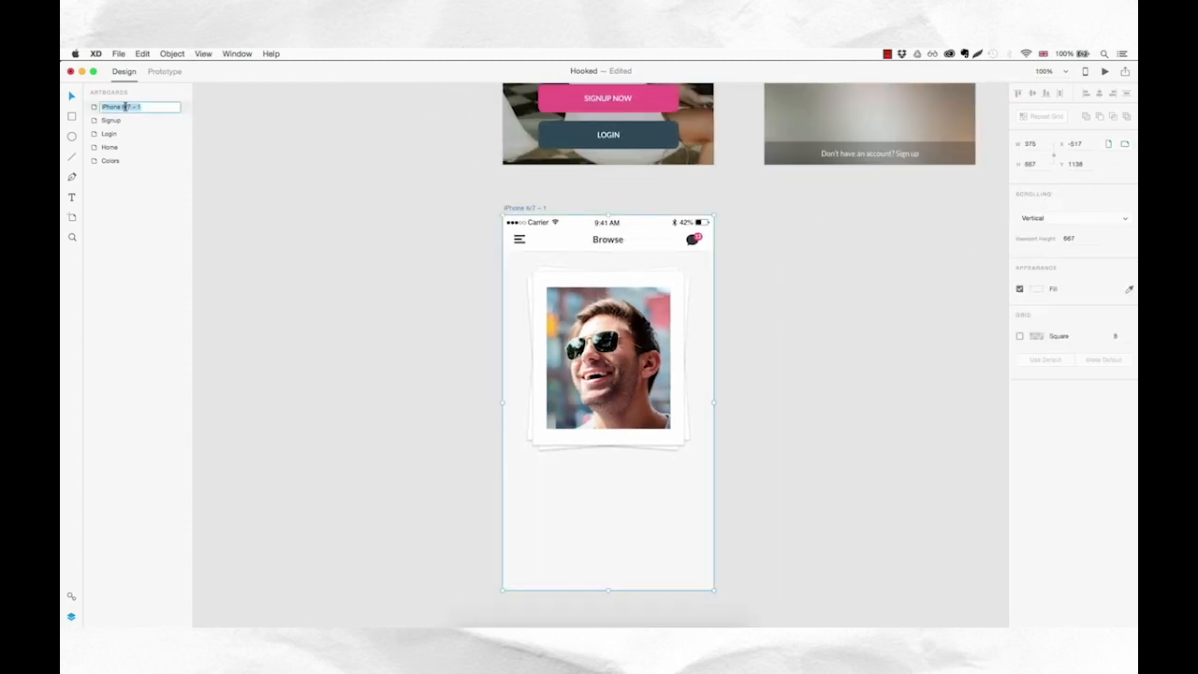
{"action": "type", "text": "Brow"}
{"action": "key", "text": "Return"}
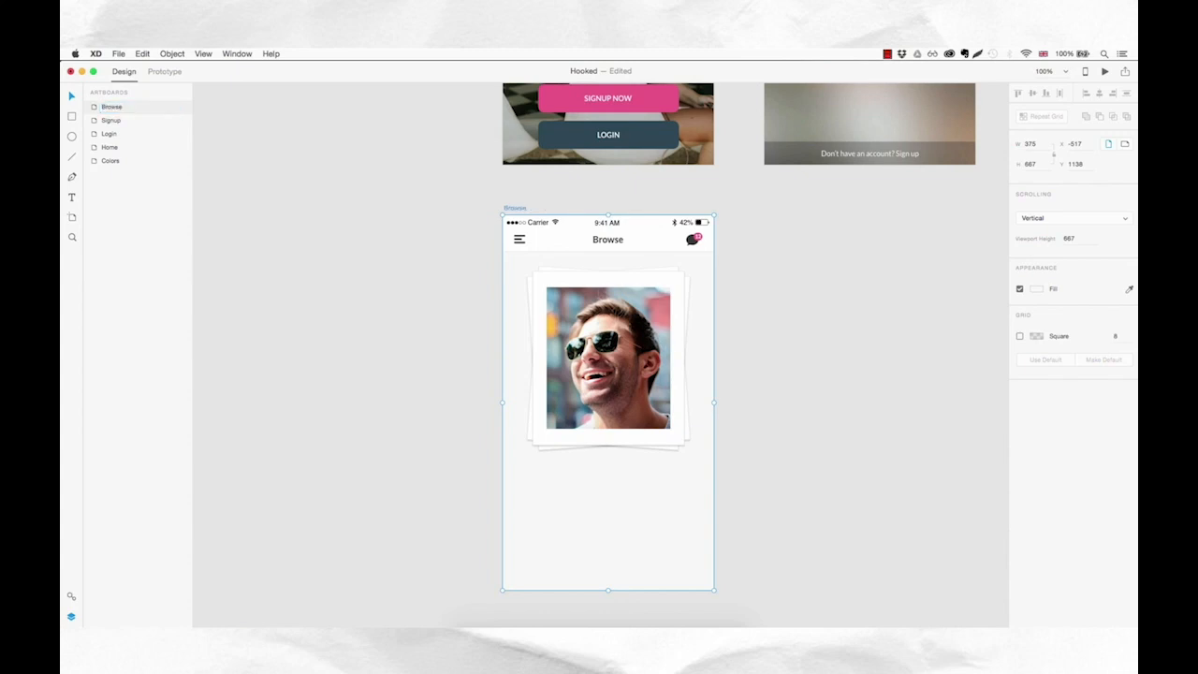
- Group the hamburger icon, Browse title and chat icon with its badge, and name the group Header
{"action": "left_click", "coordinate": [640, 243]}
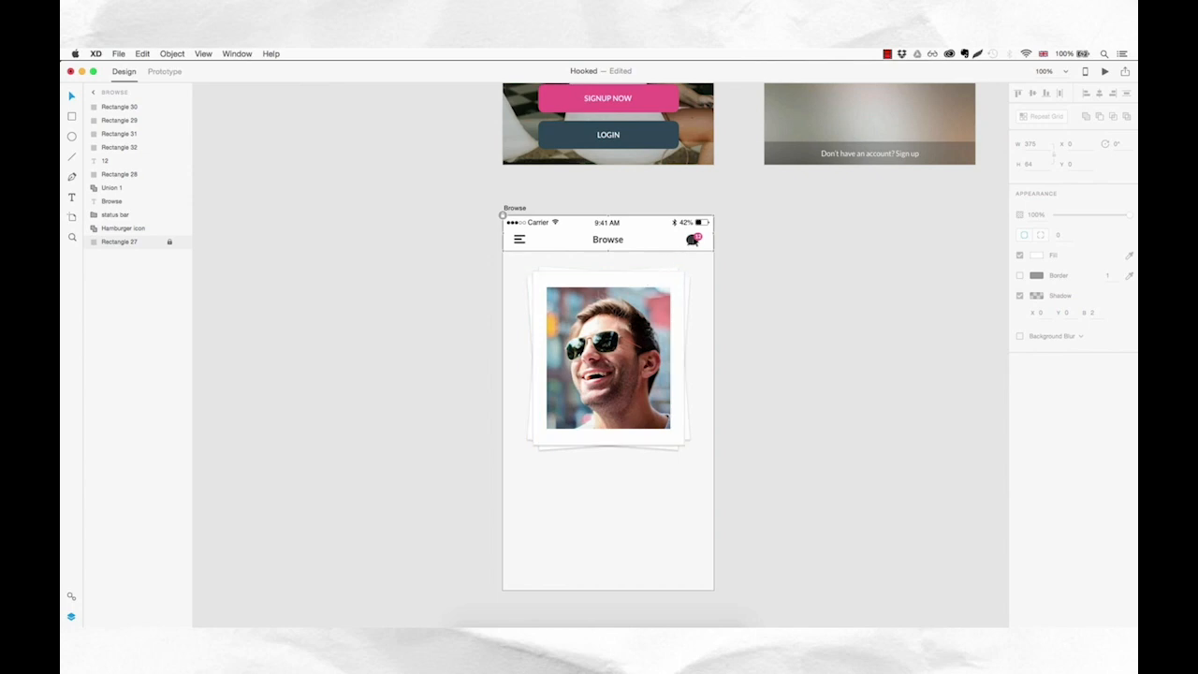
{"action": "left_click_drag", "start_coordinate": [706, 242], "coordinate": [514, 245]}
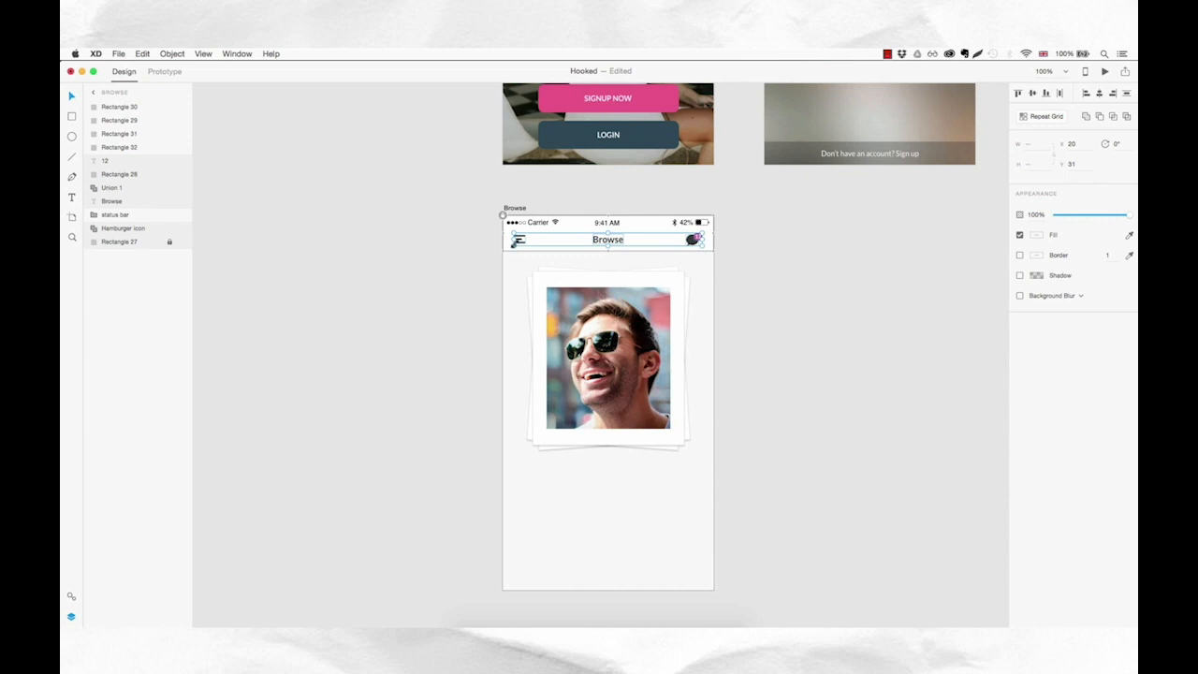
{"action": "key", "text": "super+g"}
{"action": "double_click", "coordinate": [116, 161]}
{"action": "type", "text": "Heade"}
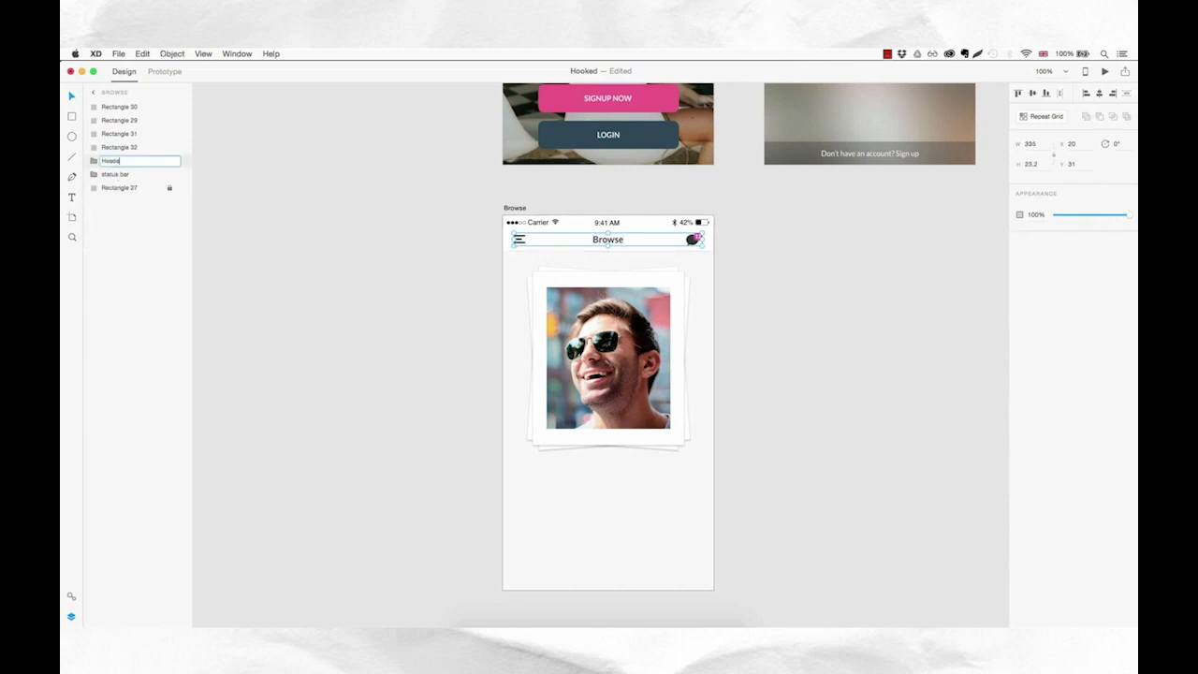
{"action": "type", "text": "r"}
{"action": "key", "text": "Return"}
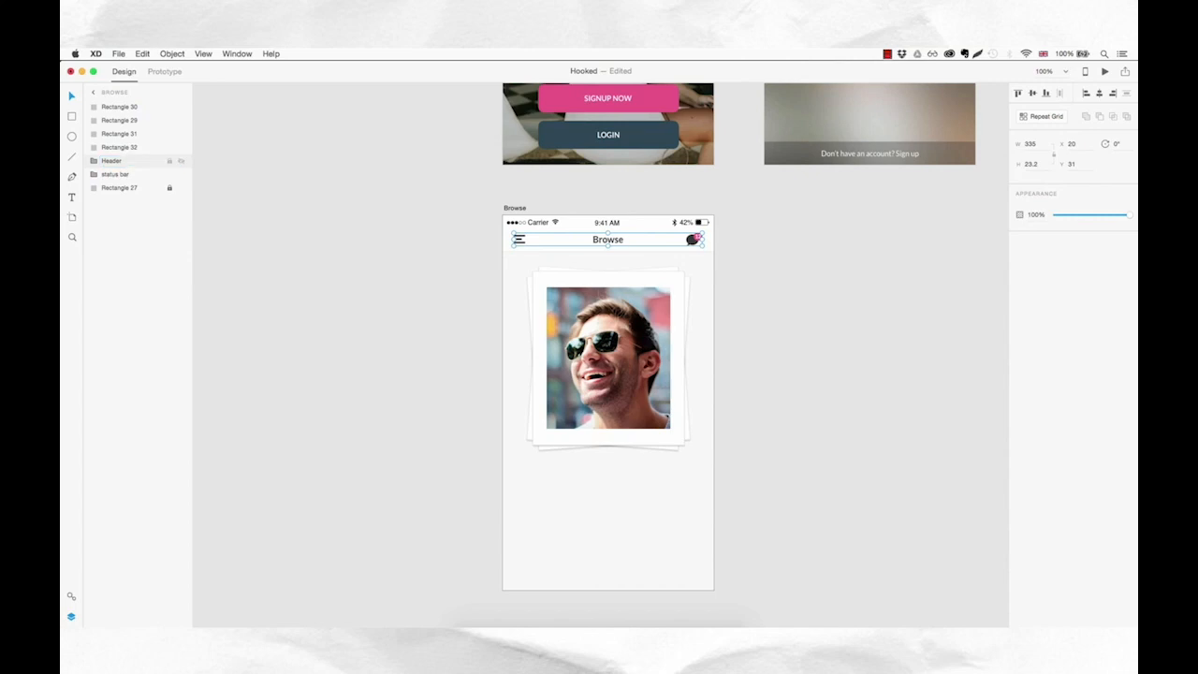
- Move the status bar group to the front of the Browse artboard's layer stack, with the Header group directly beneath it
{"action": "left_click", "coordinate": [121, 176]}
{"action": "left_click_drag", "start_coordinate": [120, 178], "coordinate": [136, 106]}
{"action": "left_click", "coordinate": [113, 178]}
{"action": "left_click_drag", "start_coordinate": [115, 179], "coordinate": [128, 121]}
{"action": "left_click", "coordinate": [136, 147]}
{"action": "left_click", "coordinate": [128, 188]}
- Group the portrait with its three stacked frame rectangles and rename the group "Photo frame"
{"action": "left_click", "coordinate": [581, 476]}
{"action": "left_click", "coordinate": [549, 346]}
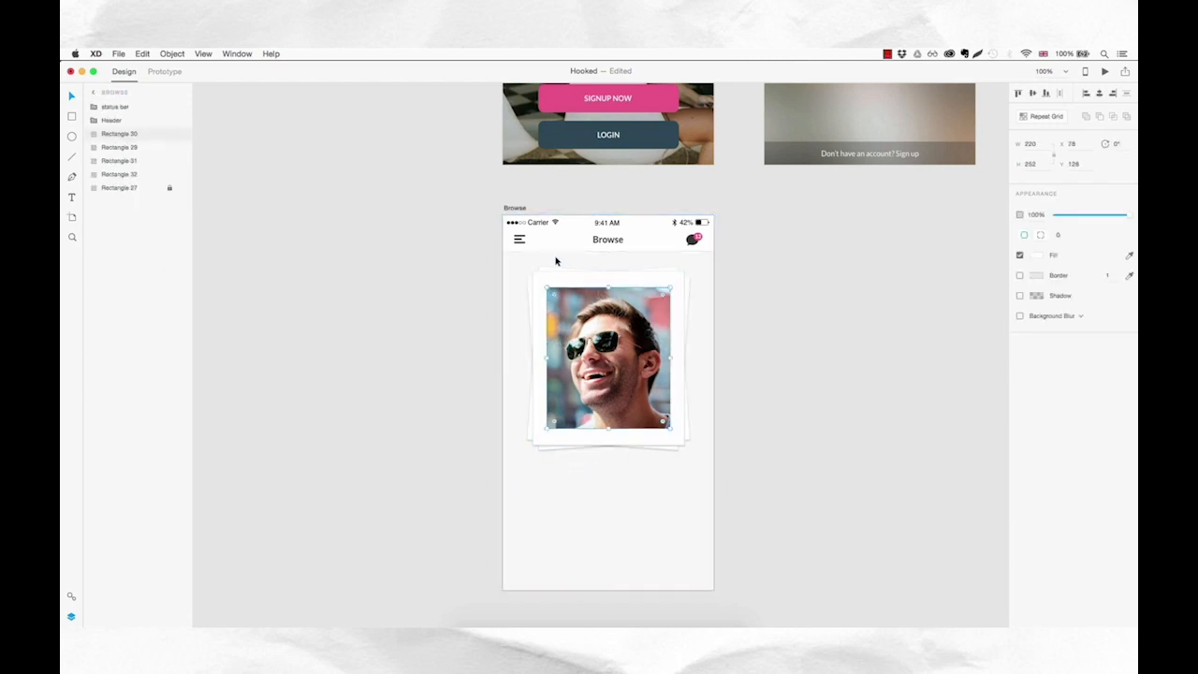
{"action": "left_click_drag", "start_coordinate": [530, 261], "coordinate": [699, 454]}
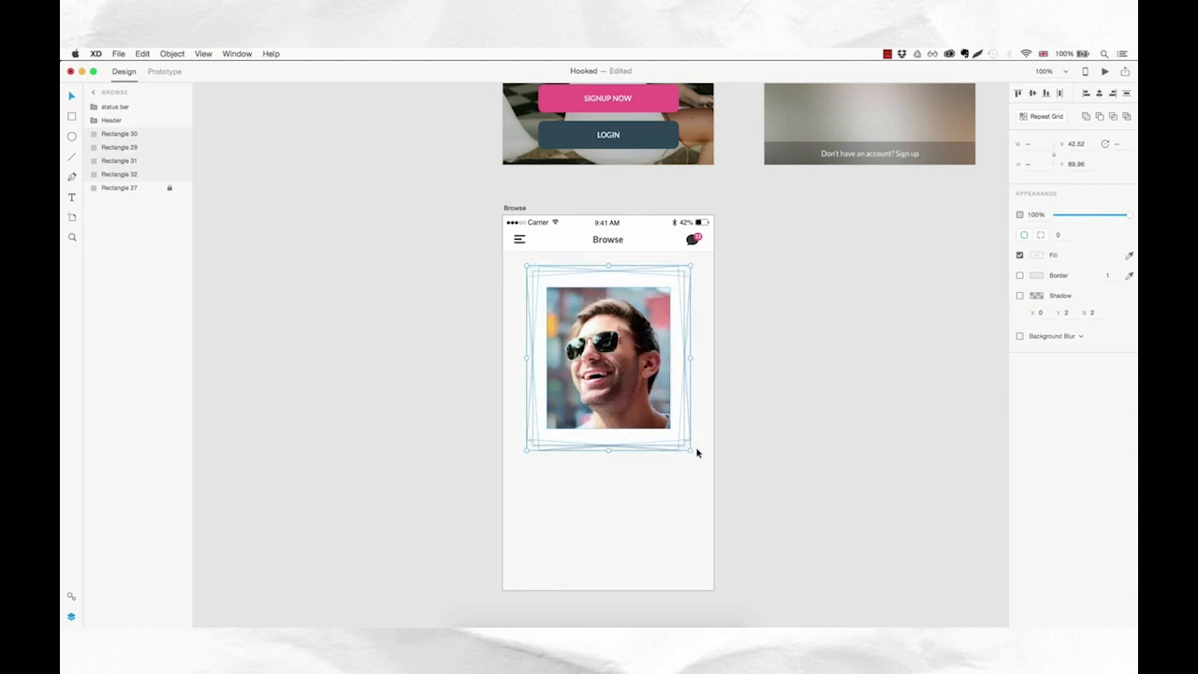
{"action": "key", "text": "super+g"}
{"action": "double_click", "coordinate": [114, 136]}
{"action": "type", "text": "Photo frame"}
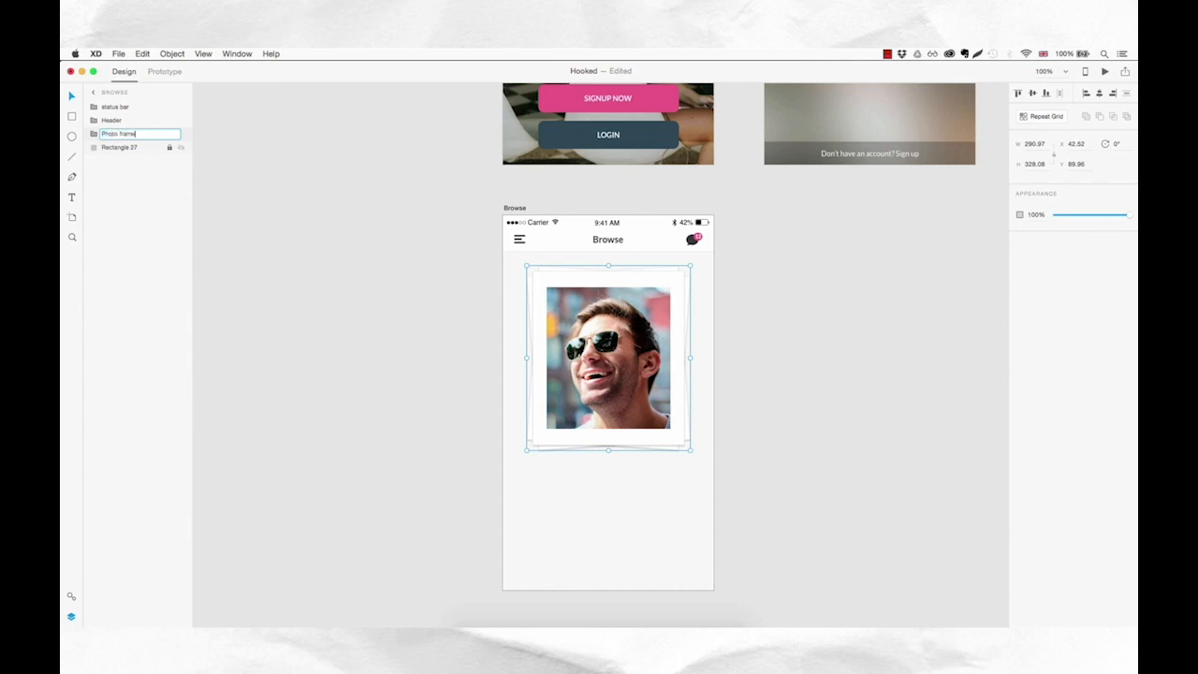
{"action": "key", "text": "Return"}
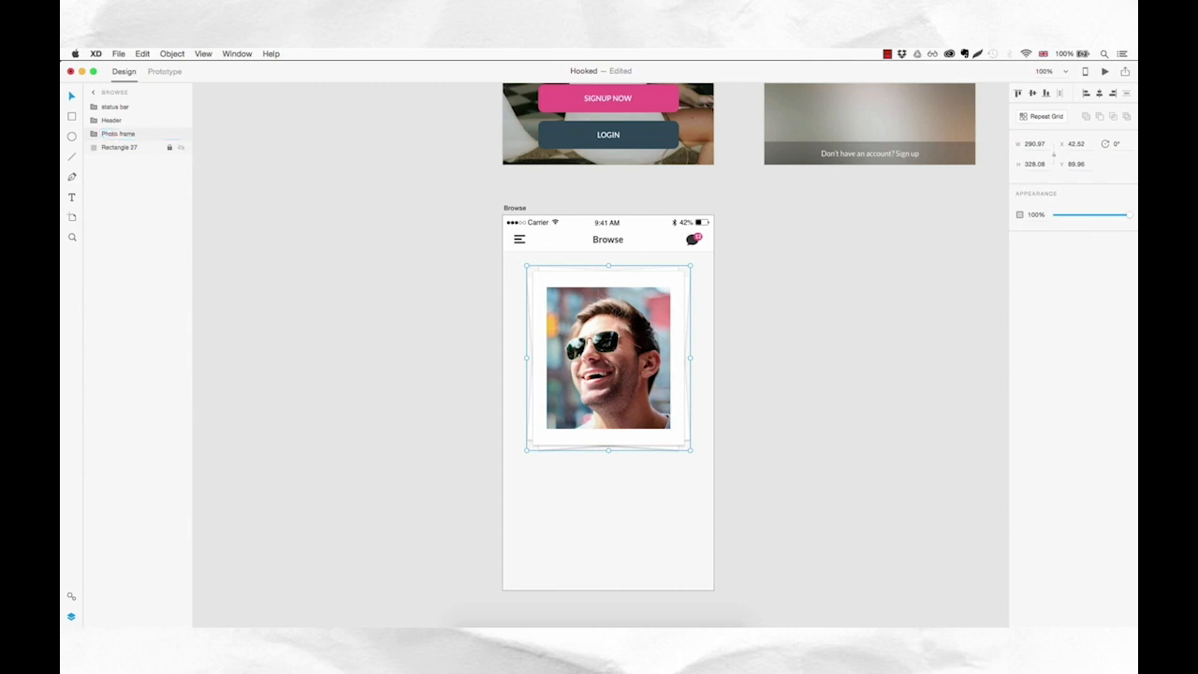
- Draw a white rectangle about 387 × 193 across the lower end of the Browse artboard and give it a light grey border
{"action": "scroll", "coordinate": [626, 387], "scroll_direction": "right", "scroll_amount": 1}
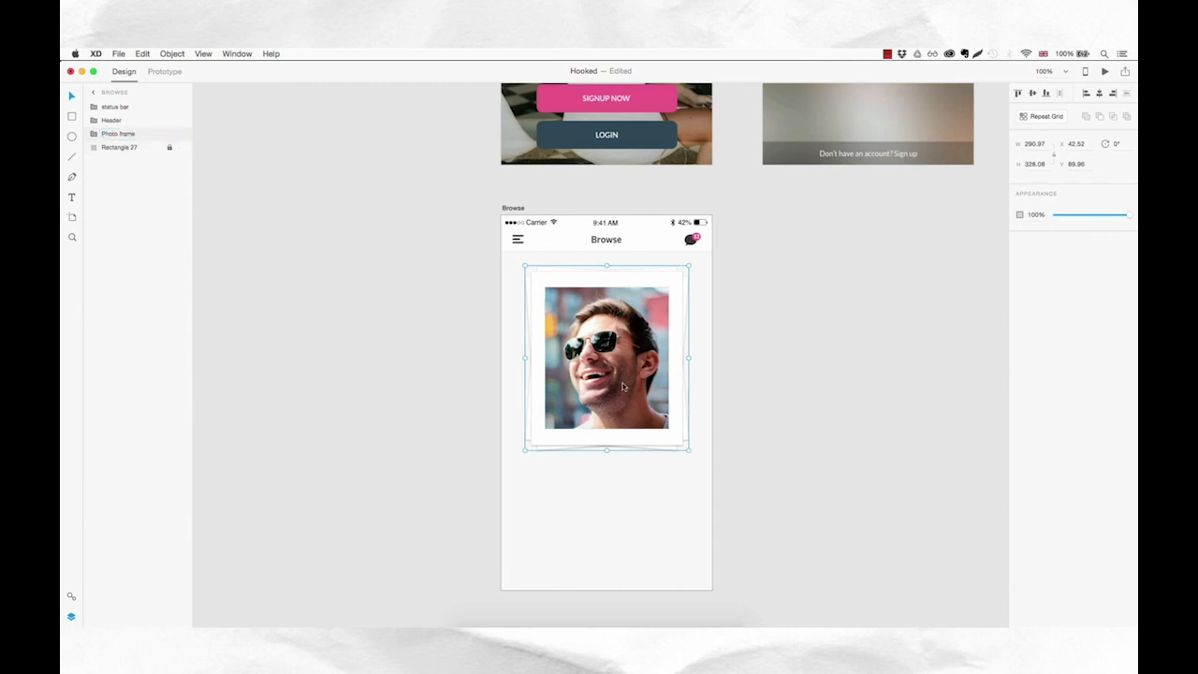
{"action": "left_click", "coordinate": [744, 454]}
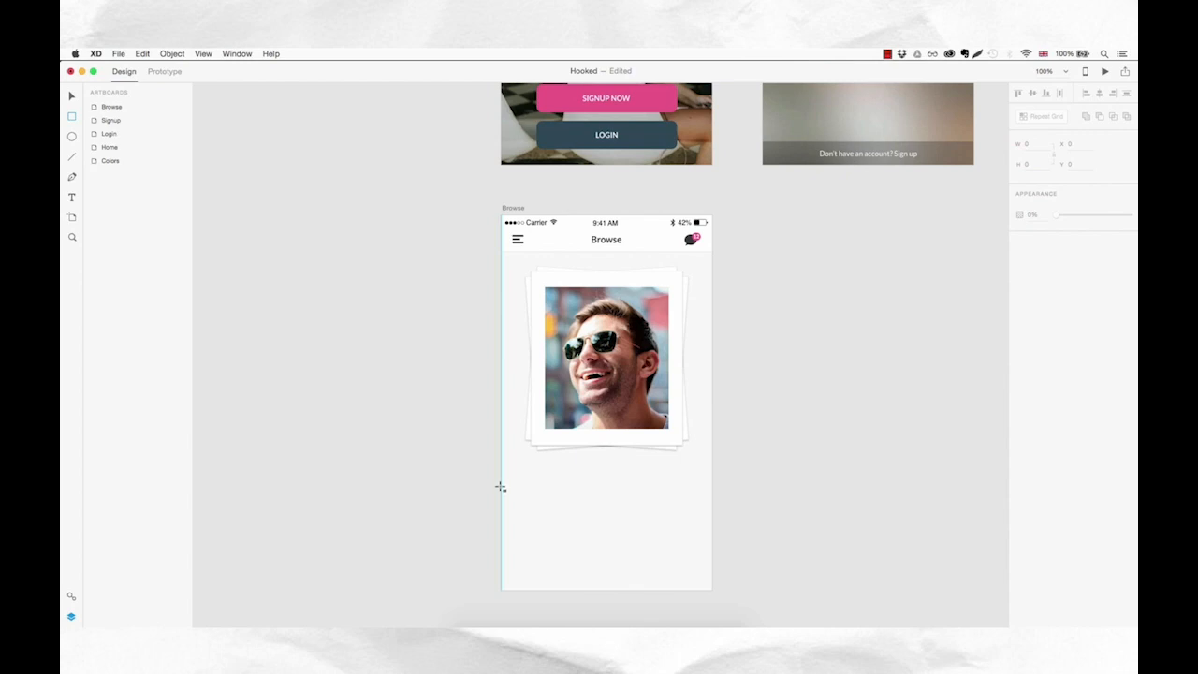
{"action": "mouse_move", "coordinate": [498, 486]}
{"action": "left_mouse_down"}
{"action": "mouse_move", "coordinate": [540, 527]}
{"action": "mouse_move", "coordinate": [684, 570]}
{"action": "mouse_move", "coordinate": [715, 595]}
{"action": "left_mouse_up"}
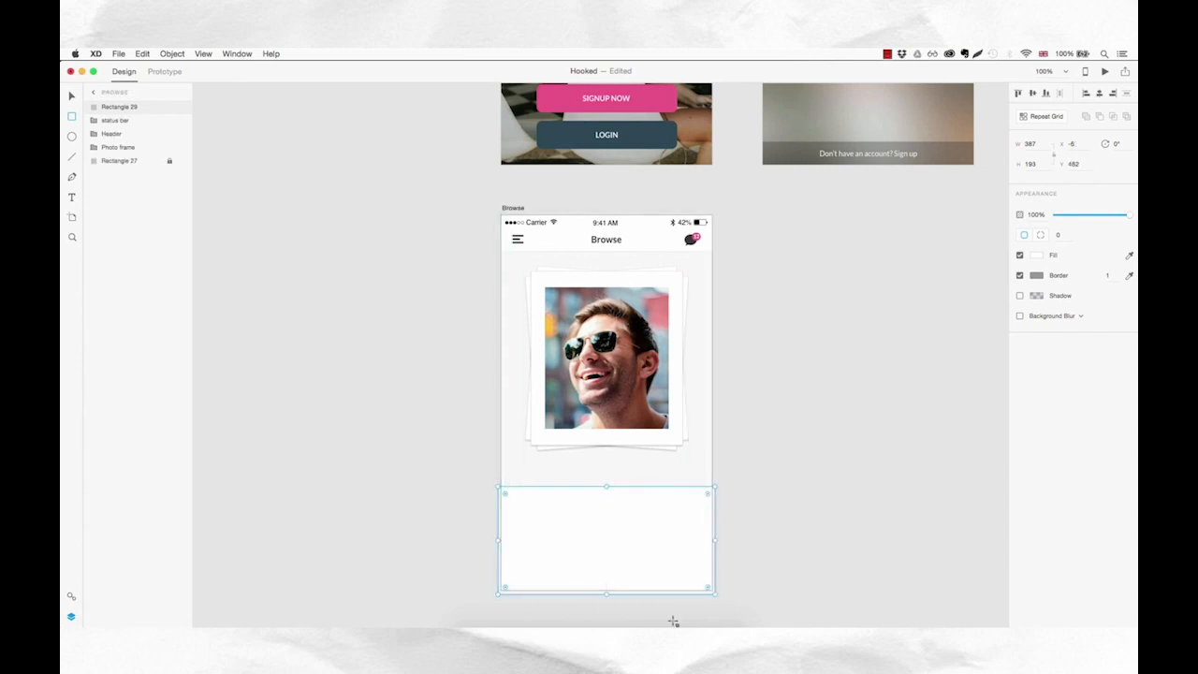
{"action": "left_click", "coordinate": [1036, 276]}
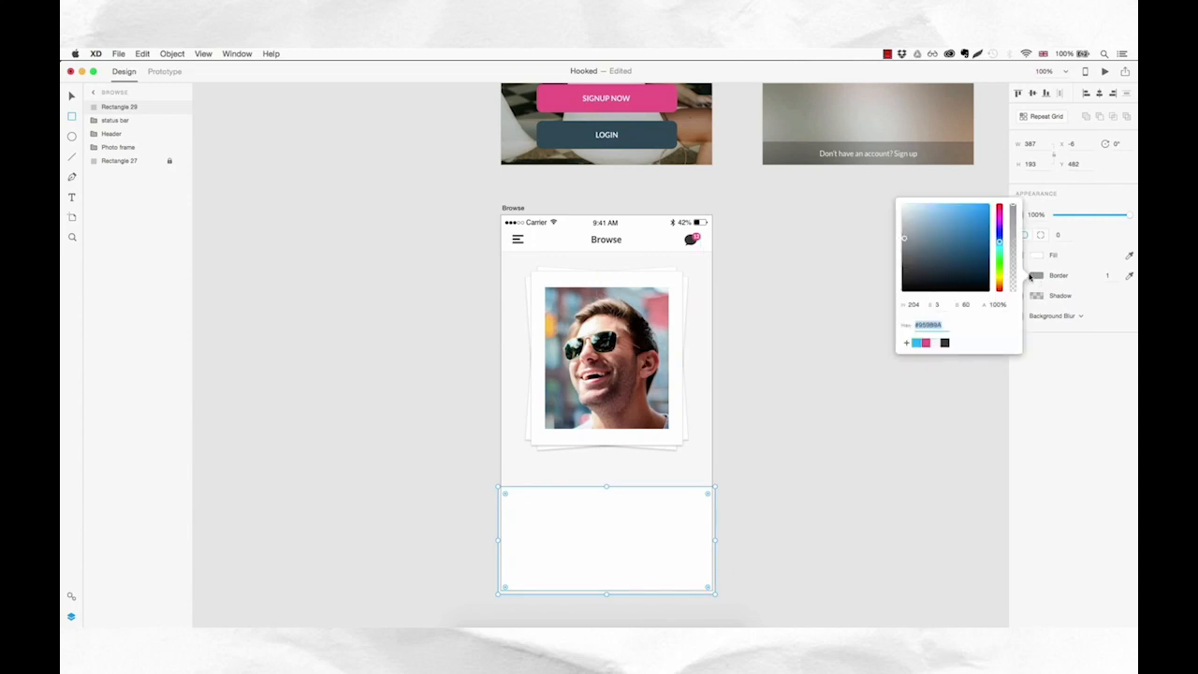
{"action": "left_click_drag", "start_coordinate": [936, 231], "coordinate": [886, 218]}
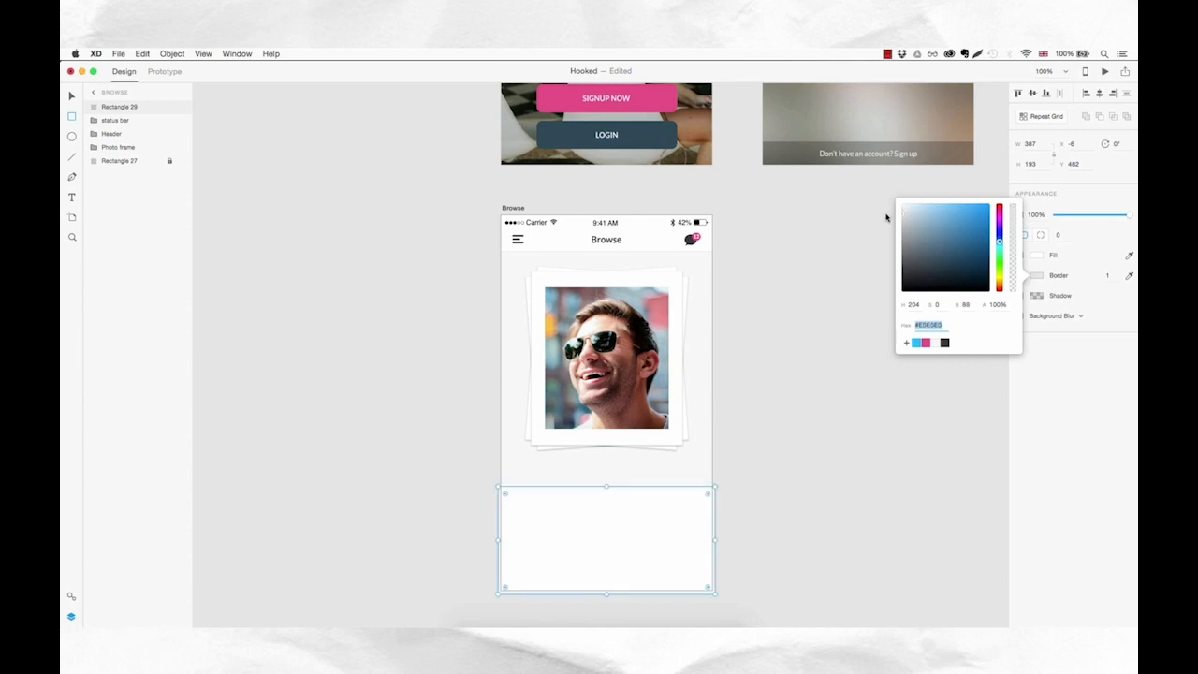
{"action": "left_click", "coordinate": [773, 506]}
{"action": "left_click", "coordinate": [773, 506]}
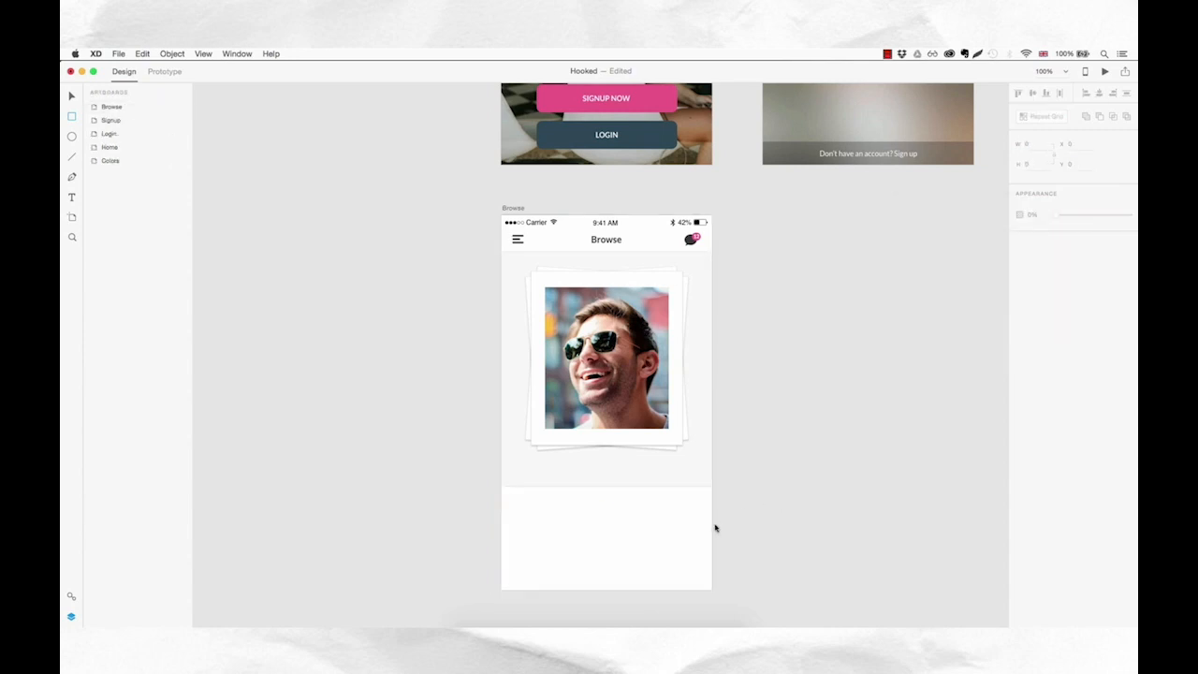
- Draw a vertical guide line about 79 high on the artboard's centre, crossing the white rectangle's upper edge
{"action": "left_click", "coordinate": [618, 533]}
{"action": "scroll", "coordinate": [626, 478], "scroll_direction": "down", "scroll_amount": 3}
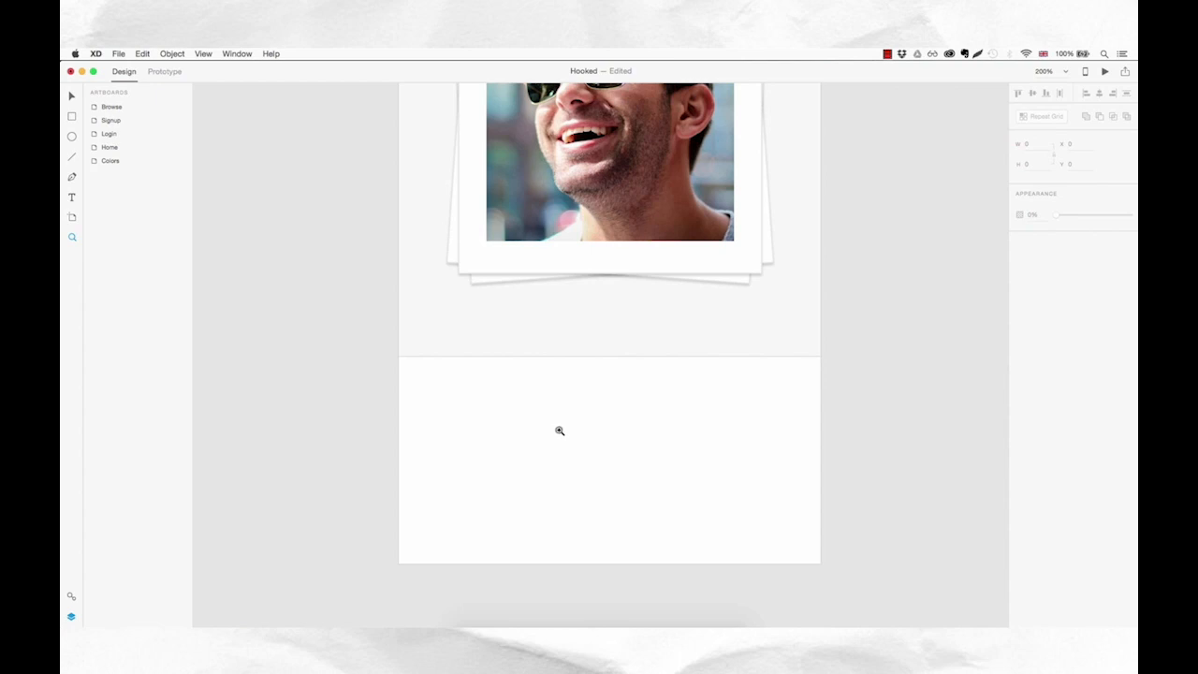
{"action": "left_click", "coordinate": [73, 158]}
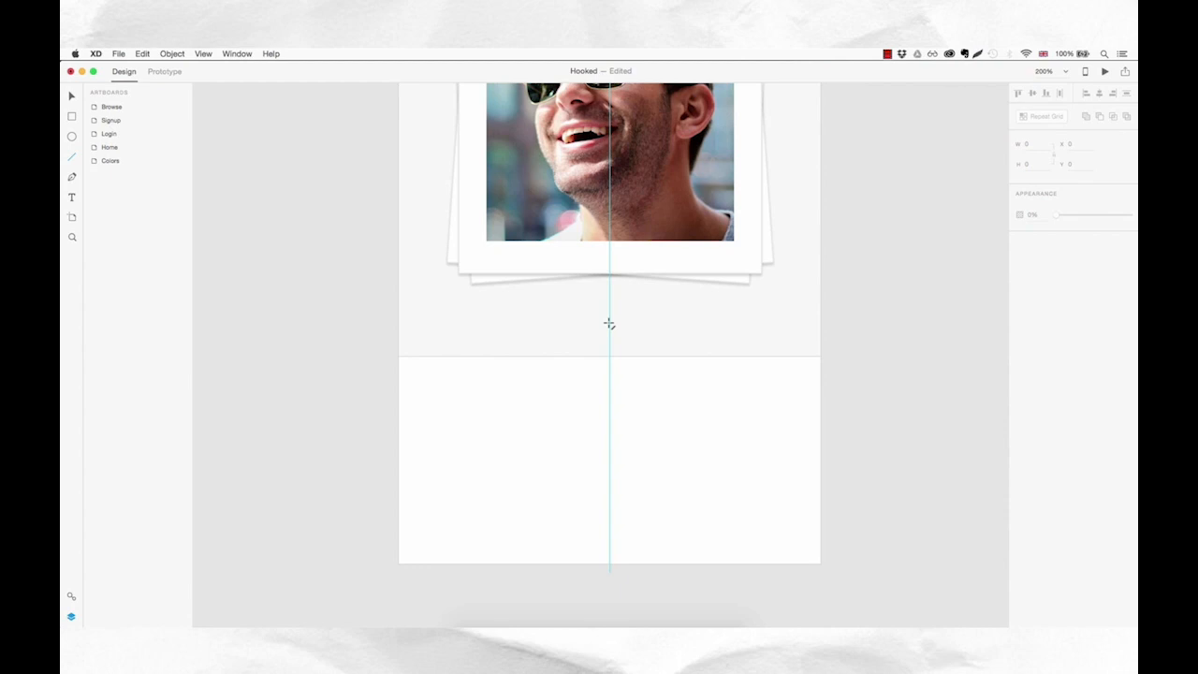
{"action": "left_click_drag", "start_coordinate": [609, 323], "coordinate": [630, 409]}
{"action": "key", "text": "v"}
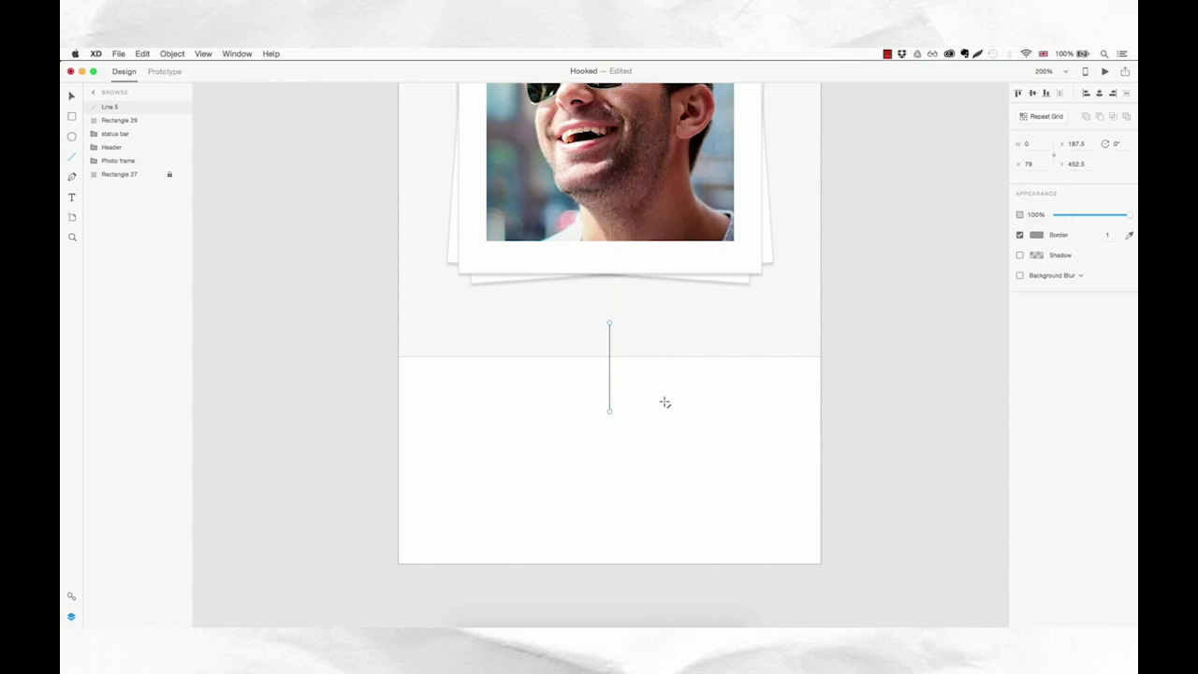
- Lower the white rectangle's upper edge so the shape is about 175 high
{"action": "left_click", "coordinate": [661, 412]}
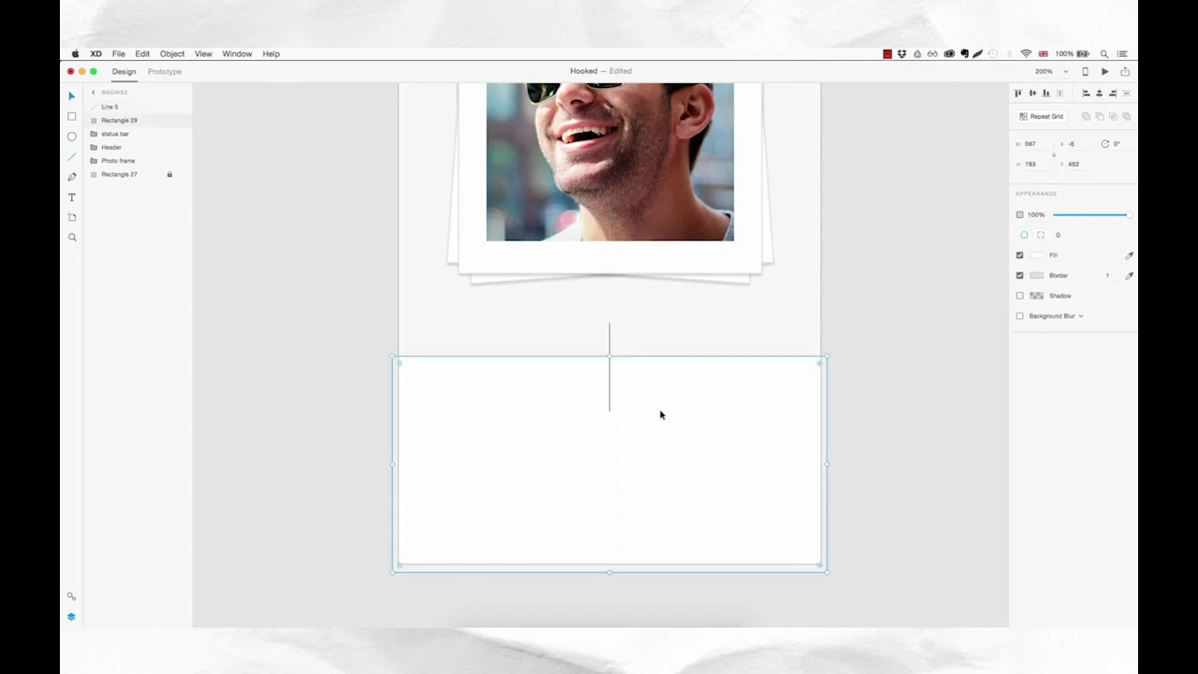
{"action": "left_click_drag", "start_coordinate": [610, 361], "coordinate": [612, 377]}
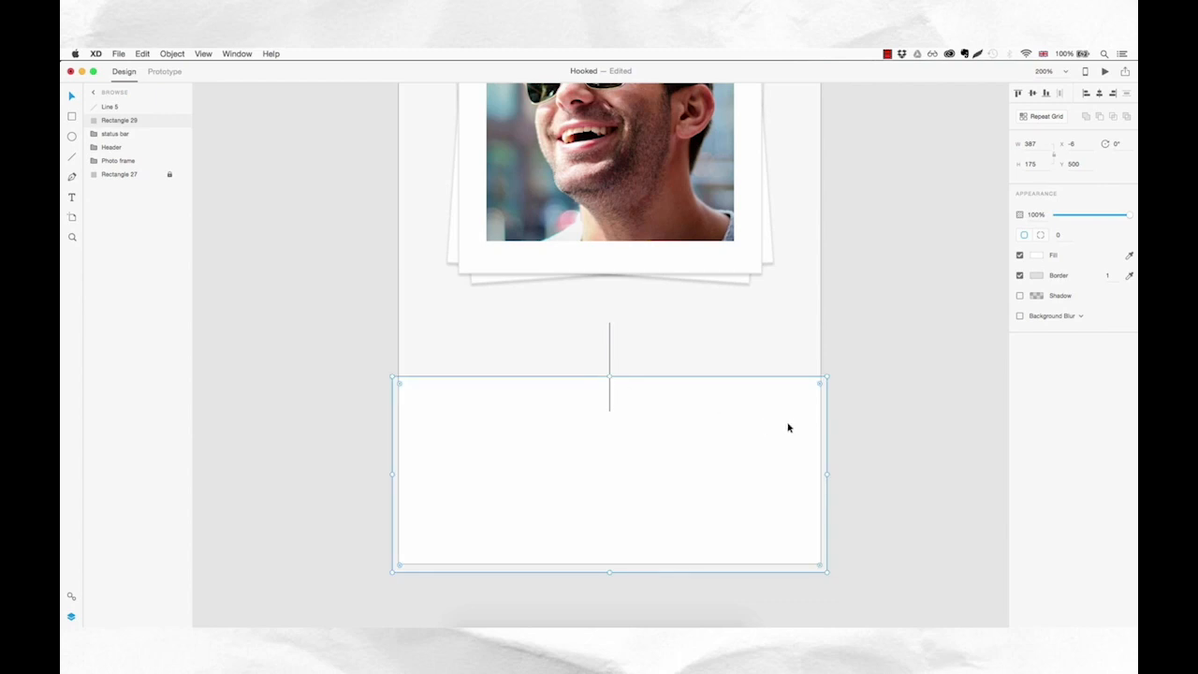
{"action": "left_click", "coordinate": [687, 371]}
- Add an anchor point midway along the white rectangle's upper edge, raise it to about Y 454.5 and make it a smooth curve
{"action": "left_click", "coordinate": [671, 466]}
{"action": "double_click", "coordinate": [533, 456]}
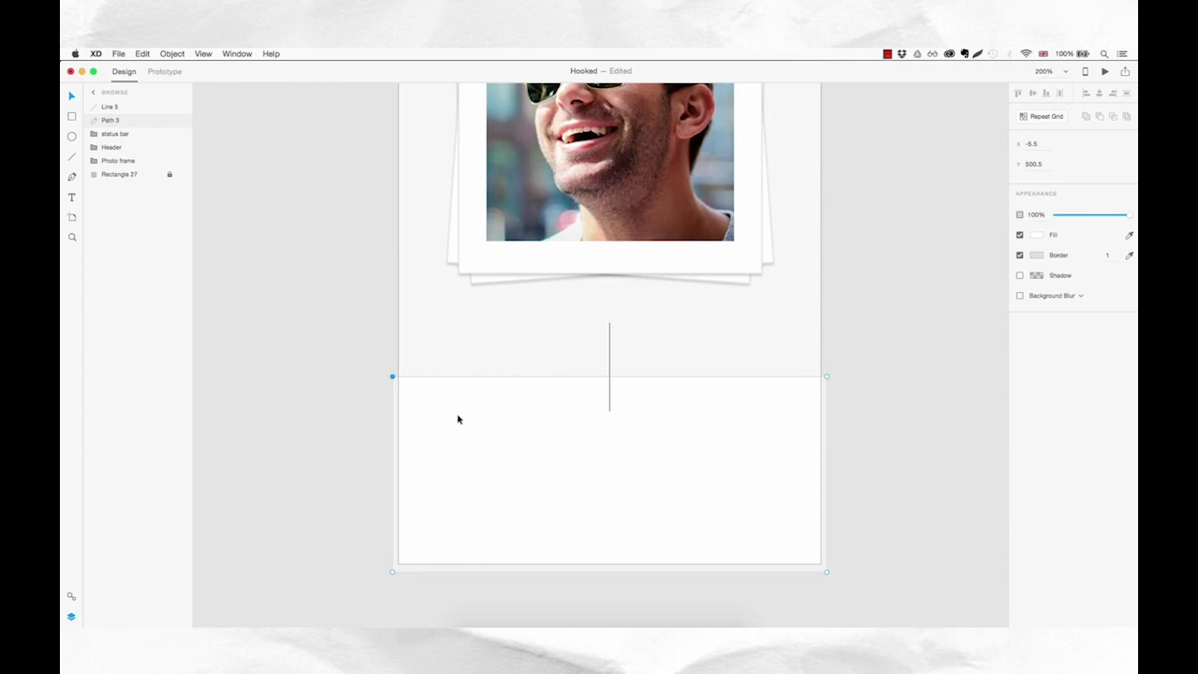
{"action": "mouse_move", "coordinate": [392, 376]}
{"action": "left_mouse_down"}
{"action": "mouse_move", "coordinate": [586, 471]}
{"action": "mouse_move", "coordinate": [720, 415]}
{"action": "mouse_move", "coordinate": [639, 364]}
{"action": "mouse_move", "coordinate": [490, 422]}
{"action": "mouse_move", "coordinate": [426, 379]}
{"action": "mouse_move", "coordinate": [372, 371]}
{"action": "left_mouse_up"}
{"action": "key", "text": "super+z"}
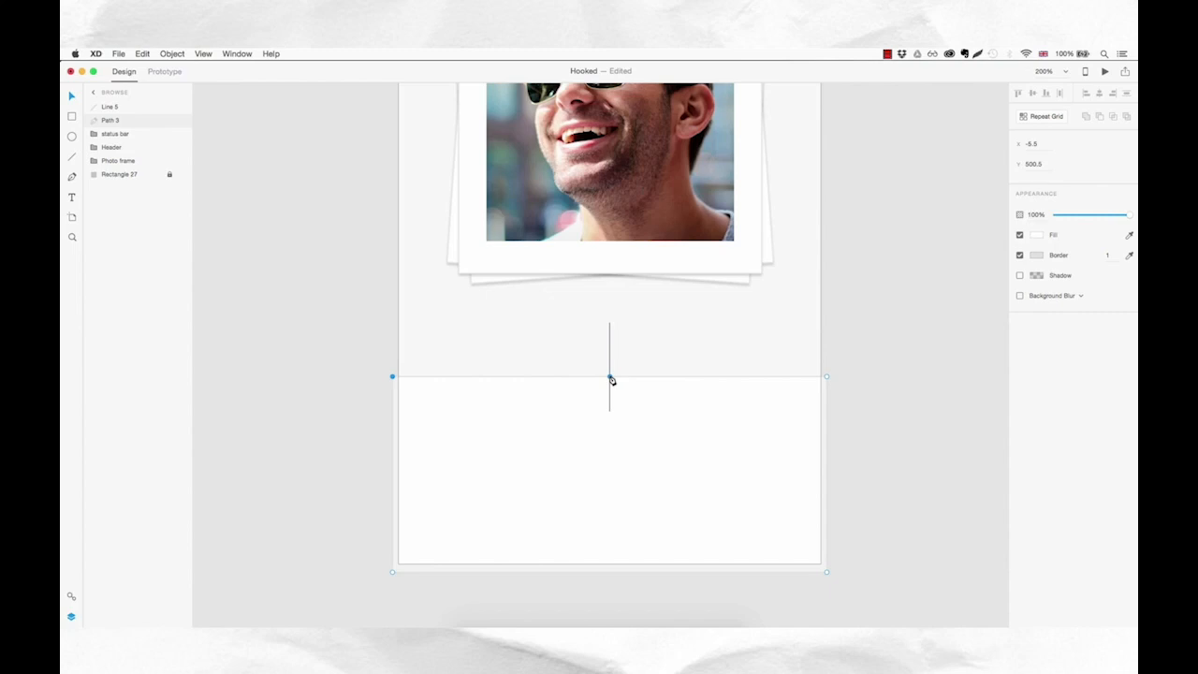
{"action": "left_click", "coordinate": [610, 378]}
{"action": "left_click_drag", "start_coordinate": [610, 378], "coordinate": [609, 327]}
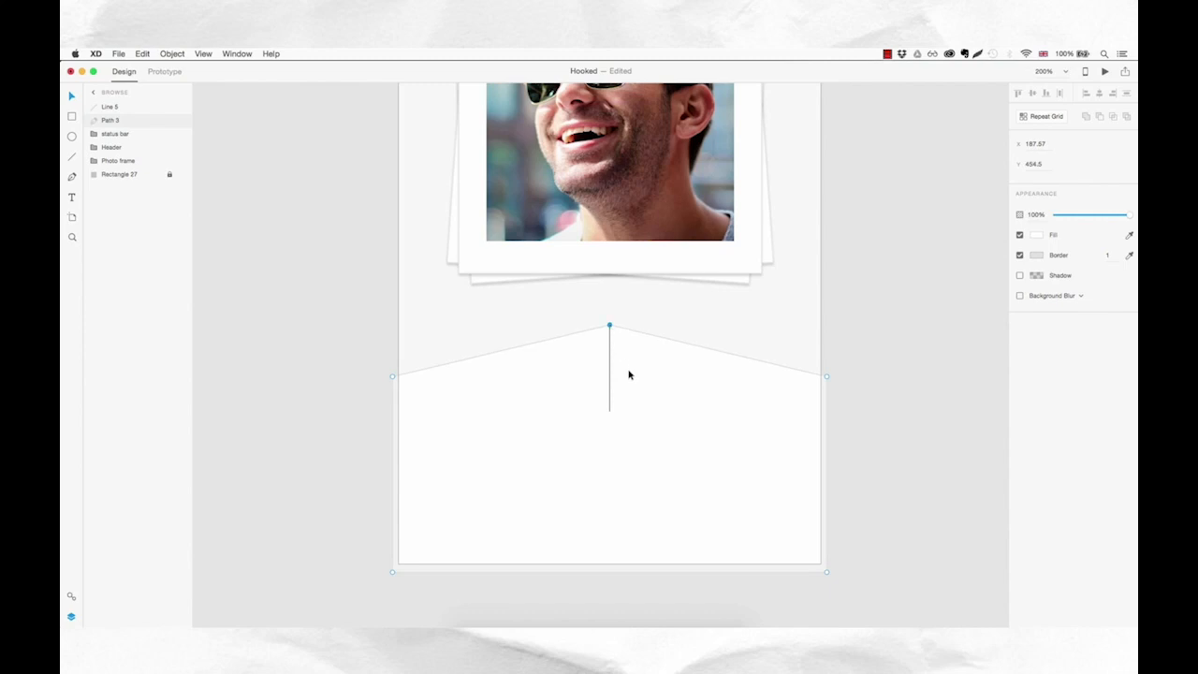
{"action": "double_click", "coordinate": [610, 325]}
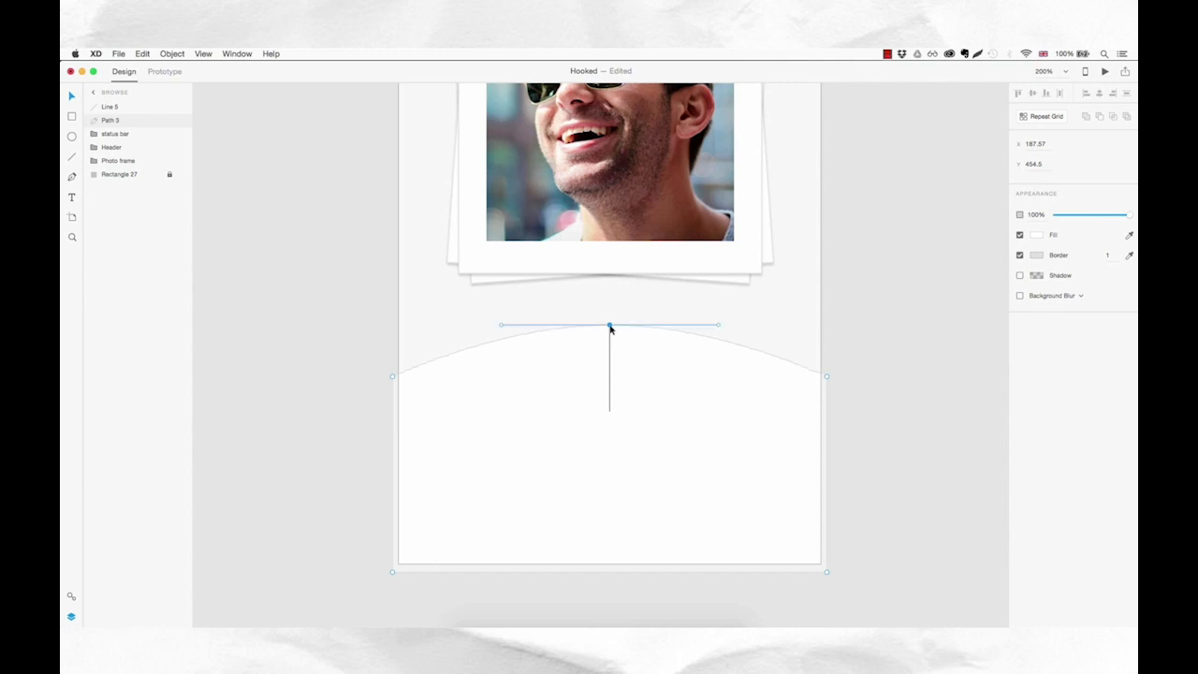
{"action": "left_click", "coordinate": [847, 386]}
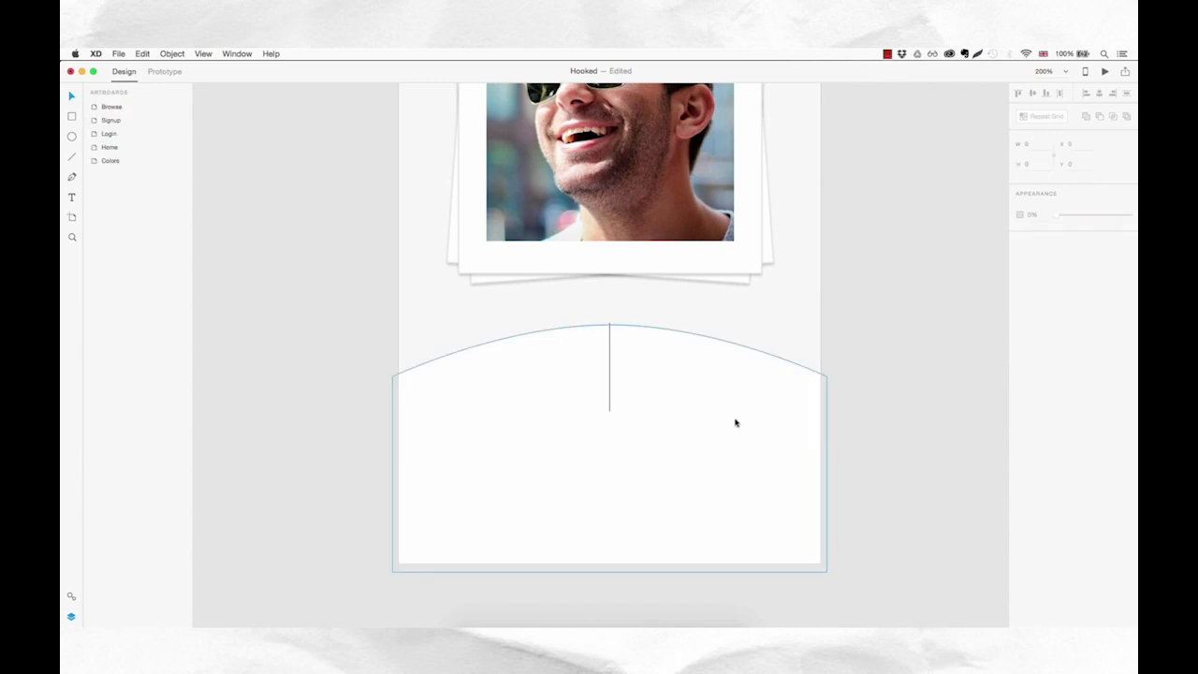
- Lock the curved white shape and delete the vertical guide line
{"action": "left_click", "coordinate": [724, 442]}
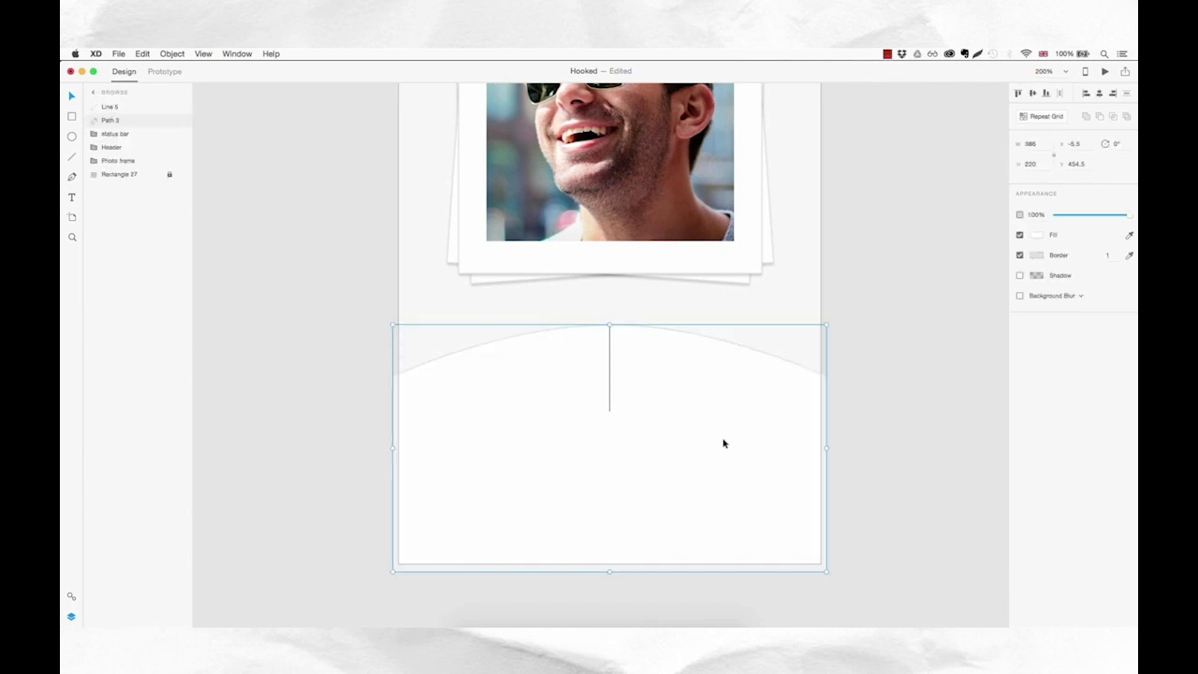
{"action": "key", "text": "super+l"}
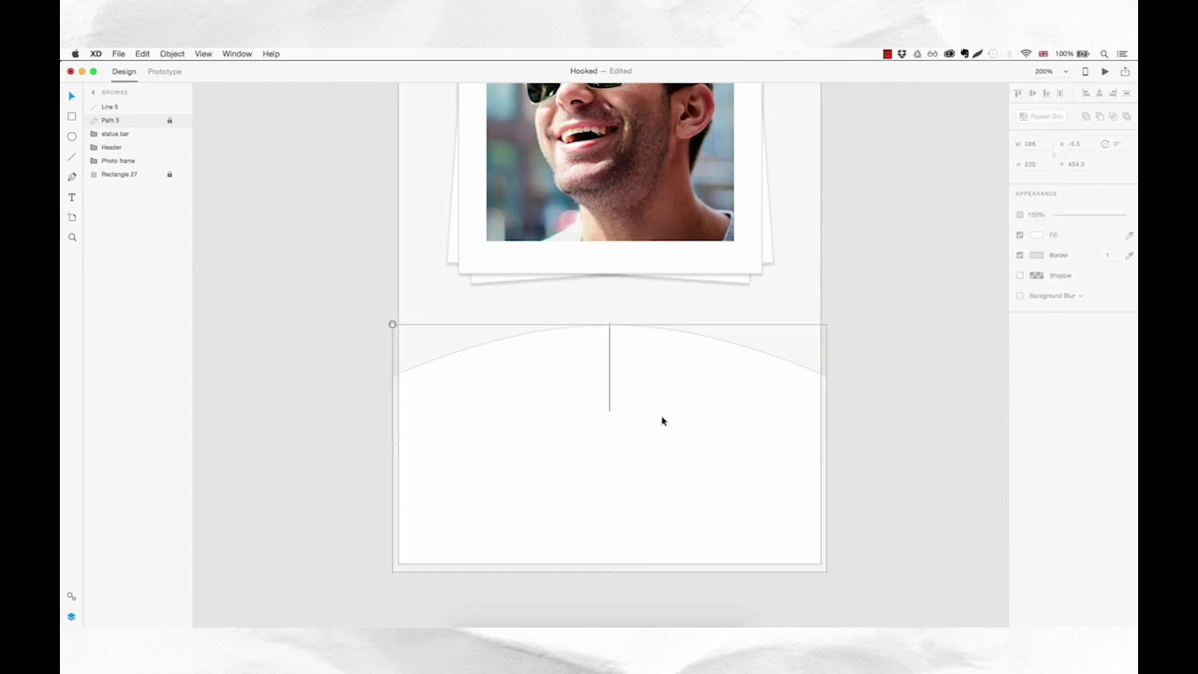
{"action": "left_click_drag", "start_coordinate": [643, 361], "coordinate": [595, 426]}
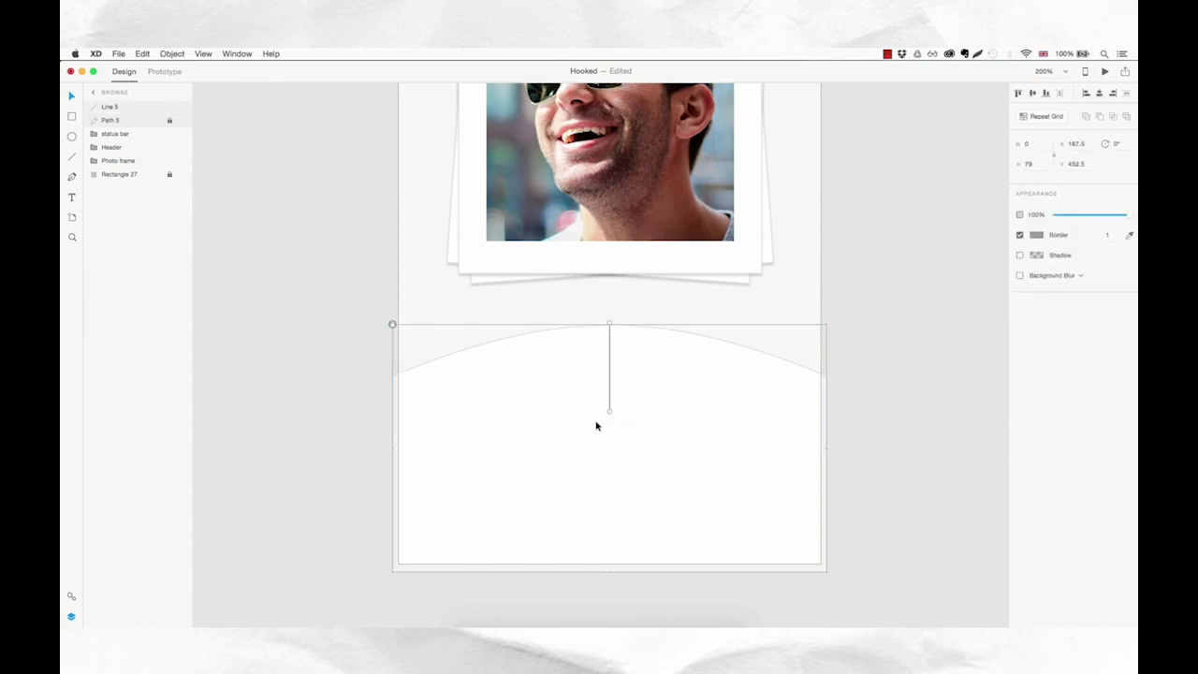
{"action": "key", "text": "Delete"}
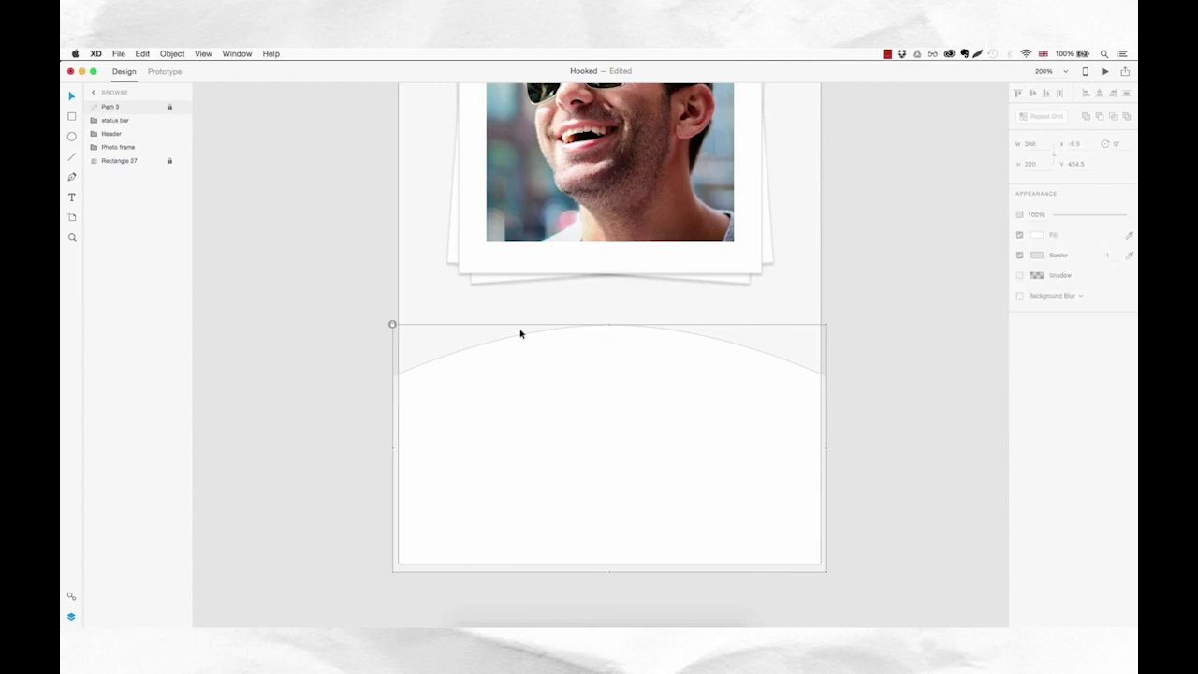
- Rename the curved shape's layer "Content section"
{"action": "double_click", "coordinate": [111, 107]}
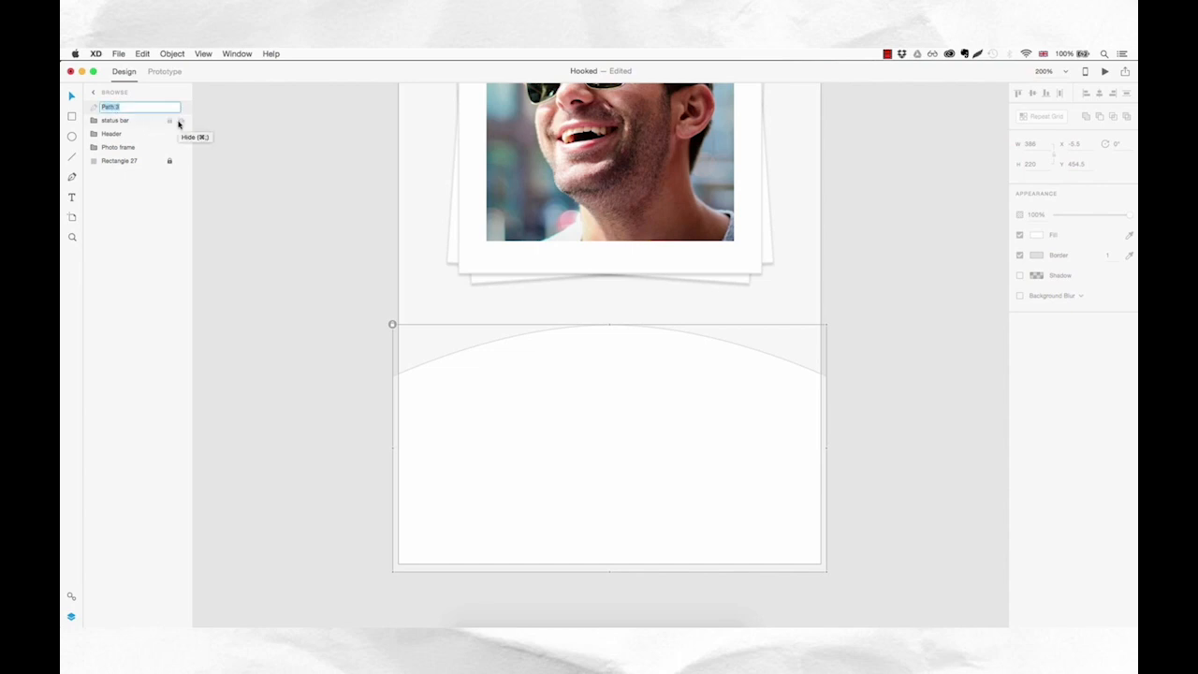
{"action": "type", "text": "Content section"}
{"action": "key", "text": "Return"}
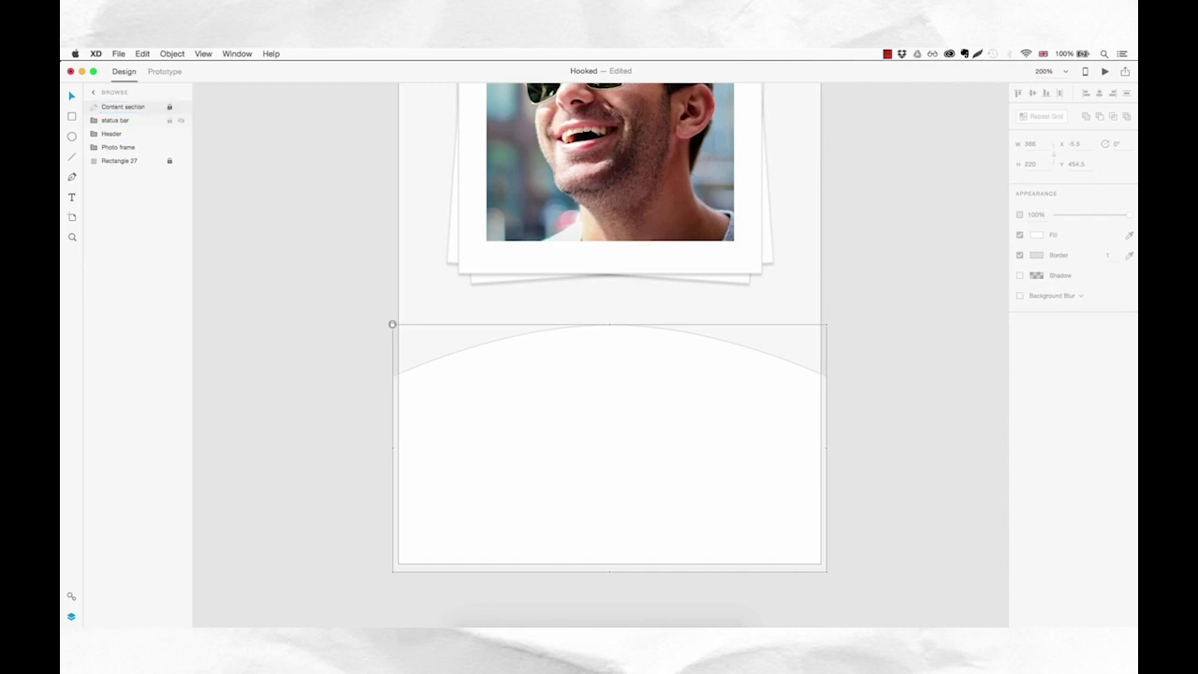
{"action": "left_click", "coordinate": [861, 371]}
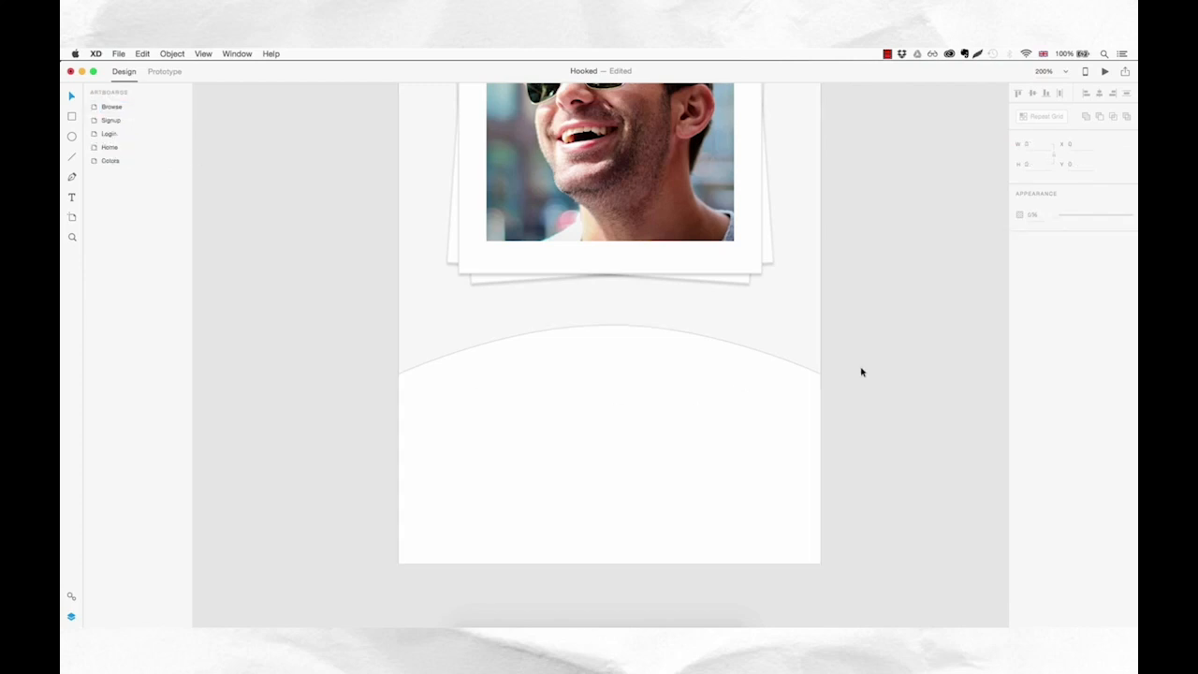
- Add the profile's first name as a text near the crest of the curved section and set its font to Lato
{"action": "key", "text": "t"}
{"action": "left_click", "coordinate": [547, 370]}
{"action": "type", "text": "Benjamin"}
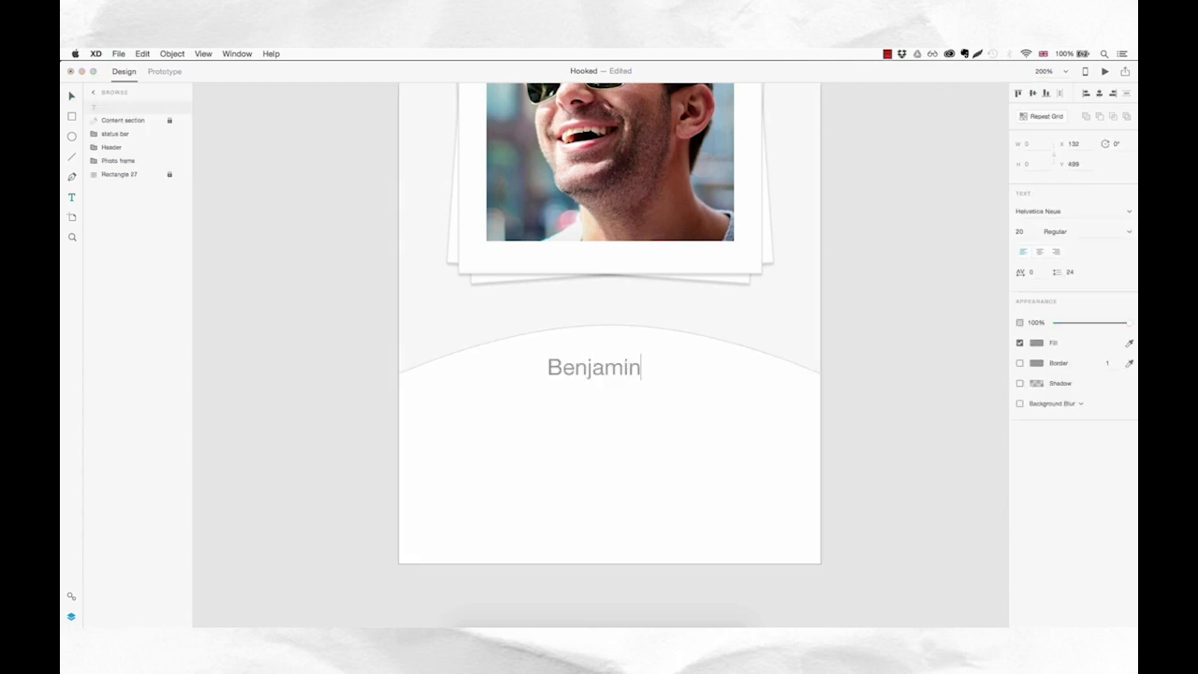
{"action": "key", "text": "Escape"}
{"action": "left_click", "coordinate": [1067, 211]}
{"action": "type", "text": "Lato"}
{"action": "key", "text": "Return"}
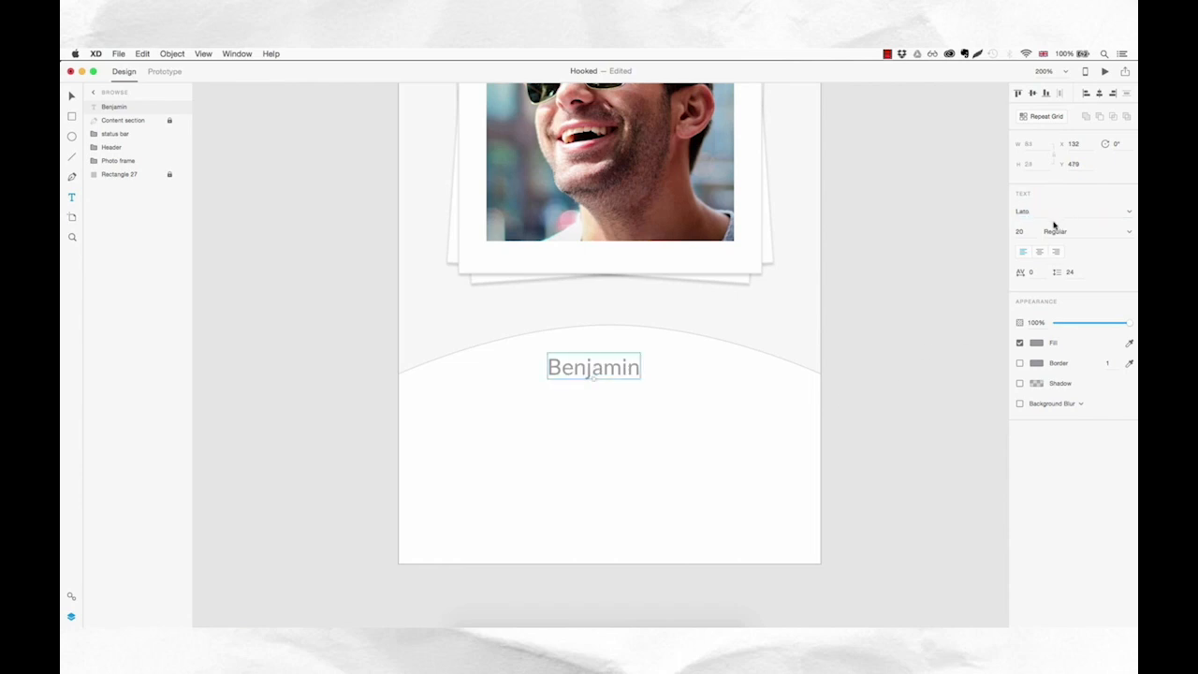
- Set the name text's size to 25 and its weight to Light
{"action": "left_click", "coordinate": [1028, 232]}
{"action": "key", "text": "Up"}
{"action": "key", "text": "Up"}
{"action": "key", "text": "Up"}
{"action": "key", "text": "Up"}
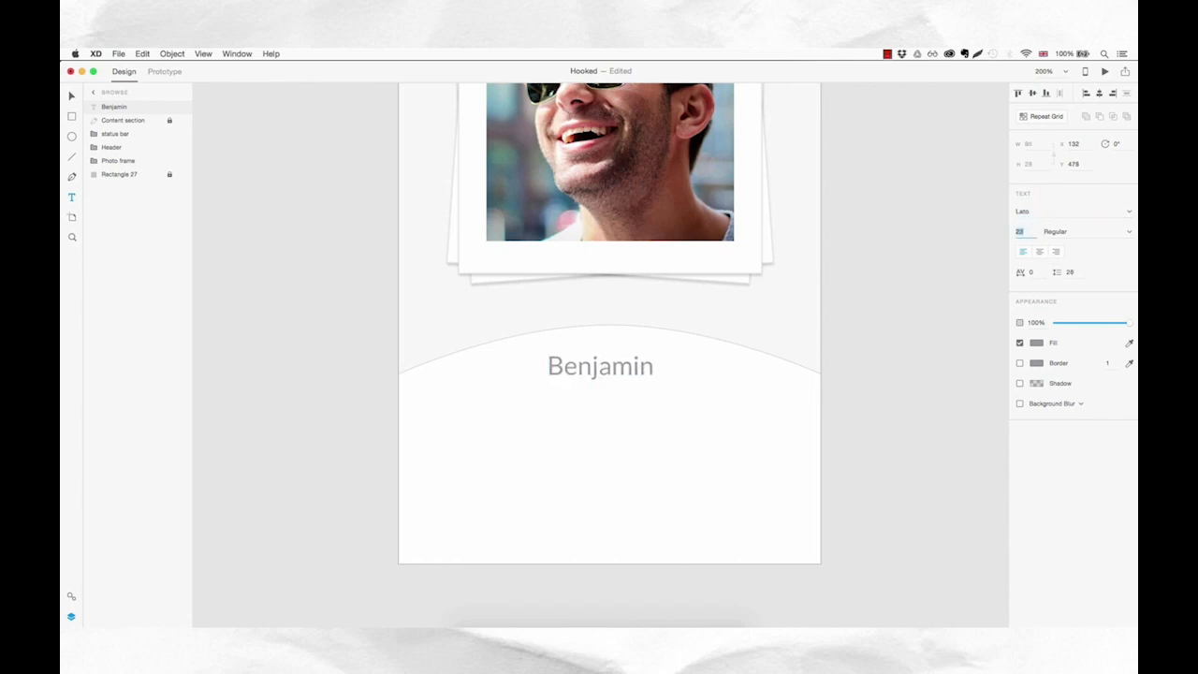
{"action": "left_click", "coordinate": [1129, 232]}
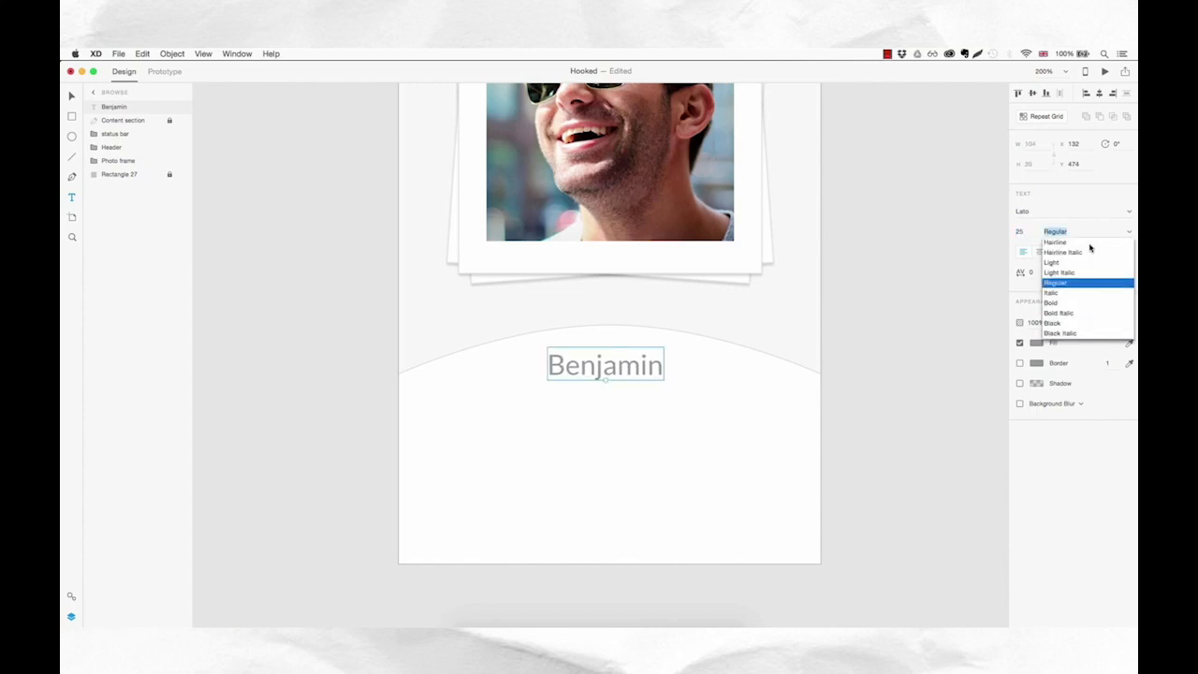
{"action": "left_click", "coordinate": [1052, 263]}
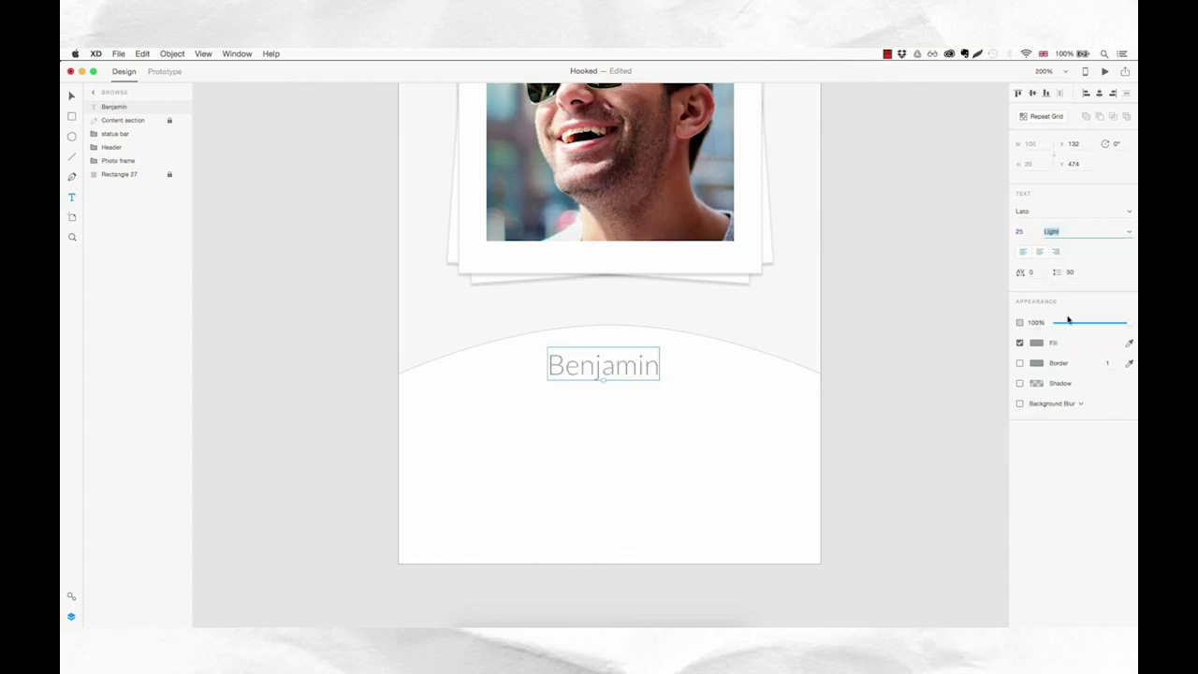
- Fill the name text with the saved dark swatch
{"action": "left_click", "coordinate": [1037, 343]}
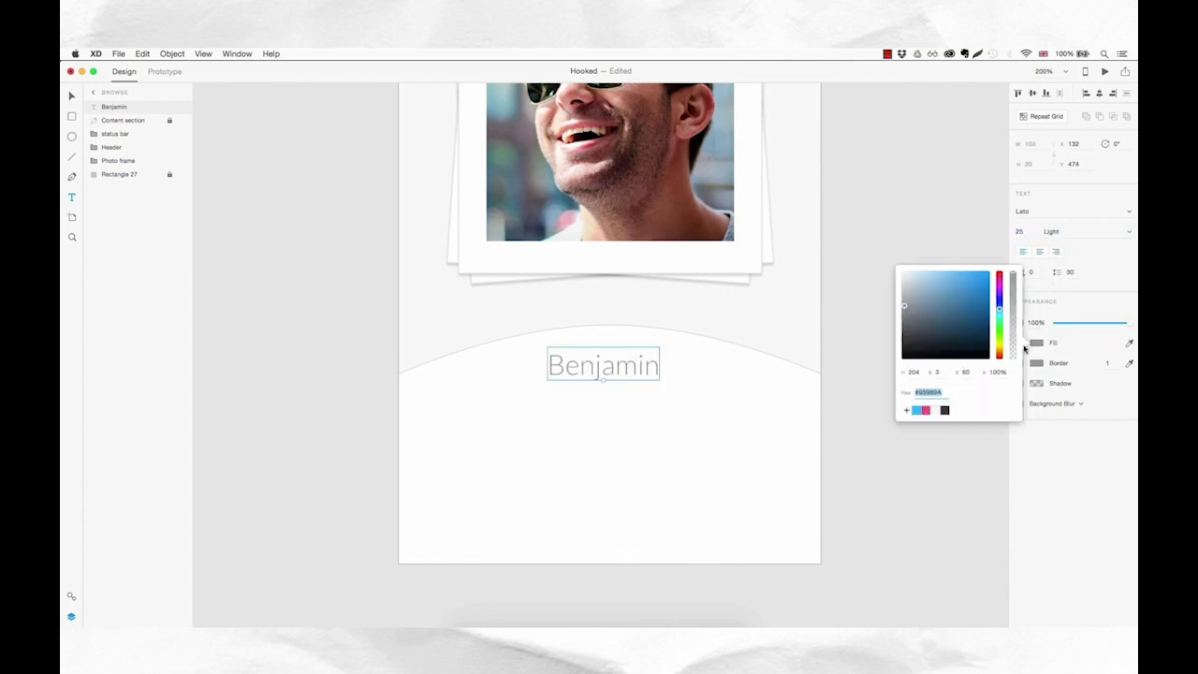
{"action": "left_click", "coordinate": [943, 409]}
{"action": "left_click", "coordinate": [657, 382]}
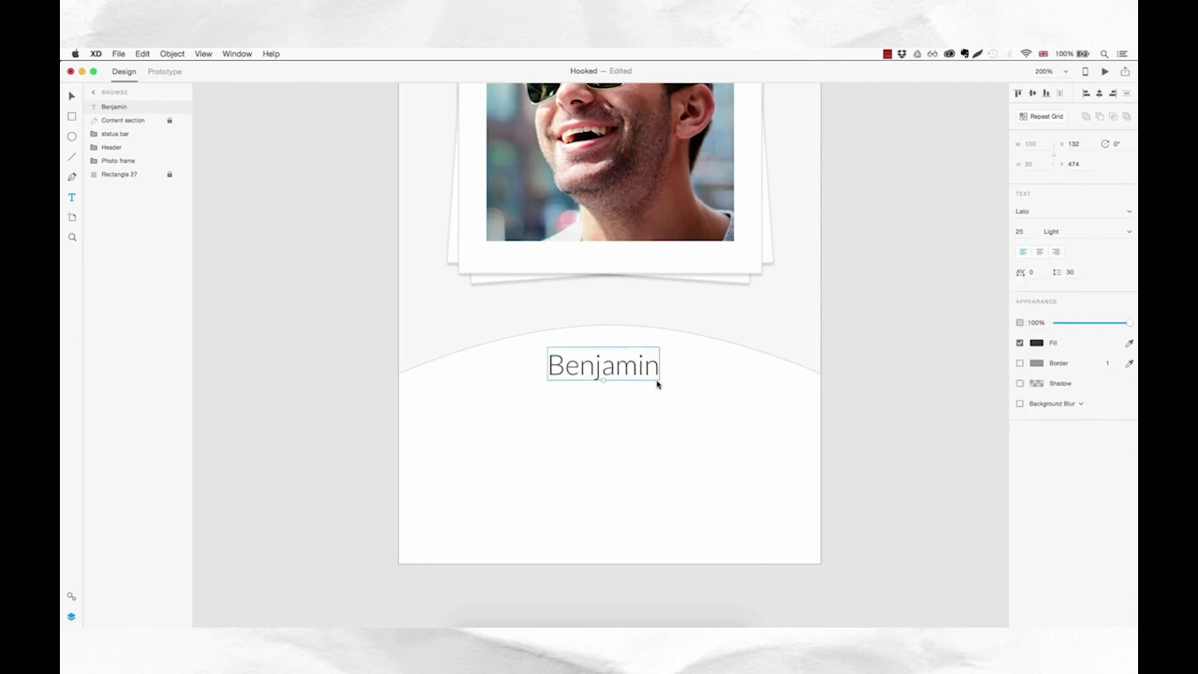
- Duplicate the profile name text just beneath the original and set the copy's size to 13
{"action": "left_click_drag", "start_coordinate": [635, 375], "coordinate": [610, 393]}
{"action": "key", "text": "super+z"}
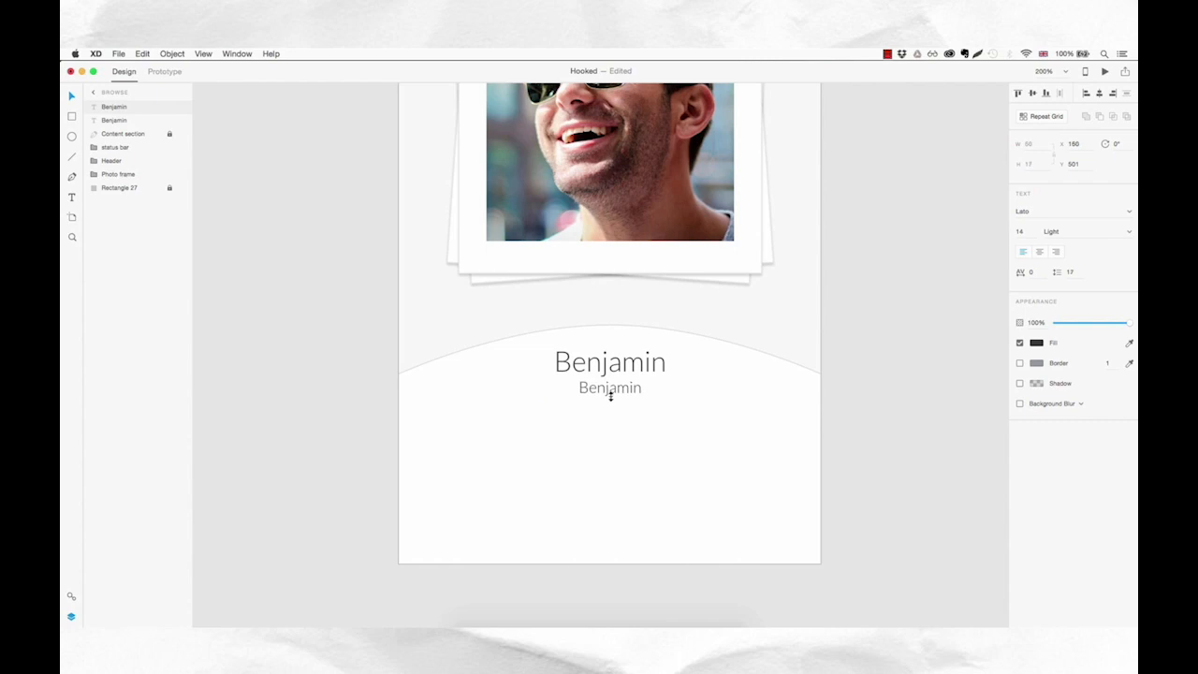
{"action": "left_click", "coordinate": [1024, 230]}
{"action": "key", "text": "Down"}
{"action": "left_click", "coordinate": [607, 392]}
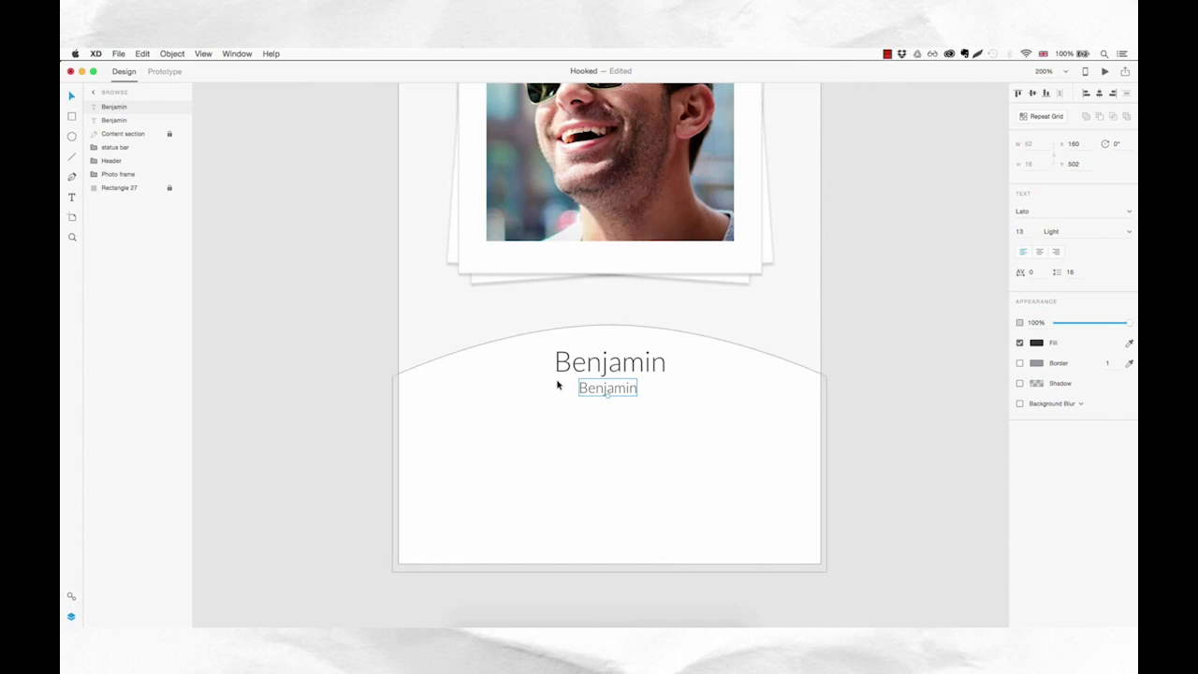
- Replace the smaller copy's text with "28 yrs old • 1.2km away"
{"action": "double_click", "coordinate": [588, 385]}
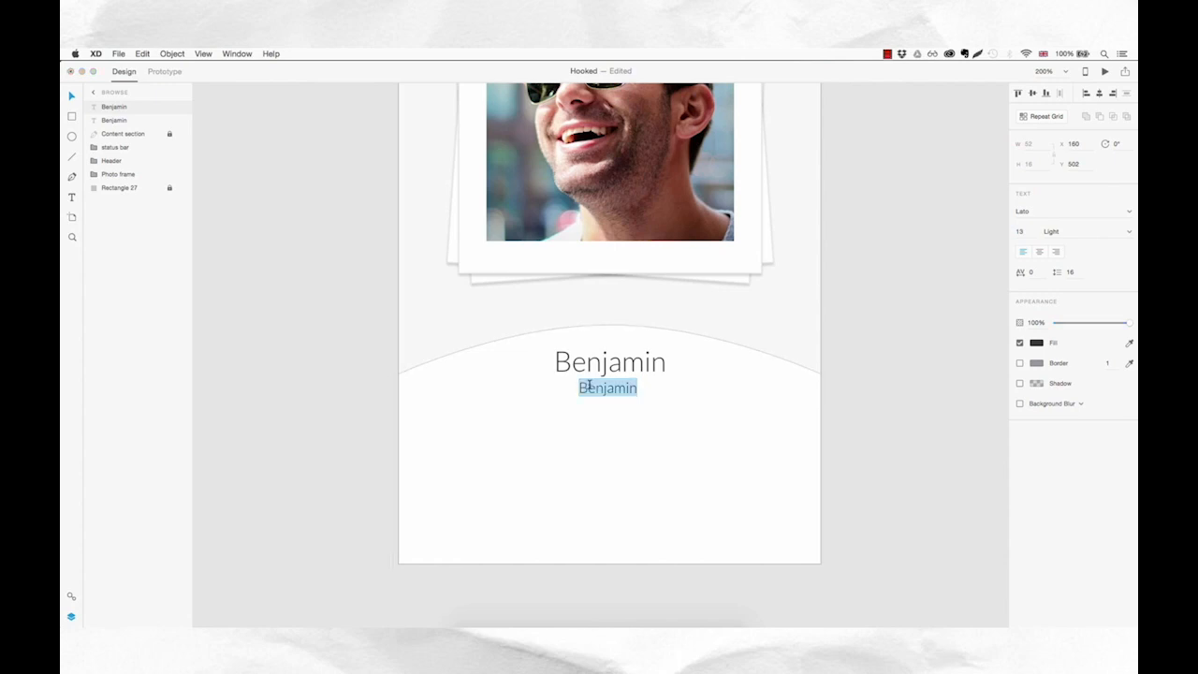
{"action": "key", "text": "BackSpace"}
{"action": "type", "text": "28 yrs old"}
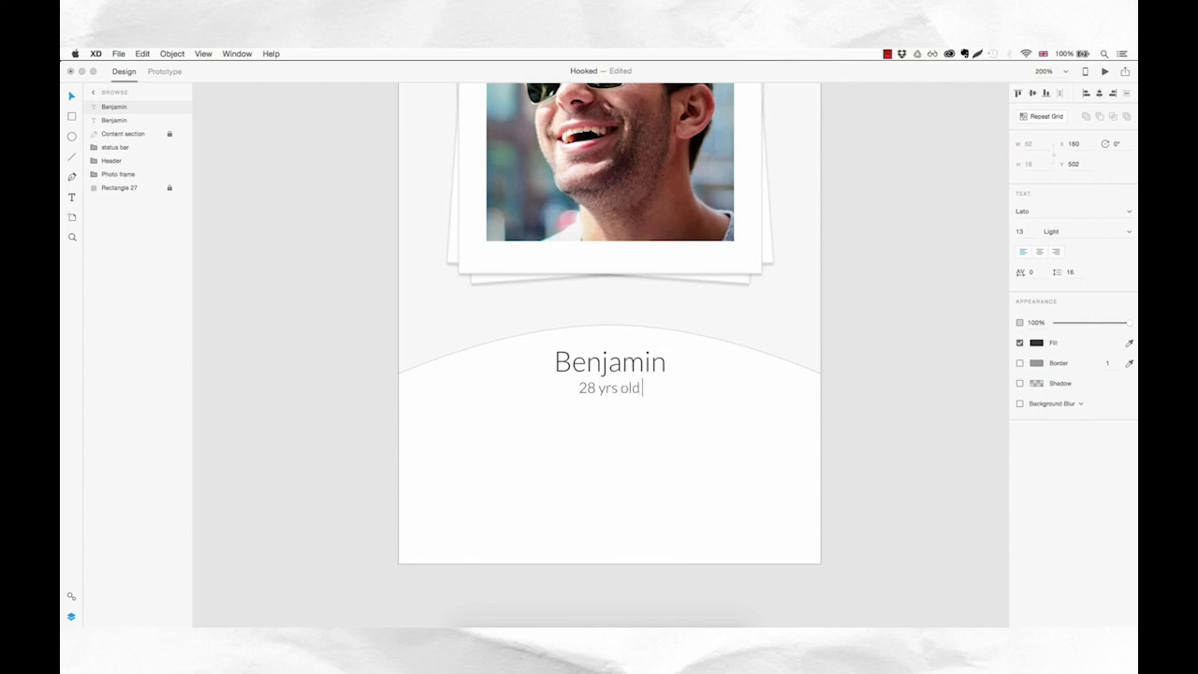
{"action": "type", "text": " • 1.2km away"}
{"action": "key", "text": "Escape"}
- Center the age and distance line under the name and lower its opacity to 80%
{"action": "left_click_drag", "start_coordinate": [702, 388], "coordinate": [660, 393]}
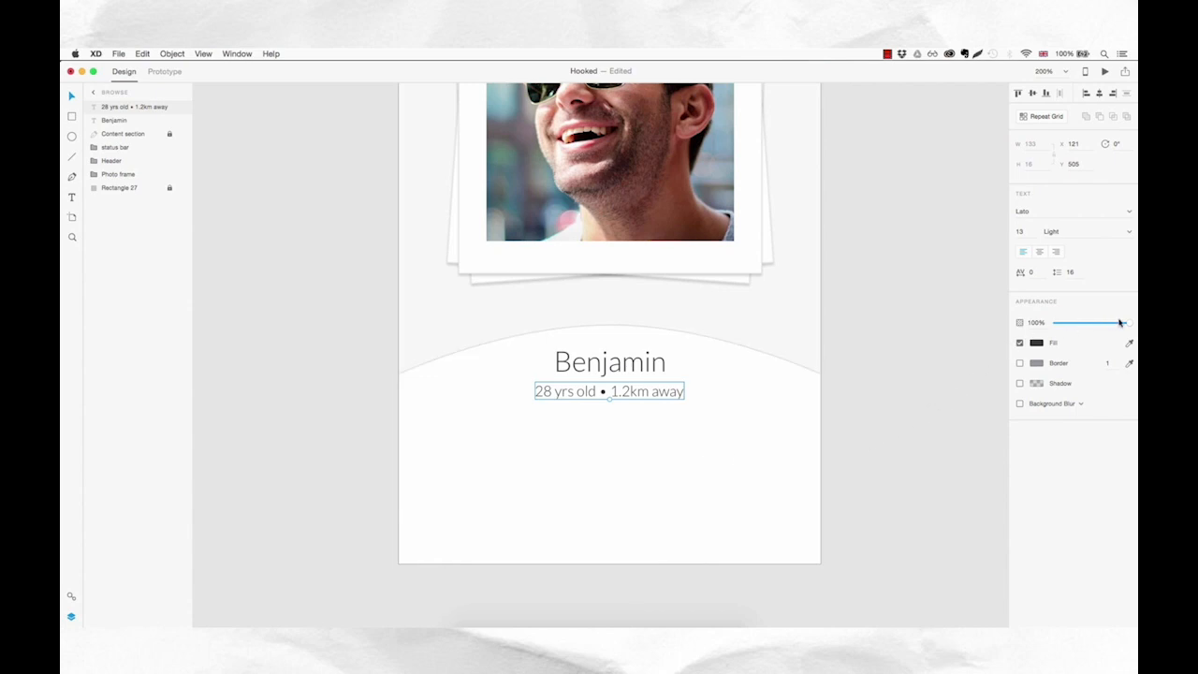
{"action": "left_click_drag", "start_coordinate": [1131, 324], "coordinate": [1117, 326]}
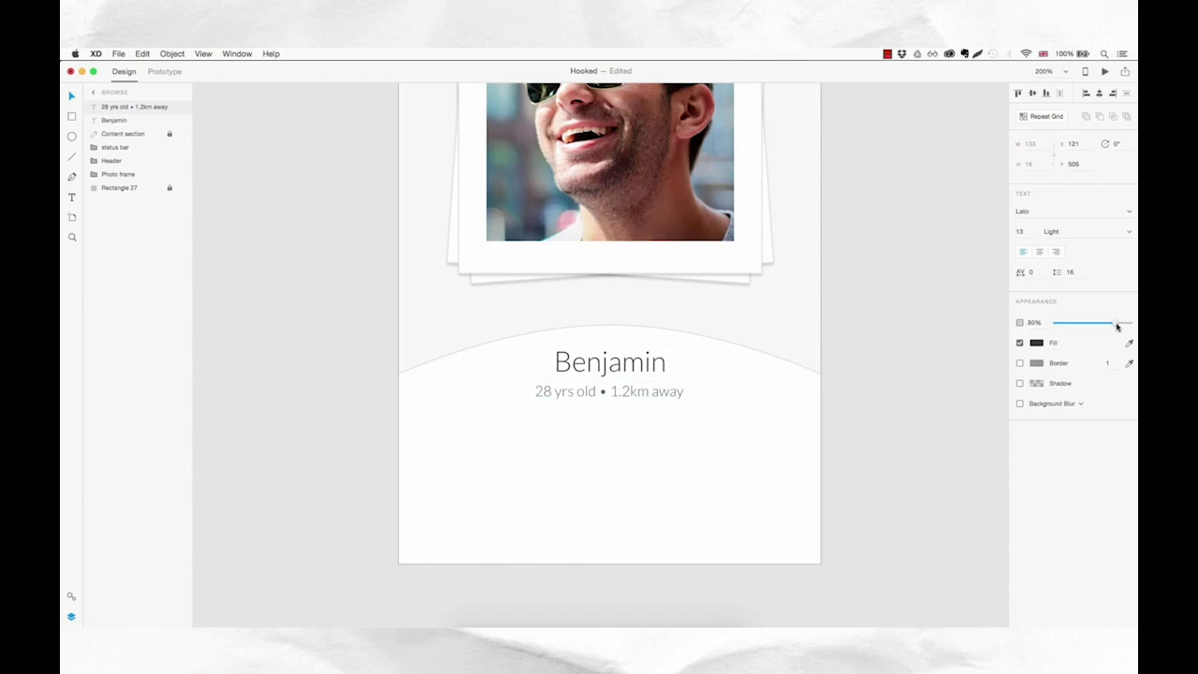
{"action": "left_click", "coordinate": [738, 462]}
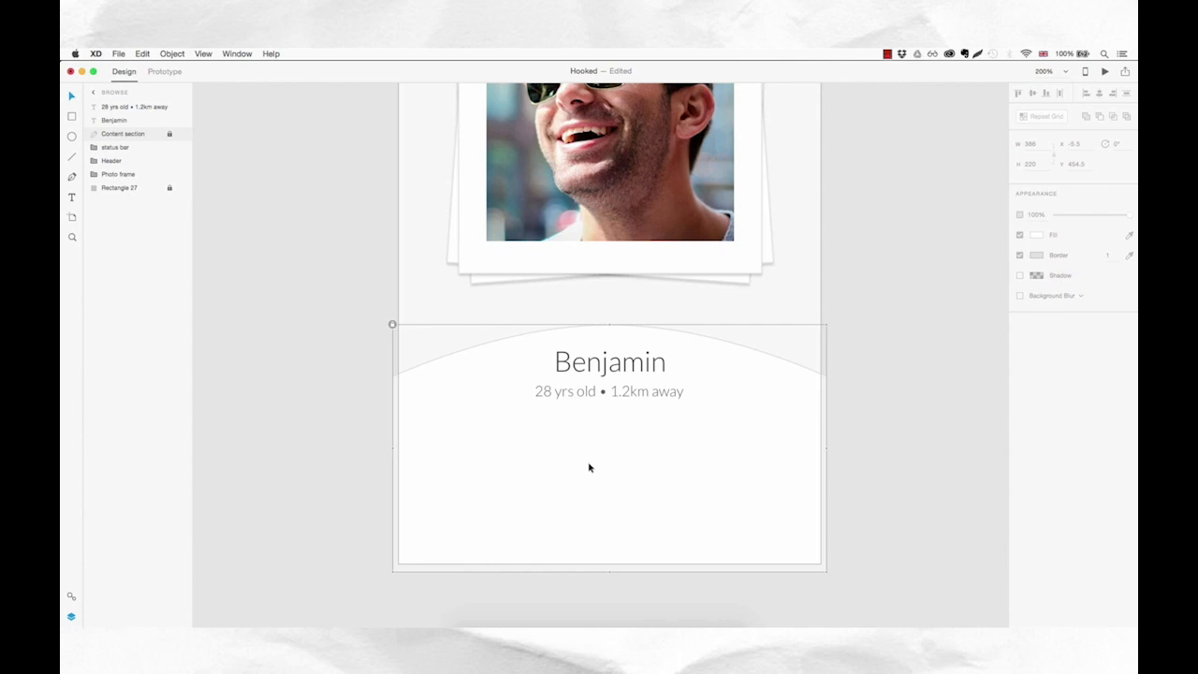
- Draw a circle about 78 px in diameter and place it below and to the left of the age line
{"action": "key", "text": "e"}
{"action": "left_click_drag", "start_coordinate": [472, 456], "coordinate": [566, 543]}
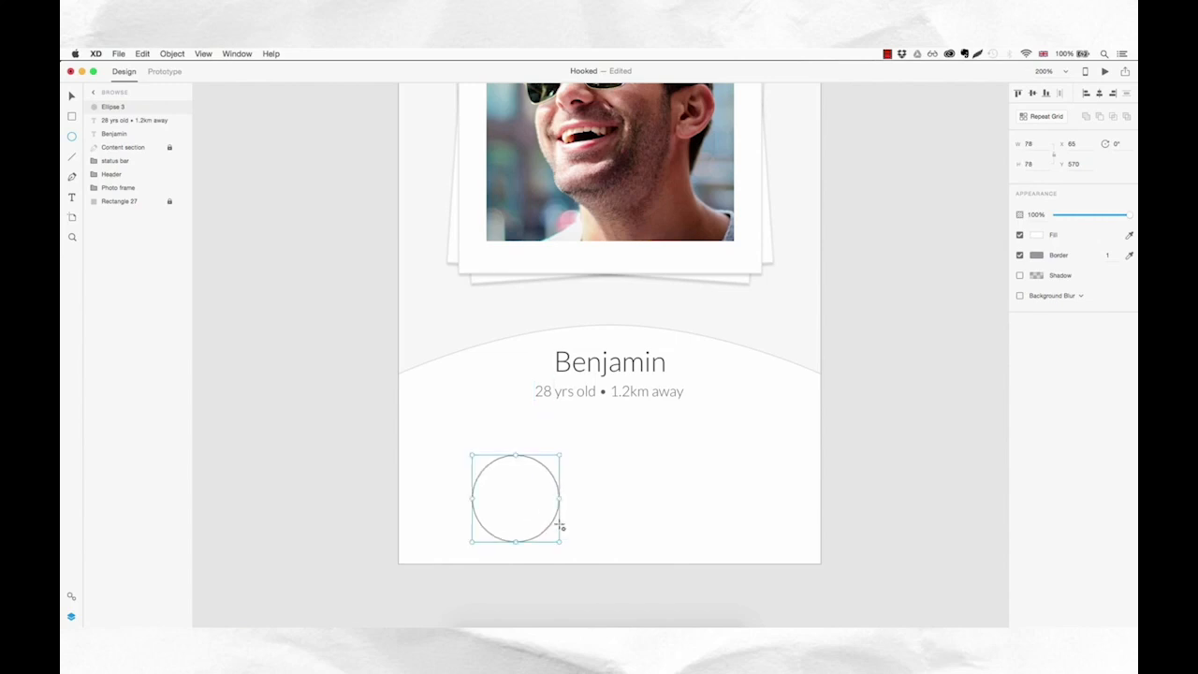
{"action": "left_click_drag", "start_coordinate": [525, 509], "coordinate": [521, 483]}
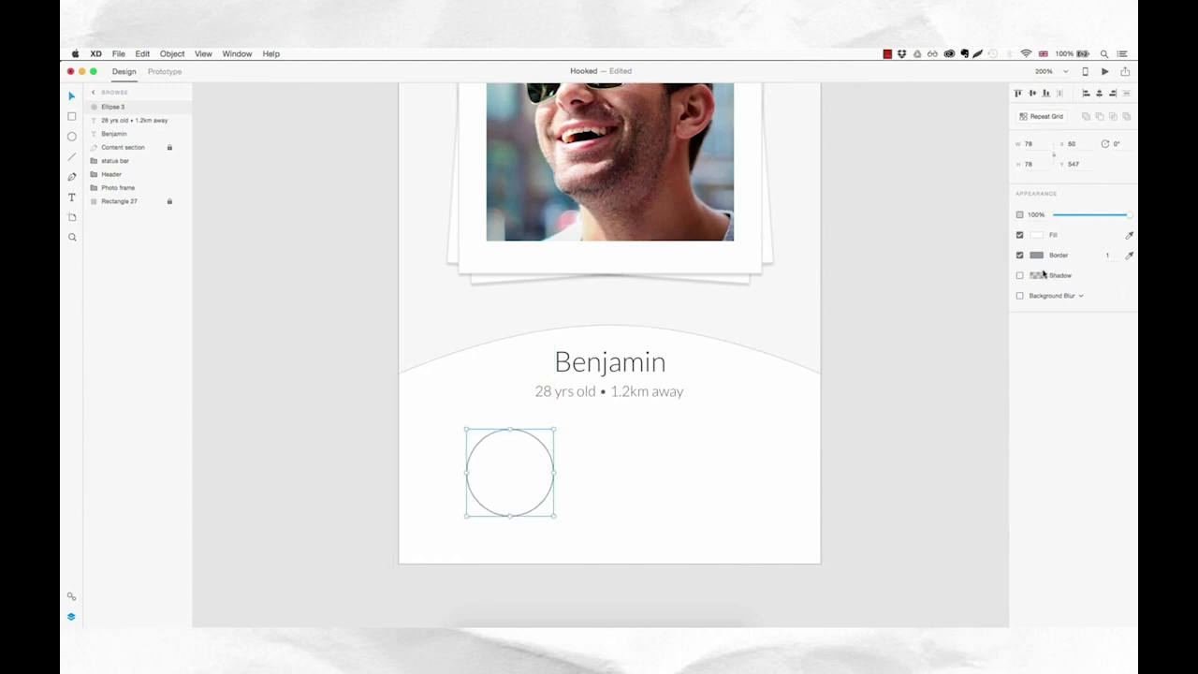
- Fill the circle with the grey secondary color sampled from the Colors artboard and remove its border
{"action": "left_click", "coordinate": [1038, 236]}
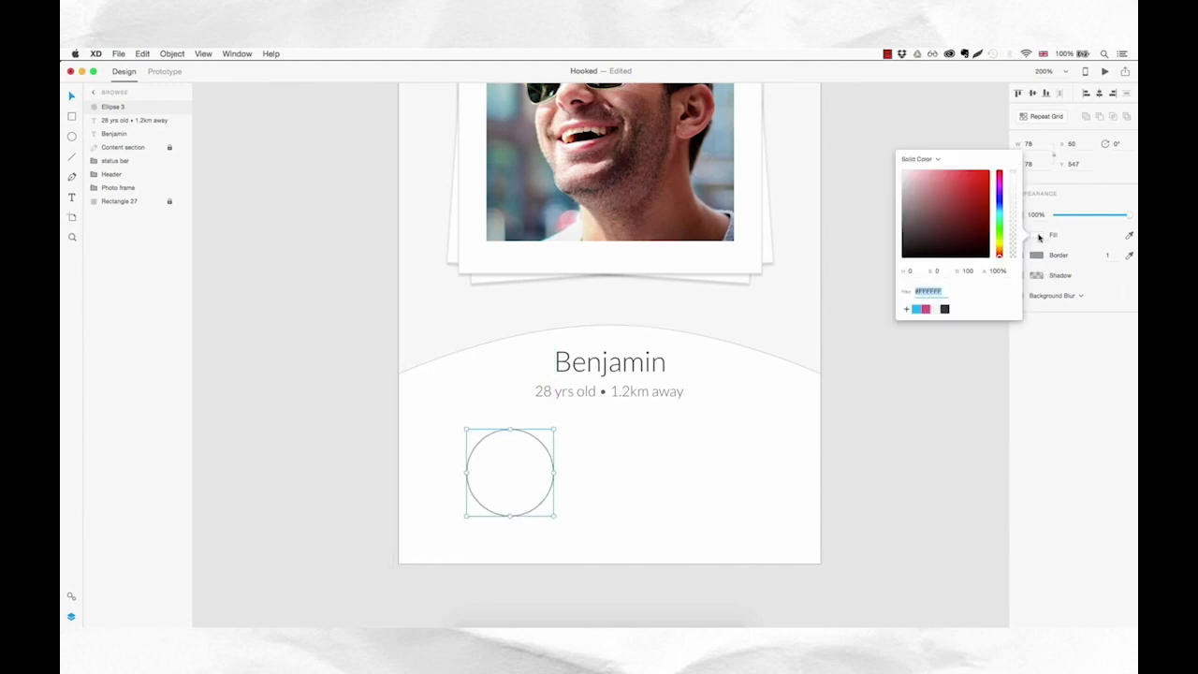
{"action": "left_click", "coordinate": [908, 391]}
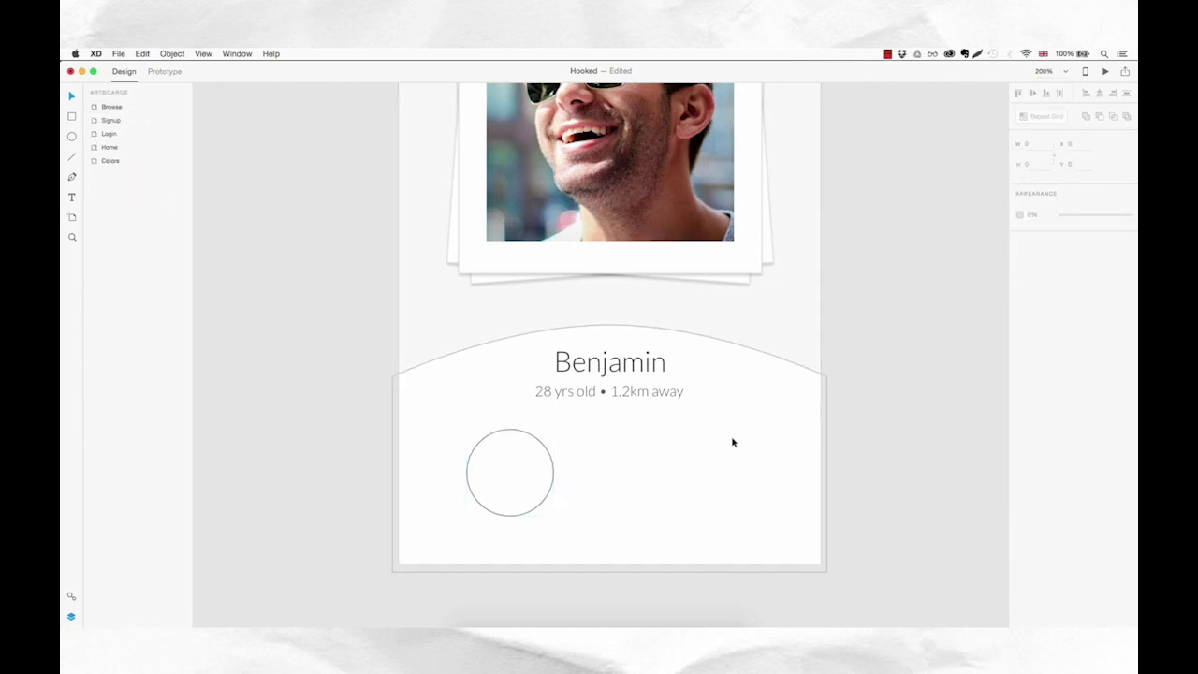
{"action": "key", "text": "super+0"}
{"action": "left_click", "coordinate": [487, 570]}
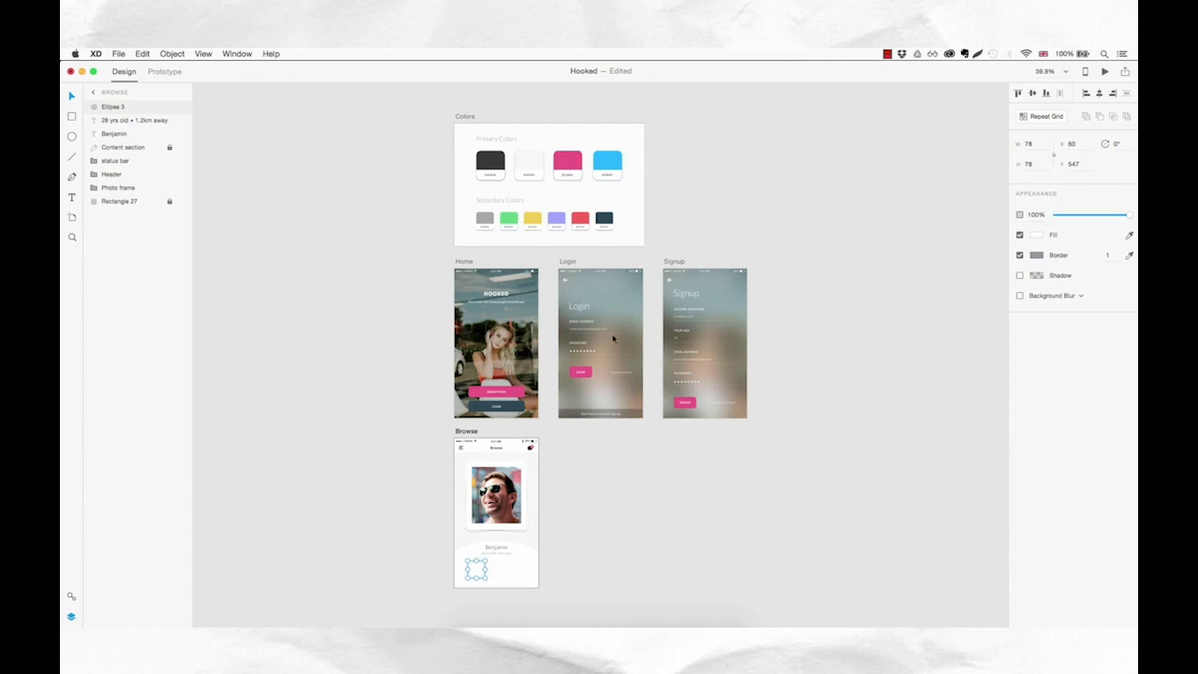
{"action": "left_click", "coordinate": [1129, 235]}
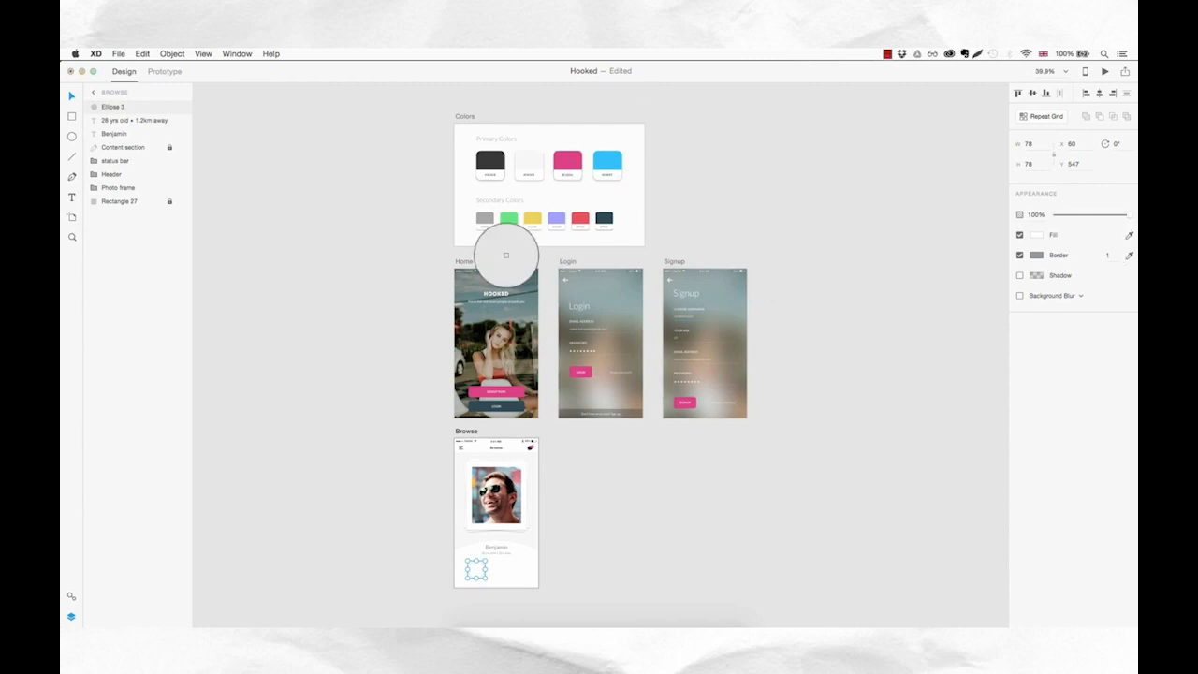
{"action": "left_click", "coordinate": [485, 219]}
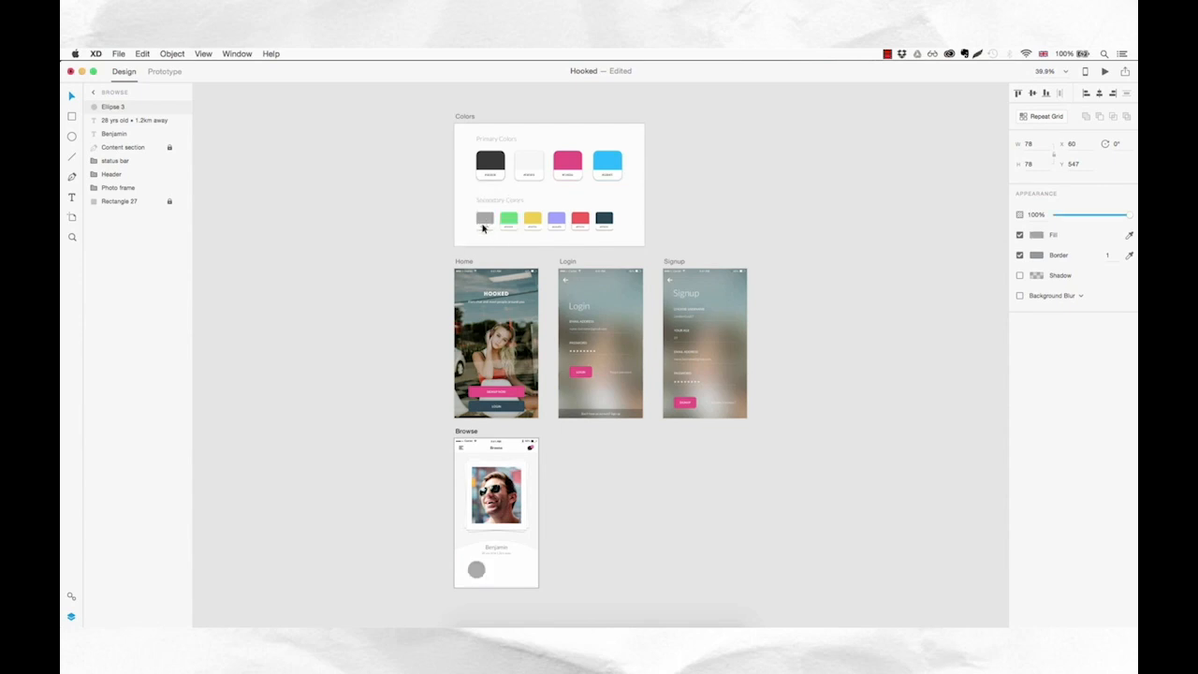
{"action": "scroll", "coordinate": [472, 562], "scroll_direction": "up", "scroll_amount": 10}
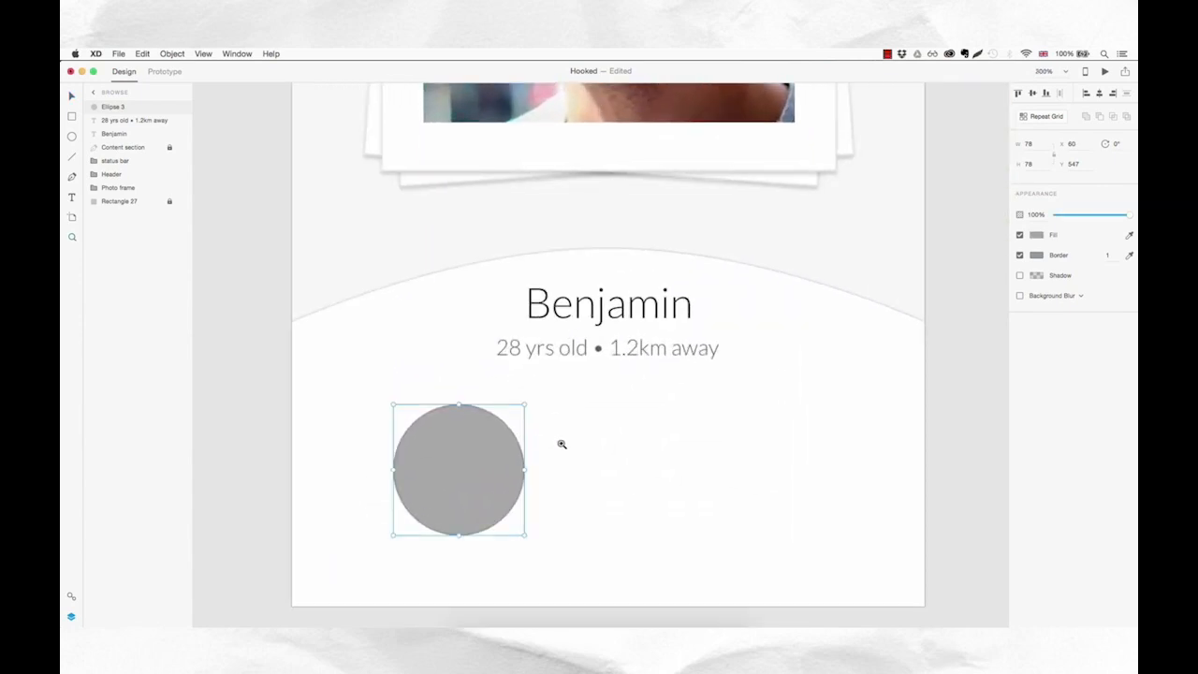
{"action": "left_click", "coordinate": [1020, 256]}
- Draw a narrow vertical rectangle about 9 px wide on the pasteboard beside the artboard and set its height to 45
{"action": "left_click_drag", "start_coordinate": [446, 478], "coordinate": [688, 438]}
{"action": "left_click_drag", "start_coordinate": [608, 444], "coordinate": [711, 455]}
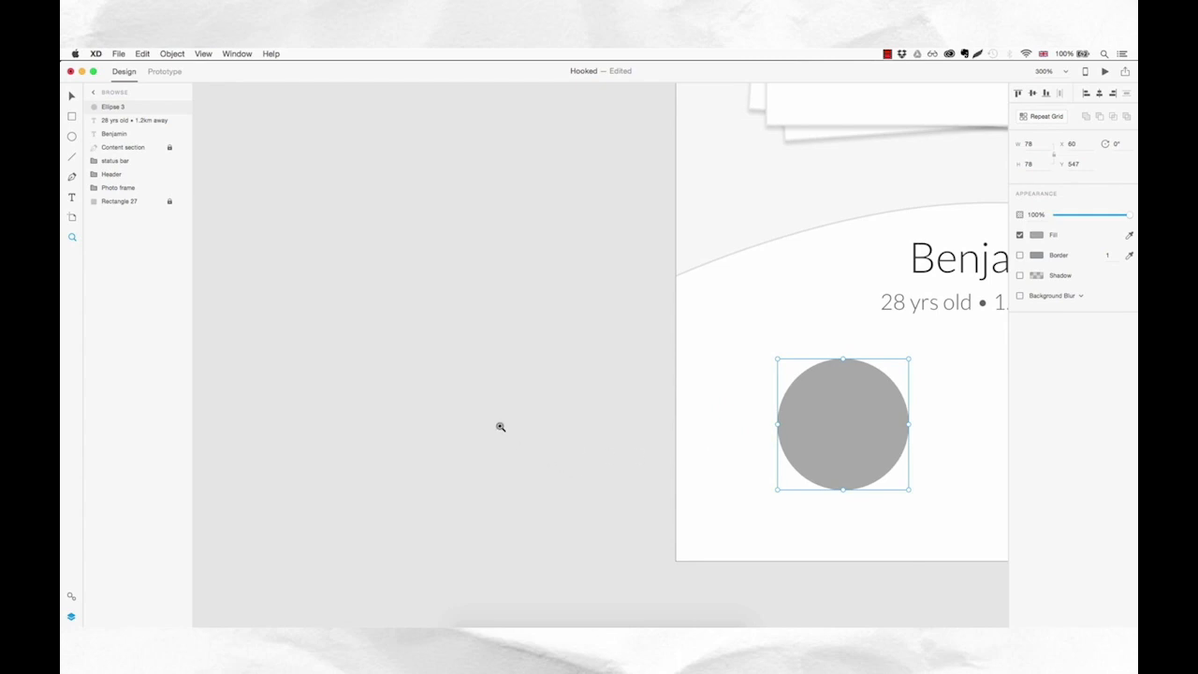
{"action": "left_click_drag", "start_coordinate": [459, 399], "coordinate": [472, 487]}
{"action": "left_click", "coordinate": [1039, 164]}
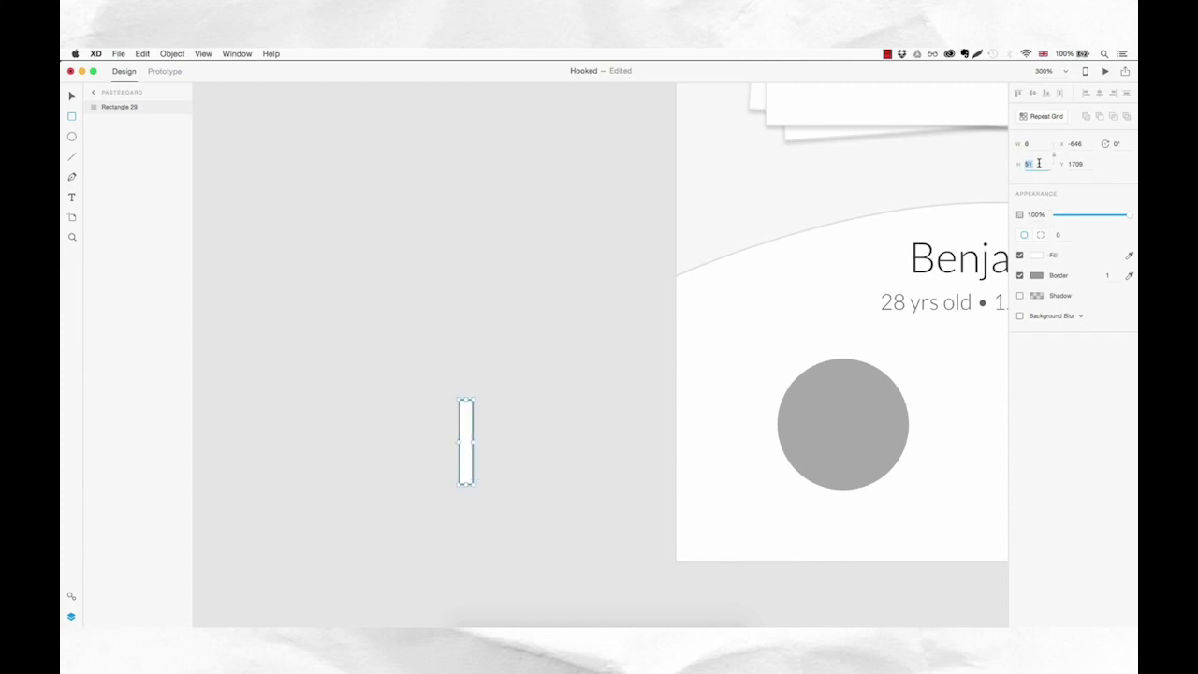
{"action": "type", "text": "48"}
{"action": "key", "text": "Return"}
- Give the borderless white bar a corner radius of 9 and rotate it to 45°
{"action": "left_click", "coordinate": [1061, 235]}
{"action": "left_click", "coordinate": [1021, 276]}
{"action": "left_click_drag", "start_coordinate": [477, 399], "coordinate": [496, 419]}
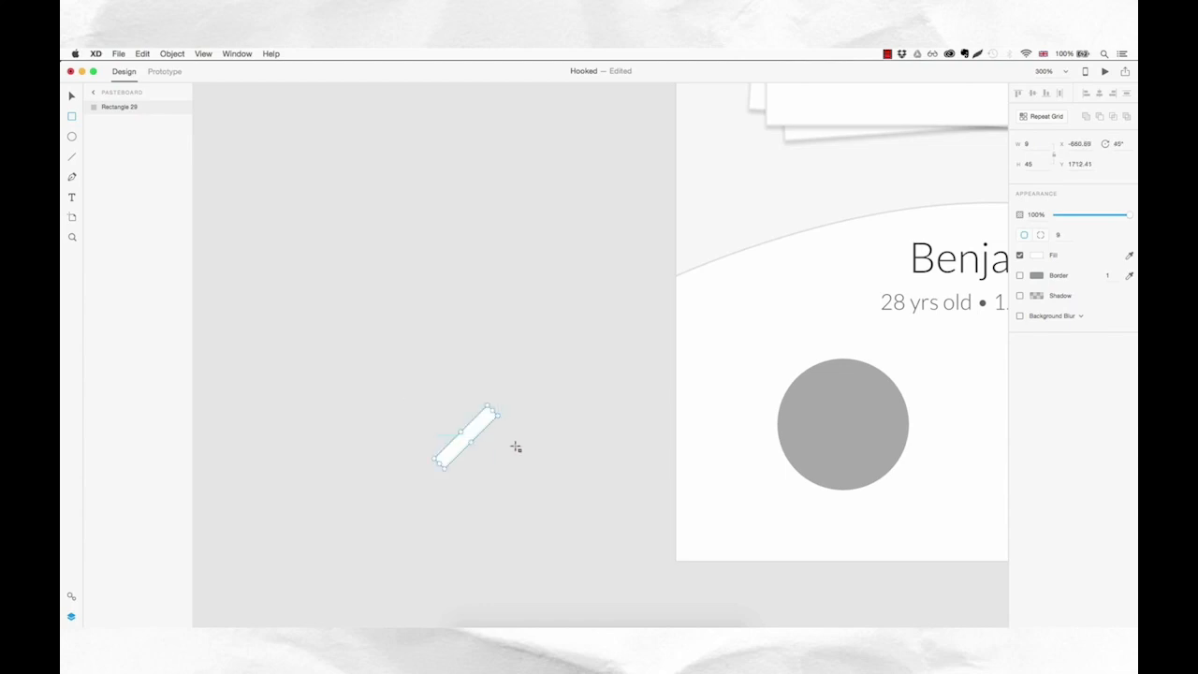
- Cross the bar with a duplicate rotated to 315° and unite both into one X shape
{"action": "key", "text": "super+d"}
{"action": "left_click_drag", "start_coordinate": [504, 415], "coordinate": [447, 394]}
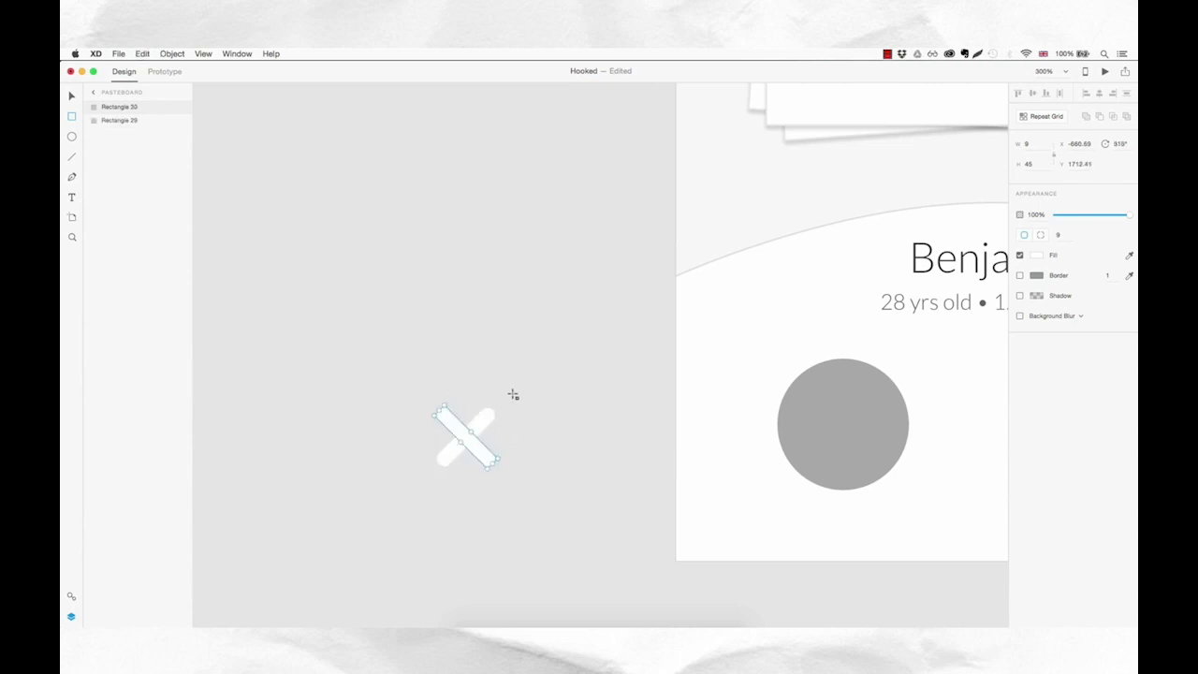
{"action": "left_click_drag", "start_coordinate": [523, 387], "coordinate": [431, 477]}
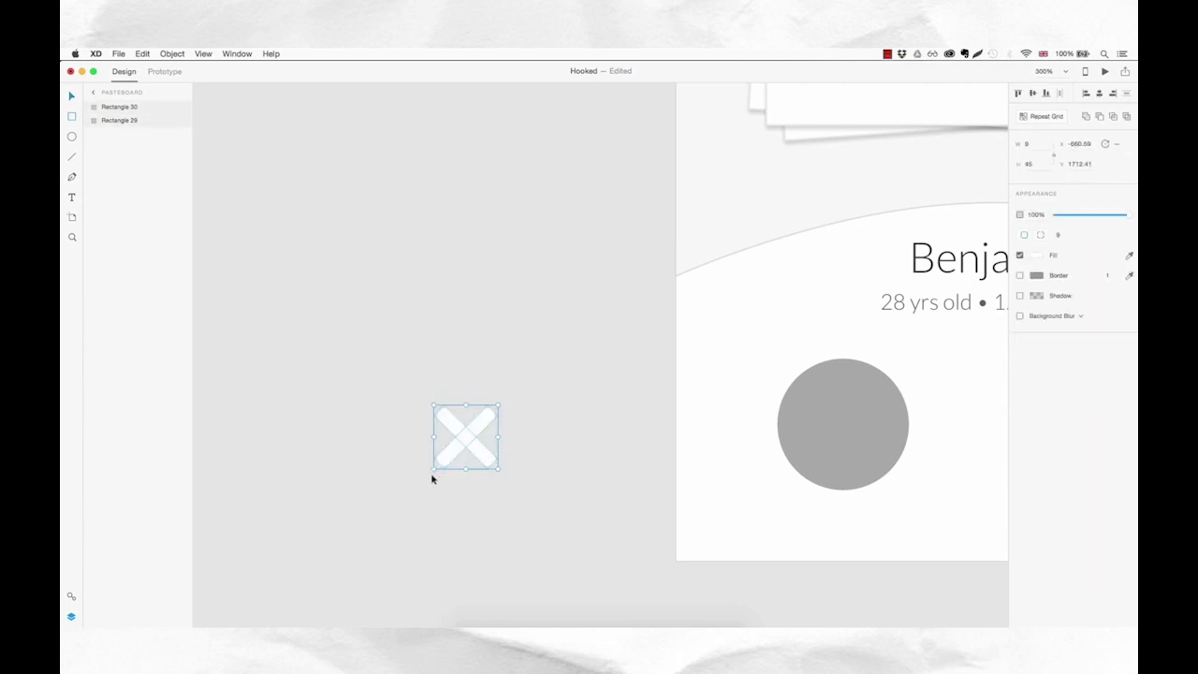
{"action": "left_click", "coordinate": [1084, 117]}
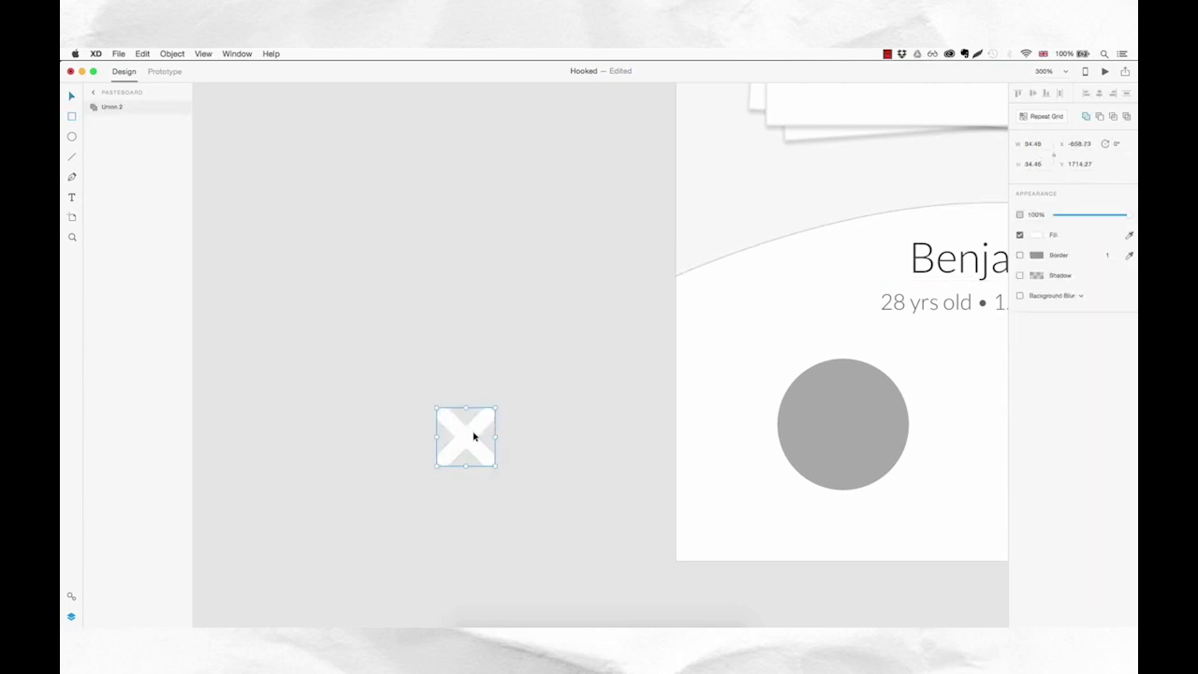
- Move the white X shape onto the center of the grey circle
{"action": "left_click_drag", "start_coordinate": [463, 440], "coordinate": [847, 427]}
{"action": "key", "text": "space"}
{"action": "left_click_drag", "start_coordinate": [919, 459], "coordinate": [579, 480]}
{"action": "left_click", "coordinate": [643, 464]}
- Group the X with the grey circle and name the group "Button1"
{"action": "left_click_drag", "start_coordinate": [597, 391], "coordinate": [457, 513]}
{"action": "key", "text": "super+g"}
{"action": "double_click", "coordinate": [117, 107]}
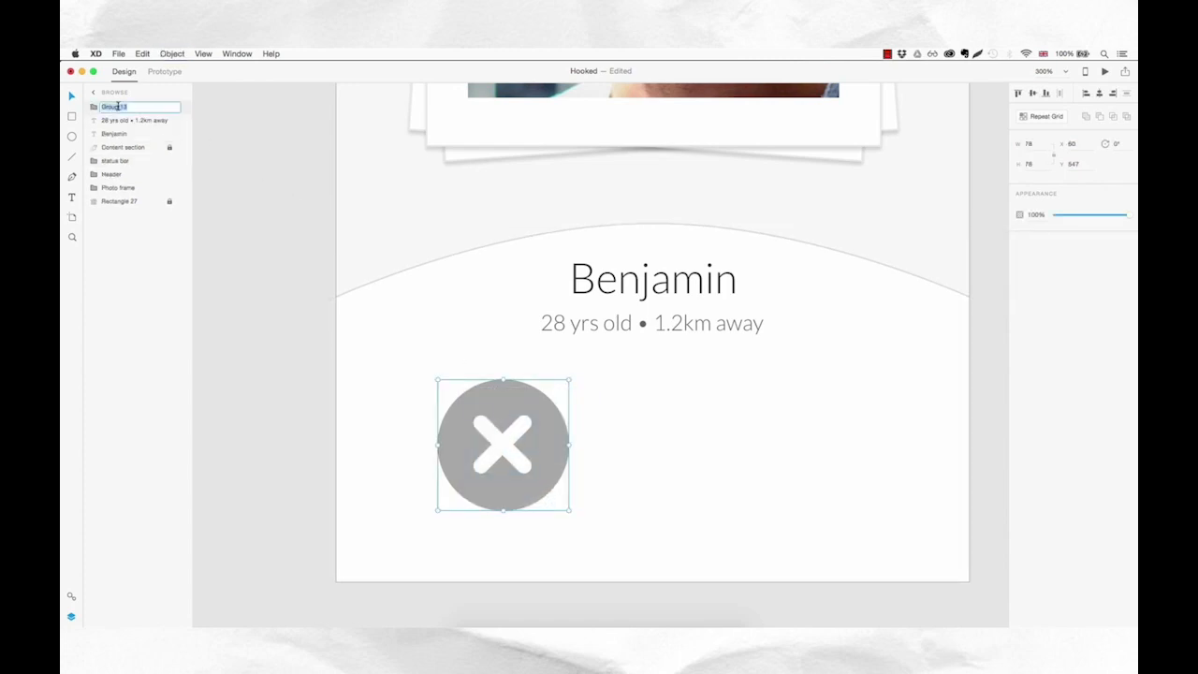
{"action": "type", "text": "Button1"}
{"action": "key", "text": "Return"}
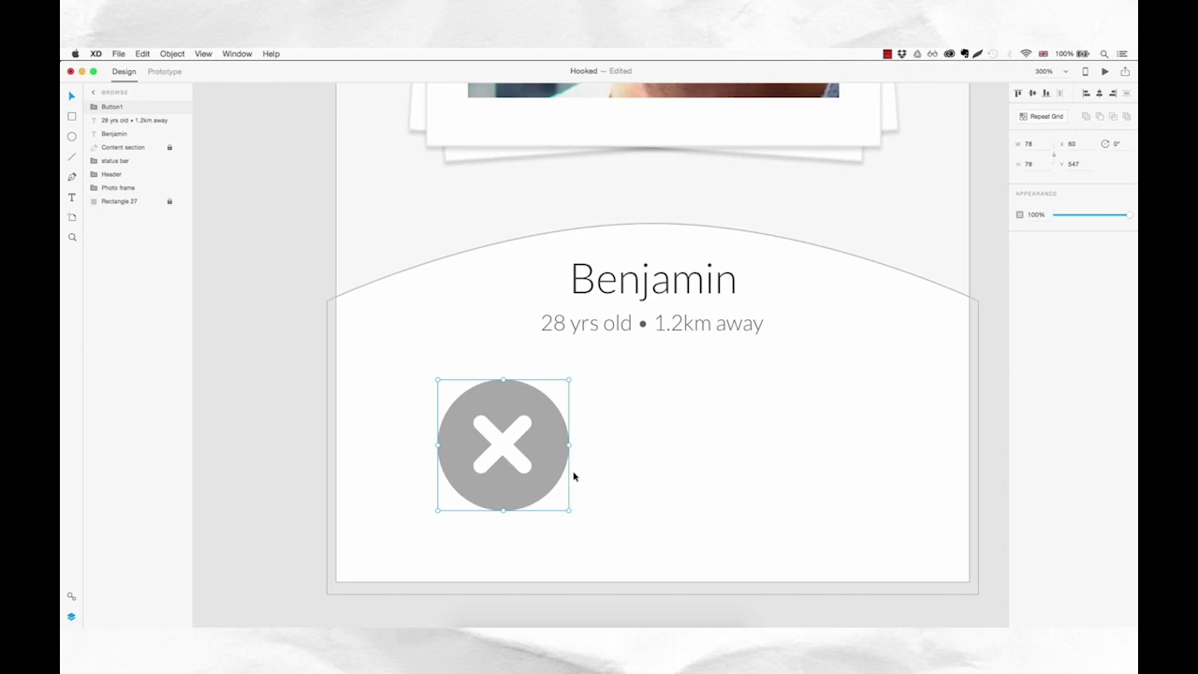
- Duplicate Button1 to the right at the same height and fill the copy's circle with the saved pink swatch
{"action": "left_click_drag", "start_coordinate": [556, 459], "coordinate": [815, 468]}
{"action": "left_click", "coordinate": [886, 484]}
{"action": "double_click", "coordinate": [821, 455]}
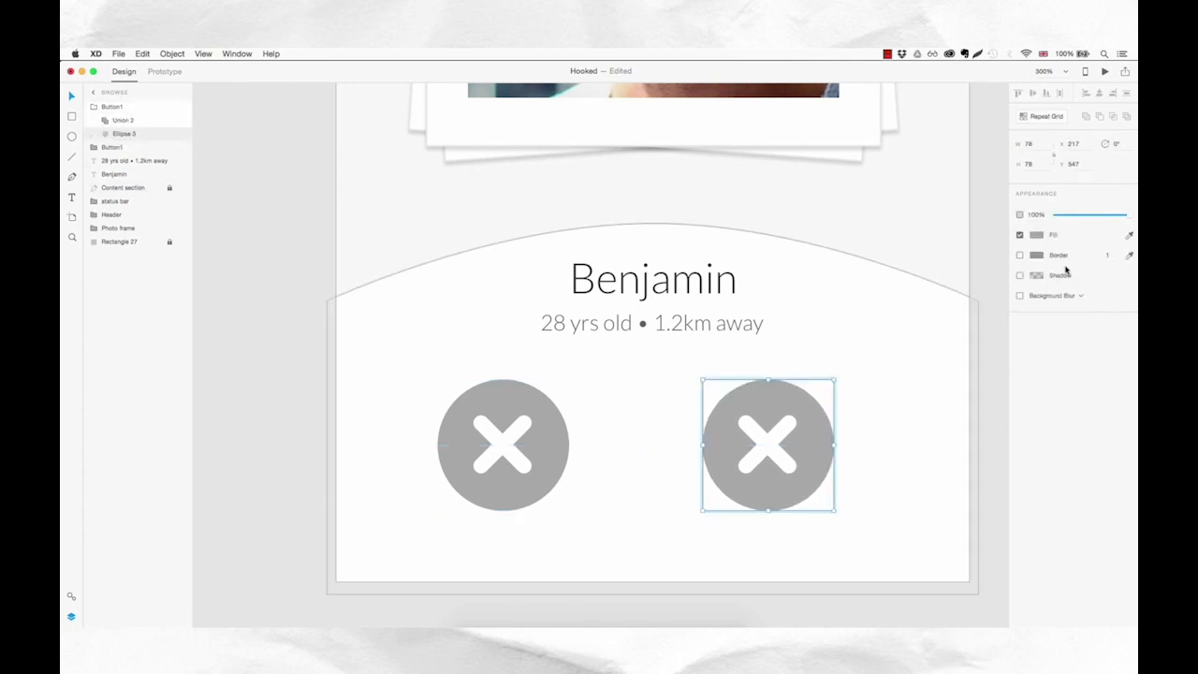
{"action": "left_click", "coordinate": [1039, 235]}
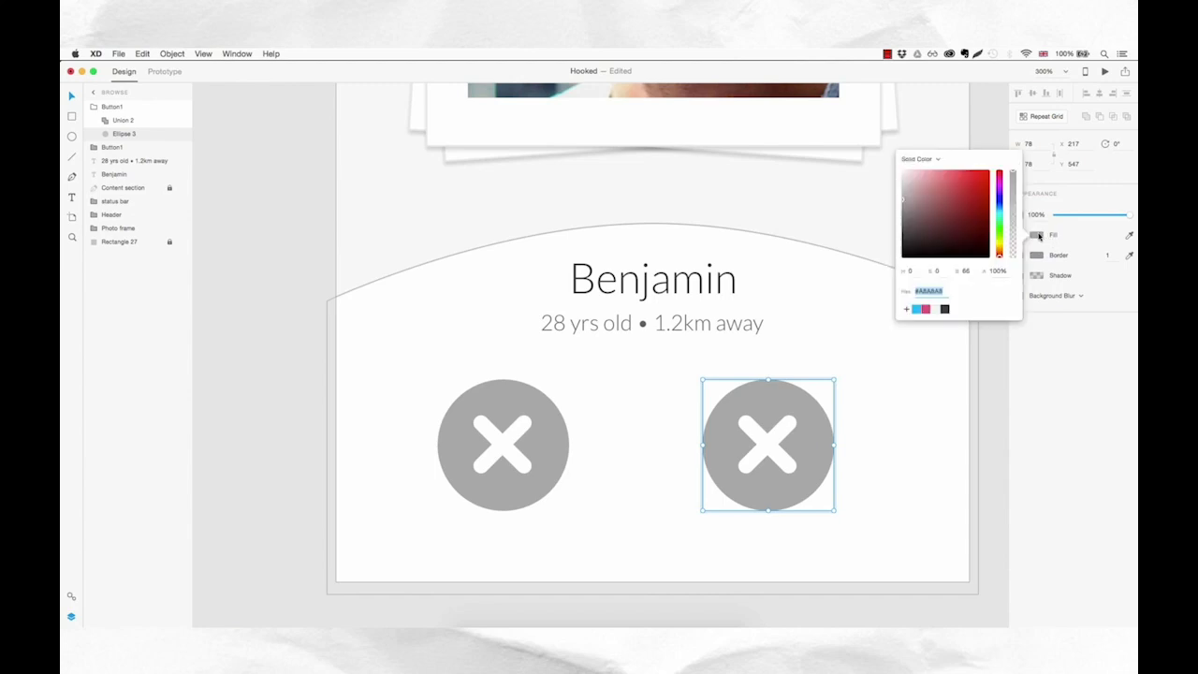
{"action": "left_click", "coordinate": [926, 309]}
{"action": "left_click", "coordinate": [892, 424]}
- Delete the X shape from the pink button
{"action": "left_click", "coordinate": [763, 450]}
{"action": "double_click", "coordinate": [767, 449]}
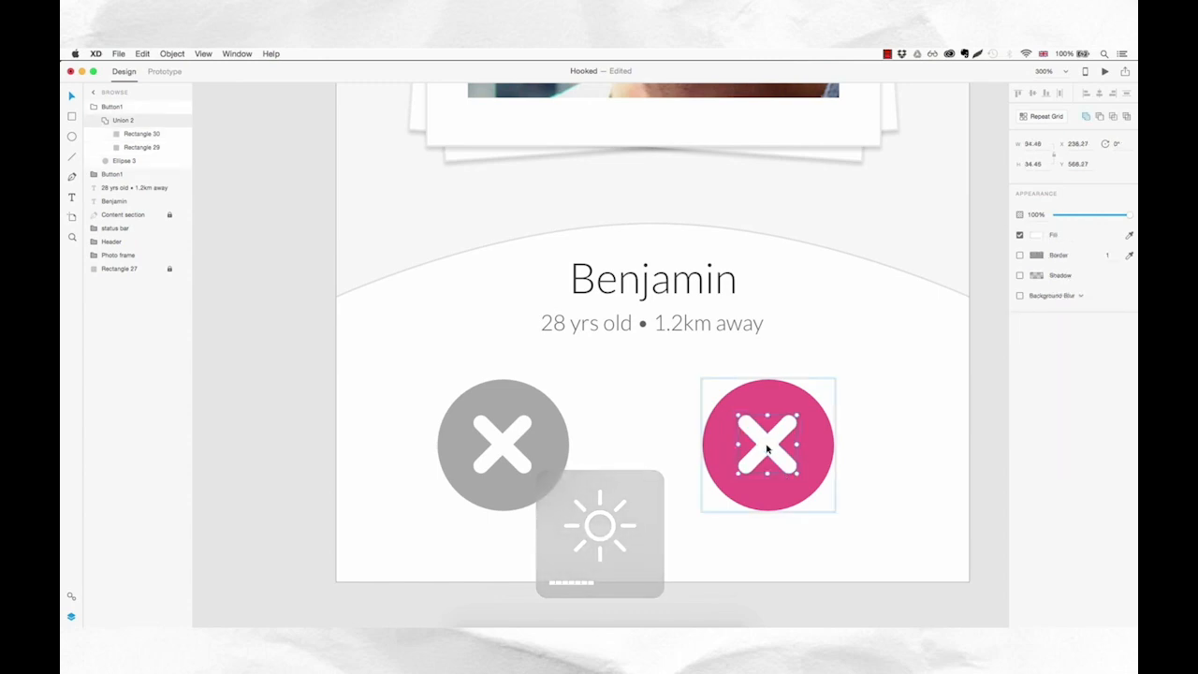
{"action": "key", "text": "Delete"}
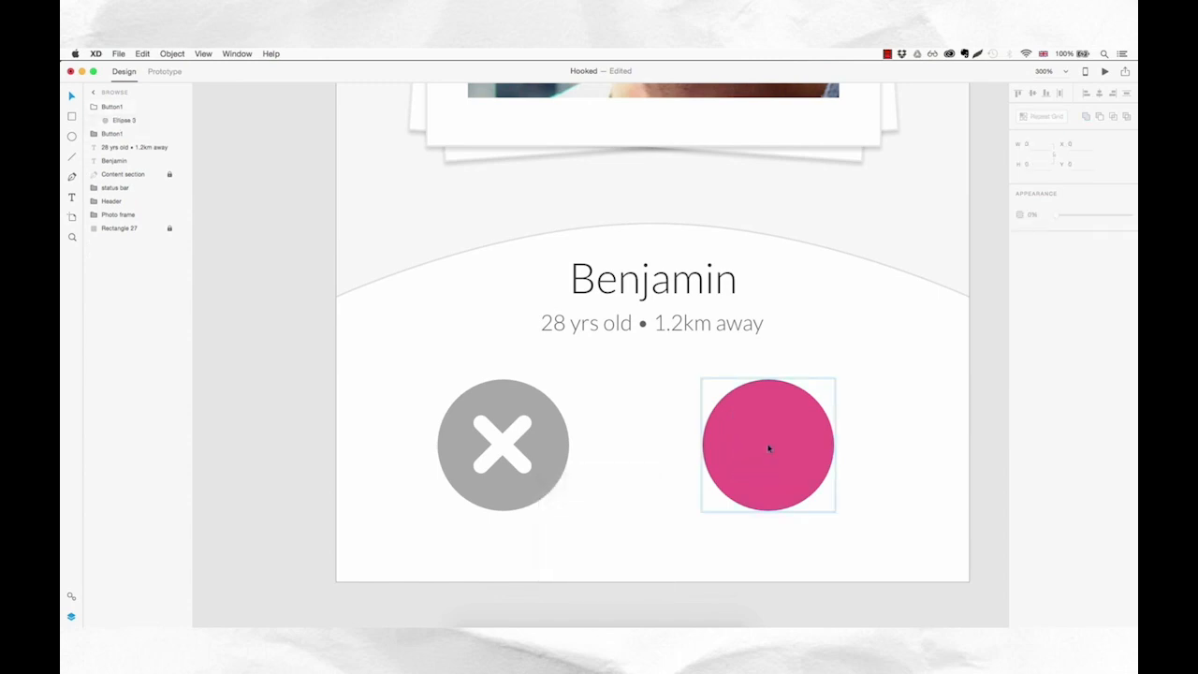
{"action": "left_click", "coordinate": [871, 407]}
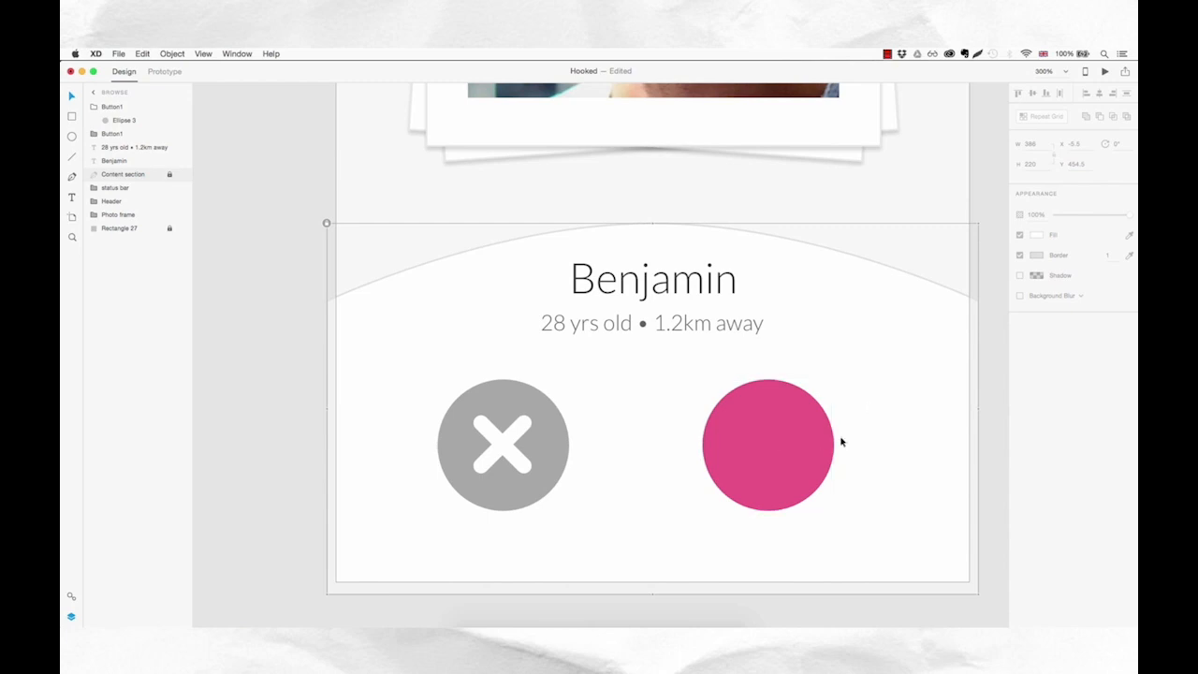
- Draw a 20 by 20 px square on the pasteboard beside the artboard and remove its border
{"action": "left_click_drag", "start_coordinate": [627, 447], "coordinate": [818, 443]}
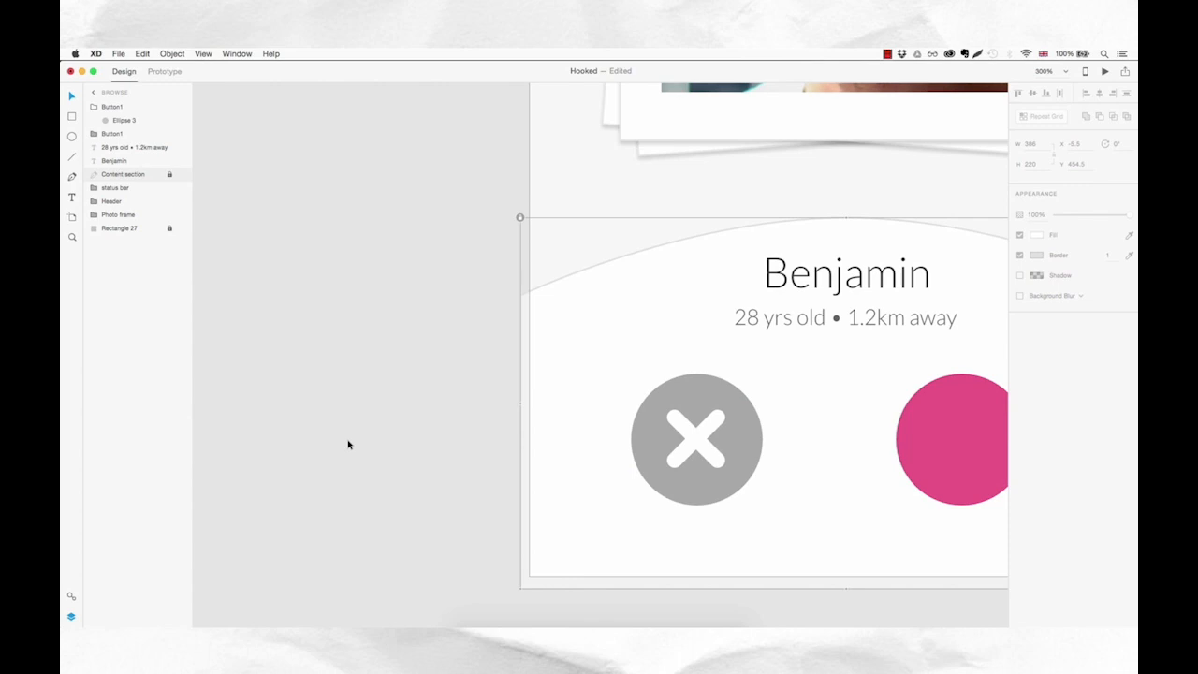
{"action": "key", "text": "r"}
{"action": "mouse_move", "coordinate": [355, 416]}
{"action": "left_mouse_down"}
{"action": "mouse_move", "coordinate": [403, 465]}
{"action": "mouse_move", "coordinate": [388, 450]}
{"action": "left_mouse_up"}
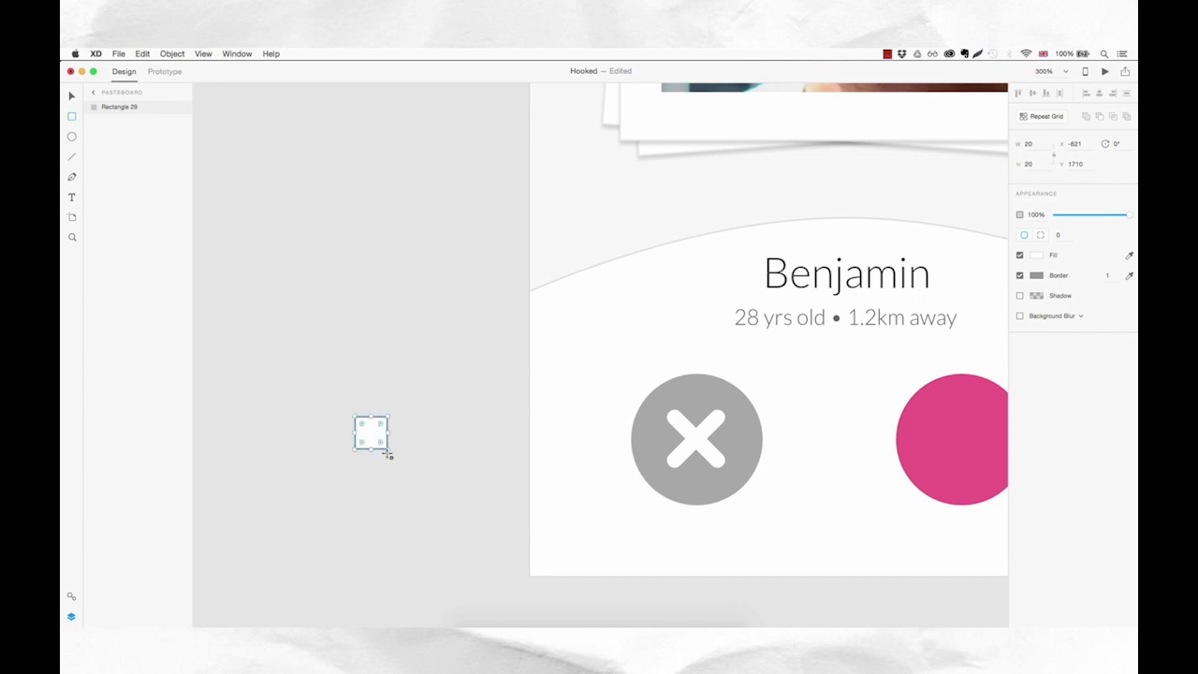
{"action": "left_click", "coordinate": [1022, 277]}
- Rotate the white square 45° so that it forms a diamond
{"action": "key", "text": "z"}
{"action": "left_click", "coordinate": [366, 422]}
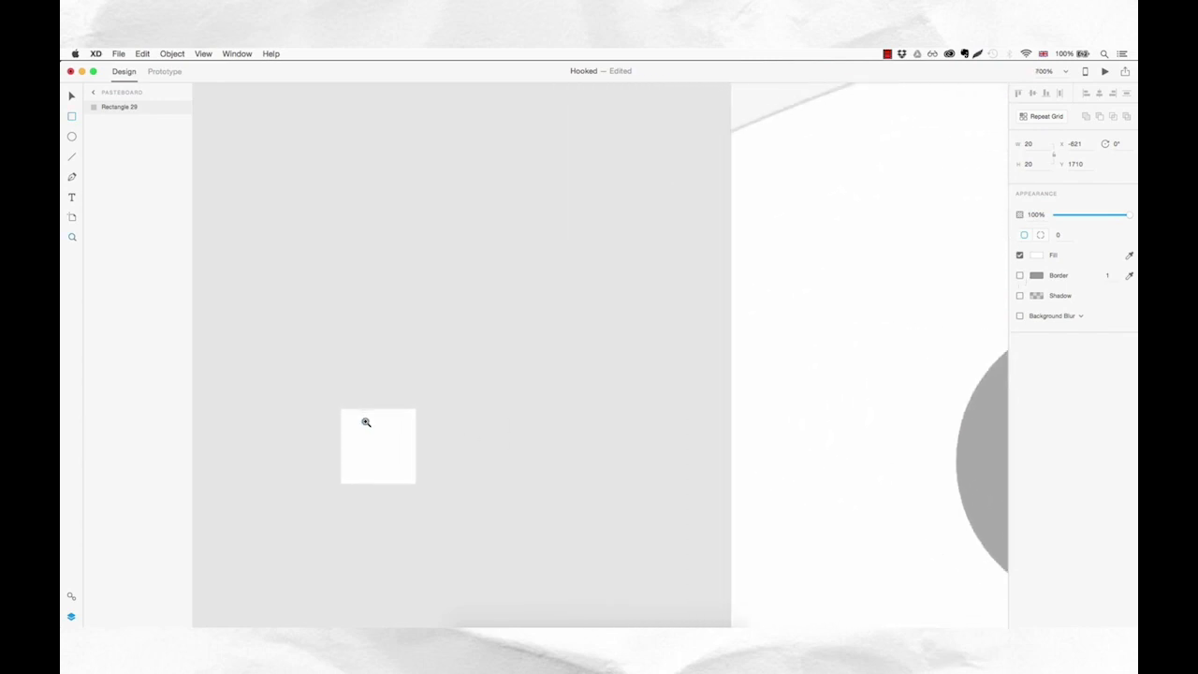
{"action": "left_click_drag", "start_coordinate": [377, 462], "coordinate": [514, 393]}
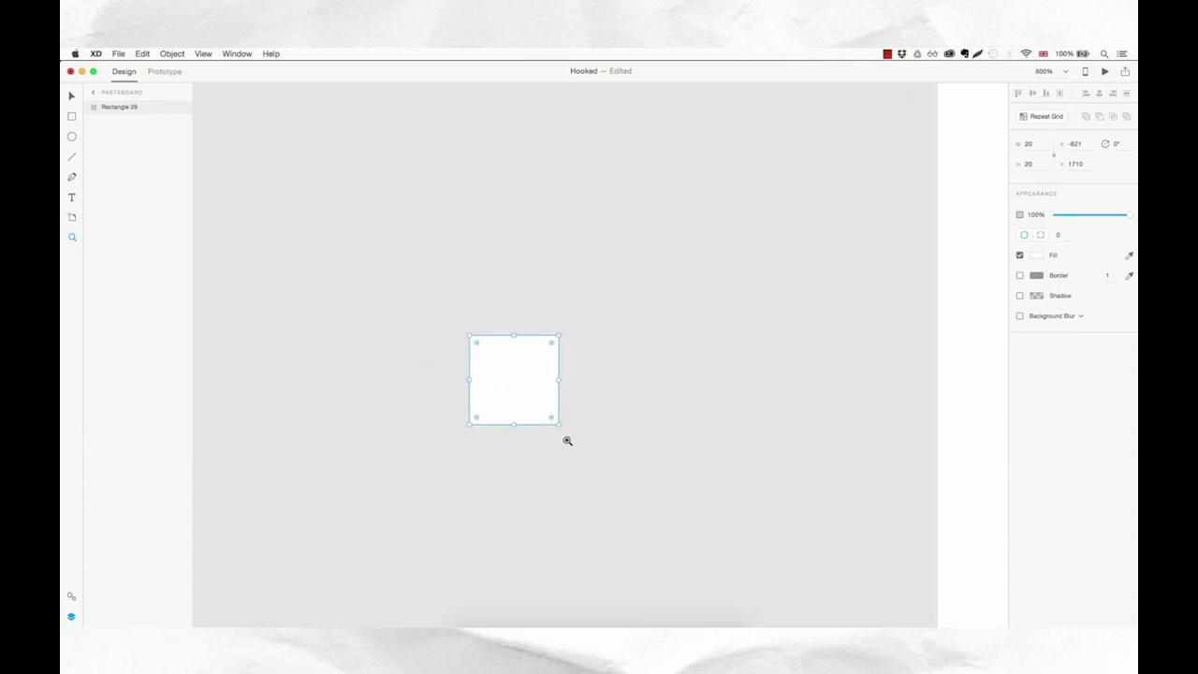
{"action": "left_click", "coordinate": [522, 383]}
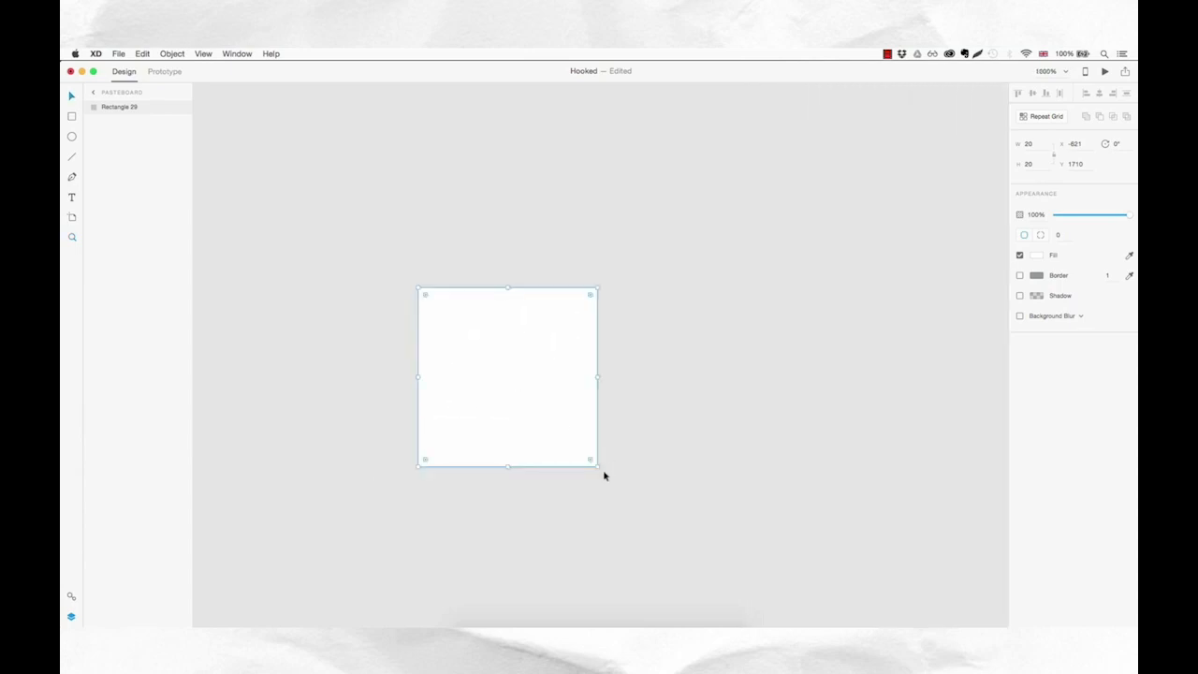
{"action": "left_click_drag", "start_coordinate": [600, 469], "coordinate": [500, 481]}
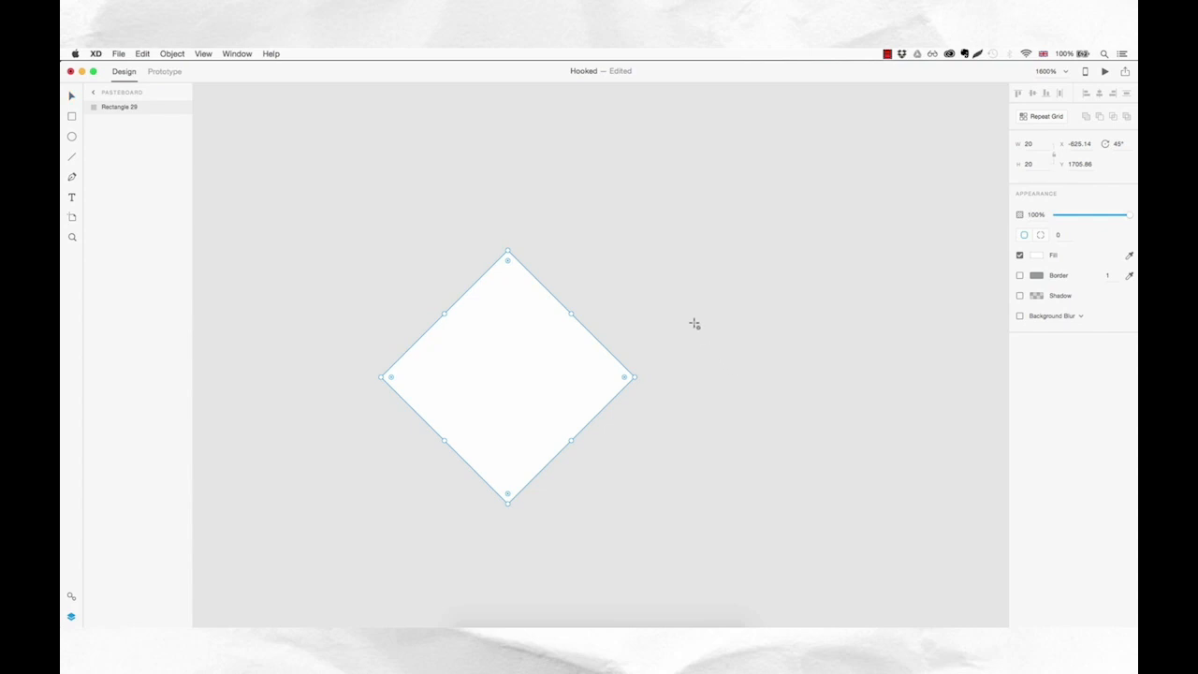
- Draw a 20 by 20 px circle overlapping the right corner of the diamond
{"action": "key", "text": "e"}
{"action": "left_click_drag", "start_coordinate": [592, 229], "coordinate": [762, 418]}
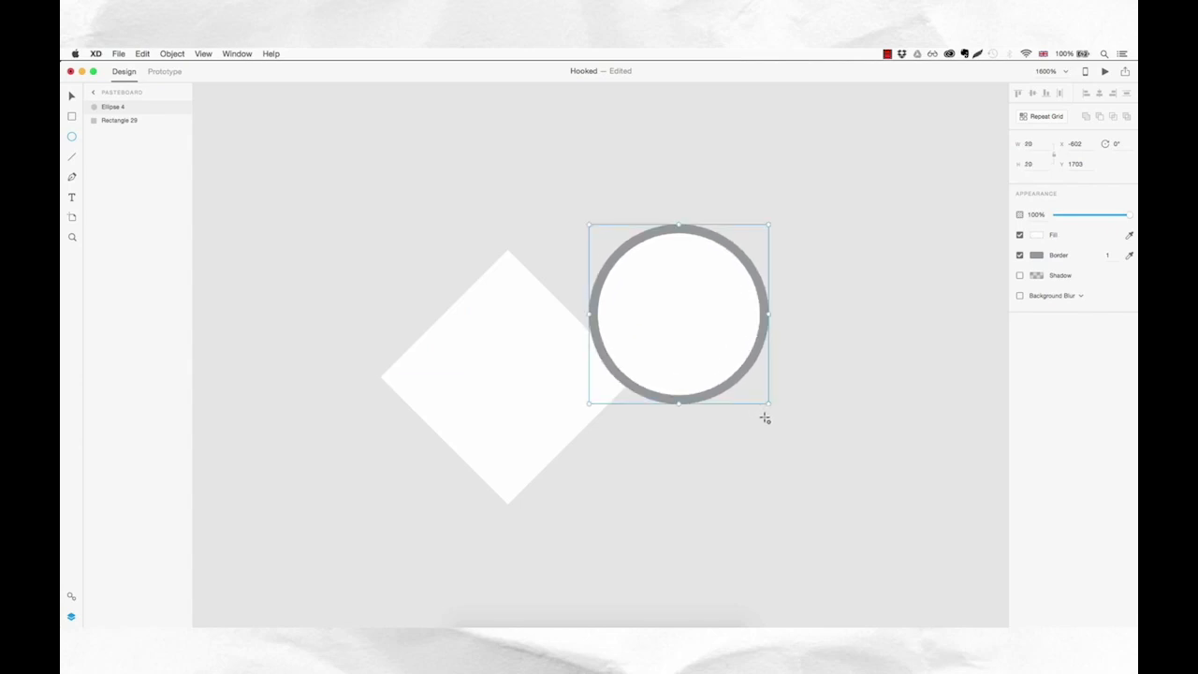
- Remove the circle's border and align it with the diamond's upper-left edge, at X -628 and Y 1703
{"action": "left_click", "coordinate": [1020, 255]}
{"action": "left_click_drag", "start_coordinate": [730, 310], "coordinate": [505, 314]}
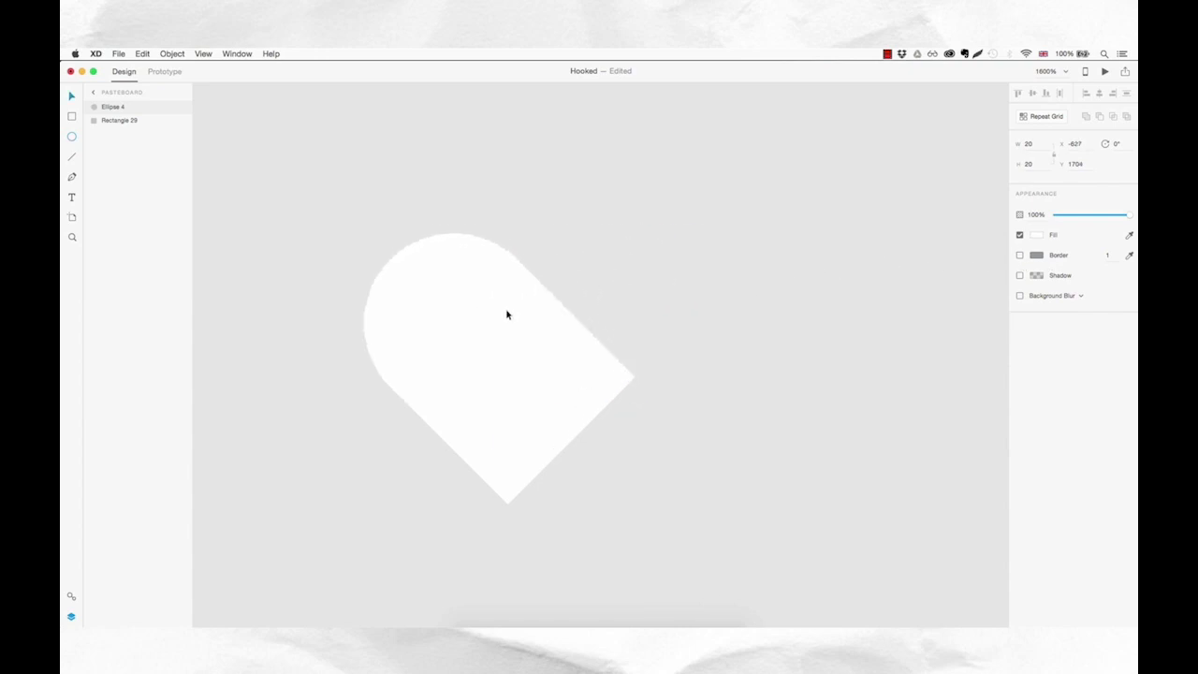
{"action": "key", "text": "Right"}
{"action": "key", "text": "Left"}
{"action": "key", "text": "Left"}
{"action": "key", "text": "Up"}
{"action": "key", "text": "Right"}
{"action": "key", "text": "Left"}
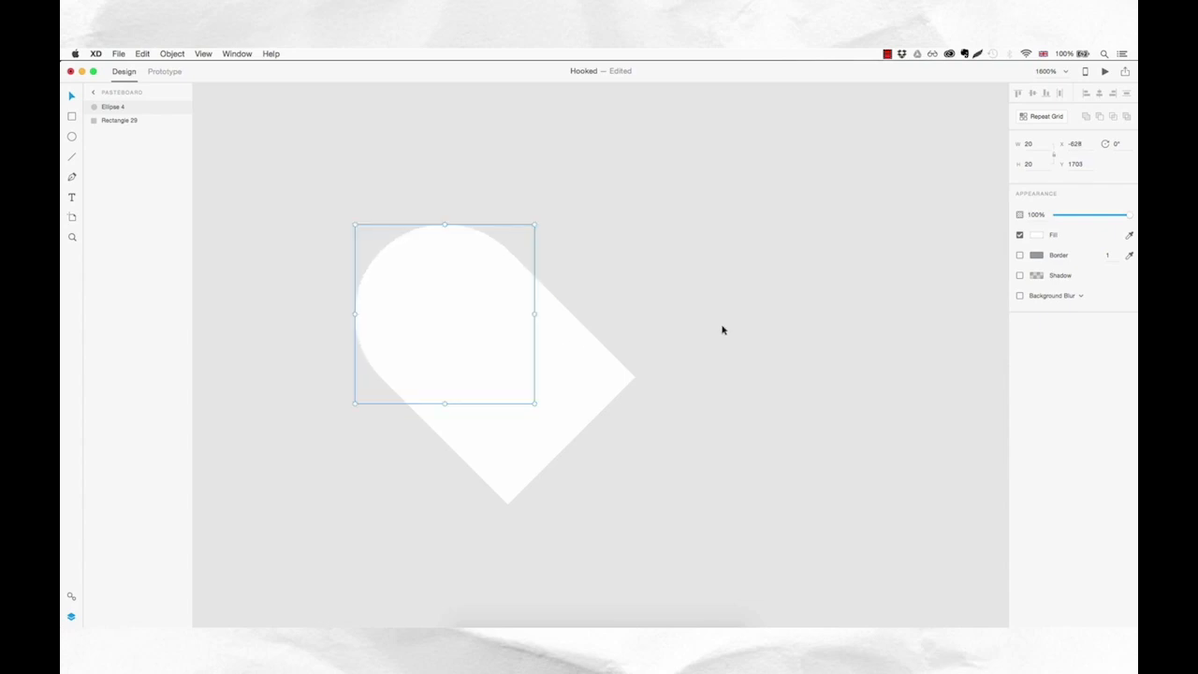
- Duplicate the circle and place the copy on the diamond's upper-right edge to complete a heart shape
{"action": "key", "text": "super+d"}
{"action": "left_click_drag", "start_coordinate": [460, 321], "coordinate": [587, 325]}
{"action": "left_click", "coordinate": [720, 355]}
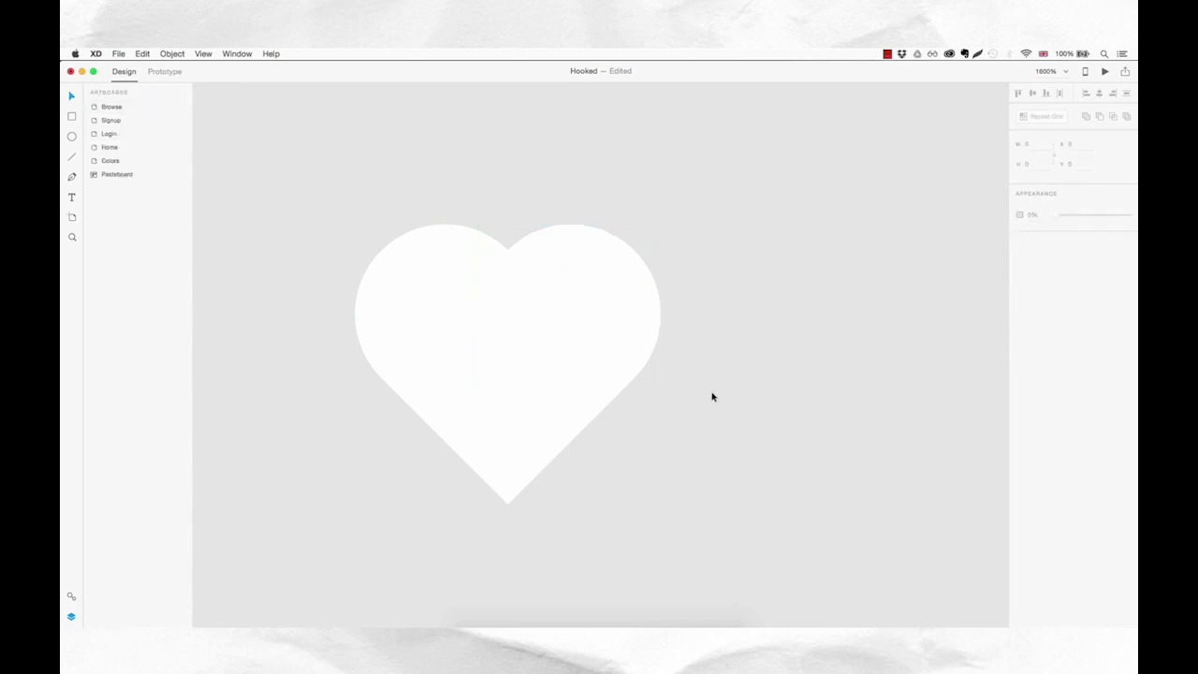
- Combine the diamond and both circles into one heart shape with a union
{"action": "key", "text": "super+0"}
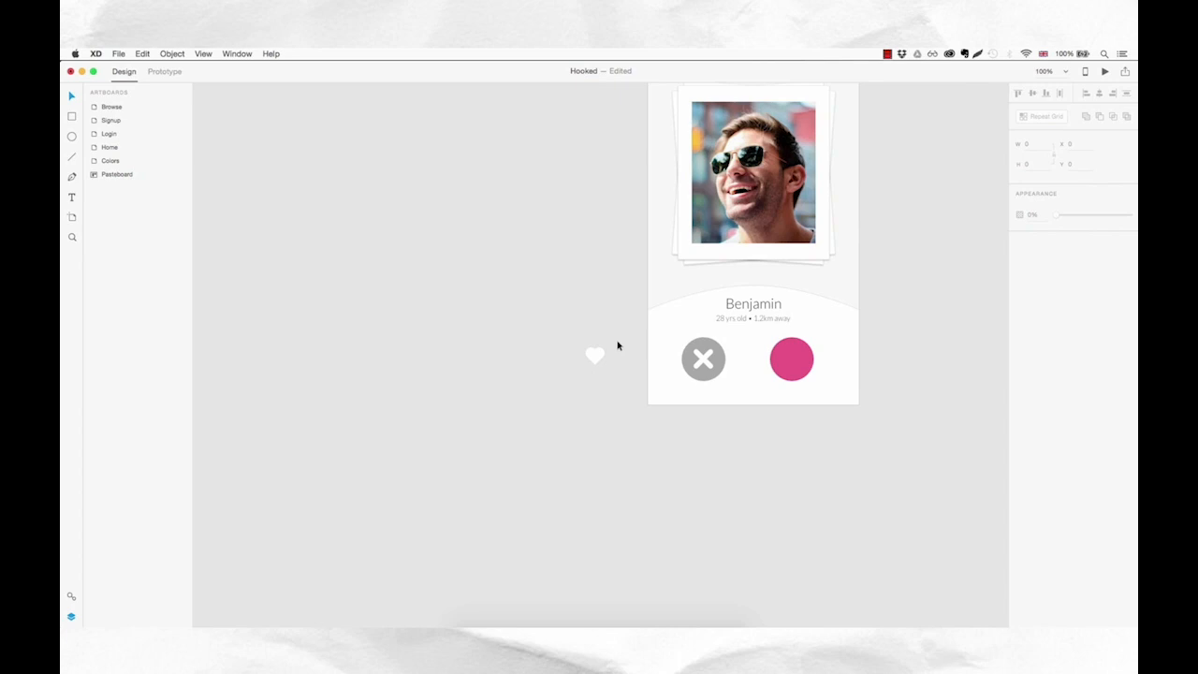
{"action": "left_click_drag", "start_coordinate": [613, 341], "coordinate": [569, 390]}
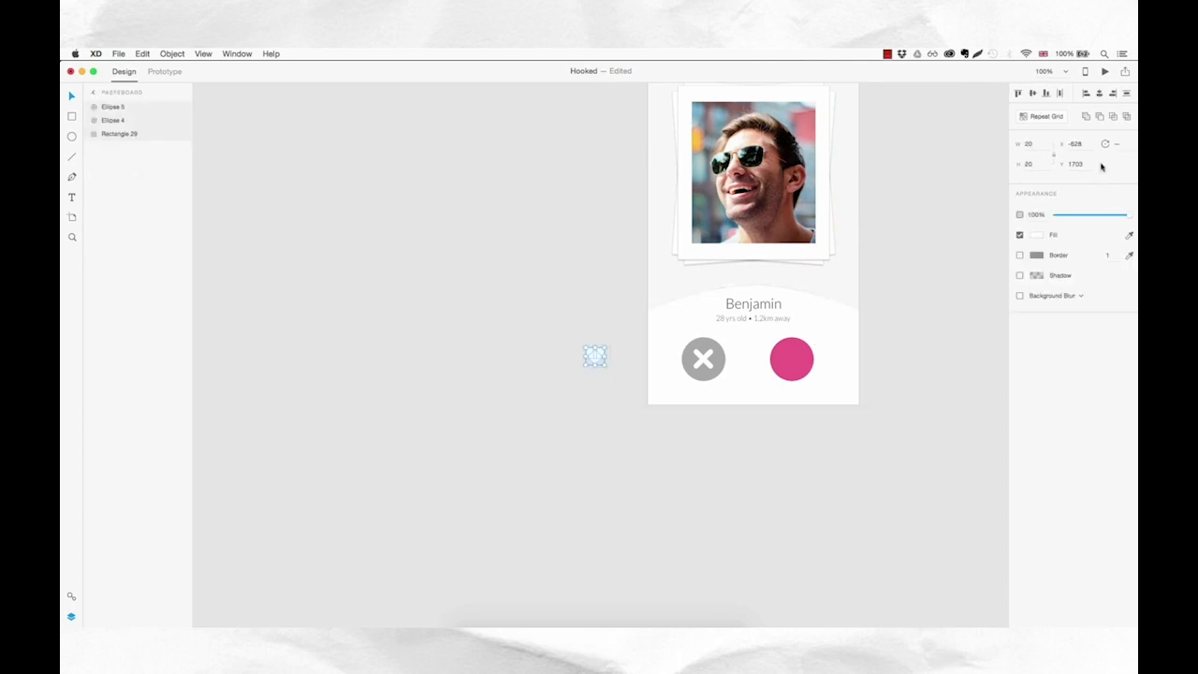
{"action": "left_click", "coordinate": [1085, 117]}
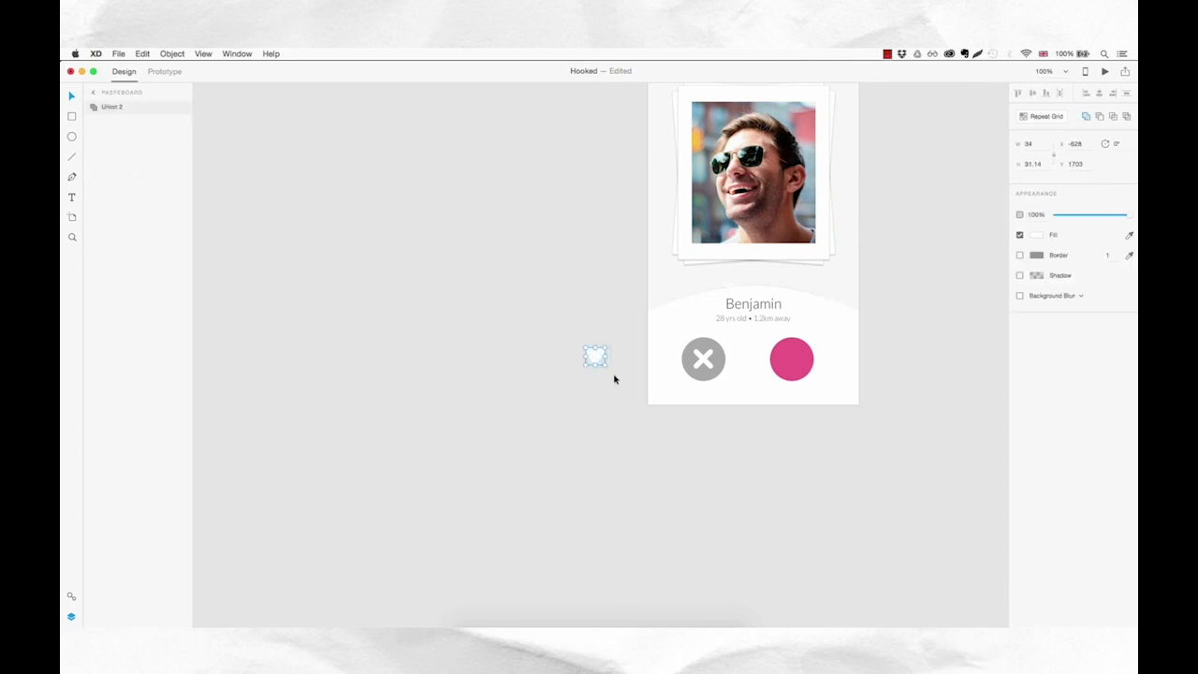
- Move the white heart onto the pink round button and centre it there
{"action": "left_click_drag", "start_coordinate": [597, 358], "coordinate": [812, 371]}
{"action": "scroll", "coordinate": [794, 363], "scroll_direction": "up", "scroll_amount": 3}
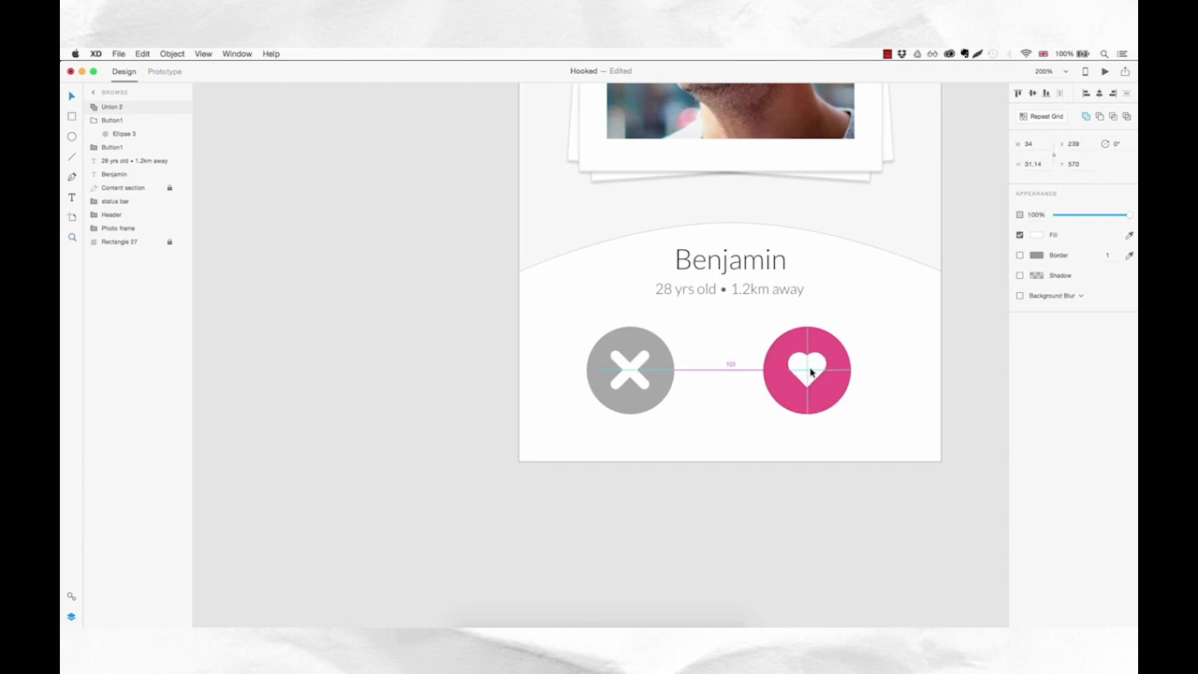
{"action": "left_click_drag", "start_coordinate": [810, 373], "coordinate": [810, 373]}
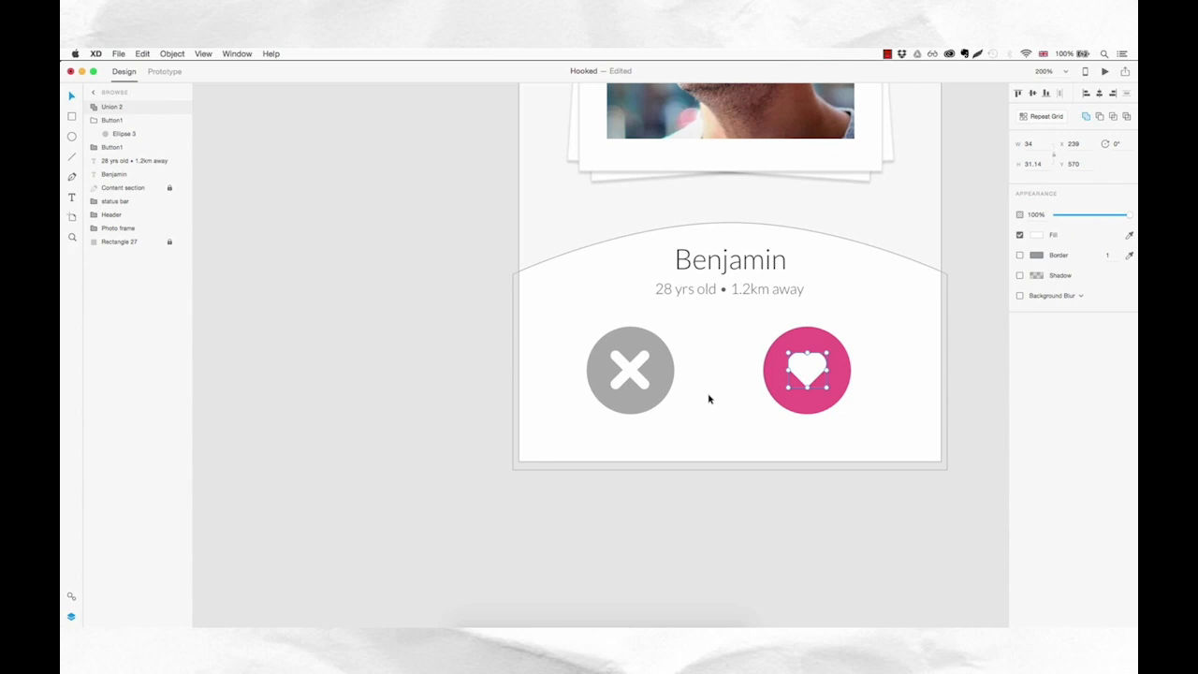
{"action": "left_click", "coordinate": [709, 398]}
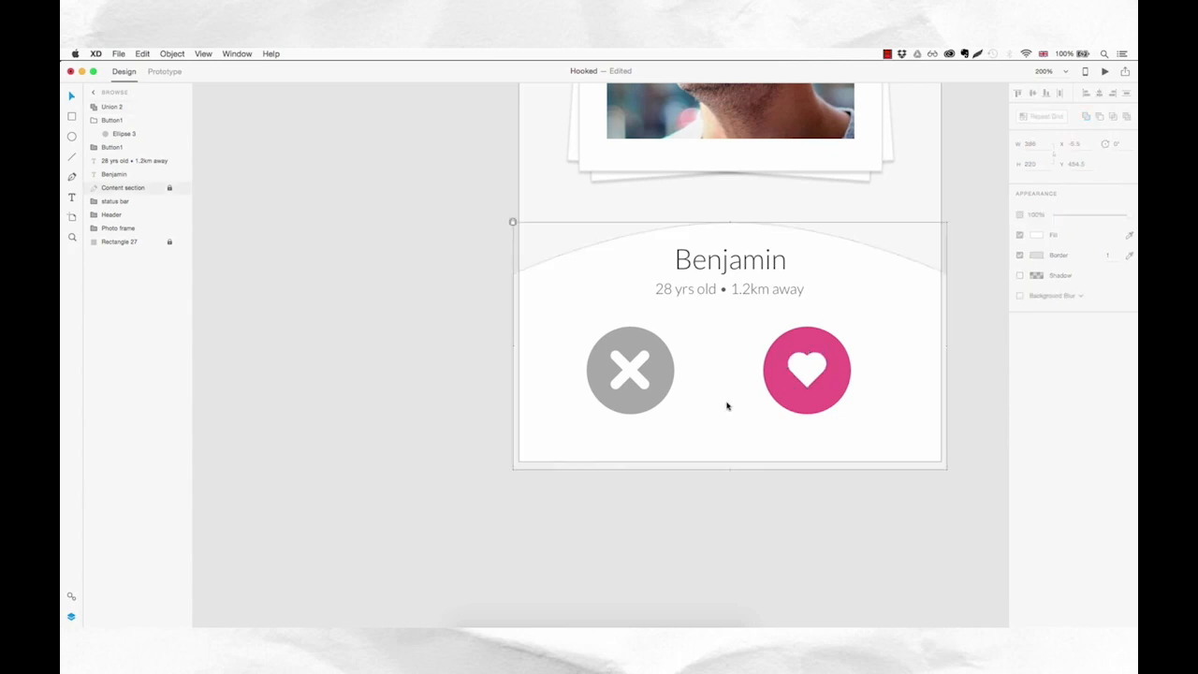
- Rename the heart shape's layer as Heart icon and put it inside the pink button's group
{"action": "left_click", "coordinate": [110, 108]}
{"action": "double_click", "coordinate": [110, 107]}
{"action": "type", "text": "Heart"}
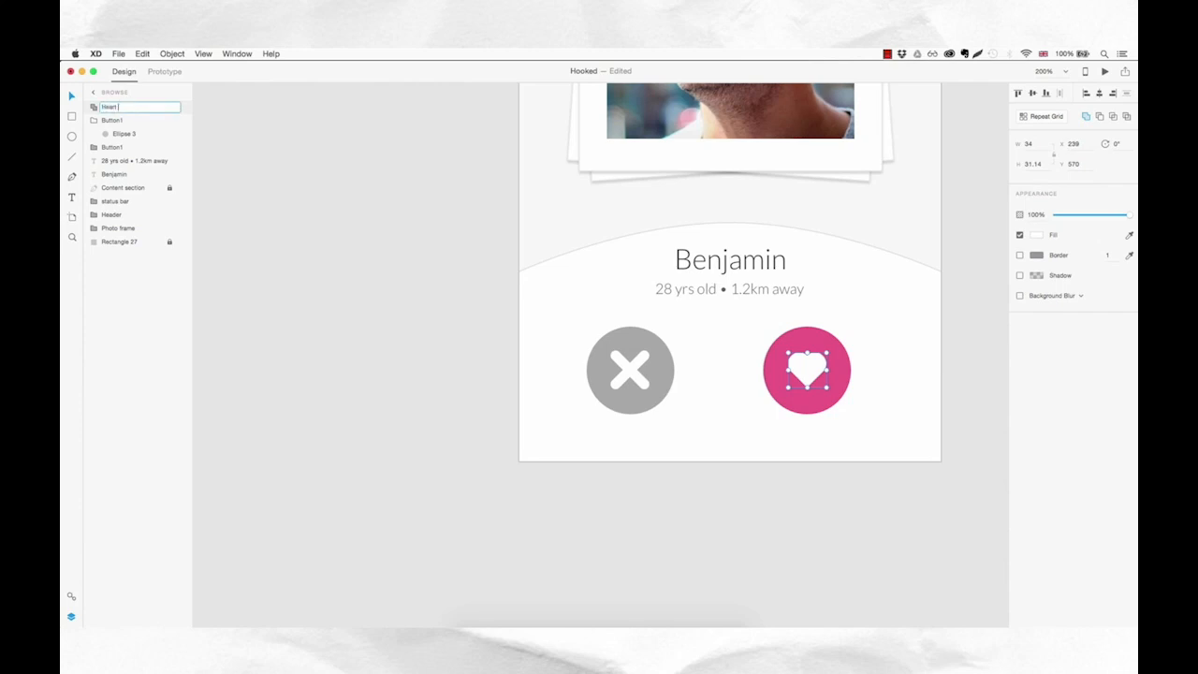
{"action": "key", "text": "Return"}
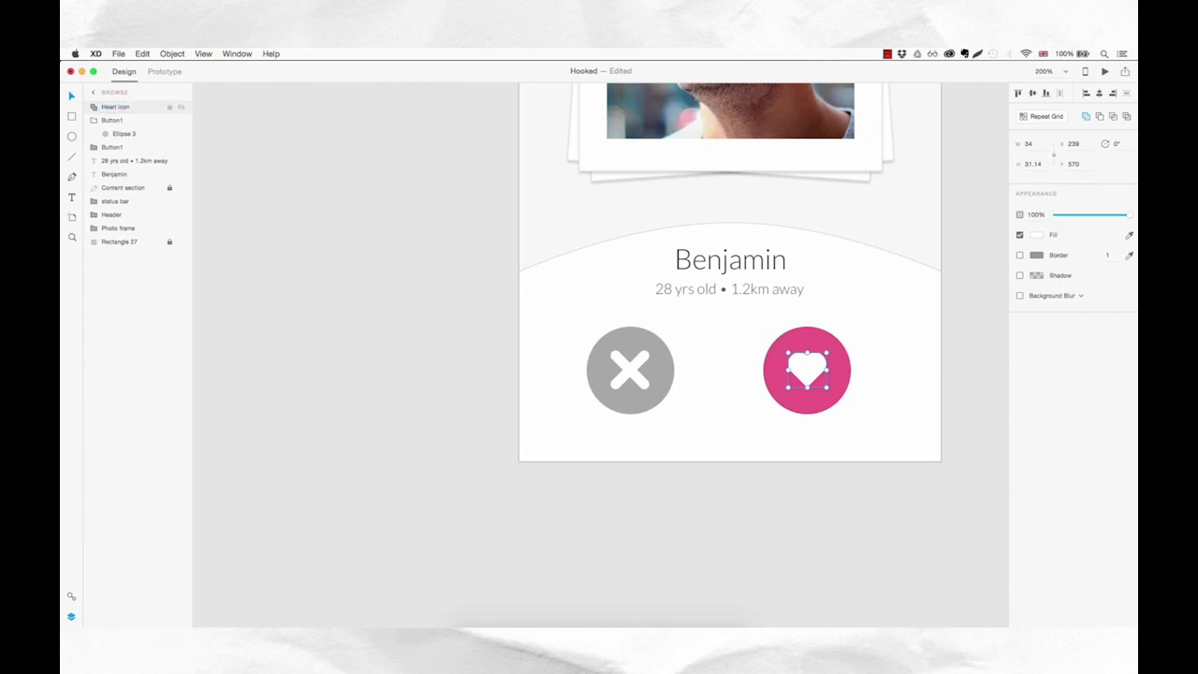
{"action": "double_click", "coordinate": [113, 121]}
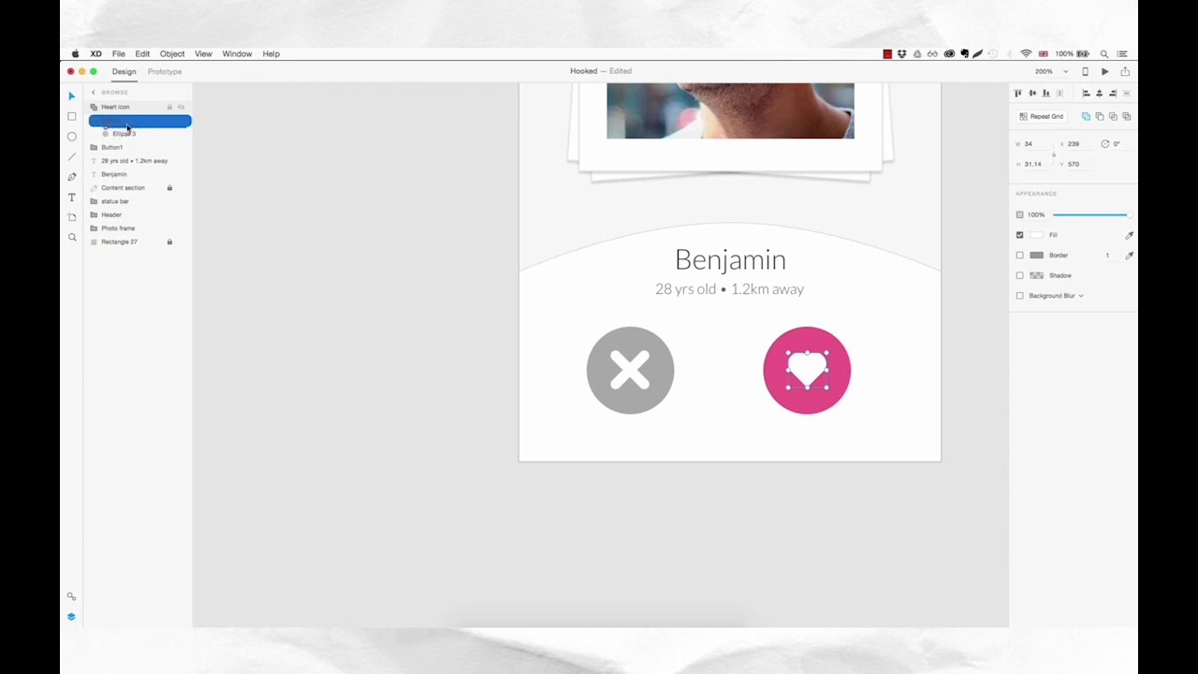
{"action": "key", "text": "Return"}
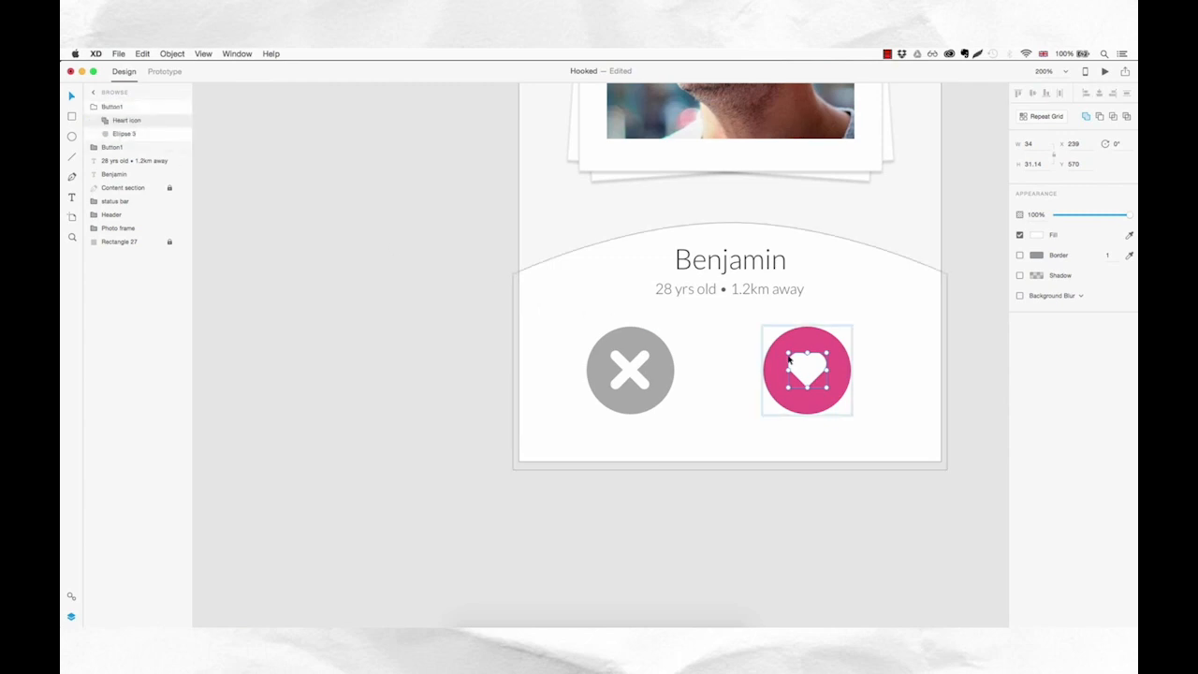
- Rename the pink button's group as Button2 and collapse it in the layer list
{"action": "double_click", "coordinate": [113, 108]}
{"action": "left_click", "coordinate": [122, 109]}
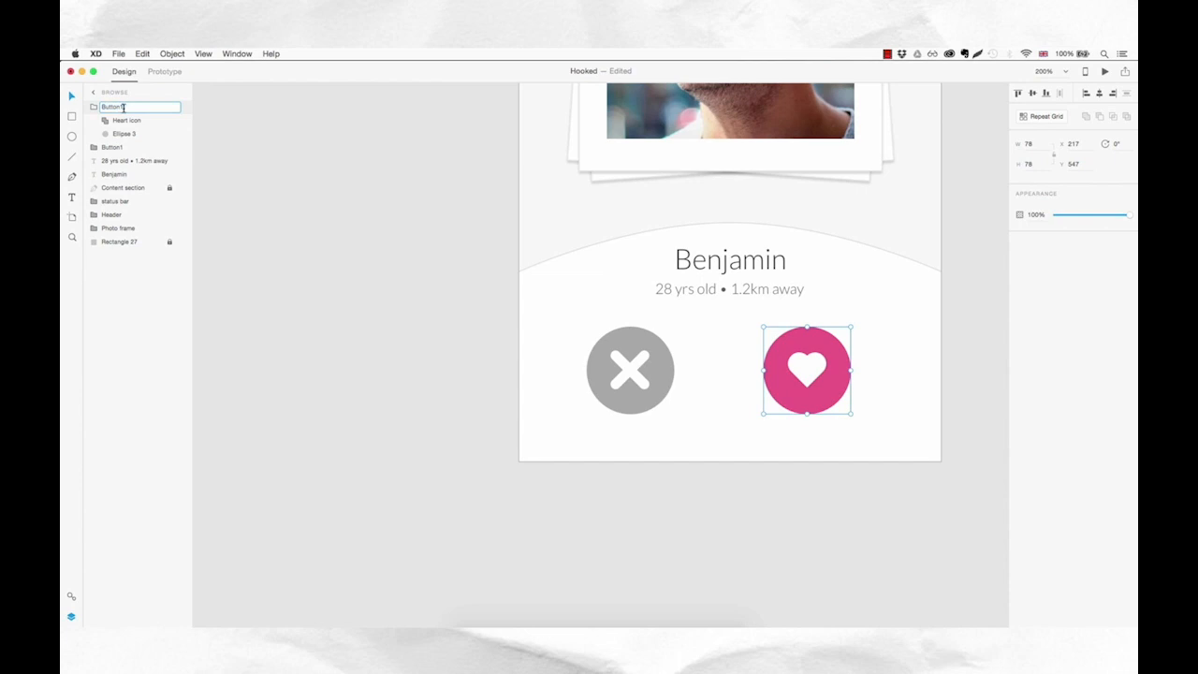
{"action": "type", "text": "2"}
{"action": "key", "text": "Return"}
{"action": "left_click", "coordinate": [94, 106]}
- Reorder the layers so status bar, Header and Photo frame come first, followed by the two profile text layers above the buttons
{"action": "left_click", "coordinate": [127, 202]}
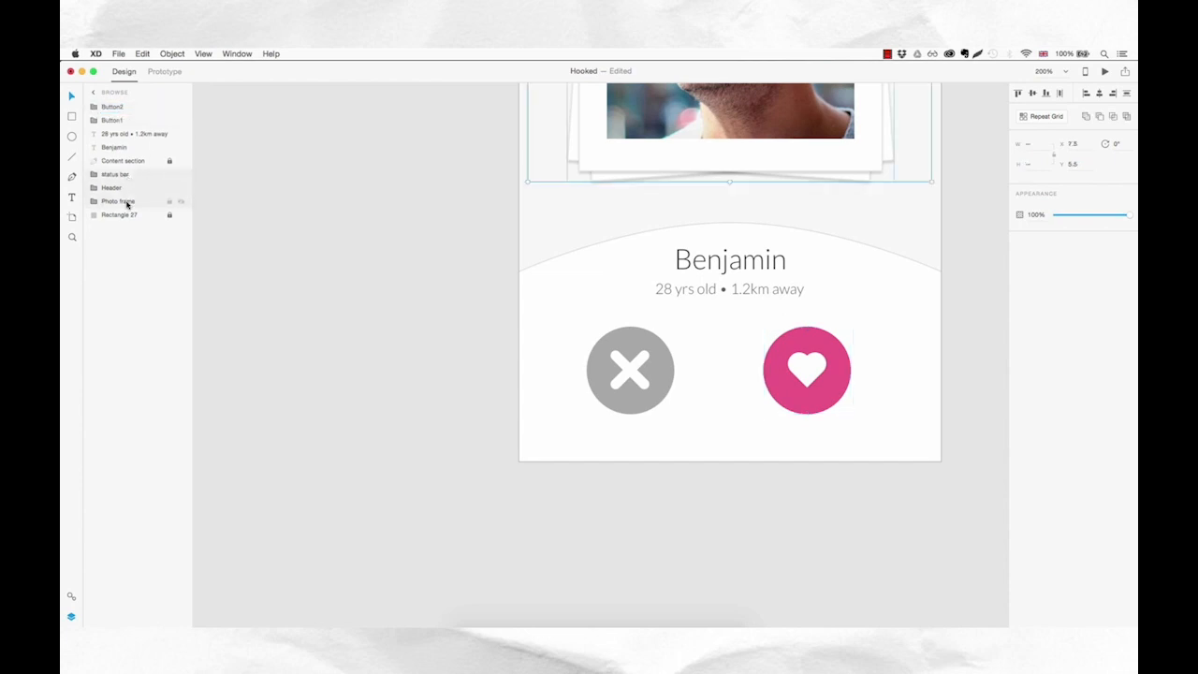
{"action": "left_click_drag", "start_coordinate": [125, 178], "coordinate": [132, 119]}
{"action": "left_click", "coordinate": [120, 148]}
{"action": "left_click", "coordinate": [119, 176]}
{"action": "left_click", "coordinate": [118, 187], "text": "shift"}
{"action": "left_click_drag", "start_coordinate": [118, 187], "coordinate": [119, 149]}
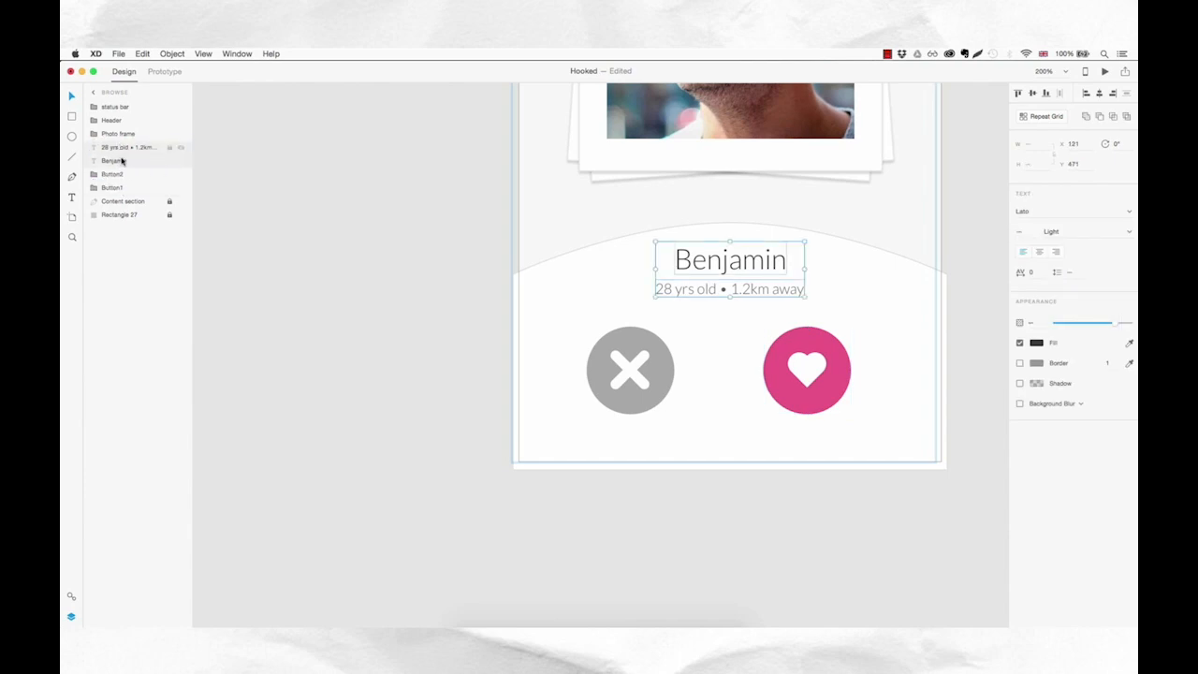
- Unlock the Content section shape, nudge it up to Y 449.5 and lock it again
{"action": "left_click", "coordinate": [133, 202]}
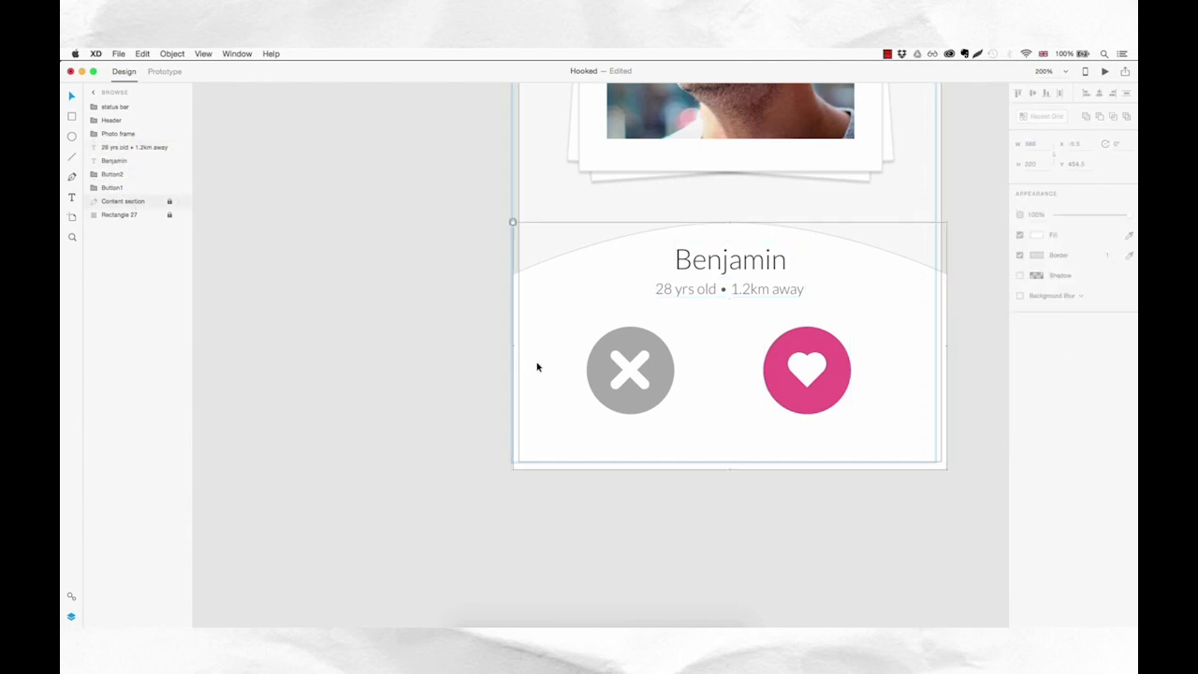
{"action": "left_click", "coordinate": [513, 224]}
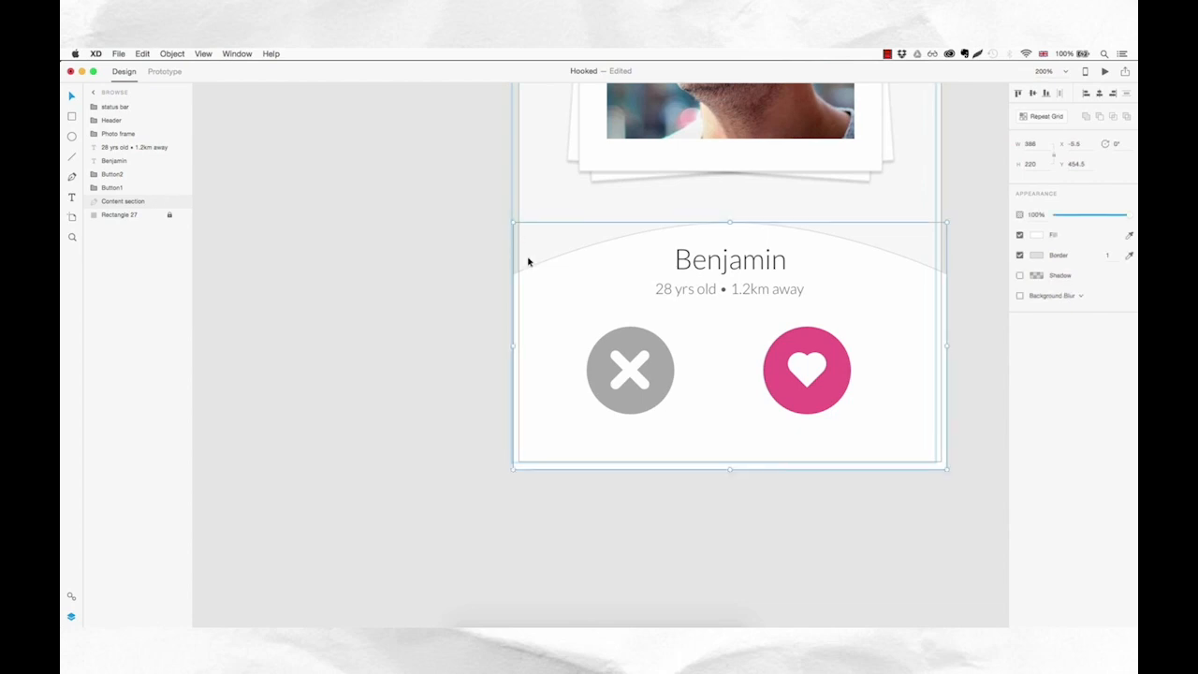
{"action": "key", "text": "Up"}
{"action": "key", "text": "Up"}
{"action": "key", "text": "Up"}
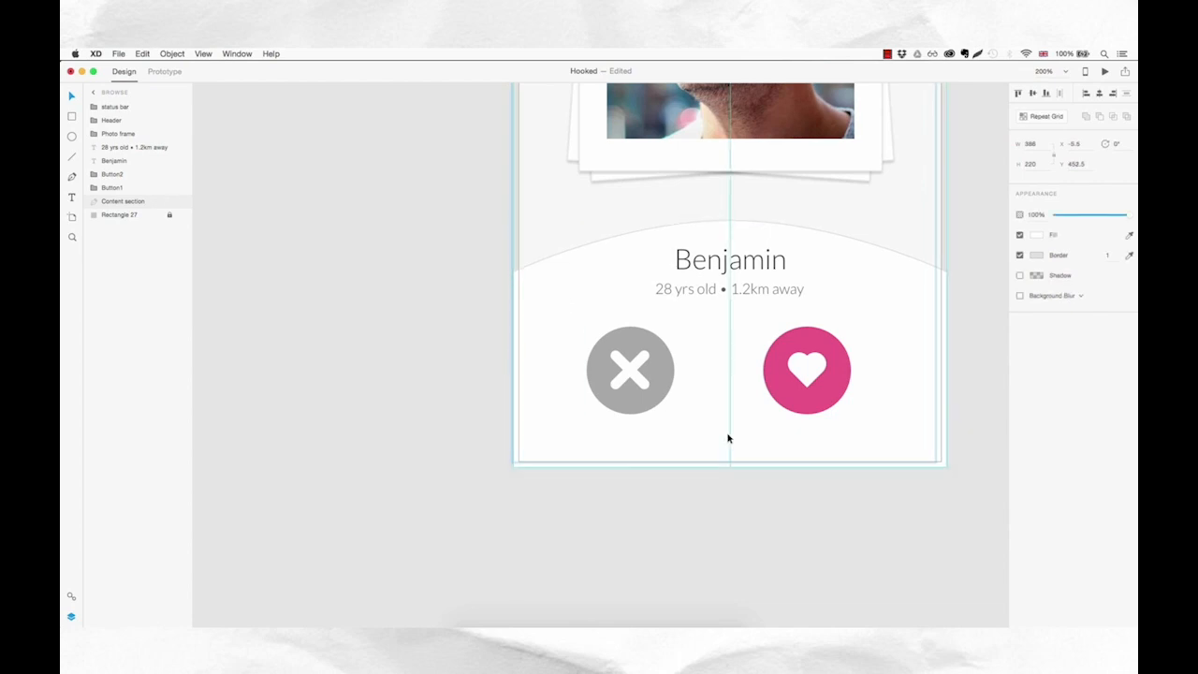
{"action": "key", "text": "Up"}
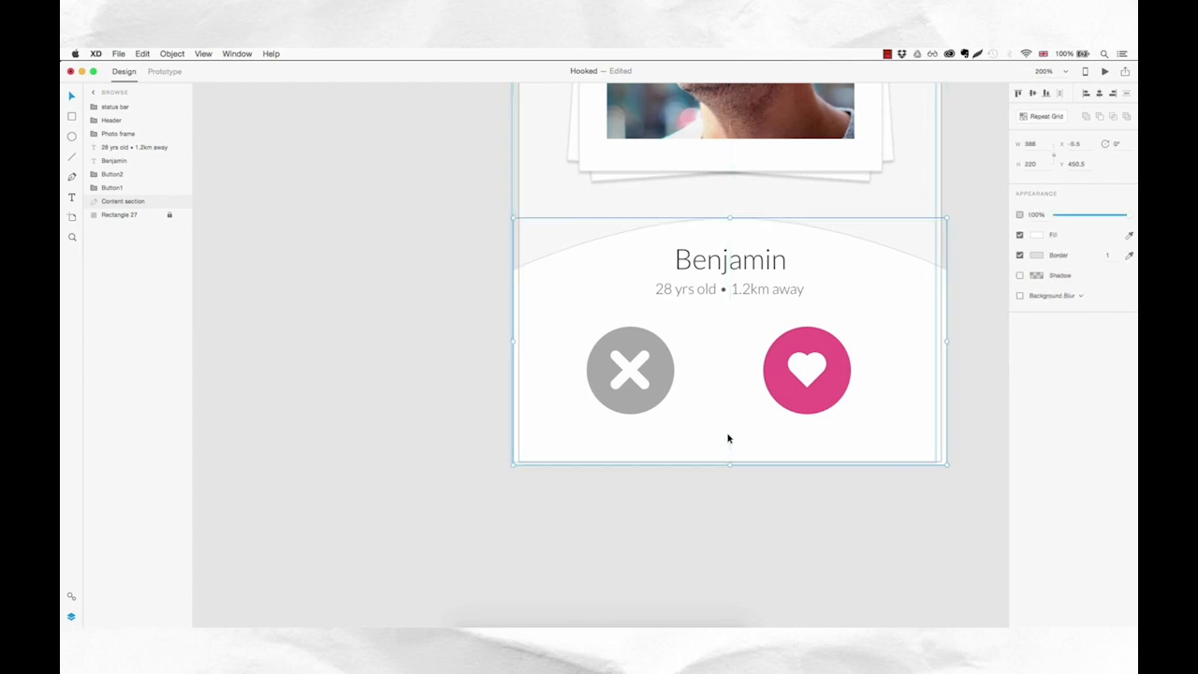
{"action": "key", "text": "Up"}
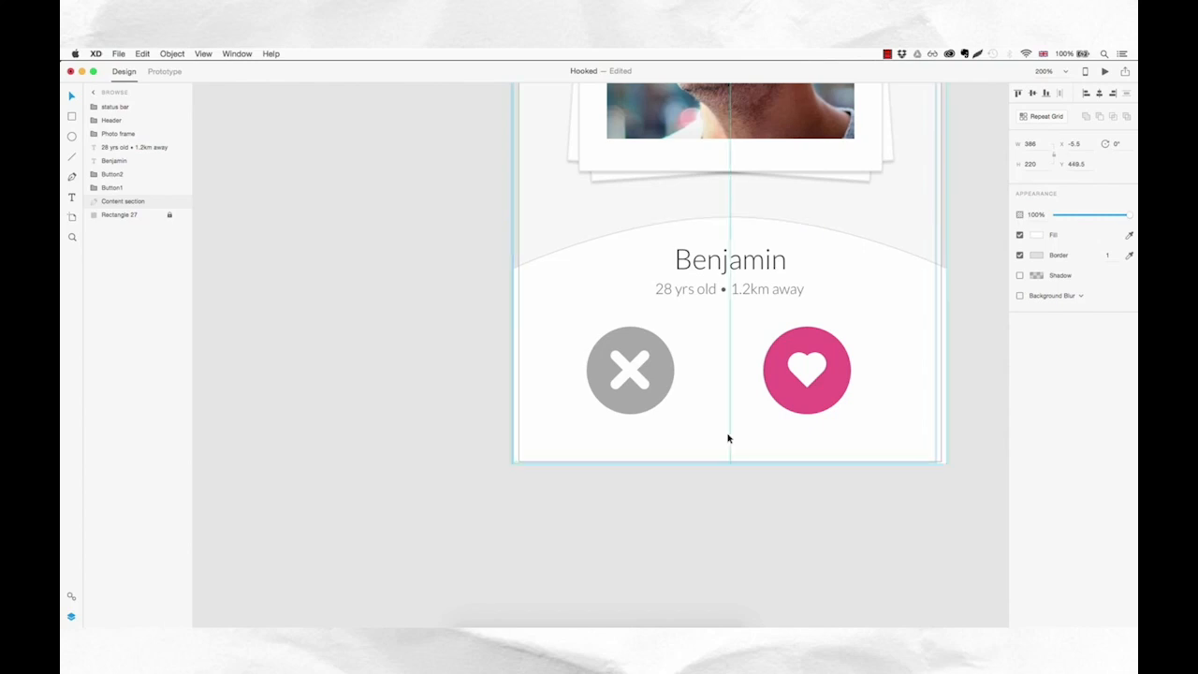
{"action": "left_click", "coordinate": [739, 497]}
{"action": "left_click", "coordinate": [739, 388]}
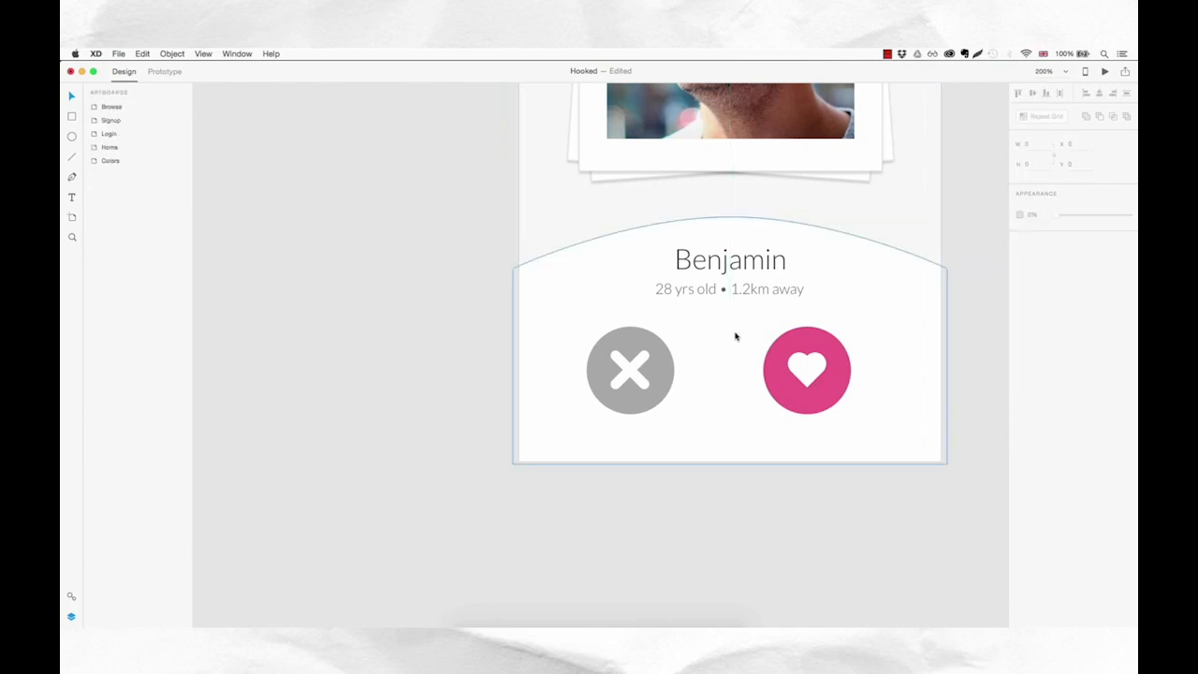
{"action": "key", "text": "super+l"}
- Reposition the pink heart button on the same row, with a 60 px gap to the grey X button
{"action": "left_click", "coordinate": [795, 388]}
{"action": "left_click_drag", "start_coordinate": [802, 396], "coordinate": [713, 398]}
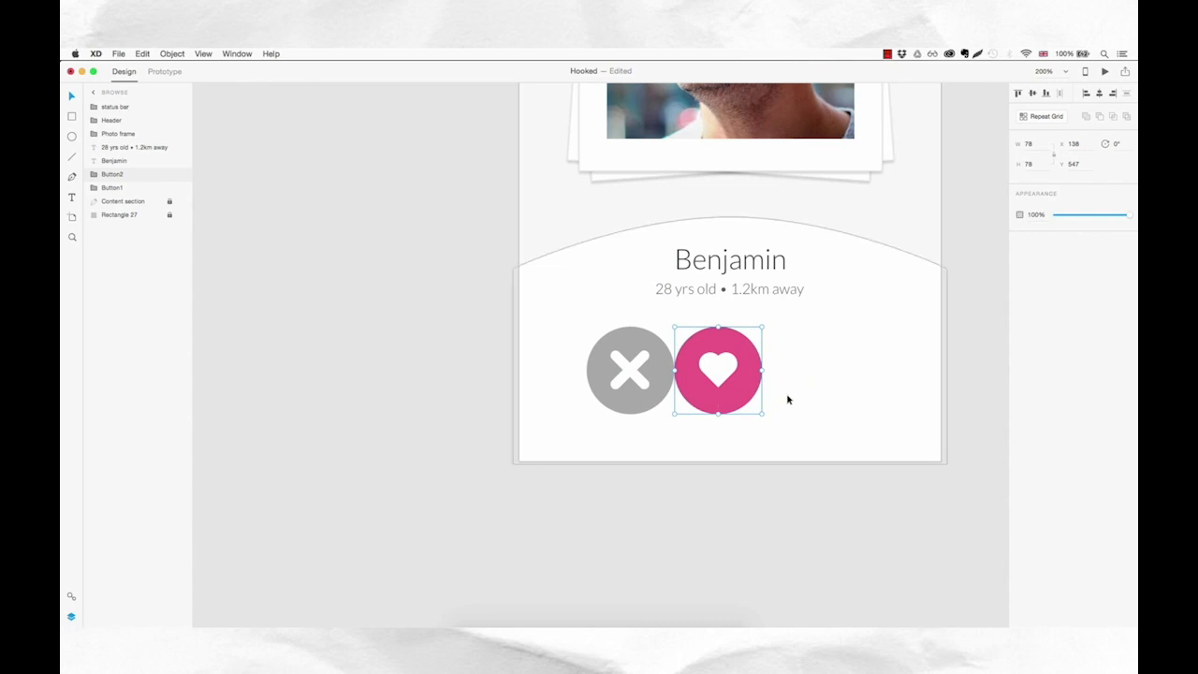
{"action": "key", "text": "shift+Right"}
{"action": "key", "text": "shift+Right"}
{"action": "key", "text": "shift+Right"}
{"action": "key", "text": "shift+Right"}
{"action": "key", "text": "shift+Right"}
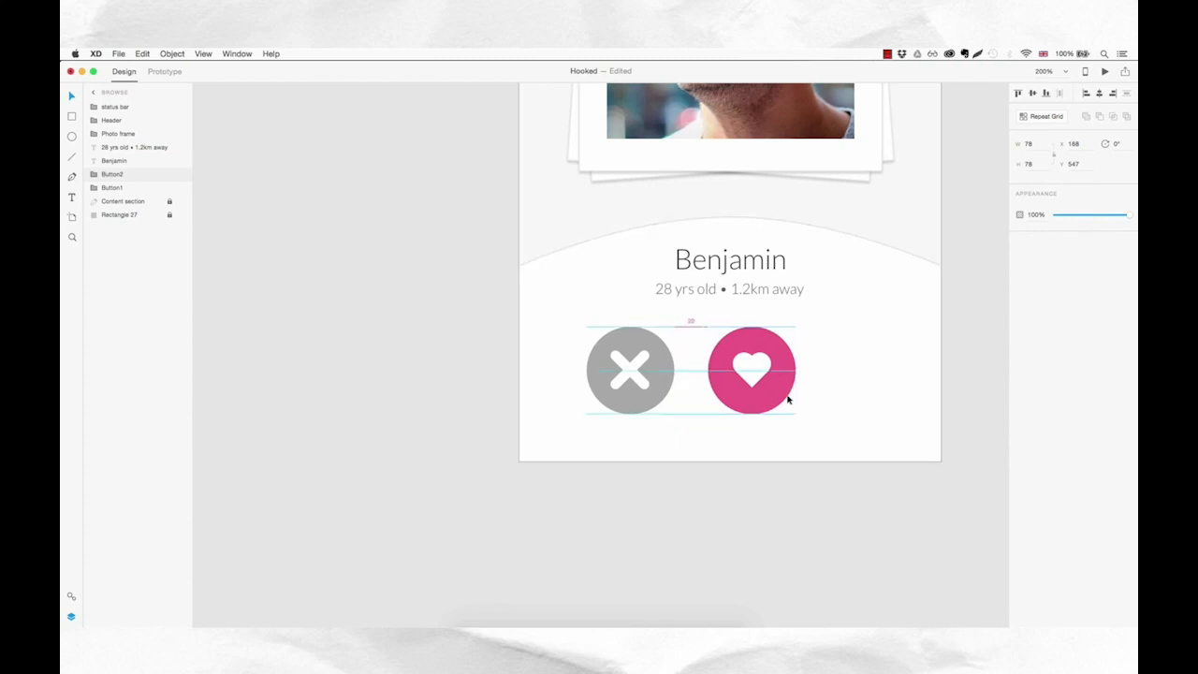
{"action": "key", "text": "shift+Right"}
{"action": "key", "text": "shift+Right"}
{"action": "key", "text": "shift+Right"}
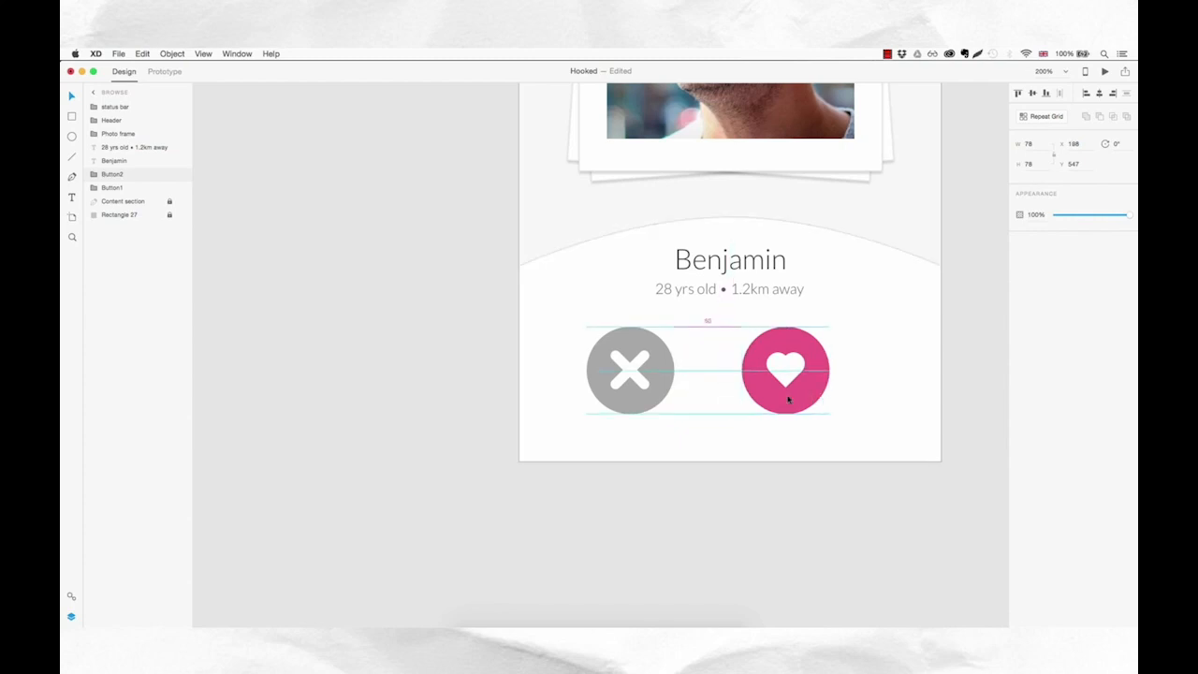
- Centre the two buttons horizontally and lower them to Y 555, and move the profile name and details text down 10 px
{"action": "left_click_drag", "start_coordinate": [867, 340], "coordinate": [652, 411]}
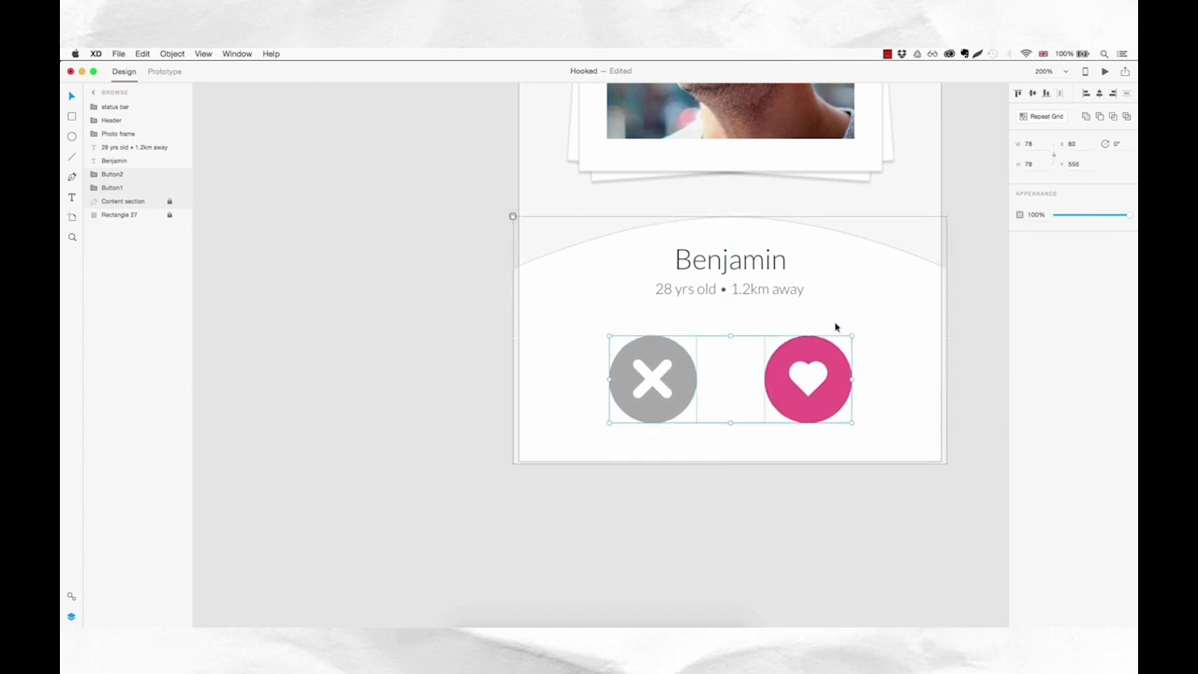
{"action": "scroll", "coordinate": [820, 257], "scroll_direction": "left", "scroll_amount": 1}
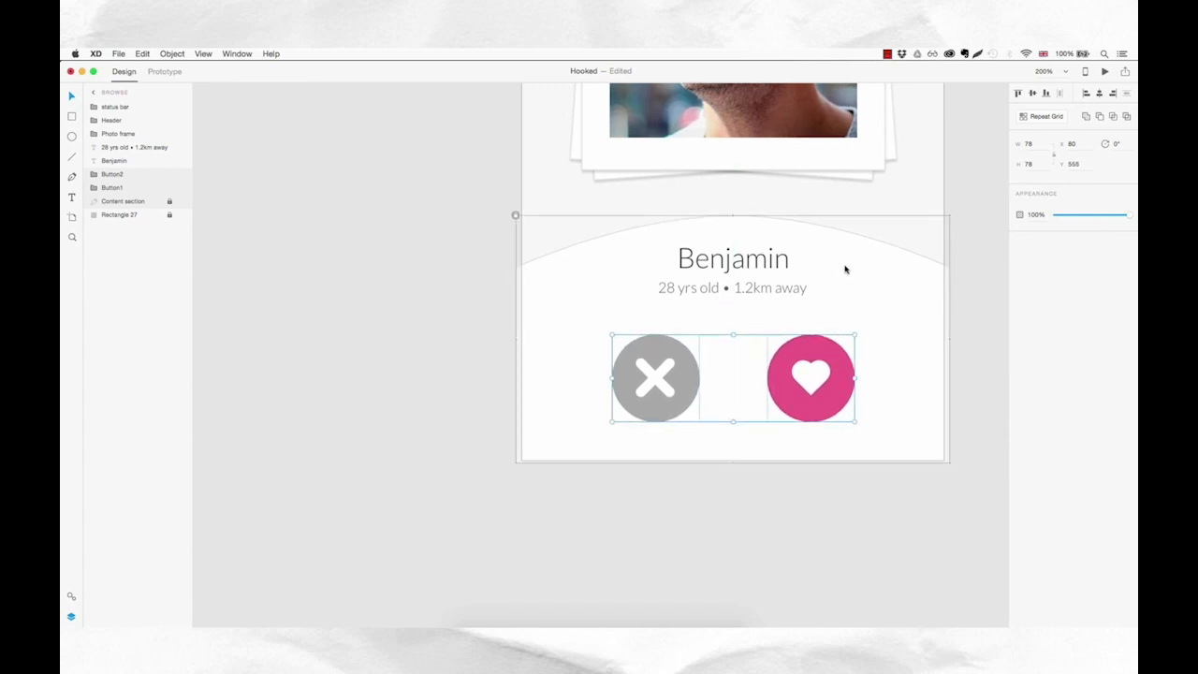
{"action": "left_click_drag", "start_coordinate": [837, 254], "coordinate": [733, 276]}
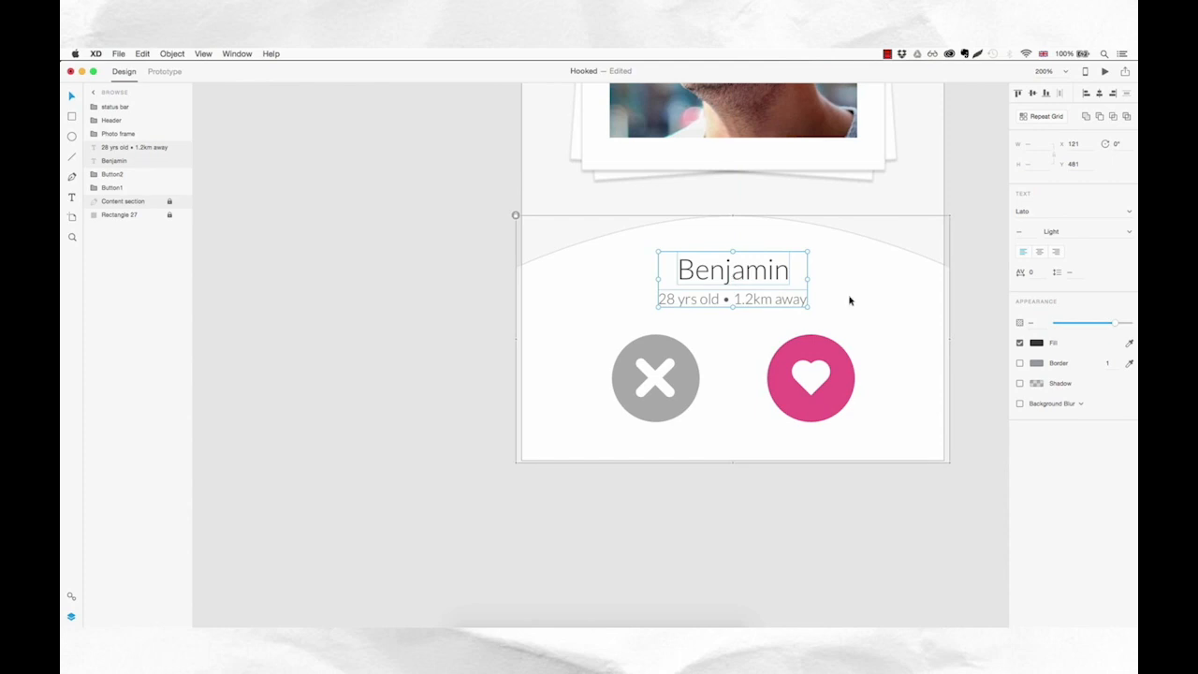
{"action": "left_click", "coordinate": [989, 311]}
{"action": "key", "text": "super+1"}
{"action": "left_click_drag", "start_coordinate": [798, 389], "coordinate": [792, 360]}
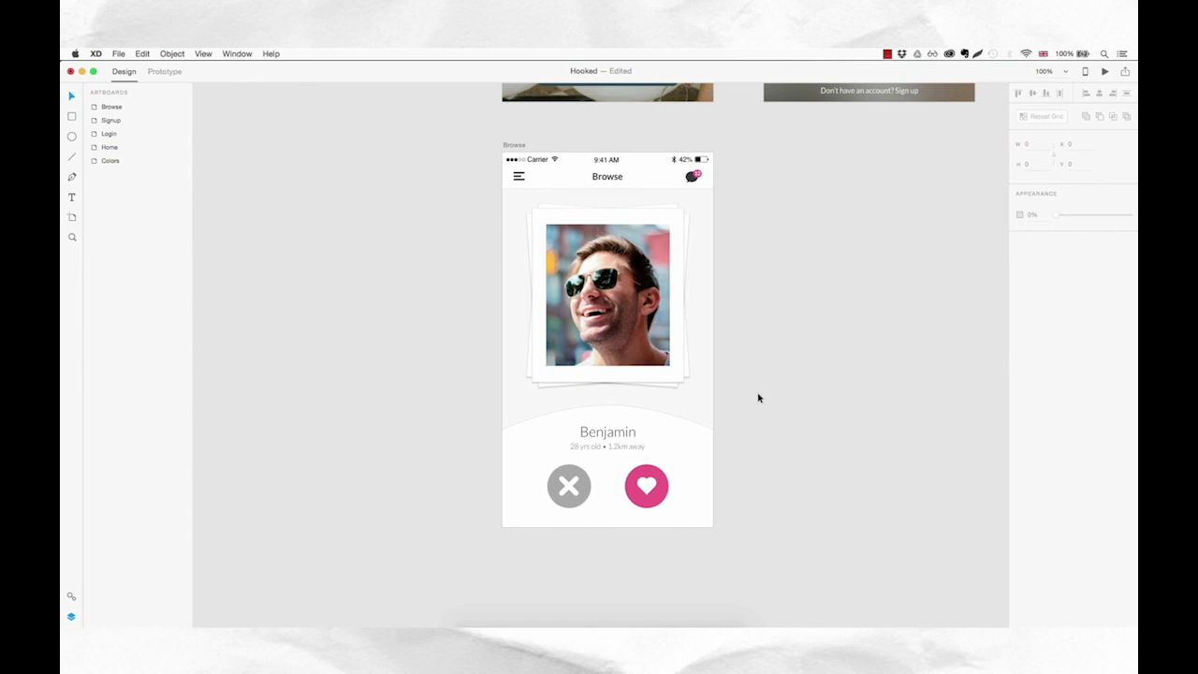
- Draw a 39 by 39 px circle centred on the top of the curved section, without border and filled with the saved blue
{"action": "key", "text": "z"}
{"action": "left_click", "coordinate": [606, 409]}
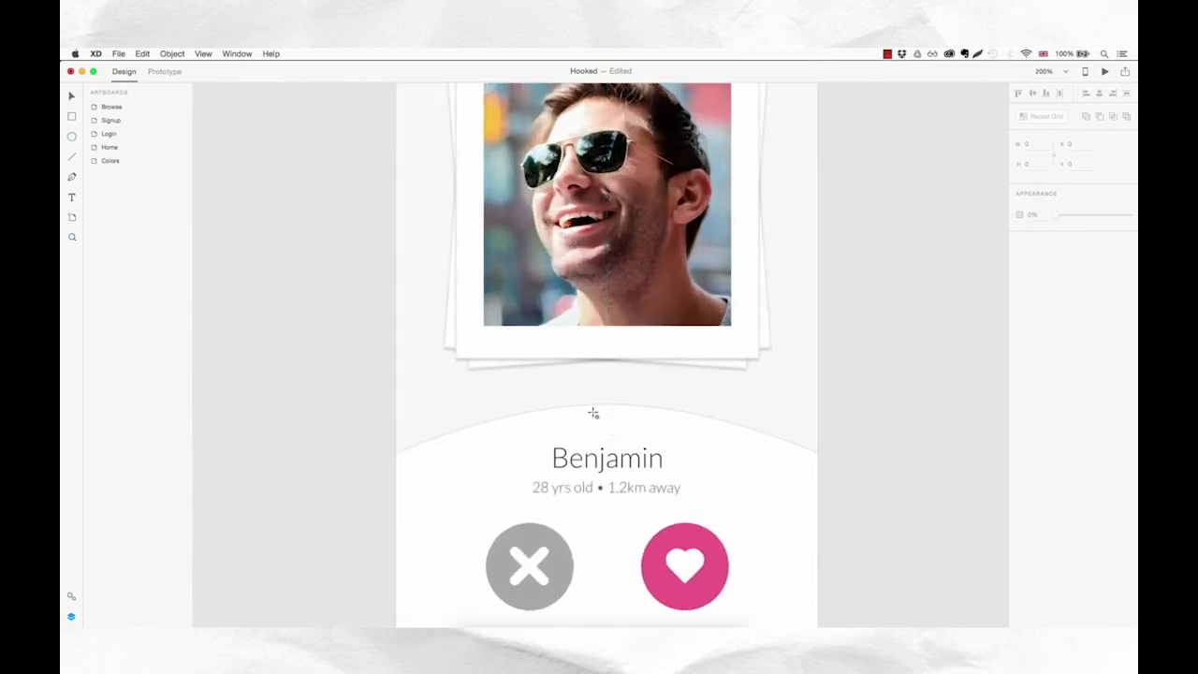
{"action": "mouse_move", "coordinate": [596, 394]}
{"action": "left_mouse_down"}
{"action": "mouse_move", "coordinate": [646, 437]}
{"action": "mouse_move", "coordinate": [618, 419]}
{"action": "left_mouse_up"}
{"action": "left_click", "coordinate": [1020, 256]}
{"action": "left_click", "coordinate": [1036, 235]}
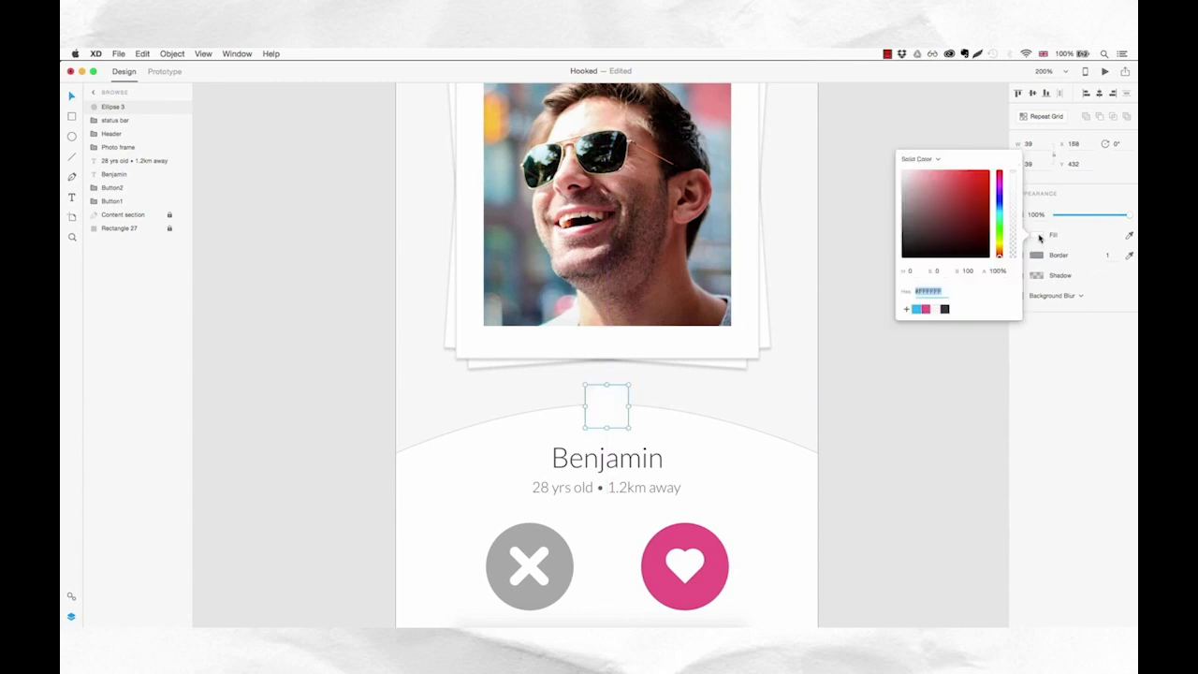
{"action": "left_click", "coordinate": [917, 310]}
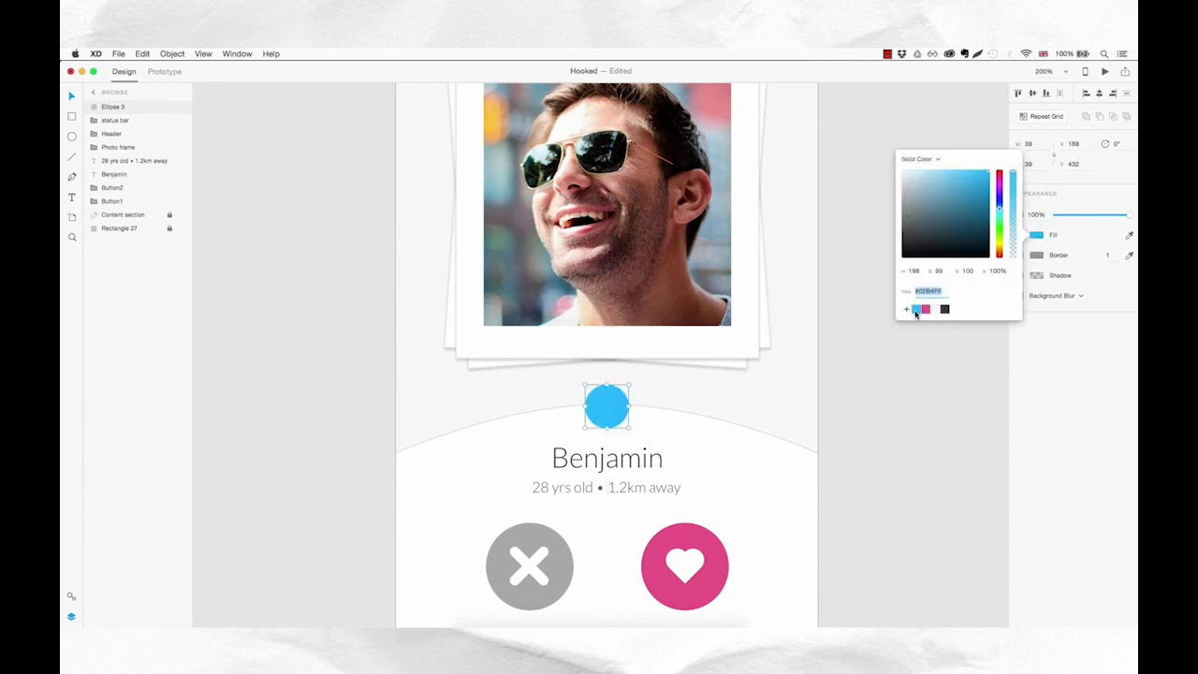
{"action": "left_click", "coordinate": [824, 394]}
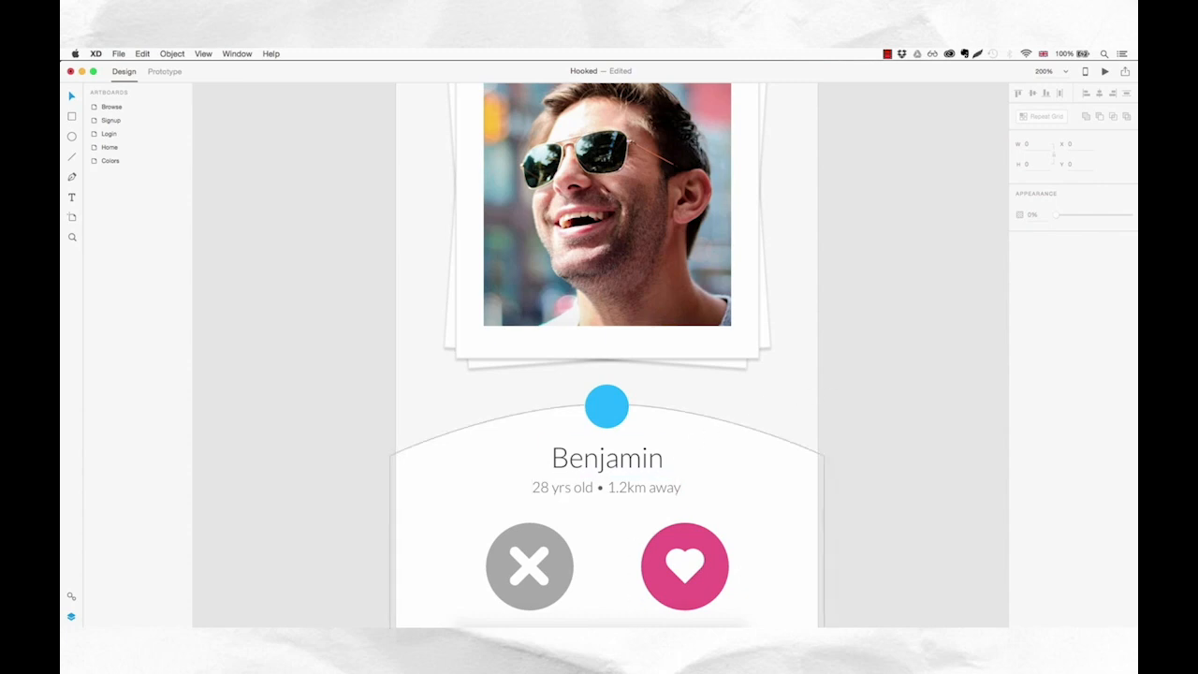
- Copy a rating star from the TasteBuds artboard in Dishy_app_design_final.xd and place it on the blue circle in the Hooked design
{"action": "mouse_move", "coordinate": [628, 624]}
{"action": "left_click", "coordinate": [665, 590]}
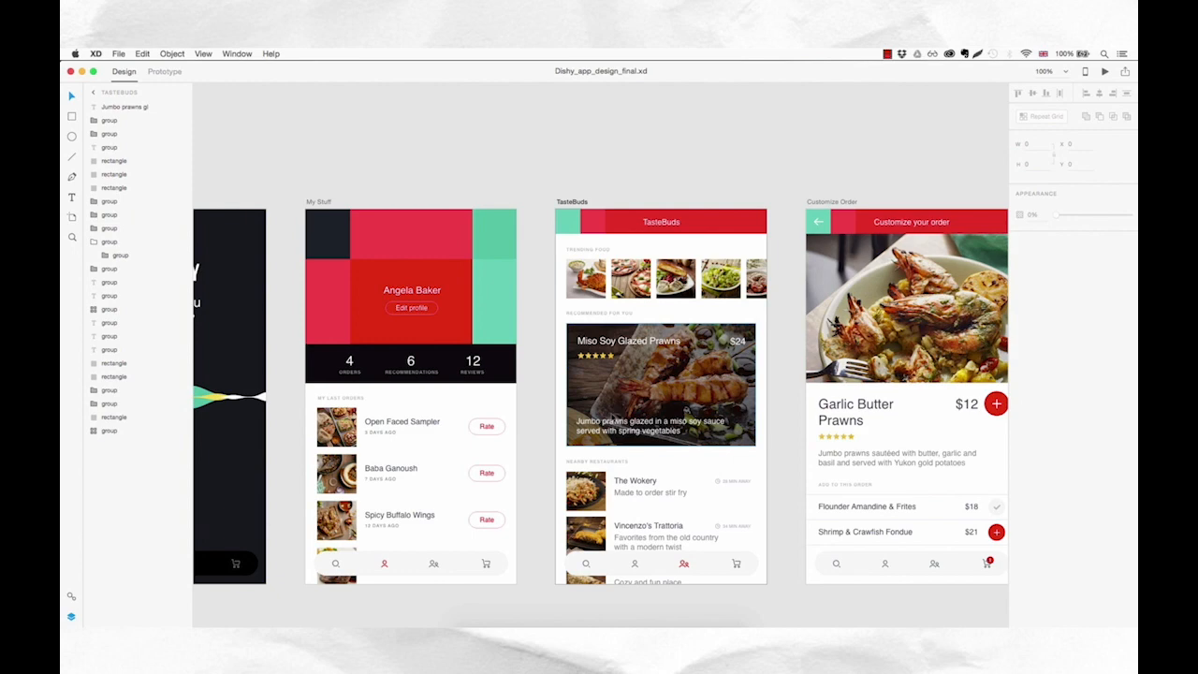
{"action": "scroll", "coordinate": [599, 365], "scroll_direction": "up", "scroll_amount": 5}
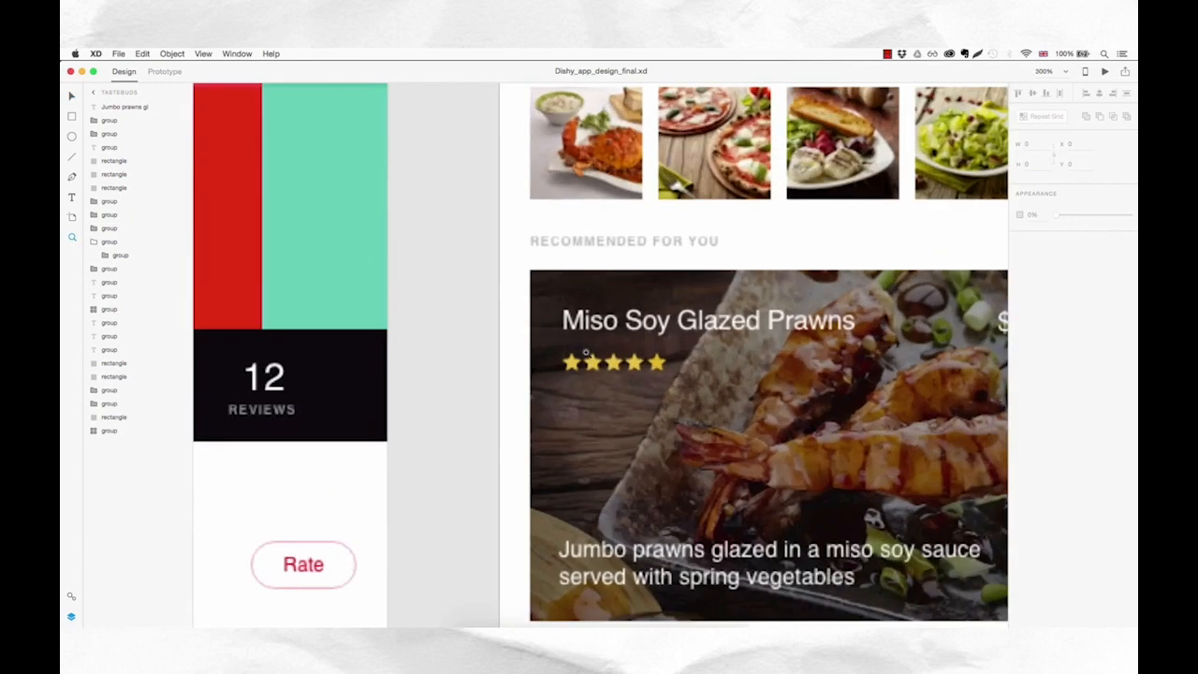
{"action": "double_click", "coordinate": [595, 367]}
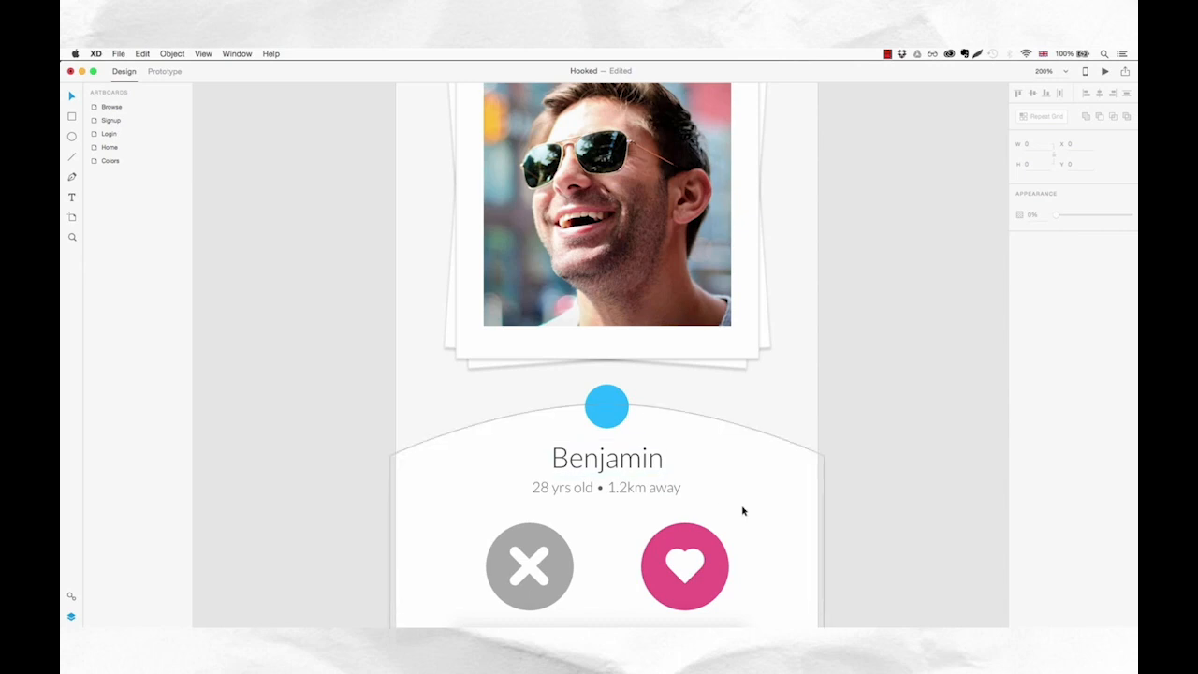
{"action": "double_click", "coordinate": [600, 357]}
{"action": "left_click_drag", "start_coordinate": [601, 357], "coordinate": [626, 397]}
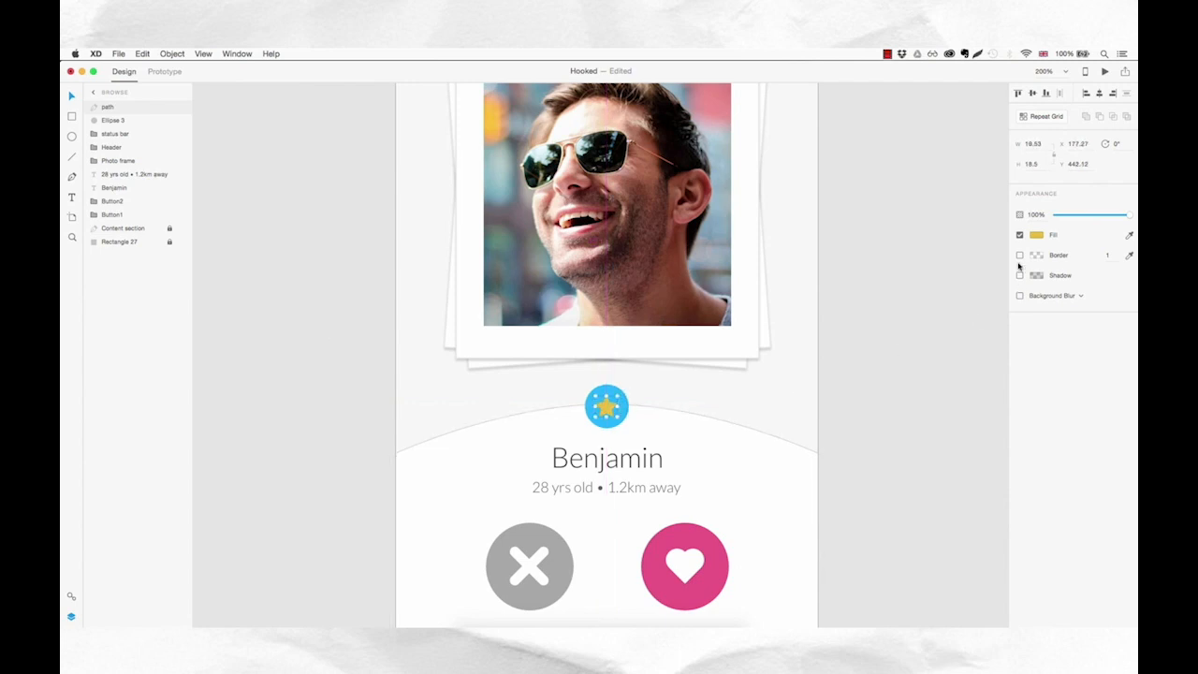
- Fill the star white and adjust its position so it sits centred in the blue circle
{"action": "left_click", "coordinate": [1037, 235]}
{"action": "left_click", "coordinate": [951, 211]}
{"action": "left_click_drag", "start_coordinate": [943, 206], "coordinate": [872, 147]}
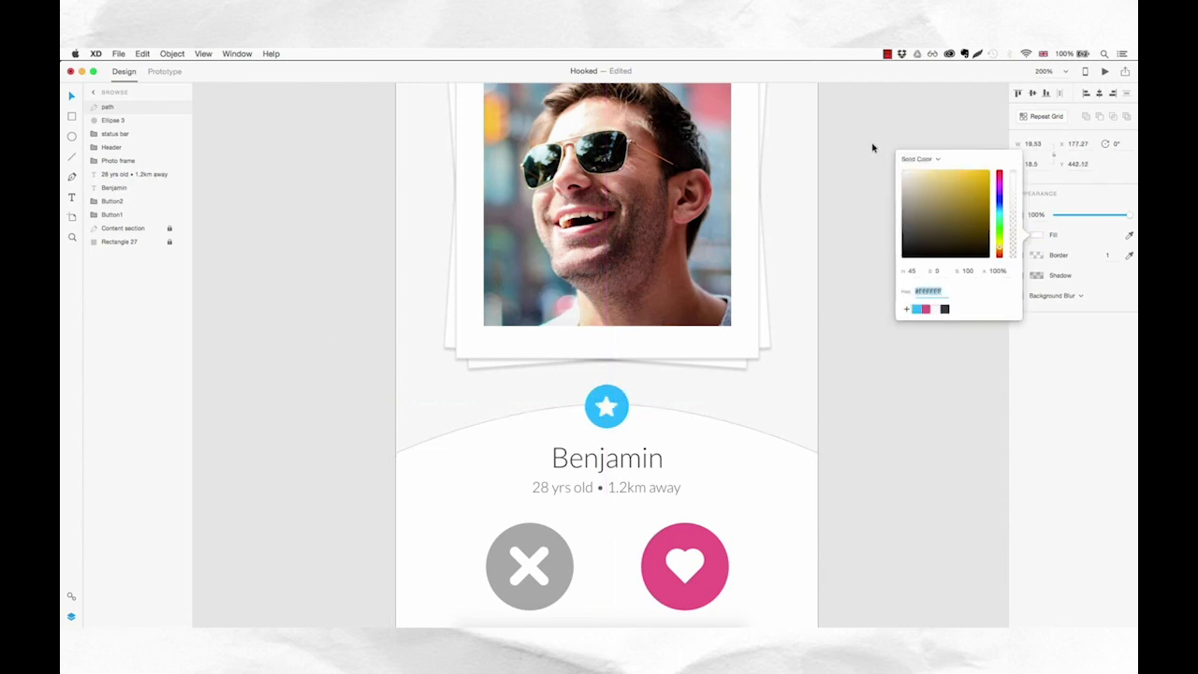
{"action": "left_click", "coordinate": [702, 436]}
{"action": "left_click", "coordinate": [604, 409]}
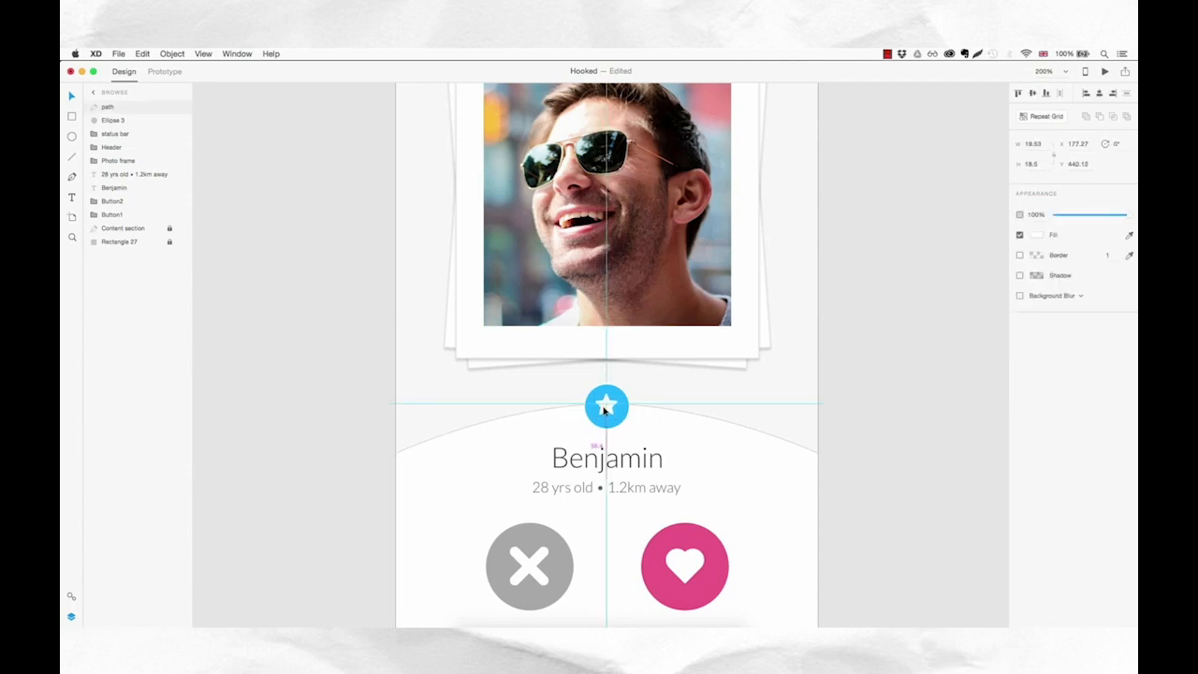
{"action": "left_click", "coordinate": [886, 435]}
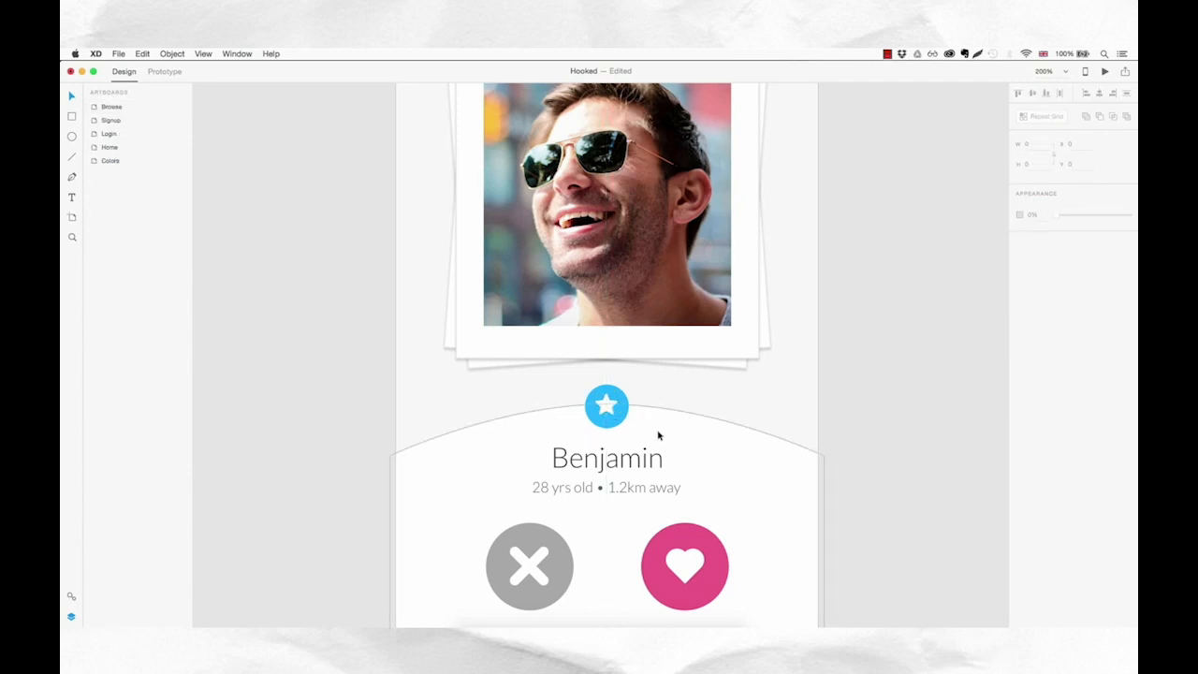
{"action": "left_click", "coordinate": [607, 408]}
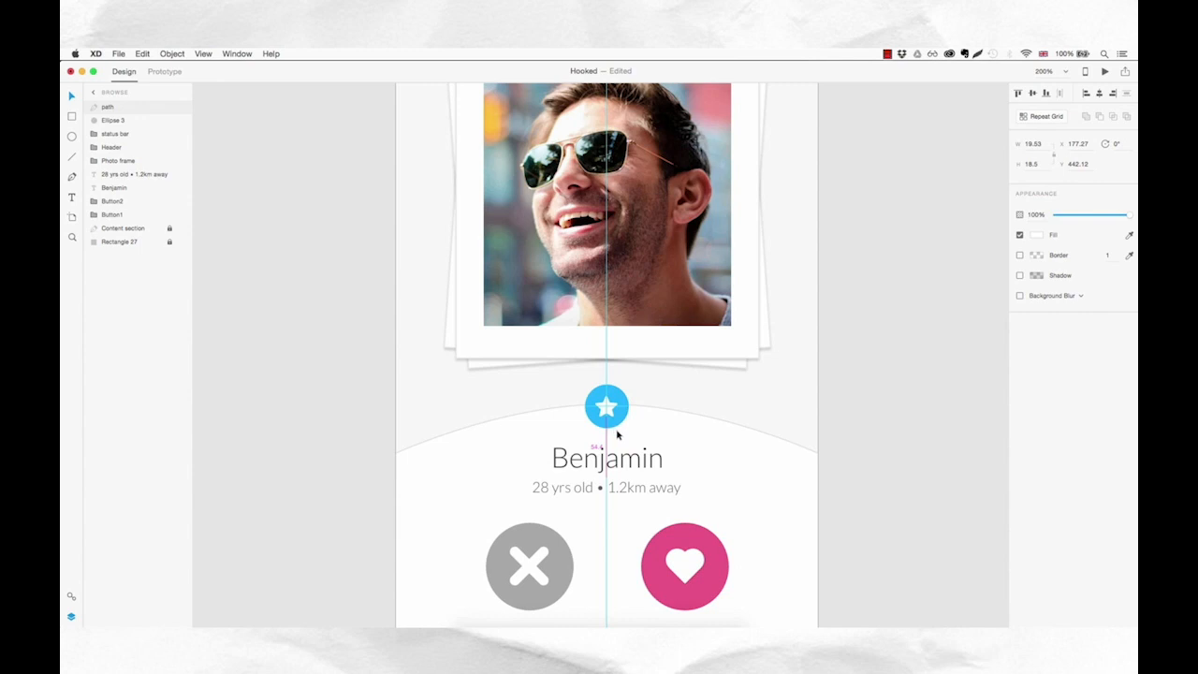
{"action": "left_click", "coordinate": [886, 419]}
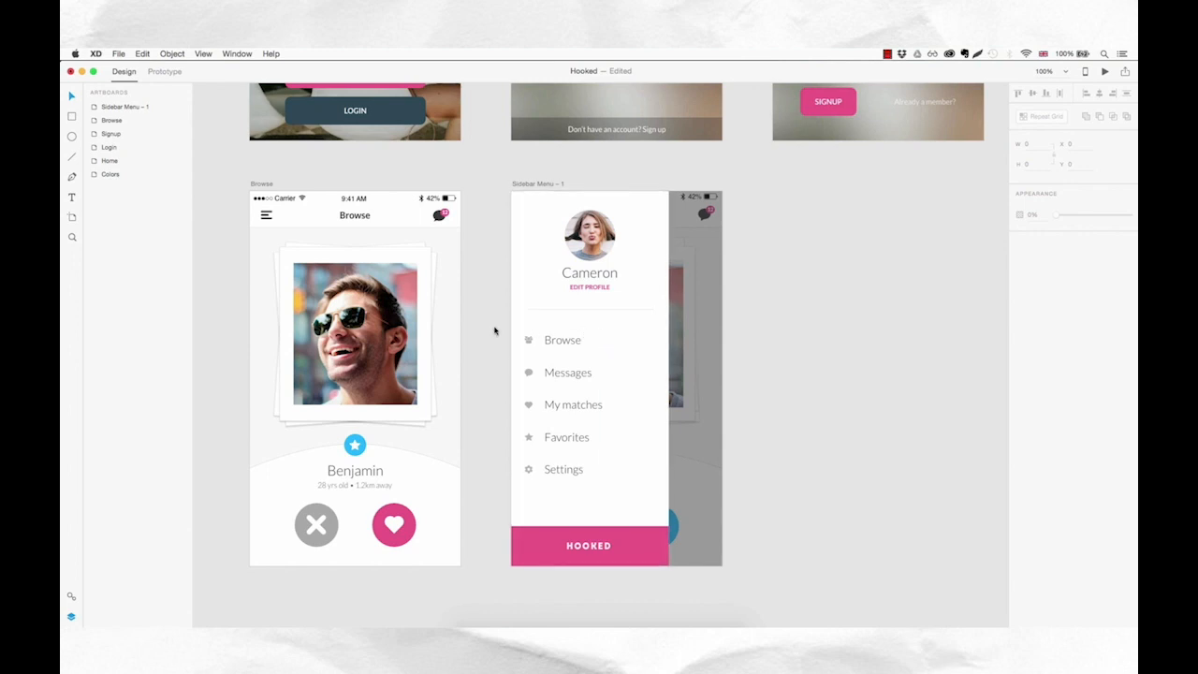
- Delete the Sidebar Menu – 1 artboard and place a duplicate of the Browse artboard in its spot
{"action": "left_click", "coordinate": [266, 218]}
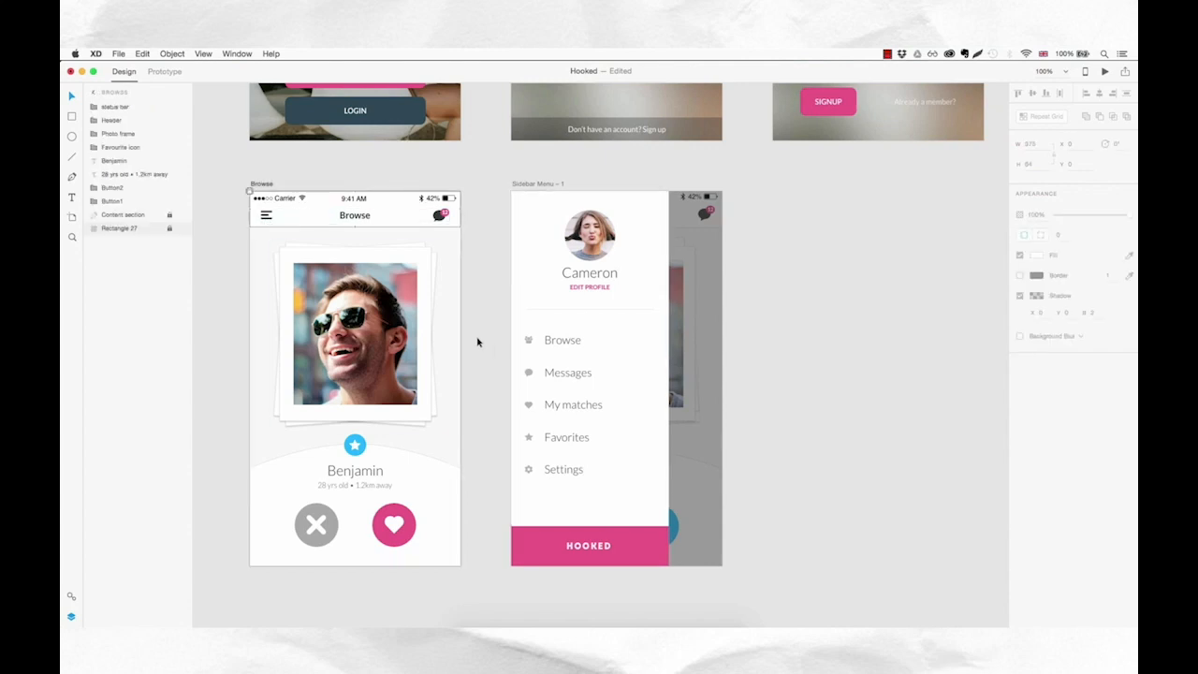
{"action": "left_click", "coordinate": [547, 187]}
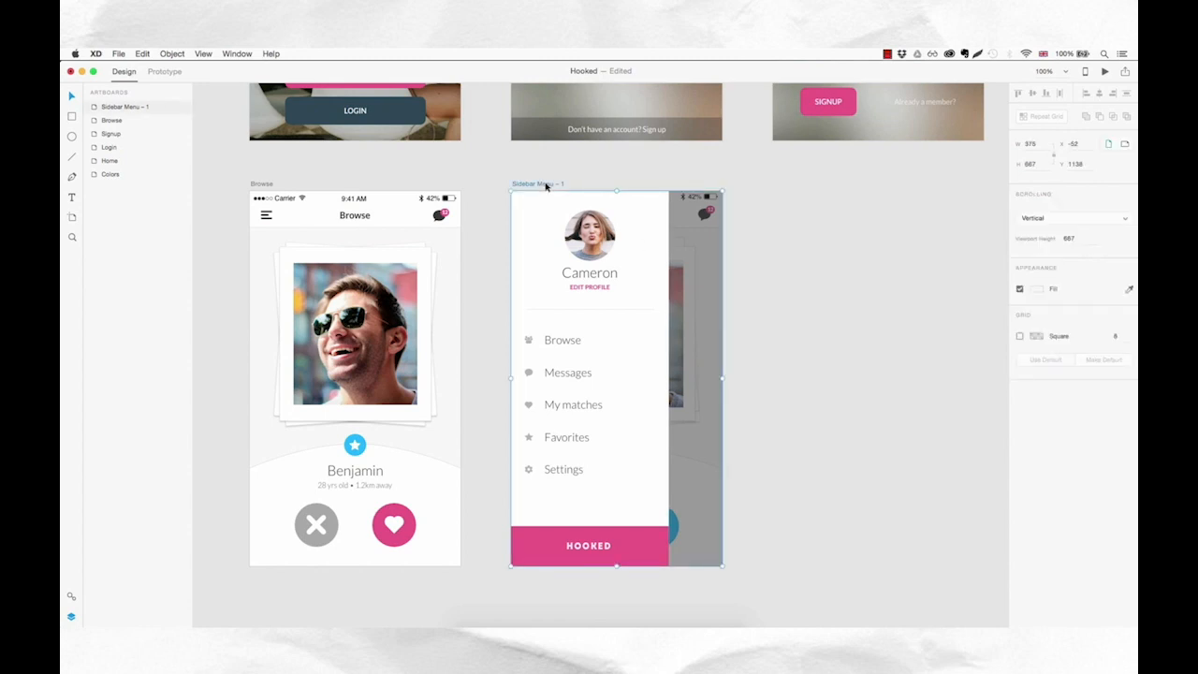
{"action": "key", "text": "Delete"}
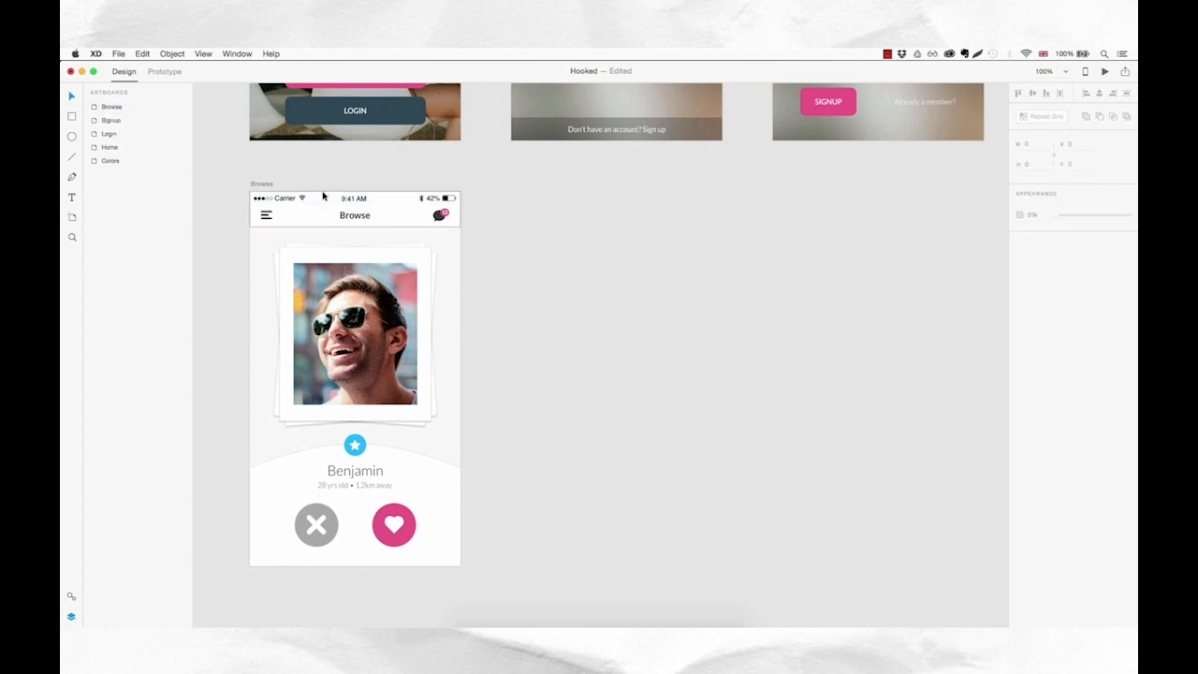
{"action": "left_click", "coordinate": [259, 184]}
{"action": "left_click_drag", "start_coordinate": [263, 188], "coordinate": [522, 189]}
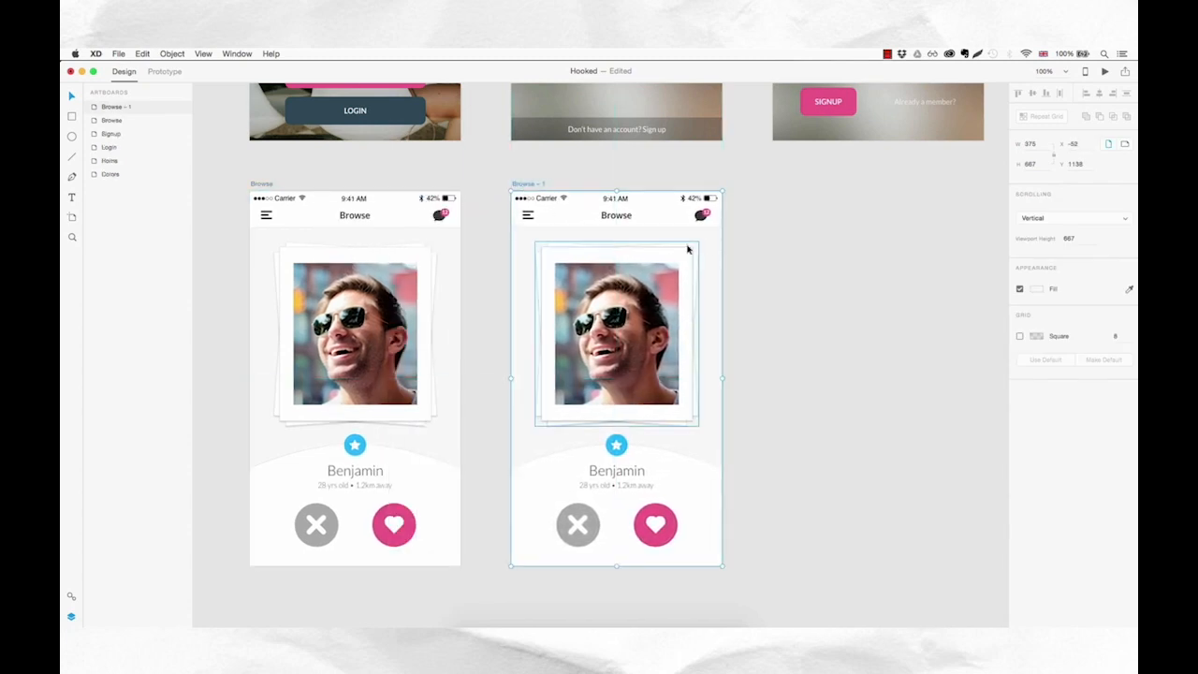
- Lock all layers of the Browse – 1 artboard and check that its header, star icon and photo frame are locked
{"action": "left_click", "coordinate": [591, 236]}
{"action": "left_click", "coordinate": [150, 108]}
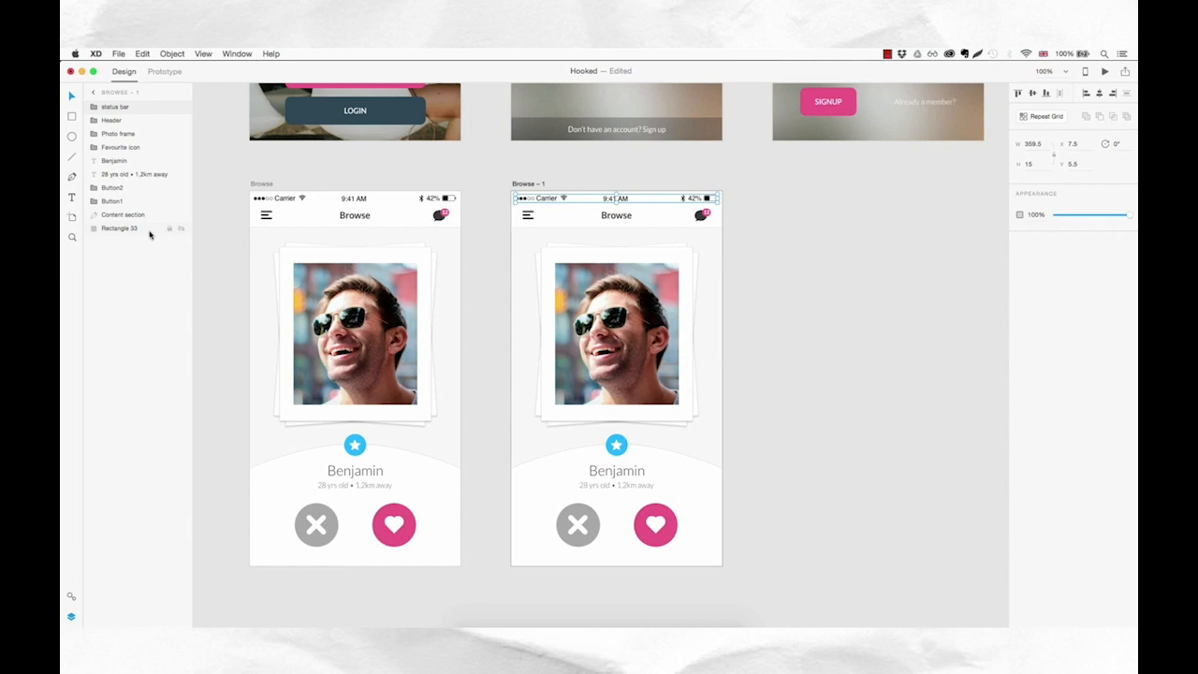
{"action": "key", "text": "super+a"}
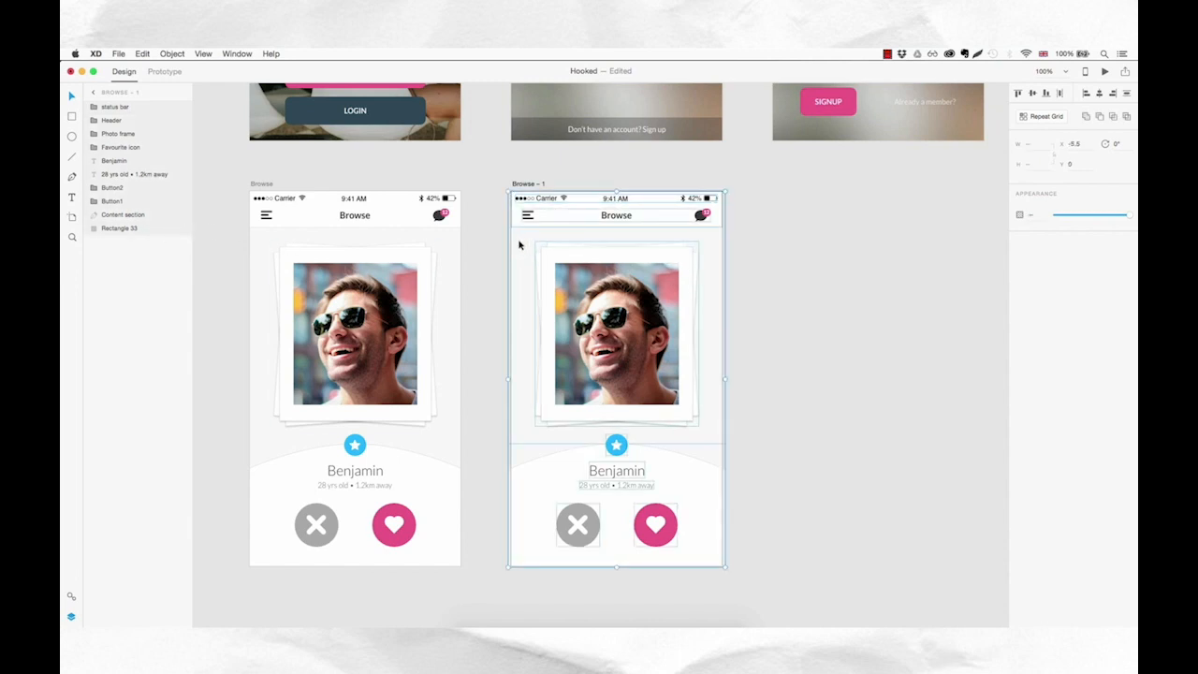
{"action": "key", "text": "super+l"}
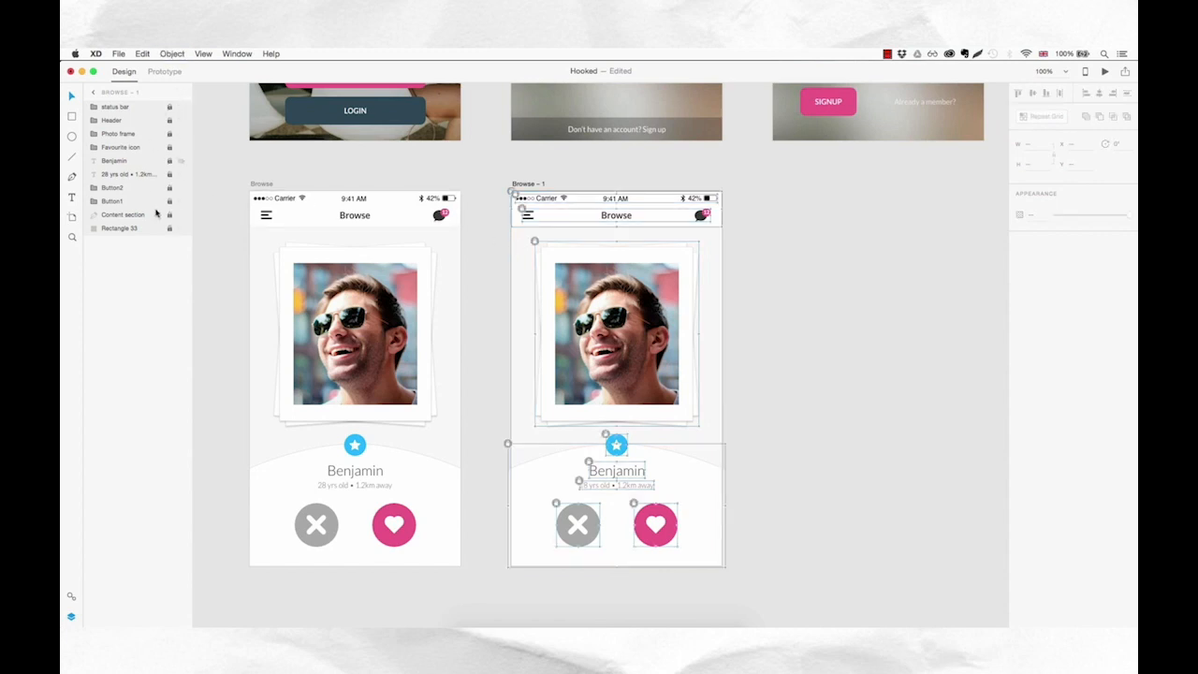
{"action": "left_click", "coordinate": [774, 276]}
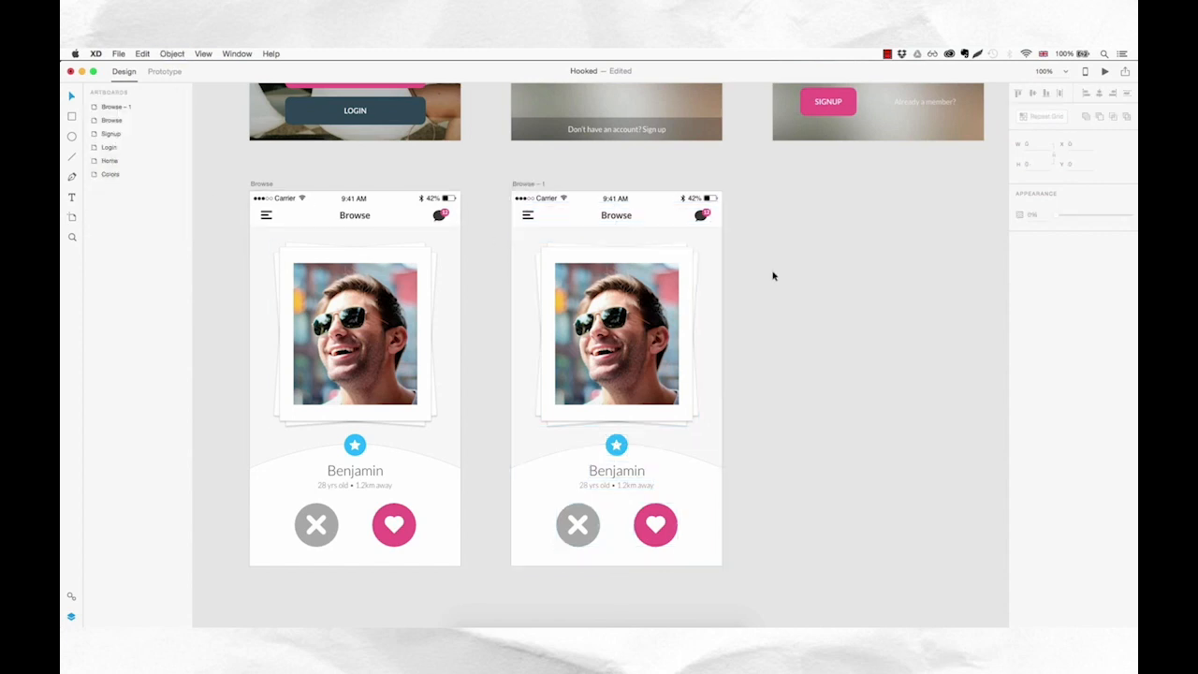
{"action": "left_click", "coordinate": [549, 207]}
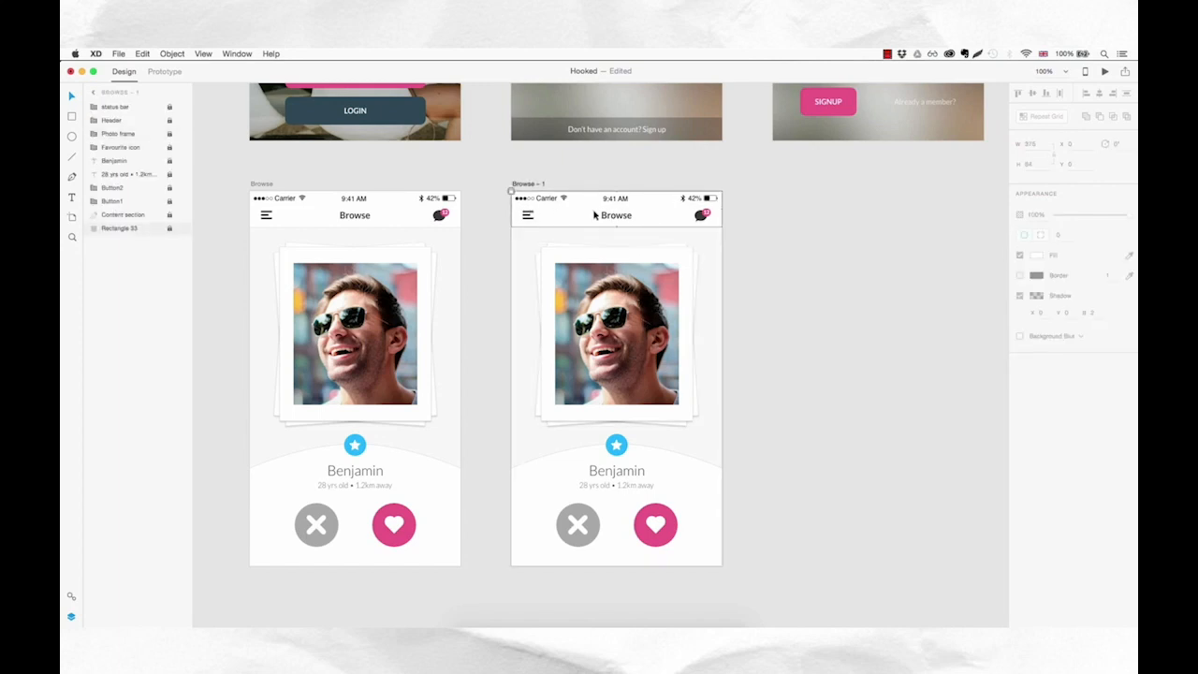
{"action": "left_click", "coordinate": [615, 442]}
{"action": "left_click", "coordinate": [596, 339]}
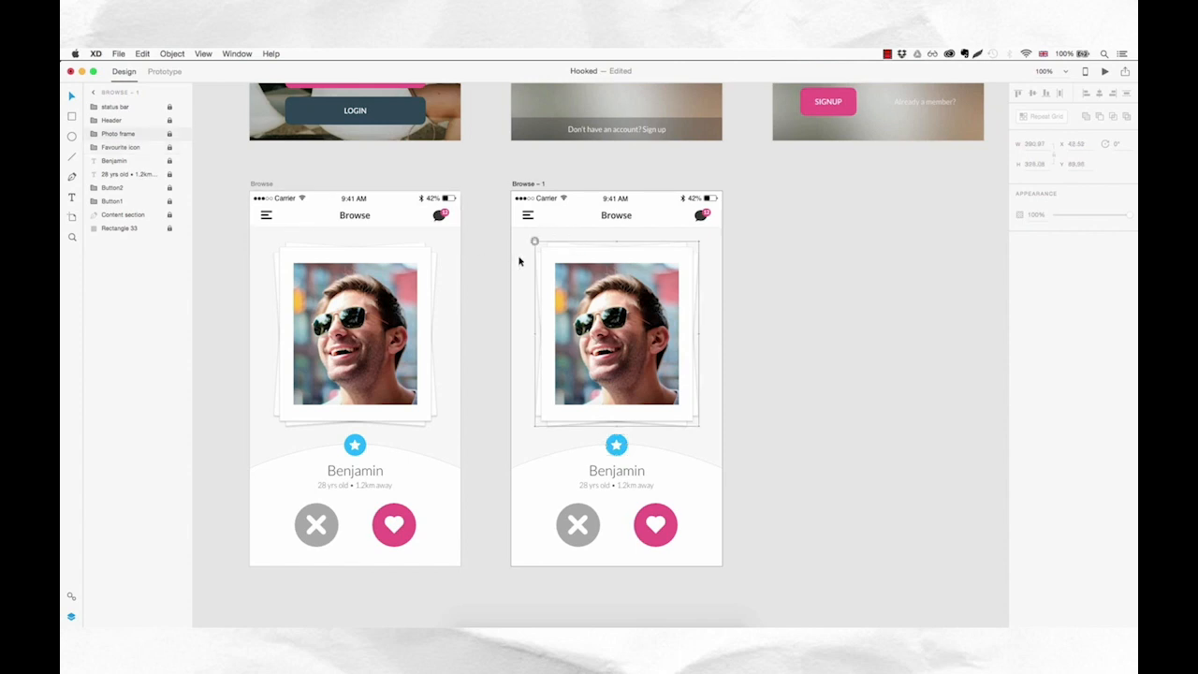
- Draw a 375 by 667 px rectangle covering the whole Browse – 1 artboard and fill it with black
{"action": "key", "text": "r"}
{"action": "mouse_move", "coordinate": [511, 191]}
{"action": "left_mouse_down"}
{"action": "mouse_move", "coordinate": [677, 422]}
{"action": "mouse_move", "coordinate": [723, 566]}
{"action": "left_mouse_up"}
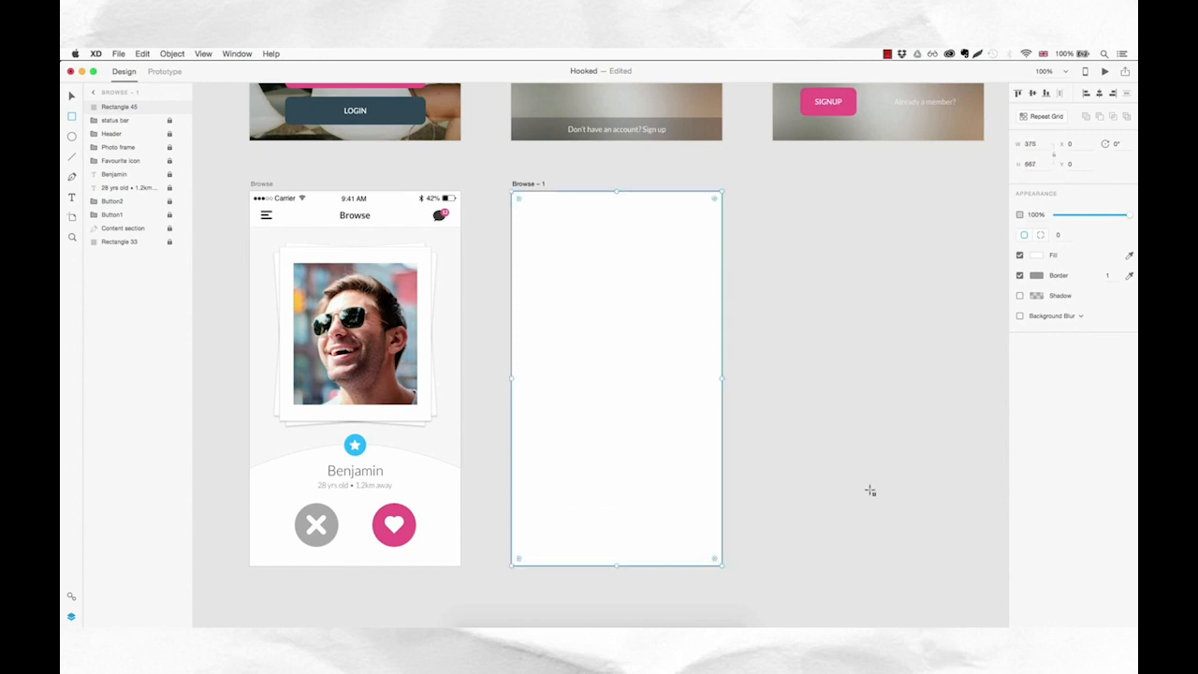
{"action": "left_click", "coordinate": [1037, 257]}
{"action": "left_click_drag", "start_coordinate": [938, 260], "coordinate": [821, 311]}
- Remove the black overlay rectangle's border and reduce its opacity to 40%
{"action": "left_click", "coordinate": [1082, 278]}
{"action": "left_click", "coordinate": [1035, 277]}
{"action": "left_click", "coordinate": [1032, 297]}
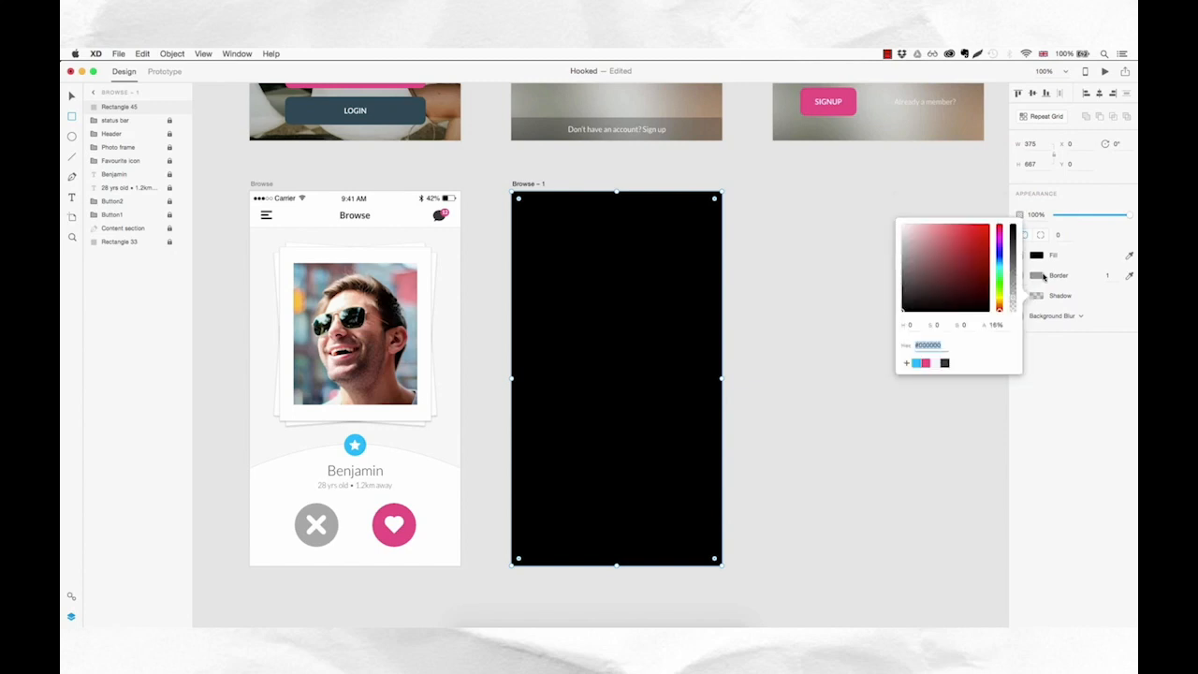
{"action": "left_click", "coordinate": [1043, 278]}
{"action": "left_click", "coordinate": [1020, 276]}
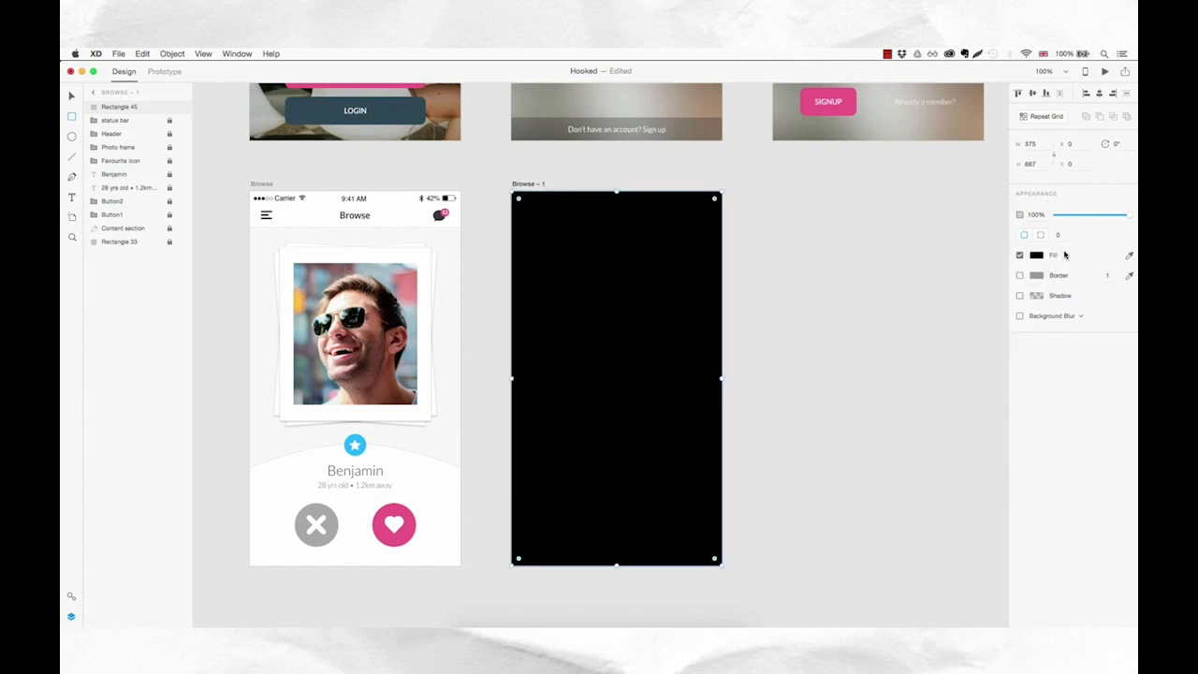
{"action": "left_click_drag", "start_coordinate": [1127, 215], "coordinate": [1086, 216]}
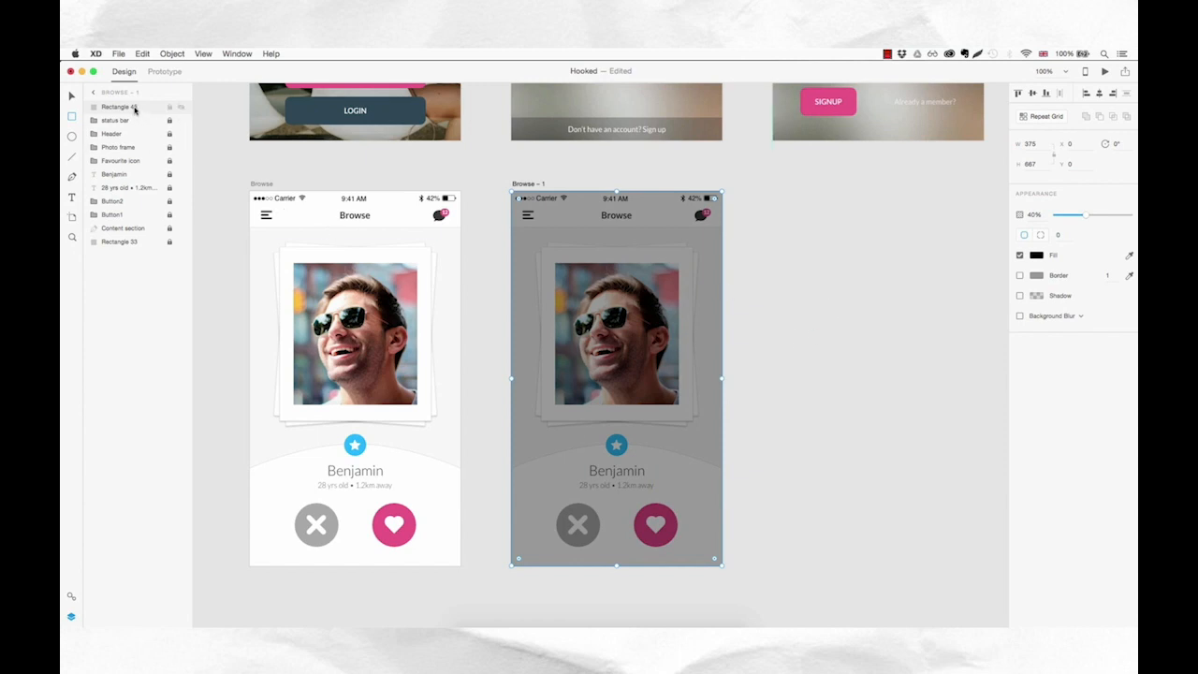
- Group all layers of the Browse – 1 artboard, name the group BG layers and lock it
{"action": "left_click", "coordinate": [130, 243], "text": "shift"}
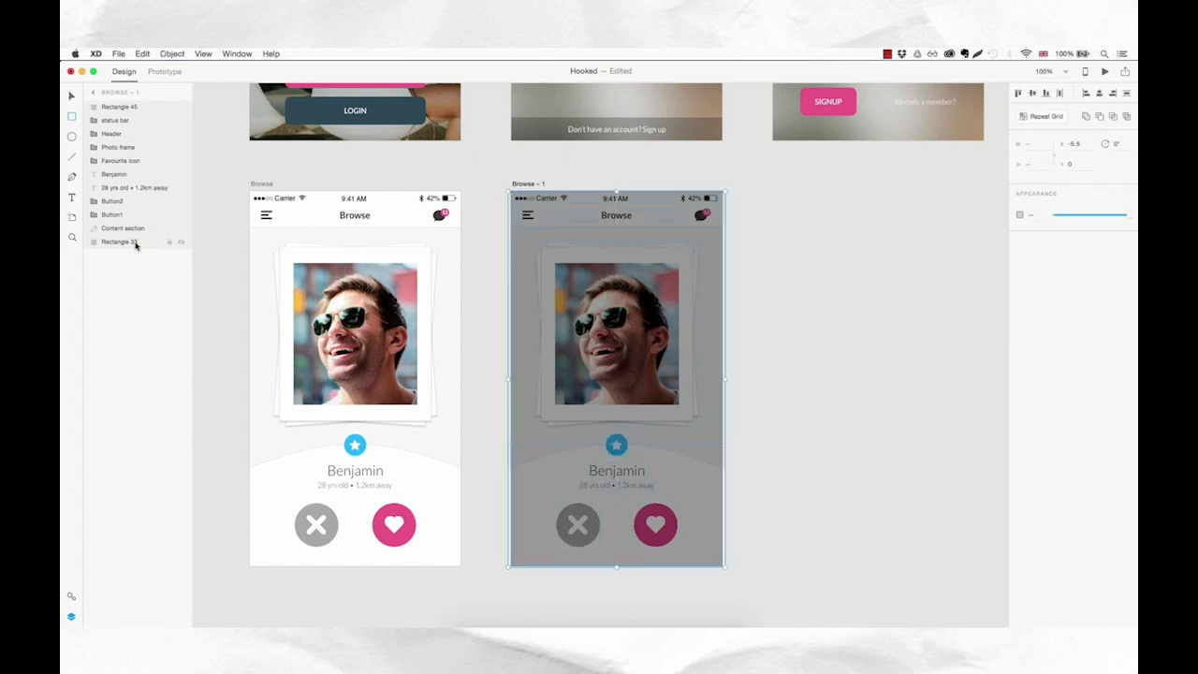
{"action": "key", "text": "super+g"}
{"action": "double_click", "coordinate": [113, 108]}
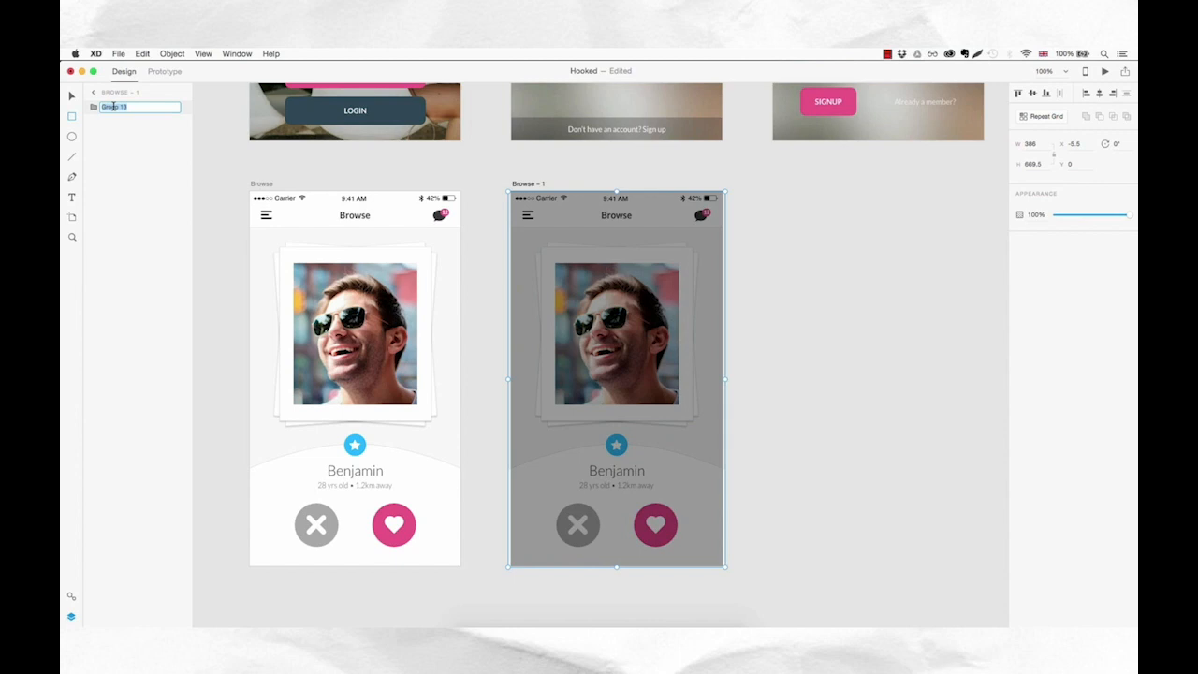
{"action": "type", "text": "BG"}
{"action": "key", "text": "Return"}
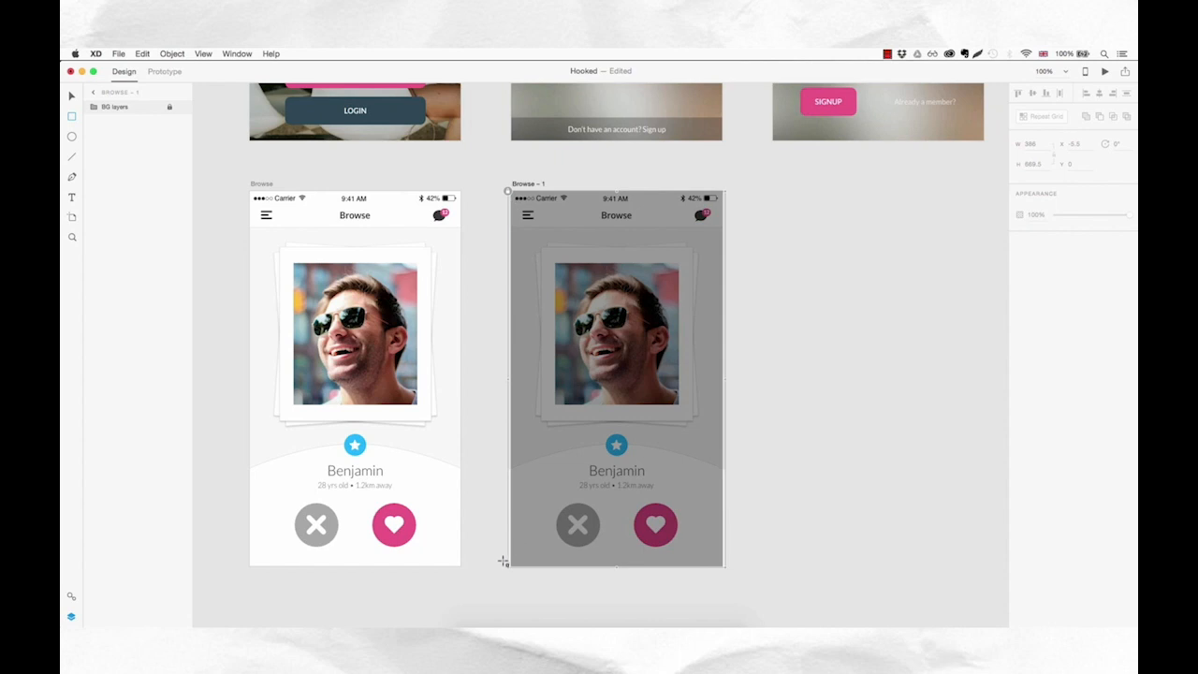
{"action": "key", "text": "XF86AudioRaiseVolume"}
- Draw a full-height white rectangle from the left edge of Browse – 1, set its width to 280 px and lock it
{"action": "left_click_drag", "start_coordinate": [512, 567], "coordinate": [683, 189]}
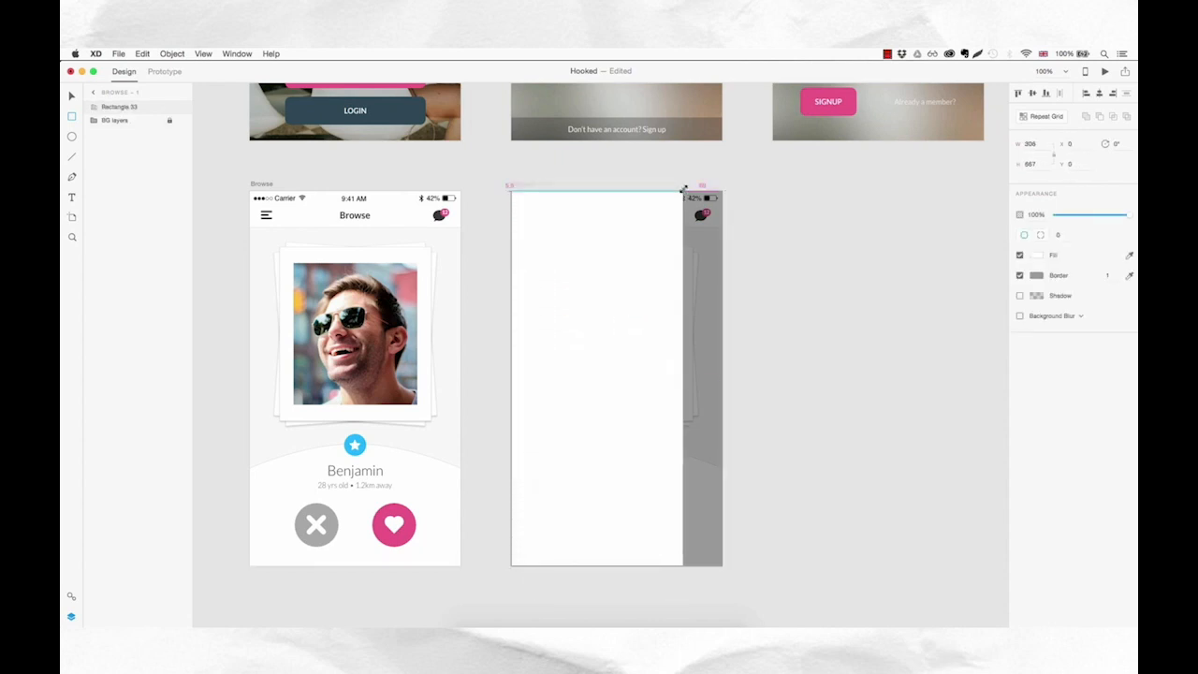
{"action": "left_click", "coordinate": [1030, 143]}
{"action": "key", "text": "shift+Down"}
{"action": "key", "text": "shift+Down"}
{"action": "key", "text": "Down"}
{"action": "key", "text": "Down"}
{"action": "key", "text": "Down"}
{"action": "key", "text": "Down"}
{"action": "key", "text": "Down"}
{"action": "key", "text": "Down"}
{"action": "key", "text": "Down"}
{"action": "key", "text": "Down"}
{"action": "key", "text": "Down"}
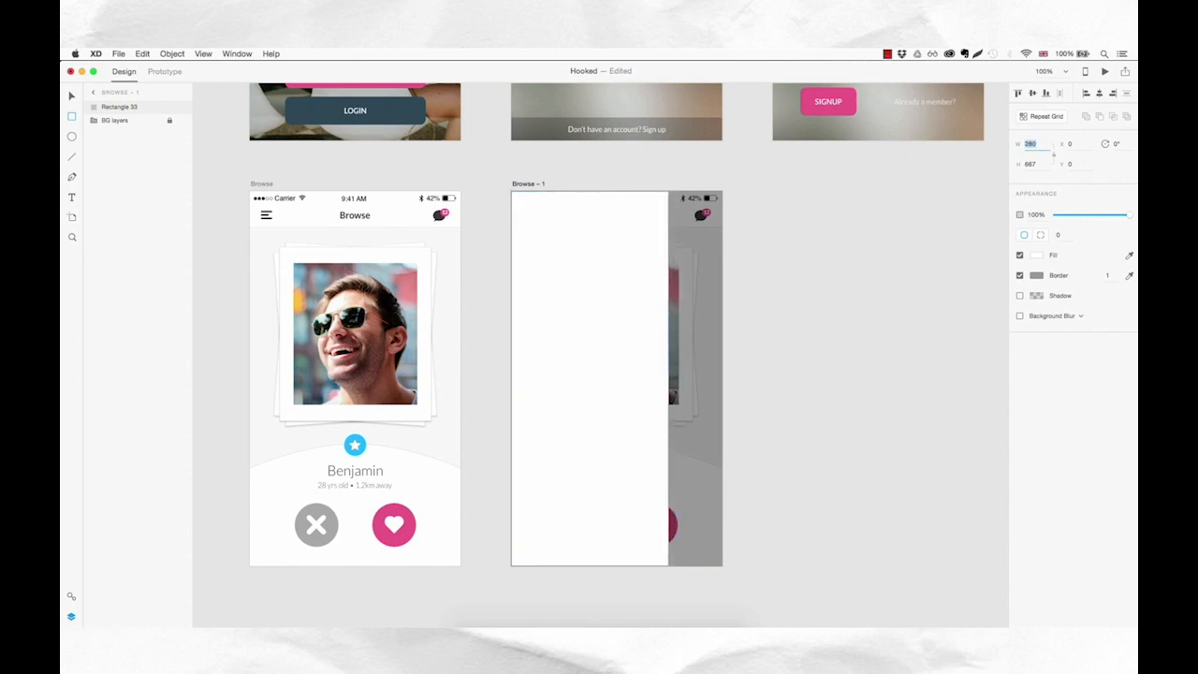
{"action": "key", "text": "Return"}
{"action": "key", "text": "super+l"}
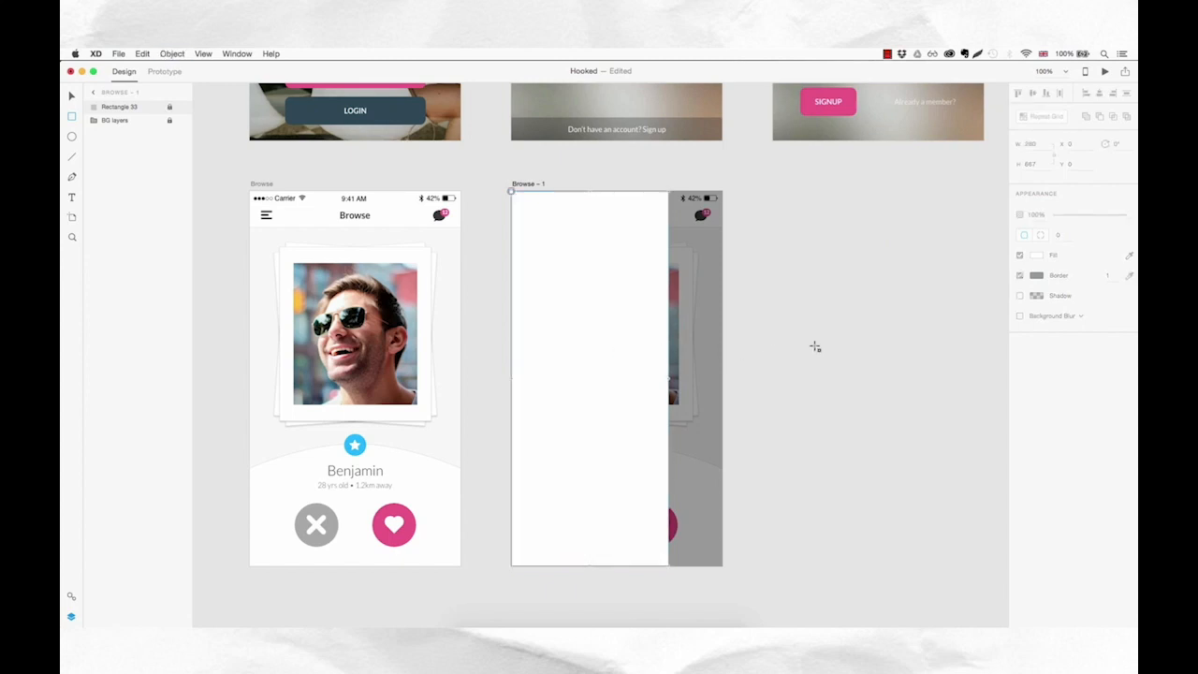
- Draw a 90 by 90 px circle in the upper part of the white panel, filled dark red and without border
{"action": "key", "text": "e"}
{"action": "mouse_move", "coordinate": [561, 225]}
{"action": "left_mouse_down"}
{"action": "mouse_move", "coordinate": [623, 289]}
{"action": "mouse_move", "coordinate": [613, 274]}
{"action": "left_mouse_up"}
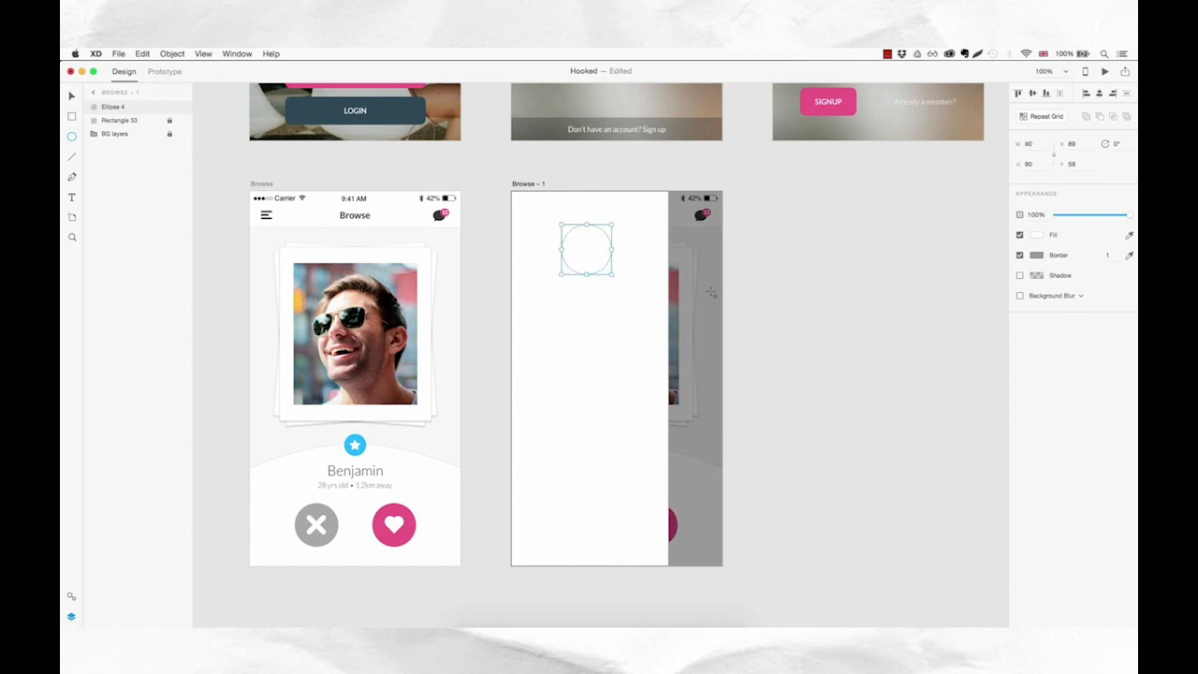
{"action": "left_click", "coordinate": [1037, 235]}
{"action": "left_click", "coordinate": [979, 199]}
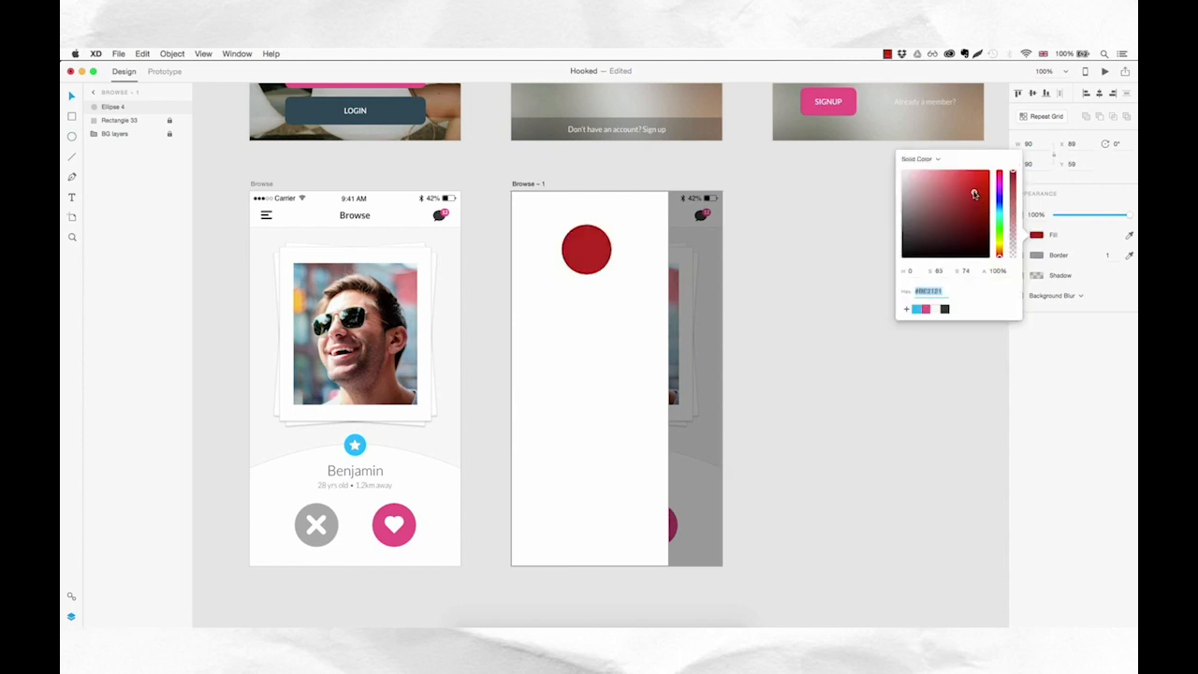
{"action": "left_click", "coordinate": [1077, 253]}
{"action": "left_click", "coordinate": [1021, 256]}
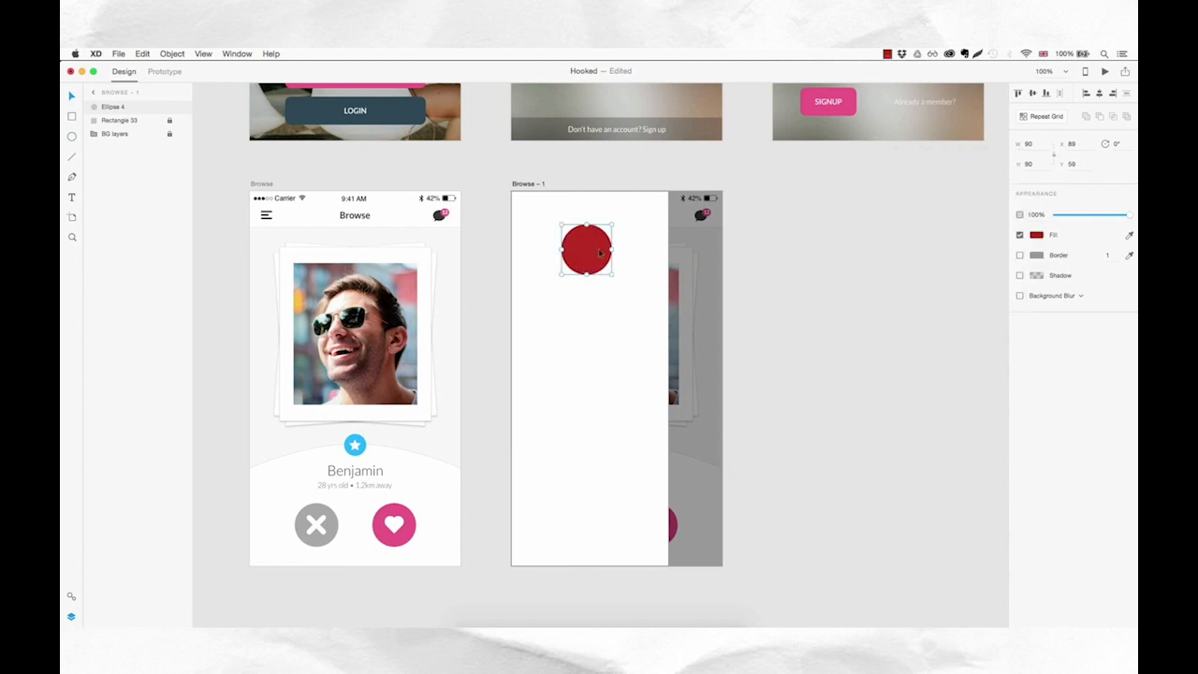
- Position the red circle about 35 px below the artboard's top edge and centre it horizontally in the white panel
{"action": "left_click_drag", "start_coordinate": [588, 251], "coordinate": [592, 220]}
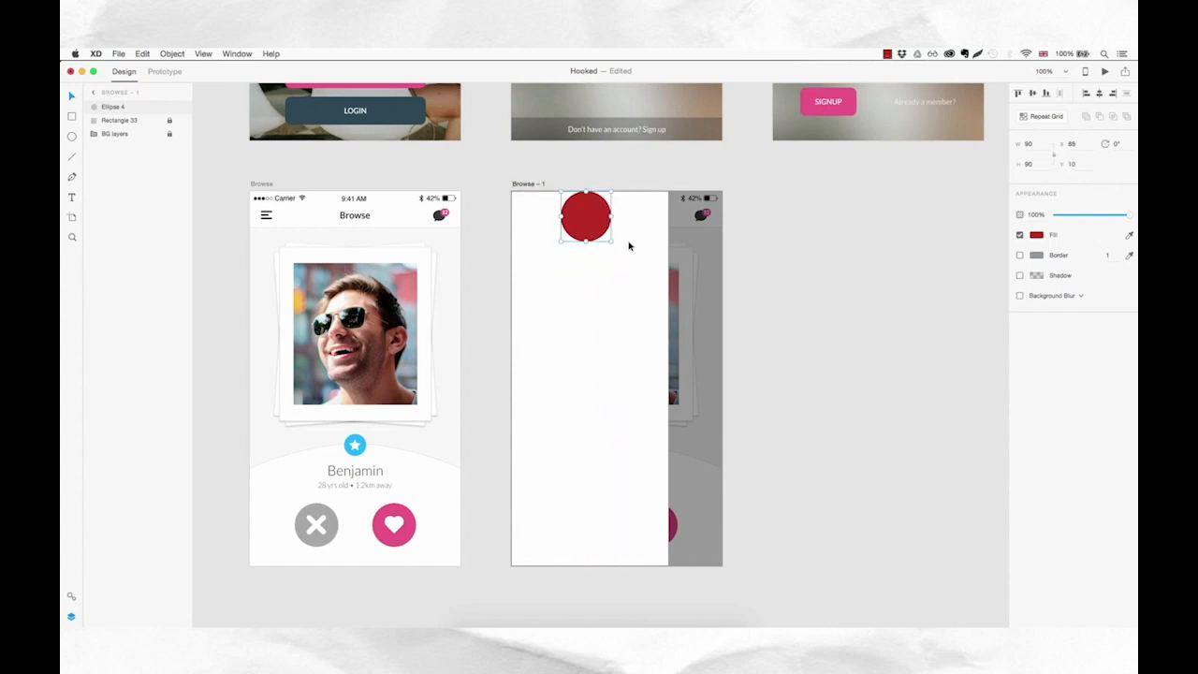
{"action": "key", "text": "shift+Down"}
{"action": "key", "text": "shift+Down"}
{"action": "key", "text": "Down"}
{"action": "key", "text": "Down"}
{"action": "key", "text": "Down"}
{"action": "key", "text": "Down"}
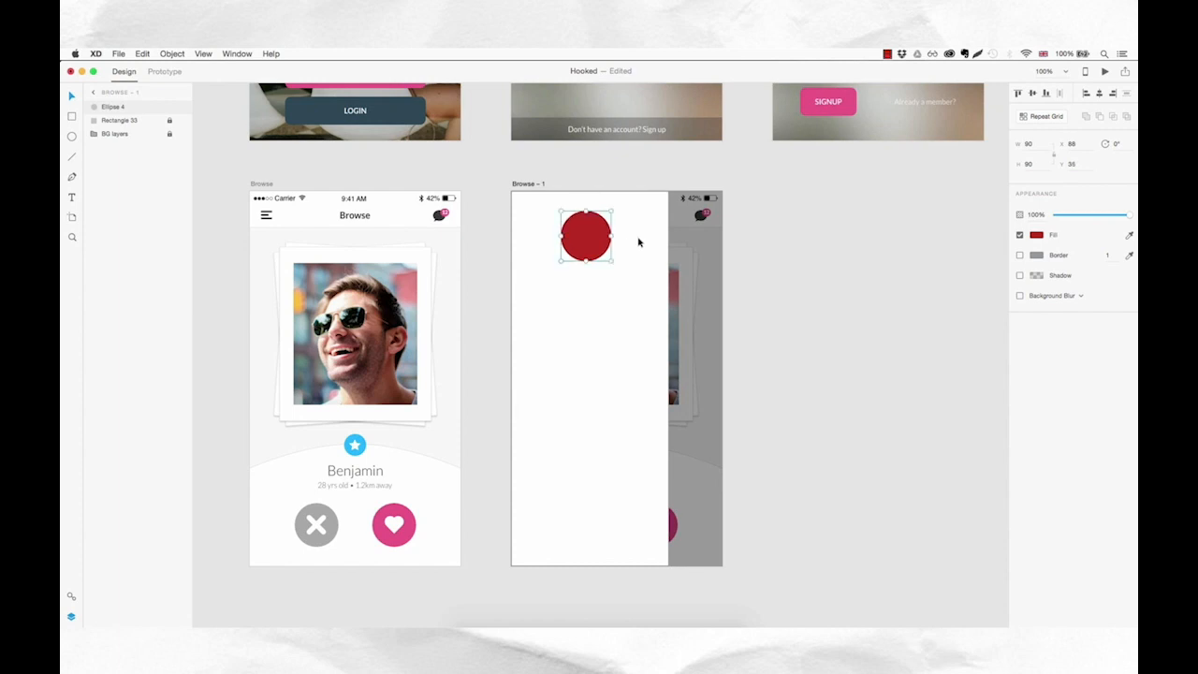
{"action": "left_click_drag", "start_coordinate": [596, 240], "coordinate": [600, 239]}
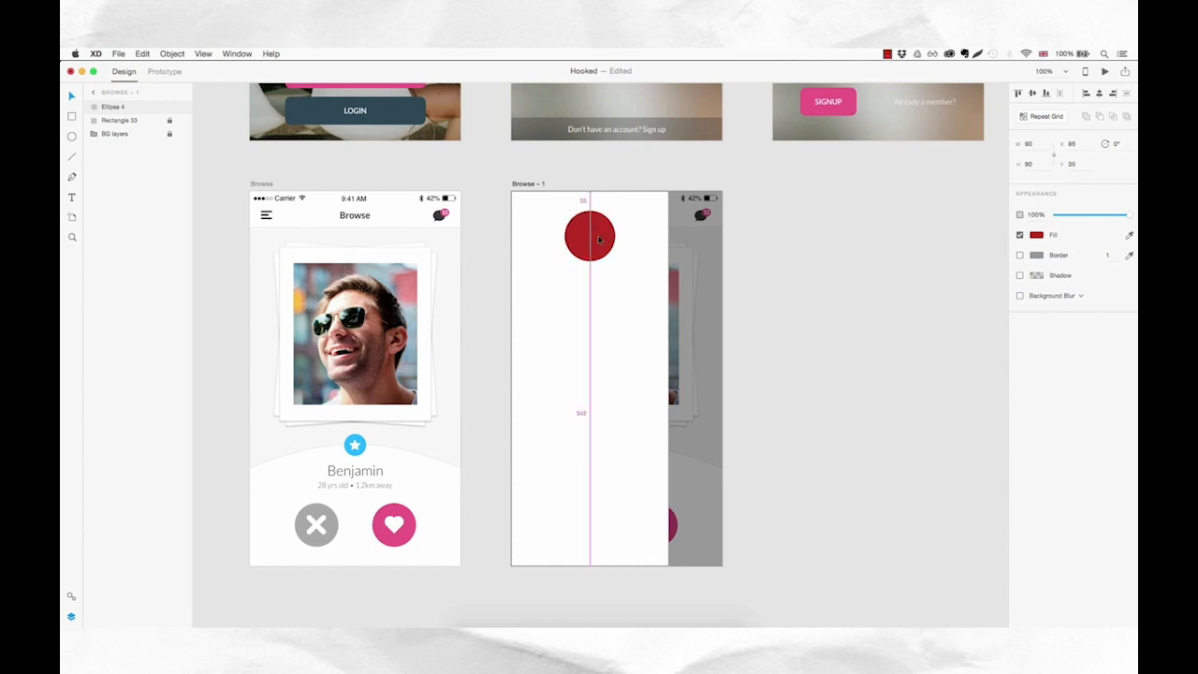
- Preview girl2.jpg in the Finder Assets folder and place it on the empty canvas beside the Browse – 1 artboard
{"action": "left_click", "coordinate": [810, 316]}
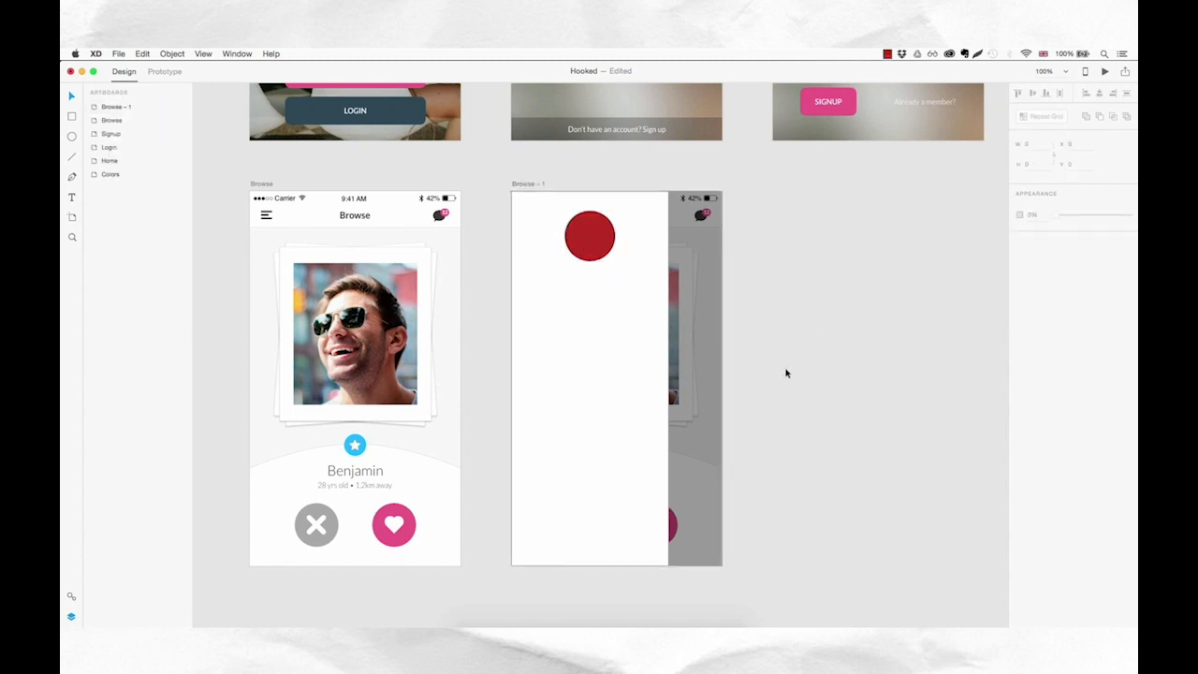
{"action": "left_click", "coordinate": [472, 622]}
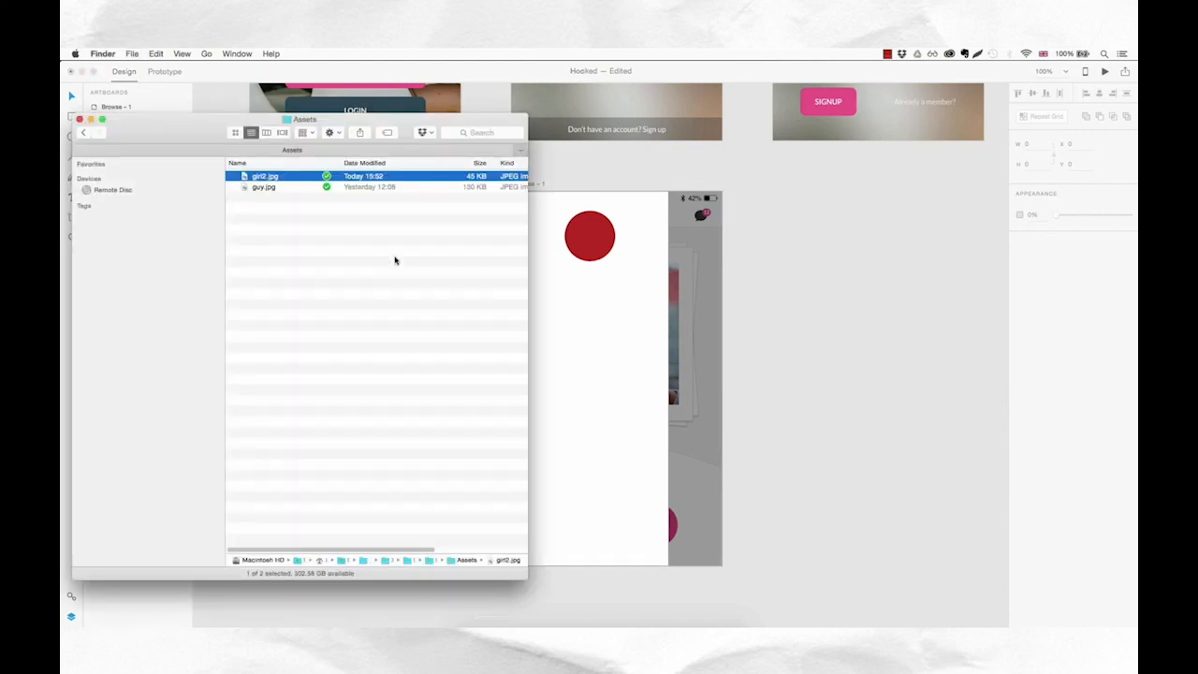
{"action": "key", "text": "space"}
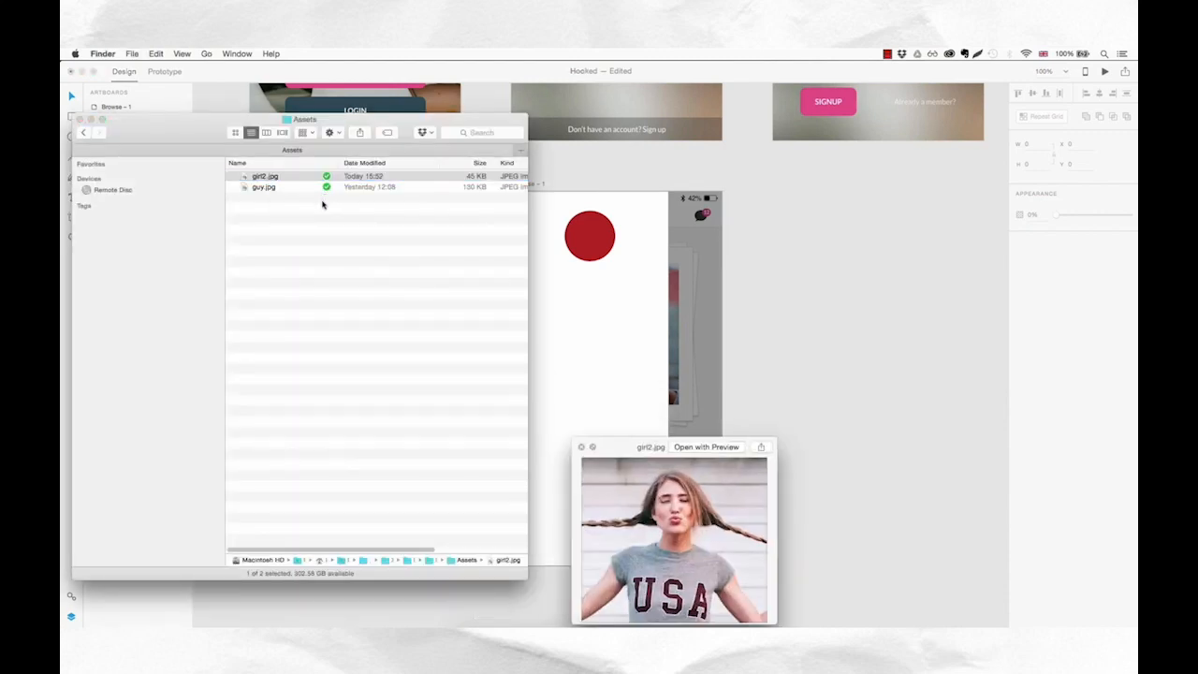
{"action": "key", "text": "space"}
{"action": "left_click_drag", "start_coordinate": [351, 121], "coordinate": [309, 196]}
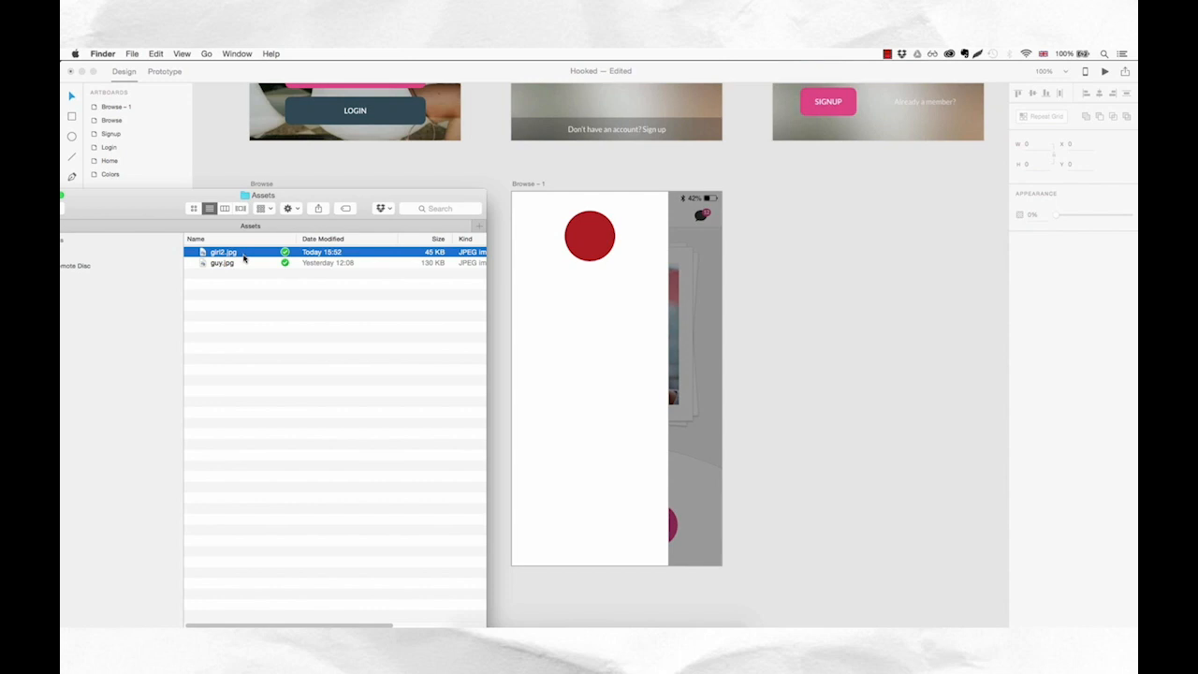
{"action": "left_click_drag", "start_coordinate": [241, 257], "coordinate": [822, 291]}
{"action": "left_click", "coordinate": [746, 356]}
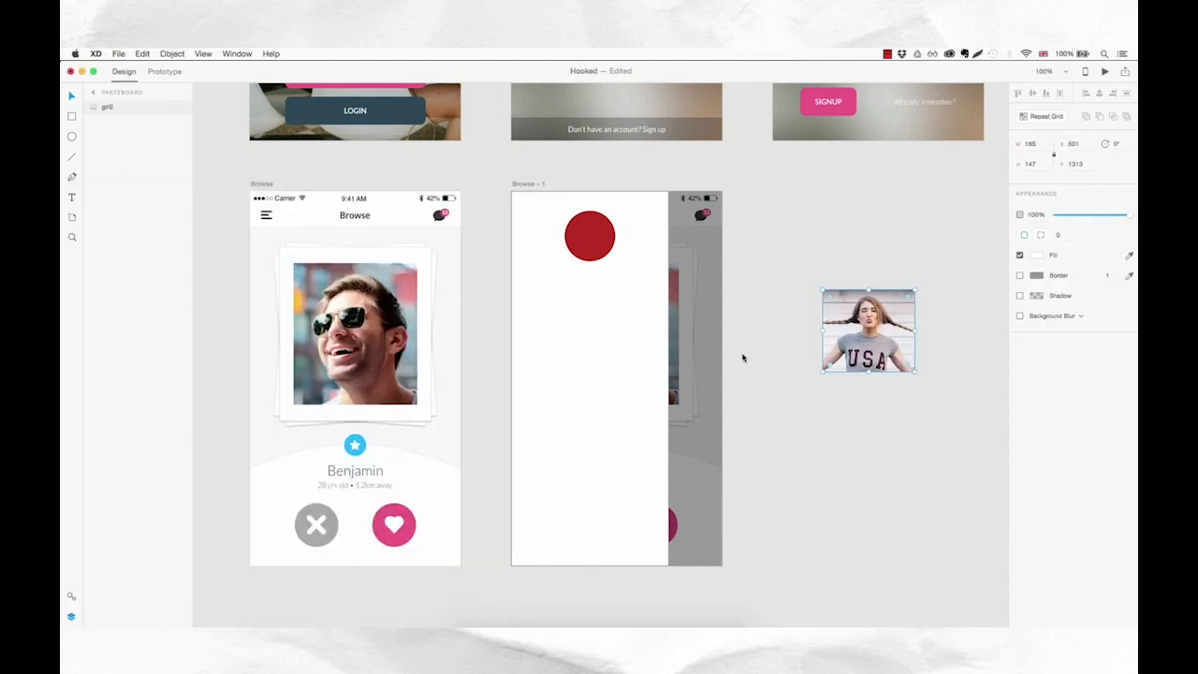
- Move the girl2 photo over the red circle on Browse – 1 and mask it with the circle
{"action": "left_click_drag", "start_coordinate": [875, 336], "coordinate": [603, 282]}
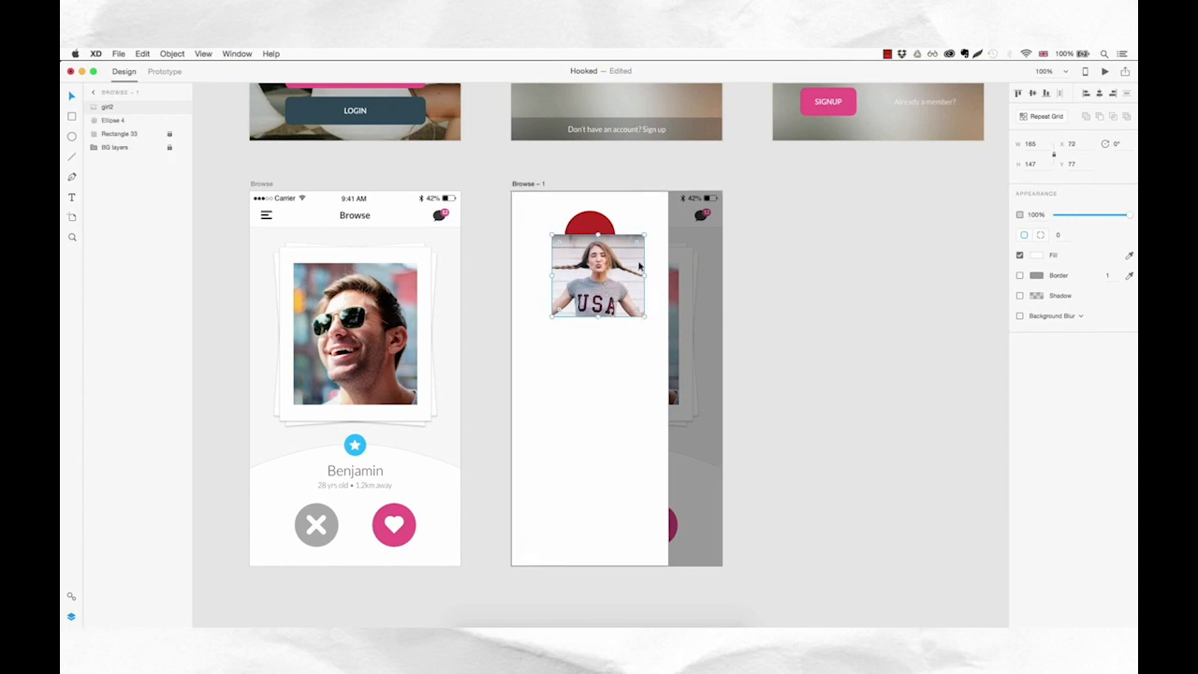
{"action": "left_click", "coordinate": [594, 225], "text": "shift"}
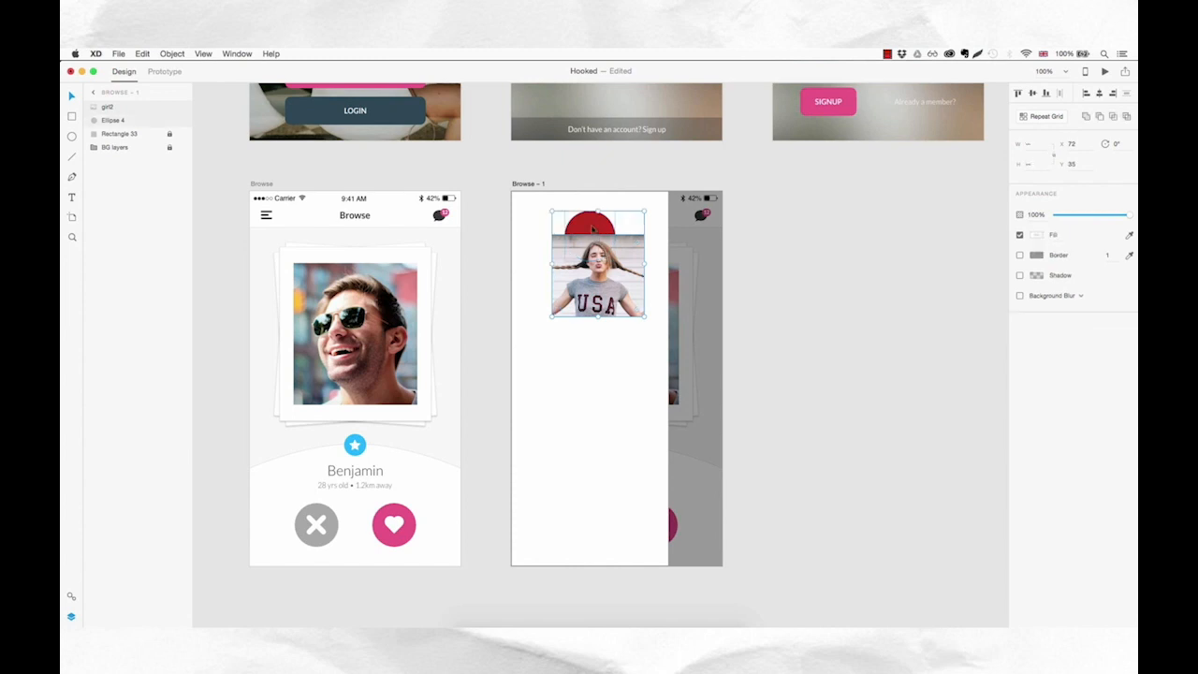
{"action": "left_click", "coordinate": [169, 55]}
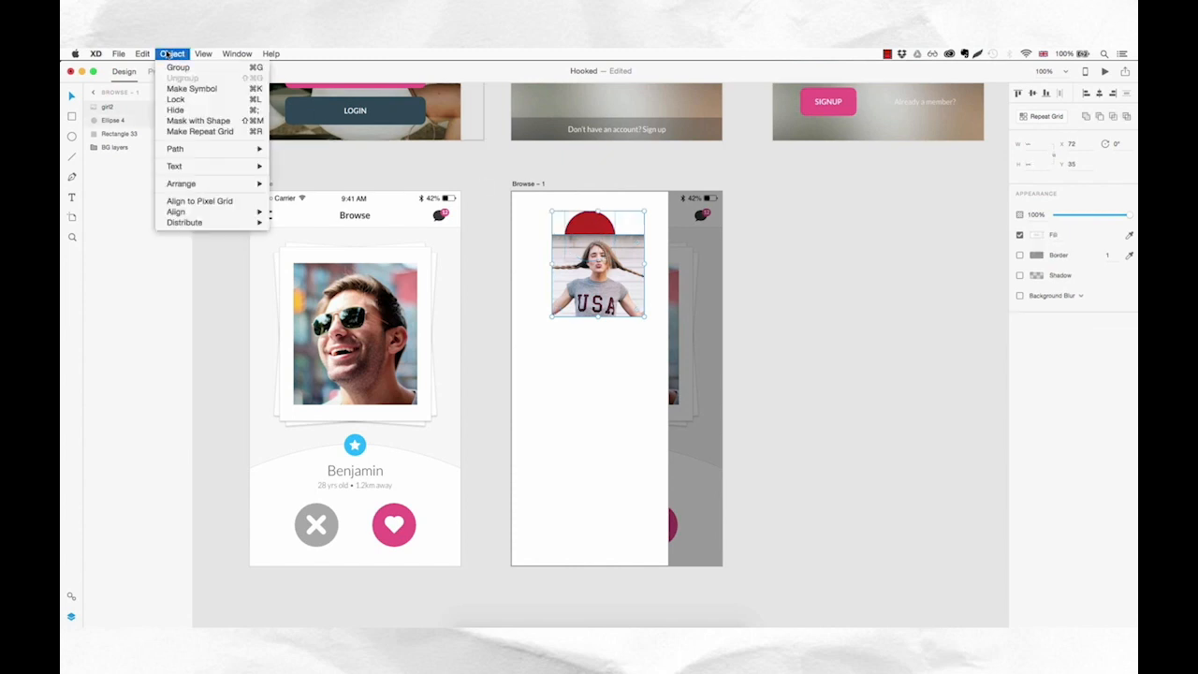
{"action": "left_click", "coordinate": [199, 123]}
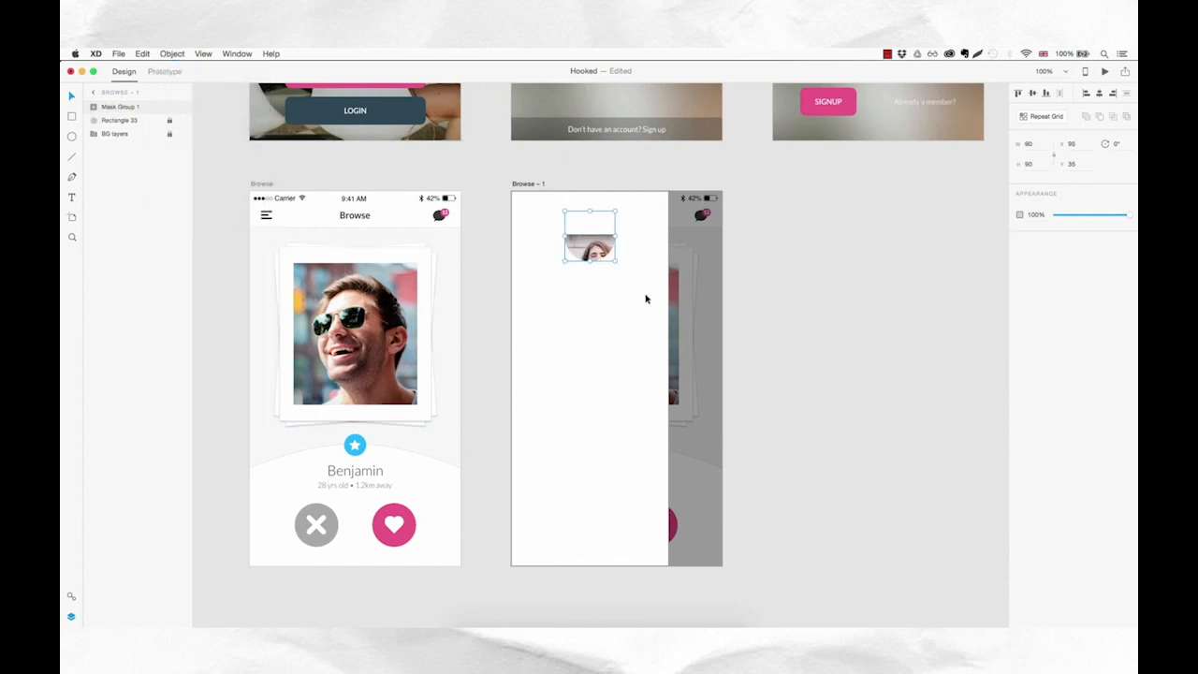
- Reposition the girl2 photo inside its mask so that her face is centred in the circle
{"action": "double_click", "coordinate": [592, 250]}
{"action": "left_click_drag", "start_coordinate": [608, 301], "coordinate": [601, 270]}
{"action": "key", "text": "Escape"}
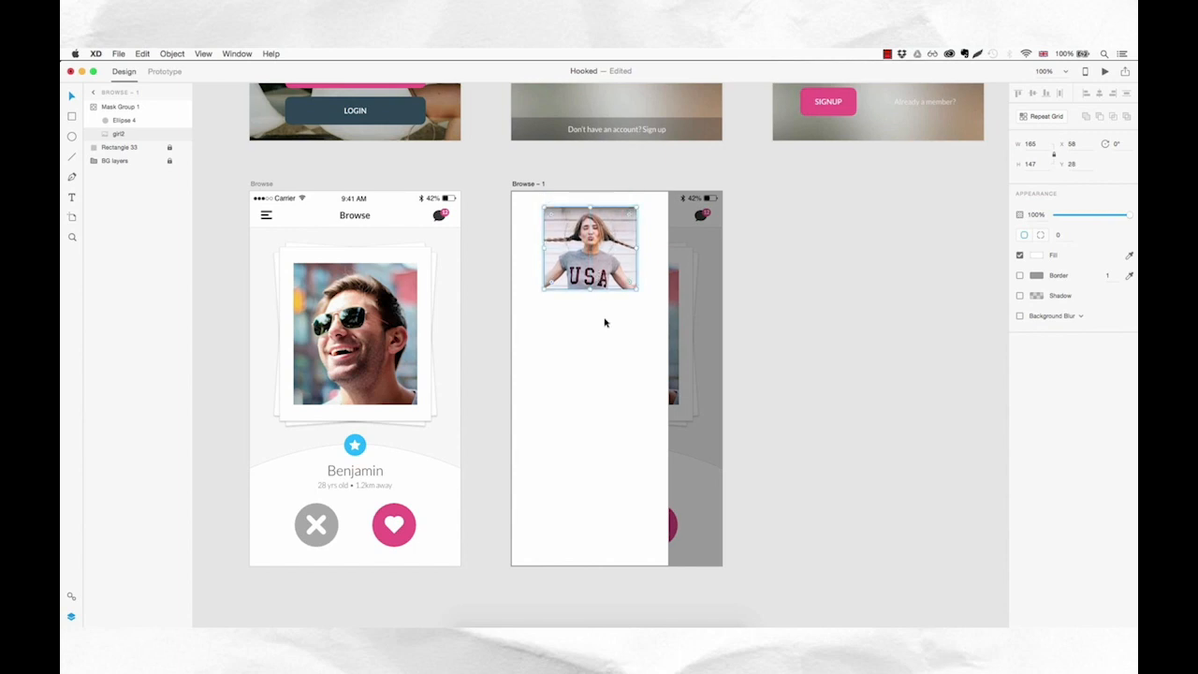
{"action": "left_click", "coordinate": [607, 326]}
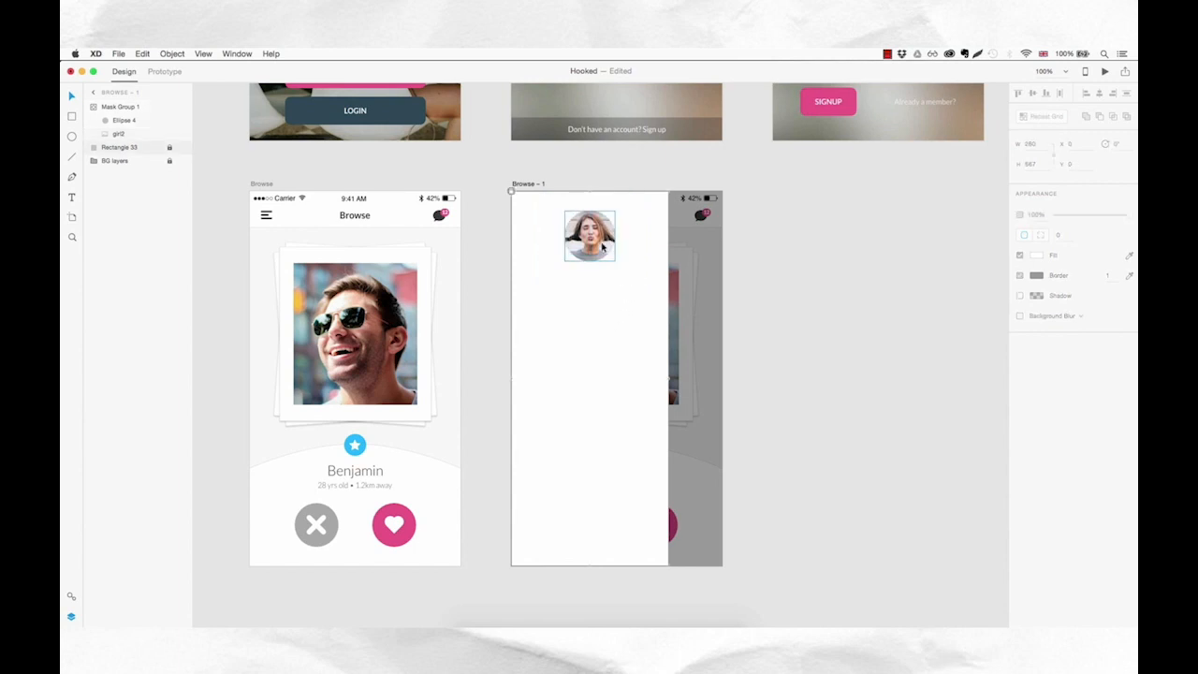
- Try to scale down the girl2 photo inside the circular mask
{"action": "double_click", "coordinate": [601, 246]}
{"action": "left_click", "coordinate": [607, 279]}
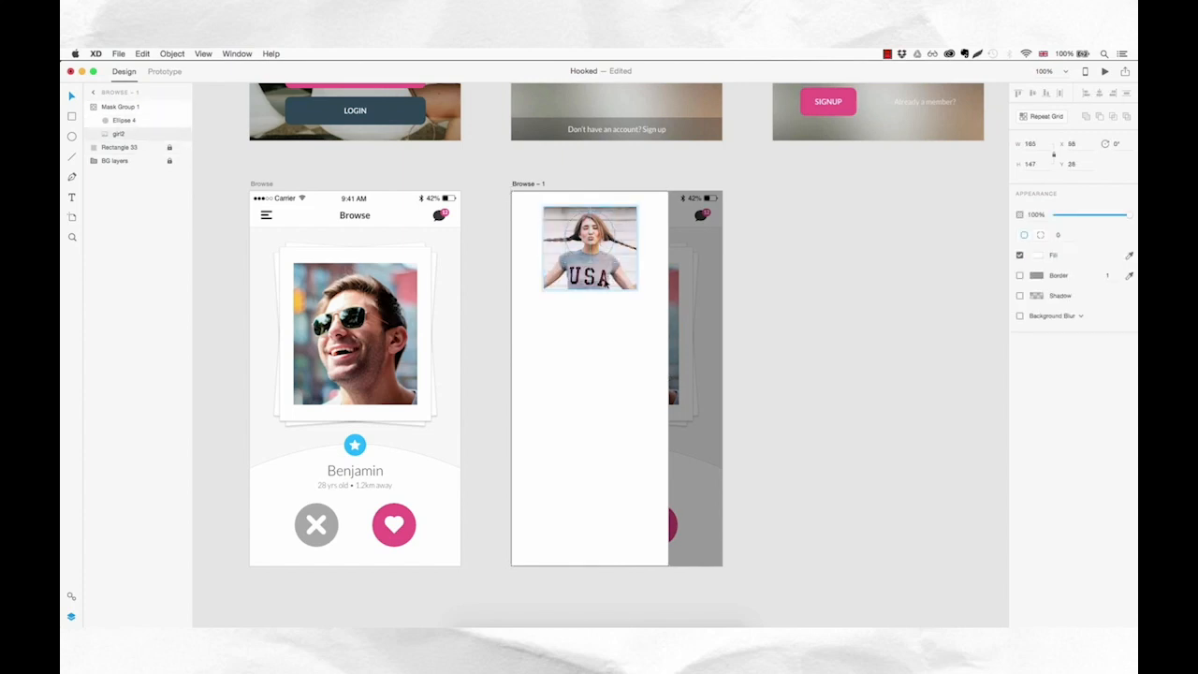
{"action": "key", "text": "super+c"}
{"action": "left_click_drag", "start_coordinate": [634, 293], "coordinate": [608, 261]}
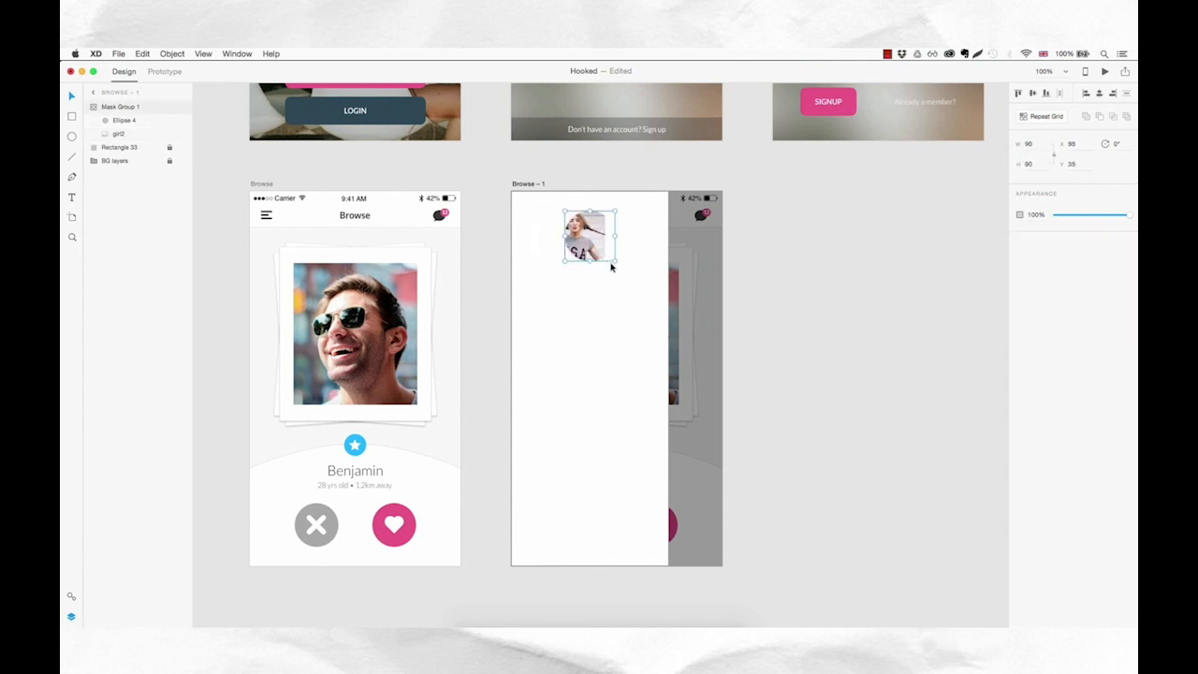
{"action": "key", "text": "super+z"}
- Nudge the girl2 photo slightly within the circular mask and check the avatar at 200% zoom
{"action": "left_click_drag", "start_coordinate": [613, 277], "coordinate": [611, 276]}
{"action": "key", "text": "Escape"}
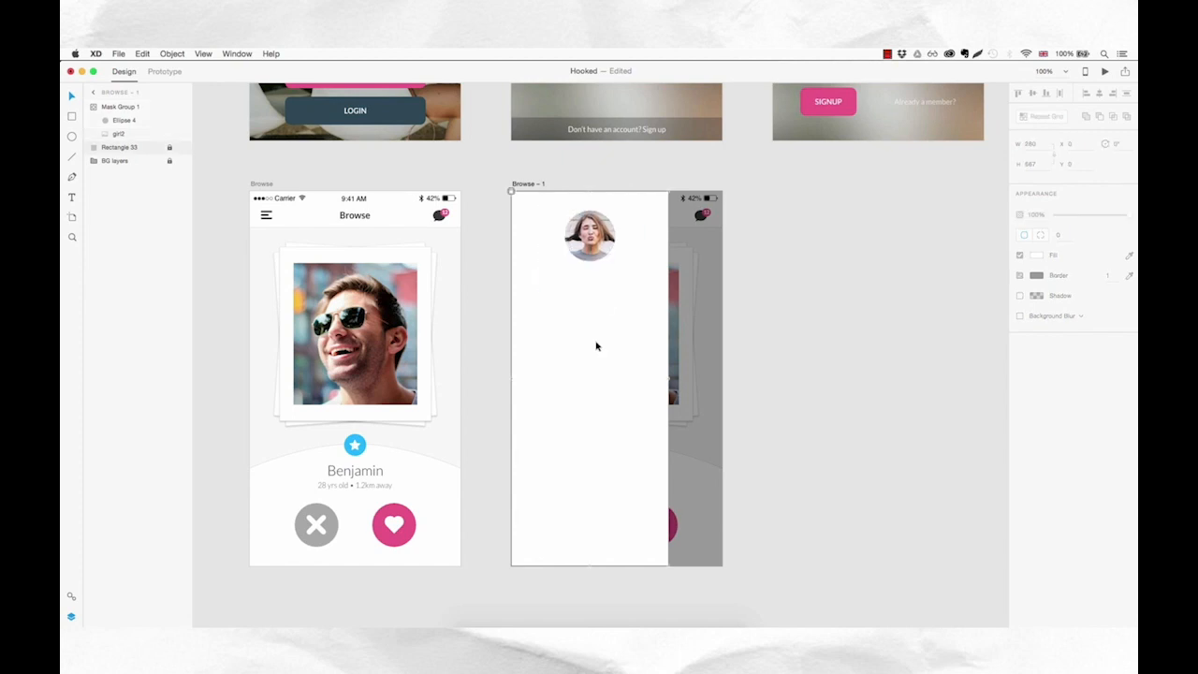
{"action": "key", "text": "z"}
{"action": "left_click", "coordinate": [607, 246]}
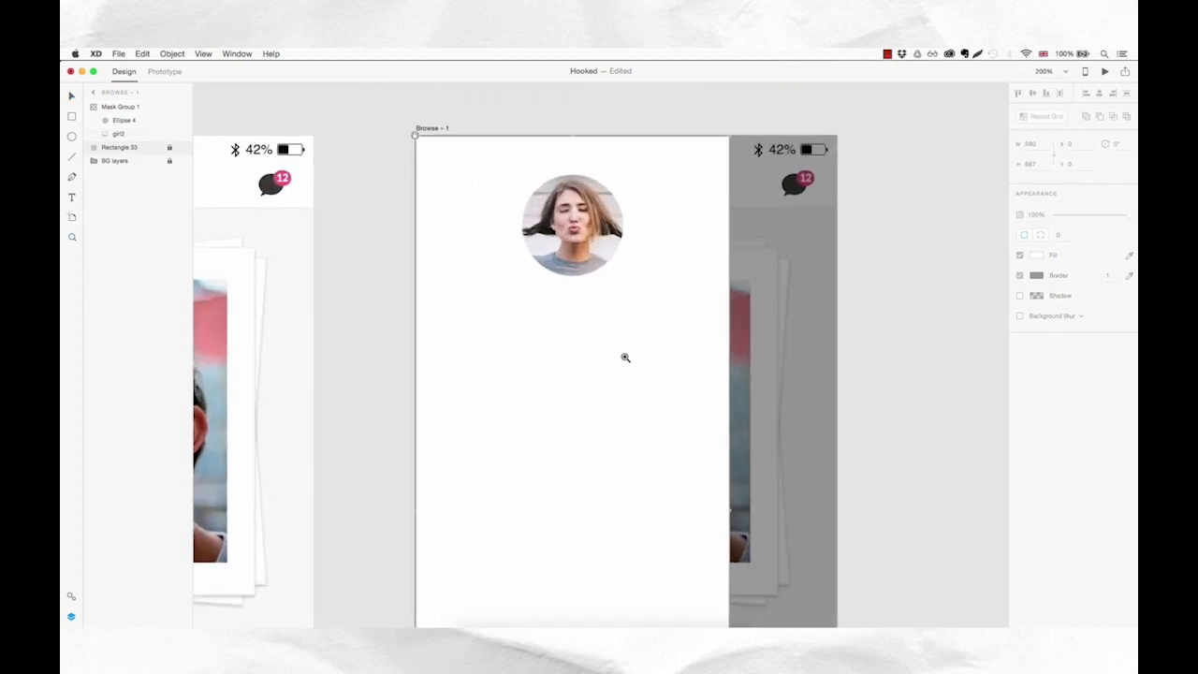
{"action": "key", "text": "super+minus"}
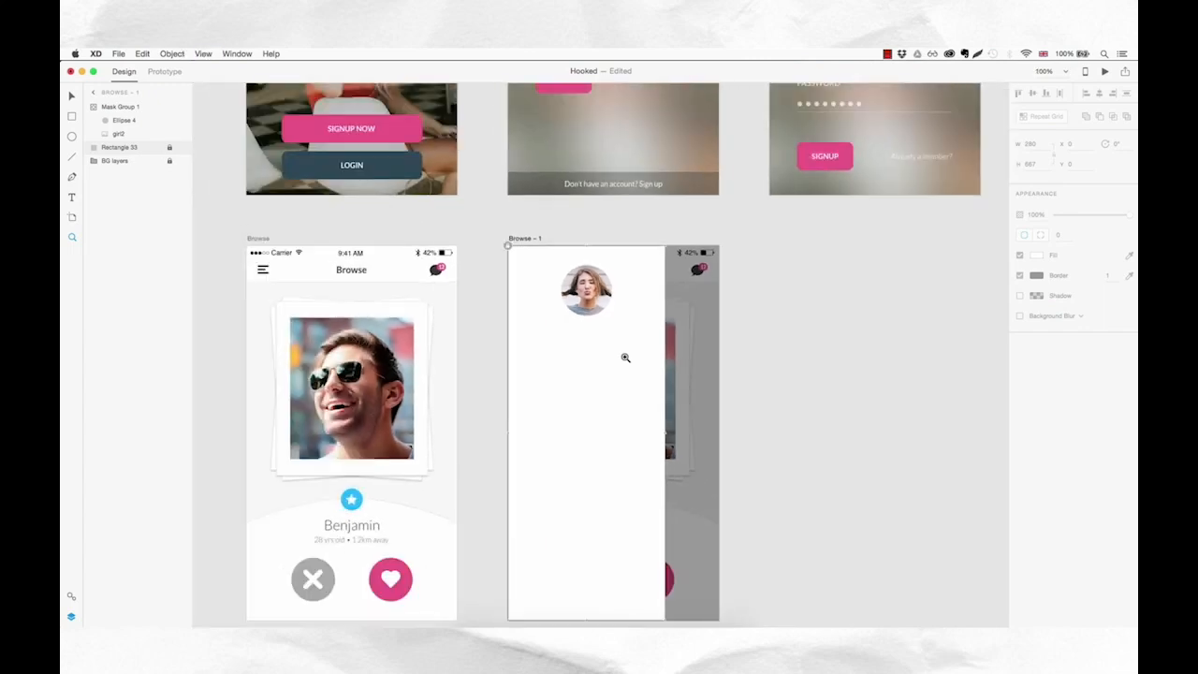
- Add a text line with the profile owner's first name beneath the avatar in the white panel
{"action": "key", "text": "t"}
{"action": "left_click", "coordinate": [552, 350]}
{"action": "type", "text": "Cameron"}
{"action": "key", "text": "Escape"}
{"action": "mouse_move", "coordinate": [583, 352]}
{"action": "left_mouse_down"}
{"action": "mouse_move", "coordinate": [577, 342]}
{"action": "mouse_move", "coordinate": [589, 349]}
{"action": "left_mouse_up"}
- Format the name text in Lato Light at size 25
{"action": "left_click", "coordinate": [1052, 214]}
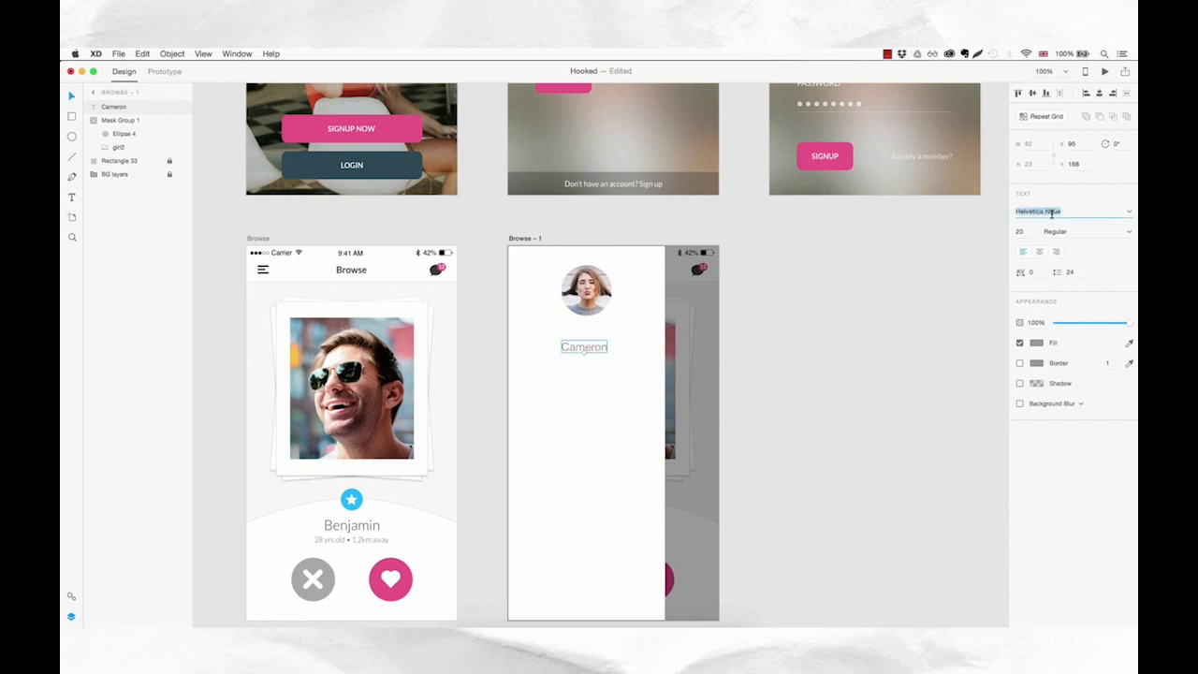
{"action": "type", "text": "Lato"}
{"action": "key", "text": "Return"}
{"action": "left_click", "coordinate": [1030, 230]}
{"action": "key", "text": "Up"}
{"action": "key", "text": "Up"}
{"action": "key", "text": "Up"}
{"action": "key", "text": "Up"}
{"action": "key", "text": "Up"}
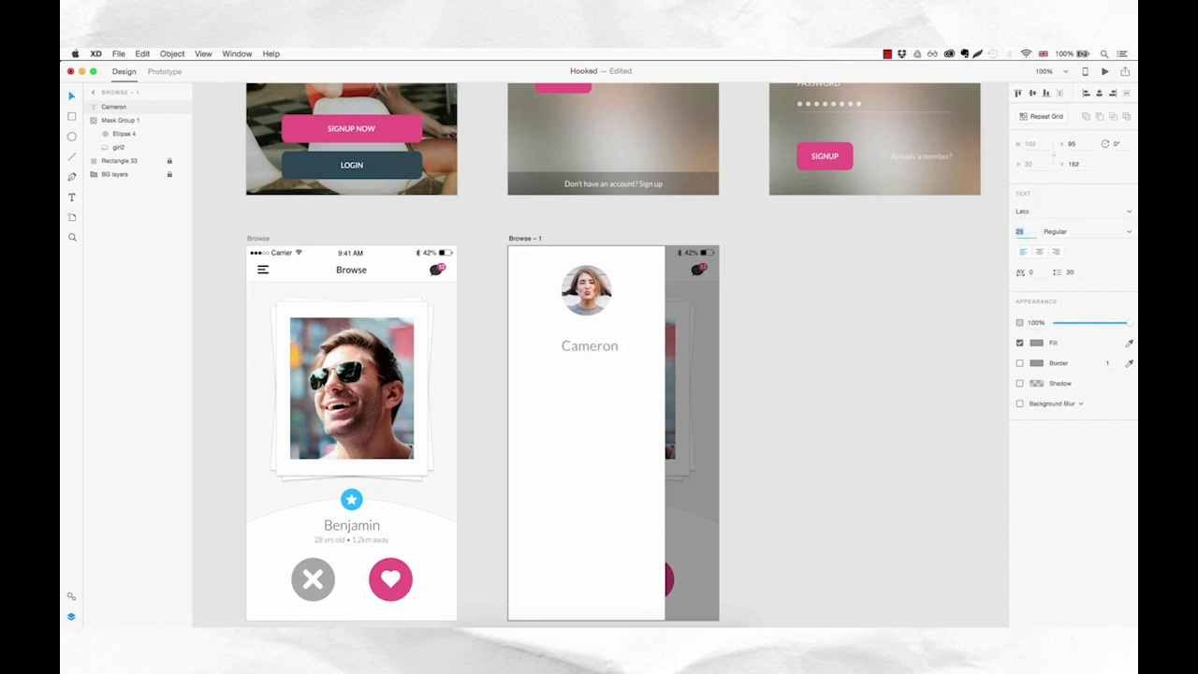
{"action": "left_click", "coordinate": [1128, 233]}
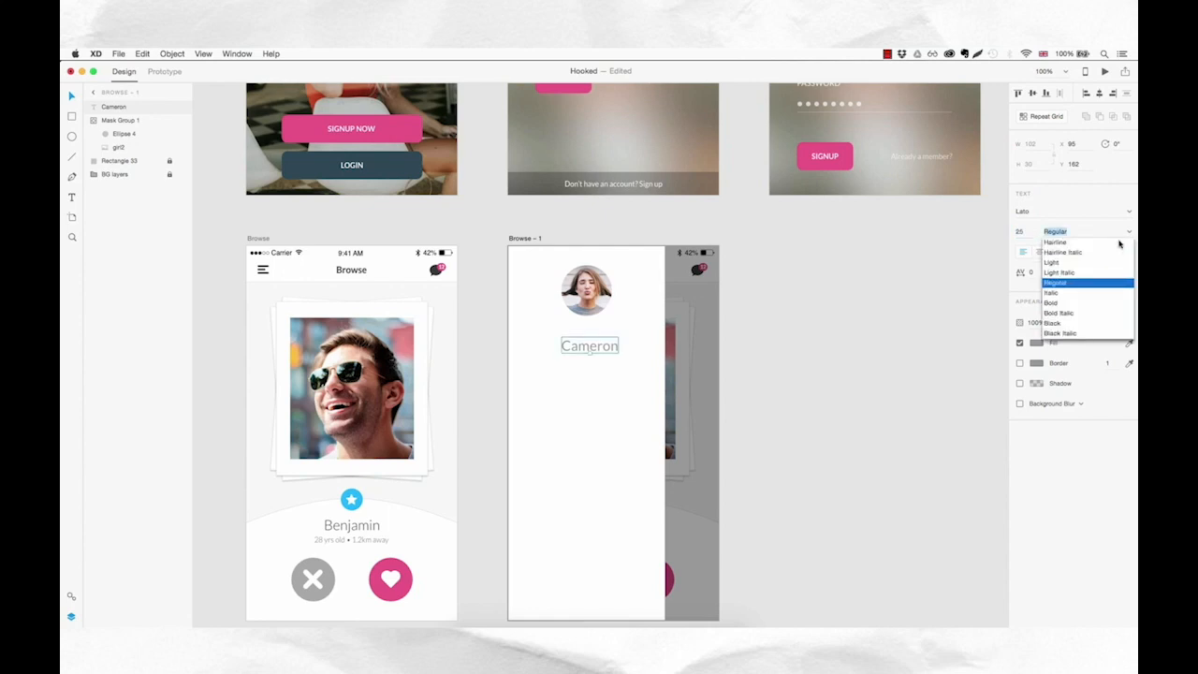
{"action": "left_click", "coordinate": [1079, 266]}
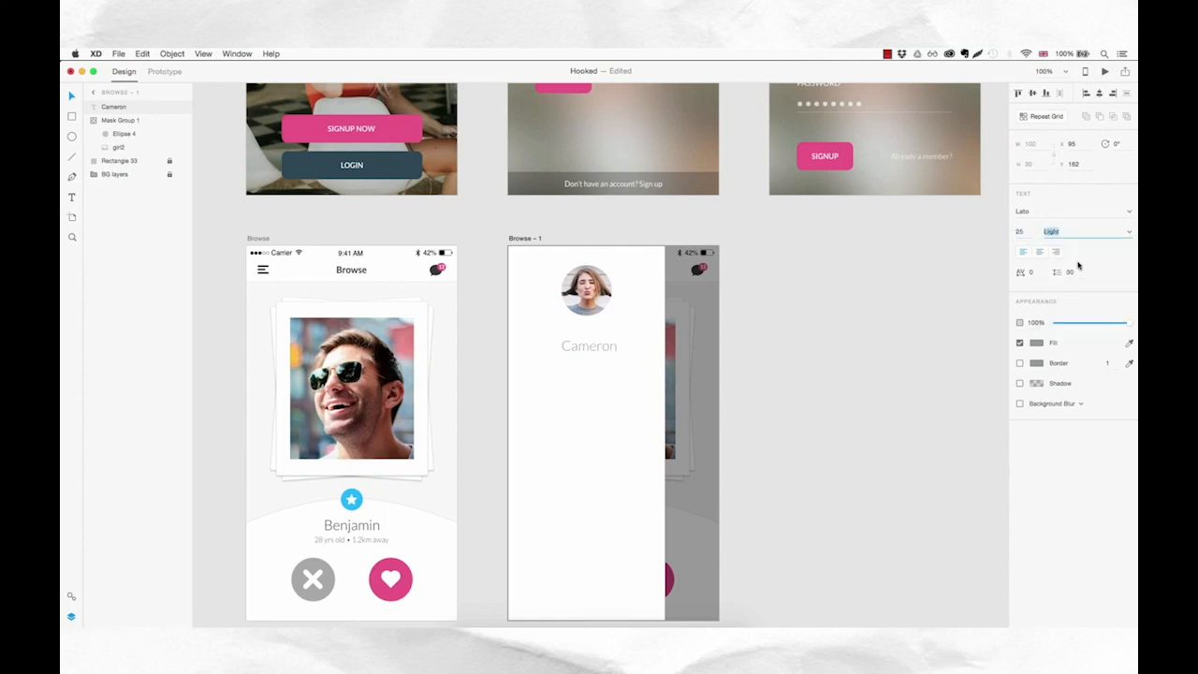
- Fill the name text with the saved dark grey swatch #383838 and centre it below the avatar
{"action": "left_click", "coordinate": [1036, 343]}
{"action": "left_click_drag", "start_coordinate": [947, 333], "coordinate": [880, 337]}
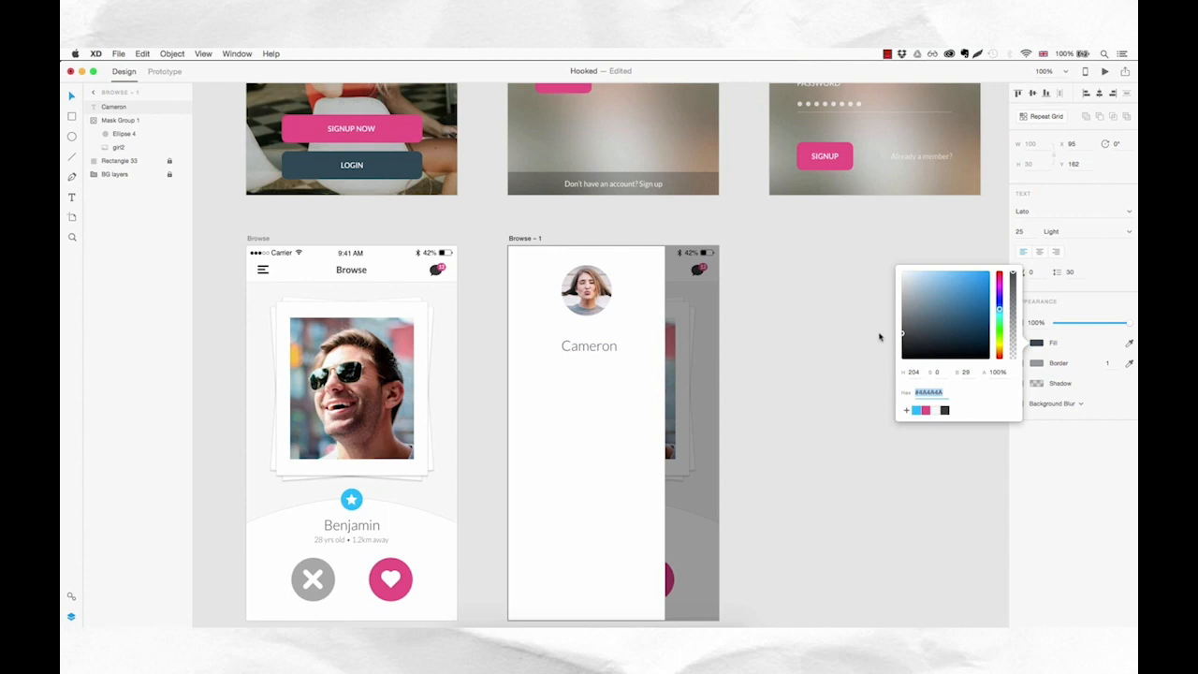
{"action": "left_click", "coordinate": [945, 410]}
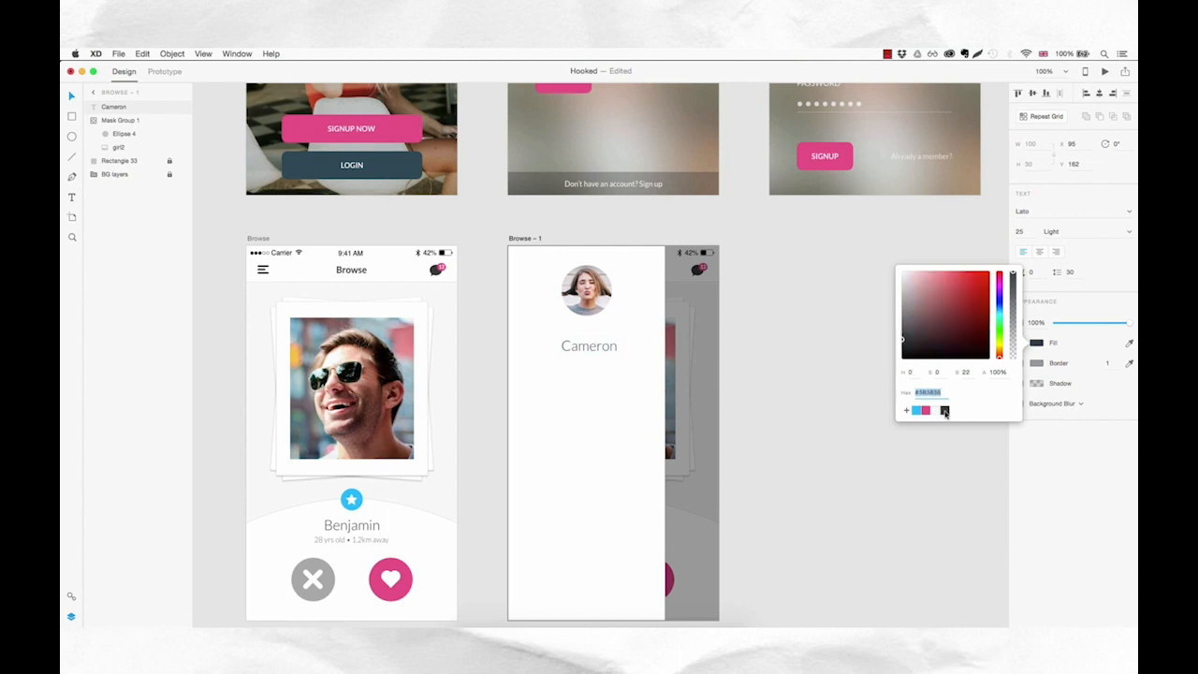
{"action": "mouse_move", "coordinate": [600, 358]}
{"action": "left_mouse_down"}
{"action": "mouse_move", "coordinate": [594, 339]}
{"action": "mouse_move", "coordinate": [595, 360]}
{"action": "left_mouse_up"}
- Duplicate the name text directly below itself and change the copy to EDIT PROFILE
{"action": "key", "text": "alt"}
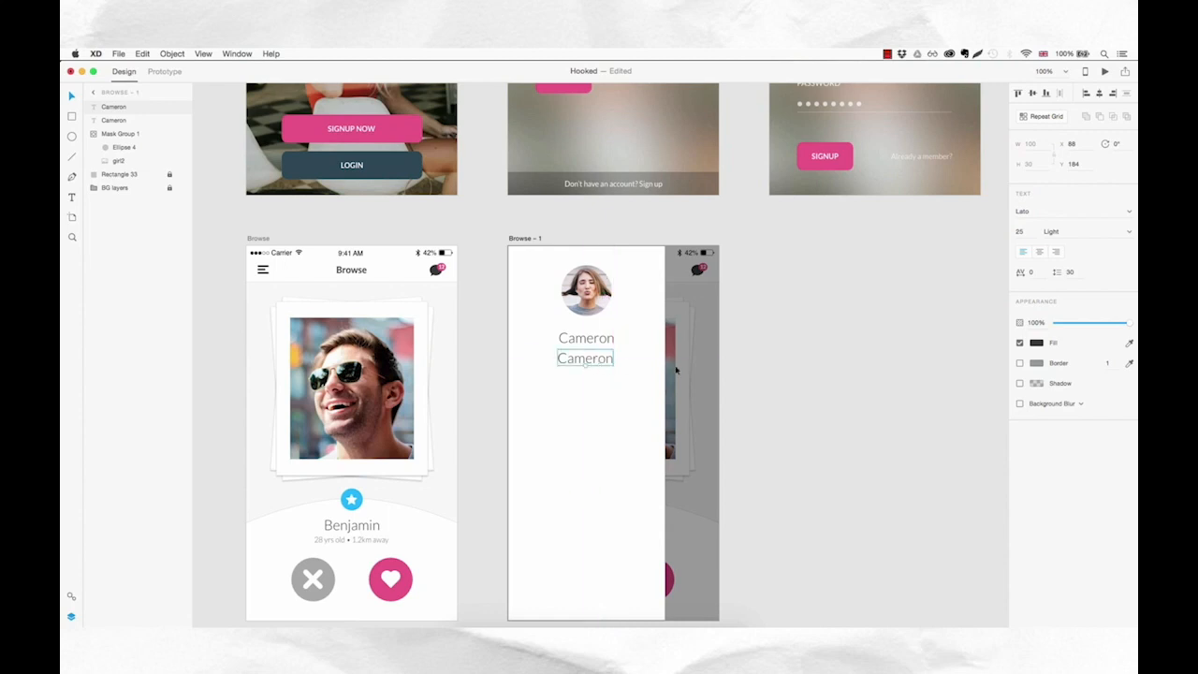
{"action": "double_click", "coordinate": [602, 360]}
{"action": "type", "text": "ED"}
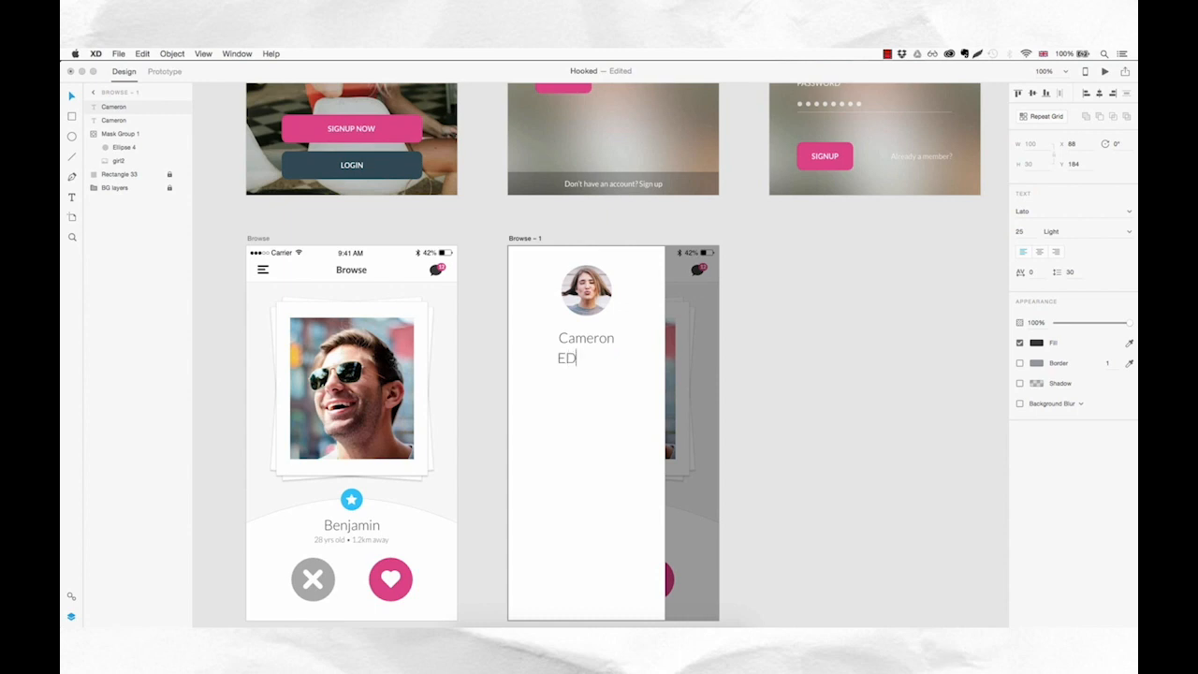
{"action": "type", "text": "IT PROFILE"}
{"action": "key", "text": "Escape"}
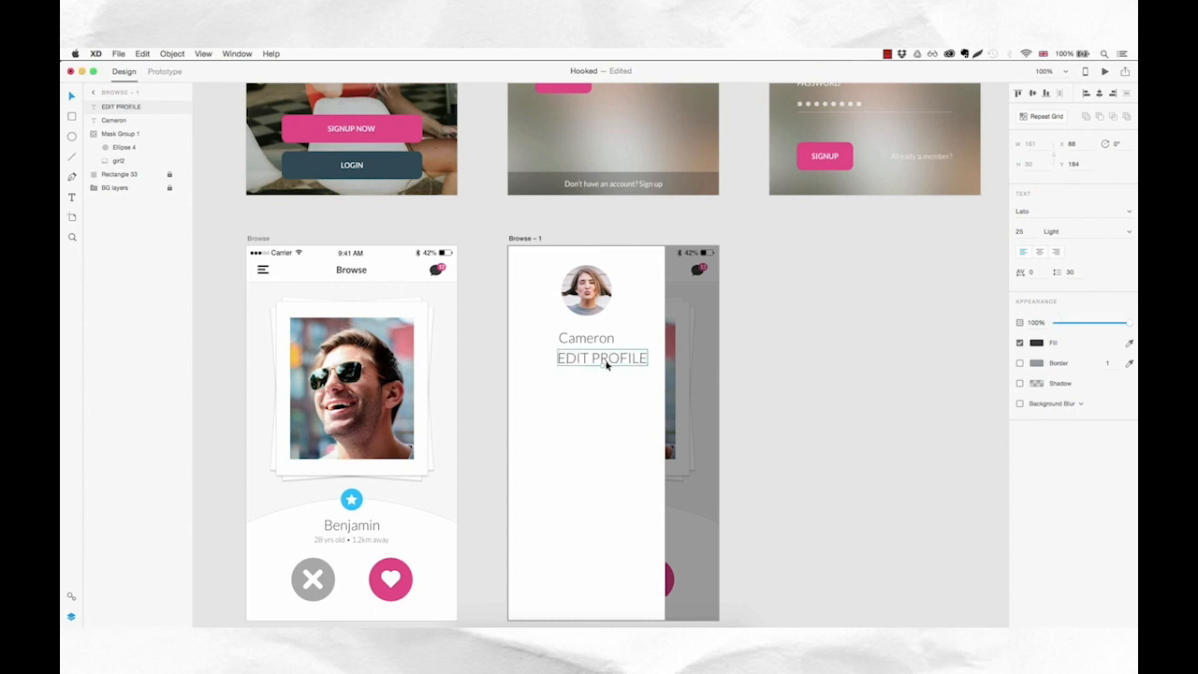
- Format the EDIT PROFILE text in Lato Bold at size 11
{"action": "left_click_drag", "start_coordinate": [603, 364], "coordinate": [602, 359]}
{"action": "left_click", "coordinate": [1020, 232]}
{"action": "type", "text": "13"}
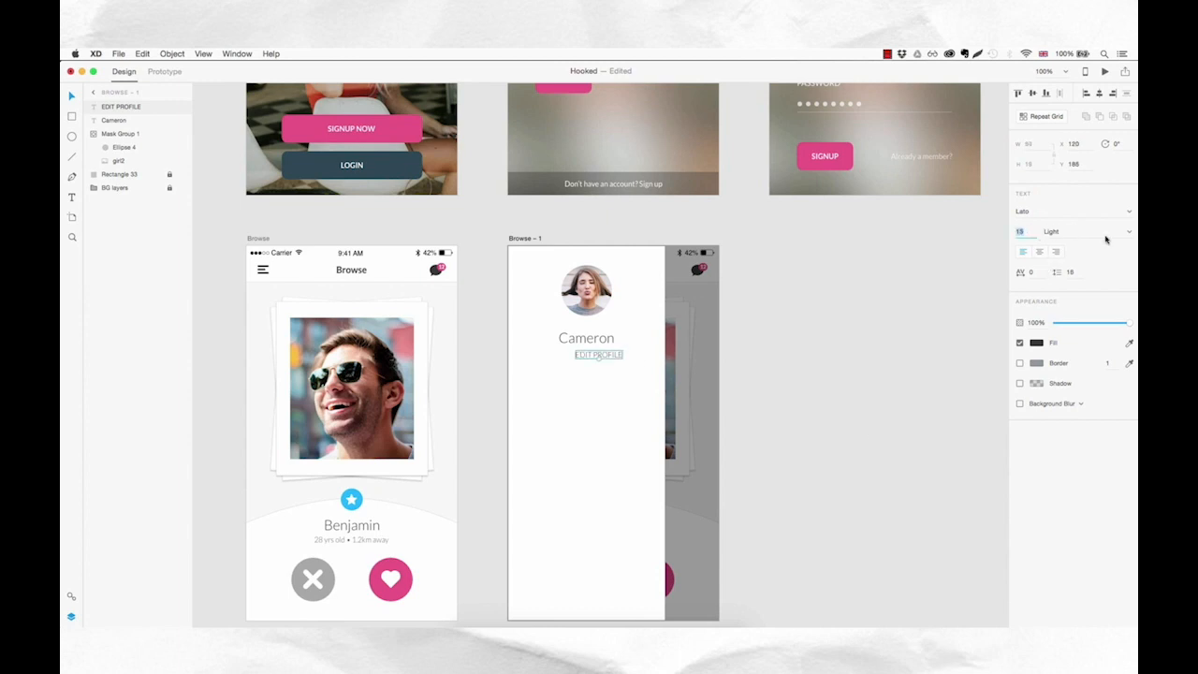
{"action": "left_click", "coordinate": [1127, 234]}
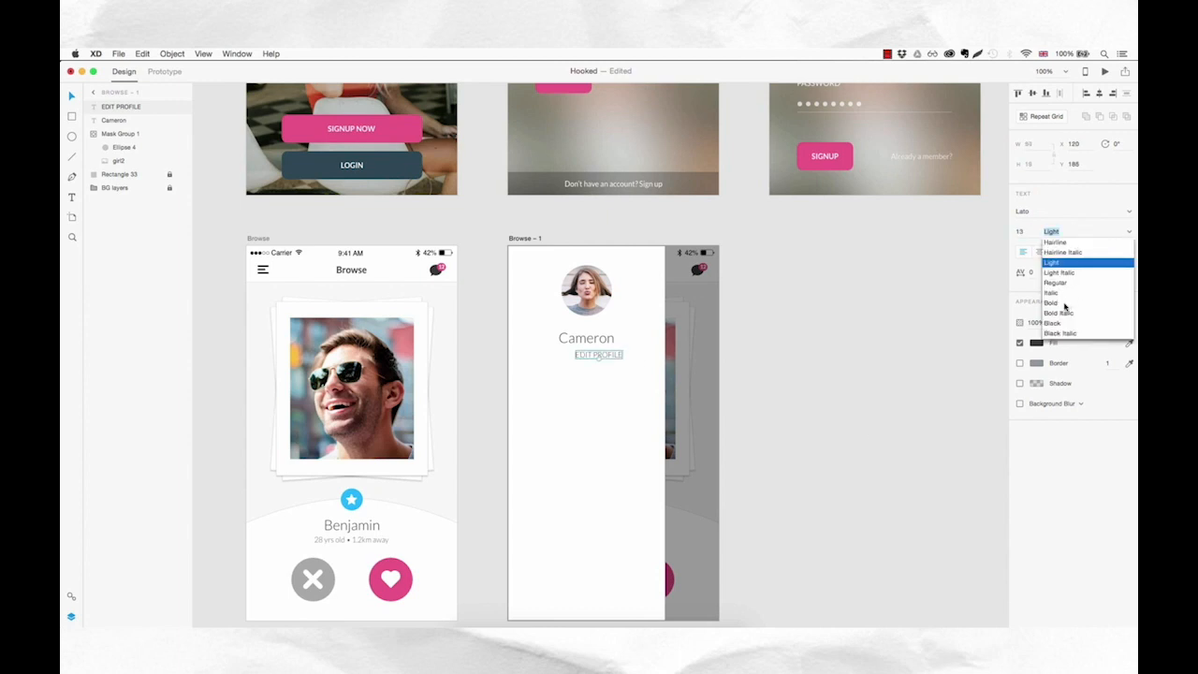
{"action": "left_click", "coordinate": [1064, 303]}
{"action": "left_click", "coordinate": [1029, 232]}
{"action": "key", "text": "Down"}
{"action": "key", "text": "Down"}
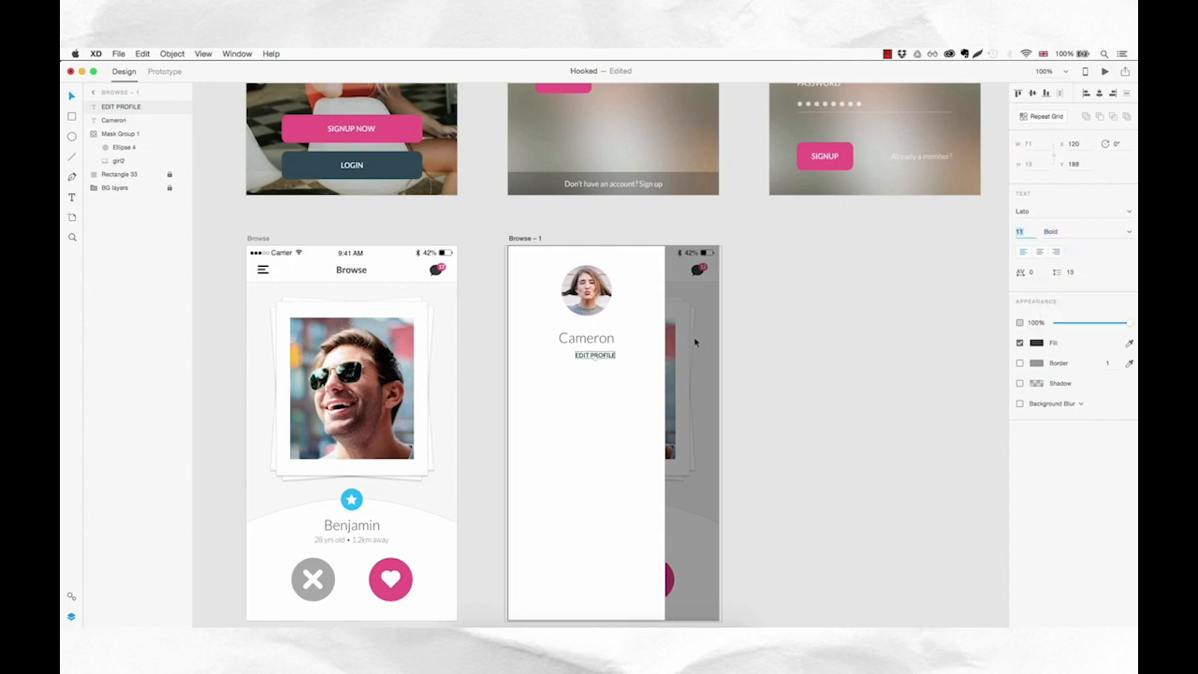
- Fill EDIT PROFILE with the saved pink swatch and centre it close beneath the name
{"action": "left_click", "coordinate": [1037, 343]}
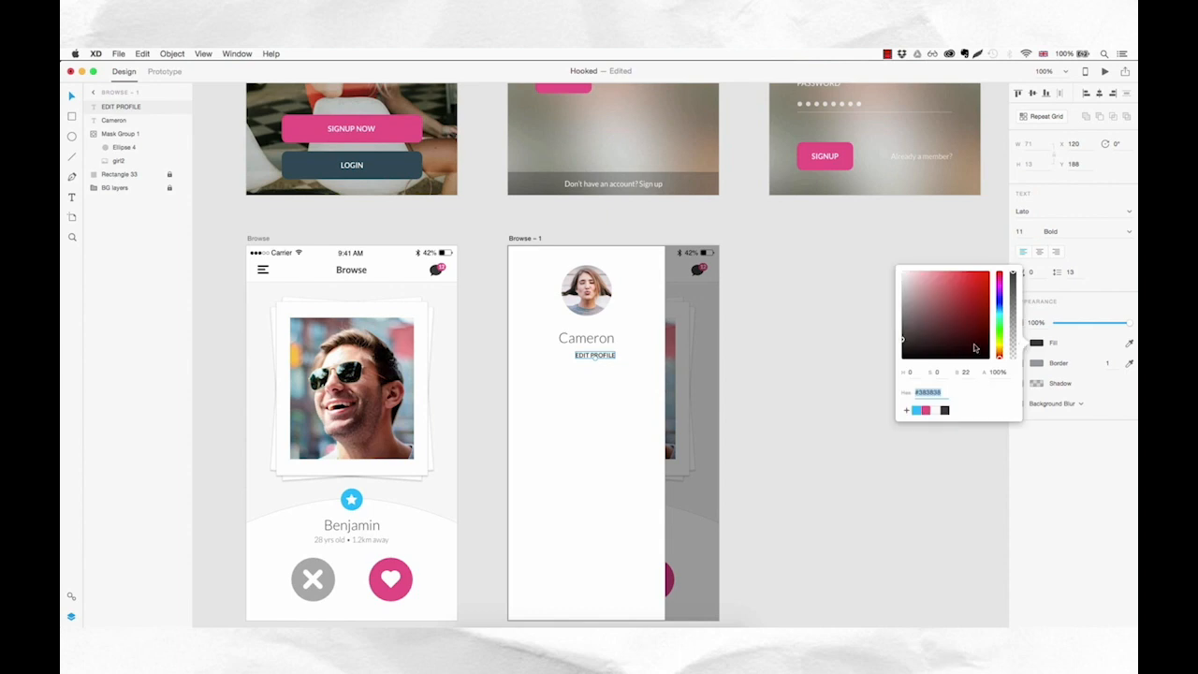
{"action": "left_click", "coordinate": [925, 410]}
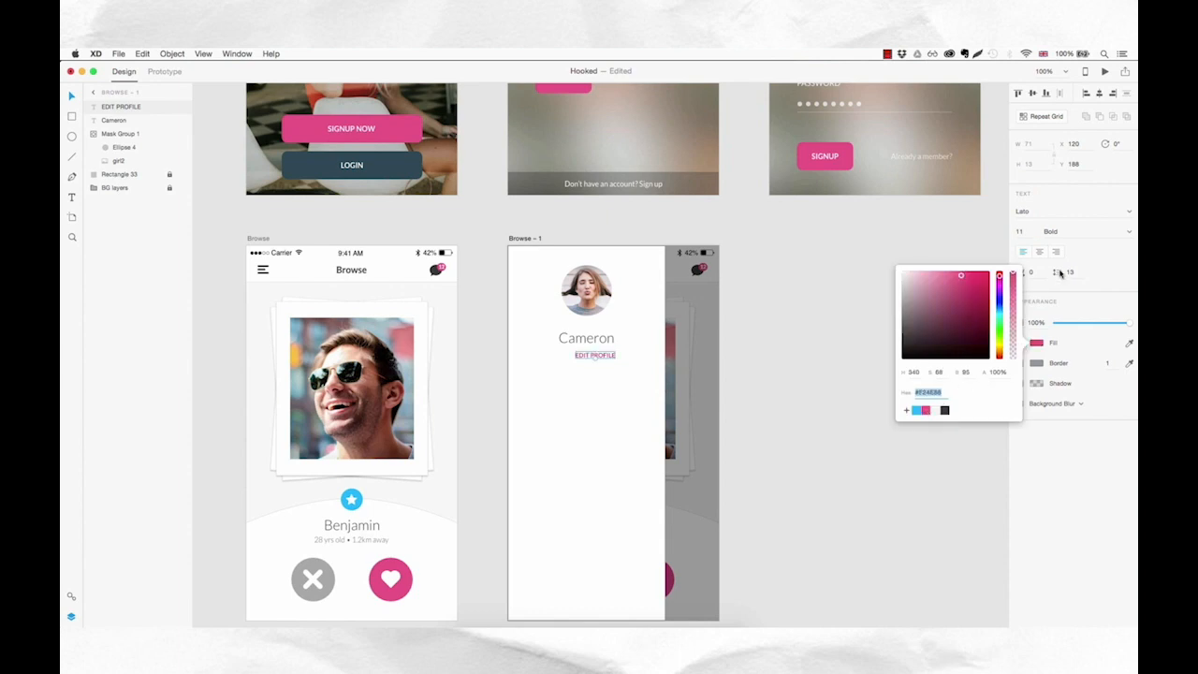
{"action": "left_click_drag", "start_coordinate": [606, 355], "coordinate": [599, 356]}
{"action": "key", "text": "Up"}
{"action": "key", "text": "Up"}
{"action": "key", "text": "Up"}
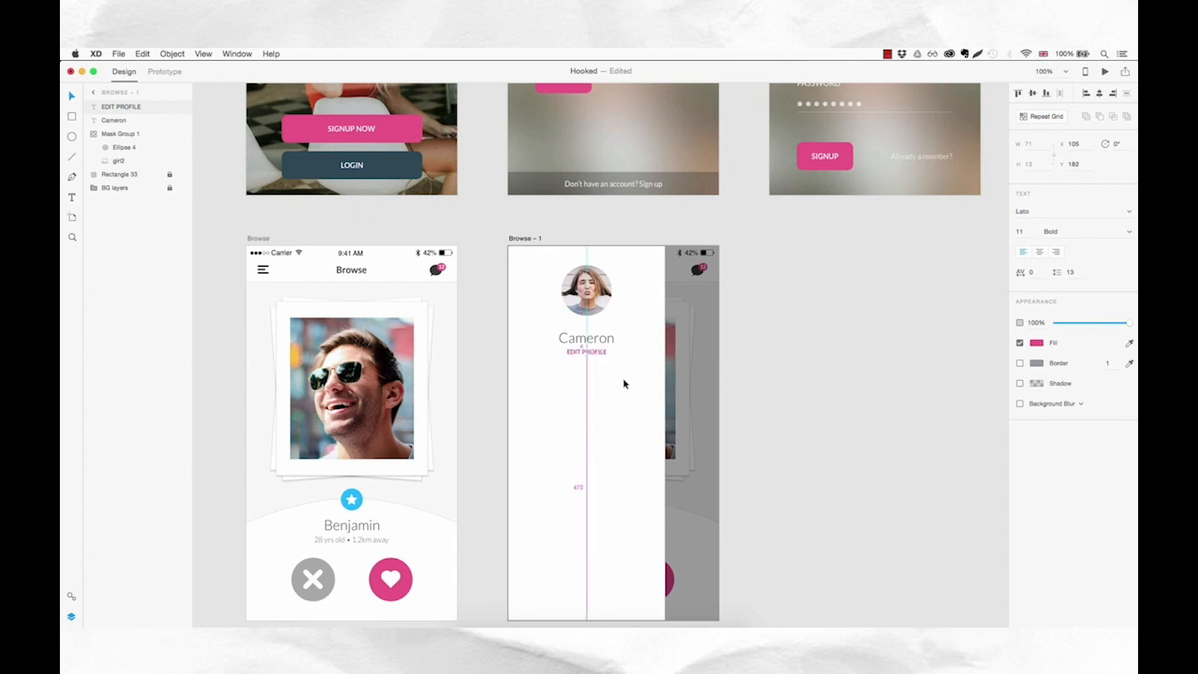
- Select the name and EDIT PROFILE texts together and move them up closer to the avatar
{"action": "left_click", "coordinate": [630, 466]}
{"action": "left_click_drag", "start_coordinate": [633, 333], "coordinate": [597, 349]}
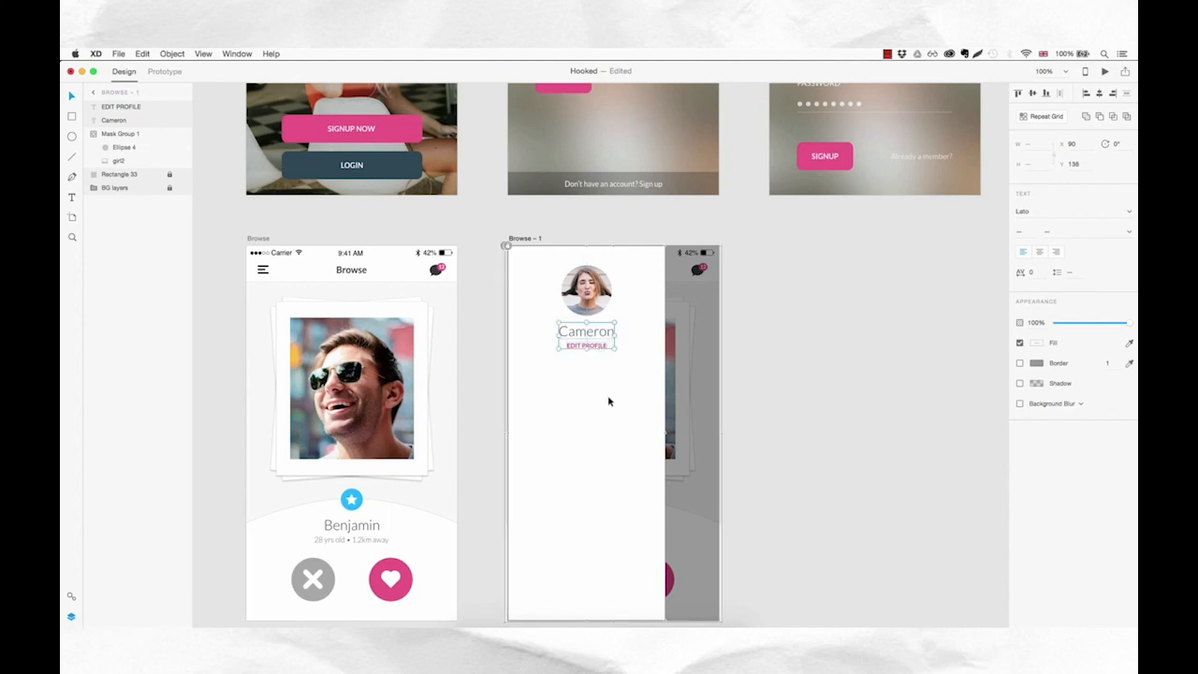
{"action": "key", "text": "Escape"}
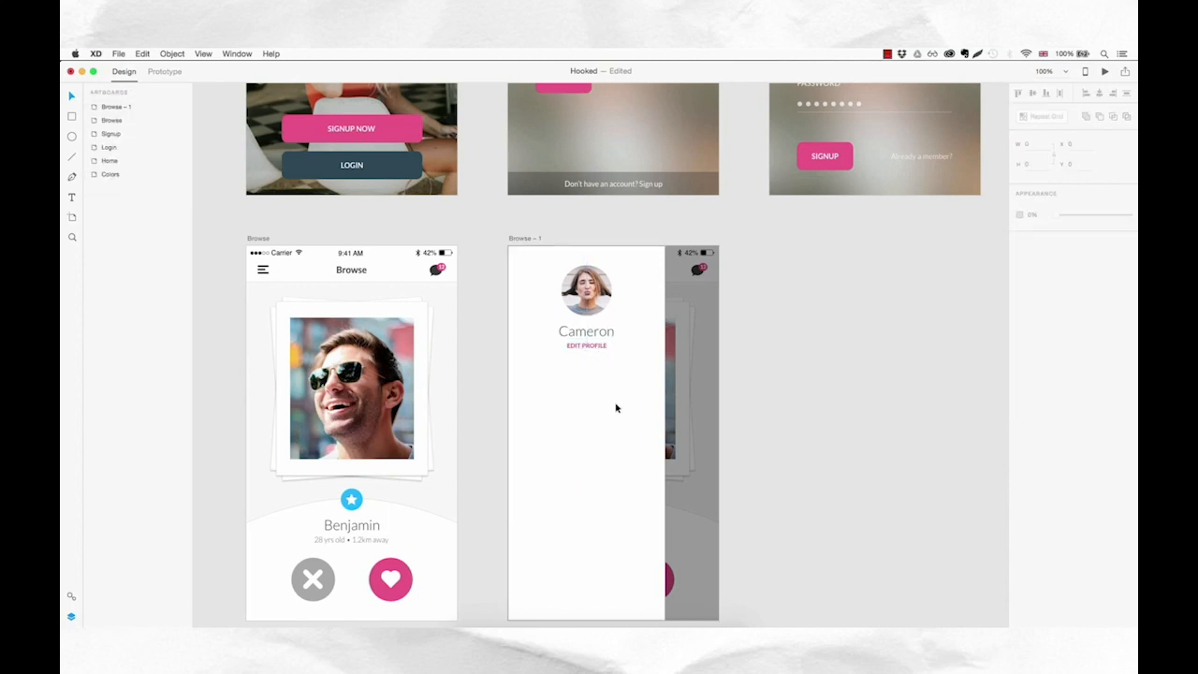
- Draw a horizontal divider line about 230 px wide below EDIT PROFILE, centred in the white panel, with 20% opacity
{"action": "left_click", "coordinate": [73, 157]}
{"action": "left_click_drag", "start_coordinate": [521, 363], "coordinate": [650, 376]}
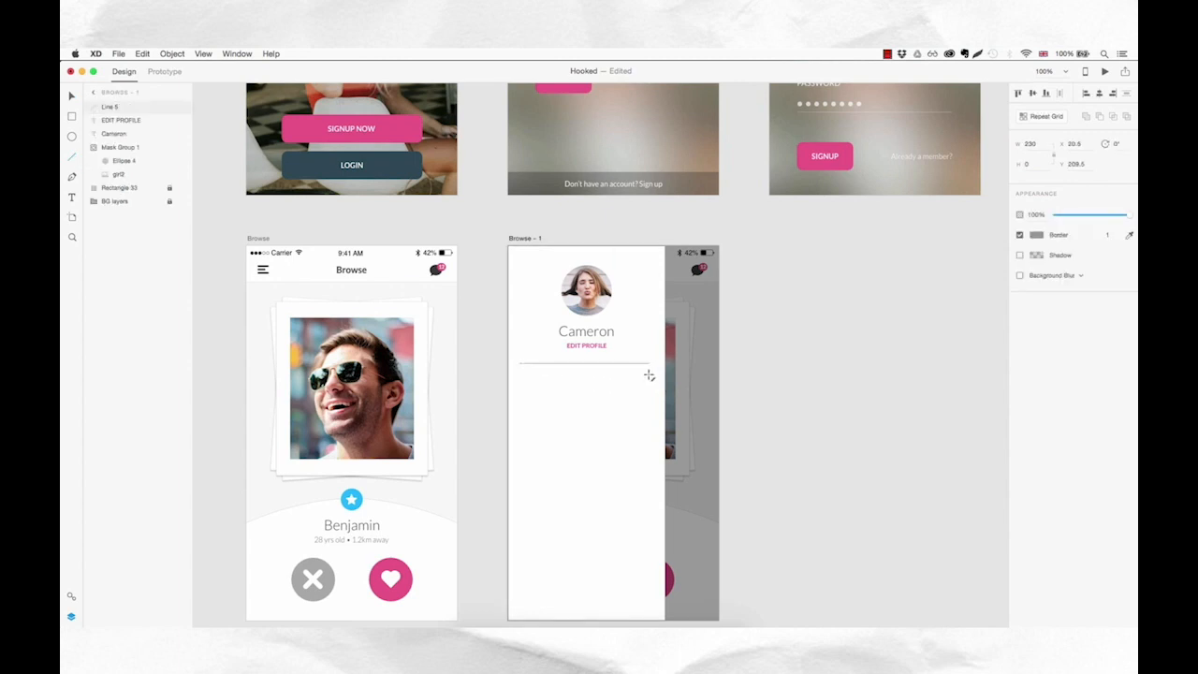
{"action": "key", "text": "v"}
{"action": "left_click_drag", "start_coordinate": [627, 363], "coordinate": [630, 367]}
{"action": "left_click_drag", "start_coordinate": [1126, 215], "coordinate": [1072, 221]}
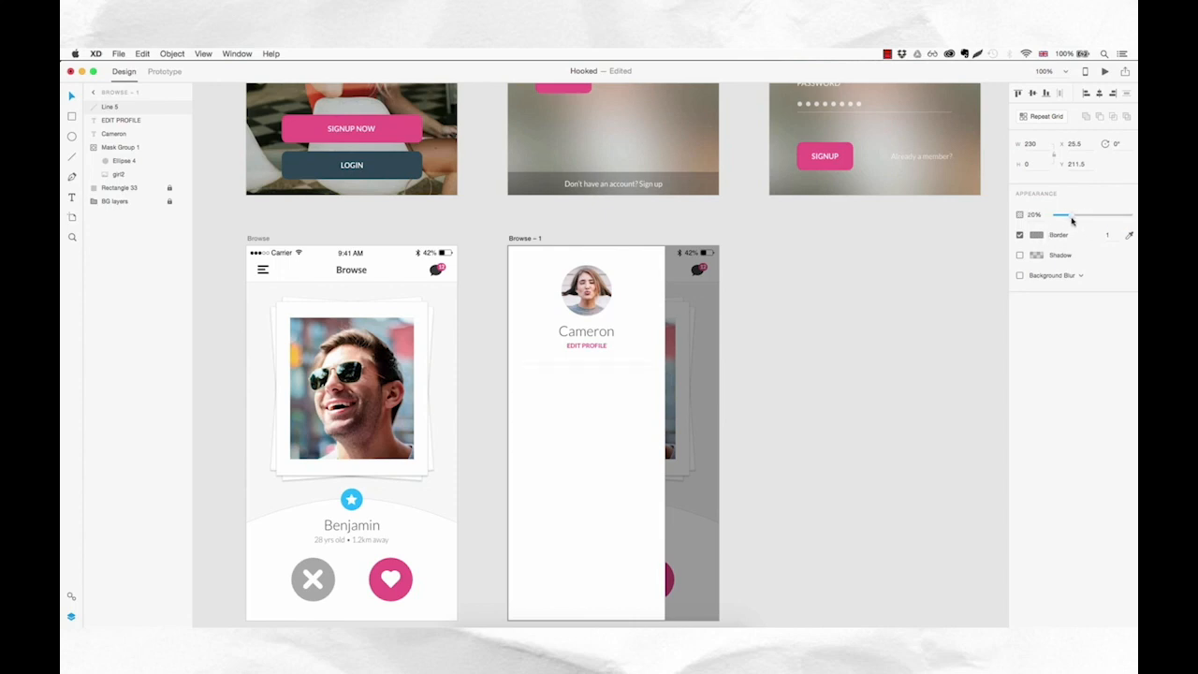
- Set the divider line's opacity to 25%
{"action": "left_click_drag", "start_coordinate": [1076, 221], "coordinate": [1075, 222]}
{"action": "left_click", "coordinate": [635, 430]}
{"action": "left_click", "coordinate": [590, 365]}
- Reposition the divider line so it sits about 30 px below the EDIT PROFILE text
{"action": "key", "text": "z"}
{"action": "left_click", "coordinate": [581, 350]}
{"action": "left_click", "coordinate": [582, 349]}
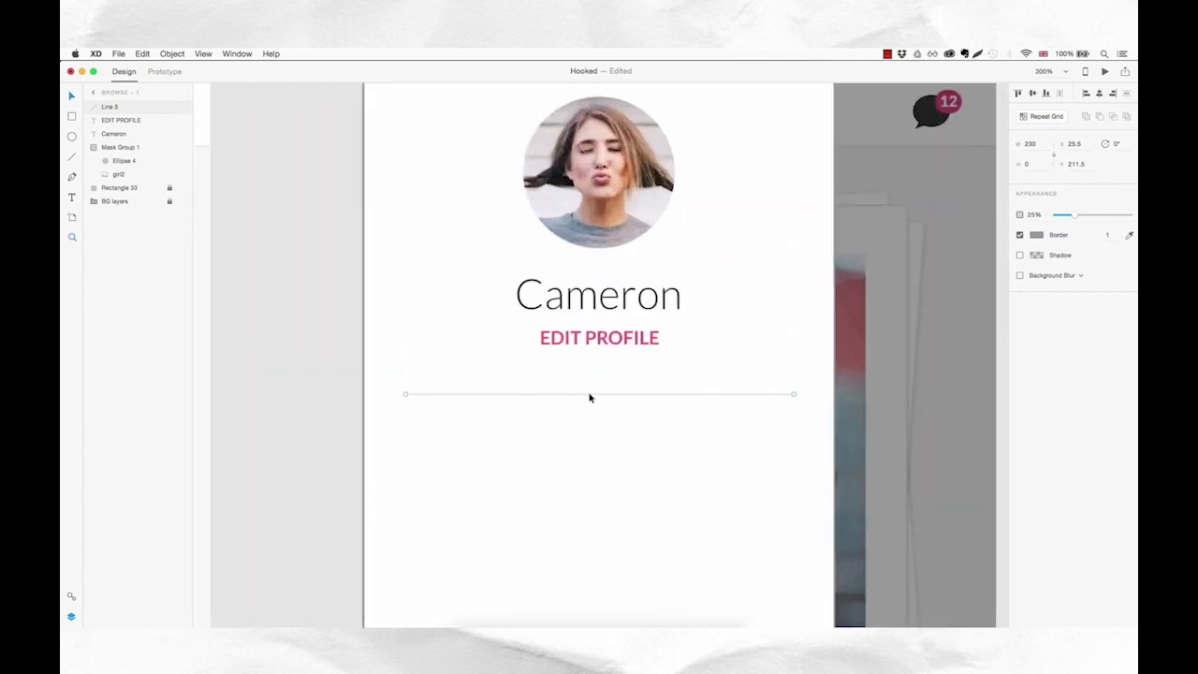
{"action": "left_click_drag", "start_coordinate": [589, 397], "coordinate": [604, 352]}
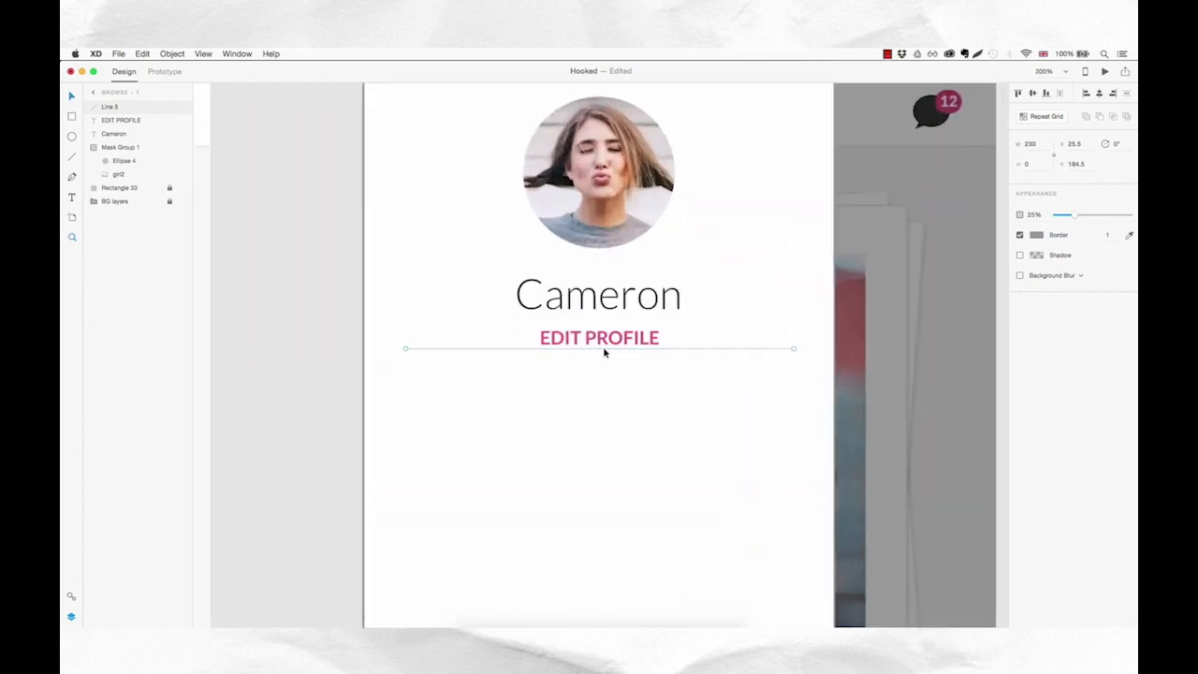
{"action": "key", "text": "Up"}
{"action": "key", "text": "Up"}
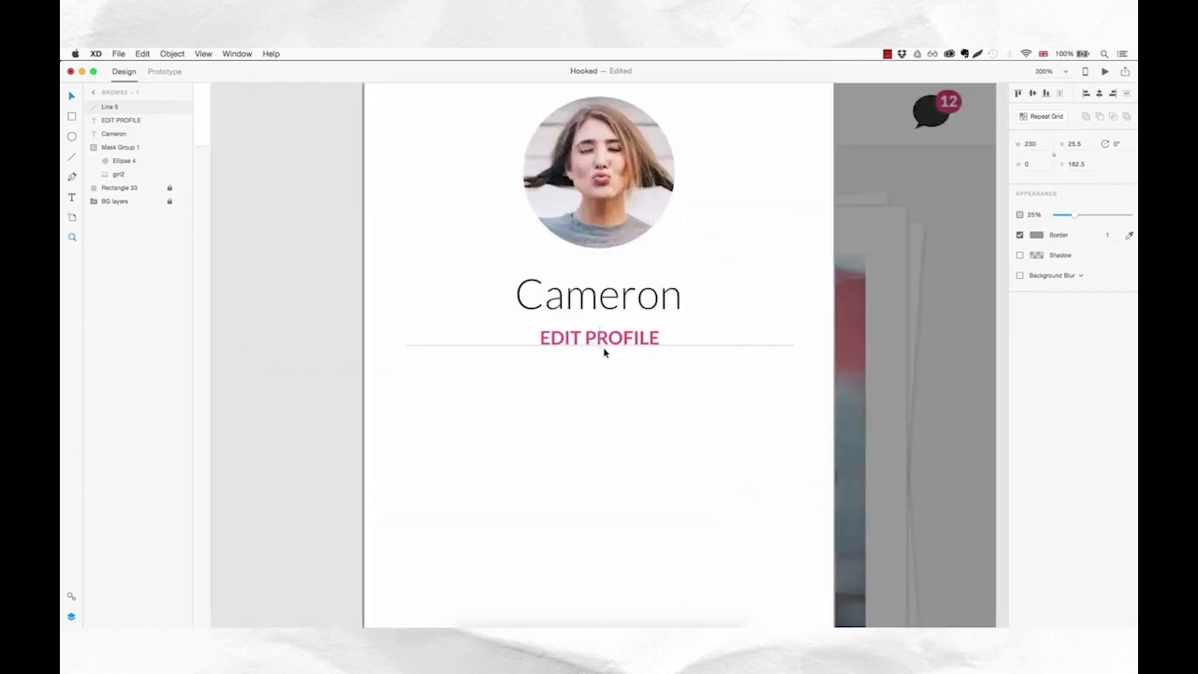
{"action": "key", "text": "shift+Down"}
{"action": "key", "text": "shift+Down"}
{"action": "key", "text": "shift+Down"}
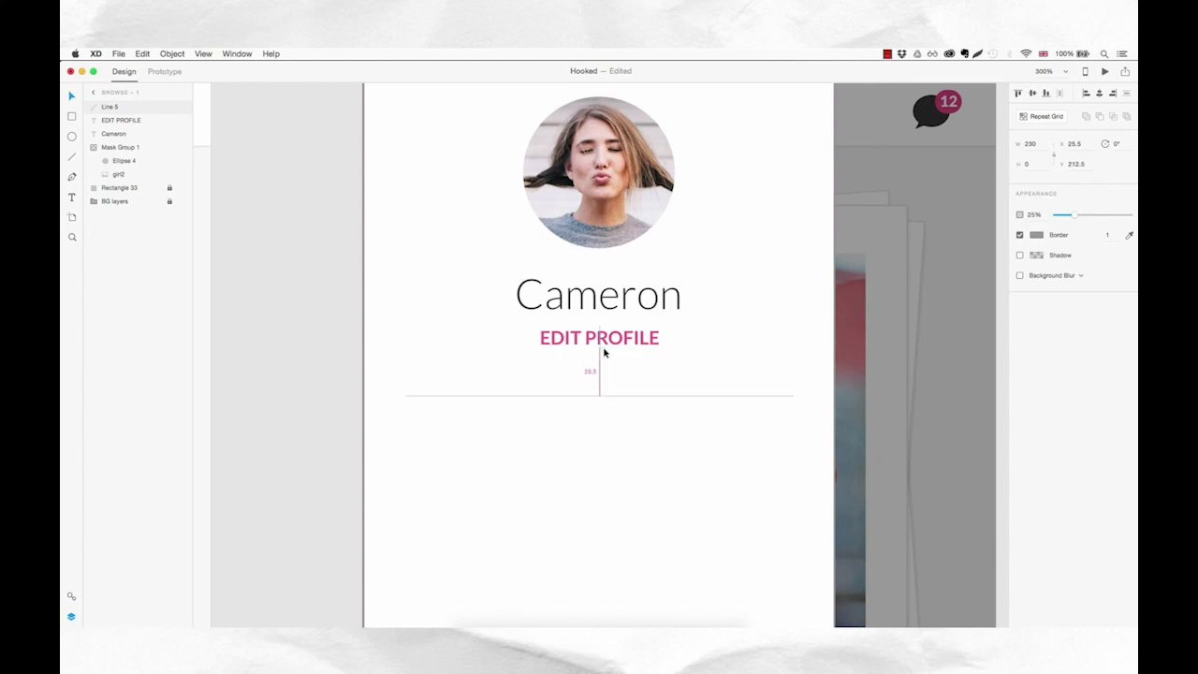
{"action": "key", "text": "shift+Down"}
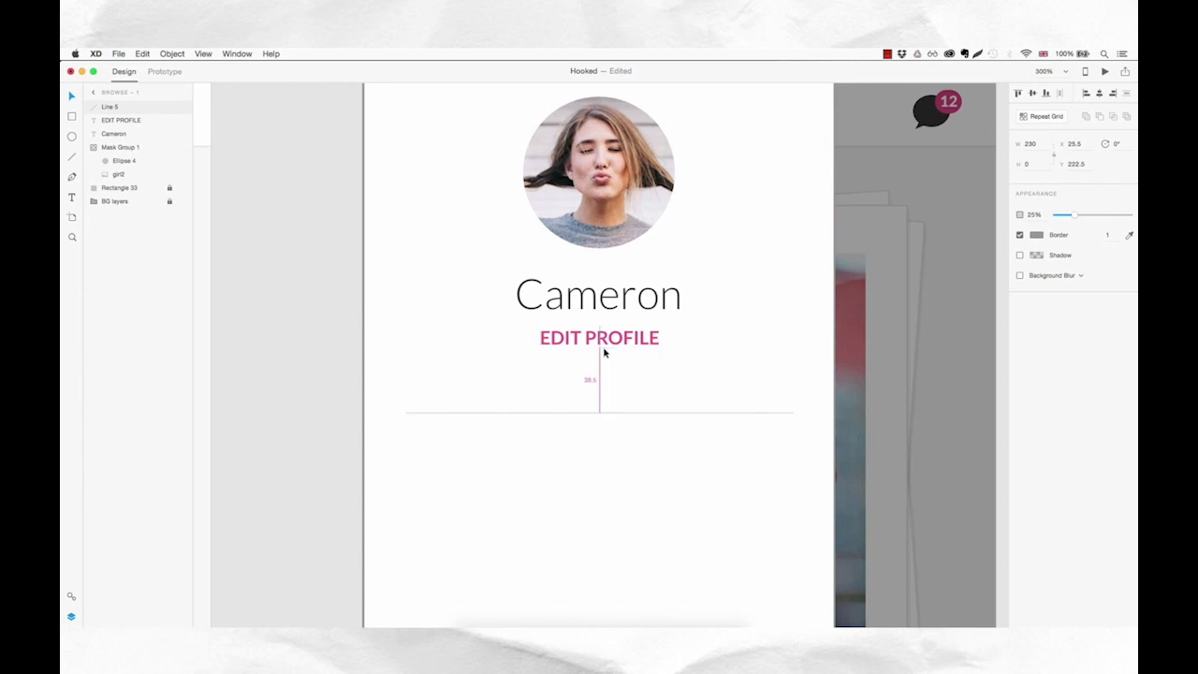
- Deselect the divider line and save the document
{"action": "key", "text": "super+1"}
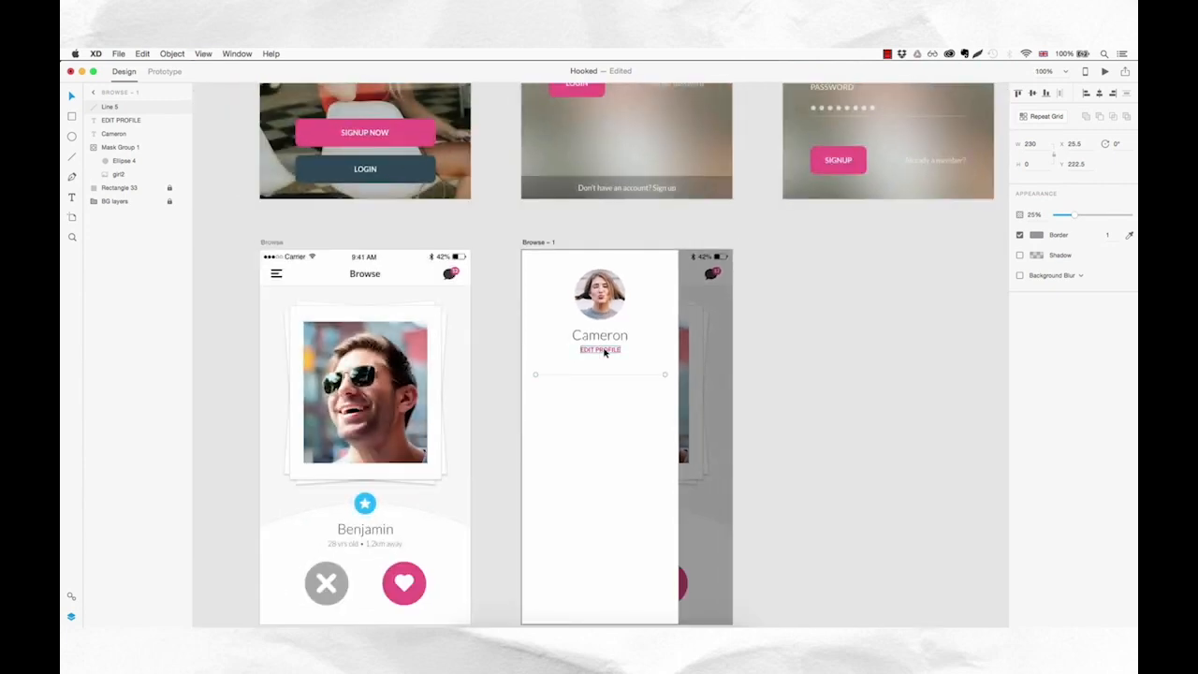
{"action": "left_click", "coordinate": [616, 438]}
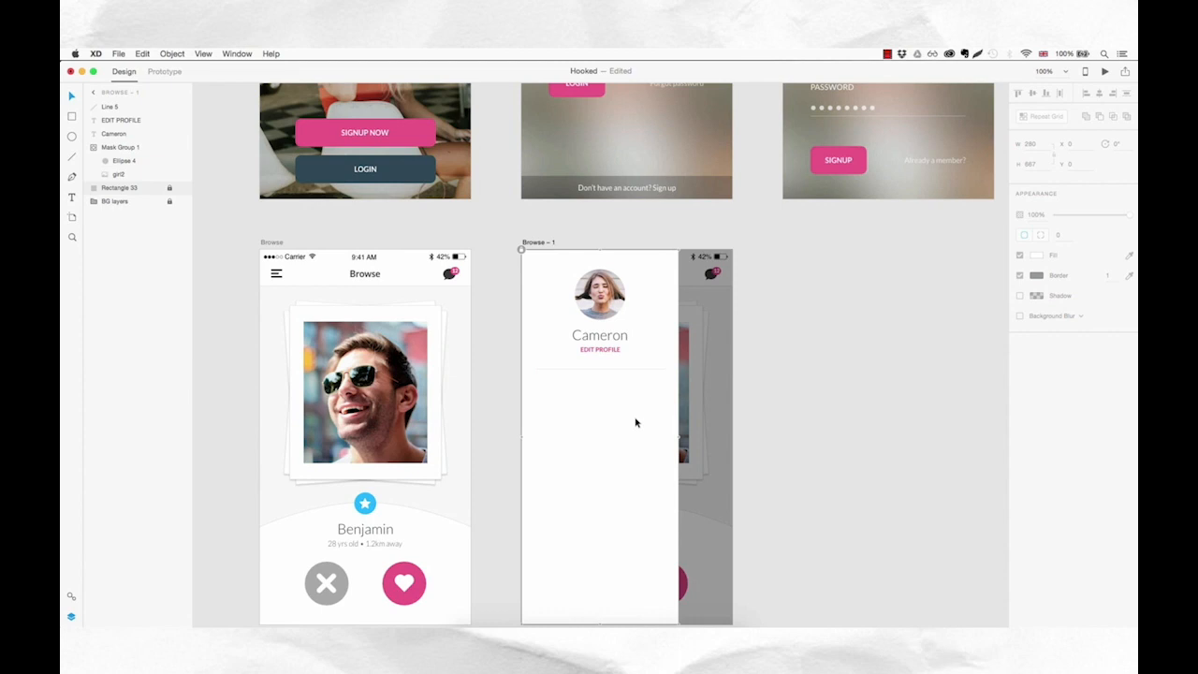
{"action": "key", "text": "super+s"}
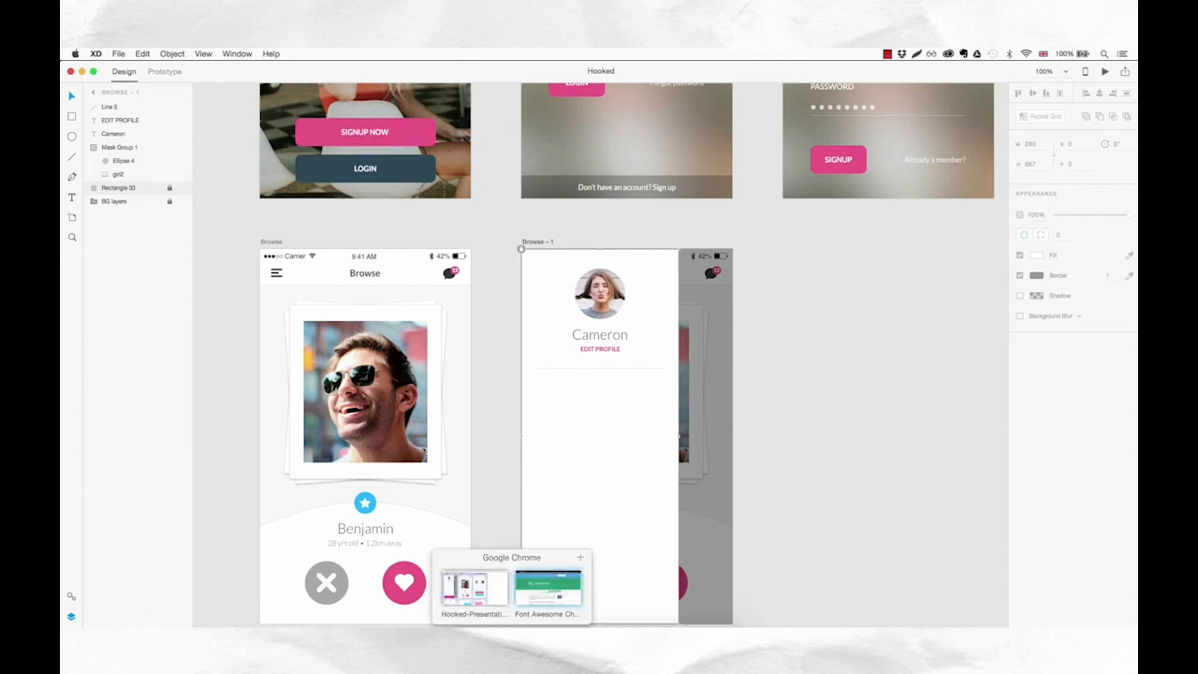
- Switch to Chrome and copy the fa-users icon from the Font Awesome cheatsheet
{"action": "left_click", "coordinate": [533, 627]}
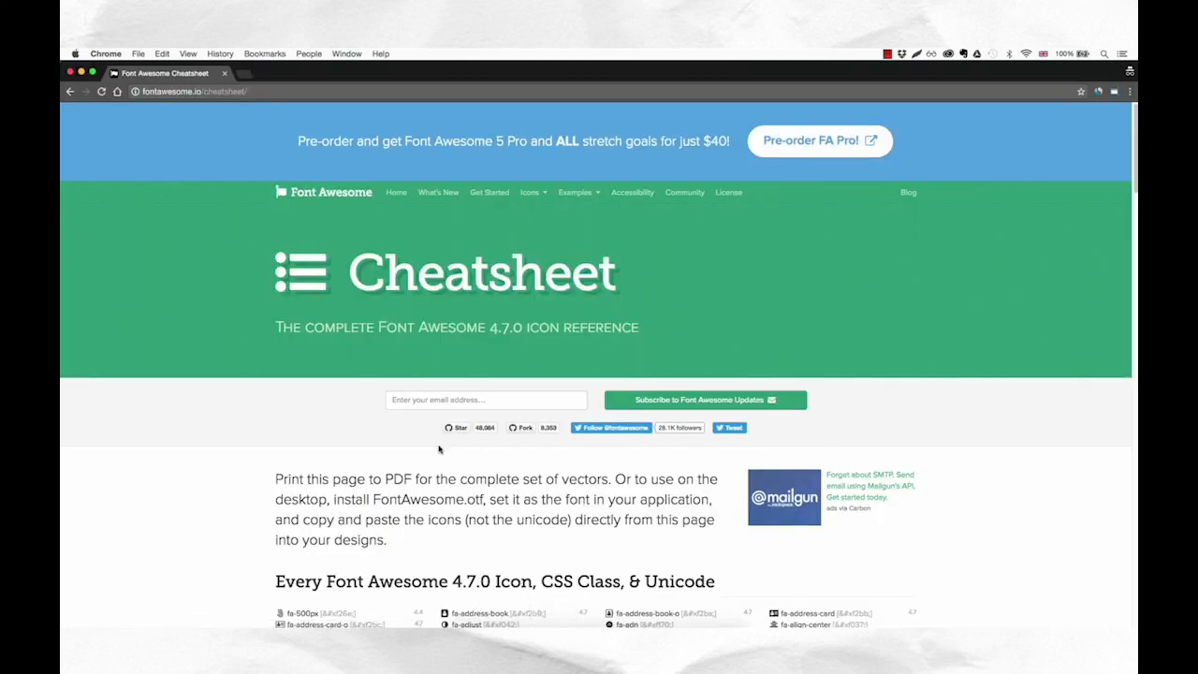
{"action": "scroll", "coordinate": [439, 449], "scroll_direction": "down", "scroll_amount": 2}
{"action": "scroll", "coordinate": [439, 449], "scroll_direction": "up", "scroll_amount": 2}
{"action": "scroll", "coordinate": [531, 244], "scroll_direction": "down", "scroll_amount": 15}
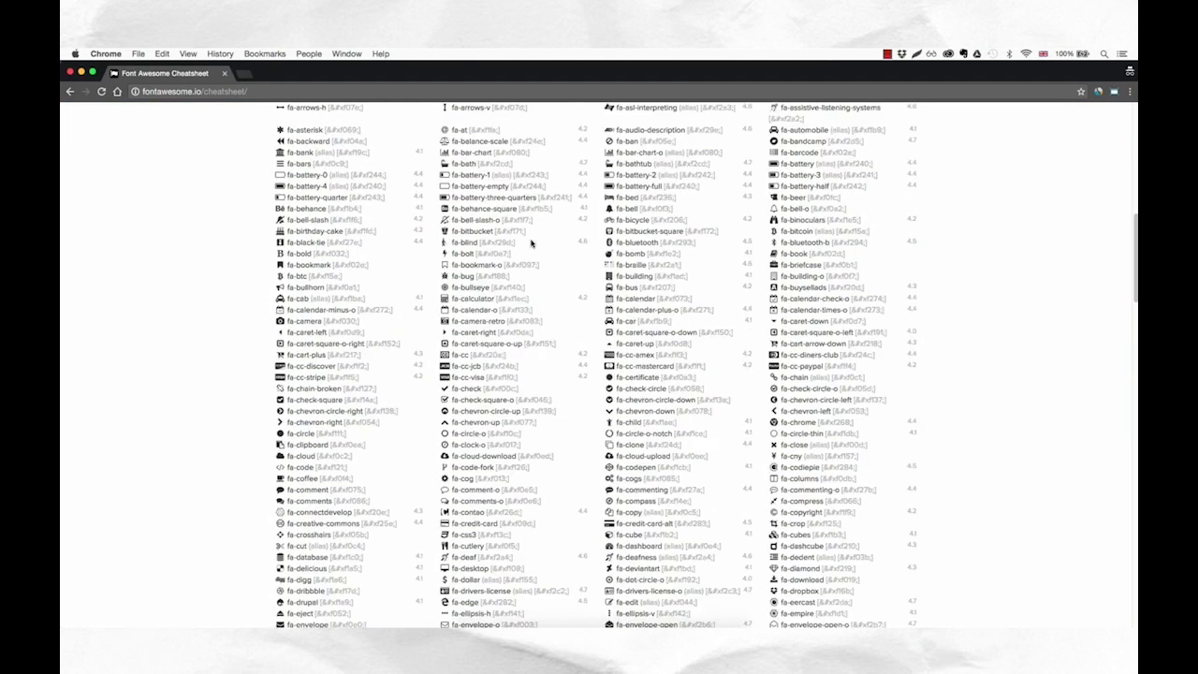
{"action": "scroll", "coordinate": [530, 245], "scroll_direction": "up", "scroll_amount": 15}
{"action": "scroll", "coordinate": [514, 339], "scroll_direction": "down", "scroll_amount": 3}
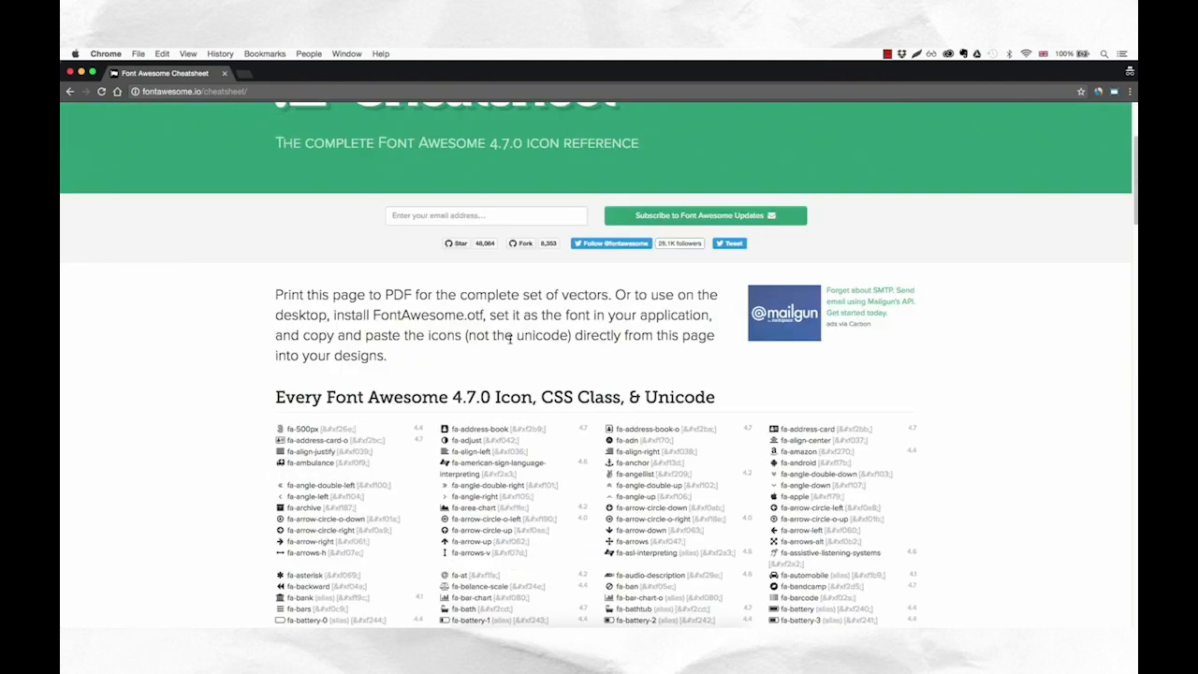
{"action": "scroll", "coordinate": [510, 339], "scroll_direction": "down", "scroll_amount": 10}
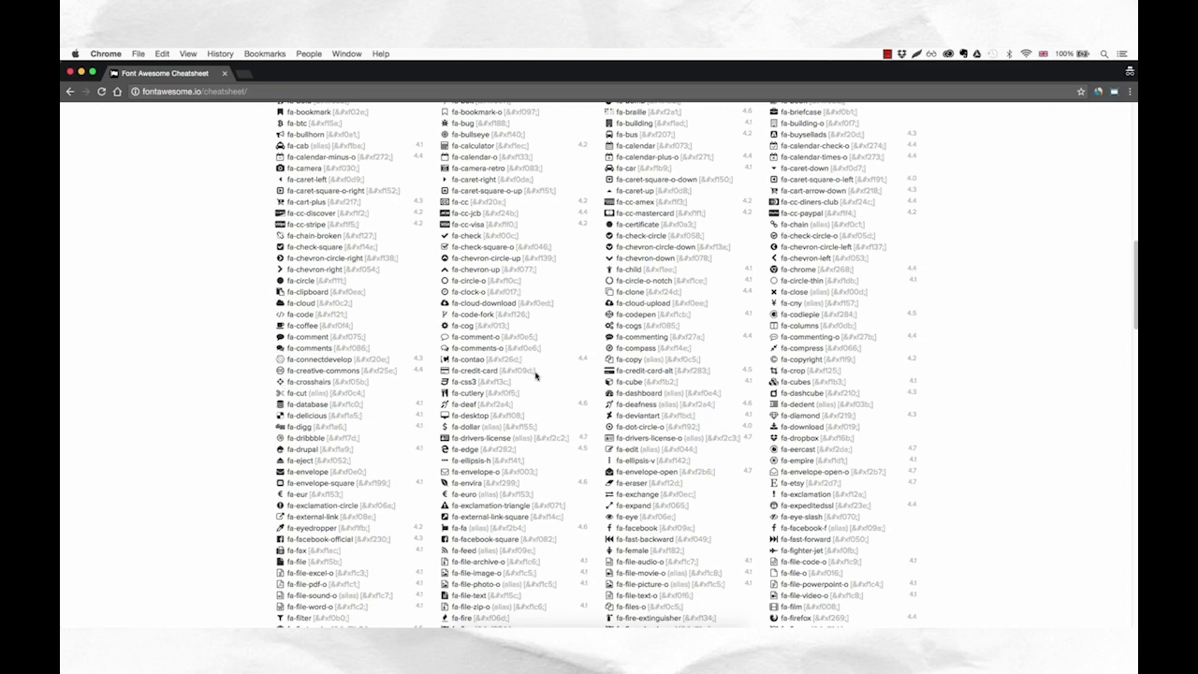
{"action": "scroll", "coordinate": [536, 374], "scroll_direction": "down", "scroll_amount": 5}
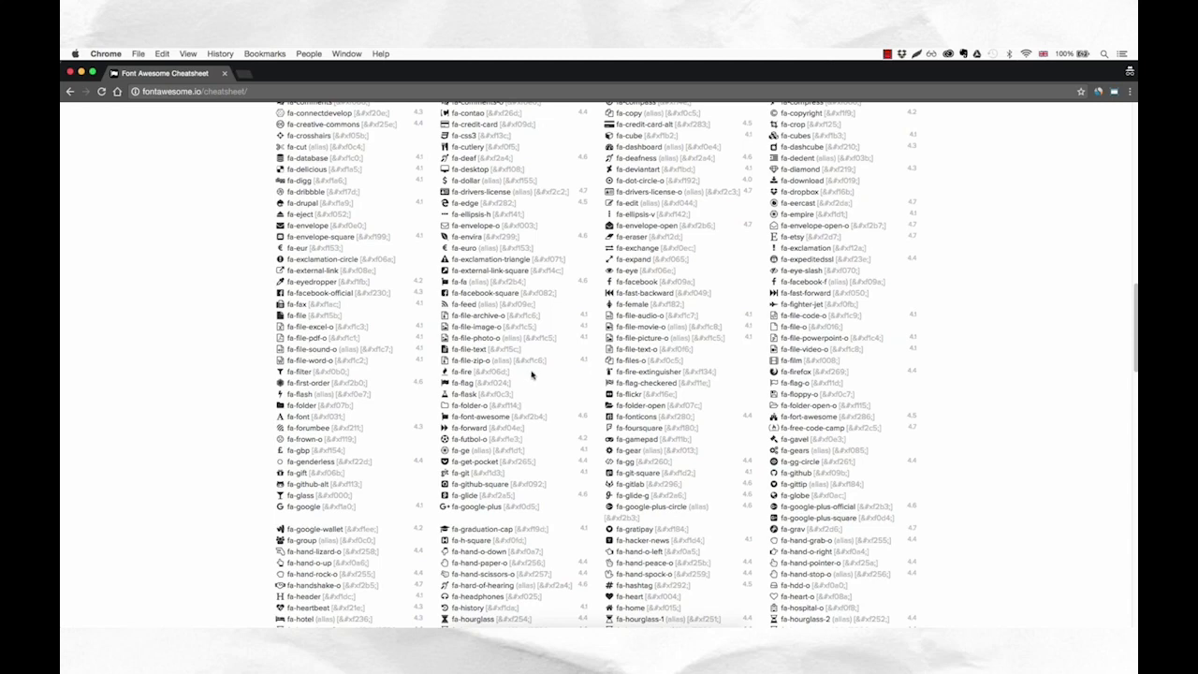
{"action": "scroll", "coordinate": [531, 375], "scroll_direction": "down", "scroll_amount": 20}
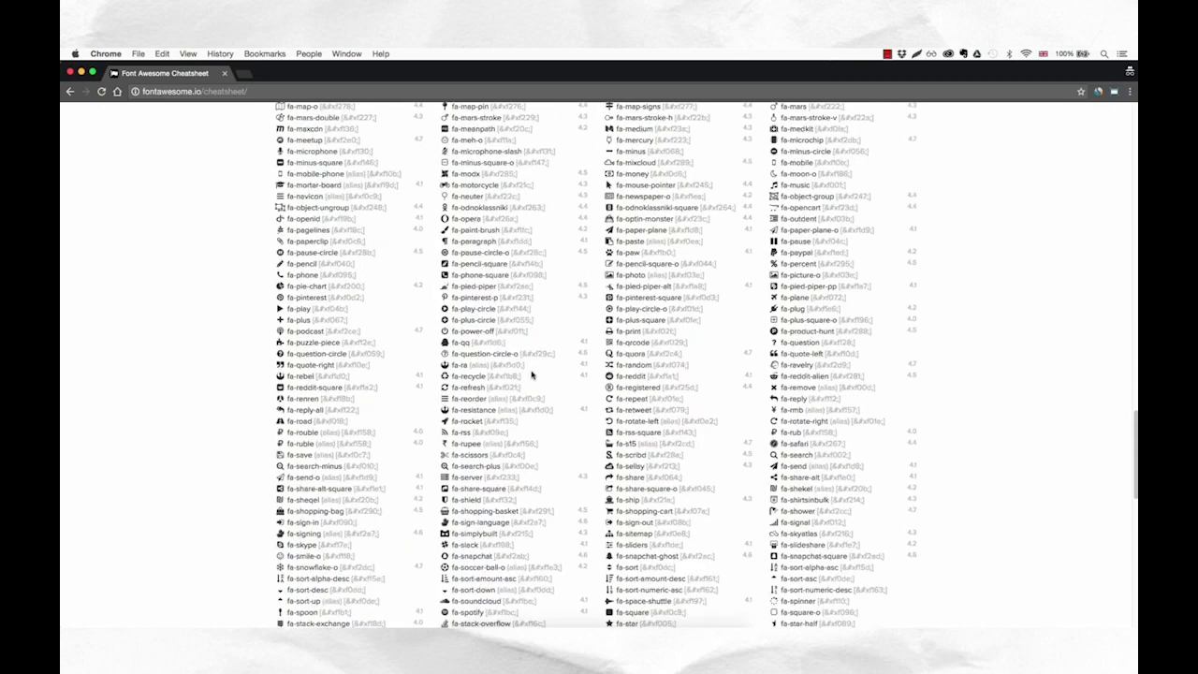
{"action": "scroll", "coordinate": [531, 374], "scroll_direction": "down", "scroll_amount": 5}
{"action": "scroll", "coordinate": [530, 374], "scroll_direction": "up", "scroll_amount": 3}
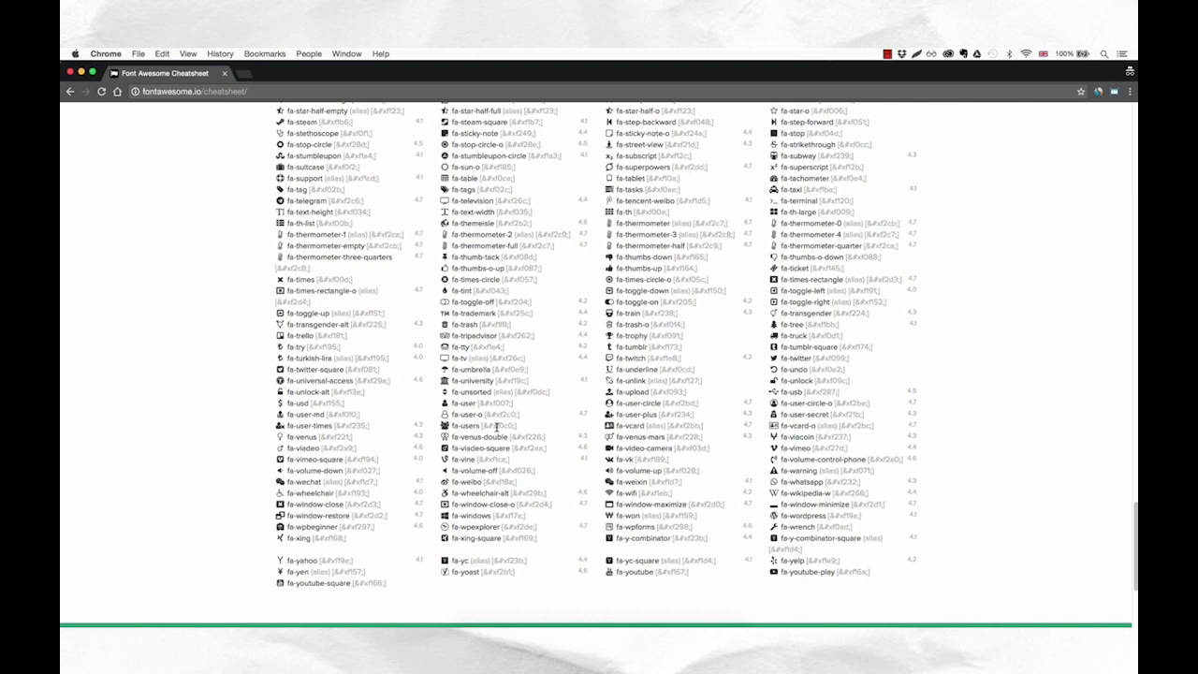
- Switch back to the Hooked document in Adobe XD and add the copied icon as FontAwesome text in the white panel below the divider
{"action": "mouse_move", "coordinate": [637, 622]}
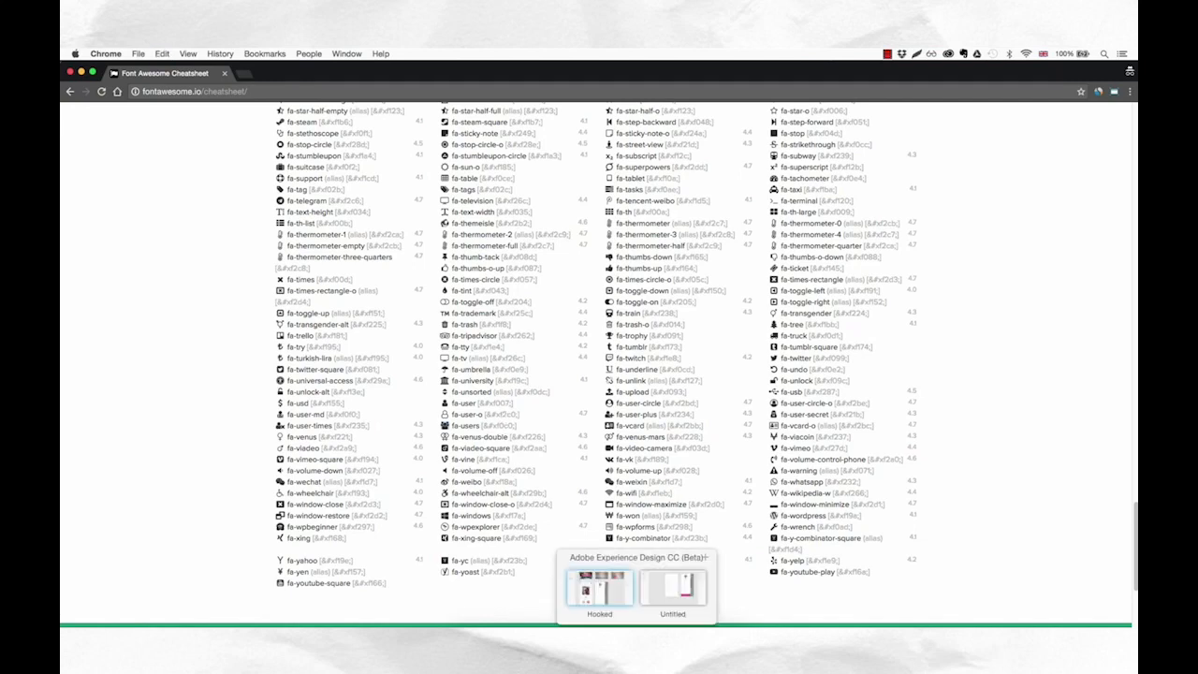
{"action": "left_click", "coordinate": [599, 588]}
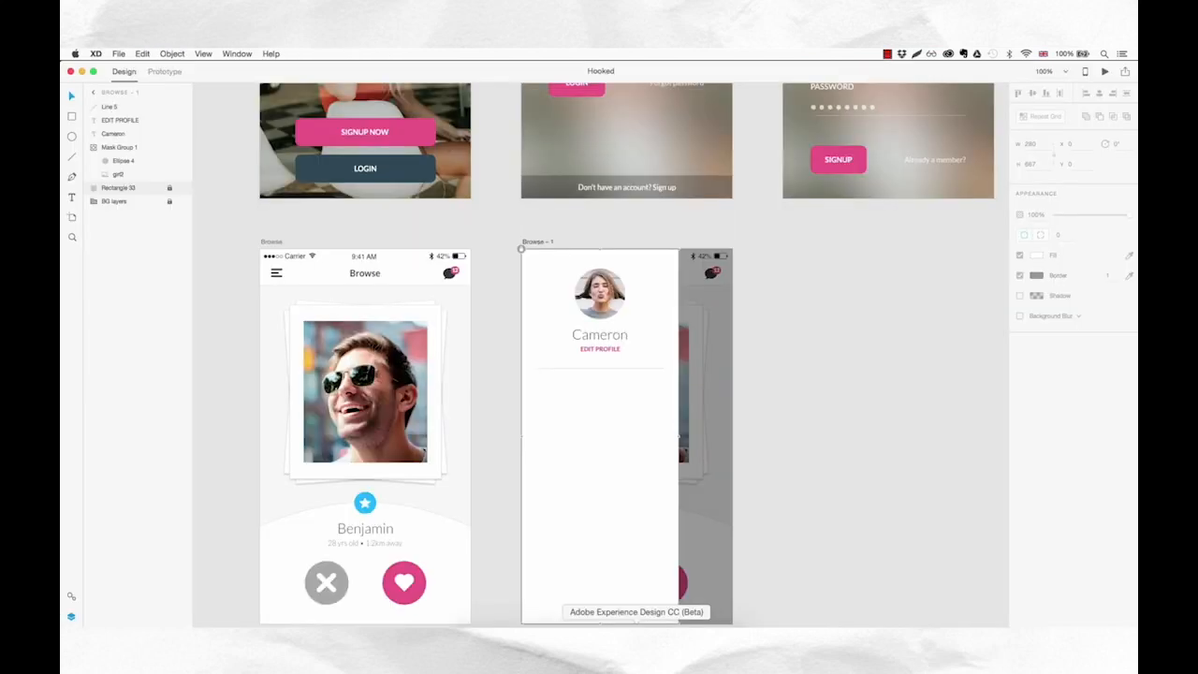
{"action": "left_click", "coordinate": [558, 453]}
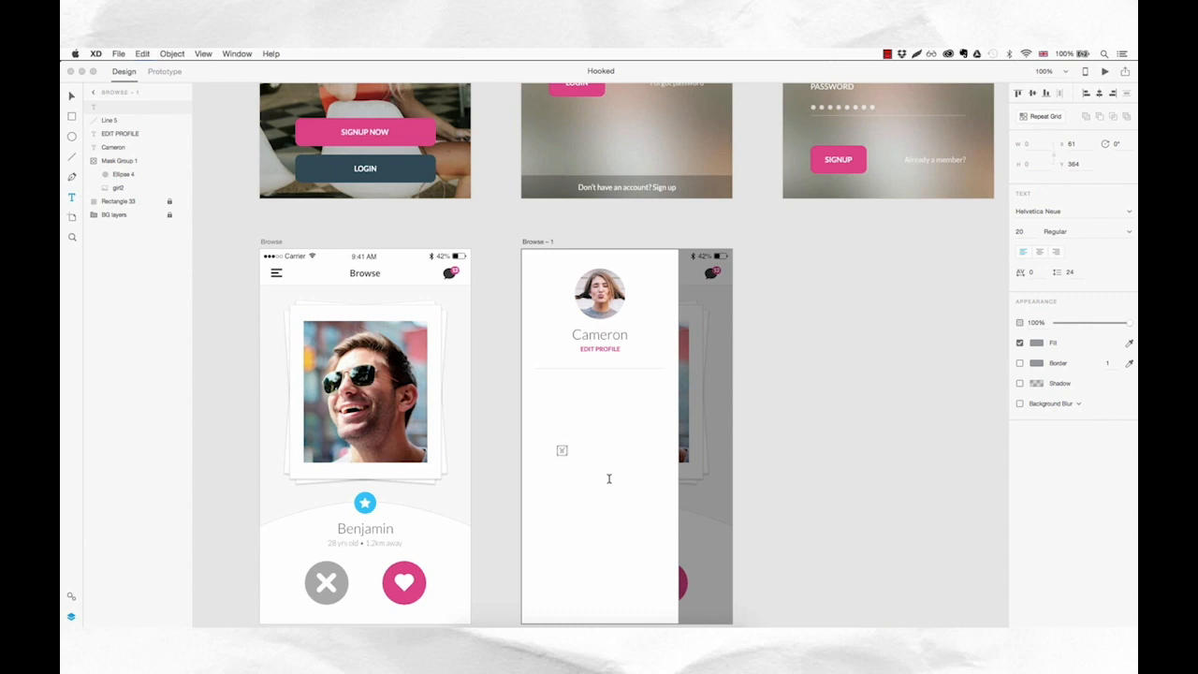
{"action": "key", "text": "super+a"}
{"action": "left_click", "coordinate": [1077, 210]}
{"action": "type", "text": "Font"}
{"action": "key", "text": "Return"}
{"action": "key", "text": "super+v"}
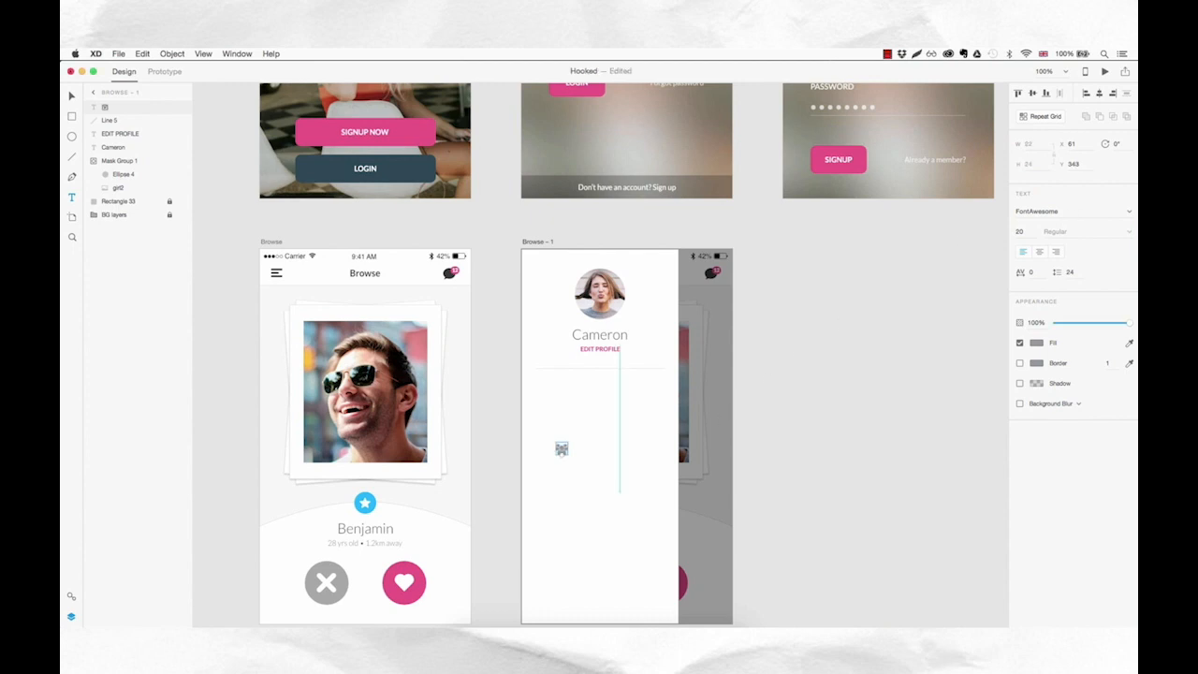
- Move the users icon up beneath the divider's left end and convert it to a path
{"action": "left_click_drag", "start_coordinate": [561, 449], "coordinate": [601, 495]}
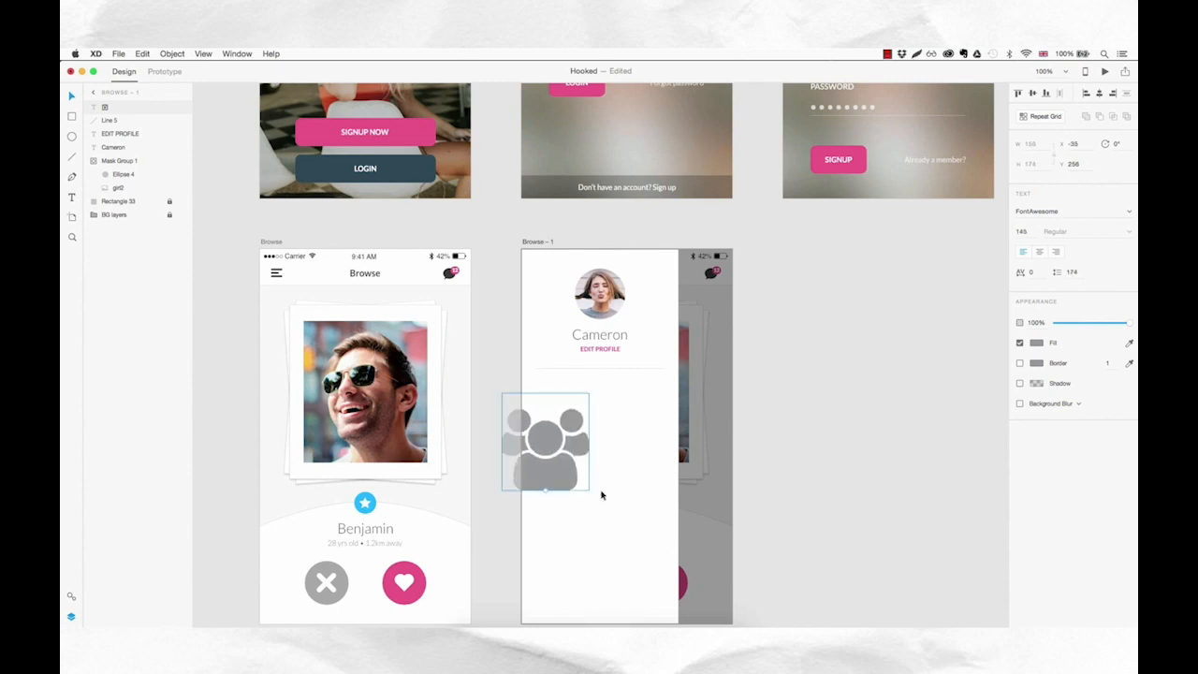
{"action": "key", "text": "super+z"}
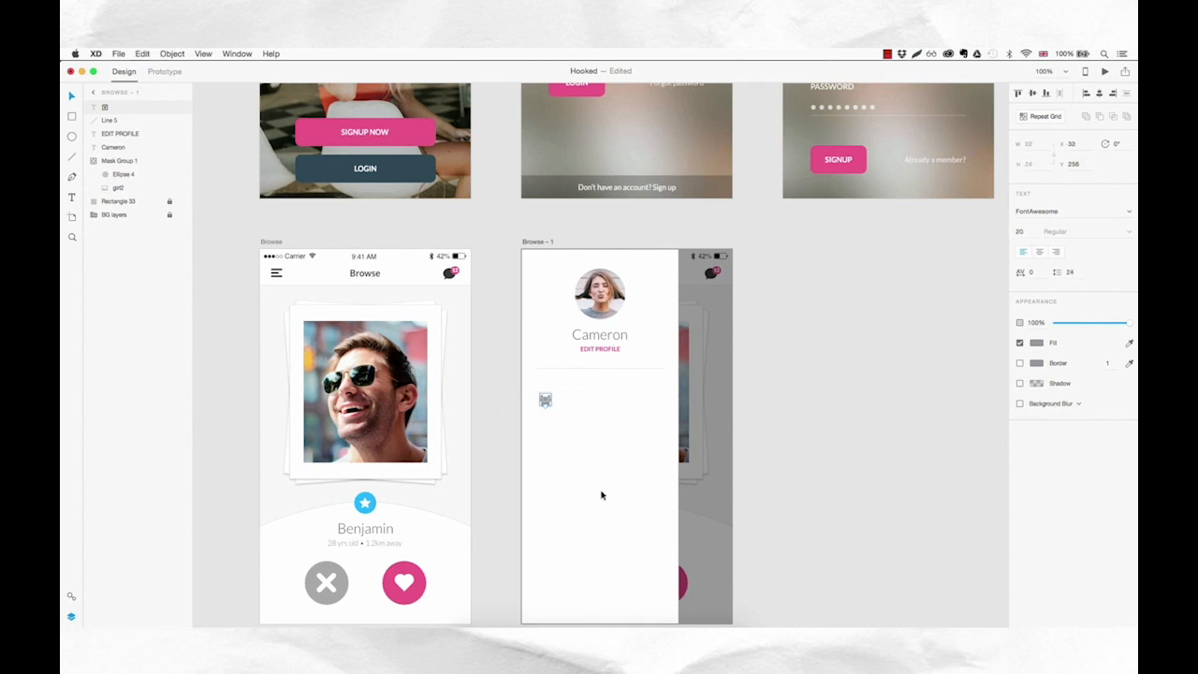
{"action": "left_click", "coordinate": [172, 54]}
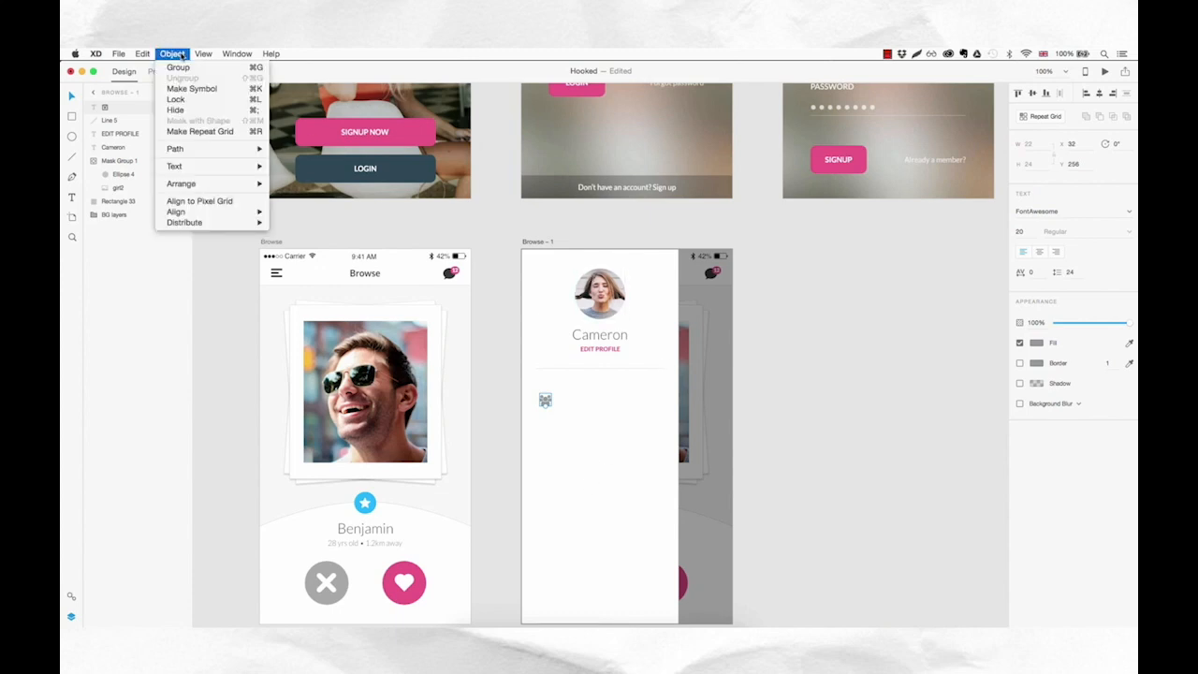
{"action": "mouse_move", "coordinate": [205, 155]}
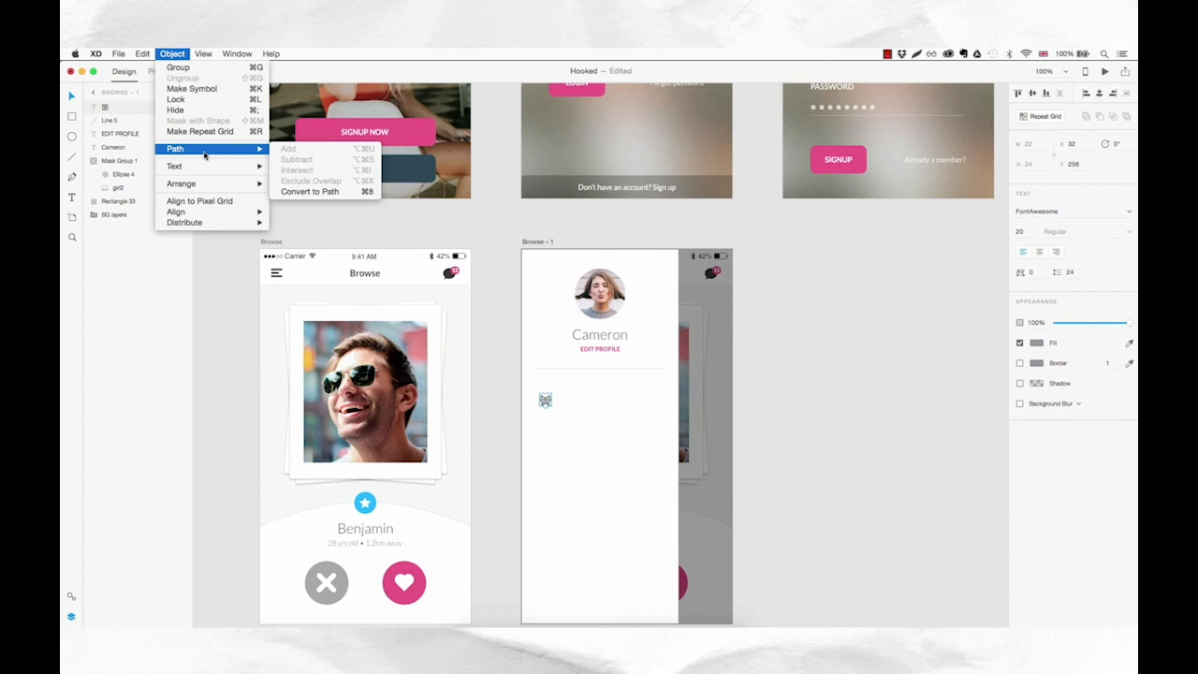
{"action": "left_click", "coordinate": [305, 192]}
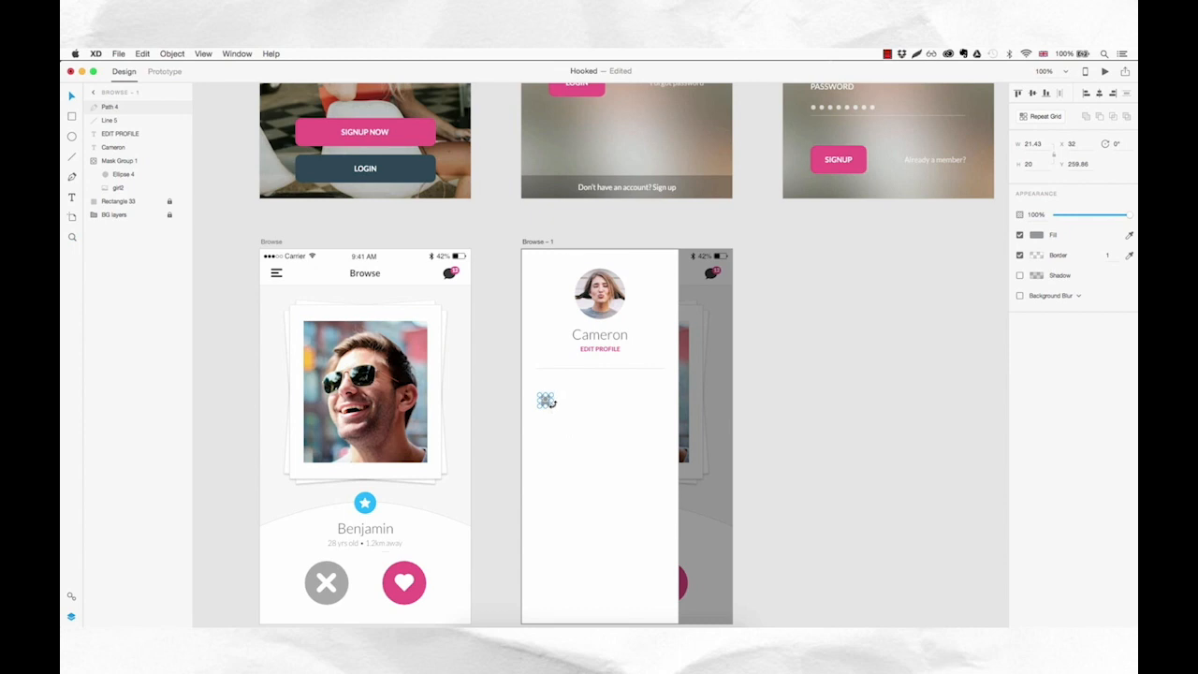
- Try enlarging the users icon path and undo the resize
{"action": "left_click_drag", "start_coordinate": [552, 402], "coordinate": [703, 540]}
{"action": "key", "text": "super+z"}
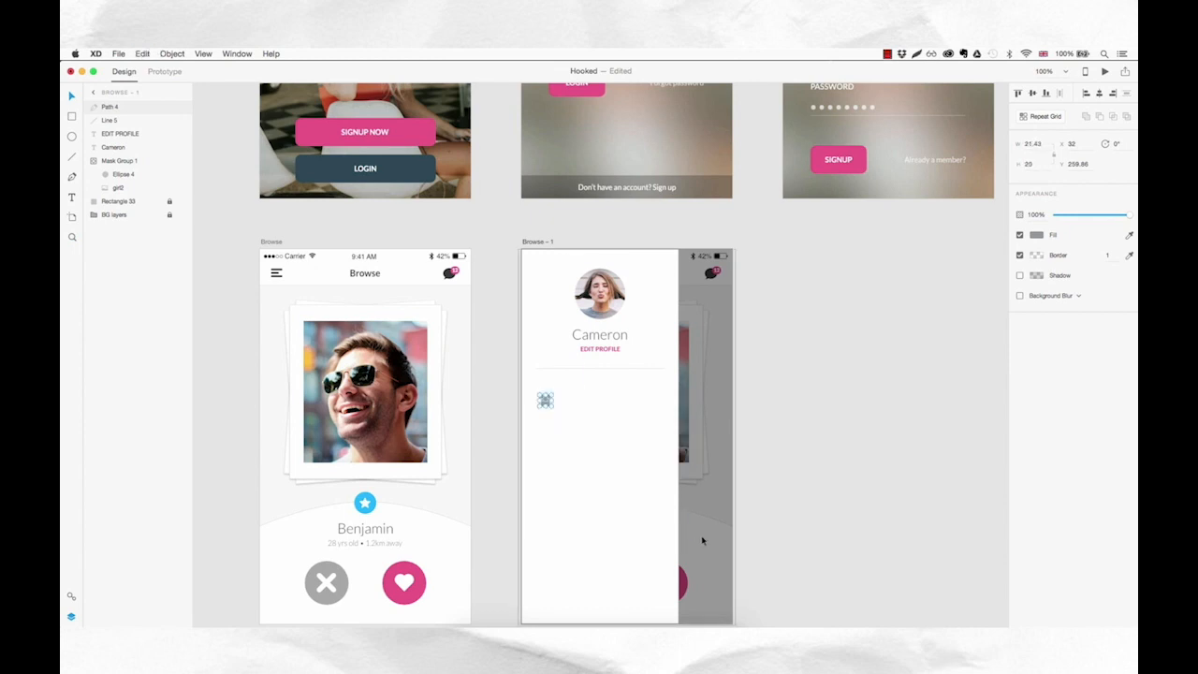
{"action": "left_click", "coordinate": [604, 457]}
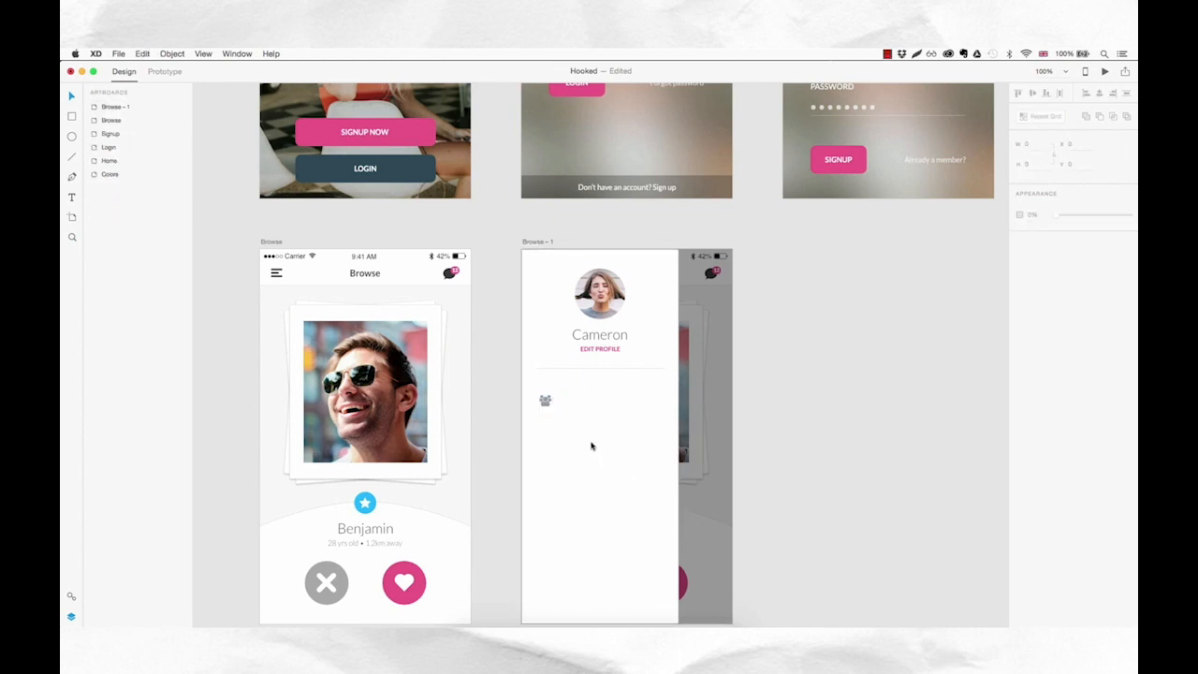
- Scale the users icon path down proportionally to about 15 px wide
{"action": "key", "text": "z"}
{"action": "left_click", "coordinate": [569, 409]}
{"action": "scroll", "coordinate": [557, 412], "scroll_direction": "down", "scroll_amount": 2}
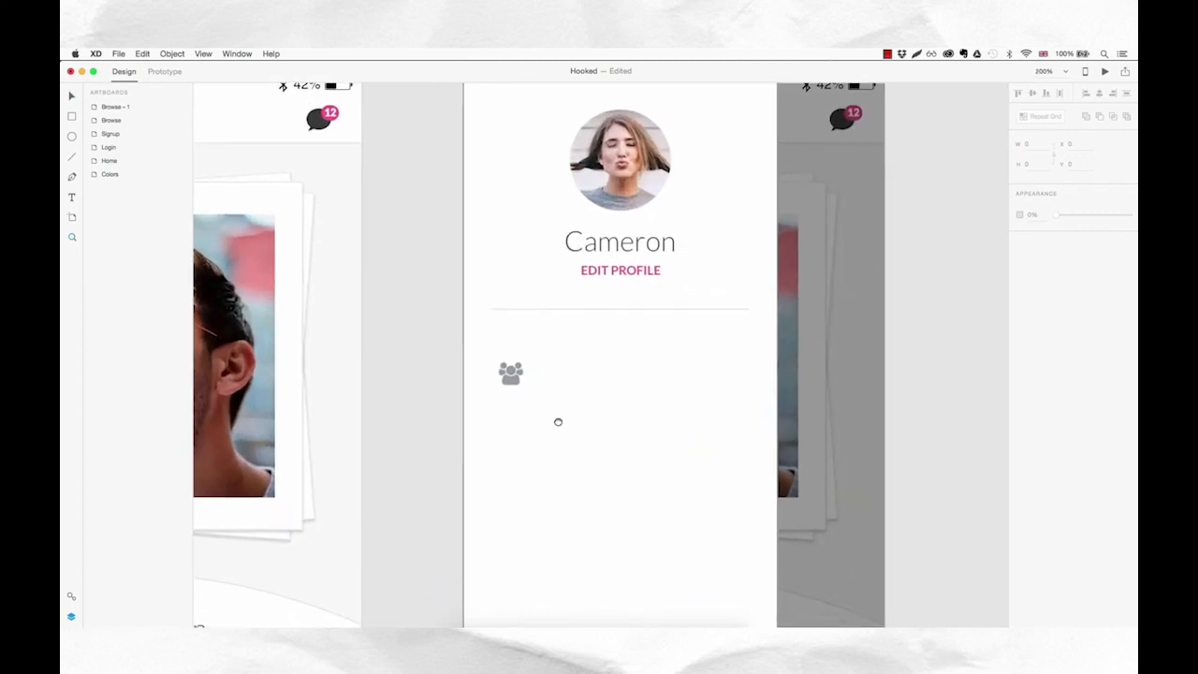
{"action": "key", "text": "v"}
{"action": "left_click", "coordinate": [508, 353]}
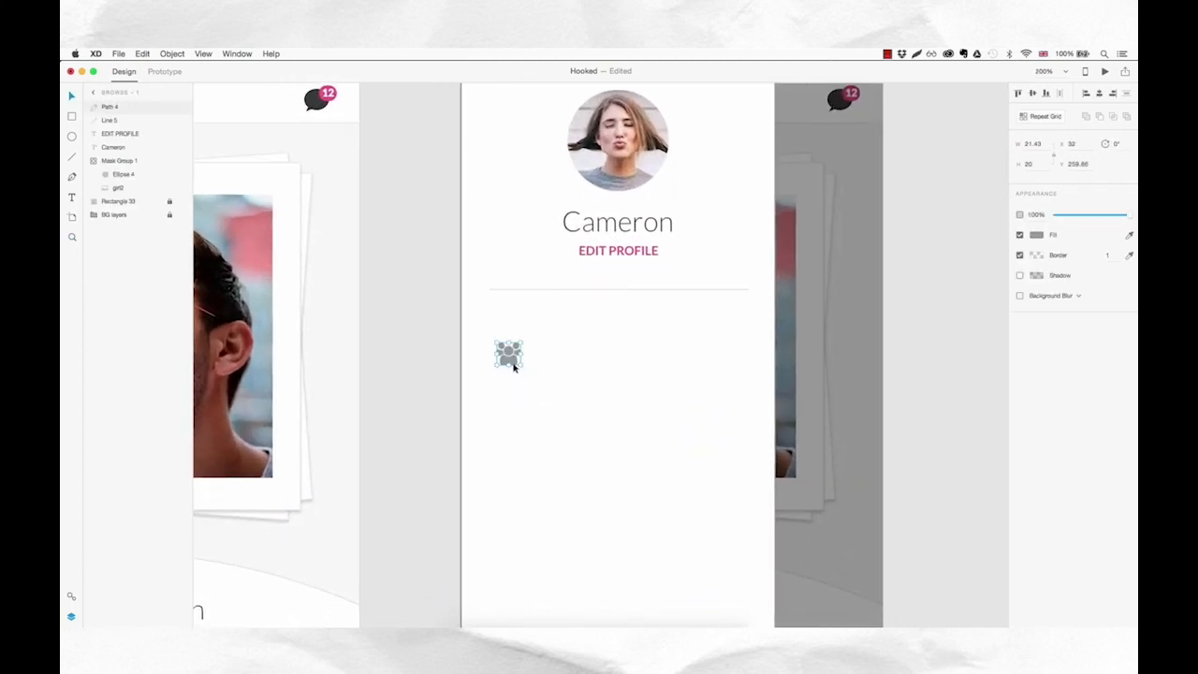
{"action": "left_click_drag", "start_coordinate": [525, 368], "coordinate": [516, 358]}
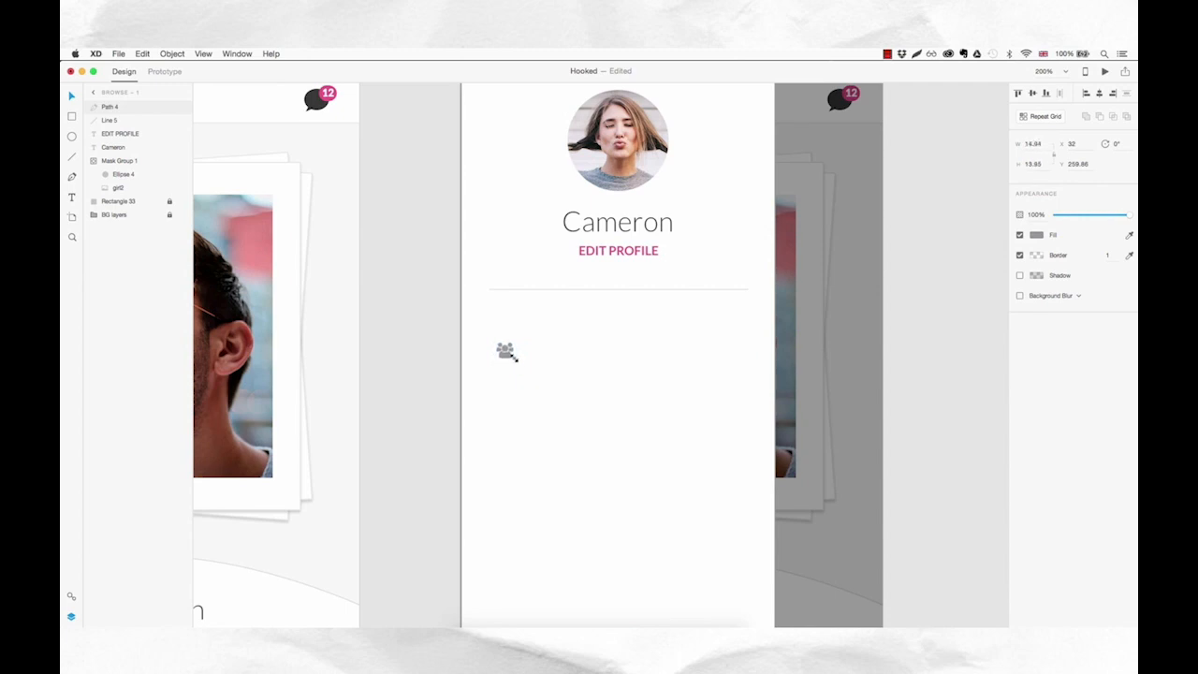
- Position the users icon about 30 px below the divider, near the line's left end
{"action": "left_click_drag", "start_coordinate": [510, 359], "coordinate": [507, 301]}
{"action": "key", "text": "shift+Down"}
{"action": "key", "text": "shift+Down"}
{"action": "key", "text": "shift+Down"}
{"action": "key", "text": "shift+Left"}
{"action": "key", "text": "shift+Left"}
{"action": "key", "text": "shift+Left"}
{"action": "key", "text": "shift+Right"}
{"action": "key", "text": "shift+Right"}
{"action": "key", "text": "shift+Right"}
- Move the name text from under the avatar to beside the users icon and set its font size to 20
{"action": "left_click", "coordinate": [625, 229]}
{"action": "left_click_drag", "start_coordinate": [622, 228], "coordinate": [596, 339]}
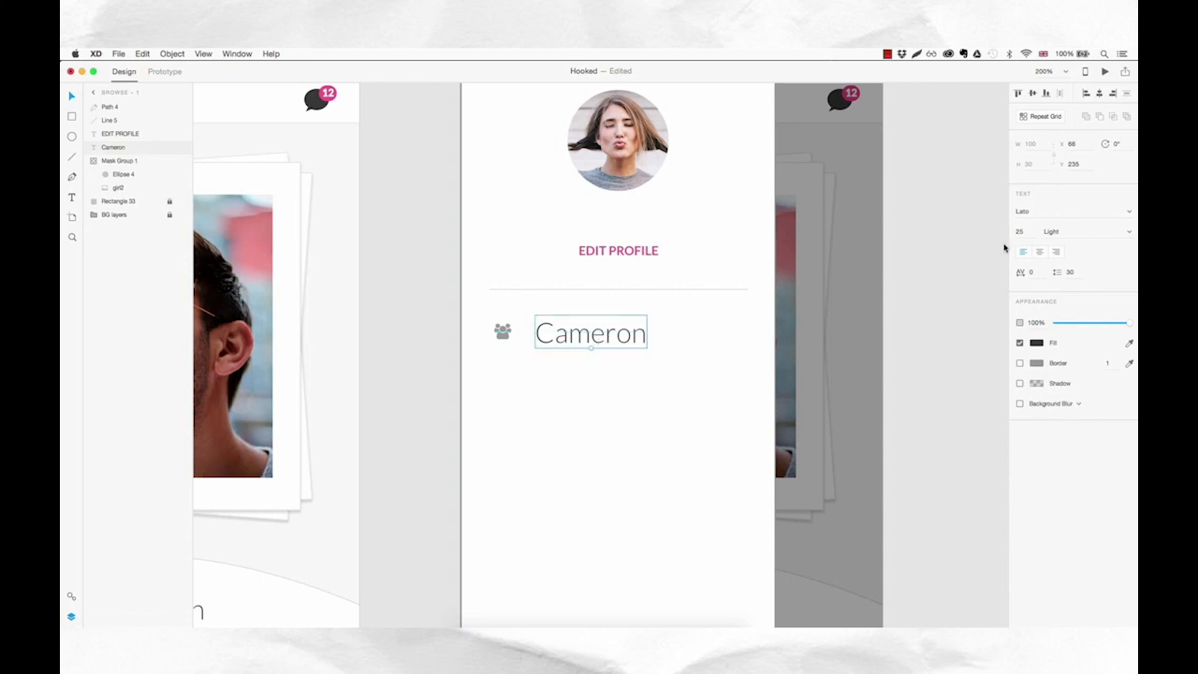
{"action": "left_click", "coordinate": [1028, 231]}
{"action": "key", "text": "Down"}
{"action": "key", "text": "Down"}
{"action": "key", "text": "Down"}
{"action": "key", "text": "Down"}
{"action": "key", "text": "Down"}
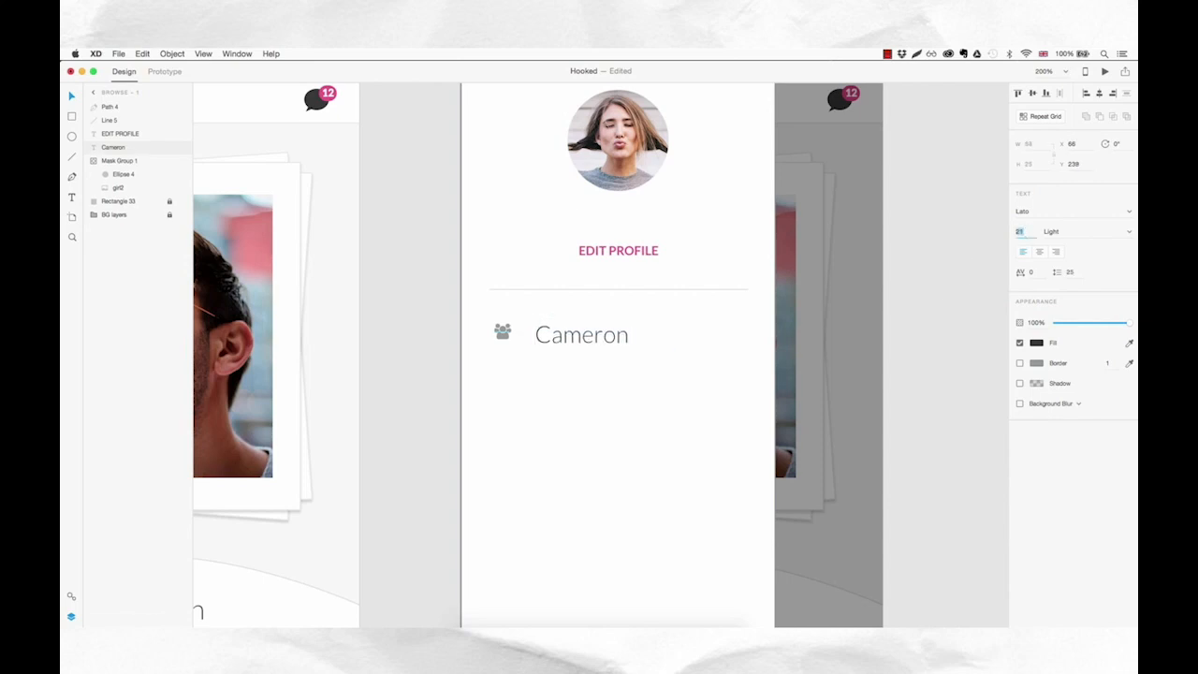
{"action": "left_click_drag", "start_coordinate": [611, 335], "coordinate": [591, 332]}
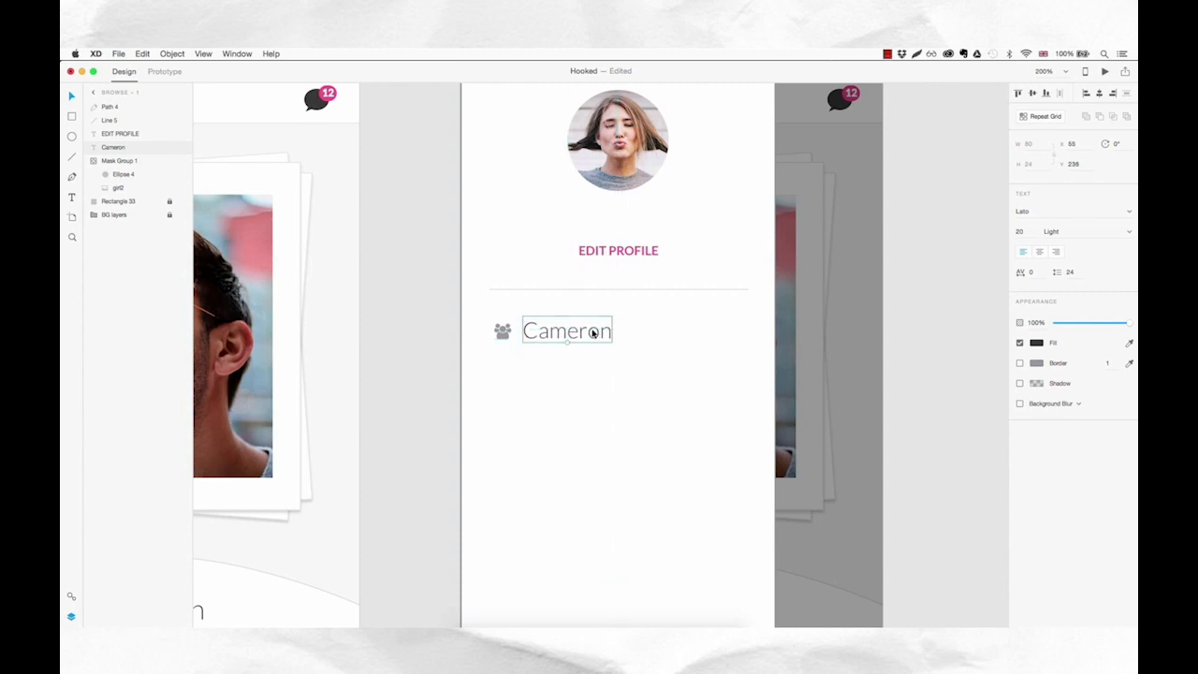
- Change the text beside the users icon to Browse
{"action": "double_click", "coordinate": [593, 332]}
{"action": "type", "text": "Browse"}
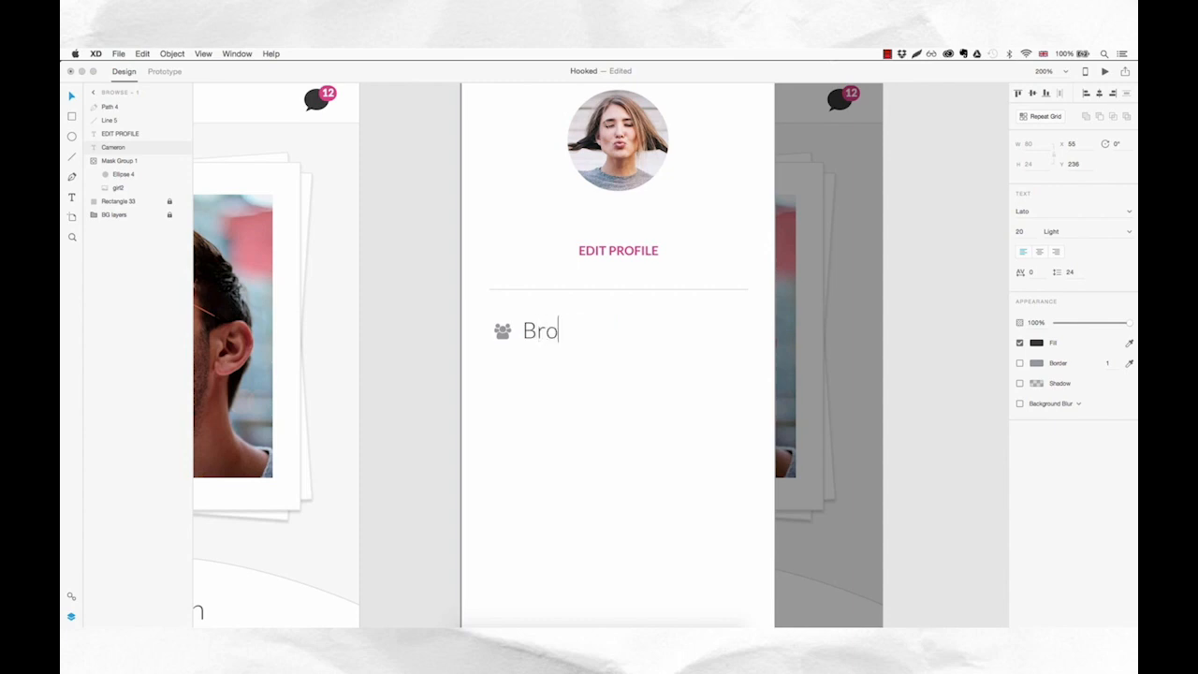
{"action": "key", "text": "Escape"}
- Space the Browse label 30 px to the right of the users icon
{"action": "key", "text": "shift+Left"}
{"action": "key", "text": "Left"}
{"action": "key", "text": "Left"}
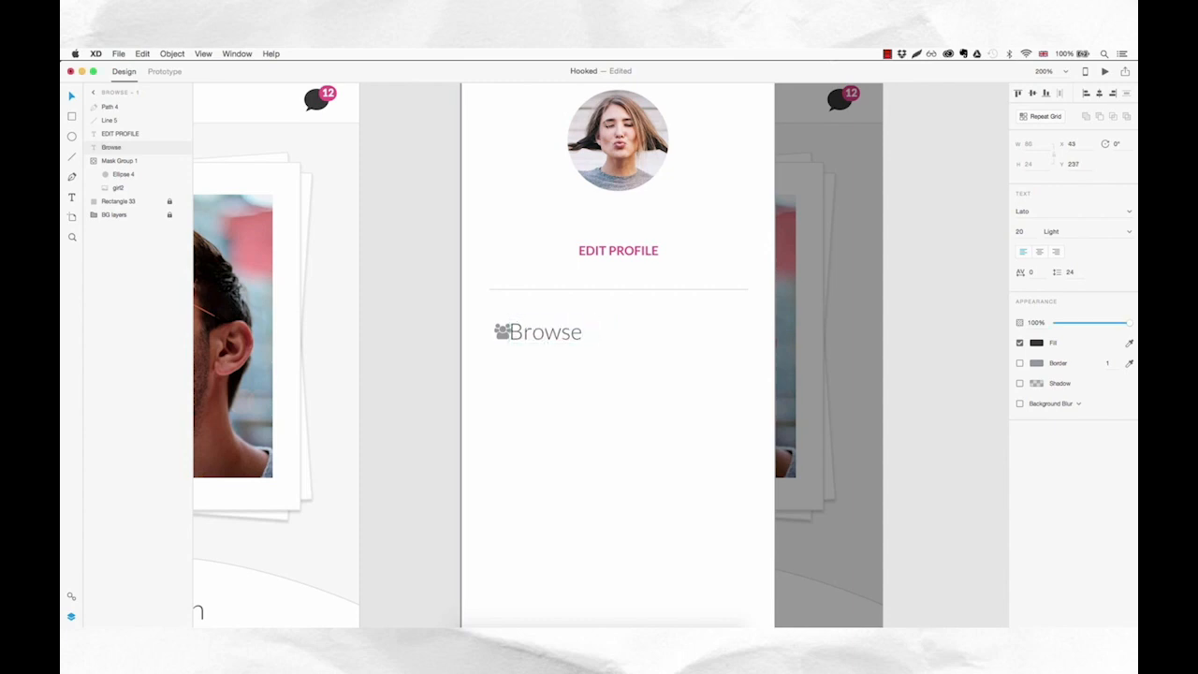
{"action": "key", "text": "shift+Right"}
{"action": "key", "text": "shift+Right"}
{"action": "key", "text": "shift+Right"}
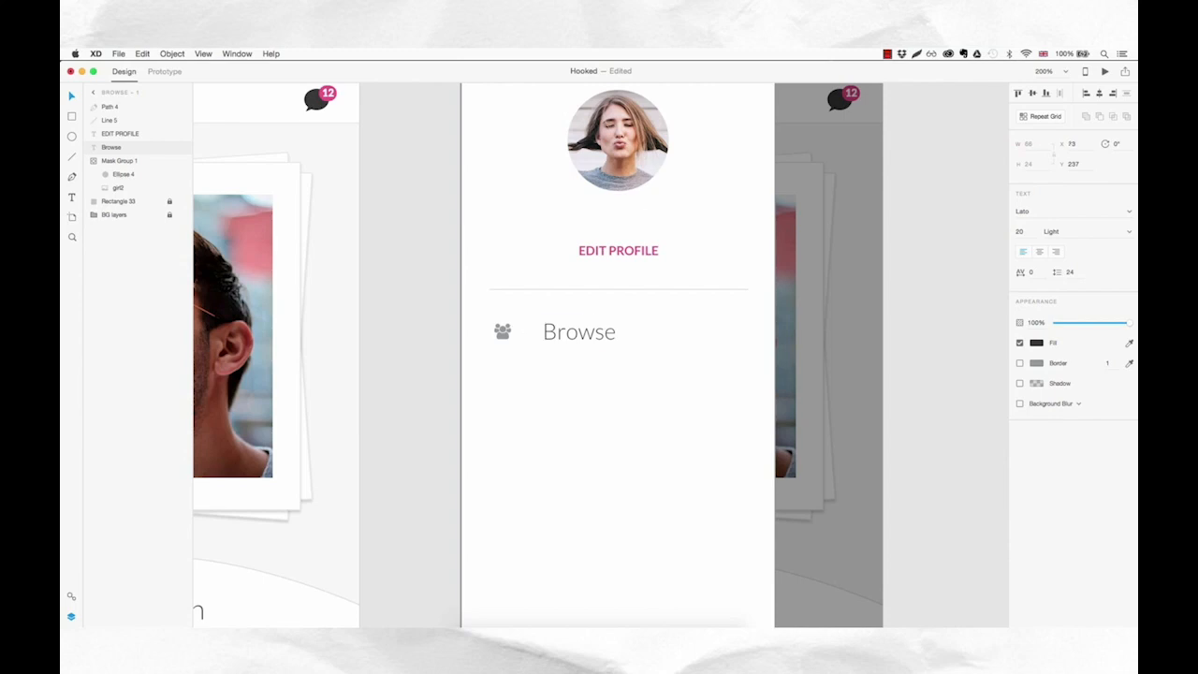
- Group the users icon with the Browse label and name the group Menu item
{"action": "left_click", "coordinate": [660, 417]}
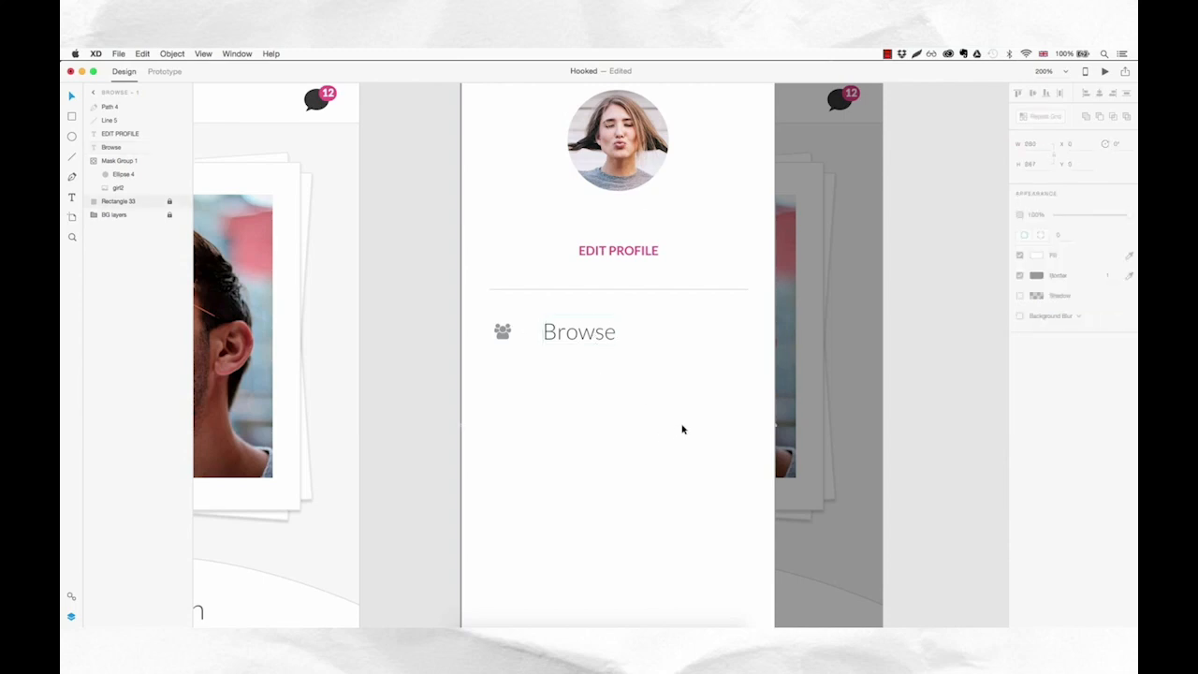
{"action": "left_click_drag", "start_coordinate": [637, 324], "coordinate": [494, 347]}
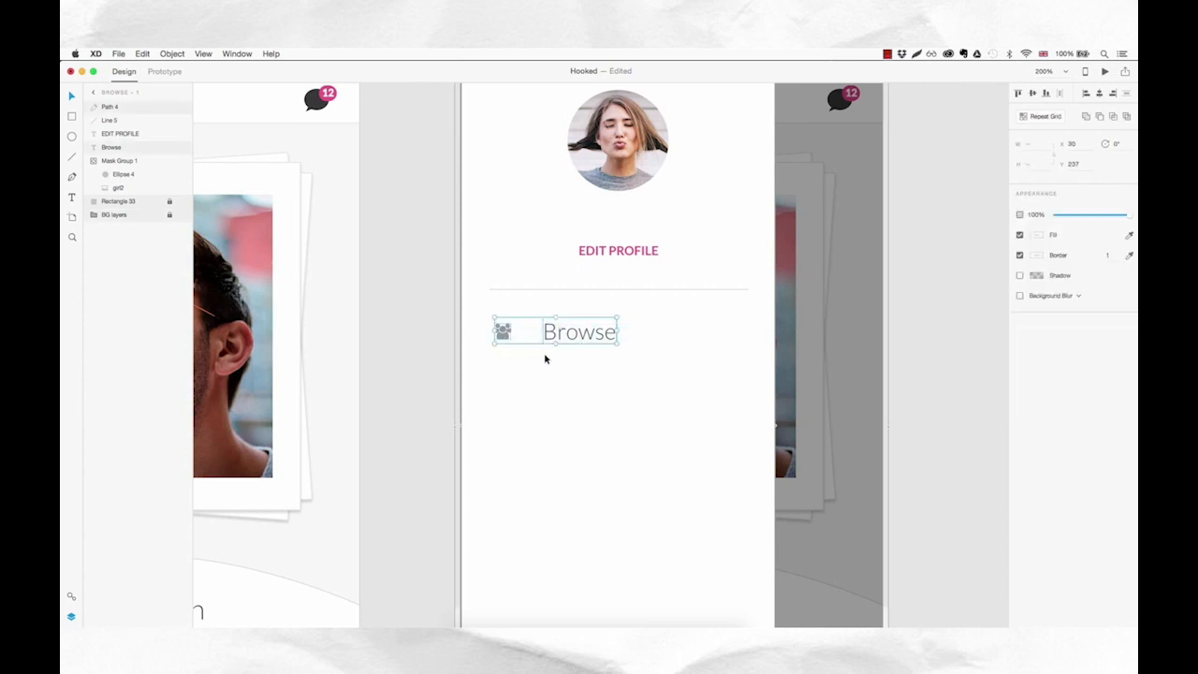
{"action": "left_click", "coordinate": [586, 339]}
{"action": "left_click", "coordinate": [504, 332], "text": "shift"}
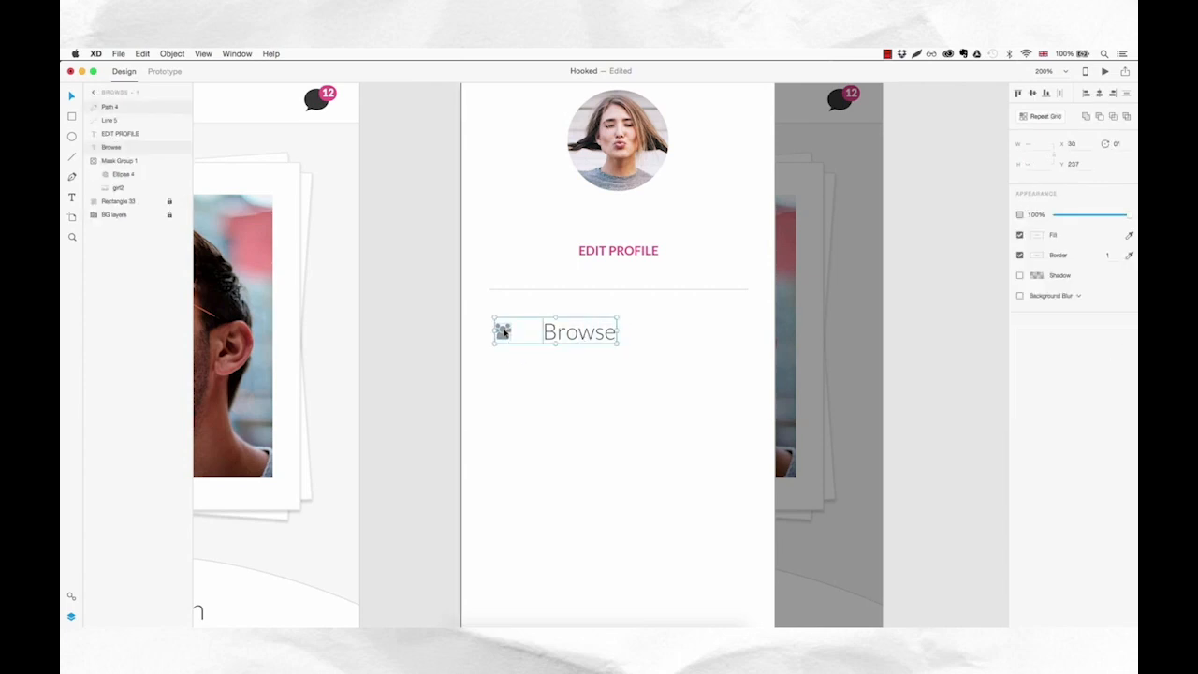
{"action": "key", "text": "super+g"}
{"action": "double_click", "coordinate": [108, 109]}
{"action": "type", "text": "Menu item"}
{"action": "key", "text": "Return"}
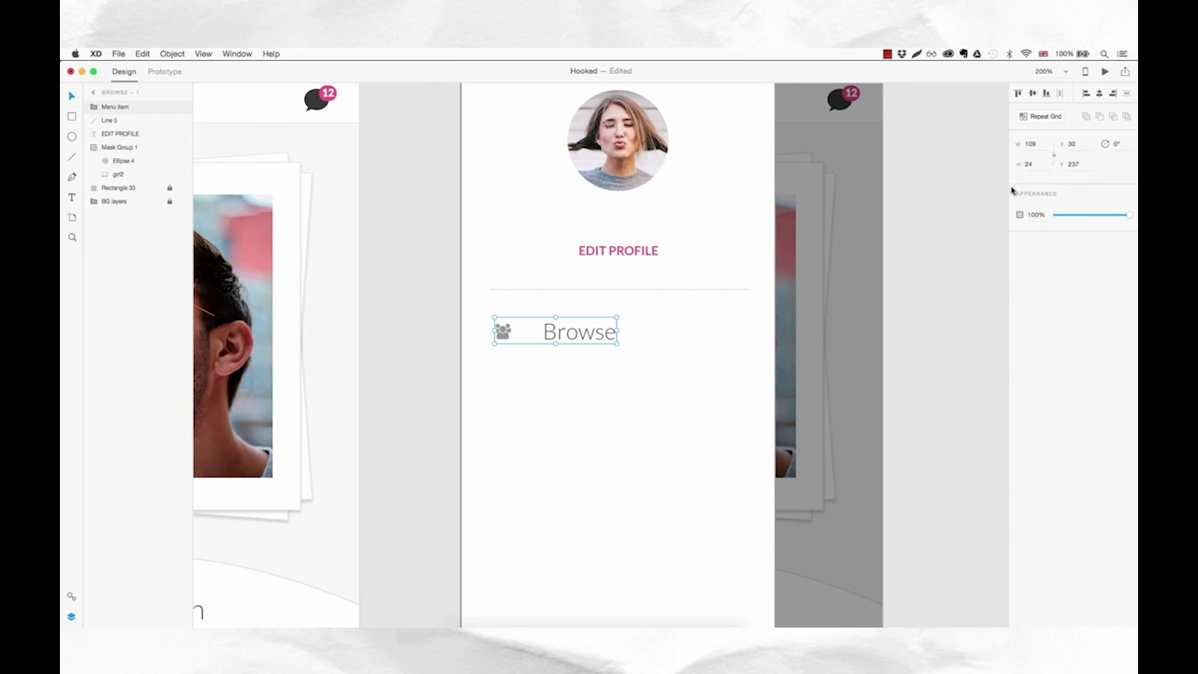
- Turn the Menu item group into a Repeat Grid of five rows spaced about 58 px apart vertically
{"action": "left_click", "coordinate": [1046, 118]}
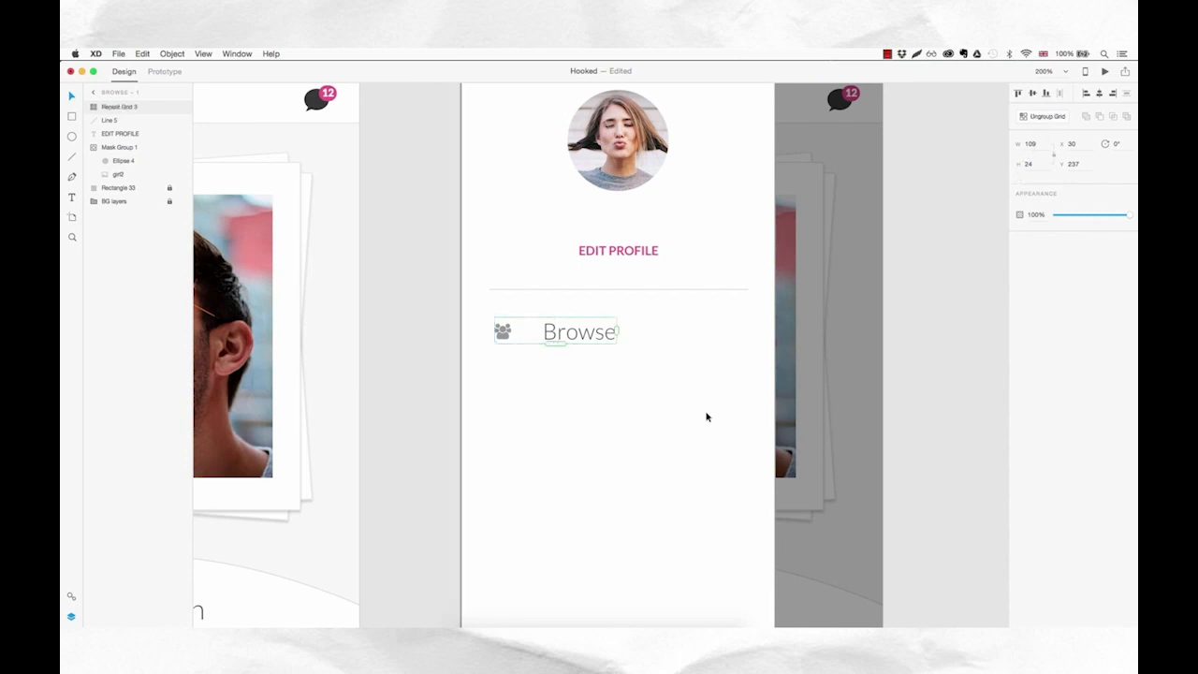
{"action": "left_click_drag", "start_coordinate": [555, 343], "coordinate": [561, 555]}
{"action": "left_click_drag", "start_coordinate": [562, 556], "coordinate": [562, 546]}
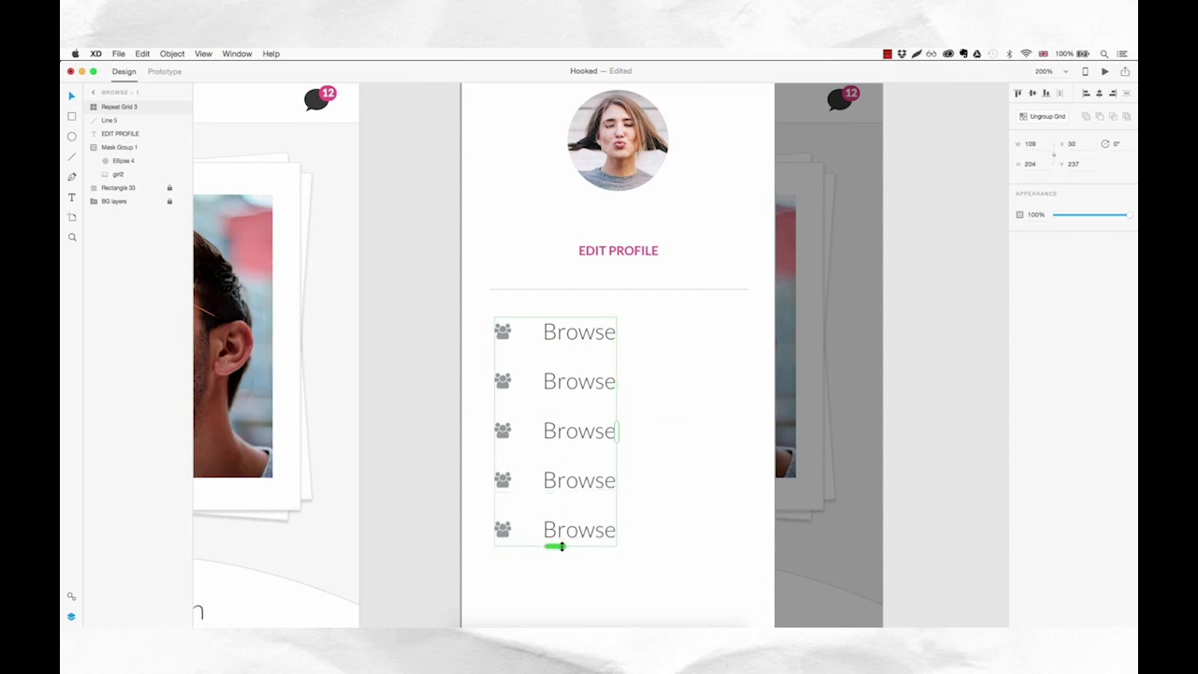
{"action": "mouse_move", "coordinate": [567, 512]}
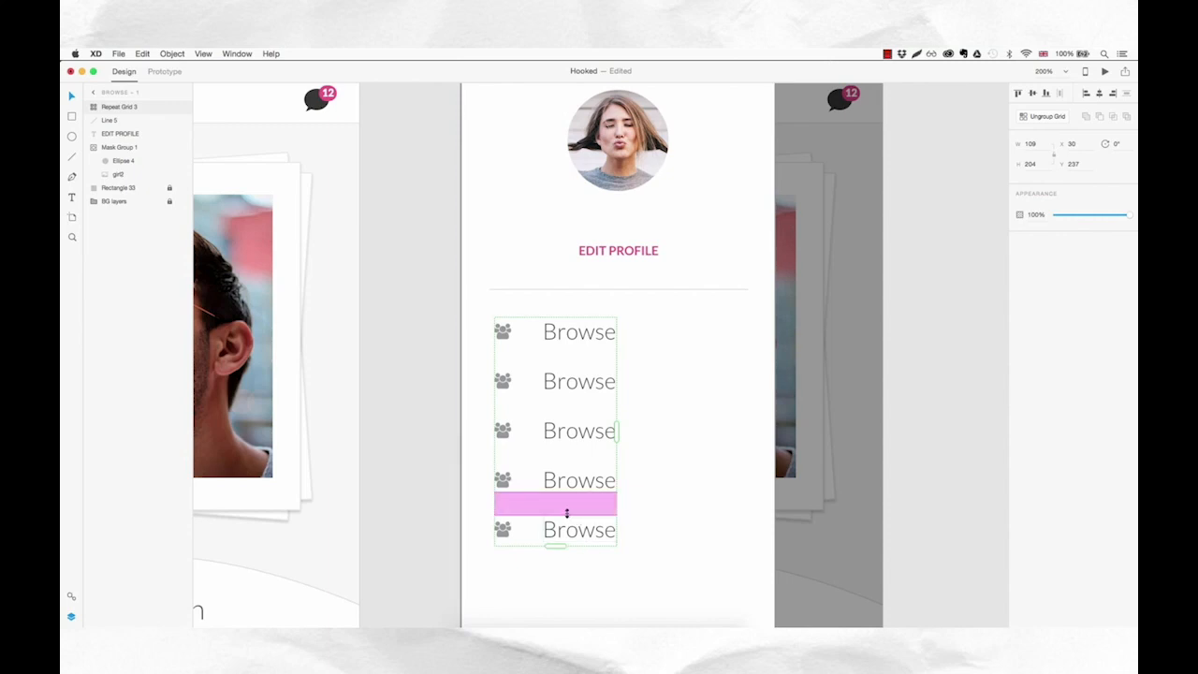
{"action": "left_click_drag", "start_coordinate": [566, 512], "coordinate": [571, 573]}
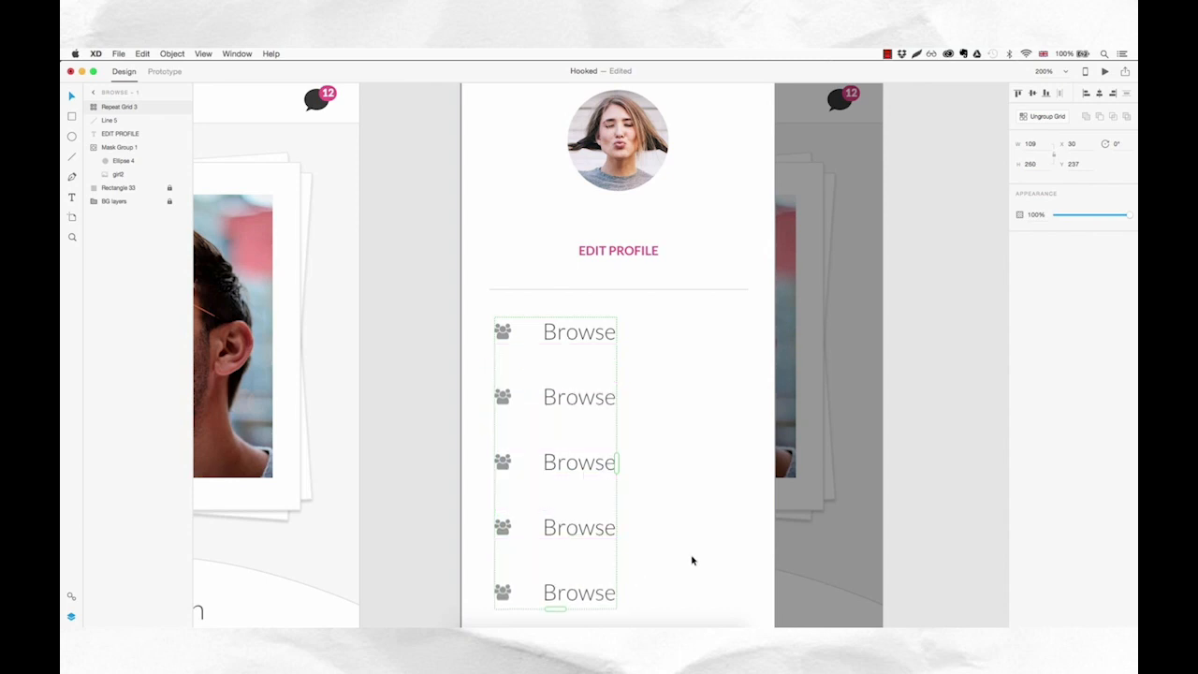
{"action": "left_click", "coordinate": [694, 506]}
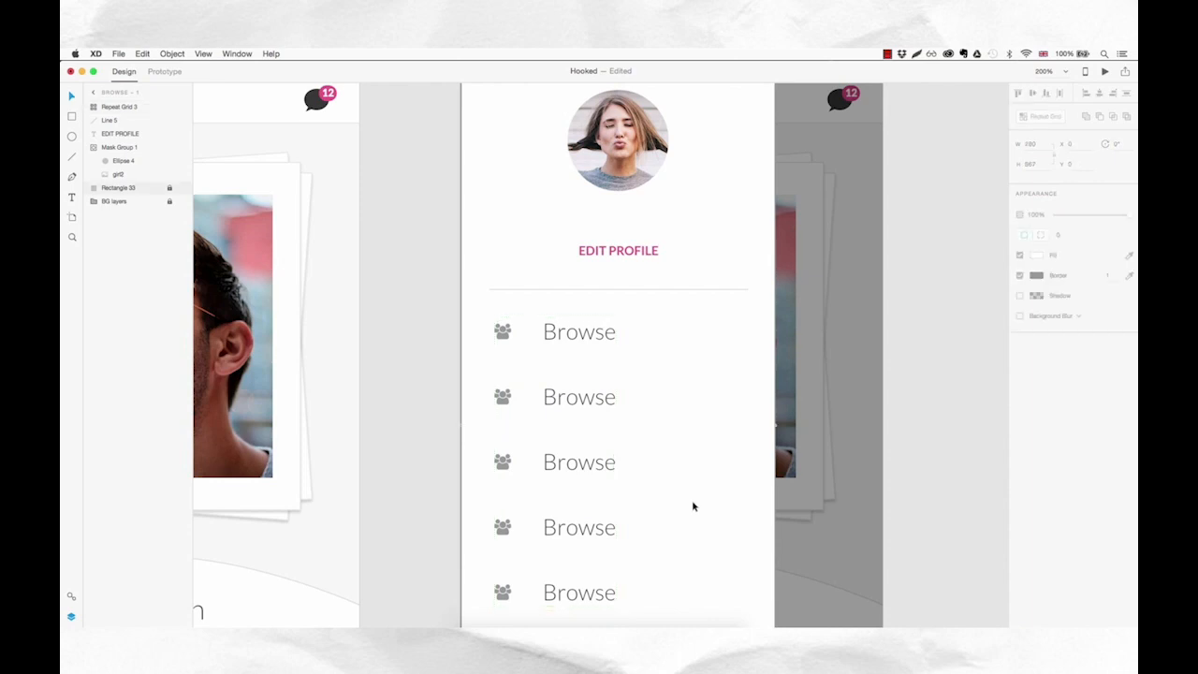
- Change the label of the second menu row to Messages
{"action": "scroll", "coordinate": [690, 514], "scroll_direction": "down", "scroll_amount": 3}
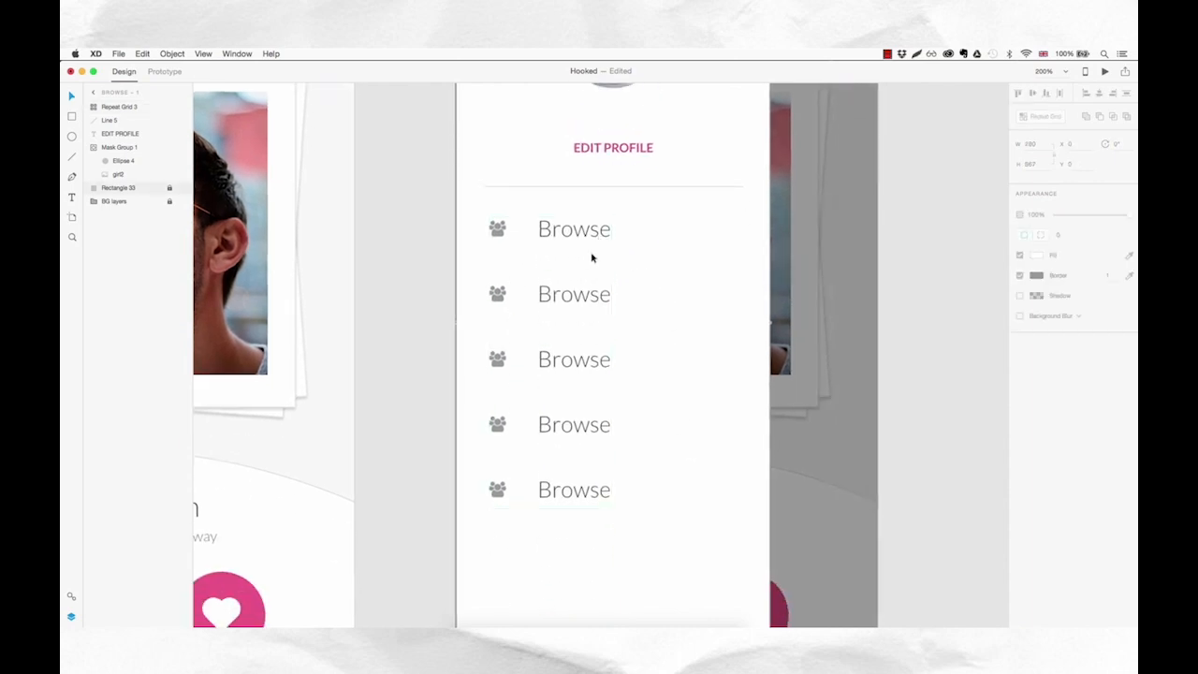
{"action": "double_click", "coordinate": [585, 297]}
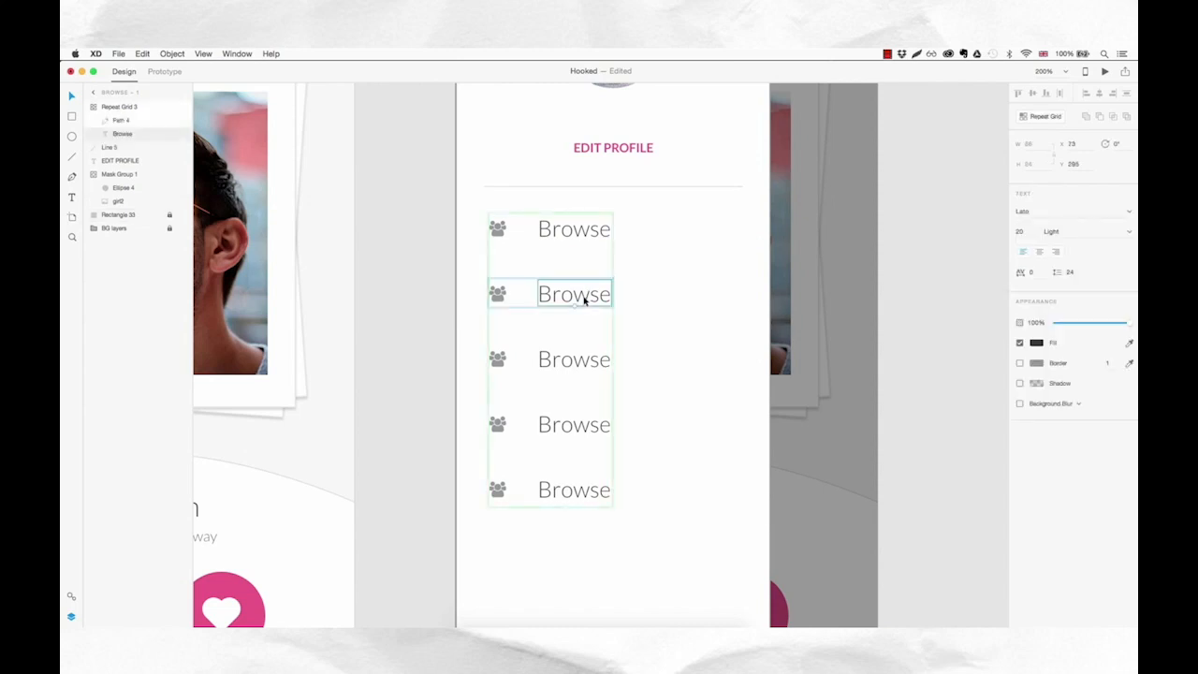
{"action": "double_click", "coordinate": [584, 297]}
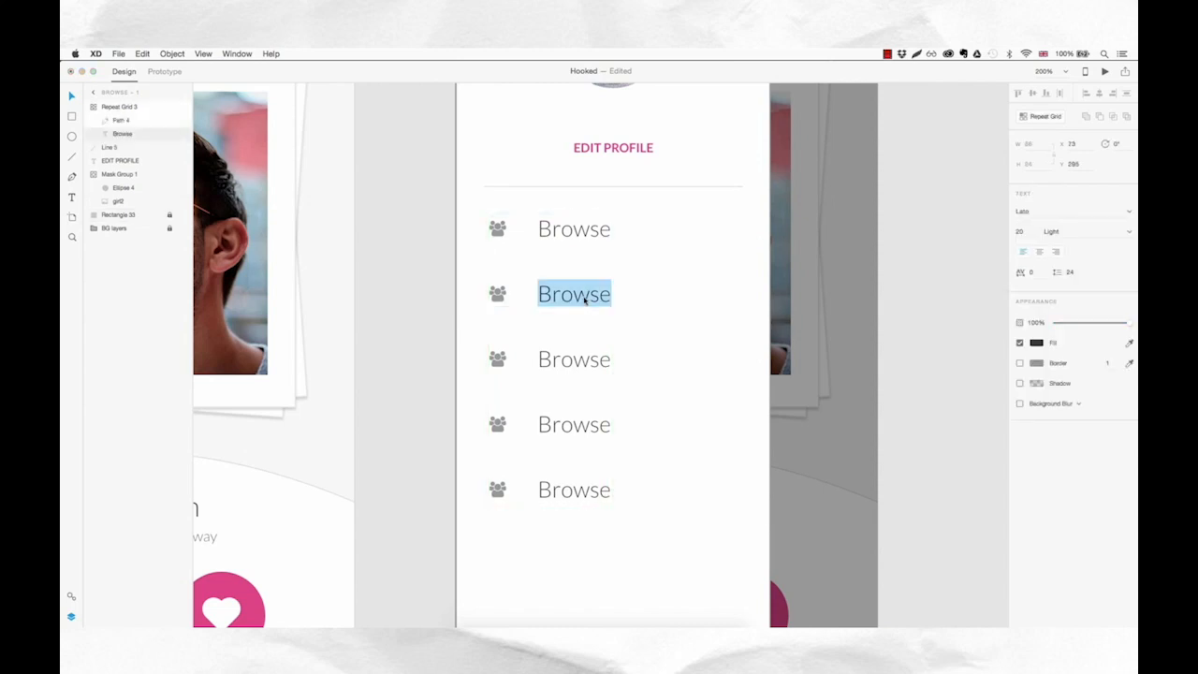
{"action": "type", "text": "Messah"}
{"action": "key", "text": "BackSpace"}
{"action": "type", "text": "ges"}
{"action": "key", "text": "Escape"}
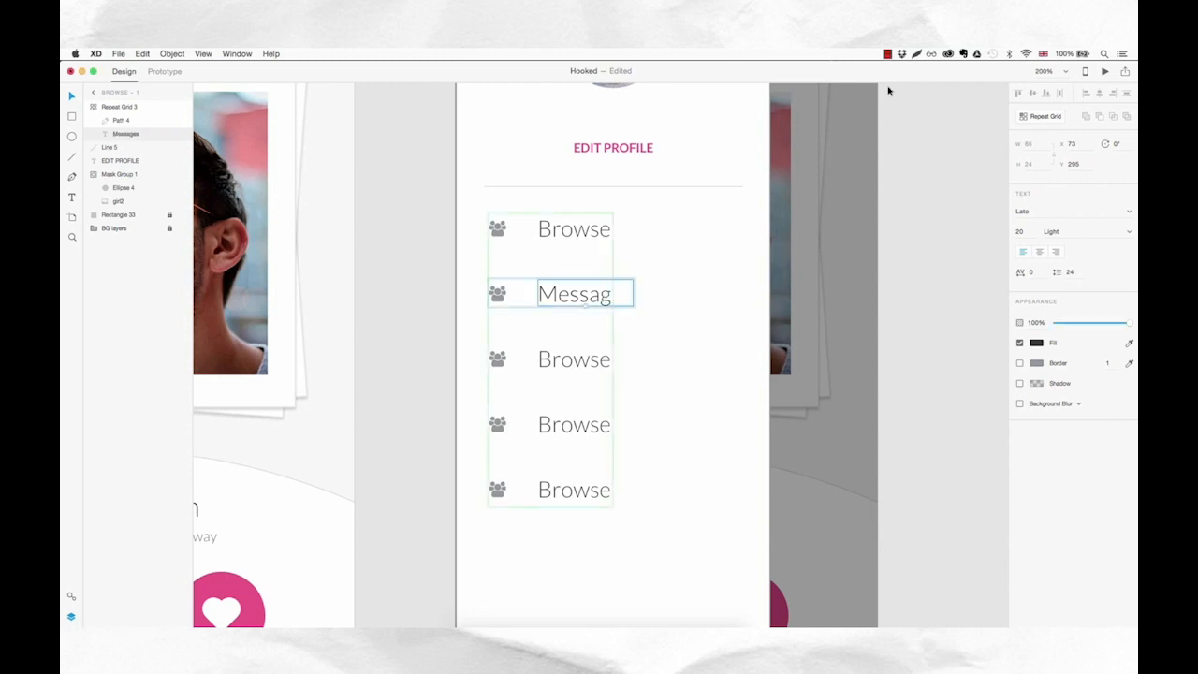
- Change the third menu row's label to My Matches and the fourth row's label to Favourites
{"action": "left_click", "coordinate": [573, 370]}
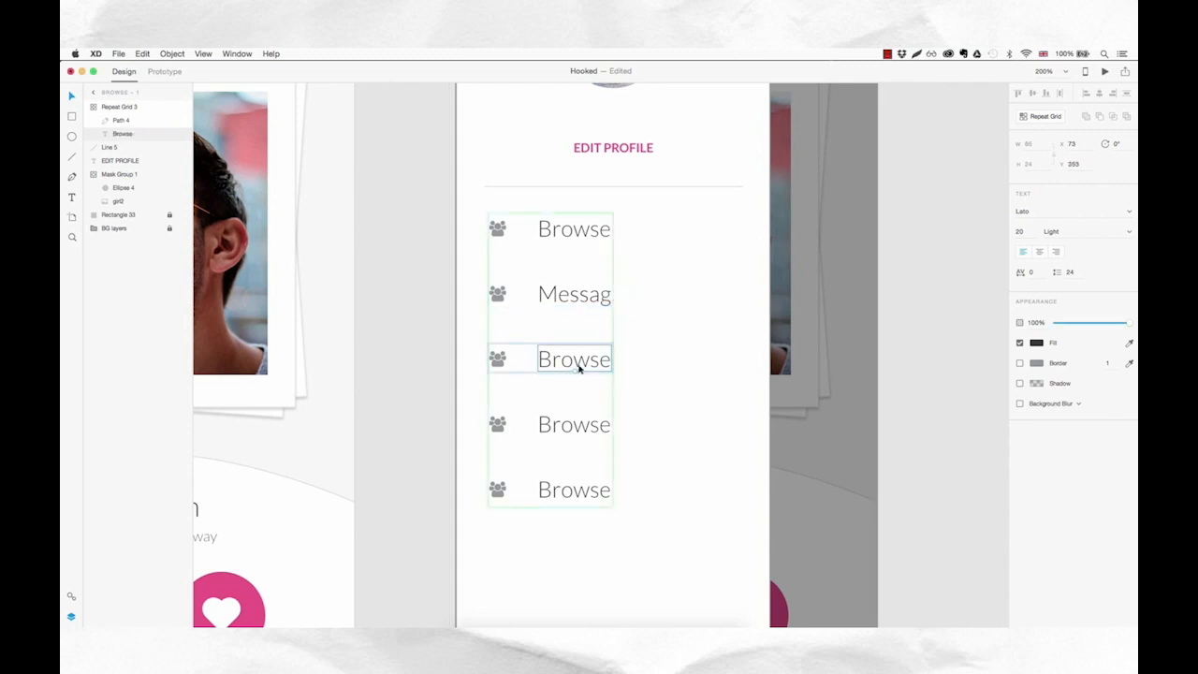
{"action": "double_click", "coordinate": [578, 368]}
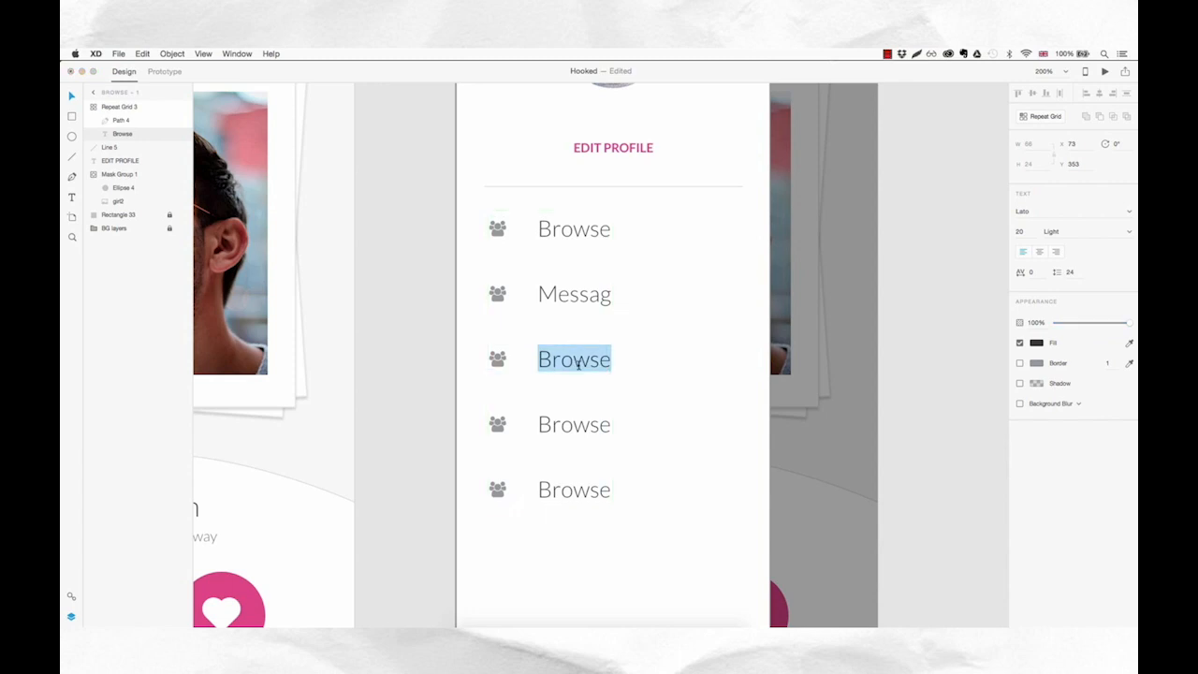
{"action": "type", "text": "My Matches"}
{"action": "key", "text": "Escape"}
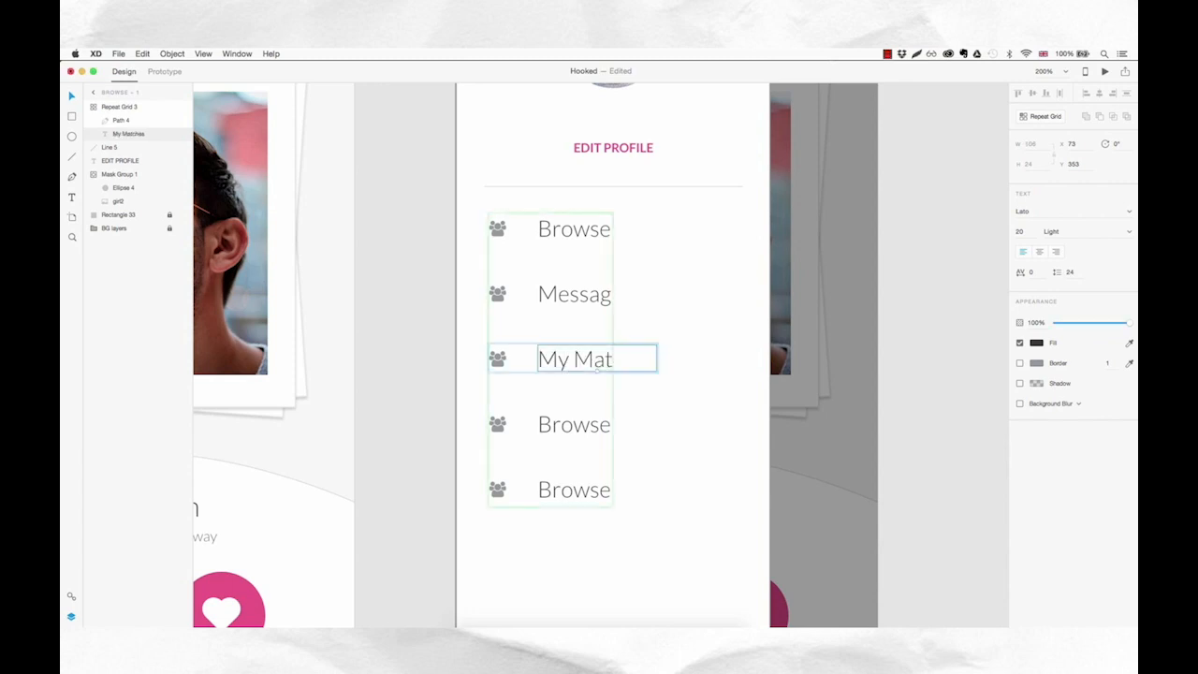
{"action": "left_click", "coordinate": [594, 426]}
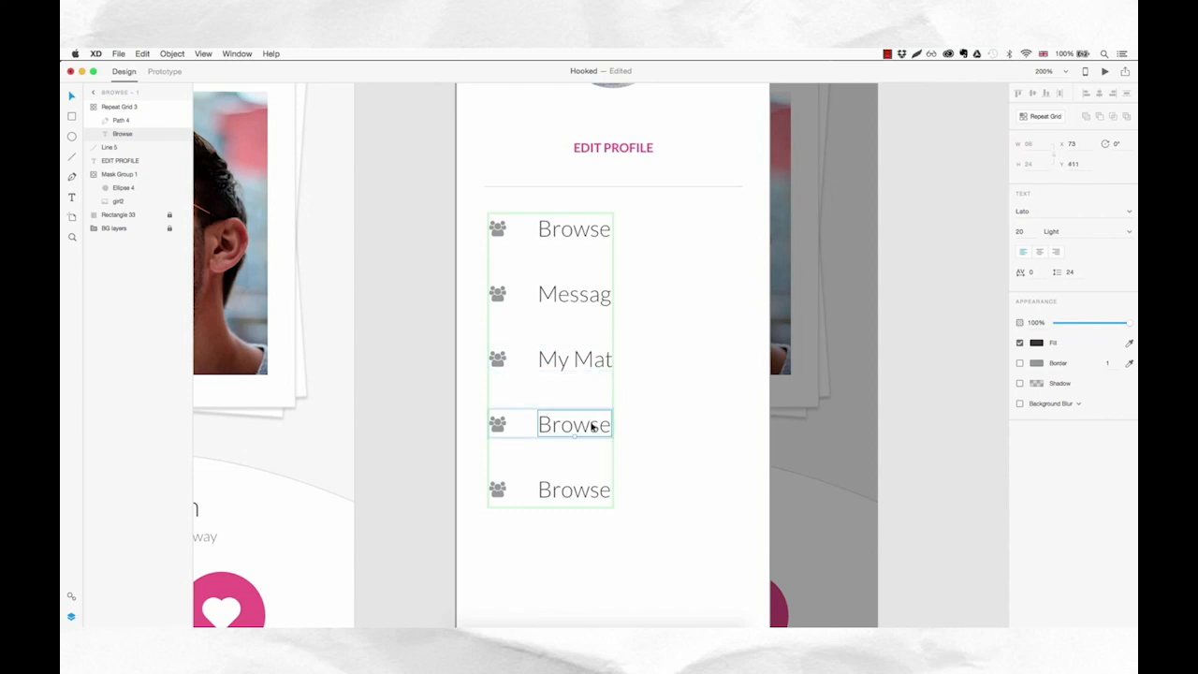
{"action": "double_click", "coordinate": [592, 425]}
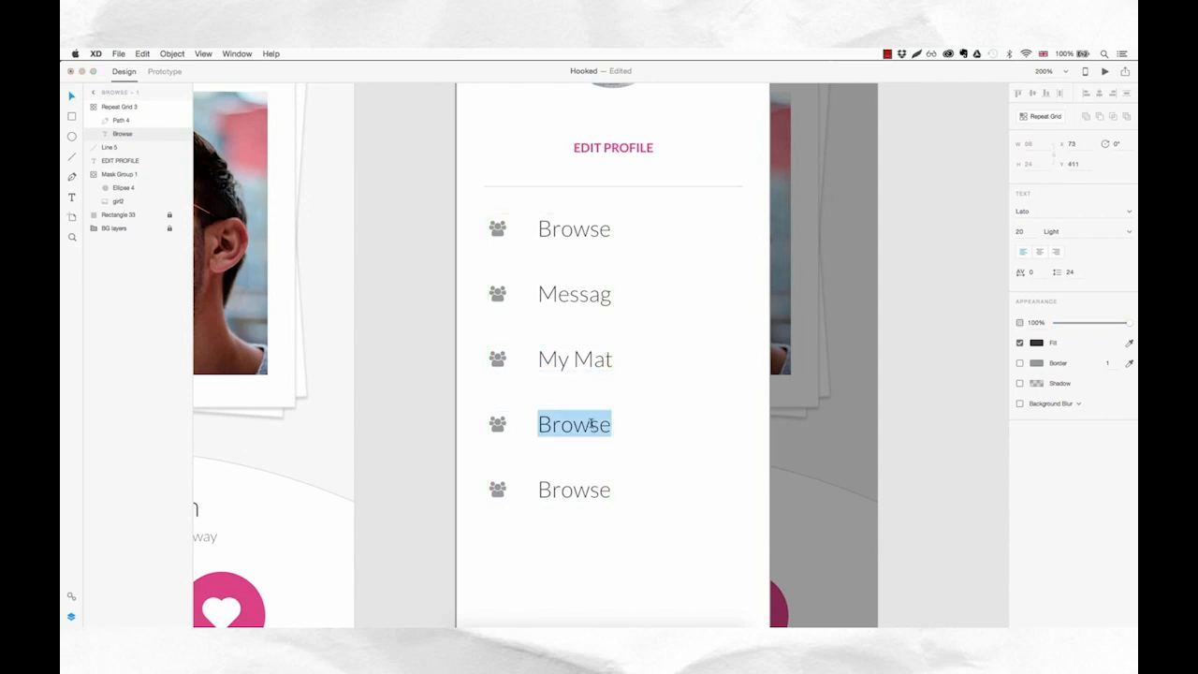
{"action": "type", "text": "Favourites"}
{"action": "key", "text": "Escape"}
- Change the label of the fifth menu row to Settings
{"action": "left_click", "coordinate": [564, 496]}
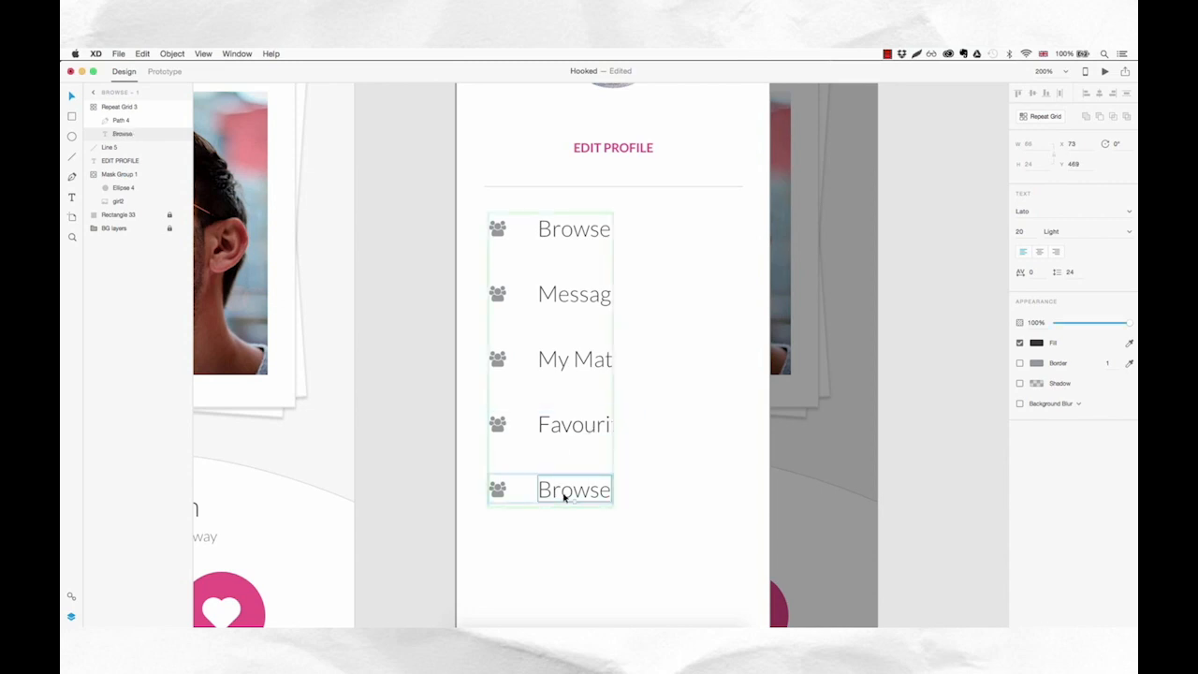
{"action": "double_click", "coordinate": [565, 496]}
{"action": "type", "text": "Settings"}
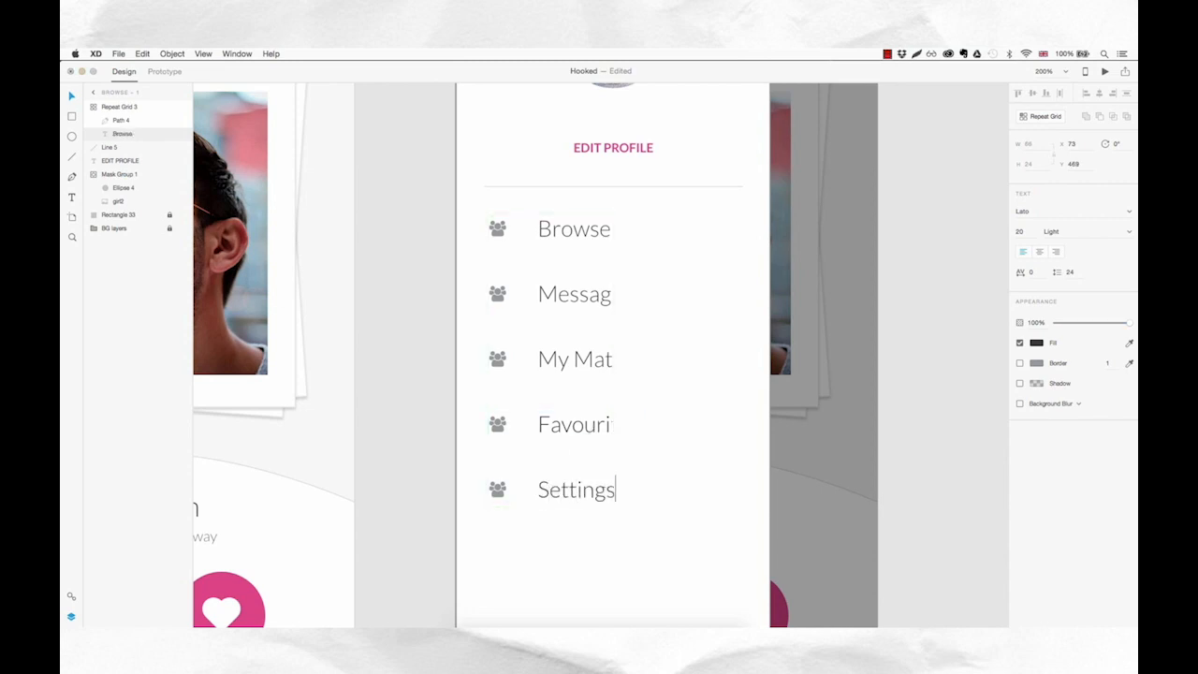
{"action": "key", "text": "Escape"}
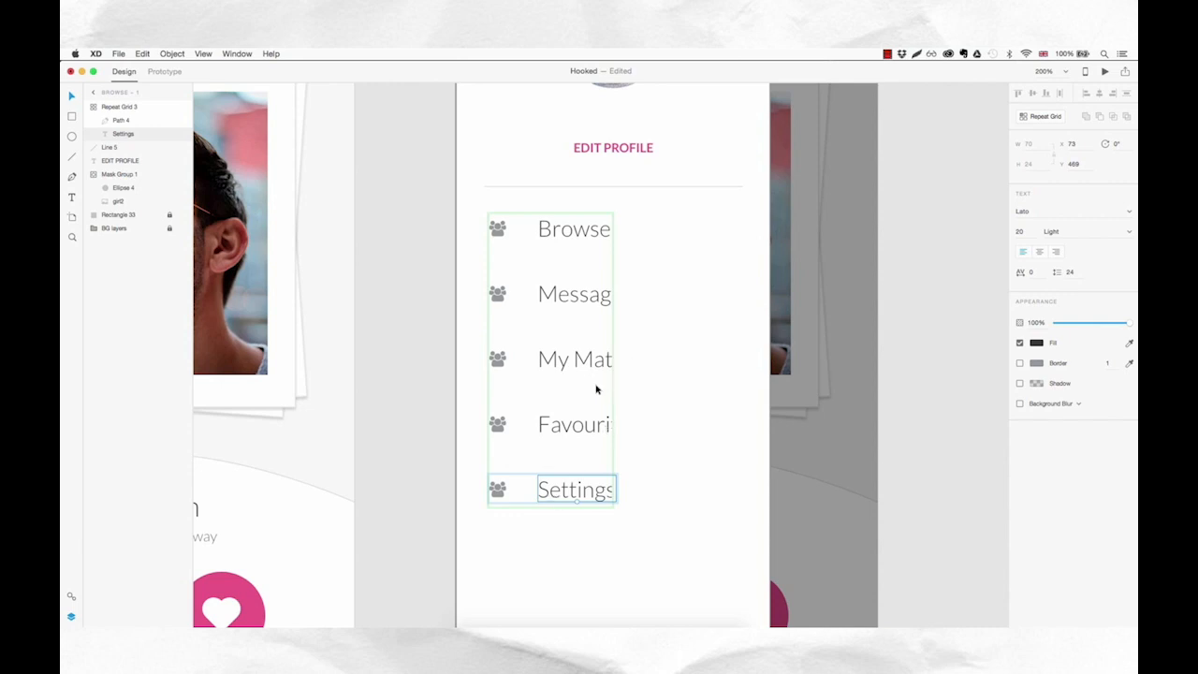
{"action": "key", "text": "Escape"}
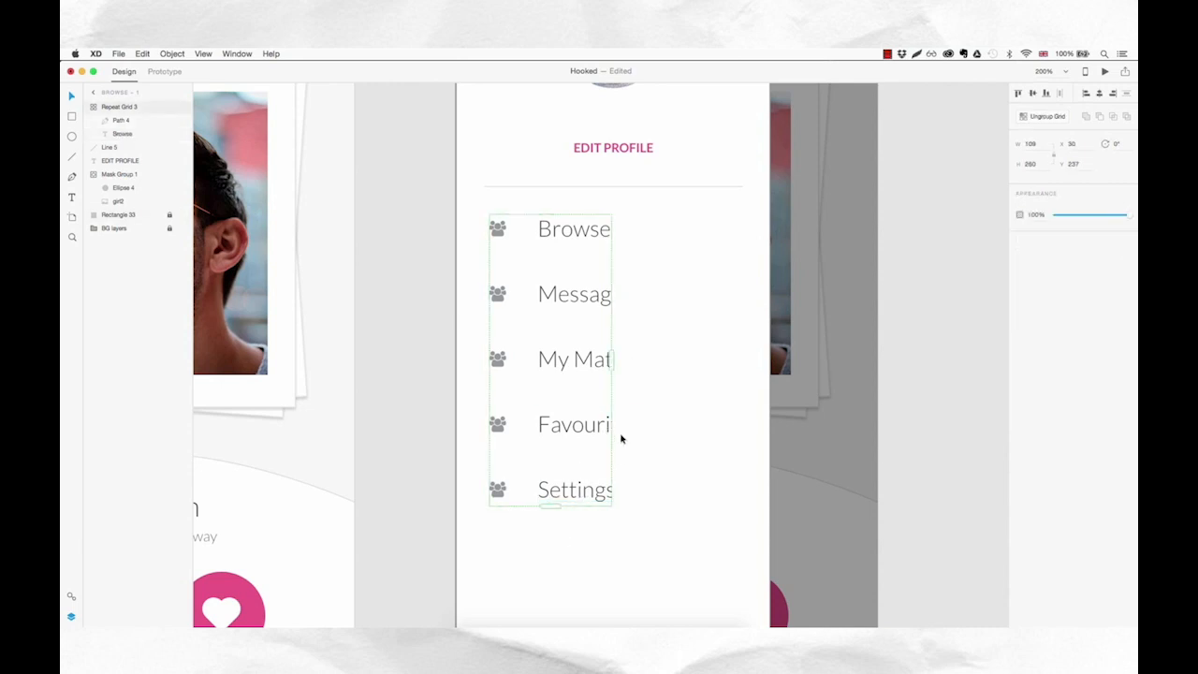
- Widen the menu grid's column spacing and resize the grid to a single column about 158 px wide that fits the full labels
{"action": "left_click_drag", "start_coordinate": [612, 361], "coordinate": [775, 362]}
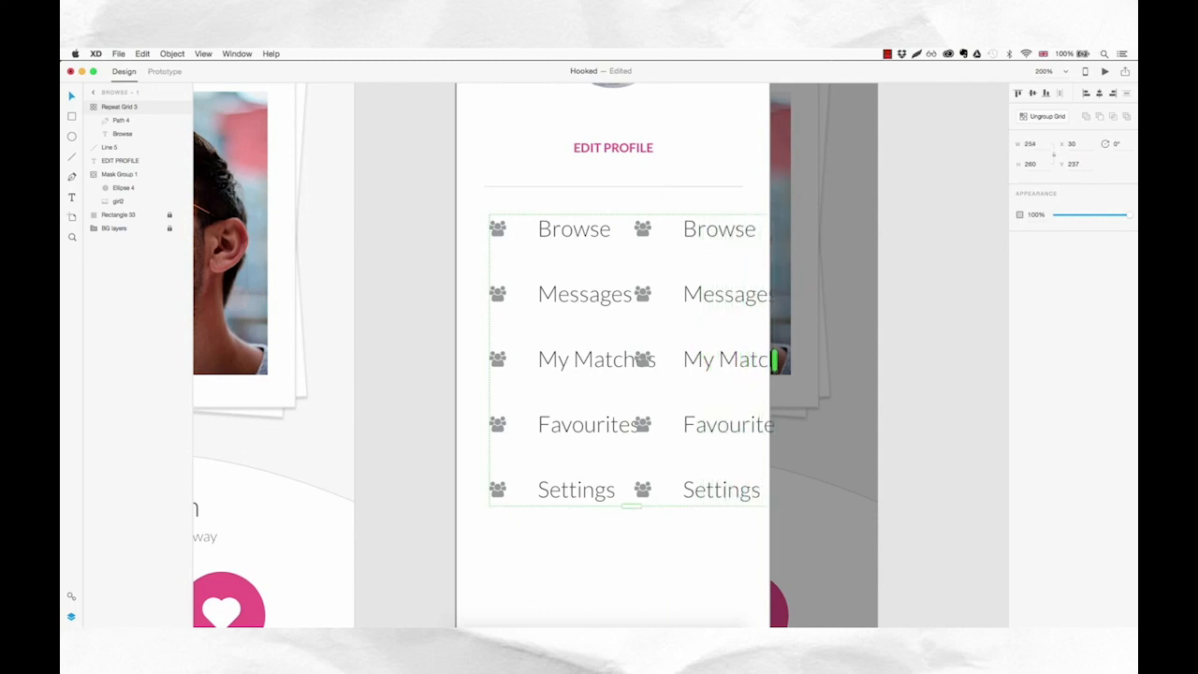
{"action": "mouse_move", "coordinate": [650, 340]}
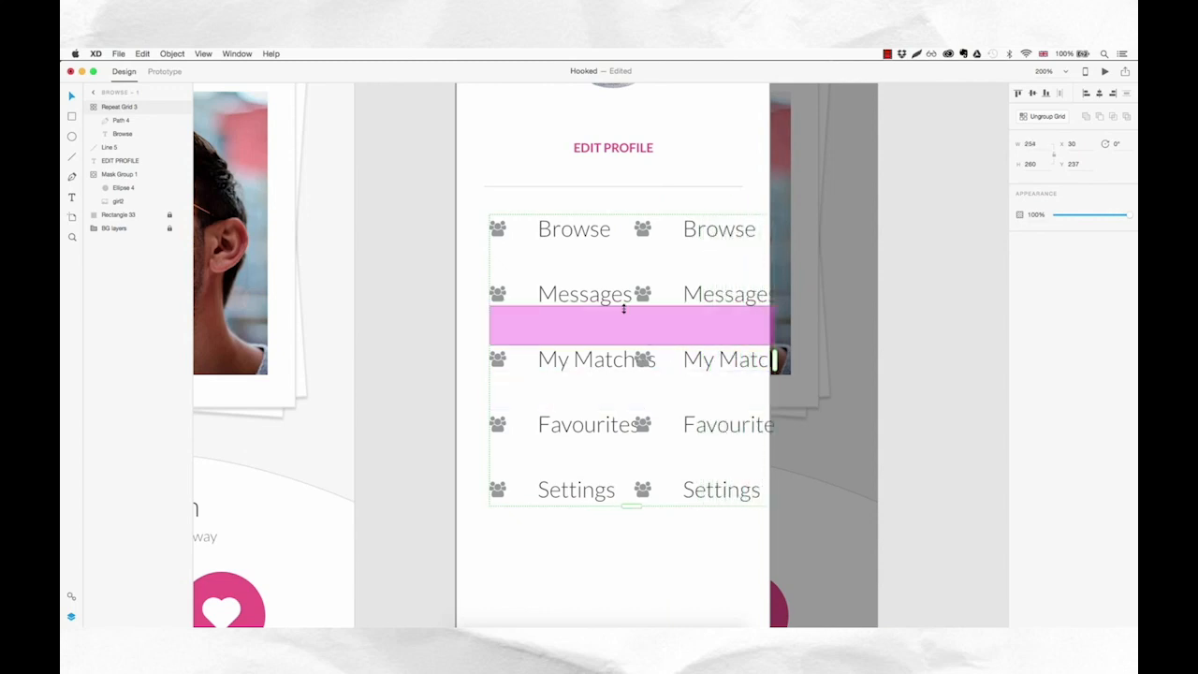
{"action": "left_click_drag", "start_coordinate": [648, 296], "coordinate": [711, 298]}
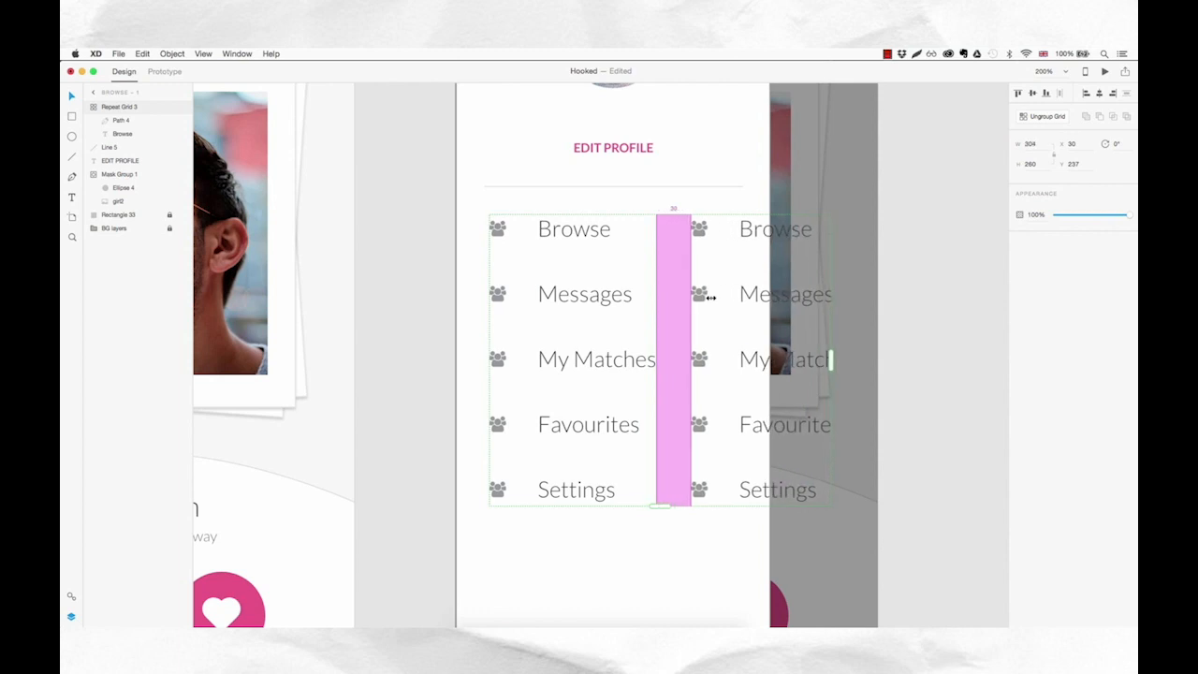
{"action": "left_click_drag", "start_coordinate": [830, 359], "coordinate": [666, 359]}
{"action": "left_click", "coordinate": [613, 540]}
{"action": "key", "text": "super+1"}
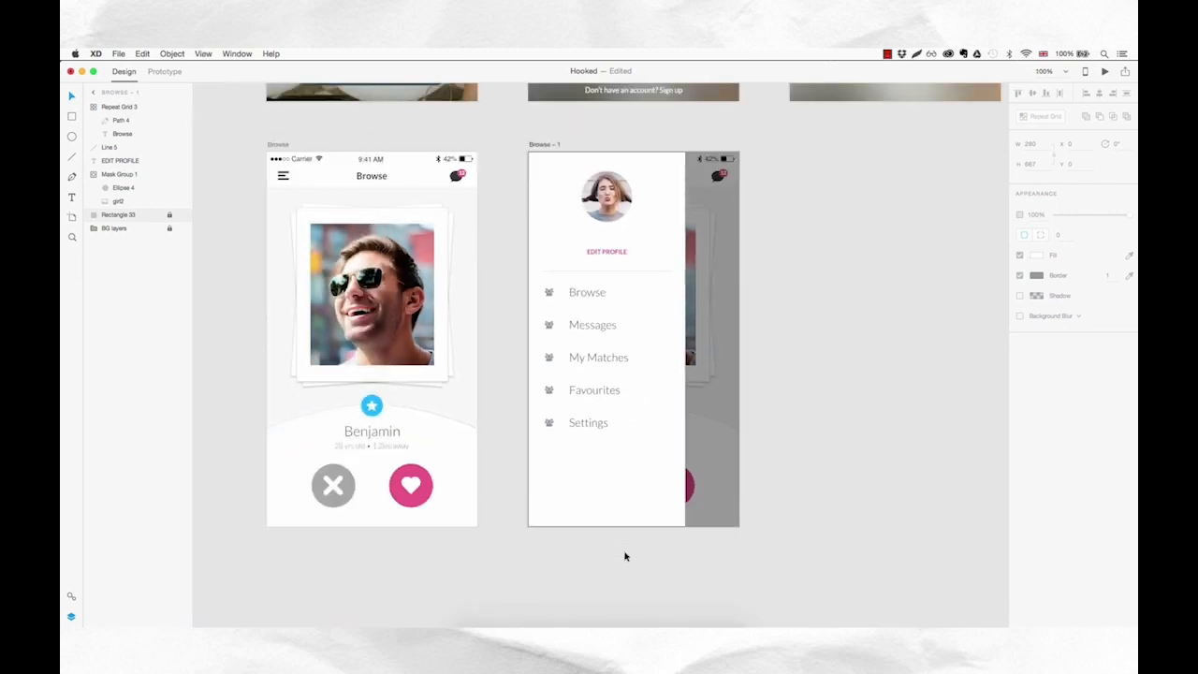
- Ungroup the menu's repeat grid into separate menu items
{"action": "left_click_drag", "start_coordinate": [661, 471], "coordinate": [645, 472]}
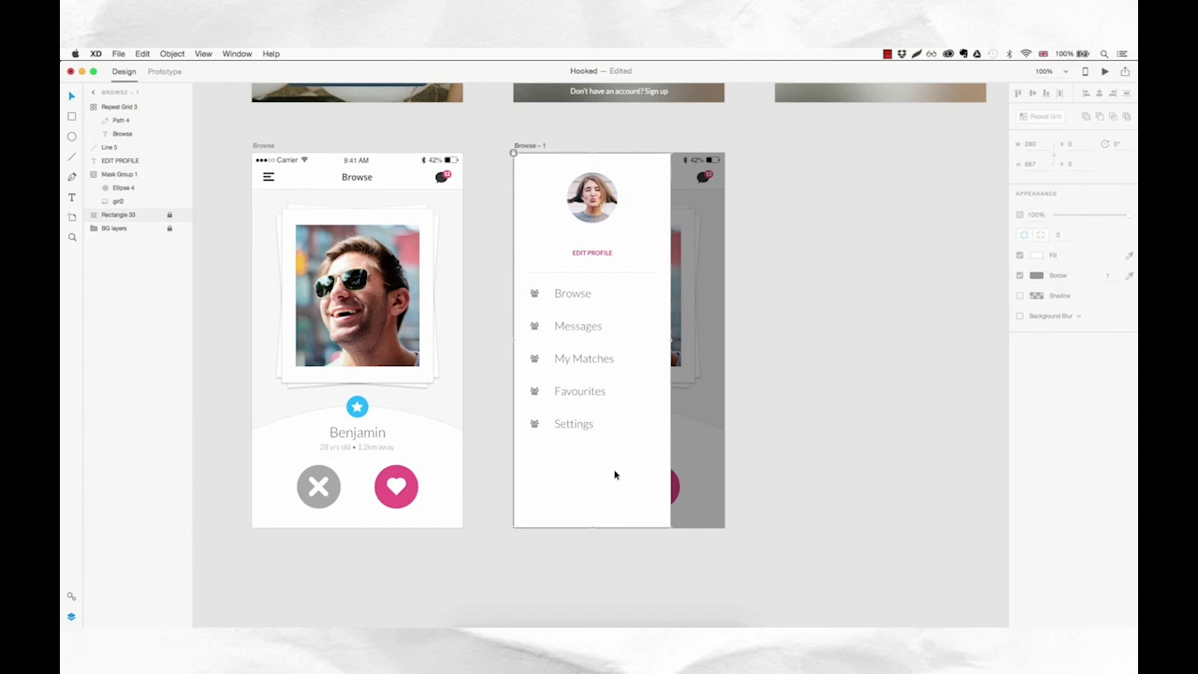
{"action": "left_click", "coordinate": [588, 426]}
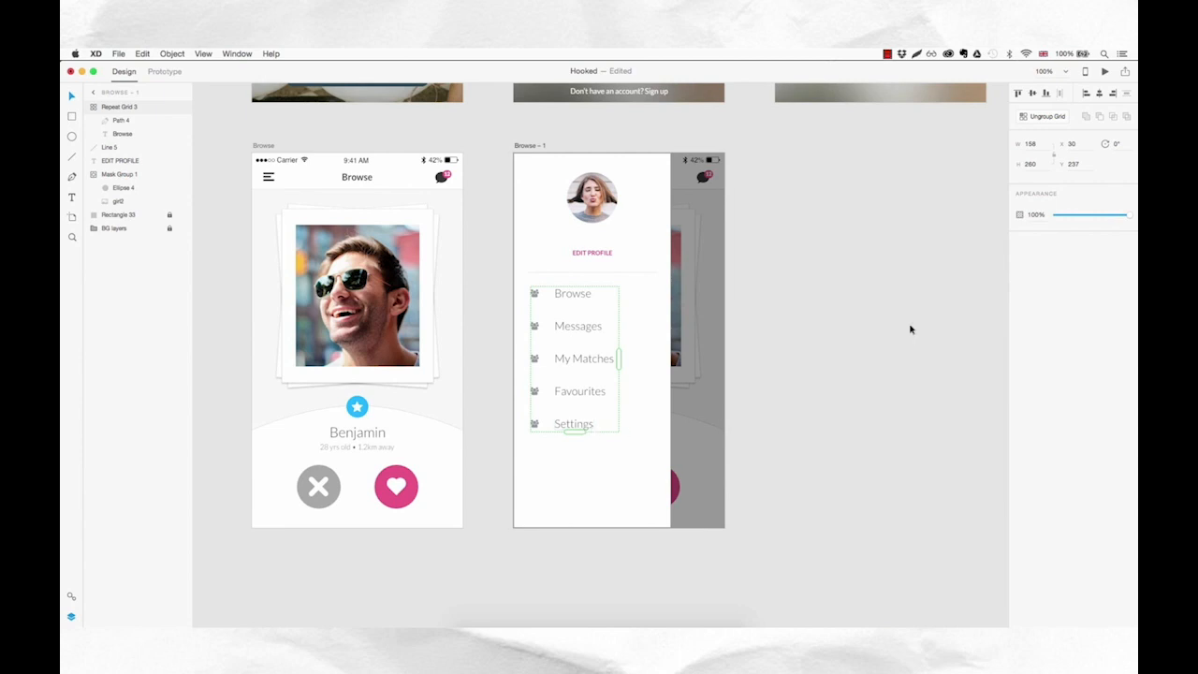
{"action": "left_click", "coordinate": [1049, 117]}
{"action": "left_click", "coordinate": [579, 458]}
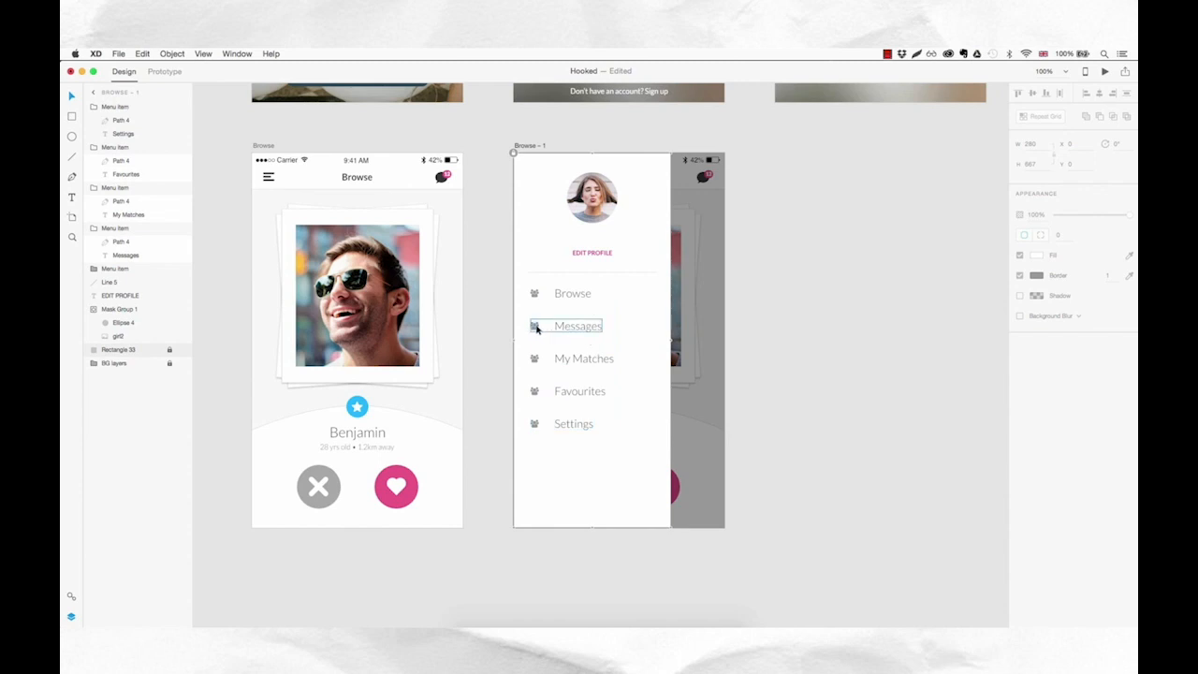
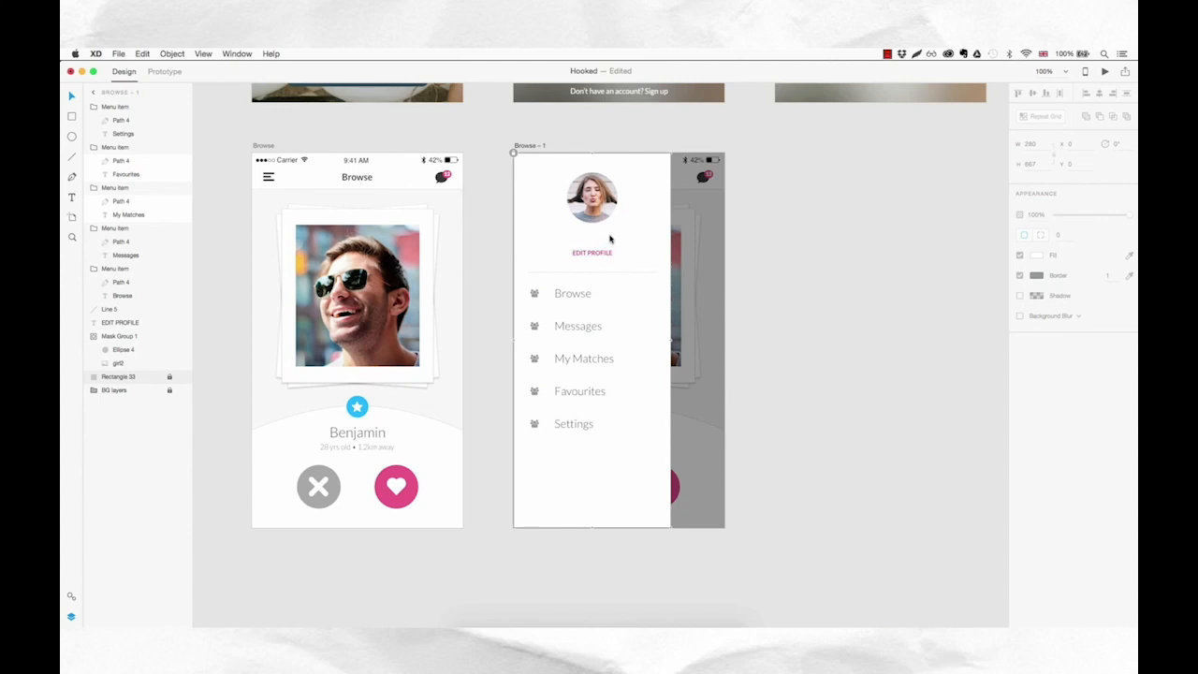
- Duplicate the Browse label between the avatar and EDIT PROFILE, and change its text to the profile owner's first name
{"action": "double_click", "coordinate": [580, 296]}
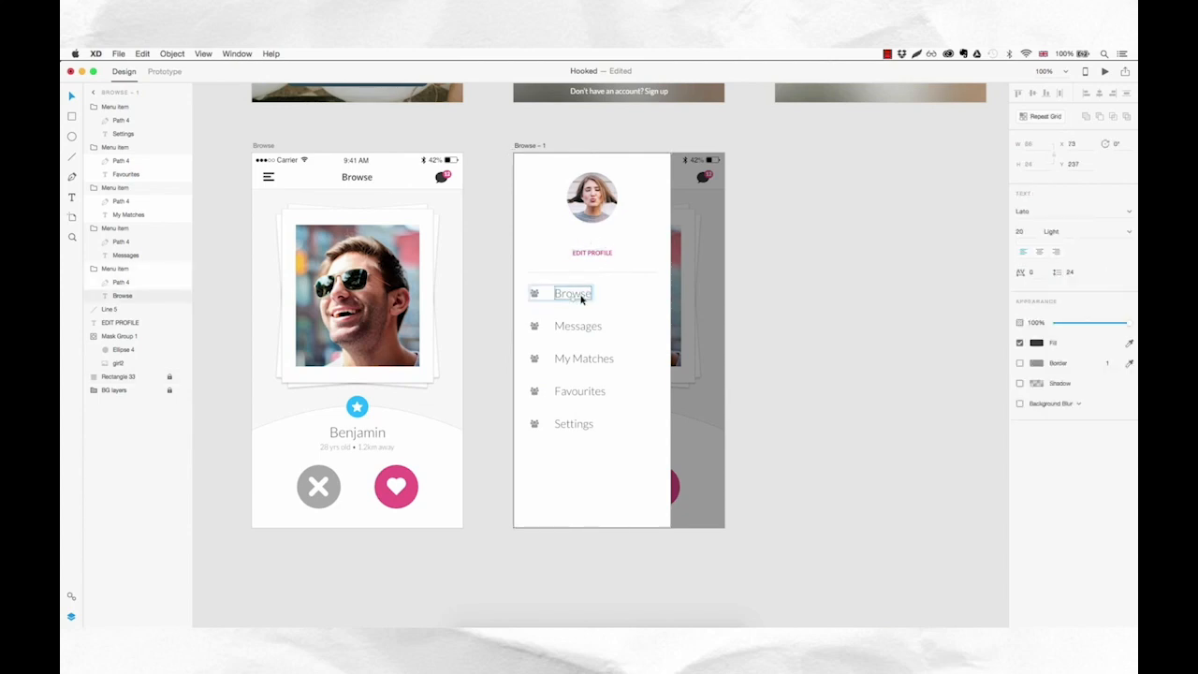
{"action": "left_click", "coordinate": [578, 243]}
{"action": "key", "text": "super+v"}
{"action": "left_click_drag", "start_coordinate": [583, 294], "coordinate": [599, 241]}
{"action": "double_click", "coordinate": [600, 242]}
{"action": "type", "text": "Camera"}
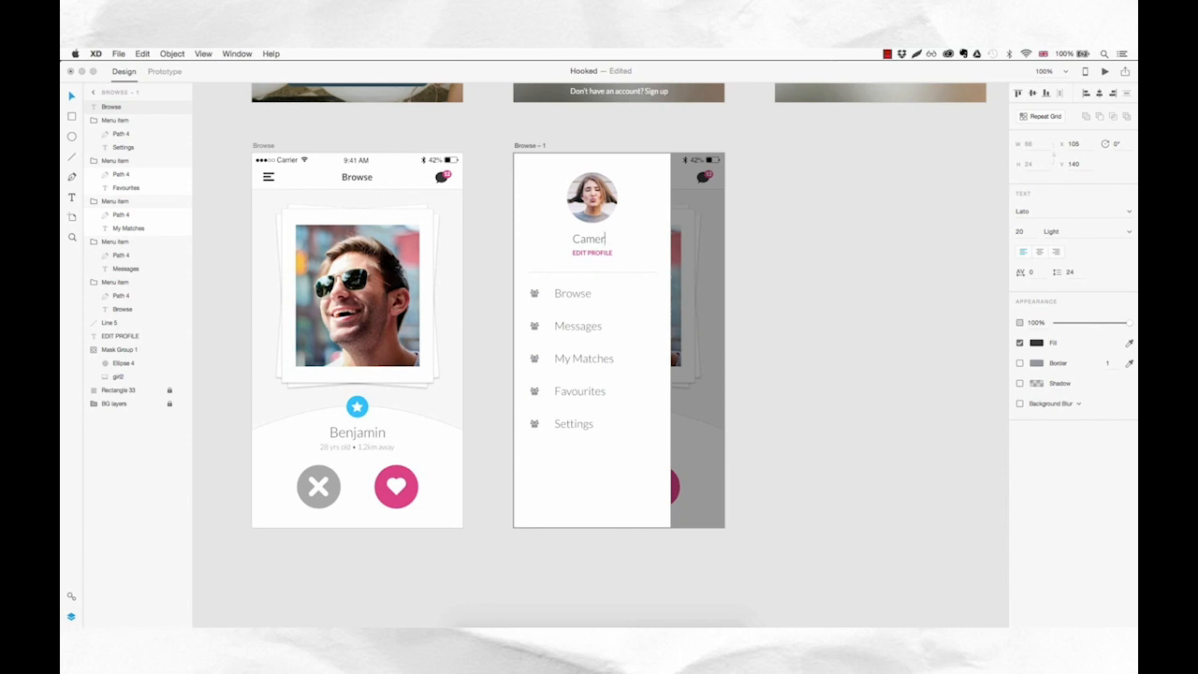
{"action": "key", "text": "Escape"}
- Set the name text's font size to 25 and center it horizontally above EDIT PROFILE
{"action": "left_click", "coordinate": [1024, 232]}
{"action": "key", "text": "Up"}
{"action": "key", "text": "Up"}
{"action": "key", "text": "Up"}
{"action": "key", "text": "Up"}
{"action": "key", "text": "Up"}
{"action": "left_click_drag", "start_coordinate": [624, 240], "coordinate": [616, 242]}
{"action": "key", "text": "Down"}
{"action": "key", "text": "Right"}
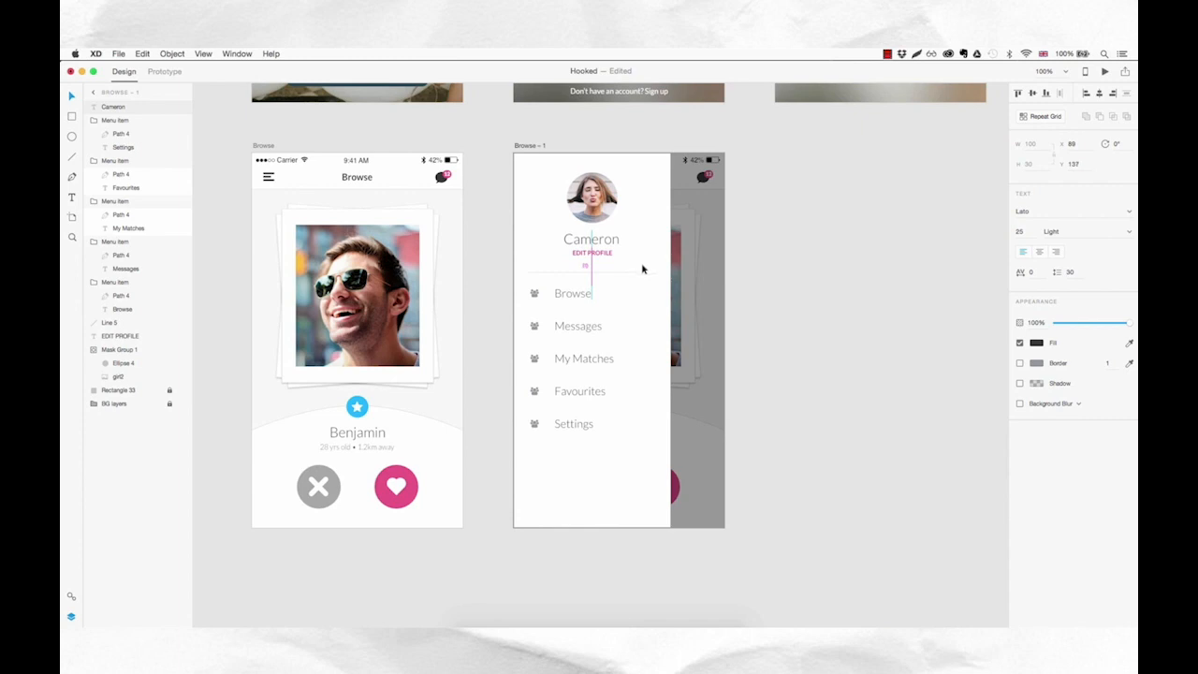
{"action": "left_click", "coordinate": [755, 321]}
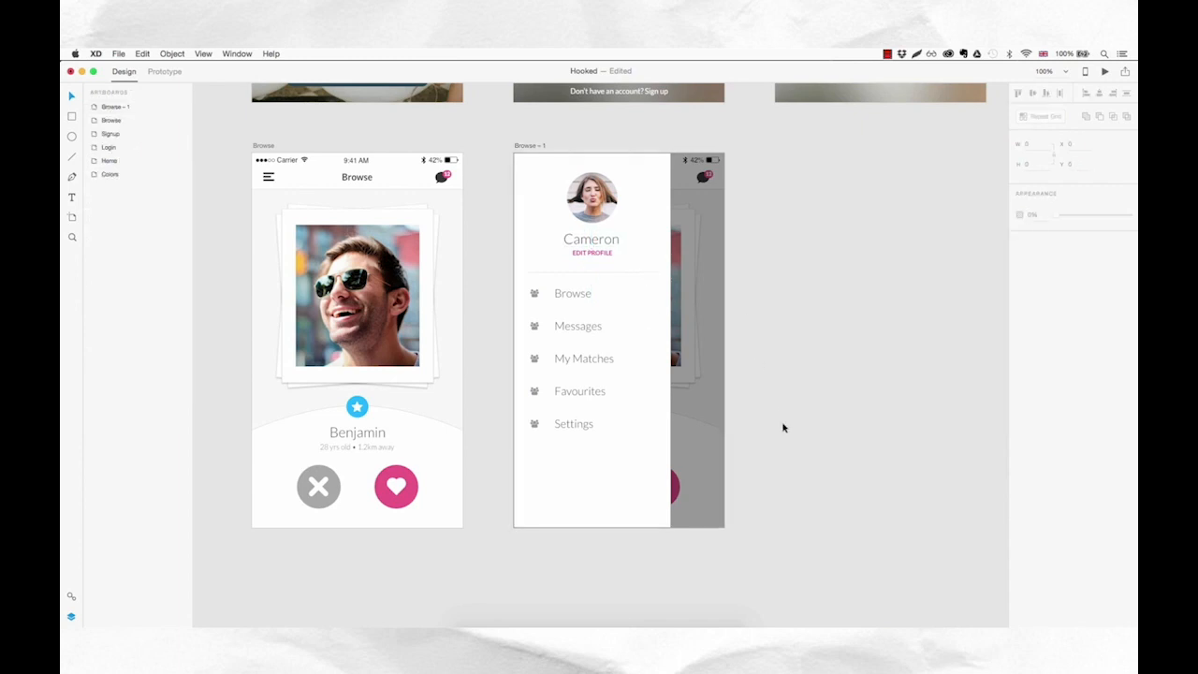
- Delete the people icon from the Messages menu item
{"action": "key", "text": "z"}
{"action": "left_click", "coordinate": [558, 339]}
{"action": "left_click_drag", "start_coordinate": [562, 333], "coordinate": [651, 405]}
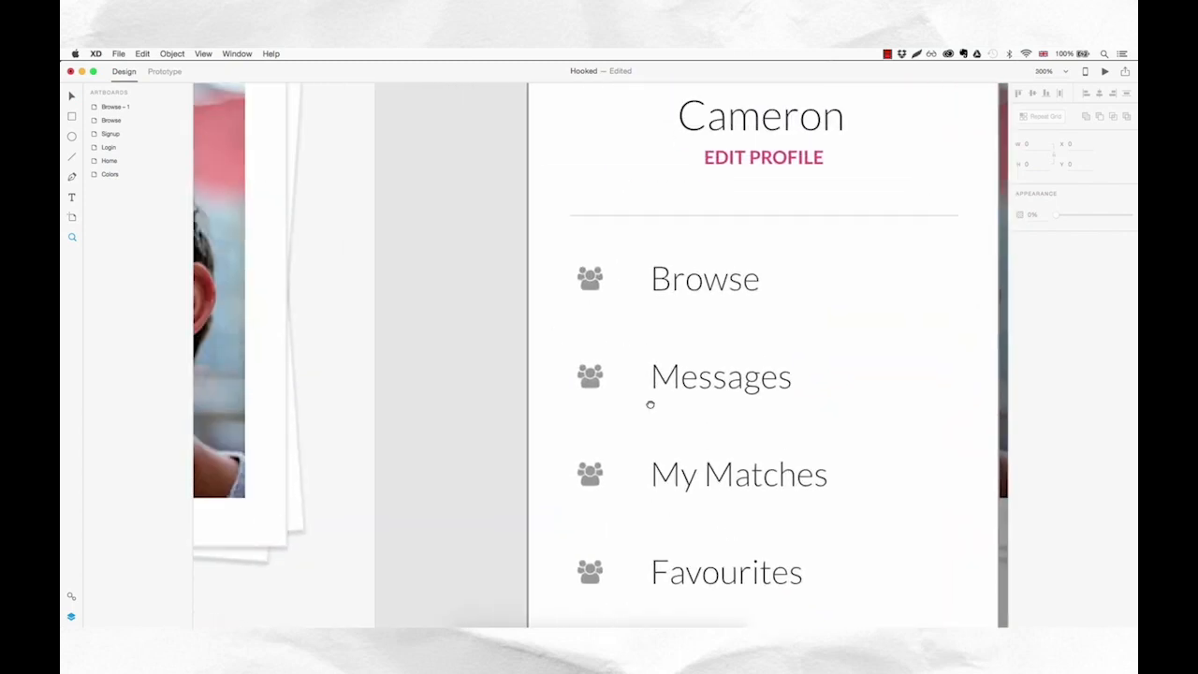
{"action": "double_click", "coordinate": [594, 379]}
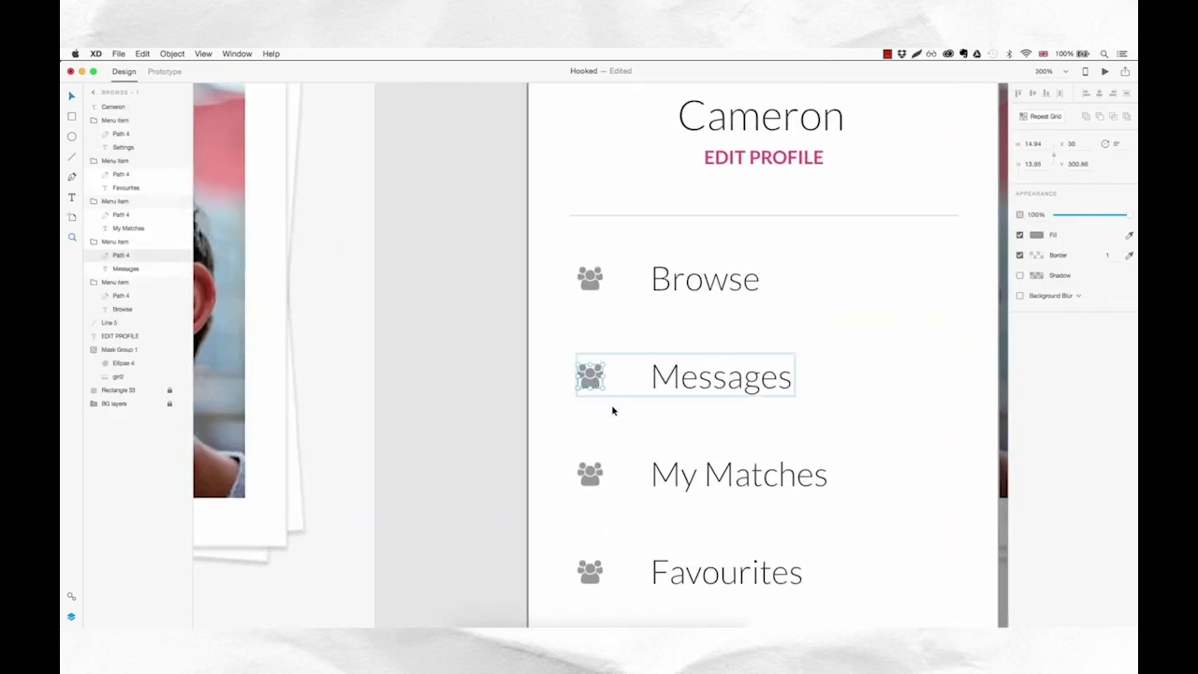
{"action": "key", "text": "Delete"}
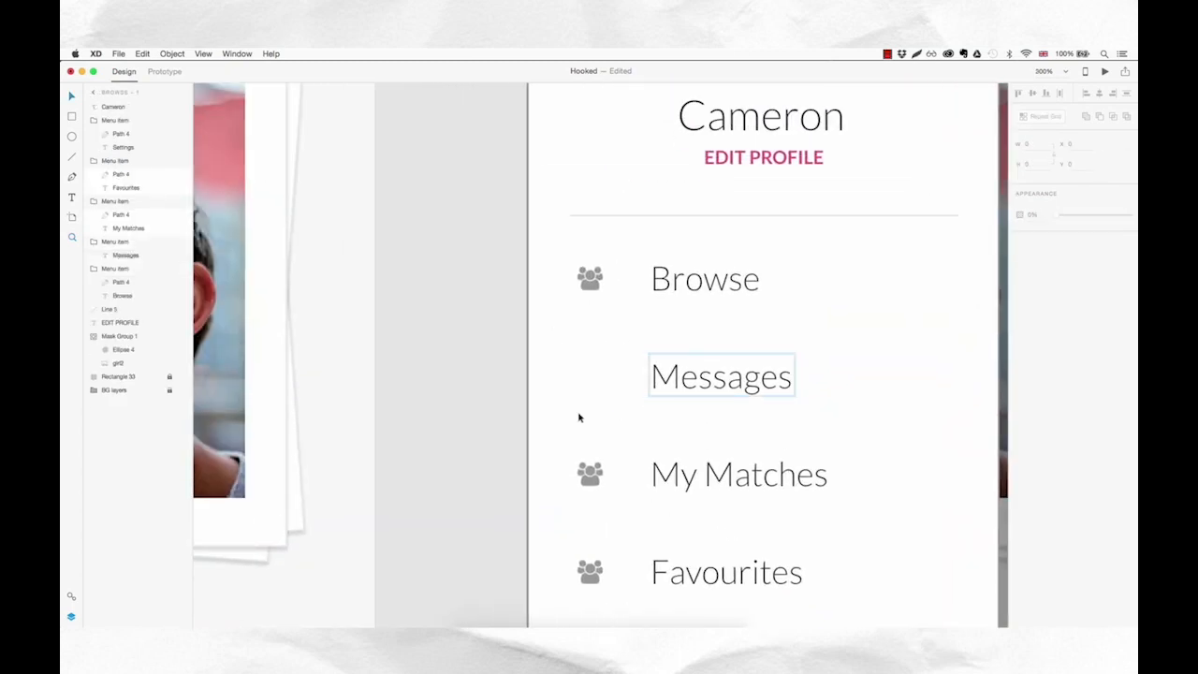
- Copy the combined speech bubble shape from the Browse artboard's header and paste it into the menu artboard
{"action": "left_click_drag", "start_coordinate": [431, 427], "coordinate": [538, 433]}
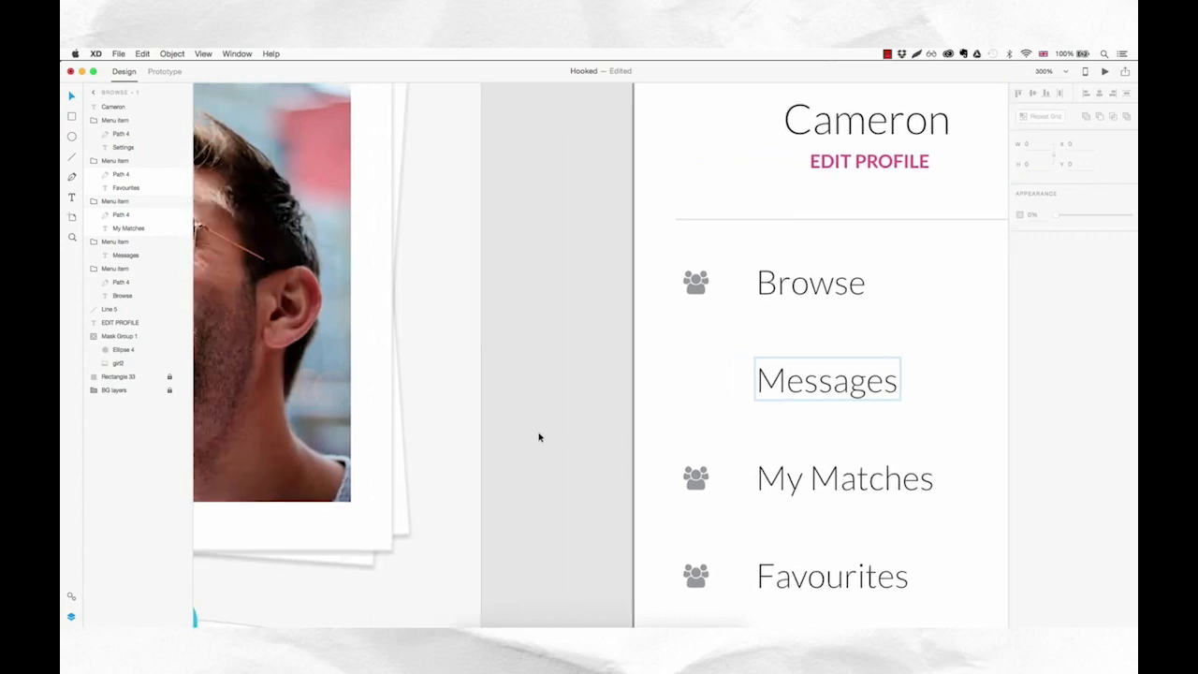
{"action": "scroll", "coordinate": [508, 256], "scroll_direction": "up", "scroll_amount": 5}
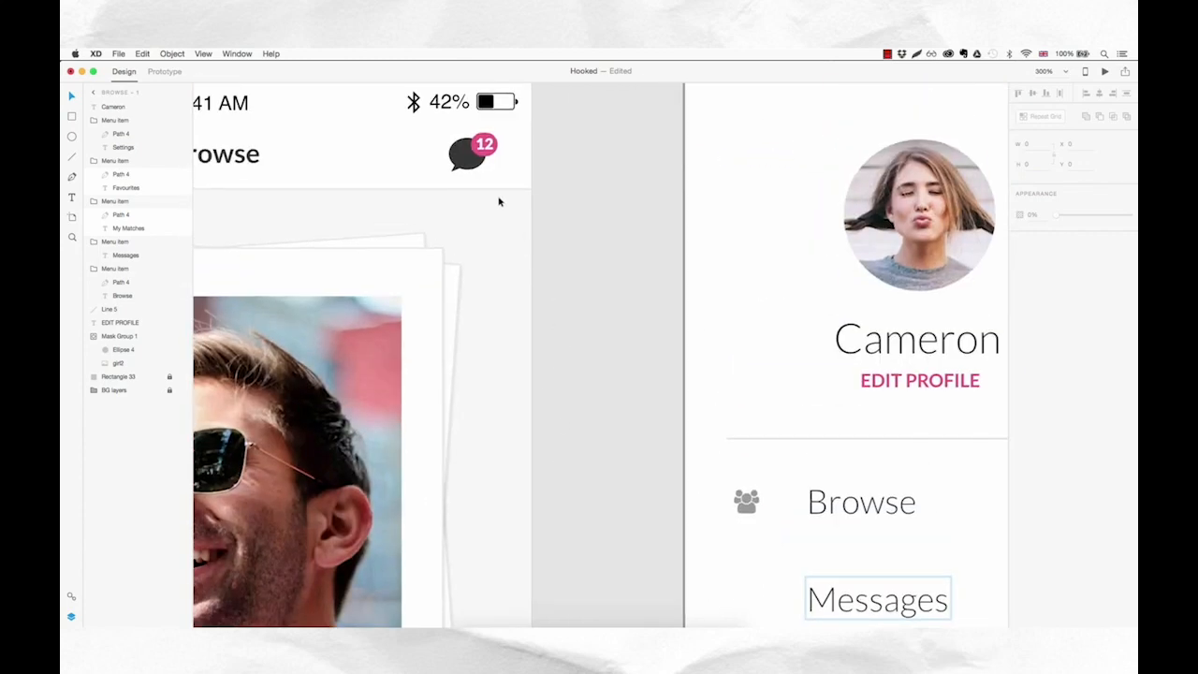
{"action": "left_click", "coordinate": [470, 166], "text": "super"}
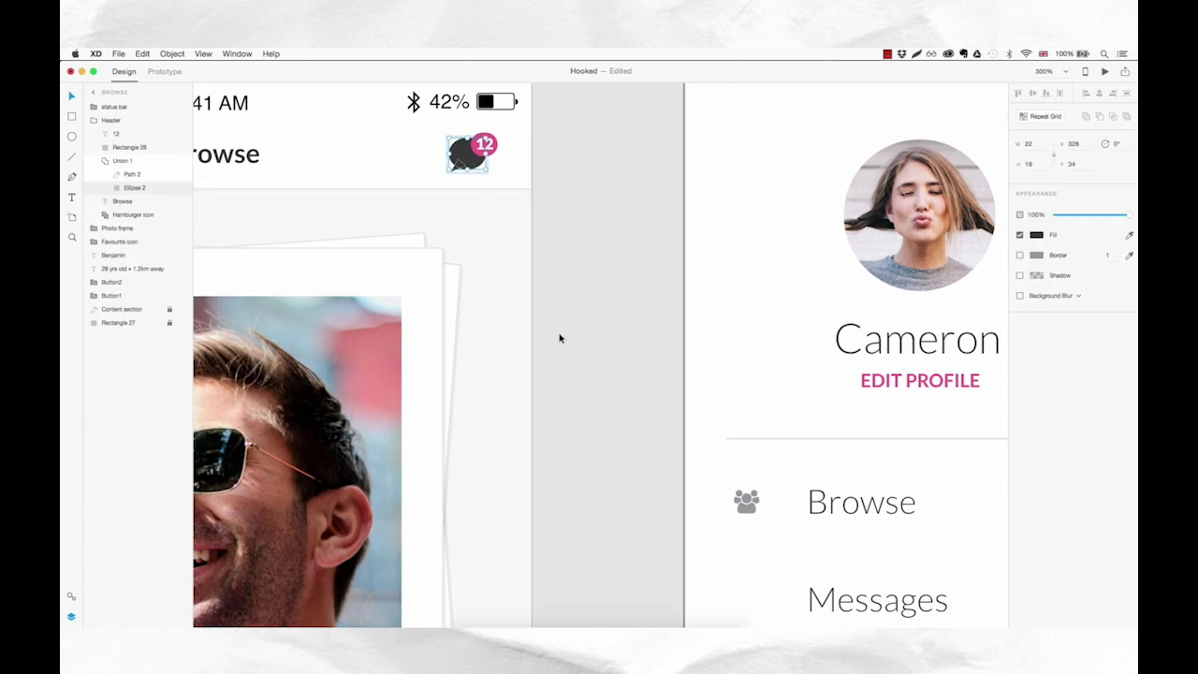
{"action": "left_click", "coordinate": [147, 163]}
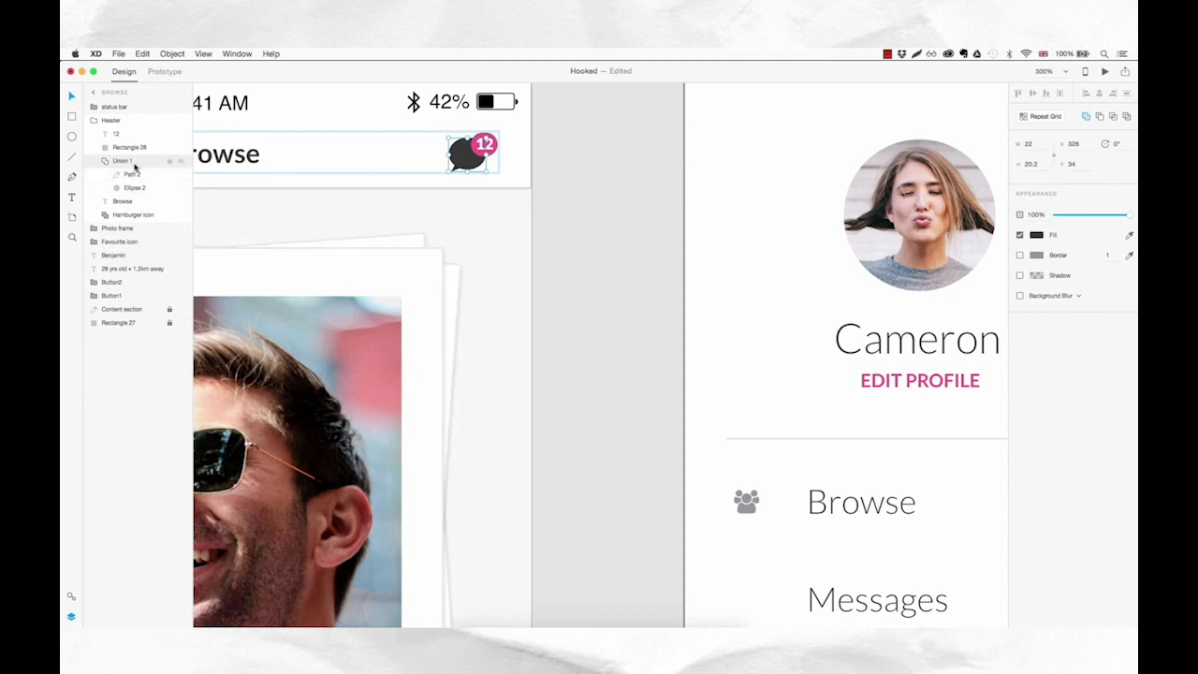
{"action": "scroll", "coordinate": [721, 479], "scroll_direction": "down", "scroll_amount": 3}
{"action": "left_click", "coordinate": [751, 454]}
{"action": "left_click", "coordinate": [817, 469]}
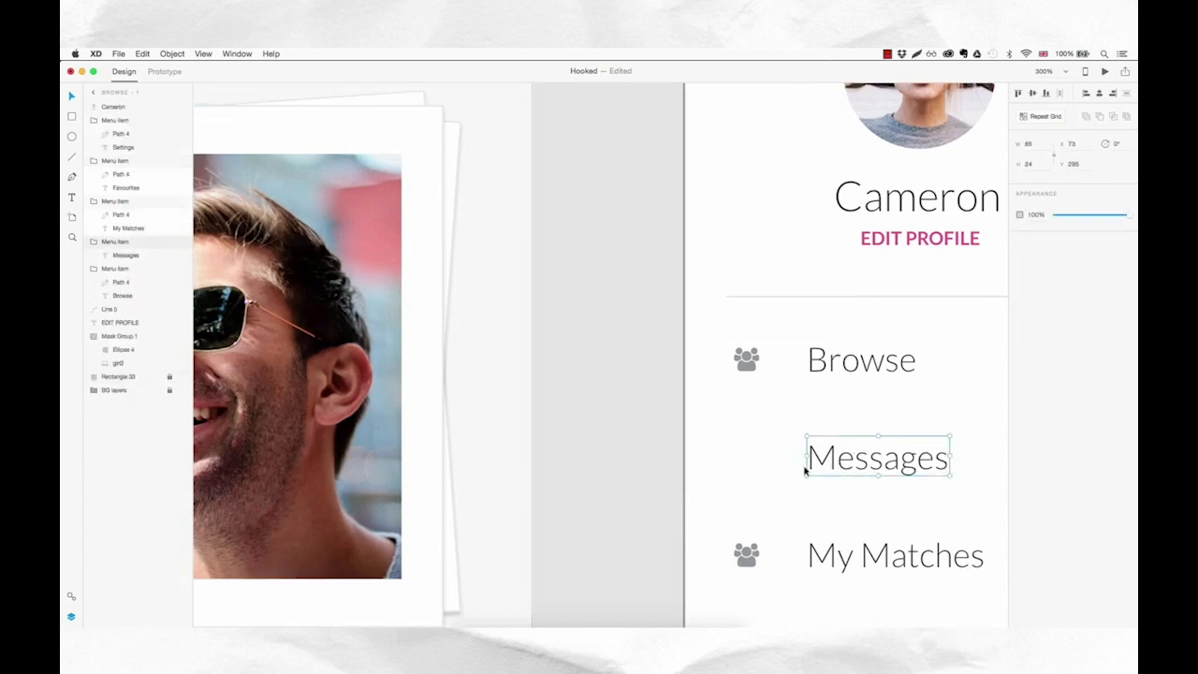
{"action": "key", "text": "super+v"}
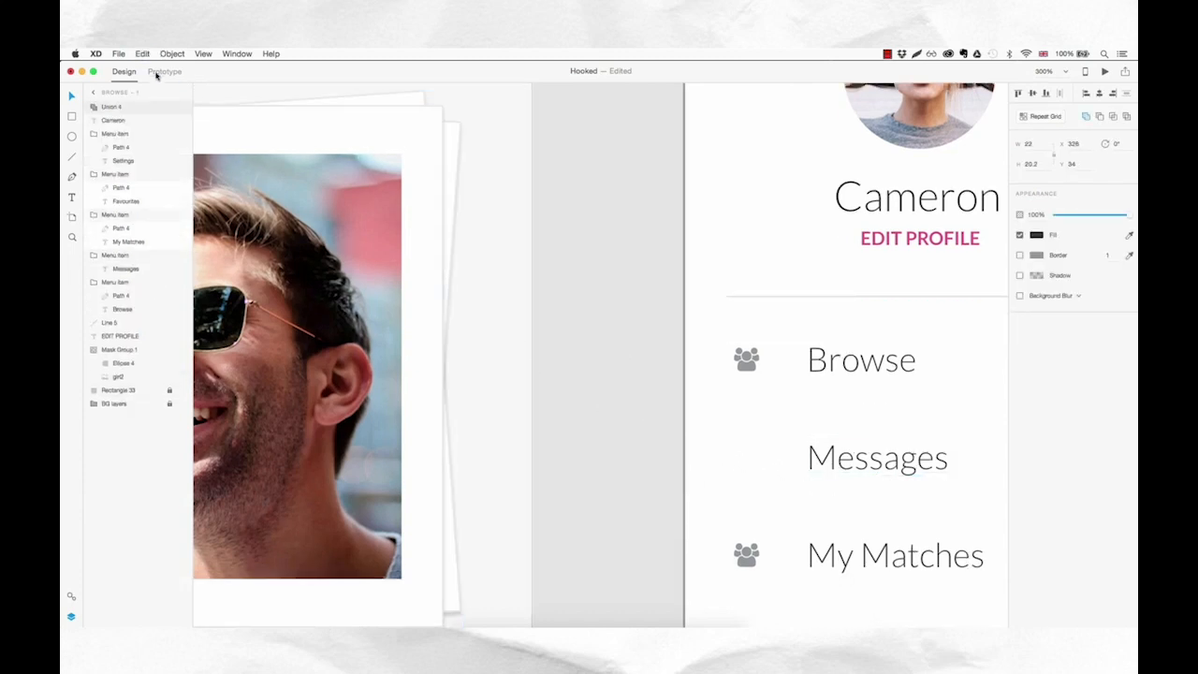
- Rename the pasted speech bubble layer as Bubble icon
{"action": "double_click", "coordinate": [113, 109]}
{"action": "type", "text": "Bubble icon"}
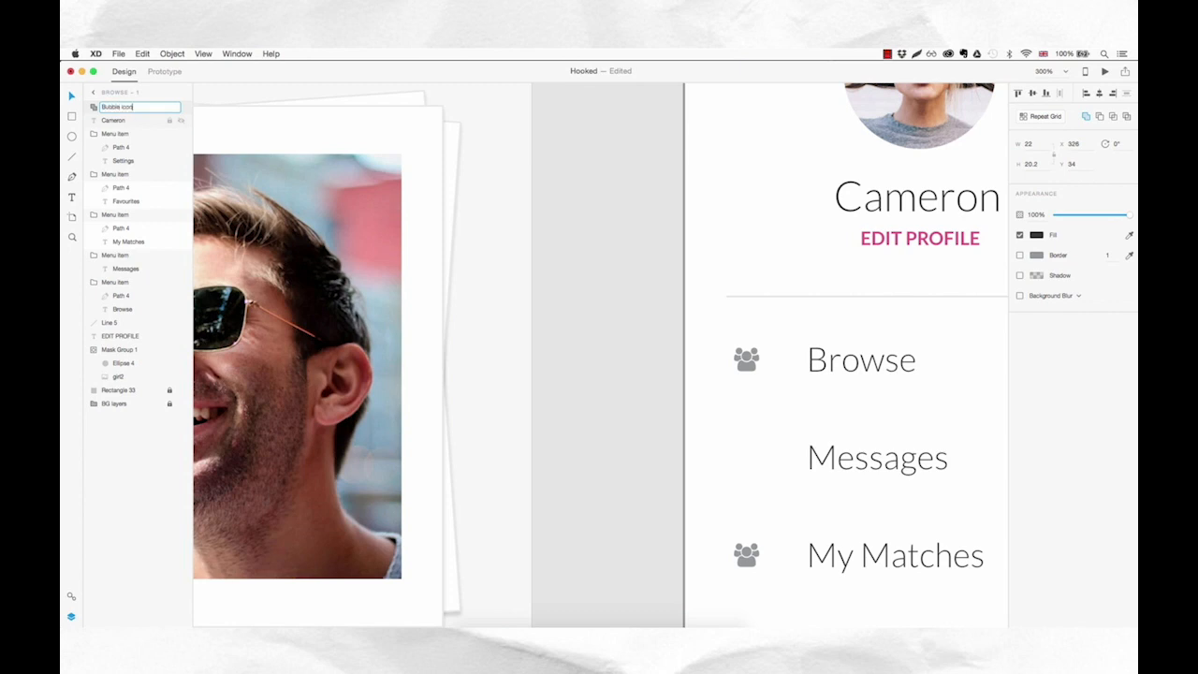
{"action": "key", "text": "Return"}
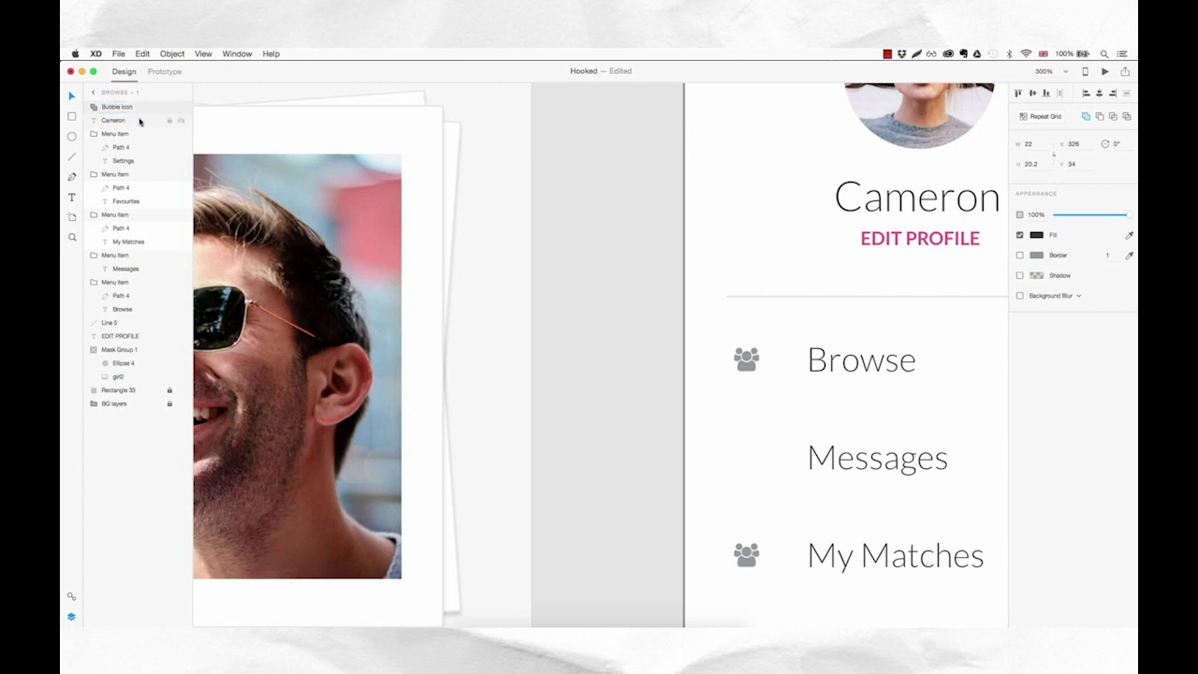
- Scale the bubble icon down to about 16 × 14 px and place it beside the Messages label, in line with the other icons
{"action": "key", "text": "super+1"}
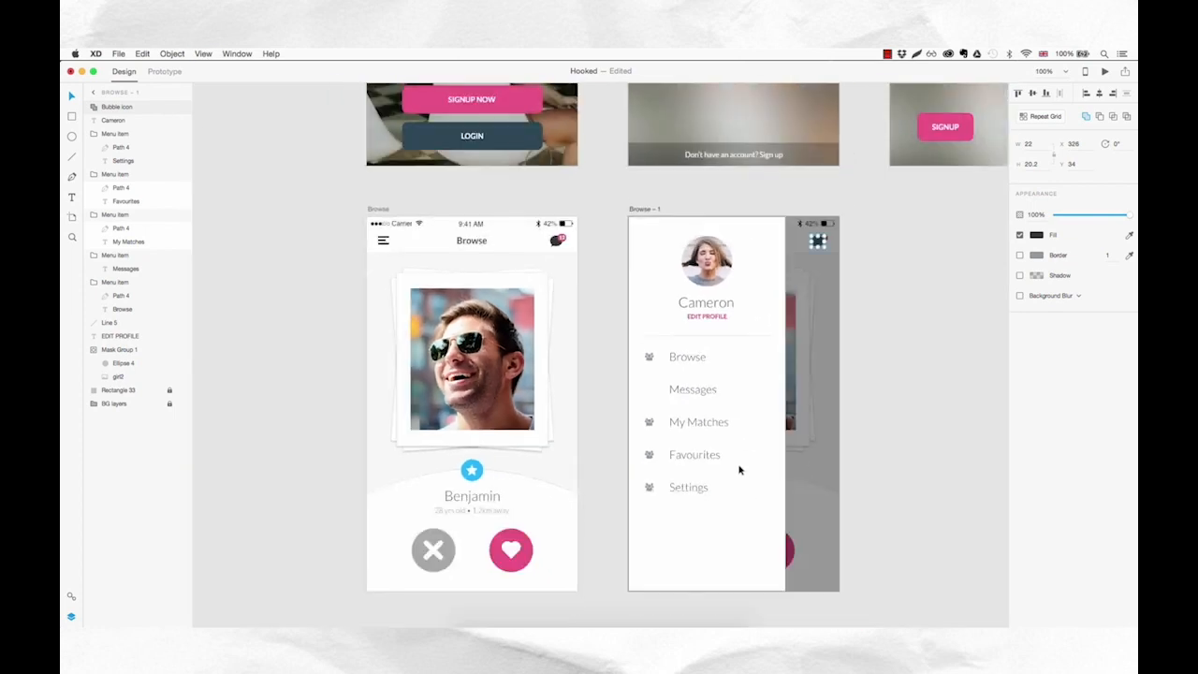
{"action": "left_click_drag", "start_coordinate": [818, 242], "coordinate": [668, 407]}
{"action": "left_click", "coordinate": [650, 381]}
{"action": "left_click", "coordinate": [650, 381]}
{"action": "left_click", "coordinate": [649, 381]}
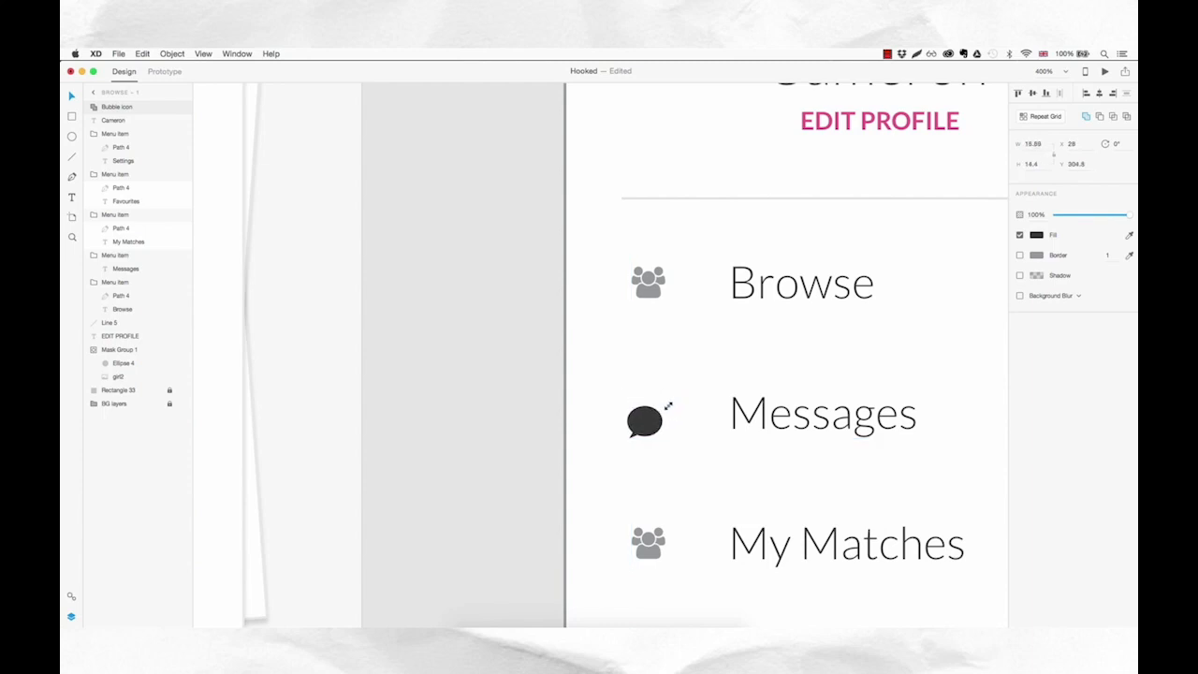
{"action": "left_click_drag", "start_coordinate": [657, 424], "coordinate": [661, 413]}
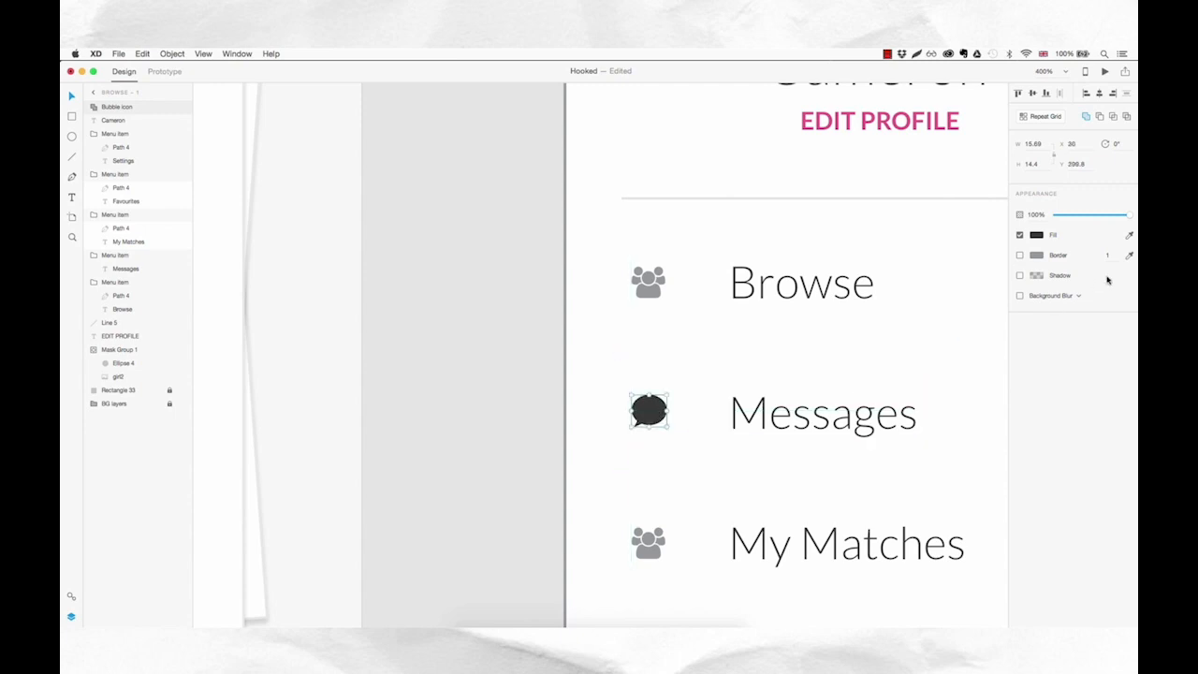
- Fill the bubble icon with the grey sampled from the Browse people icon and nudge it level with the Messages label
{"action": "left_click", "coordinate": [656, 289]}
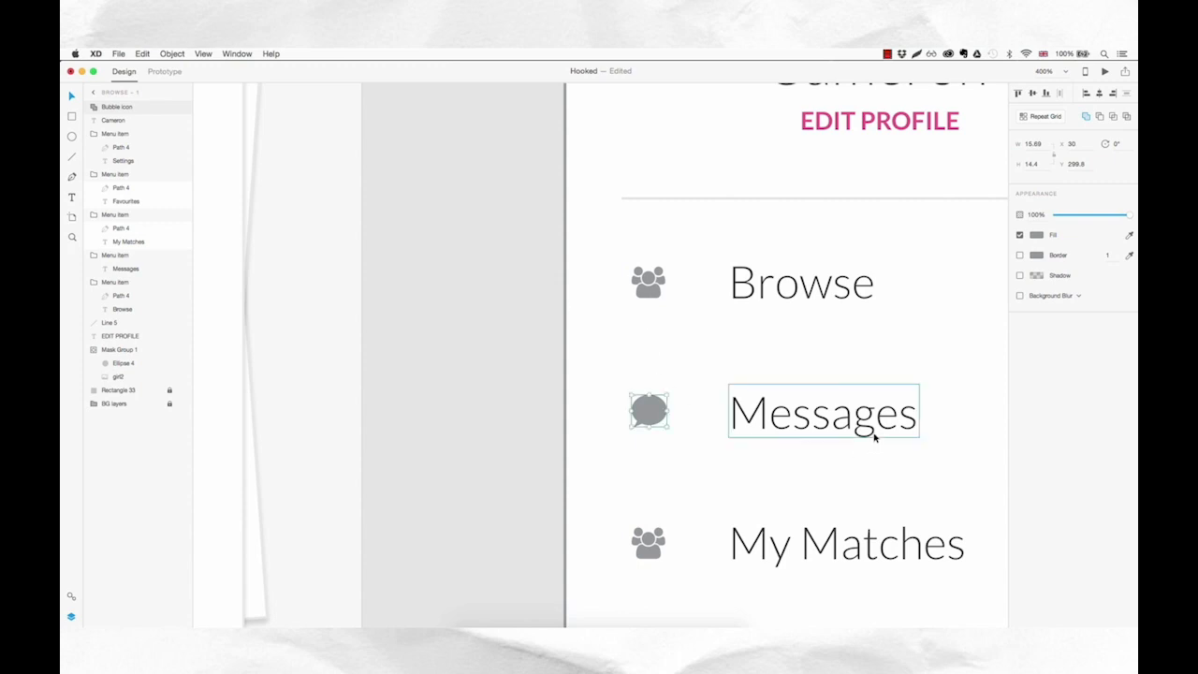
{"action": "left_click_drag", "start_coordinate": [659, 413], "coordinate": [657, 424]}
{"action": "left_click", "coordinate": [731, 366]}
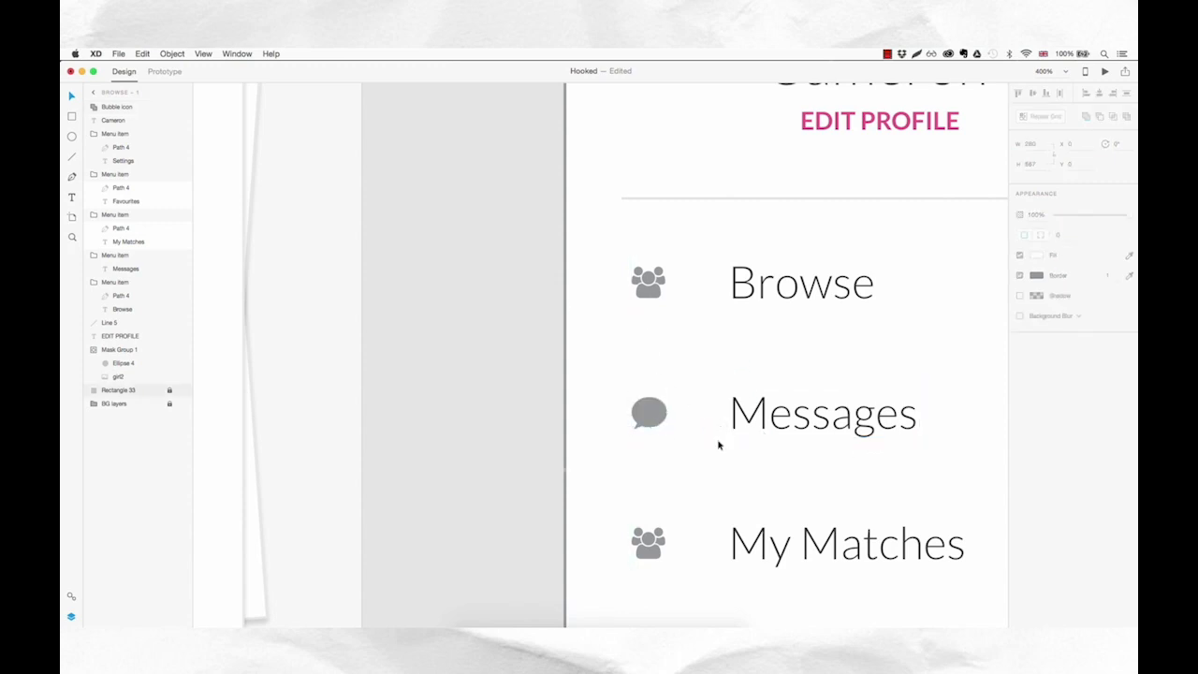
- Copy the heart from the pink like button onto the menu artboard and fill it with the grey sampled from the bubble icon
{"action": "scroll", "coordinate": [709, 403], "scroll_direction": "down", "scroll_amount": 3}
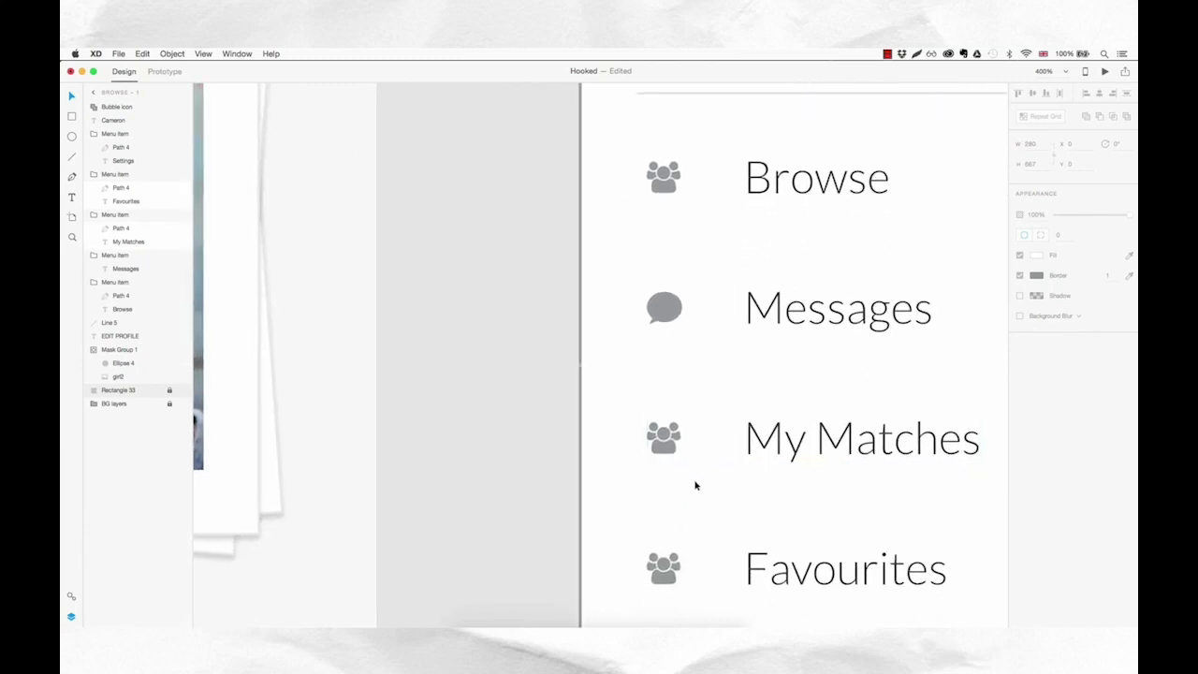
{"action": "key", "text": "super+1"}
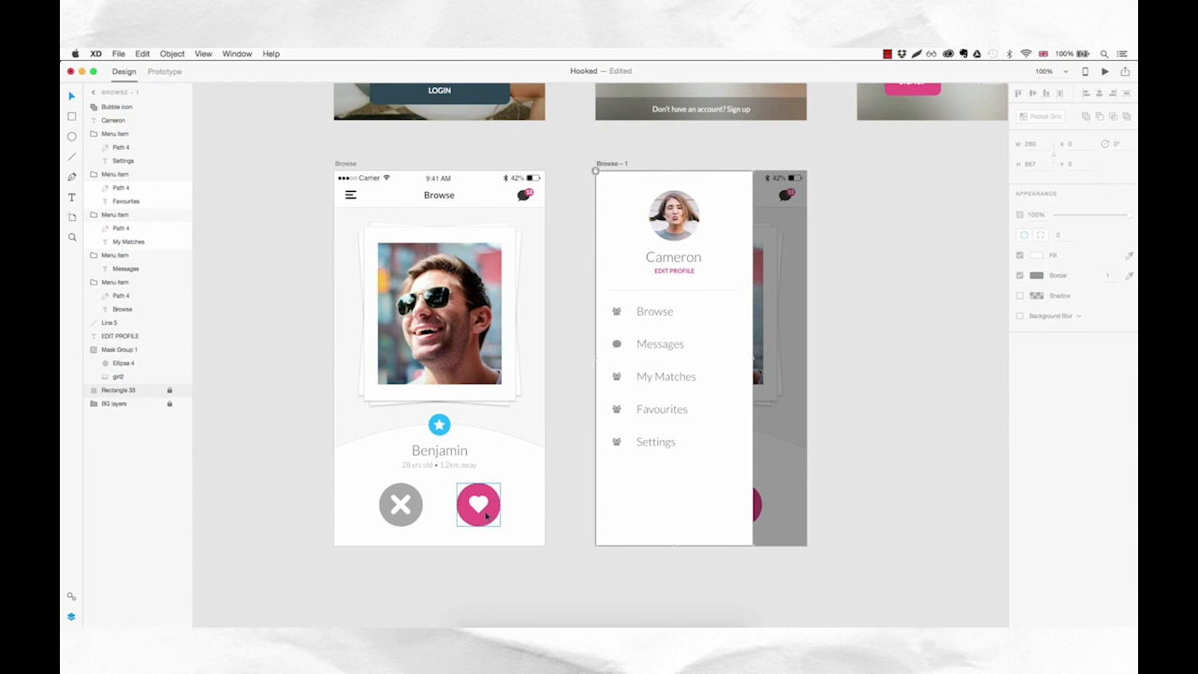
{"action": "left_click", "coordinate": [477, 506]}
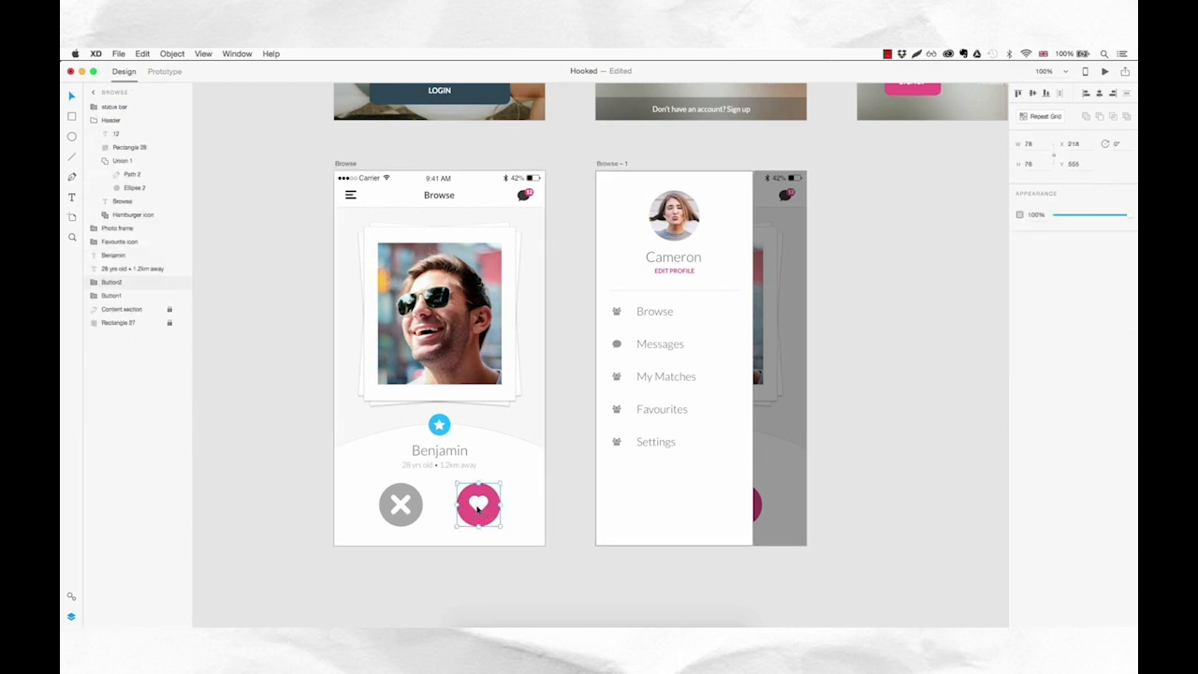
{"action": "double_click", "coordinate": [477, 507]}
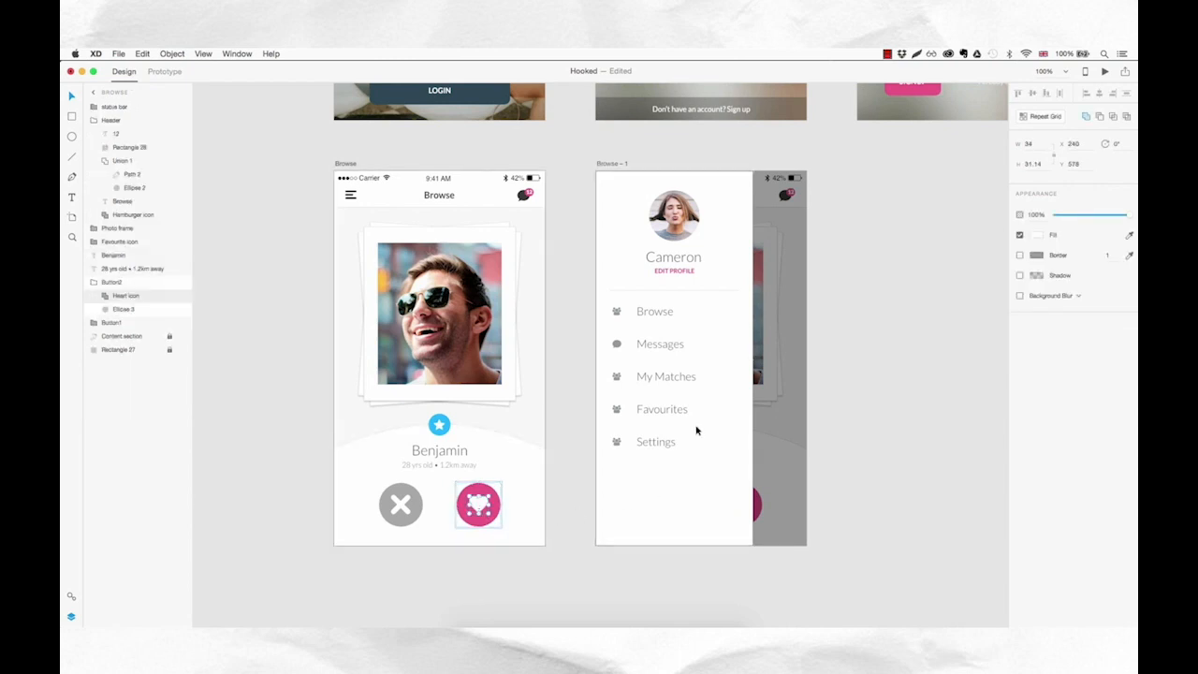
{"action": "key", "text": "ctrl+c"}
{"action": "left_click", "coordinate": [630, 395]}
{"action": "key", "text": "ctrl+v"}
{"action": "left_click_drag", "start_coordinate": [738, 508], "coordinate": [702, 494]}
{"action": "left_click", "coordinate": [1130, 237]}
{"action": "left_click", "coordinate": [617, 344]}
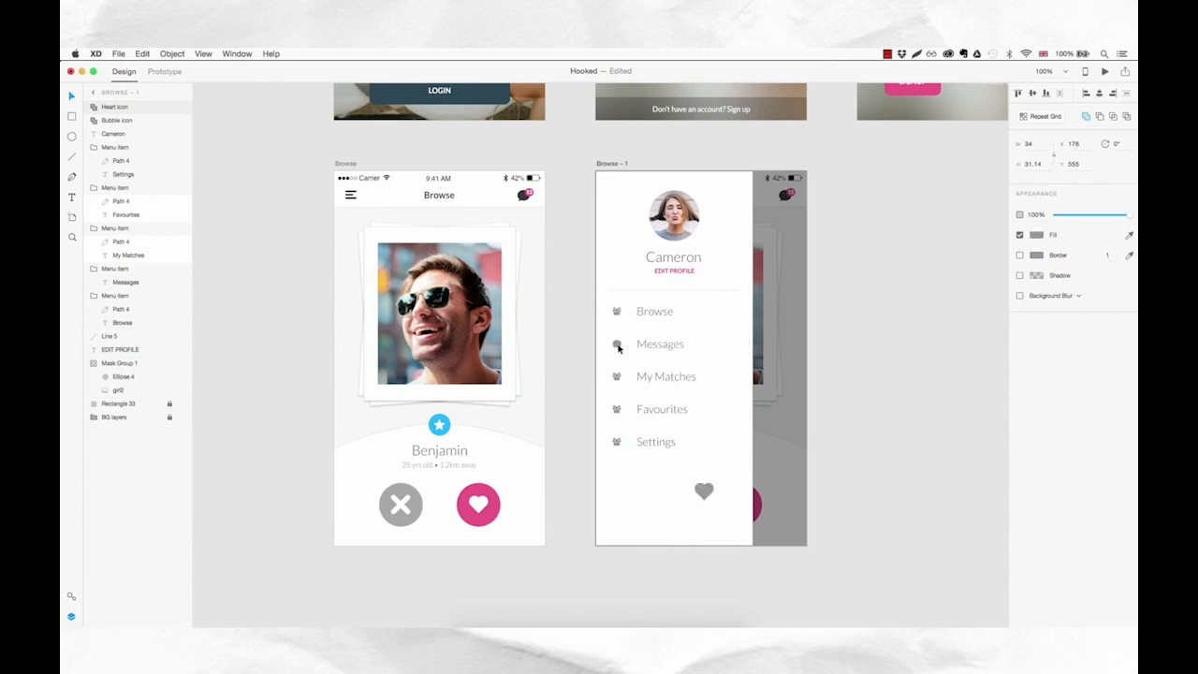
- Replace the My Matches people icon with the grey heart, scaled down to about 15 × 14 px
{"action": "left_click_drag", "start_coordinate": [704, 492], "coordinate": [626, 391]}
{"action": "scroll", "coordinate": [627, 391], "scroll_direction": "up", "scroll_amount": 5}
{"action": "left_click", "coordinate": [599, 381]}
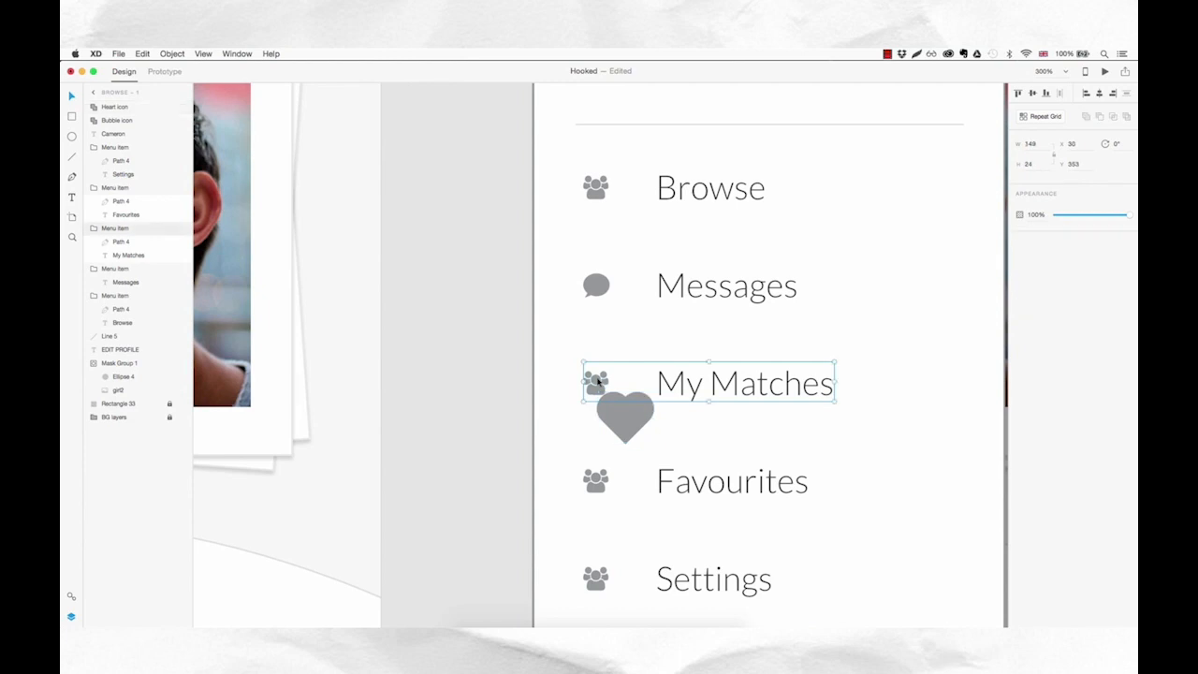
{"action": "double_click", "coordinate": [599, 382]}
{"action": "key", "text": "Delete"}
{"action": "left_click", "coordinate": [625, 421]}
{"action": "left_click_drag", "start_coordinate": [625, 421], "coordinate": [602, 386]}
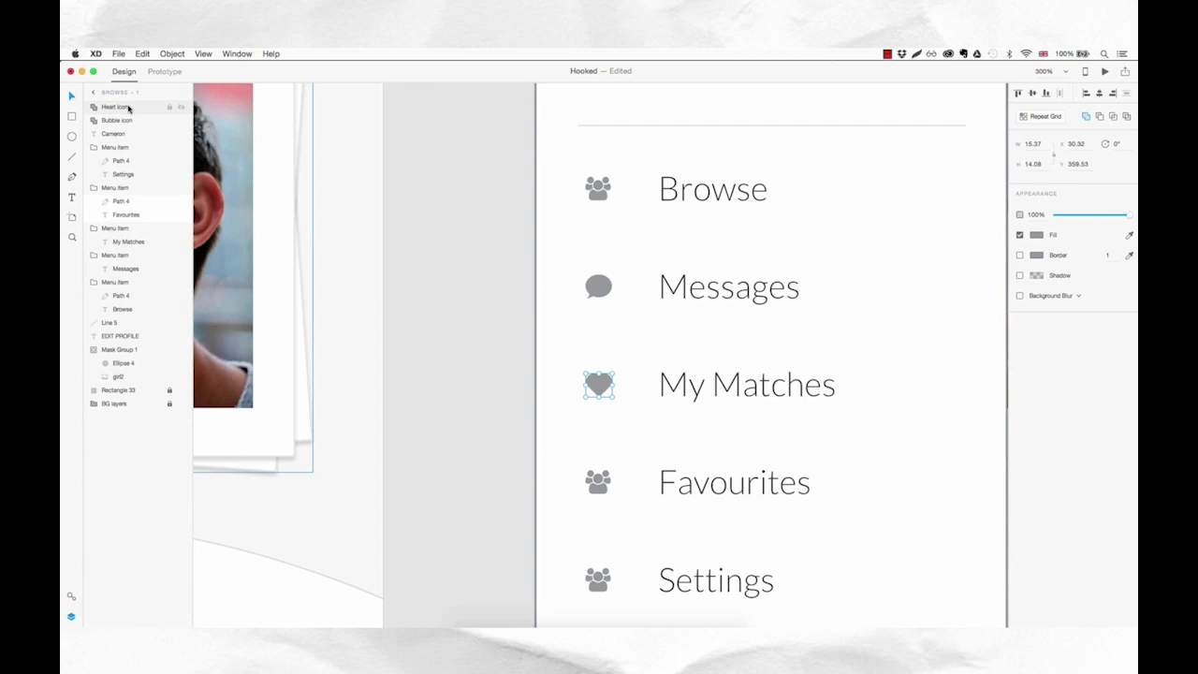
- Move the Heart icon layer into the My Matches menu item group
{"action": "left_click", "coordinate": [697, 385]}
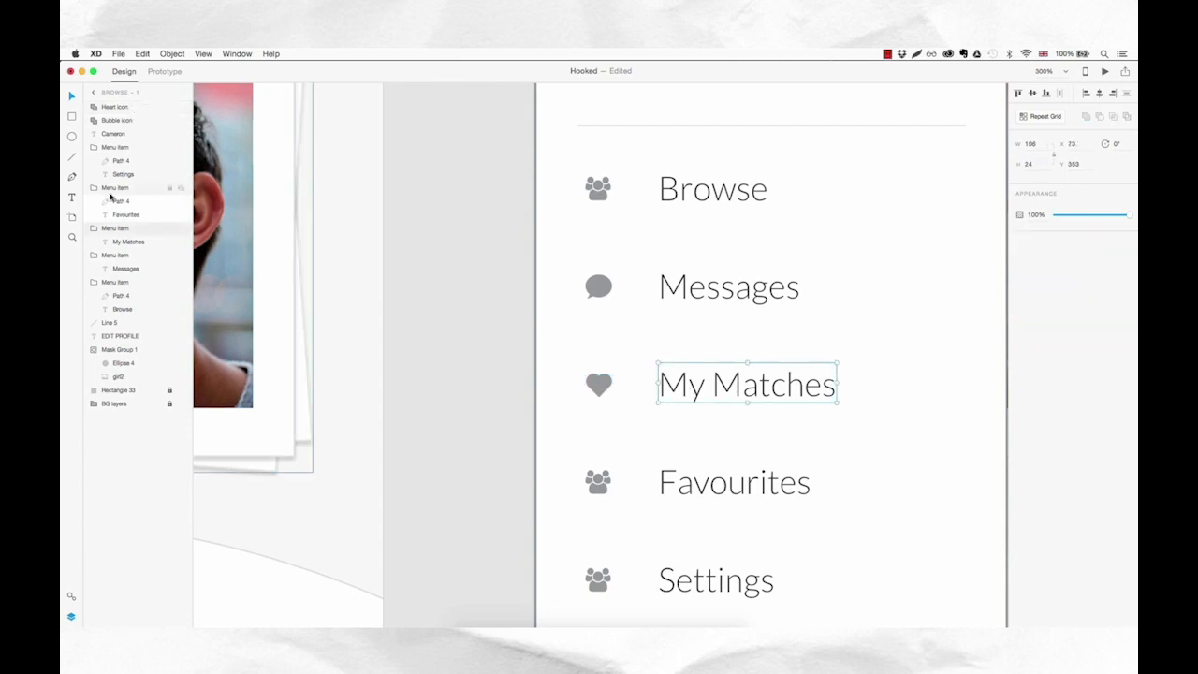
{"action": "left_click_drag", "start_coordinate": [120, 112], "coordinate": [134, 241]}
{"action": "left_click", "coordinate": [132, 214]}
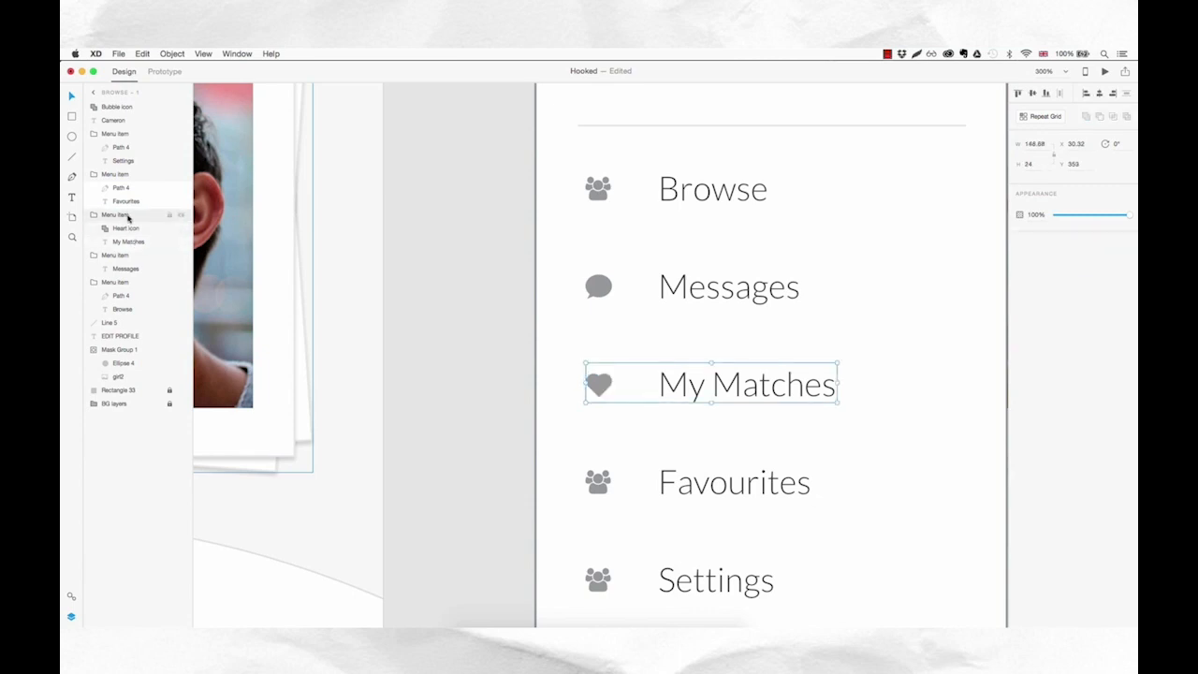
- Move the Bubble icon layer into the Messages menu item group
{"action": "left_click", "coordinate": [661, 291]}
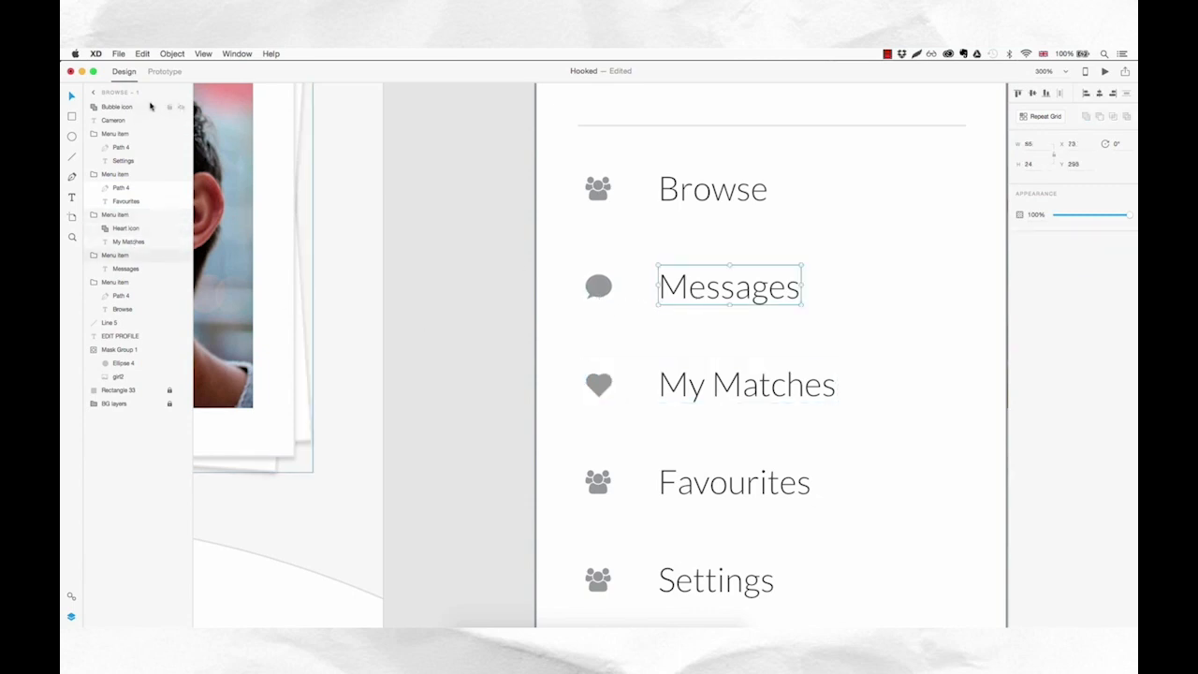
{"action": "left_click_drag", "start_coordinate": [132, 110], "coordinate": [138, 268]}
{"action": "left_click", "coordinate": [751, 353]}
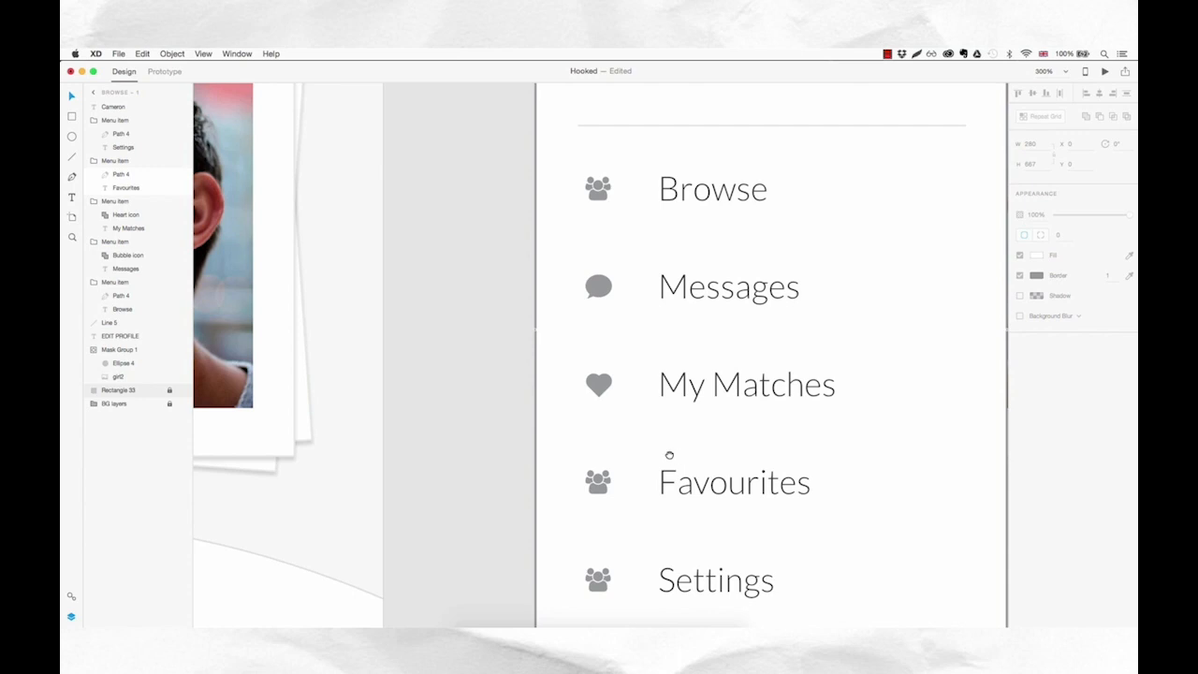
- Delete the people icon from the Favourites menu item
{"action": "left_click_drag", "start_coordinate": [670, 456], "coordinate": [685, 411]}
{"action": "double_click", "coordinate": [617, 438]}
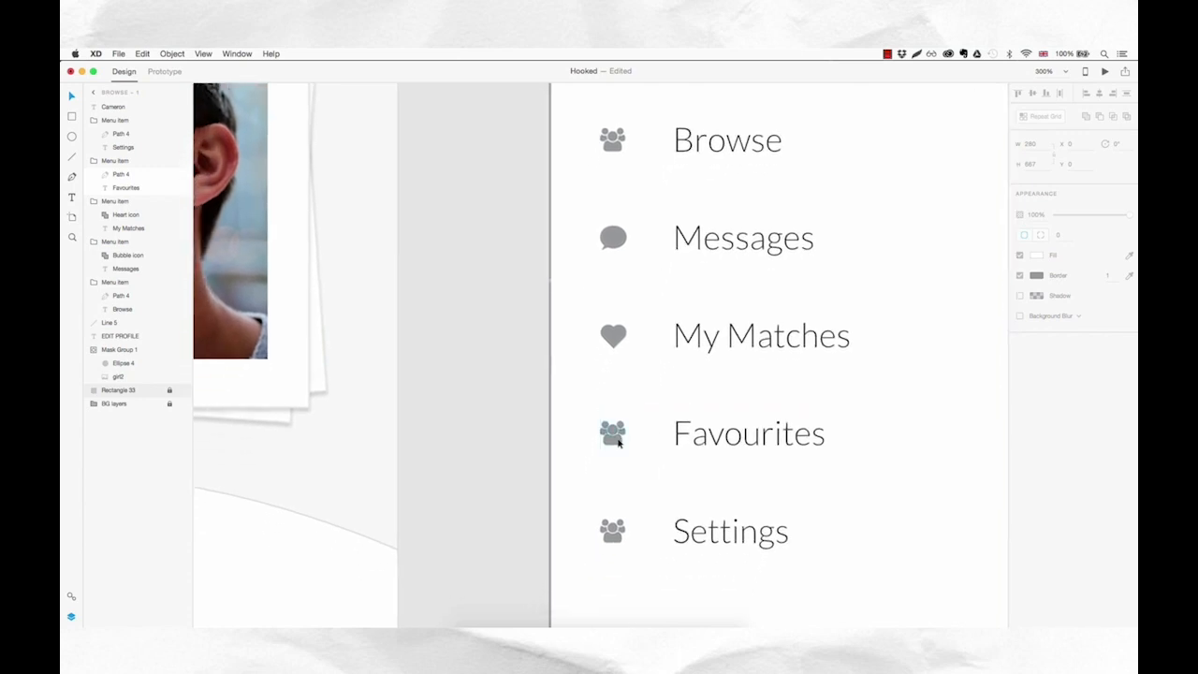
{"action": "key", "text": "Delete"}
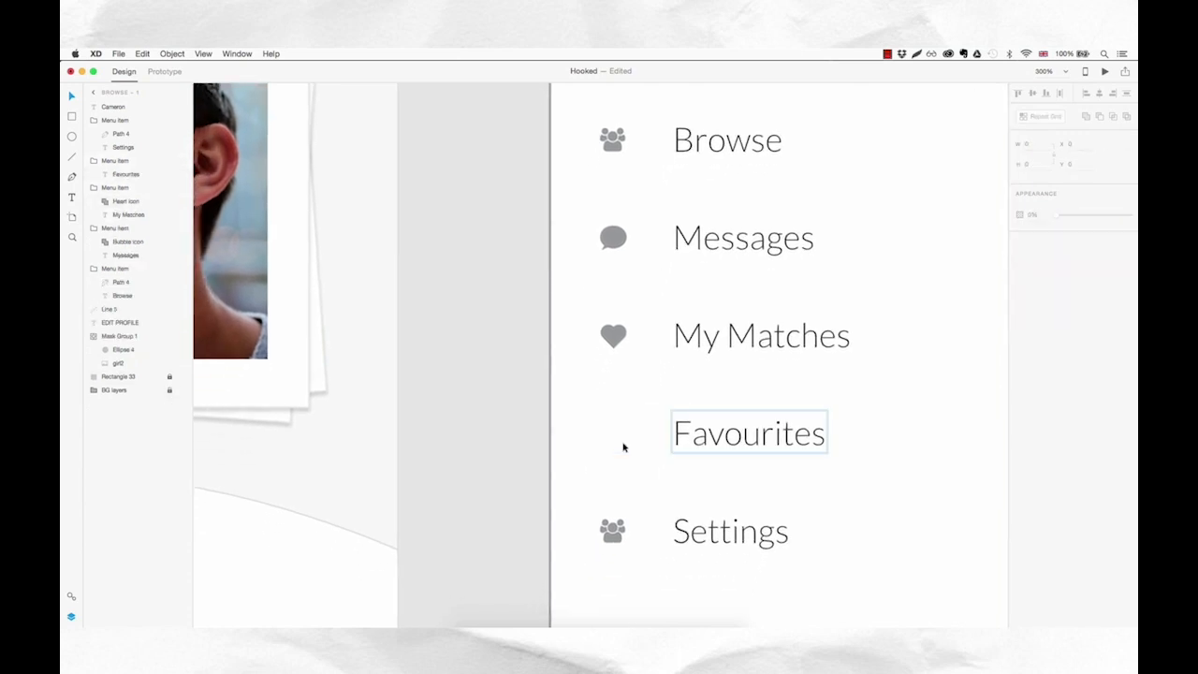
- Copy the star from the blue favourite badge onto the menu artboard and fill it with the grey sampled from the heart icon
{"action": "left_click_drag", "start_coordinate": [616, 447], "coordinate": [806, 424]}
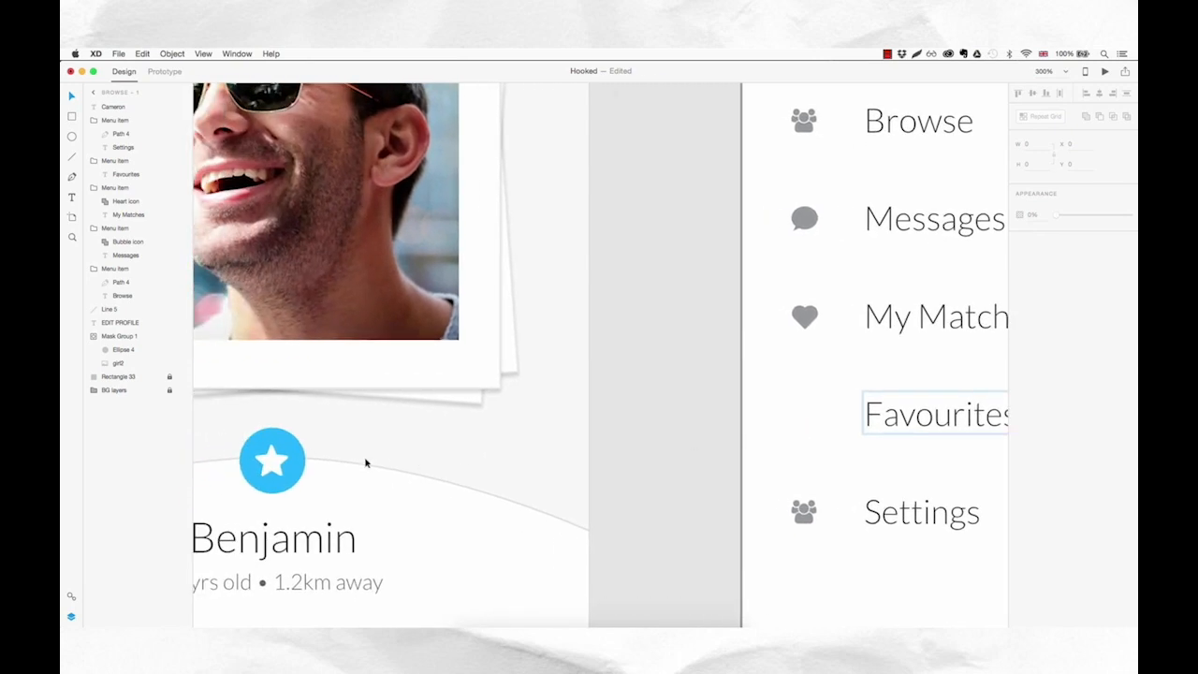
{"action": "double_click", "coordinate": [279, 466]}
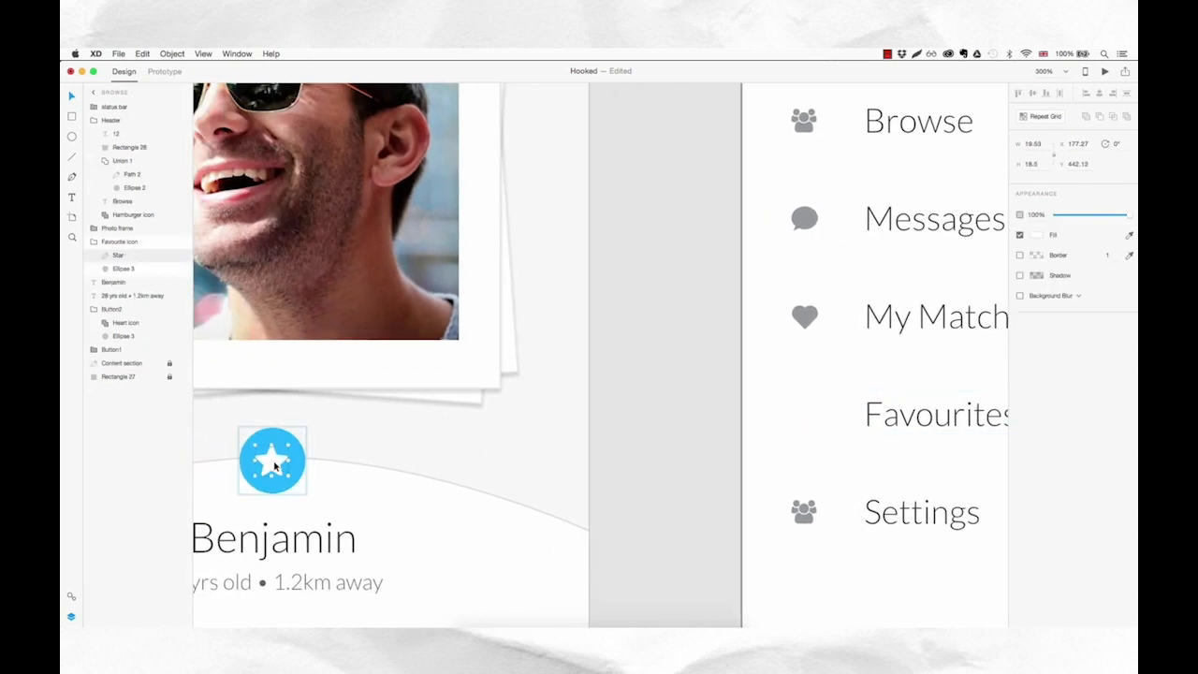
{"action": "key", "text": "super+c"}
{"action": "left_click", "coordinate": [786, 426]}
{"action": "key", "text": "super+v"}
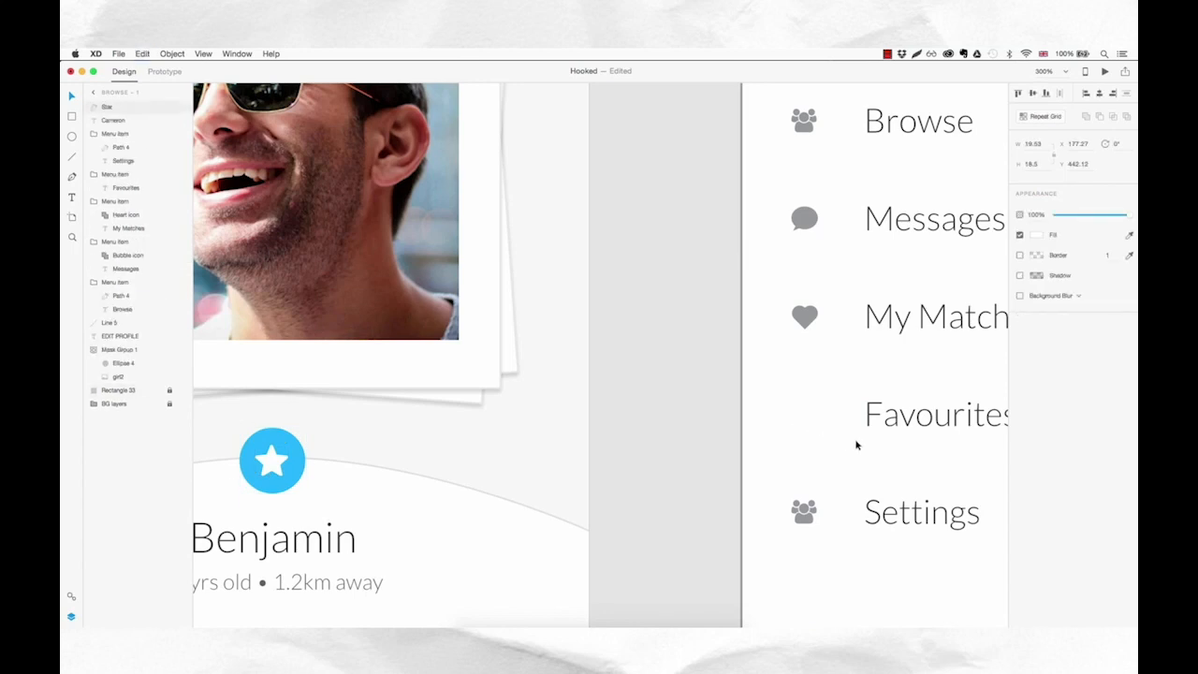
{"action": "key", "text": "super+1"}
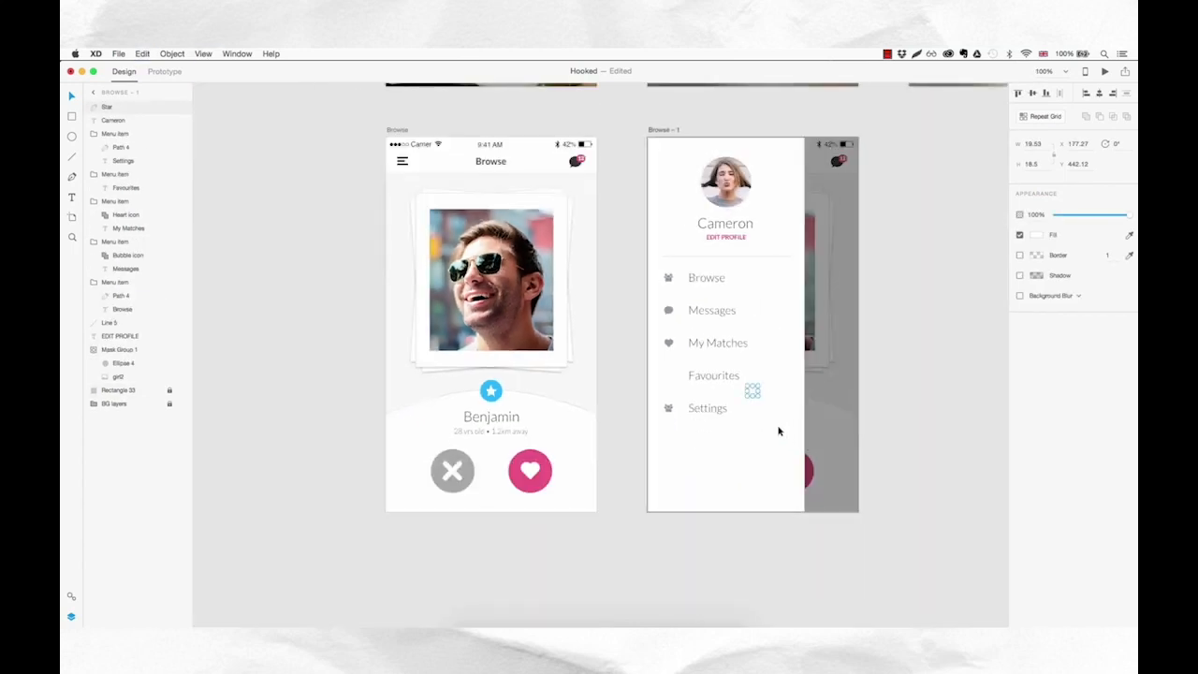
{"action": "left_click", "coordinate": [1130, 236]}
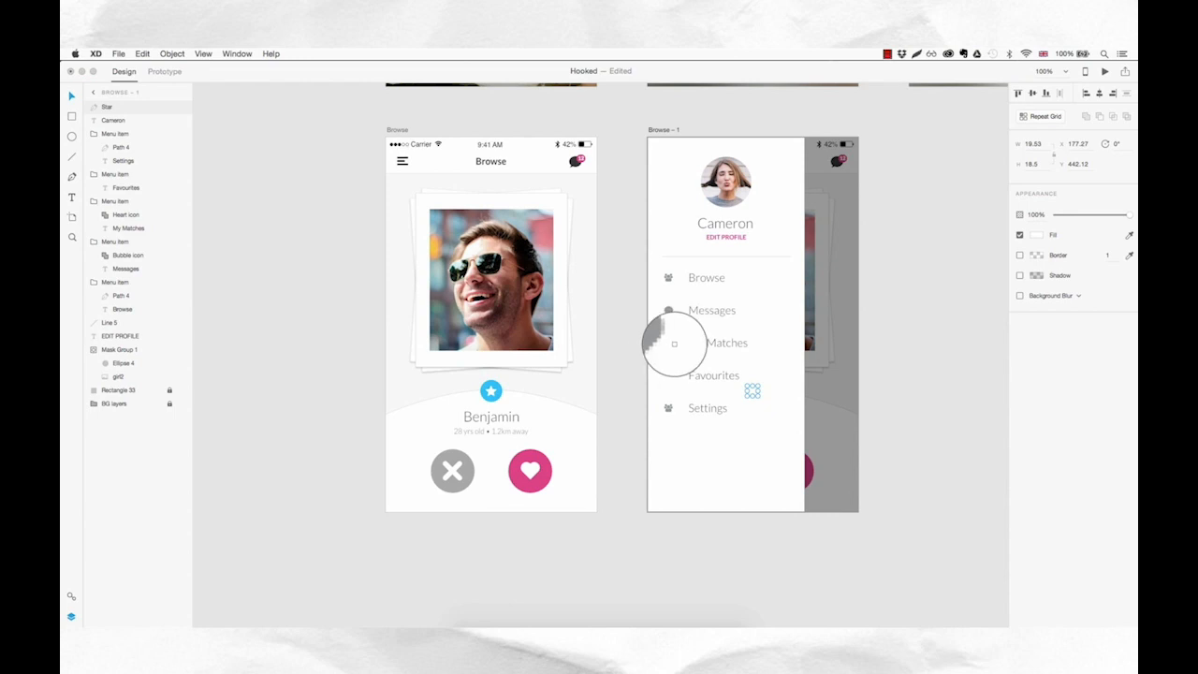
{"action": "left_click", "coordinate": [668, 344]}
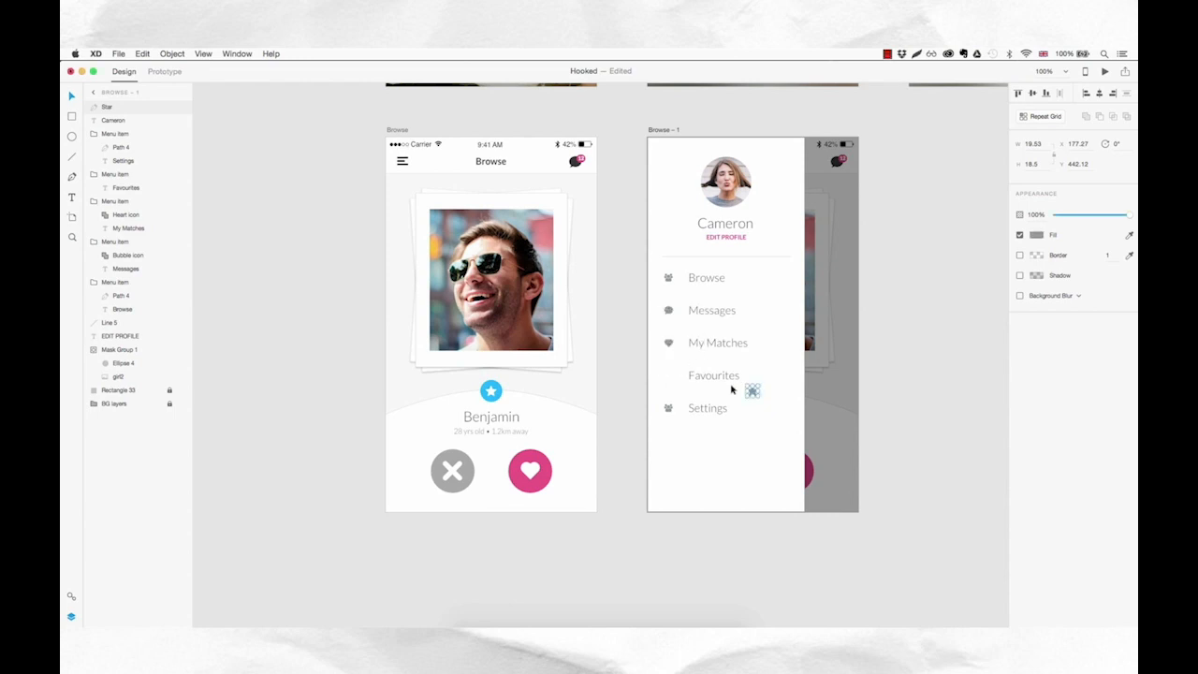
- Scale the star down to about 15 × 14 px and place it in the icon column beside Favourites
{"action": "scroll", "coordinate": [733, 388], "scroll_direction": "up", "scroll_amount": 5}
{"action": "left_click_drag", "start_coordinate": [793, 408], "coordinate": [550, 357]}
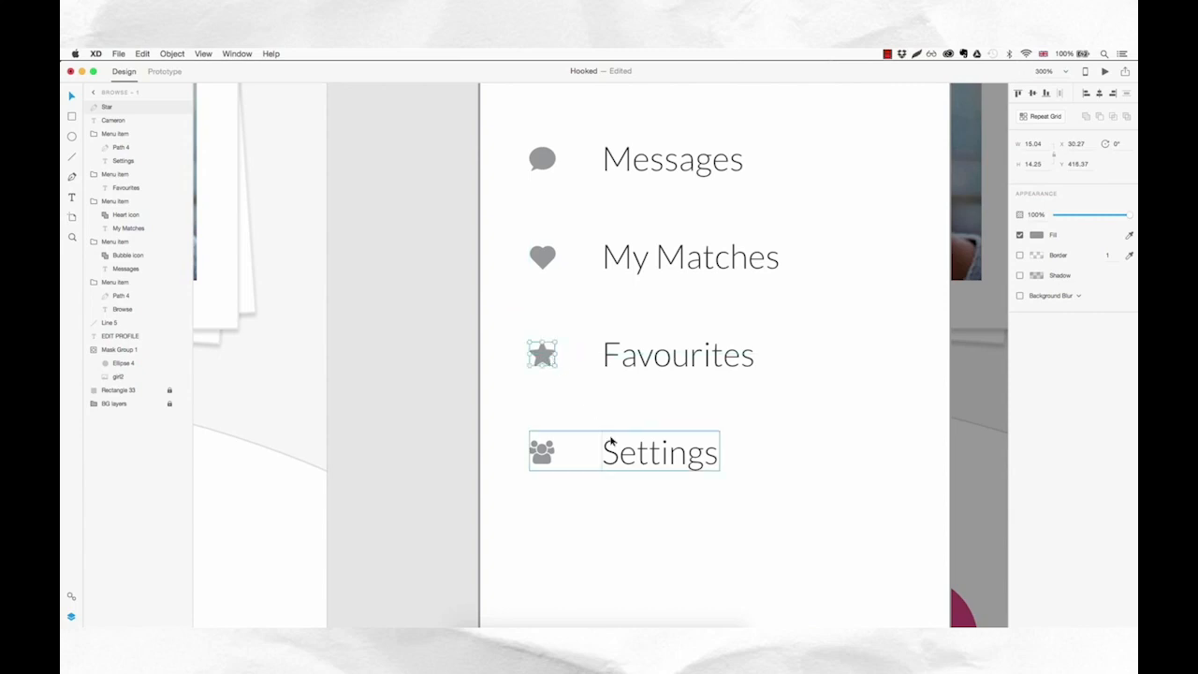
{"action": "key", "text": "super+1"}
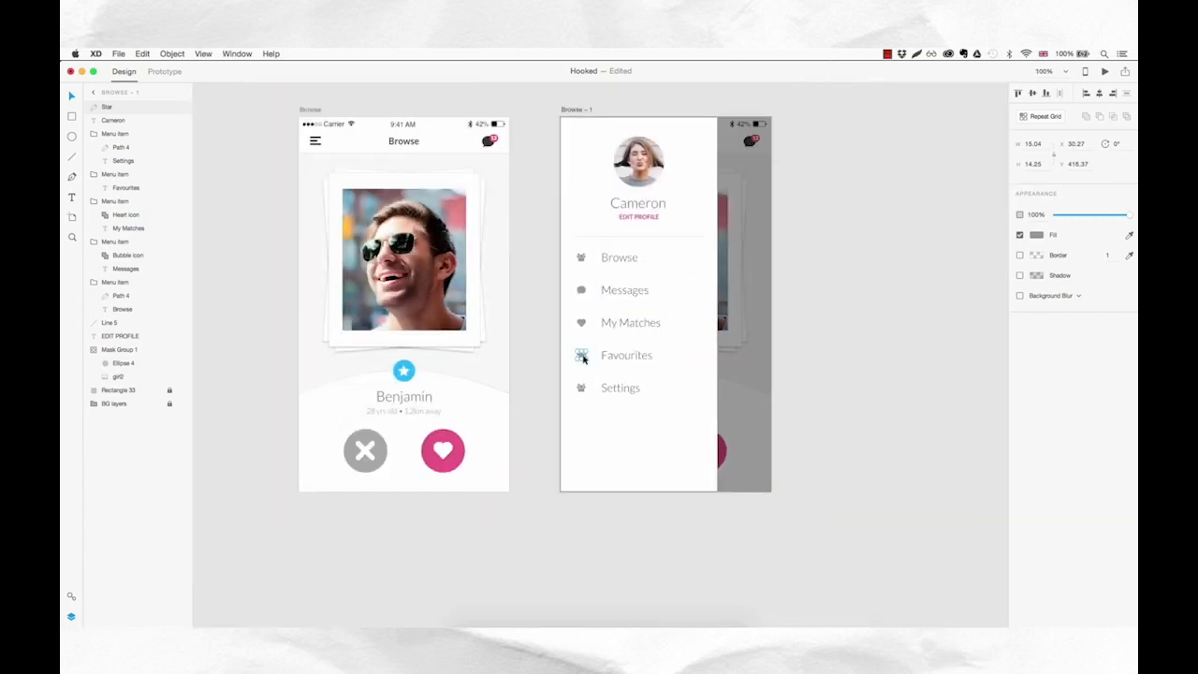
- Move the Star layer into the Favourites menu item group
{"action": "left_click", "coordinate": [626, 356]}
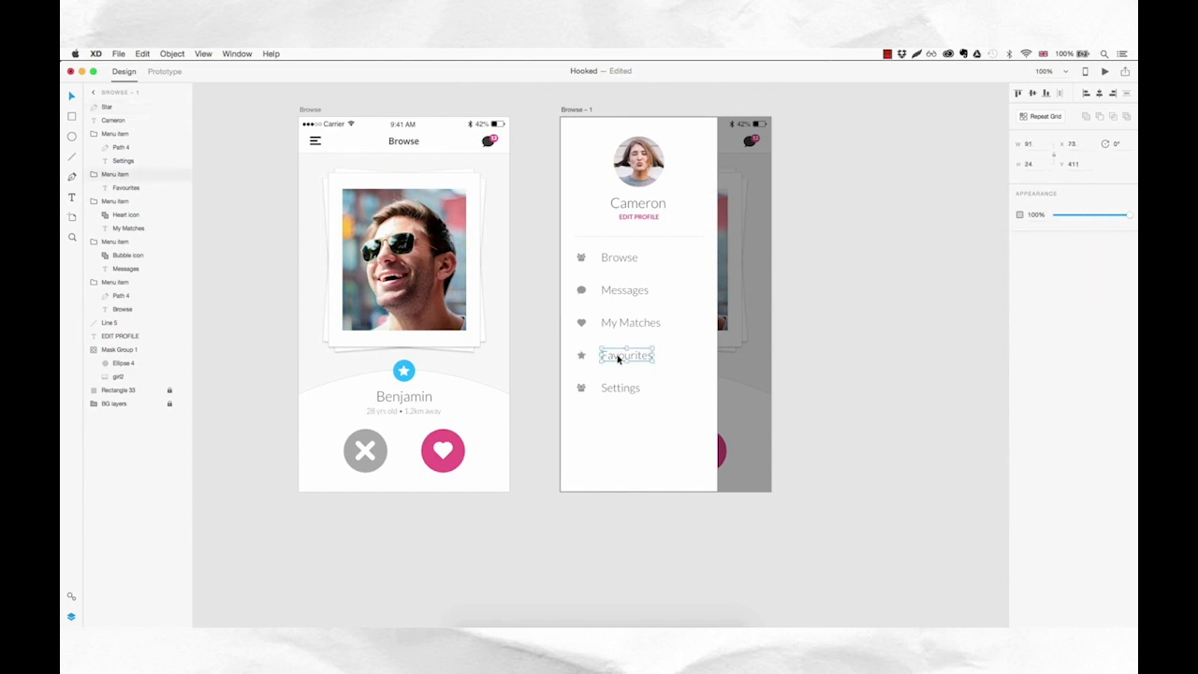
{"action": "double_click", "coordinate": [581, 357]}
{"action": "left_click_drag", "start_coordinate": [119, 108], "coordinate": [131, 185]}
{"action": "left_click", "coordinate": [603, 401]}
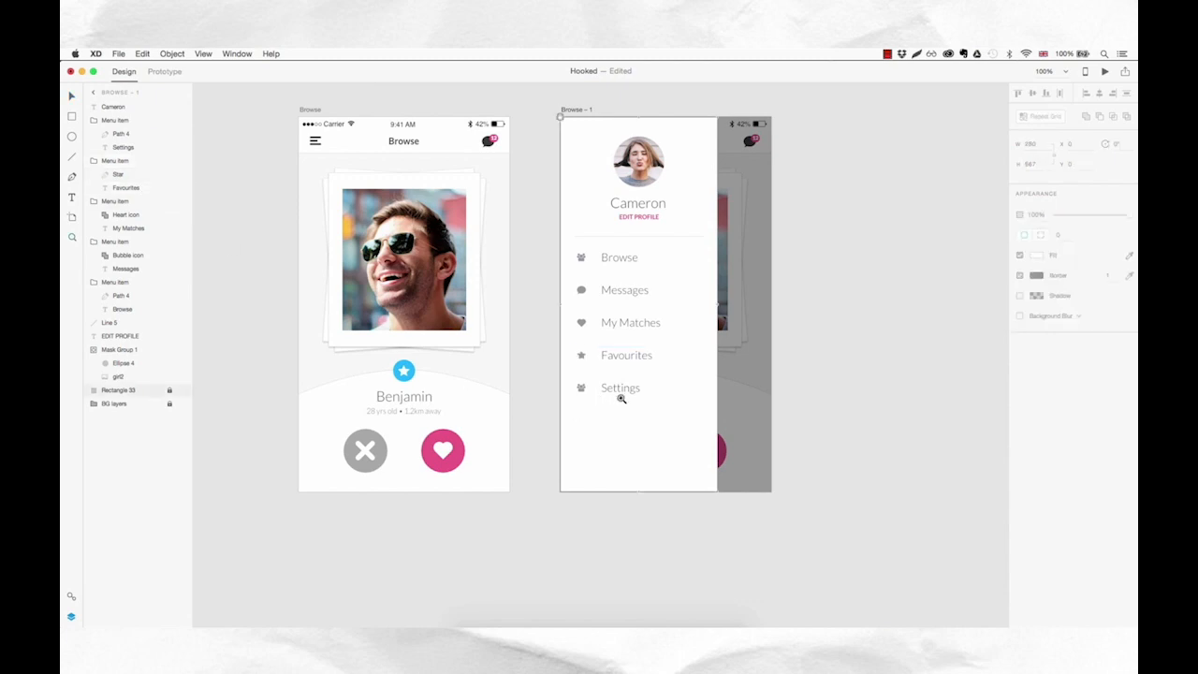
- Switch to Chrome, find "cog" on the Font Awesome cheatsheet and copy the fa-cog icon glyph
{"action": "left_click", "coordinate": [534, 593]}
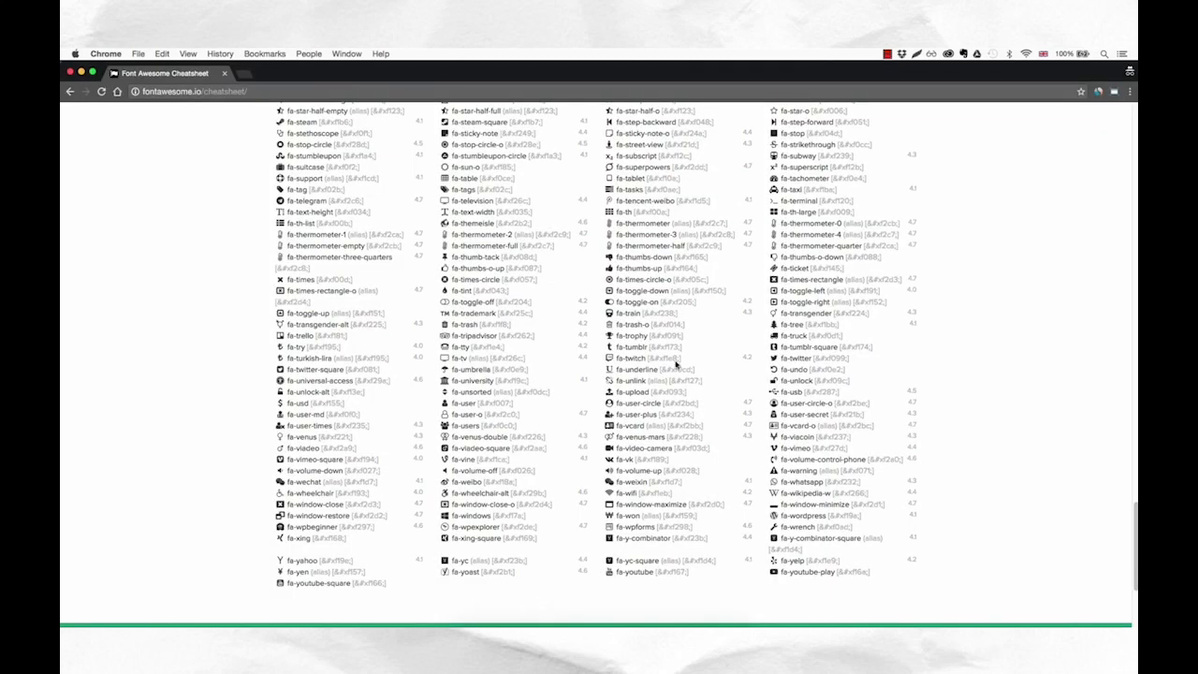
{"action": "scroll", "coordinate": [551, 332], "scroll_direction": "up", "scroll_amount": 5}
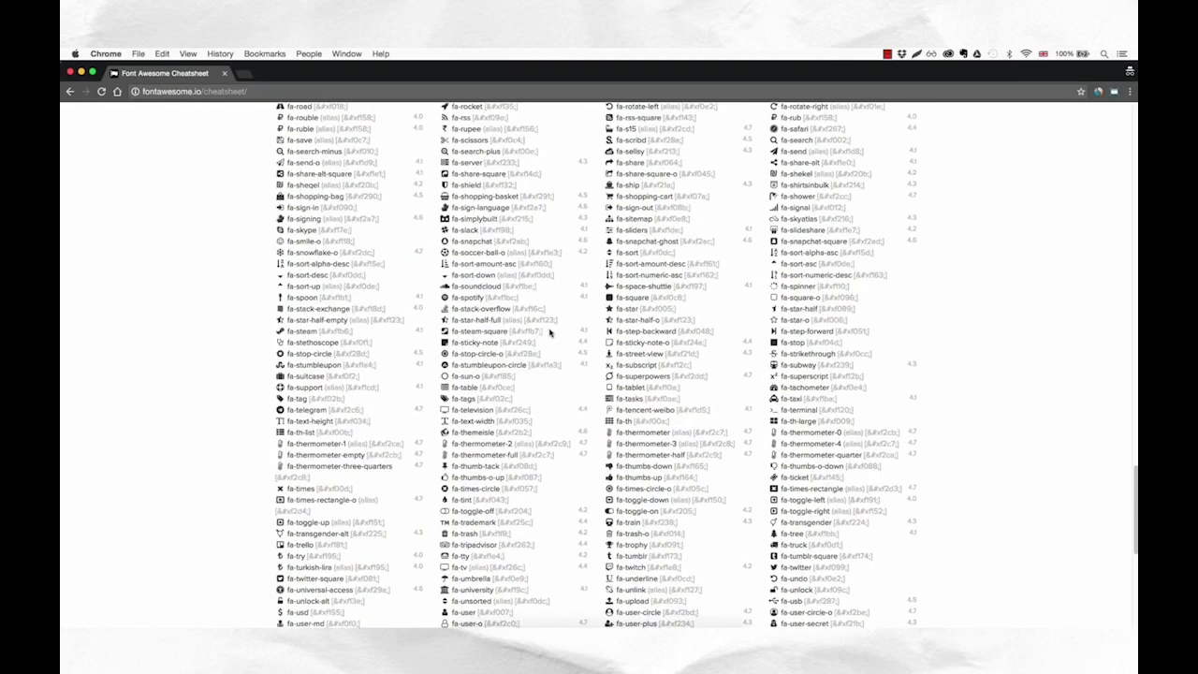
{"action": "scroll", "coordinate": [551, 332], "scroll_direction": "up", "scroll_amount": 3}
{"action": "key", "text": "super+f"}
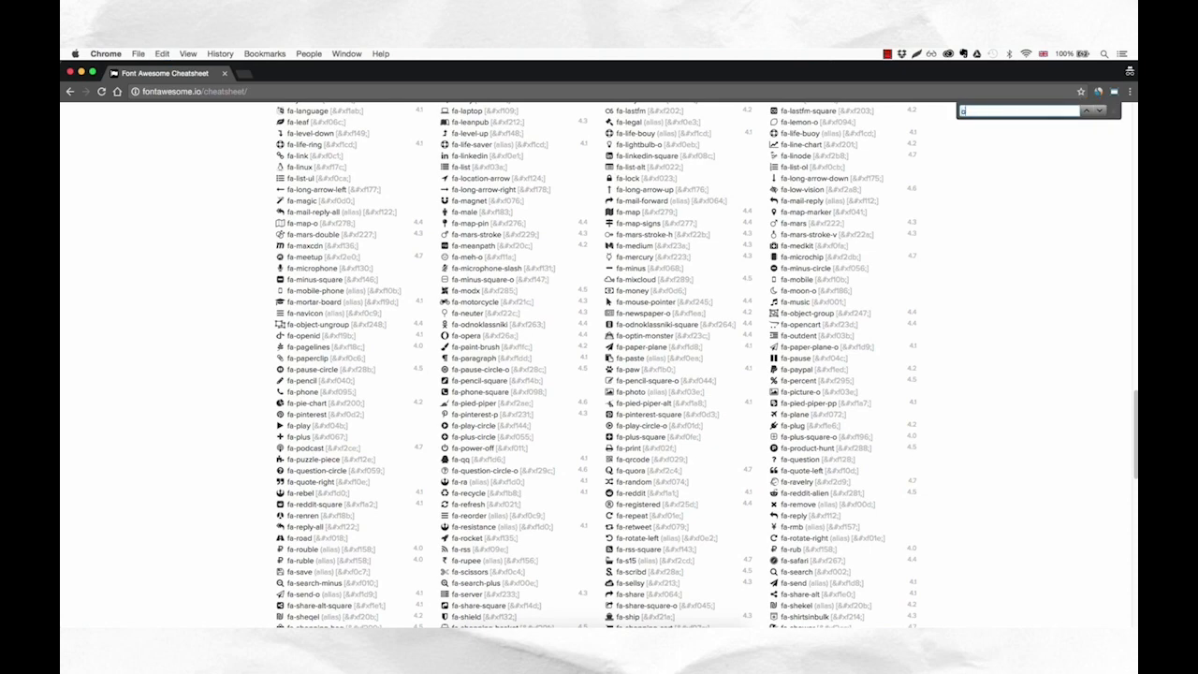
{"action": "type", "text": "cog"}
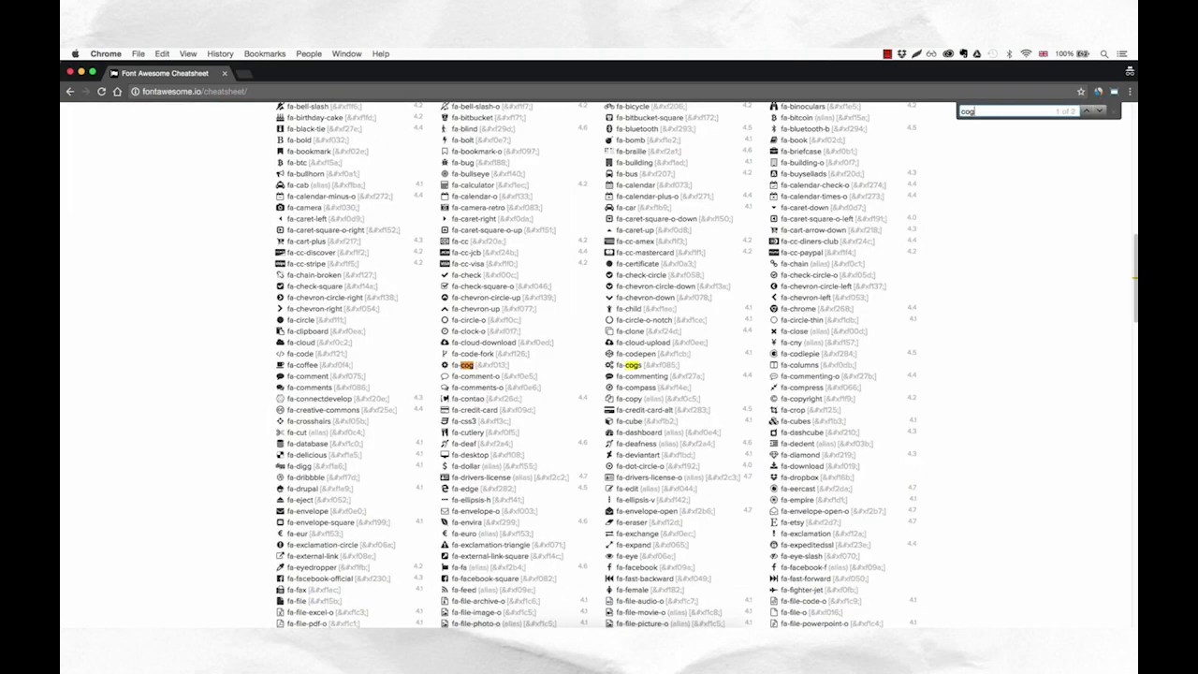
{"action": "key", "text": "Escape"}
{"action": "left_click", "coordinate": [445, 366]}
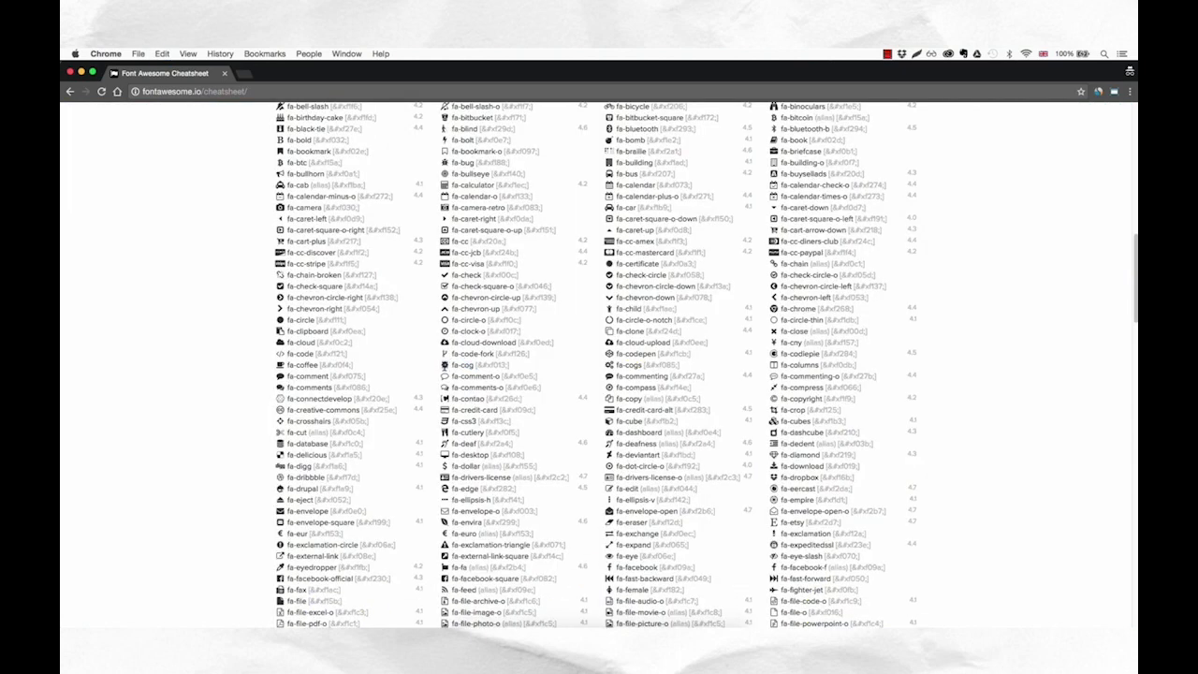
{"action": "key", "text": "super+c"}
- Switch back to XD, paste the cog glyph as text below the Settings item and set its font to FontAwesome
{"action": "key", "text": "super+Tab"}
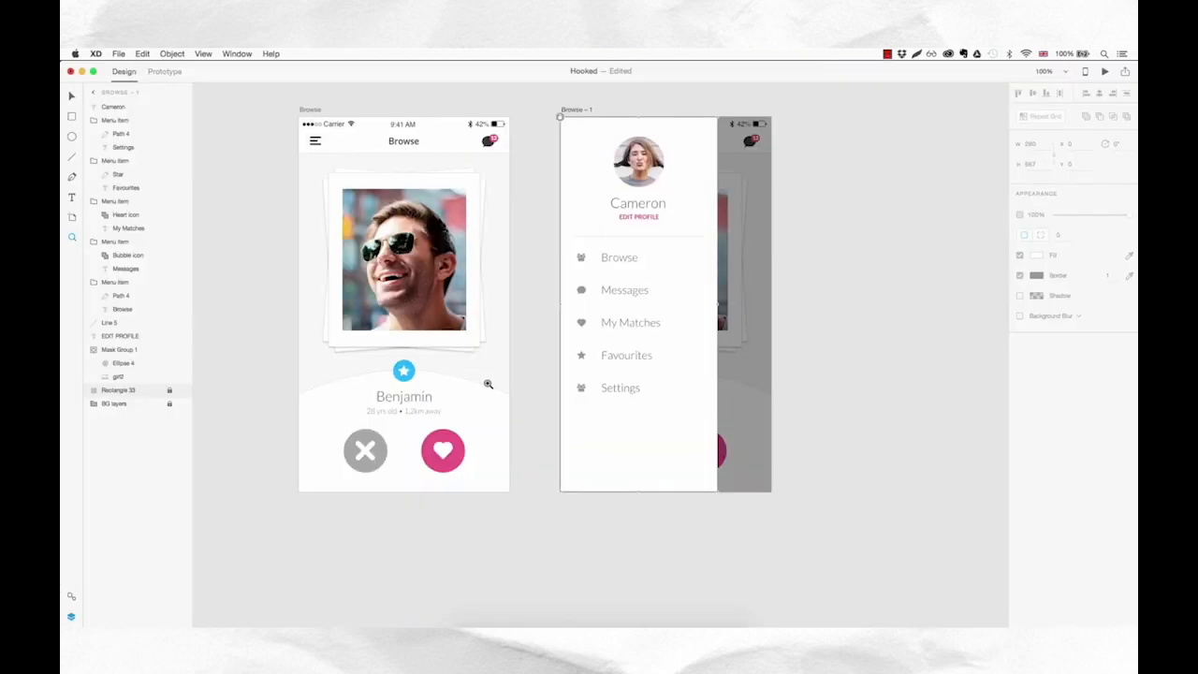
{"action": "left_click", "coordinate": [594, 421]}
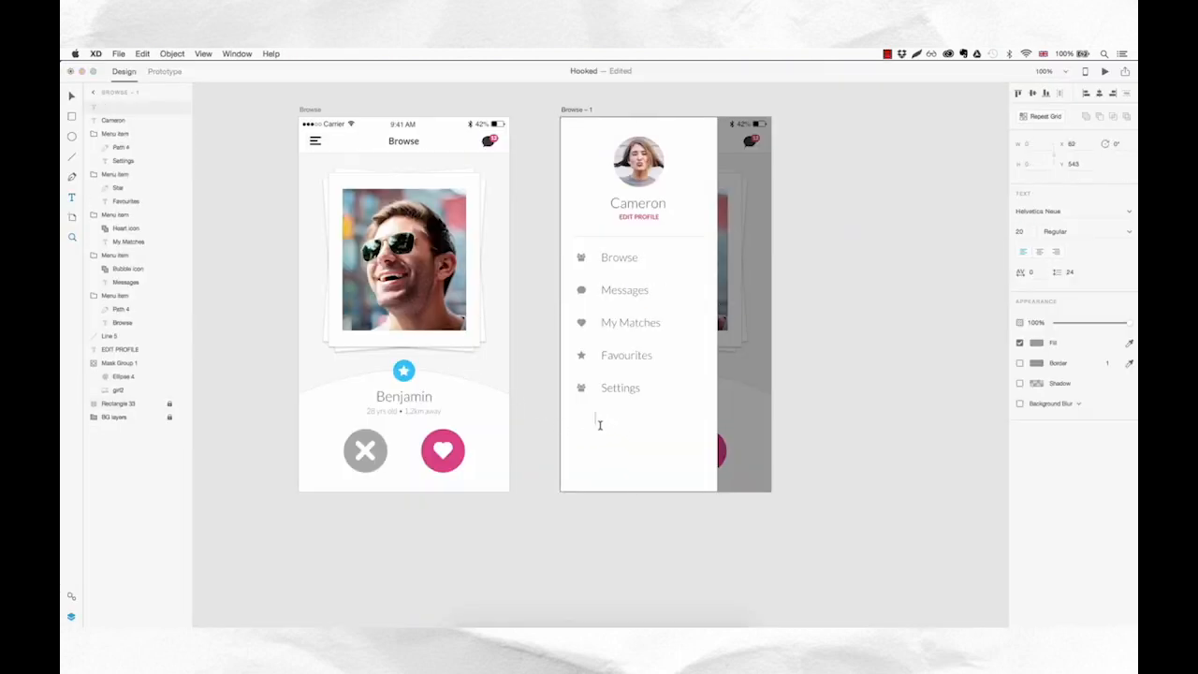
{"action": "key", "text": "super+v"}
{"action": "left_click", "coordinate": [1041, 212]}
{"action": "type", "text": "FarahontAwesome"}
{"action": "key", "text": "Return"}
{"action": "key", "text": "Escape"}
- Delete the people icon from the Settings menu item and move the cog into its place
{"action": "left_click", "coordinate": [598, 403]}
{"action": "left_click", "coordinate": [599, 403]}
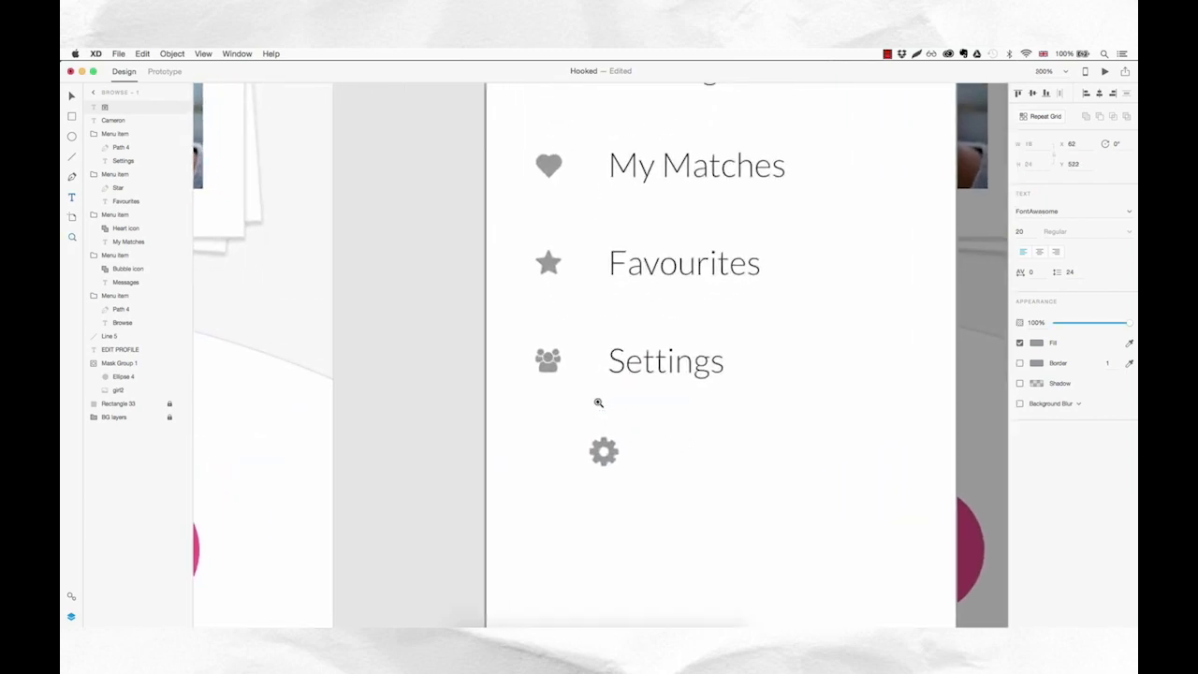
{"action": "double_click", "coordinate": [553, 369]}
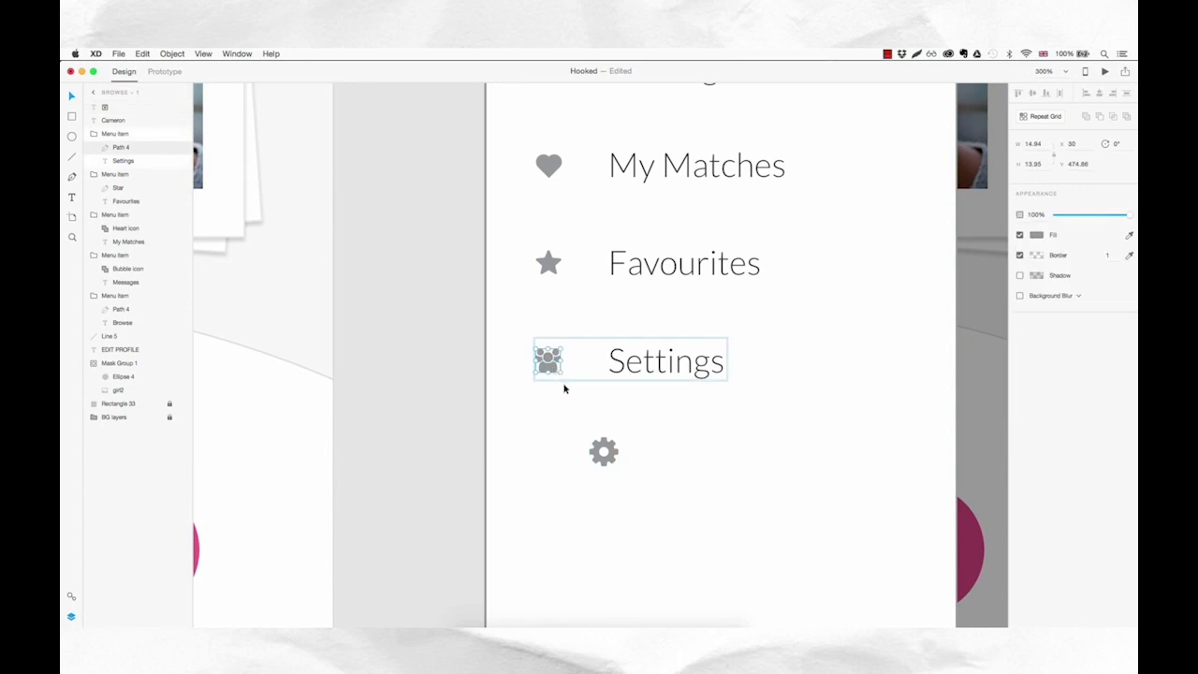
{"action": "key", "text": "Delete"}
{"action": "left_click_drag", "start_coordinate": [606, 453], "coordinate": [563, 362]}
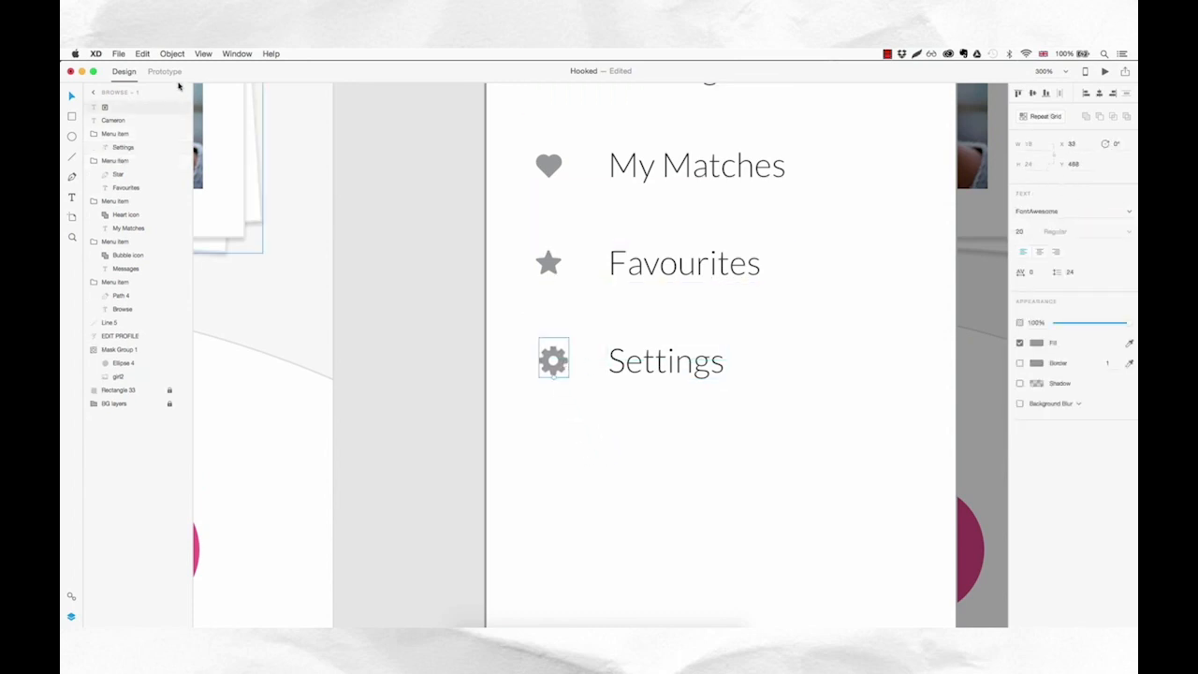
- Convert the cog to a path, scale it to about 14.6 px square and align it with the icon column at X 30
{"action": "left_click", "coordinate": [172, 53]}
{"action": "mouse_move", "coordinate": [236, 150]}
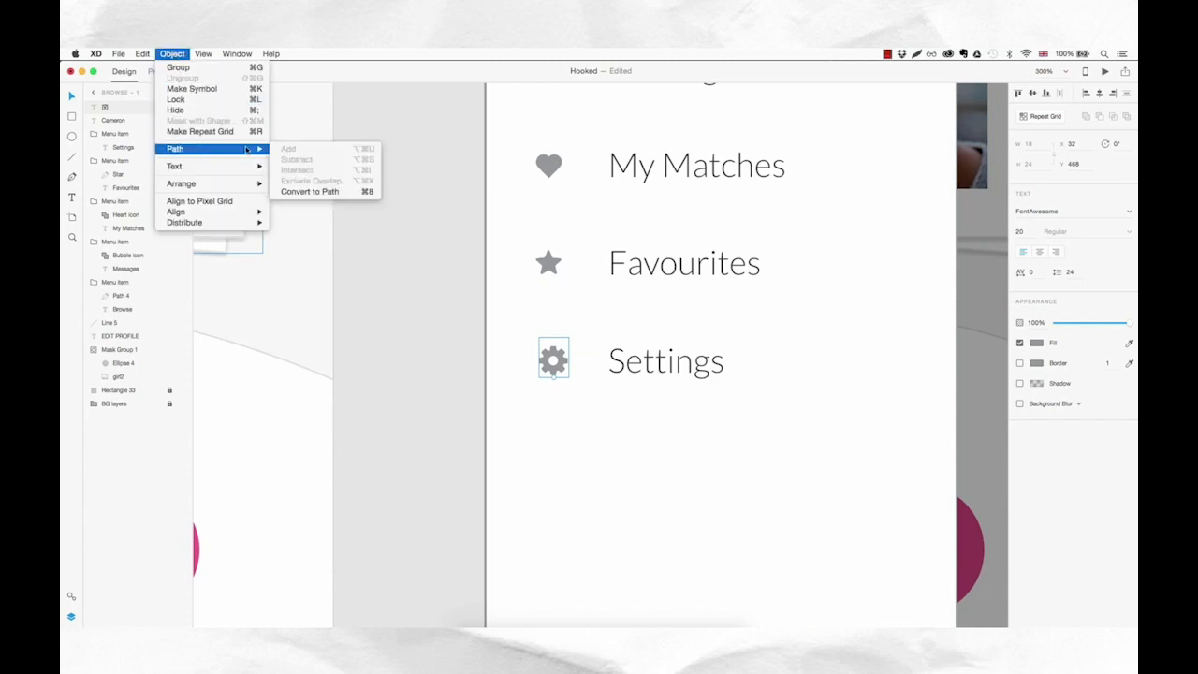
{"action": "left_click", "coordinate": [310, 191]}
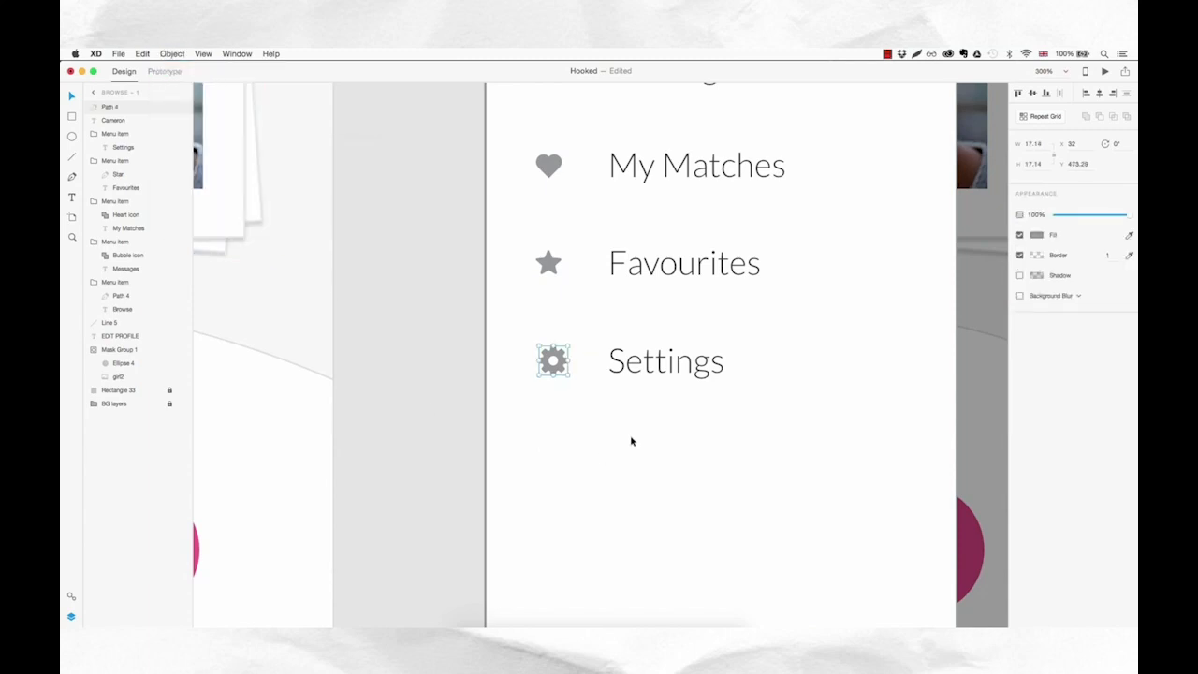
{"action": "left_click_drag", "start_coordinate": [567, 347], "coordinate": [564, 349]}
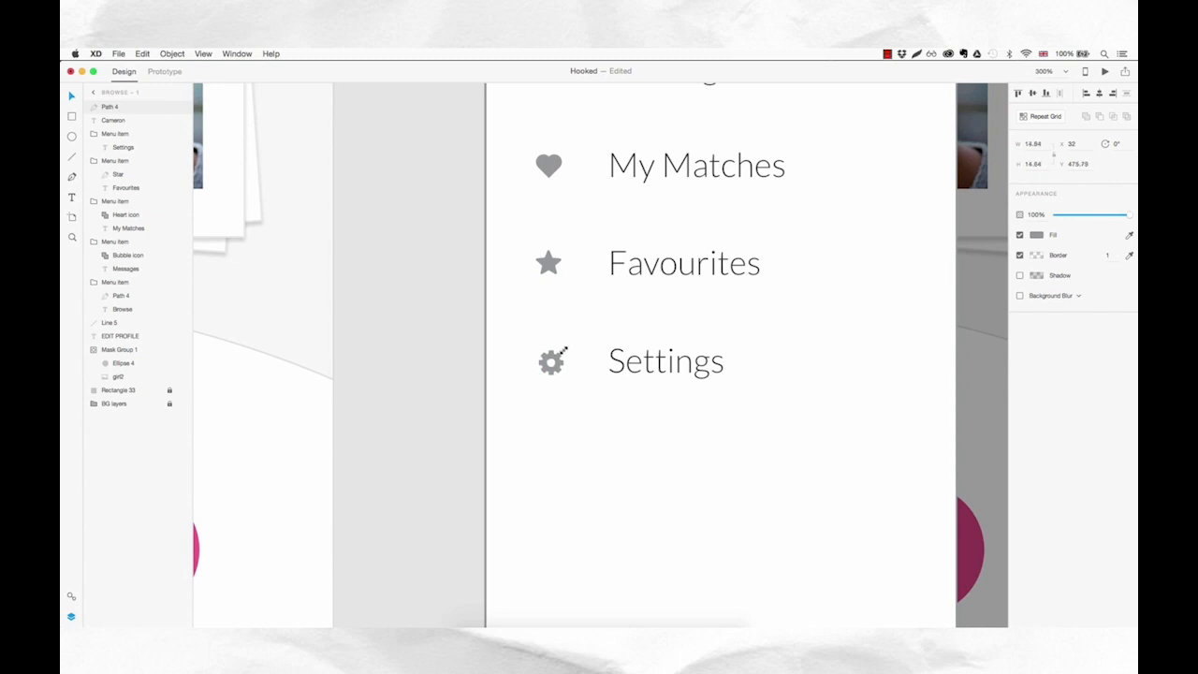
{"action": "scroll", "coordinate": [597, 358], "scroll_direction": "left", "scroll_amount": 1}
{"action": "left_click_drag", "start_coordinate": [559, 367], "coordinate": [558, 365]}
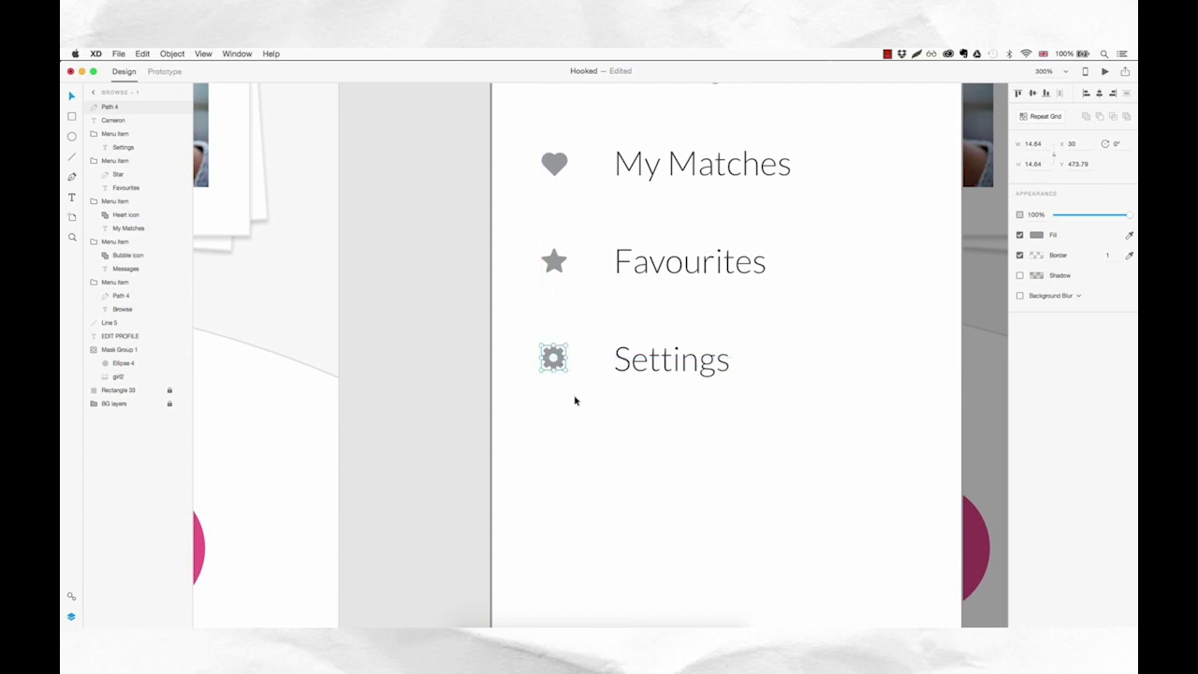
- Rename the cog's path layer as Cogs and move it into the Settings menu item group
{"action": "double_click", "coordinate": [109, 109]}
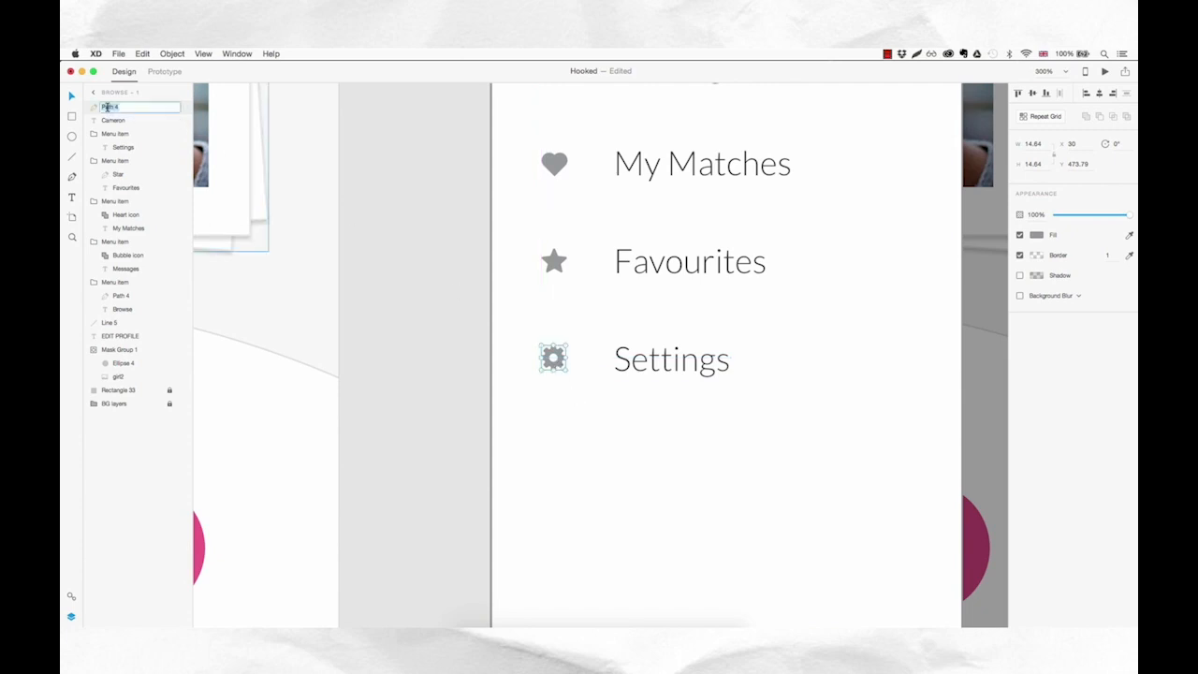
{"action": "type", "text": "Ge"}
{"action": "key", "text": "Return"}
{"action": "left_click_drag", "start_coordinate": [117, 109], "coordinate": [127, 145]}
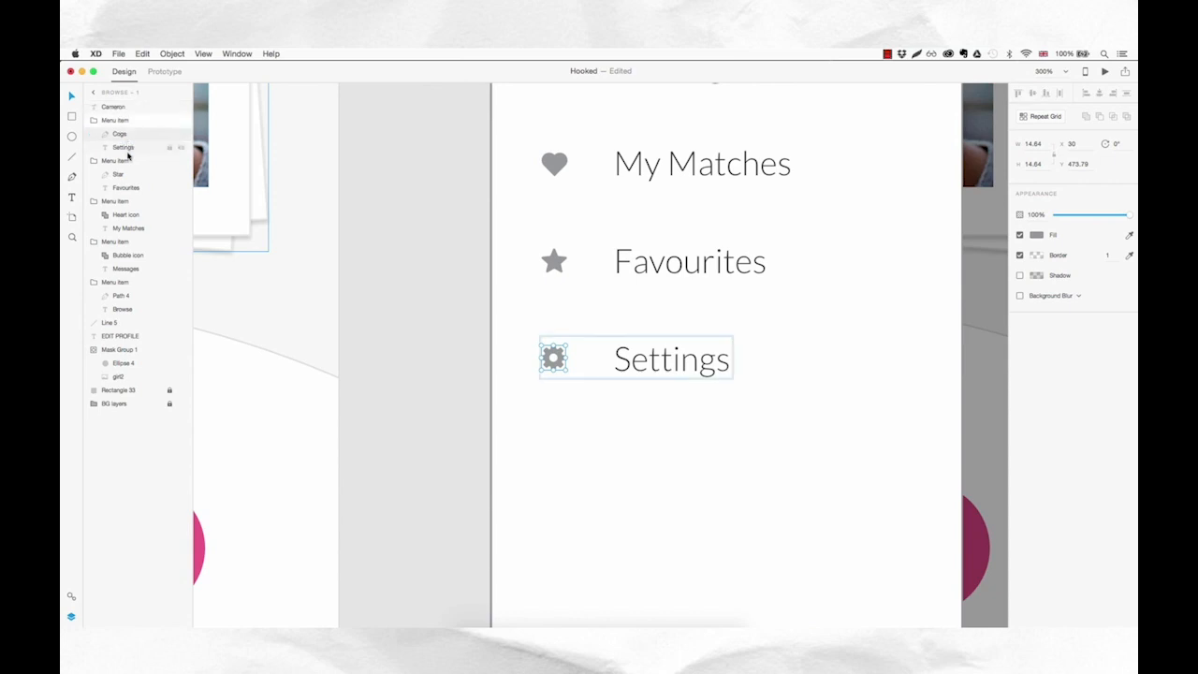
{"action": "left_click", "coordinate": [646, 450]}
- Move all five menu items down together to a Y position of 247
{"action": "scroll", "coordinate": [691, 455], "scroll_direction": "up", "scroll_amount": 4}
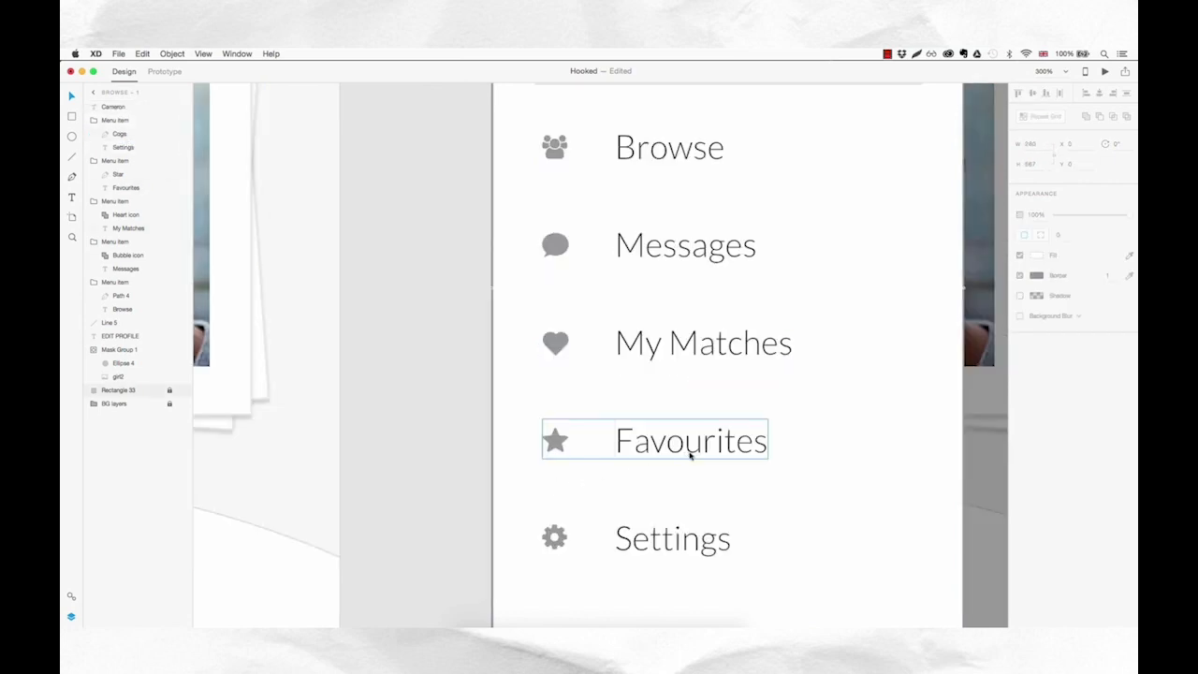
{"action": "key", "text": "super+1"}
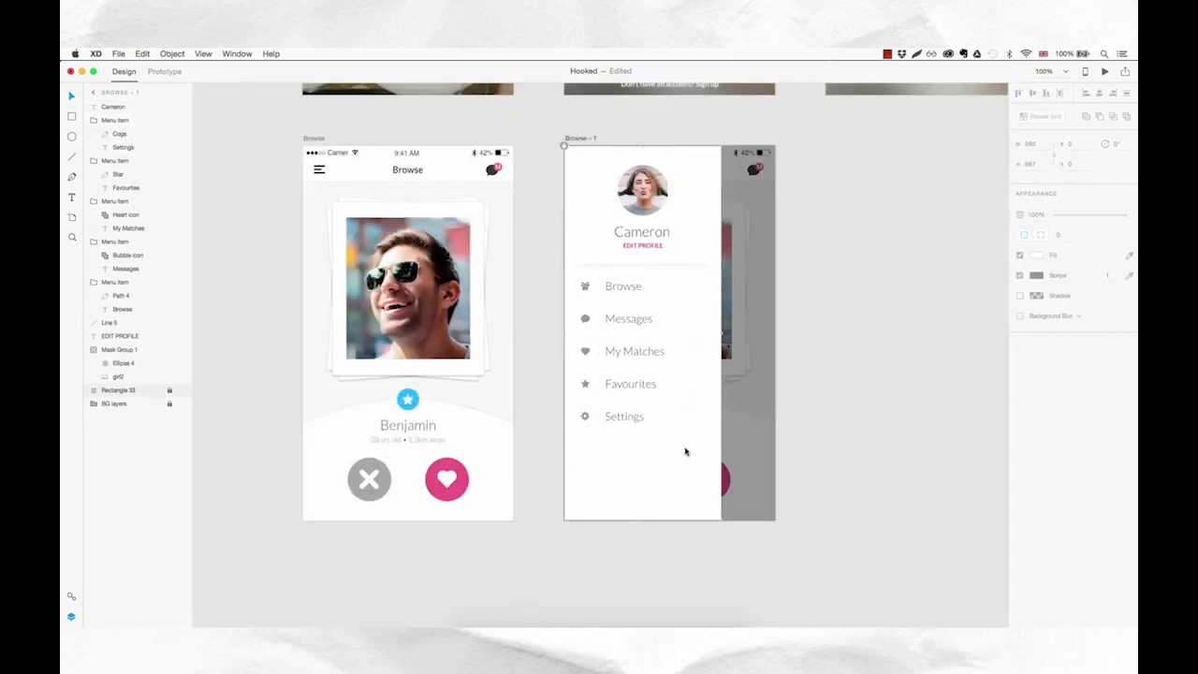
{"action": "left_click_drag", "start_coordinate": [675, 279], "coordinate": [611, 425]}
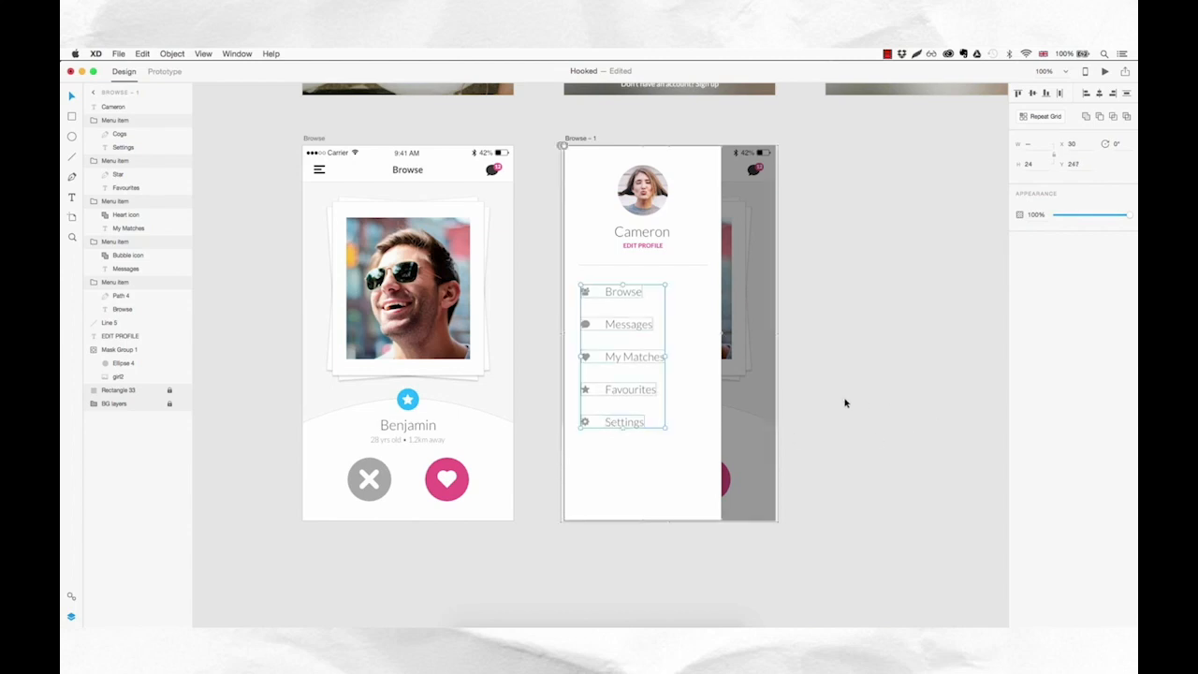
{"action": "left_click", "coordinate": [811, 453]}
- Unlock the white sidebar background rectangle, remove its border and lock it again
{"action": "left_click", "coordinate": [684, 459]}
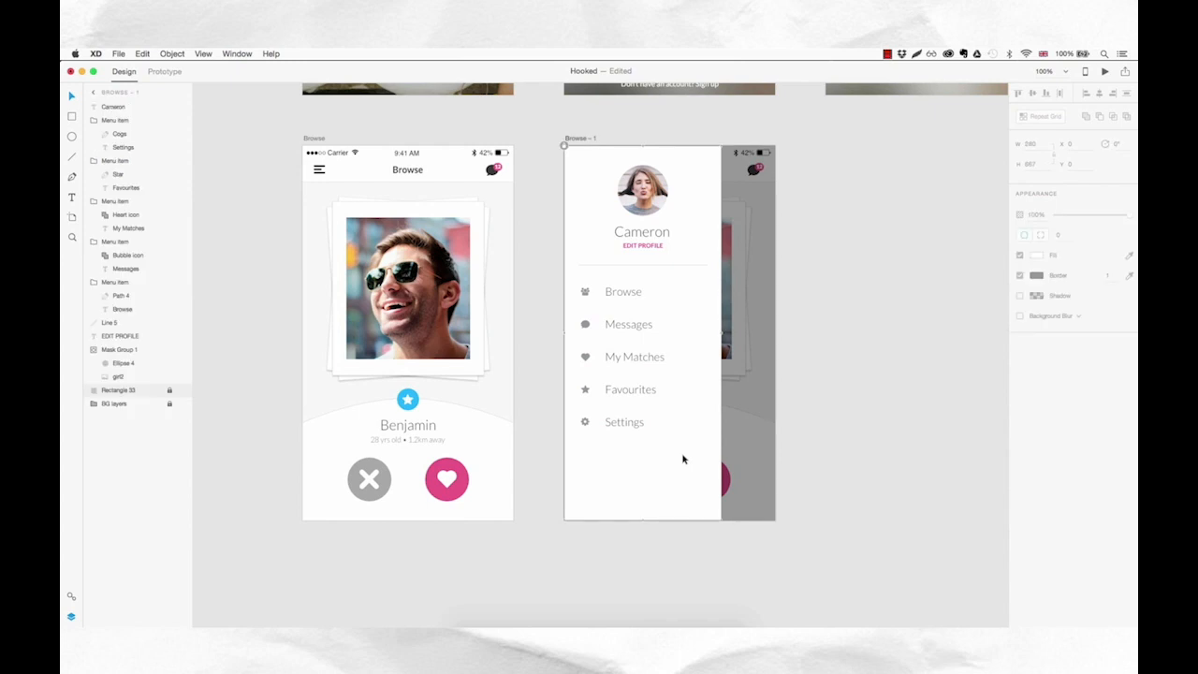
{"action": "left_click", "coordinate": [566, 149]}
{"action": "left_click", "coordinate": [1020, 276]}
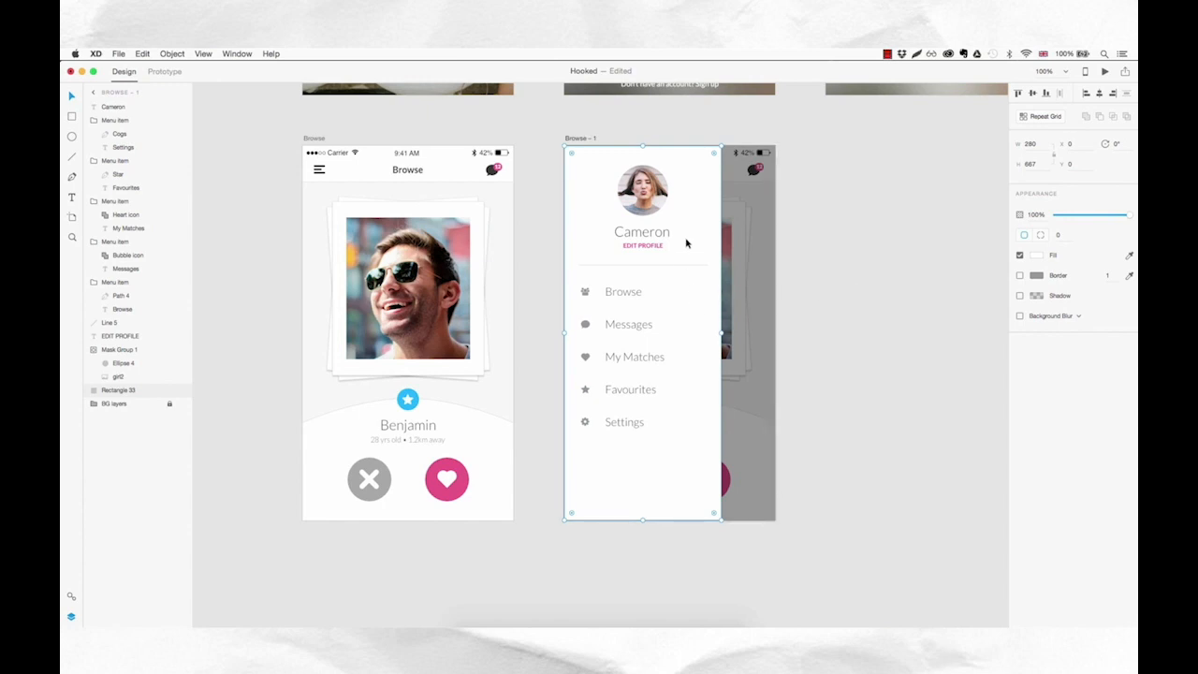
{"action": "key", "text": "super+l"}
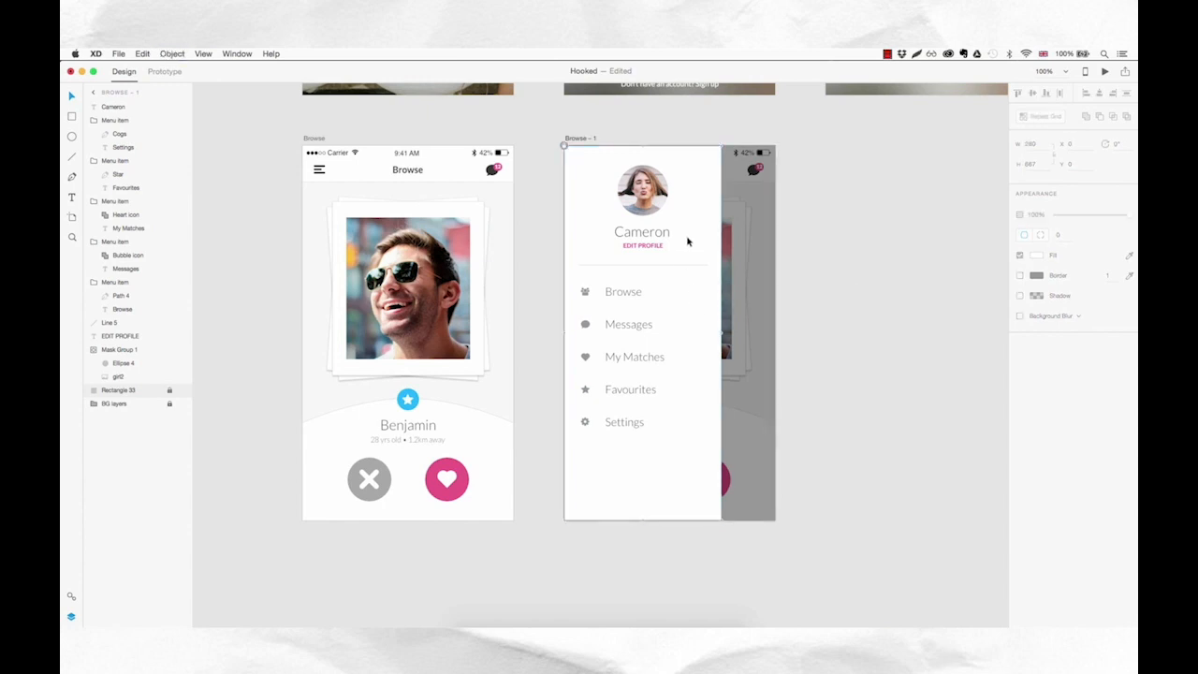
- Rename the Browse – 1 artboard as Sidebar Menu
{"action": "left_click", "coordinate": [584, 138]}
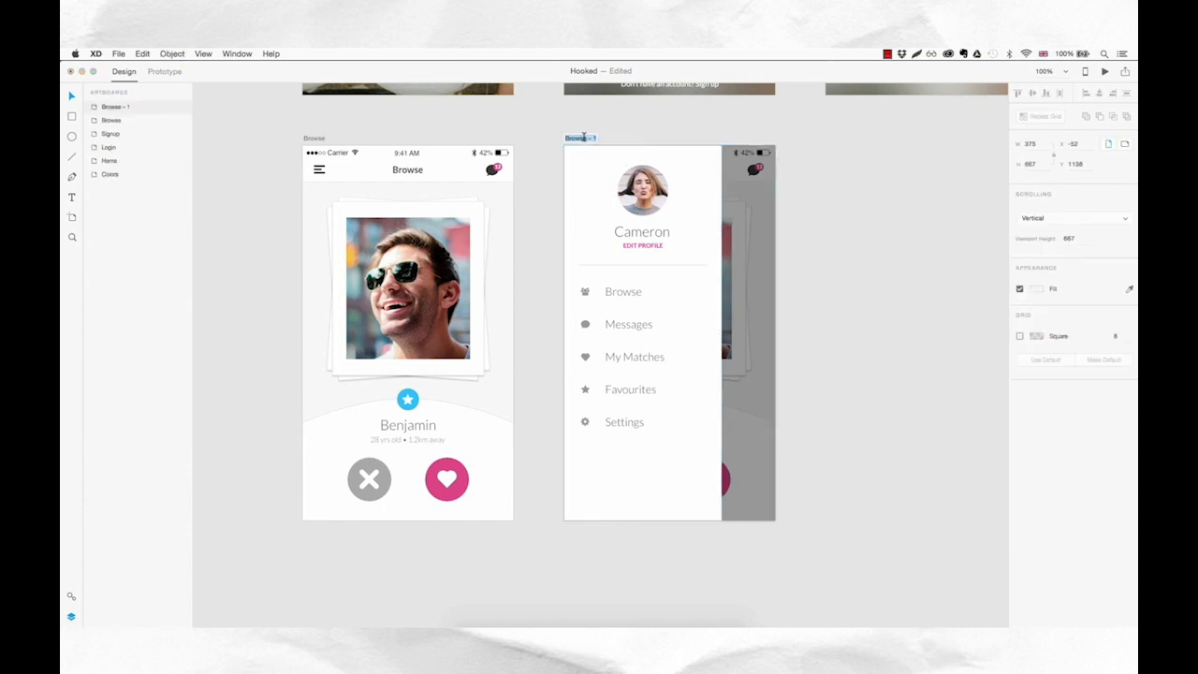
{"action": "type", "text": "Menu"}
{"action": "key", "text": "Return"}
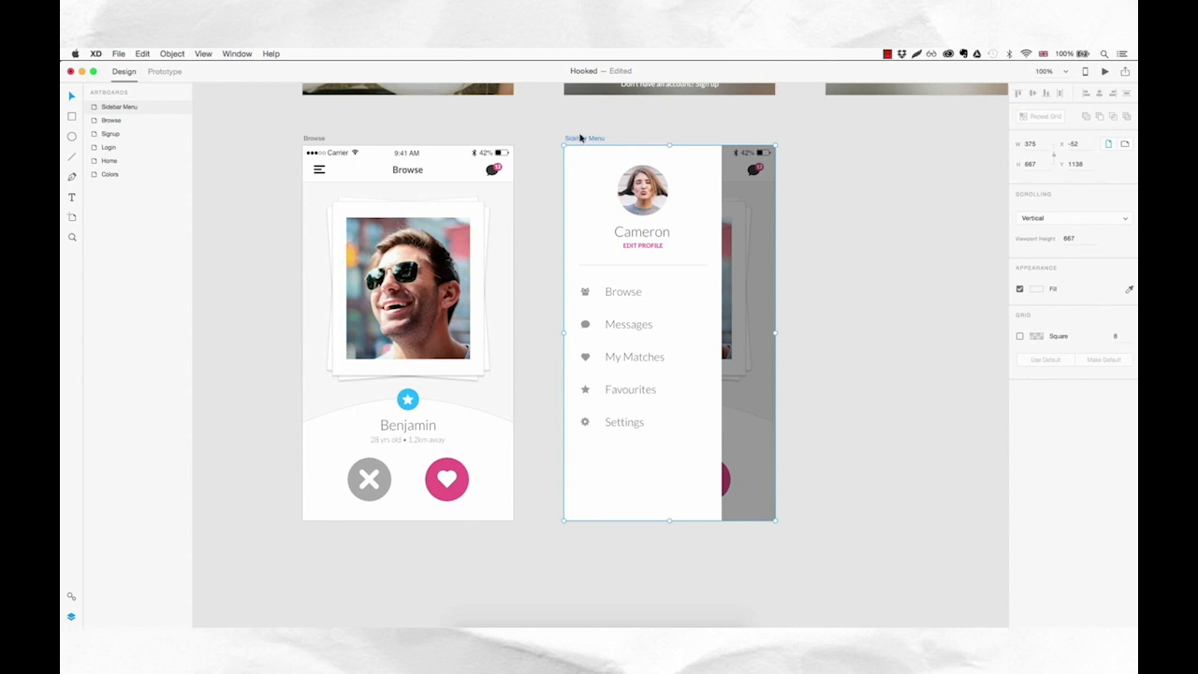
{"action": "left_click", "coordinate": [811, 260]}
- Draw a 280 × 80 px rectangle across the foot of the white sidebar, with the saved pink fill and no border
{"action": "scroll", "coordinate": [833, 356], "scroll_direction": "right", "scroll_amount": 1}
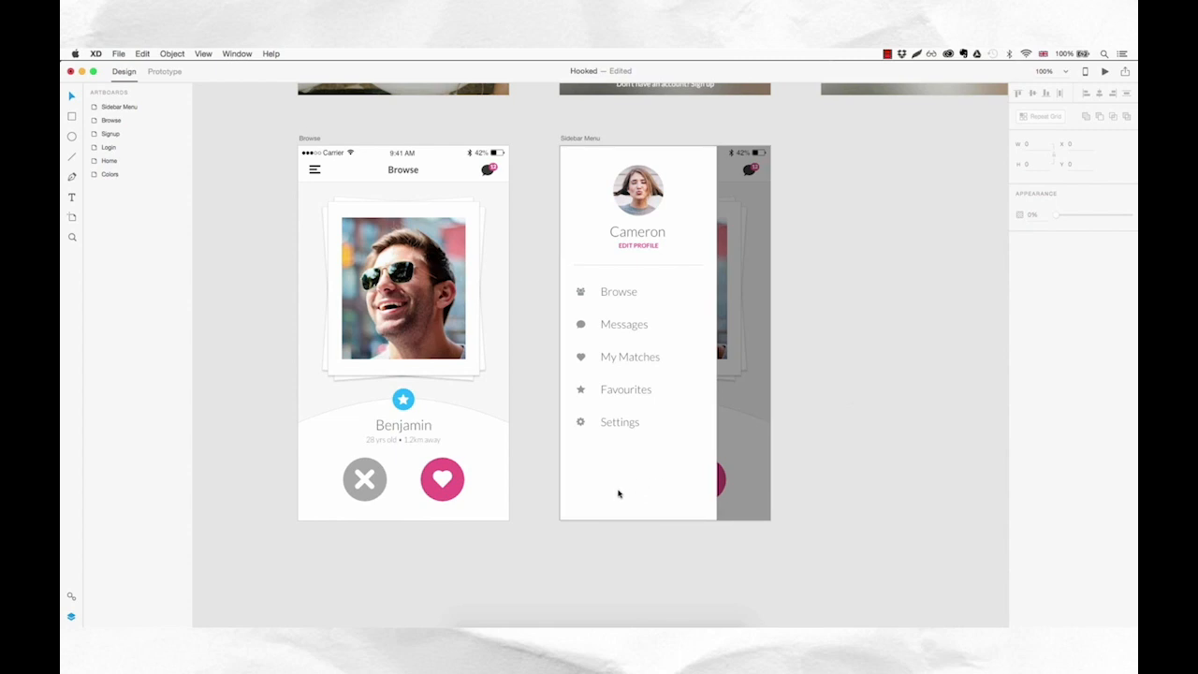
{"action": "key", "text": "r"}
{"action": "left_click_drag", "start_coordinate": [561, 476], "coordinate": [718, 523]}
{"action": "left_click", "coordinate": [1035, 255]}
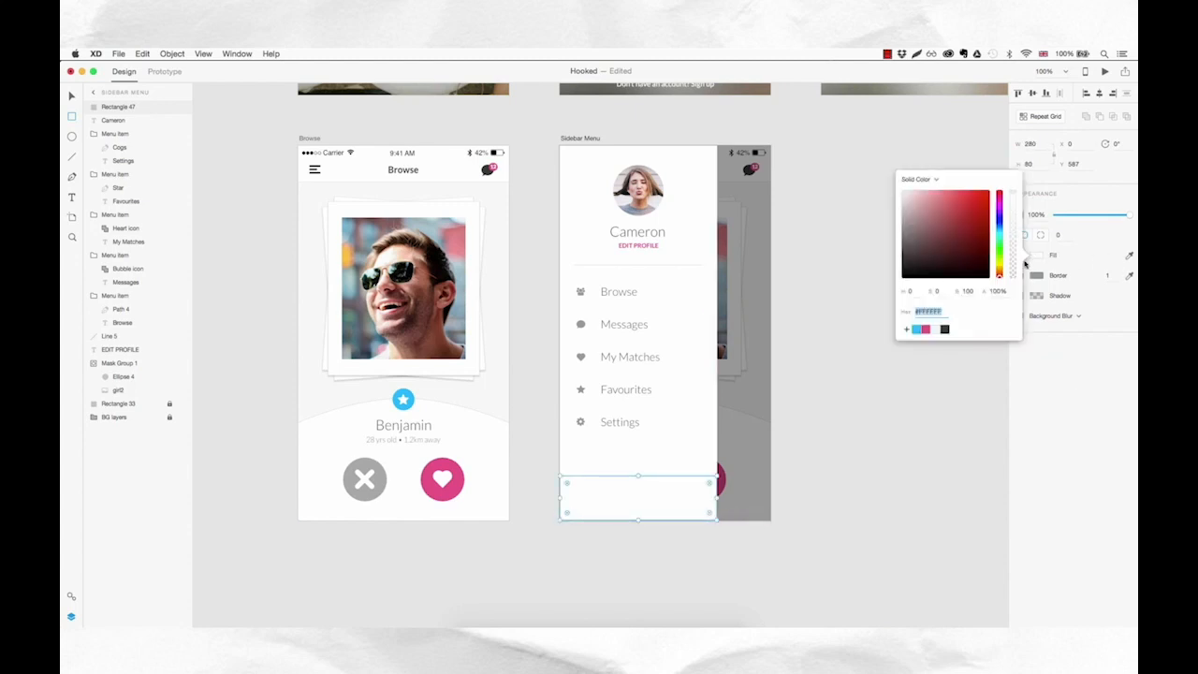
{"action": "left_click", "coordinate": [926, 330]}
{"action": "left_click", "coordinate": [1050, 286]}
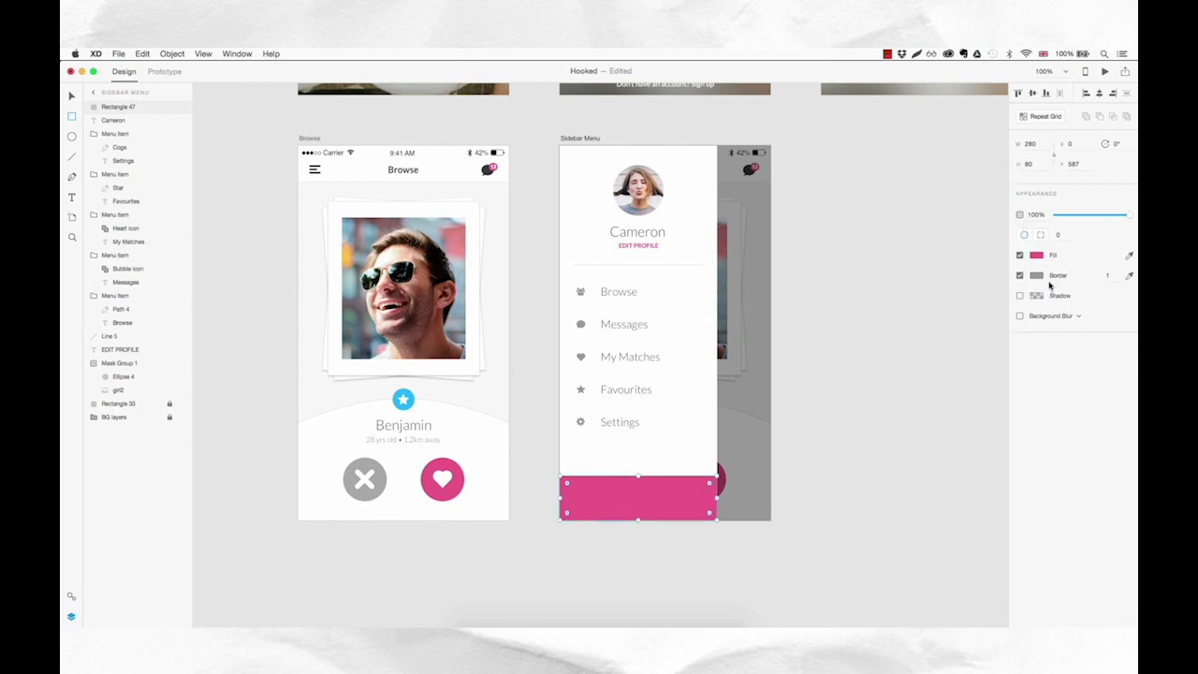
{"action": "left_click", "coordinate": [1021, 276]}
- Reduce the pink rectangle's height to 70 px and move it down flush with the artboard's bottom edge
{"action": "key", "text": "Down"}
{"action": "key", "text": "Down"}
{"action": "key", "text": "Down"}
{"action": "key", "text": "Down"}
{"action": "key", "text": "Down"}
{"action": "key", "text": "Down"}
{"action": "key", "text": "Down"}
{"action": "key", "text": "Down"}
{"action": "key", "text": "Down"}
{"action": "key", "text": "Down"}
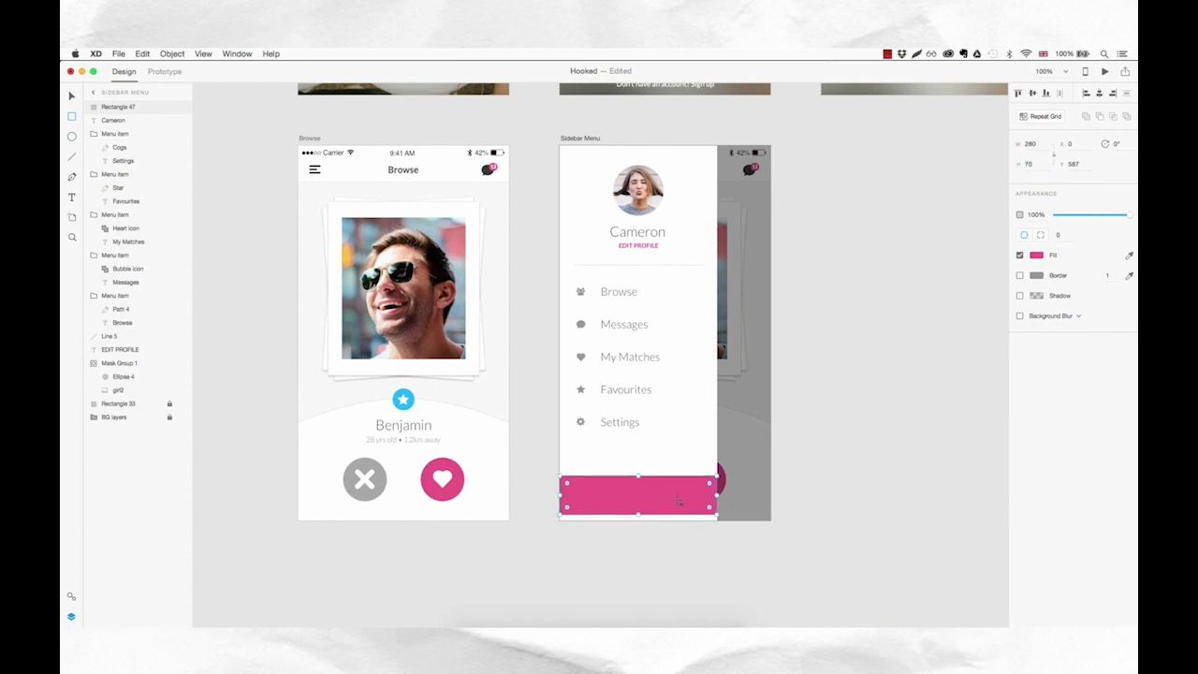
{"action": "key", "text": "Down"}
{"action": "key", "text": "Down"}
{"action": "key", "text": "Down"}
{"action": "key", "text": "Down"}
{"action": "key", "text": "Down"}
{"action": "key", "text": "Down"}
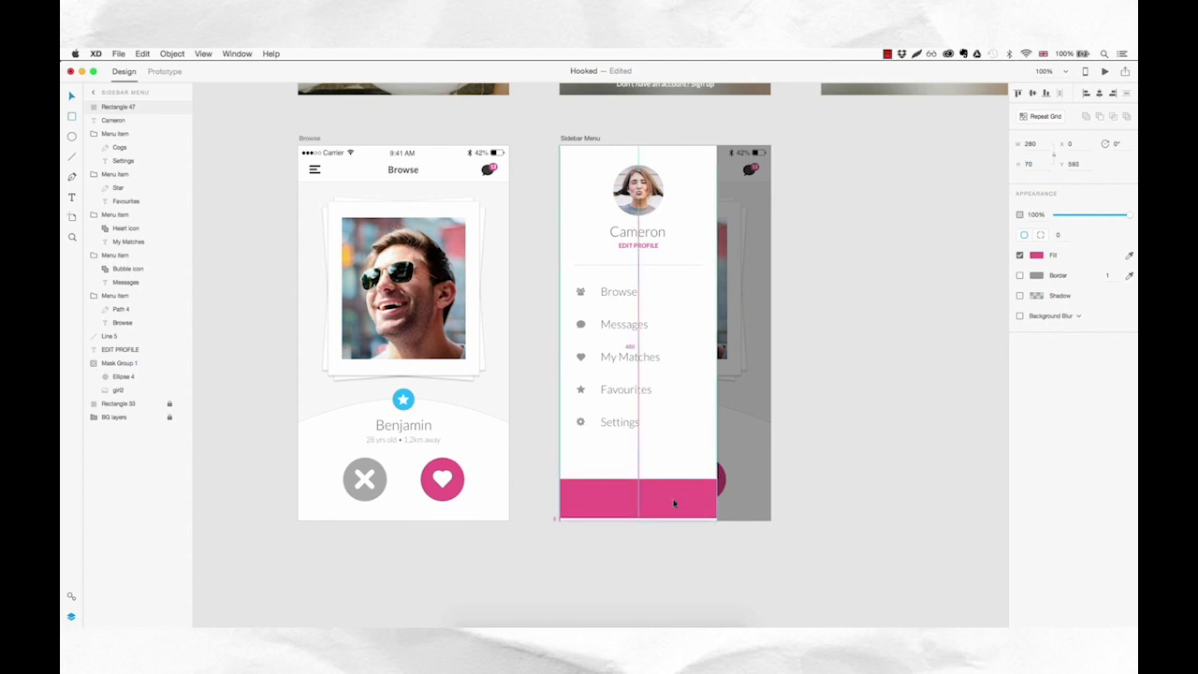
{"action": "left_click", "coordinate": [835, 484]}
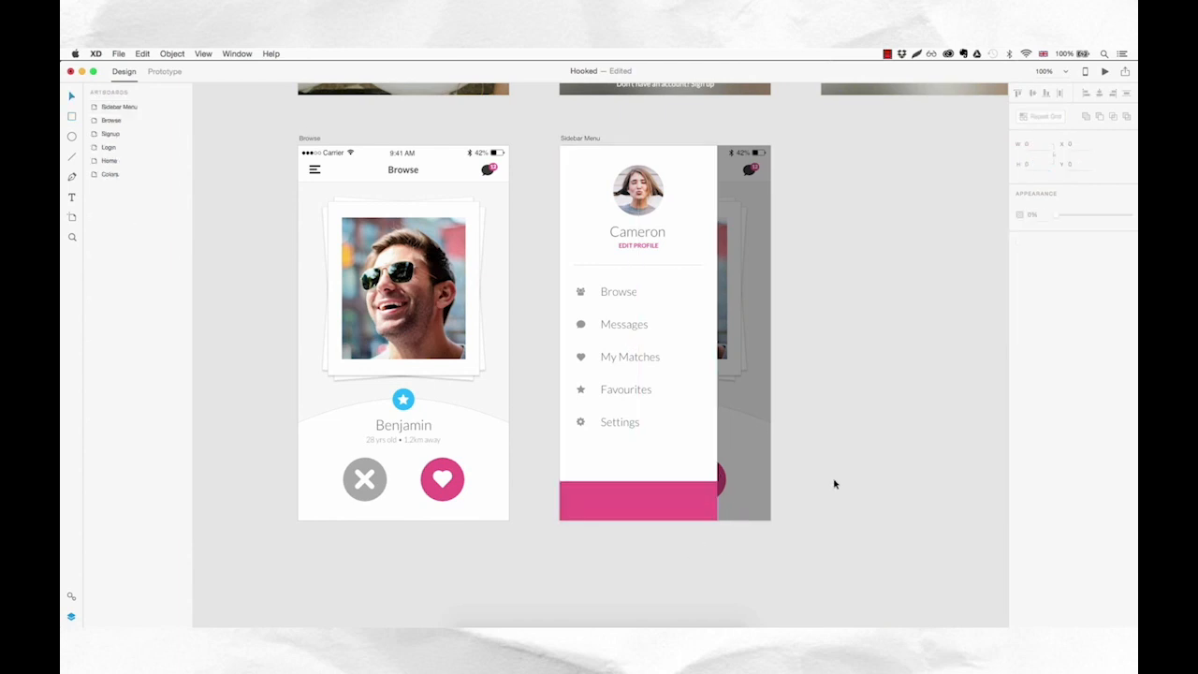
{"action": "scroll", "coordinate": [762, 316], "scroll_direction": "up", "scroll_amount": 6}
{"action": "scroll", "coordinate": [762, 315], "scroll_direction": "left", "scroll_amount": 2}
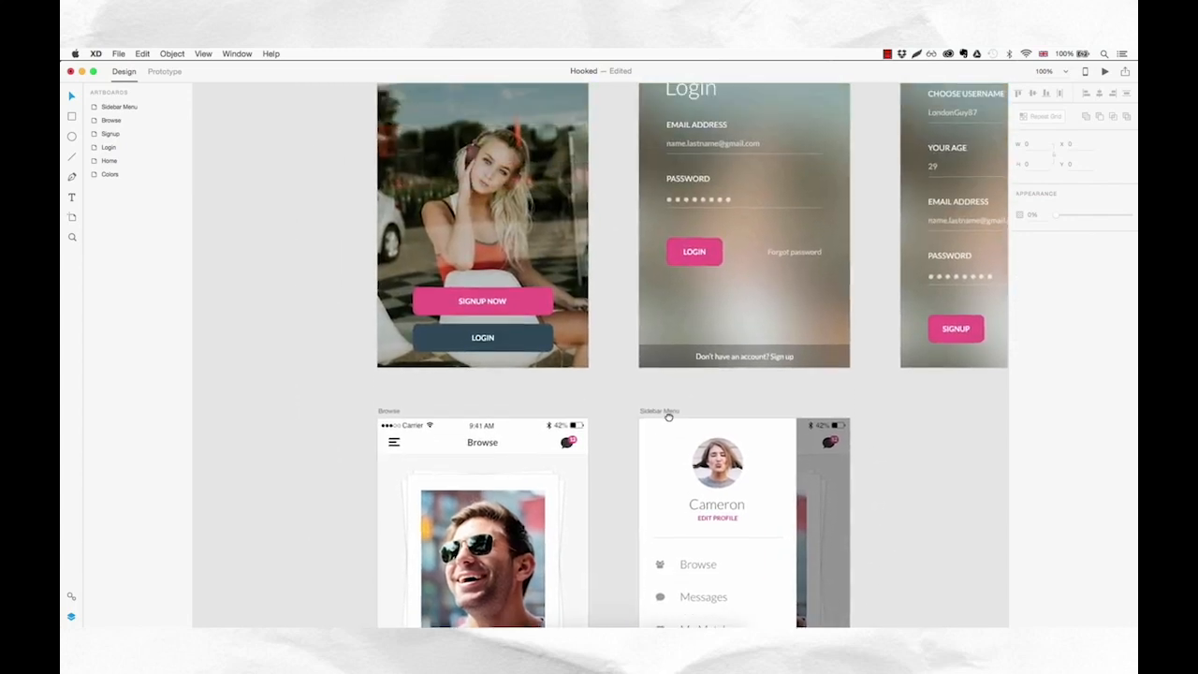
- Copy the HOOKED logo text from the Home artboard onto the Sidebar Menu artboard and place it over the pink bar
{"action": "scroll", "coordinate": [684, 297], "scroll_direction": "up", "scroll_amount": 3}
{"action": "left_click", "coordinate": [521, 209]}
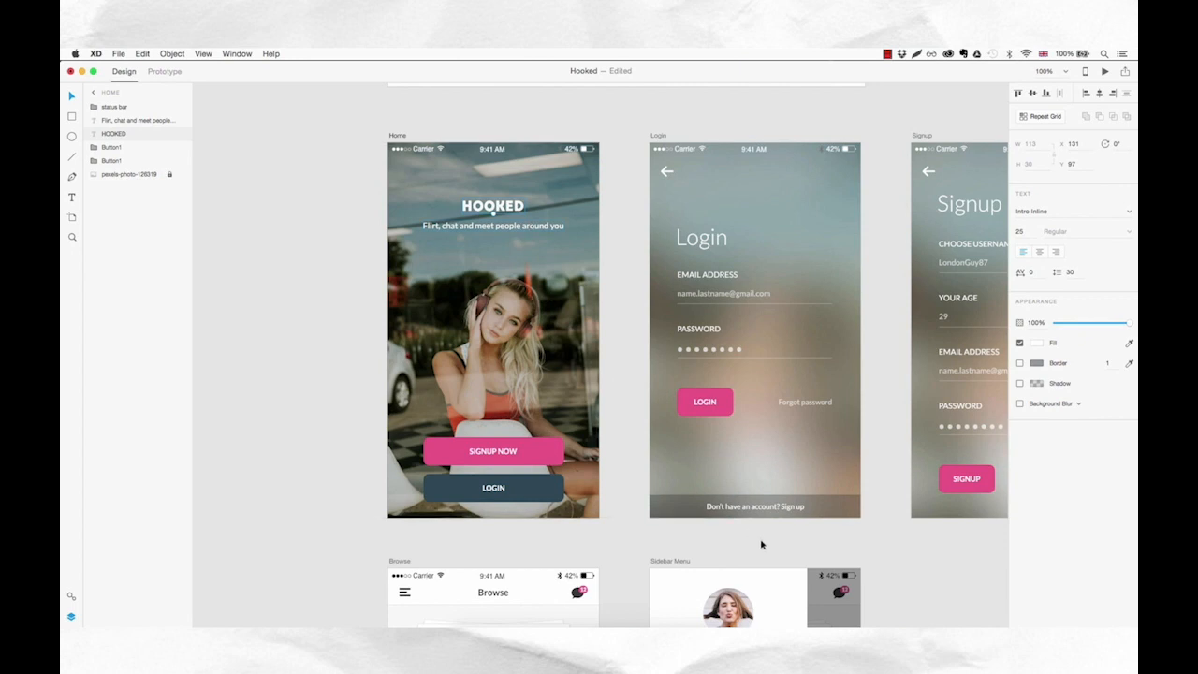
{"action": "scroll", "coordinate": [770, 539], "scroll_direction": "down", "scroll_amount": 9}
{"action": "scroll", "coordinate": [769, 538], "scroll_direction": "right", "scroll_amount": 2}
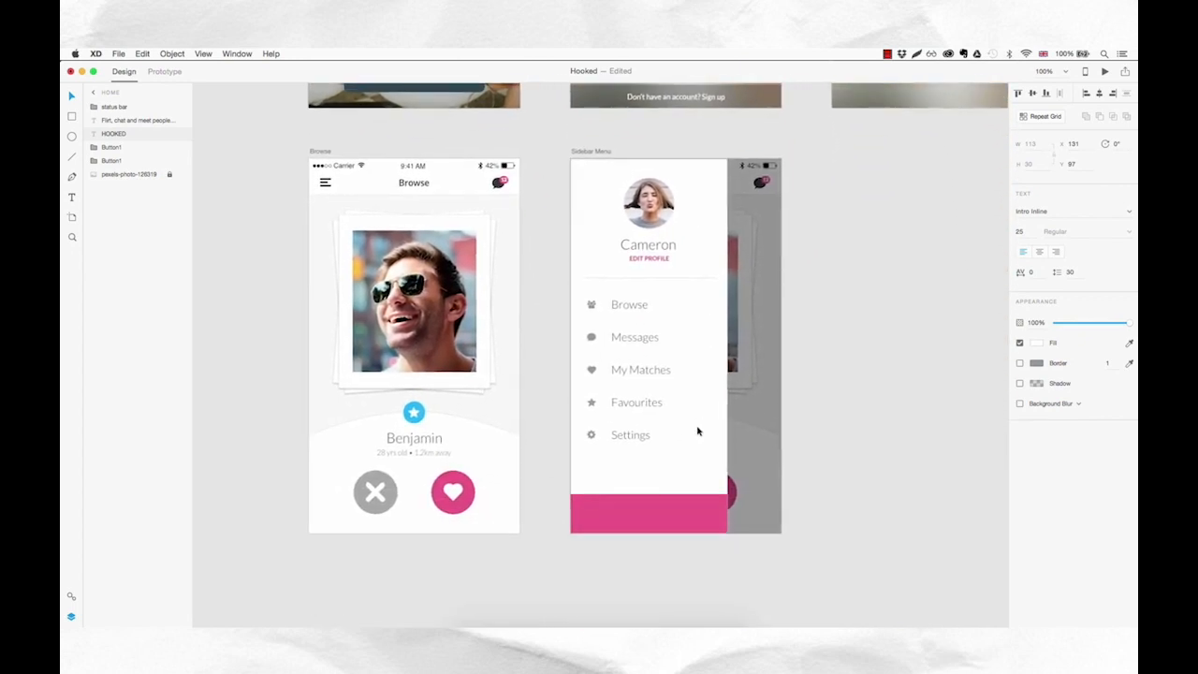
{"action": "left_click", "coordinate": [676, 470]}
{"action": "key", "text": "ctrl+v"}
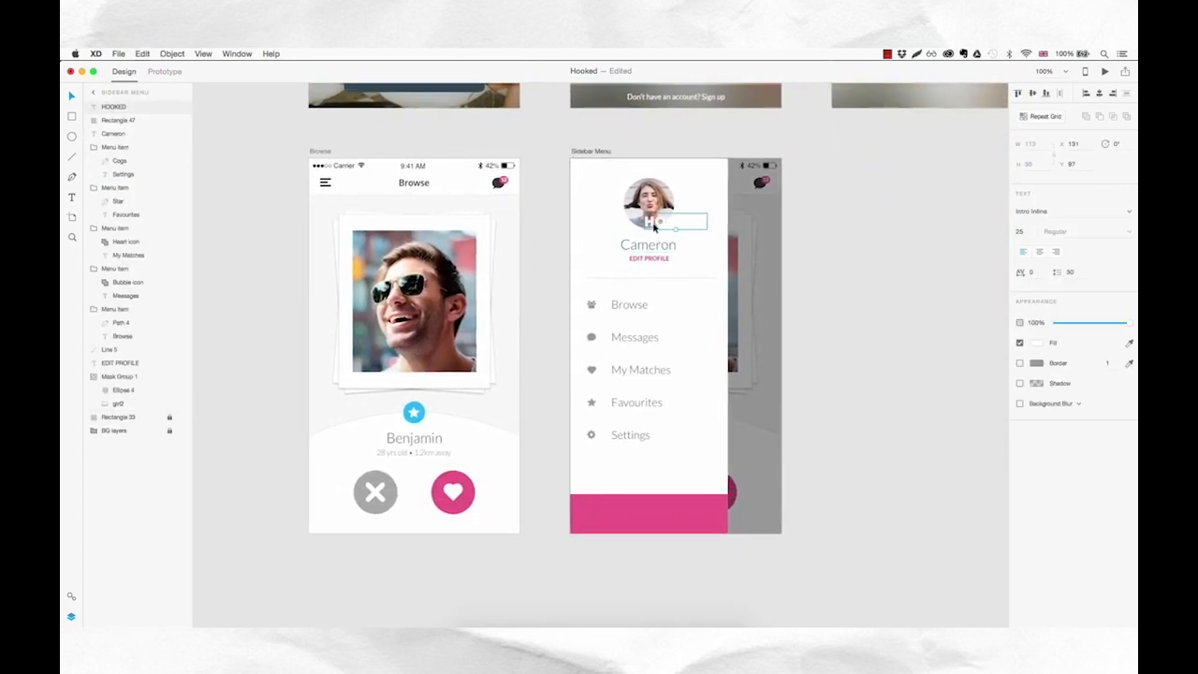
{"action": "left_click_drag", "start_coordinate": [654, 226], "coordinate": [631, 516]}
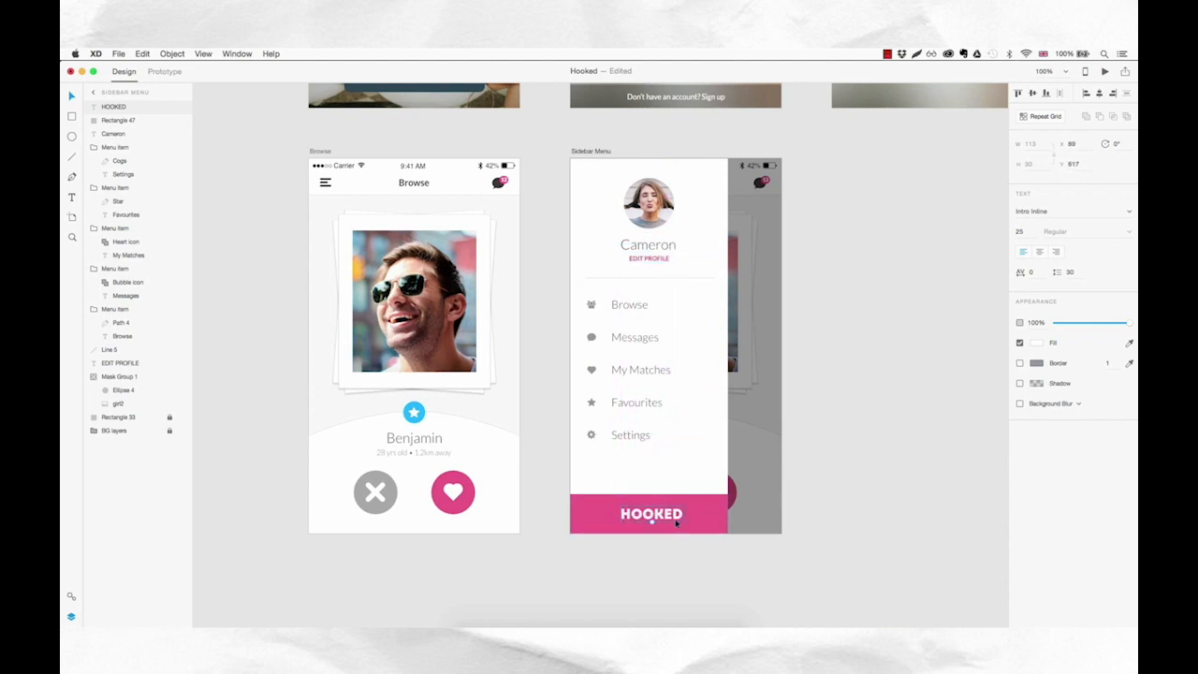
- Reduce the pasted HOOKED logo's font size to 18 and centre it within the pink bar
{"action": "left_click", "coordinate": [1020, 231]}
{"action": "type", "text": "20"}
{"action": "key", "text": "Return"}
{"action": "key", "text": "Down"}
{"action": "key", "text": "Down"}
{"action": "left_click_drag", "start_coordinate": [660, 517], "coordinate": [667, 515]}
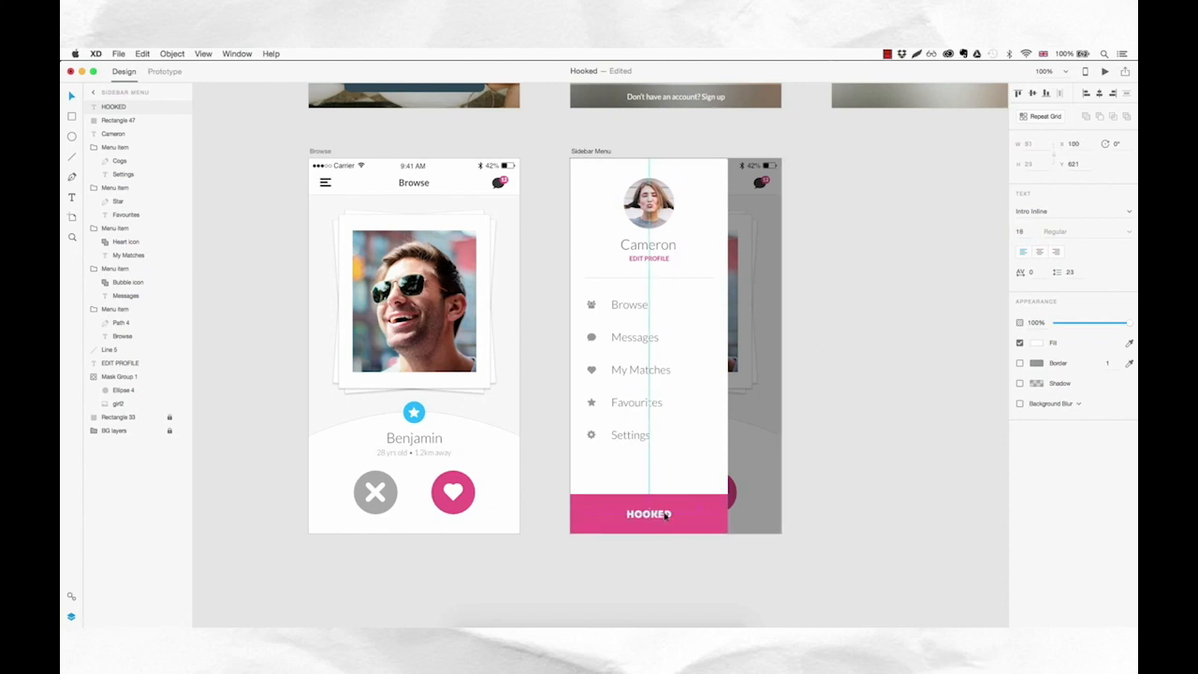
{"action": "left_click", "coordinate": [841, 476]}
- Delete the existing Inbox artboard beside the Sidebar Menu artboard
{"action": "scroll", "coordinate": [833, 473], "scroll_direction": "up", "scroll_amount": 2}
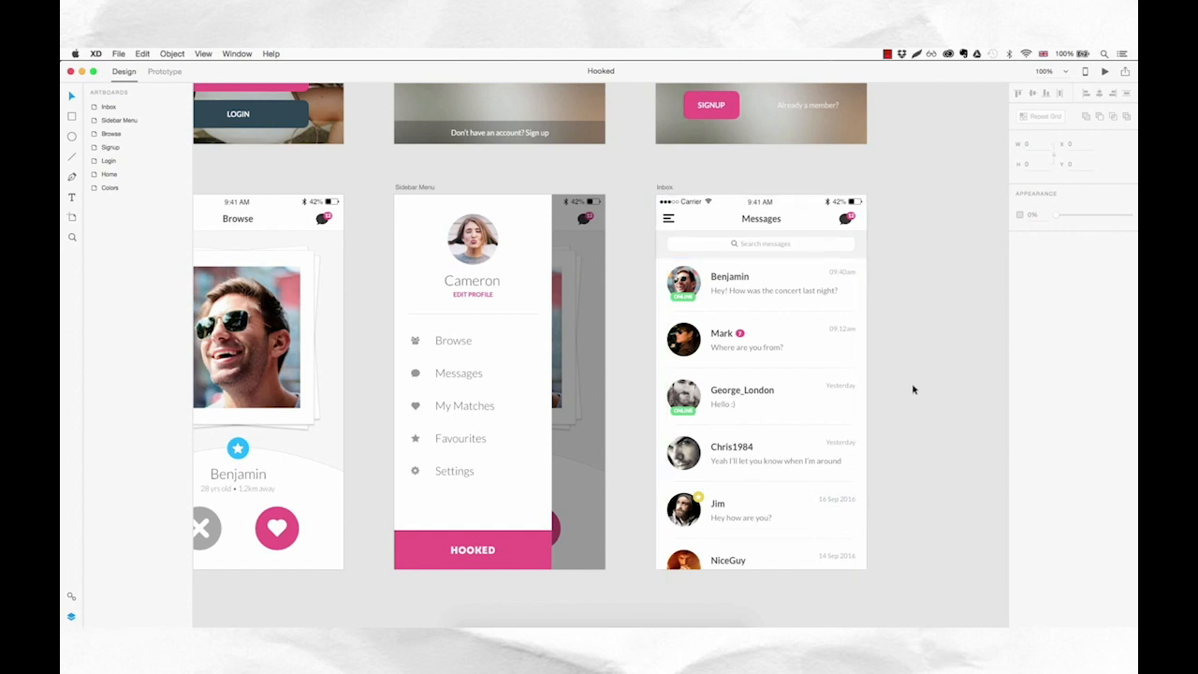
{"action": "left_click", "coordinate": [667, 187]}
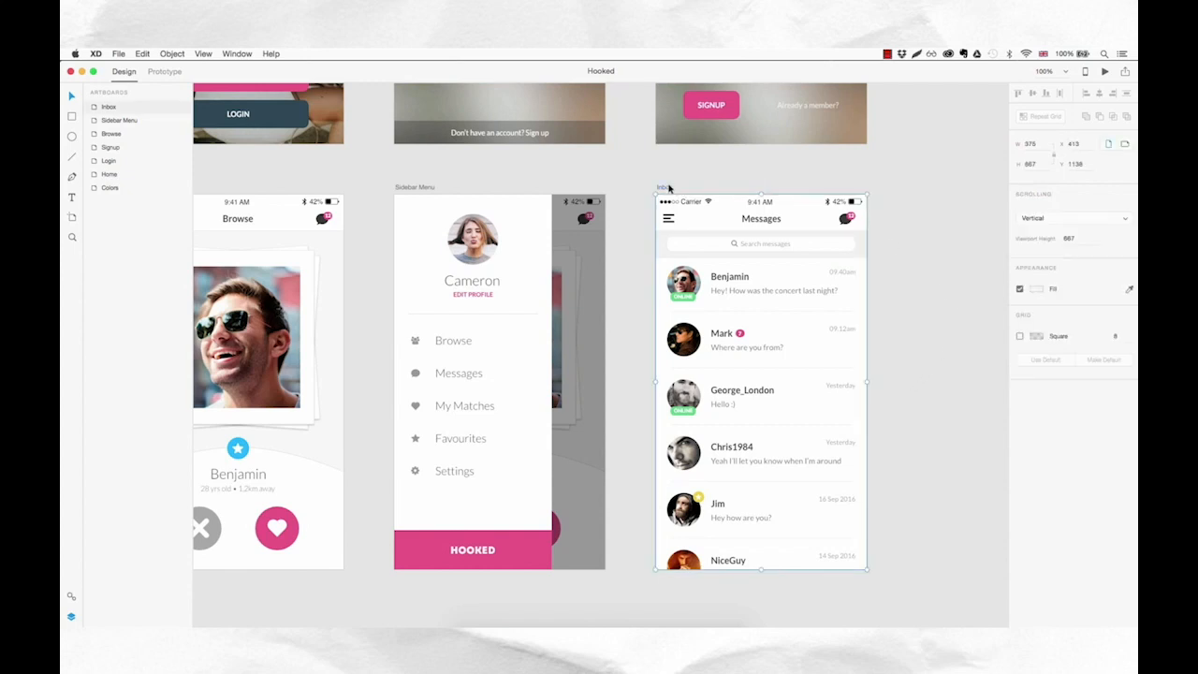
{"action": "key", "text": "Delete"}
- Add a blank 375 × 667 iPhone 6/7 artboard to the right of Sidebar Menu and align its top edge with it
{"action": "key", "text": "a"}
{"action": "left_click", "coordinate": [655, 201]}
{"action": "key", "text": "v"}
{"action": "left_click_drag", "start_coordinate": [722, 291], "coordinate": [729, 296]}
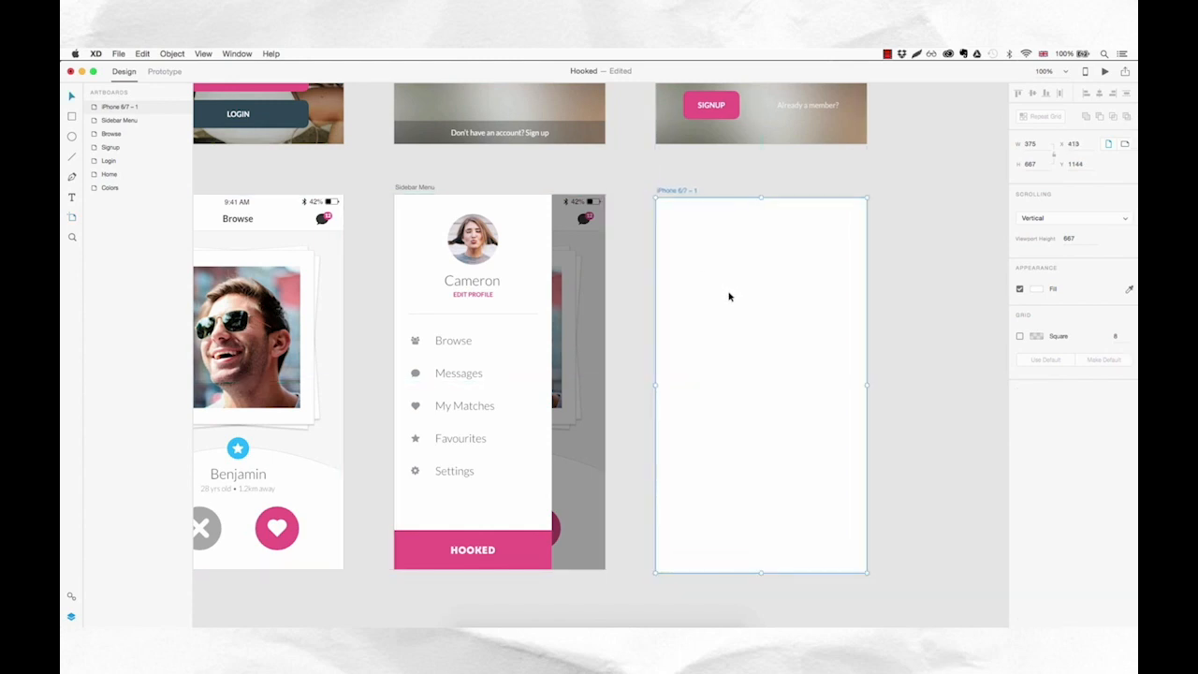
{"action": "left_click_drag", "start_coordinate": [788, 327], "coordinate": [783, 321]}
{"action": "left_click", "coordinate": [938, 327]}
- Rename the new blank iPhone 6/7 artboard as Inbox
{"action": "scroll", "coordinate": [805, 366], "scroll_direction": "left", "scroll_amount": 5}
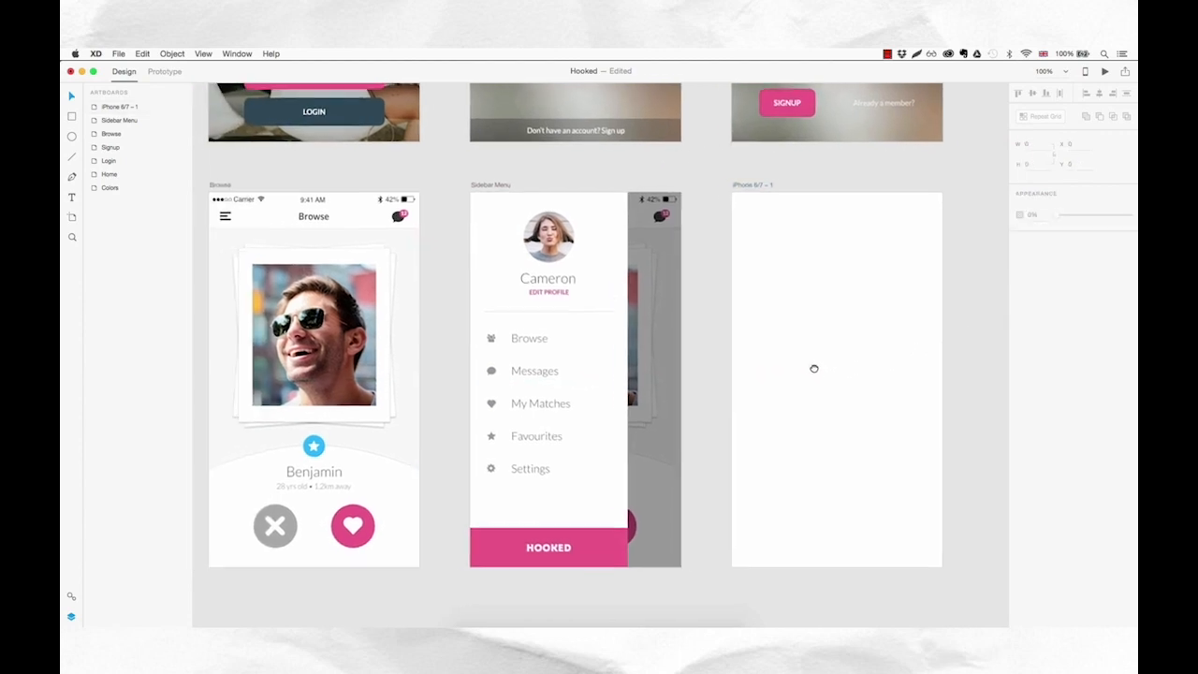
{"action": "double_click", "coordinate": [791, 180]}
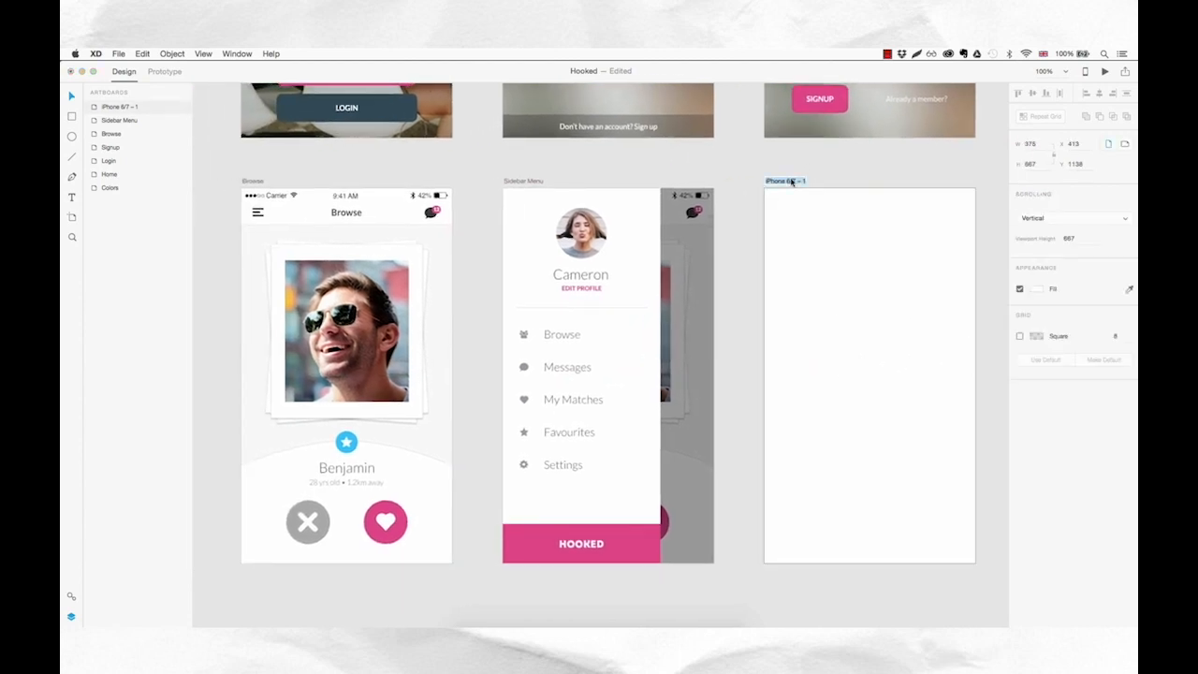
{"action": "type", "text": "Inbo"}
{"action": "key", "text": "BackSpace"}
{"action": "type", "text": "ox"}
{"action": "key", "text": "Return"}
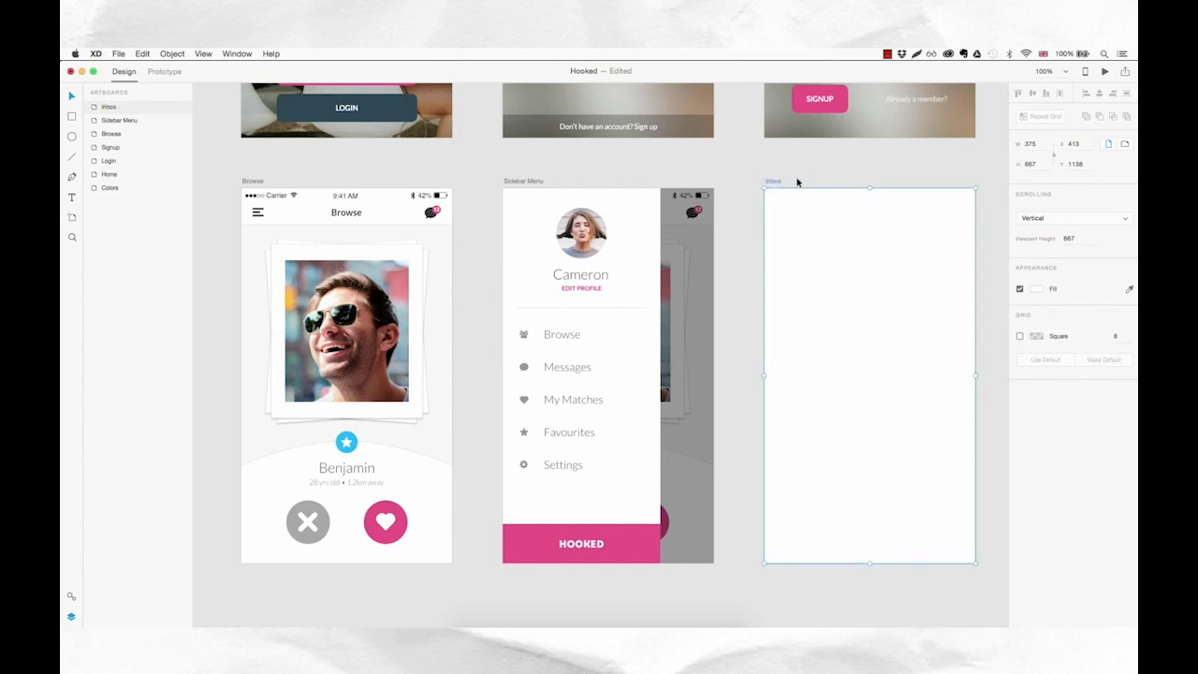
{"action": "left_click", "coordinate": [709, 174]}
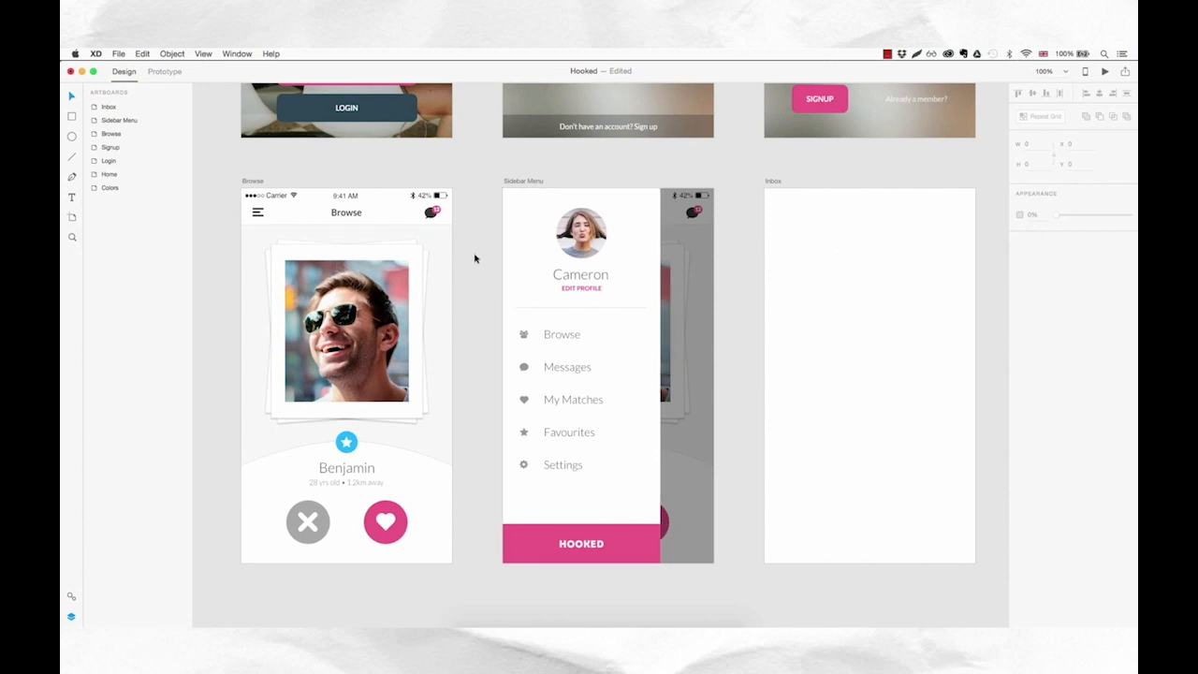
- Convert the Browse artboard's Header group into a symbol and place an instance across the top of the Inbox artboard
{"action": "left_click", "coordinate": [404, 219]}
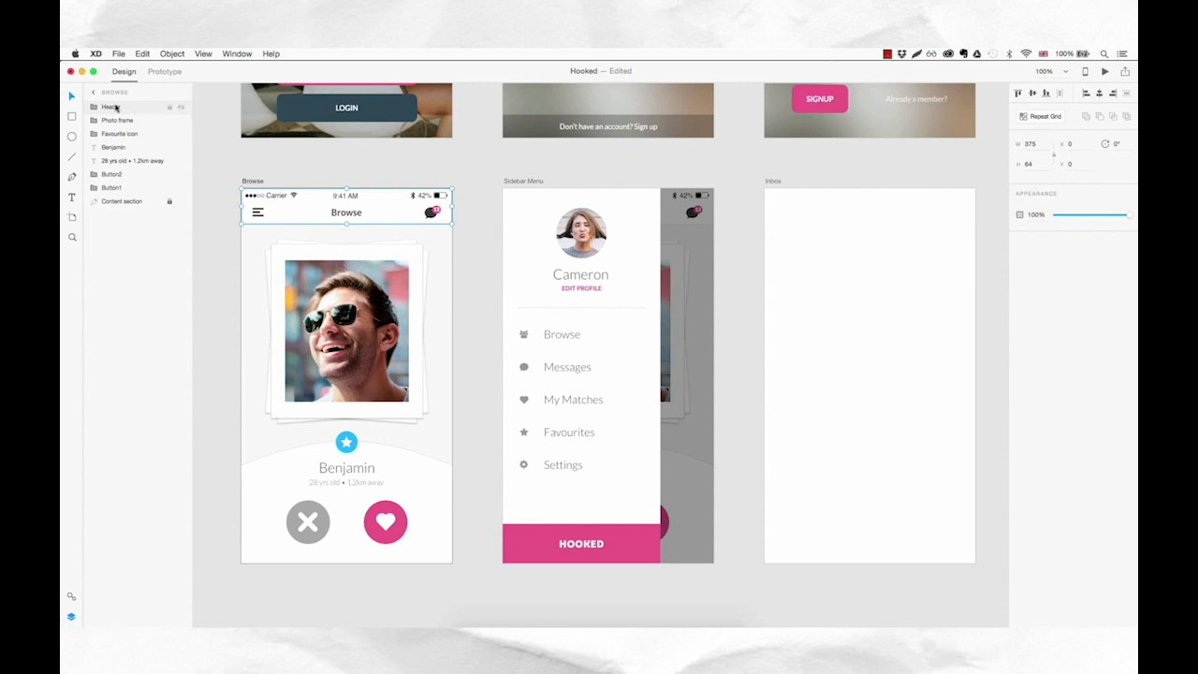
{"action": "right_click", "coordinate": [389, 211]}
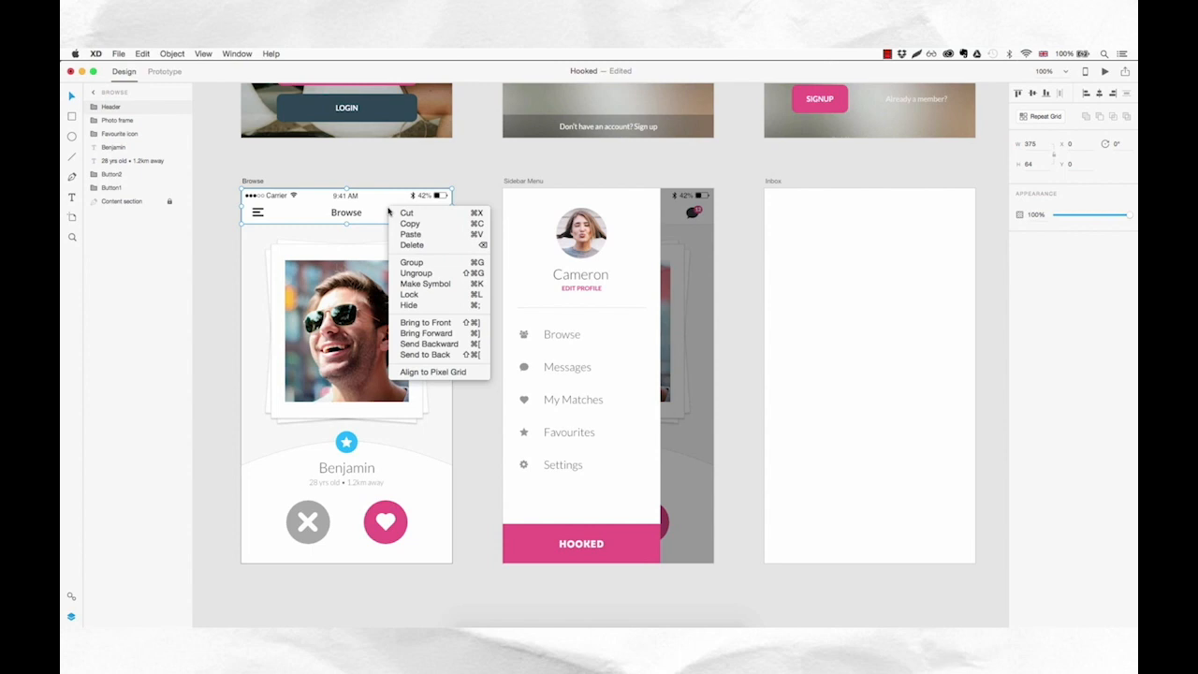
{"action": "left_click", "coordinate": [450, 286]}
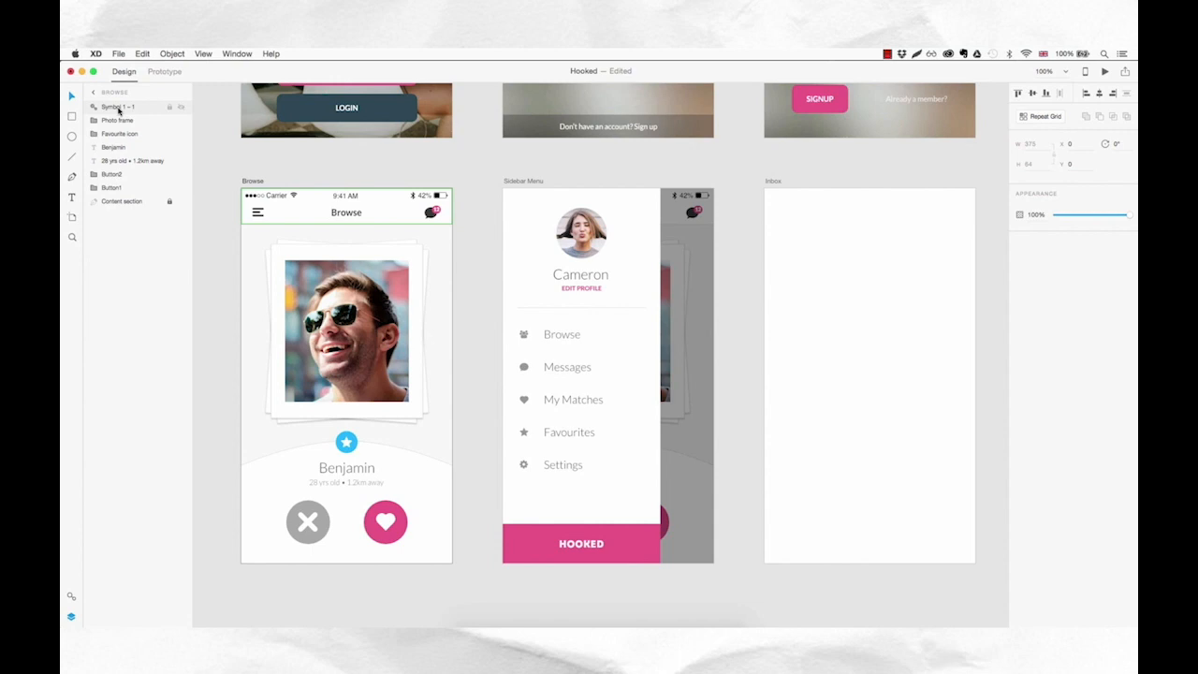
{"action": "left_click", "coordinate": [71, 596]}
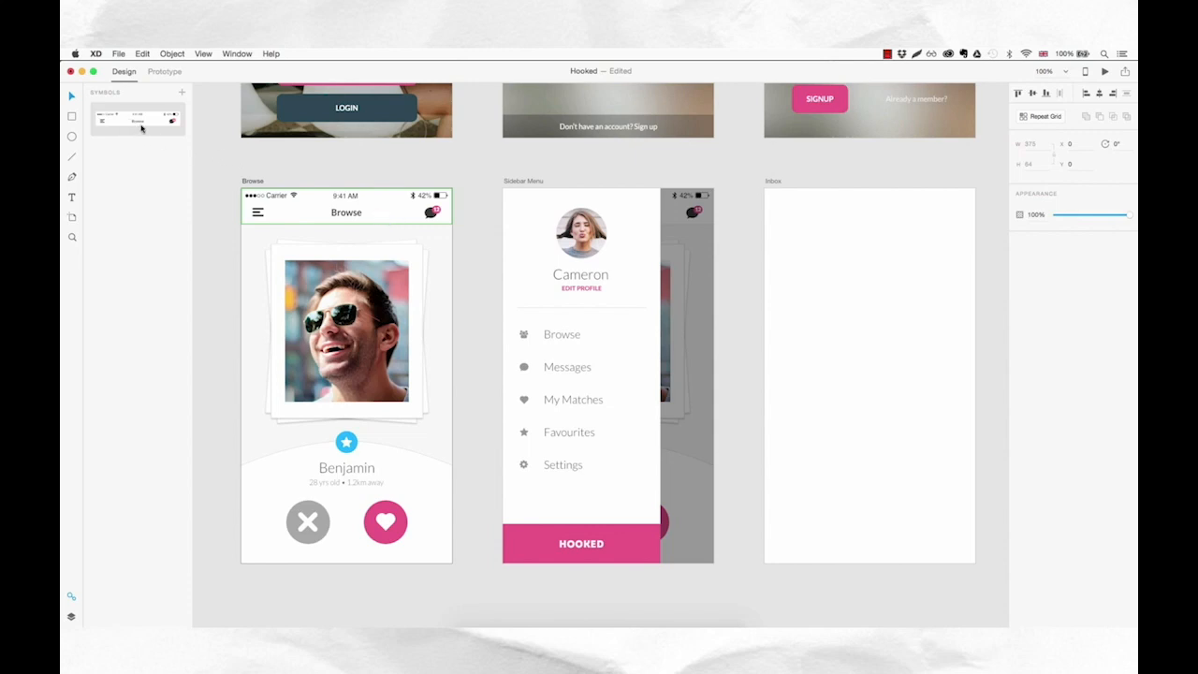
{"action": "left_click_drag", "start_coordinate": [143, 122], "coordinate": [913, 219]}
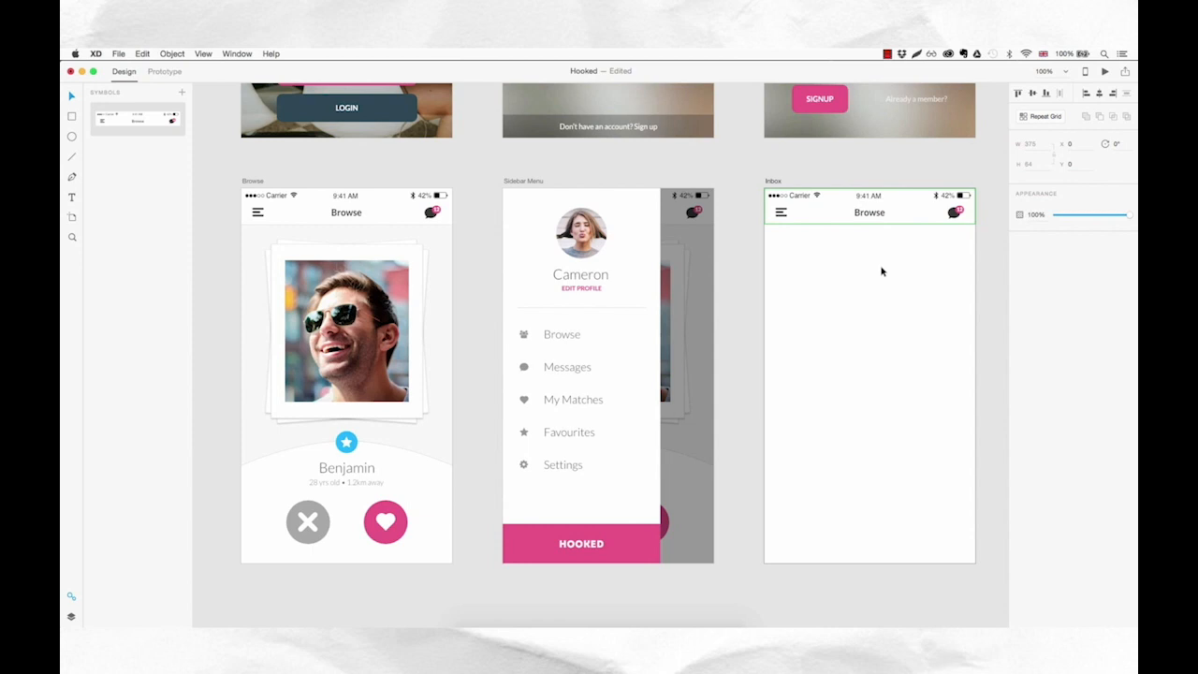
- Try moving the Browse title beside the menu icon inside the Inbox header symbol, and undo the move
{"action": "double_click", "coordinate": [876, 215]}
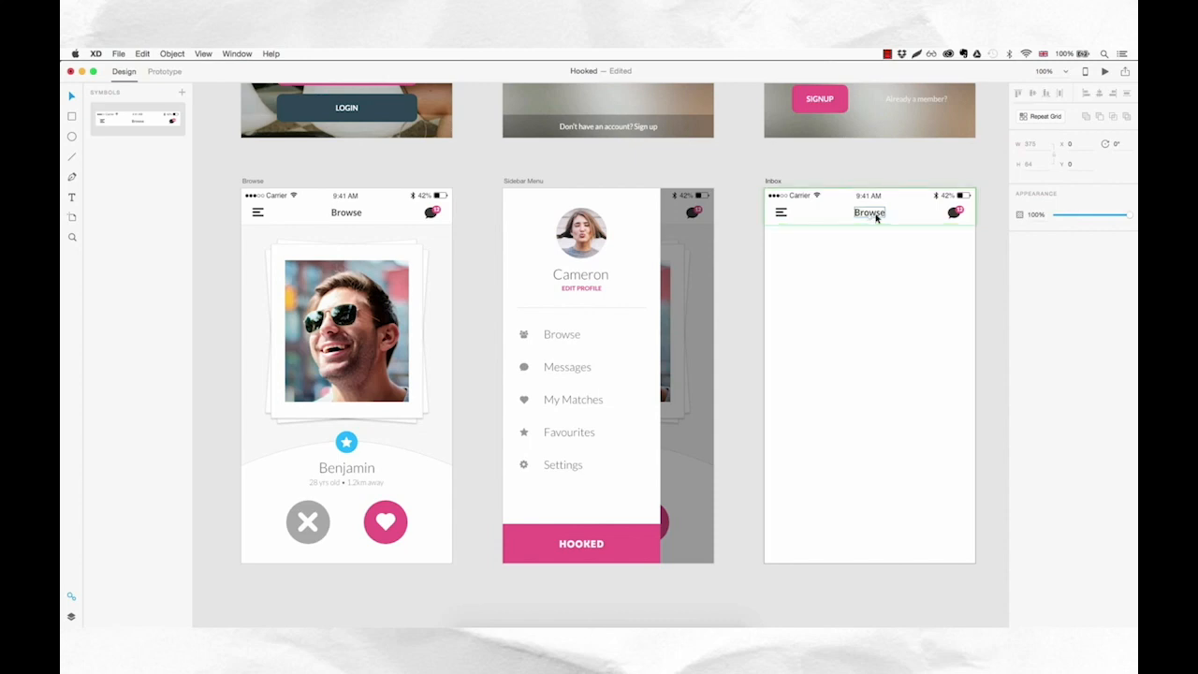
{"action": "left_click_drag", "start_coordinate": [880, 215], "coordinate": [822, 219]}
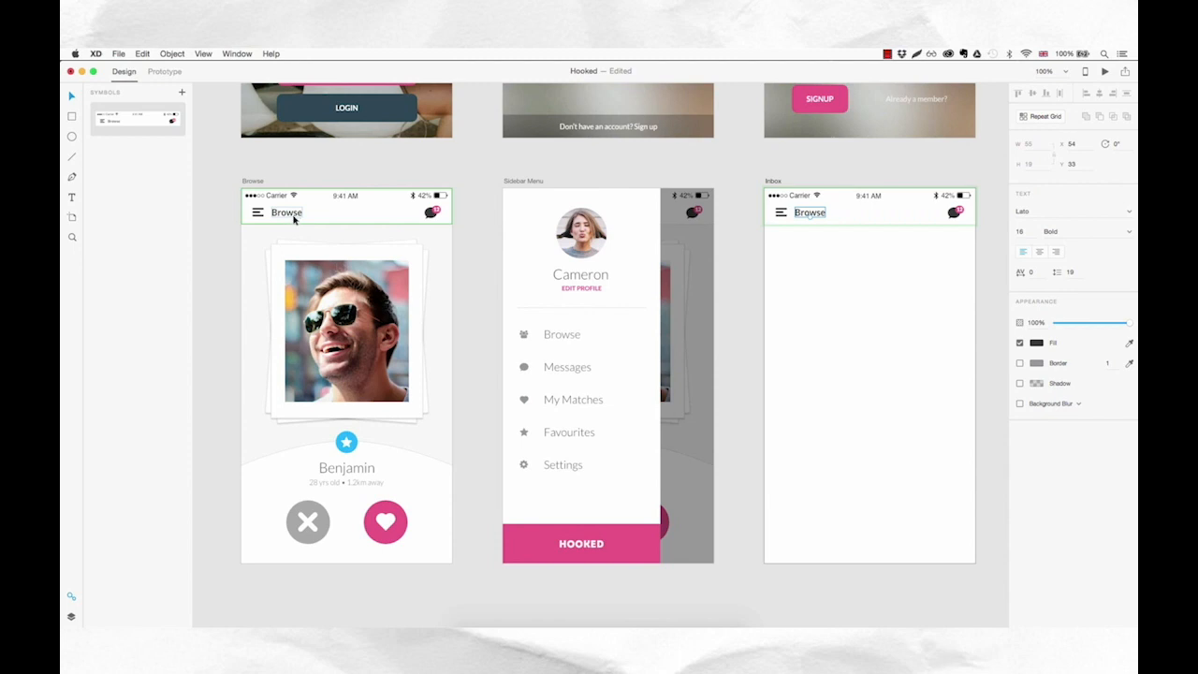
{"action": "key", "text": "super+z"}
- Try shifting the hamburger icon 40 px to the right inside the Inbox header symbol, and undo the shift
{"action": "left_click", "coordinate": [779, 212]}
{"action": "double_click", "coordinate": [780, 213]}
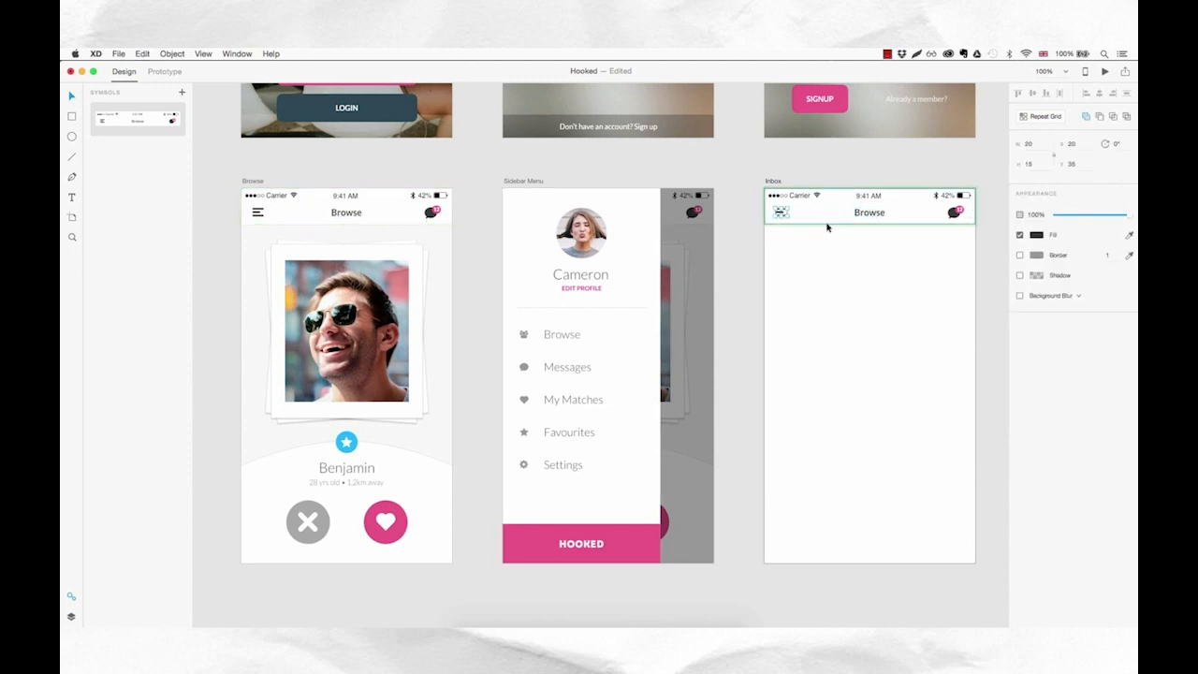
{"action": "key", "text": "shift+Right"}
{"action": "key", "text": "shift+Right"}
{"action": "key", "text": "shift+Right"}
{"action": "key", "text": "shift+Right"}
{"action": "key", "text": "super+z"}
{"action": "left_click", "coordinate": [870, 272]}
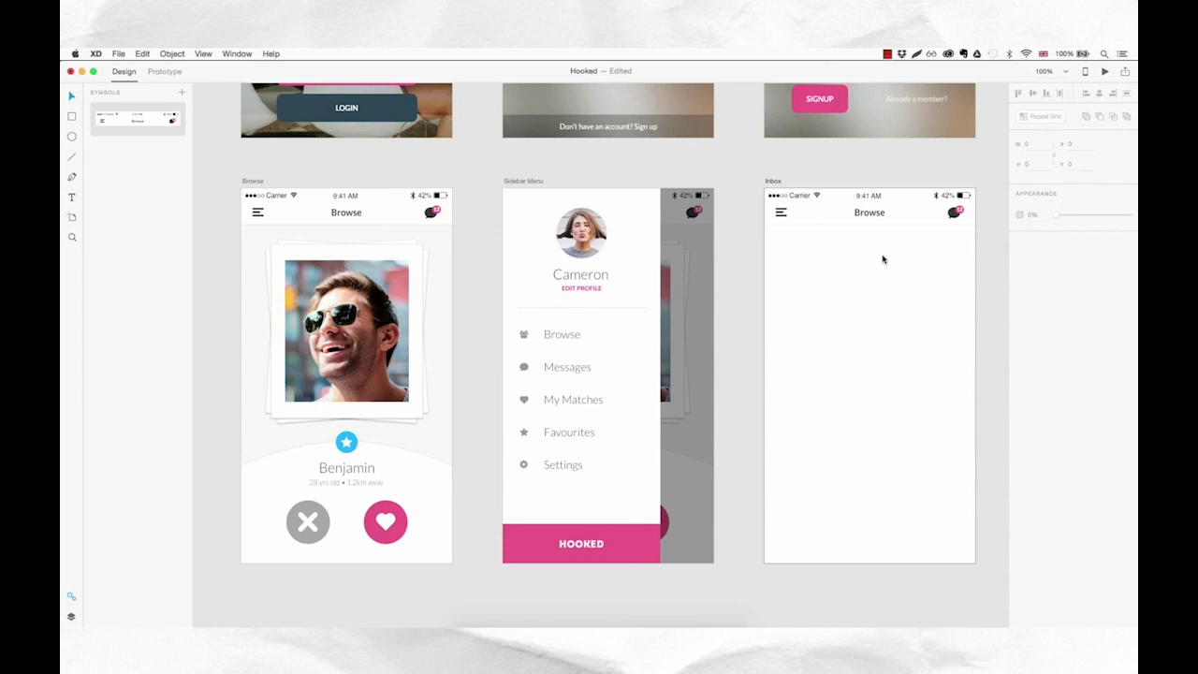
- Try changing the header symbol's title text to Inbox, and undo the text change
{"action": "double_click", "coordinate": [872, 213]}
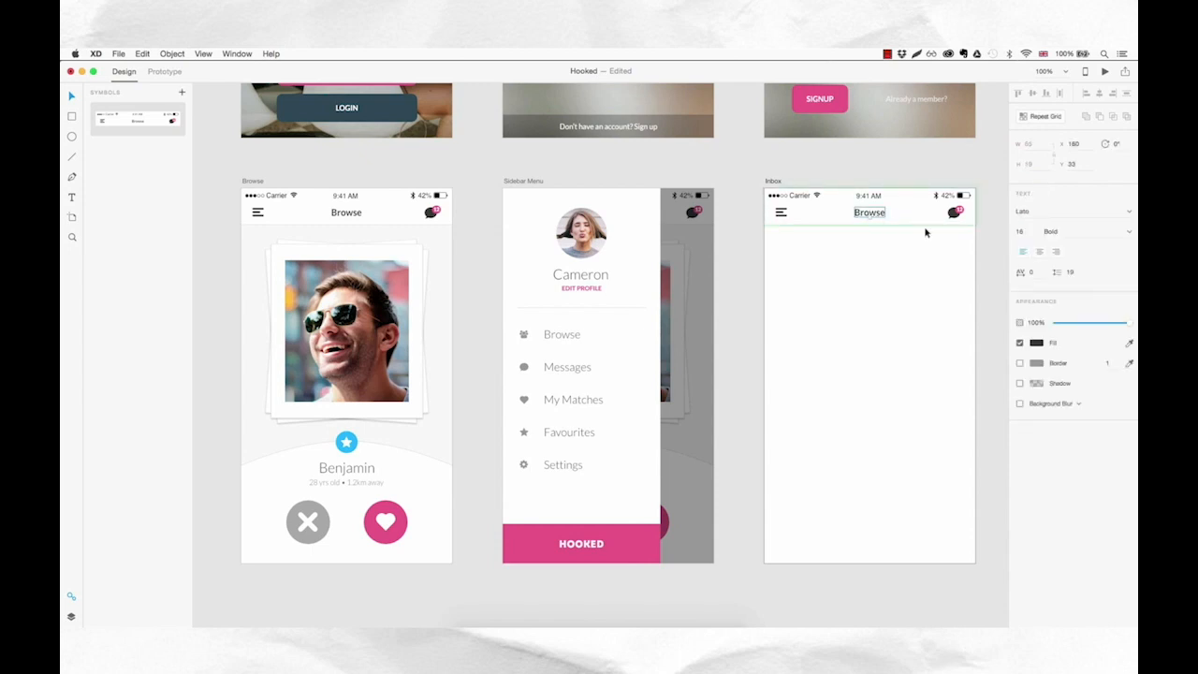
{"action": "key", "text": "Return"}
{"action": "type", "text": "Inbox"}
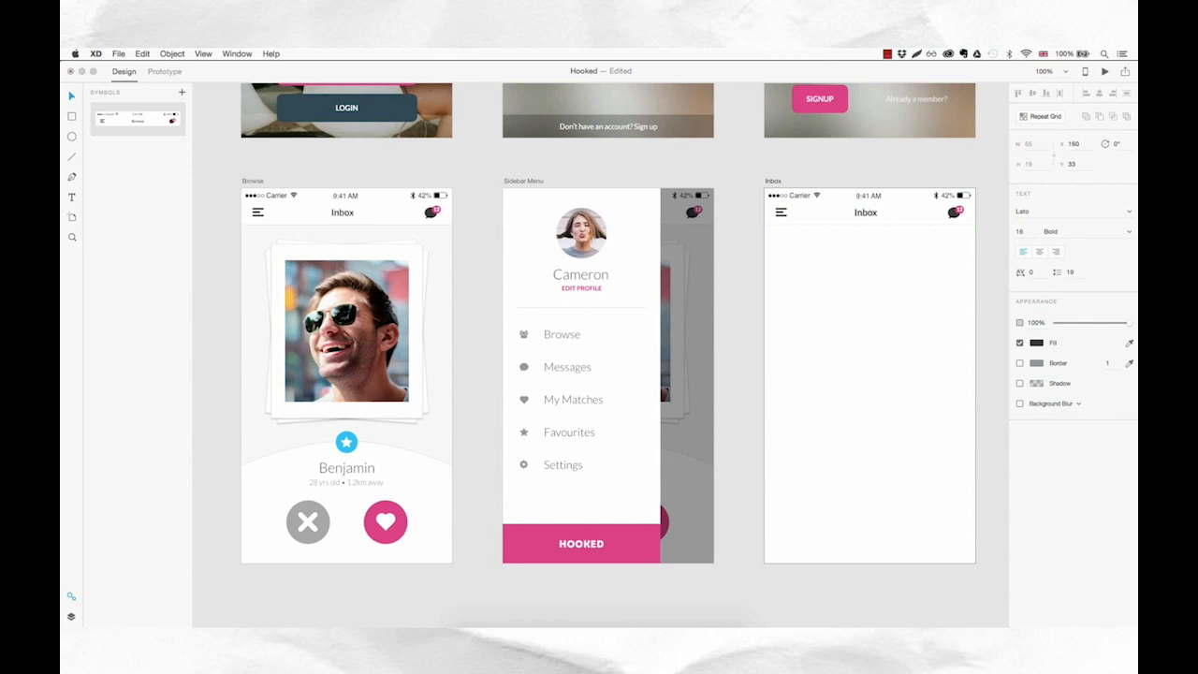
{"action": "key", "text": "Escape"}
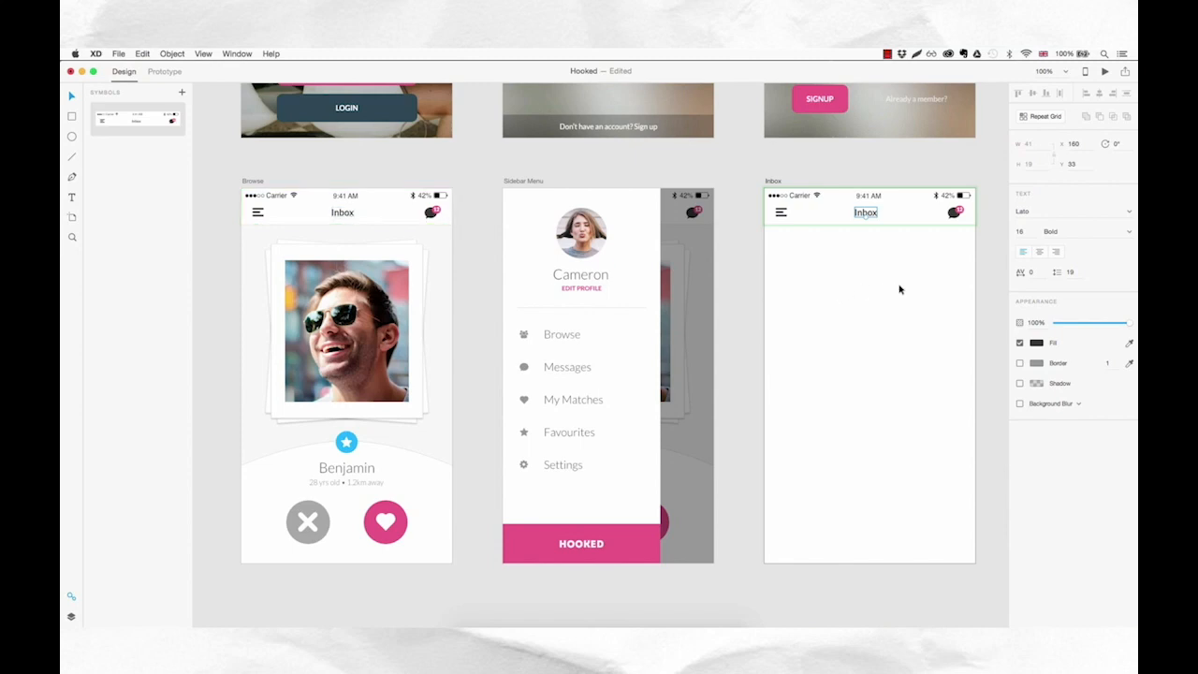
{"action": "key", "text": "super+z"}
- Ungroup the header symbol on the Inbox artboard into separate layers and show the artboard's layer list
{"action": "left_click", "coordinate": [905, 212]}
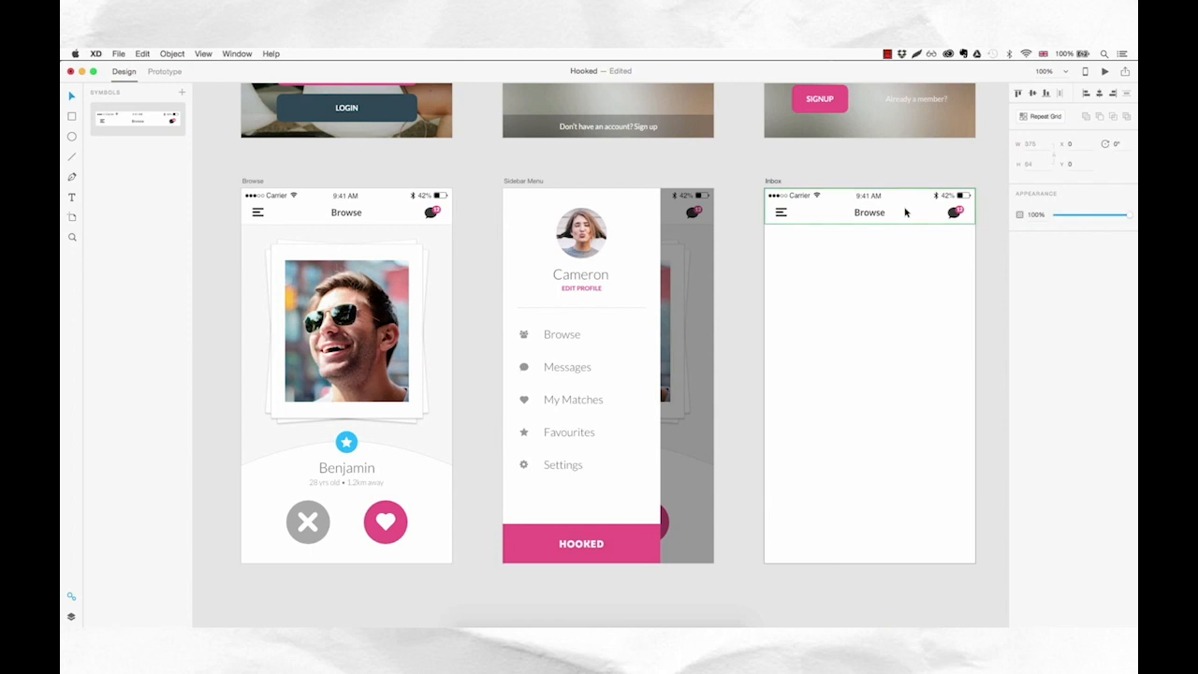
{"action": "right_click", "coordinate": [905, 212]}
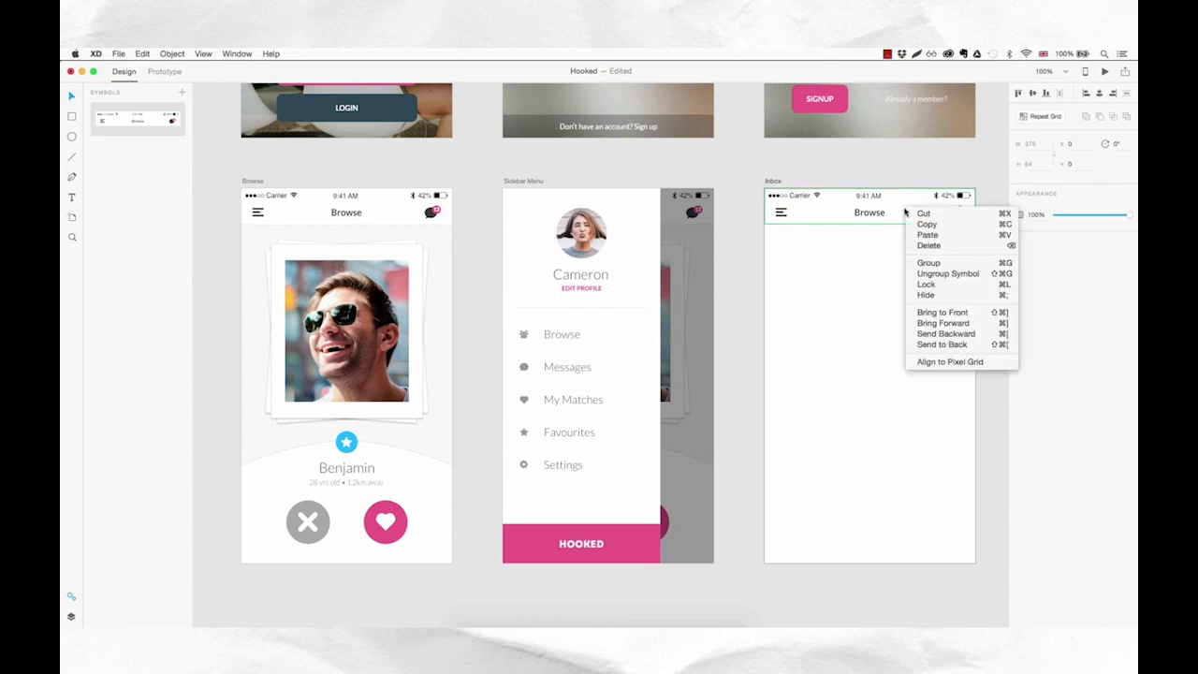
{"action": "left_click", "coordinate": [930, 277]}
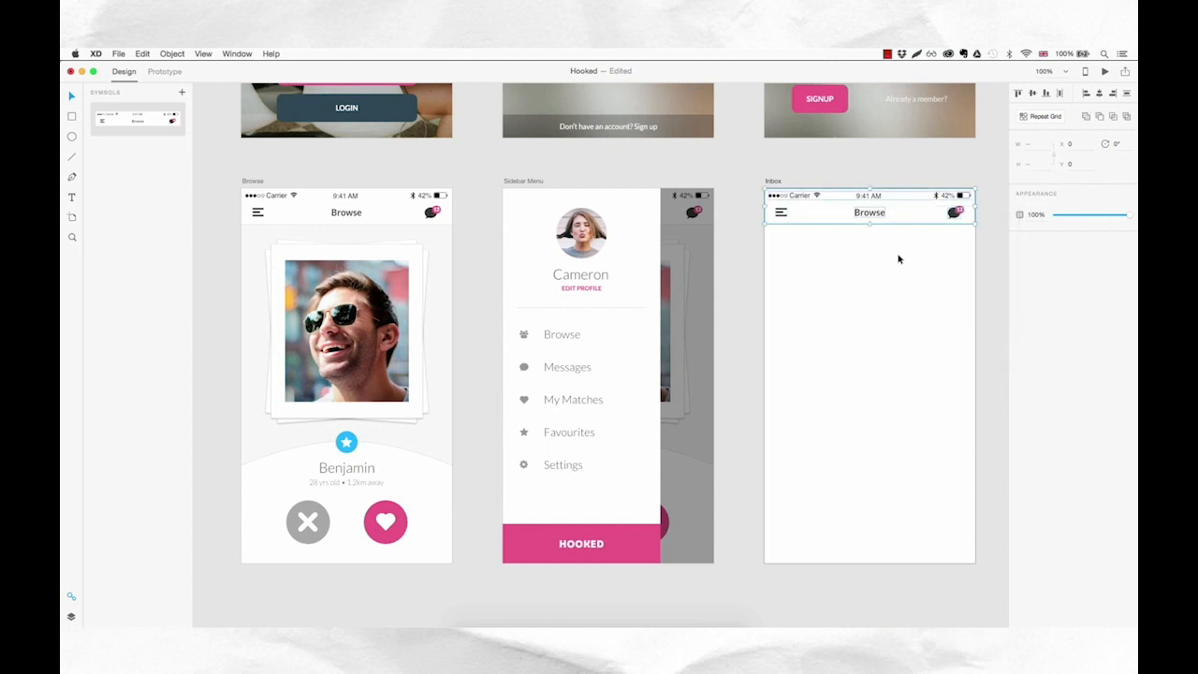
{"action": "left_click", "coordinate": [70, 618]}
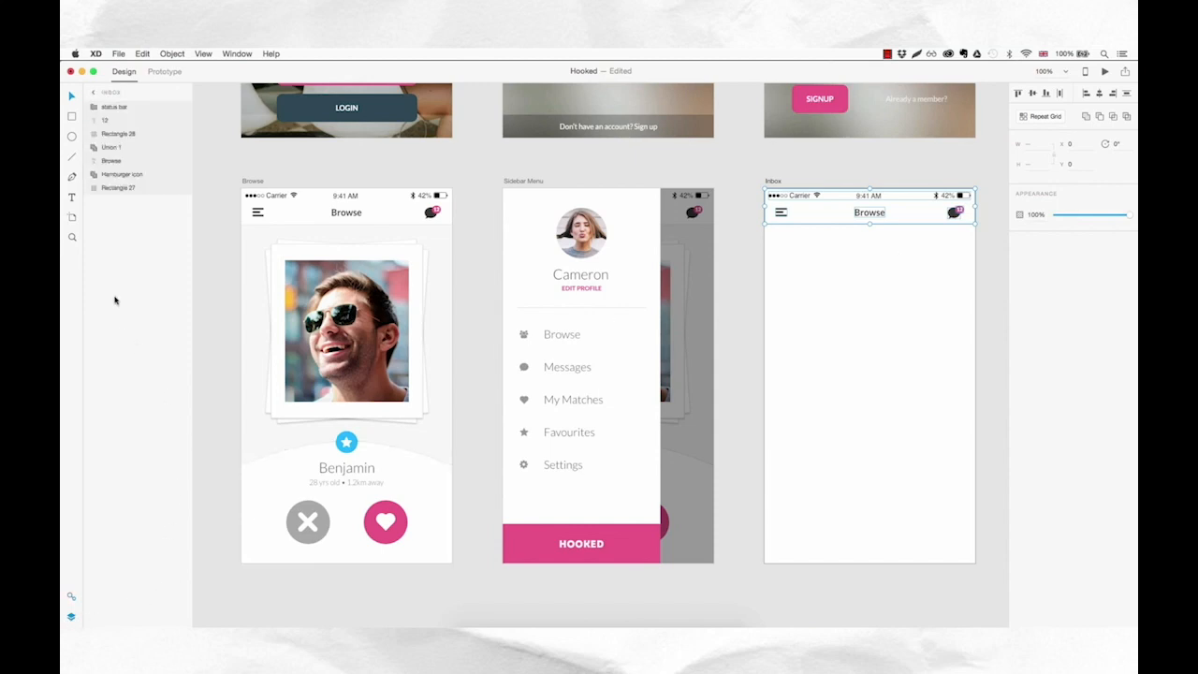
{"action": "left_click", "coordinate": [901, 281]}
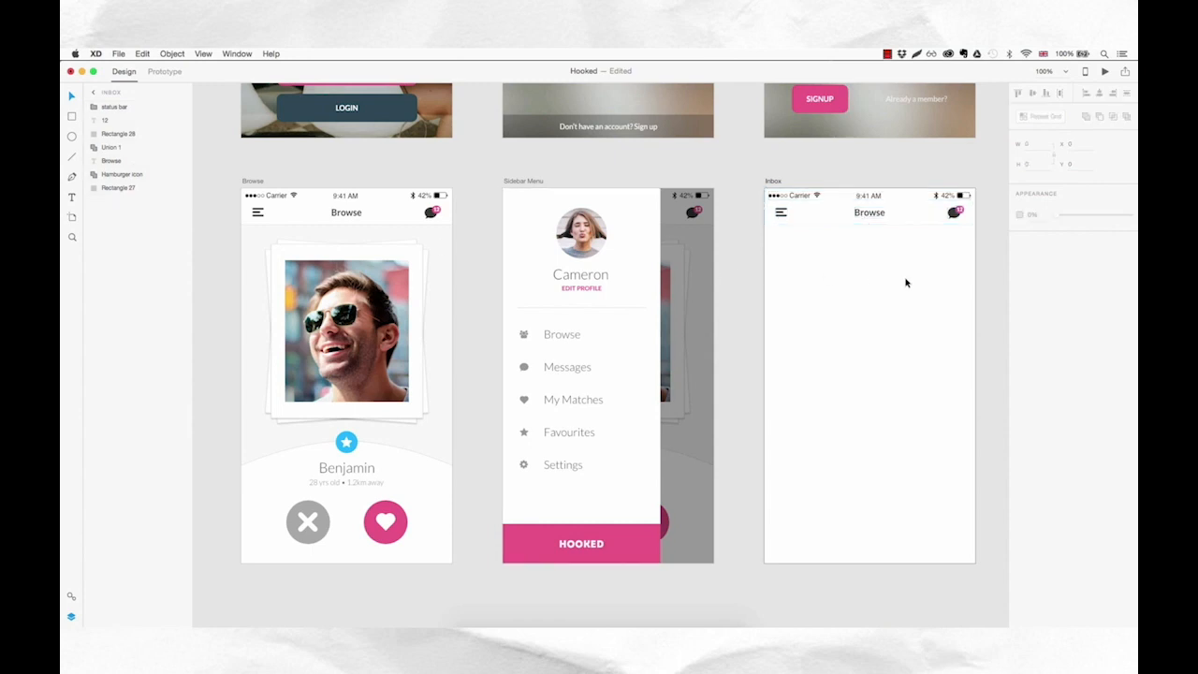
- Change the Inbox artboard's header title to Inbox and recentre it horizontally
{"action": "left_click", "coordinate": [875, 214]}
{"action": "double_click", "coordinate": [875, 214]}
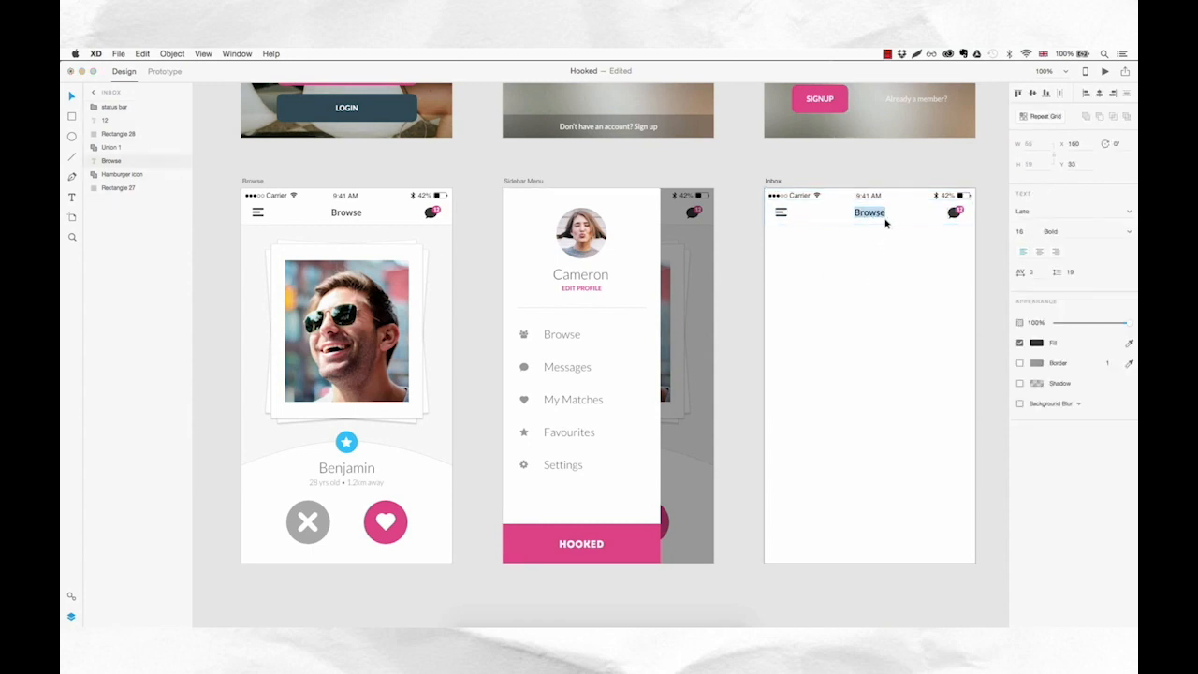
{"action": "type", "text": "Inbox"}
{"action": "left_click_drag", "start_coordinate": [871, 214], "coordinate": [874, 213]}
{"action": "left_click", "coordinate": [893, 268]}
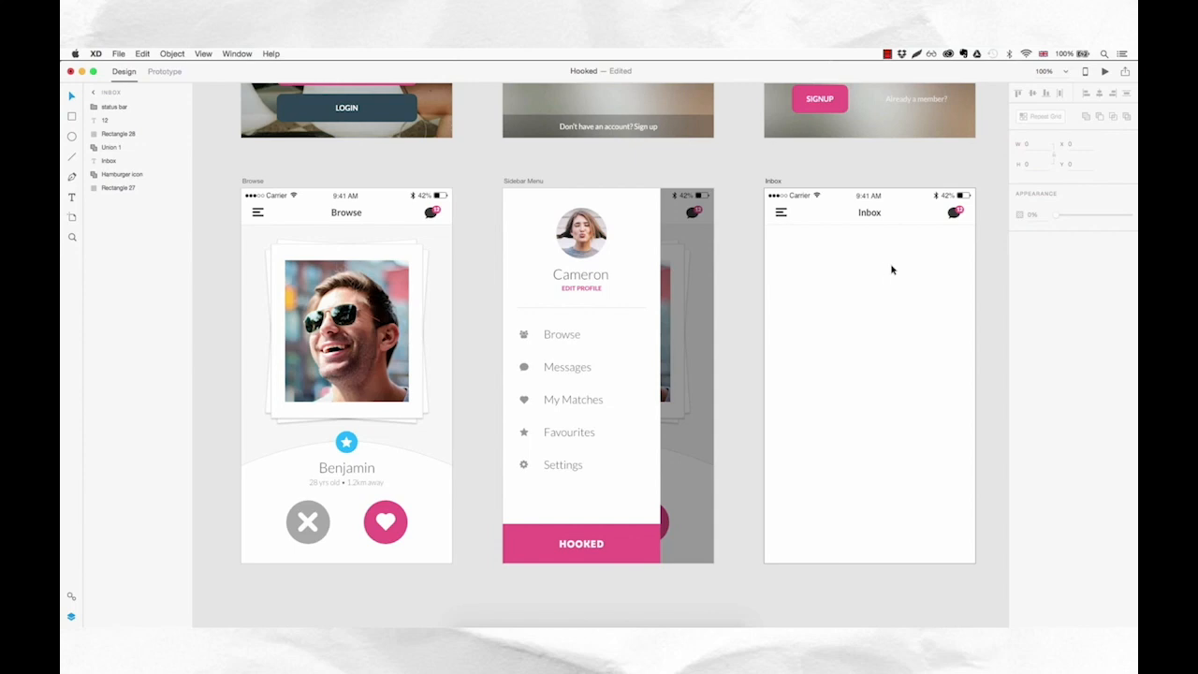
- Group all the header layers on the Inbox artboard, from Rectangle 27 up to status bar, and name the group Header
{"action": "left_click", "coordinate": [127, 187]}
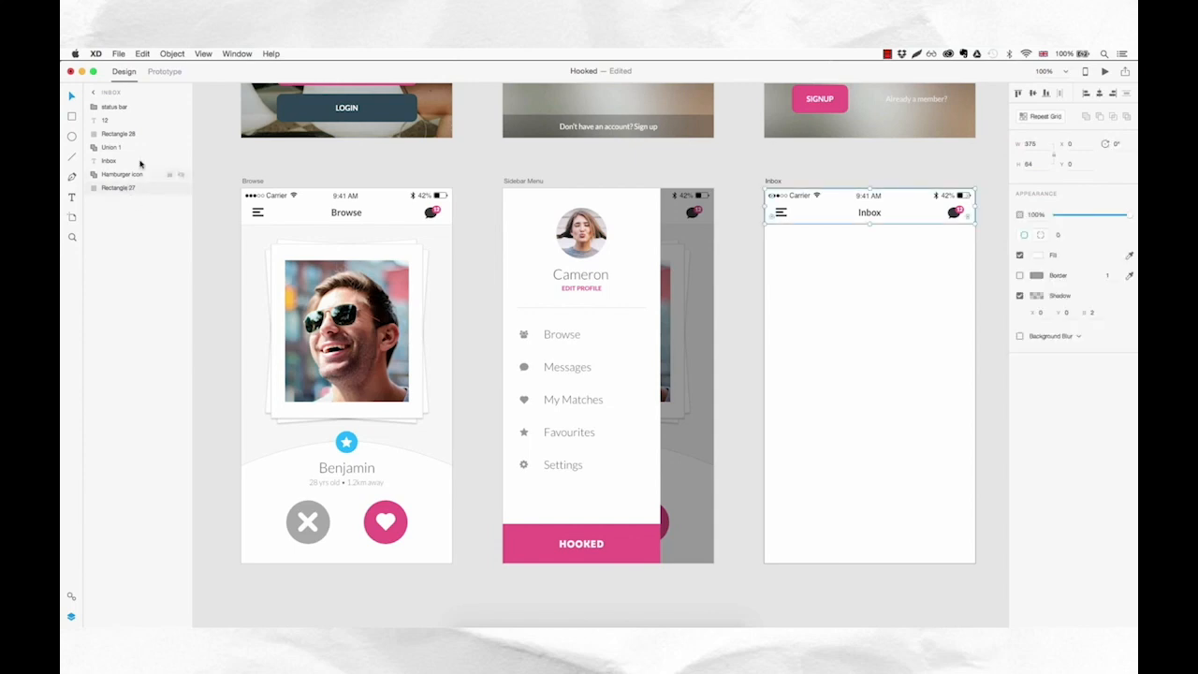
{"action": "left_click", "coordinate": [138, 108], "text": "shift"}
{"action": "key", "text": "super+g"}
{"action": "double_click", "coordinate": [119, 109]}
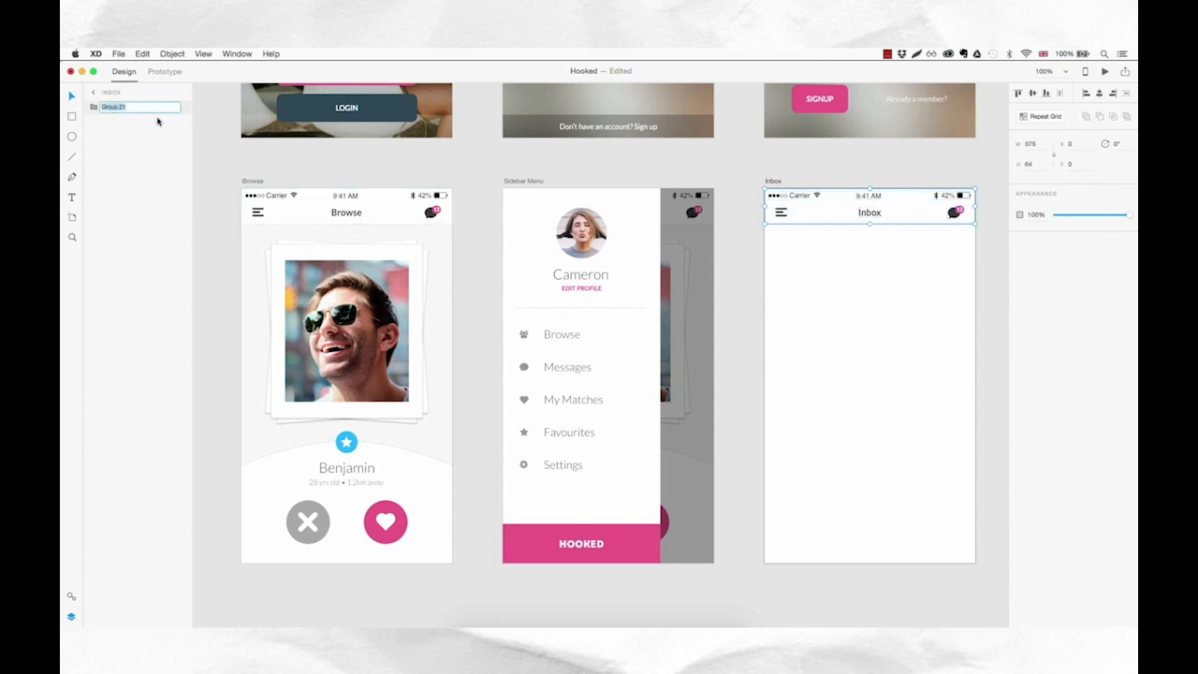
{"action": "type", "text": "Header"}
{"action": "key", "text": "Return"}
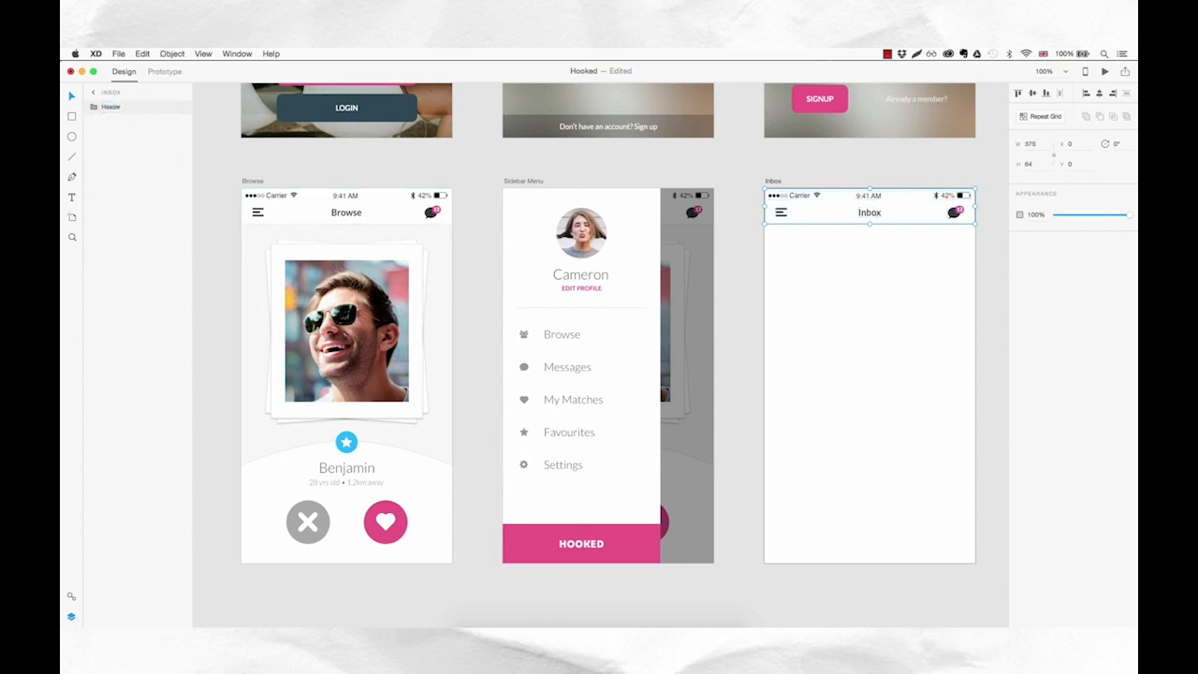
{"action": "left_click", "coordinate": [852, 282]}
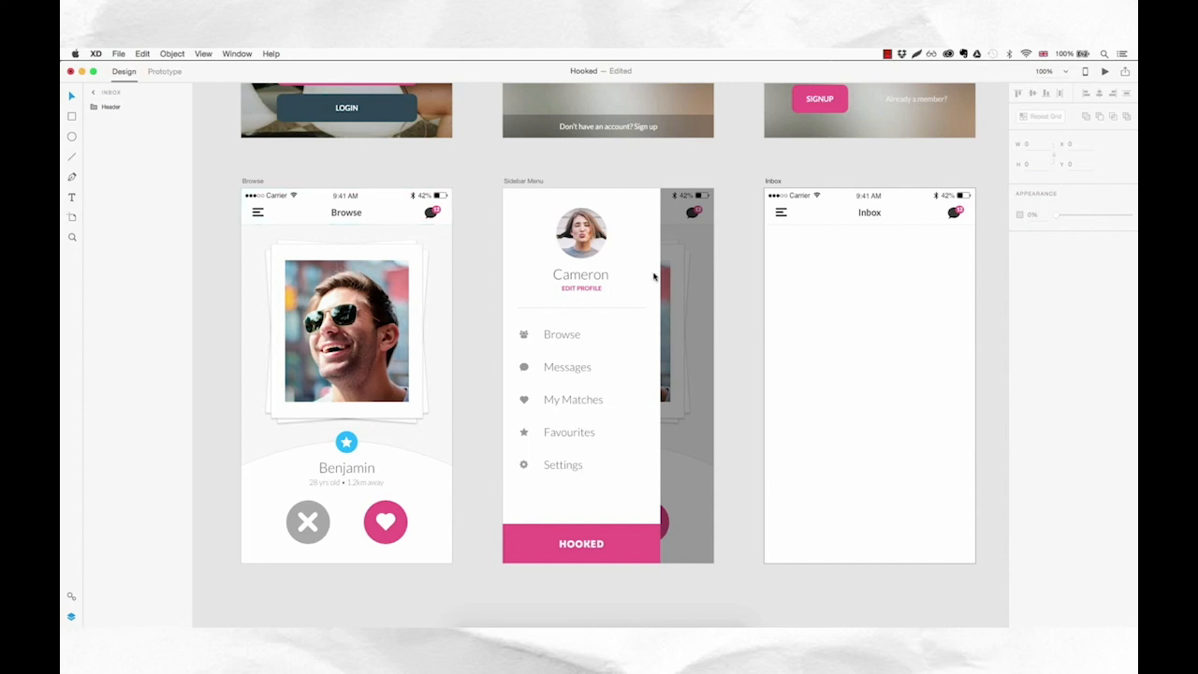
- Change the Inbox artboard's background fill from white to a very light grey
{"action": "left_click", "coordinate": [897, 315]}
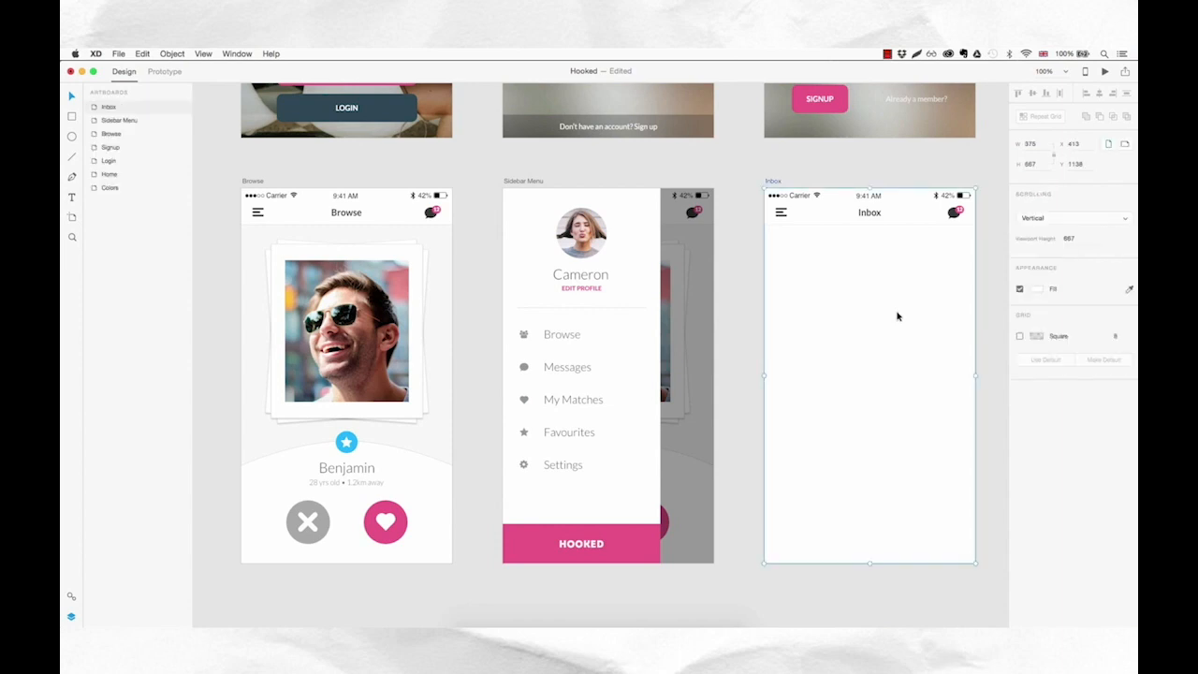
{"action": "left_click", "coordinate": [1037, 290]}
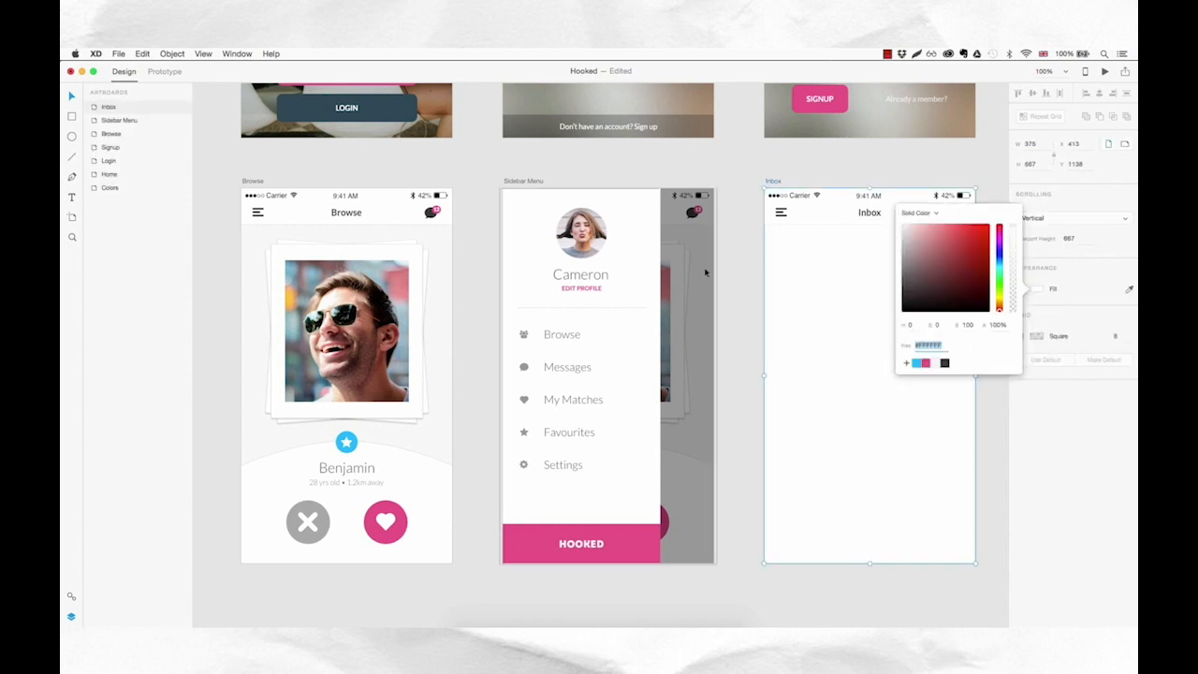
{"action": "left_click", "coordinate": [1100, 297]}
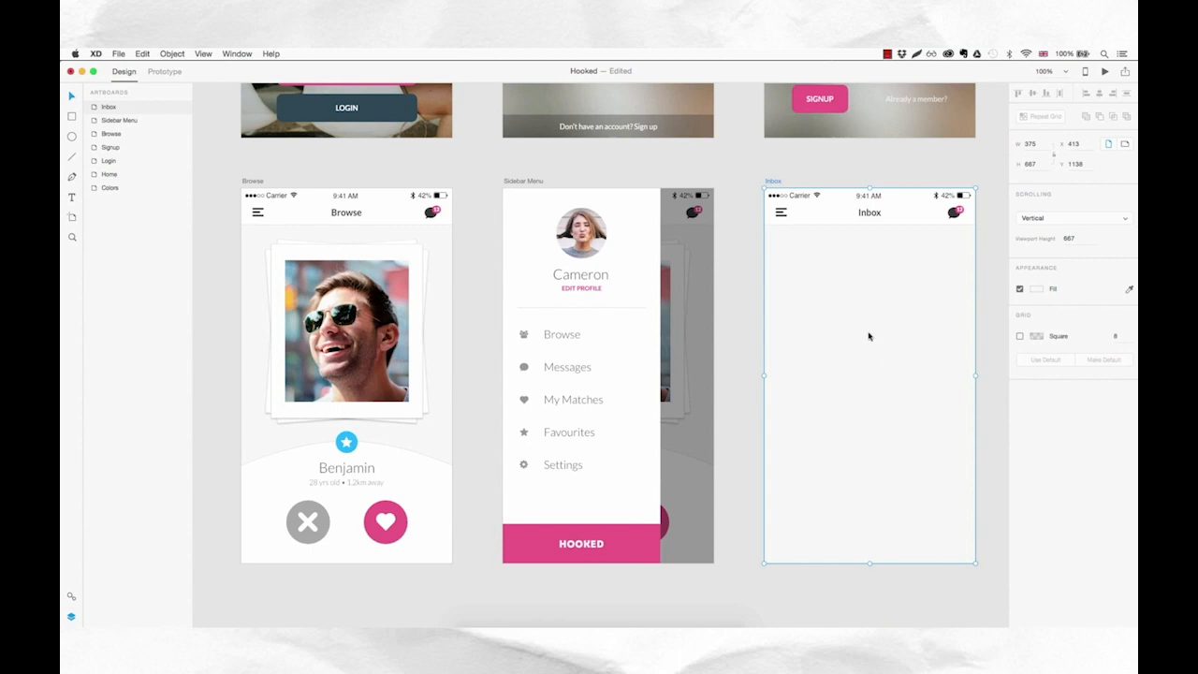
- Draw a white rectangle about 399 × 578 over the Inbox artboard below the header and move its upper edge to Y 112
{"action": "key", "text": "r"}
{"action": "left_click_drag", "start_coordinate": [756, 244], "coordinate": [980, 568]}
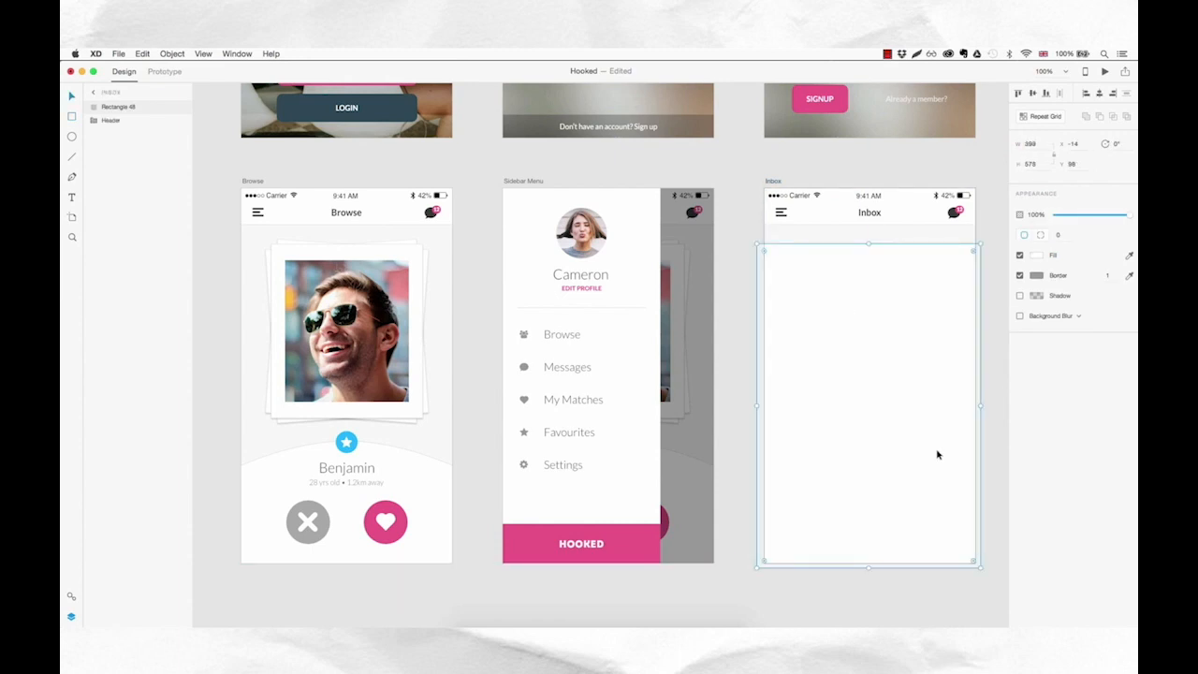
{"action": "key", "text": "shift+Up"}
{"action": "key", "text": "shift+Up"}
{"action": "key", "text": "shift+Up"}
{"action": "key", "text": "Up"}
{"action": "key", "text": "Up"}
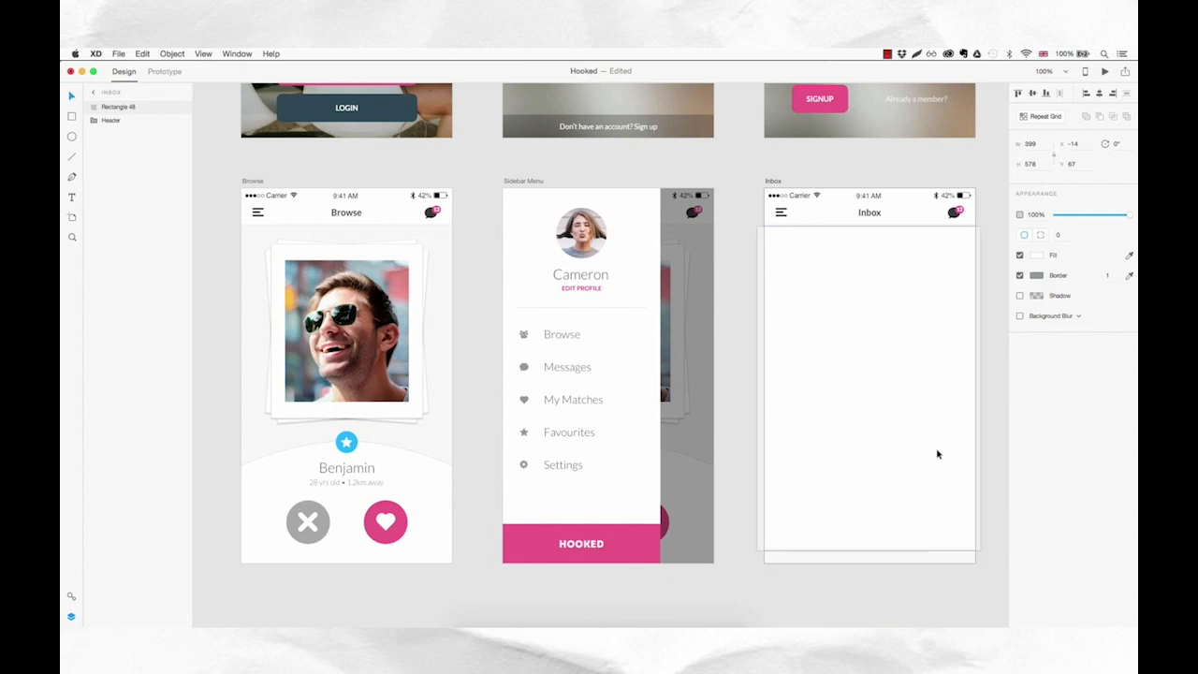
{"action": "key", "text": "Up"}
{"action": "key", "text": "Up"}
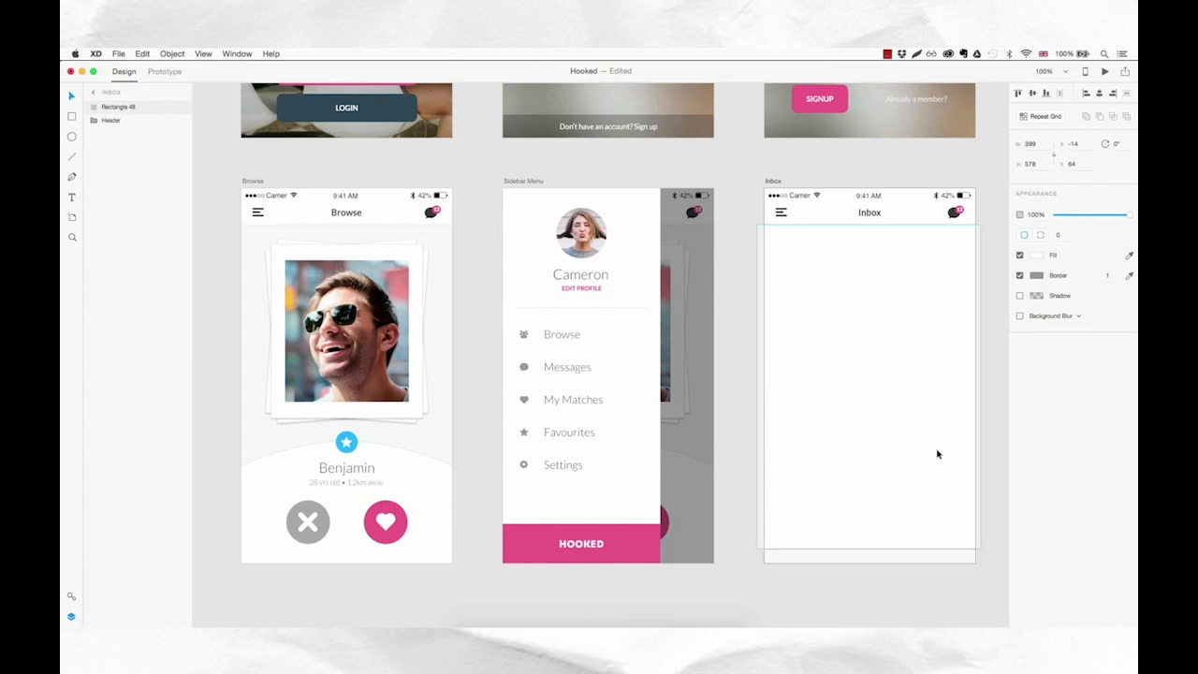
{"action": "key", "text": "shift+Down"}
{"action": "key", "text": "shift+Down"}
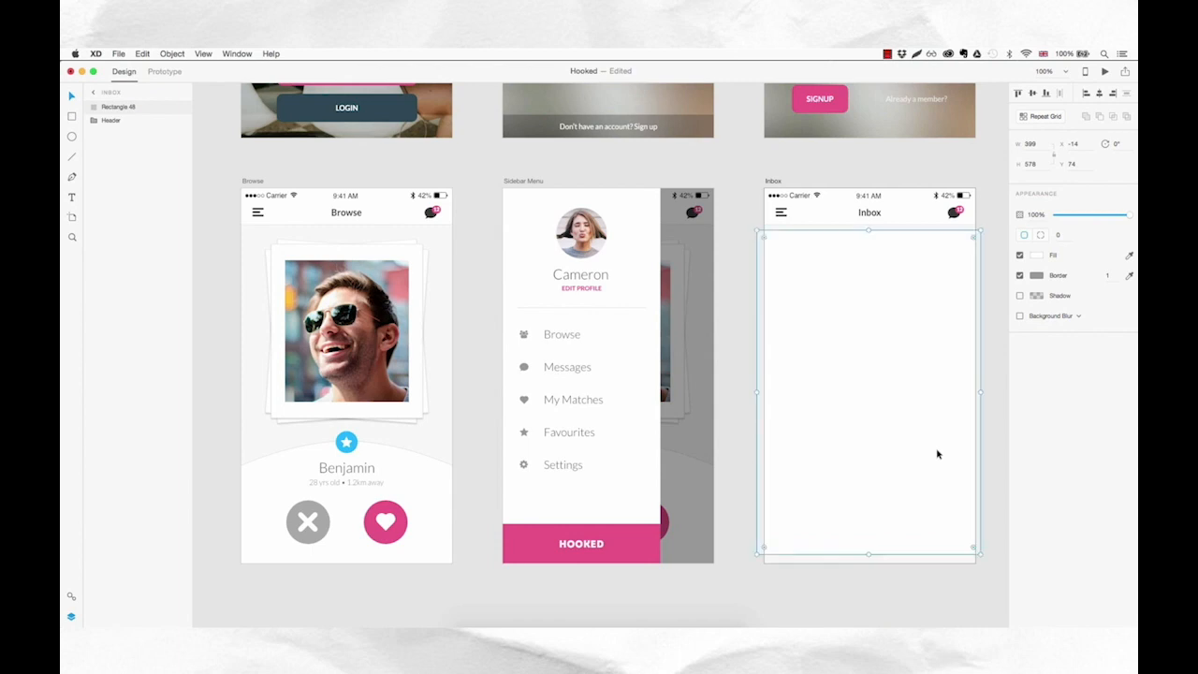
{"action": "key", "text": "shift+Down"}
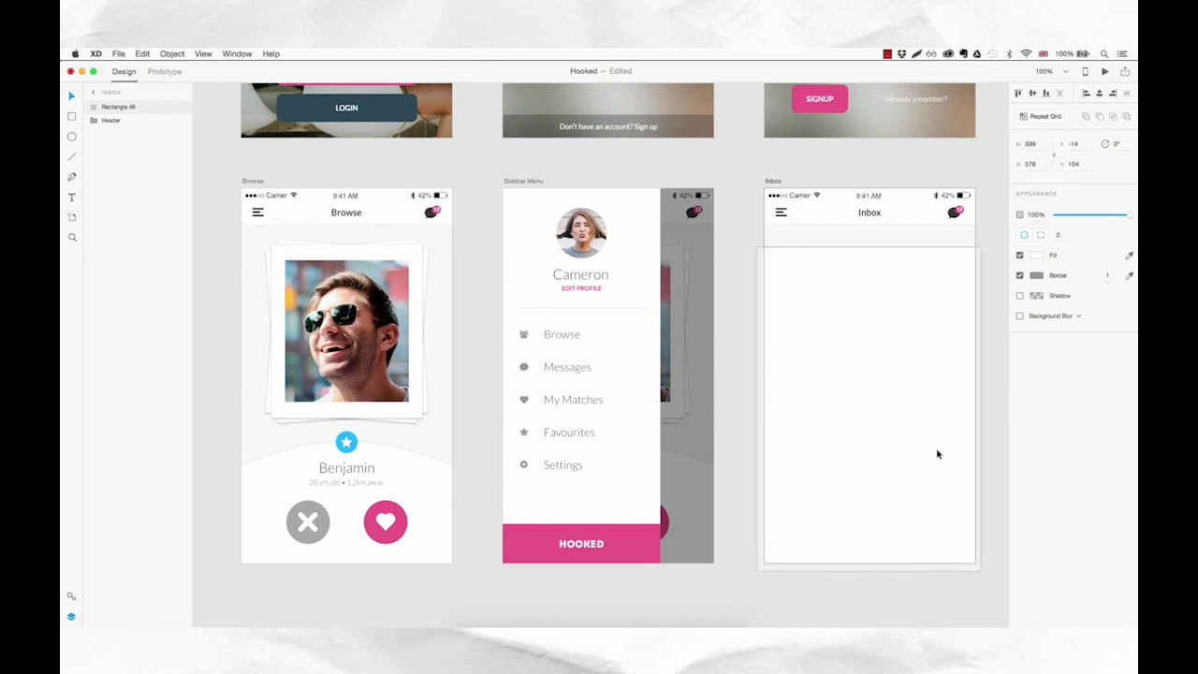
{"action": "key", "text": "Up"}
{"action": "key", "text": "Up"}
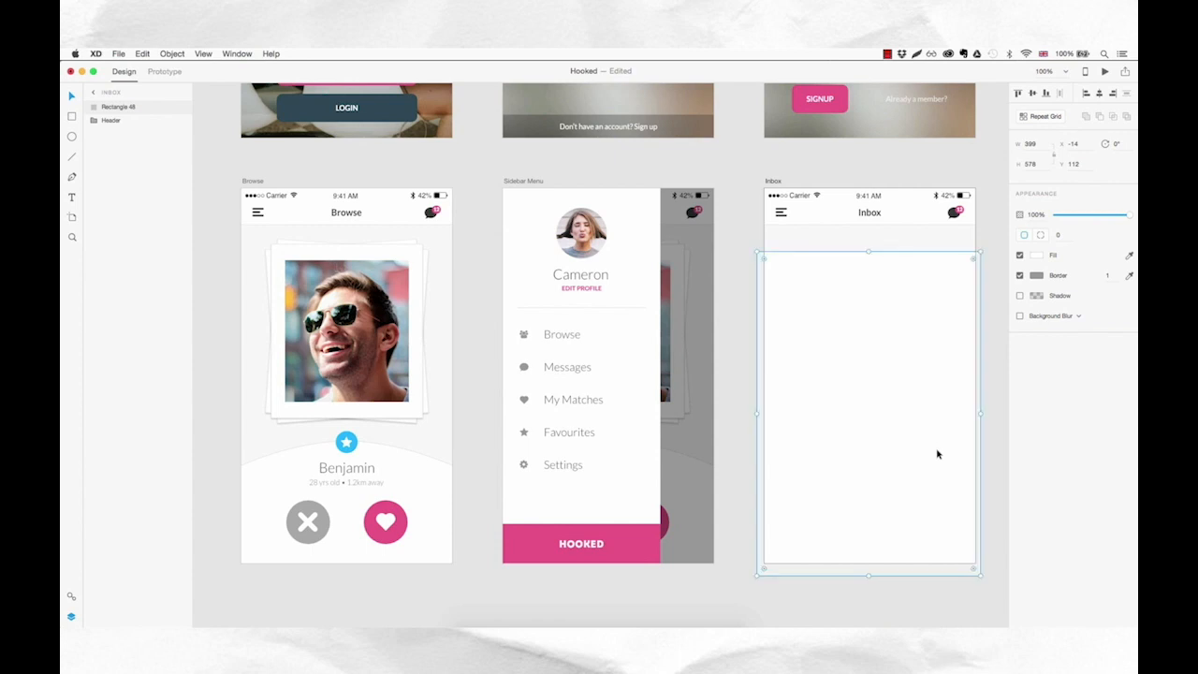
- Match the large white rectangle's border to the Sidebar Menu's divider line colour and lock the rectangle
{"action": "left_click", "coordinate": [1129, 279]}
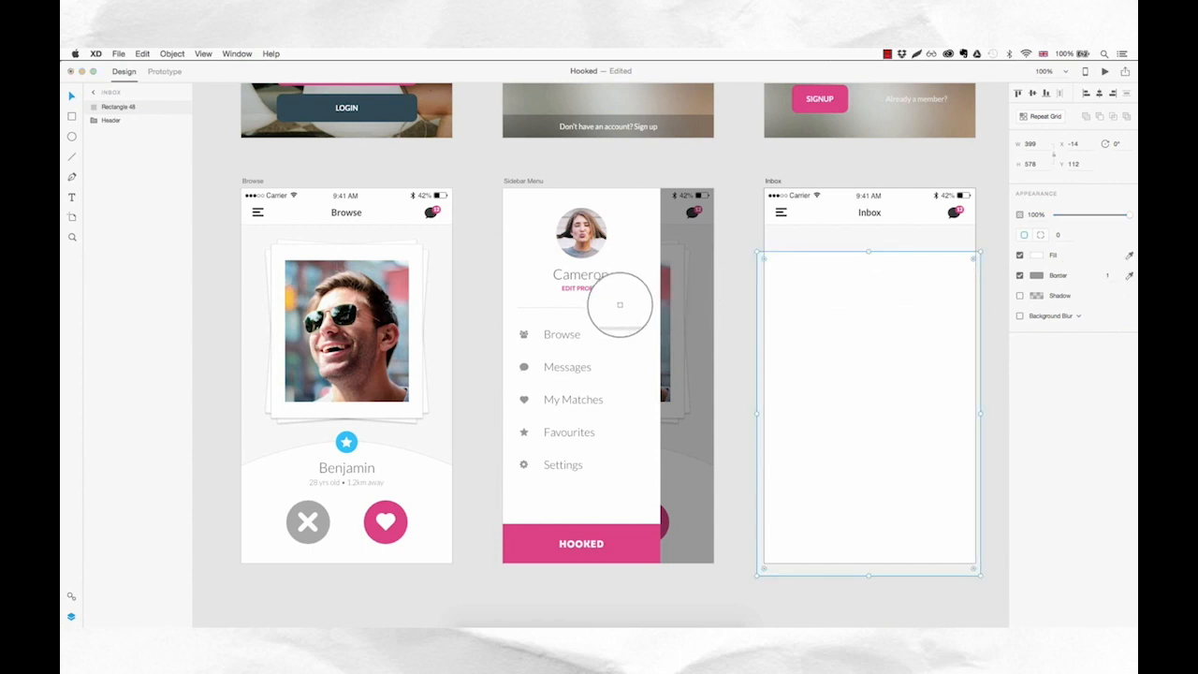
{"action": "left_click", "coordinate": [613, 308]}
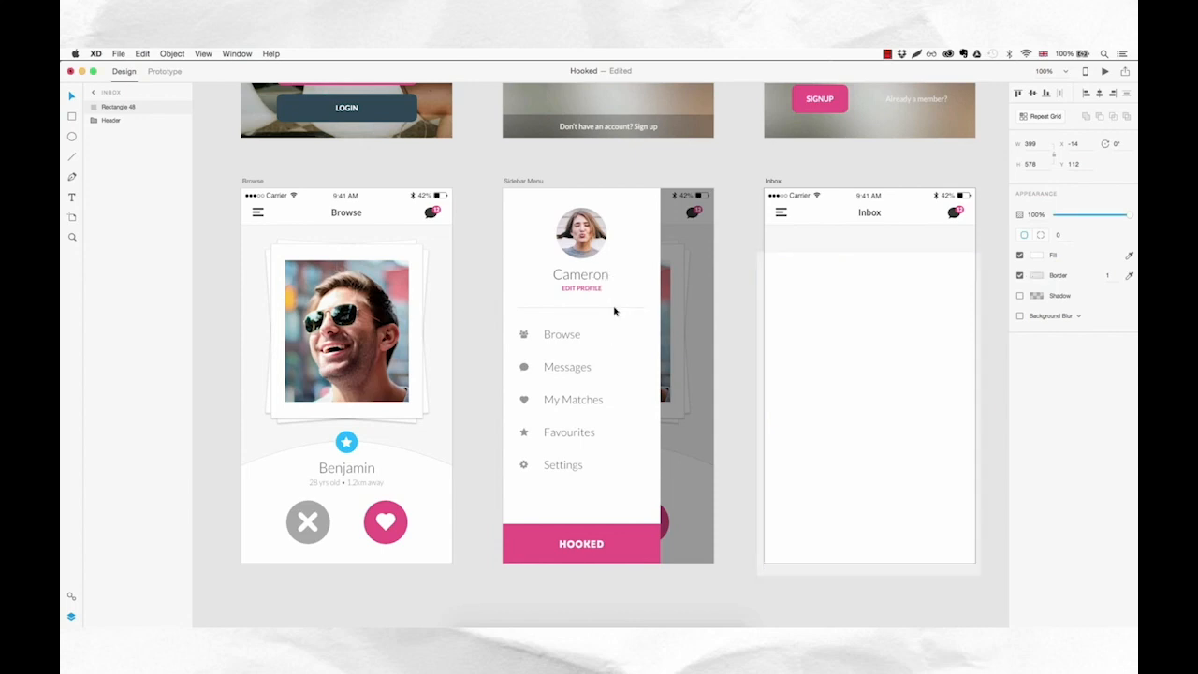
{"action": "left_click", "coordinate": [996, 257]}
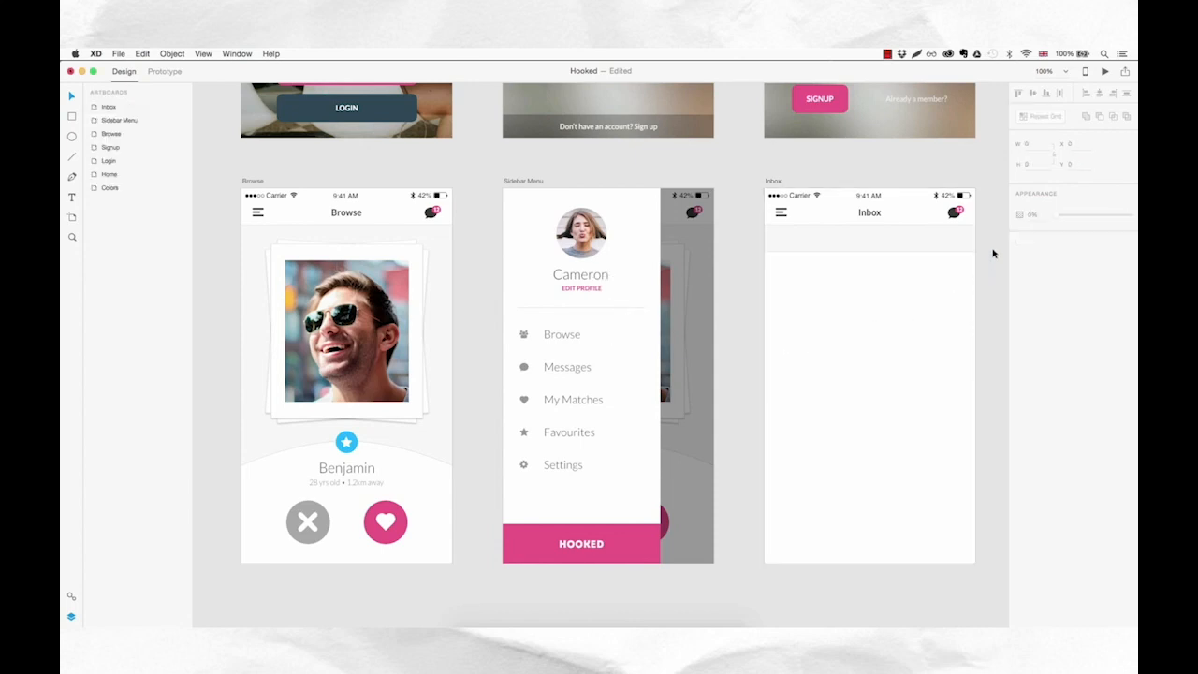
{"action": "left_click", "coordinate": [924, 329]}
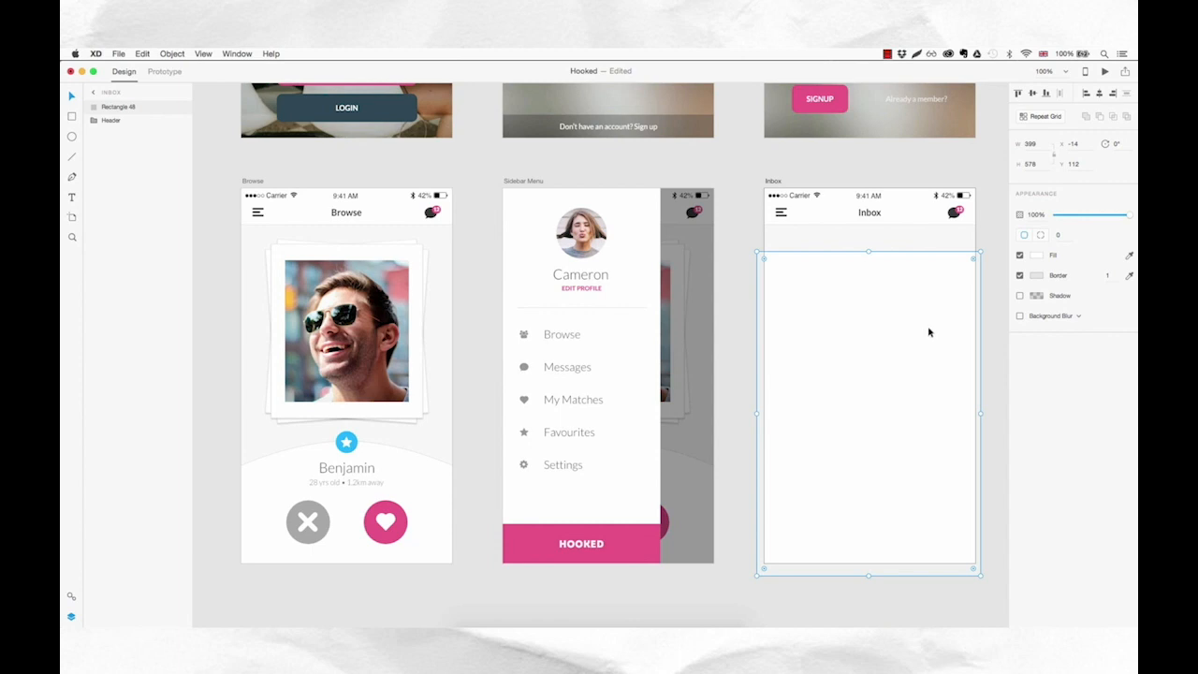
{"action": "left_click", "coordinate": [1000, 305]}
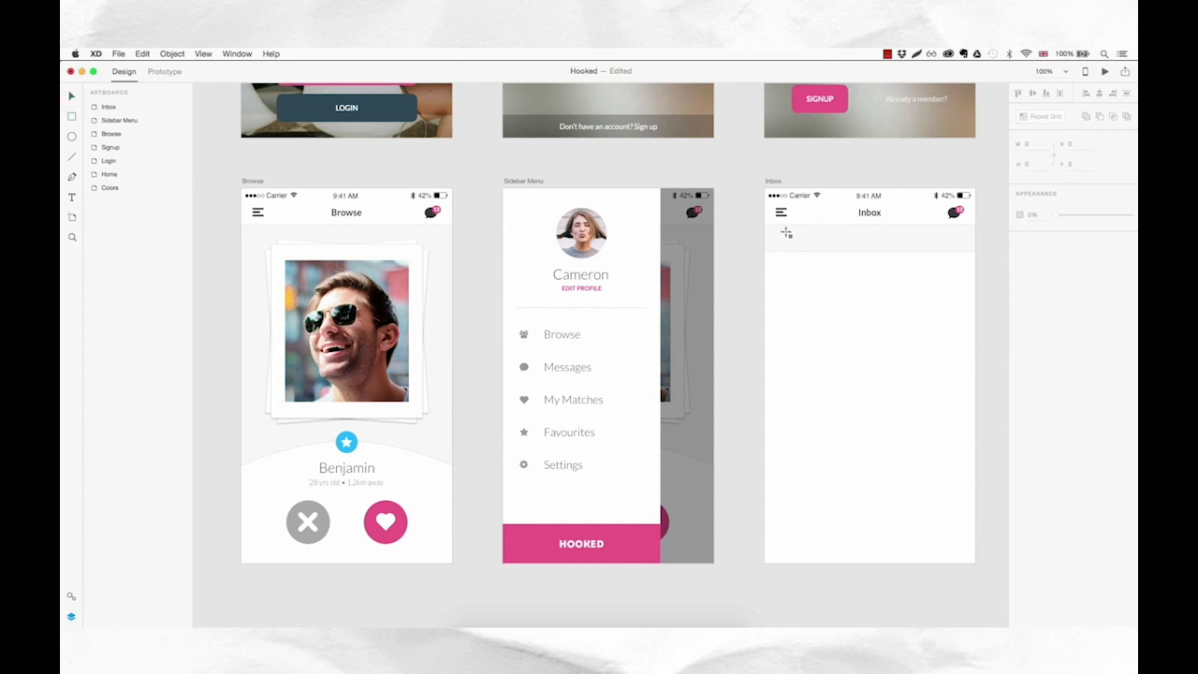
- Draw a search field rectangle in the grey strip below the Inbox header, with corner radius 10 and a size of 336 × 28
{"action": "mouse_move", "coordinate": [779, 232]}
{"action": "left_mouse_down"}
{"action": "mouse_move", "coordinate": [800, 248]}
{"action": "mouse_move", "coordinate": [962, 247]}
{"action": "left_mouse_up"}
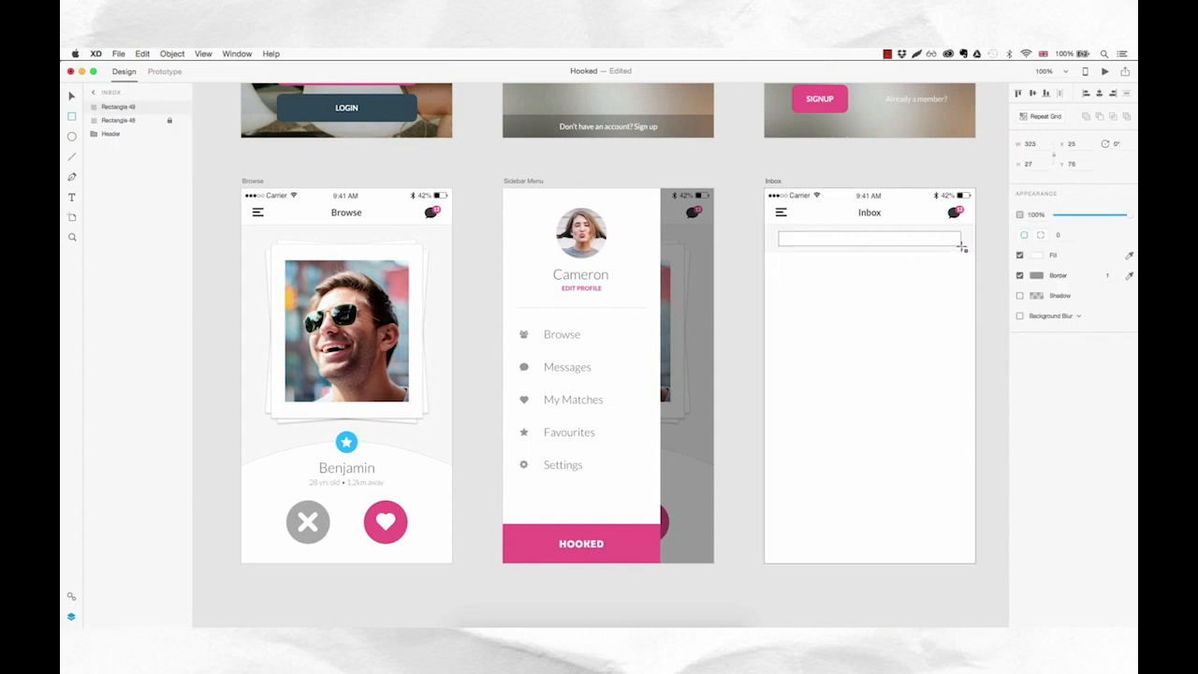
{"action": "left_click", "coordinate": [1059, 235]}
{"action": "left_click", "coordinate": [1043, 142]}
{"action": "left_click", "coordinate": [1040, 164]}
{"action": "type", "text": "4"}
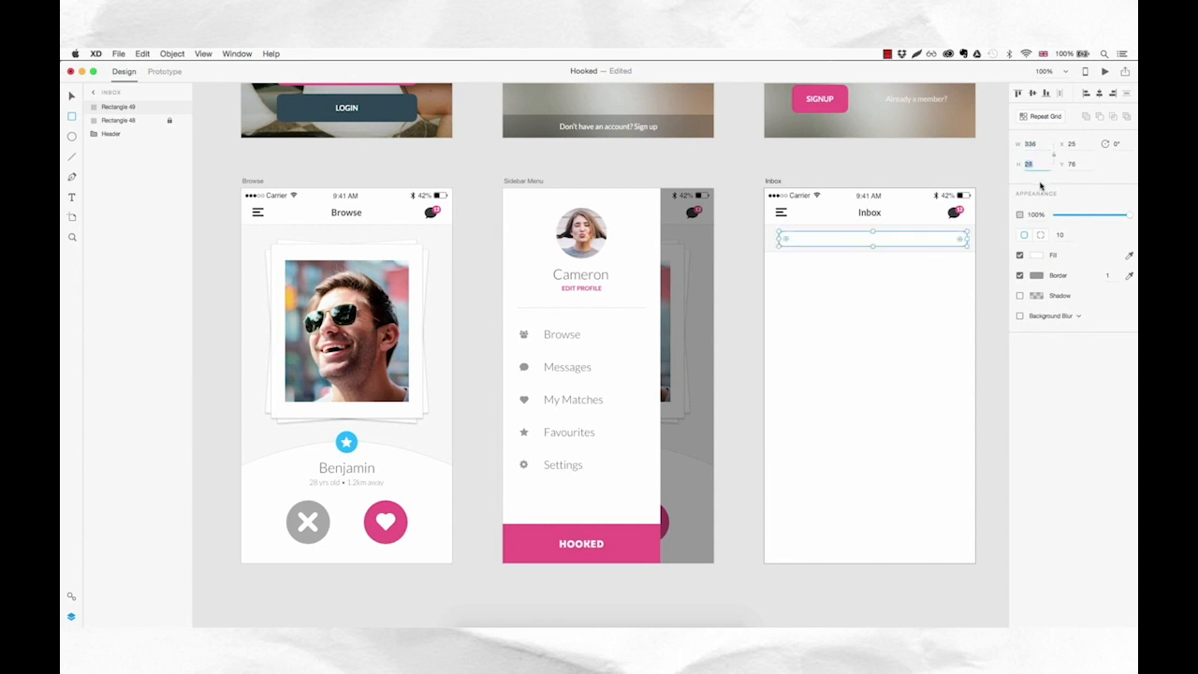
{"action": "key", "text": "Return"}
{"action": "key", "text": "Escape"}
- Move the search field to X 20, Y 75 and match its border to the light grey outline of the white rectangle below
{"action": "key", "text": "z"}
{"action": "left_click", "coordinate": [894, 236]}
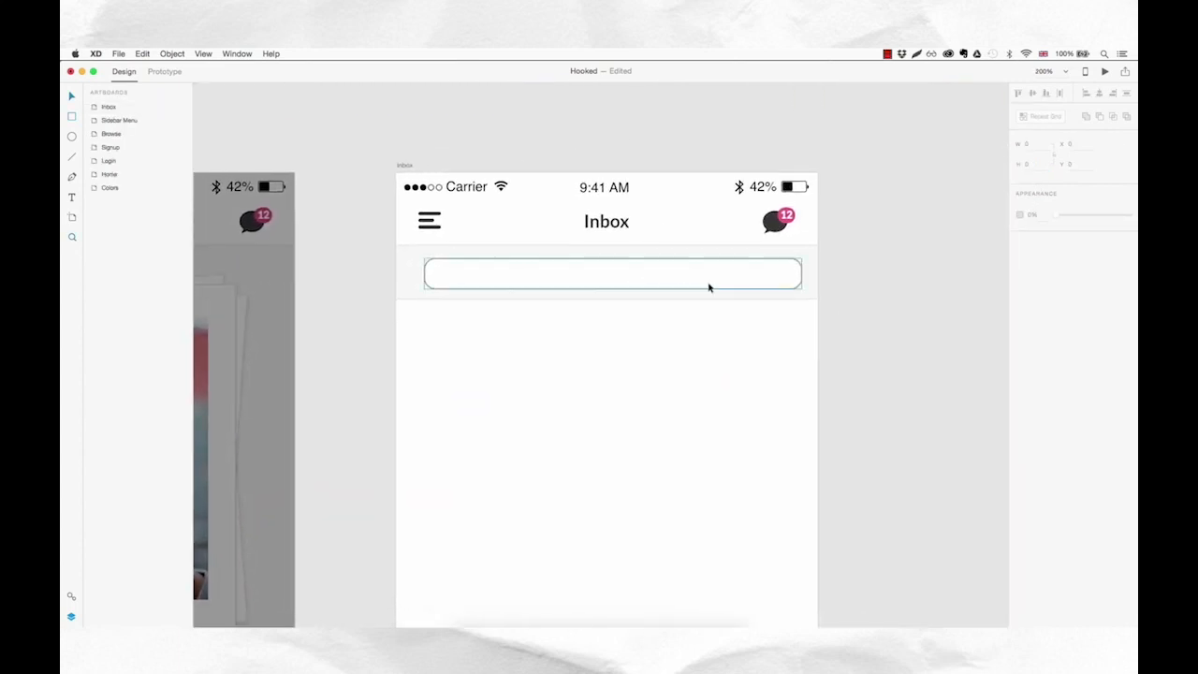
{"action": "left_click", "coordinate": [711, 278]}
{"action": "left_click_drag", "start_coordinate": [709, 279], "coordinate": [716, 286]}
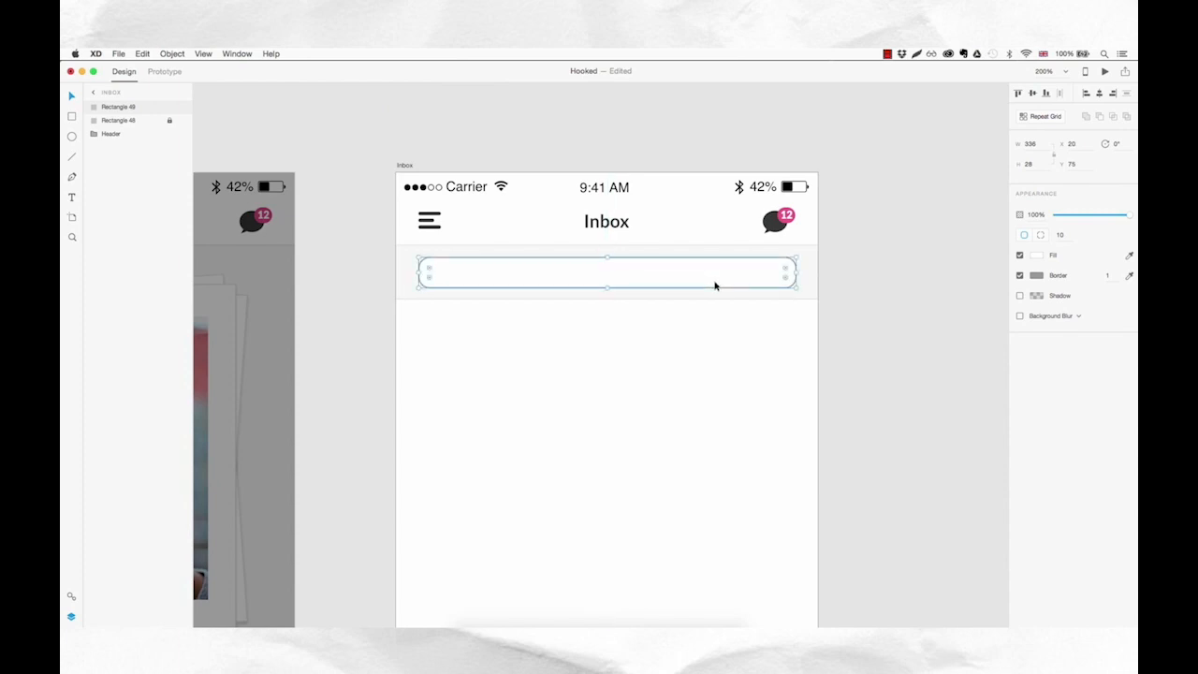
{"action": "left_click", "coordinate": [1130, 275]}
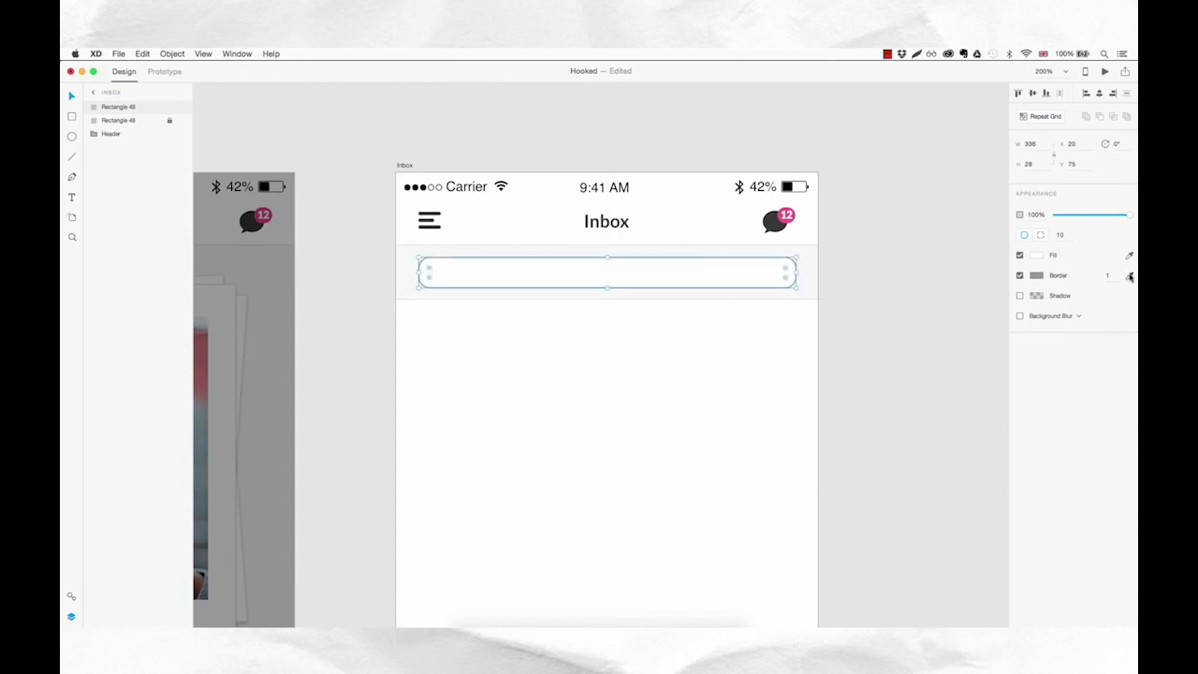
{"action": "left_click", "coordinate": [769, 297]}
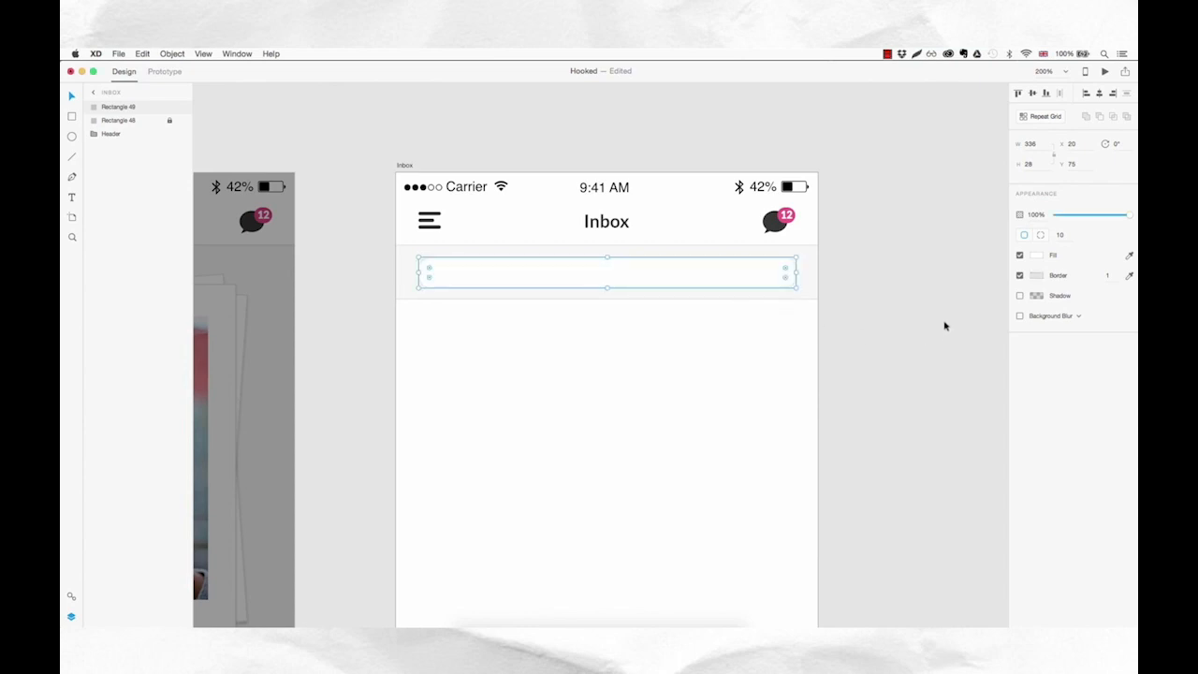
- Add the text "Search messages" on the white area below the search field
{"action": "key", "text": "t"}
{"action": "left_click", "coordinate": [591, 345]}
{"action": "type", "text": "Search messages"}
{"action": "key", "text": "Escape"}
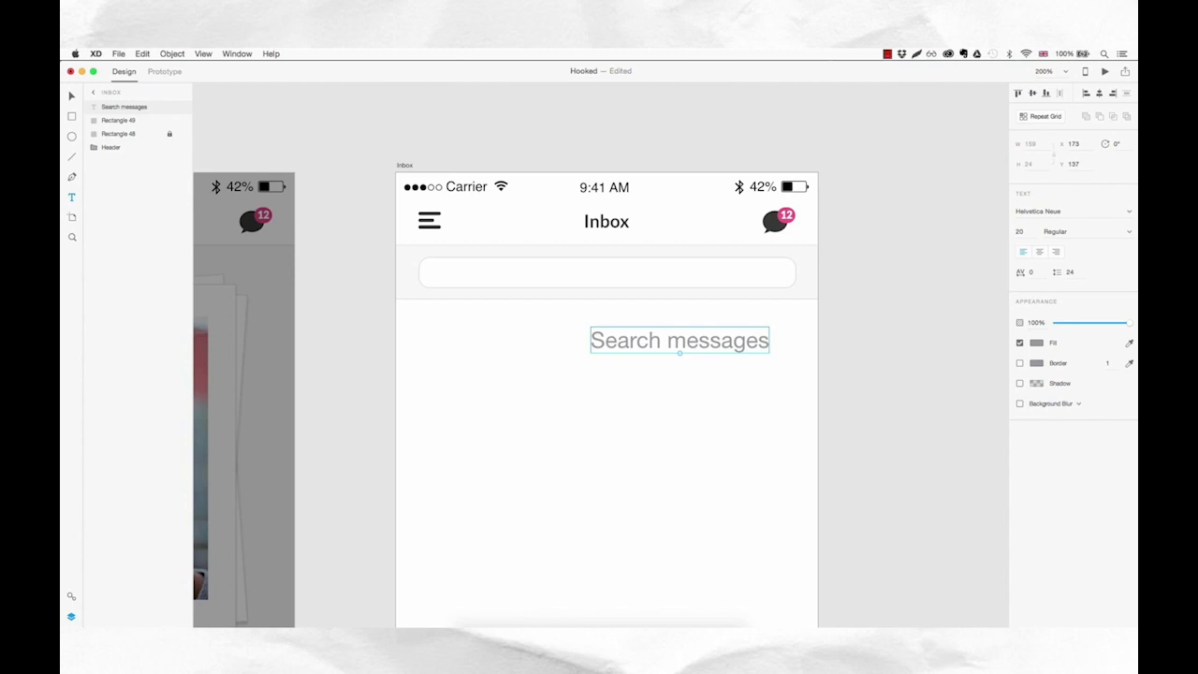
- Set the Search messages text to the Lato font at size 12
{"action": "left_click", "coordinate": [1086, 210]}
{"action": "type", "text": "Lato"}
{"action": "key", "text": "Return"}
{"action": "left_click", "coordinate": [1021, 232]}
{"action": "type", "text": "13"}
{"action": "key", "text": "Return"}
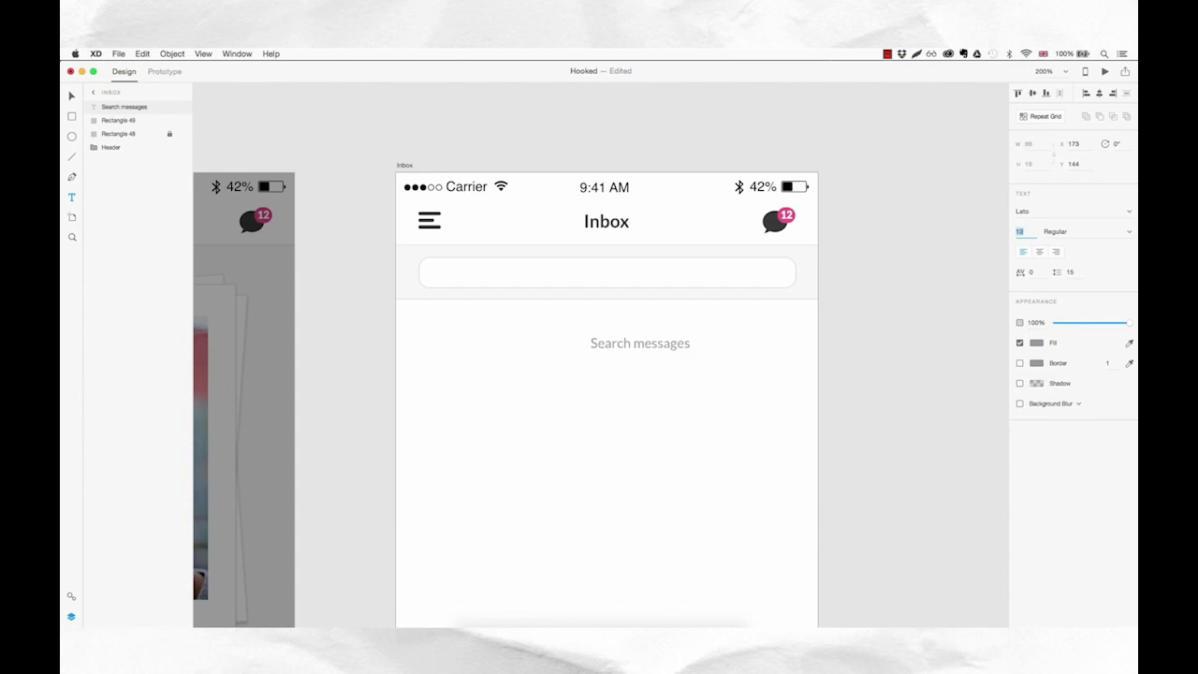
{"action": "key", "text": "Down"}
{"action": "key", "text": "Up"}
{"action": "key", "text": "Up"}
{"action": "key", "text": "Down"}
- Give the Search messages text the saved dark colour at about 50% opacity and centre it inside the search field
{"action": "left_click", "coordinate": [1037, 343]}
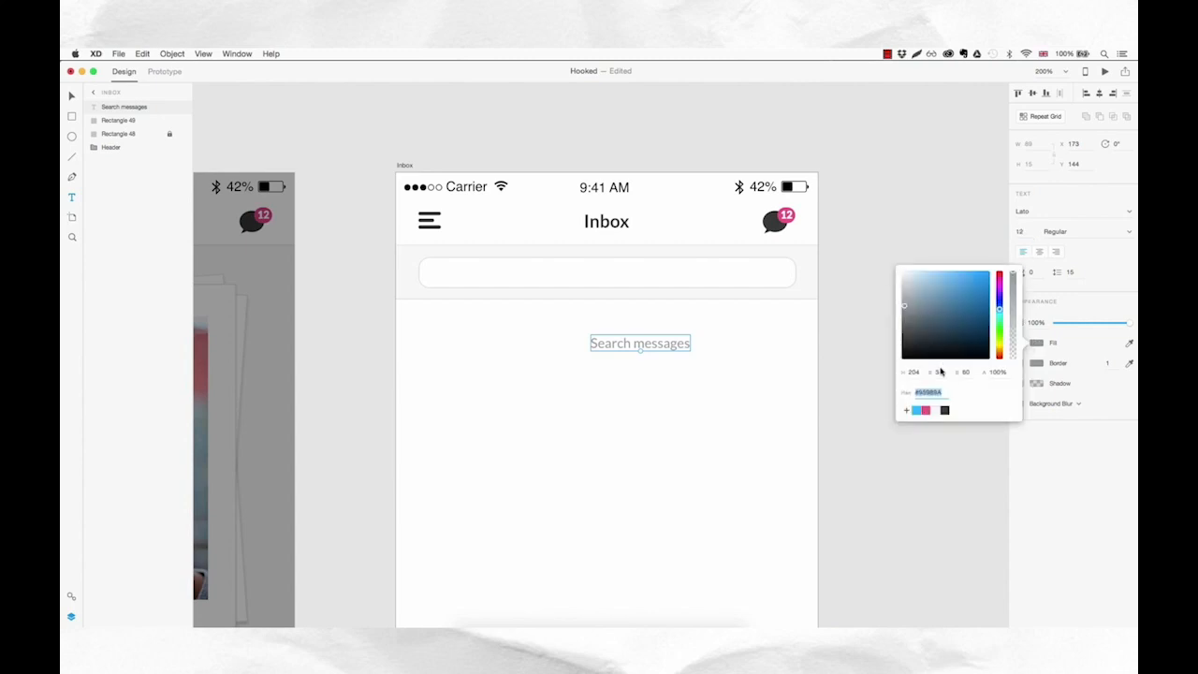
{"action": "left_click", "coordinate": [945, 411]}
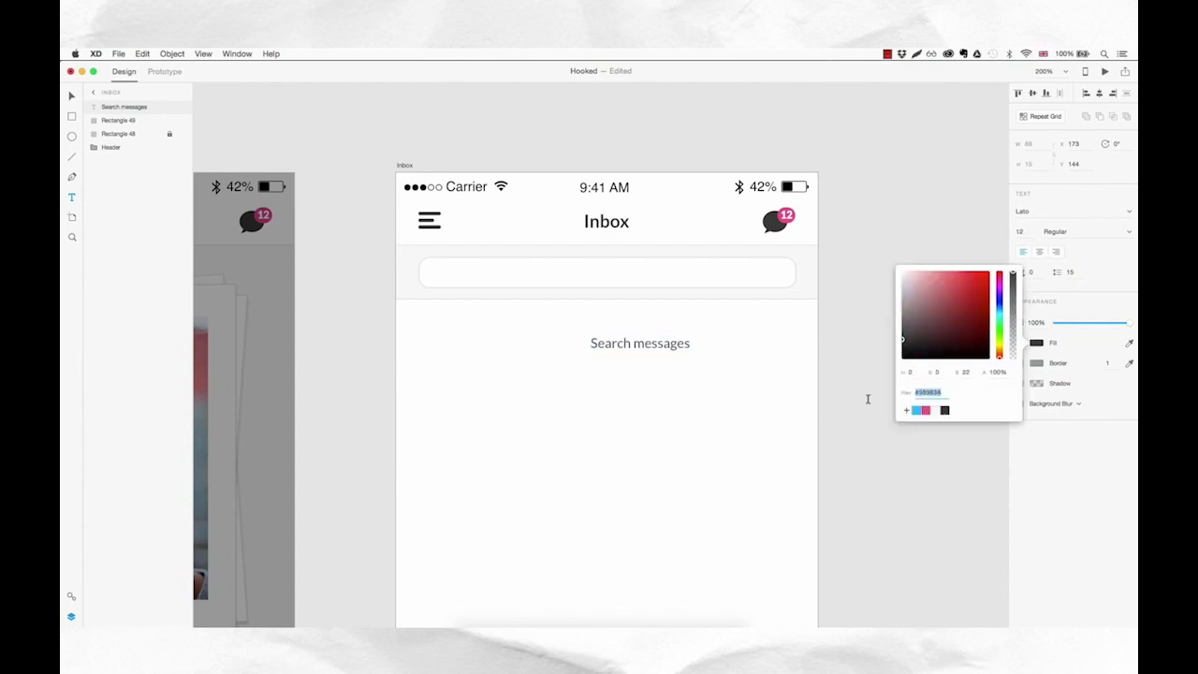
{"action": "left_click", "coordinate": [701, 362]}
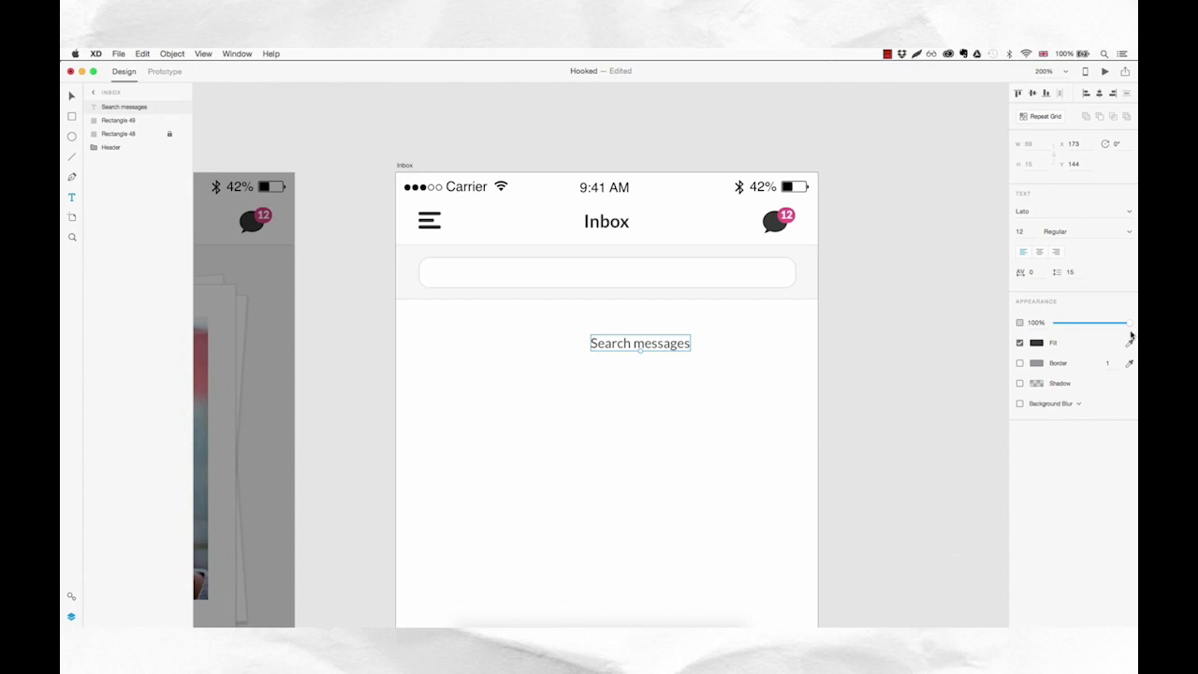
{"action": "left_click_drag", "start_coordinate": [1131, 325], "coordinate": [1088, 323]}
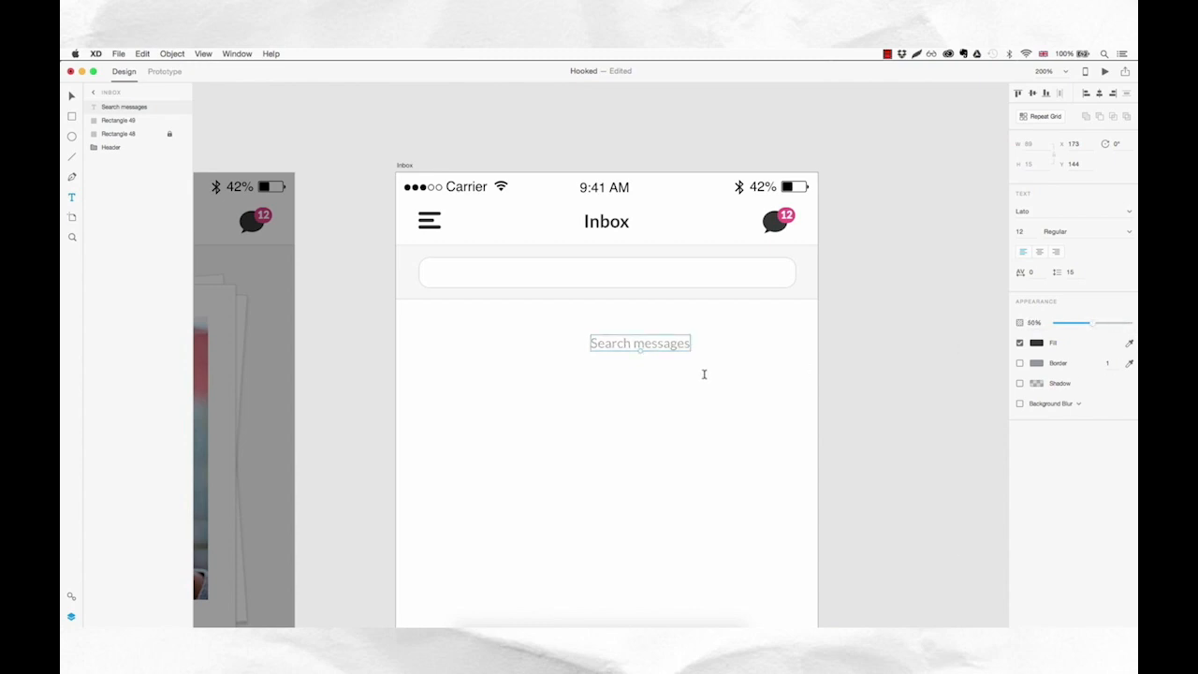
{"action": "left_click_drag", "start_coordinate": [668, 342], "coordinate": [643, 278]}
{"action": "left_click", "coordinate": [668, 339]}
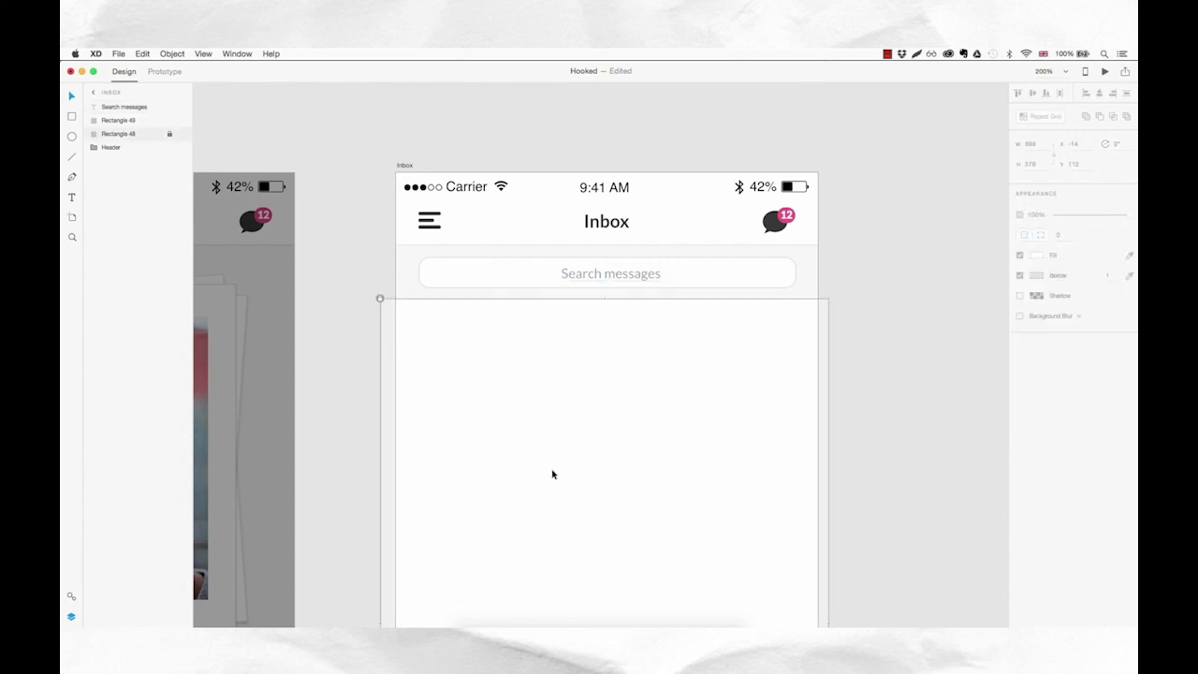
- Copy the fa-search icon from the Font Awesome cheatsheet in Chrome and paste it as new text below the search field in Adobe XD
{"action": "left_click", "coordinate": [552, 599]}
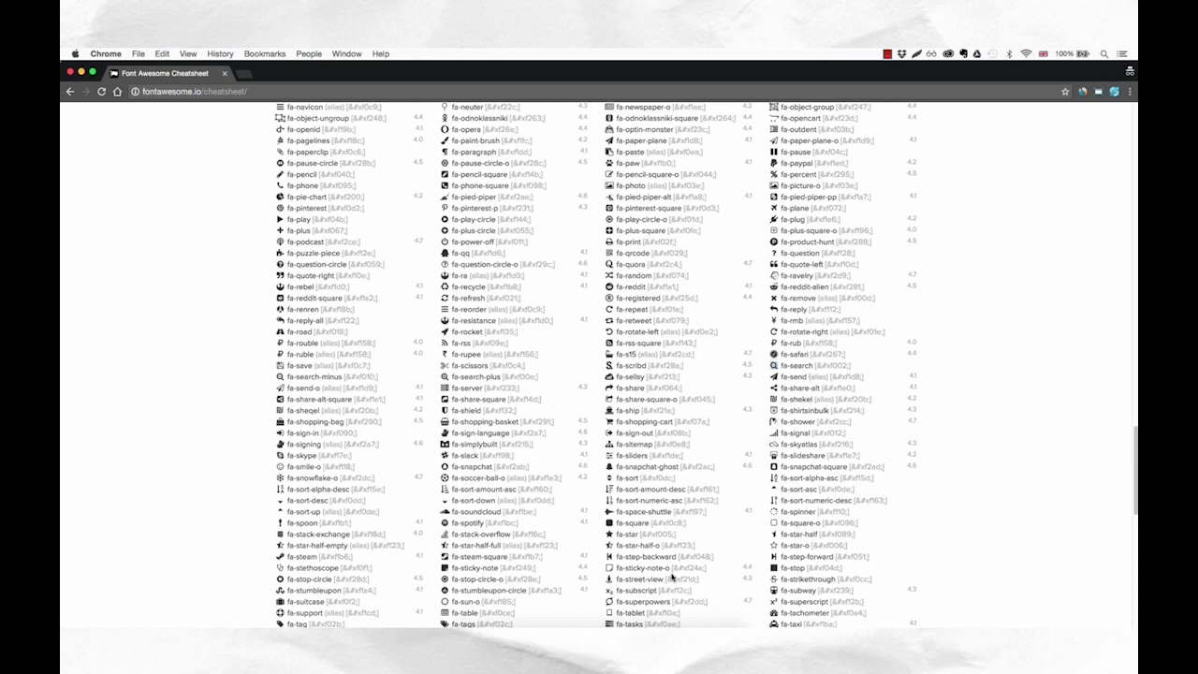
{"action": "left_click", "coordinate": [667, 600]}
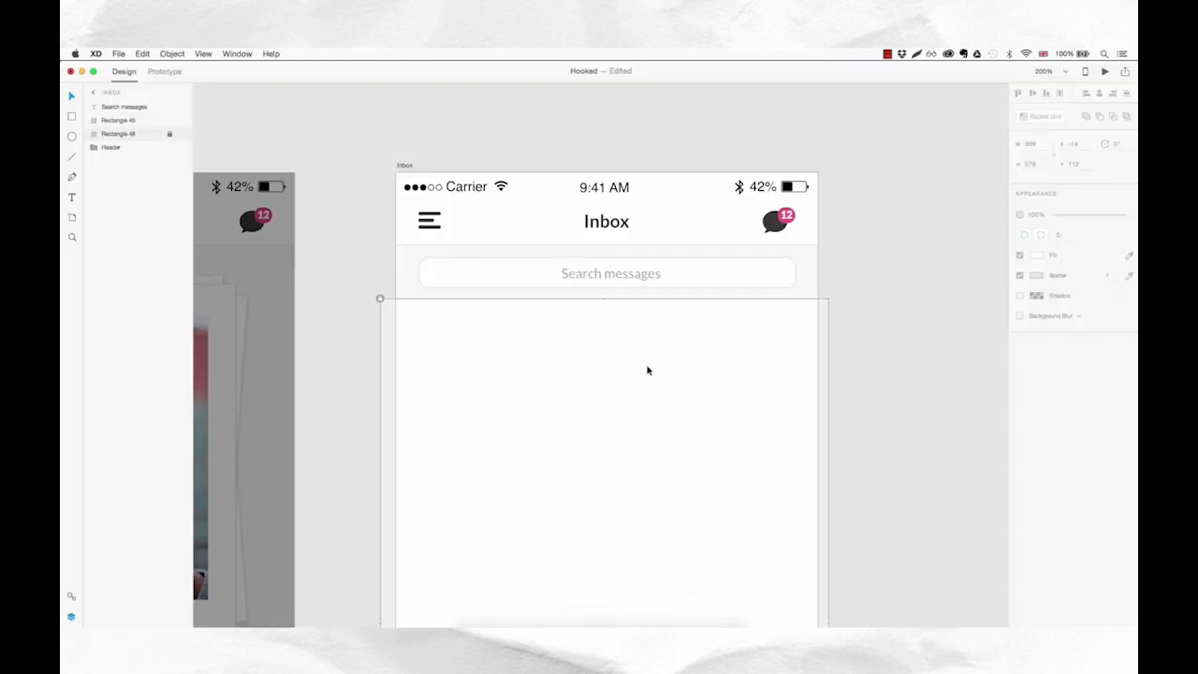
{"action": "key", "text": "t"}
{"action": "left_click", "coordinate": [618, 345]}
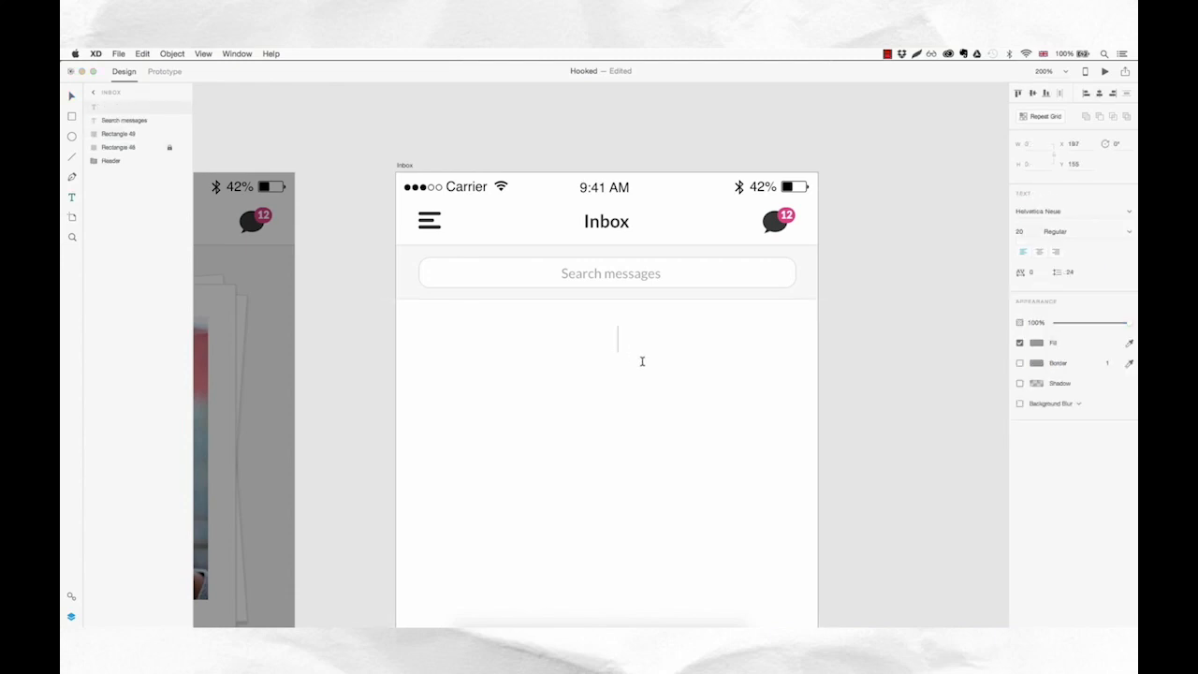
{"action": "key", "text": "super+v"}
{"action": "key", "text": "super+a"}
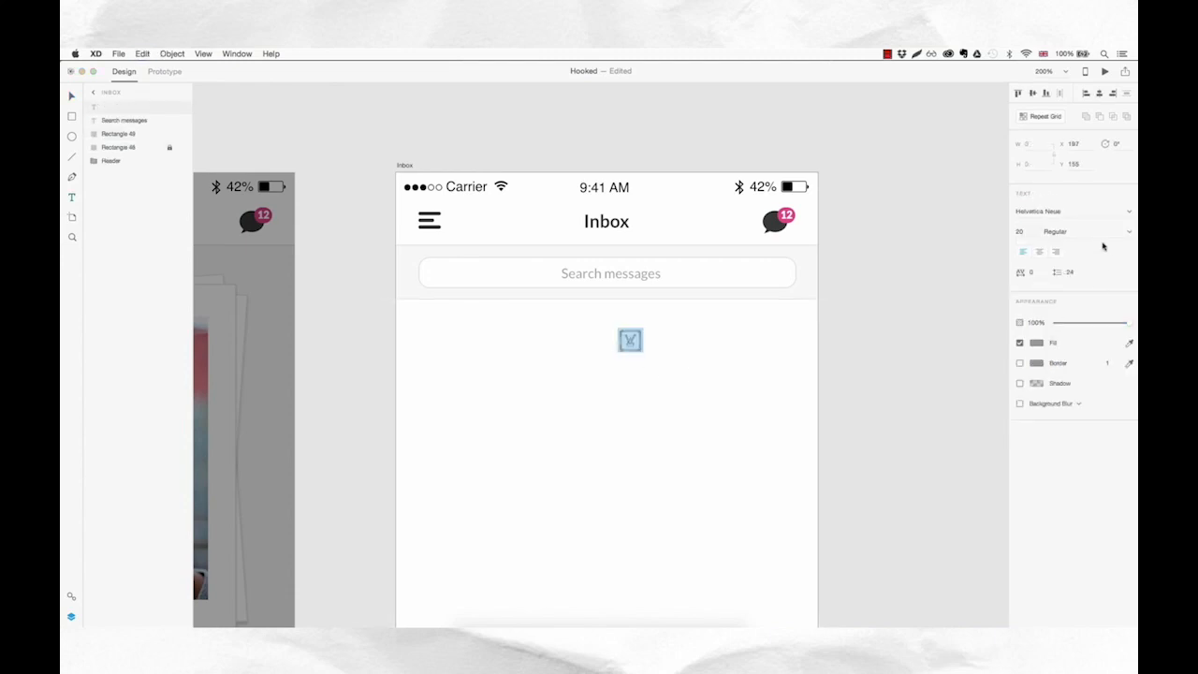
- Set the pasted icon character's font to FontAwesome
{"action": "left_click", "coordinate": [1069, 212]}
{"action": "type", "text": "FontAwesome"}
{"action": "key", "text": "Return"}
{"action": "key", "text": "Escape"}
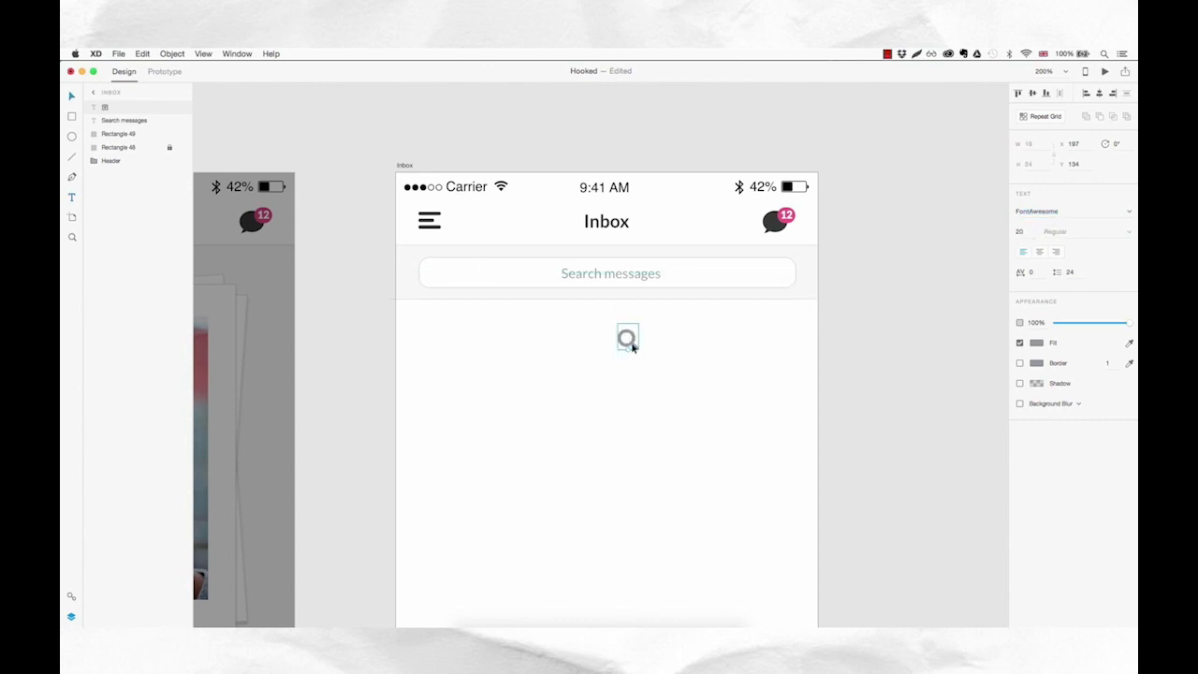
- Convert the magnifier icon to a path, scale it to about 10 × 10 and place it just before the Search messages text
{"action": "left_click", "coordinate": [174, 54]}
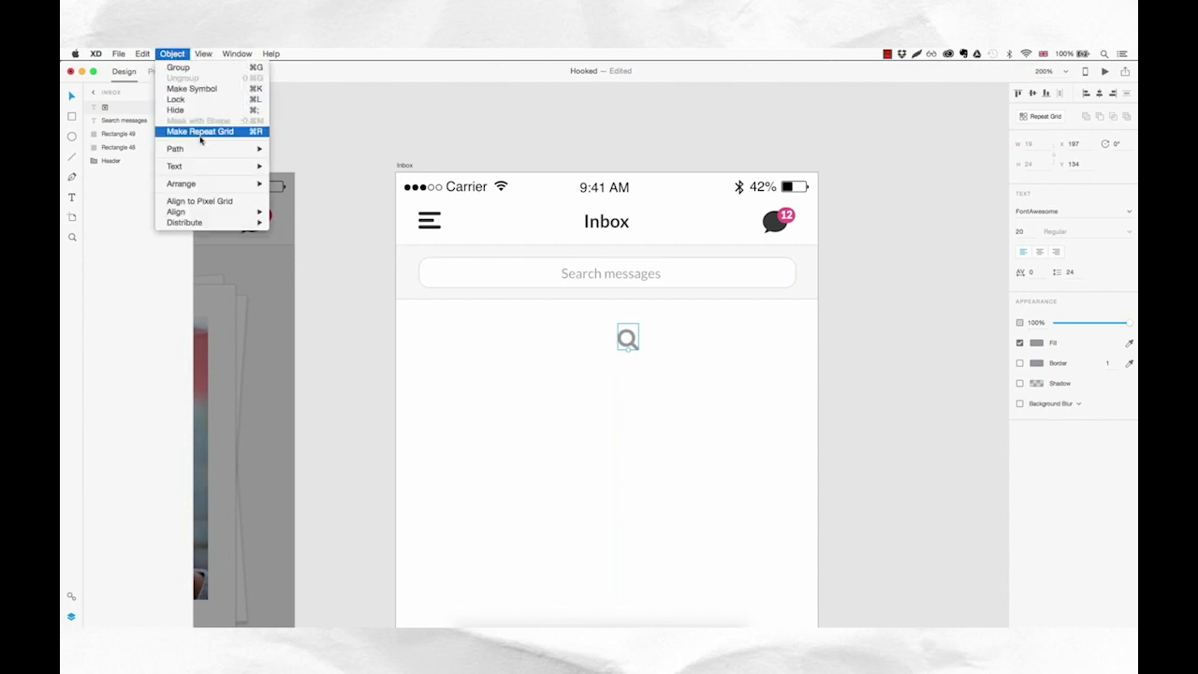
{"action": "mouse_move", "coordinate": [209, 151]}
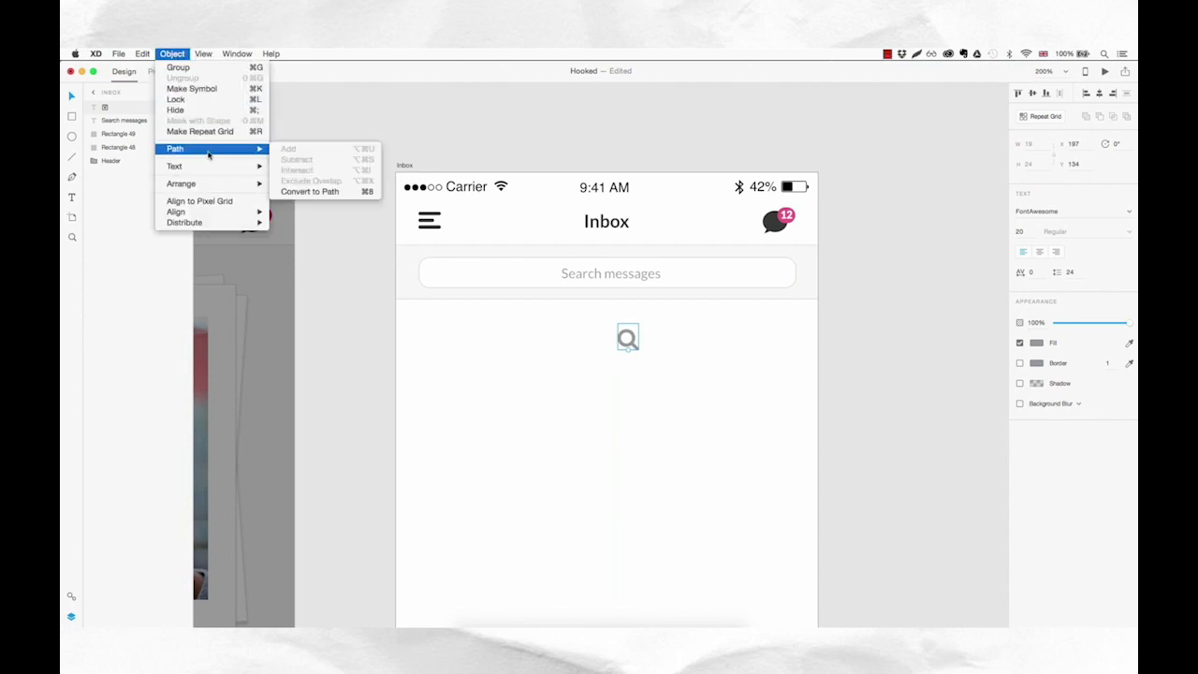
{"action": "left_click", "coordinate": [319, 193]}
{"action": "left_click_drag", "start_coordinate": [627, 337], "coordinate": [552, 272]}
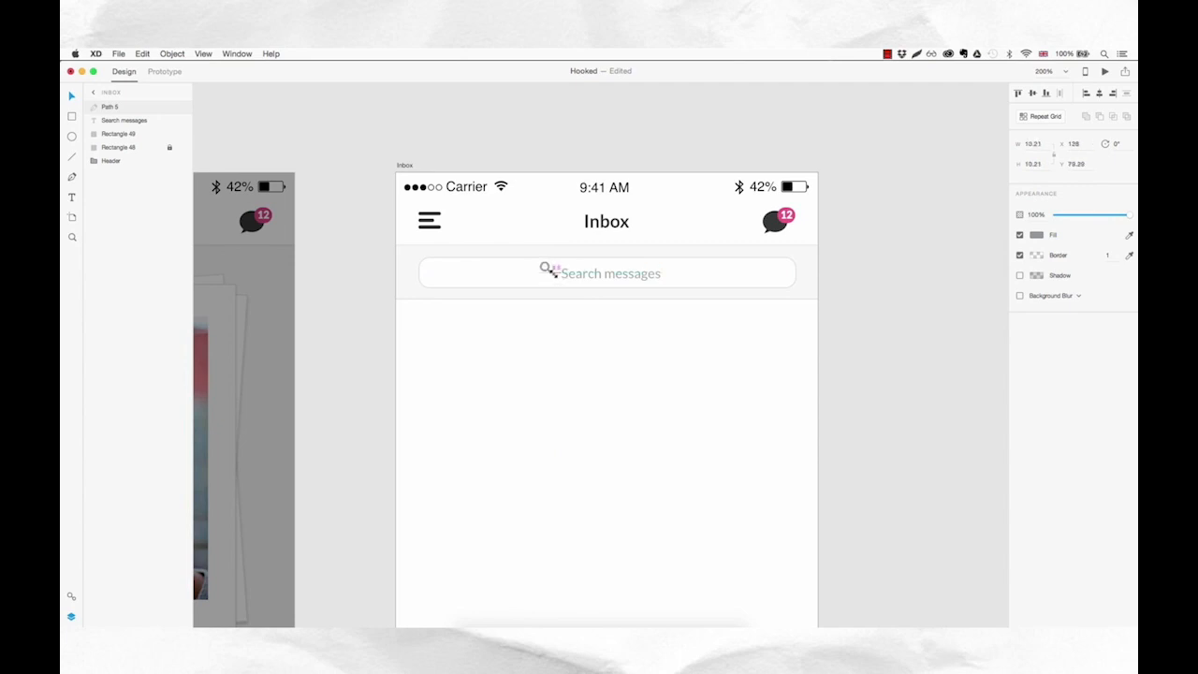
- Nudge the magnifier icon into line with the Search messages text, at about X 131, Y 84
{"action": "key", "text": "Down"}
{"action": "key", "text": "Down"}
{"action": "key", "text": "Down"}
{"action": "key", "text": "Down"}
{"action": "key", "text": "Down"}
{"action": "key", "text": "Down"}
- Fill the magnifier icon with the saved dark colour, remove its border and lower its opacity to about 50%
{"action": "left_click", "coordinate": [1037, 235]}
{"action": "left_click", "coordinate": [945, 309]}
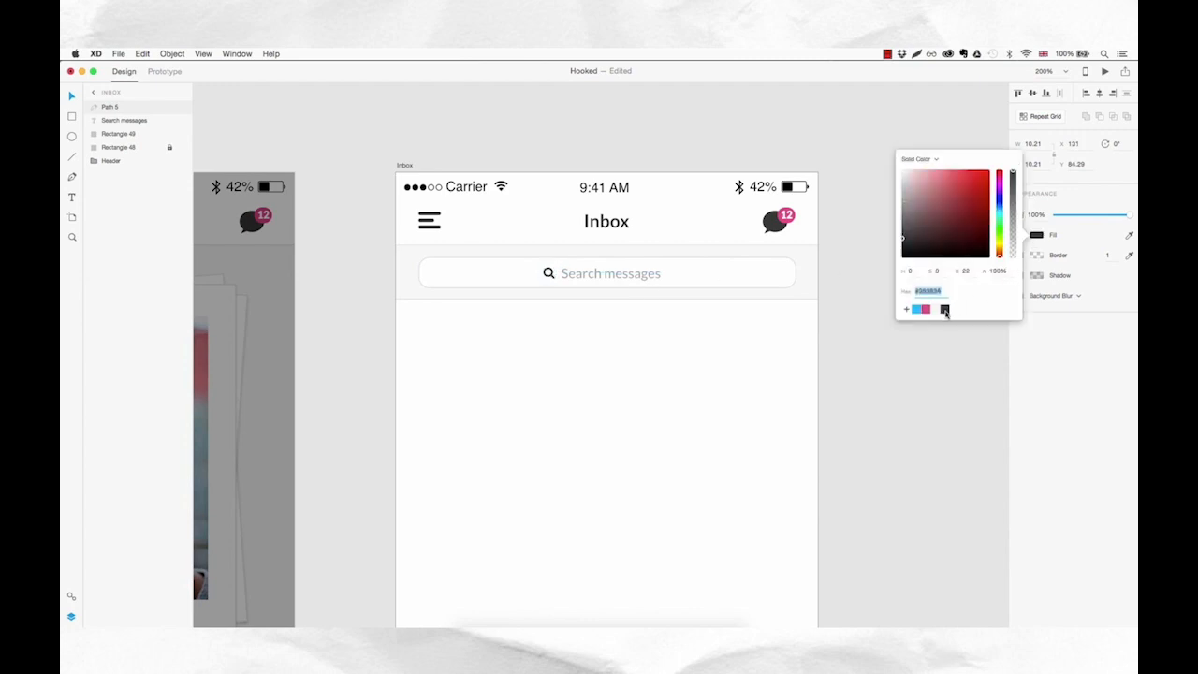
{"action": "left_click", "coordinate": [1064, 335]}
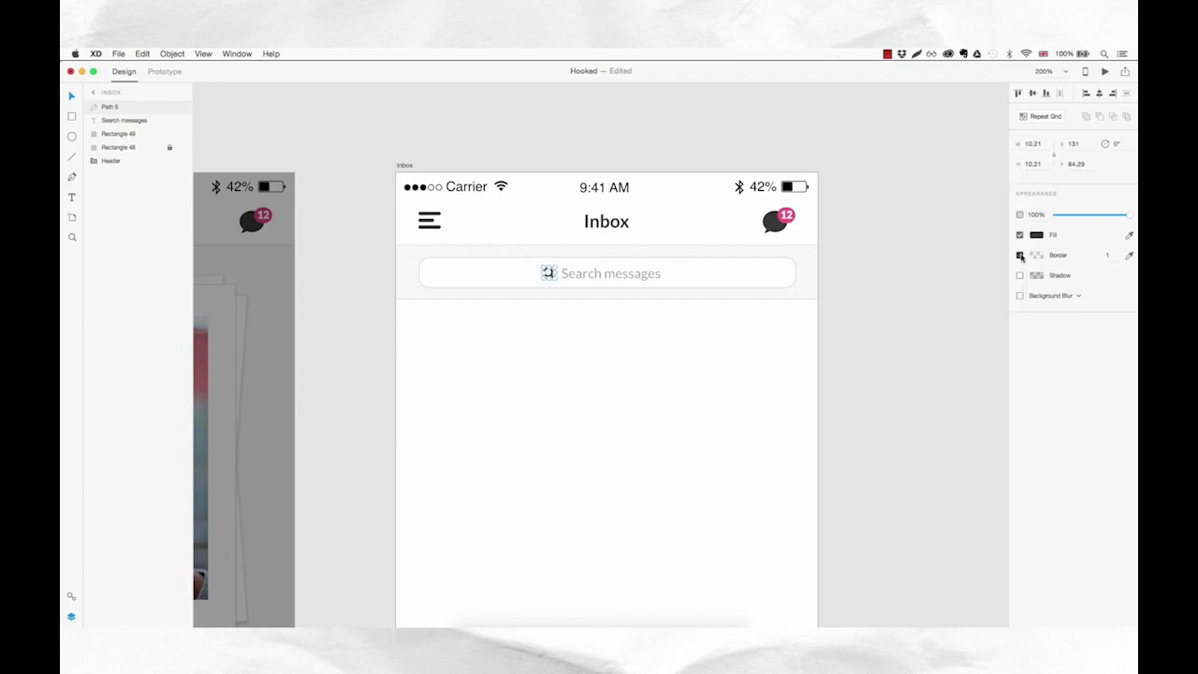
{"action": "left_click_drag", "start_coordinate": [1127, 216], "coordinate": [1101, 217]}
- Group the magnifier icon with the Search messages text and centre the group inside the search field
{"action": "left_click", "coordinate": [688, 272]}
{"action": "left_click", "coordinate": [652, 276]}
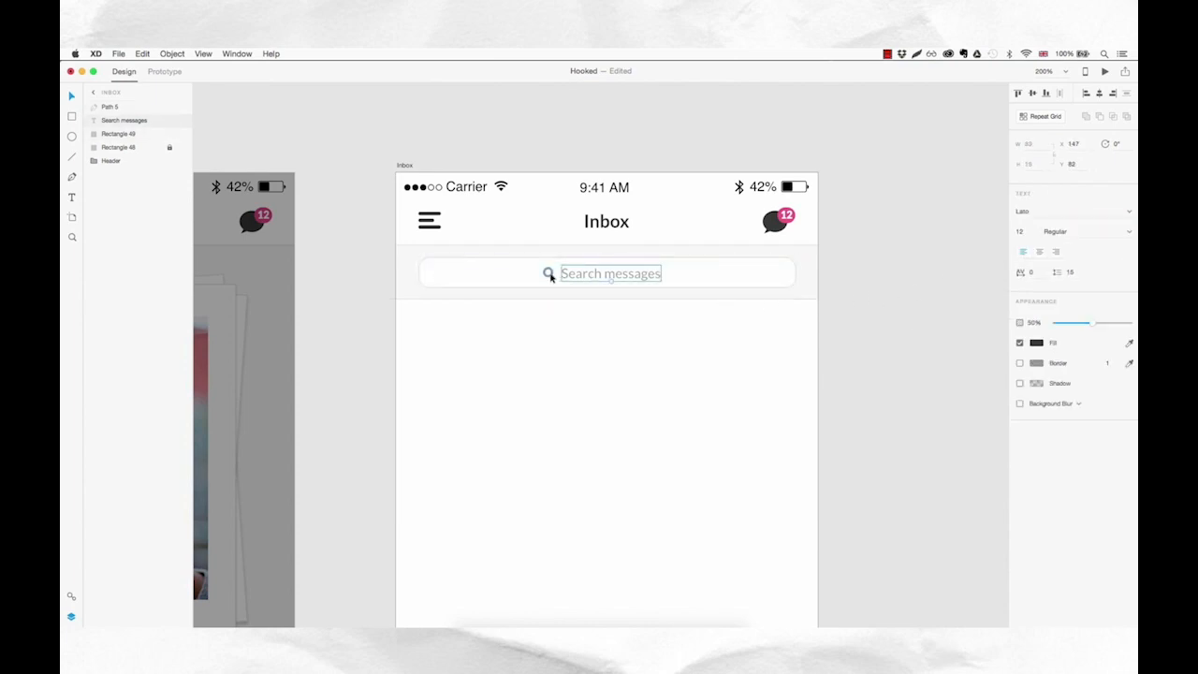
{"action": "left_click", "coordinate": [550, 275], "text": "shift"}
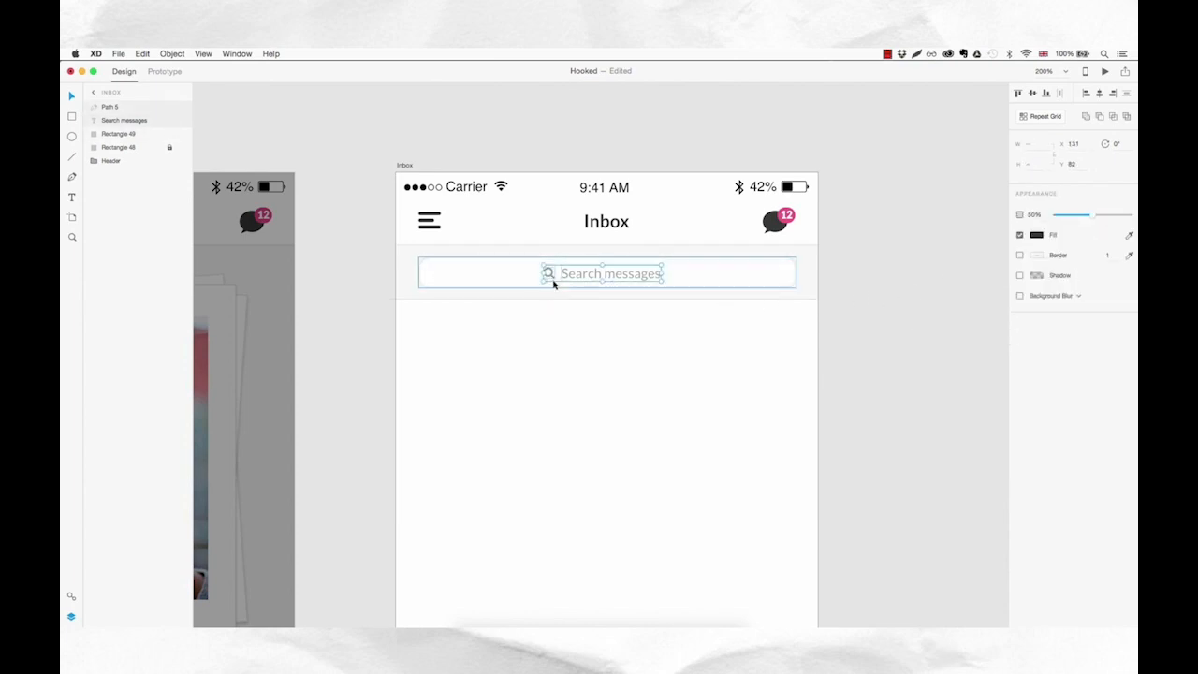
{"action": "key", "text": "super+g"}
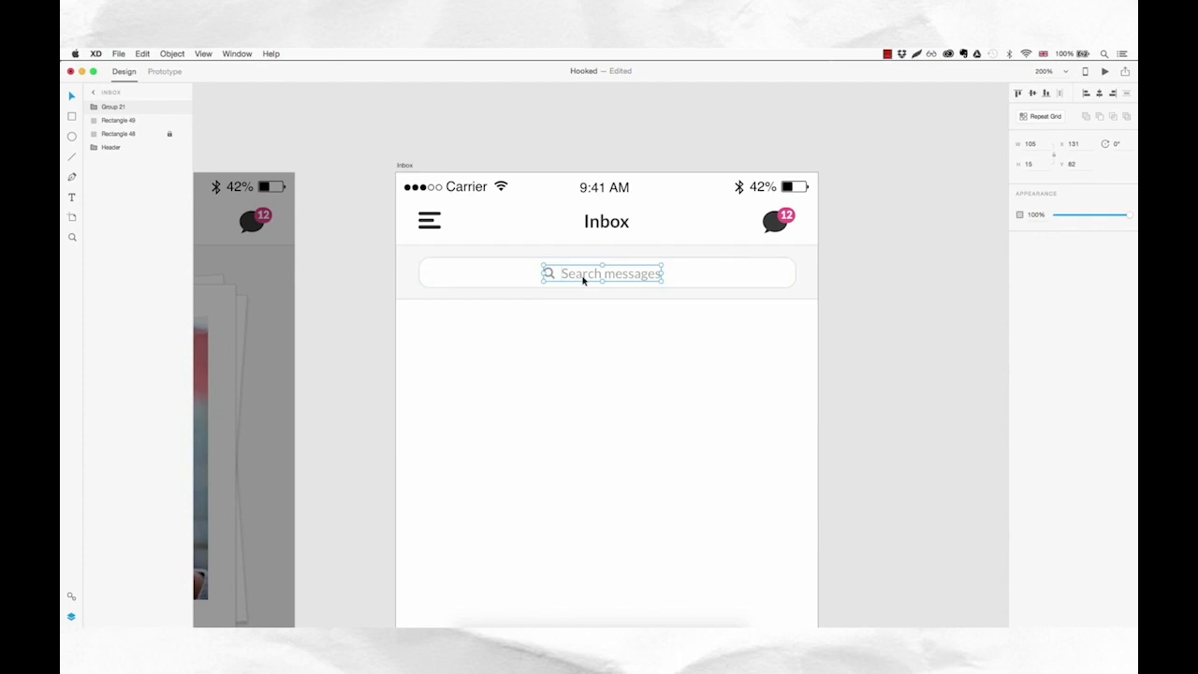
{"action": "left_click_drag", "start_coordinate": [583, 279], "coordinate": [587, 279]}
{"action": "left_click", "coordinate": [680, 345]}
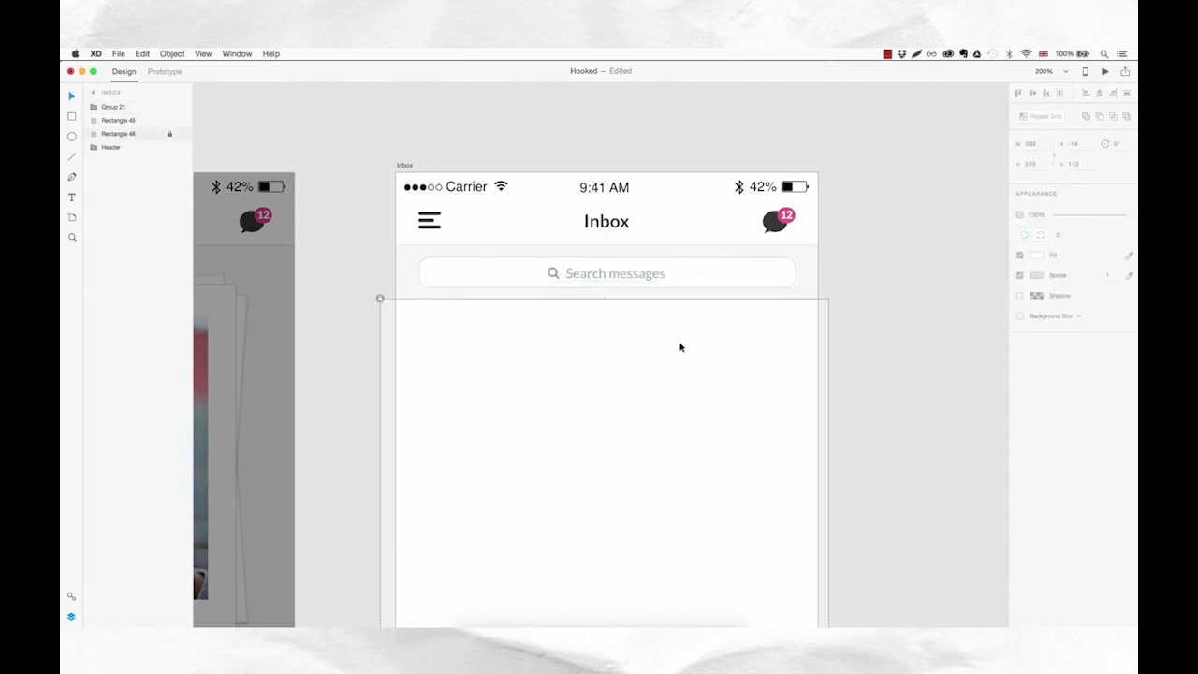
{"action": "left_click", "coordinate": [961, 394]}
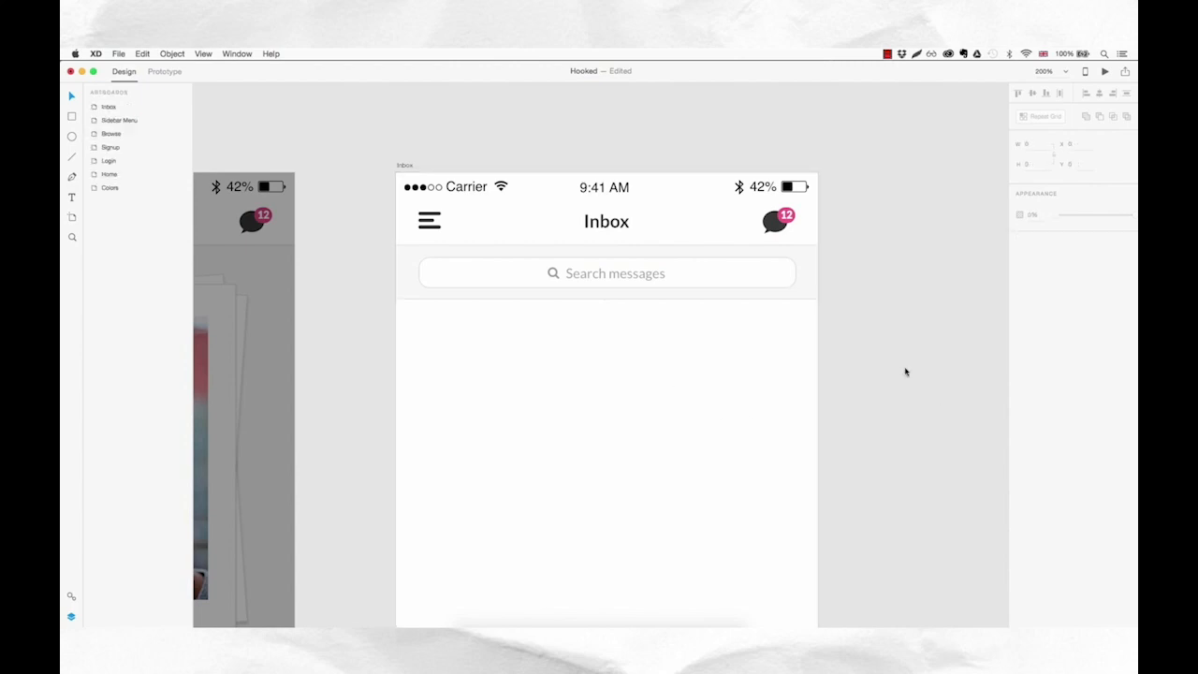
- Draw a circle about 60 × 60 below the search strip, near the Inbox artboard's left edge
{"action": "key", "text": "e"}
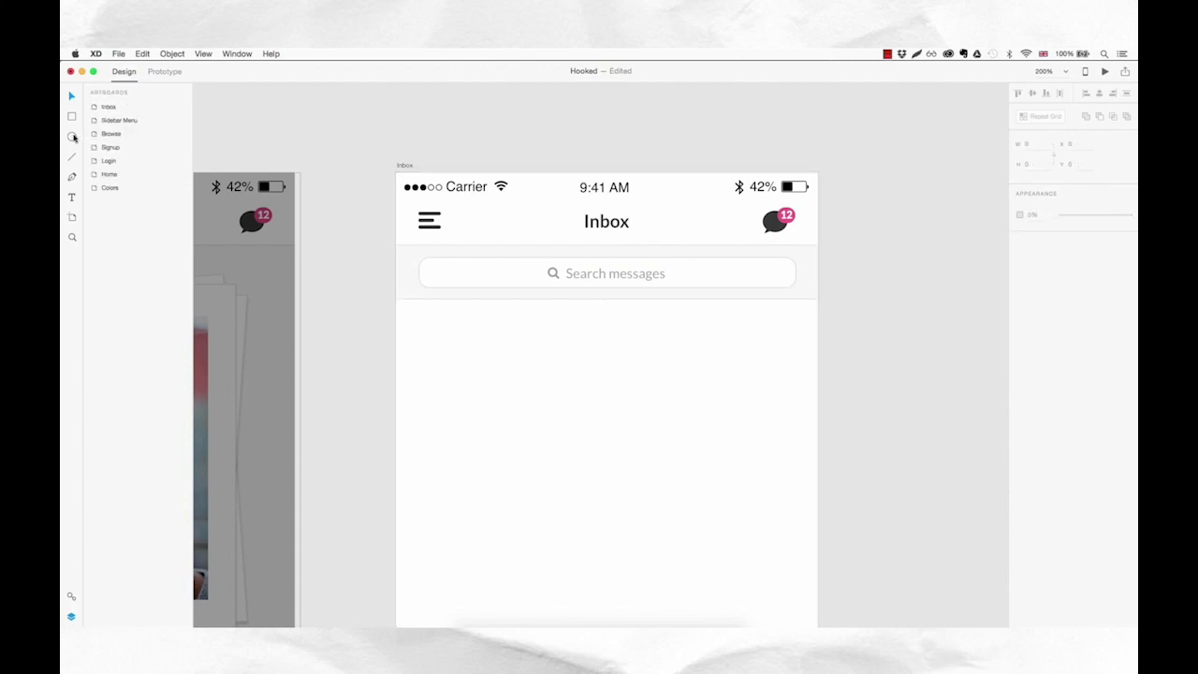
{"action": "left_click_drag", "start_coordinate": [434, 335], "coordinate": [502, 402]}
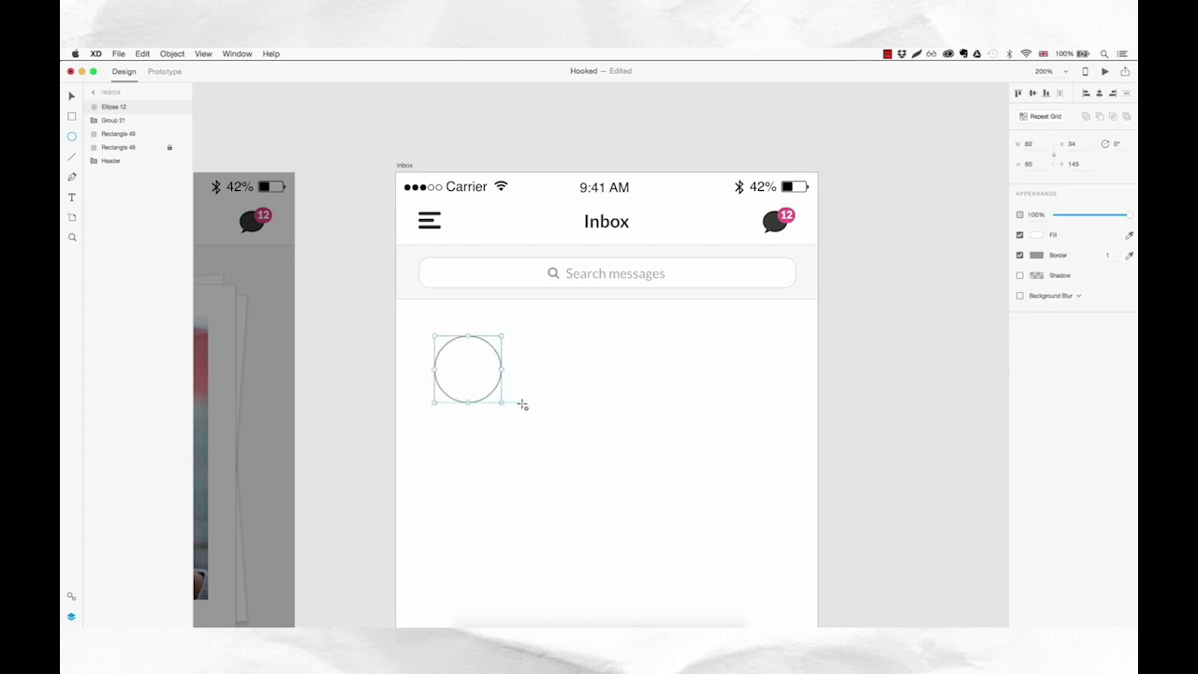
- Remove the circle's border and fill it with the saved dark grey swatch
{"action": "left_click", "coordinate": [1021, 257]}
{"action": "left_click", "coordinate": [1036, 235]}
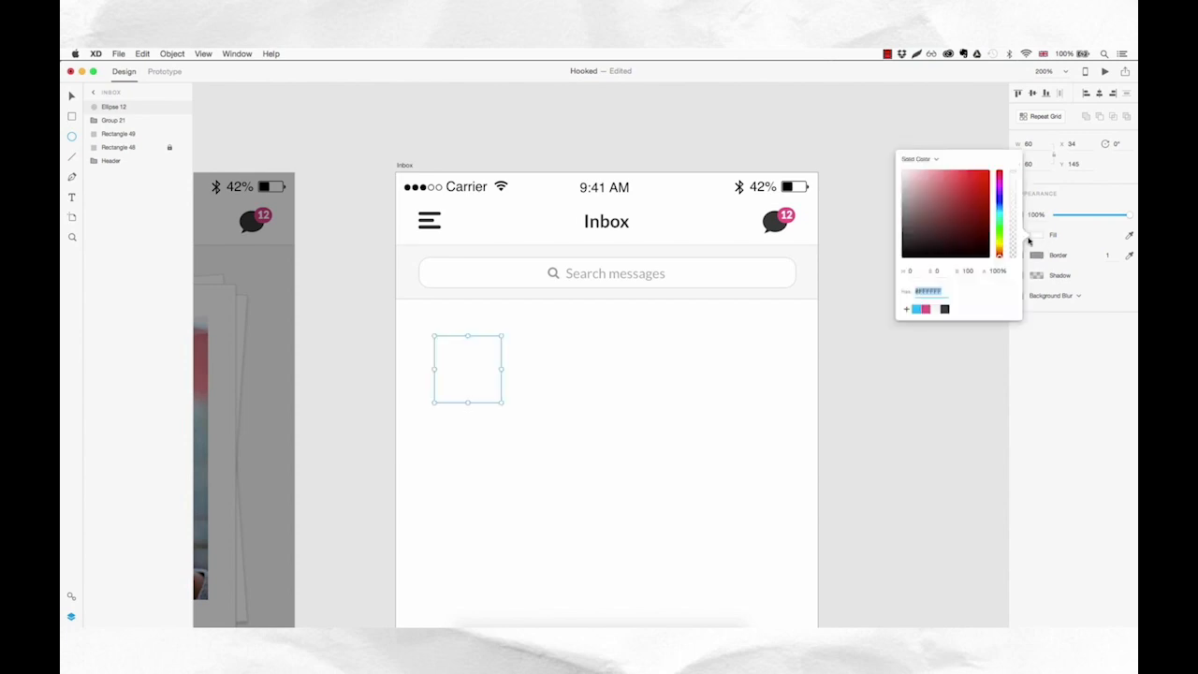
{"action": "left_click", "coordinate": [936, 229]}
{"action": "left_click_drag", "start_coordinate": [936, 229], "coordinate": [880, 239]}
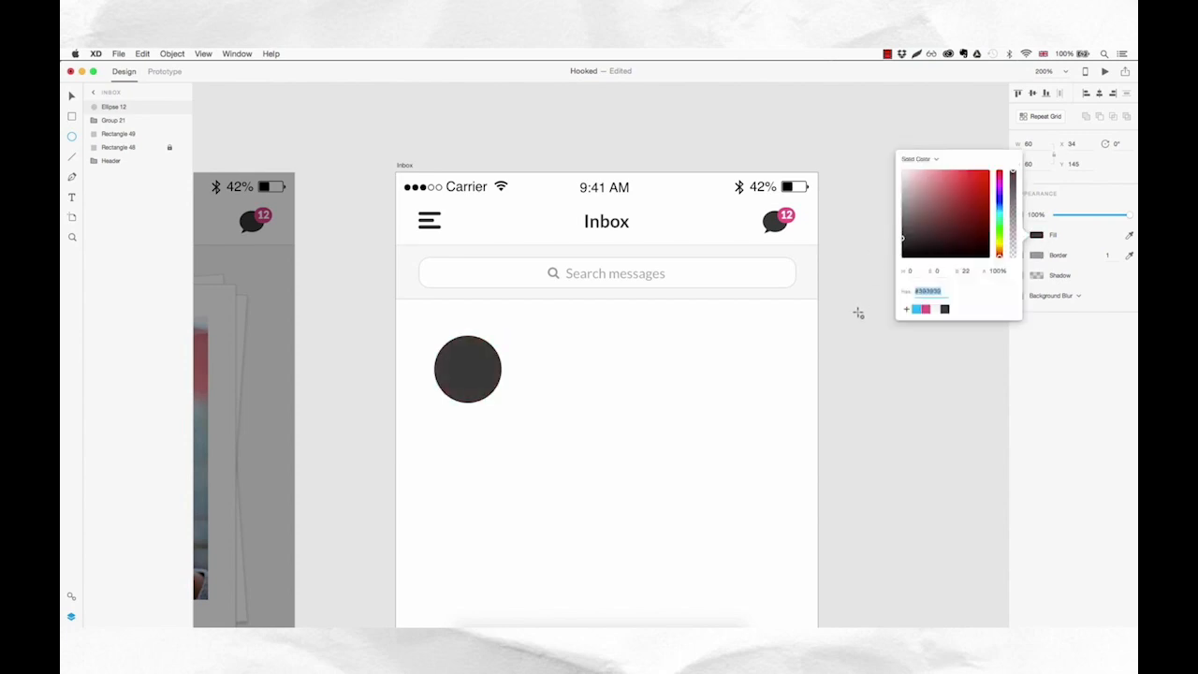
{"action": "left_click", "coordinate": [848, 377]}
- Position the dark circle at X 20, Y 132, aligned with the search field's left edge and 20 px below the search bar
{"action": "key", "text": "v"}
{"action": "left_click_drag", "start_coordinate": [480, 380], "coordinate": [442, 343]}
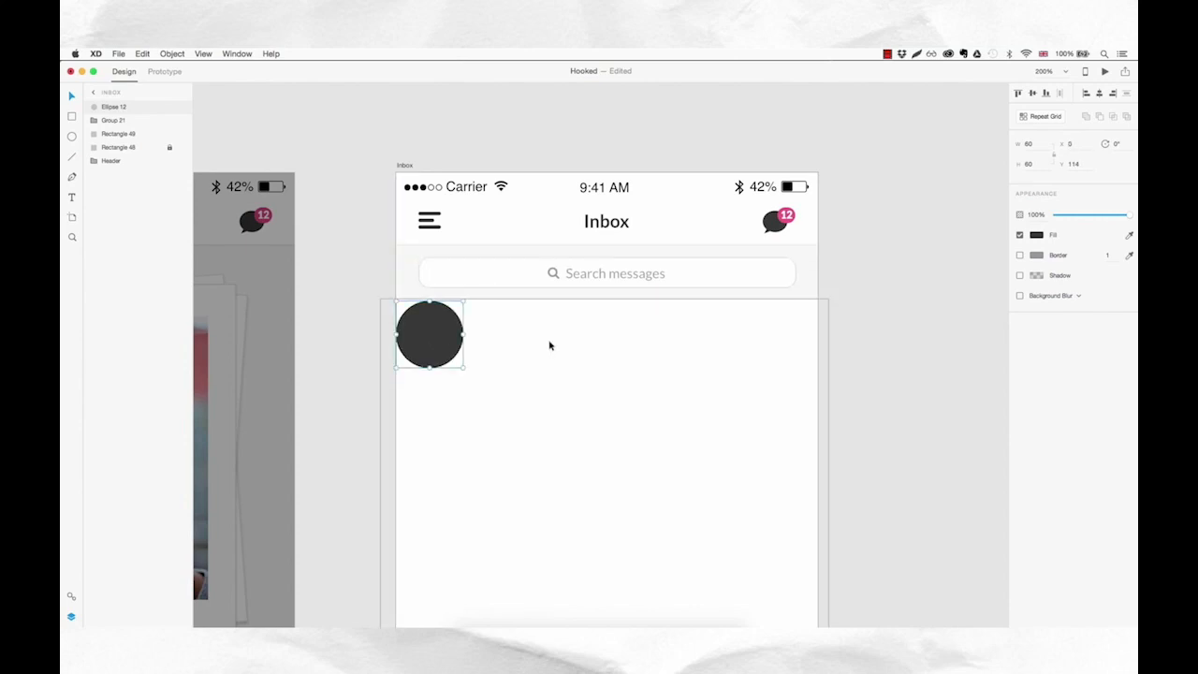
{"action": "key", "text": "Up"}
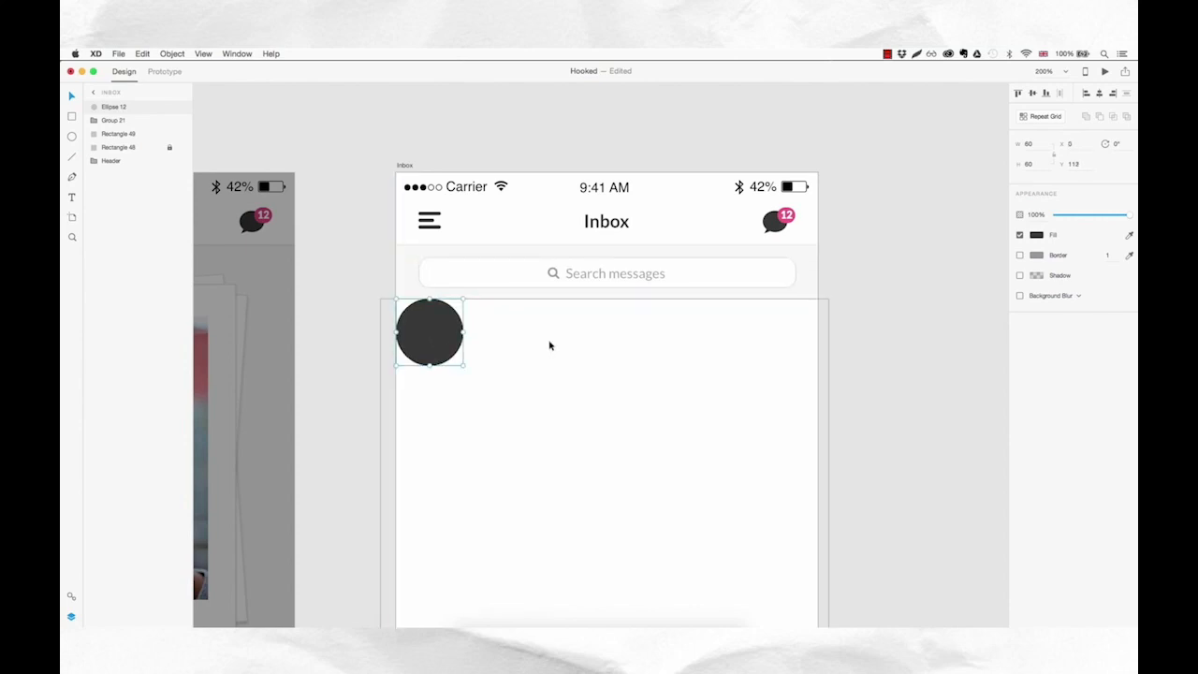
{"action": "key", "text": "Down"}
{"action": "key", "text": "Down"}
{"action": "key", "text": "Down"}
{"action": "key", "text": "Down"}
{"action": "key", "text": "Down"}
{"action": "key", "text": "Down"}
{"action": "key", "text": "Down"}
{"action": "key", "text": "Down"}
{"action": "key", "text": "Down"}
{"action": "key", "text": "Down"}
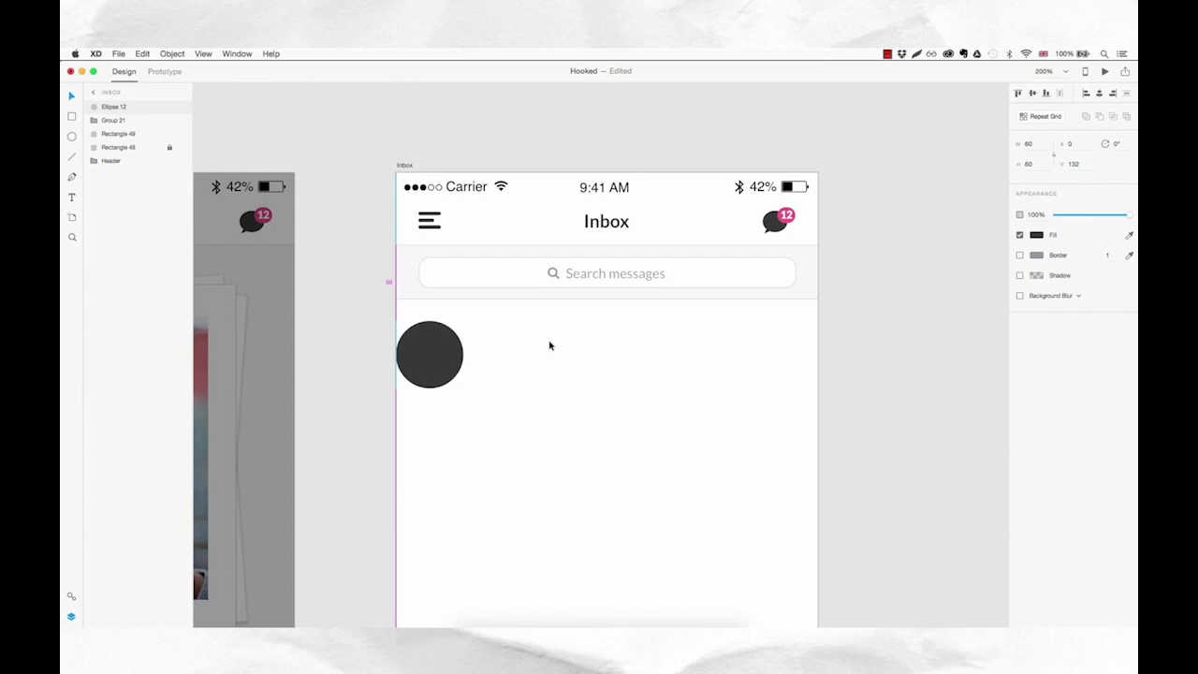
{"action": "key", "text": "shift+Right"}
{"action": "key", "text": "shift+Right"}
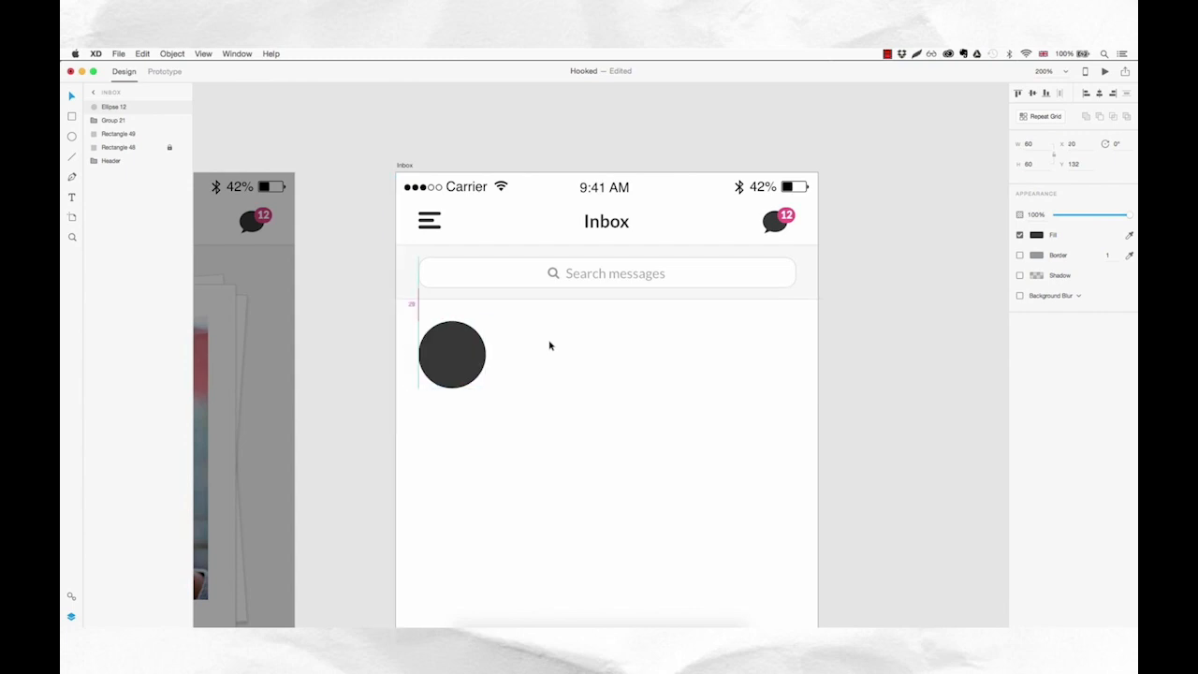
- Add the text "Username" beside the circle and set its font to Lato
{"action": "left_click", "coordinate": [624, 353]}
{"action": "key", "text": "t"}
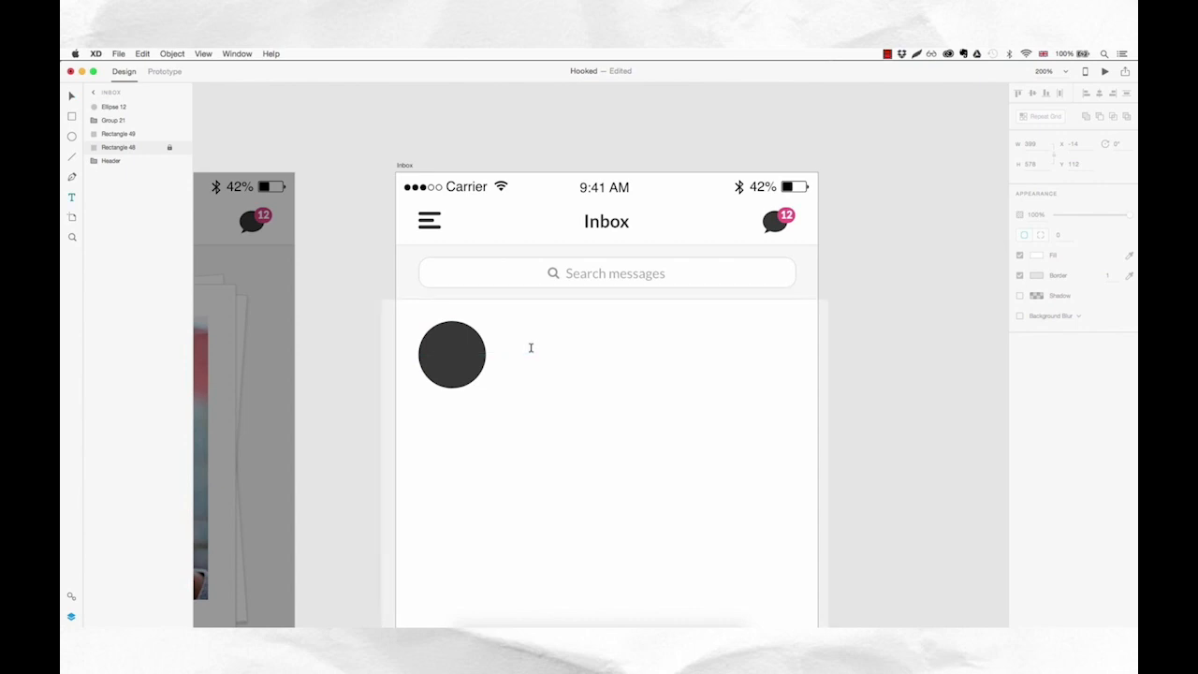
{"action": "left_click", "coordinate": [531, 348]}
{"action": "type", "text": "Usernae"}
{"action": "key", "text": "BackSpace"}
{"action": "type", "text": "me"}
{"action": "key", "text": "Escape"}
{"action": "left_click", "coordinate": [1085, 216]}
{"action": "type", "text": "Lato"}
{"action": "key", "text": "Return"}
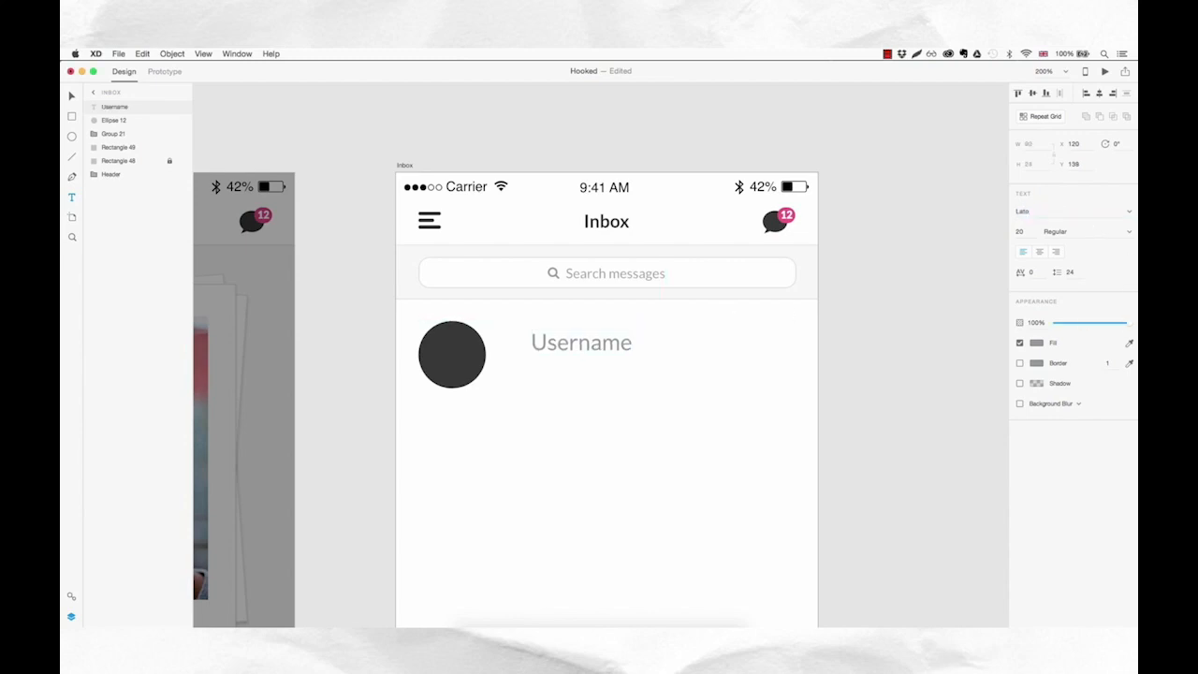
- Style the Username text with the saved dark grey swatch, size 16 and Bold weight
{"action": "left_click", "coordinate": [1037, 343]}
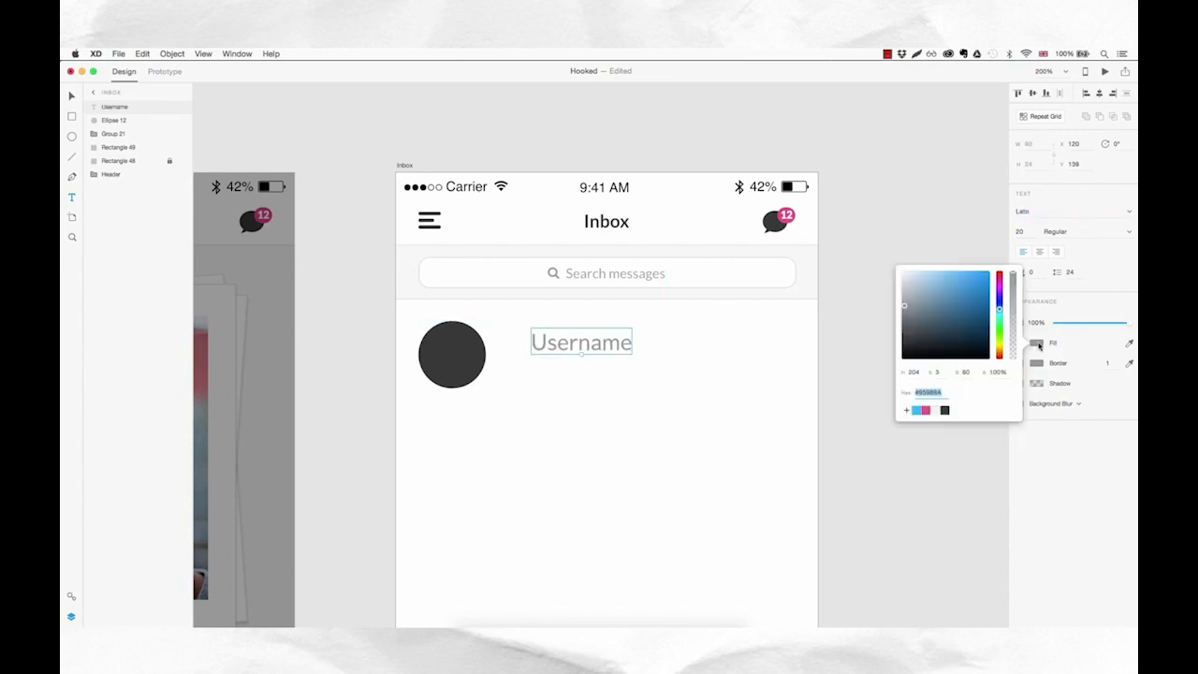
{"action": "left_click", "coordinate": [944, 410]}
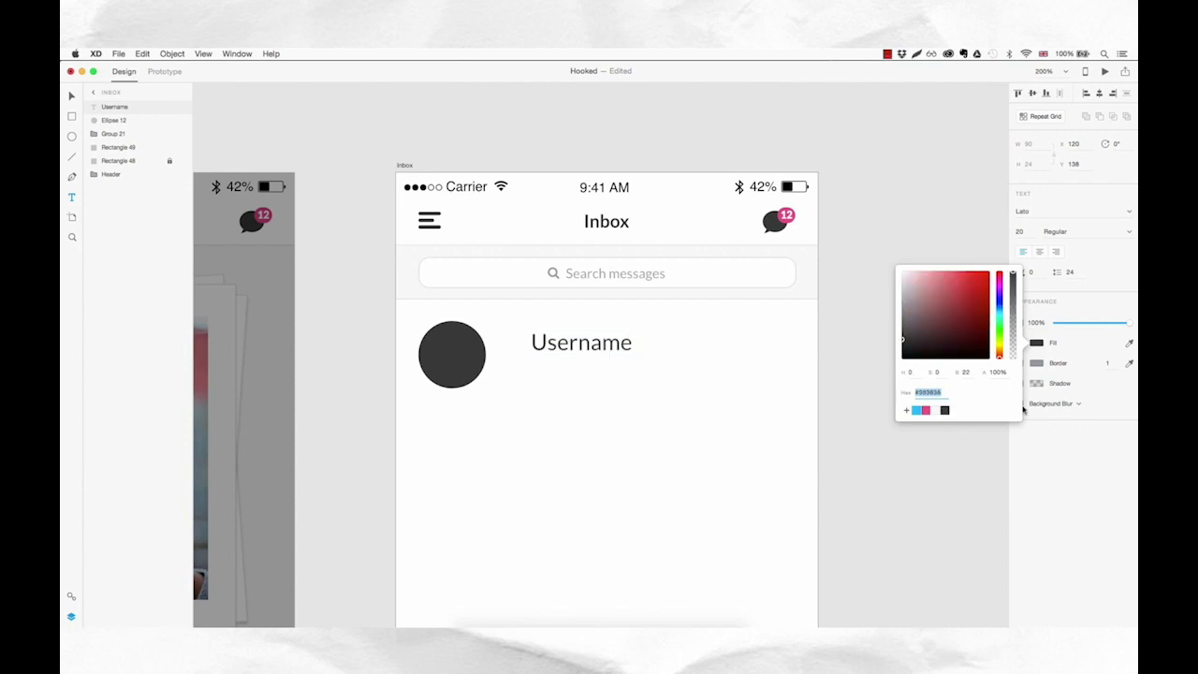
{"action": "left_click", "coordinate": [1020, 231]}
{"action": "type", "text": "16"}
{"action": "key", "text": "Return"}
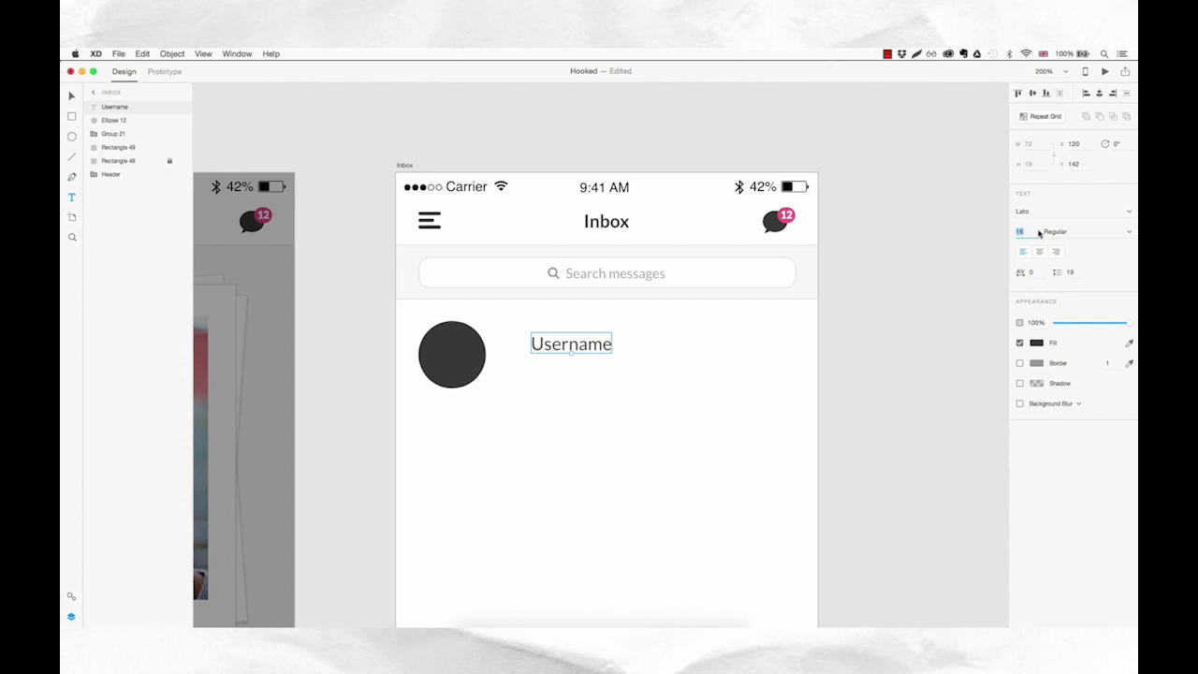
{"action": "left_click", "coordinate": [1129, 232]}
{"action": "left_click", "coordinate": [1069, 309]}
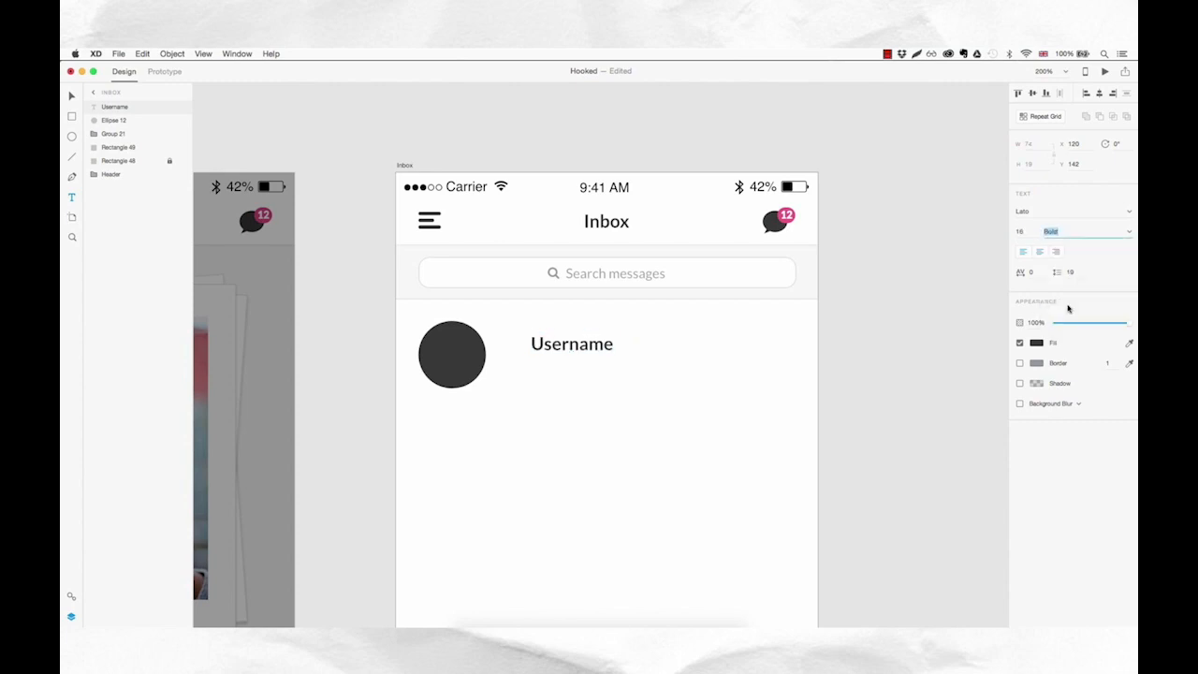
- Move the Username text closer to the circle, duplicate it directly below, and set the copy's size to 14
{"action": "key", "text": "Escape"}
{"action": "left_click_drag", "start_coordinate": [605, 347], "coordinate": [575, 370]}
{"action": "left_click", "coordinate": [1029, 235]}
{"action": "type", "text": "16"}
{"action": "key", "text": "Return"}
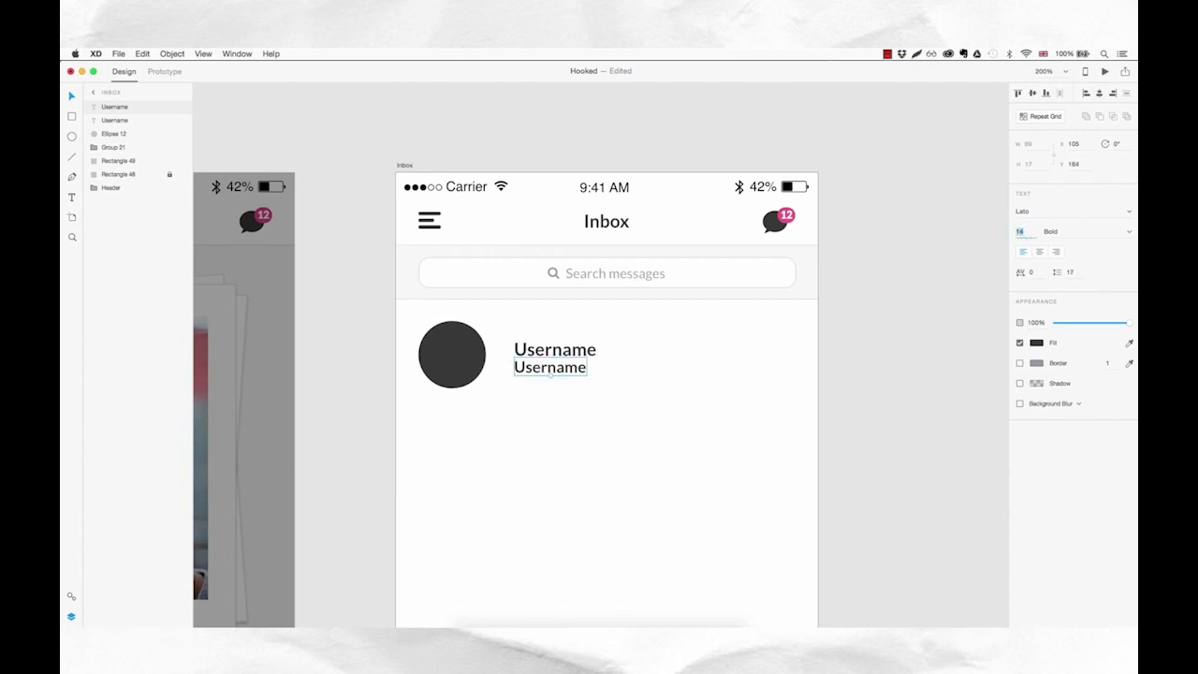
- Change the lower Username copy to Regular weight and 70% opacity
{"action": "left_click", "coordinate": [1128, 233]}
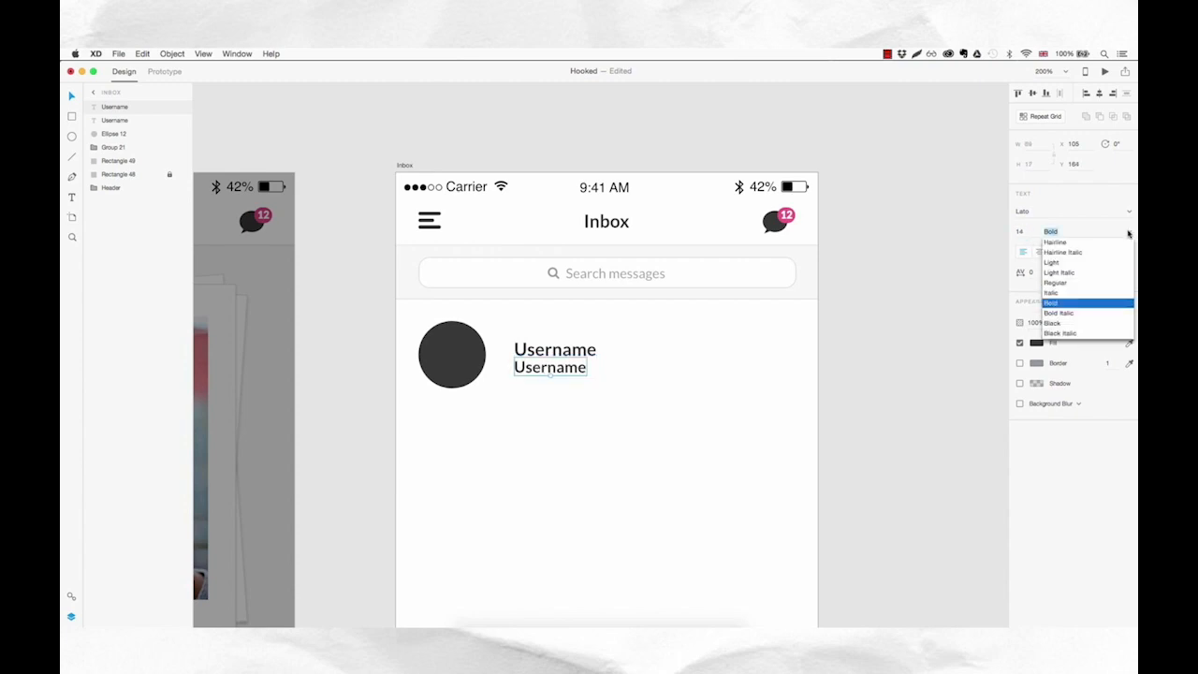
{"action": "left_click", "coordinate": [1065, 285]}
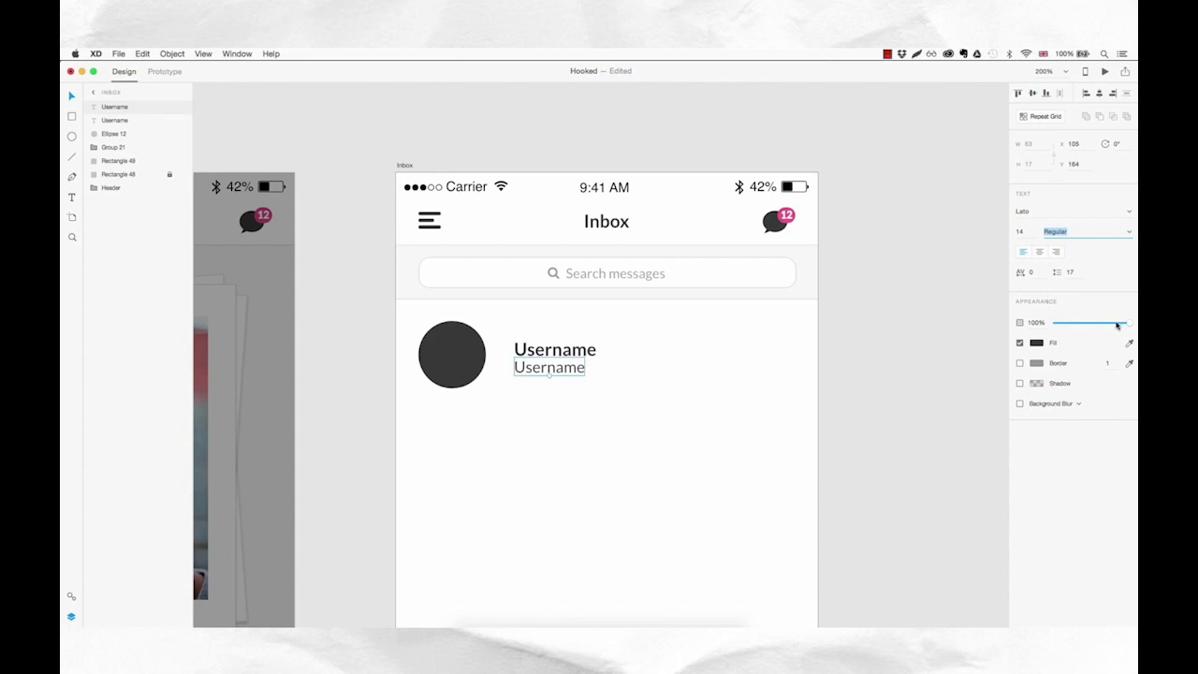
{"action": "left_click_drag", "start_coordinate": [1127, 327], "coordinate": [1106, 327]}
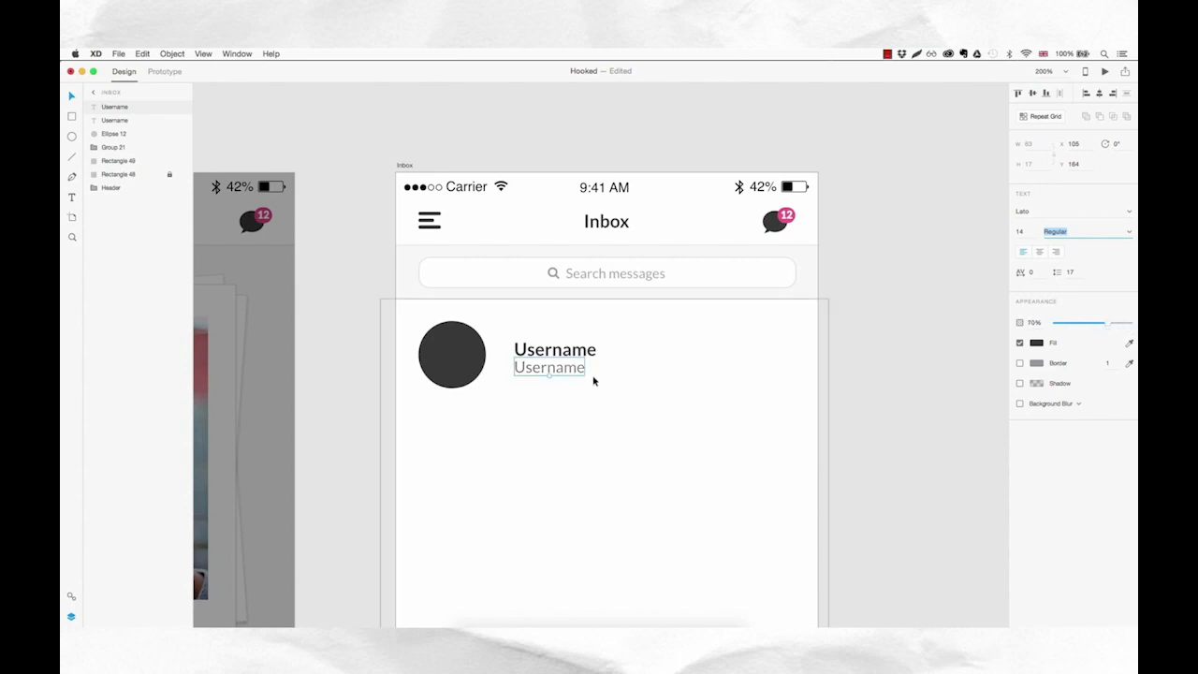
{"action": "key", "text": "Escape"}
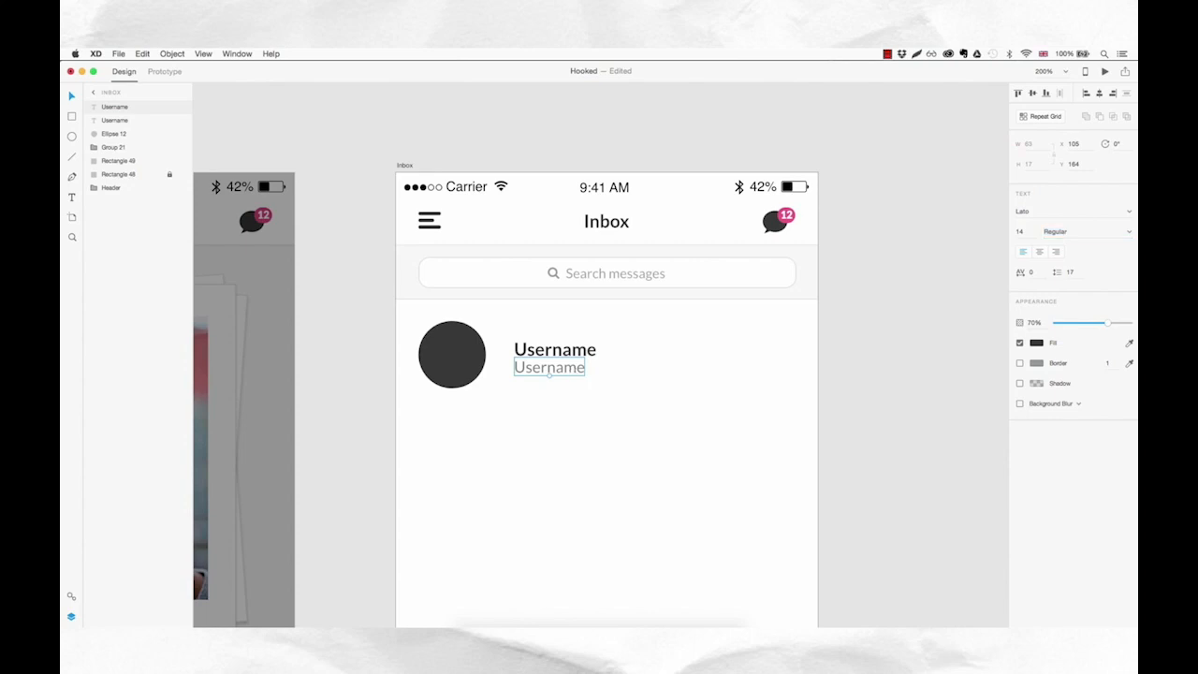
- Replace the lower copy's text with "This is a little part of the message"
{"action": "double_click", "coordinate": [555, 370]}
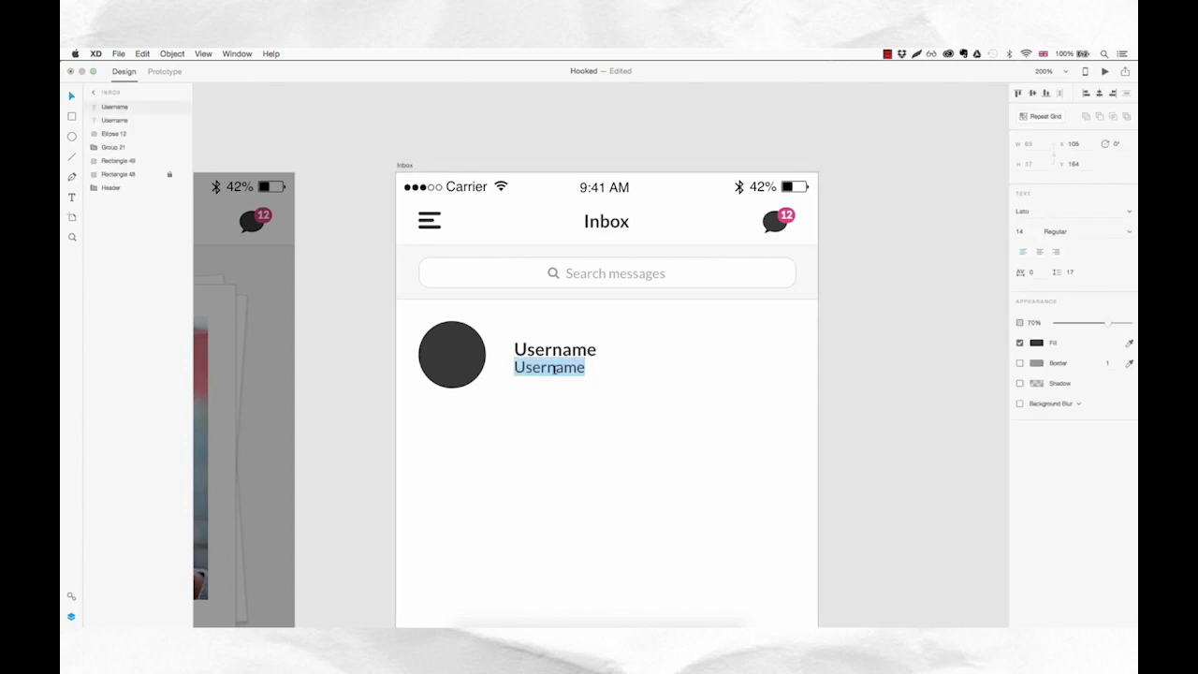
{"action": "type", "text": "This is a "}
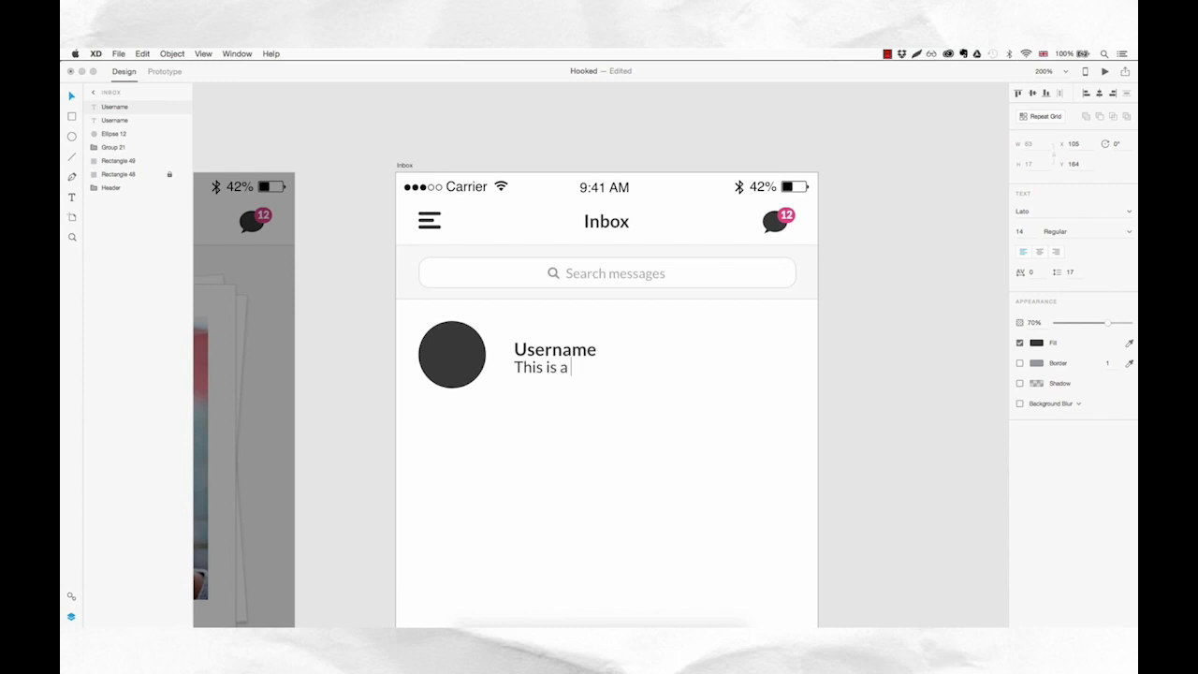
{"action": "type", "text": "little part of the "}
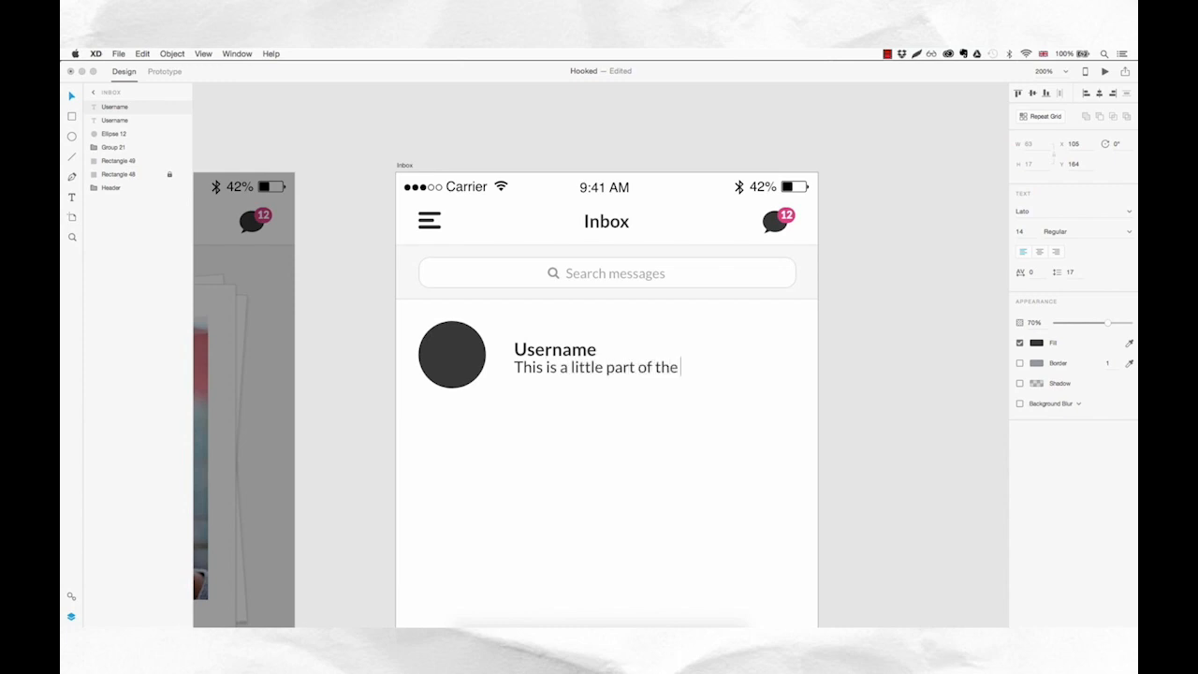
{"action": "type", "text": "message"}
{"action": "key", "text": "Escape"}
{"action": "key", "text": "Escape"}
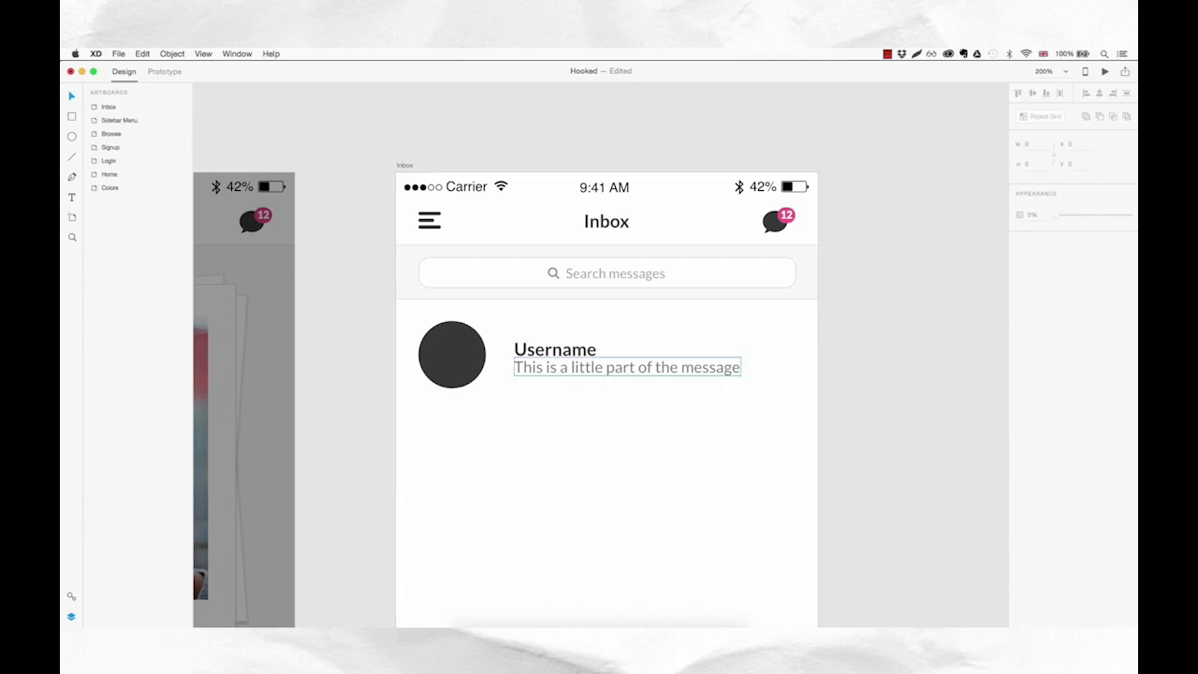
- Widen the gap between the message line and Username, and centre both lines vertically on the circle
{"action": "left_click", "coordinate": [626, 366]}
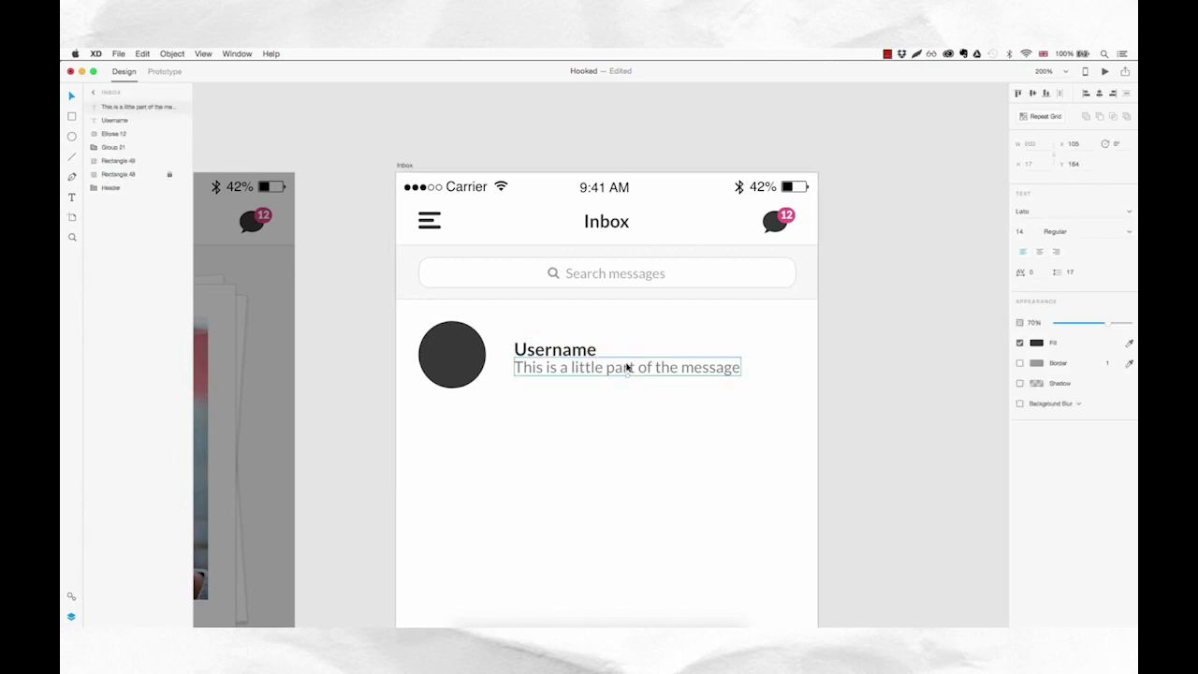
{"action": "key", "text": "Down"}
{"action": "key", "text": "Down"}
{"action": "key", "text": "Down"}
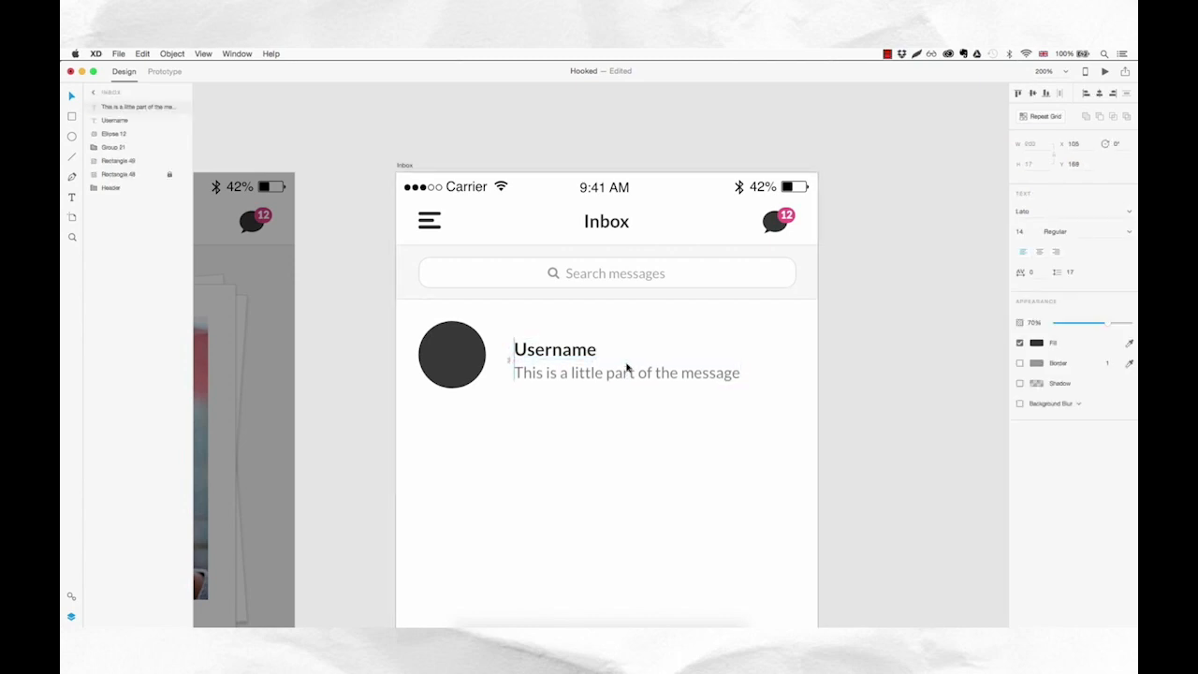
{"action": "key", "text": "Up"}
{"action": "left_click", "coordinate": [573, 354], "text": "shift"}
{"action": "key", "text": "Up"}
{"action": "key", "text": "Up"}
{"action": "key", "text": "Up"}
{"action": "key", "text": "Up"}
{"action": "key", "text": "Up"}
{"action": "key", "text": "Up"}
{"action": "key", "text": "Down"}
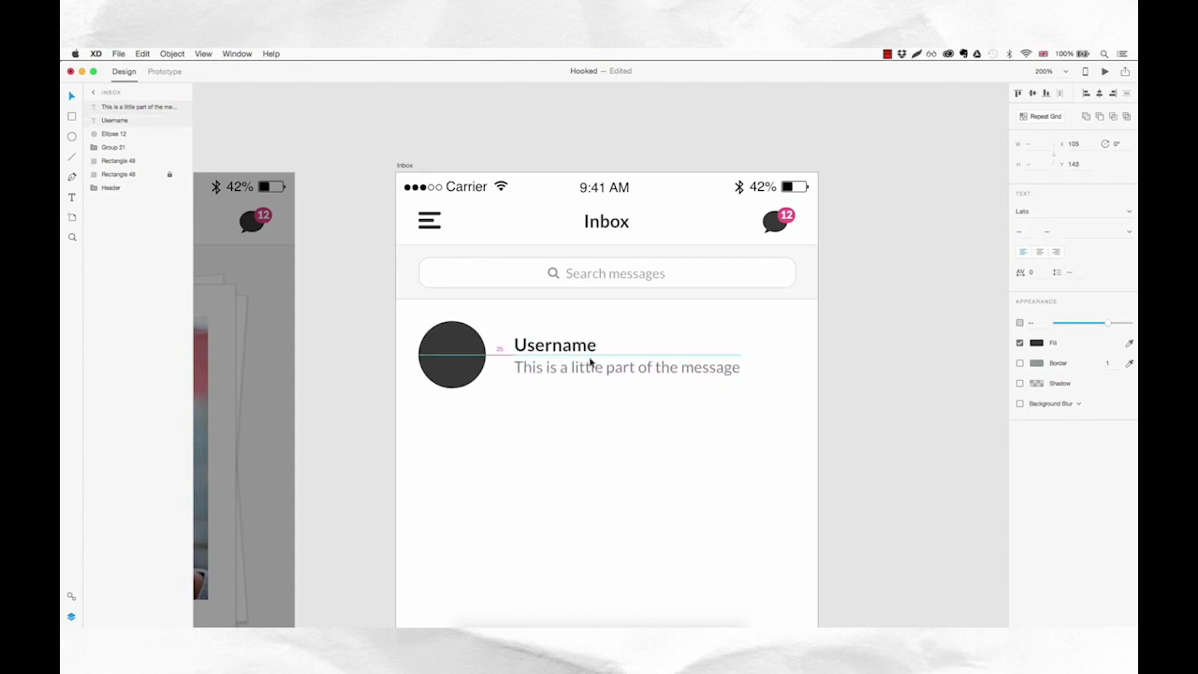
- Shift the Username and message lines together to X 100, 20 px from the circle
{"action": "key", "text": "shift+Left"}
{"action": "key", "text": "shift+Left"}
{"action": "key", "text": "Left"}
{"action": "key", "text": "Left"}
{"action": "key", "text": "Left"}
{"action": "key", "text": "Left"}
{"action": "key", "text": "Left"}
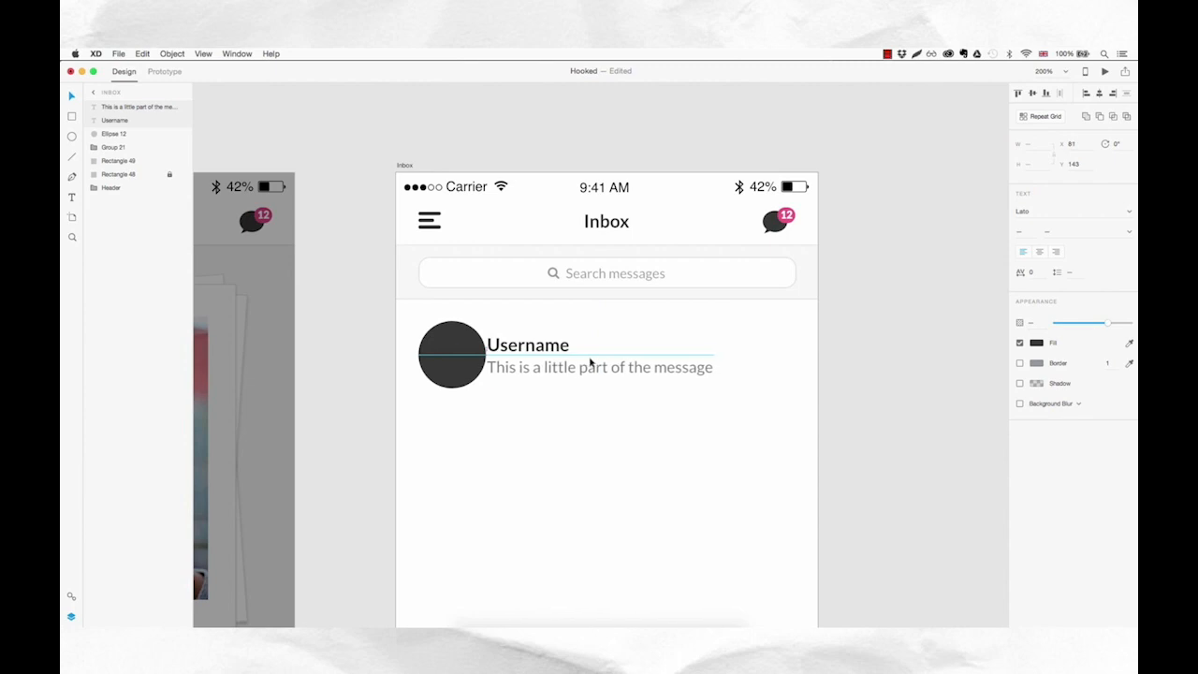
{"action": "key", "text": "shift+Right"}
{"action": "key", "text": "shift+Right"}
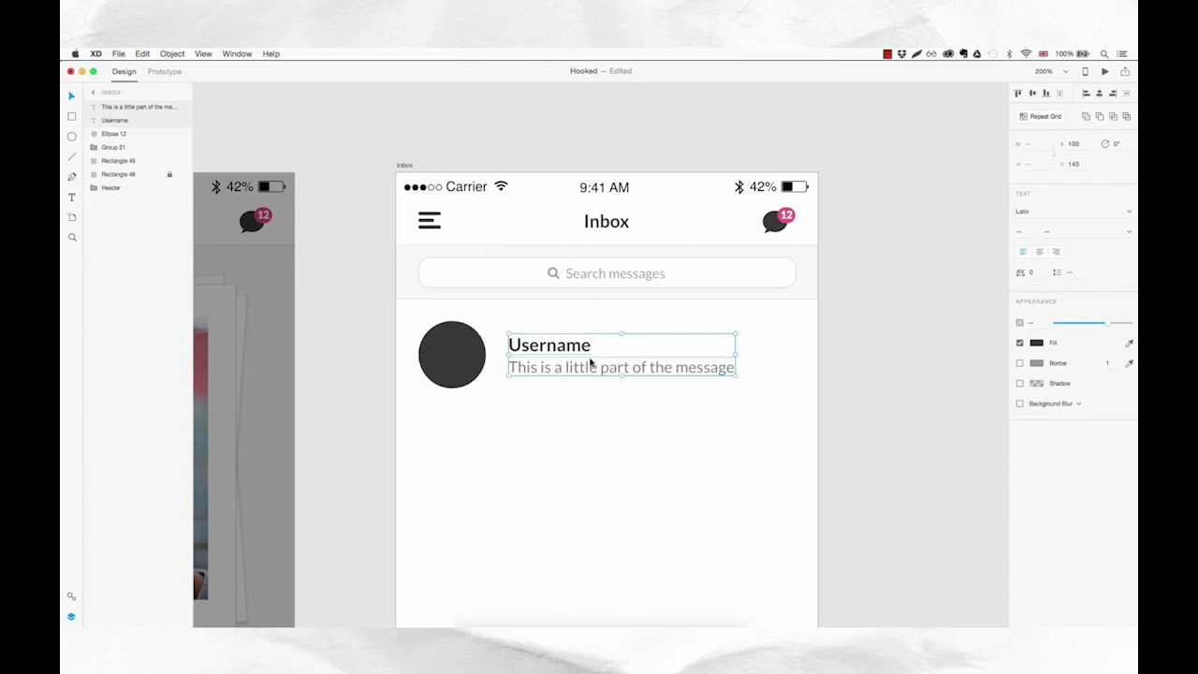
{"action": "left_click", "coordinate": [660, 405]}
- Duplicate the message line above the original and change the copy's text to "09.50am"
{"action": "left_click", "coordinate": [640, 373]}
{"action": "key", "text": "alt"}
{"action": "left_click_drag", "start_coordinate": [644, 372], "coordinate": [711, 345]}
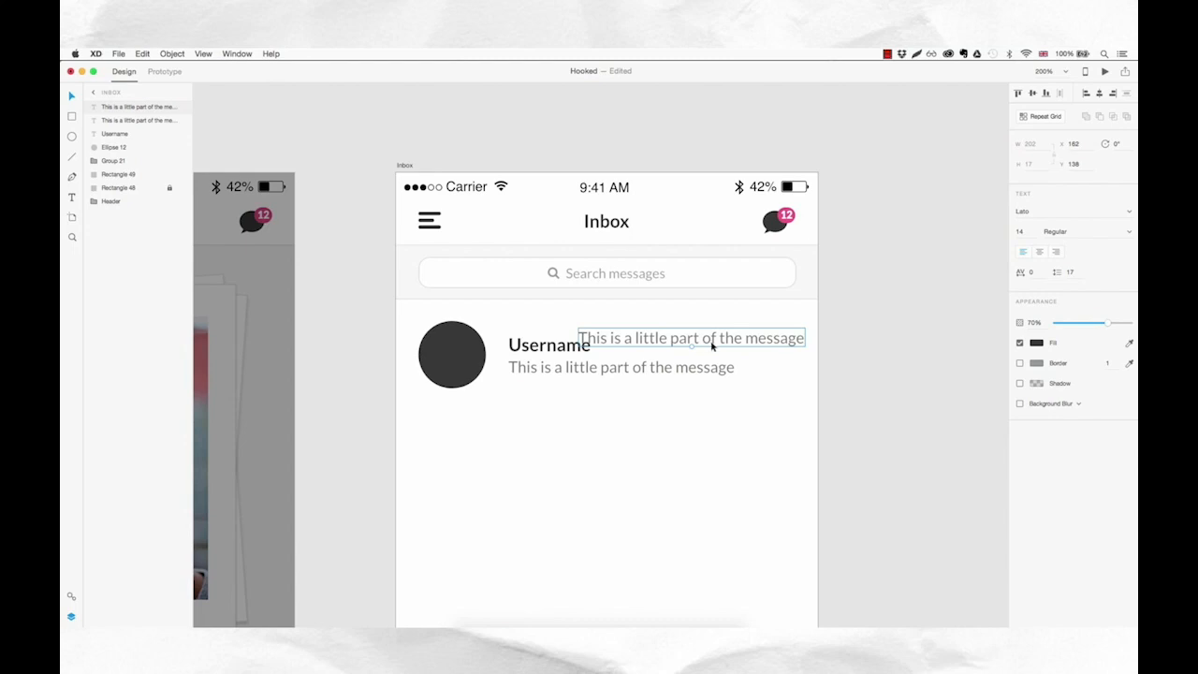
{"action": "double_click", "coordinate": [712, 345]}
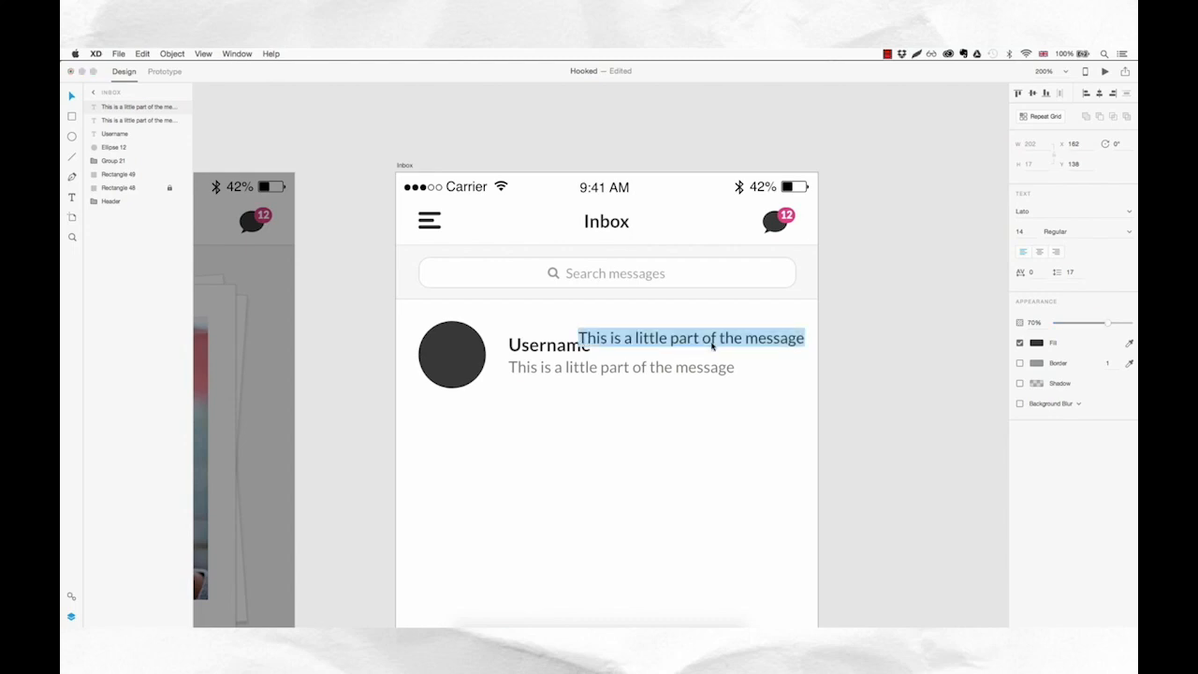
{"action": "type", "text": "09.50am"}
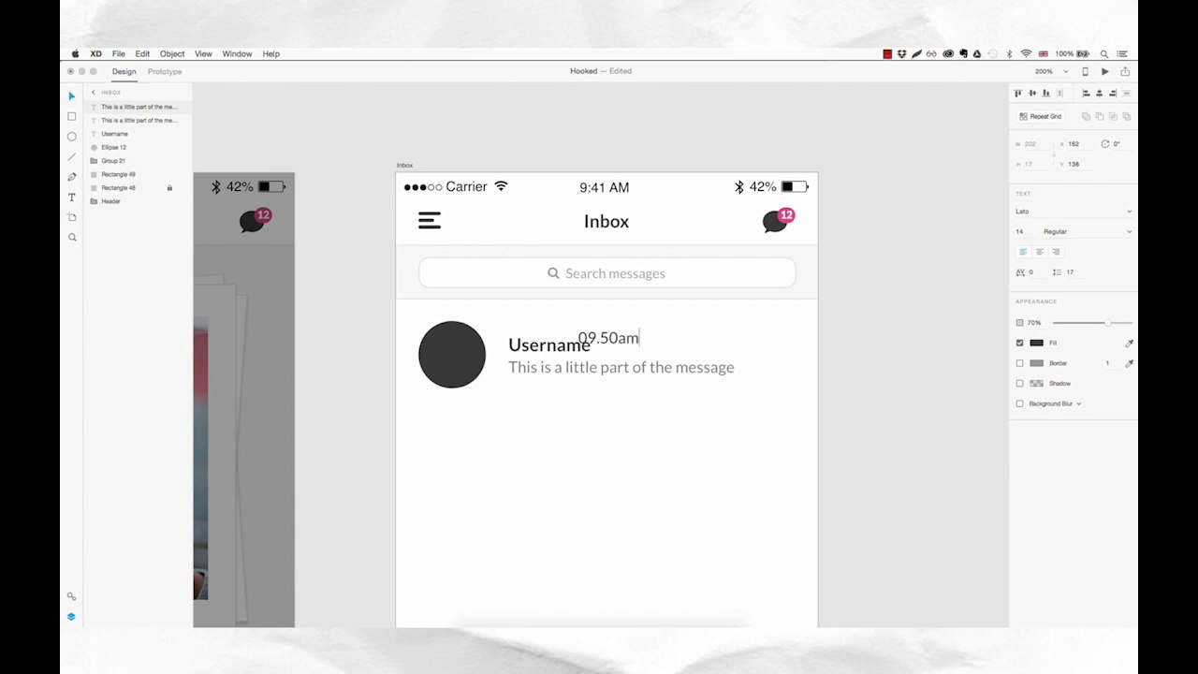
{"action": "key", "text": "Escape"}
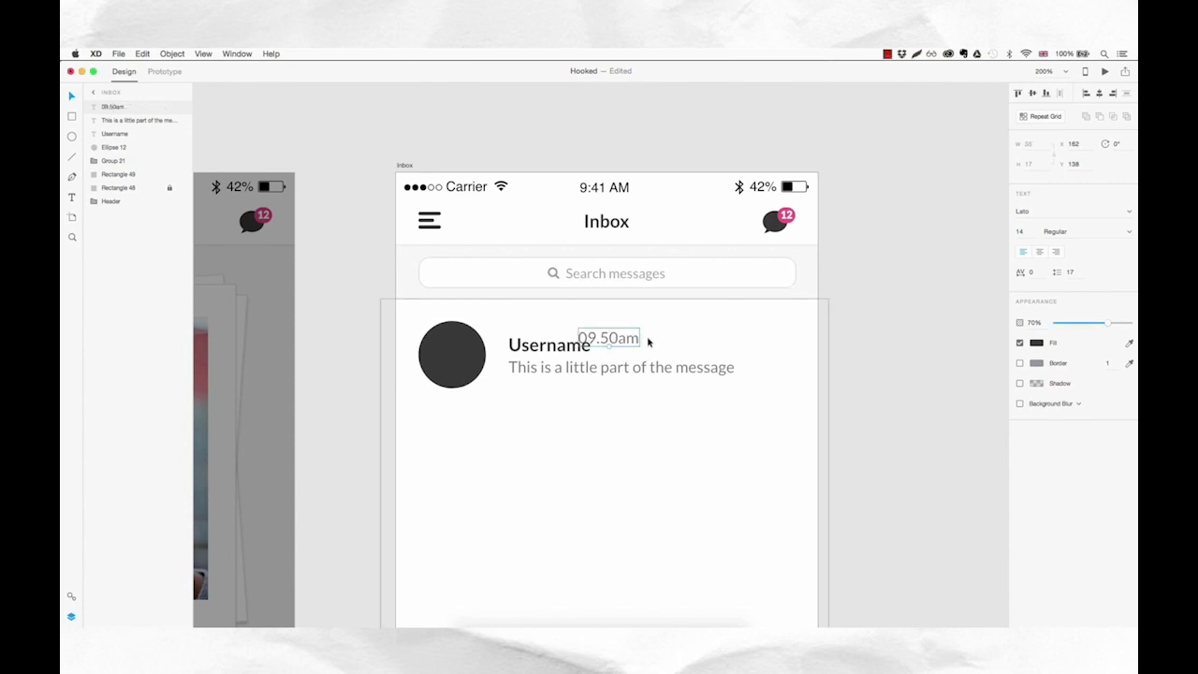
- Place the 09.50am timestamp 20 px inside the artboard's right edge and make its text right-aligned
{"action": "left_click_drag", "start_coordinate": [635, 340], "coordinate": [812, 339]}
{"action": "key", "text": "shift+Left"}
{"action": "key", "text": "shift+Left"}
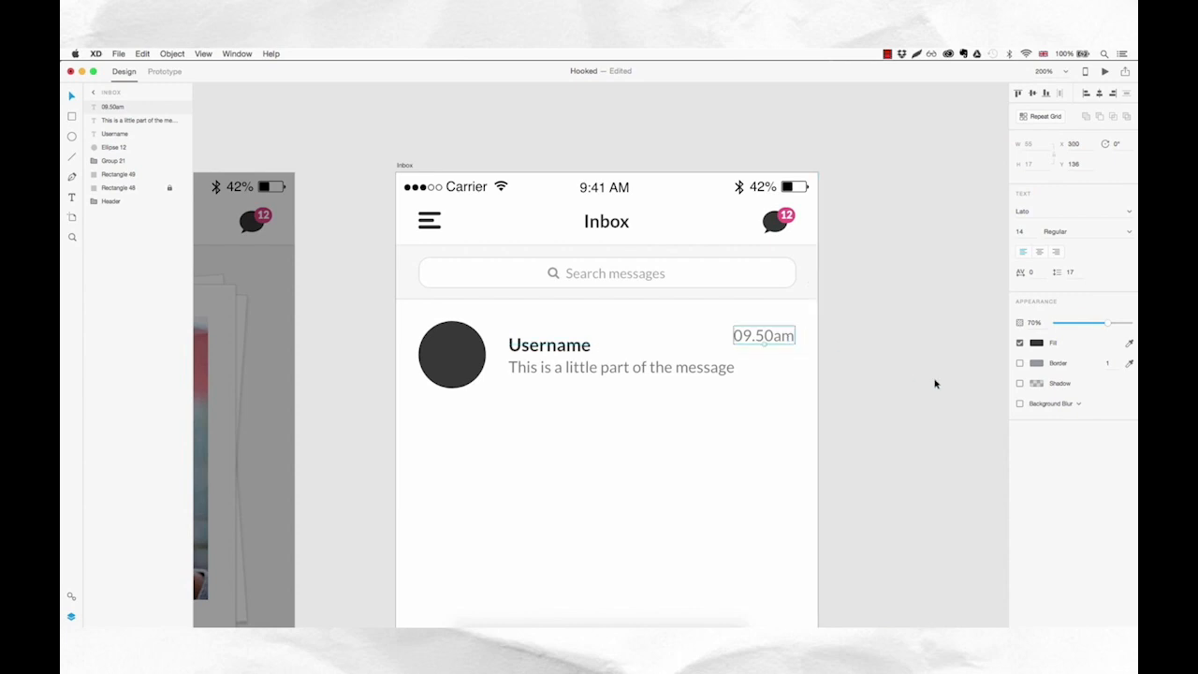
{"action": "left_click", "coordinate": [1058, 253]}
- Set the timestamp's font size to 12 and lower its opacity slightly below 70%
{"action": "left_click", "coordinate": [1036, 231]}
{"action": "type", "text": "12"}
{"action": "key", "text": "Return"}
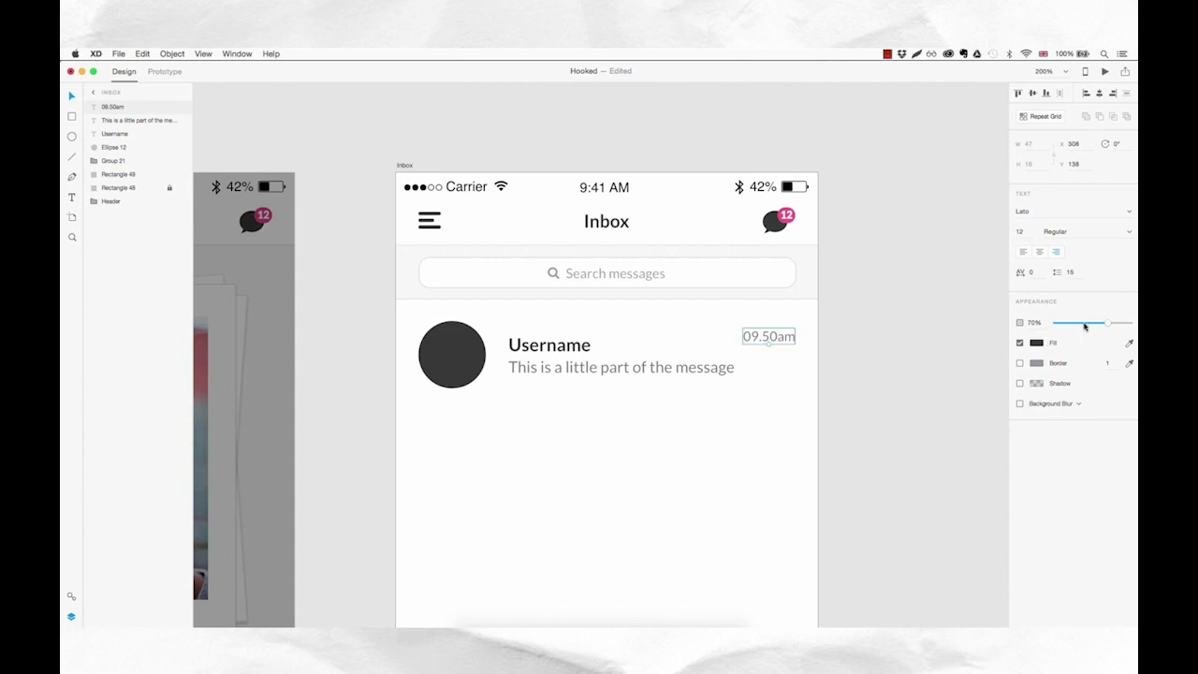
{"action": "left_click_drag", "start_coordinate": [1107, 323], "coordinate": [1099, 326]}
{"action": "key", "text": "Escape"}
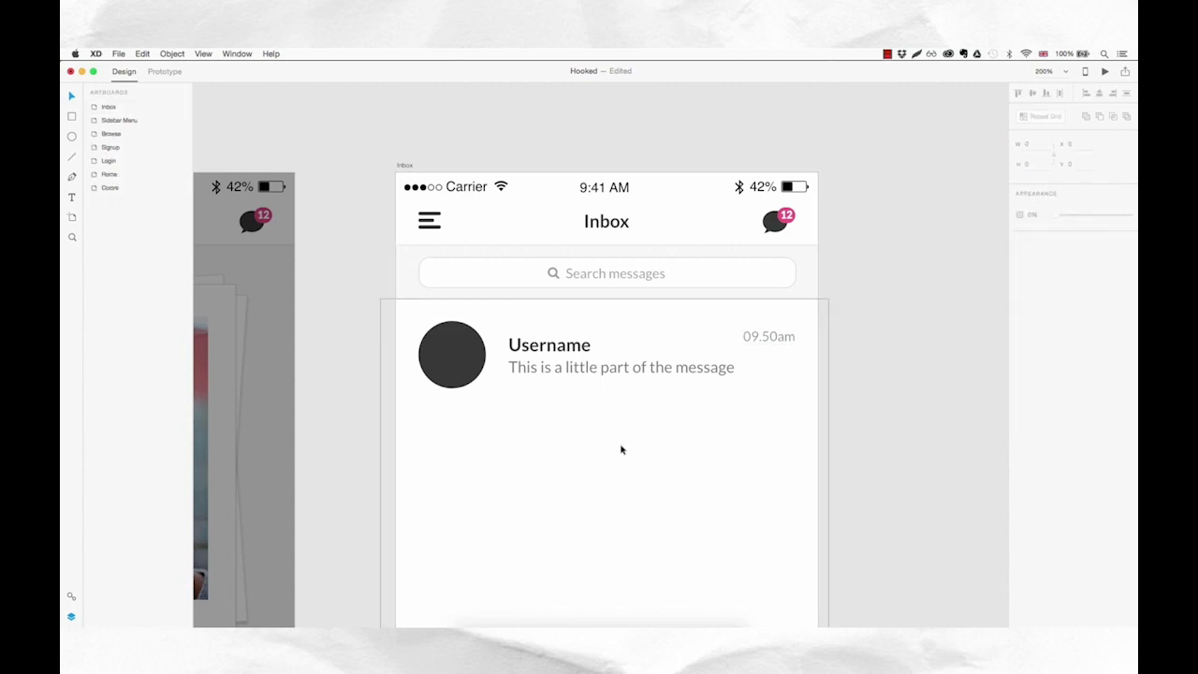
- Draw a horizontal divider line about 335 px wide below the message row, spanning the search field's width
{"action": "left_click", "coordinate": [73, 157]}
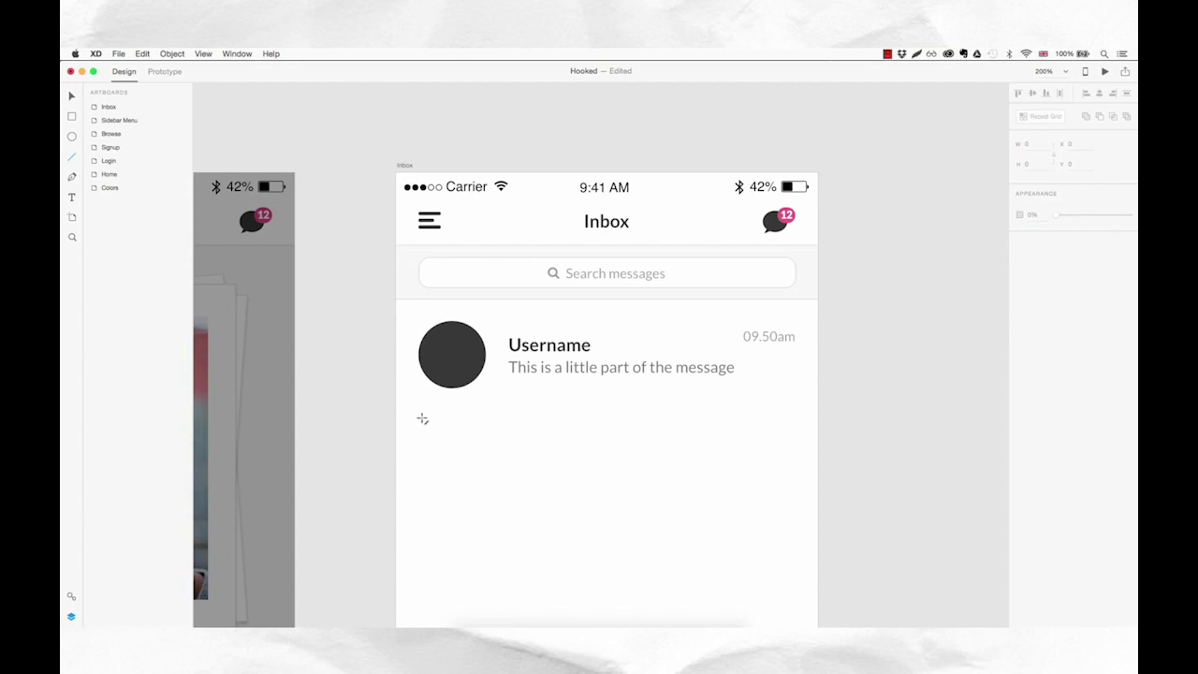
{"action": "left_click_drag", "start_coordinate": [419, 416], "coordinate": [796, 426]}
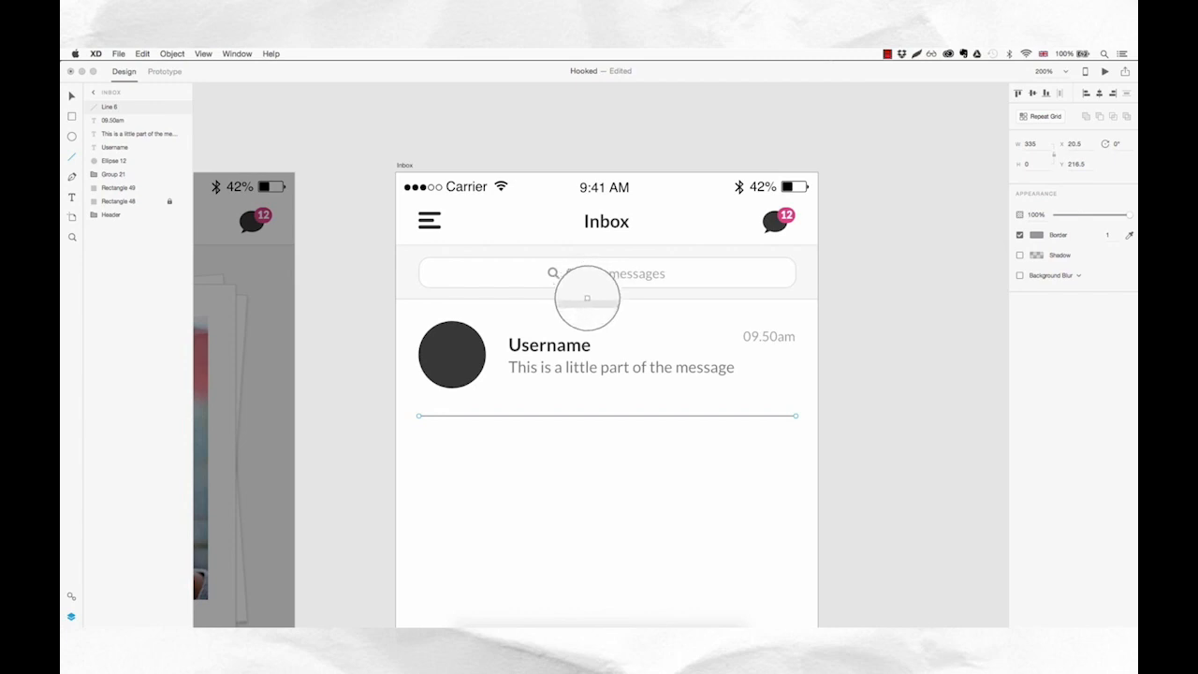
- Match the divider line's border colour to the grey edge of the search area and move the line to Y 212.5
{"action": "left_click", "coordinate": [587, 298]}
{"action": "key", "text": "v"}
{"action": "left_click", "coordinate": [588, 416]}
{"action": "key", "text": "shift+Up"}
{"action": "key", "text": "shift+Up"}
{"action": "key", "text": "Down"}
{"action": "key", "text": "Down"}
{"action": "key", "text": "Down"}
{"action": "key", "text": "Down"}
{"action": "key", "text": "Down"}
{"action": "key", "text": "shift+Down"}
{"action": "key", "text": "shift+Down"}
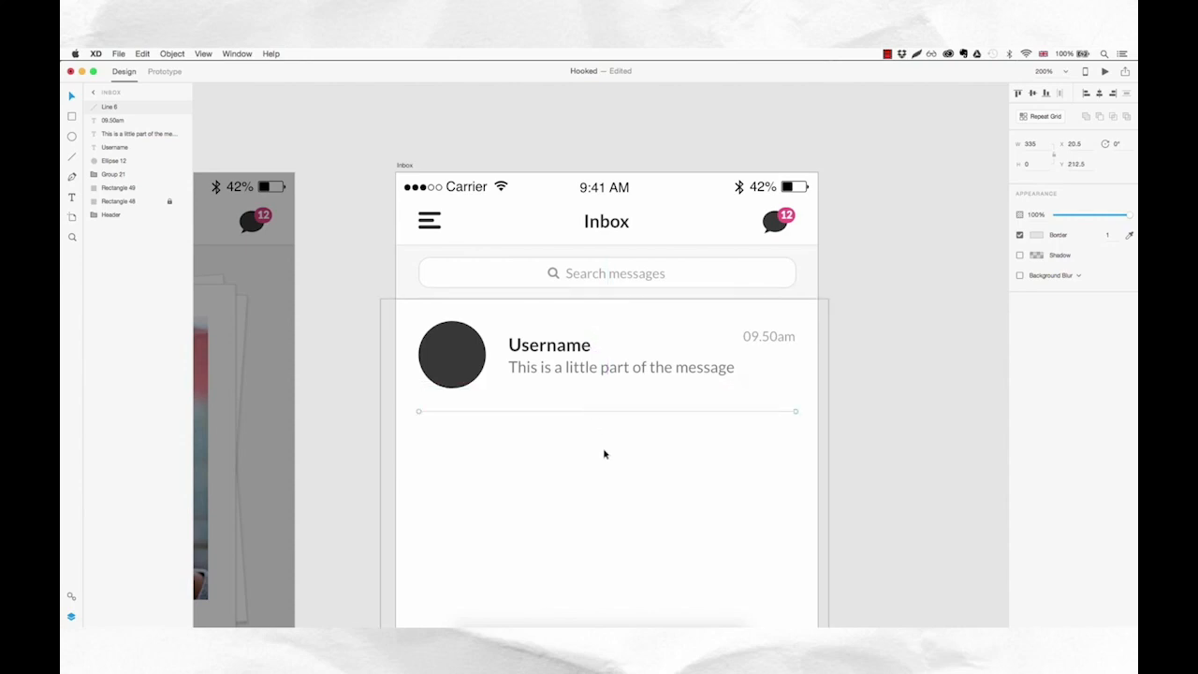
{"action": "left_click", "coordinate": [704, 470]}
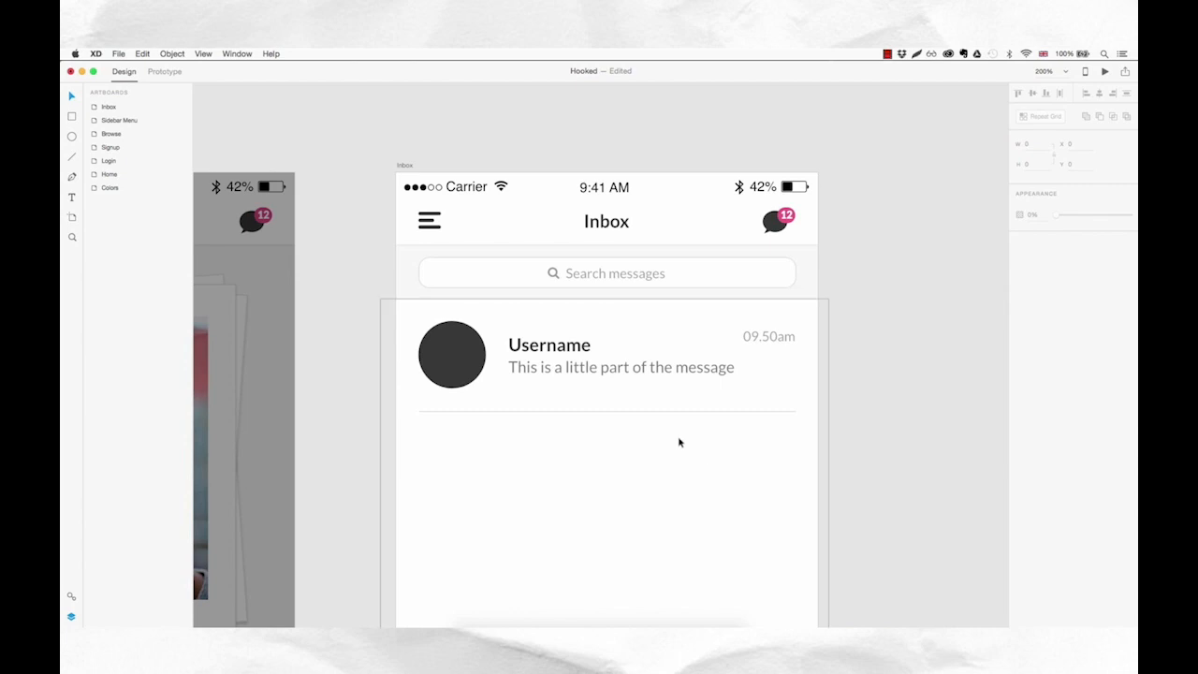
- Group the avatar, texts, timestamp and divider of the message row and rename the group as Message
{"action": "left_click_drag", "start_coordinate": [802, 329], "coordinate": [440, 418]}
{"action": "key", "text": "super+g"}
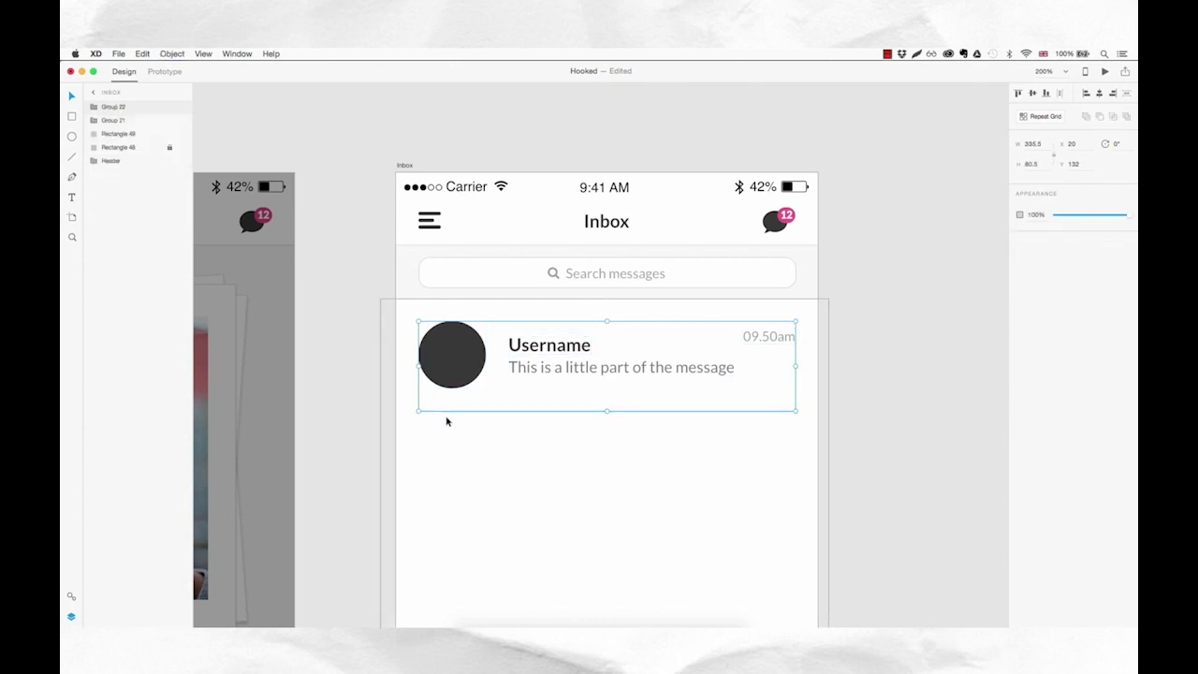
{"action": "double_click", "coordinate": [122, 109]}
{"action": "double_click", "coordinate": [121, 108]}
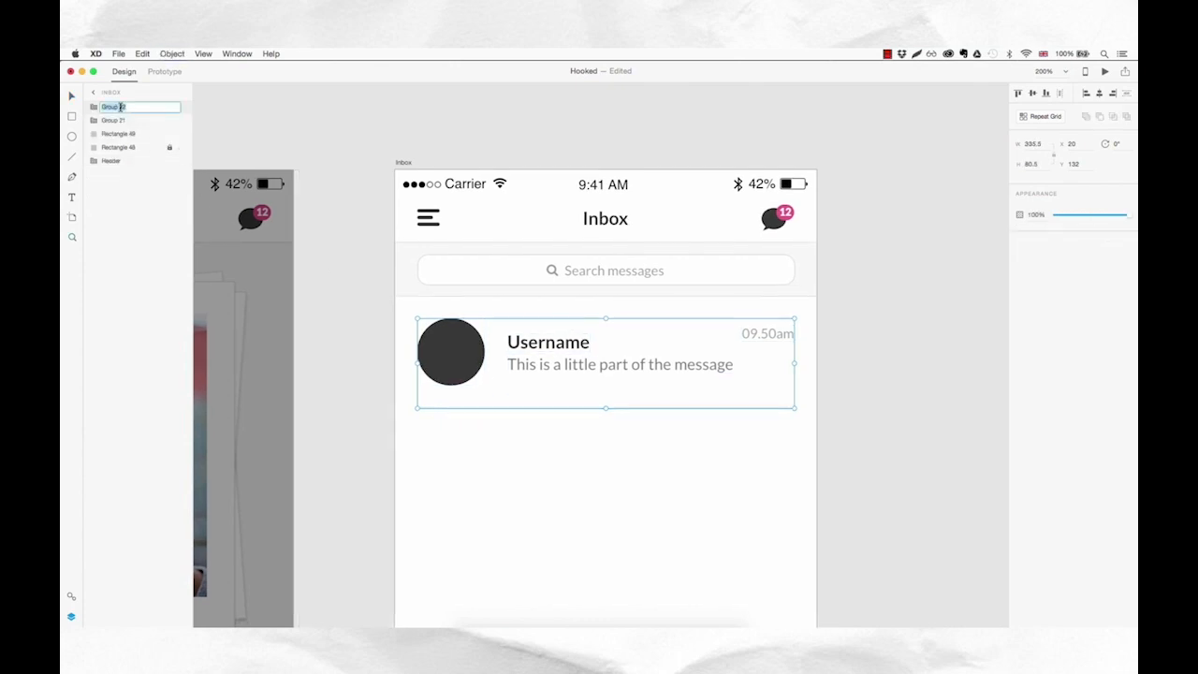
{"action": "type", "text": "Message"}
{"action": "key", "text": "Return"}
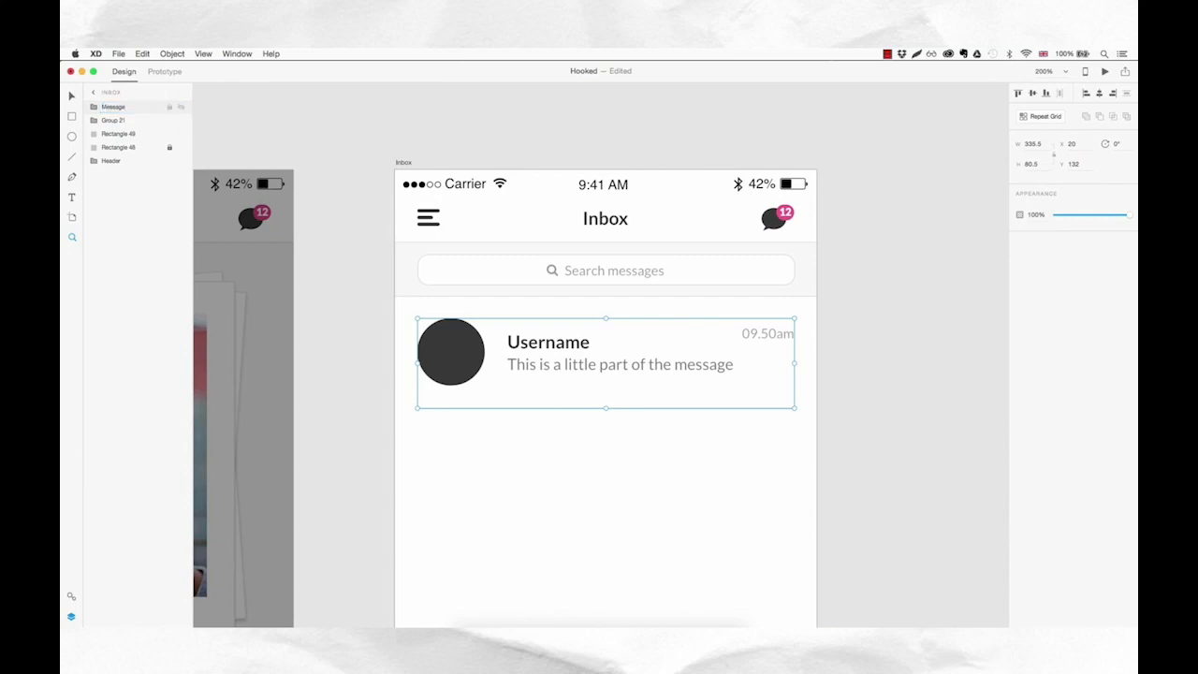
- Group the search icon and placeholder text with the search field's rectangle and rename the group as Searchbar
{"action": "left_click", "coordinate": [123, 120]}
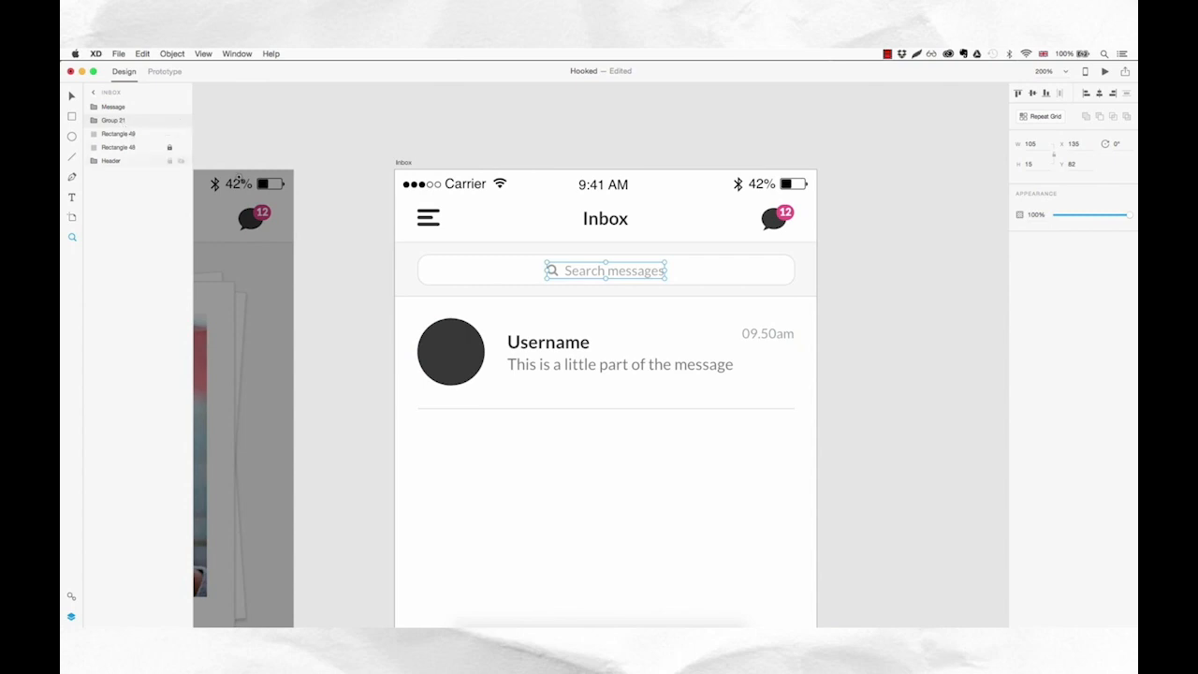
{"action": "left_click", "coordinate": [128, 134]}
{"action": "key", "text": "super+g"}
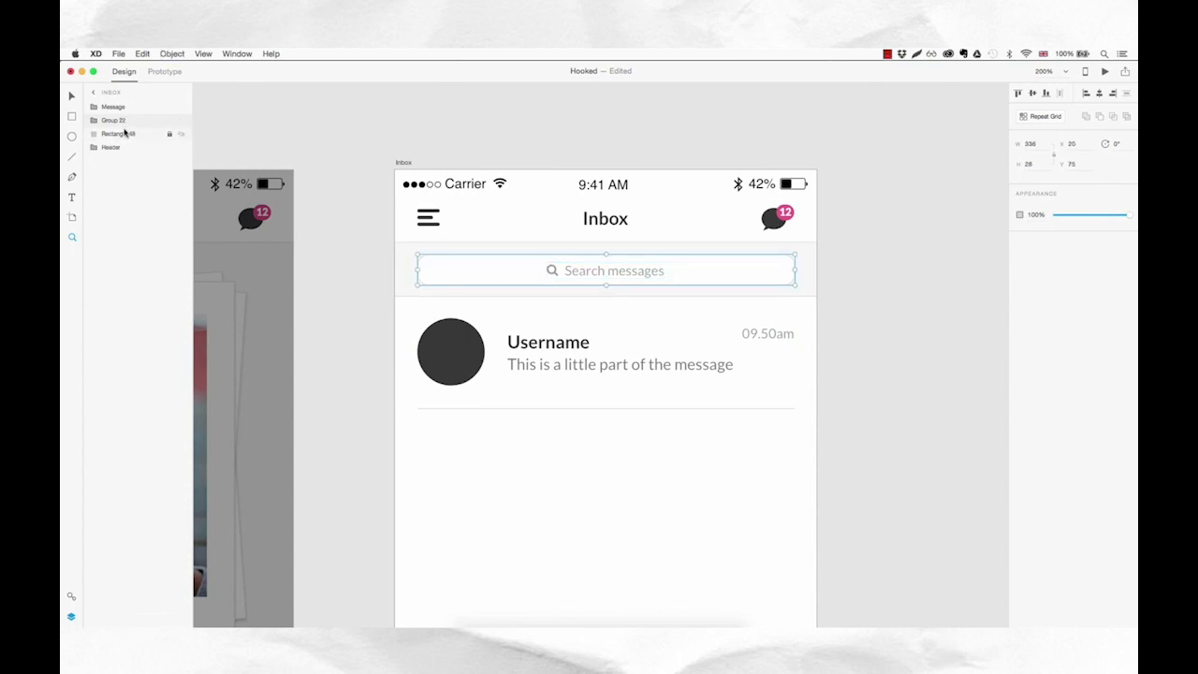
{"action": "double_click", "coordinate": [118, 120]}
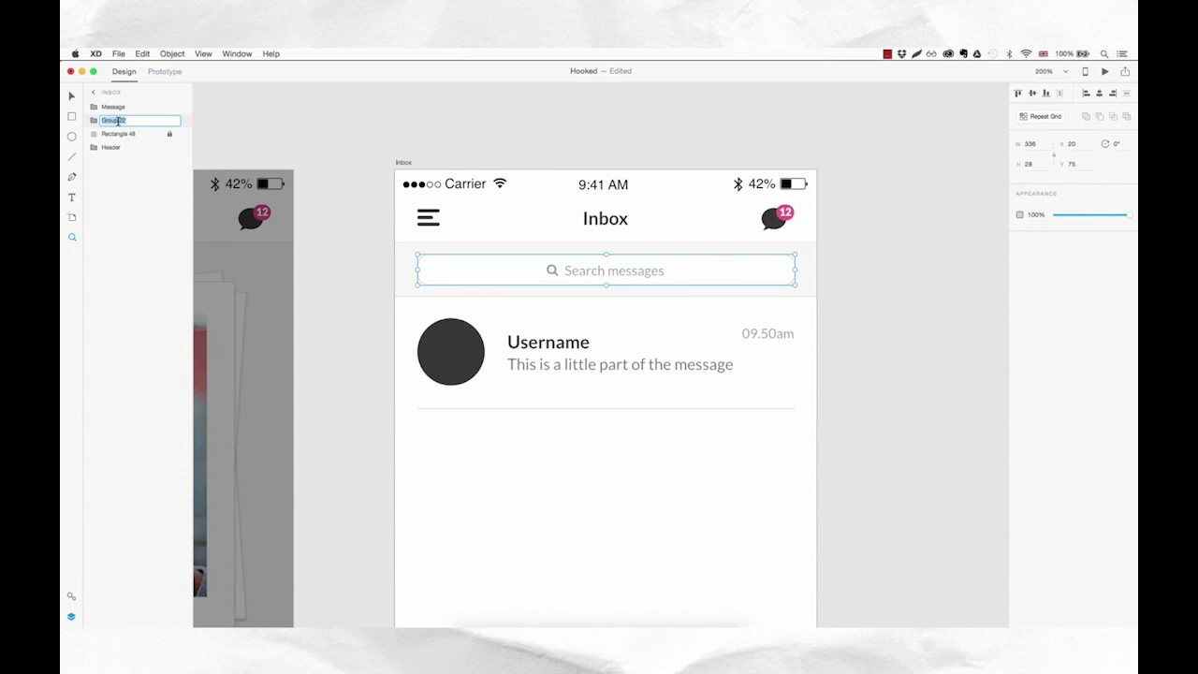
{"action": "type", "text": "Searchbar"}
{"action": "key", "text": "Return"}
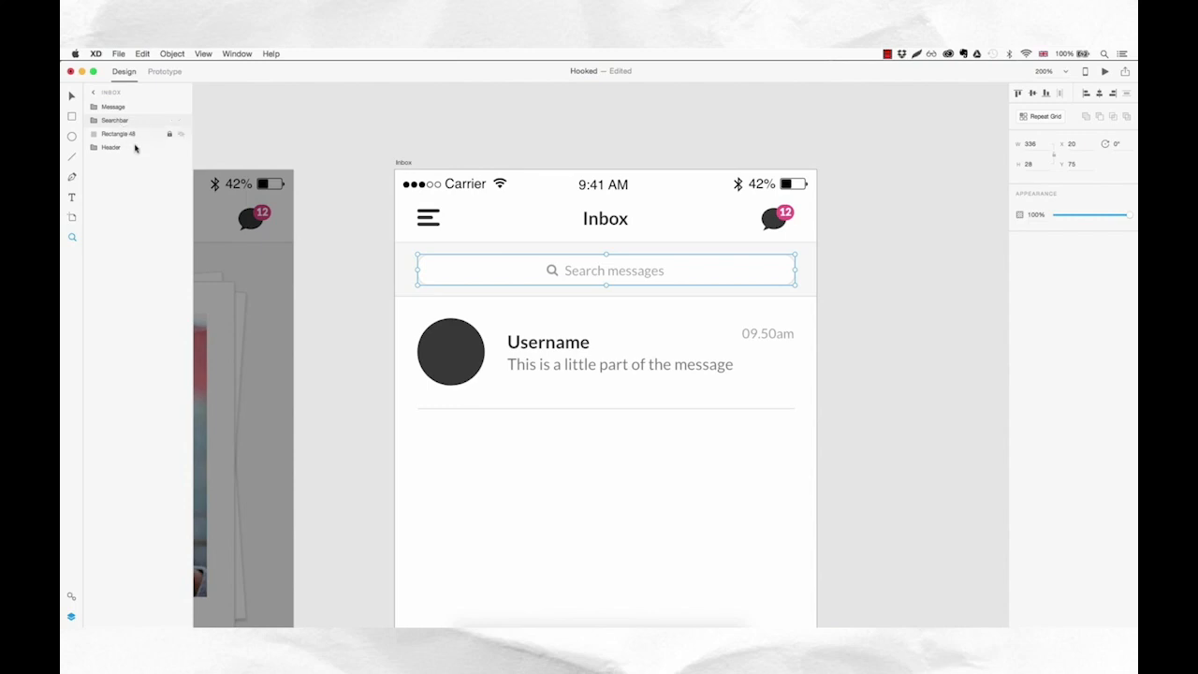
- Turn the Message group into a Repeat Grid and extend it downward to six rows, past the Inbox artboard's lower edge
{"action": "left_click", "coordinate": [126, 109]}
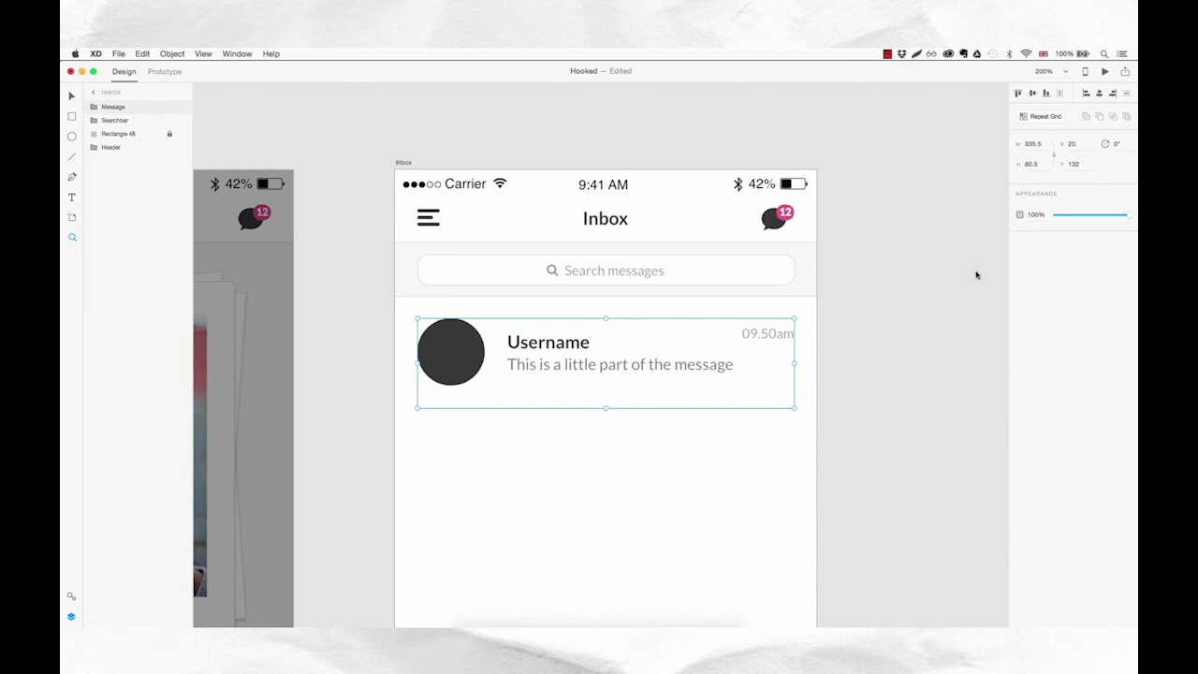
{"action": "left_click", "coordinate": [1044, 117]}
{"action": "scroll", "coordinate": [823, 247], "scroll_direction": "down", "scroll_amount": 2}
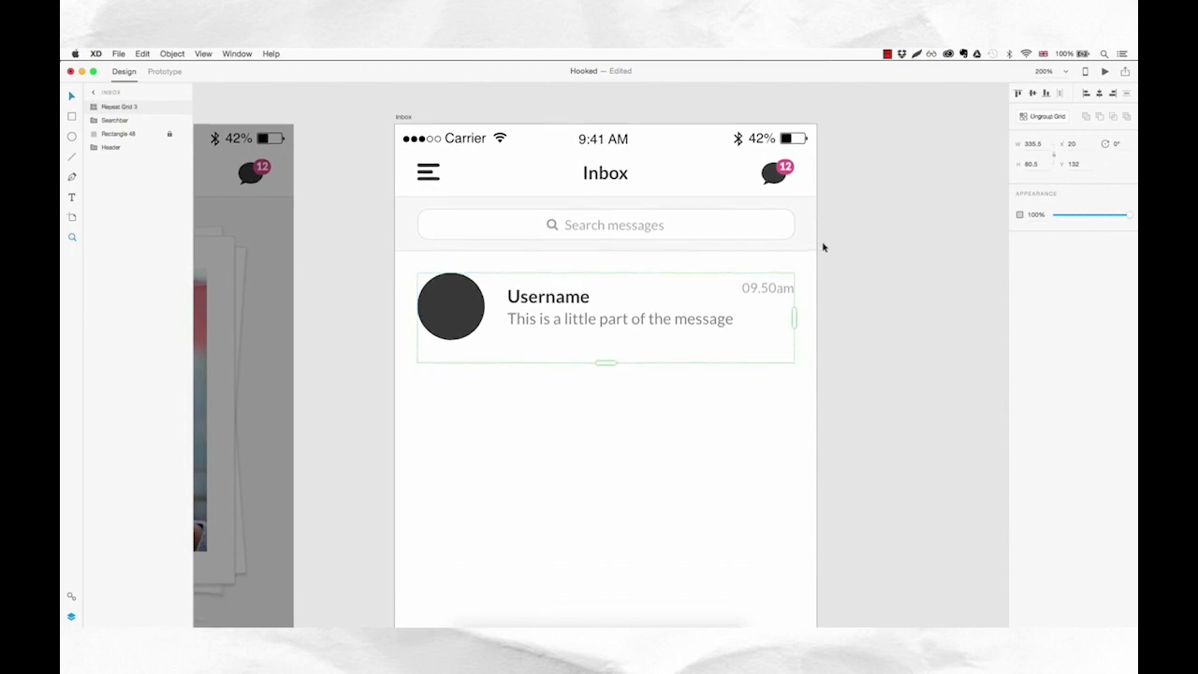
{"action": "key", "text": "super+minus"}
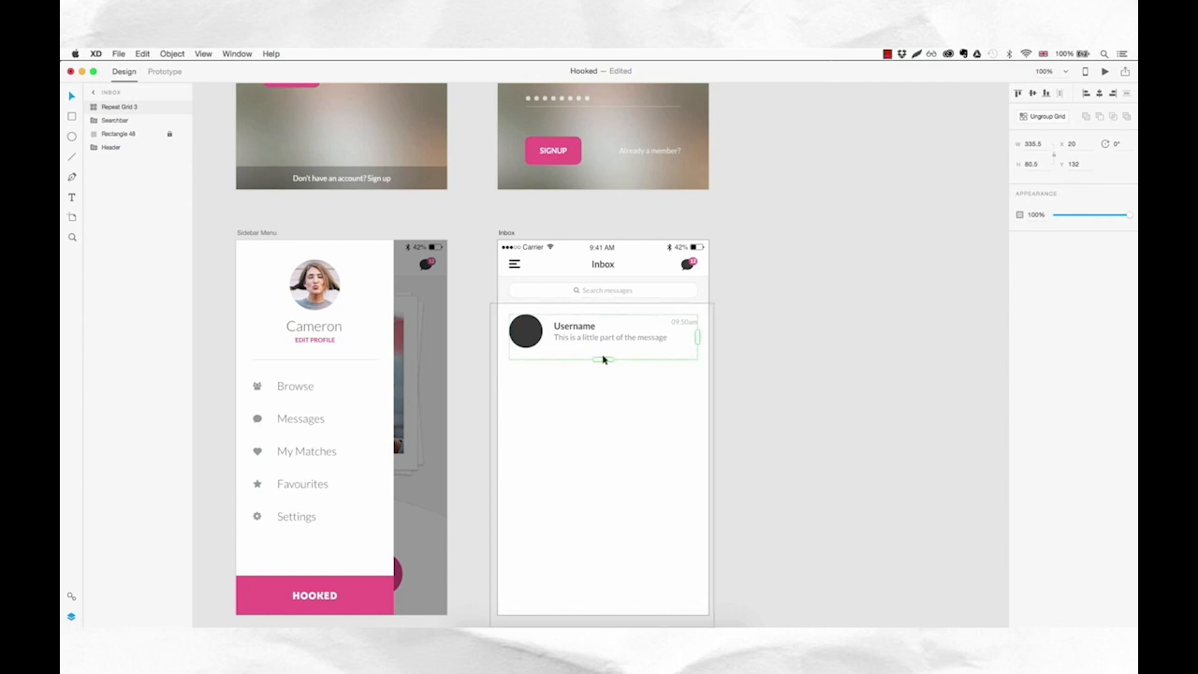
{"action": "left_click_drag", "start_coordinate": [603, 359], "coordinate": [608, 615]}
{"action": "scroll", "coordinate": [610, 544], "scroll_direction": "down", "scroll_amount": 2}
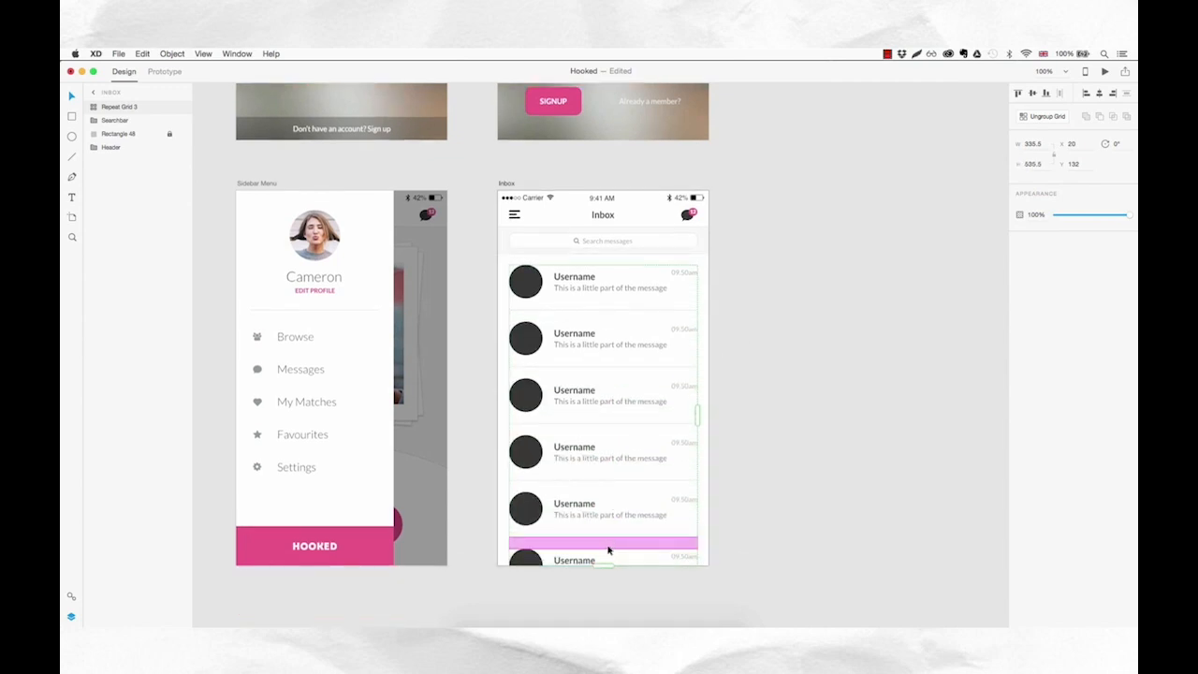
{"action": "left_click_drag", "start_coordinate": [604, 565], "coordinate": [604, 599]}
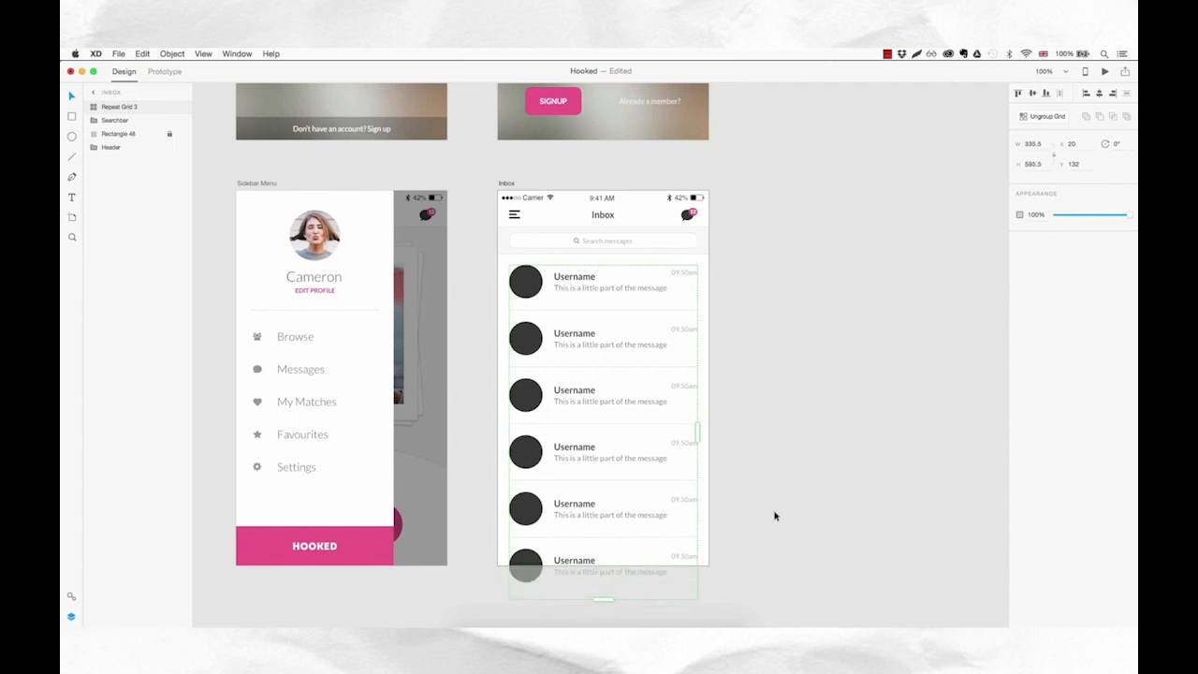
{"action": "left_click", "coordinate": [760, 481]}
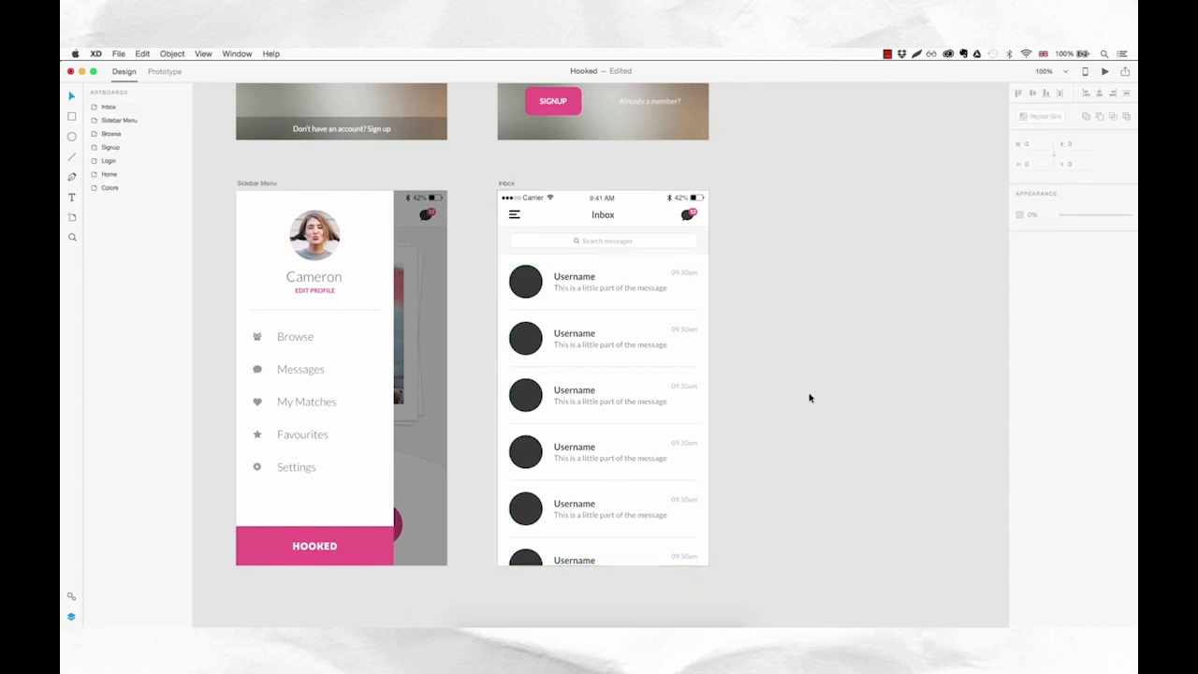
- Try a 21 px vertical gap between the repeated message rows and set the spacing back
{"action": "left_click", "coordinate": [541, 315]}
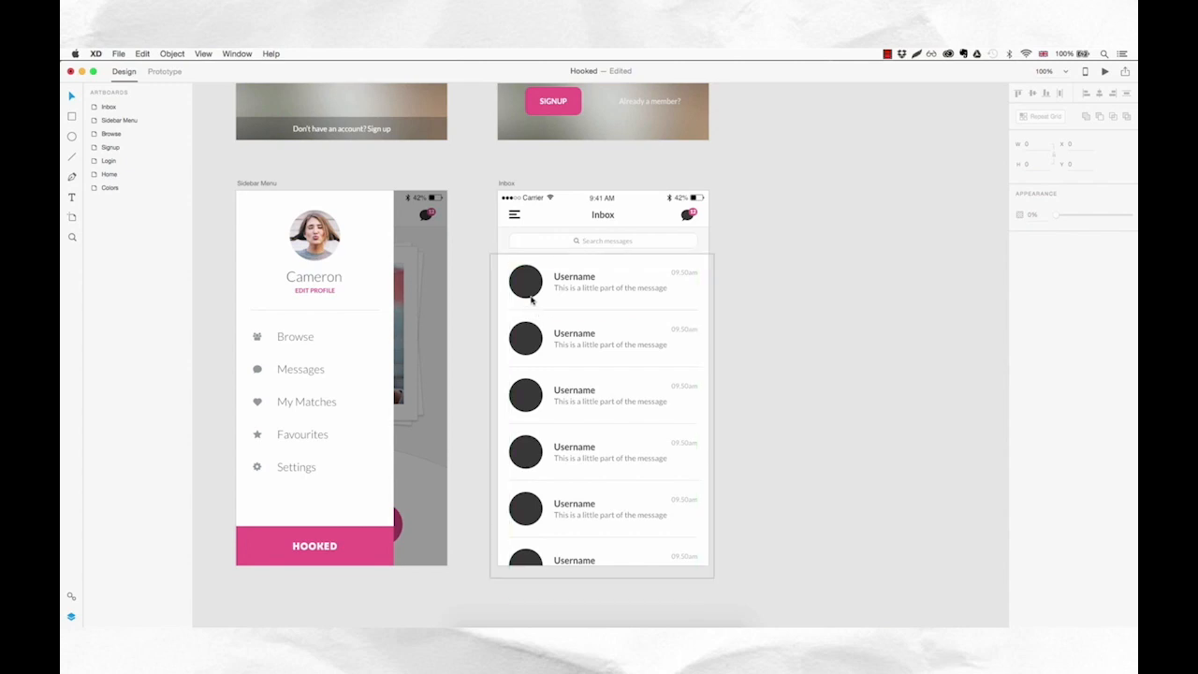
{"action": "left_click", "coordinate": [539, 313]}
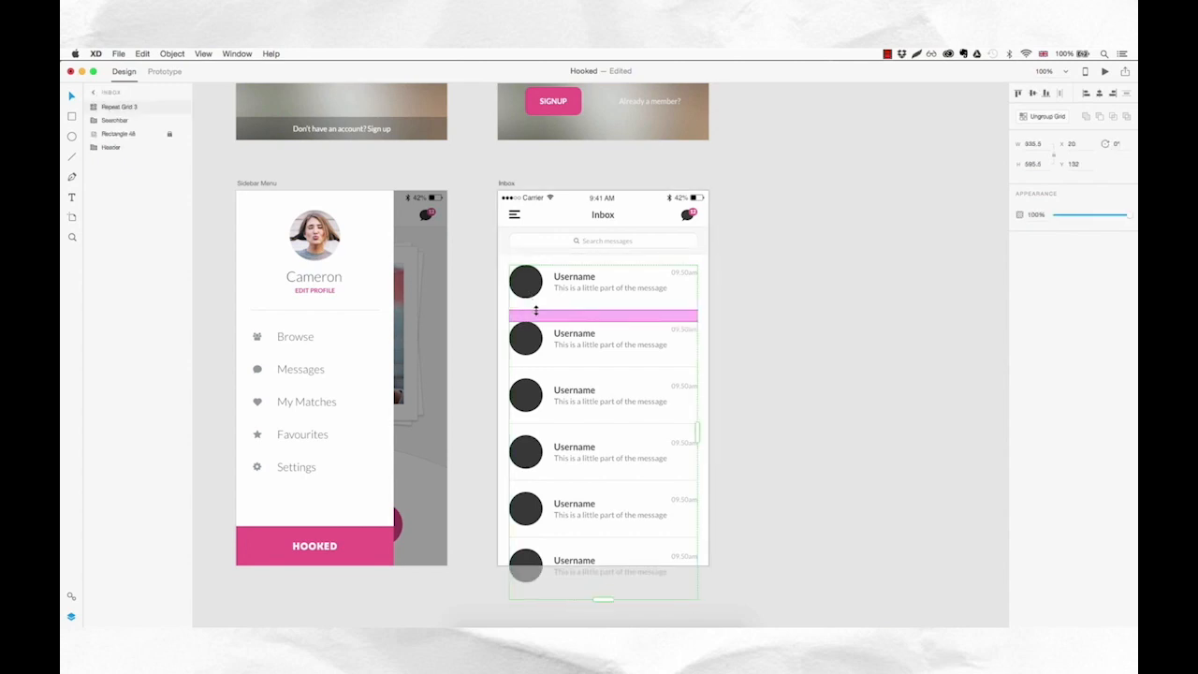
{"action": "left_click", "coordinate": [535, 313]}
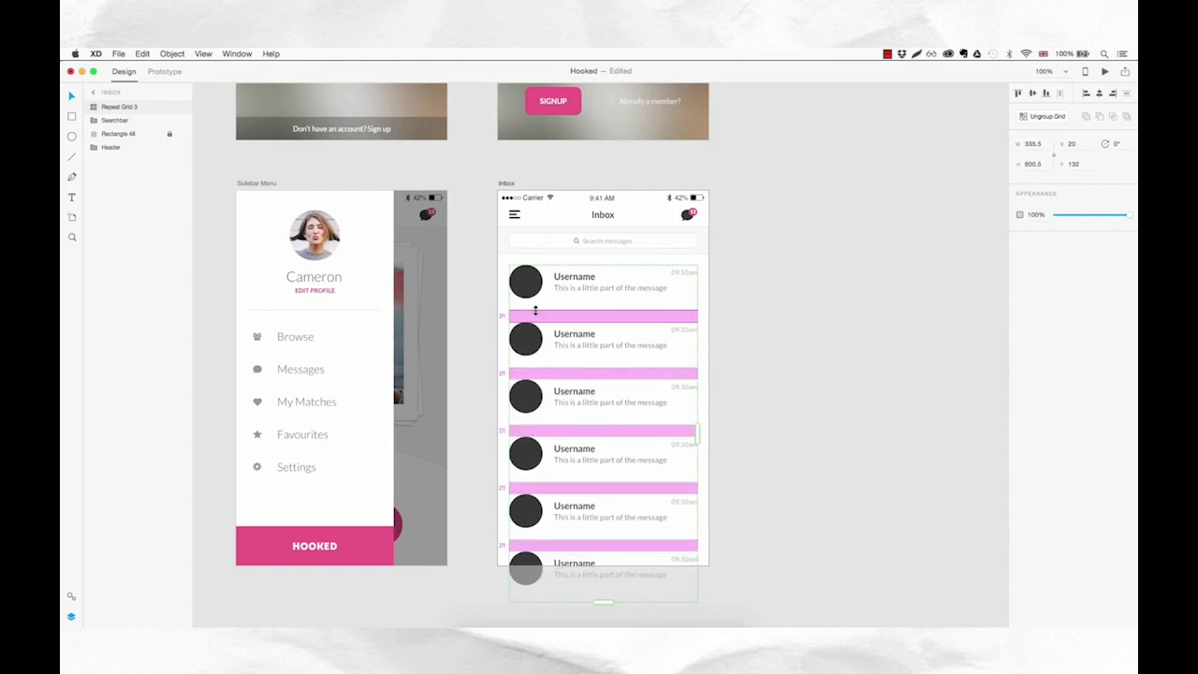
{"action": "left_click_drag", "start_coordinate": [536, 312], "coordinate": [533, 313]}
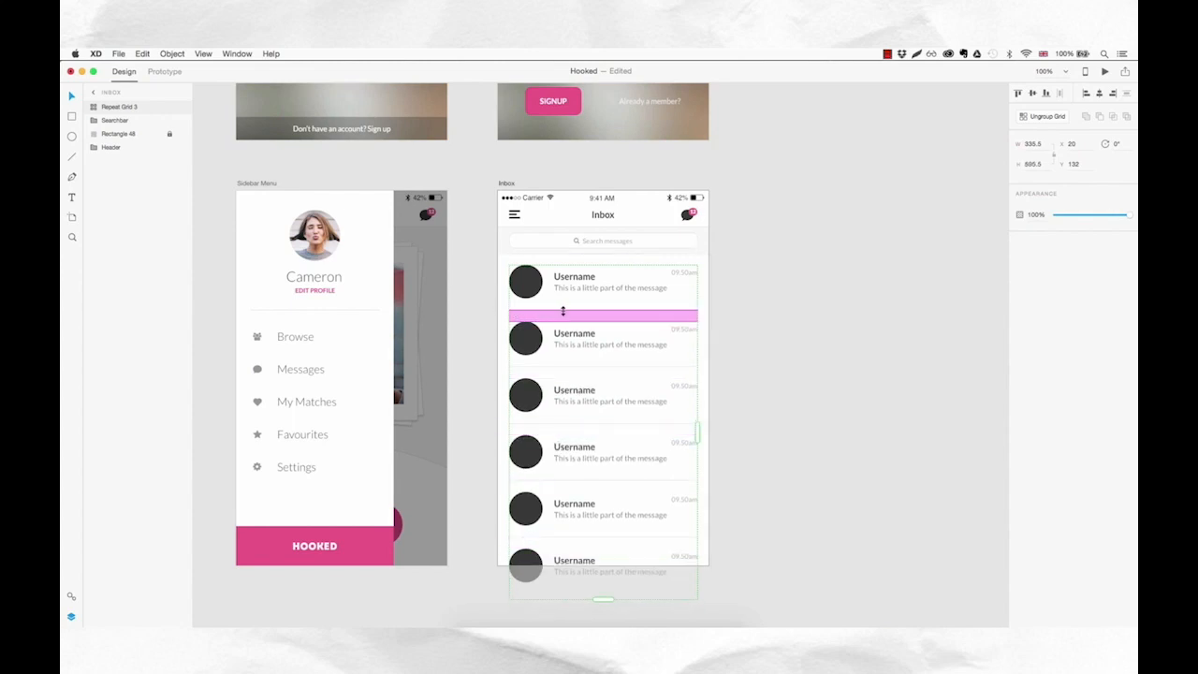
{"action": "key", "text": "Escape"}
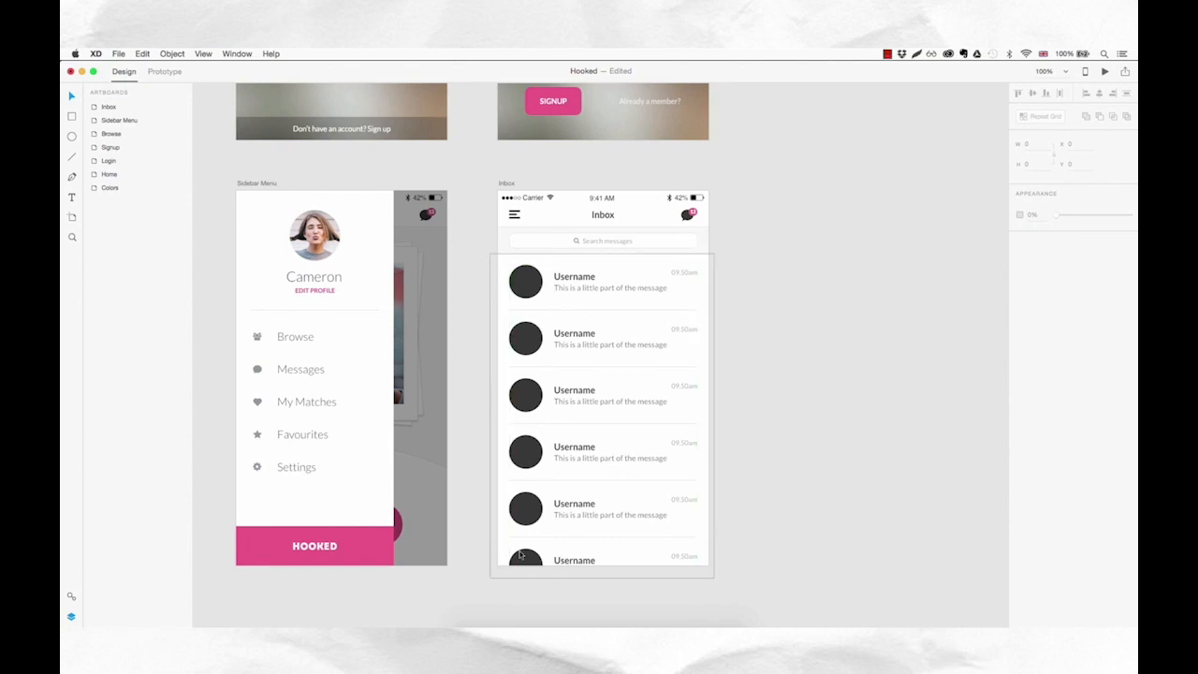
- Switch to Finder's Guys inbox folder and preview the images guy1.jpg to guy6.jpg
{"action": "left_click", "coordinate": [470, 618]}
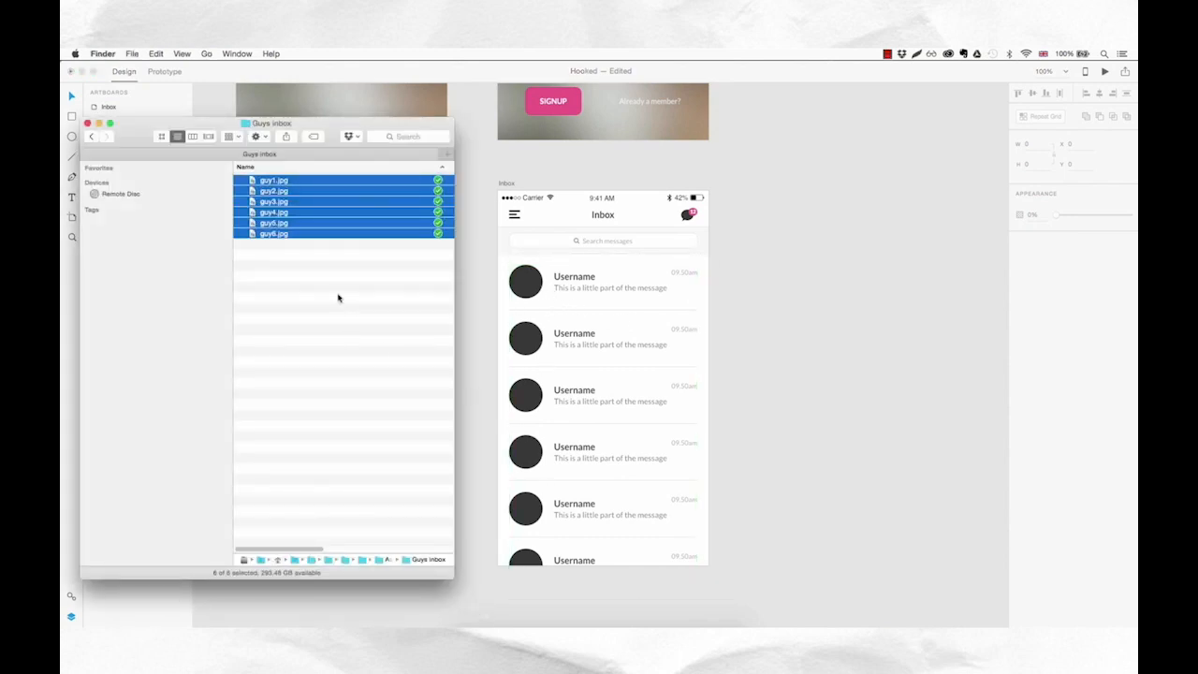
{"action": "left_click", "coordinate": [293, 181]}
{"action": "key", "text": "space"}
{"action": "key", "text": "Down"}
{"action": "key", "text": "Down"}
{"action": "key", "text": "Down"}
{"action": "key", "text": "Down"}
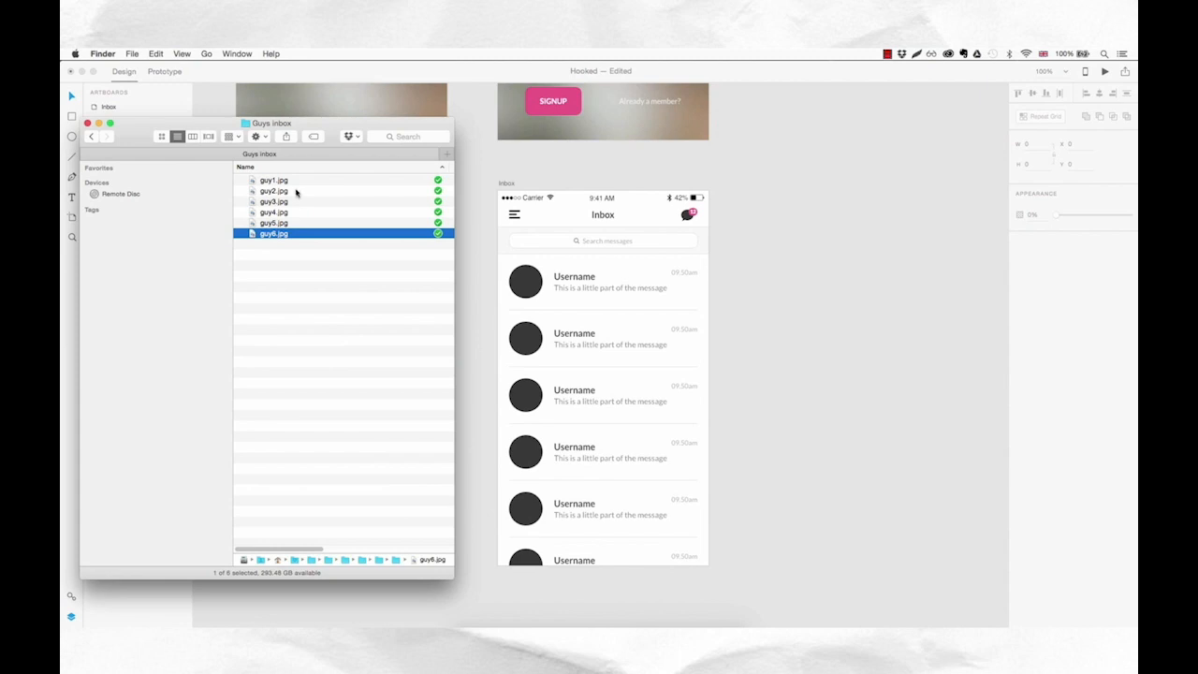
- Fill the repeat grid's avatar circles with all six images, guy1.jpg to guy6.jpg, from the Guys inbox folder
{"action": "left_click", "coordinate": [294, 180]}
{"action": "left_click", "coordinate": [293, 234], "text": "shift"}
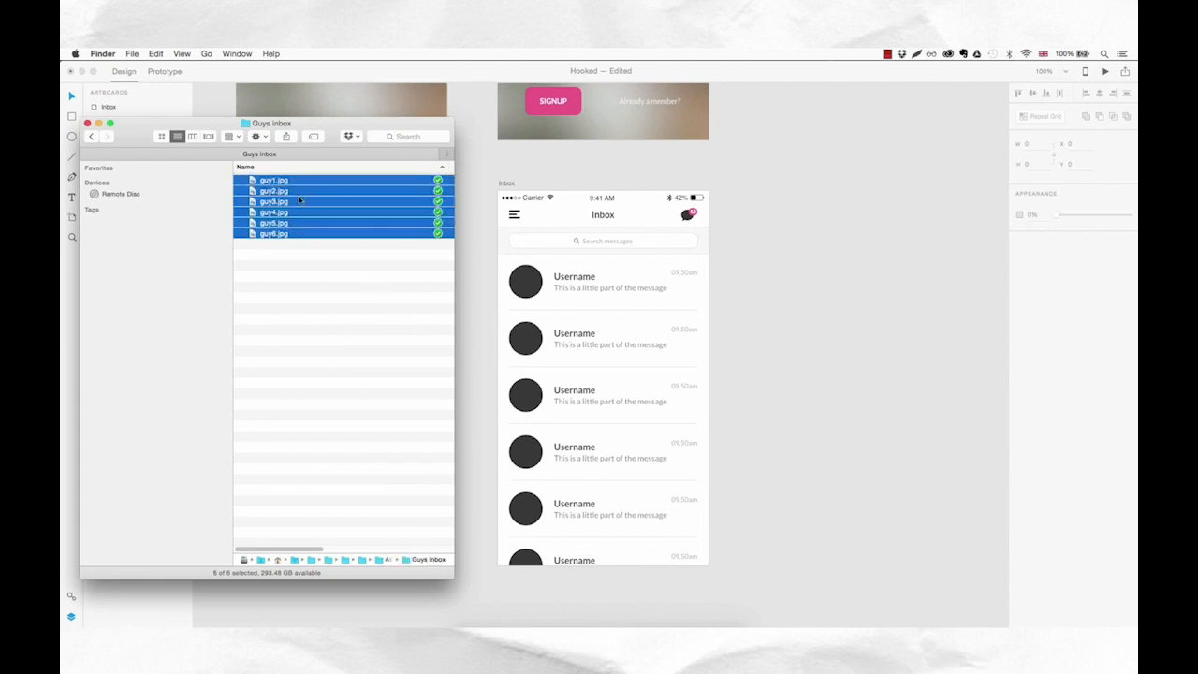
{"action": "left_click_drag", "start_coordinate": [288, 186], "coordinate": [531, 286]}
{"action": "left_click", "coordinate": [765, 313]}
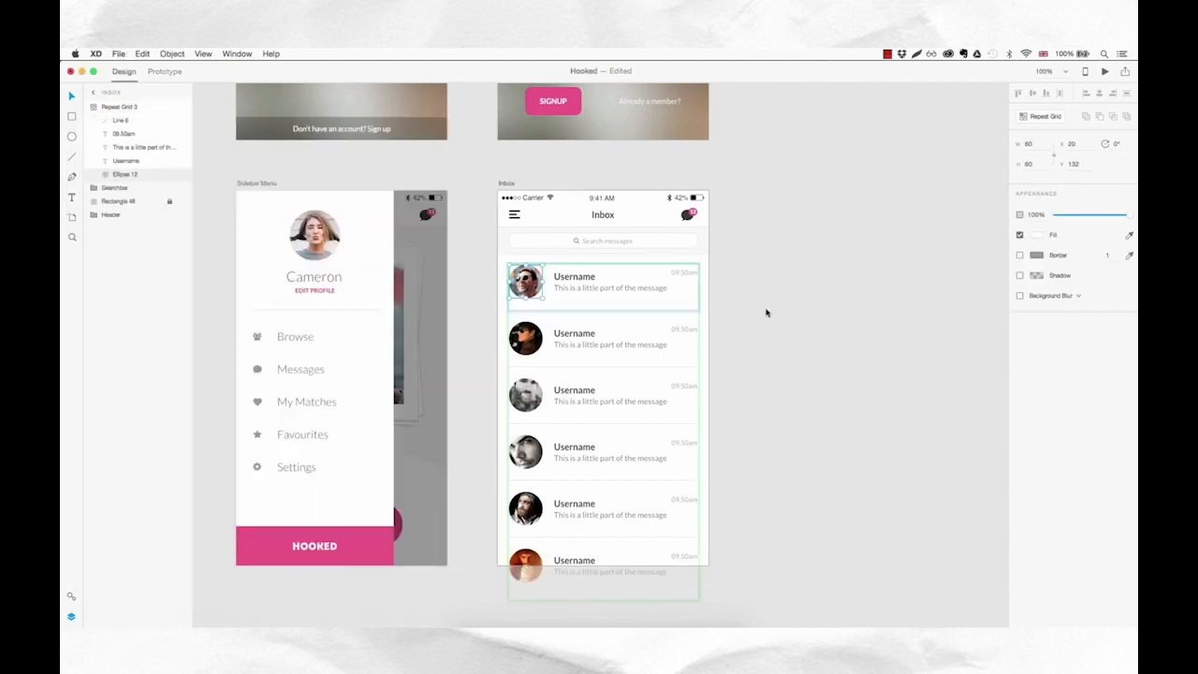
{"action": "left_click", "coordinate": [754, 312]}
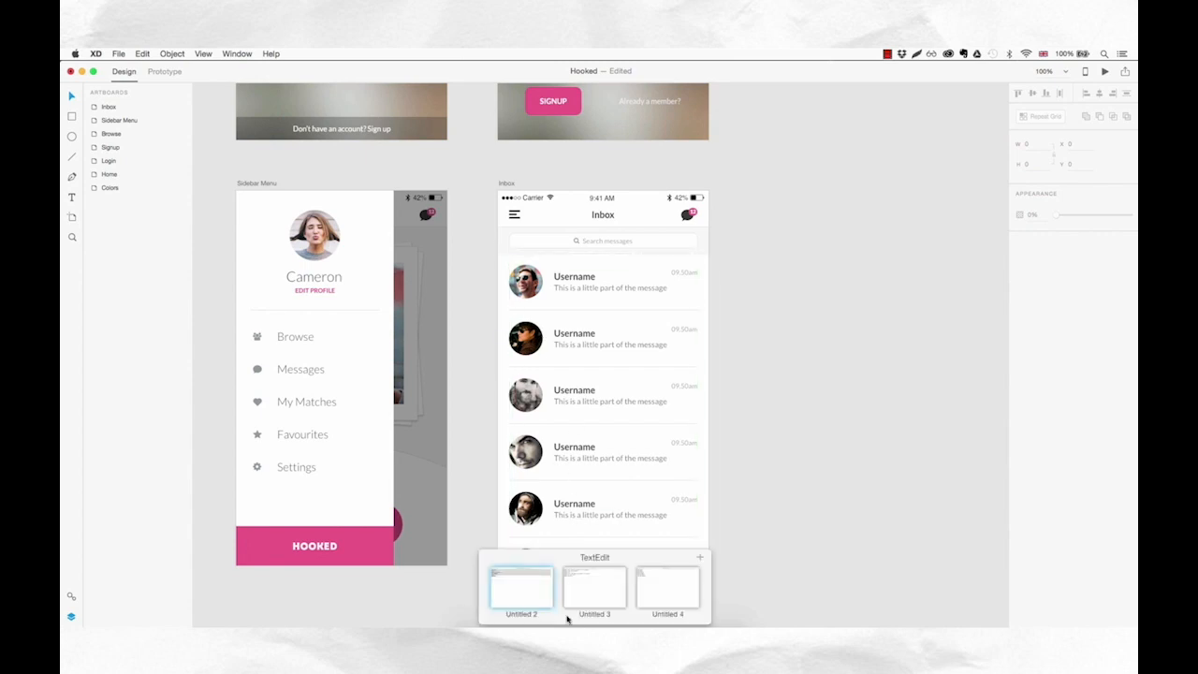
- Switch to TextEdit and use the Untitled 2 document's list of names to replace the repeat grid's Username texts
{"action": "left_click", "coordinate": [530, 598]}
{"action": "left_click", "coordinate": [192, 284]}
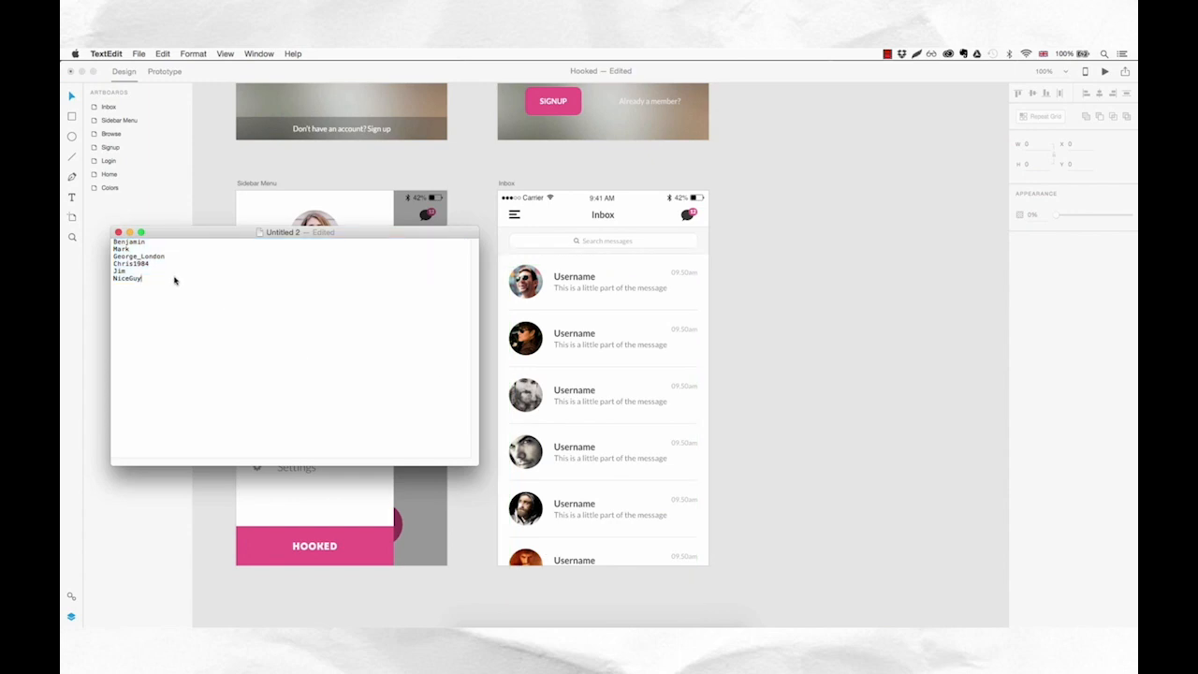
{"action": "key", "text": "super+a"}
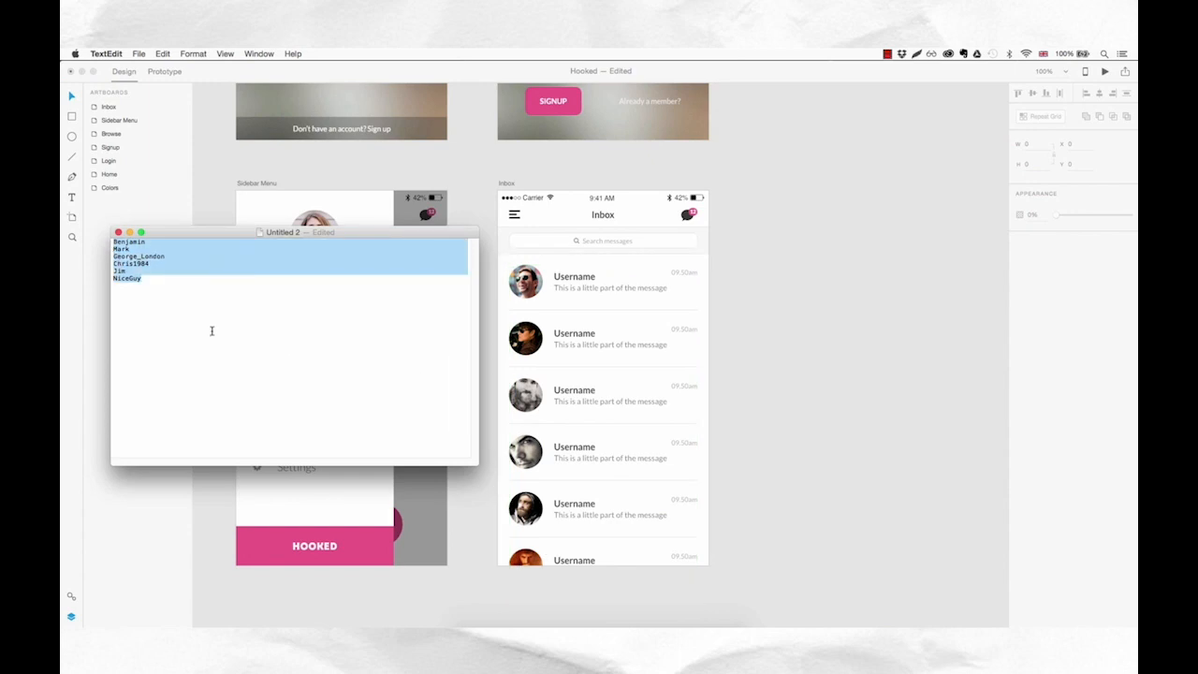
{"action": "left_click", "coordinate": [212, 331]}
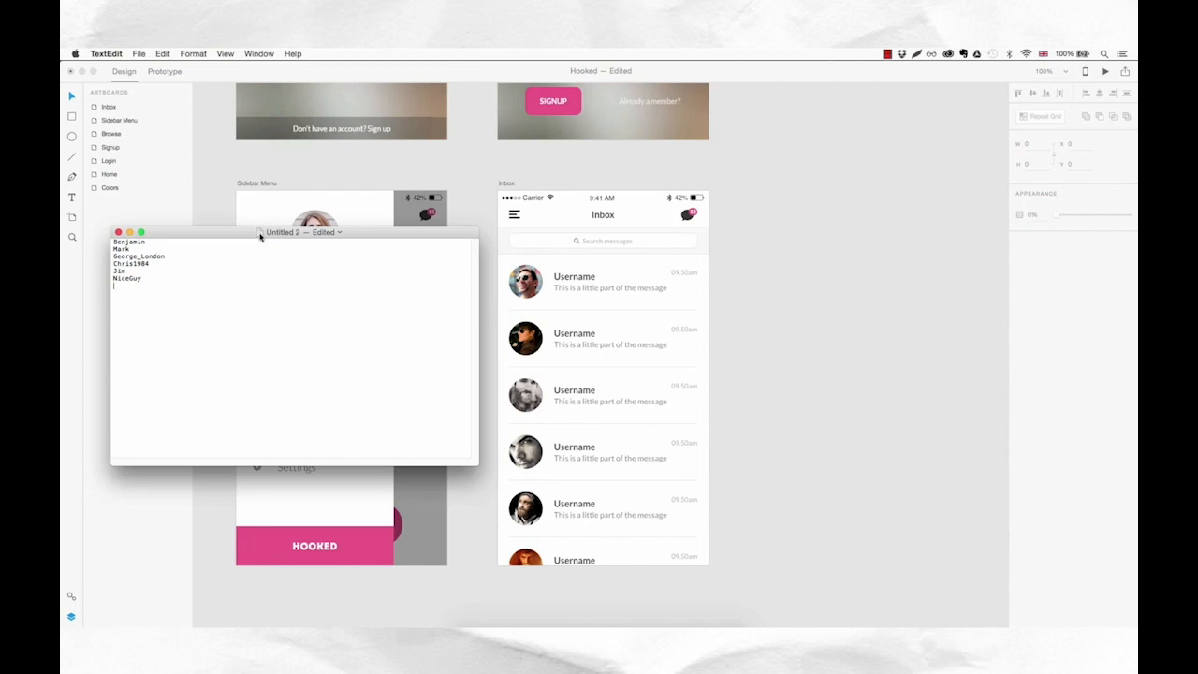
{"action": "left_click_drag", "start_coordinate": [259, 233], "coordinate": [592, 279]}
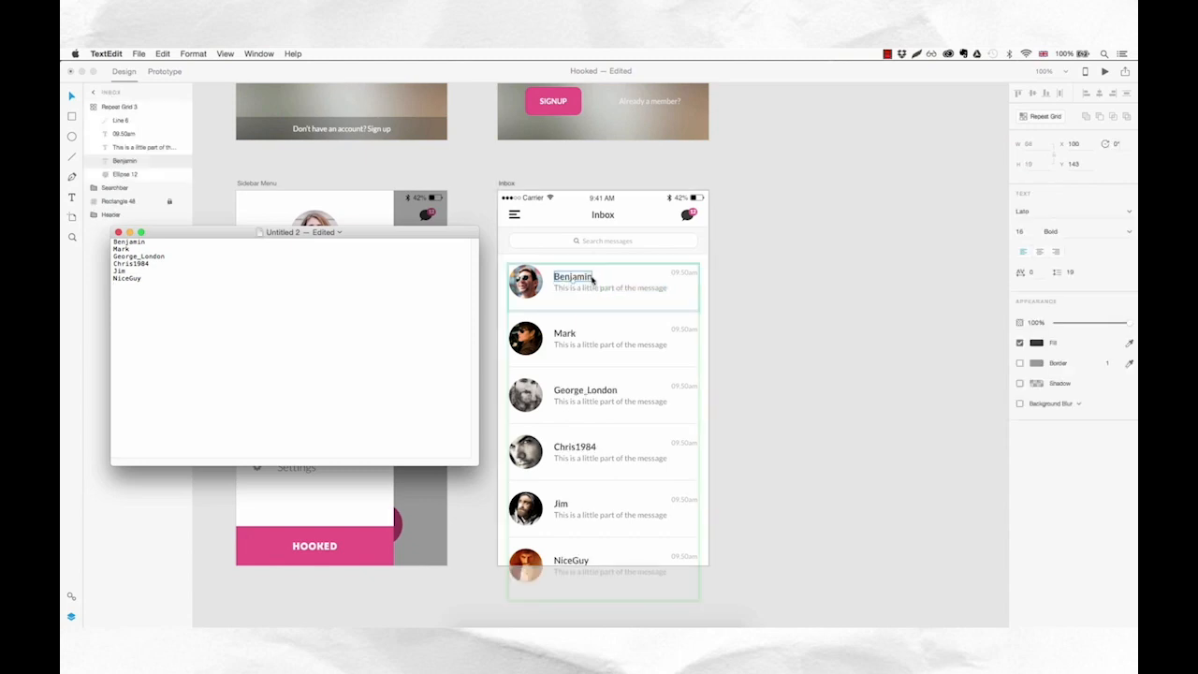
{"action": "left_click", "coordinate": [764, 322]}
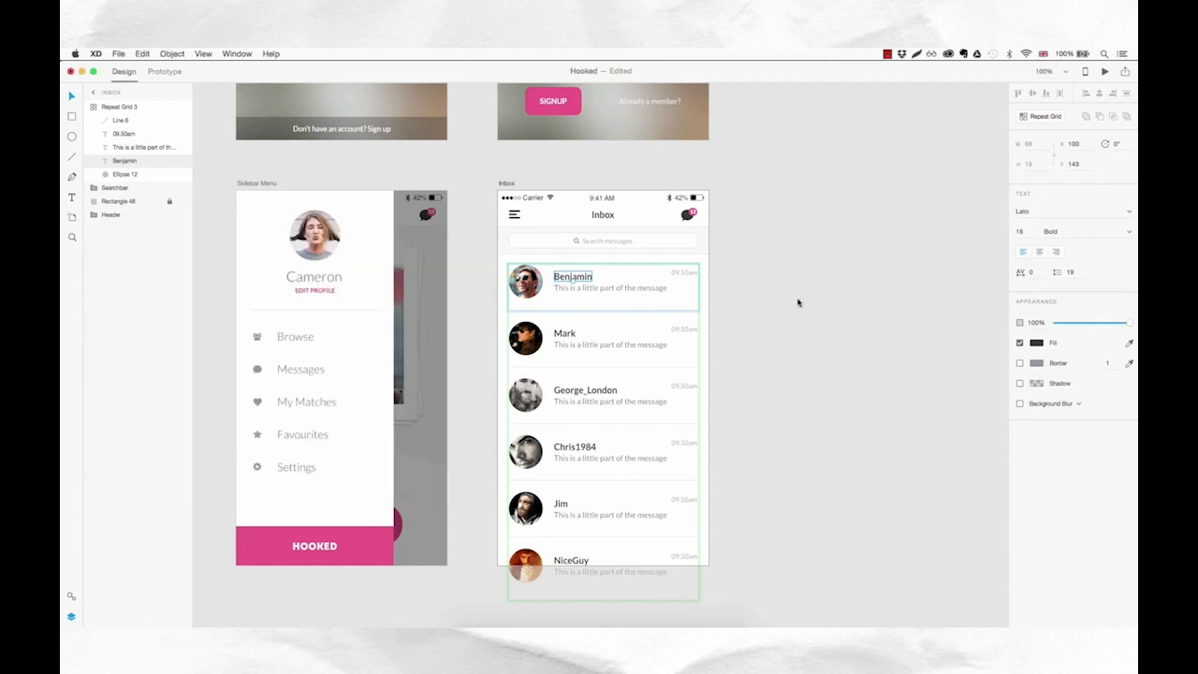
{"action": "left_click", "coordinate": [800, 301]}
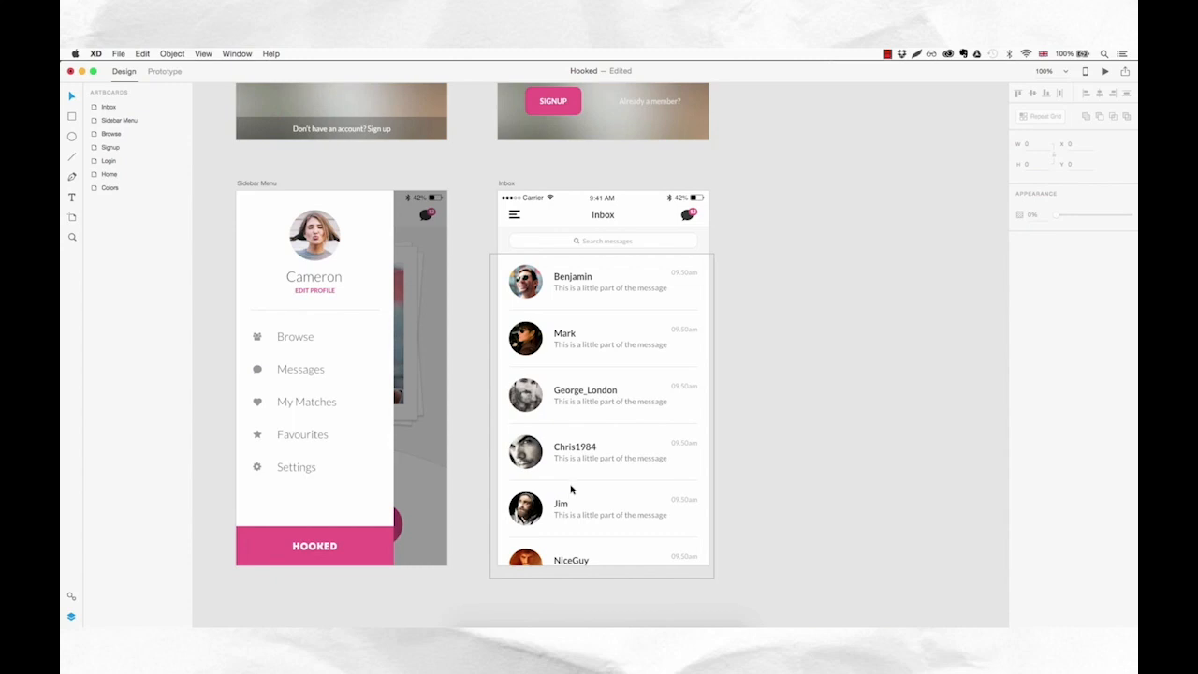
- Switch to TextEdit and use the Untitled 3 document's list of messages to replace the repeat grid's message previews
{"action": "left_click", "coordinate": [592, 596]}
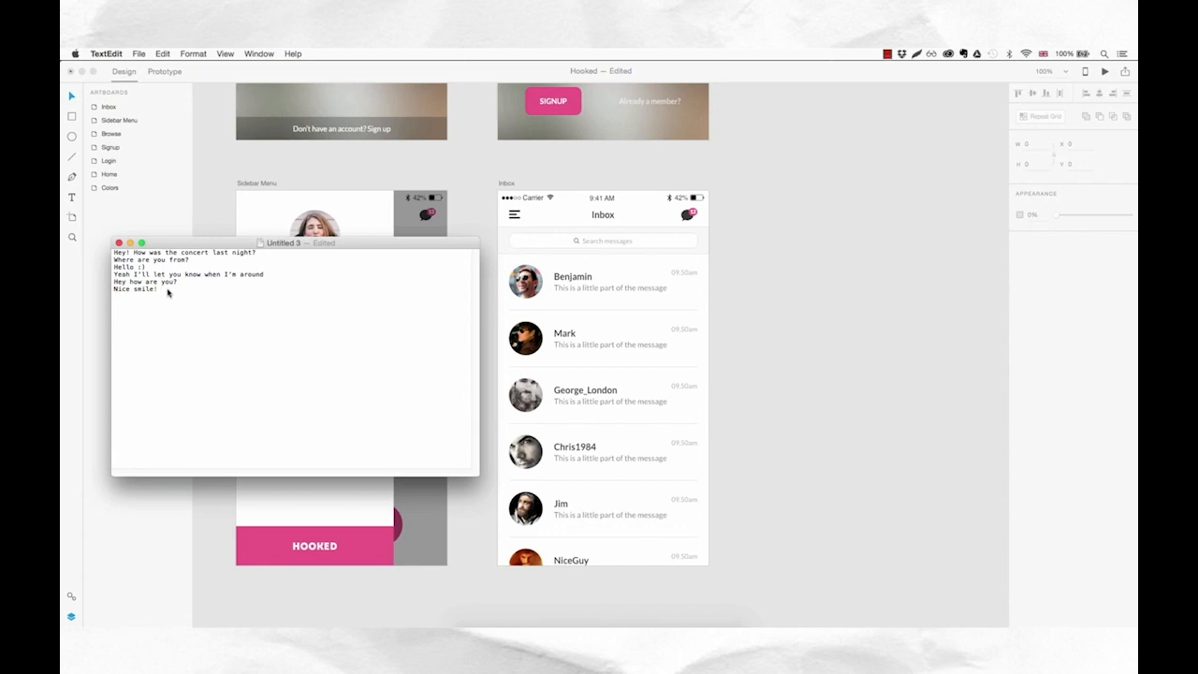
{"action": "left_click_drag", "start_coordinate": [160, 292], "coordinate": [128, 284]}
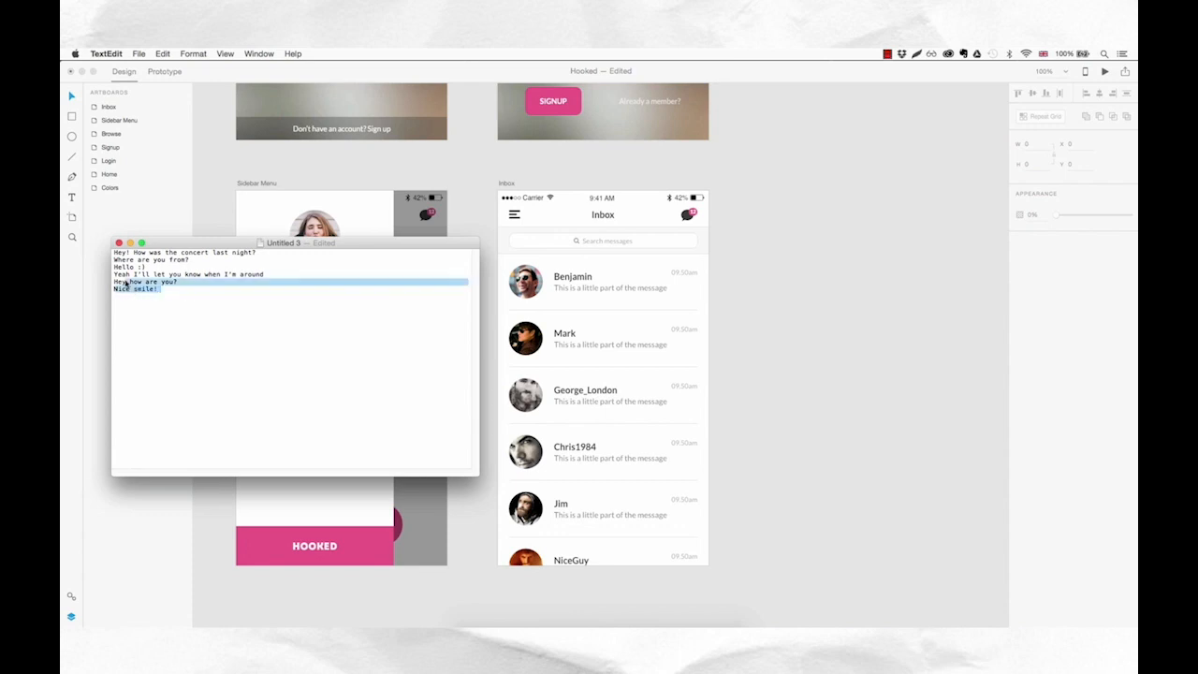
{"action": "left_click", "coordinate": [277, 281]}
{"action": "left_click_drag", "start_coordinate": [261, 243], "coordinate": [639, 302]}
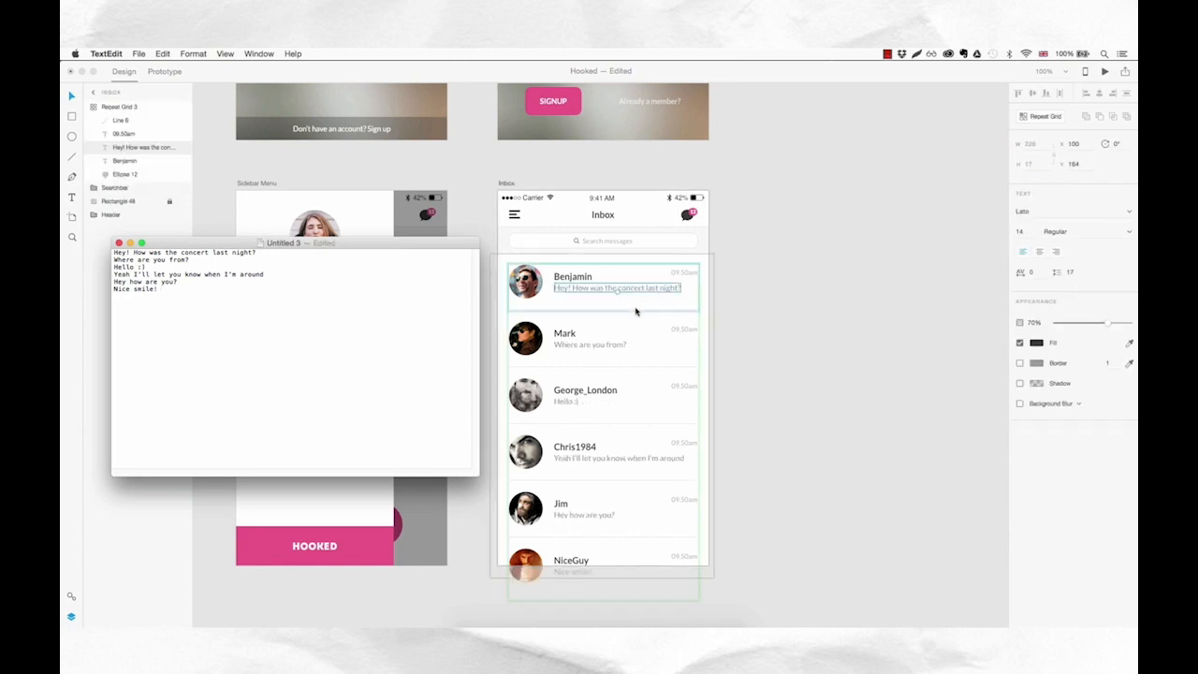
{"action": "left_click", "coordinate": [804, 328]}
{"action": "left_click", "coordinate": [772, 389]}
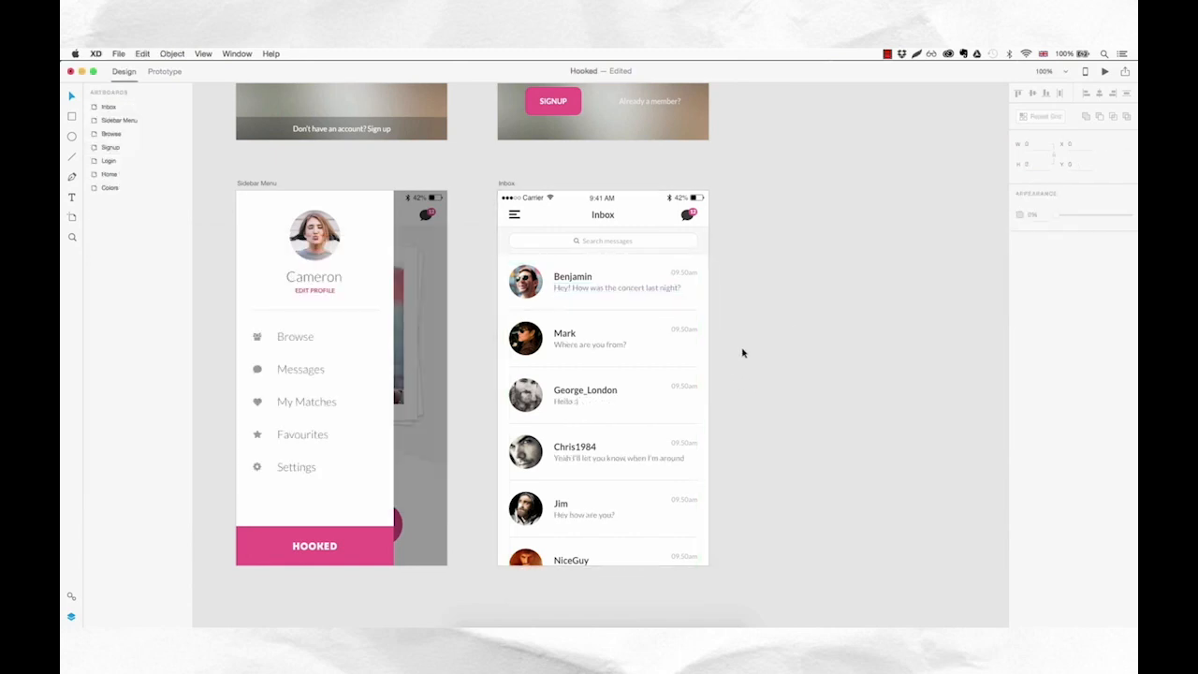
- Switch to TextEdit and use the Untitled 4 document's list of times and dates to replace the repeat grid's timestamps
{"action": "mouse_move", "coordinate": [606, 605]}
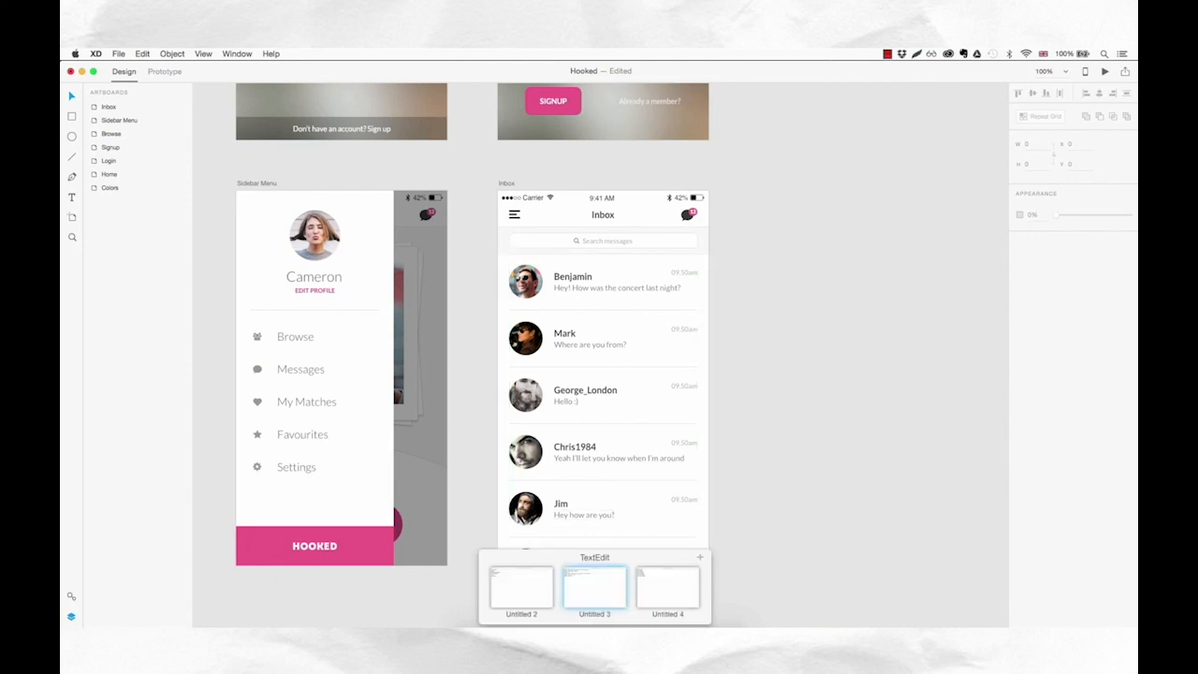
{"action": "left_click", "coordinate": [650, 595]}
{"action": "left_click_drag", "start_coordinate": [253, 257], "coordinate": [684, 273]}
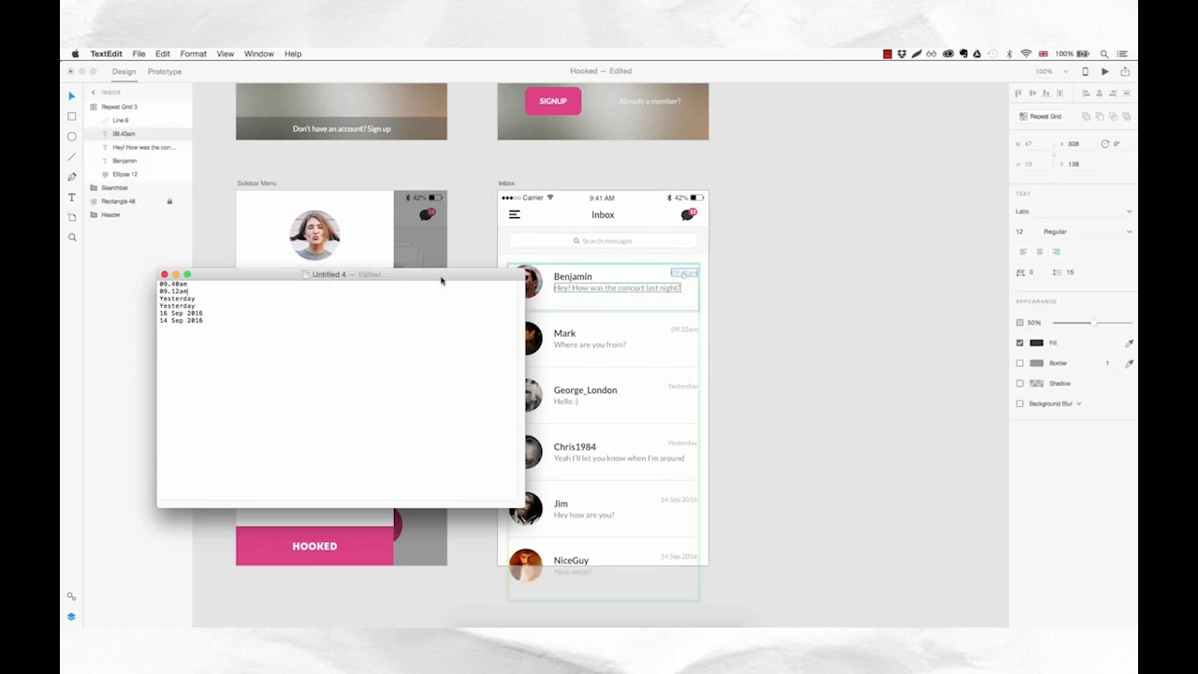
{"action": "left_click", "coordinate": [771, 355]}
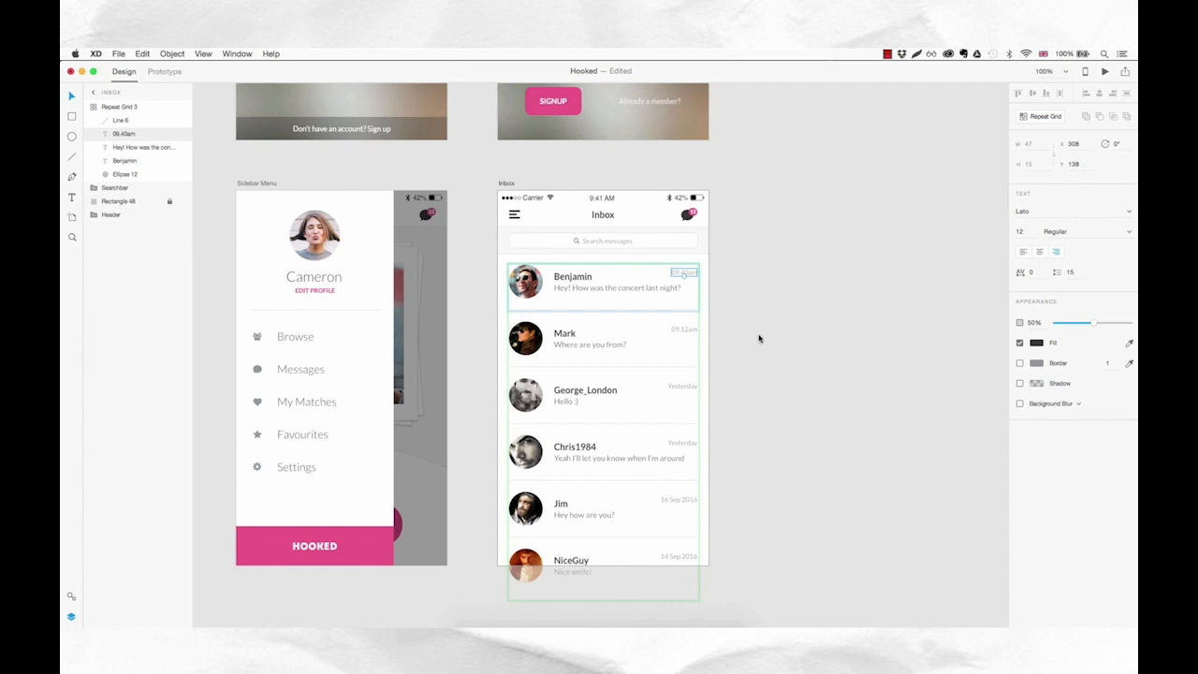
- Nudge the repeat grid's message preview text down 2 px to Y 166
{"action": "left_click", "coordinate": [642, 292]}
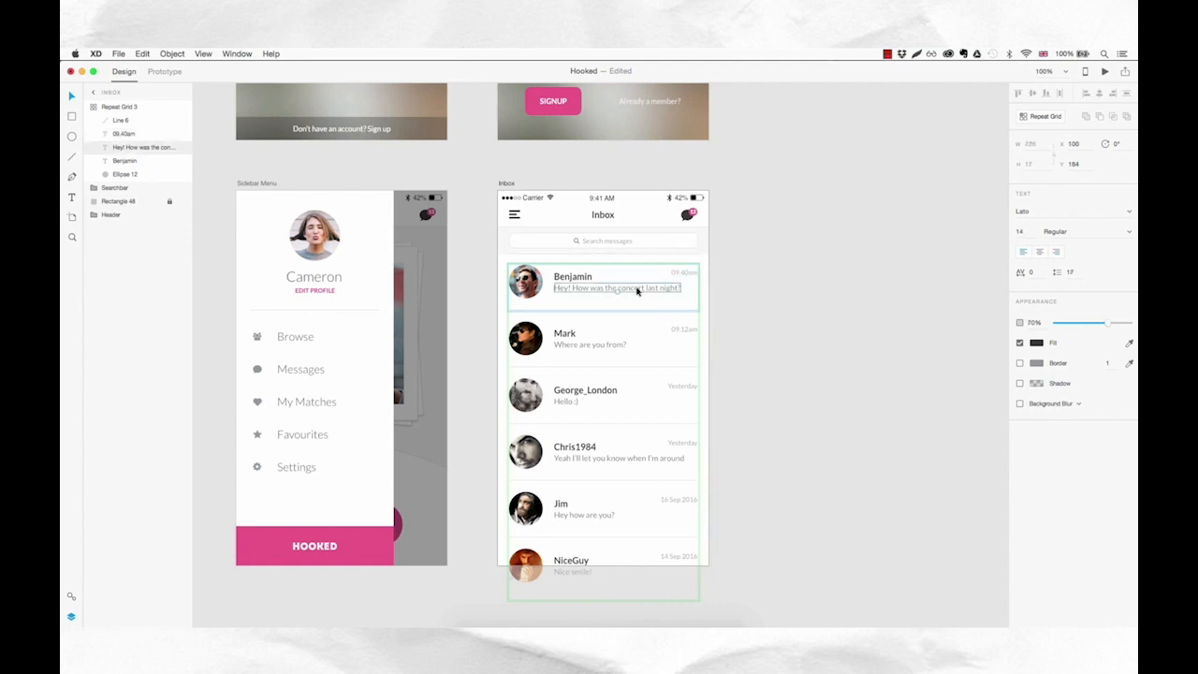
{"action": "left_click", "coordinate": [585, 278]}
{"action": "left_click", "coordinate": [587, 289]}
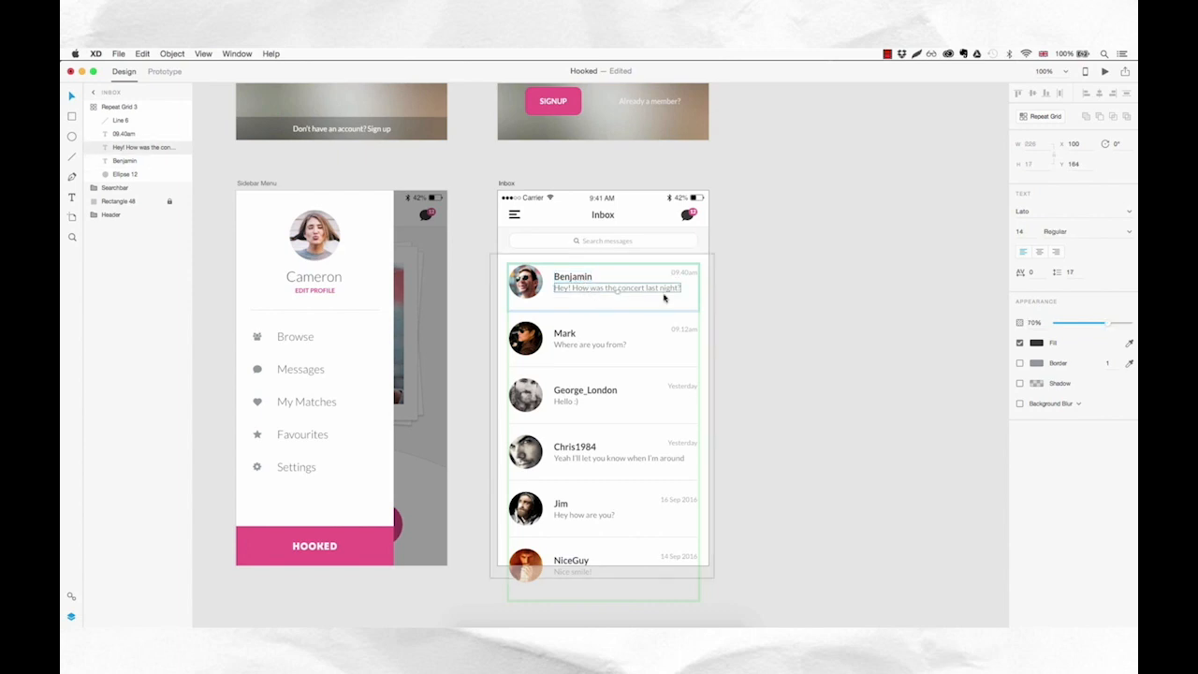
{"action": "key", "text": "Down"}
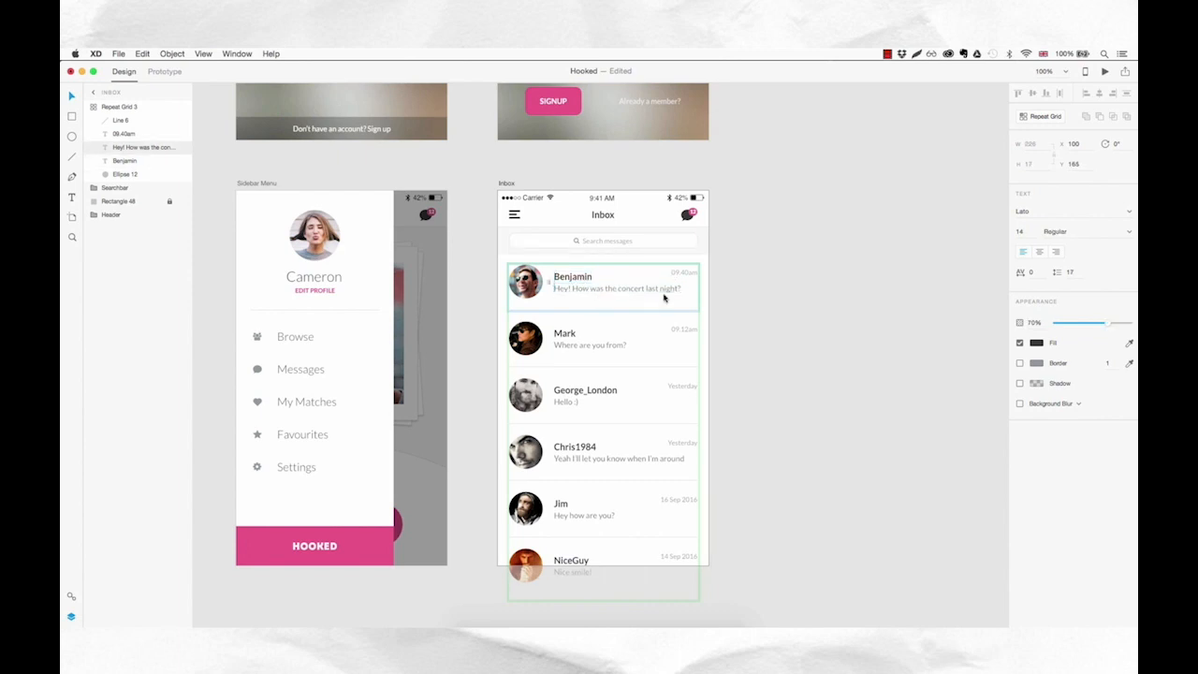
{"action": "key", "text": "Down"}
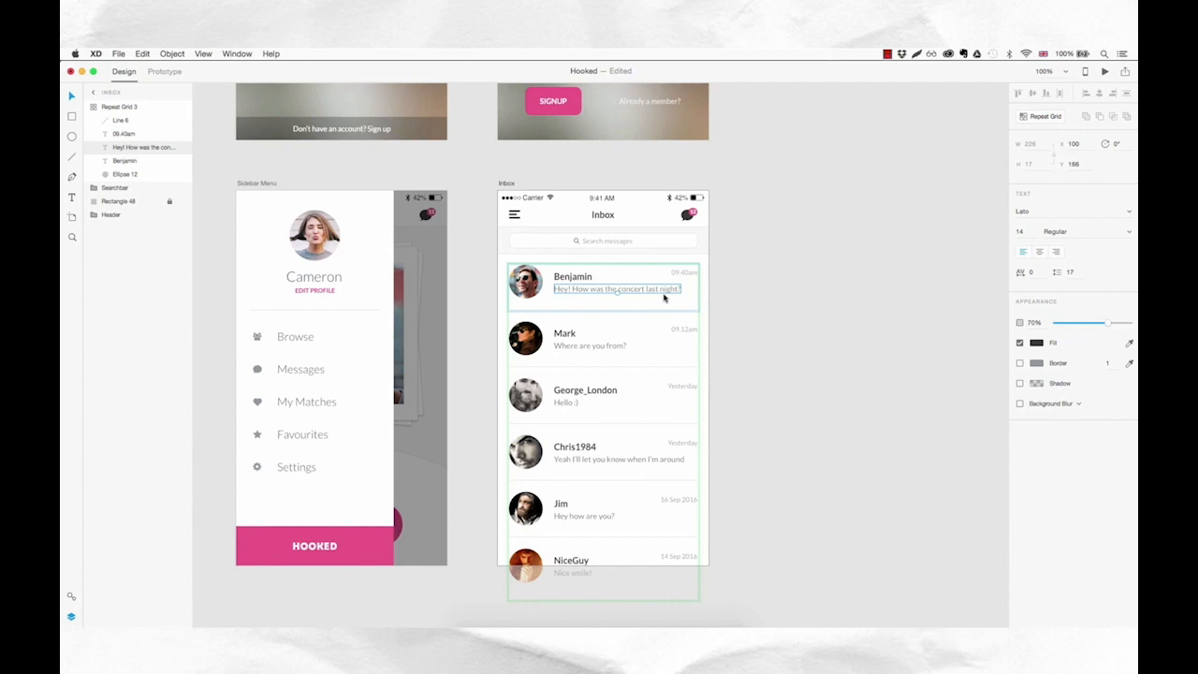
- Nudge the repeat grid's timestamp text up to Y 133 and deselect it
{"action": "left_click", "coordinate": [682, 274]}
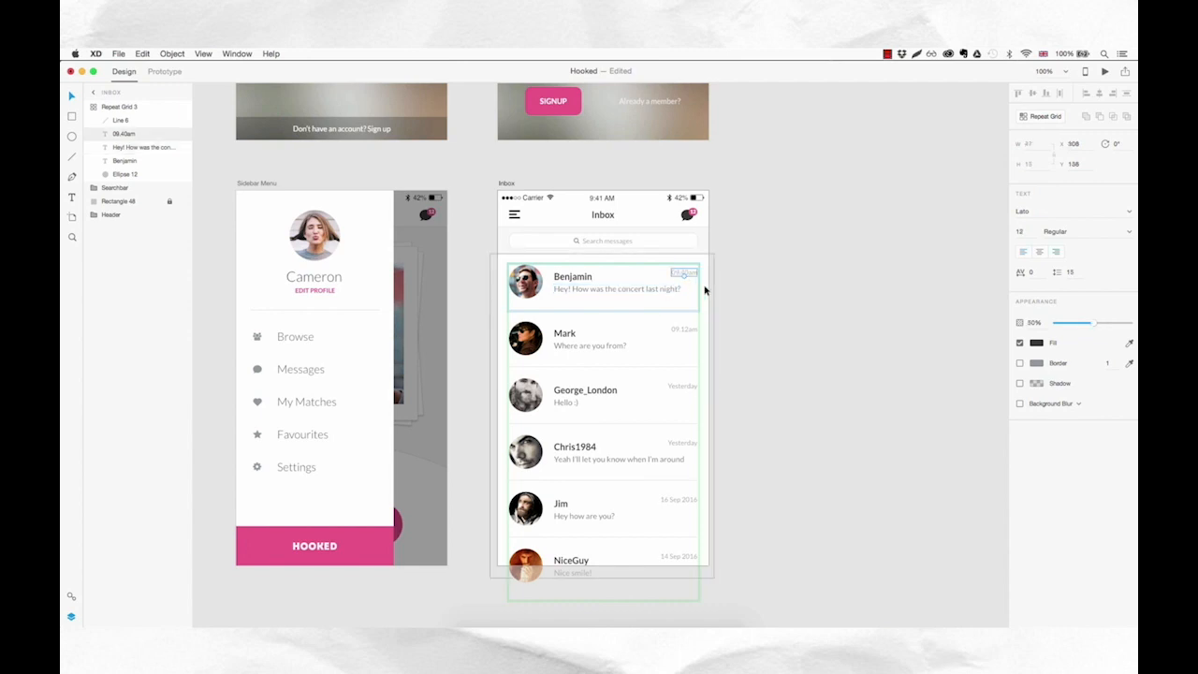
{"action": "key", "text": "Up"}
{"action": "key", "text": "Up"}
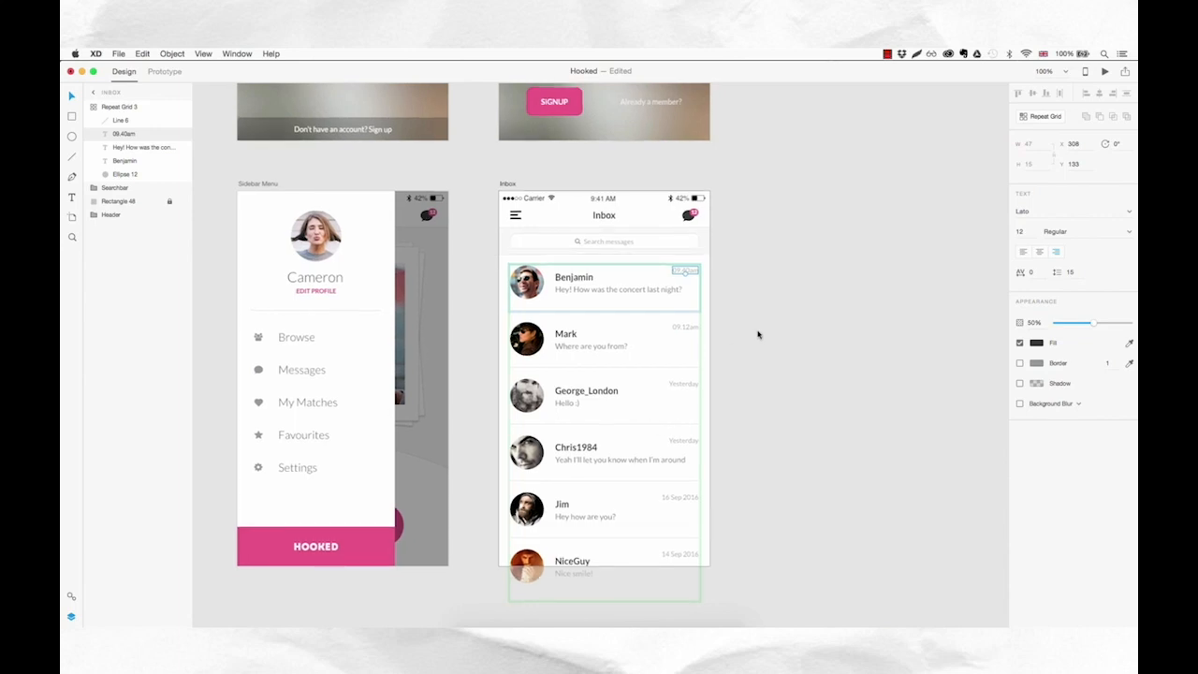
{"action": "left_click", "coordinate": [740, 307]}
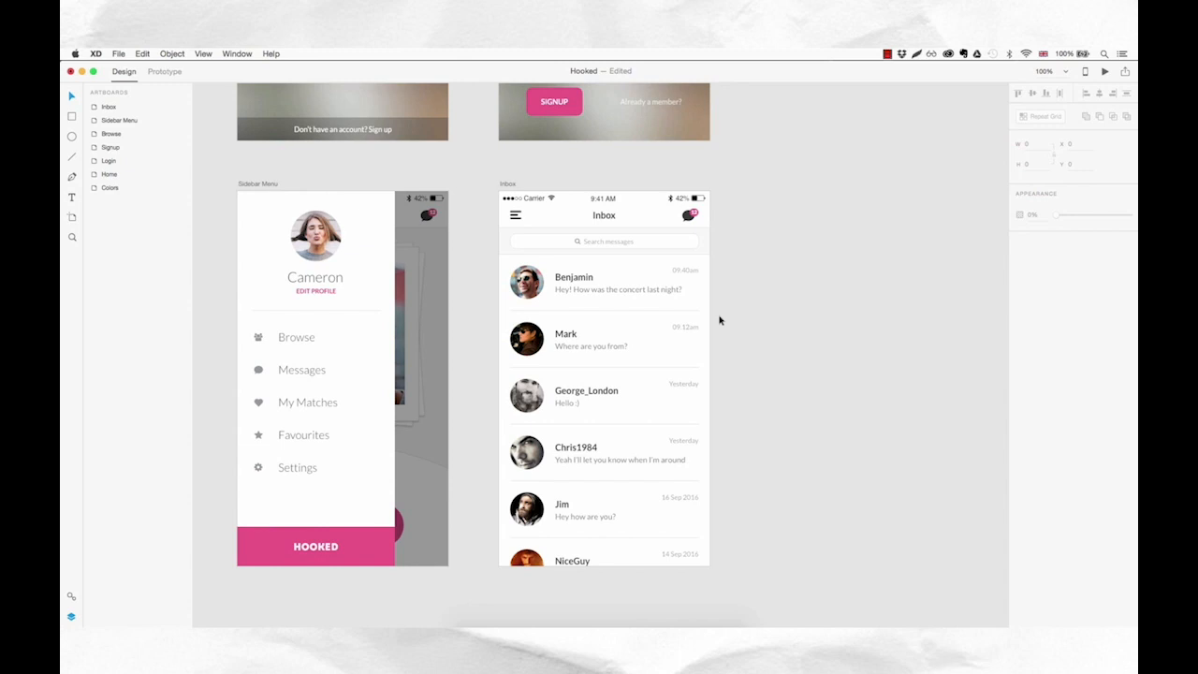
- Draw a 45 by 15 px rectangle over the lower edge of the first message row's avatar and remove its border
{"action": "key", "text": "z"}
{"action": "left_click", "coordinate": [615, 297]}
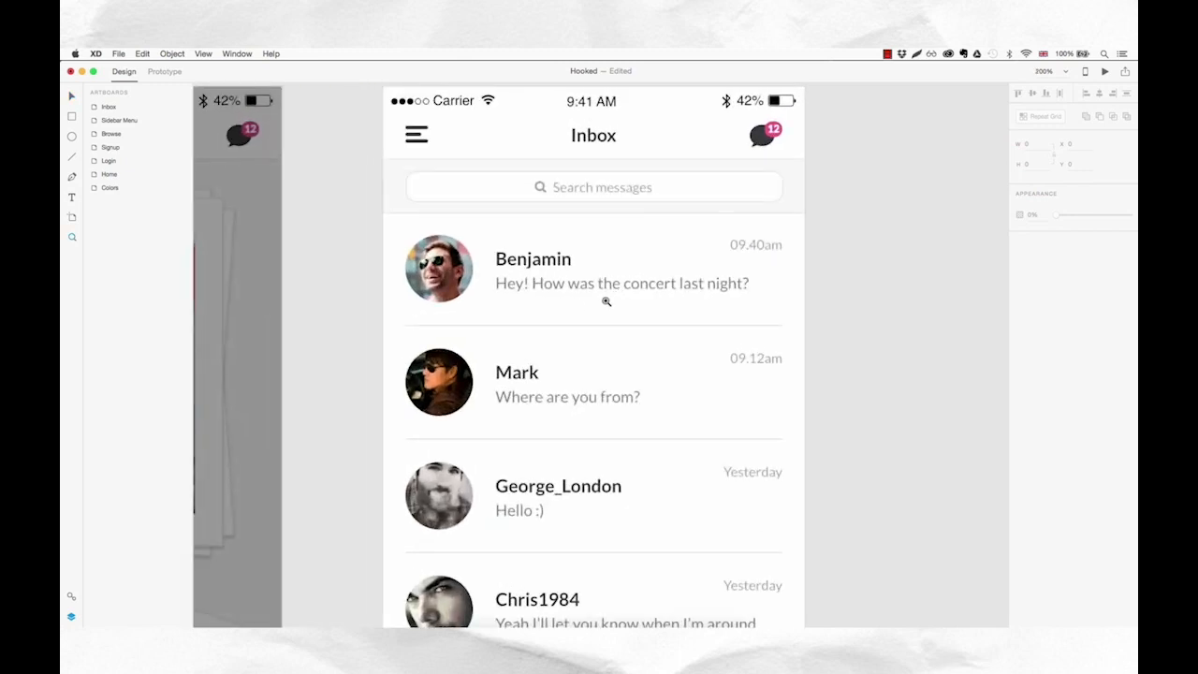
{"action": "left_click_drag", "start_coordinate": [516, 309], "coordinate": [548, 319]}
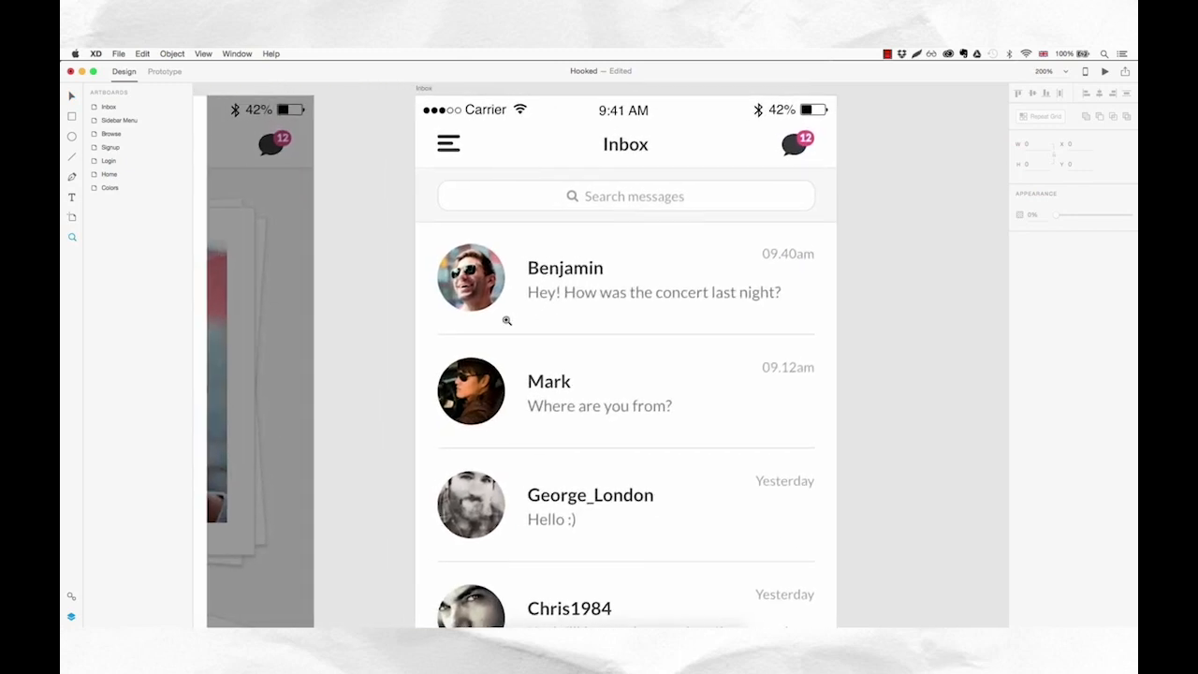
{"action": "key", "text": "r"}
{"action": "left_click_drag", "start_coordinate": [445, 298], "coordinate": [502, 320]}
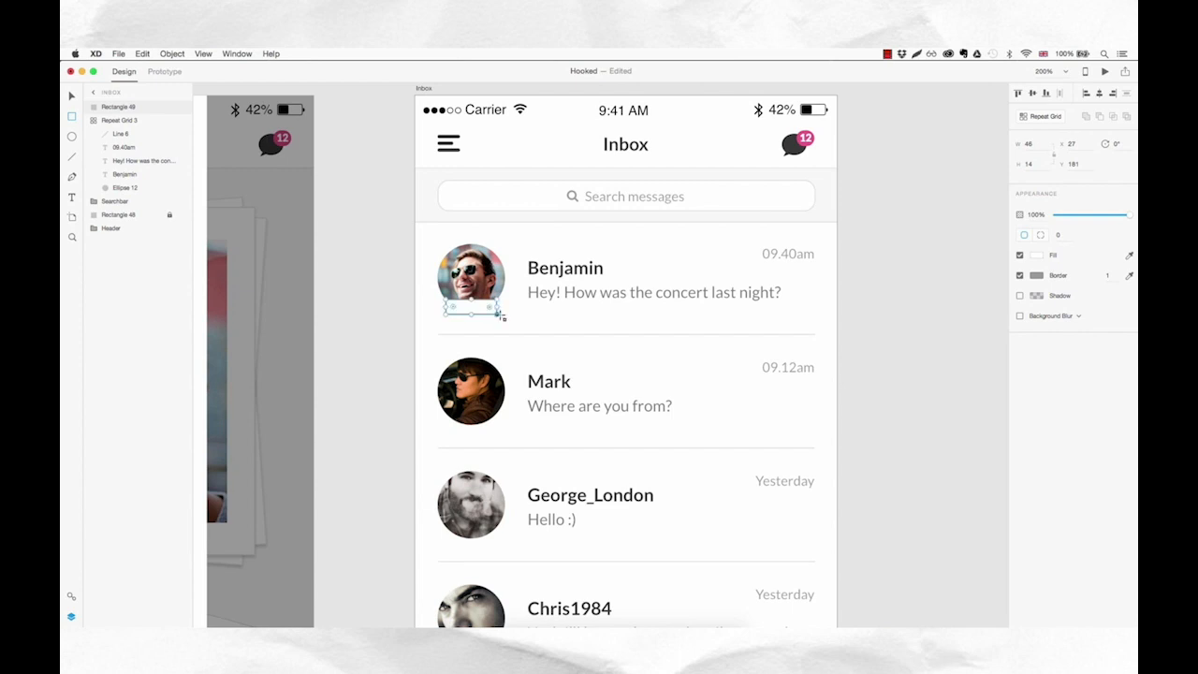
{"action": "left_click", "coordinate": [1041, 147]}
{"action": "type", "text": "46"}
{"action": "key", "text": "Return"}
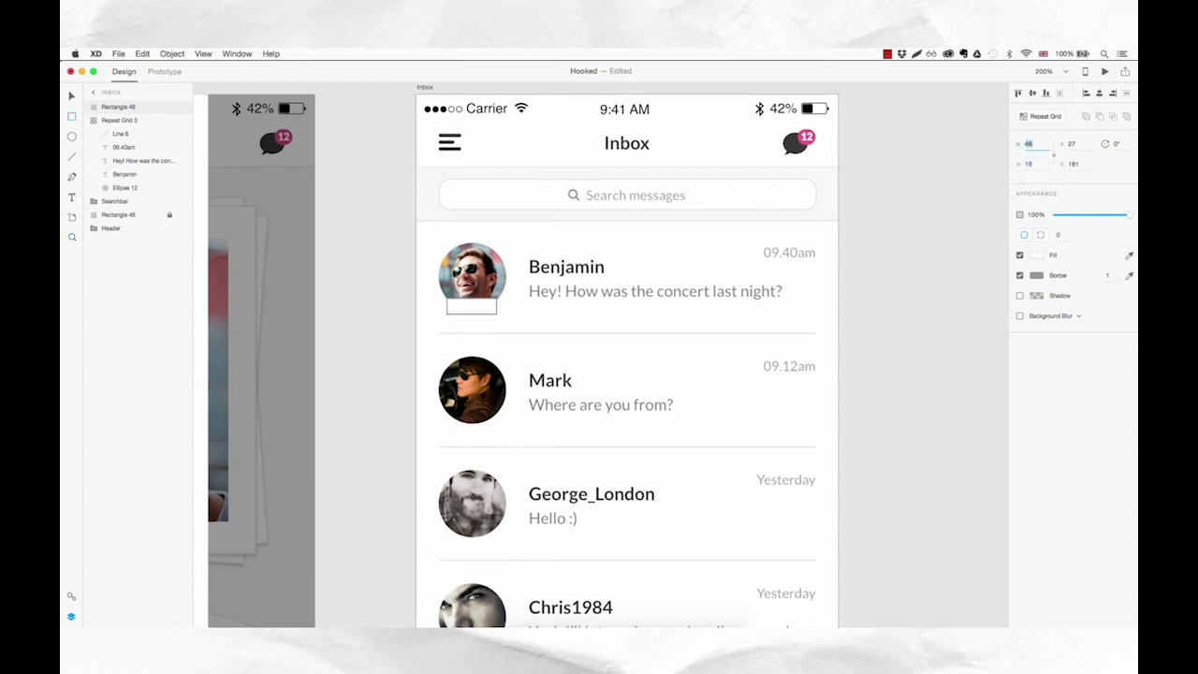
{"action": "left_click", "coordinate": [1020, 276]}
- Fill the small rectangle with the green sampled from the secondary colors on the Colors artboard
{"action": "key", "text": "super+minus"}
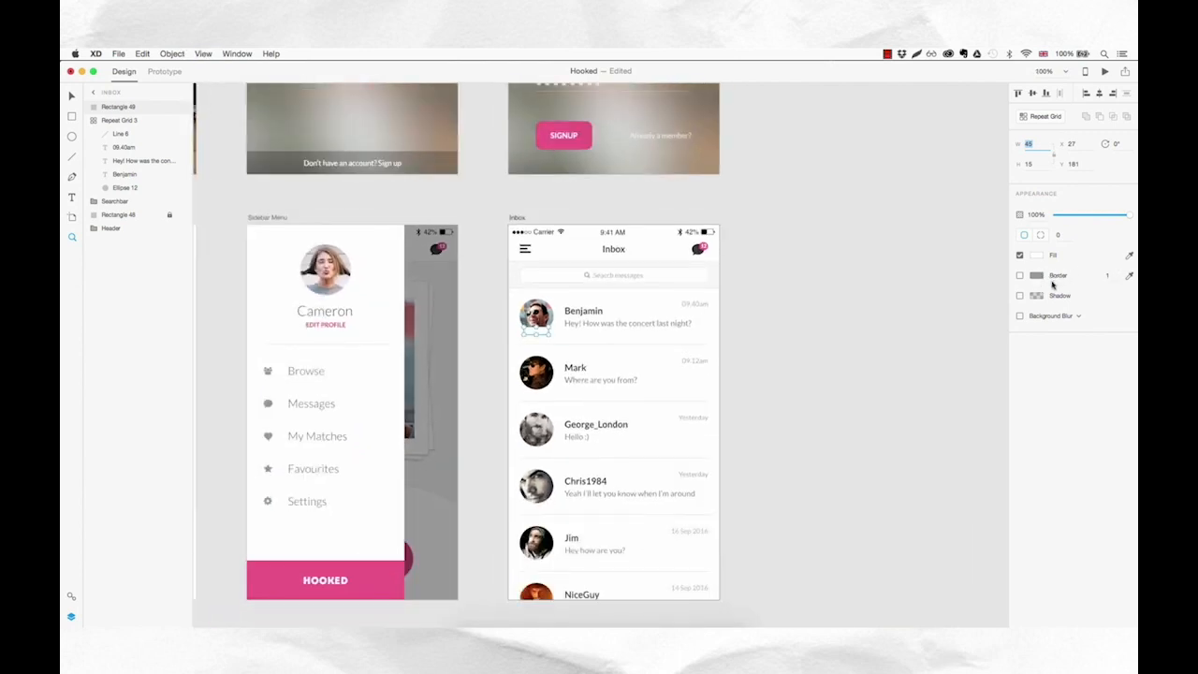
{"action": "key", "text": "super+0"}
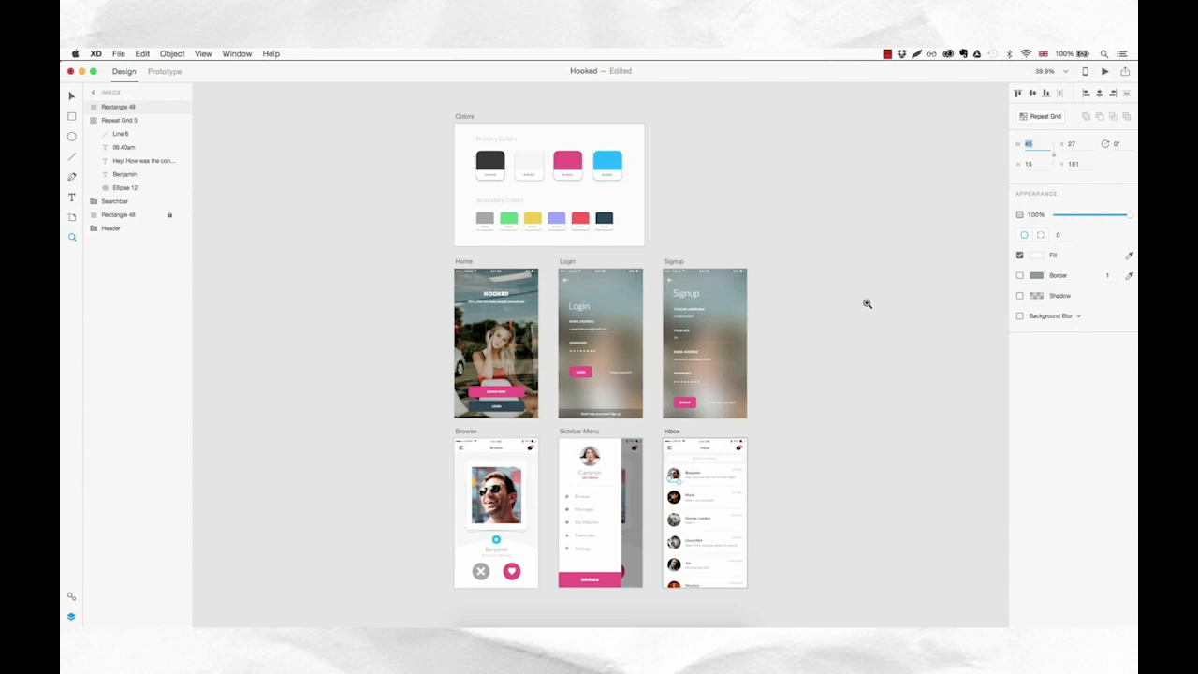
{"action": "left_click", "coordinate": [1129, 256]}
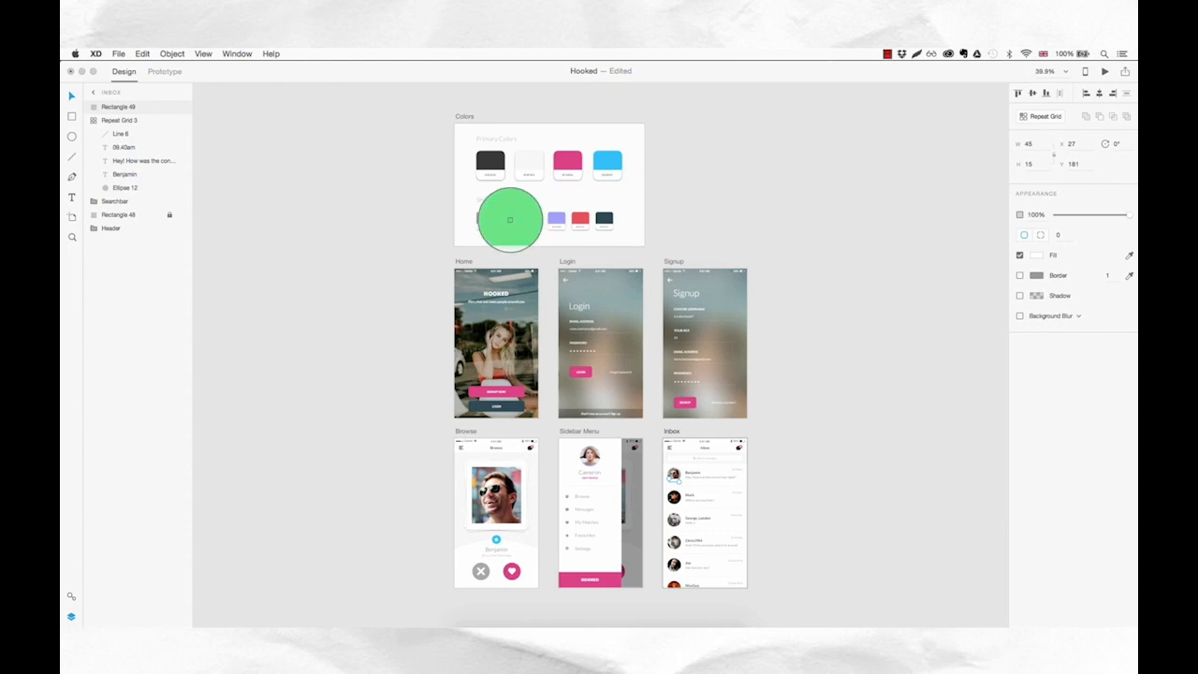
{"action": "left_click", "coordinate": [510, 220]}
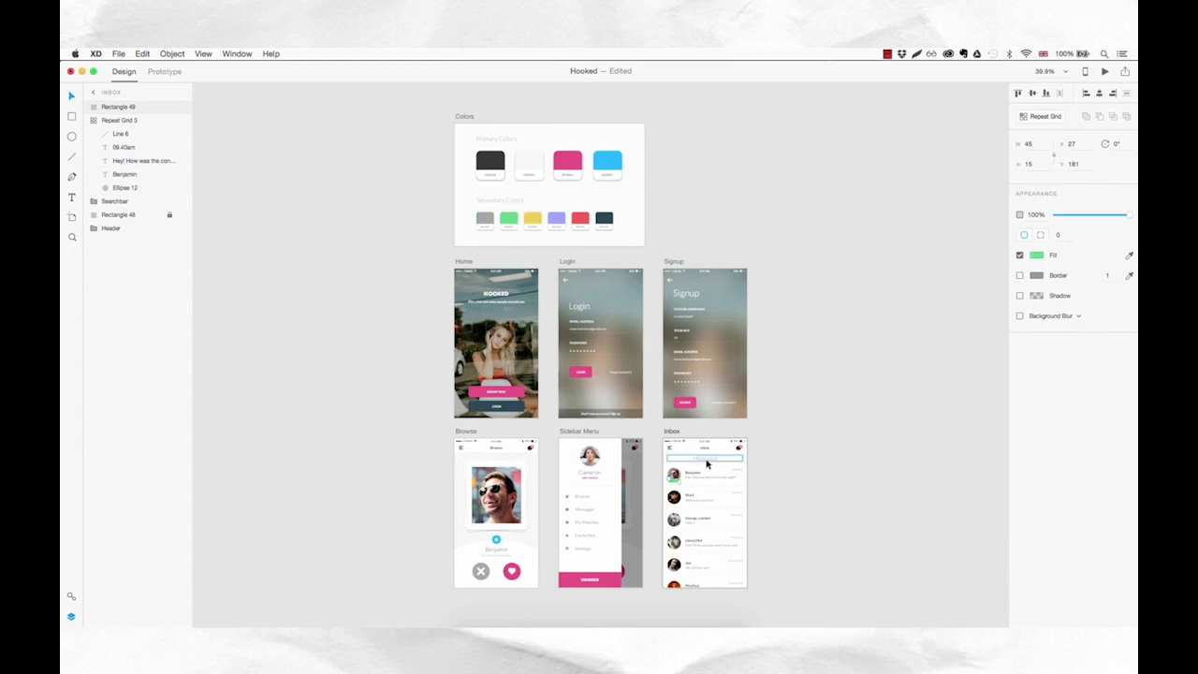
- Round the green rectangle's corners fully so it forms a pill-shaped badge on the first row's avatar
{"action": "key", "text": "z"}
{"action": "left_click", "coordinate": [678, 485]}
{"action": "left_click", "coordinate": [678, 484]}
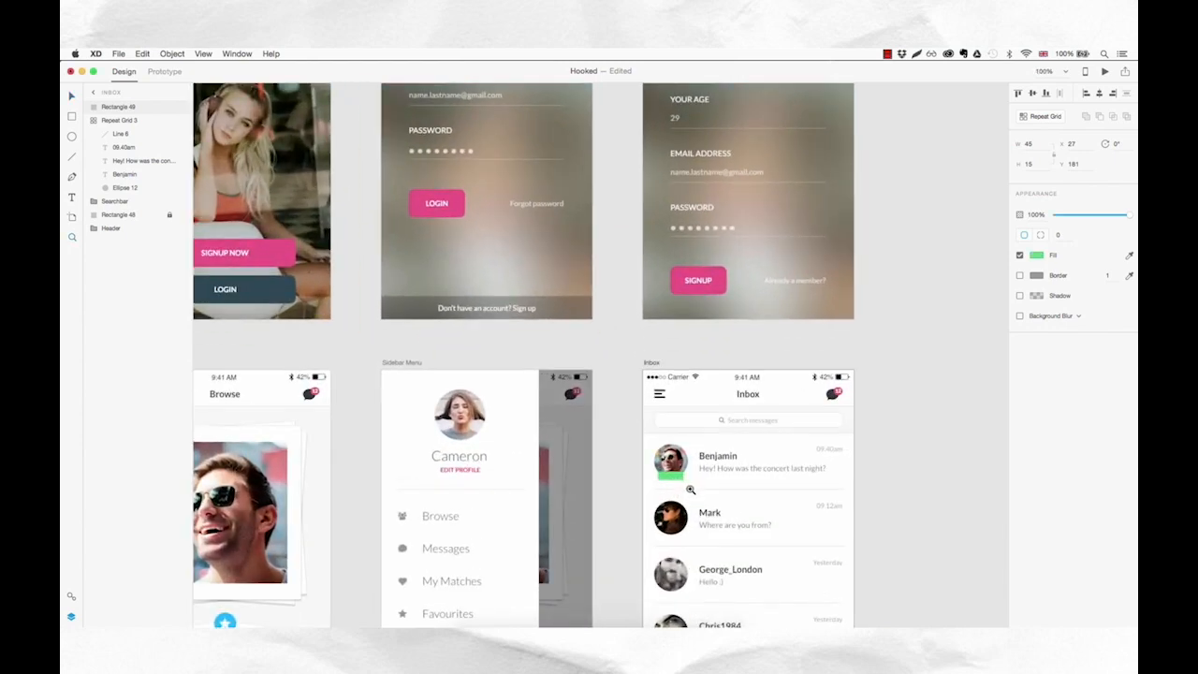
{"action": "left_click", "coordinate": [691, 490]}
{"action": "left_click", "coordinate": [691, 490]}
{"action": "left_click_drag", "start_coordinate": [745, 508], "coordinate": [500, 476]}
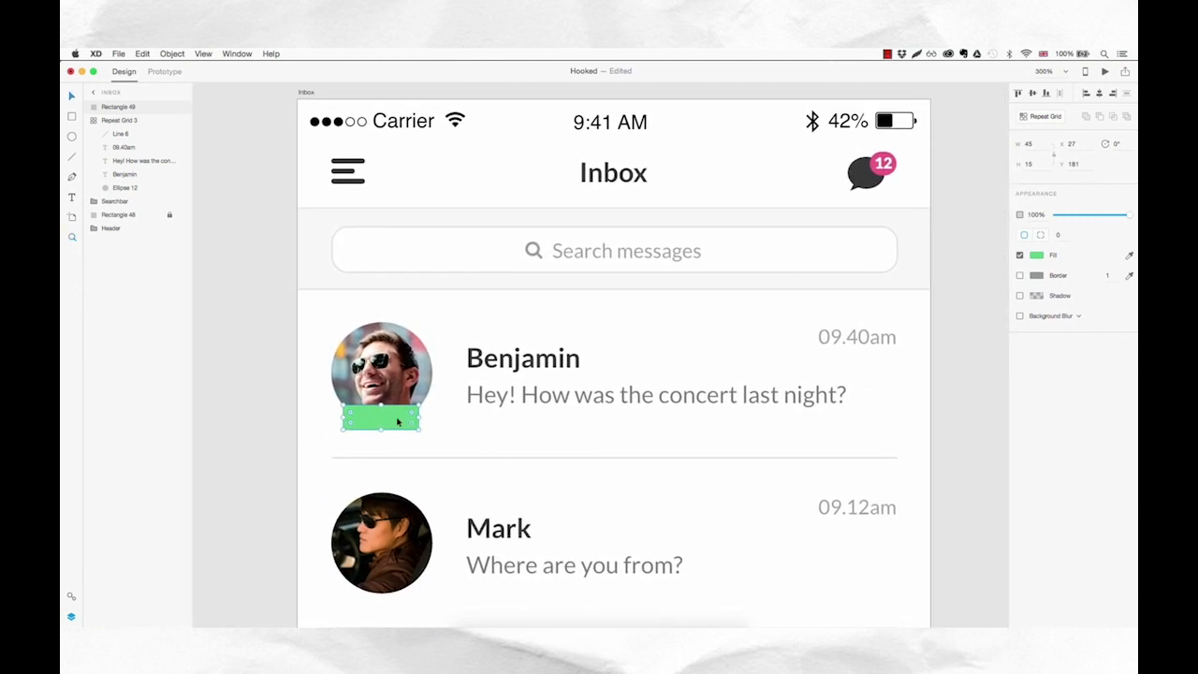
{"action": "left_click", "coordinate": [1059, 235]}
{"action": "key", "text": "Escape"}
{"action": "key", "text": "Escape"}
- Add the text "ONLINE" beside the green badge and set its font to Lato
{"action": "key", "text": "t"}
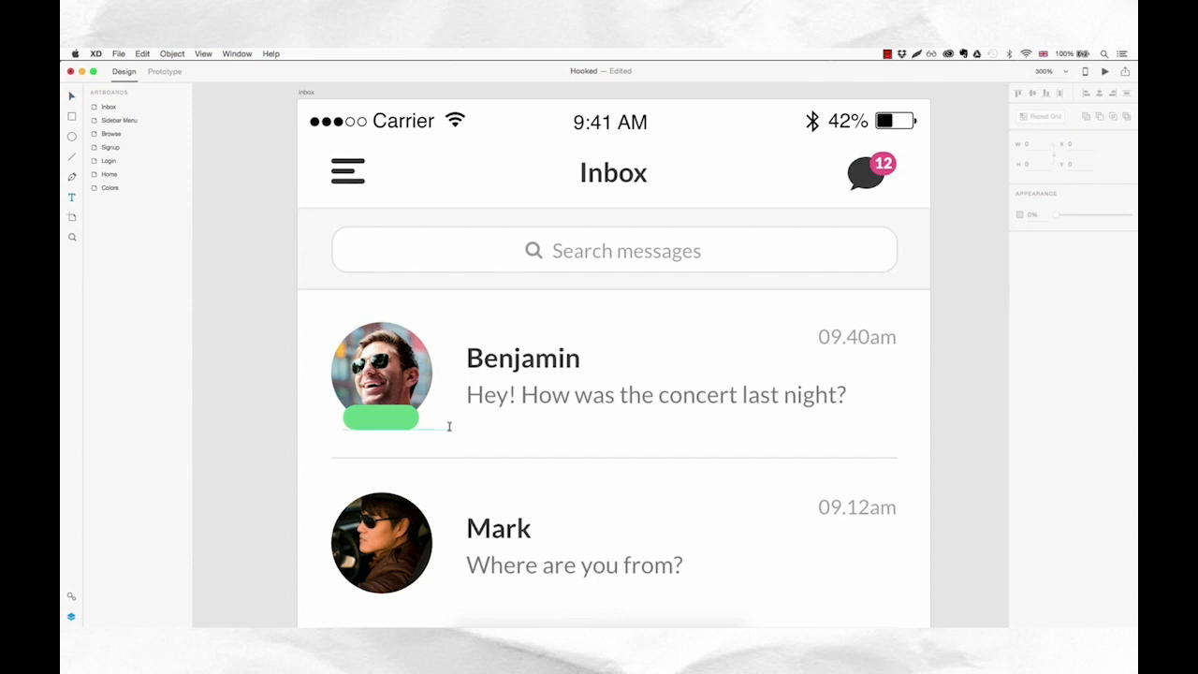
{"action": "left_click", "coordinate": [468, 431]}
{"action": "type", "text": "ONLINE"}
{"action": "key", "text": "super+a"}
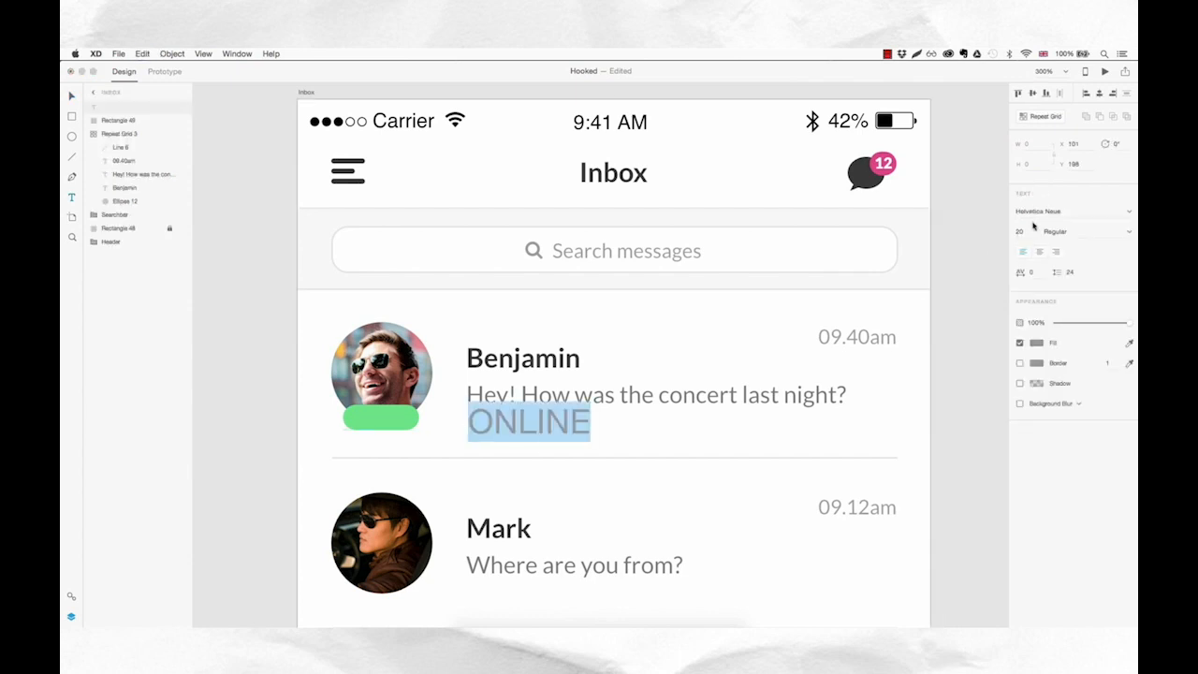
{"action": "left_click", "coordinate": [1072, 212]}
{"action": "type", "text": "Lato"}
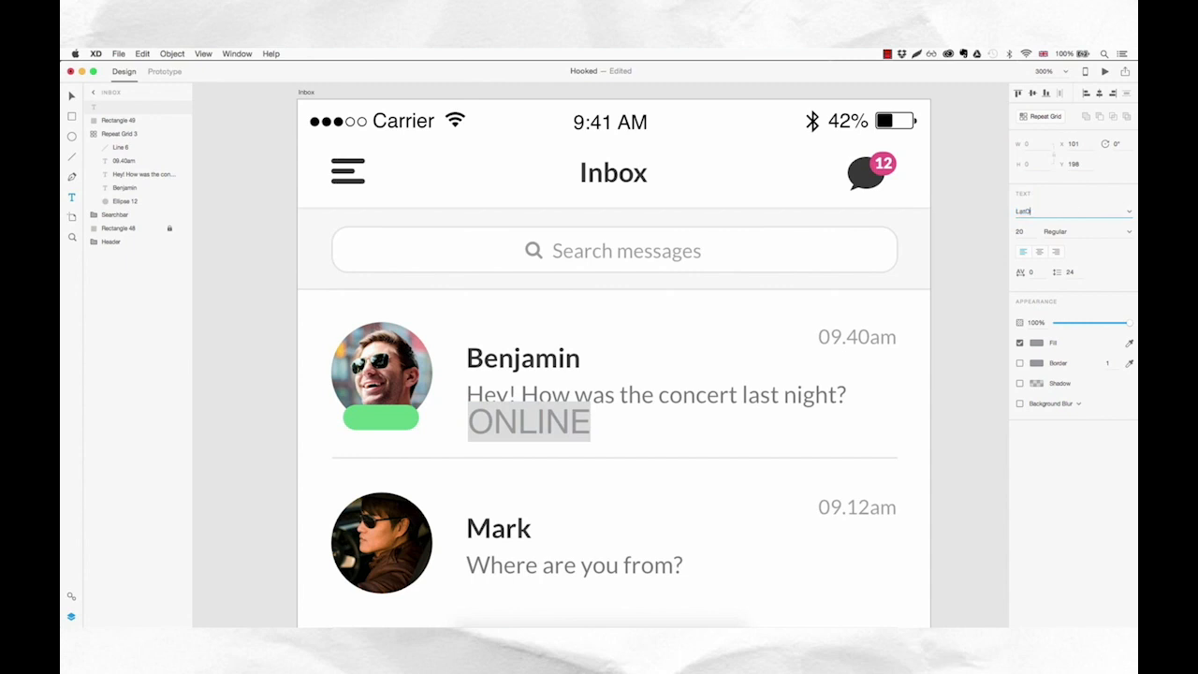
{"action": "key", "text": "Escape"}
{"action": "left_click", "coordinate": [1065, 205]}
{"action": "type", "text": "Lato"}
{"action": "key", "text": "Return"}
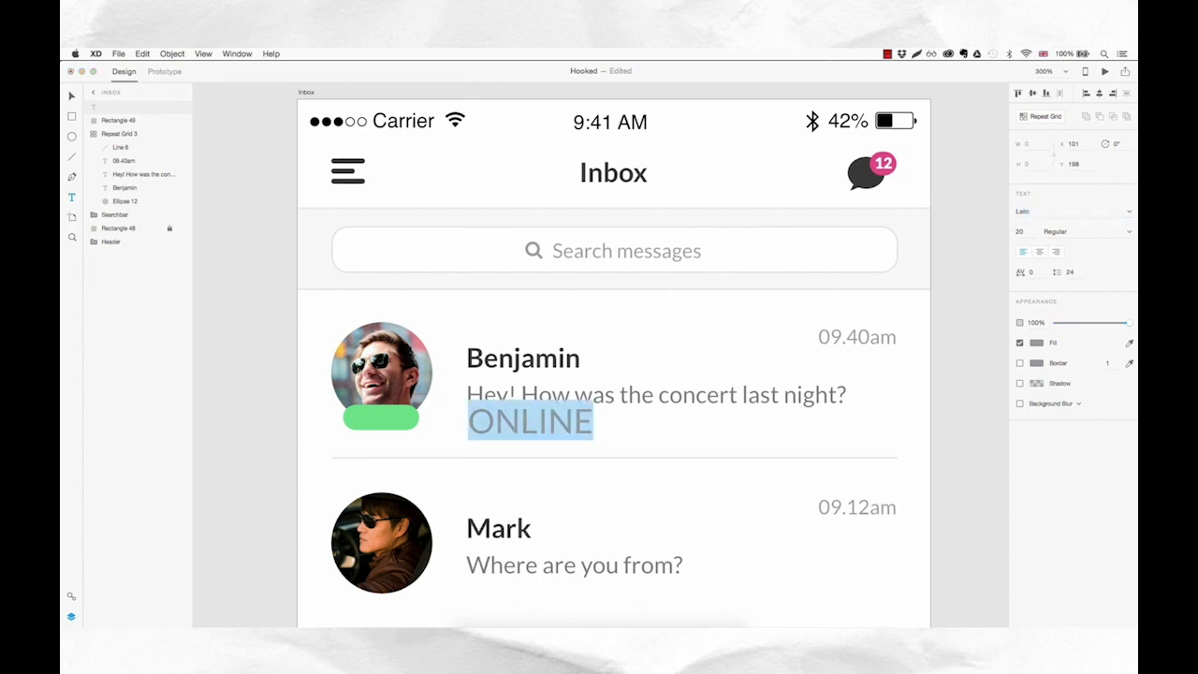
- Style the ONLINE text with a white fill, font size 9 and the Black weight
{"action": "left_click", "coordinate": [1036, 343]}
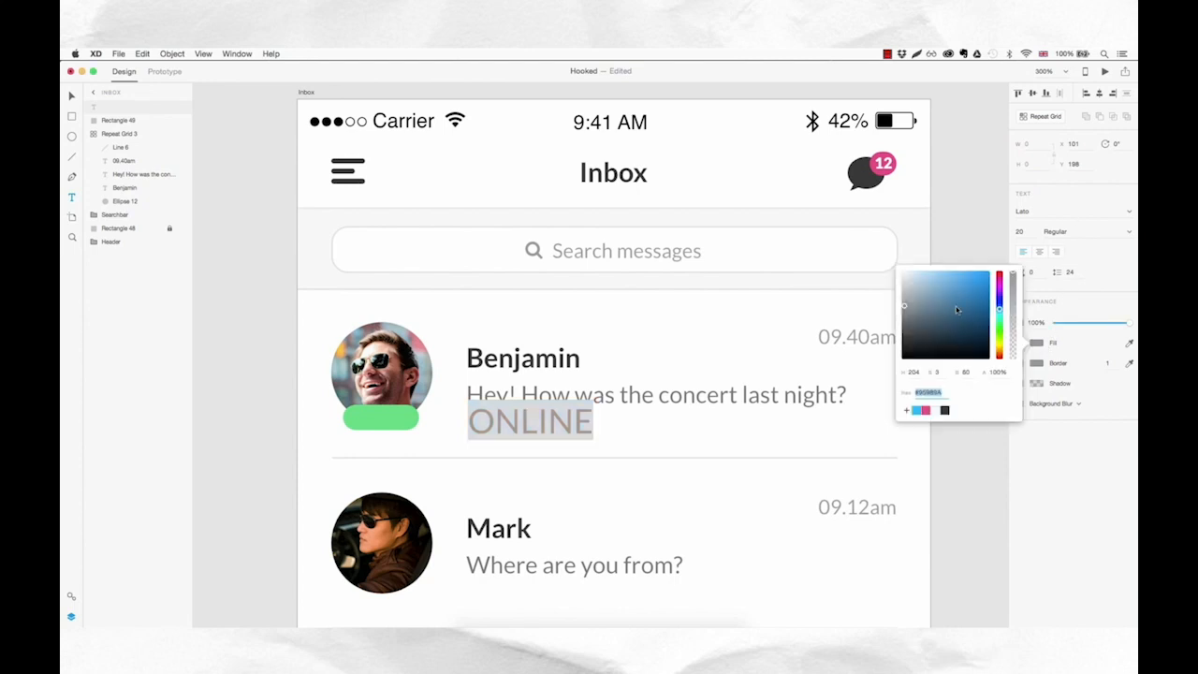
{"action": "left_click", "coordinate": [1023, 231]}
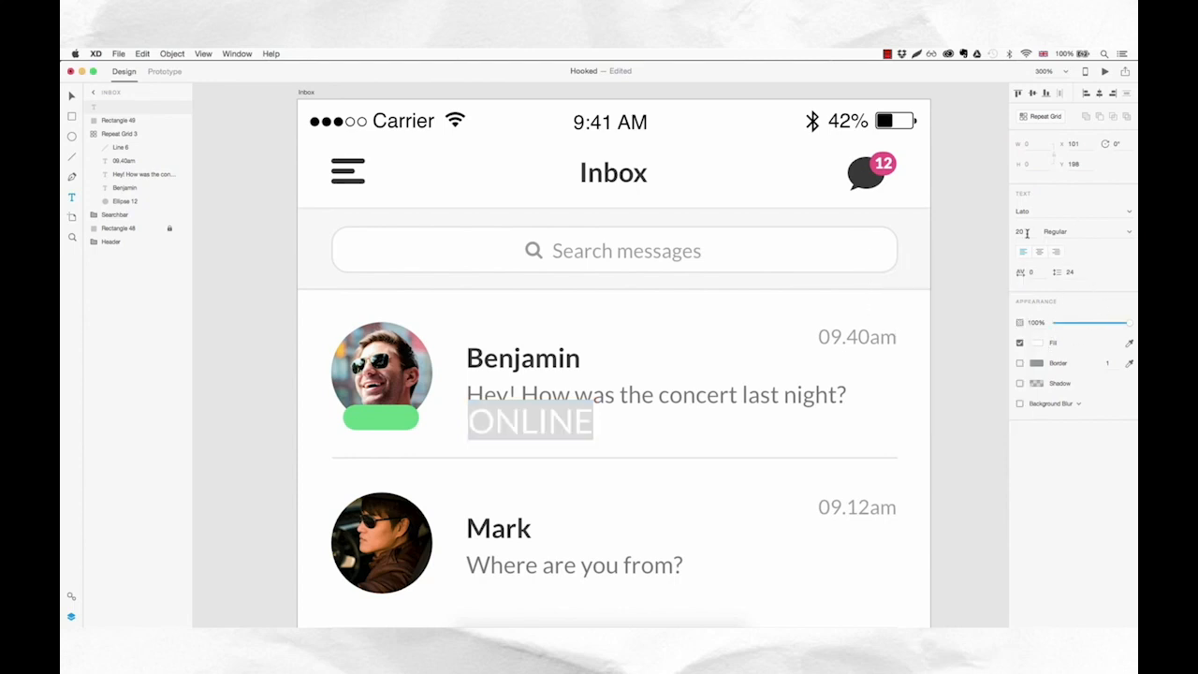
{"action": "key", "text": "Down"}
{"action": "key", "text": "Down"}
{"action": "key", "text": "Down"}
{"action": "key", "text": "Down"}
{"action": "key", "text": "Down"}
{"action": "key", "text": "Down"}
{"action": "key", "text": "Down"}
{"action": "key", "text": "Down"}
{"action": "key", "text": "Down"}
{"action": "key", "text": "Down"}
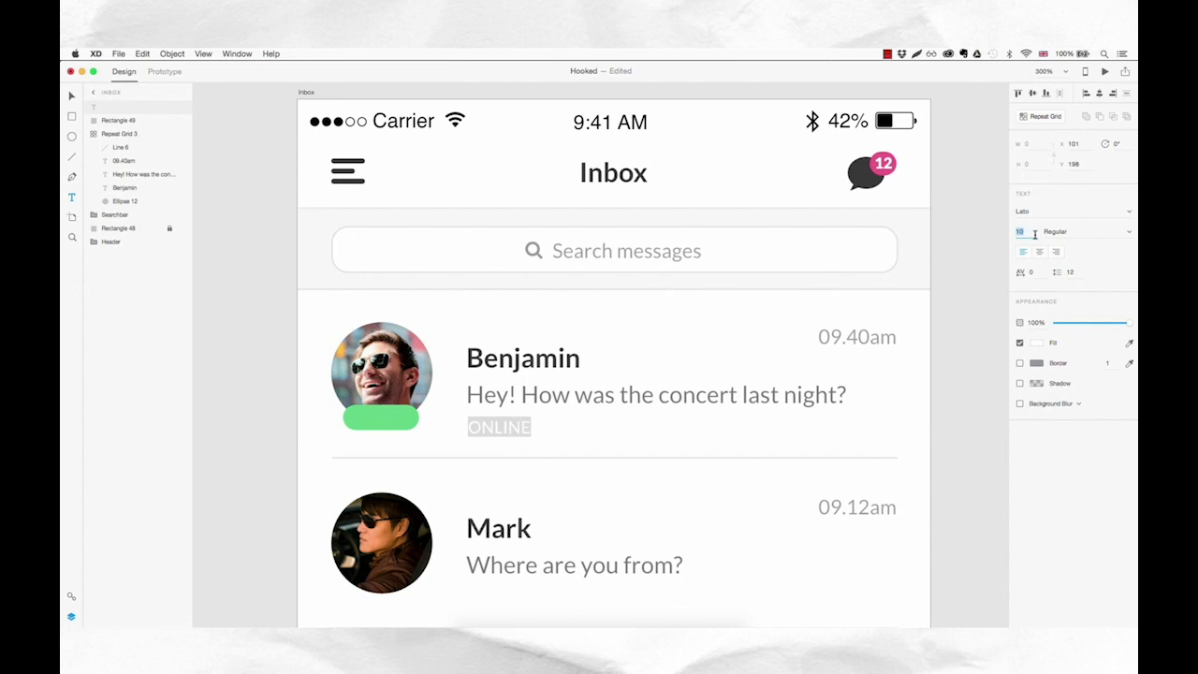
{"action": "key", "text": "Down"}
{"action": "left_click", "coordinate": [1129, 234]}
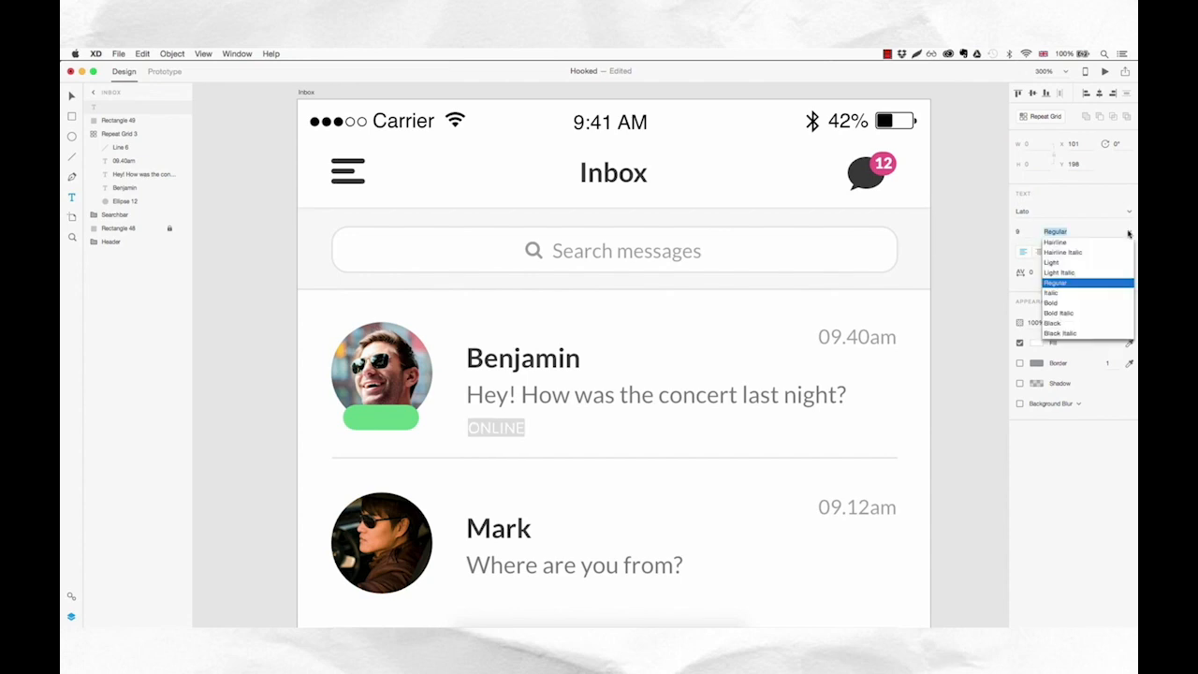
{"action": "left_click", "coordinate": [1066, 323]}
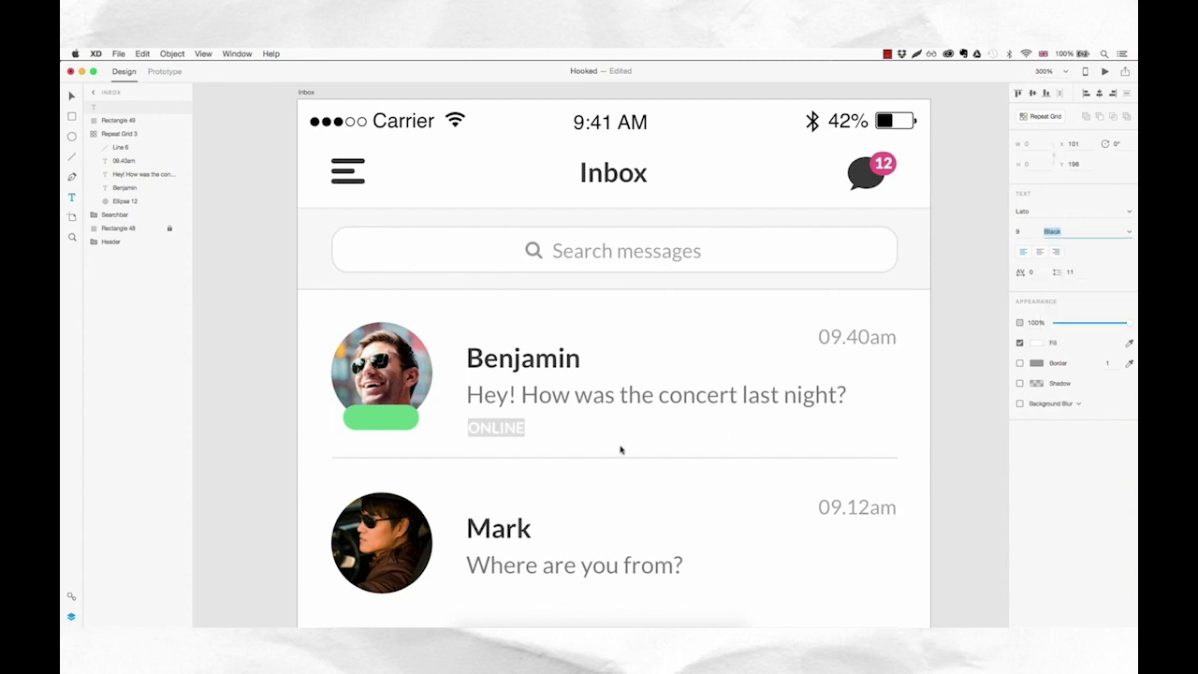
- Move the ONLINE text onto the green badge, centering it within the pill shape
{"action": "left_click", "coordinate": [514, 430]}
{"action": "key", "text": "super+a"}
{"action": "key", "text": "Escape"}
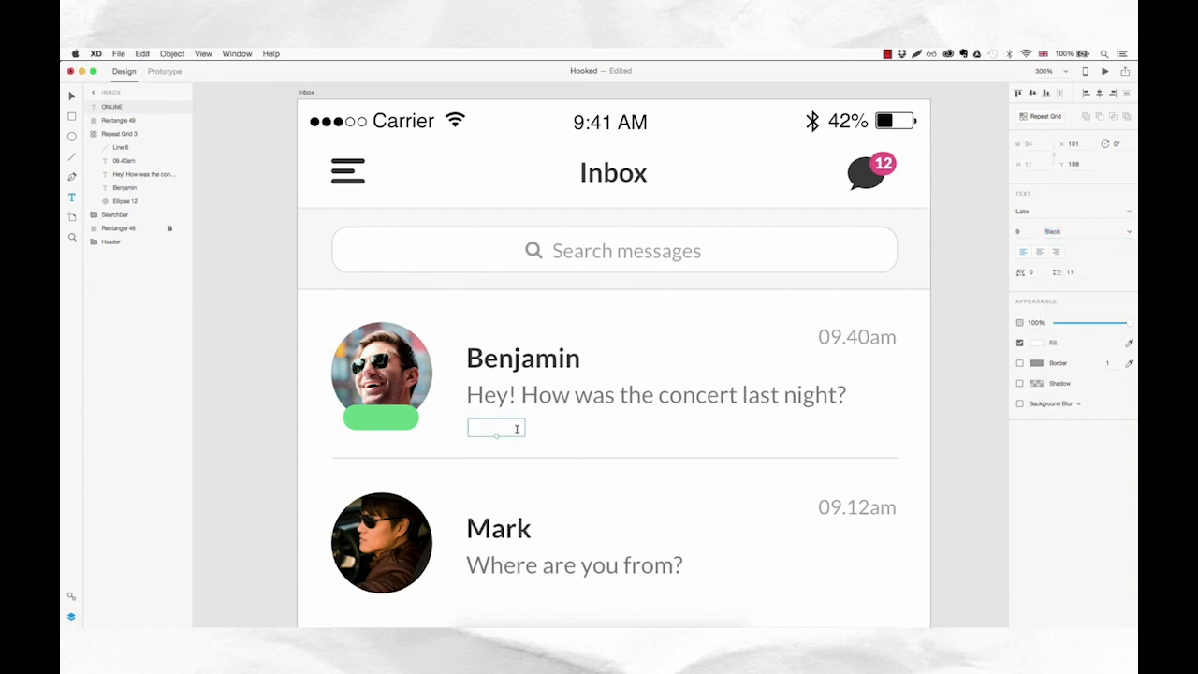
{"action": "left_click_drag", "start_coordinate": [507, 434], "coordinate": [400, 426]}
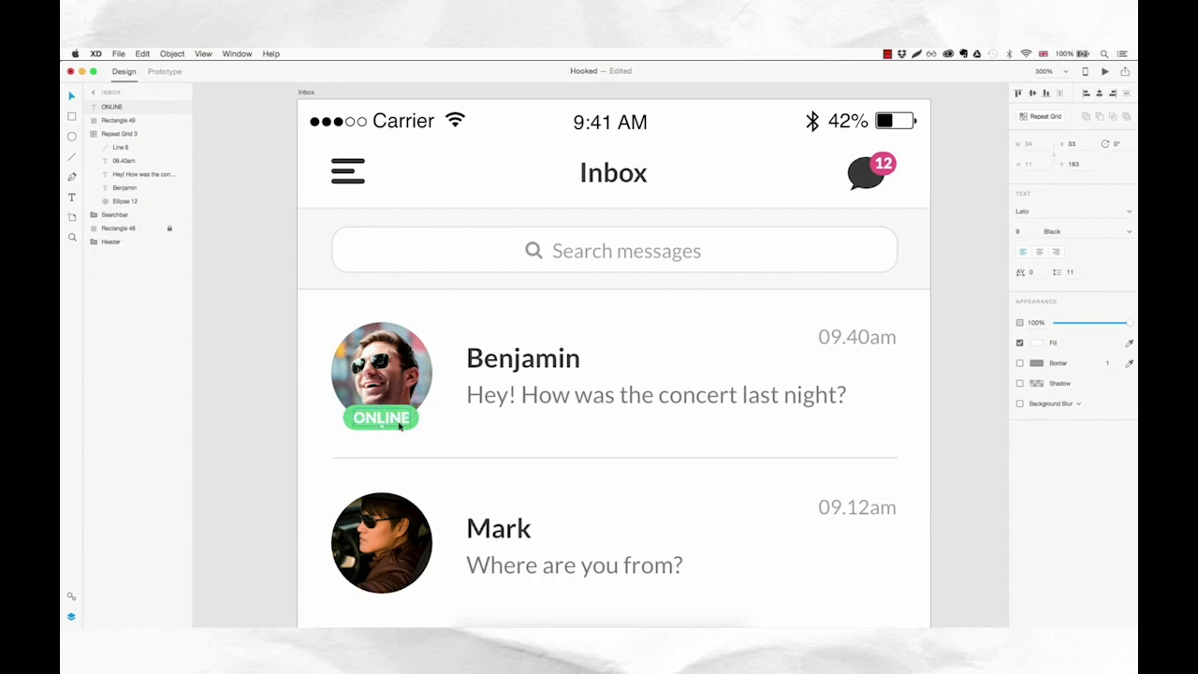
{"action": "left_click", "coordinate": [459, 427]}
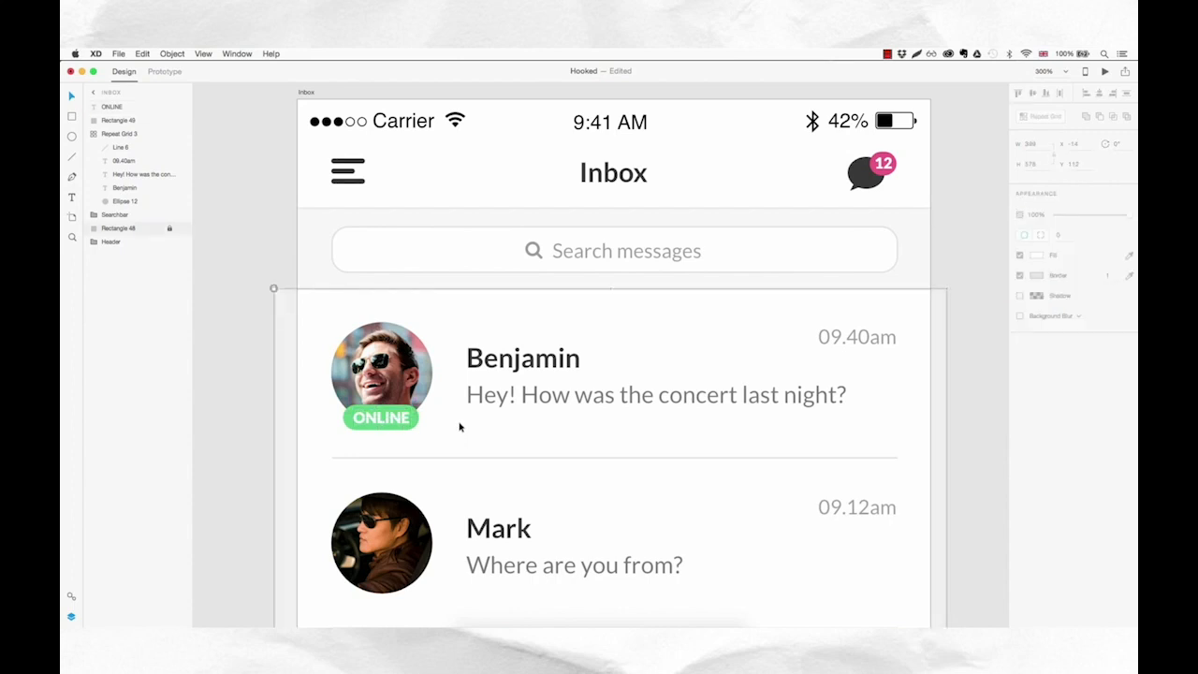
- Group the ONLINE text with its green pill background and name the group "Online tag"
{"action": "key", "text": "super+1"}
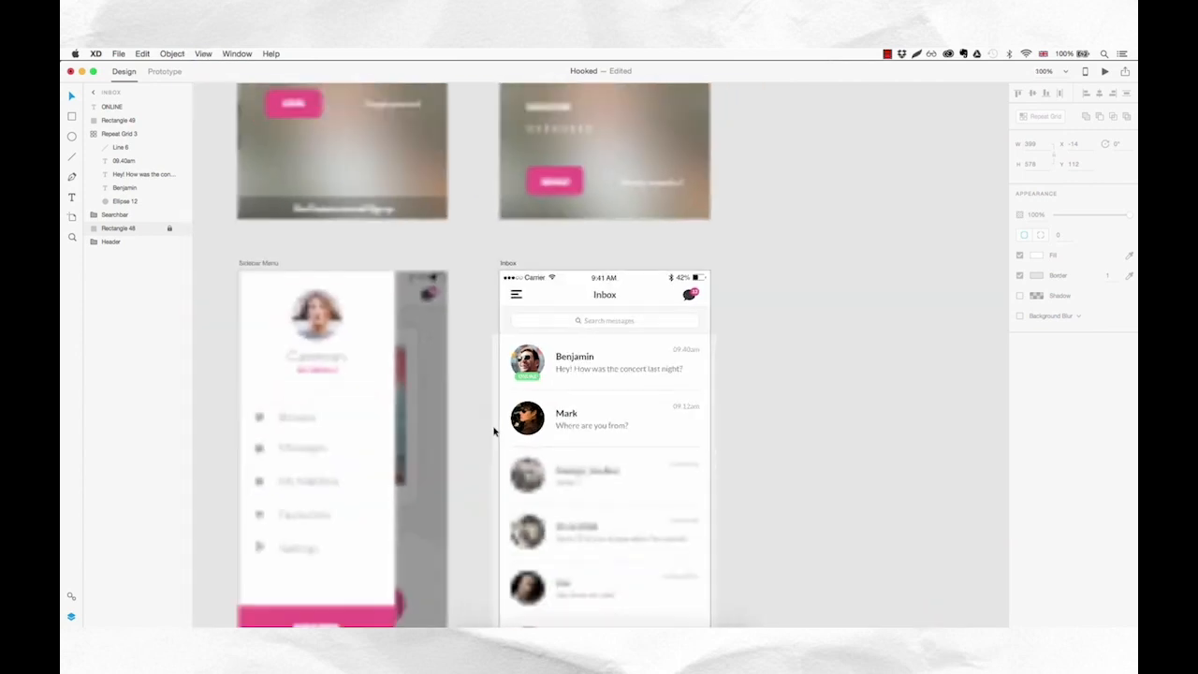
{"action": "left_click_drag", "start_coordinate": [554, 448], "coordinate": [474, 395]}
{"action": "key", "text": "z"}
{"action": "left_click", "coordinate": [436, 304]}
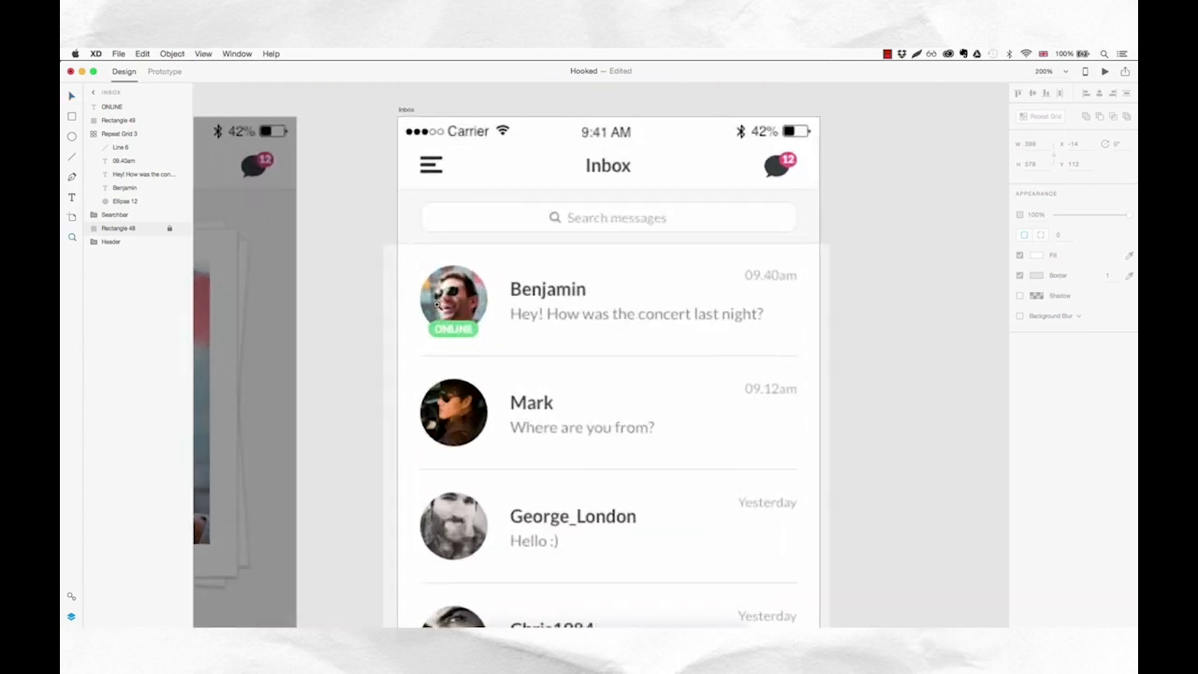
{"action": "left_click", "coordinate": [459, 347]}
{"action": "left_click", "coordinate": [432, 346]}
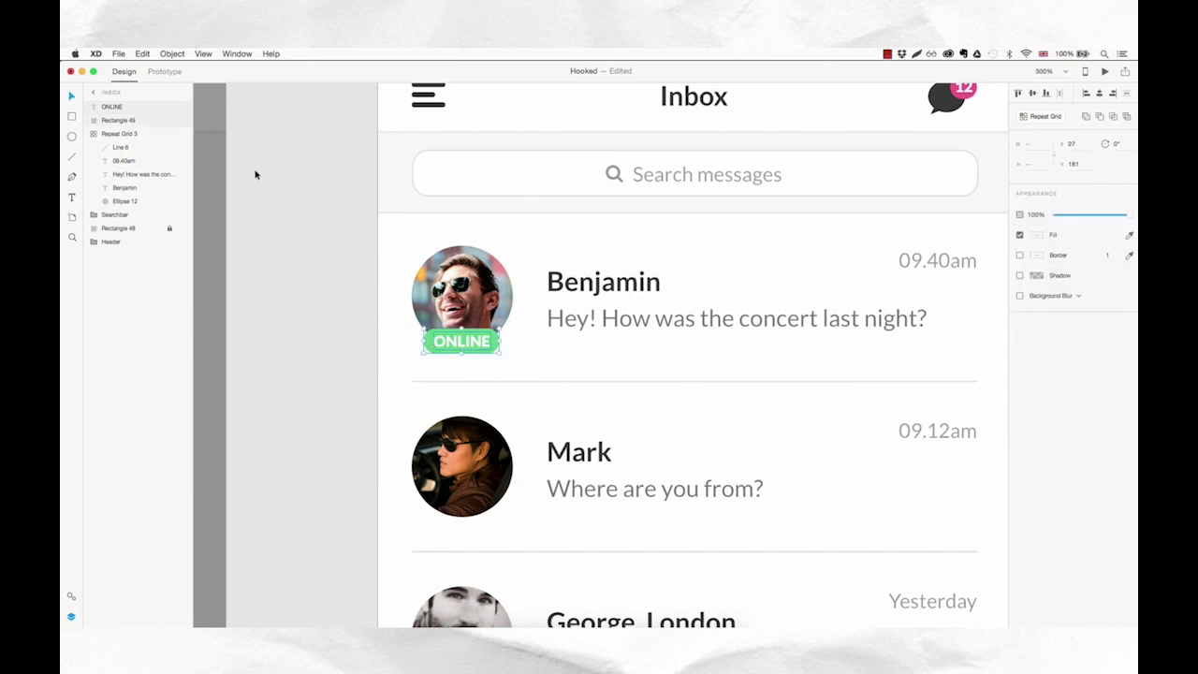
{"action": "double_click", "coordinate": [116, 107]}
{"action": "type", "text": "ONline tag"}
{"action": "key", "text": "Return"}
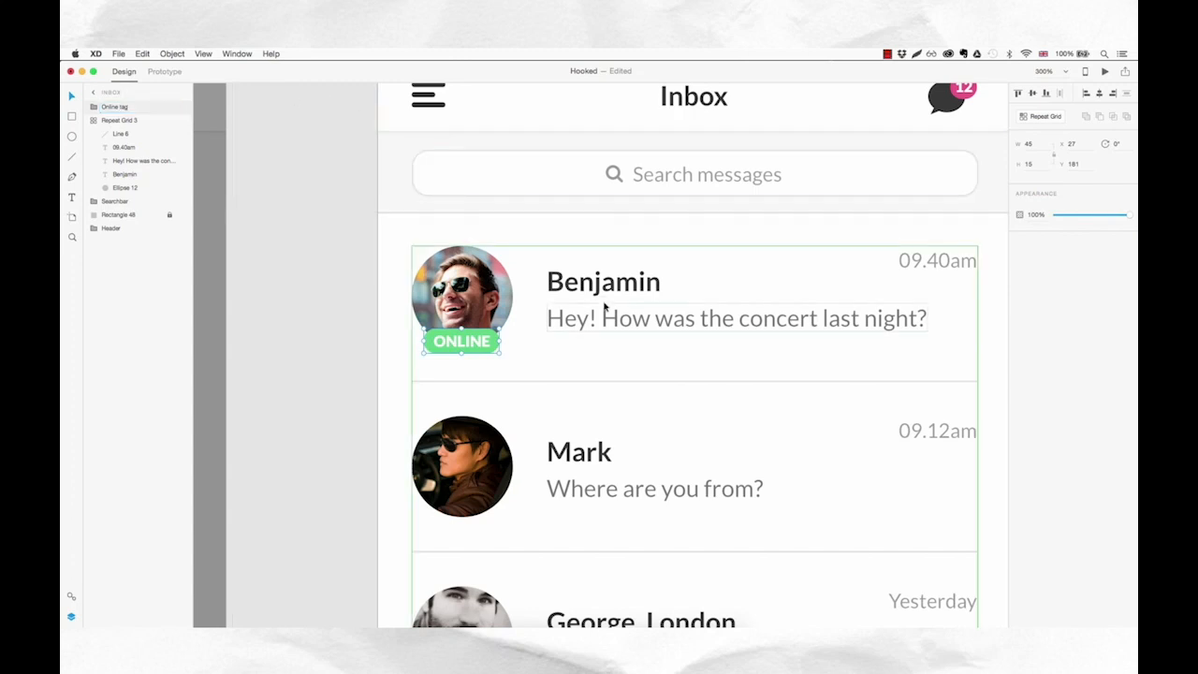
- Duplicate the Online tag and place the copy over the lower edge of the third row's avatar
{"action": "scroll", "coordinate": [603, 306], "scroll_direction": "down", "scroll_amount": 2}
{"action": "scroll", "coordinate": [603, 306], "scroll_direction": "down", "scroll_amount": 2}
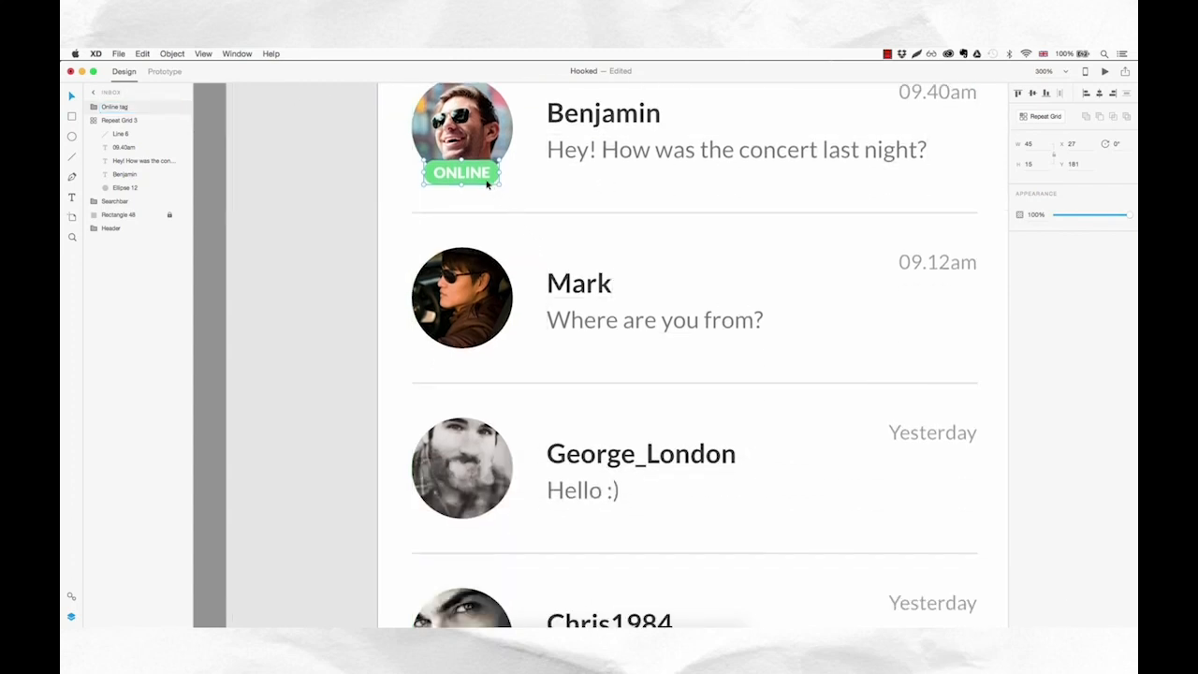
{"action": "left_click_drag", "start_coordinate": [484, 180], "coordinate": [484, 517]}
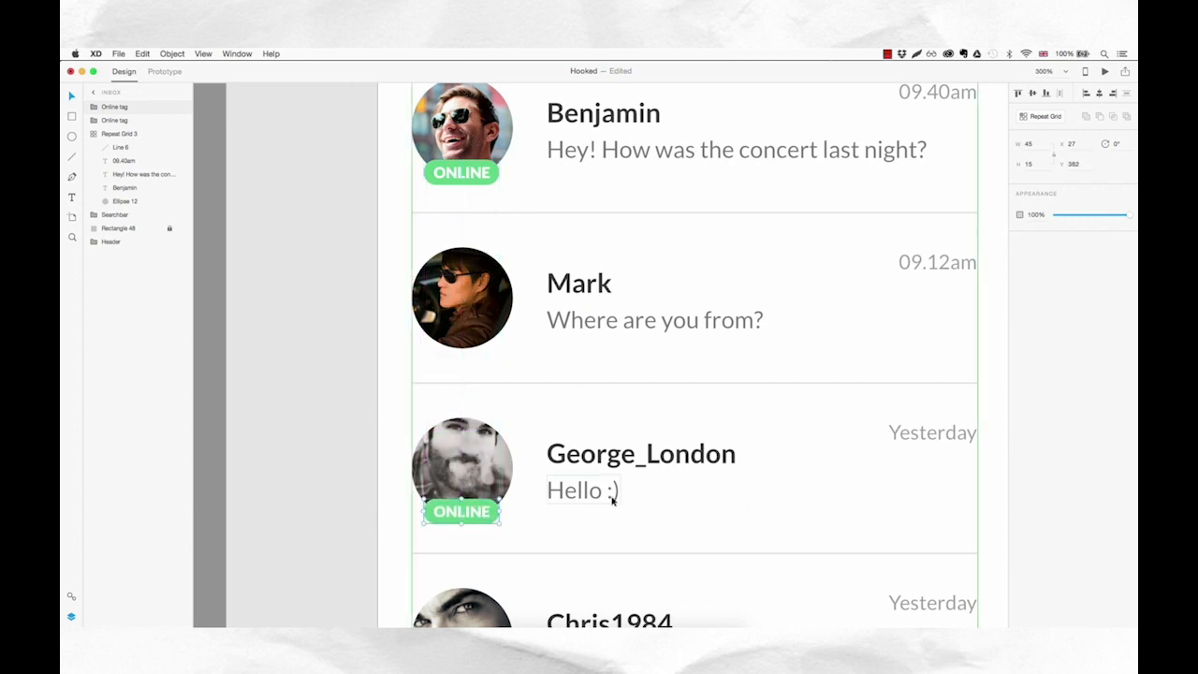
{"action": "left_click", "coordinate": [717, 506]}
{"action": "key", "text": "super+1"}
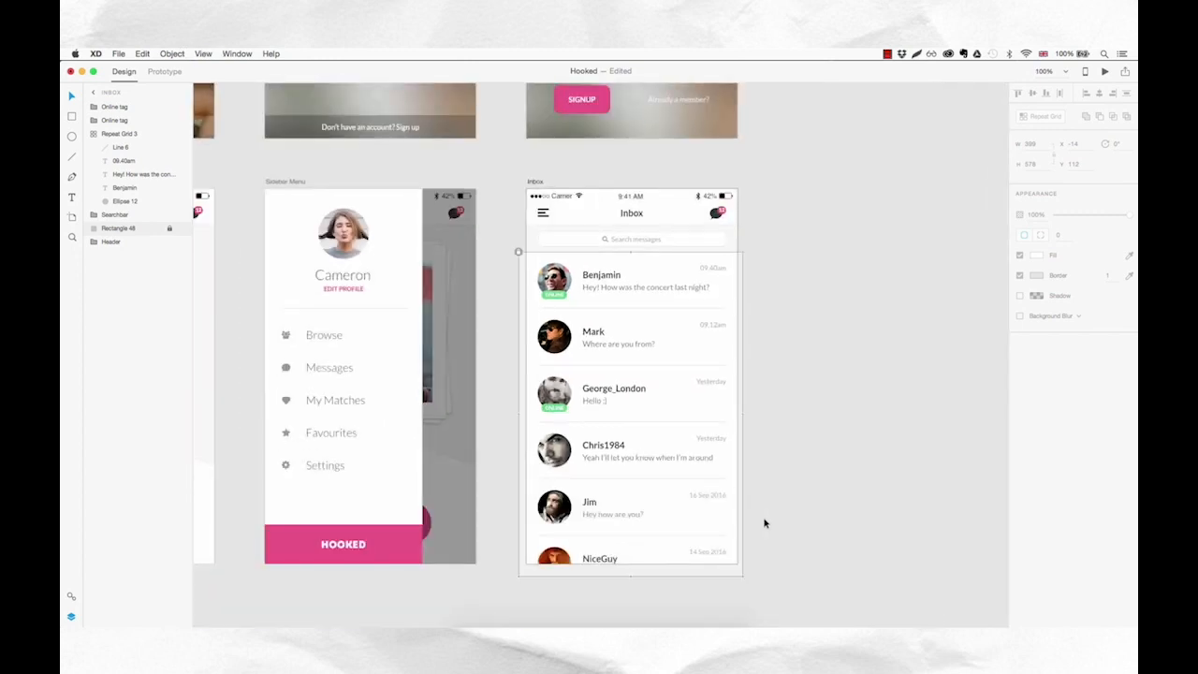
- Copy the unread messages badge from the Inbox header and paste it above the message list layers
{"action": "left_click_drag", "start_coordinate": [773, 509], "coordinate": [683, 449]}
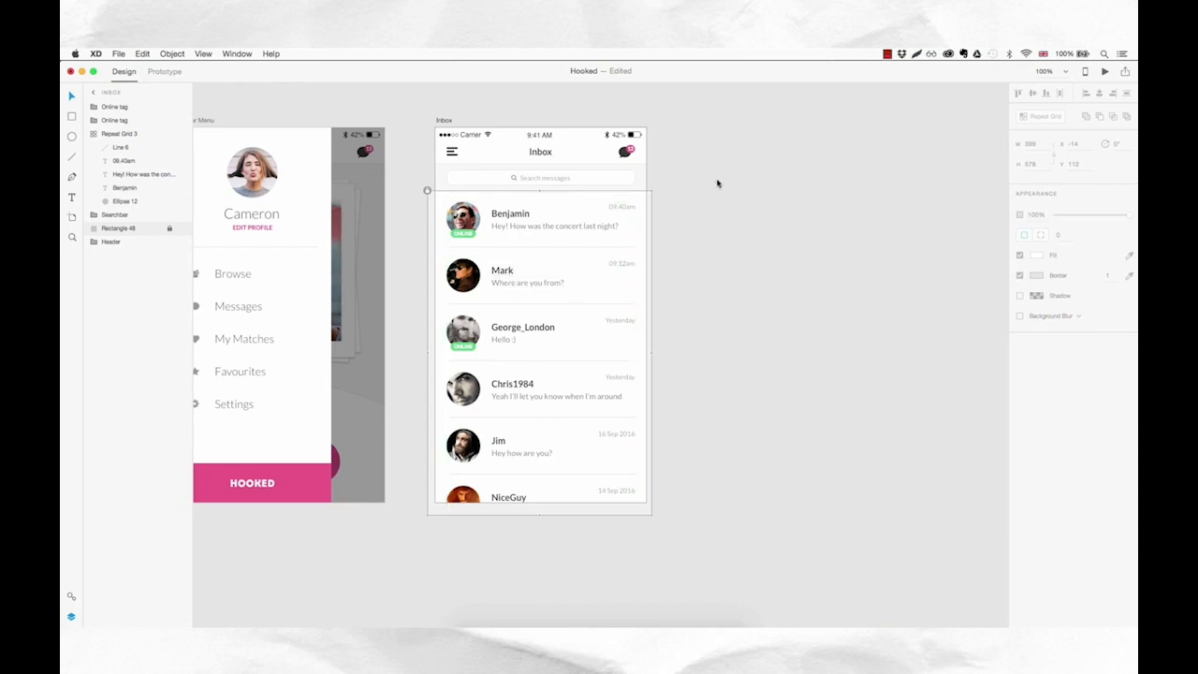
{"action": "double_click", "coordinate": [627, 150]}
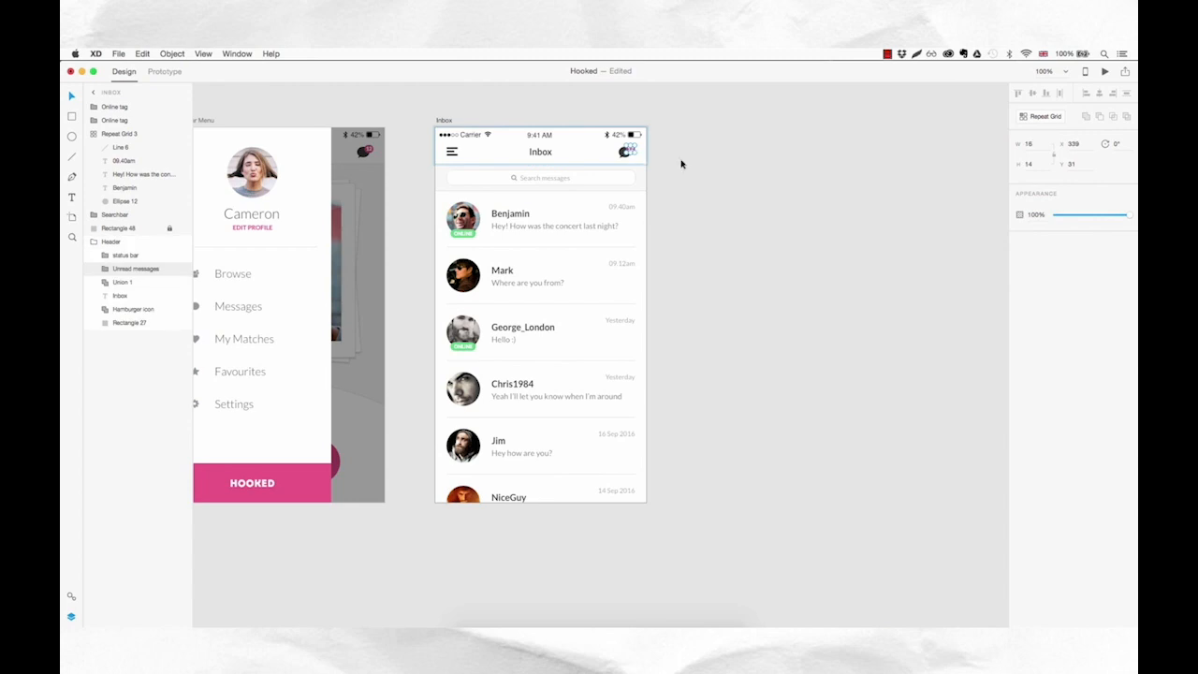
{"action": "left_click", "coordinate": [549, 267]}
{"action": "key", "text": "super+v"}
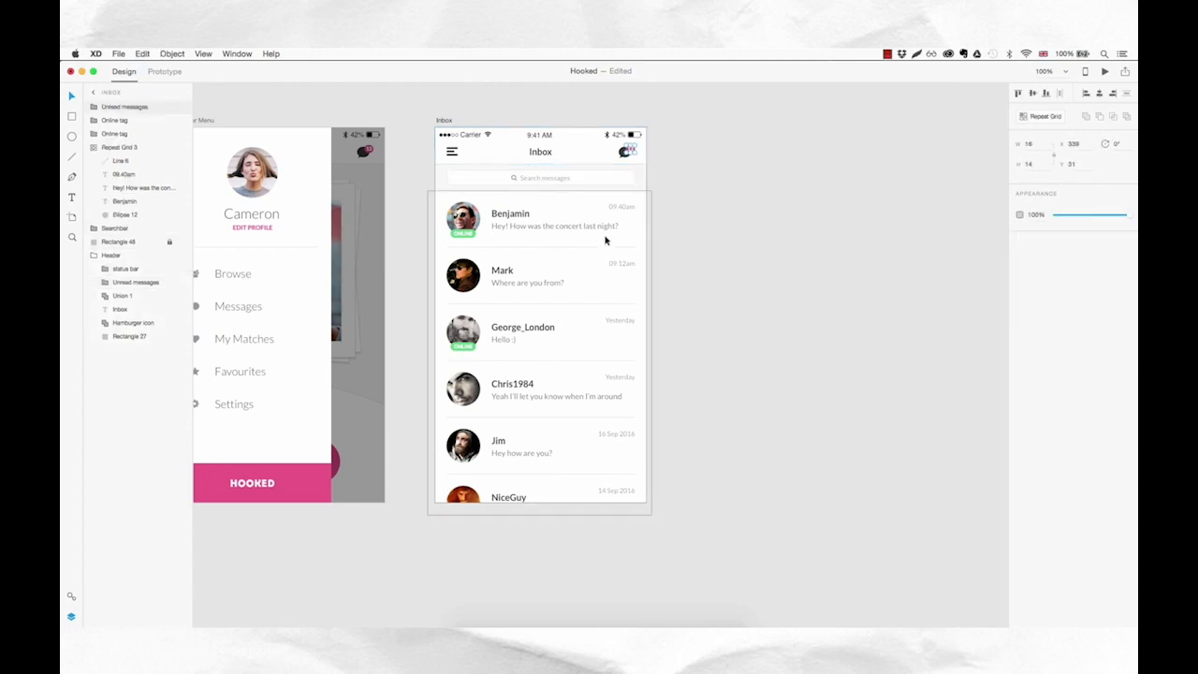
- Move the pasted unread badge down beside the username in the second message row
{"action": "key", "text": "shift+Down"}
{"action": "key", "text": "shift+Down"}
{"action": "key", "text": "shift+Down"}
{"action": "key", "text": "shift+Down"}
{"action": "key", "text": "shift+Down"}
{"action": "key", "text": "shift+Down"}
{"action": "key", "text": "shift+Down"}
{"action": "key", "text": "shift+Down"}
{"action": "key", "text": "shift+Down"}
{"action": "key", "text": "shift+Down"}
{"action": "key", "text": "shift+Down"}
{"action": "key", "text": "shift+Down"}
{"action": "key", "text": "shift+Down"}
{"action": "key", "text": "shift+Down"}
{"action": "key", "text": "shift+Down"}
{"action": "key", "text": "shift+Down"}
{"action": "key", "text": "shift+Down"}
{"action": "key", "text": "shift+Down"}
{"action": "key", "text": "shift+Down"}
{"action": "key", "text": "shift+Left"}
{"action": "key", "text": "shift+Left"}
{"action": "key", "text": "shift+Left"}
{"action": "key", "text": "shift+Left"}
{"action": "key", "text": "shift+Left"}
{"action": "key", "text": "shift+Left"}
{"action": "key", "text": "shift+Left"}
{"action": "key", "text": "shift+Left"}
{"action": "key", "text": "shift+Left"}
{"action": "key", "text": "shift+Left"}
{"action": "key", "text": "shift+Left"}
{"action": "key", "text": "shift+Left"}
{"action": "key", "text": "shift+Left"}
{"action": "key", "text": "shift+Left"}
{"action": "key", "text": "shift+Left"}
{"action": "key", "text": "shift+Left"}
{"action": "key", "text": "shift+Left"}
{"action": "key", "text": "shift+Left"}
{"action": "key", "text": "shift+Left"}
{"action": "key", "text": "shift+Down"}
{"action": "key", "text": "shift+Down"}
{"action": "key", "text": "shift+Down"}
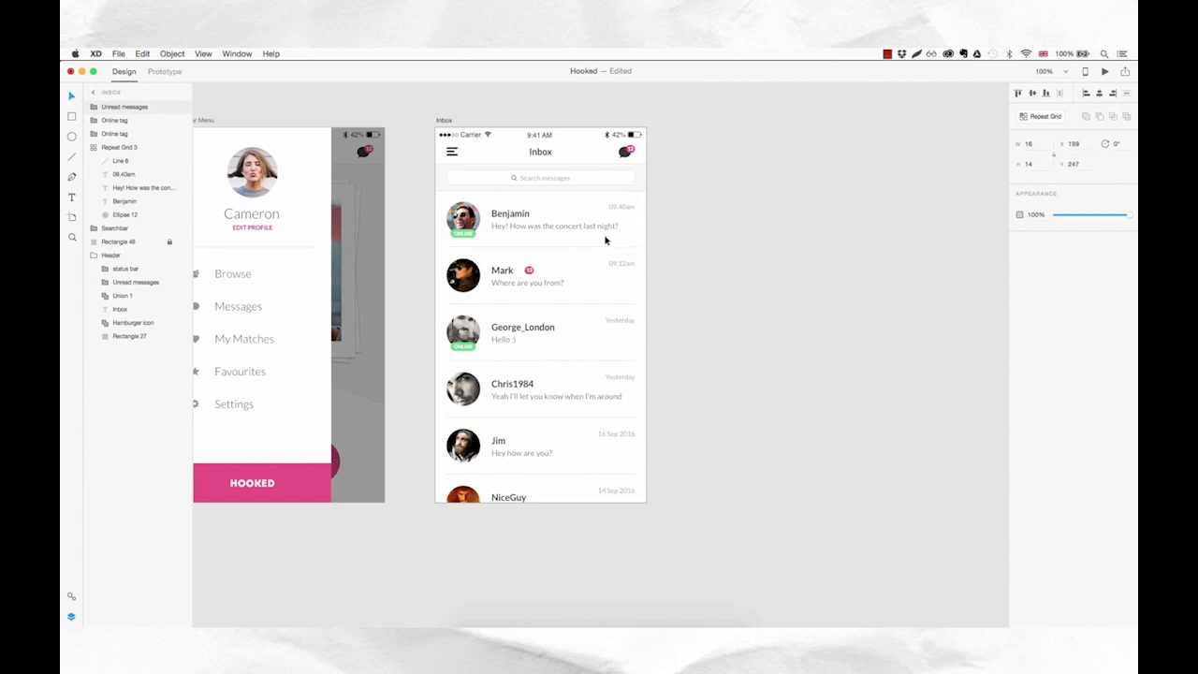
{"action": "key", "text": "shift+Left"}
{"action": "key", "text": "Right"}
- Change the number in the second row's unread badge to 8
{"action": "left_click", "coordinate": [508, 277]}
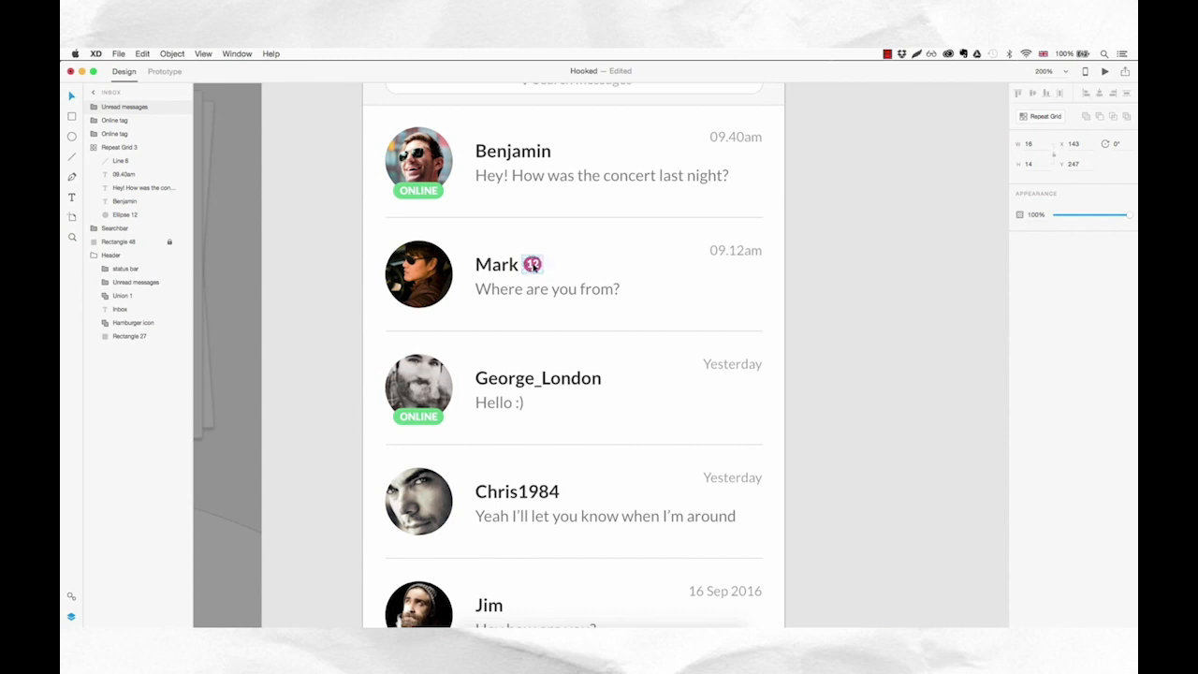
{"action": "double_click", "coordinate": [532, 265]}
{"action": "type", "text": "8"}
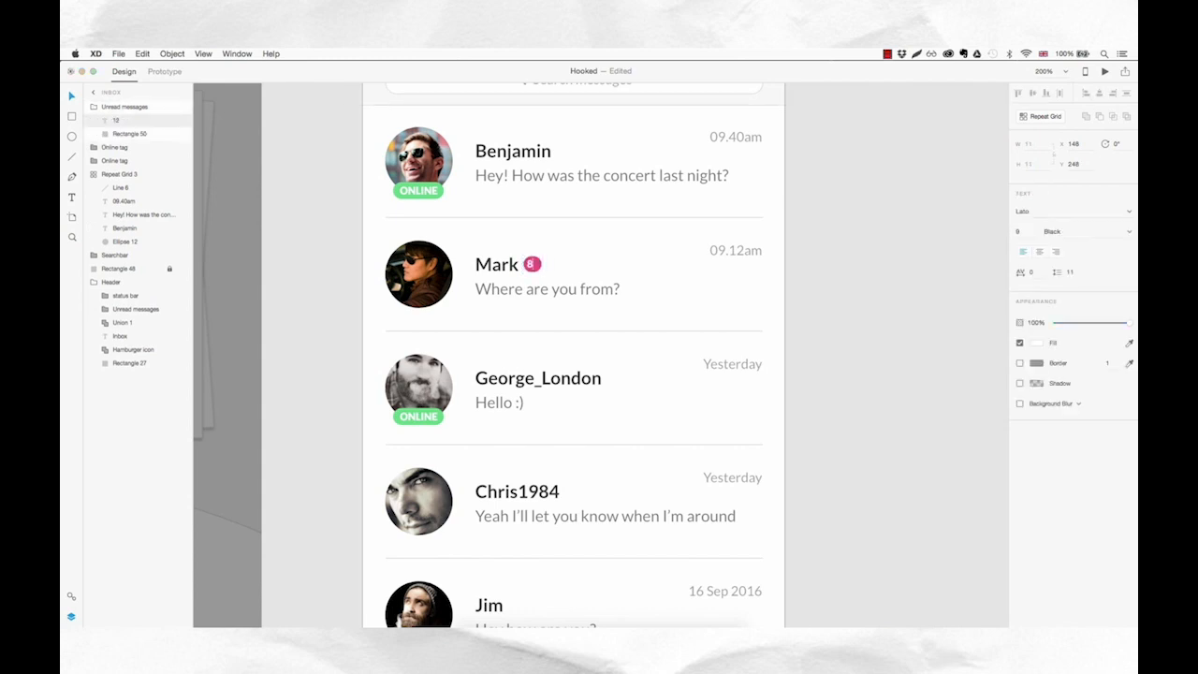
{"action": "key", "text": "Escape"}
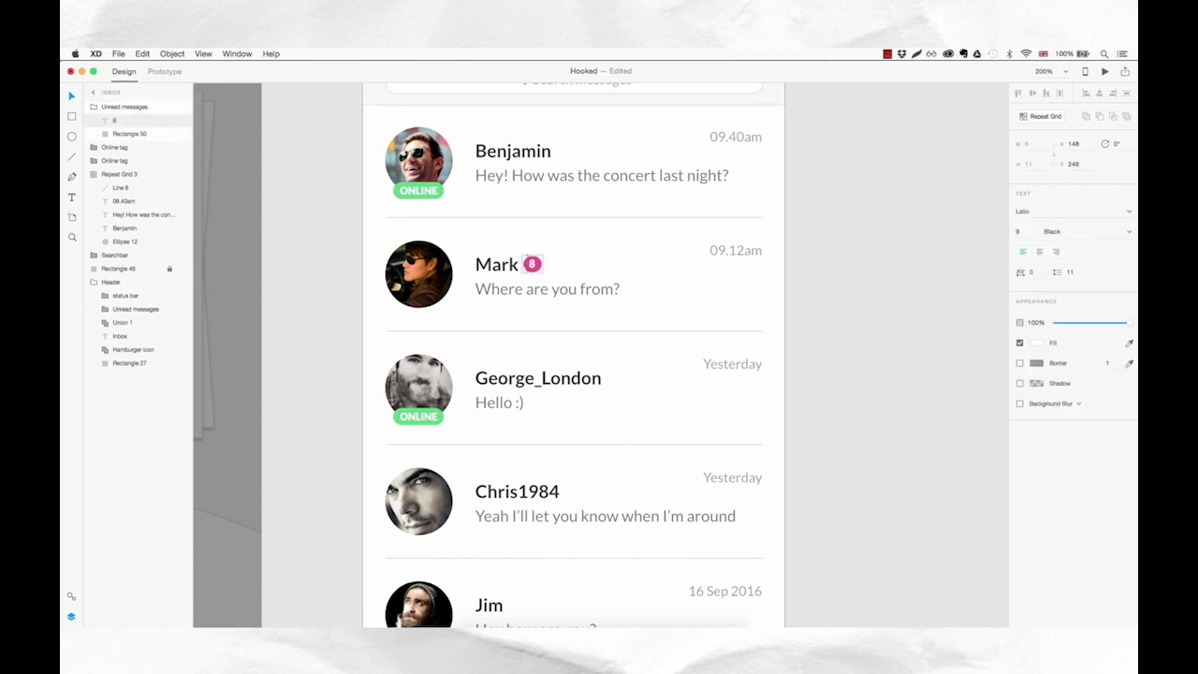
{"action": "left_click", "coordinate": [831, 248]}
{"action": "key", "text": "super+1"}
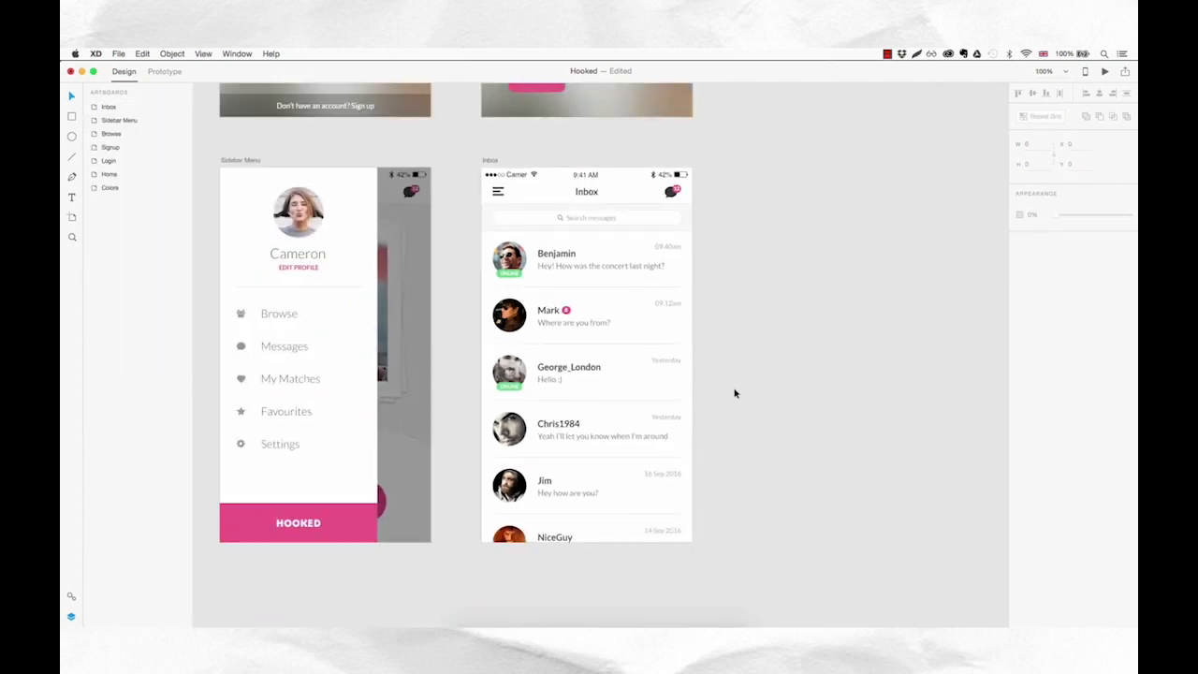
- Copy the blue Favourite icon from the Browse artboard and paste it into the Inbox artboard
{"action": "scroll", "coordinate": [734, 393], "scroll_direction": "left", "scroll_amount": 5}
{"action": "left_click", "coordinate": [234, 410]}
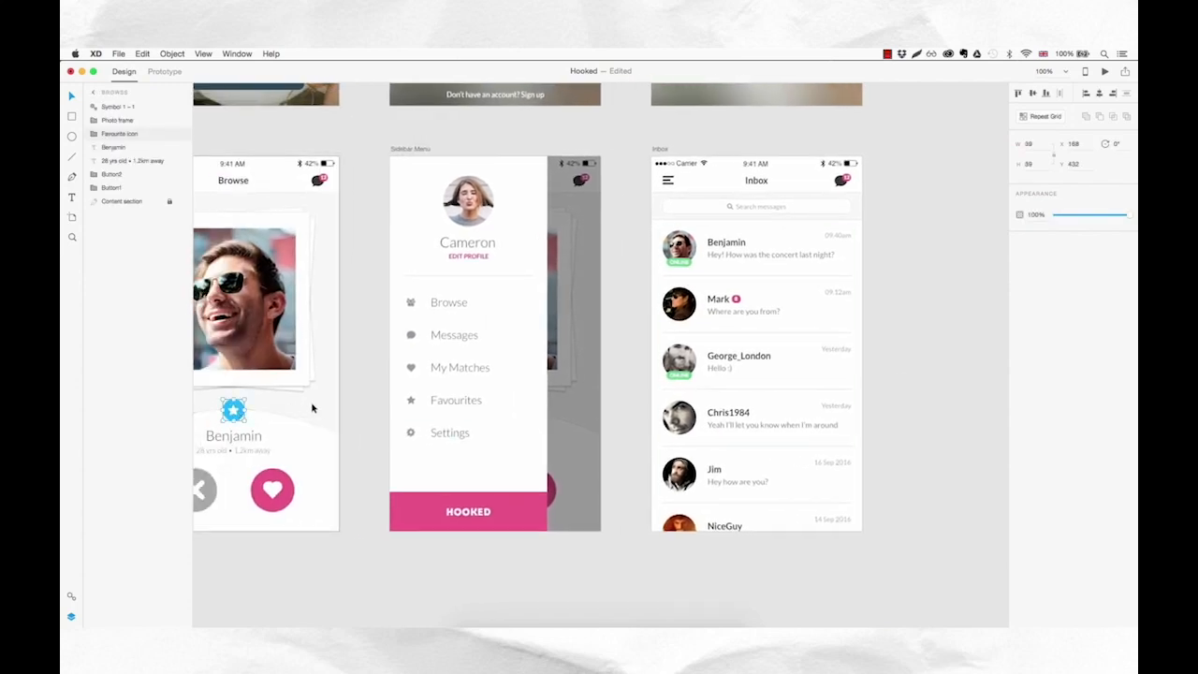
{"action": "left_click", "coordinate": [693, 412]}
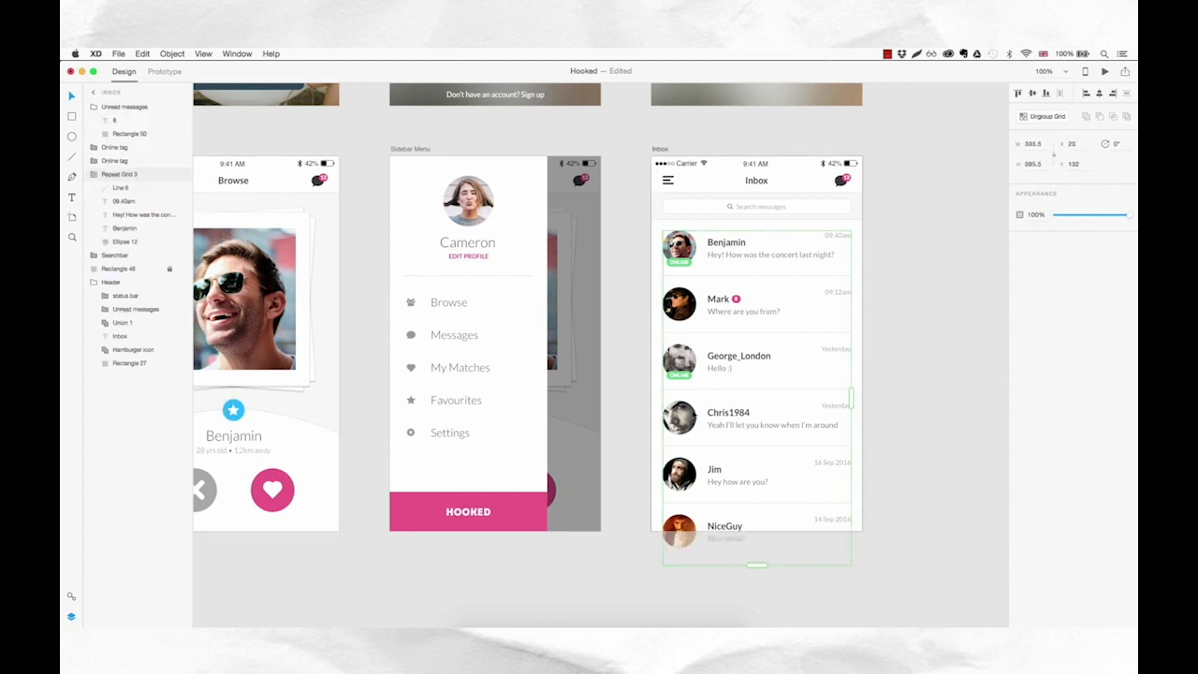
{"action": "key", "text": "super+v"}
{"action": "scroll", "coordinate": [727, 419], "scroll_direction": "up", "scroll_amount": 5}
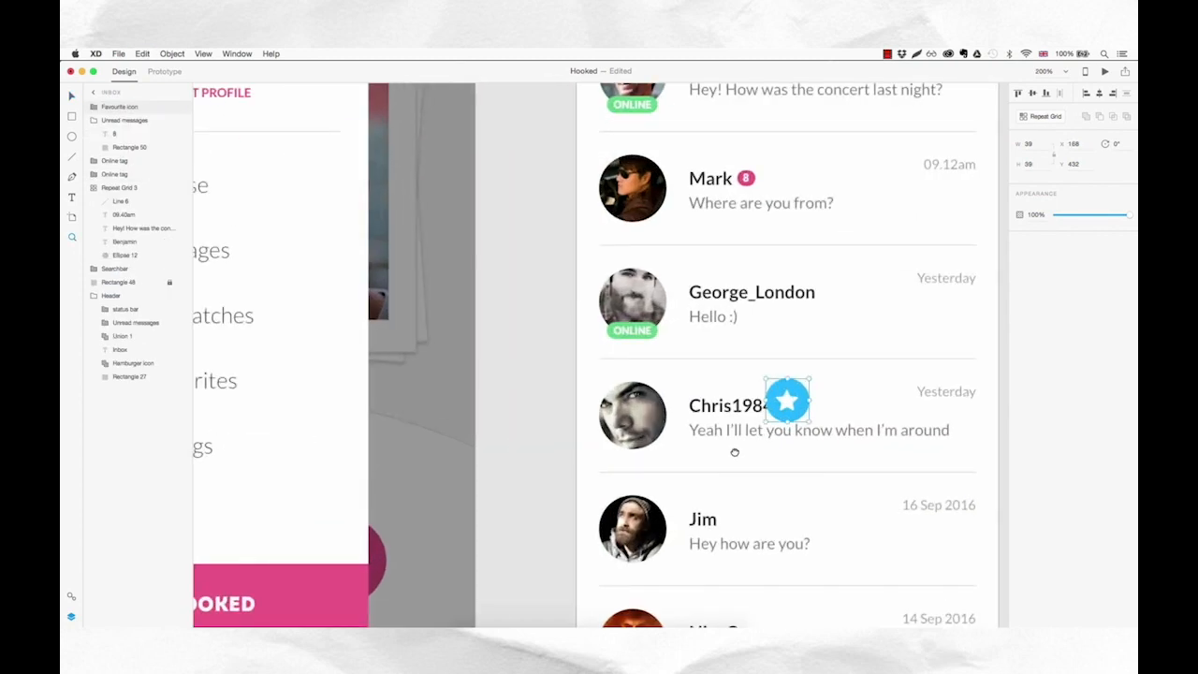
- Shrink the Favourite icon to about 14 px and place it on the upper-right edge of the fourth row's avatar
{"action": "left_click_drag", "start_coordinate": [735, 451], "coordinate": [685, 468]}
{"action": "left_click_drag", "start_coordinate": [755, 438], "coordinate": [605, 408]}
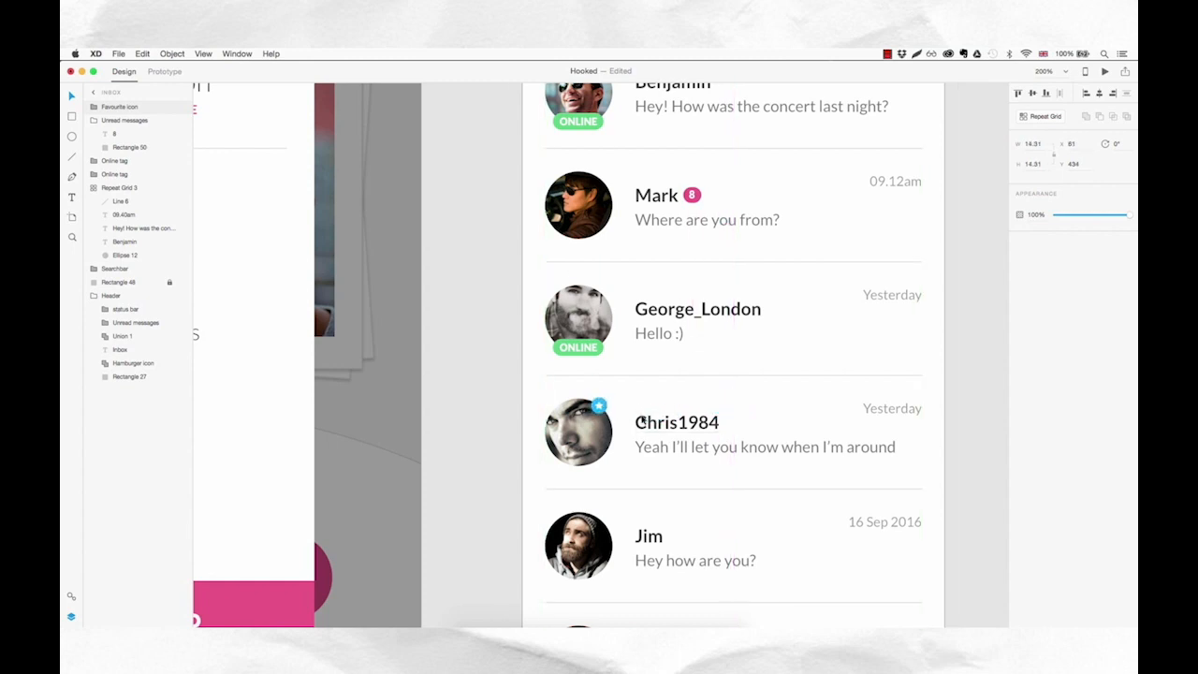
{"action": "key", "text": "Right"}
{"action": "key", "text": "Down"}
- Fill the Favourite icon's circle with the yellow sampled from the secondary swatches on the Colors artboard
{"action": "double_click", "coordinate": [600, 405]}
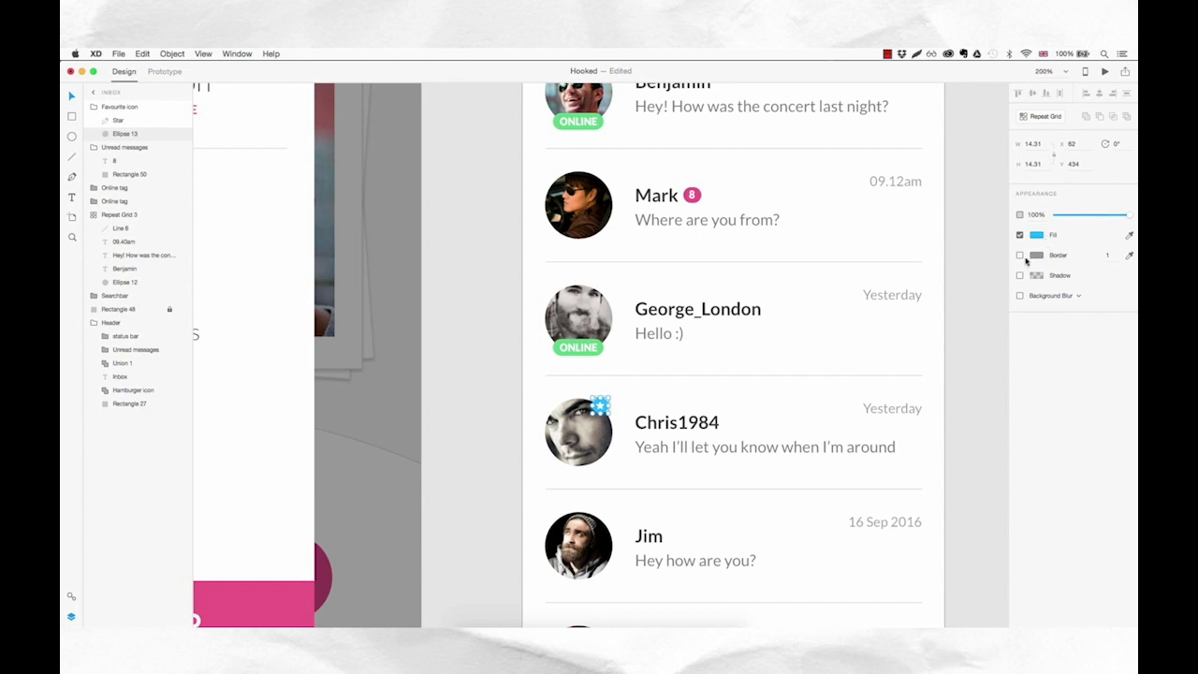
{"action": "key", "text": "super+0"}
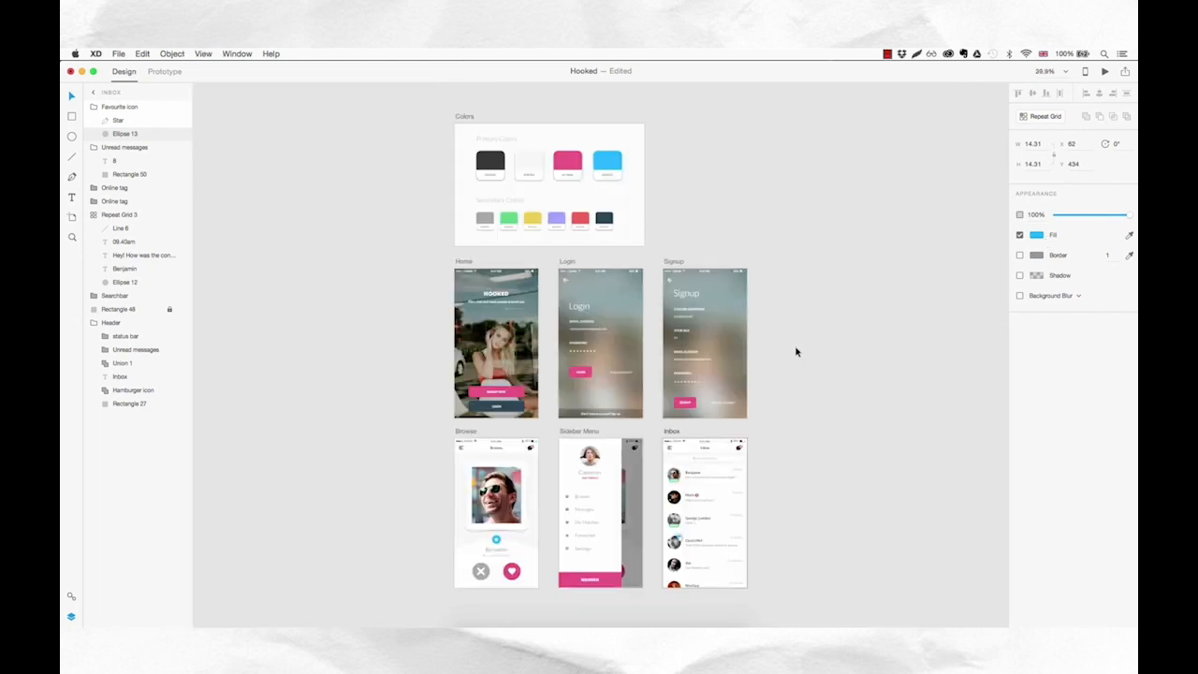
{"action": "left_click", "coordinate": [1129, 238]}
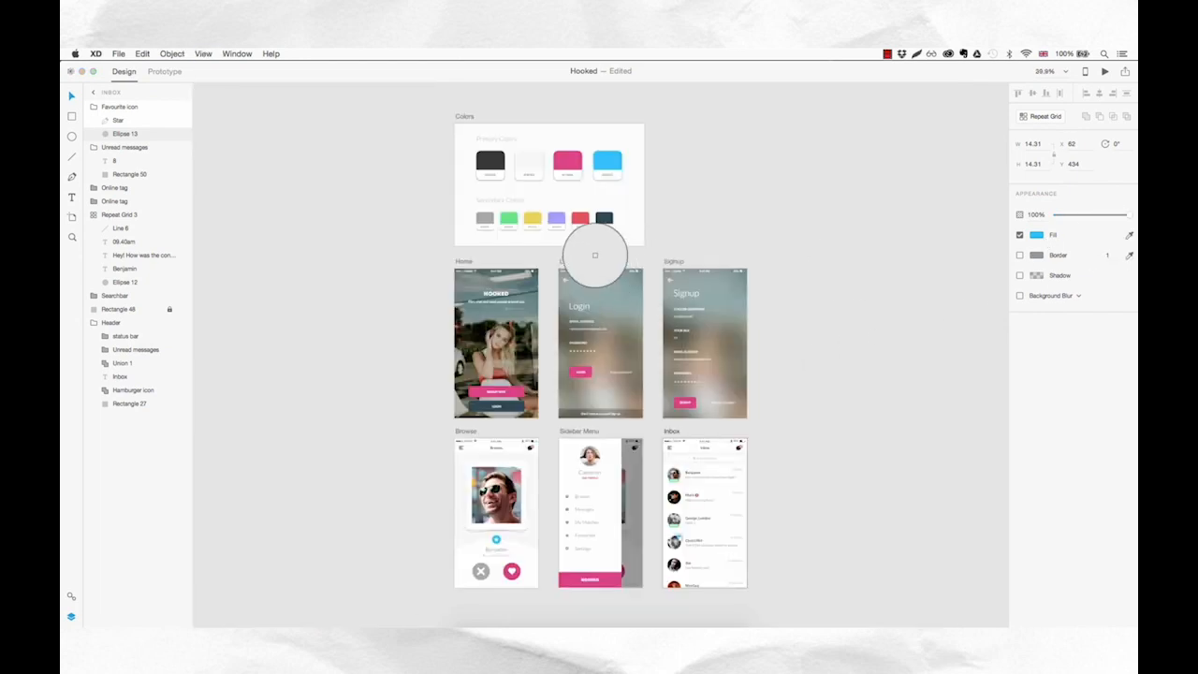
{"action": "left_click", "coordinate": [530, 214]}
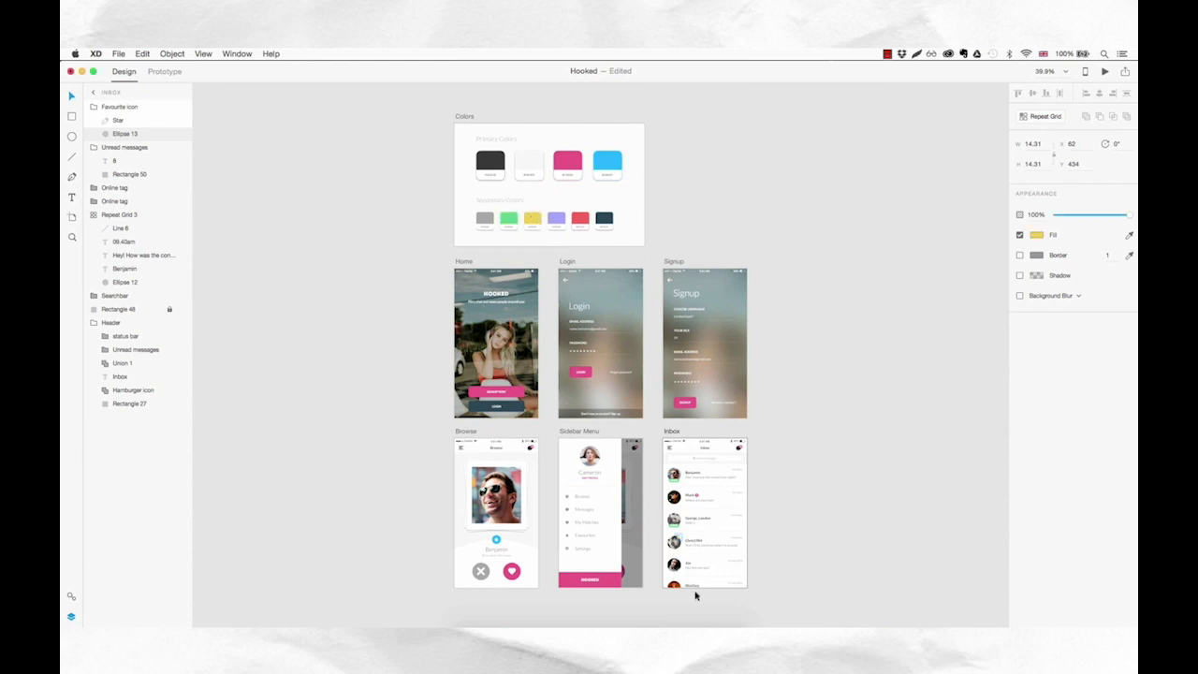
- Enlarge the yellow Favourite icon on the fourth row's avatar to about 18 px
{"action": "key", "text": "Escape"}
{"action": "left_click", "coordinate": [677, 545], "text": "super"}
{"action": "left_click", "coordinate": [677, 545], "text": "super"}
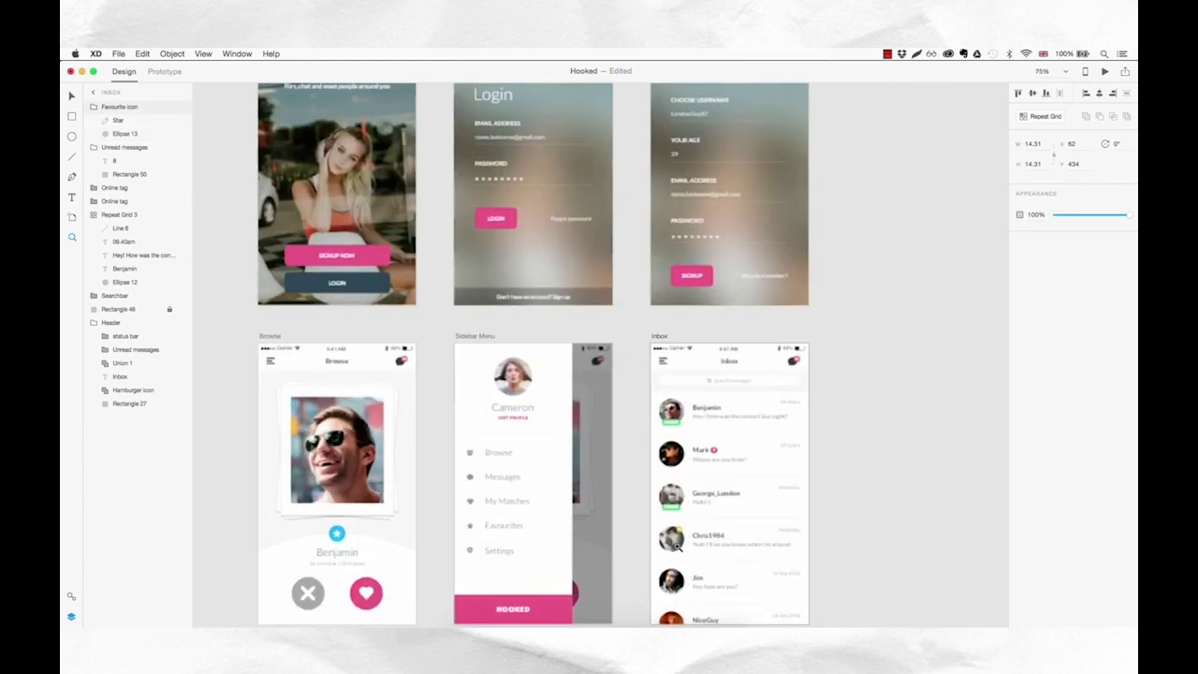
{"action": "left_click", "coordinate": [677, 544], "text": "super"}
{"action": "left_click", "coordinate": [677, 545], "text": "super"}
{"action": "left_click", "coordinate": [676, 545], "text": "super"}
{"action": "left_click", "coordinate": [676, 545], "text": "super"}
{"action": "left_click_drag", "start_coordinate": [728, 554], "coordinate": [478, 466]}
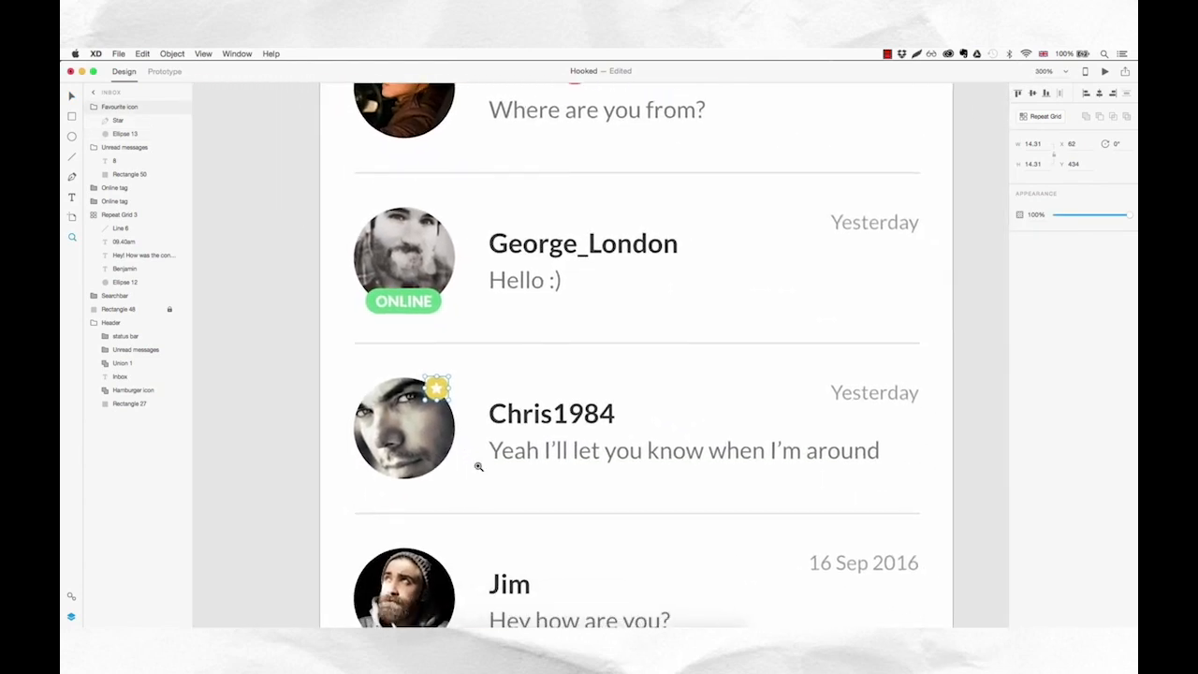
{"action": "key", "text": "super+1"}
{"action": "left_click_drag", "start_coordinate": [778, 413], "coordinate": [709, 455]}
{"action": "key", "text": "v"}
{"action": "key", "text": "z"}
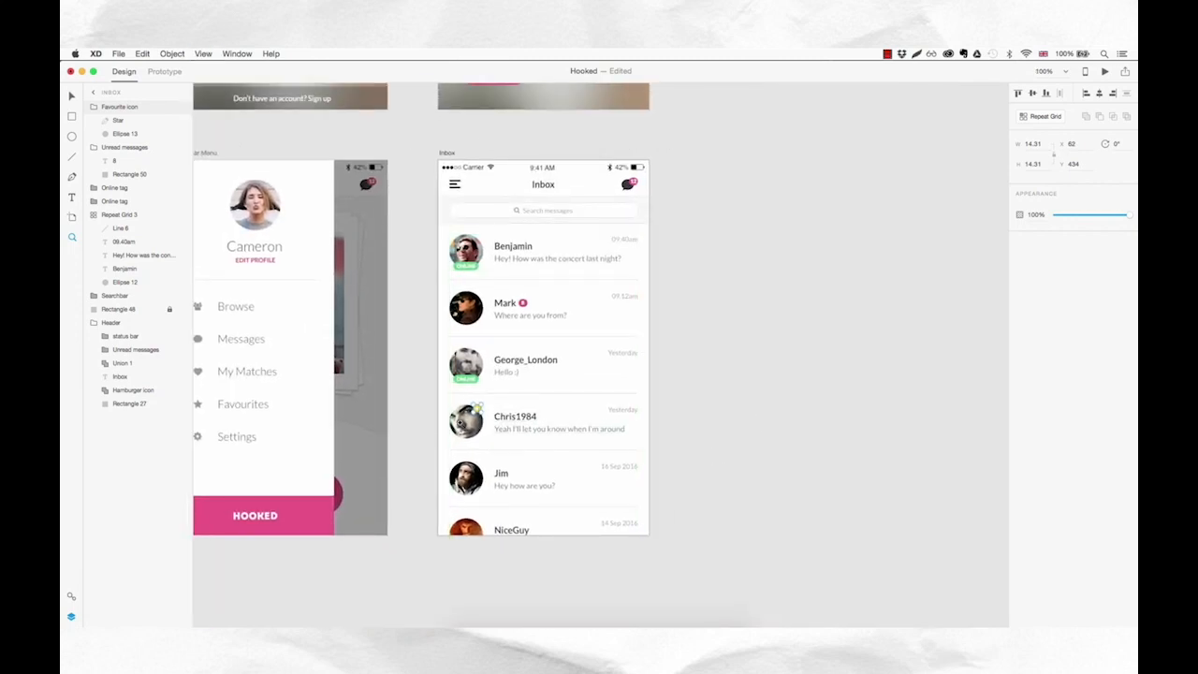
{"action": "left_click", "coordinate": [461, 423]}
{"action": "left_click_drag", "start_coordinate": [501, 400], "coordinate": [509, 407]}
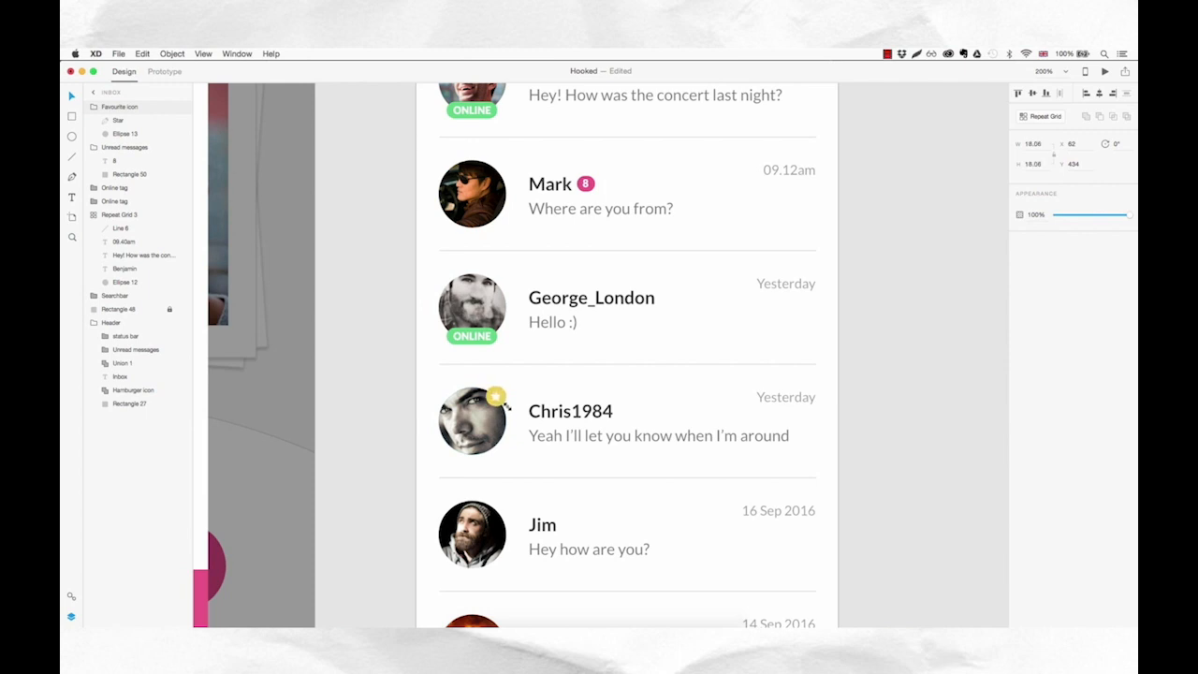
{"action": "key", "text": "super+minus"}
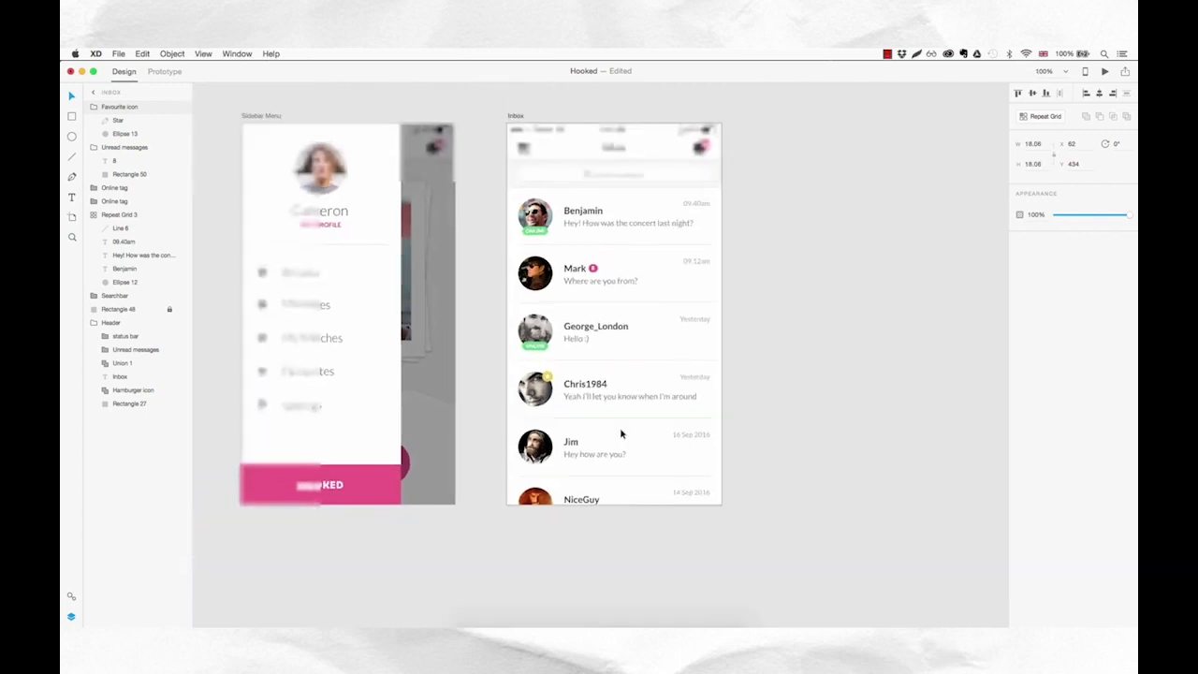
{"action": "left_click", "coordinate": [752, 425]}
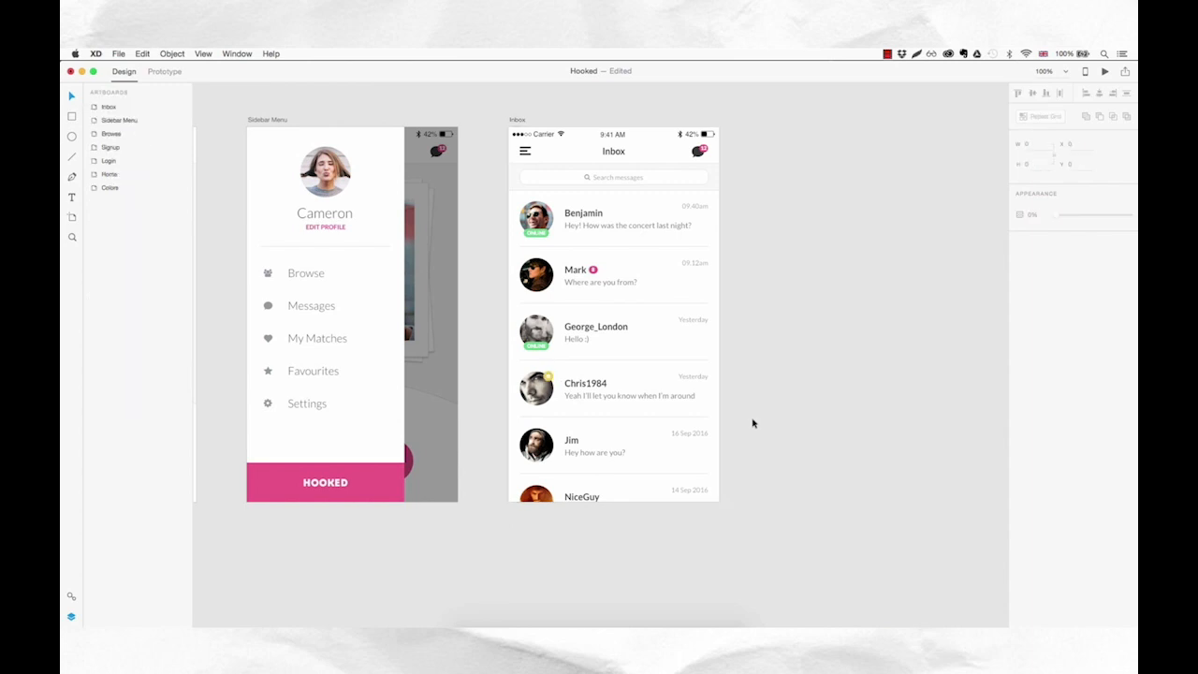
- Collapse the Favourite icon, Unread messages, Repeat Grid 3 and Header entries in the Inbox layer list
{"action": "scroll", "coordinate": [735, 421], "scroll_direction": "right", "scroll_amount": 3}
{"action": "scroll", "coordinate": [735, 421], "scroll_direction": "up", "scroll_amount": 1}
{"action": "left_click", "coordinate": [636, 379]}
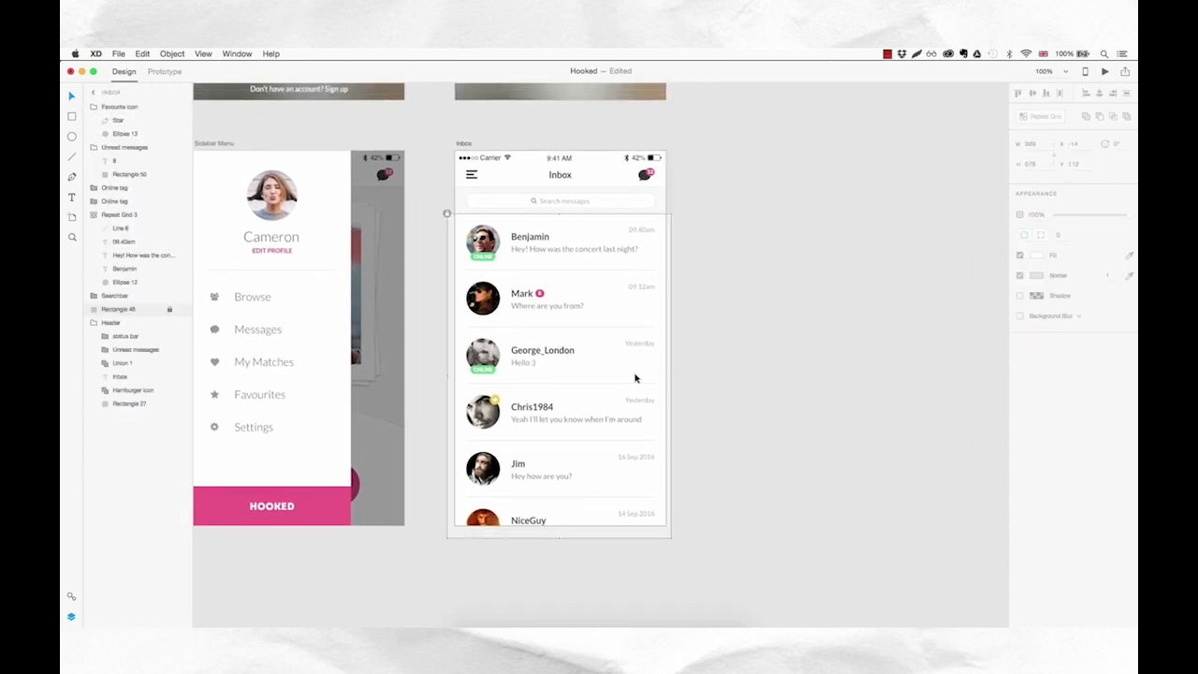
{"action": "left_click", "coordinate": [93, 106]}
{"action": "left_click", "coordinate": [93, 120]}
{"action": "left_click", "coordinate": [94, 161]}
{"action": "left_click", "coordinate": [93, 201]}
- Reorder the Inbox layers so Header sits topmost, followed by Searchbar and the message repeat grid
{"action": "left_click_drag", "start_coordinate": [116, 202], "coordinate": [139, 107]}
{"action": "left_click_drag", "start_coordinate": [123, 187], "coordinate": [141, 118]}
{"action": "left_click", "coordinate": [132, 189]}
{"action": "left_click_drag", "start_coordinate": [132, 191], "coordinate": [142, 133]}
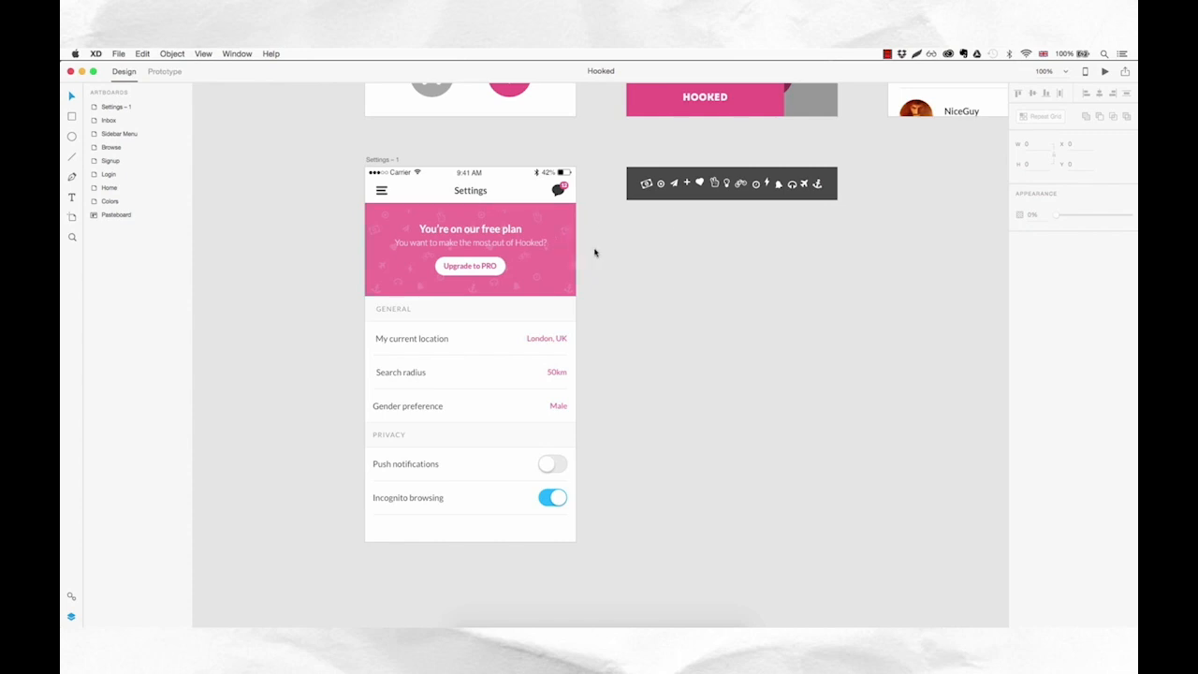
- Delete all the layers inside the Settings – 1 artboard, from rectangle-55 up to group-74
{"action": "left_click", "coordinate": [405, 197]}
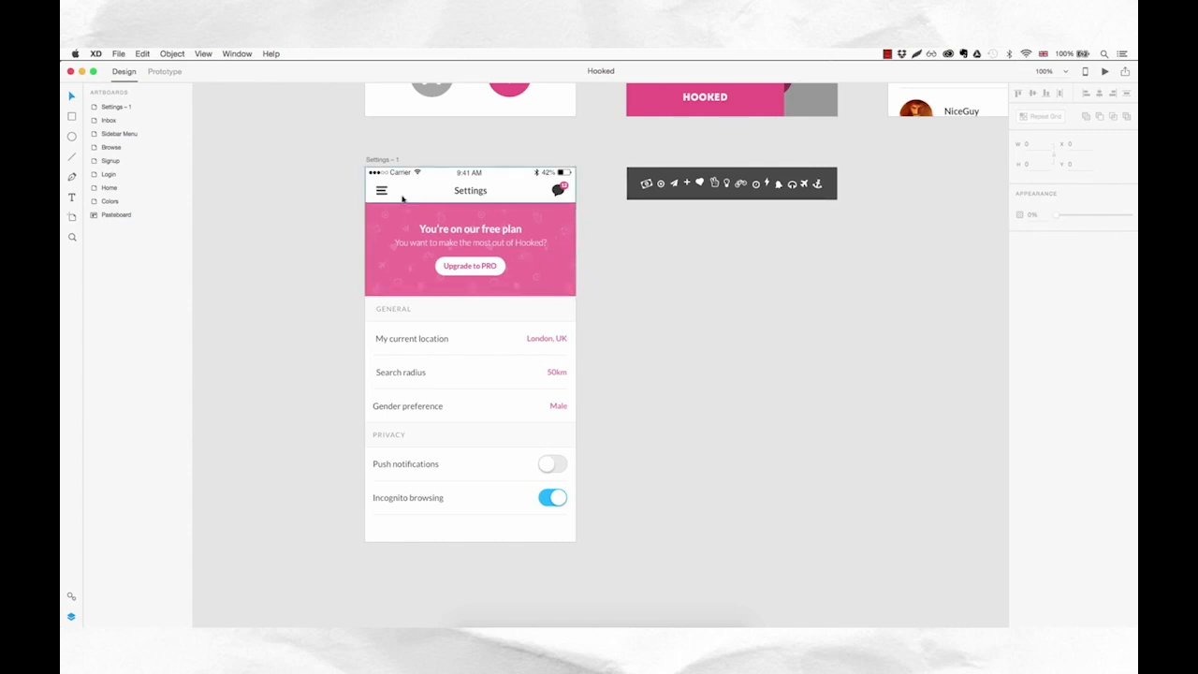
{"action": "left_click", "coordinate": [136, 498]}
{"action": "left_click", "coordinate": [129, 110], "text": "shift"}
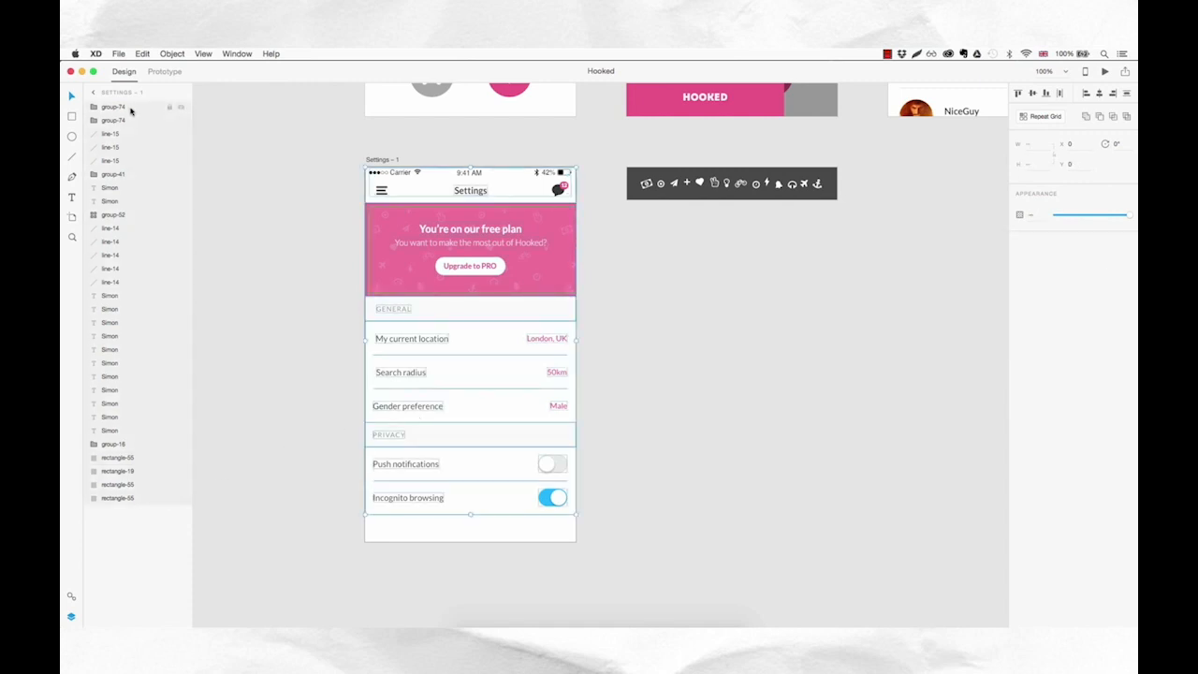
{"action": "key", "text": "Delete"}
- Rename the emptied artboard to "Settings"
{"action": "left_click", "coordinate": [391, 161]}
{"action": "key", "text": "Right"}
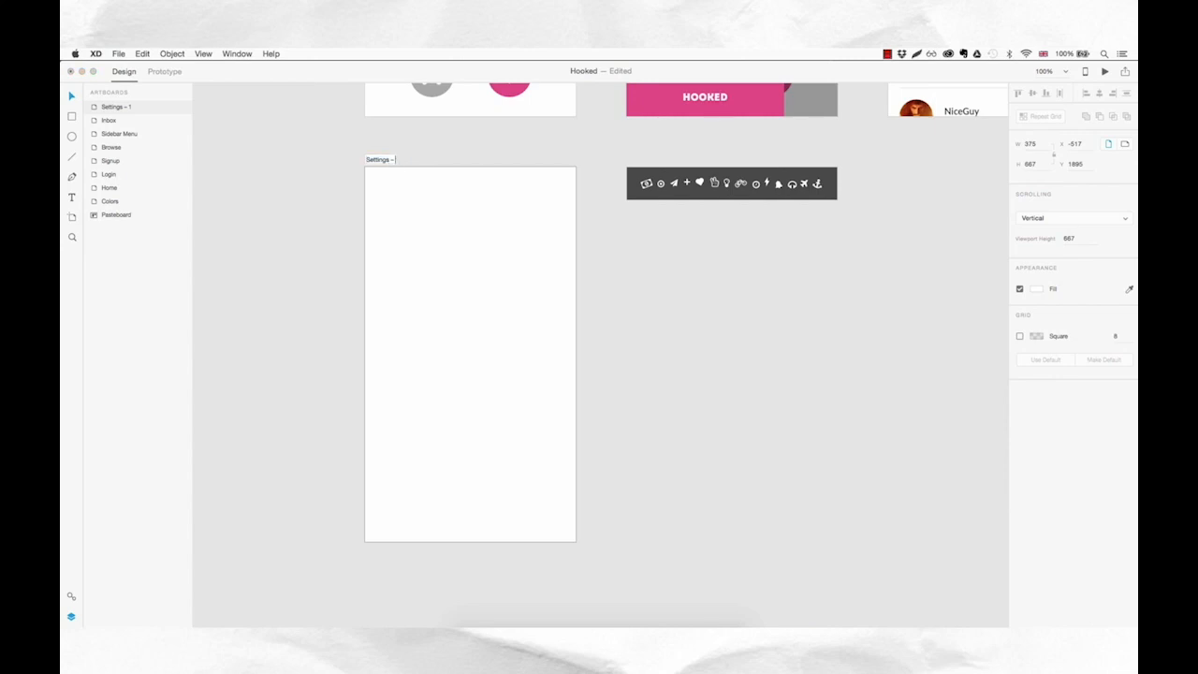
{"action": "key", "text": "Return"}
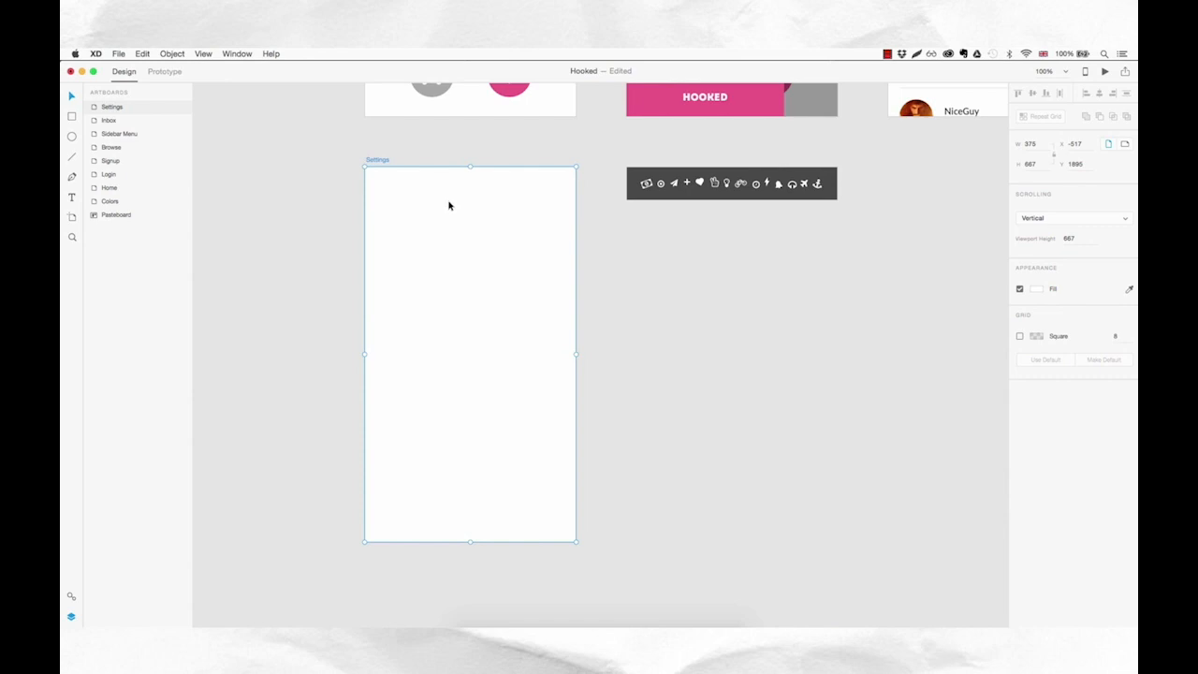
- Place the Browse header symbol at the top of the Settings artboard and ungroup the symbol
{"action": "left_click", "coordinate": [70, 598]}
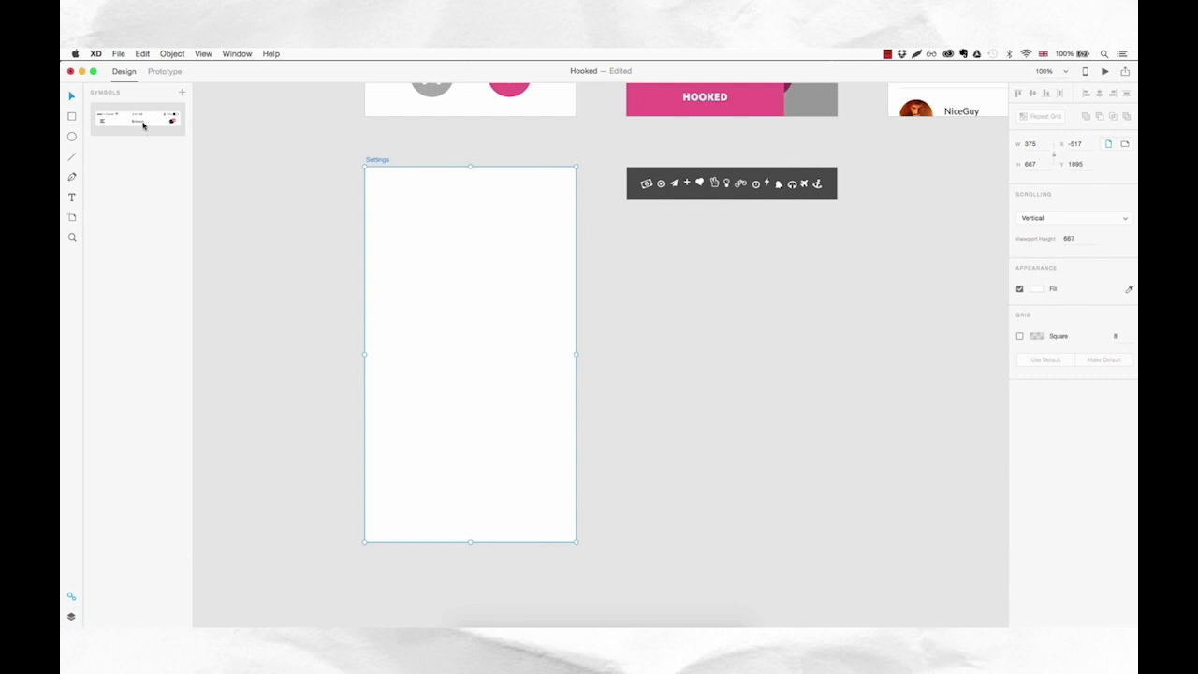
{"action": "left_click_drag", "start_coordinate": [143, 125], "coordinate": [507, 197]}
{"action": "left_click", "coordinate": [489, 247]}
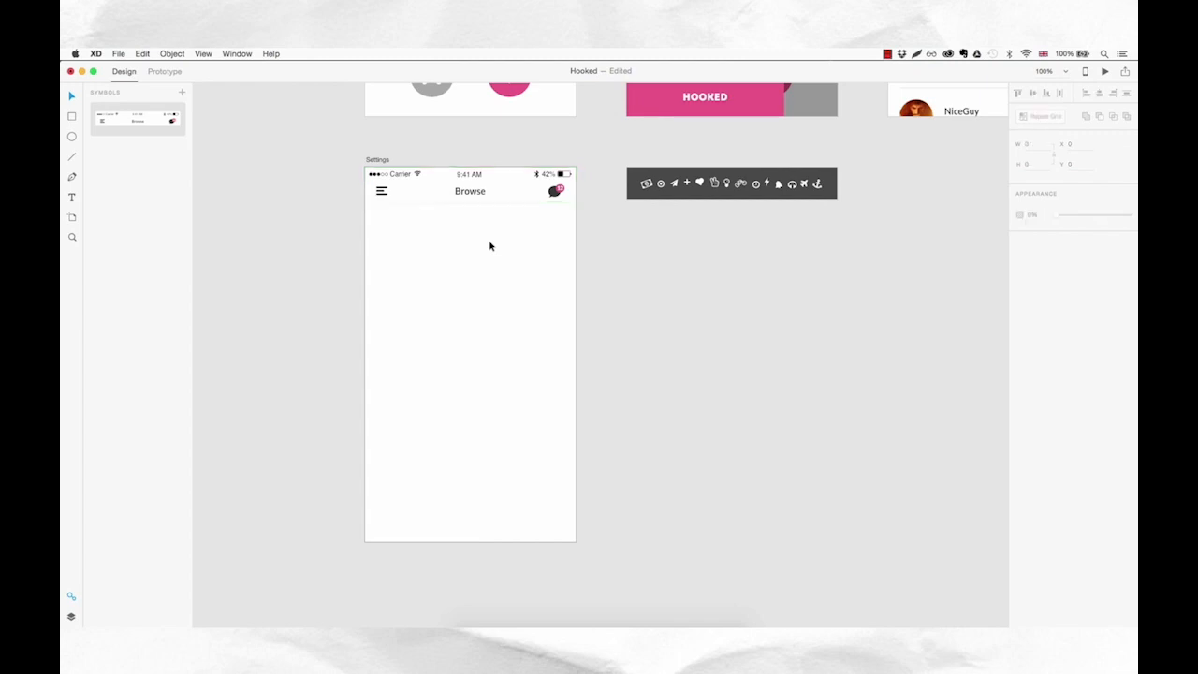
{"action": "right_click", "coordinate": [515, 192]}
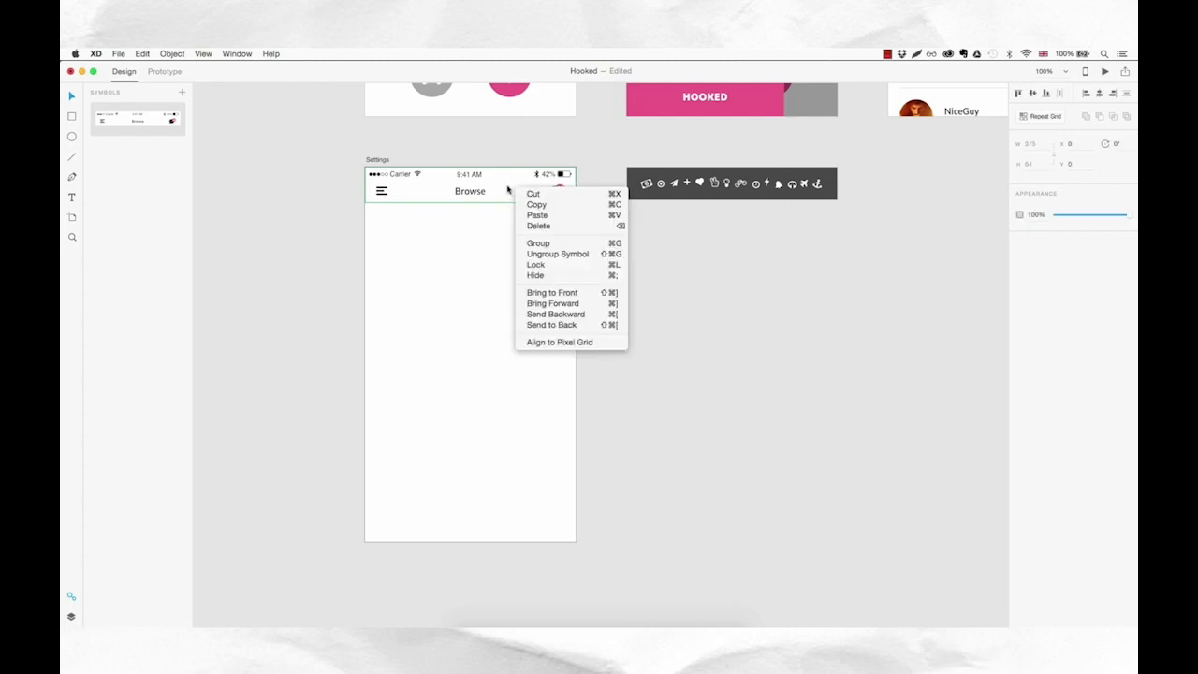
{"action": "left_click", "coordinate": [572, 256]}
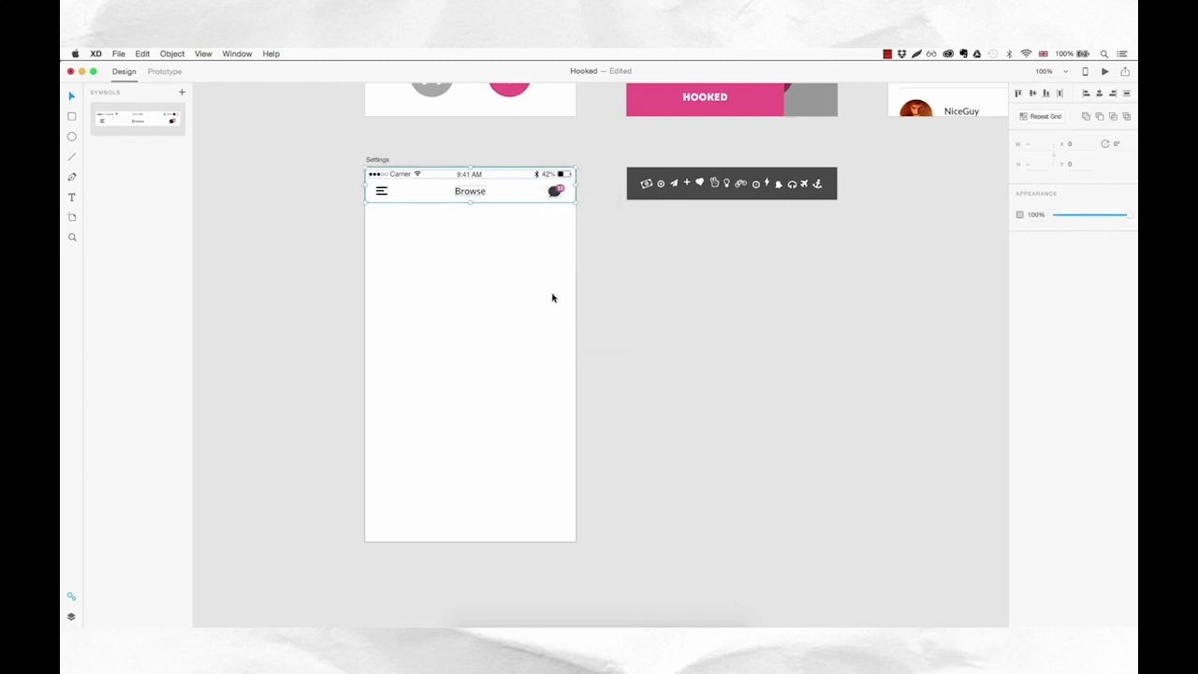
- Group all the Settings header layers, from status bar to Rectangle 27, and name the group "Header"
{"action": "left_click", "coordinate": [70, 618]}
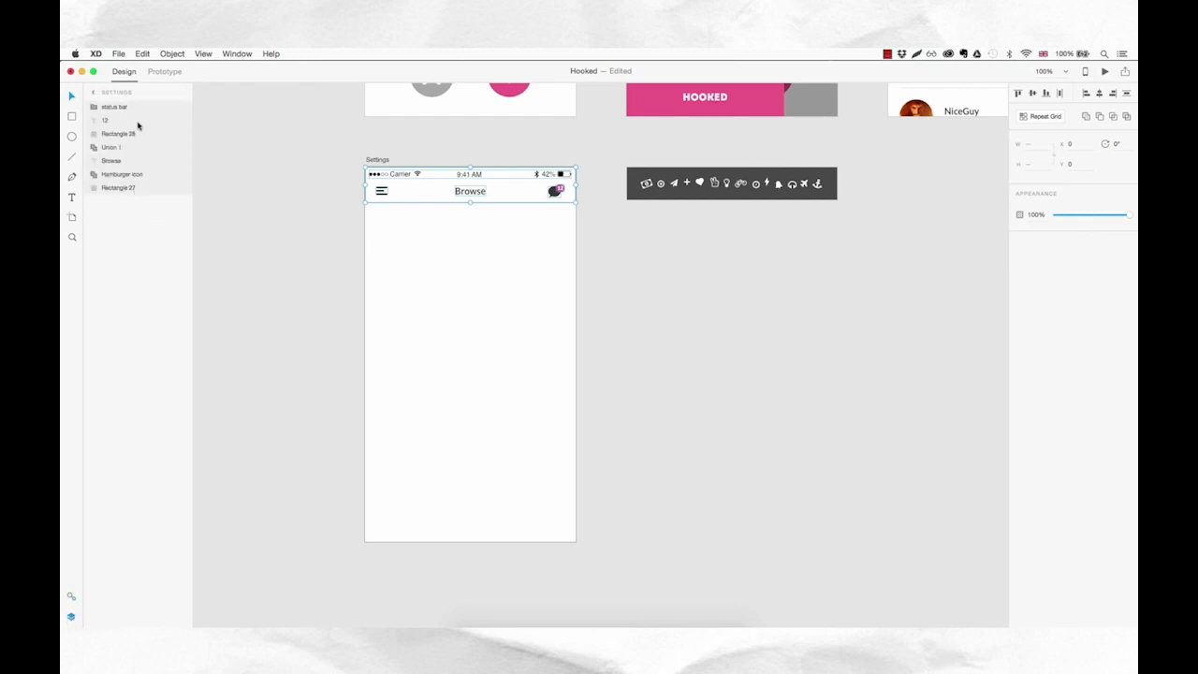
{"action": "left_click", "coordinate": [121, 188]}
{"action": "left_click", "coordinate": [129, 109], "text": "shift"}
{"action": "key", "text": "super+g"}
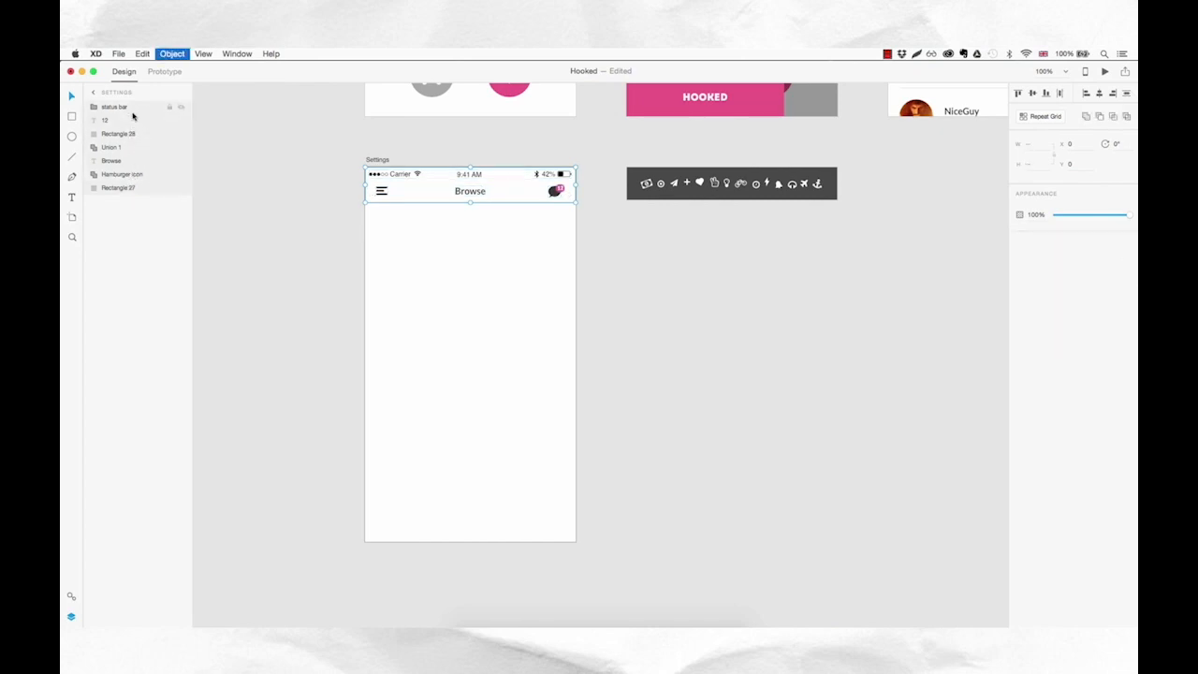
{"action": "double_click", "coordinate": [121, 106]}
{"action": "type", "text": "Header"}
{"action": "key", "text": "Return"}
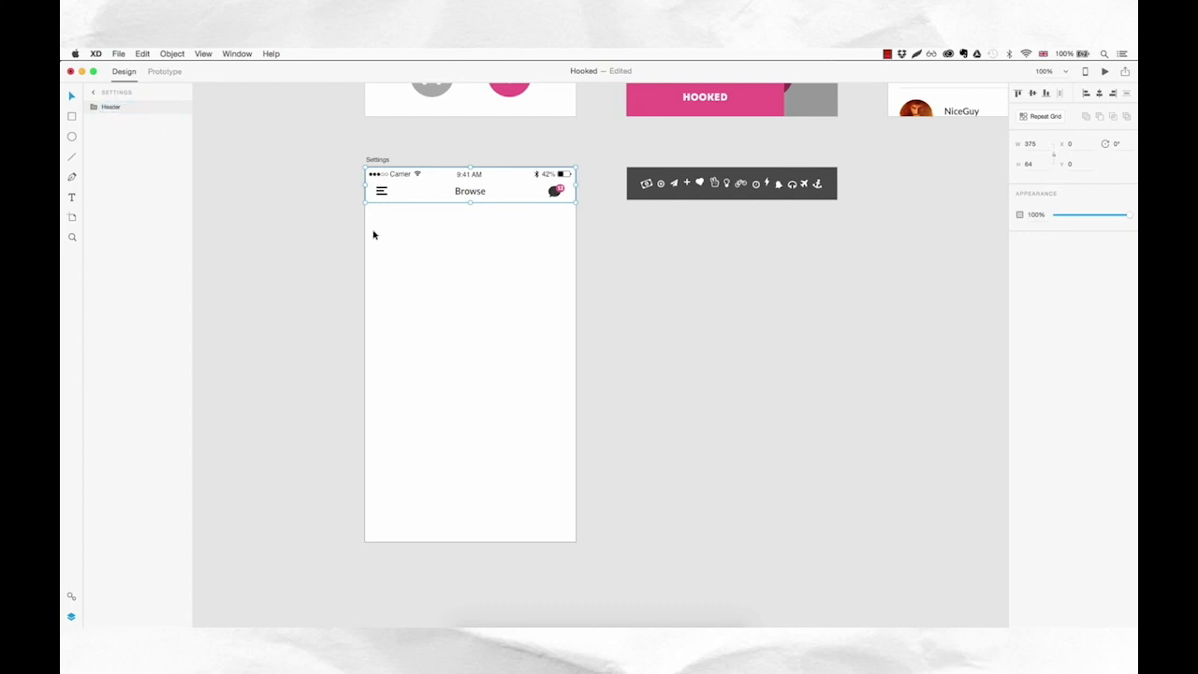
- Change the header title on the Settings artboard to "Settings" and centre it in the header
{"action": "double_click", "coordinate": [479, 193]}
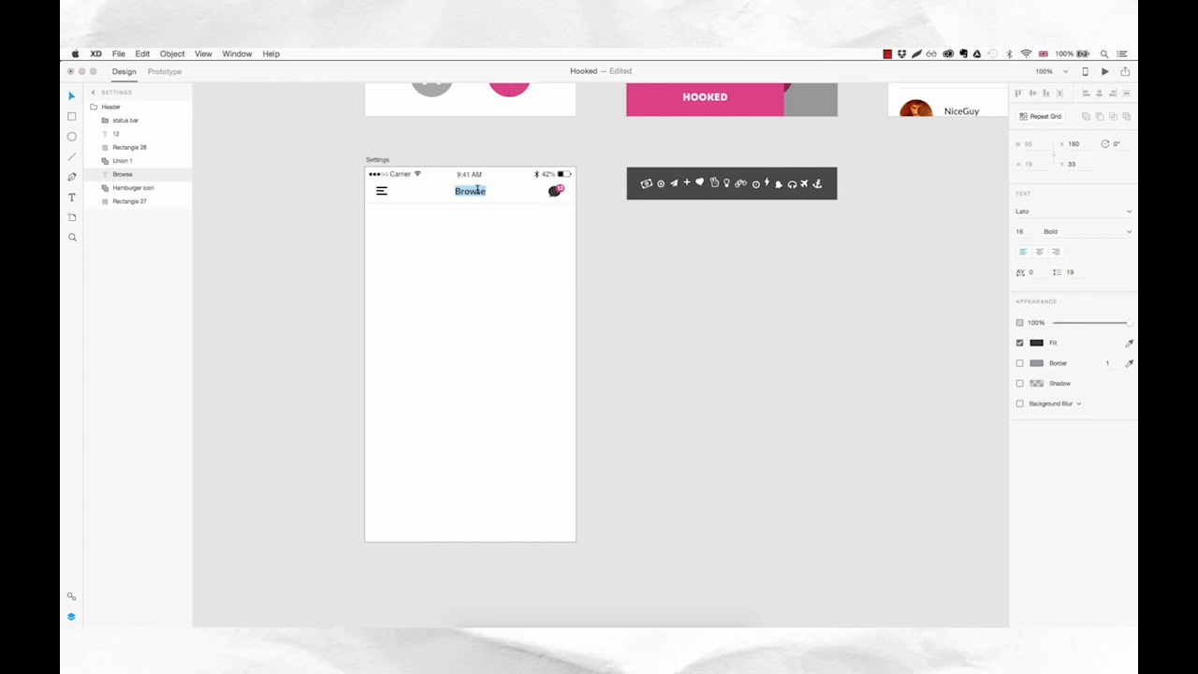
{"action": "type", "text": "Settings"}
{"action": "key", "text": "Escape"}
{"action": "left_click_drag", "start_coordinate": [483, 196], "coordinate": [483, 198]}
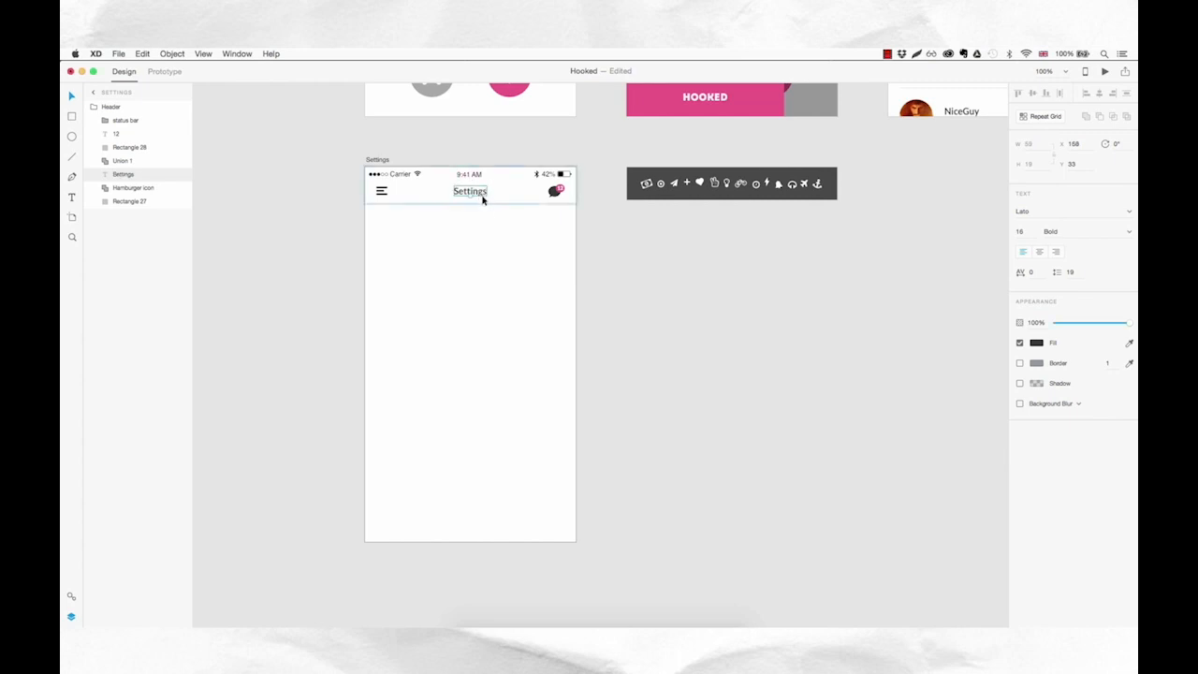
- Draw a borderless 375 × 166 rectangle directly below the header, filled with the saved pink swatch at 80% opacity
{"action": "left_click", "coordinate": [517, 311]}
{"action": "key", "text": "r"}
{"action": "mouse_move", "coordinate": [366, 203]}
{"action": "left_mouse_down"}
{"action": "mouse_move", "coordinate": [577, 317]}
{"action": "mouse_move", "coordinate": [576, 298]}
{"action": "left_mouse_up"}
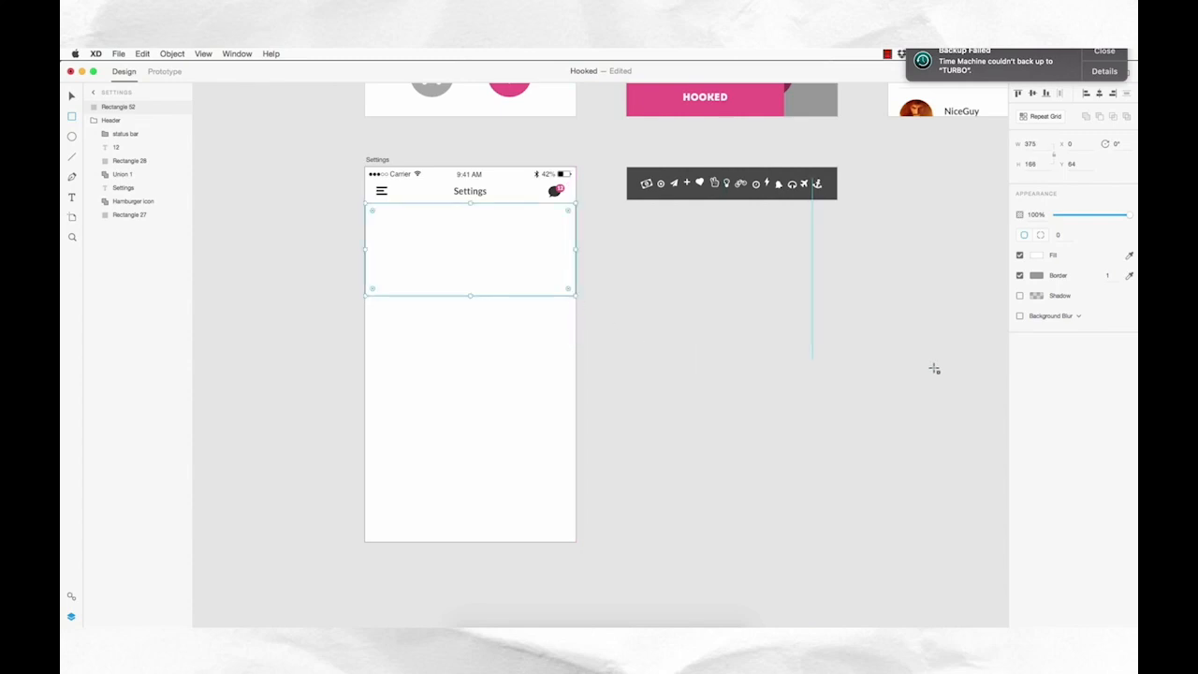
{"action": "left_click", "coordinate": [1020, 277]}
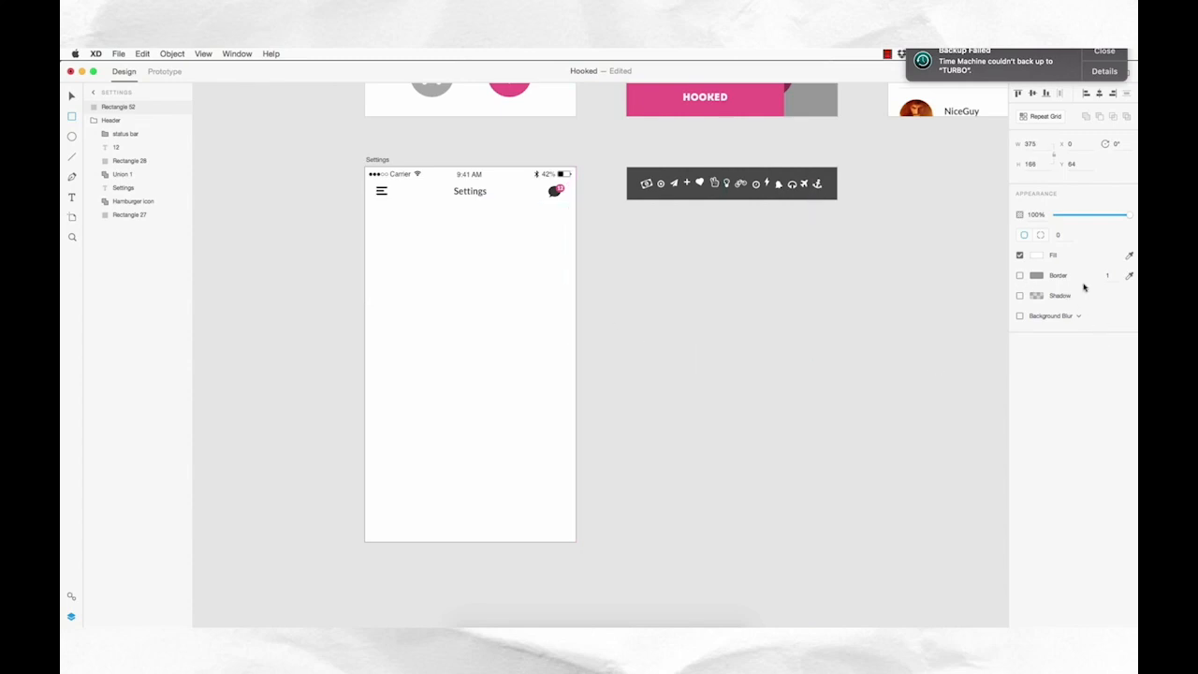
{"action": "left_click", "coordinate": [1037, 255]}
{"action": "left_click", "coordinate": [926, 329]}
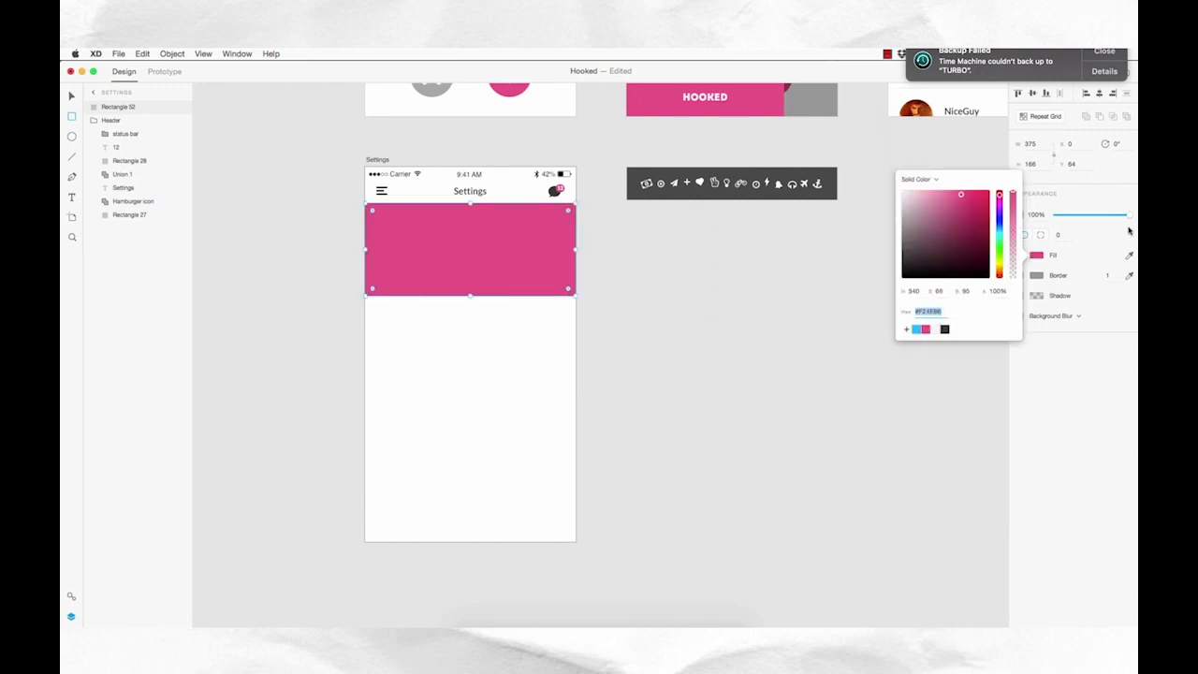
{"action": "left_click_drag", "start_coordinate": [1128, 220], "coordinate": [1116, 216]}
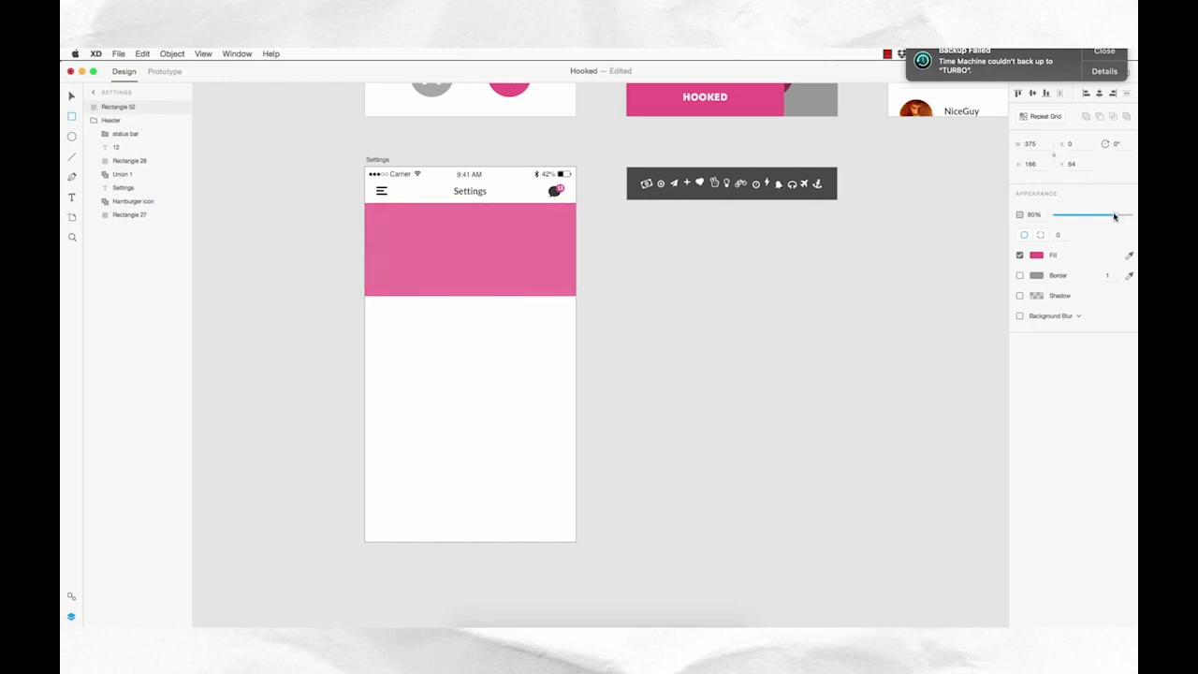
{"action": "left_click", "coordinate": [711, 314]}
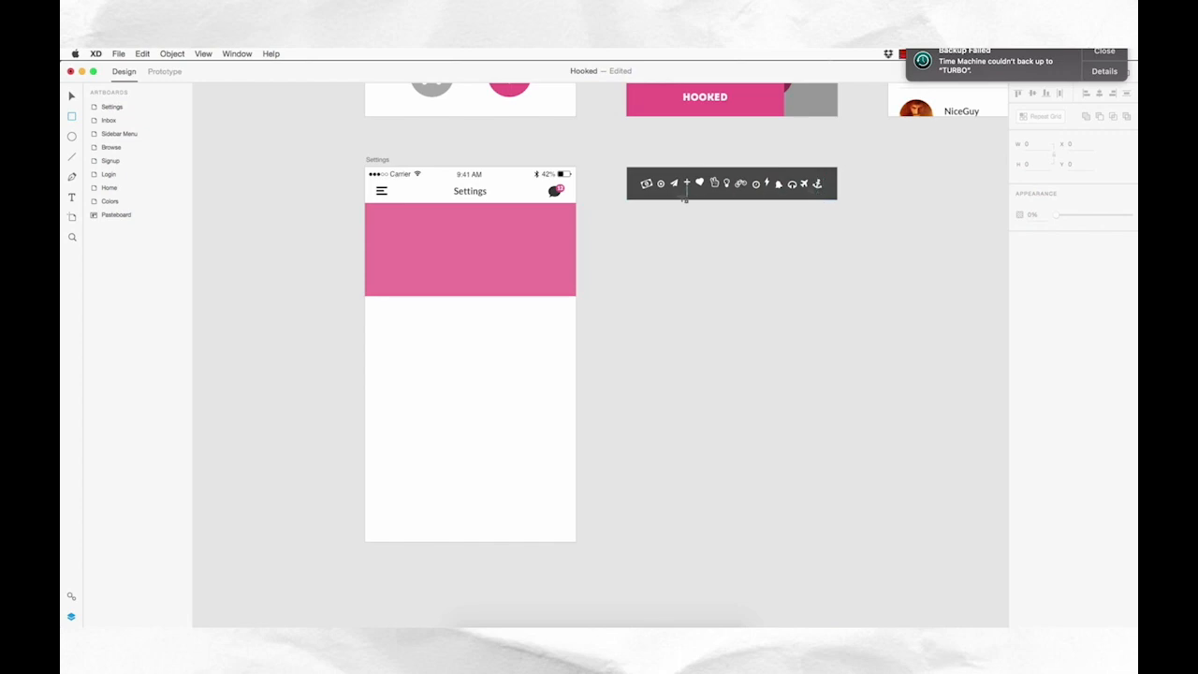
- Switch to the Font Awesome cheatsheet in Chrome, copy the fa-money icon glyph, and return to Adobe XD
{"action": "left_click_drag", "start_coordinate": [641, 182], "coordinate": [642, 271]}
{"action": "mouse_move", "coordinate": [513, 624]}
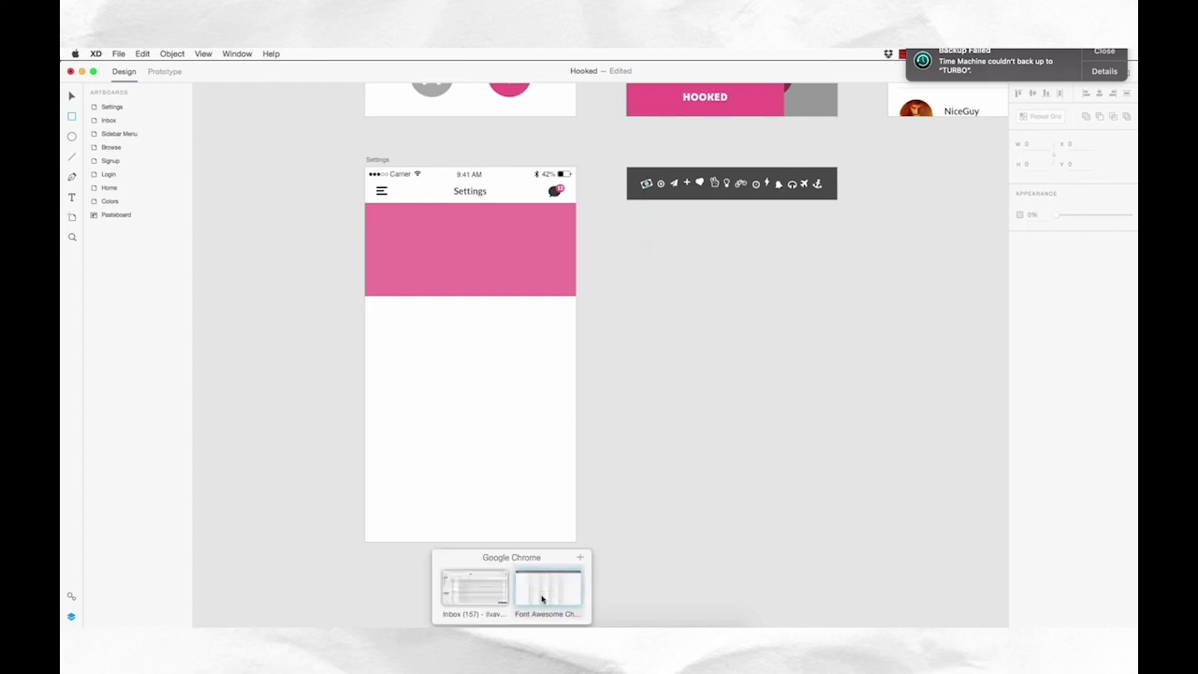
{"action": "left_click", "coordinate": [548, 562]}
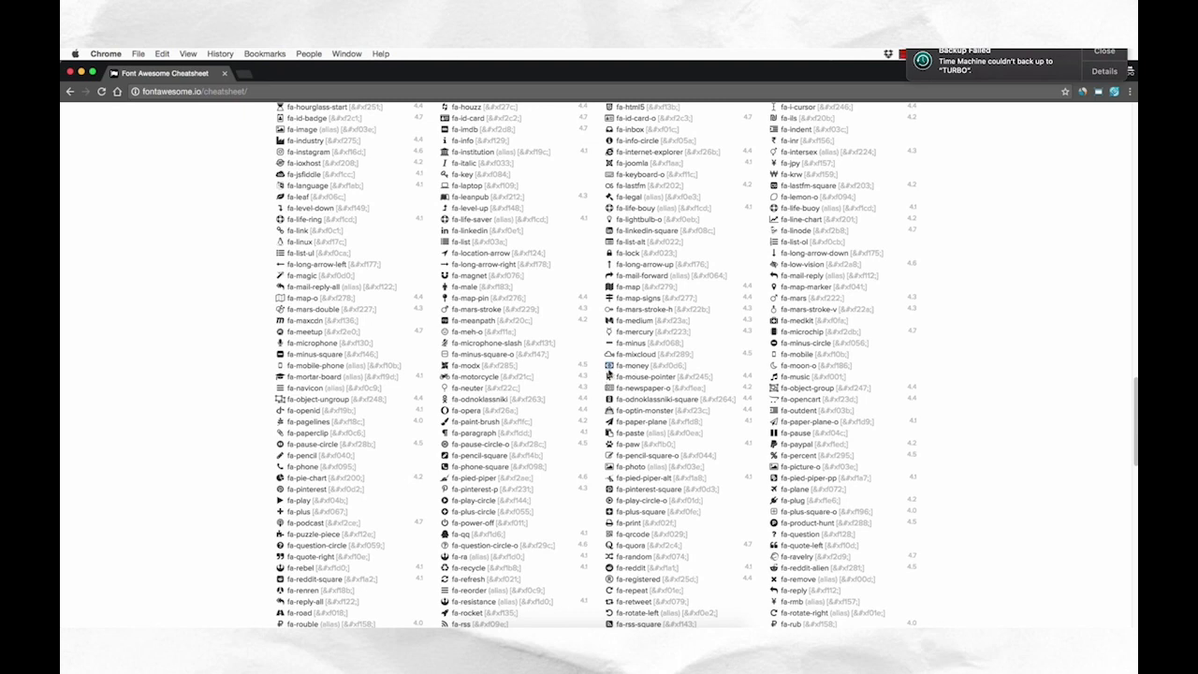
{"action": "key", "text": "super+Tab"}
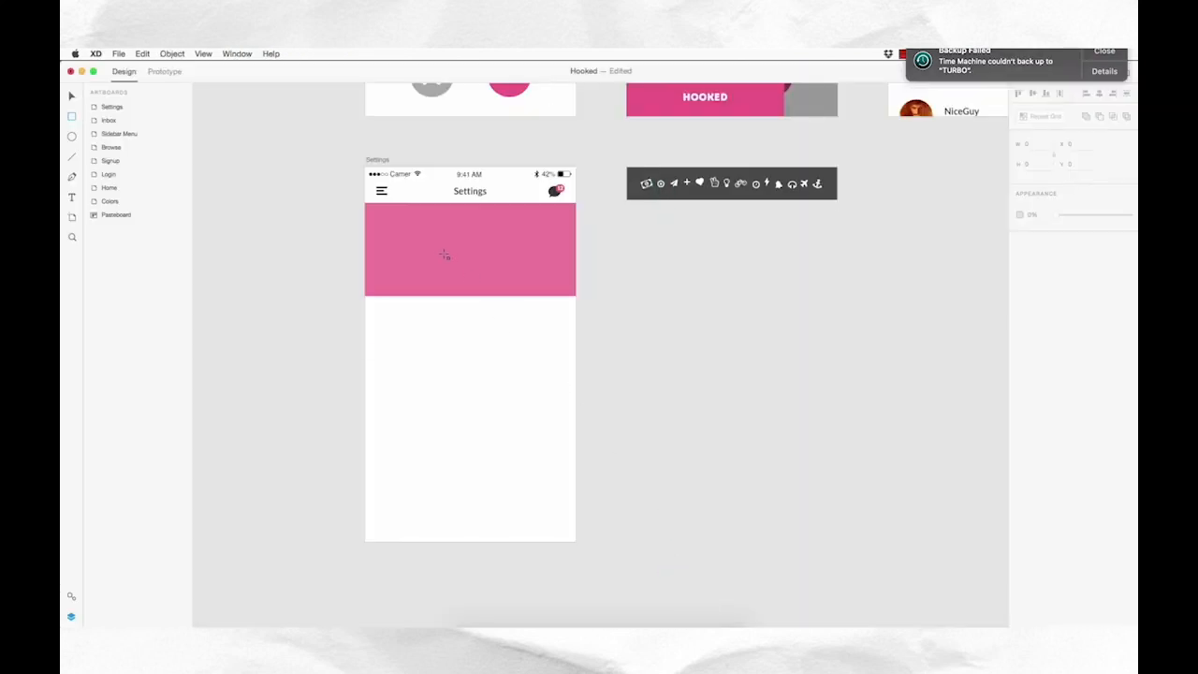
- Paste the money glyph as a text object on the pink rectangle and set its font to FontAwesome
{"action": "key", "text": "t"}
{"action": "left_click", "coordinate": [438, 249]}
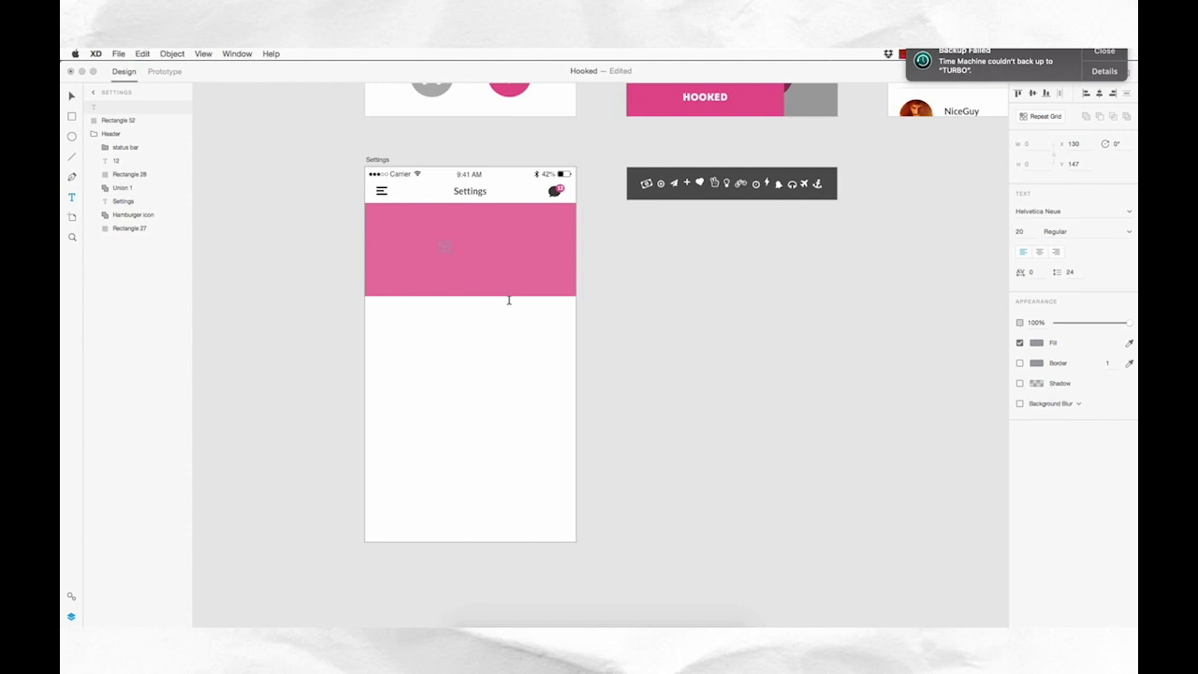
{"action": "left_click", "coordinate": [1081, 211]}
{"action": "type", "text": "FontAwesome"}
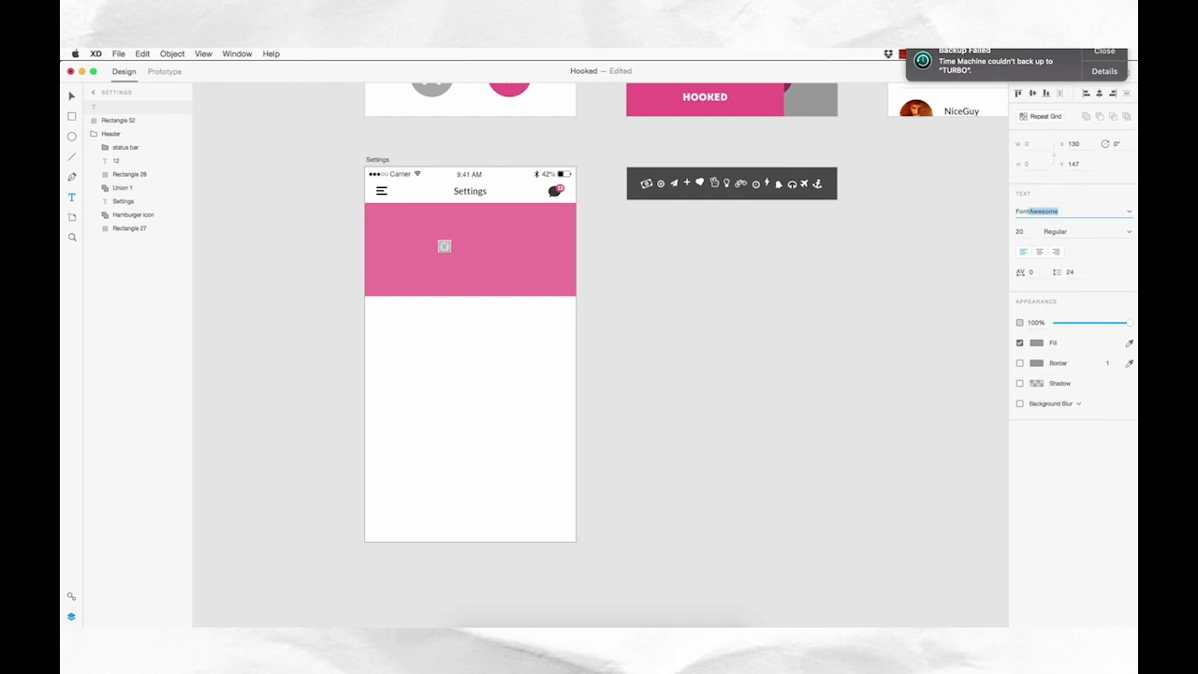
{"action": "key", "text": "Return"}
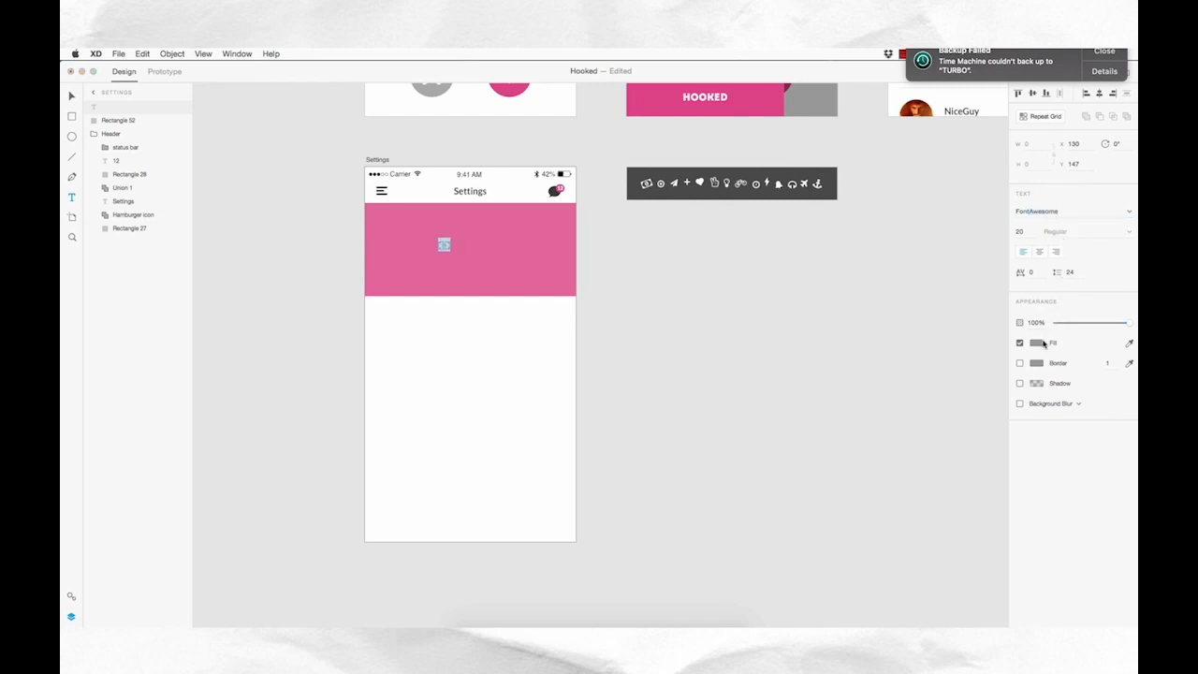
{"action": "left_click", "coordinate": [470, 262]}
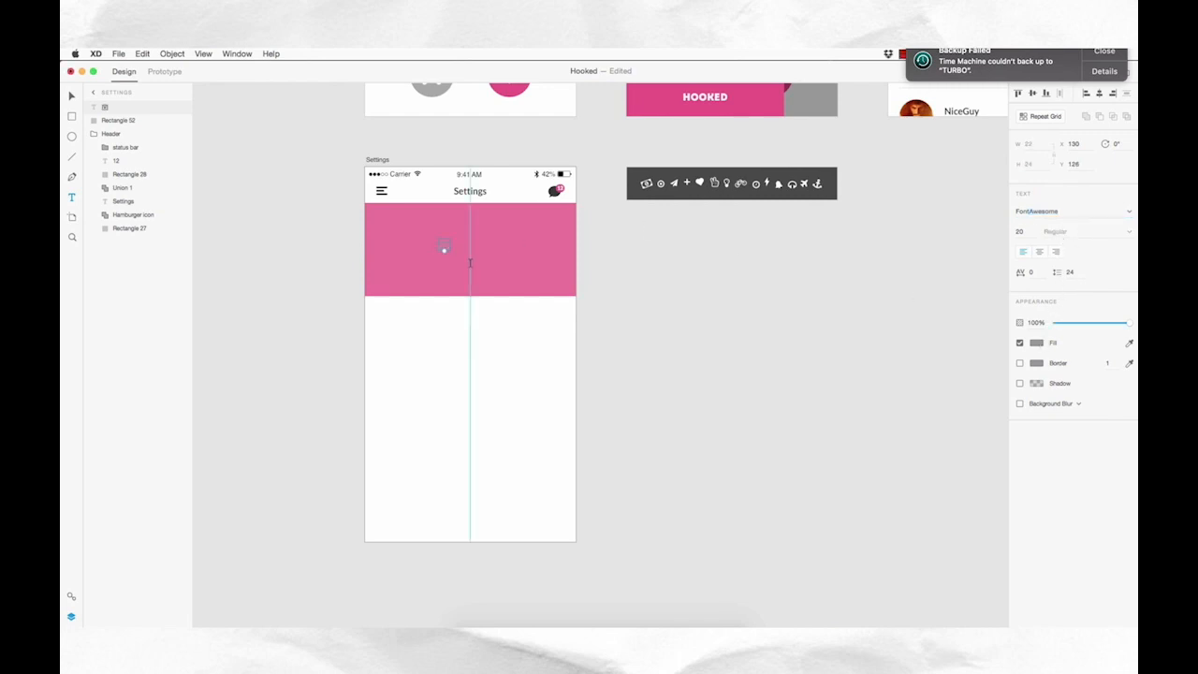
- Convert the money glyph to a path and fill it with white
{"action": "left_click", "coordinate": [171, 54]}
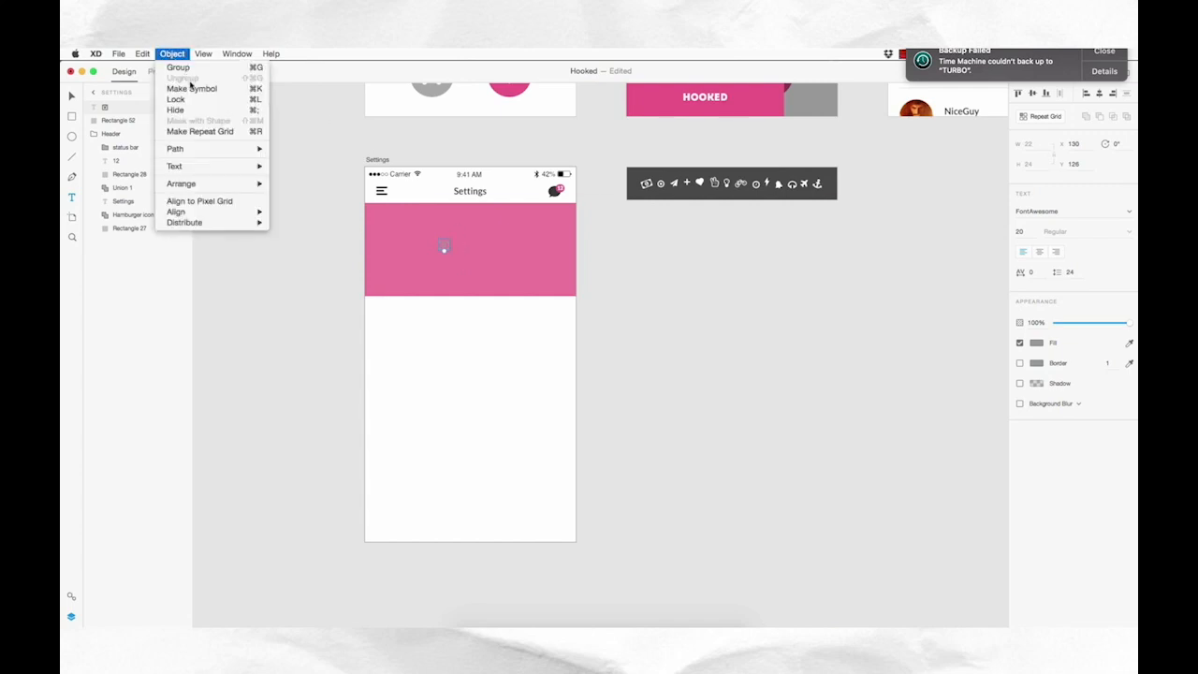
{"action": "mouse_move", "coordinate": [208, 150]}
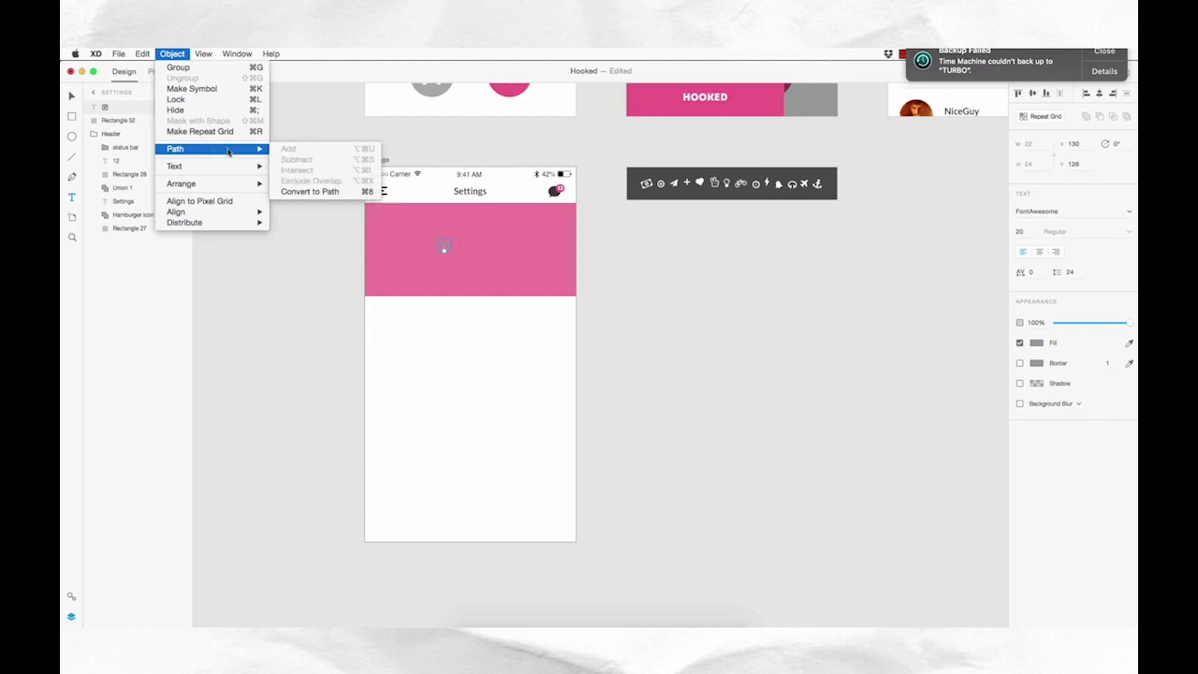
{"action": "left_click", "coordinate": [314, 192]}
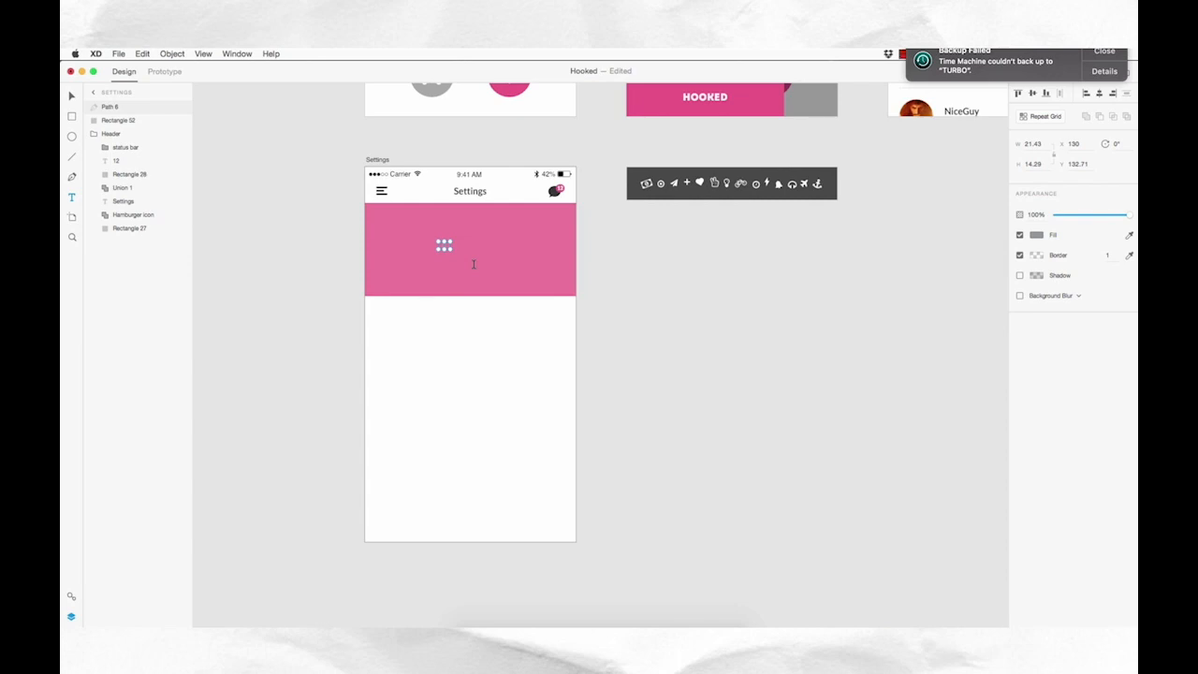
{"action": "left_click", "coordinate": [1036, 235]}
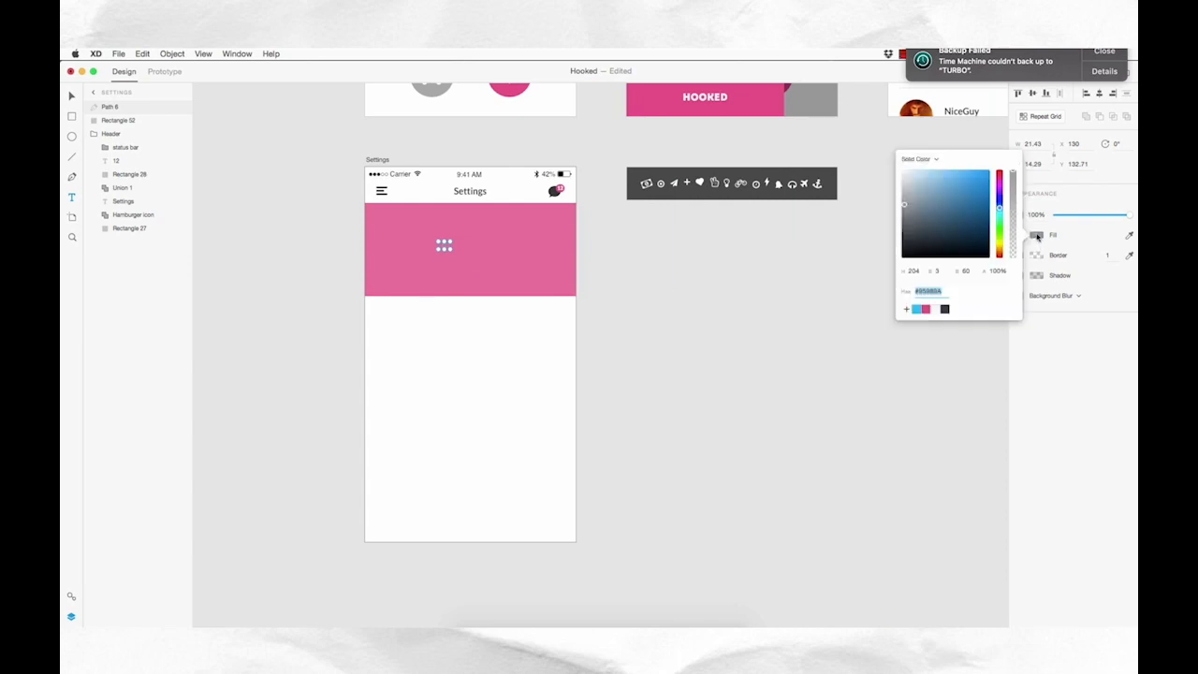
{"action": "left_click", "coordinate": [660, 248]}
- Move the money icon to the pink rectangle's upper-left corner, tilt it slightly, and turn off its border
{"action": "left_click_drag", "start_coordinate": [455, 257], "coordinate": [385, 221]}
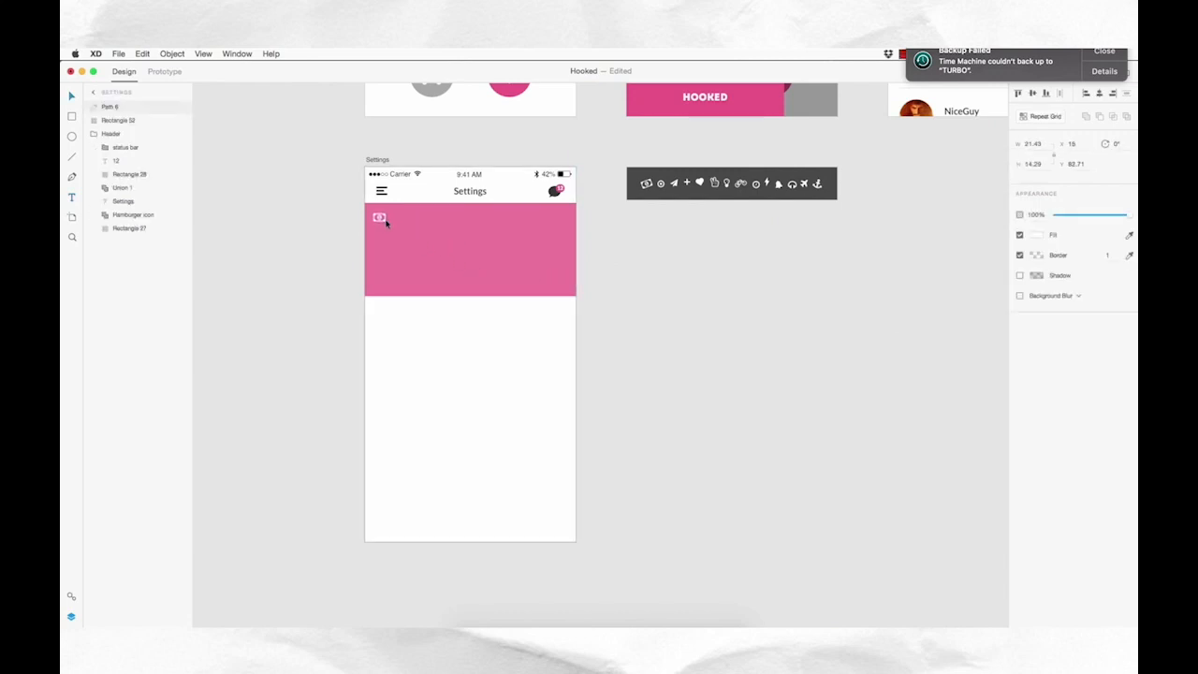
{"action": "left_click_drag", "start_coordinate": [388, 221], "coordinate": [392, 222]}
{"action": "left_click", "coordinate": [1019, 256]}
- Copy the target, paper plane, plus, heart and the icon following the heart from the dark strip, scattering them over the pink rectangle's left part
{"action": "left_click", "coordinate": [662, 185]}
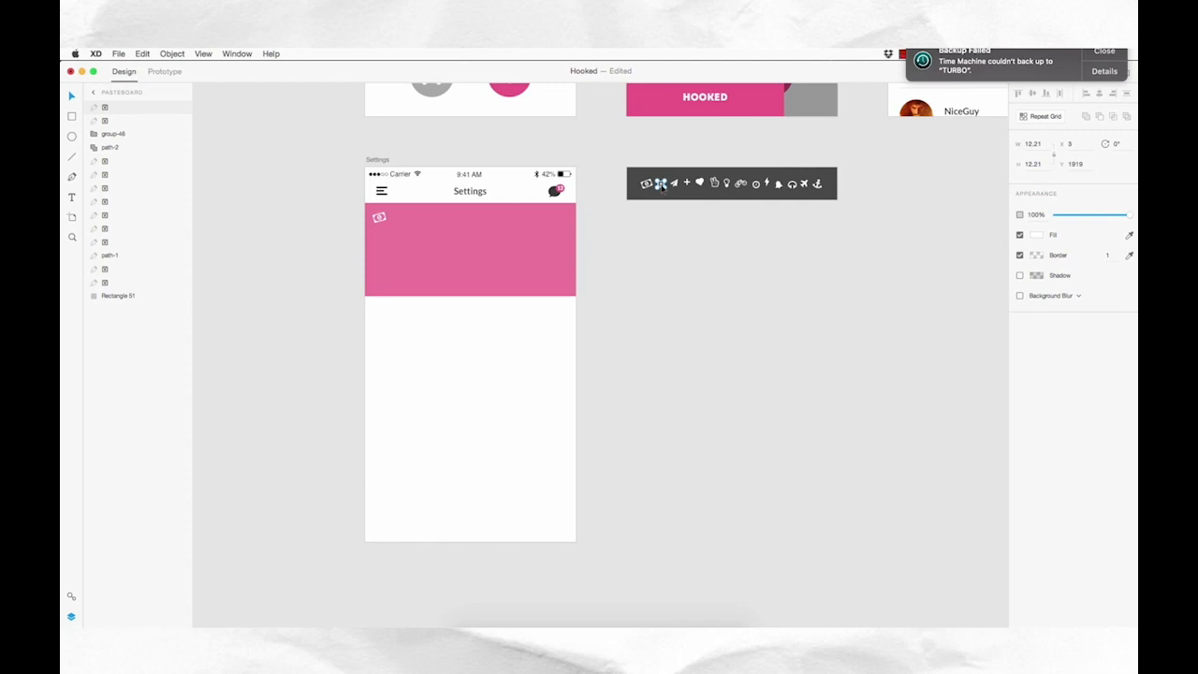
{"action": "left_click_drag", "start_coordinate": [662, 184], "coordinate": [396, 237]}
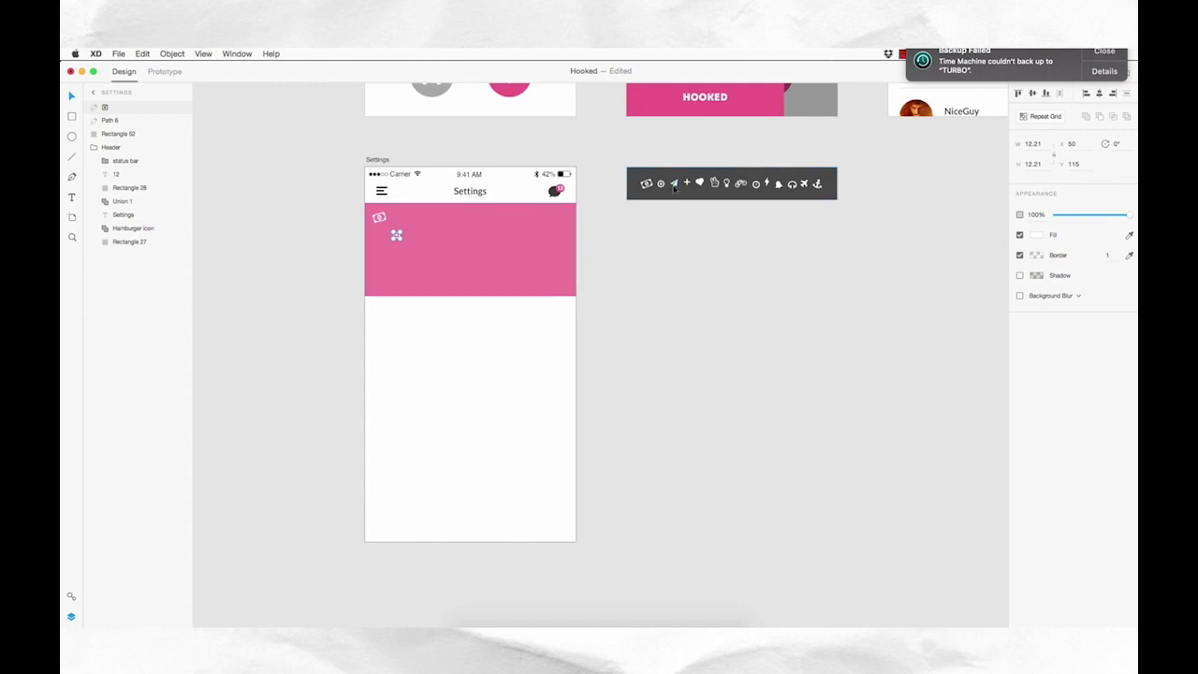
{"action": "left_click_drag", "start_coordinate": [674, 184], "coordinate": [386, 259]}
{"action": "left_click_drag", "start_coordinate": [686, 185], "coordinate": [403, 272]}
{"action": "left_click_drag", "start_coordinate": [699, 184], "coordinate": [380, 282]}
{"action": "left_click_drag", "start_coordinate": [714, 183], "coordinate": [419, 220]}
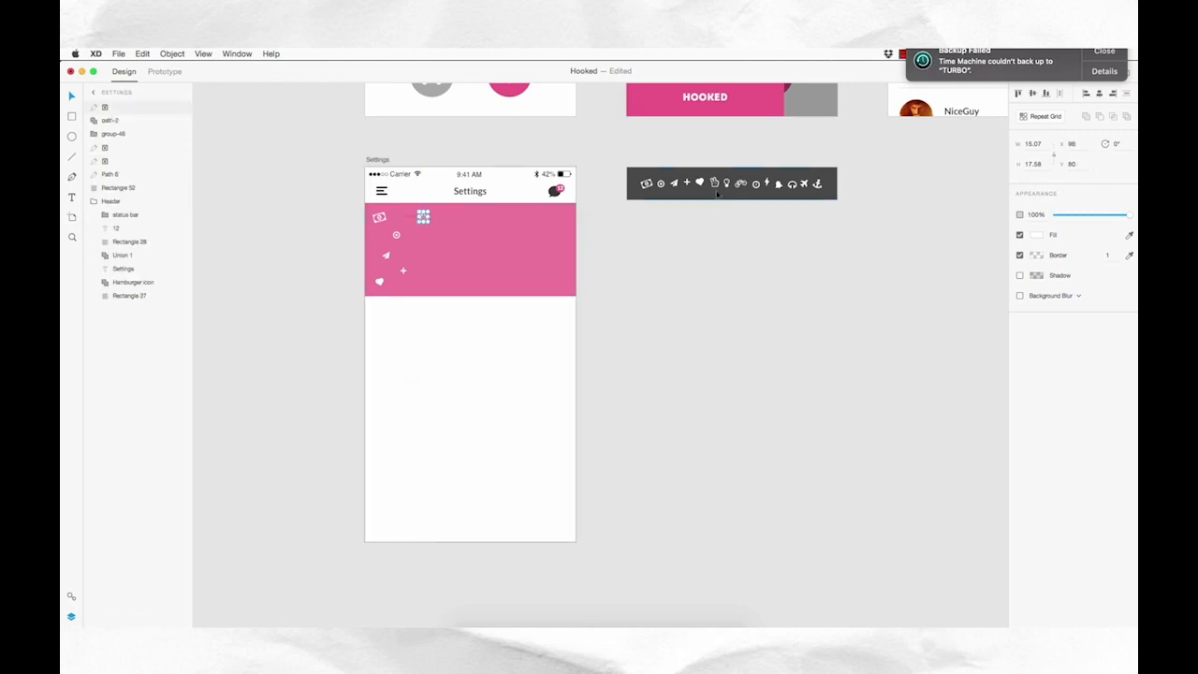
- Copy the light bulb, bicycle, clock, lightning bolt and bell icons from the dark strip into gaps between the scattered icons
{"action": "left_click_drag", "start_coordinate": [726, 183], "coordinate": [418, 254]}
{"action": "left_click_drag", "start_coordinate": [740, 185], "coordinate": [441, 233]}
{"action": "left_click_drag", "start_coordinate": [757, 190], "coordinate": [423, 288]}
{"action": "left_click_drag", "start_coordinate": [766, 184], "coordinate": [446, 277]}
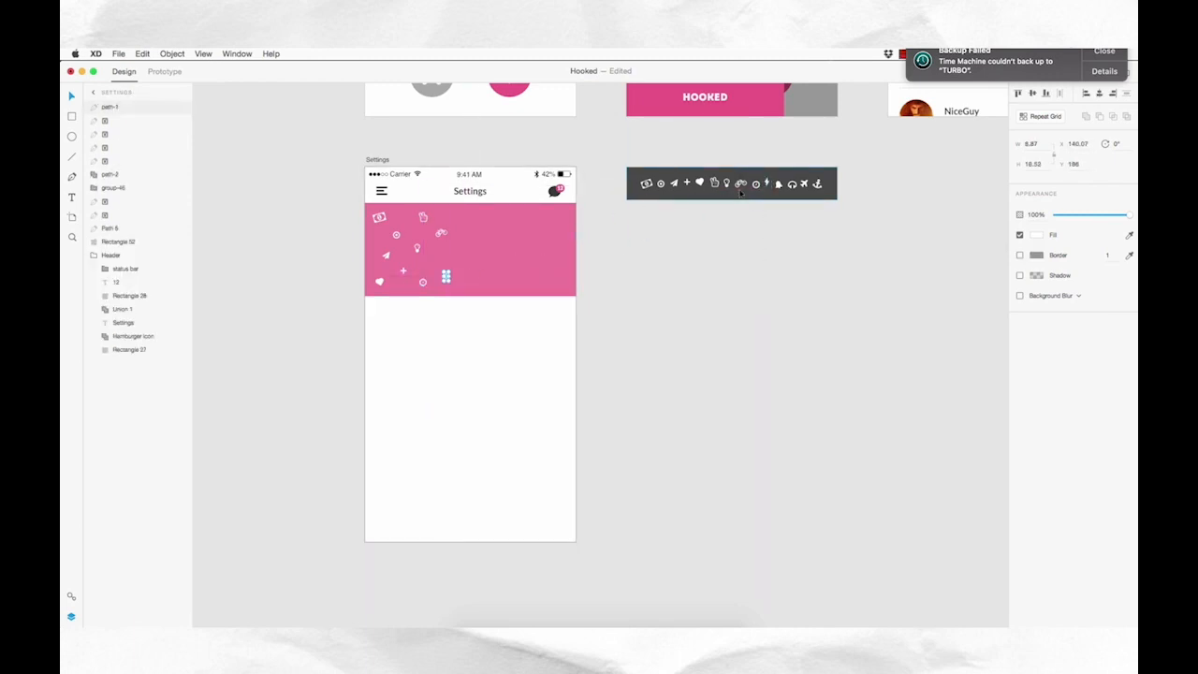
{"action": "left_click_drag", "start_coordinate": [776, 185], "coordinate": [435, 261]}
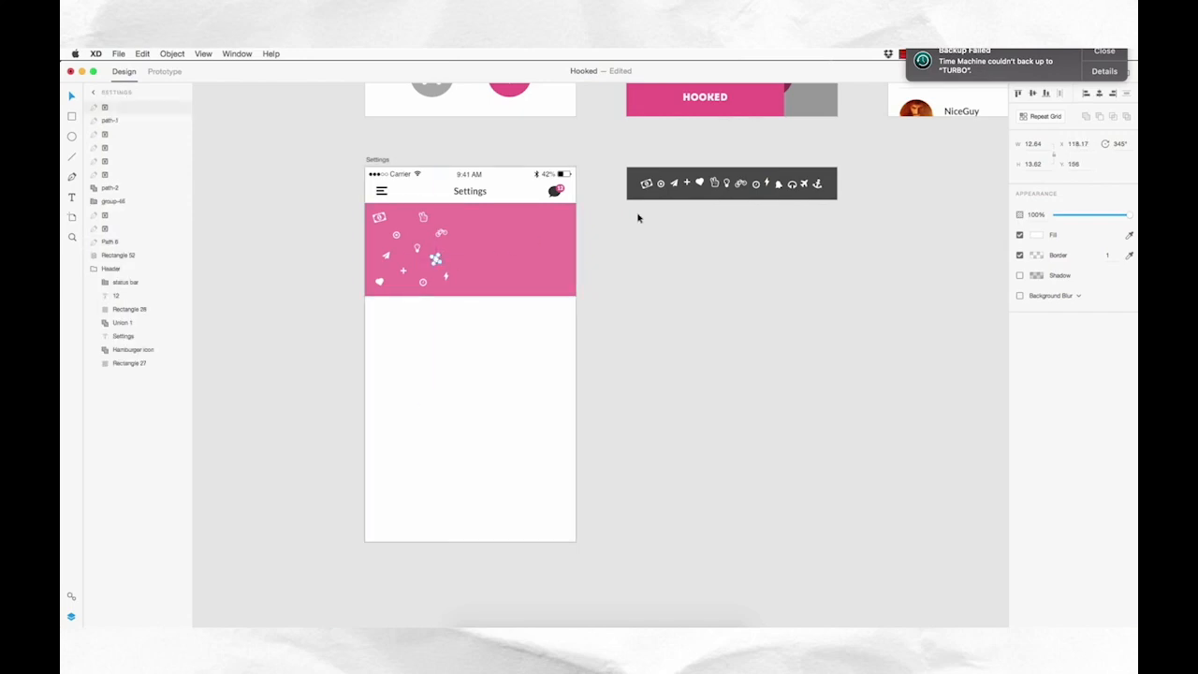
- Copy the headphones, airplane and anchor icons from the dark strip into a column near the middle of the pink rectangle
{"action": "left_click_drag", "start_coordinate": [794, 186], "coordinate": [461, 217]}
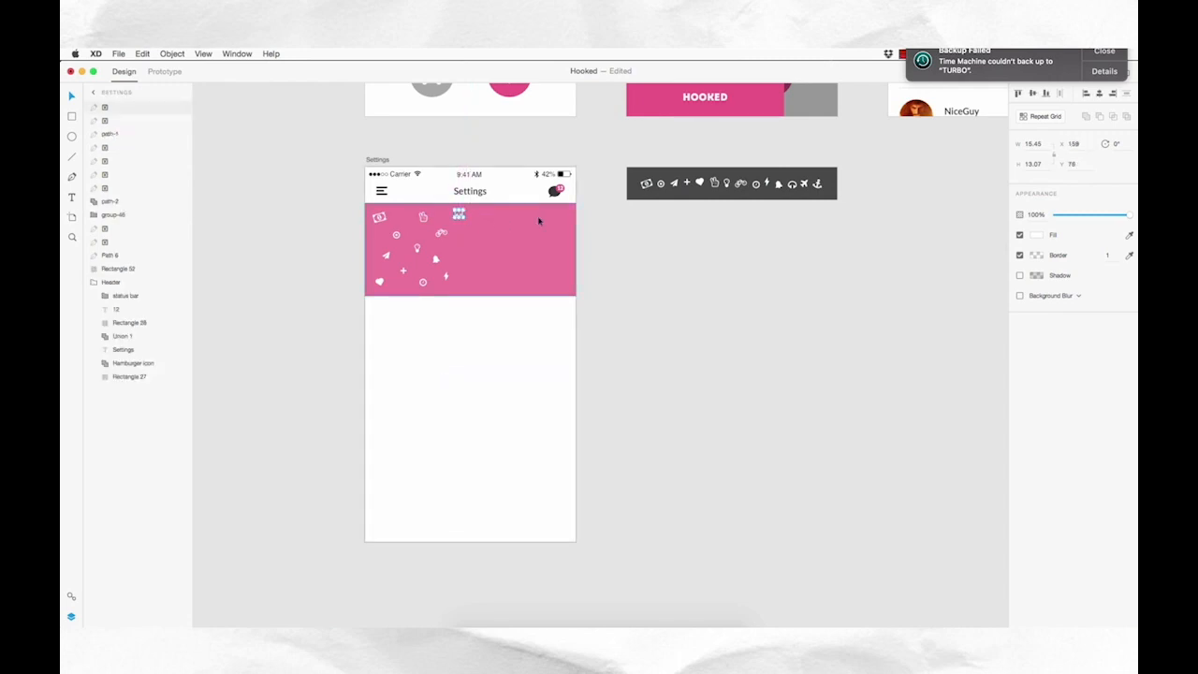
{"action": "left_click_drag", "start_coordinate": [818, 184], "coordinate": [462, 247]}
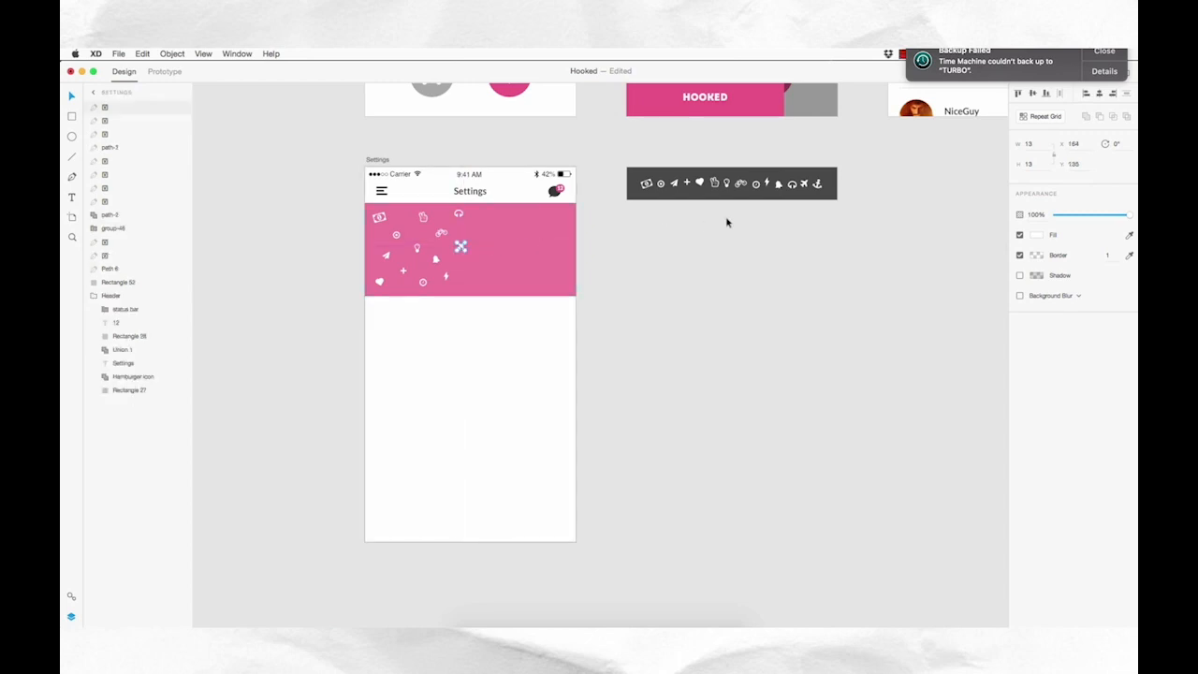
{"action": "left_click_drag", "start_coordinate": [817, 184], "coordinate": [463, 283]}
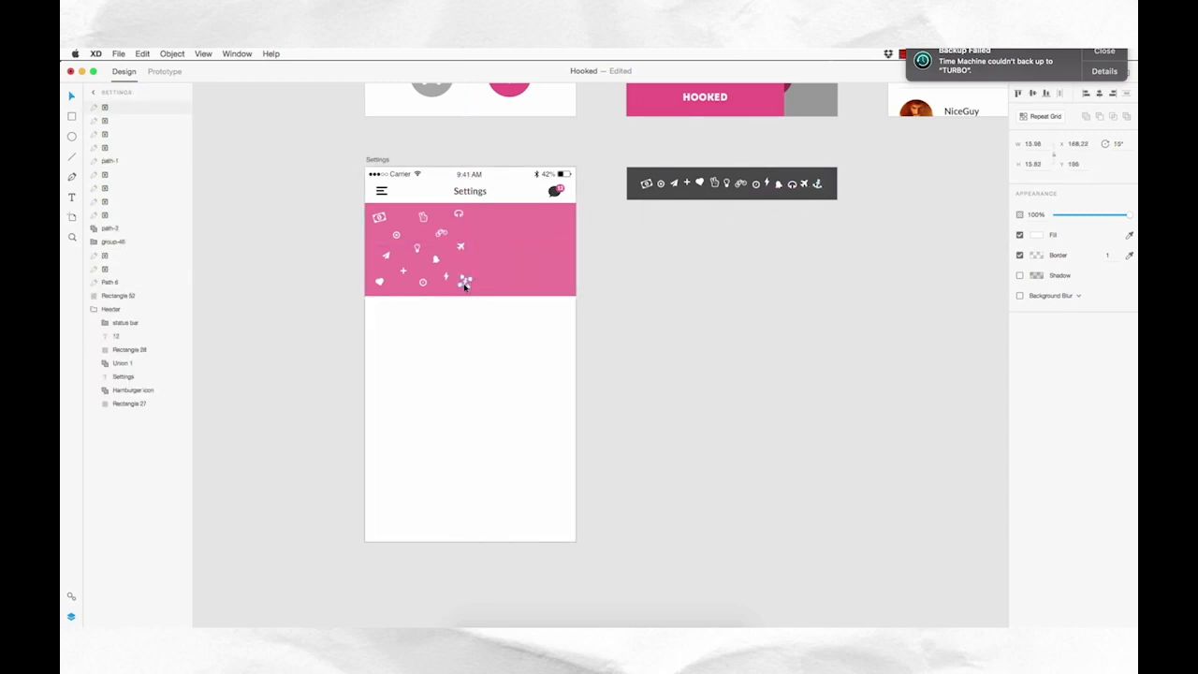
{"action": "left_click", "coordinate": [608, 276]}
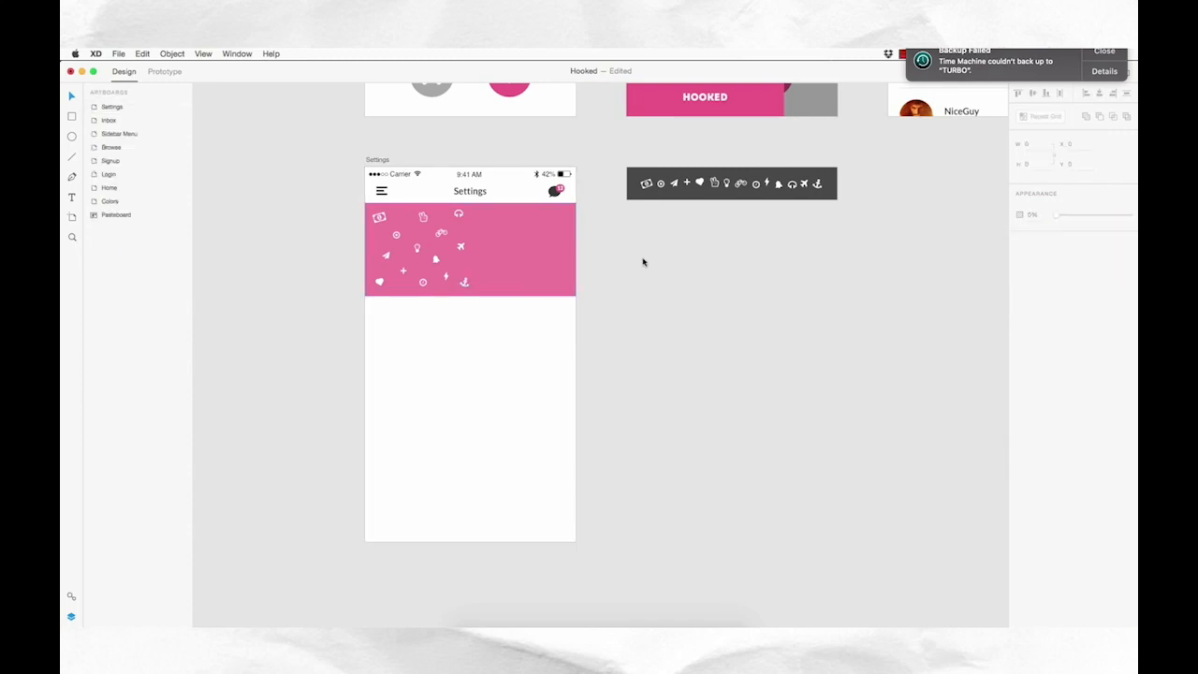
- Lock the pink rectangle, group all the scattered icons on it, and name the group Icons
{"action": "left_click", "coordinate": [540, 245]}
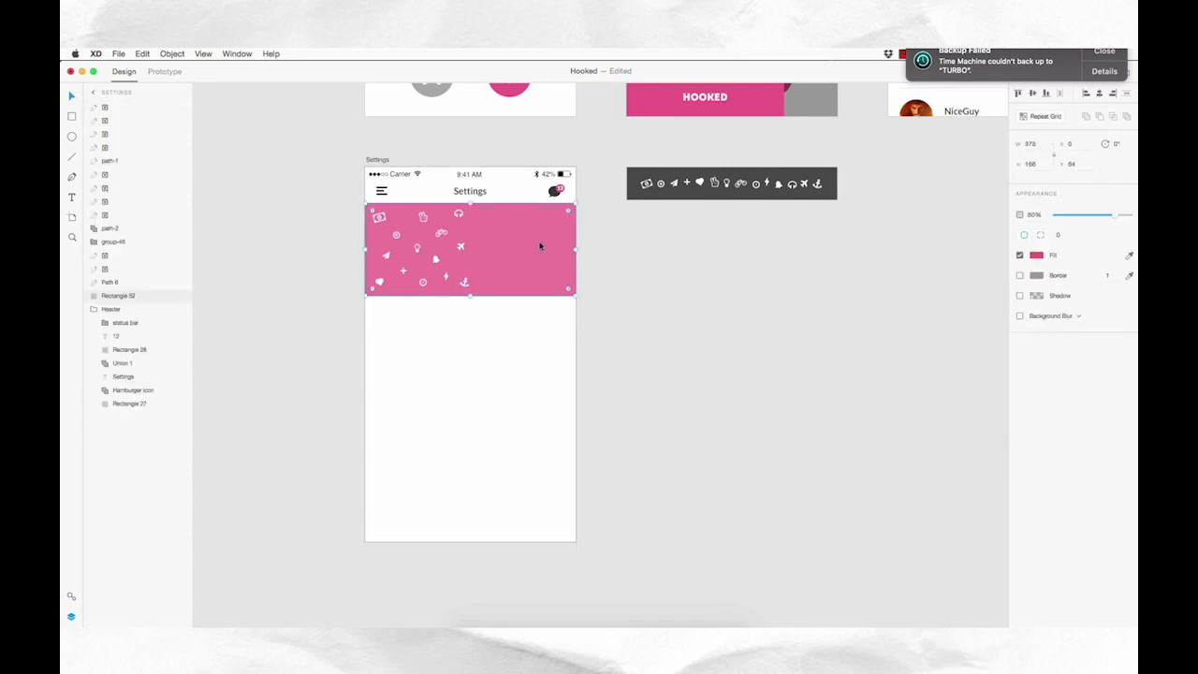
{"action": "key", "text": "super+l"}
{"action": "left_click_drag", "start_coordinate": [492, 213], "coordinate": [382, 293]}
{"action": "key", "text": "super+g"}
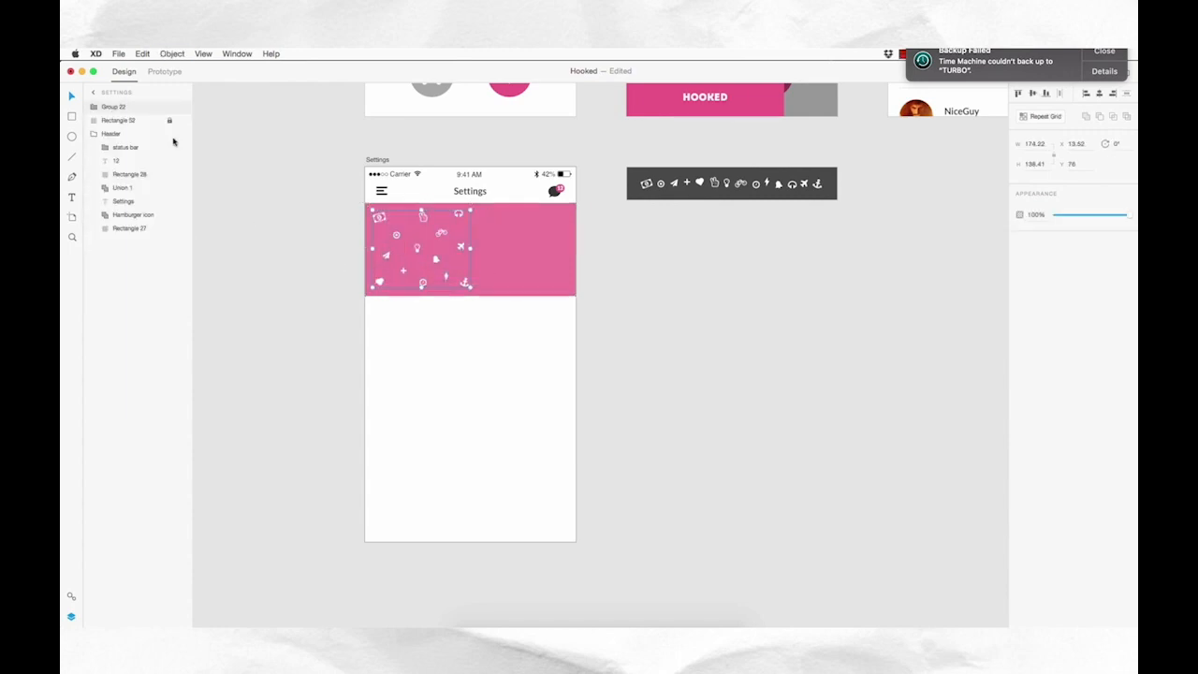
{"action": "double_click", "coordinate": [112, 107]}
{"action": "type", "text": "Icons"}
{"action": "key", "text": "Return"}
- Turn the icon group into a repeat grid with two copies side by side, spaced to span the pink banner's width
{"action": "left_click", "coordinate": [1038, 118]}
{"action": "left_click_drag", "start_coordinate": [469, 247], "coordinate": [582, 245]}
{"action": "left_click_drag", "start_coordinate": [482, 243], "coordinate": [470, 242]}
{"action": "left_click_drag", "start_coordinate": [469, 242], "coordinate": [470, 243]}
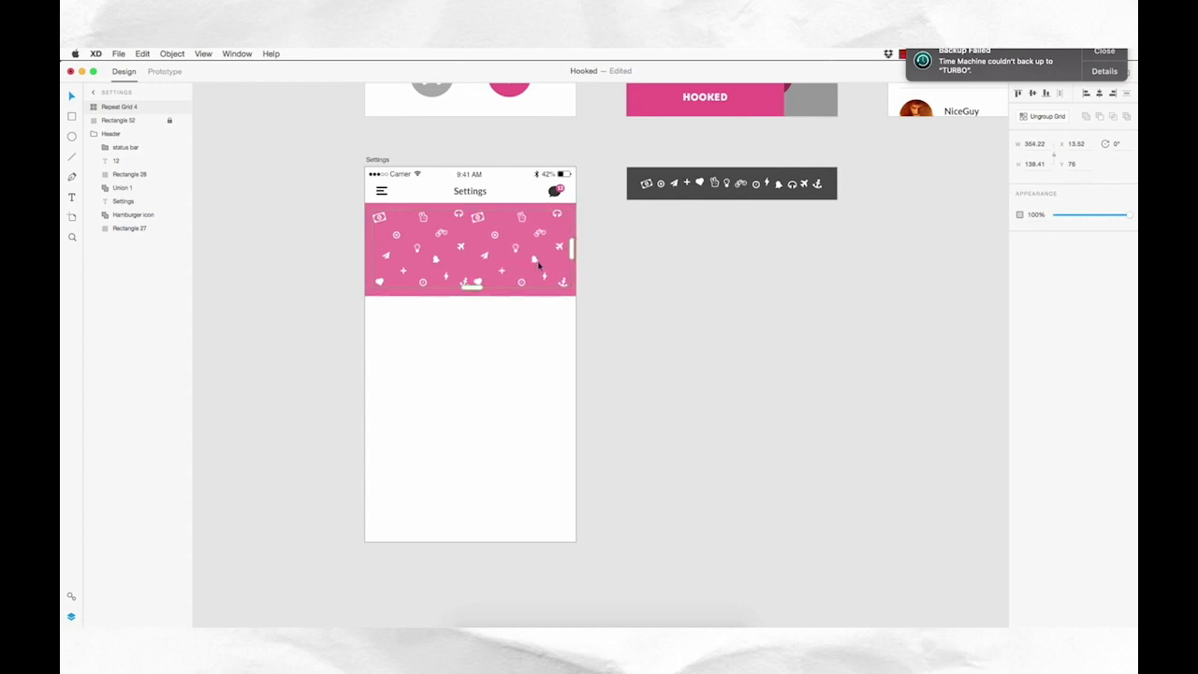
{"action": "left_click_drag", "start_coordinate": [470, 242], "coordinate": [475, 246]}
{"action": "left_click", "coordinate": [605, 270]}
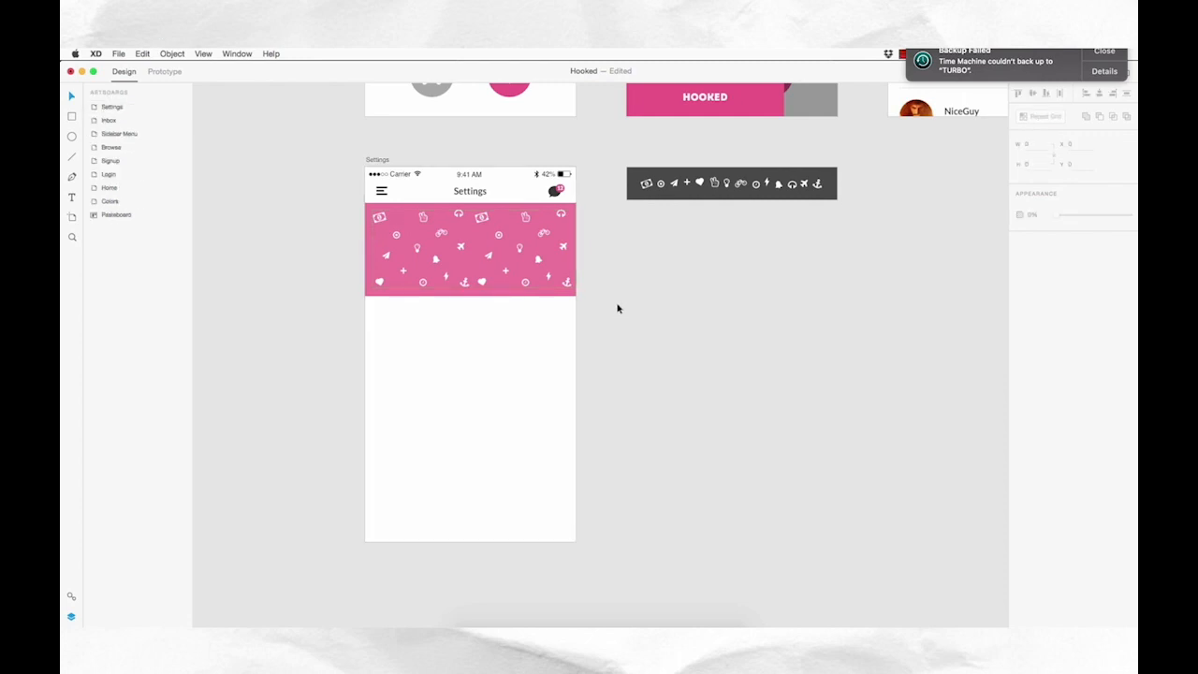
- Lower the repeated icon pattern's opacity to 15%
{"action": "left_click", "coordinate": [539, 264]}
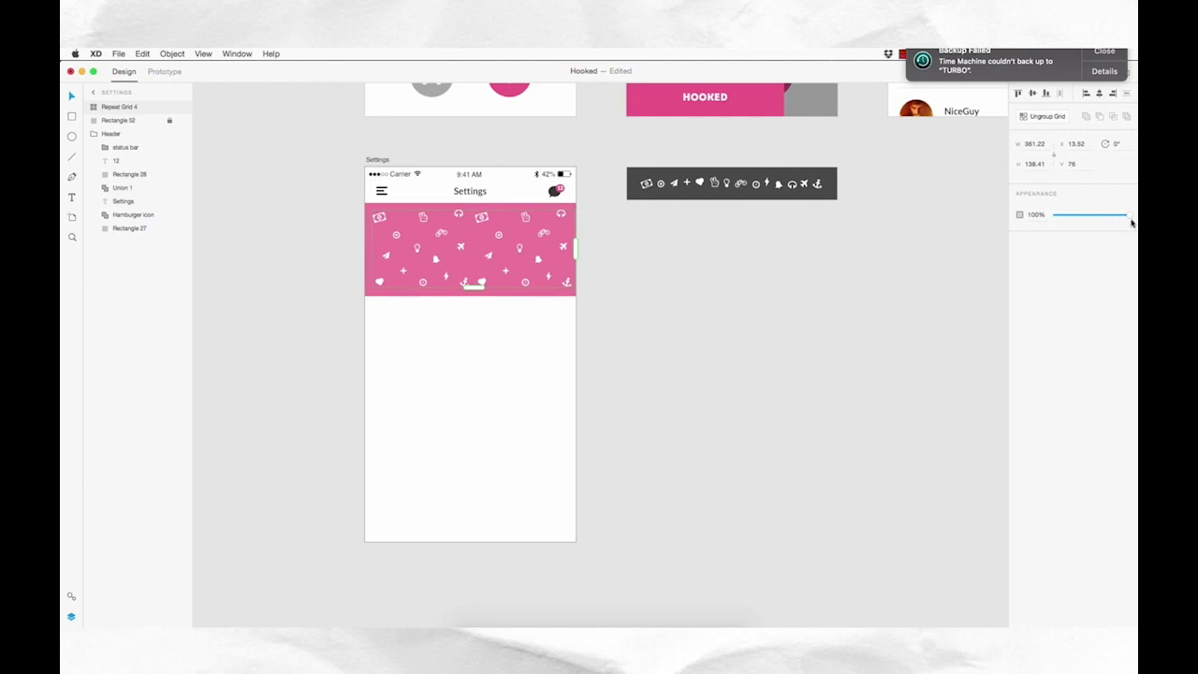
{"action": "left_click_drag", "start_coordinate": [1124, 219], "coordinate": [1067, 217]}
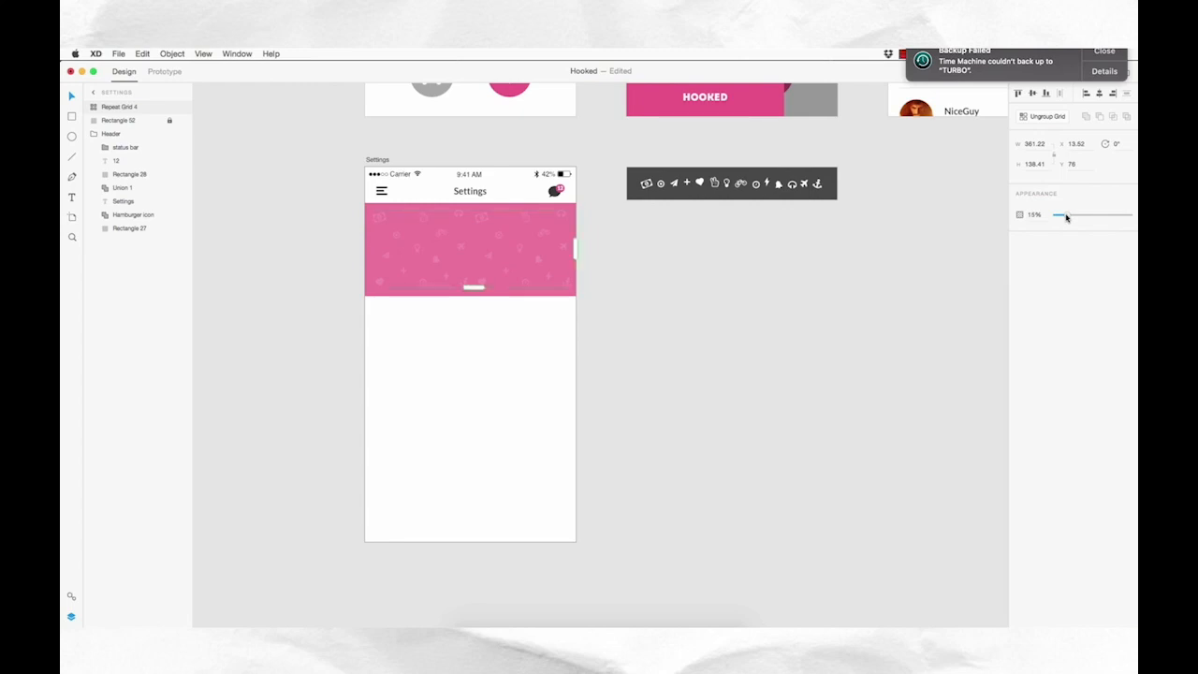
{"action": "left_click", "coordinate": [635, 311]}
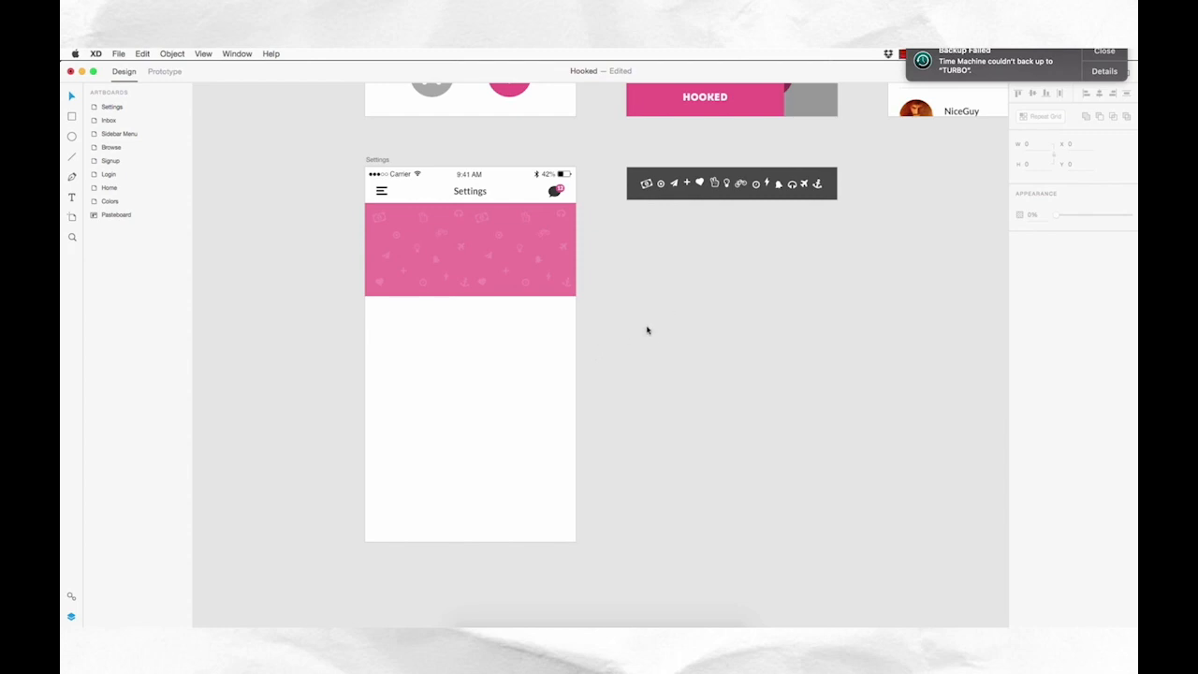
- Add the text "You are on our free plan" to the pink banner in white Lato
{"action": "key", "text": "t"}
{"action": "left_click", "coordinate": [427, 234]}
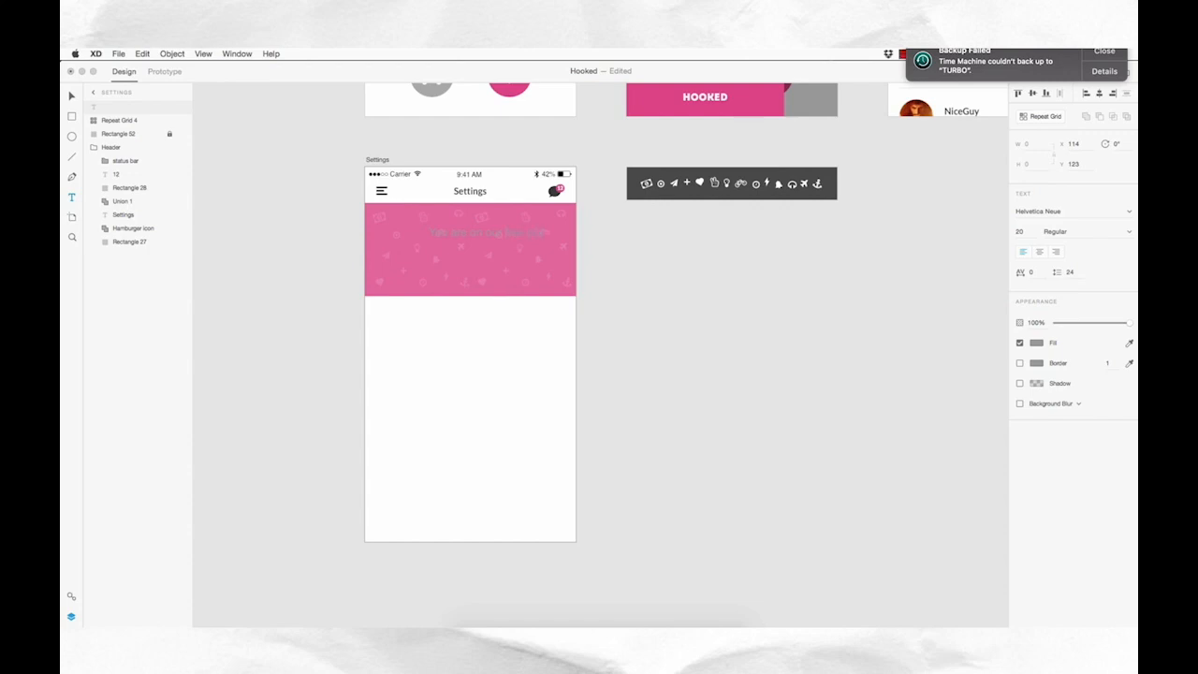
{"action": "left_click", "coordinate": [1037, 344]}
{"action": "left_click_drag", "start_coordinate": [944, 340], "coordinate": [892, 255]}
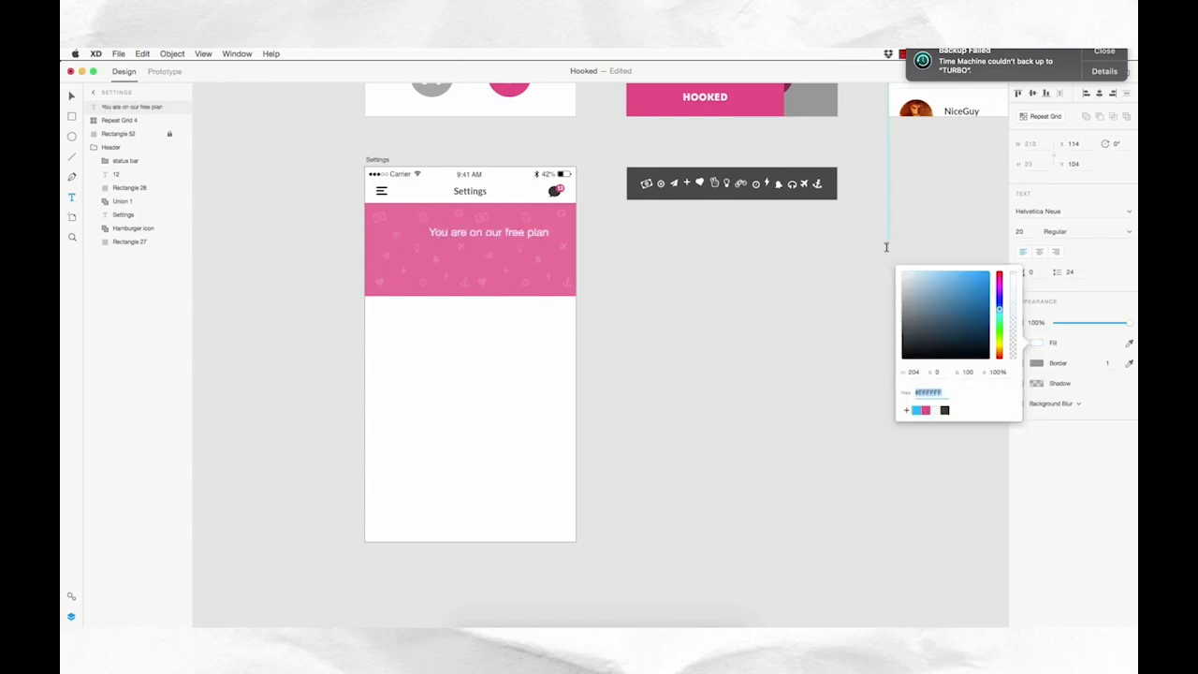
{"action": "left_click", "coordinate": [1089, 212]}
{"action": "type", "text": "Lato"}
{"action": "key", "text": "Return"}
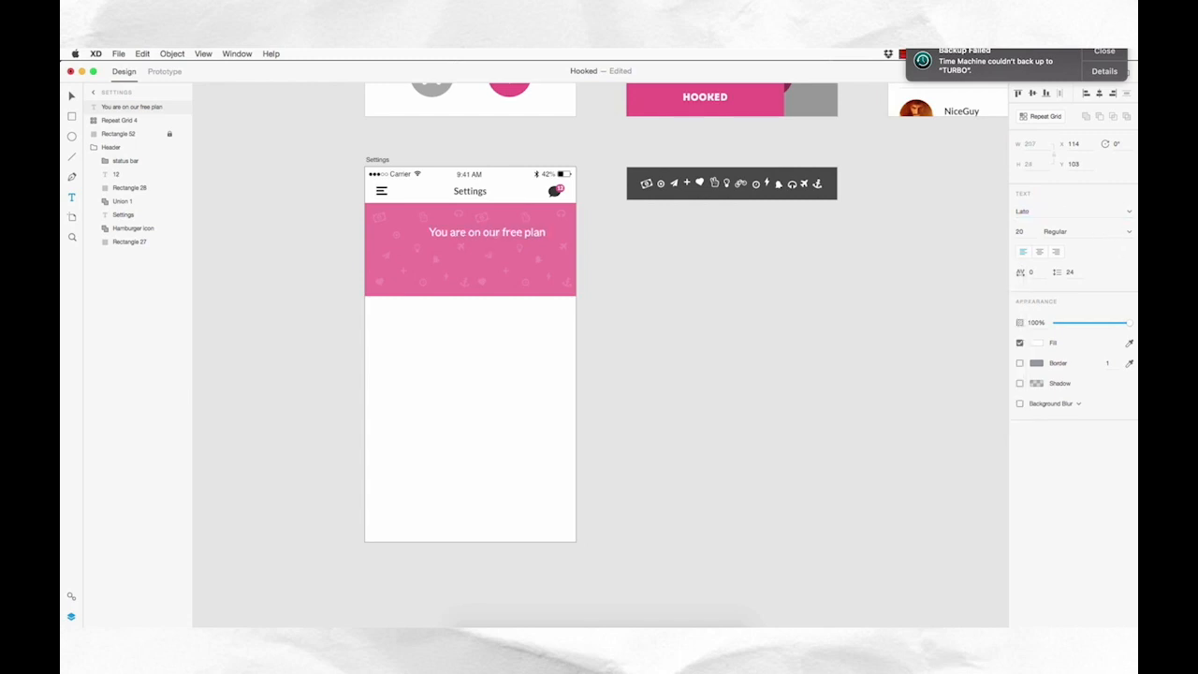
- Make the free plan text Bold at size 18
{"action": "left_click", "coordinate": [1028, 231]}
{"action": "left_click", "coordinate": [1129, 231]}
{"action": "left_click", "coordinate": [1061, 307]}
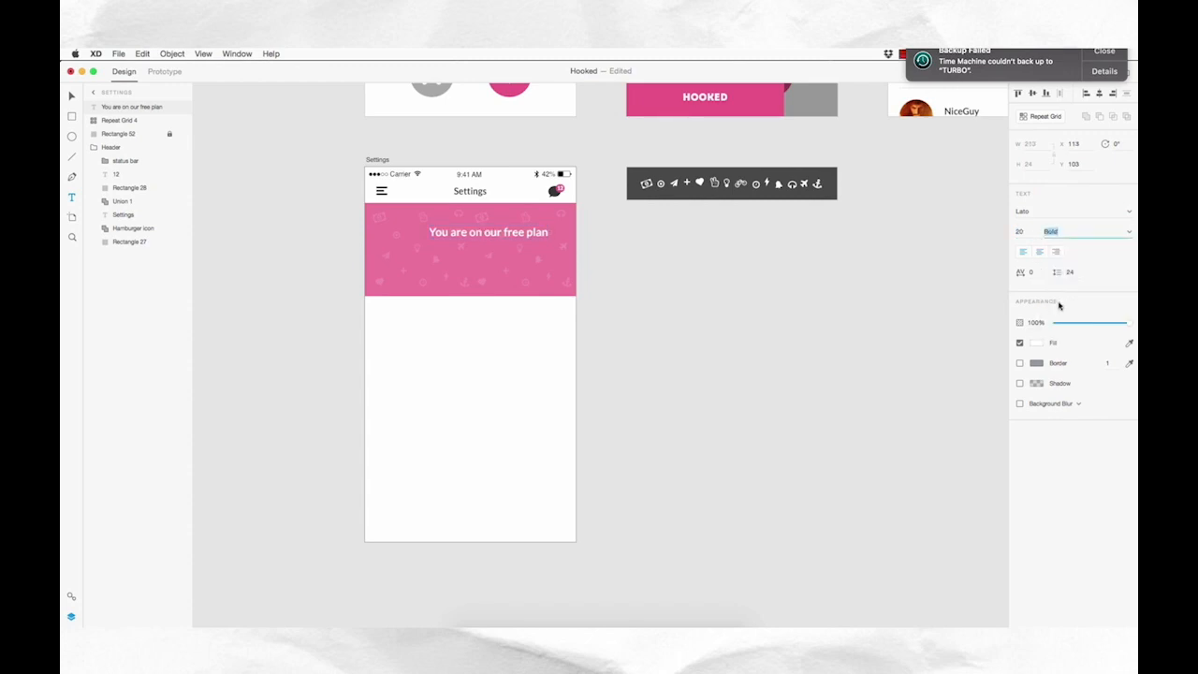
{"action": "left_click", "coordinate": [1029, 231]}
{"action": "key", "text": "Down"}
{"action": "key", "text": "Down"}
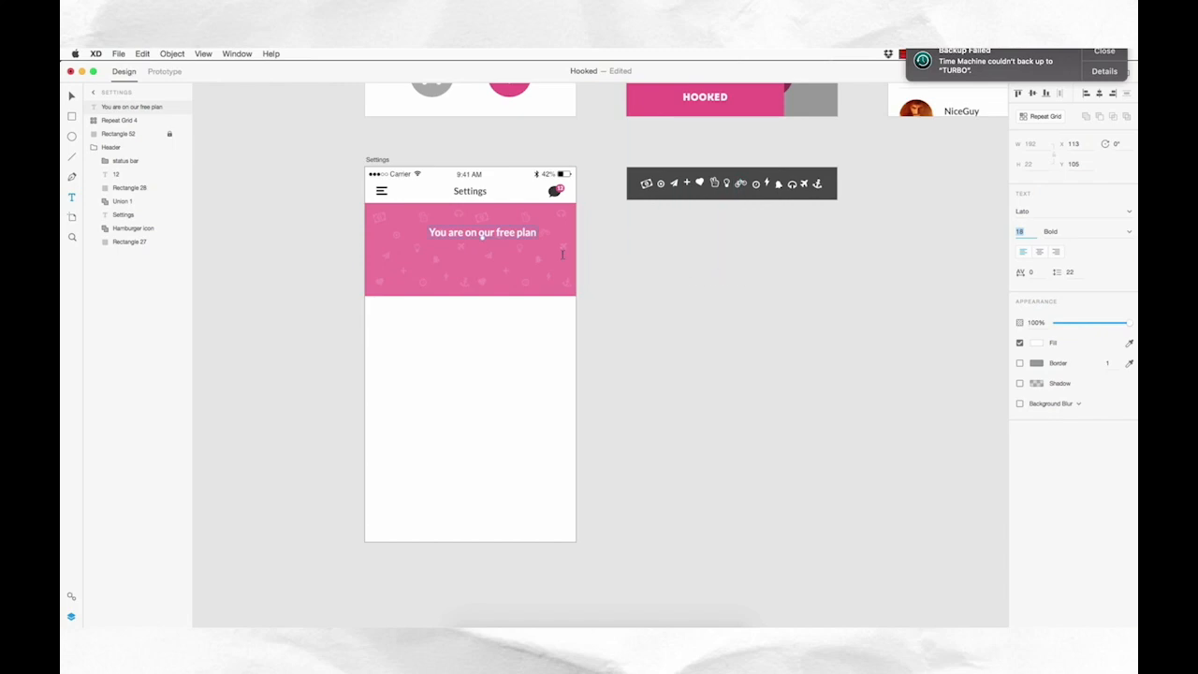
{"action": "key", "text": "Return"}
- Duplicate the free plan text just below itself and change the copy to "Want to make the most out of Hooked?"
{"action": "mouse_move", "coordinate": [529, 238]}
{"action": "left_mouse_down"}
{"action": "mouse_move", "coordinate": [513, 236]}
{"action": "mouse_move", "coordinate": [512, 253]}
{"action": "left_mouse_up"}
{"action": "double_click", "coordinate": [518, 260]}
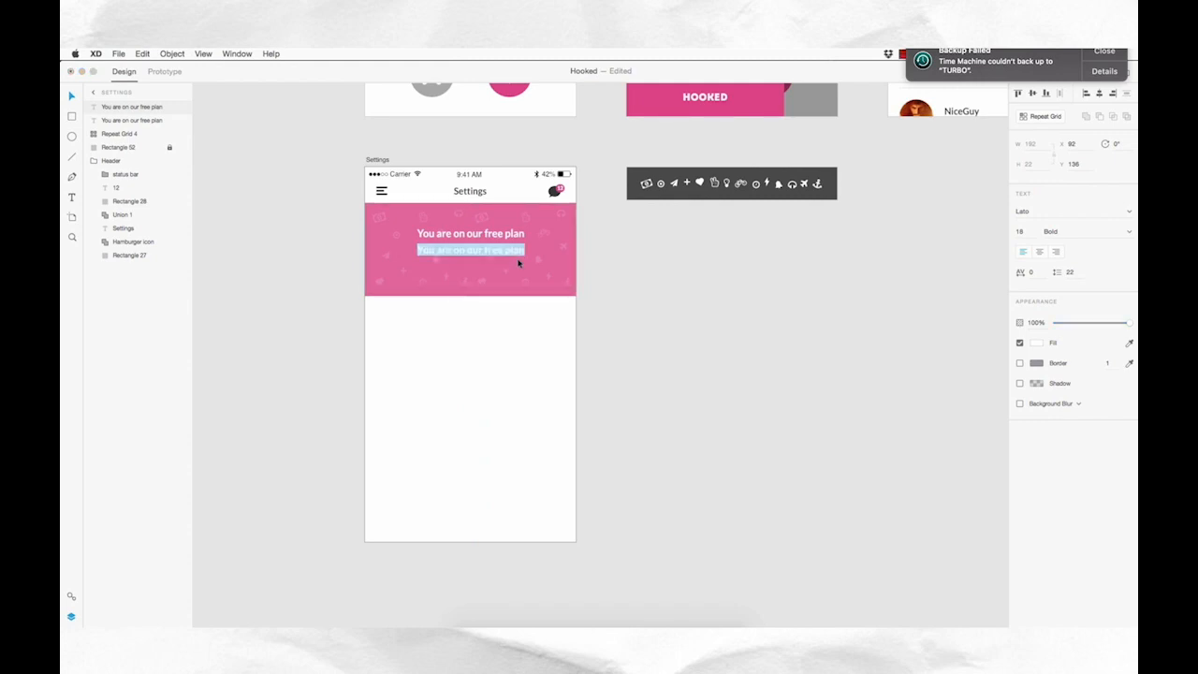
{"action": "type", "text": "Want to make the most out of your"}
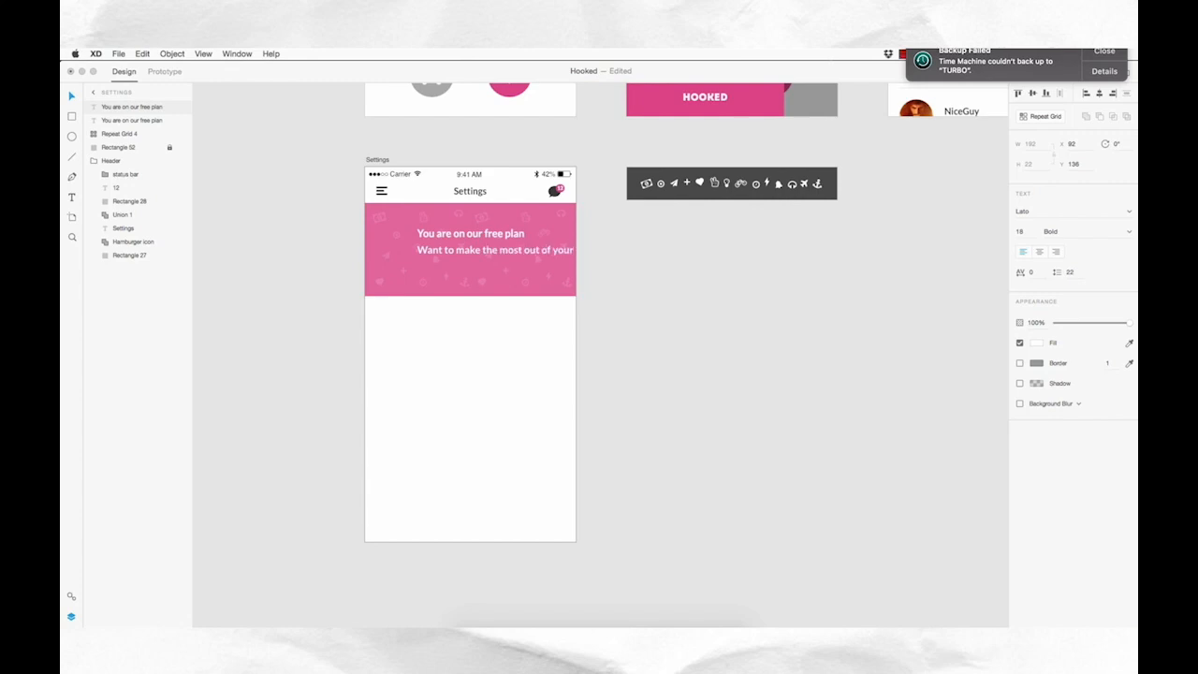
{"action": "key", "text": "BackSpace"}
{"action": "key", "text": "BackSpace"}
{"action": "key", "text": "BackSpace"}
{"action": "type", "text": "Hooke"}
{"action": "key", "text": "Escape"}
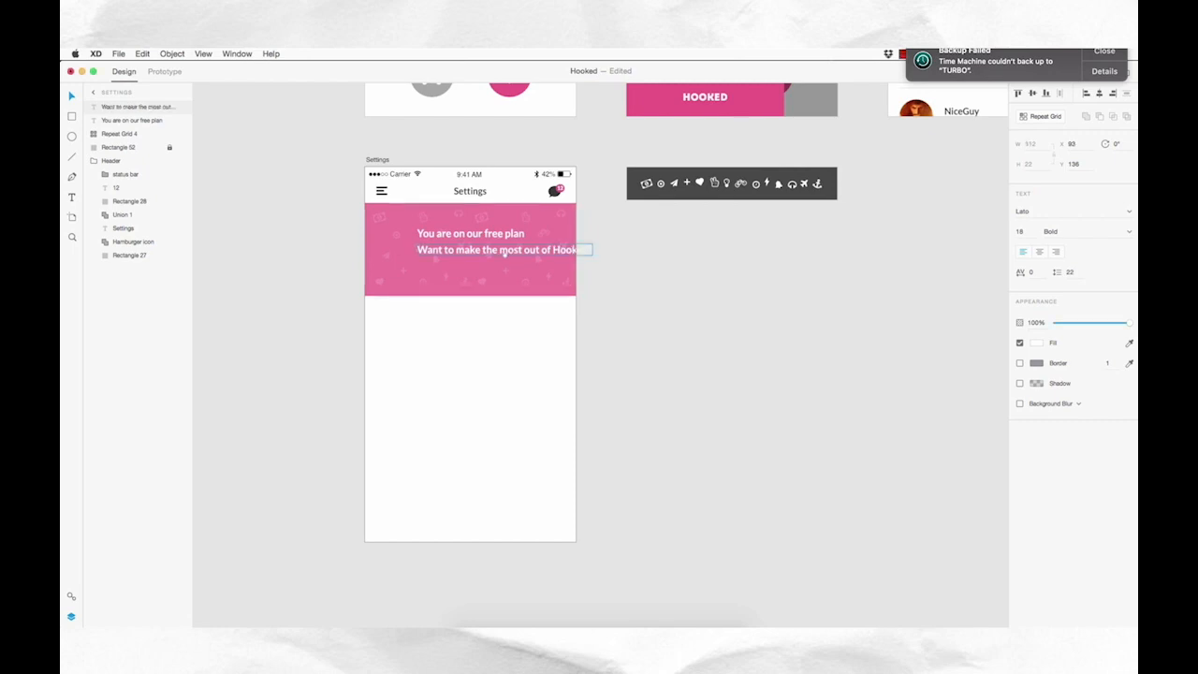
- Set the second text line to size 15, Light weight and 90% opacity, and centre it under the heading
{"action": "left_click", "coordinate": [1023, 231]}
{"action": "key", "text": "Down"}
{"action": "key", "text": "Down"}
{"action": "key", "text": "Down"}
{"action": "left_click", "coordinate": [1129, 232]}
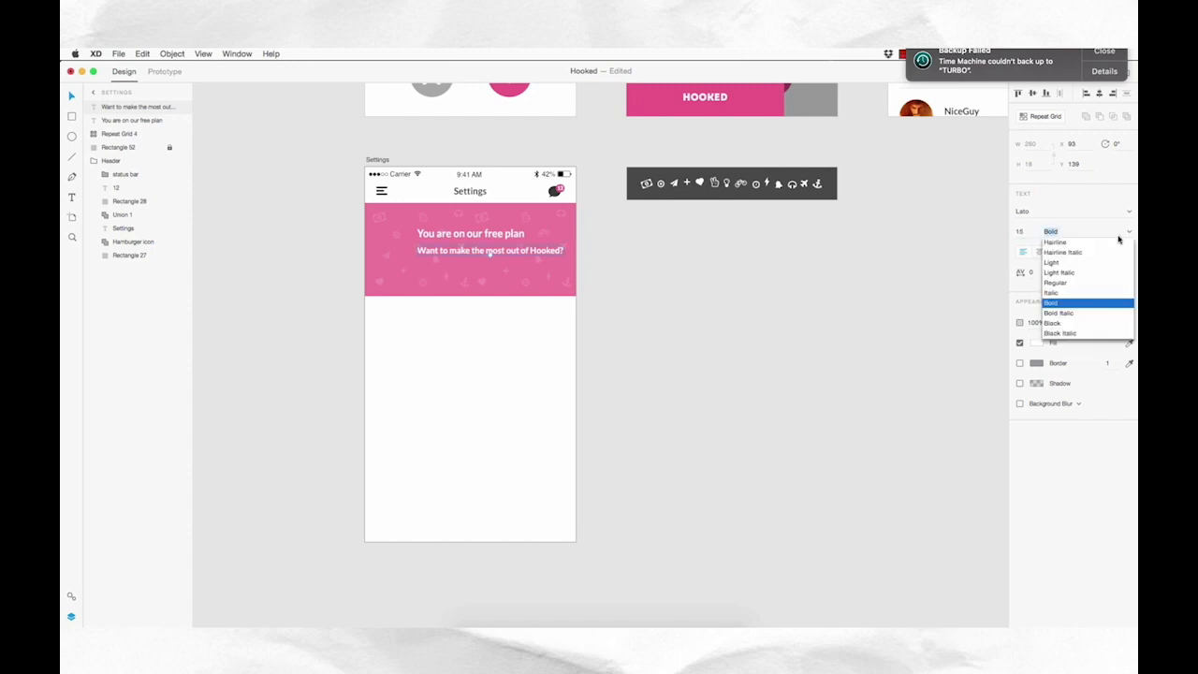
{"action": "left_click", "coordinate": [1068, 263]}
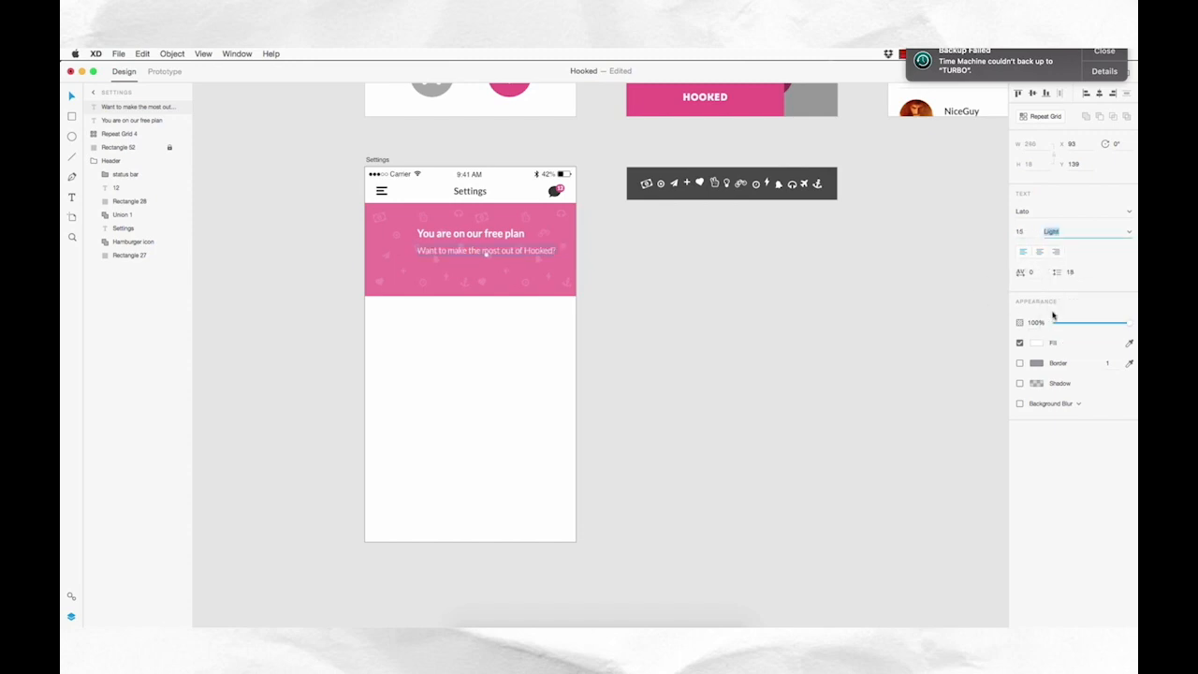
{"action": "left_click_drag", "start_coordinate": [1128, 326], "coordinate": [1120, 325]}
{"action": "left_click_drag", "start_coordinate": [550, 252], "coordinate": [537, 250]}
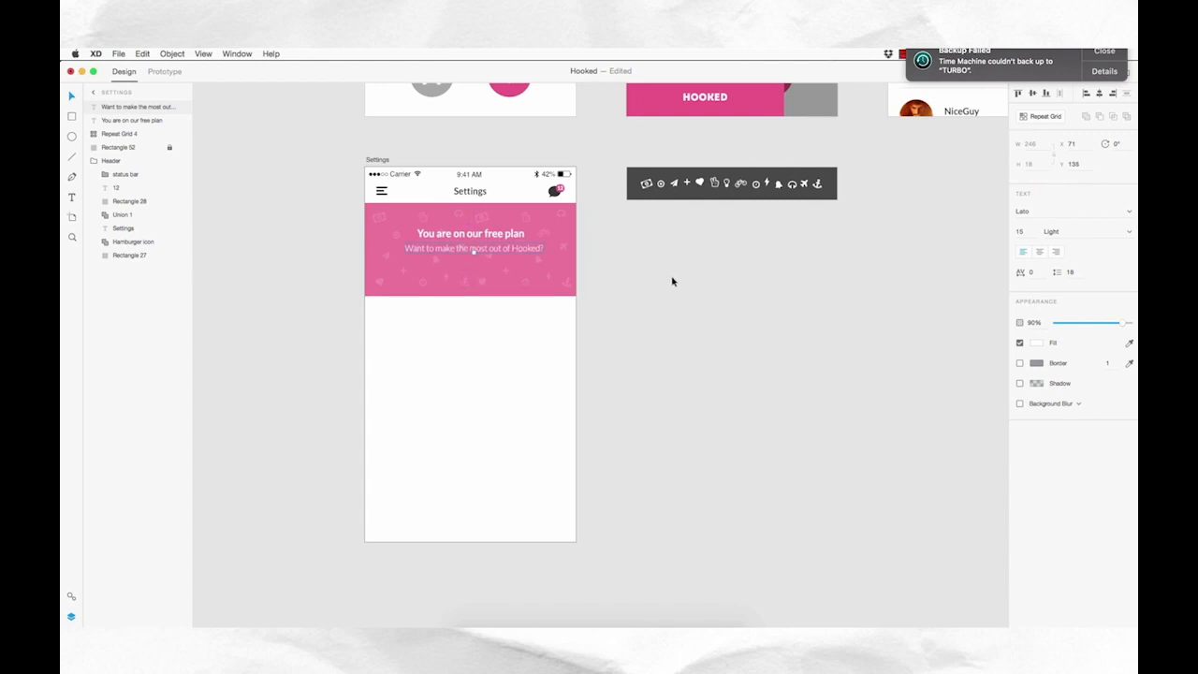
- Draw a white borderless button 115 wide and 35 high with corner radius 20, centred beneath the banner's text
{"action": "key", "text": "r"}
{"action": "left_click_drag", "start_coordinate": [449, 264], "coordinate": [512, 282]}
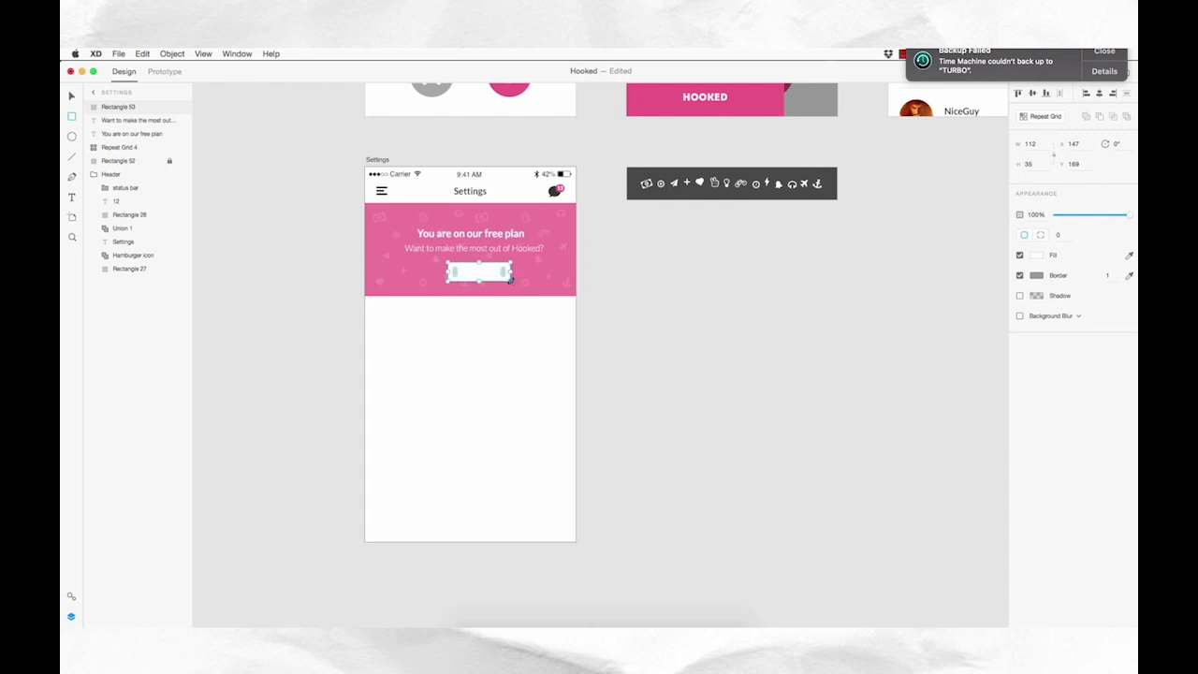
{"action": "left_click", "coordinate": [1039, 143]}
{"action": "type", "text": "115"}
{"action": "key", "text": "Return"}
{"action": "left_click", "coordinate": [1059, 235]}
{"action": "left_click", "coordinate": [1020, 276]}
{"action": "key", "text": "Escape"}
{"action": "left_click_drag", "start_coordinate": [487, 273], "coordinate": [514, 276]}
- Bring the copied text line in front of the white button, change it to "Upgrade to PRO" and colour it with the saved pink
{"action": "left_click_drag", "start_coordinate": [121, 121], "coordinate": [124, 108]}
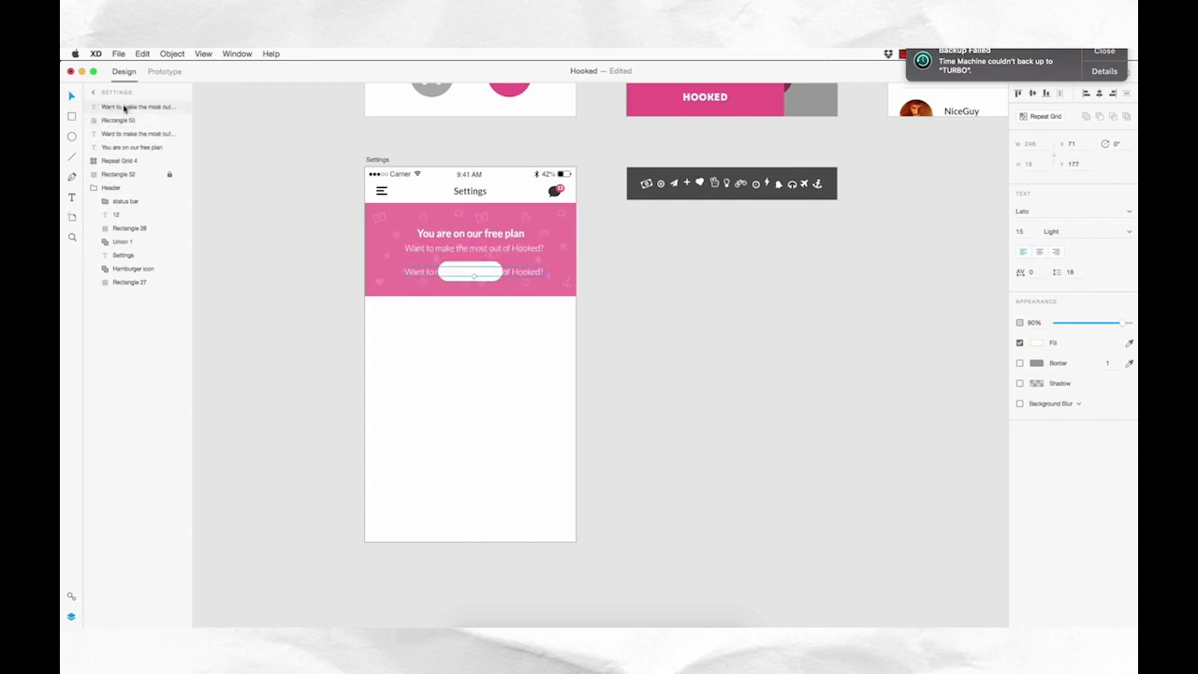
{"action": "double_click", "coordinate": [527, 277]}
{"action": "type", "text": "Upgrade"}
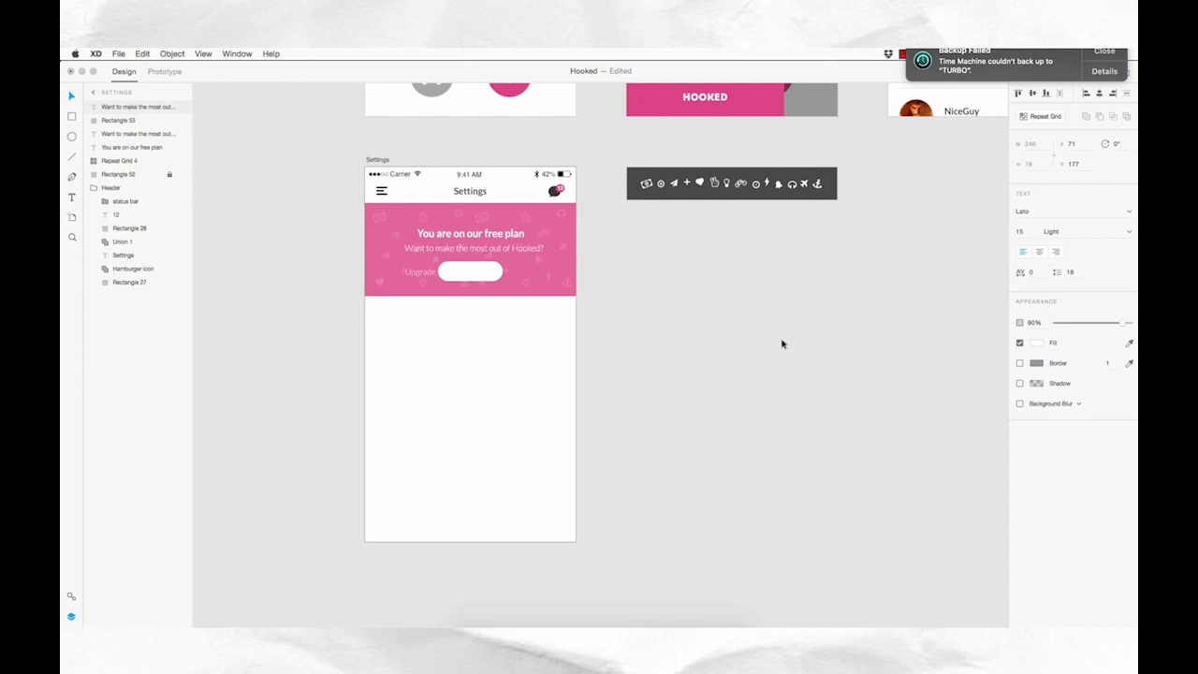
{"action": "key", "text": "super+a"}
{"action": "left_click", "coordinate": [1036, 342]}
{"action": "left_click", "coordinate": [925, 412]}
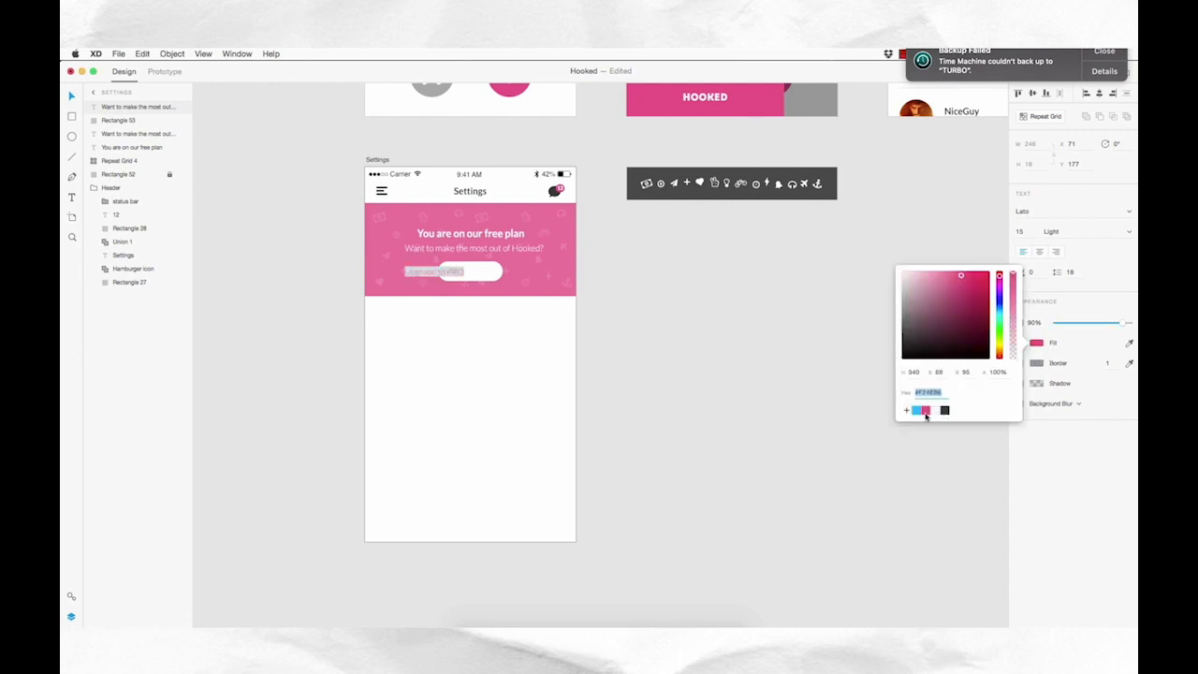
- Make the "Upgrade to PRO" label Bold at size 13 and centre it on the white button
{"action": "left_click", "coordinate": [1129, 234]}
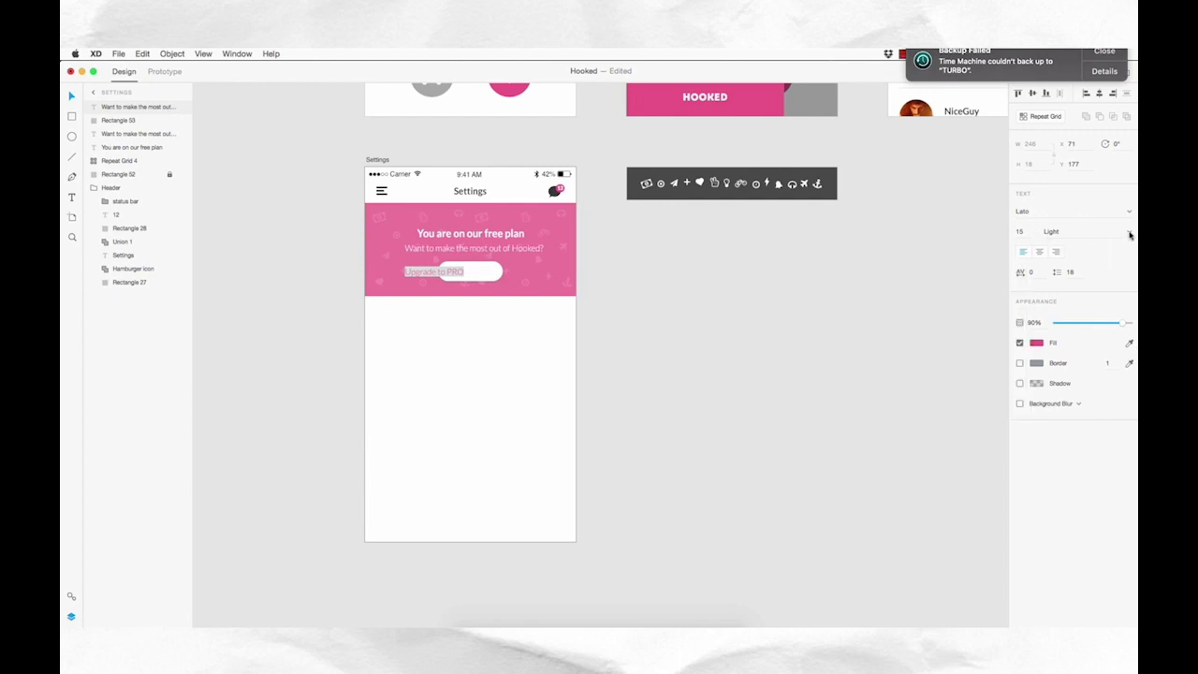
{"action": "left_click", "coordinate": [1129, 235]}
{"action": "left_click", "coordinate": [1062, 303]}
{"action": "left_click", "coordinate": [1029, 232]}
{"action": "key", "text": "Down"}
{"action": "key", "text": "Down"}
{"action": "left_click", "coordinate": [673, 269]}
{"action": "key", "text": "Escape"}
{"action": "left_click_drag", "start_coordinate": [435, 275], "coordinate": [474, 274]}
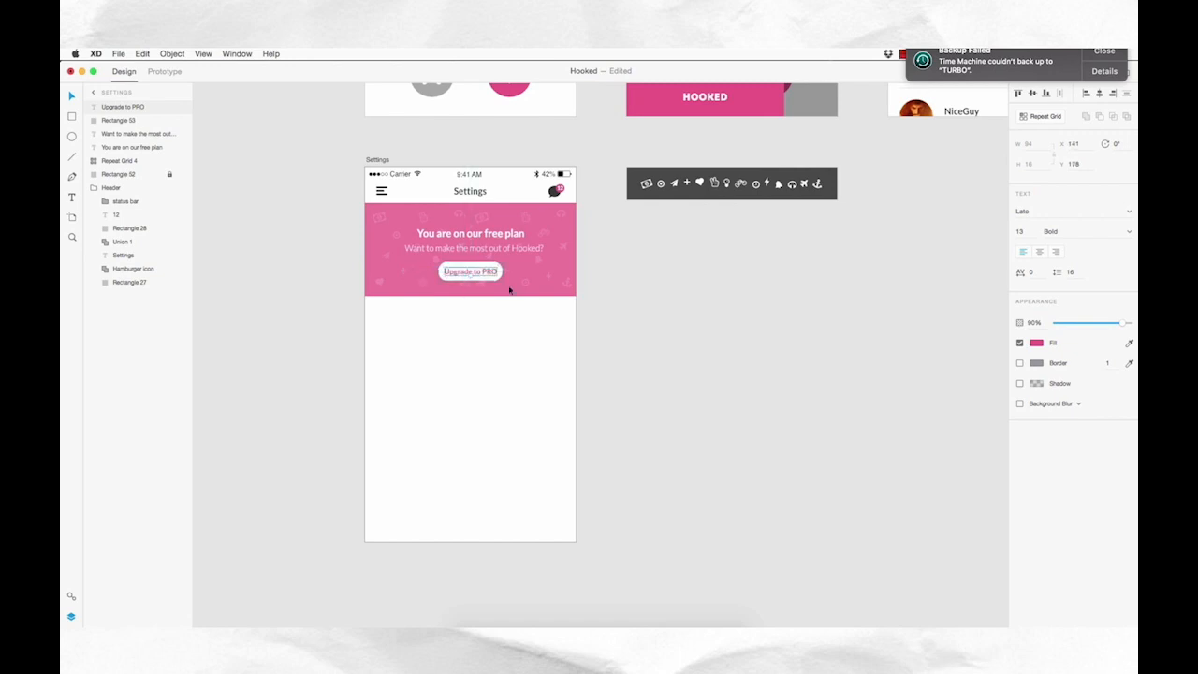
{"action": "left_click", "coordinate": [598, 290]}
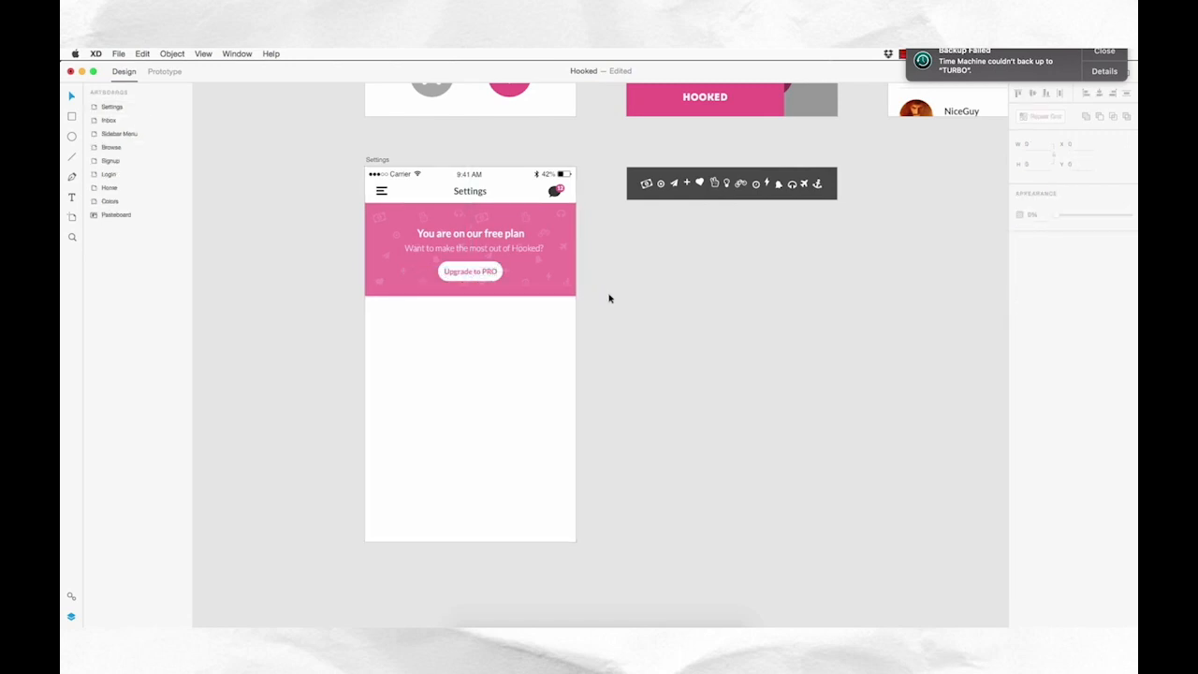
- Widen the white button evenly on both sides to a width of 127
{"action": "left_click", "coordinate": [482, 278]}
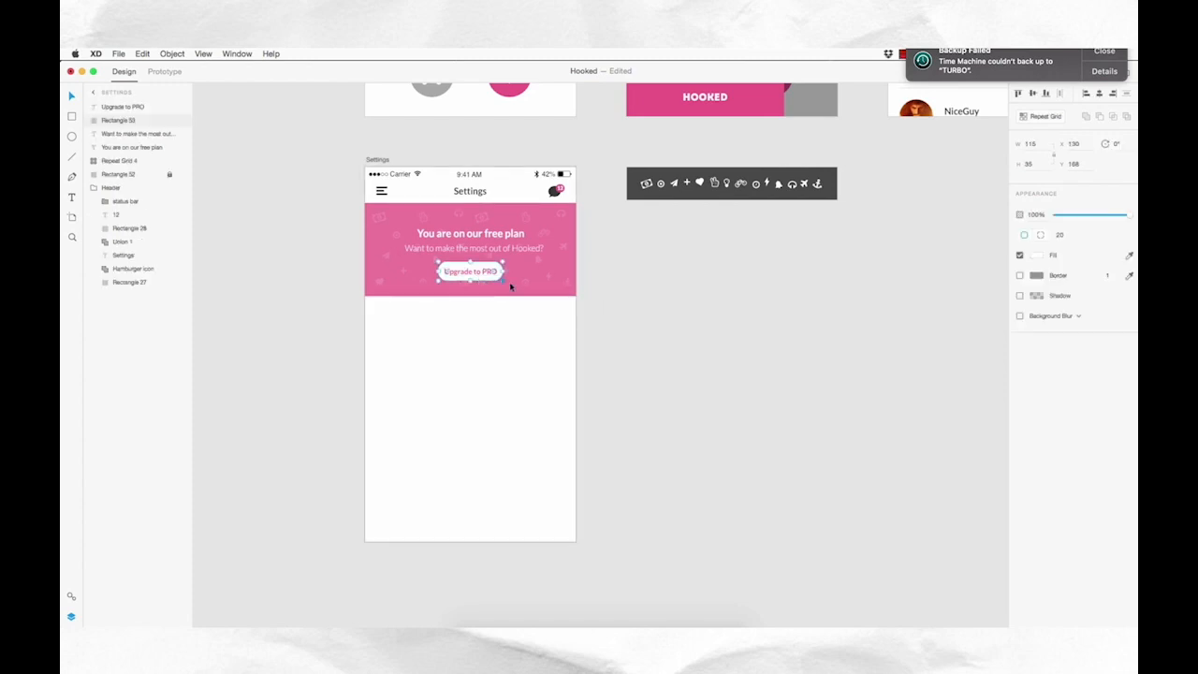
{"action": "key", "text": "alt"}
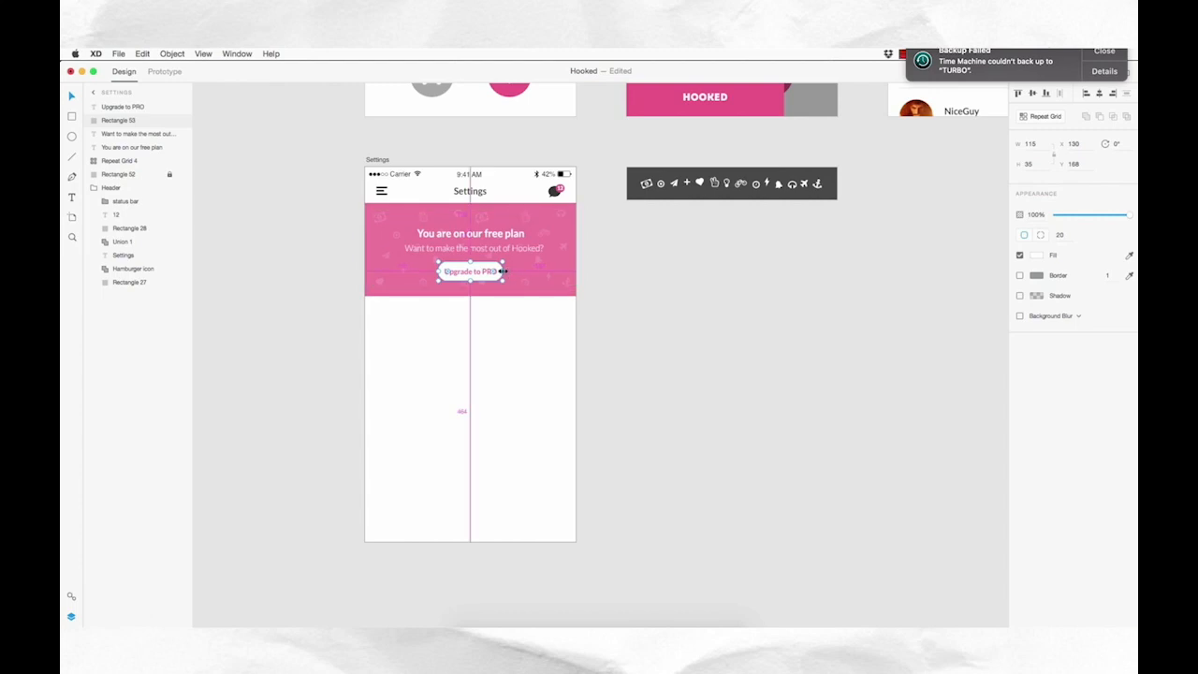
{"action": "left_click_drag", "start_coordinate": [504, 271], "coordinate": [506, 272]}
{"action": "left_click_drag", "start_coordinate": [505, 272], "coordinate": [506, 271]}
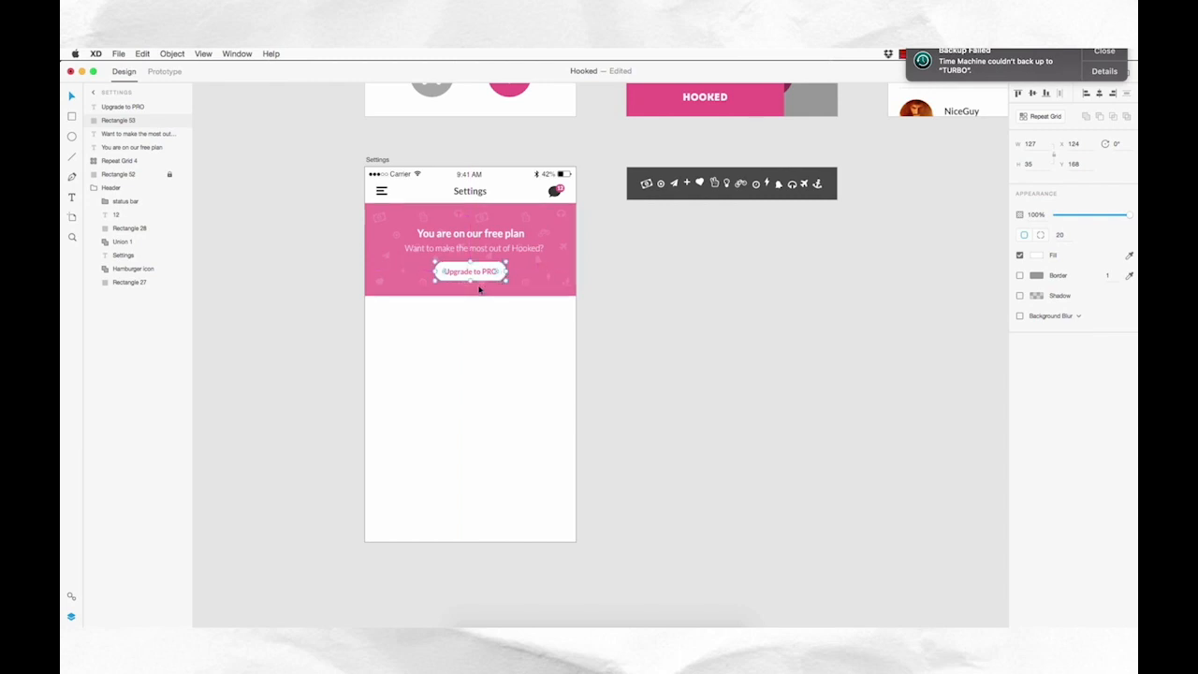
{"action": "left_click", "coordinate": [630, 286]}
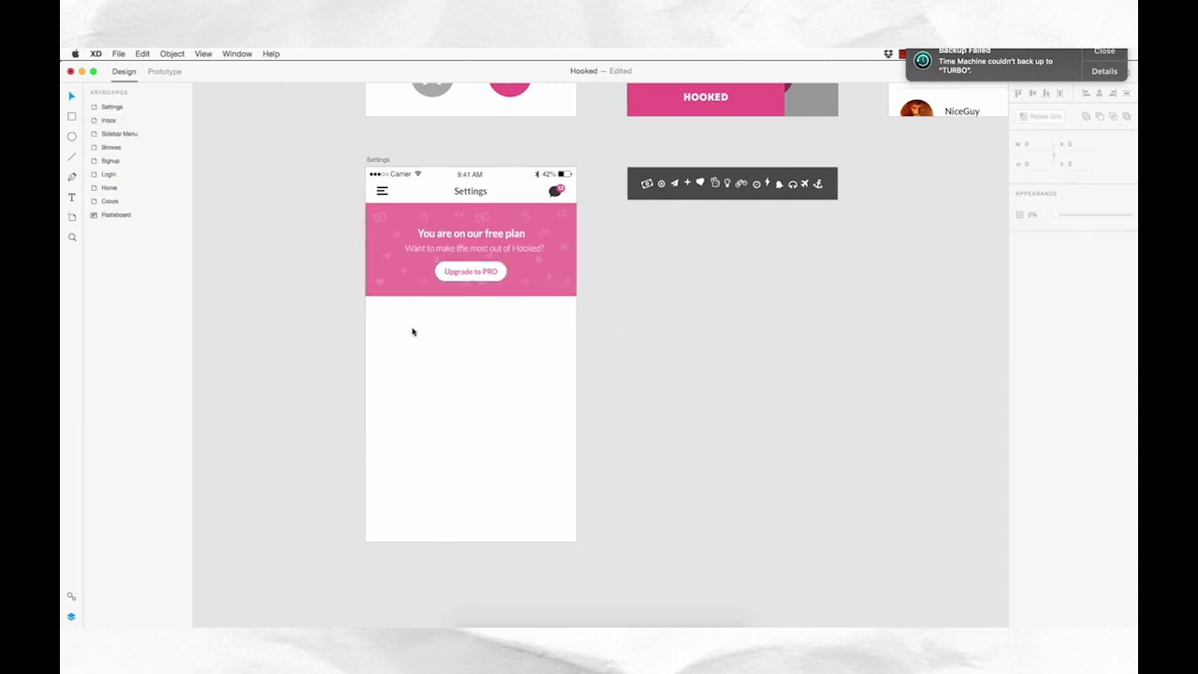
- Draw a full-width rectangle directly below the pink banner and set its height to 45
{"action": "key", "text": "r"}
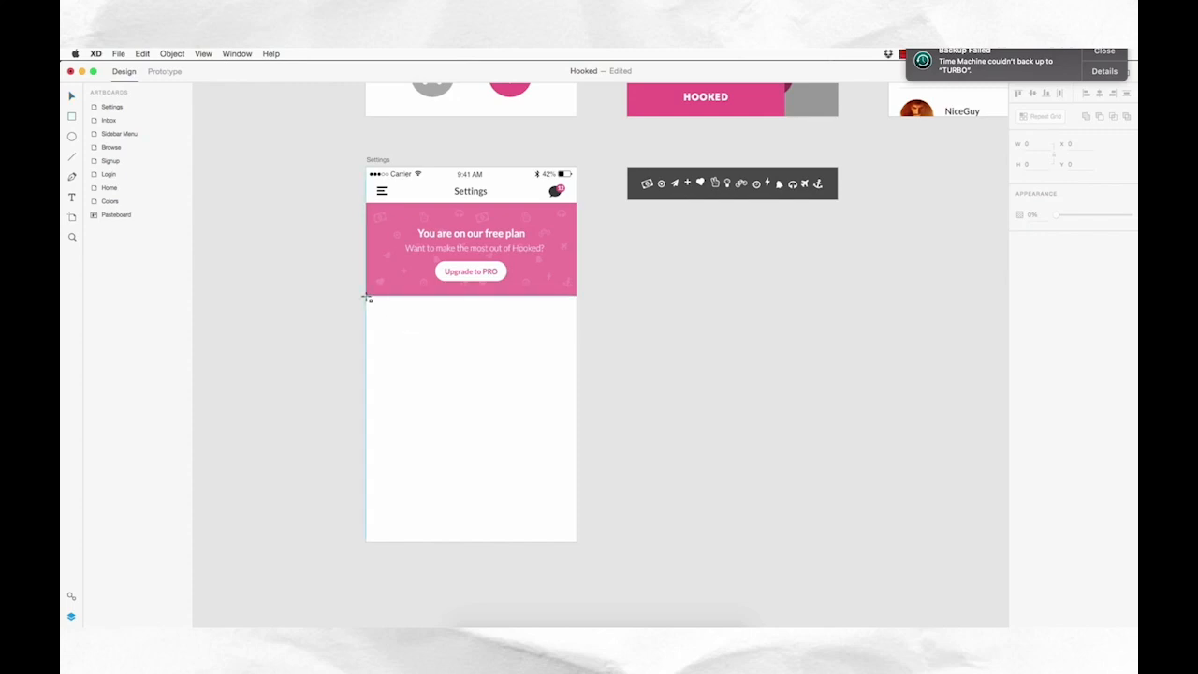
{"action": "left_click_drag", "start_coordinate": [368, 298], "coordinate": [575, 324]}
{"action": "left_click", "coordinate": [1039, 165]}
{"action": "key", "text": "Down"}
{"action": "key", "text": "Down"}
{"action": "key", "text": "Down"}
{"action": "key", "text": "Down"}
{"action": "key", "text": "Down"}
{"action": "key", "text": "Down"}
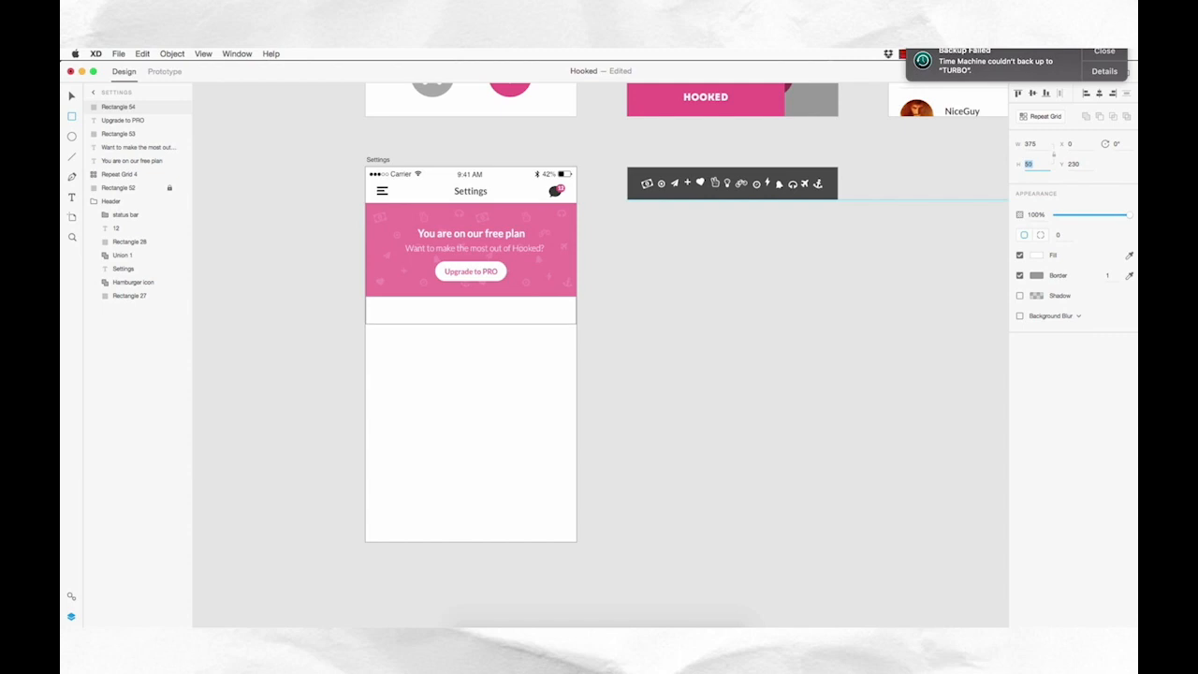
{"action": "key", "text": "Down"}
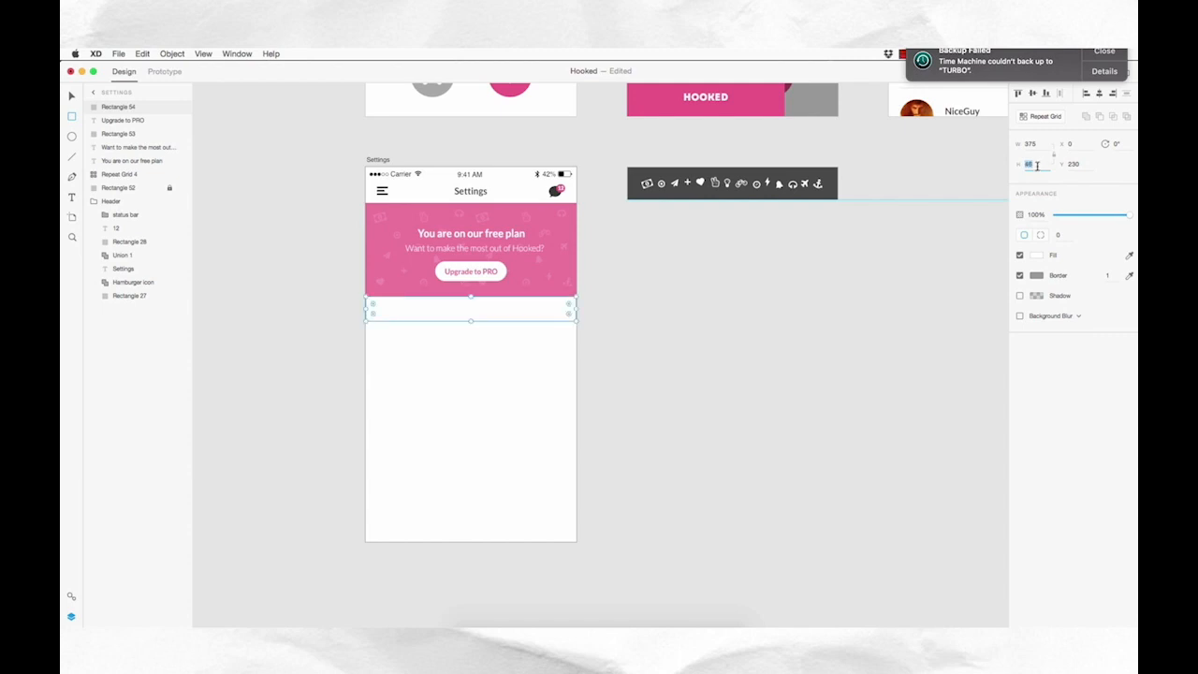
- Remove the new rectangle's border and fill it with the saved very light gray
{"action": "left_click", "coordinate": [1021, 276]}
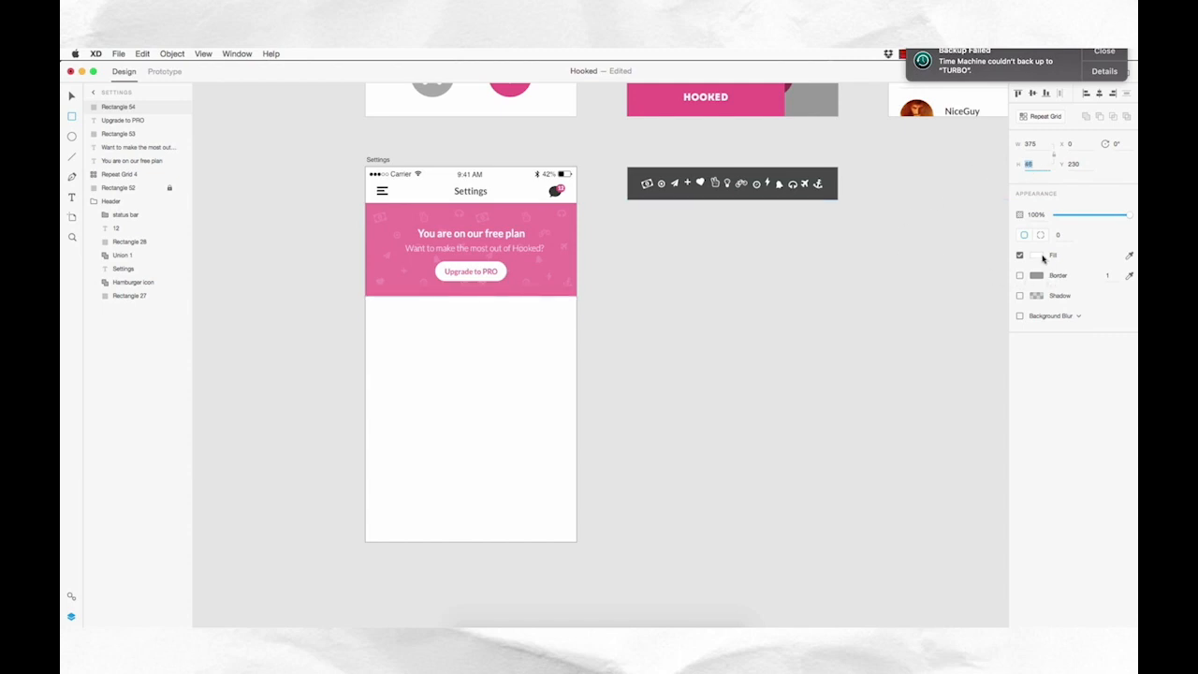
{"action": "left_click", "coordinate": [1039, 256]}
{"action": "left_click", "coordinate": [938, 330]}
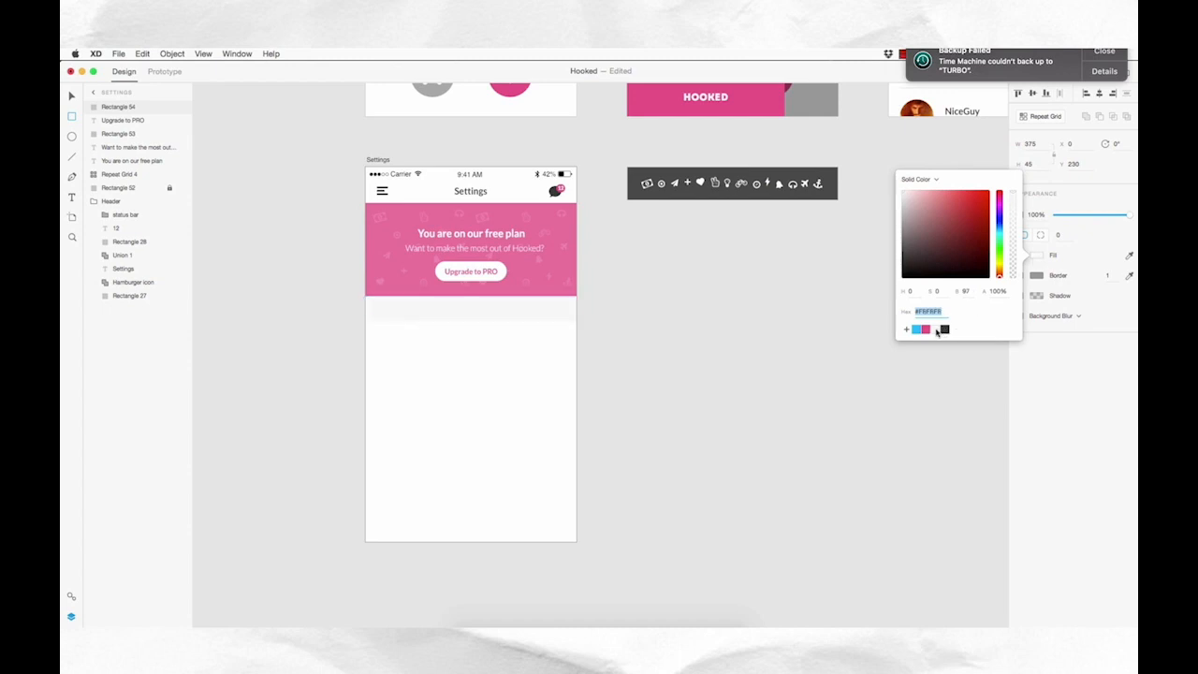
{"action": "left_click", "coordinate": [650, 375]}
{"action": "left_click", "coordinate": [645, 375]}
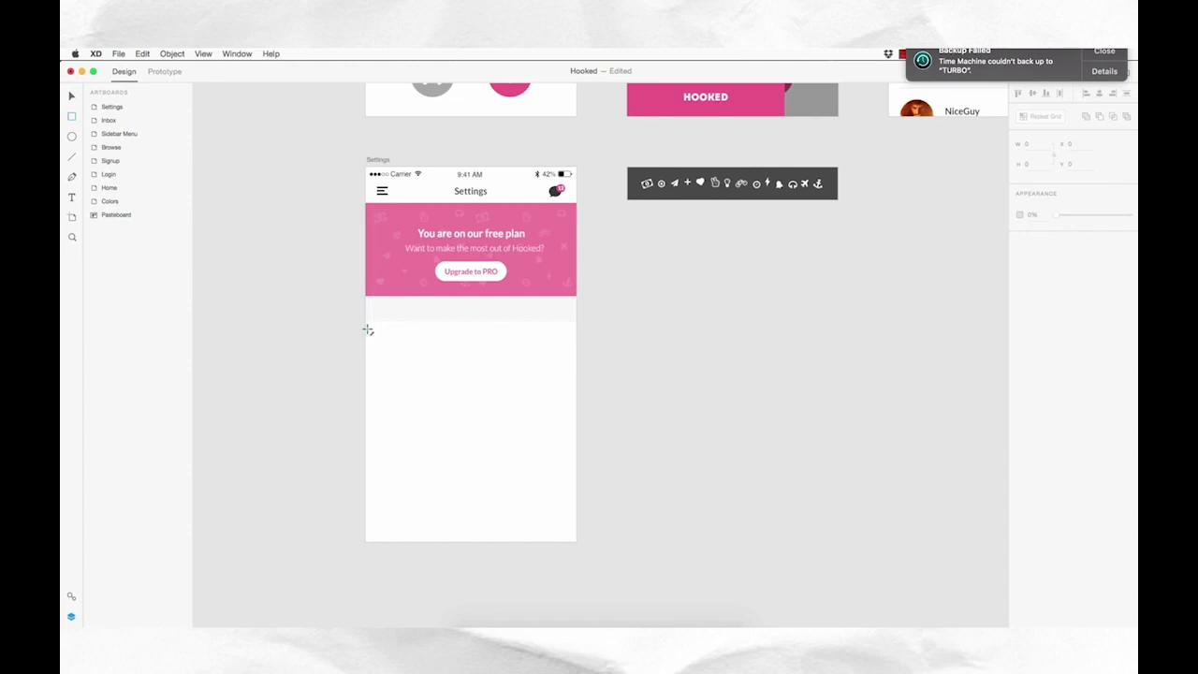
- Draw a full-width horizontal line below the light gray strip and nudge it up onto the strip's lower edge
{"action": "left_click_drag", "start_coordinate": [367, 329], "coordinate": [576, 344]}
{"action": "key", "text": "v"}
{"action": "key", "text": "Up"}
{"action": "key", "text": "Up"}
{"action": "key", "text": "Up"}
{"action": "key", "text": "Up"}
{"action": "key", "text": "Up"}
{"action": "key", "text": "Up"}
{"action": "key", "text": "Up"}
{"action": "key", "text": "Up"}
{"action": "key", "text": "Up"}
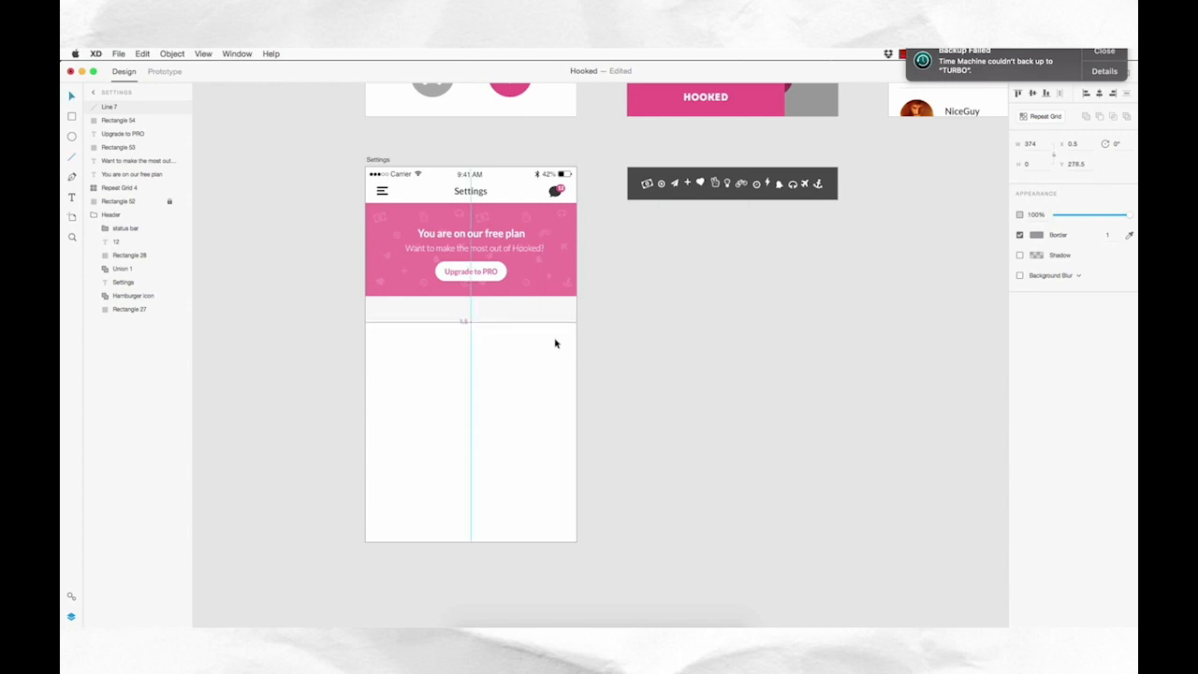
{"action": "key", "text": "Up"}
{"action": "key", "text": "Up"}
{"action": "key", "text": "Up"}
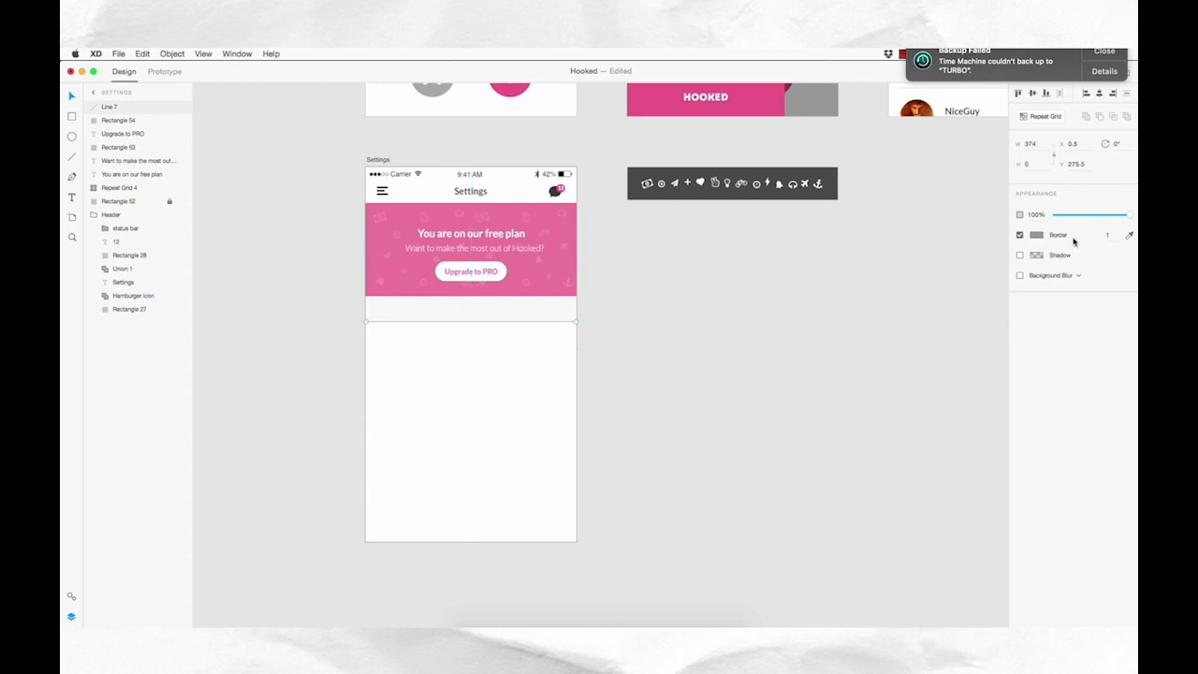
- Recolour the full-width line light gray by sampling a colour with the eyedropper and inspect it up close
{"action": "left_click", "coordinate": [1129, 235]}
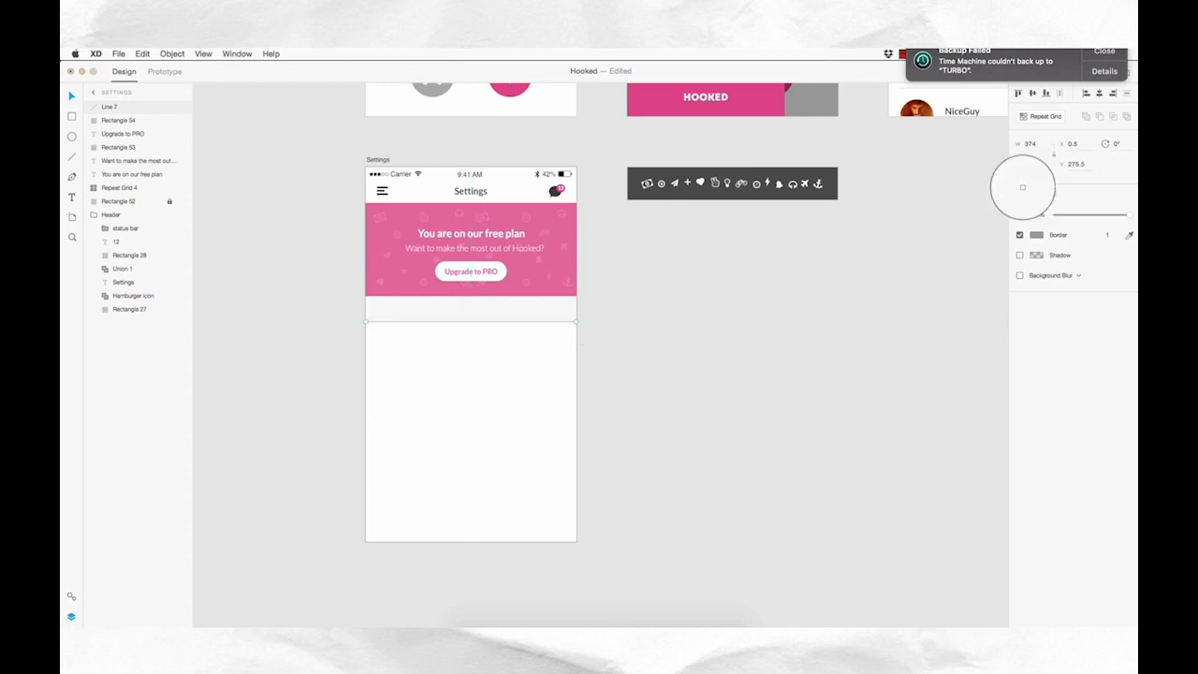
{"action": "left_click", "coordinate": [964, 94]}
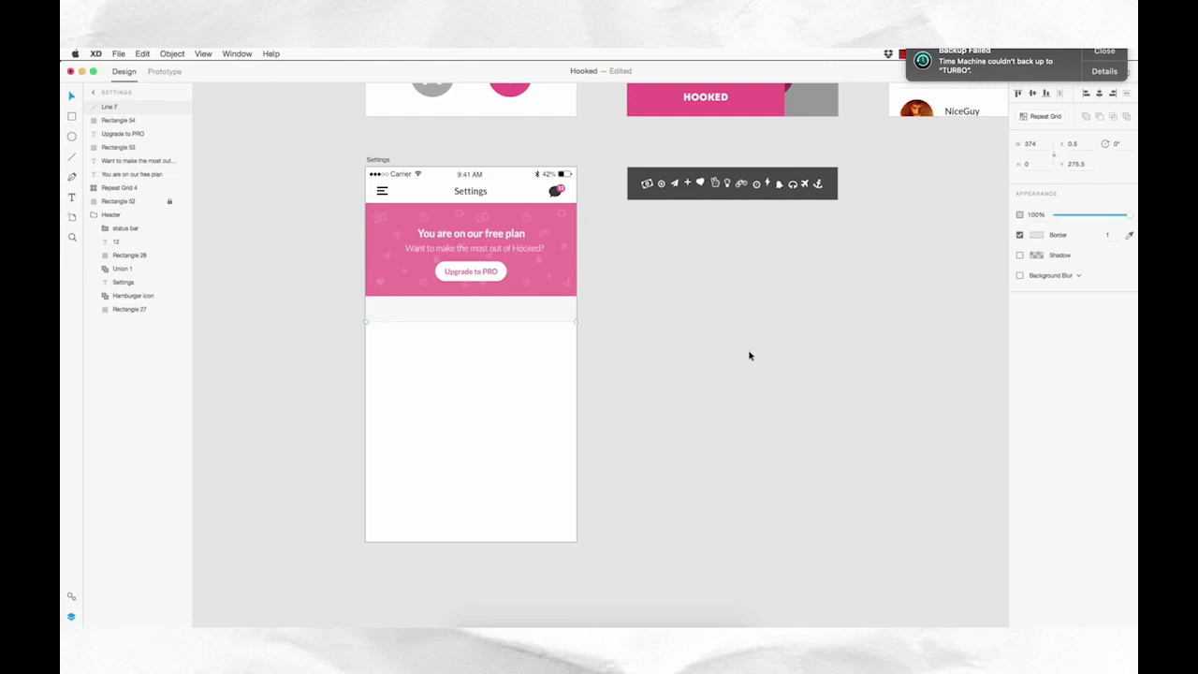
{"action": "key", "text": "z"}
{"action": "left_click", "coordinate": [476, 331]}
{"action": "left_click_drag", "start_coordinate": [525, 357], "coordinate": [580, 364]}
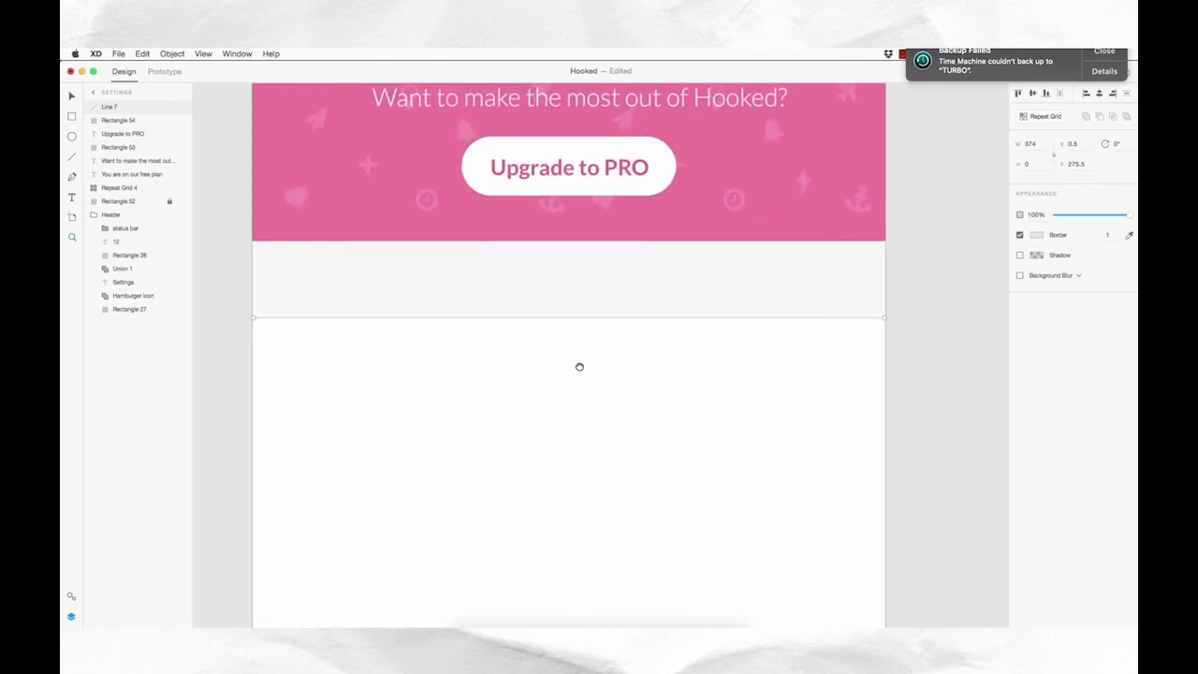
{"action": "key", "text": "super+minus"}
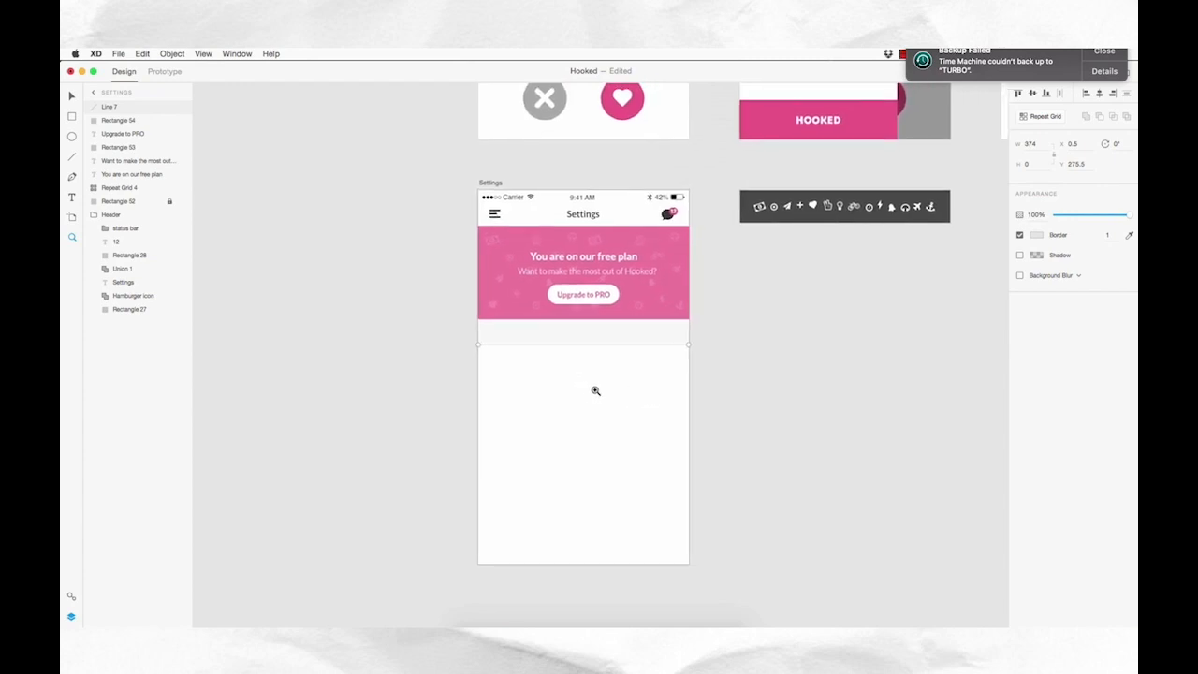
- Copy the "Upgrade to PRO" label onto the light gray strip and move the copy to the top of the layer stack
{"action": "key", "text": "t"}
{"action": "key", "text": "v"}
{"action": "key", "text": "alt"}
{"action": "left_click_drag", "start_coordinate": [588, 299], "coordinate": [553, 342]}
{"action": "left_click_drag", "start_coordinate": [125, 136], "coordinate": [123, 106]}
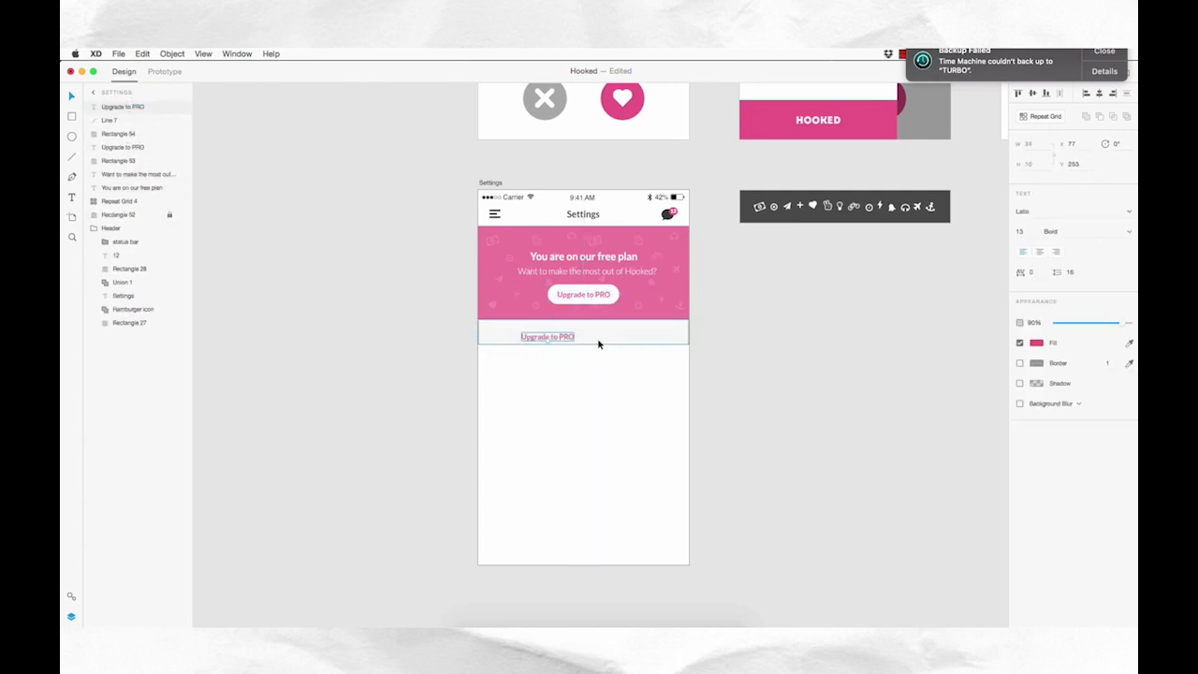
- Change the text of the copied label on the gray strip to "GENERAL"
{"action": "double_click", "coordinate": [571, 340]}
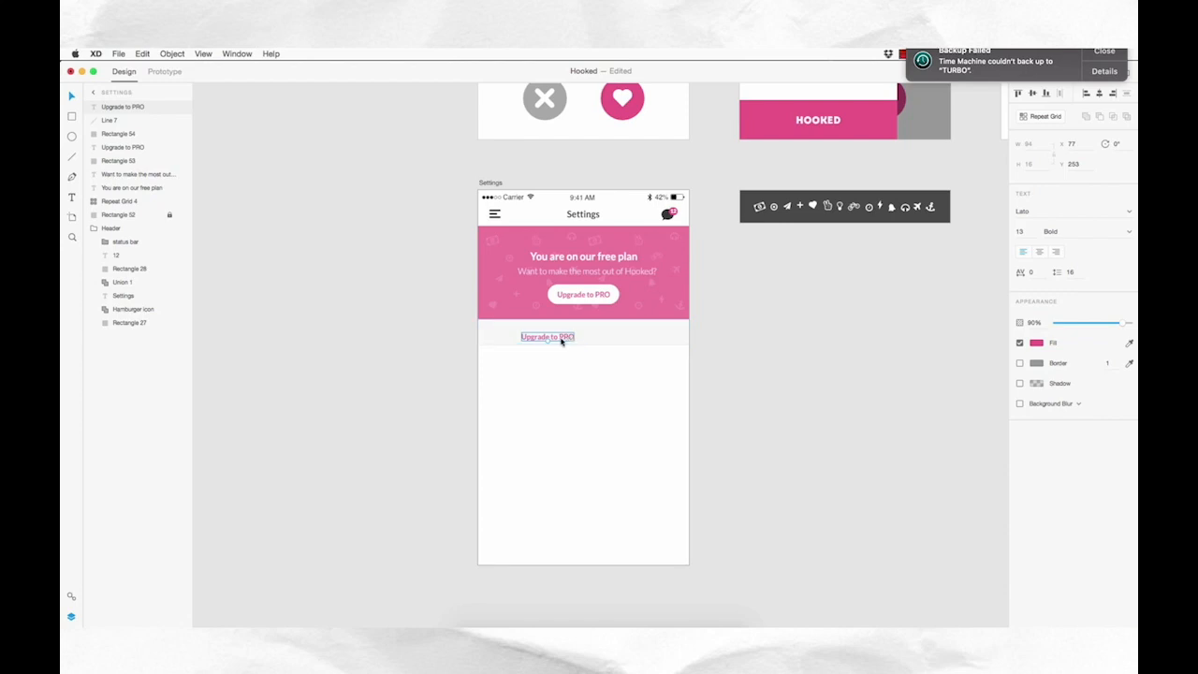
{"action": "key", "text": "super+a"}
{"action": "type", "text": "GENER"}
{"action": "key", "text": "Escape"}
- Style the GENERAL label with the saved dark gray fill, 60% opacity, size 12 and character spacing 100
{"action": "left_click", "coordinate": [1034, 343]}
{"action": "left_click", "coordinate": [945, 415]}
{"action": "left_click_drag", "start_coordinate": [1124, 323], "coordinate": [1100, 326]}
{"action": "left_click", "coordinate": [1026, 231]}
{"action": "key", "text": "Down"}
{"action": "left_click", "coordinate": [1034, 273]}
{"action": "key", "text": "Return"}
- Position the GENERAL label 20 px from the artboard's left edge, vertically centred in the gray strip
{"action": "left_click_drag", "start_coordinate": [550, 341], "coordinate": [507, 335]}
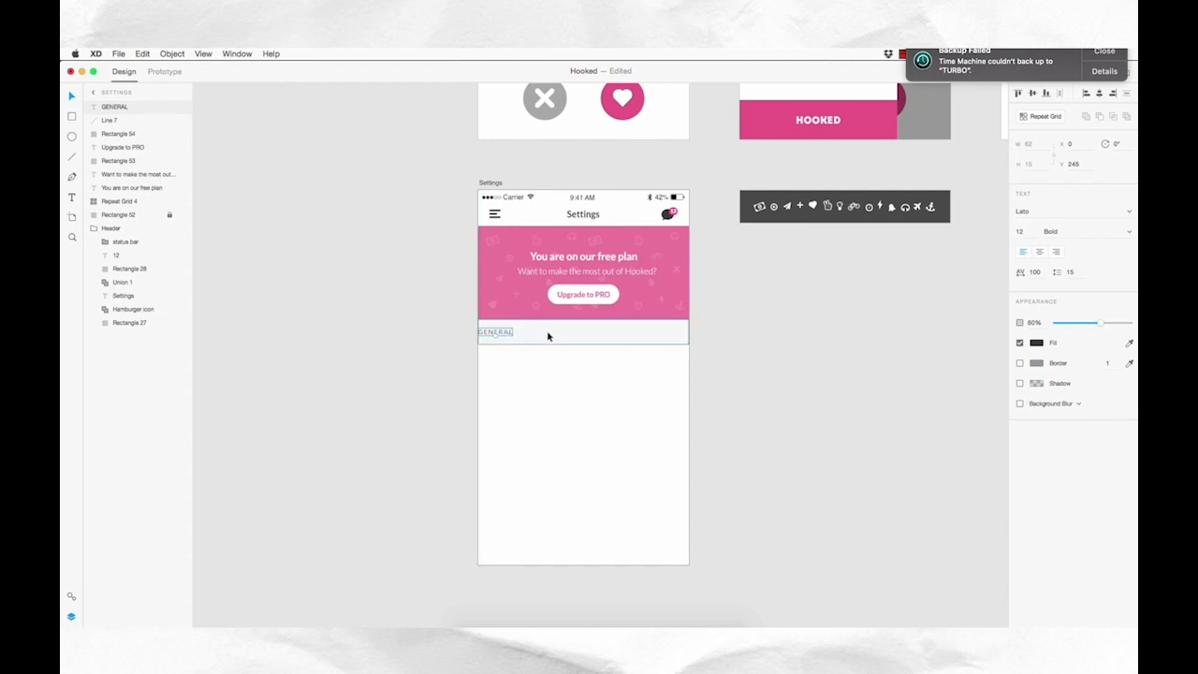
{"action": "key", "text": "shift+Right"}
{"action": "key", "text": "shift+Right"}
{"action": "left_click", "coordinate": [728, 346]}
{"action": "left_click", "coordinate": [509, 334]}
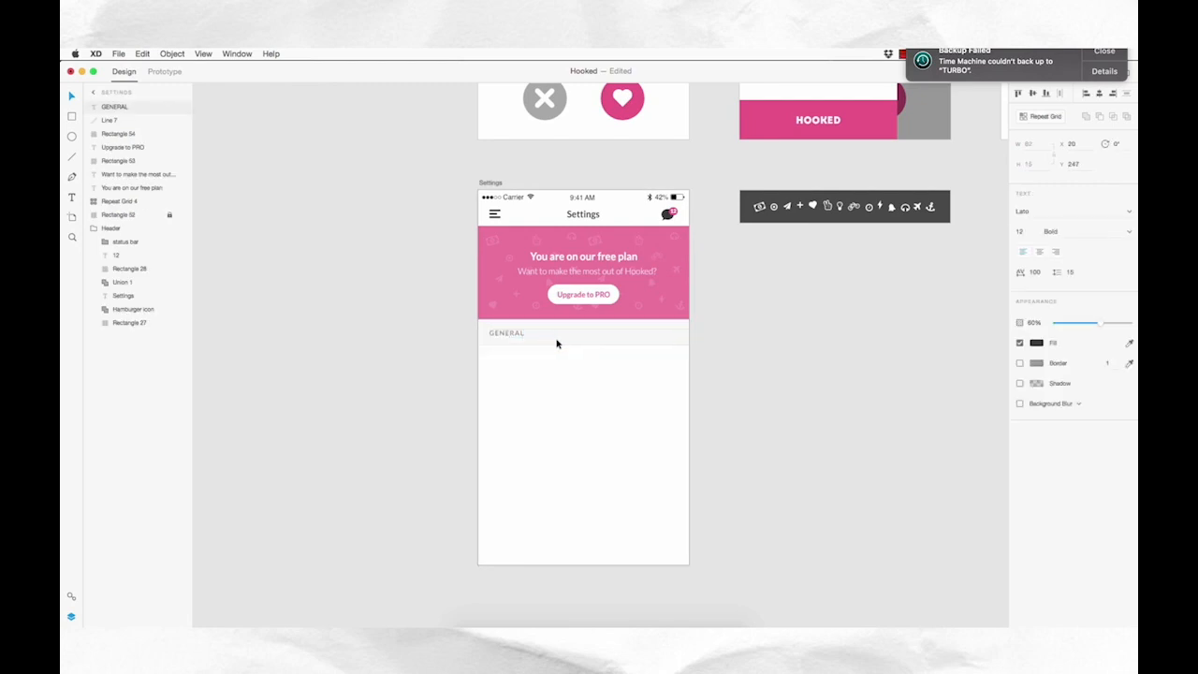
{"action": "left_click", "coordinate": [739, 342]}
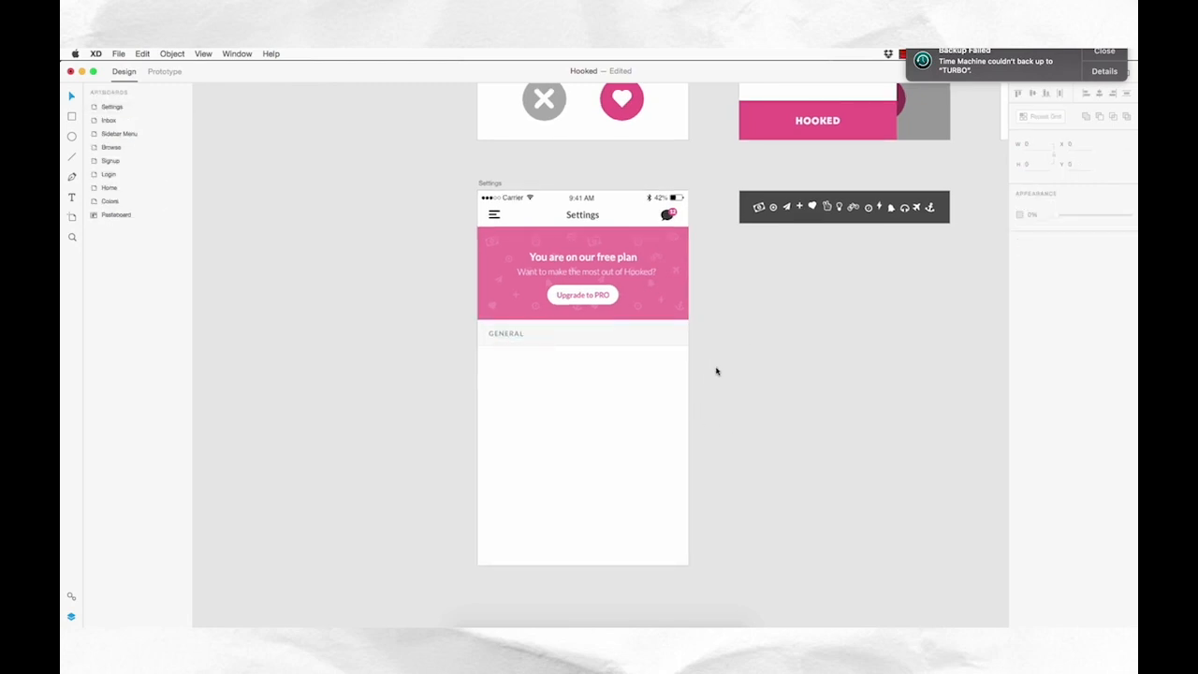
- Draw a horizontal line in the white area below the strip, set its width to 335 and centre it on the artboard
{"action": "key", "text": "l"}
{"action": "left_click_drag", "start_coordinate": [494, 435], "coordinate": [674, 446]}
{"action": "left_click", "coordinate": [1031, 144]}
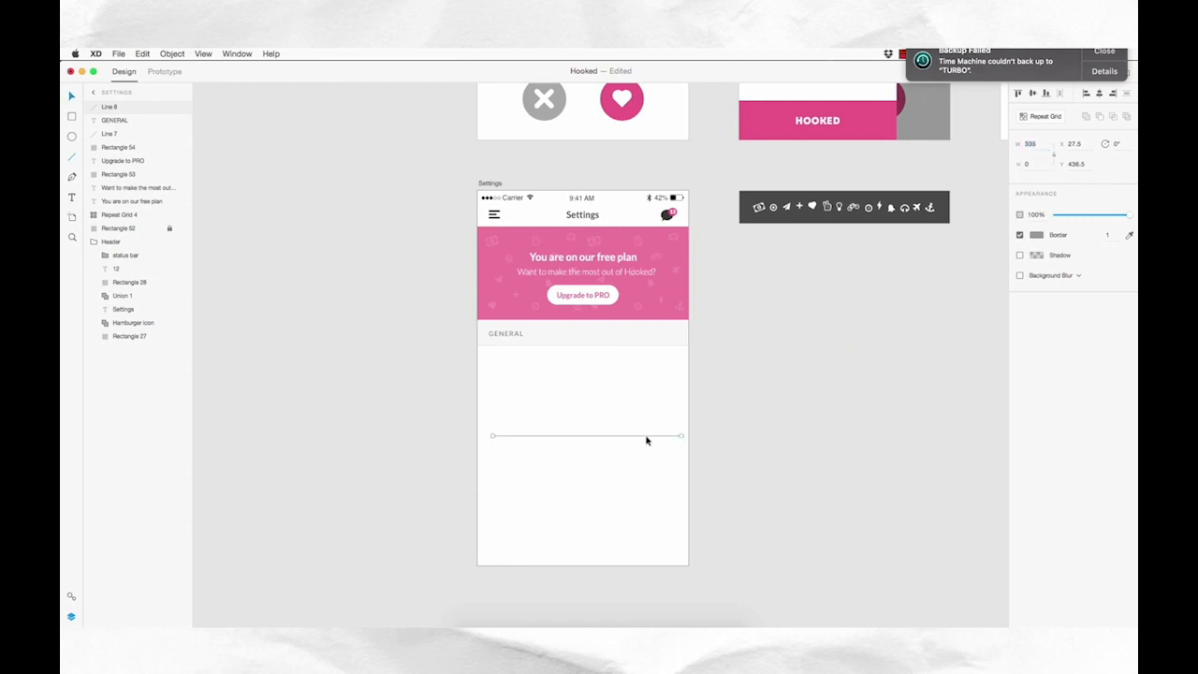
{"action": "left_click_drag", "start_coordinate": [634, 436], "coordinate": [621, 440]}
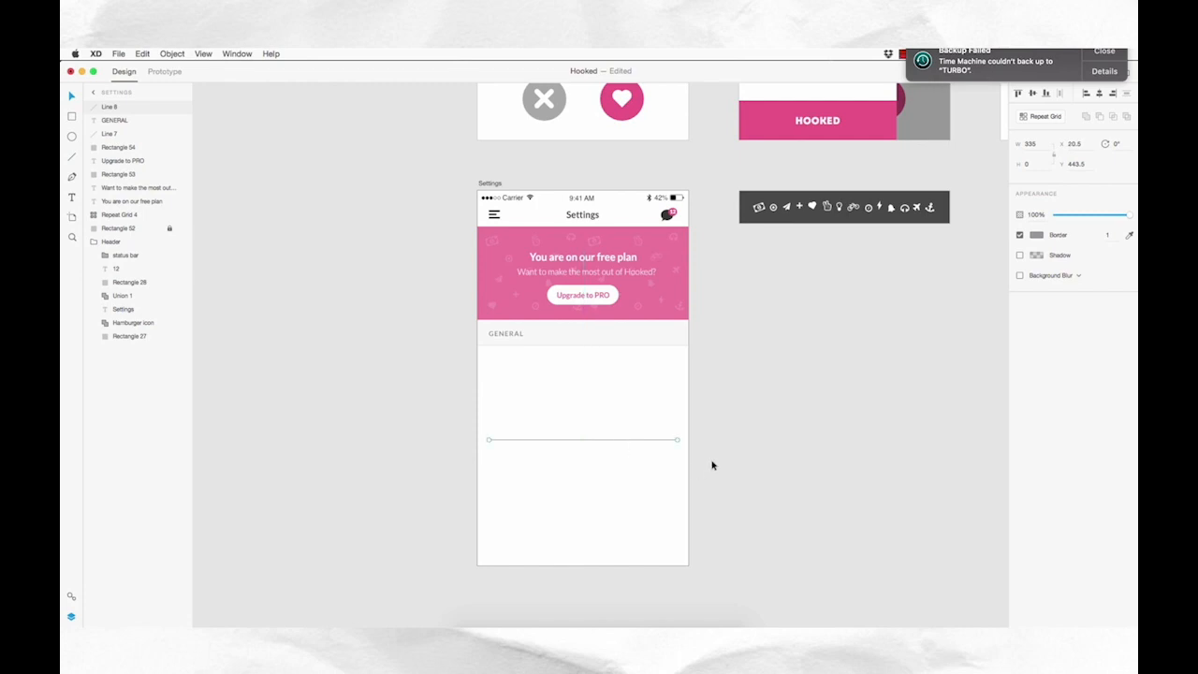
- Move the 335-wide line to 60 px below the gray strip's lower edge
{"action": "left_click_drag", "start_coordinate": [589, 443], "coordinate": [586, 348]}
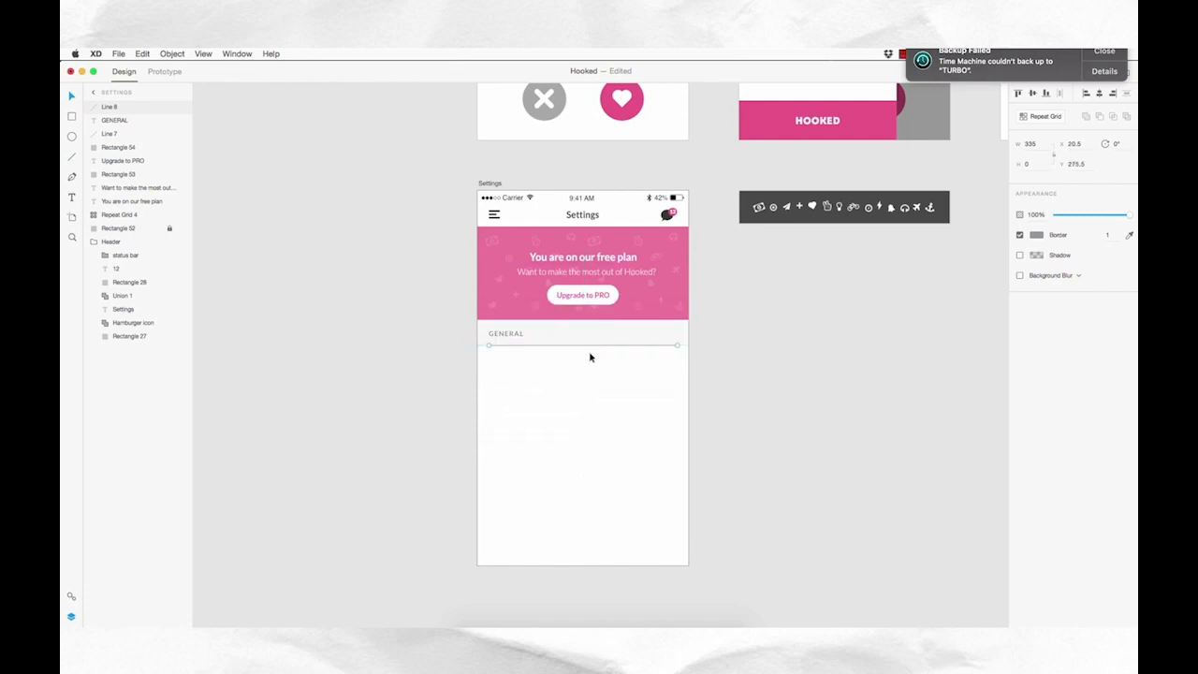
{"action": "key", "text": "shift+Down"}
{"action": "key", "text": "shift+Down"}
{"action": "key", "text": "shift+Down"}
{"action": "key", "text": "shift+Down"}
{"action": "key", "text": "shift+Down"}
{"action": "key", "text": "shift+Down"}
{"action": "left_click", "coordinate": [736, 410]}
- Match the 335-wide line's colour to the light gray divider under the strip by sampling it
{"action": "left_click", "coordinate": [644, 380]}
{"action": "left_click", "coordinate": [643, 381]}
{"action": "left_click", "coordinate": [1129, 235]}
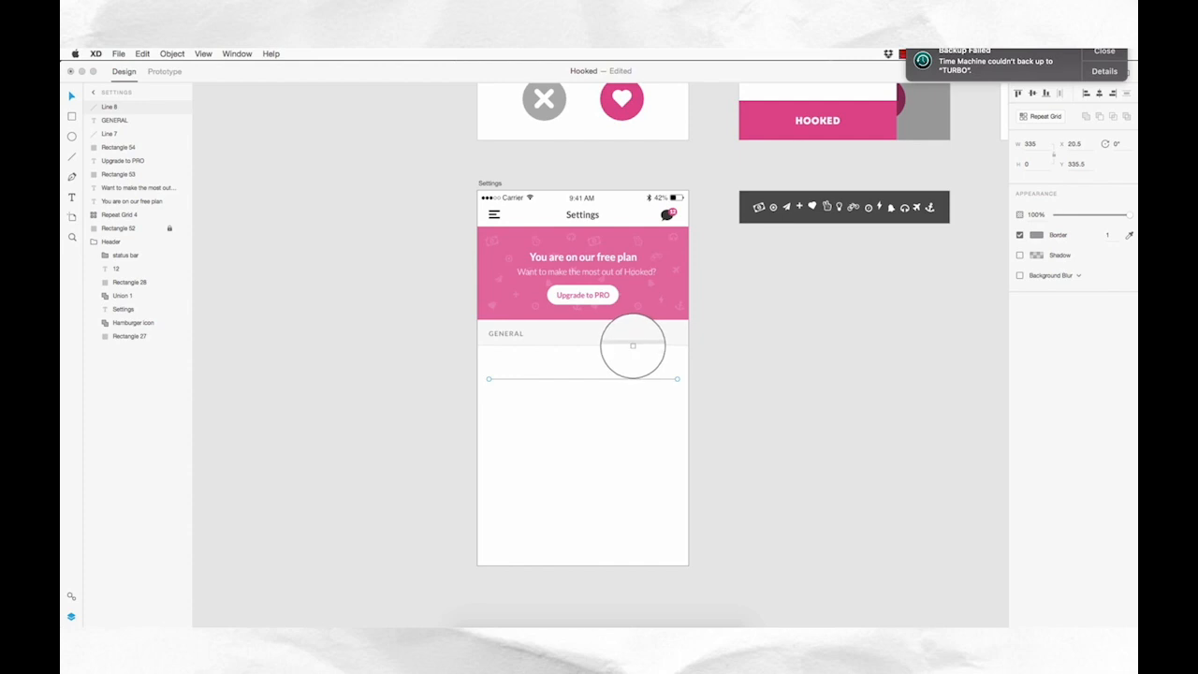
{"action": "left_click", "coordinate": [634, 346]}
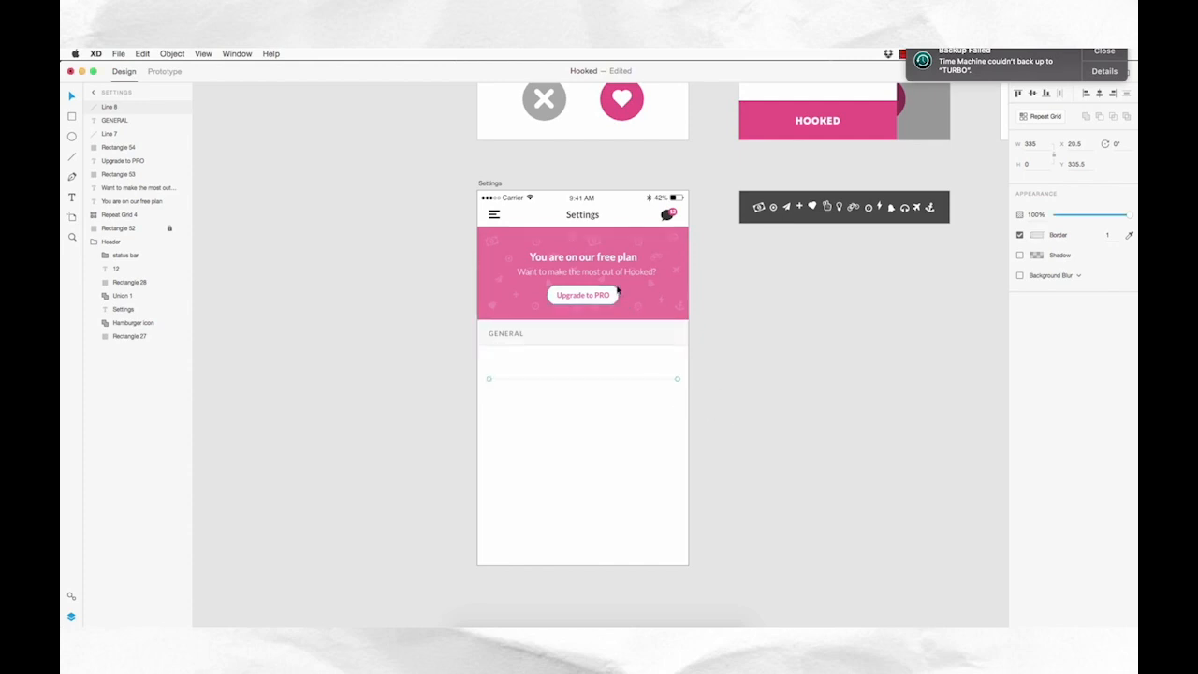
- Copy the "You are on our free plan" heading above the 335-wide line and fill it with the saved dark gray
{"action": "left_click_drag", "start_coordinate": [594, 262], "coordinate": [568, 369]}
{"action": "left_click", "coordinate": [1040, 345]}
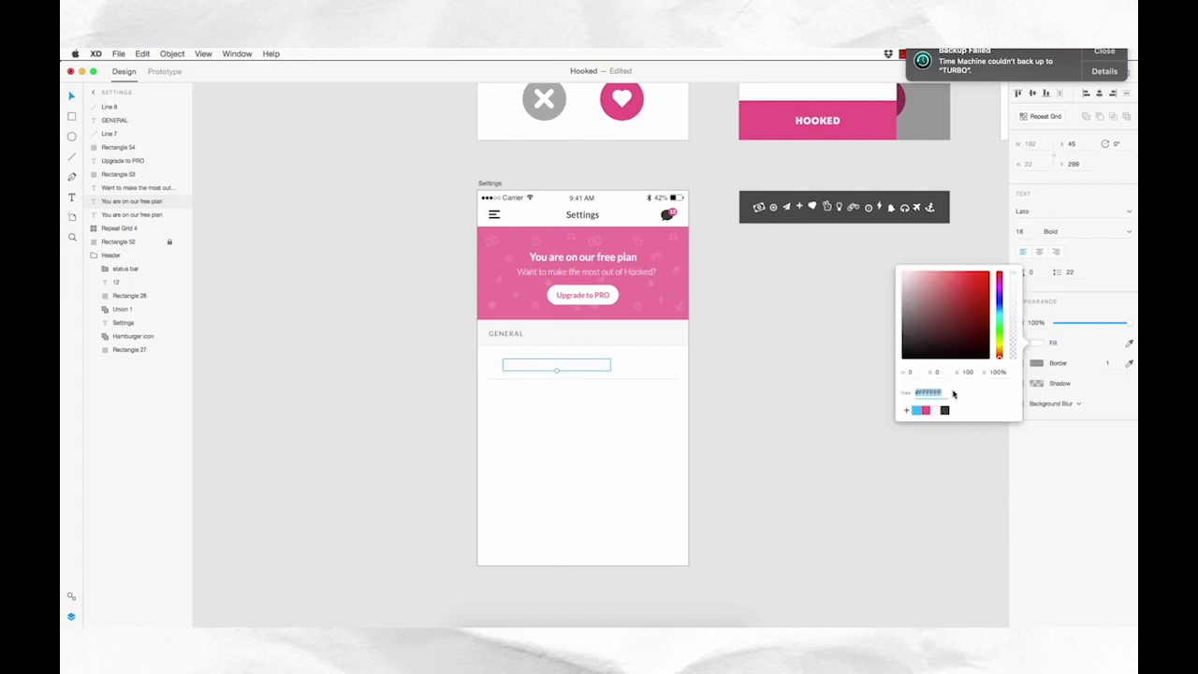
{"action": "left_click", "coordinate": [945, 410]}
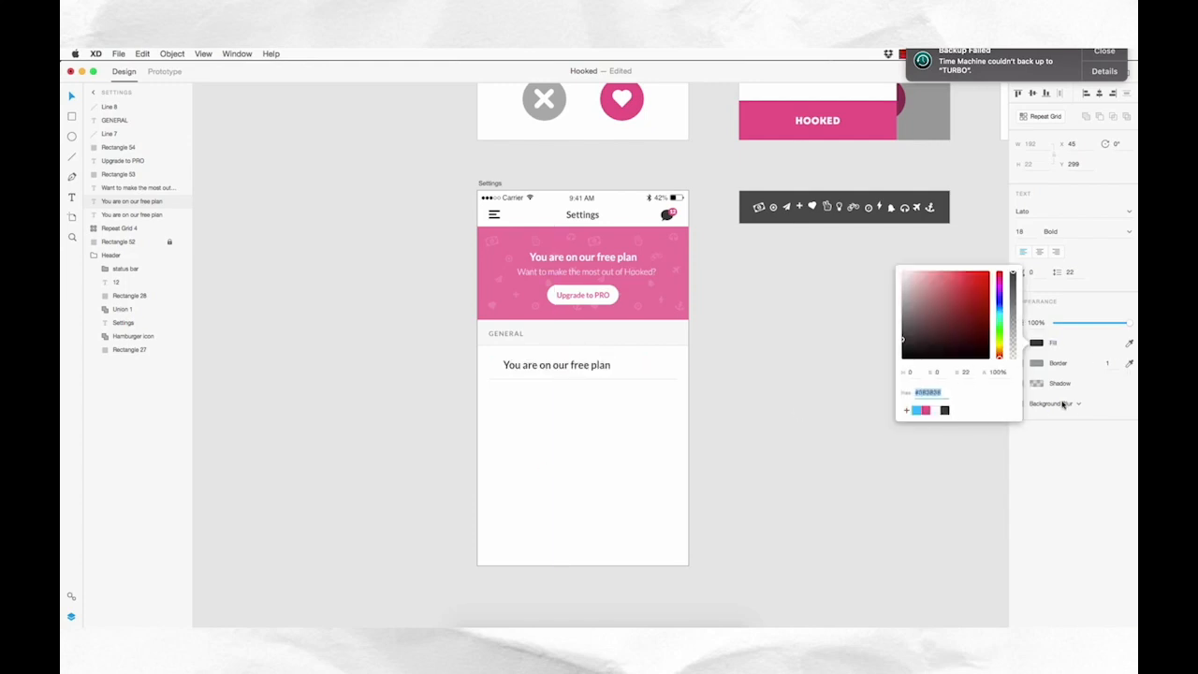
- Change the copied heading's text to "My current location"
{"action": "double_click", "coordinate": [584, 364]}
{"action": "key", "text": "super+a"}
{"action": "key", "text": "BackSpace"}
{"action": "type", "text": "My current location"}
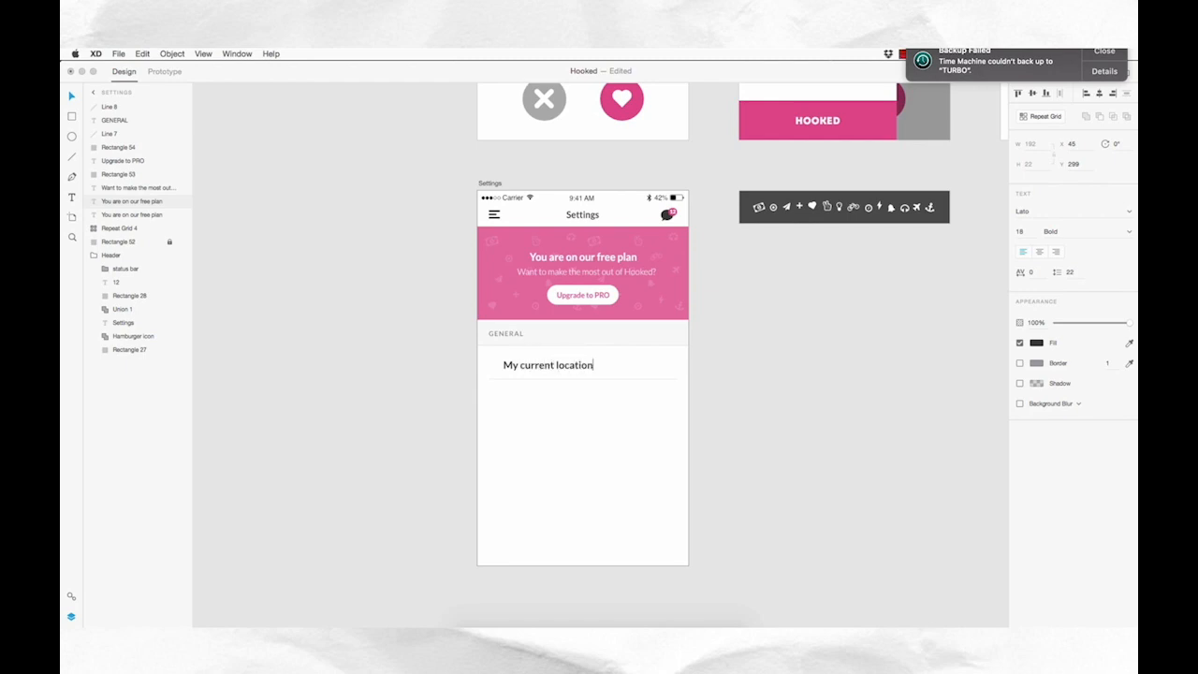
{"action": "key", "text": "Escape"}
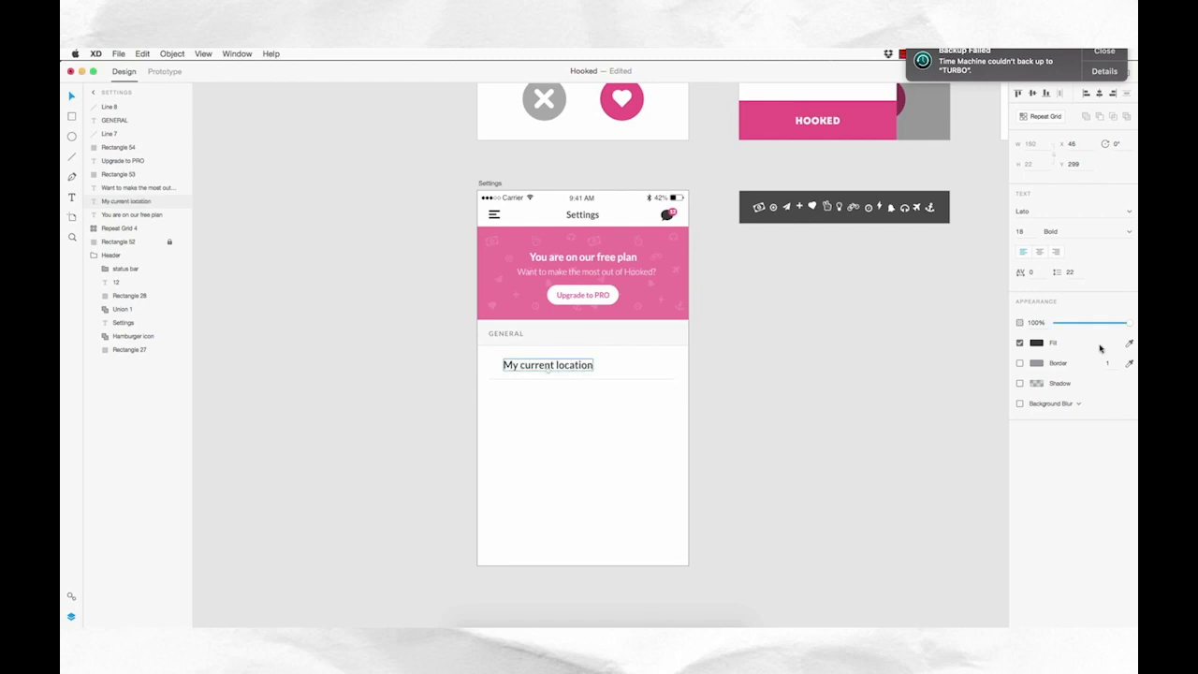
- Make the "My current location" label Regular at size 15 and align its left edge with the GENERAL label
{"action": "left_click", "coordinate": [1129, 231]}
{"action": "left_click", "coordinate": [1075, 283]}
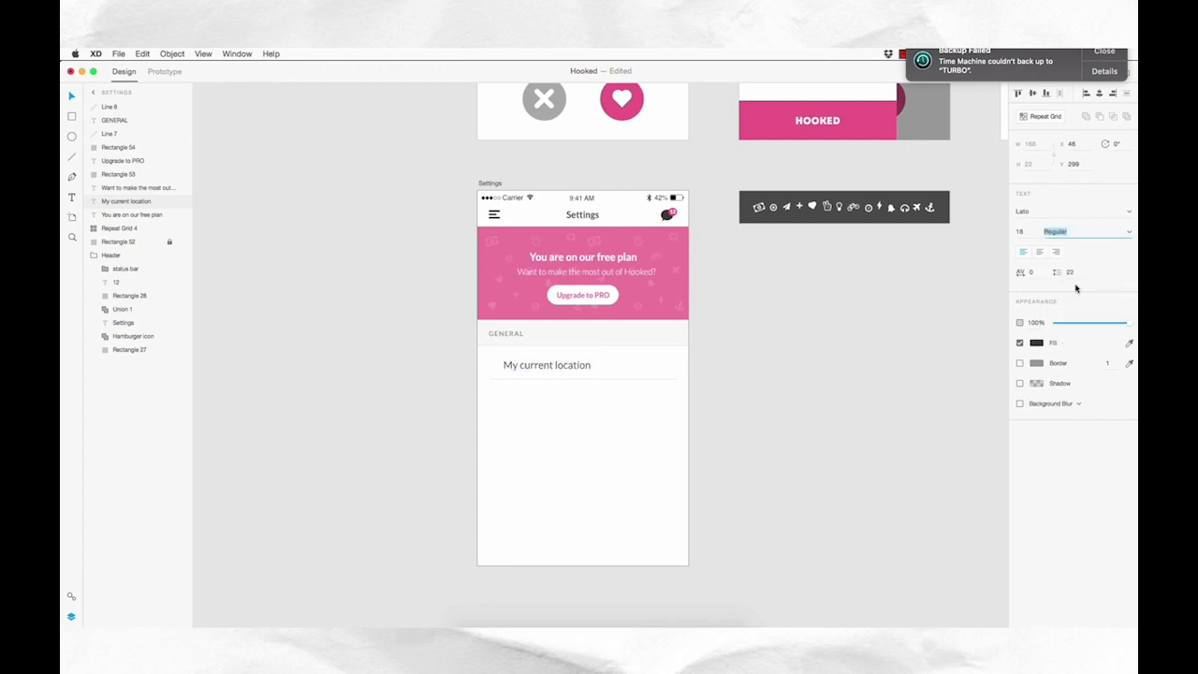
{"action": "left_click", "coordinate": [1027, 234]}
{"action": "type", "text": "16"}
{"action": "key", "text": "Return"}
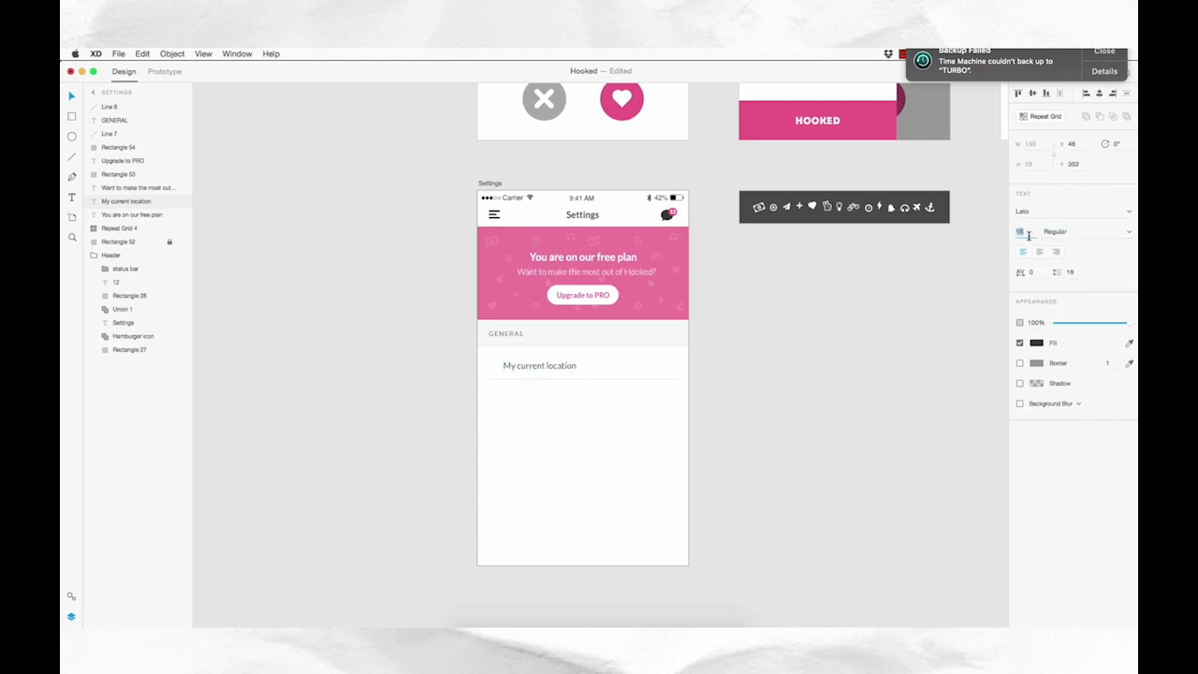
{"action": "left_click_drag", "start_coordinate": [568, 368], "coordinate": [556, 366]}
- Copy the "My current location" label to the row's right end, right-align it and change its text to "London, UK"
{"action": "left_click_drag", "start_coordinate": [562, 365], "coordinate": [669, 370]}
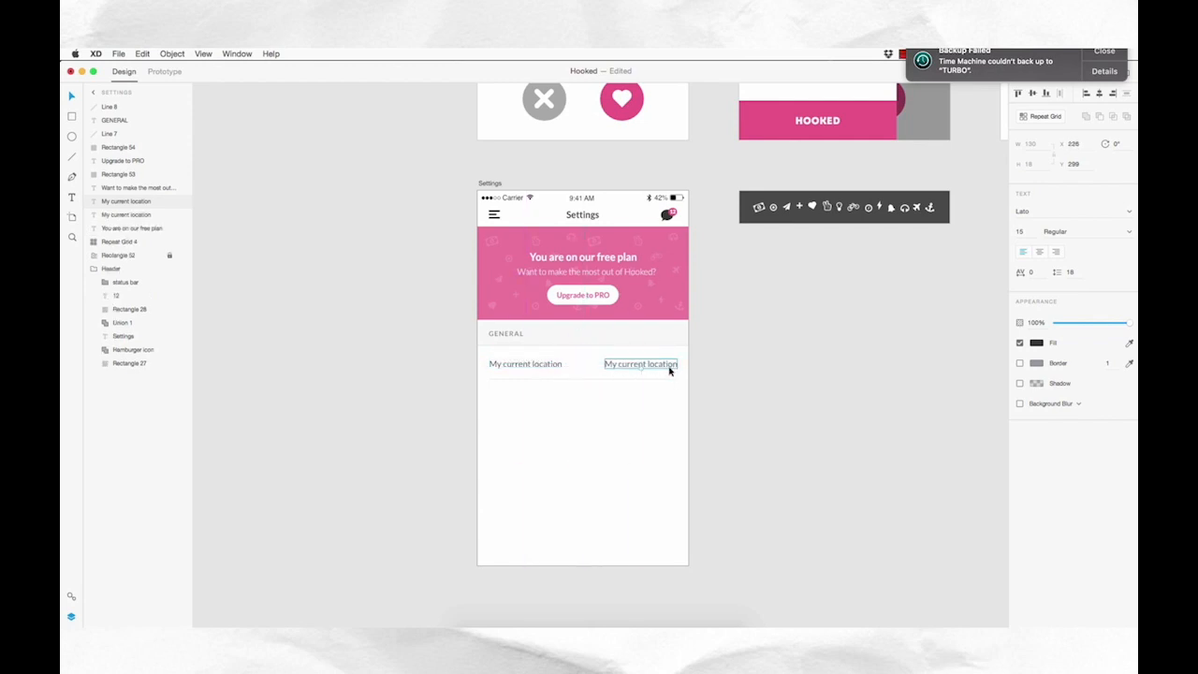
{"action": "left_click", "coordinate": [1057, 253]}
{"action": "key", "text": "Return"}
{"action": "type", "text": "London, UK"}
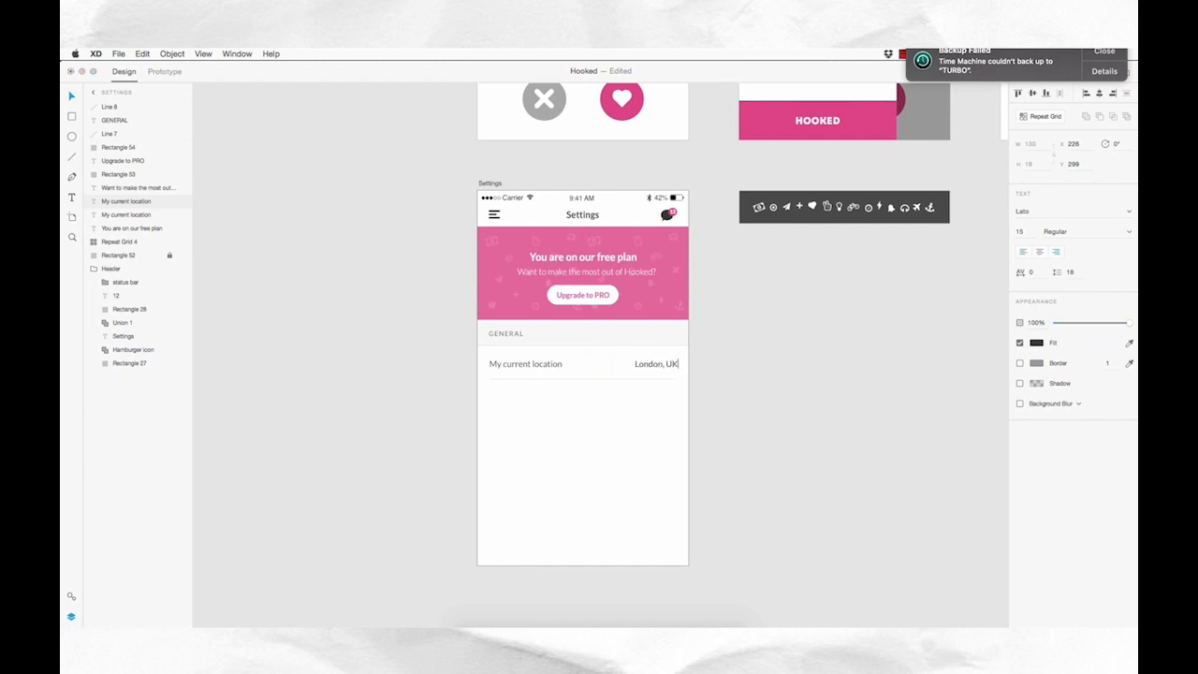
{"action": "key", "text": "Escape"}
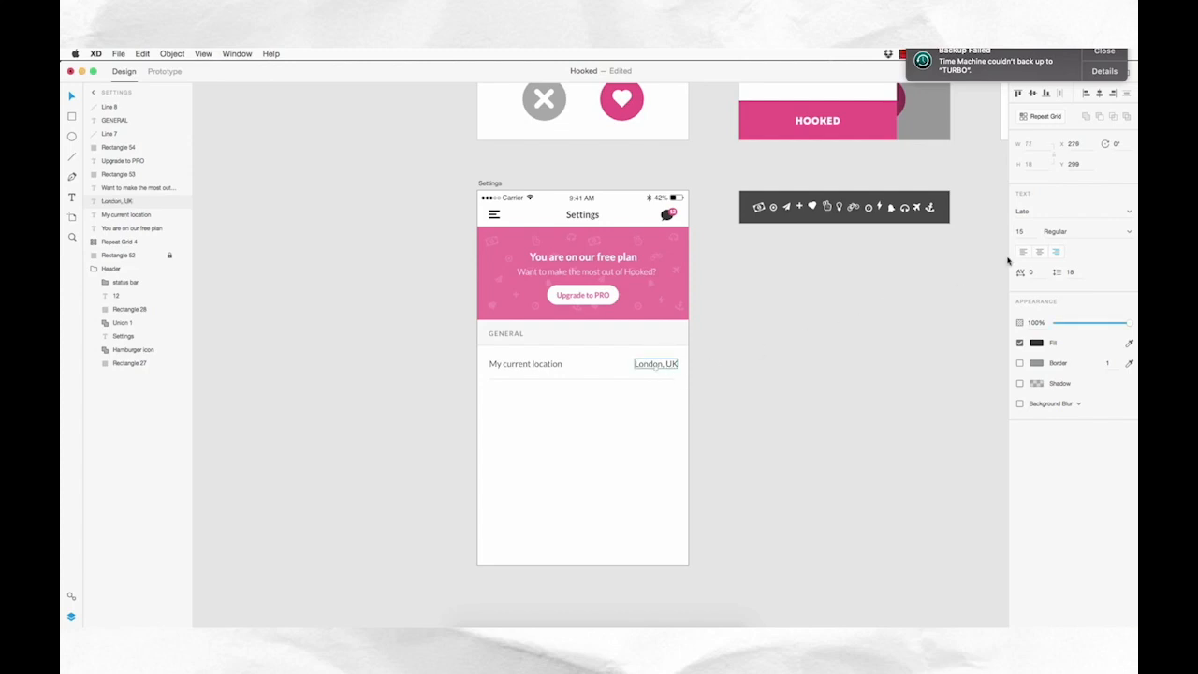
- Set the "London, UK" label to size 14 and fill it with the saved pink
{"action": "left_click", "coordinate": [1027, 234]}
{"action": "type", "text": "14"}
{"action": "key", "text": "Return"}
{"action": "left_click", "coordinate": [1038, 343]}
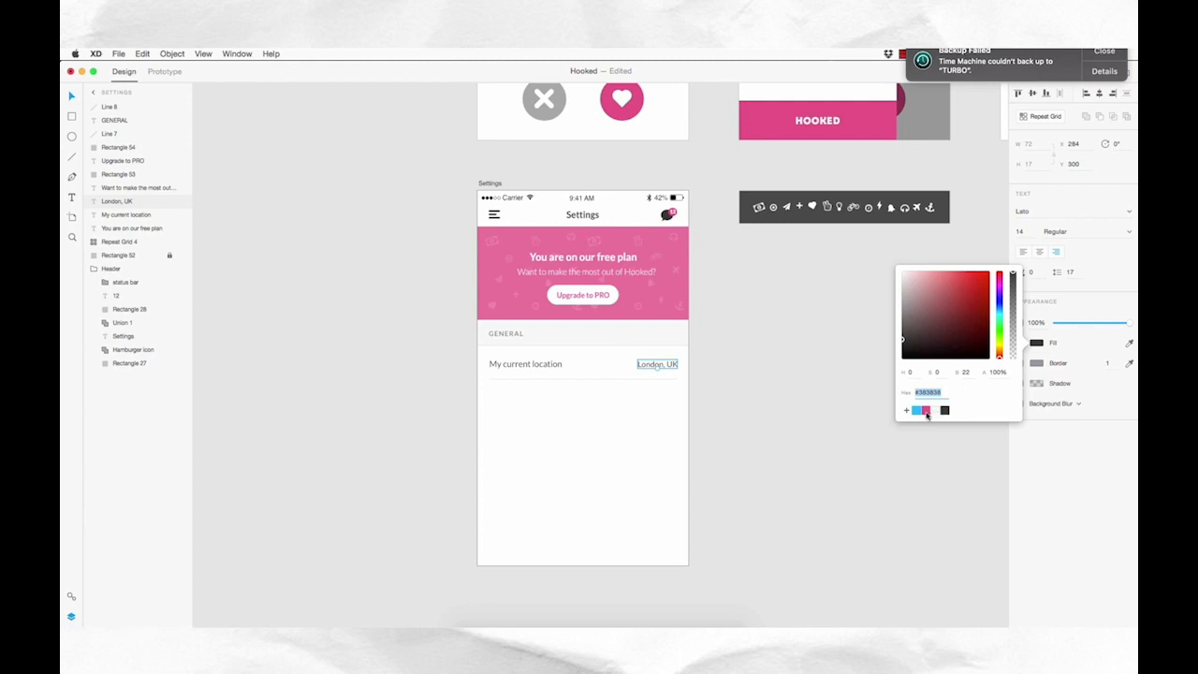
{"action": "left_click", "coordinate": [926, 413]}
{"action": "left_click", "coordinate": [752, 429]}
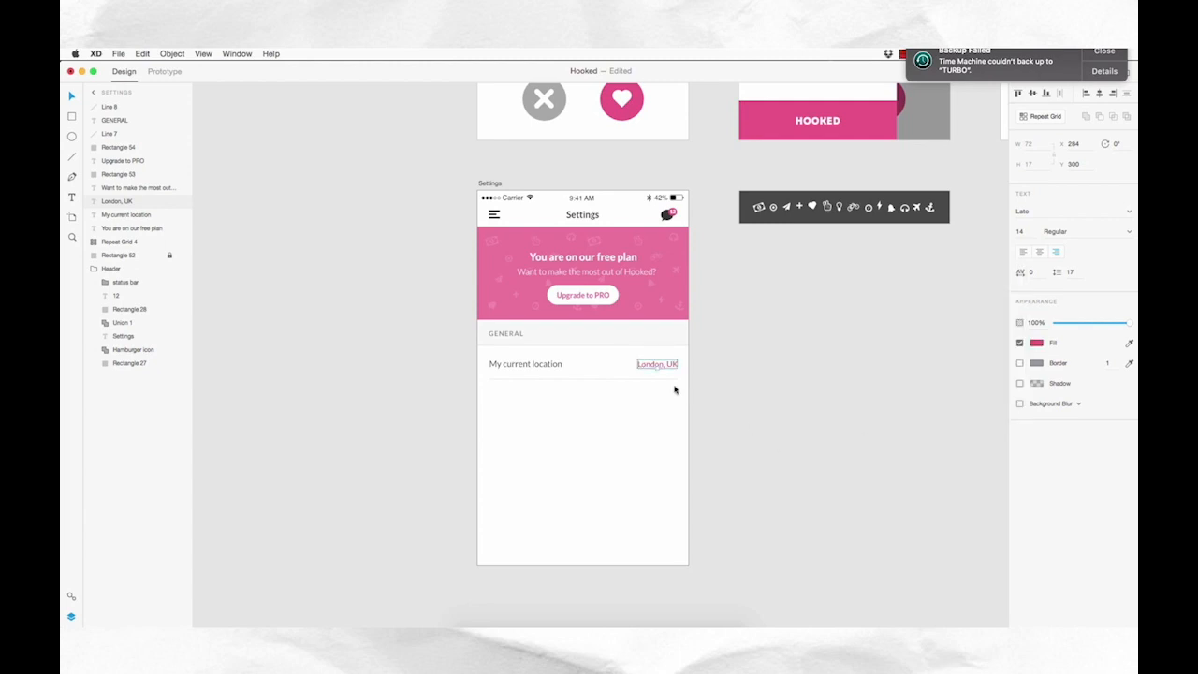
{"action": "left_click", "coordinate": [709, 393]}
- Move the "London, UK" and "My current location" labels up together by 3 px
{"action": "left_click", "coordinate": [657, 364]}
{"action": "left_click", "coordinate": [557, 364], "text": "shift"}
{"action": "key", "text": "Up"}
{"action": "key", "text": "Up"}
{"action": "key", "text": "Up"}
{"action": "left_click", "coordinate": [727, 375]}
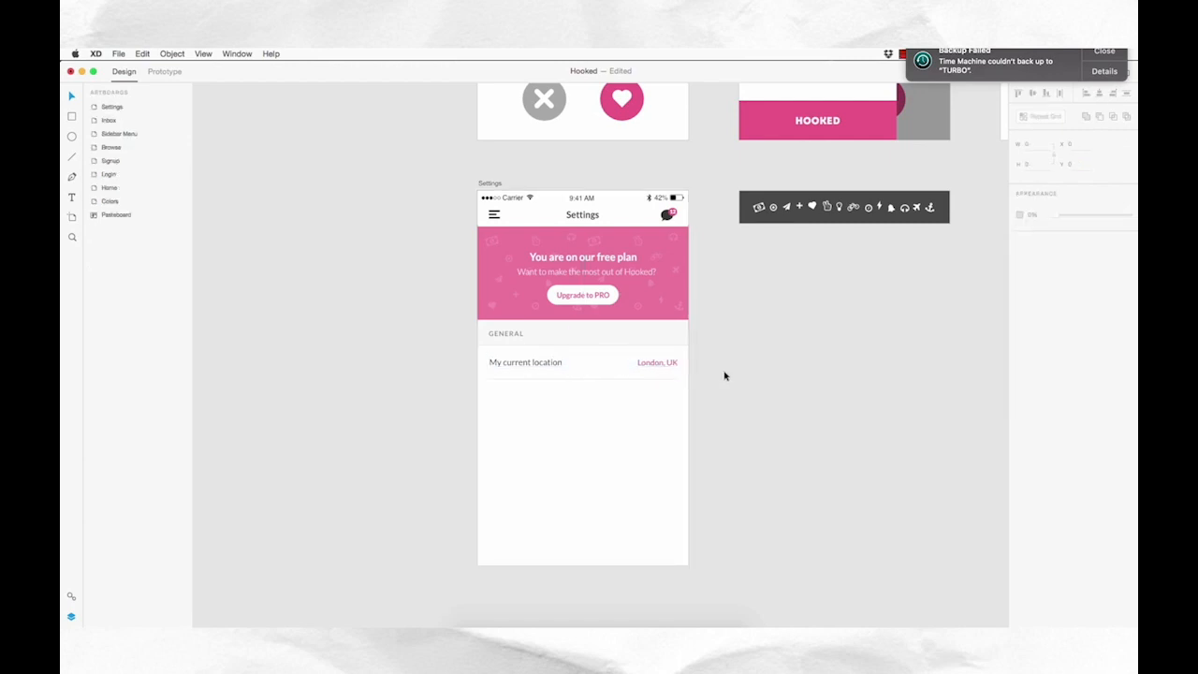
- Group the row's two labels with the line beneath them and name the group "Setting Item"
{"action": "left_click_drag", "start_coordinate": [482, 357], "coordinate": [676, 387]}
{"action": "key", "text": "super+g"}
{"action": "double_click", "coordinate": [117, 107]}
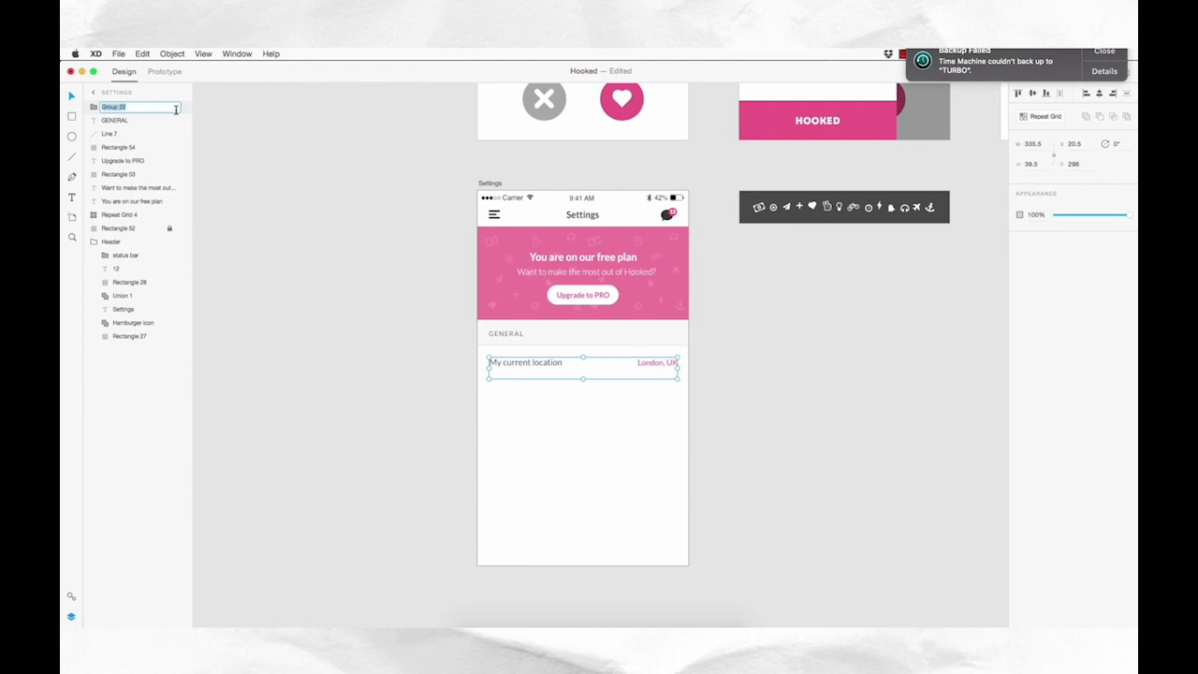
{"action": "type", "text": "Setting Item"}
{"action": "key", "text": "Return"}
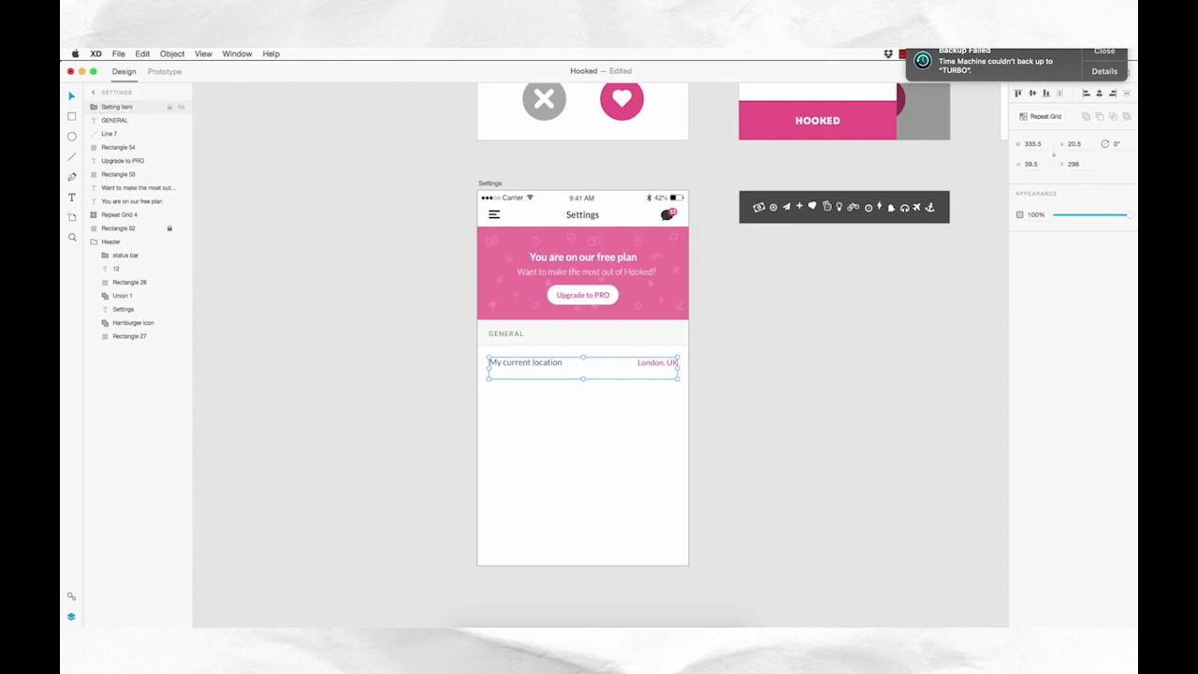
- Duplicate the Setting Item group twice below the original, spacing the three rows evenly at 60 px intervals
{"action": "key", "text": "alt"}
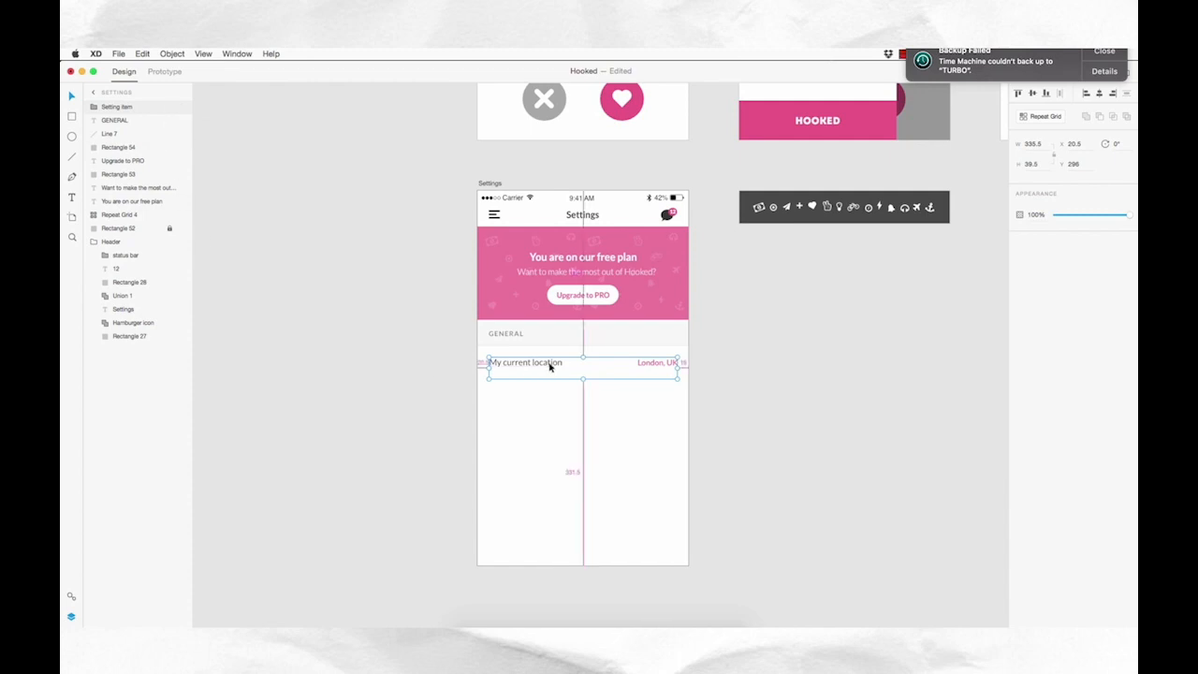
{"action": "left_click_drag", "start_coordinate": [549, 367], "coordinate": [554, 401]}
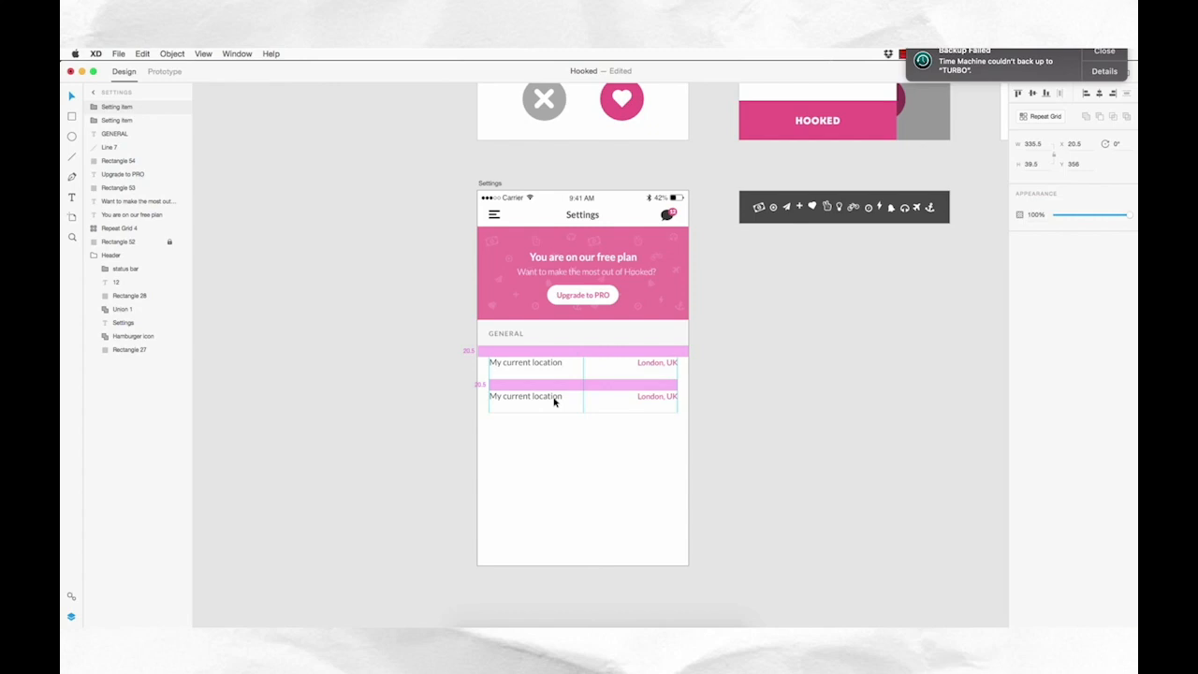
{"action": "left_click_drag", "start_coordinate": [554, 401], "coordinate": [556, 402]}
{"action": "left_click", "coordinate": [730, 419]}
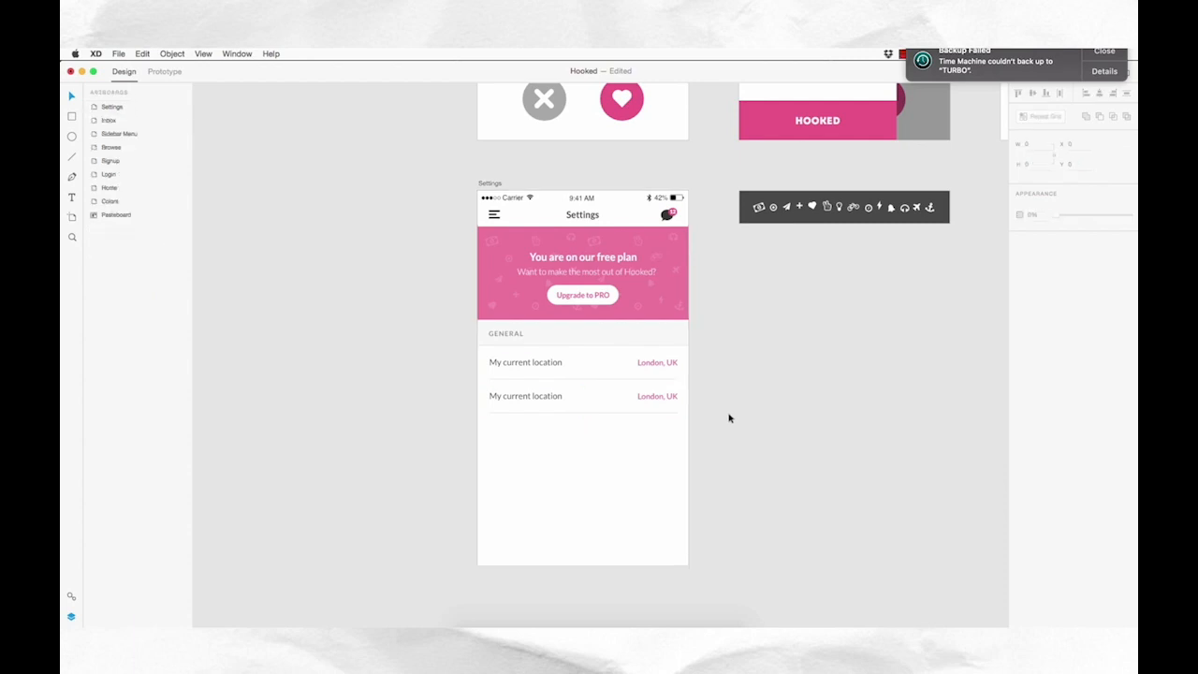
{"action": "left_click", "coordinate": [552, 399]}
{"action": "left_click_drag", "start_coordinate": [553, 399], "coordinate": [559, 435]}
{"action": "left_click", "coordinate": [739, 444]}
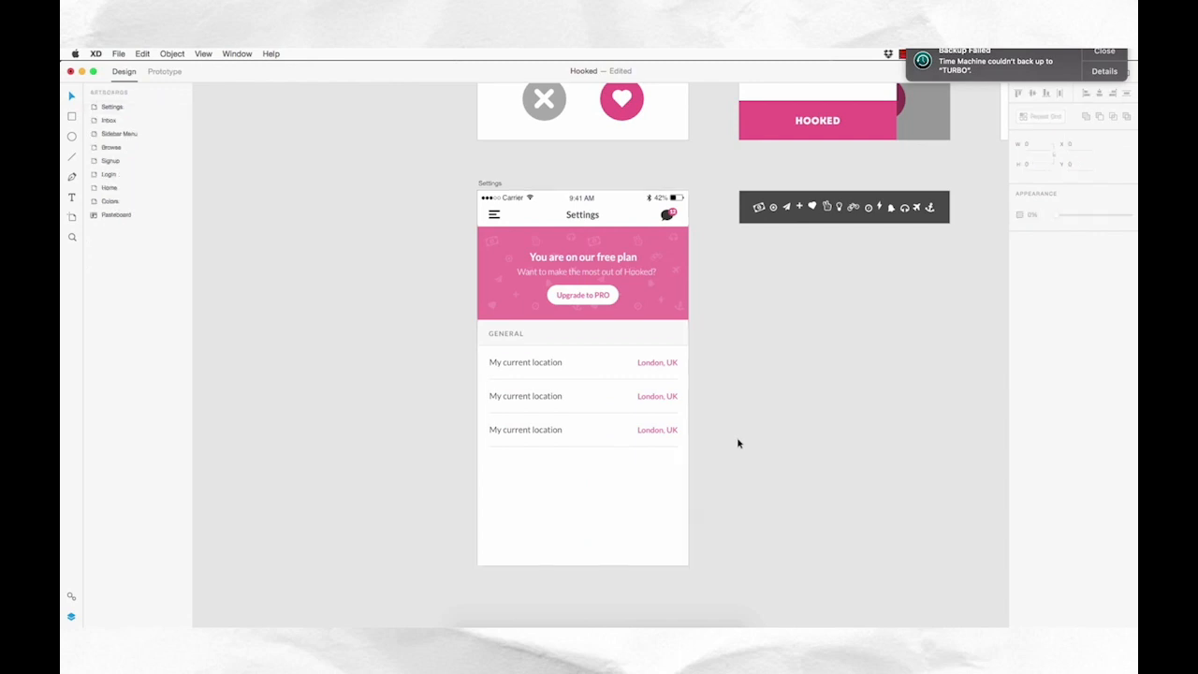
- Change the second settings row's label to "Search radius" and its value to "50km"
{"action": "double_click", "coordinate": [548, 399]}
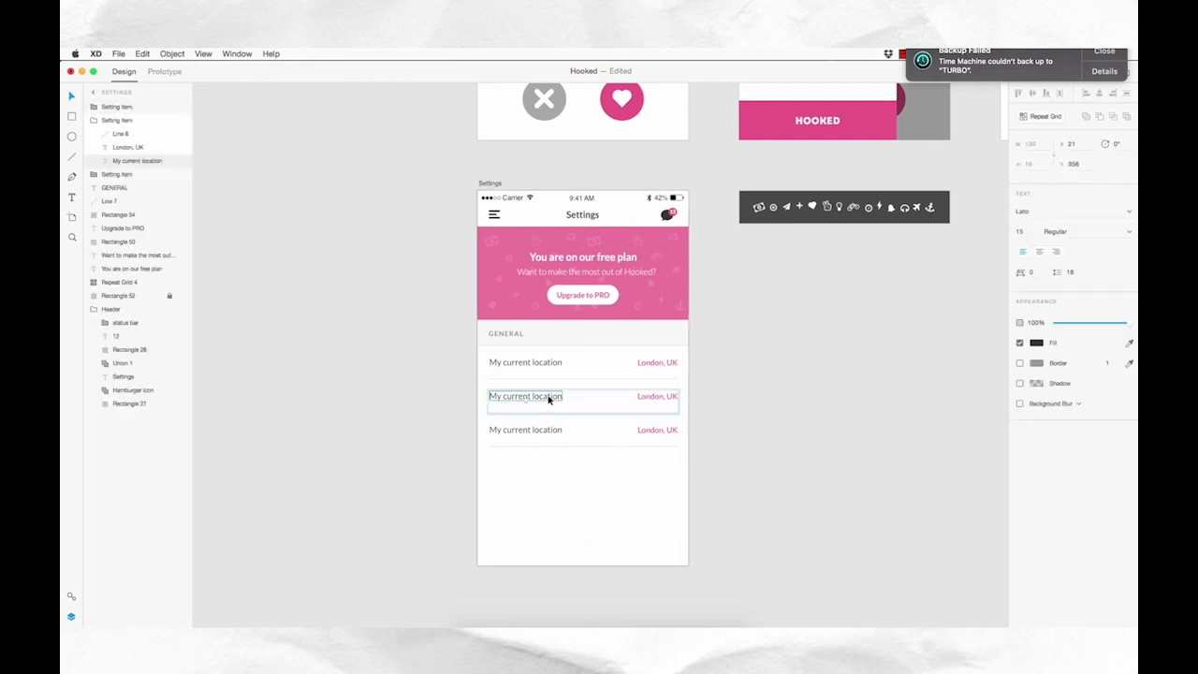
{"action": "double_click", "coordinate": [549, 399]}
{"action": "type", "text": "Se"}
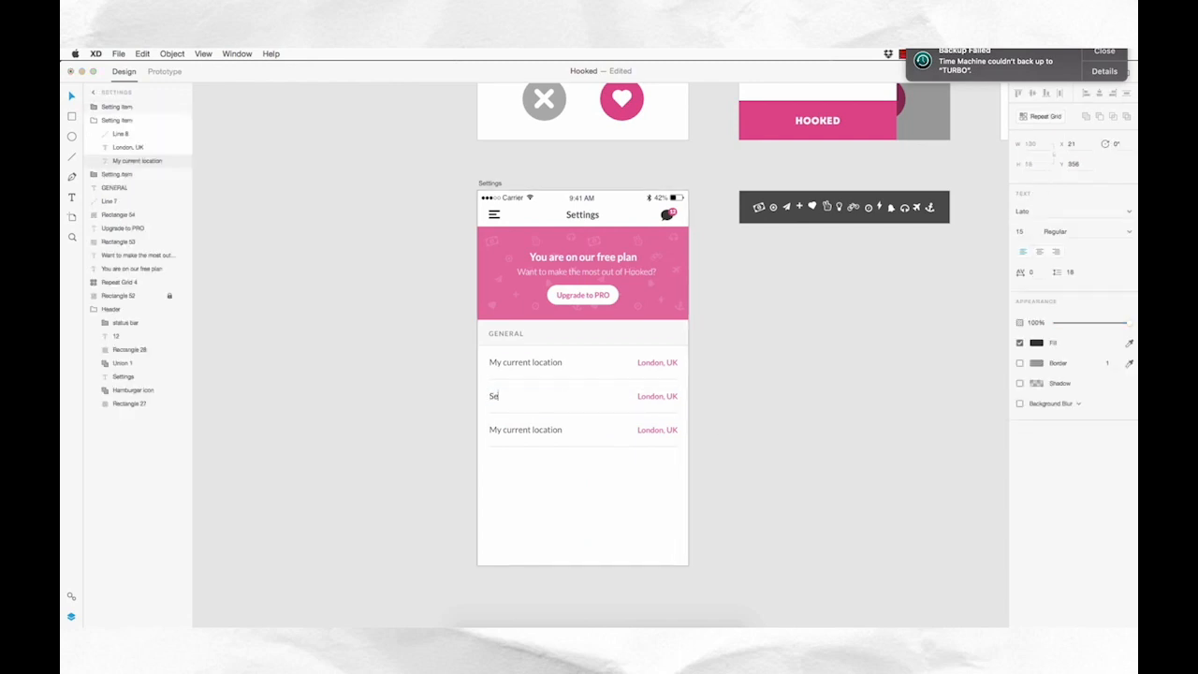
{"action": "key", "text": "Escape"}
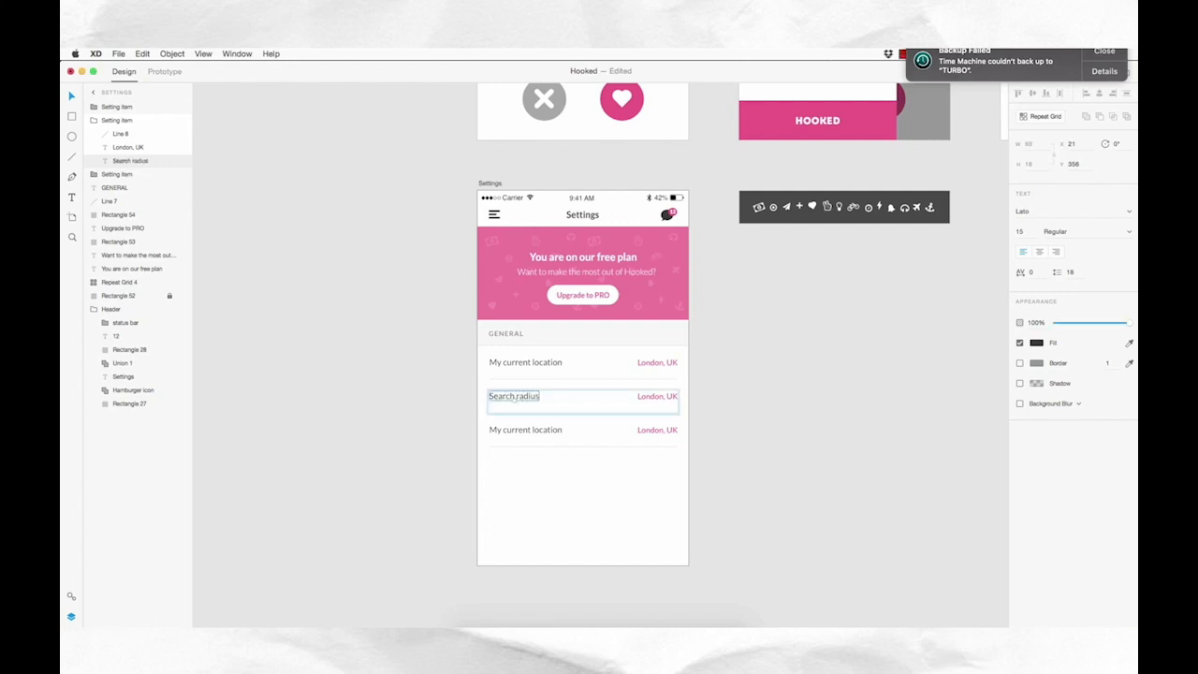
{"action": "left_click", "coordinate": [655, 398]}
{"action": "double_click", "coordinate": [668, 405]}
{"action": "type", "text": "50km"}
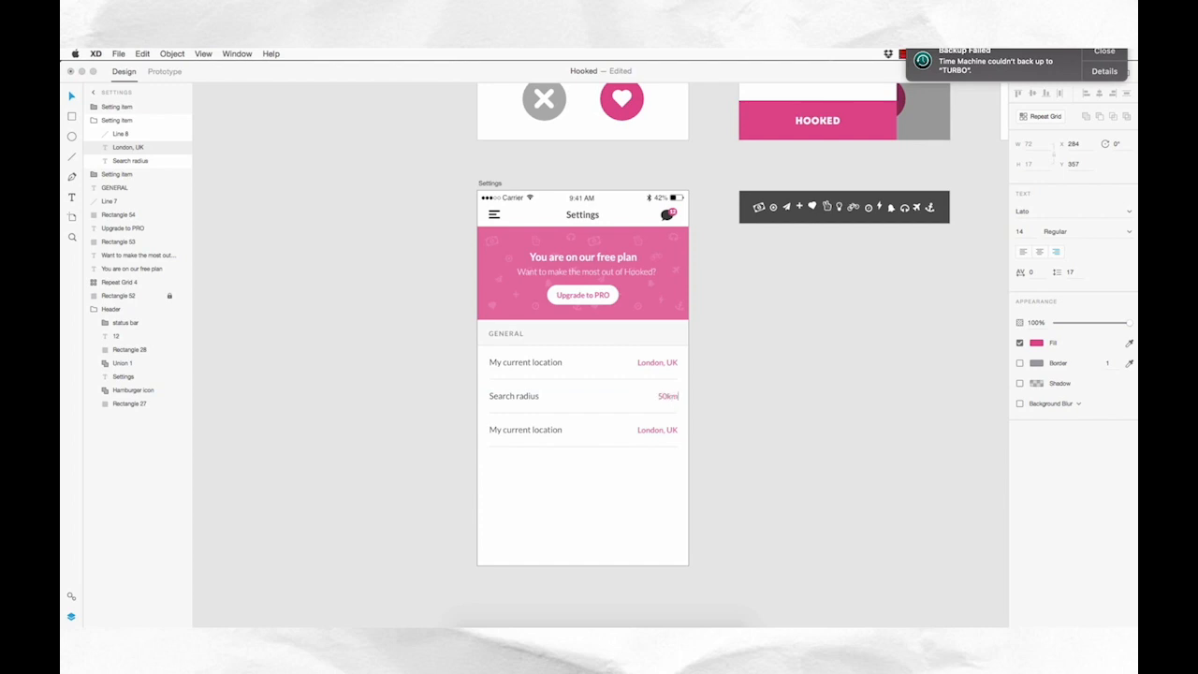
{"action": "key", "text": "Escape"}
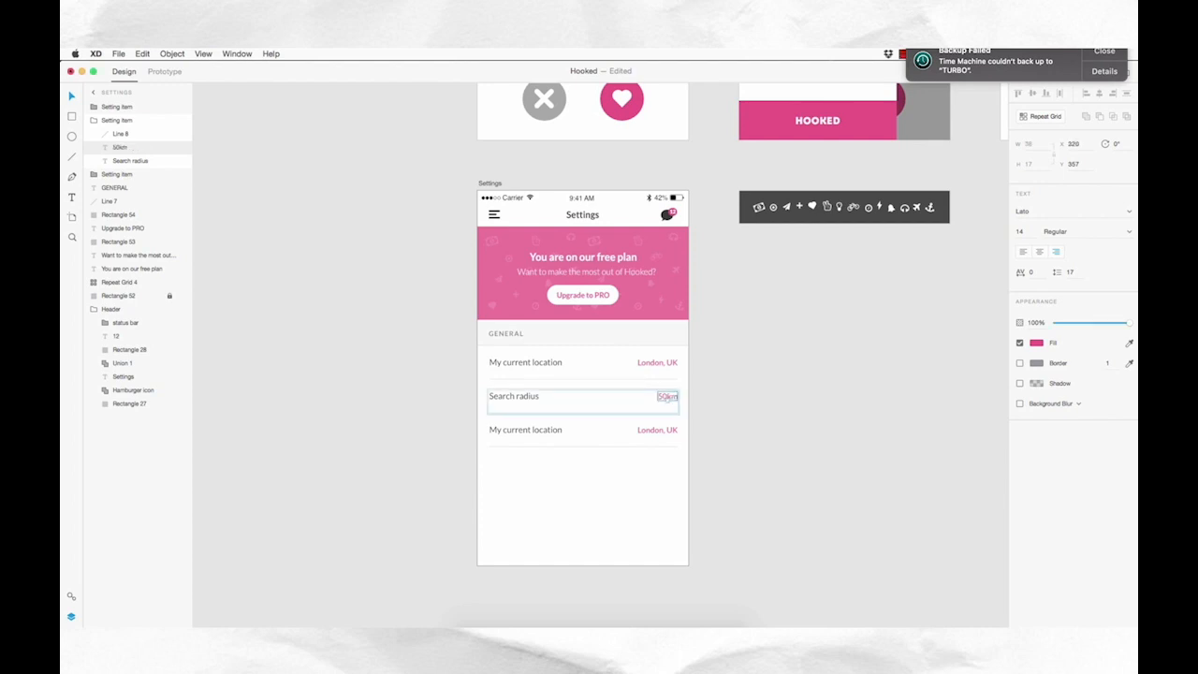
- Change the third settings row's label to "Gender preference" and its value to "Female"
{"action": "left_click", "coordinate": [546, 428]}
{"action": "double_click", "coordinate": [593, 438]}
{"action": "type", "text": "Gender"}
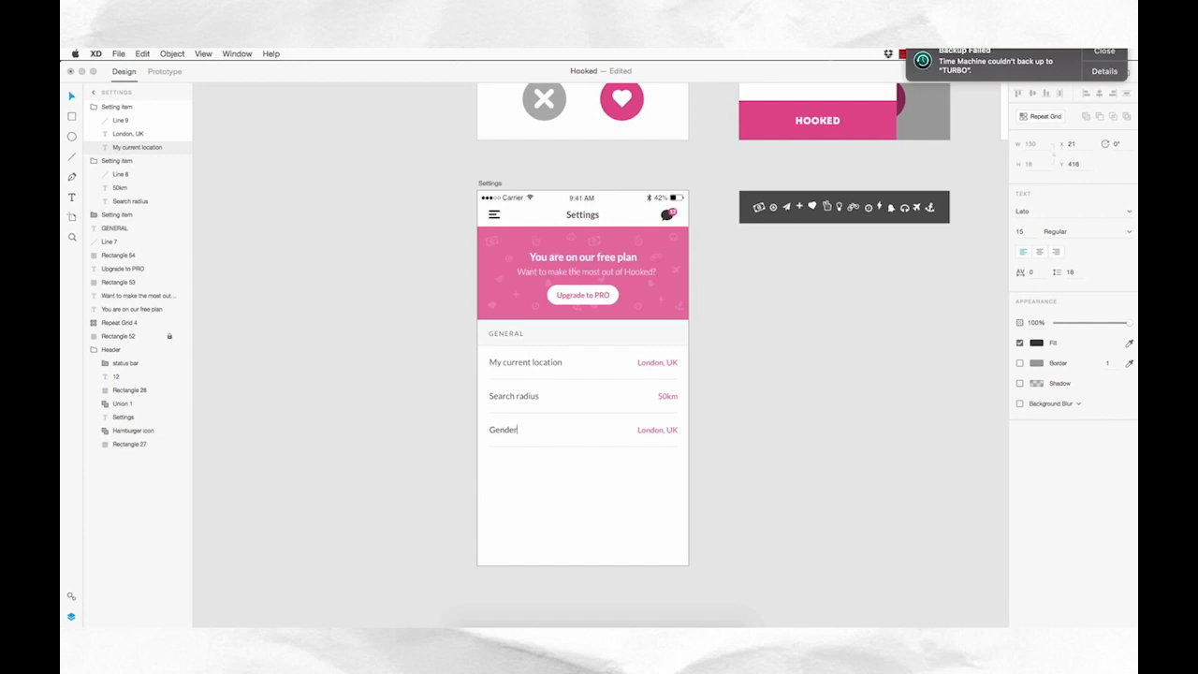
{"action": "type", "text": "ce"}
{"action": "key", "text": "Escape"}
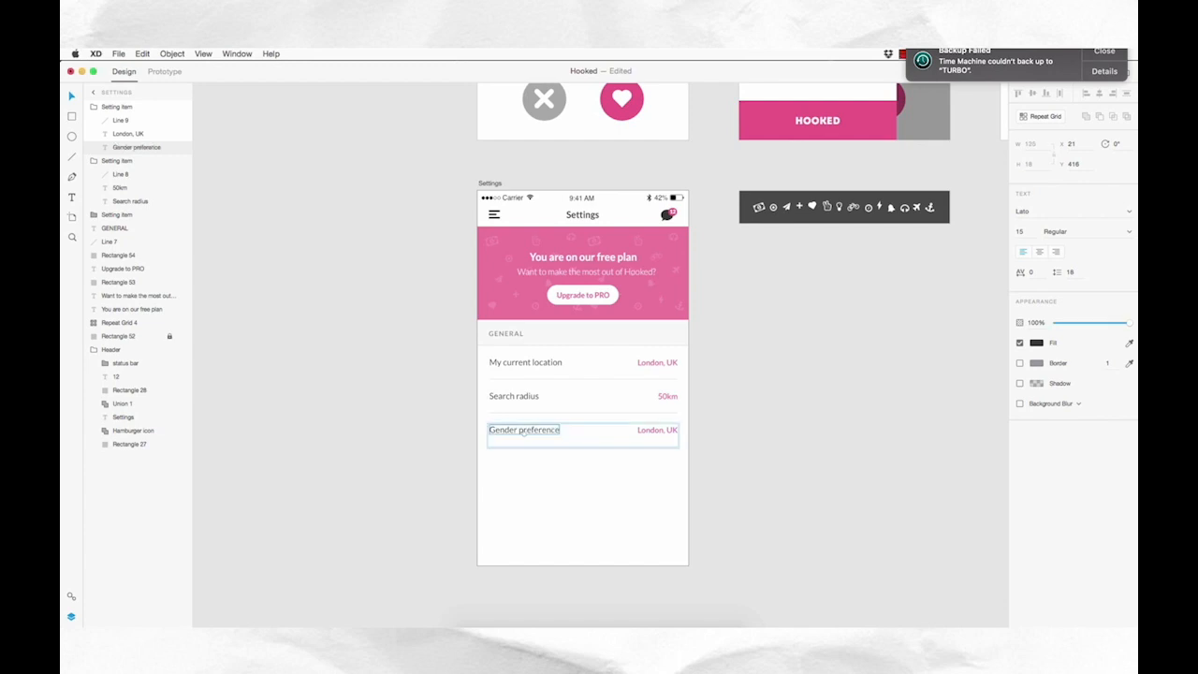
{"action": "left_click", "coordinate": [667, 430]}
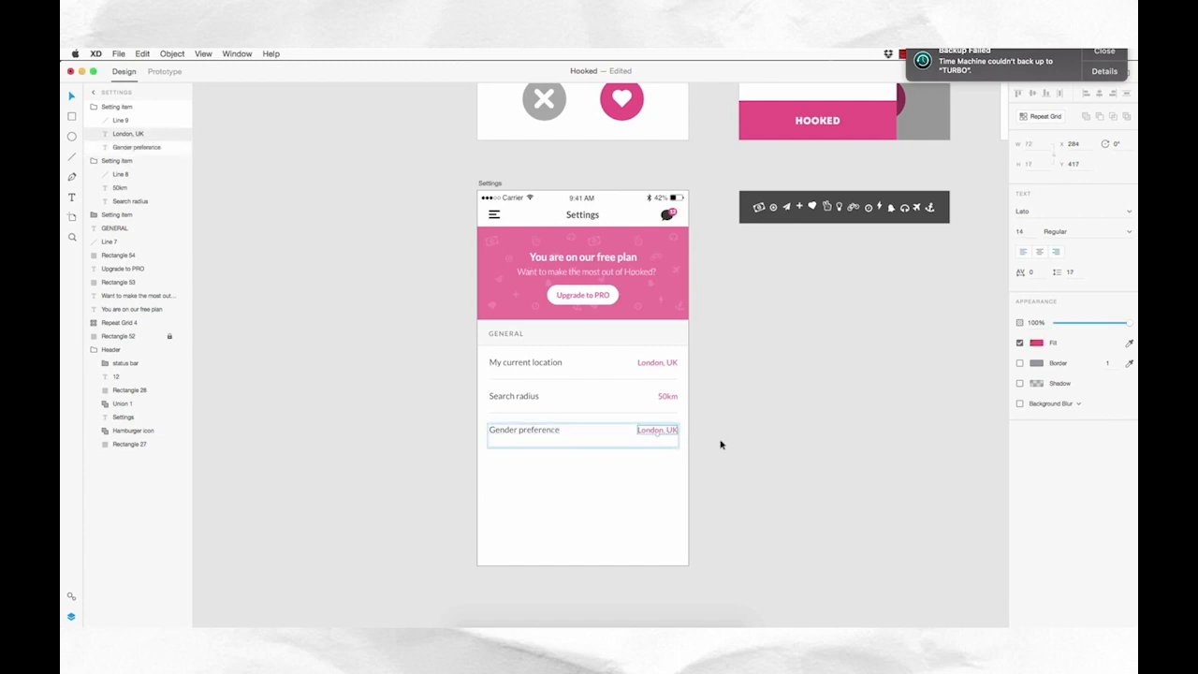
{"action": "key", "text": "Return"}
{"action": "type", "text": "Female"}
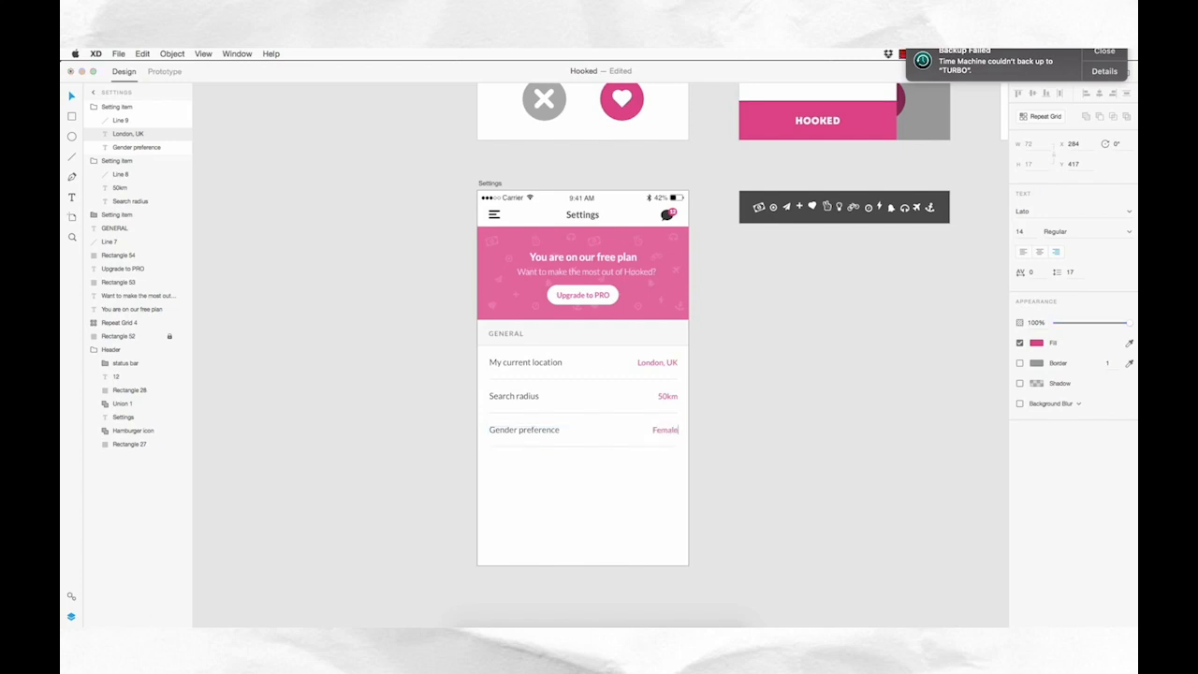
{"action": "key", "text": "Escape"}
{"action": "left_click", "coordinate": [776, 443]}
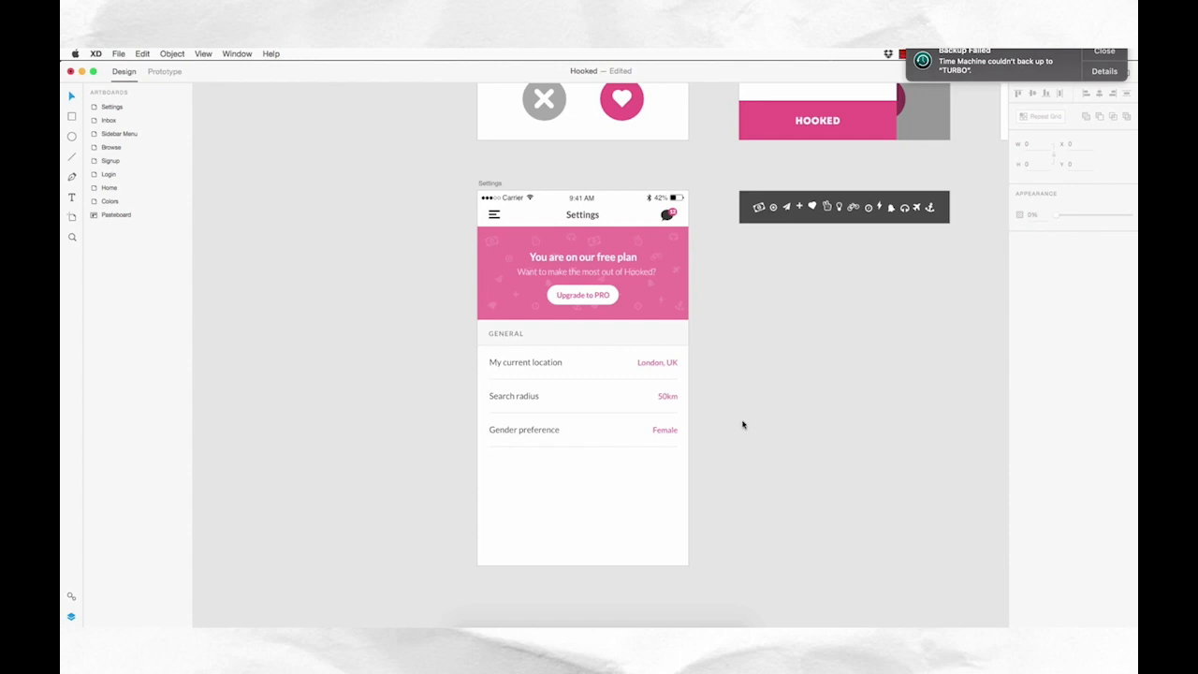
- Move the Header group to the top of the Settings artboard's layer order
{"action": "left_click", "coordinate": [541, 397]}
{"action": "left_click", "coordinate": [92, 108]}
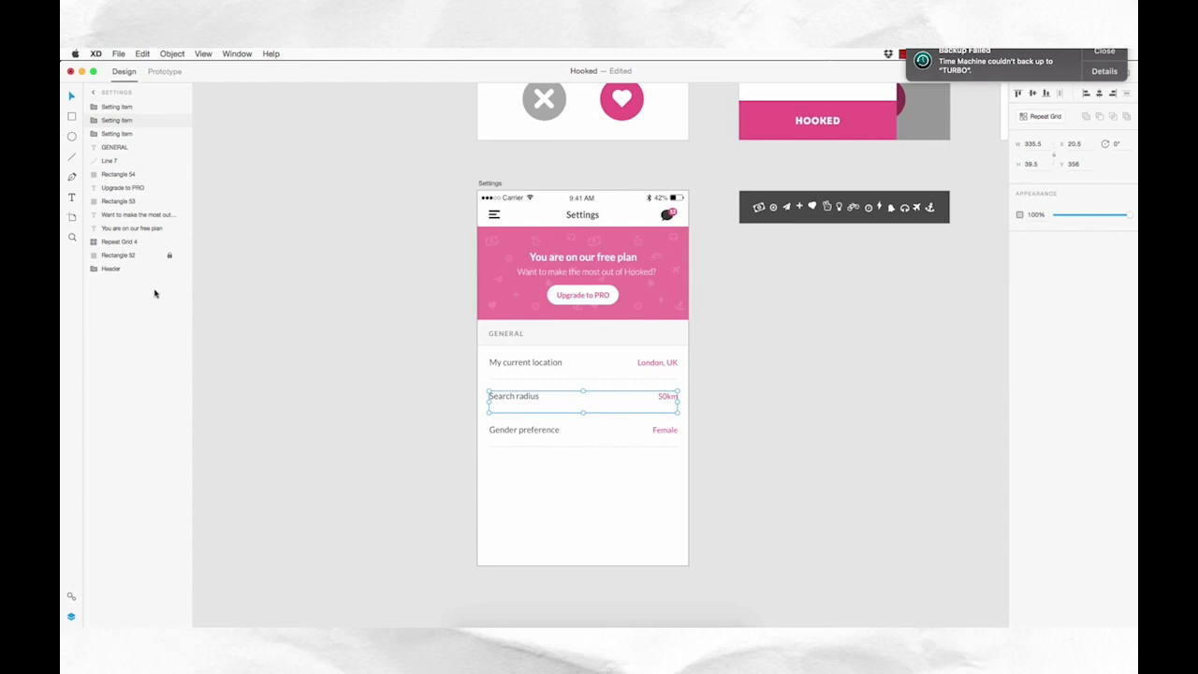
{"action": "left_click", "coordinate": [112, 269]}
{"action": "left_click_drag", "start_coordinate": [111, 271], "coordinate": [135, 107]}
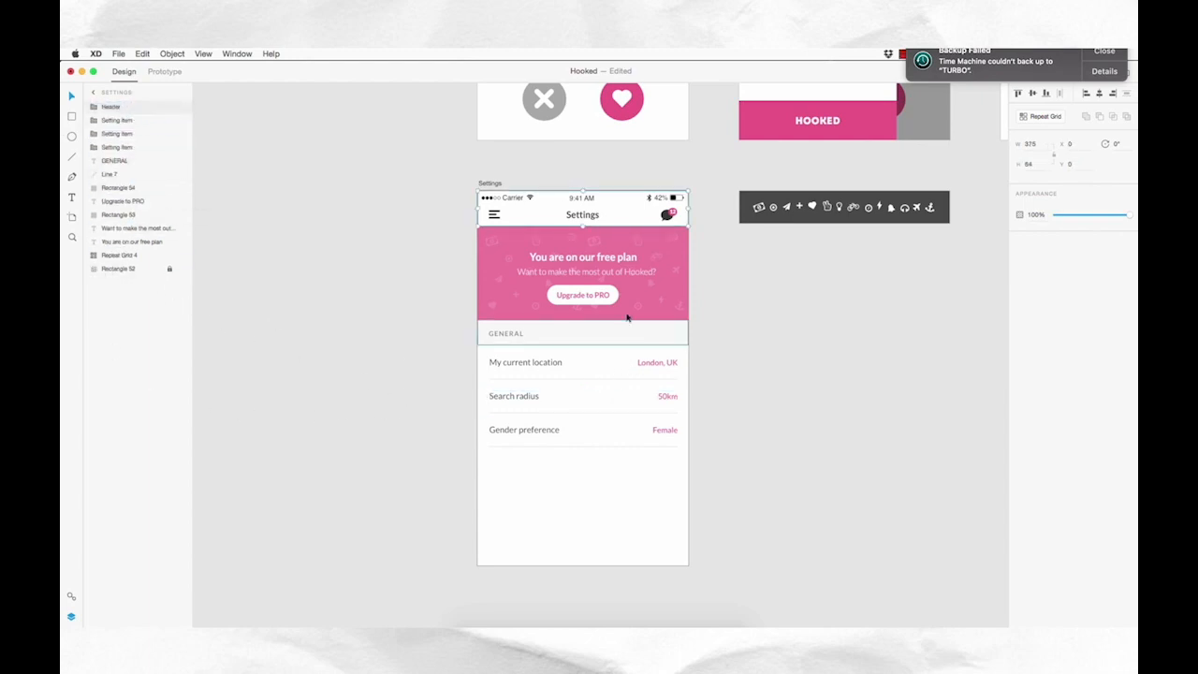
- Group the "Upgrade to PRO" text with its white rounded rectangle and name the group "Button"
{"action": "left_click", "coordinate": [592, 294]}
{"action": "left_click", "coordinate": [593, 293]}
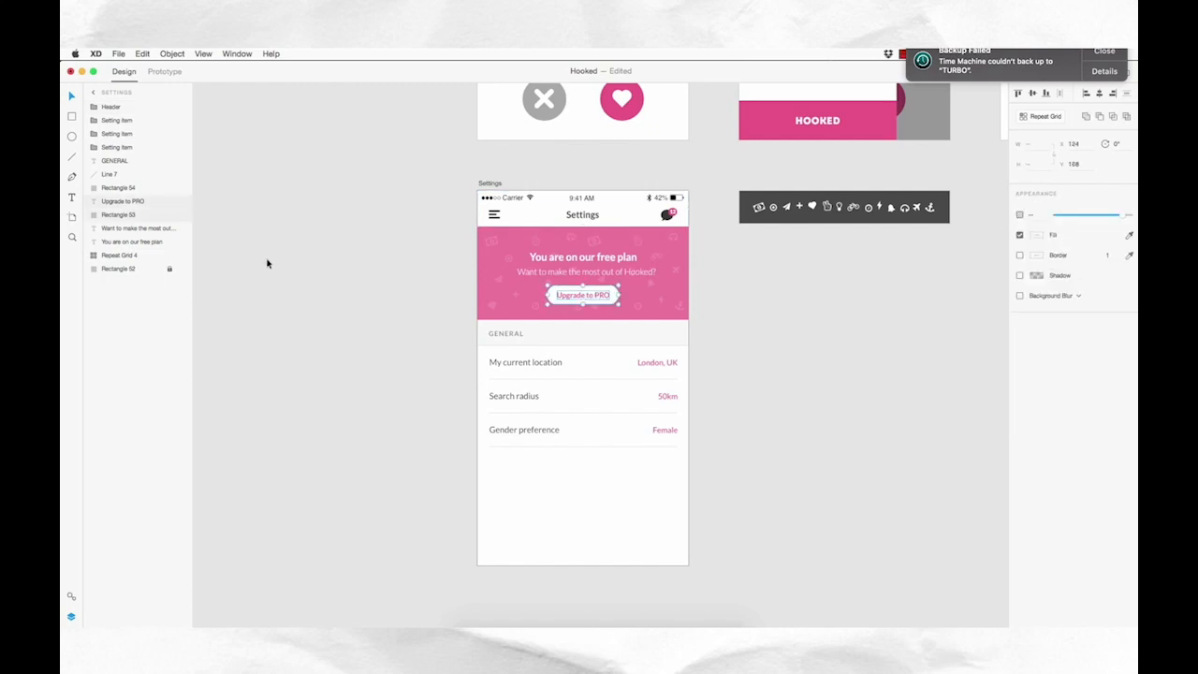
{"action": "key", "text": "super+g"}
{"action": "double_click", "coordinate": [115, 201]}
{"action": "type", "text": "Button"}
{"action": "key", "text": "Return"}
- Group the Button, the two banner text lines and the icon repeat grid, and name the group "Top area"
{"action": "left_click", "coordinate": [143, 242], "text": "shift"}
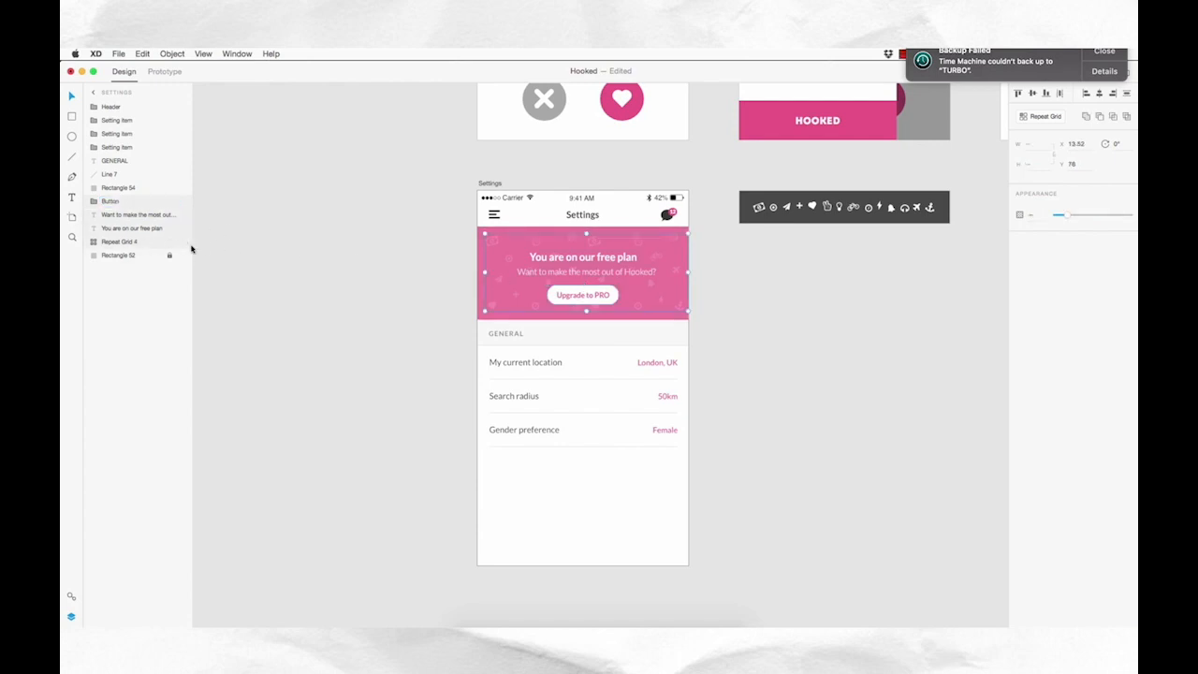
{"action": "left_click", "coordinate": [133, 259], "text": "shift"}
{"action": "key", "text": "super+g"}
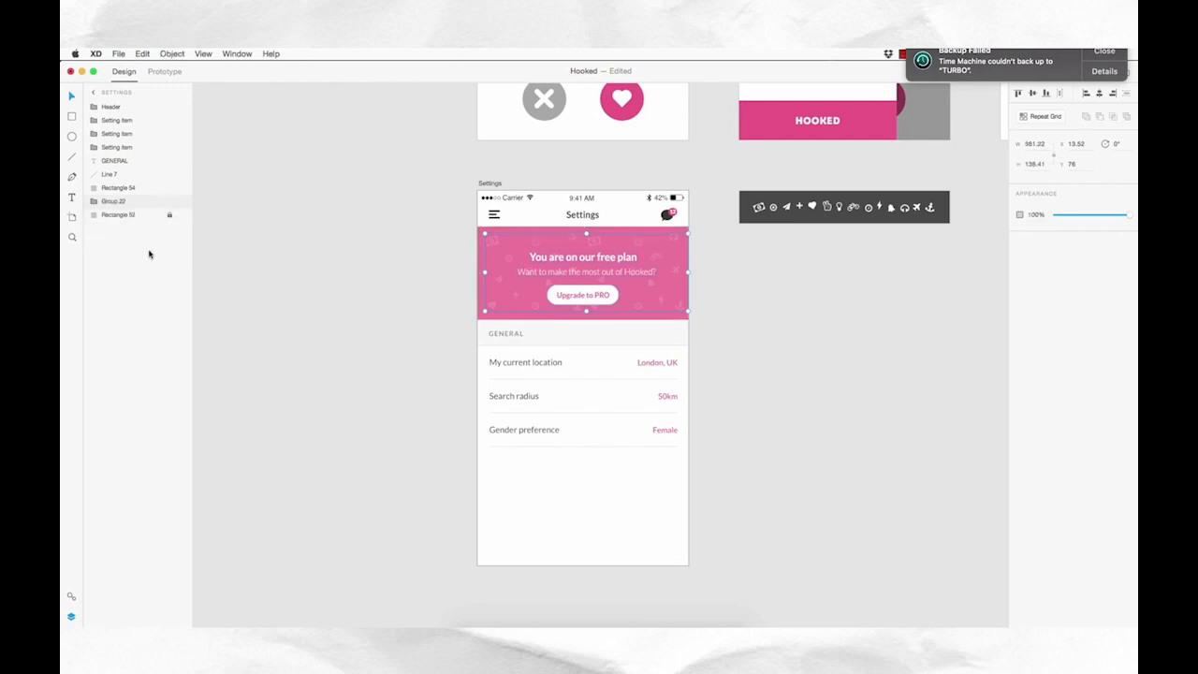
{"action": "double_click", "coordinate": [114, 202]}
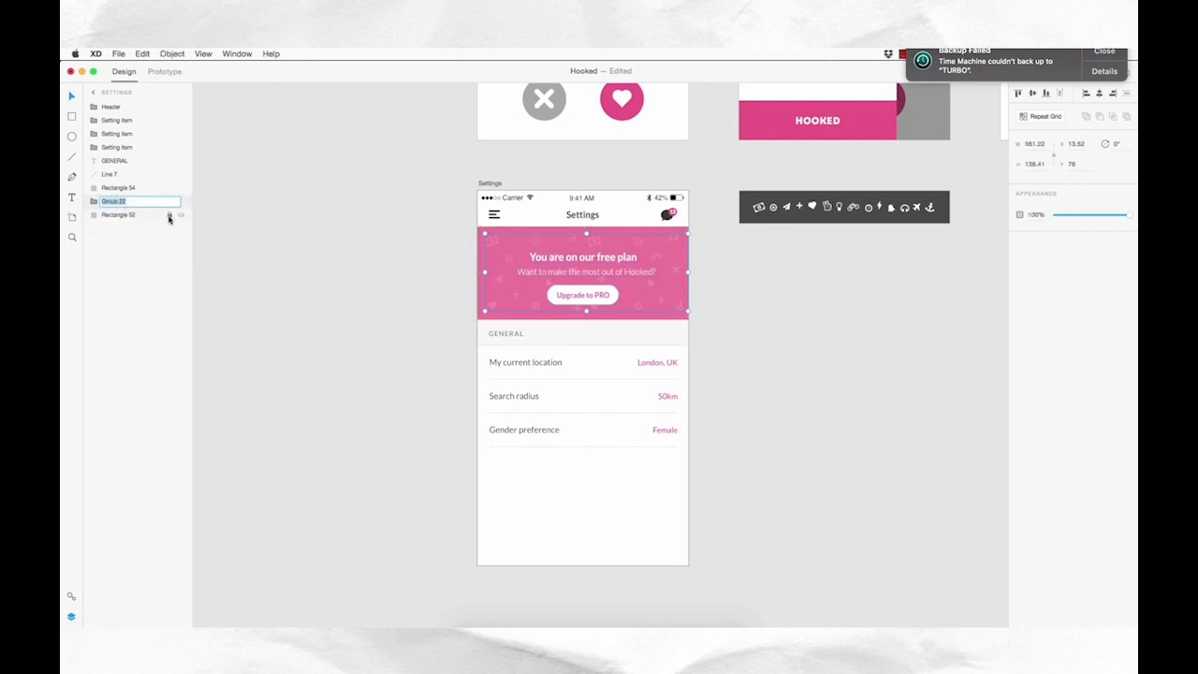
{"action": "type", "text": "Te"}
{"action": "type", "text": "p area"}
{"action": "key", "text": "Return"}
- Move the Top area group and the locked banner rectangle directly beneath the Header in the layer order
{"action": "left_click", "coordinate": [169, 217]}
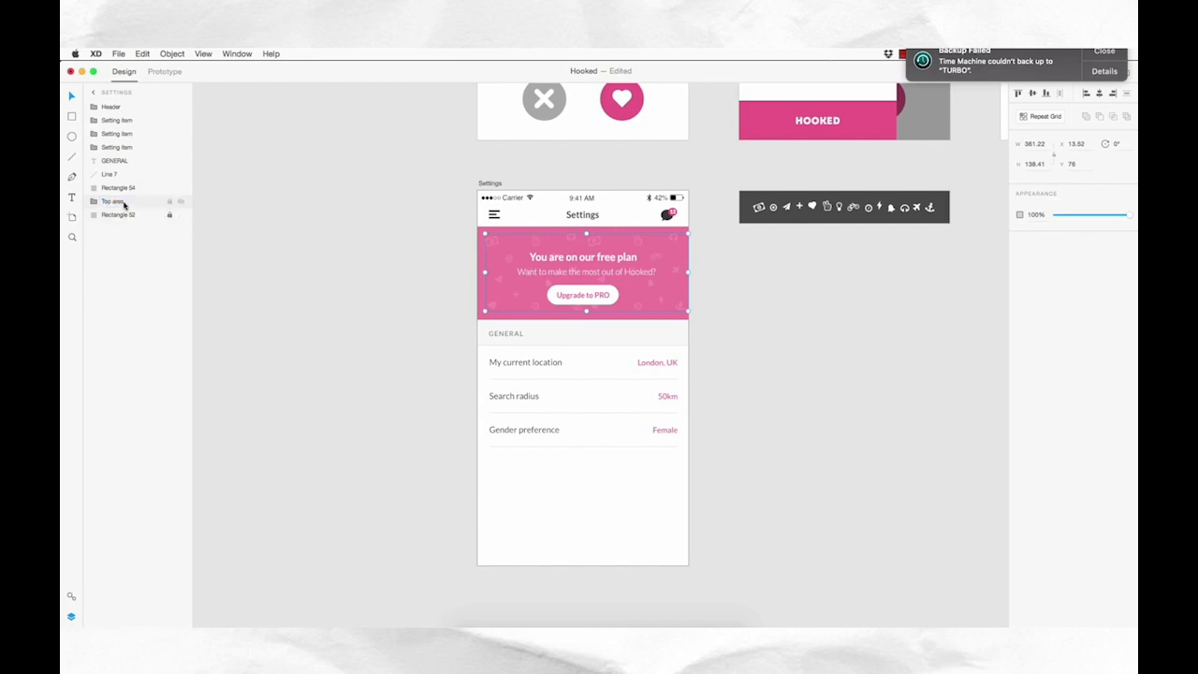
{"action": "left_click", "coordinate": [128, 215]}
{"action": "left_click", "coordinate": [112, 202]}
{"action": "left_click_drag", "start_coordinate": [114, 204], "coordinate": [125, 120]}
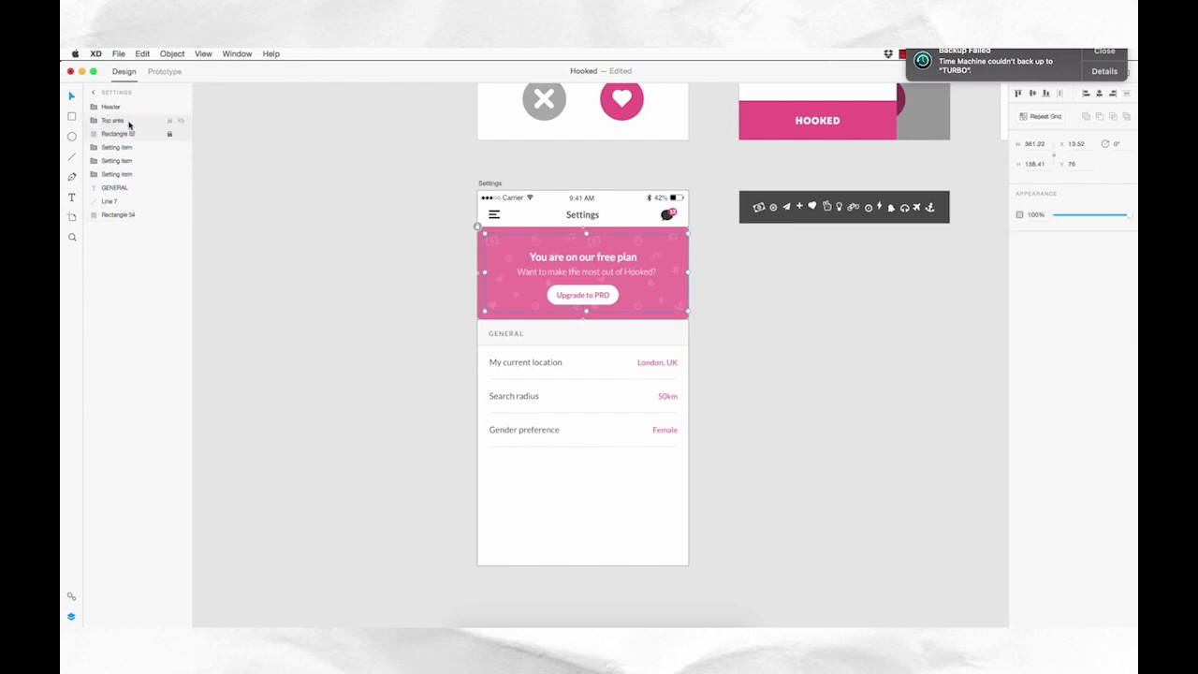
- Group the GENERAL heading with its line and background rectangle, and name the group "Settings title"
{"action": "left_click", "coordinate": [134, 190]}
{"action": "left_click", "coordinate": [129, 216], "text": "shift"}
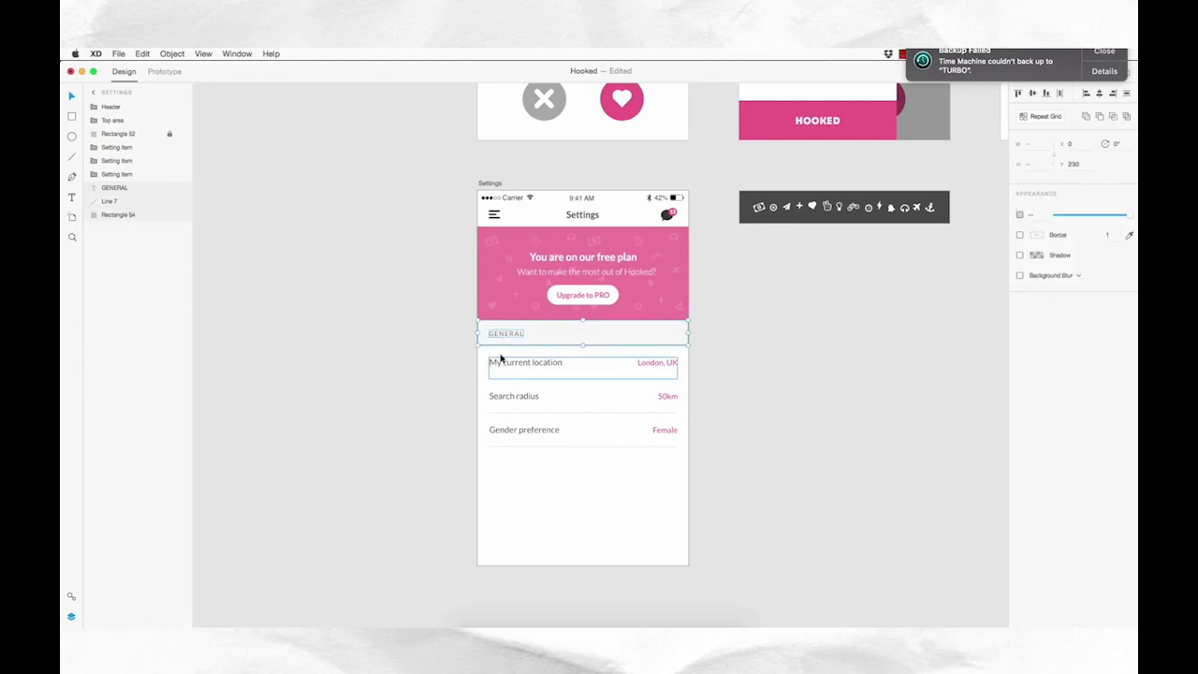
{"action": "key", "text": "super+g"}
{"action": "double_click", "coordinate": [111, 188]}
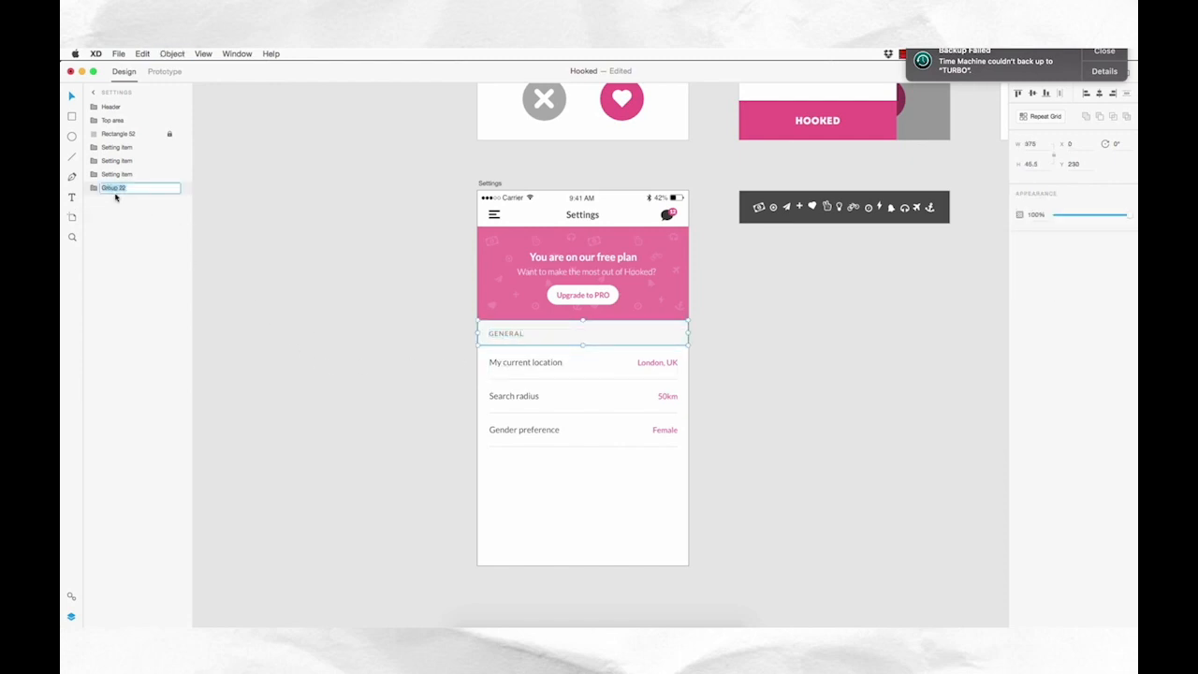
{"action": "type", "text": "Settings title"}
{"action": "key", "text": "Return"}
- Move the Settings title group above the three Setting Item groups in the layer order
{"action": "left_click", "coordinate": [126, 162]}
{"action": "left_click_drag", "start_coordinate": [126, 161], "coordinate": [126, 157]}
{"action": "left_click", "coordinate": [792, 383]}
- Duplicate the GENERAL title and the "My current location" row together directly below the "Gender preference" row
{"action": "scroll", "coordinate": [768, 380], "scroll_direction": "right", "scroll_amount": 1}
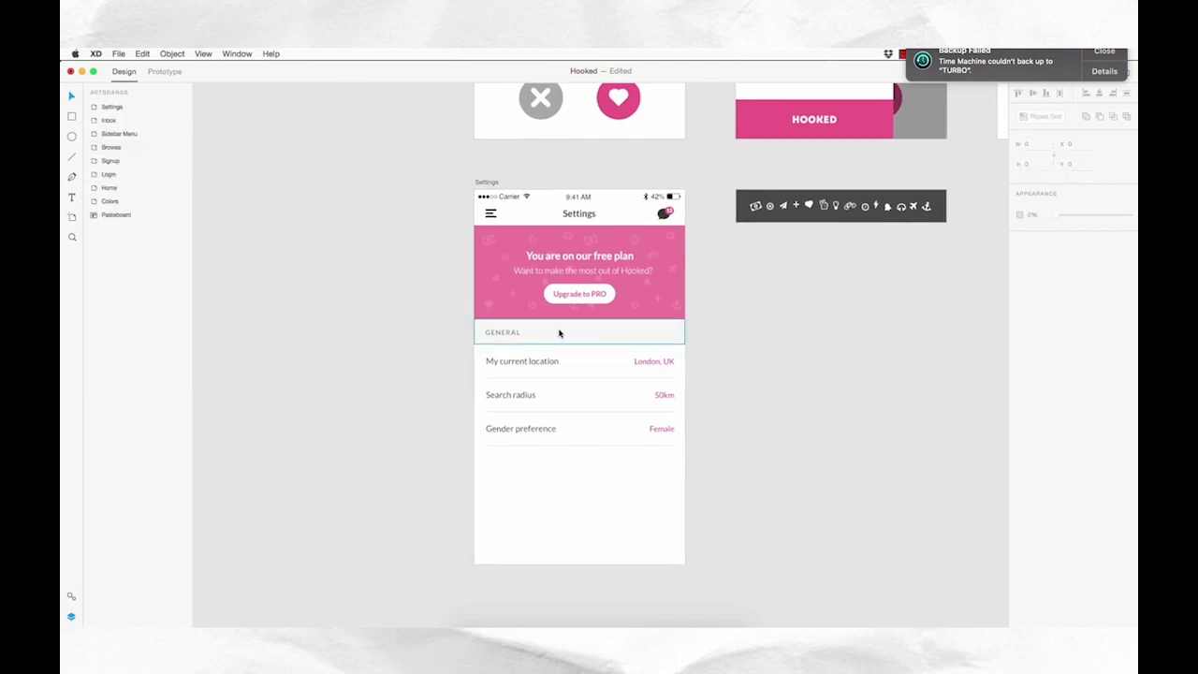
{"action": "left_click", "coordinate": [553, 365]}
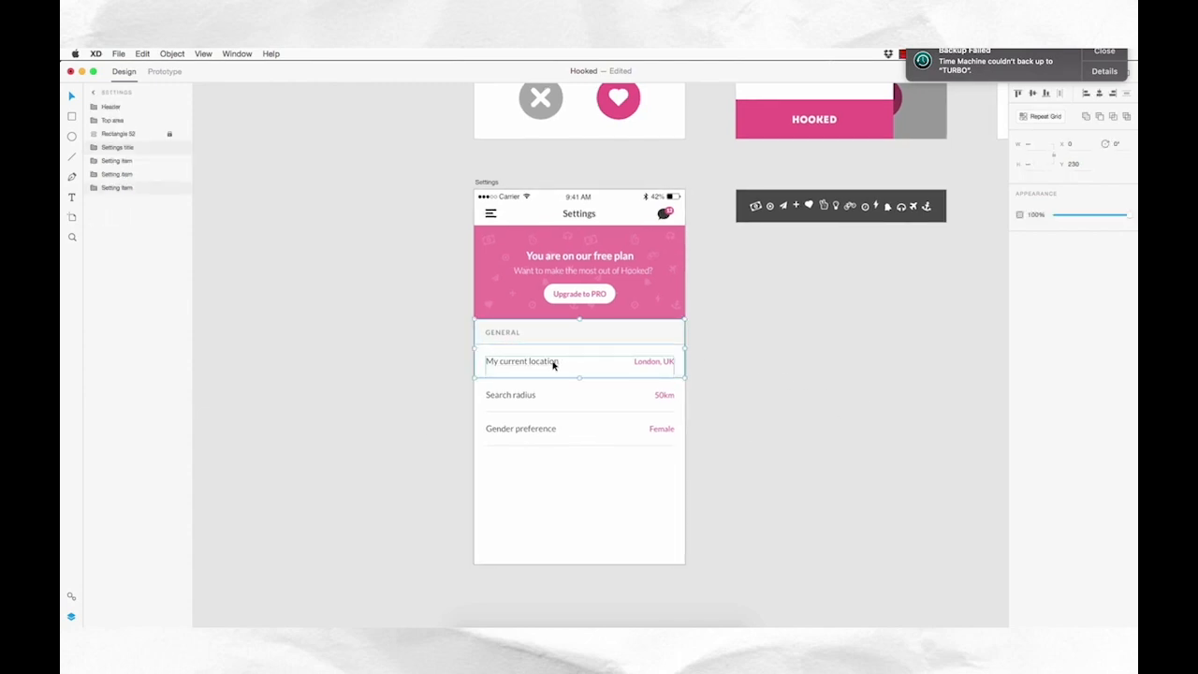
{"action": "mouse_move", "coordinate": [550, 364]}
{"action": "left_mouse_down"}
{"action": "mouse_move", "coordinate": [546, 489]}
{"action": "mouse_move", "coordinate": [556, 358]}
{"action": "left_mouse_up"}
- Delete the divider line beneath the "Gender preference" row
{"action": "key", "text": "z"}
{"action": "left_click", "coordinate": [565, 459]}
{"action": "left_click", "coordinate": [565, 458]}
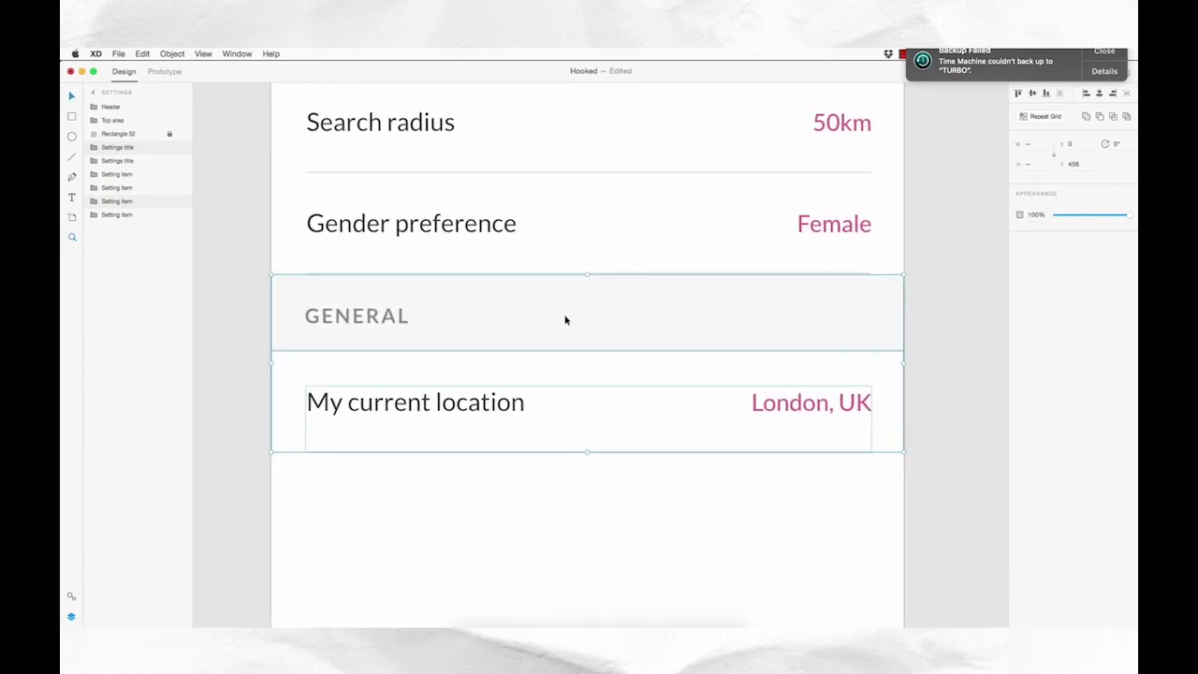
{"action": "left_click", "coordinate": [548, 275]}
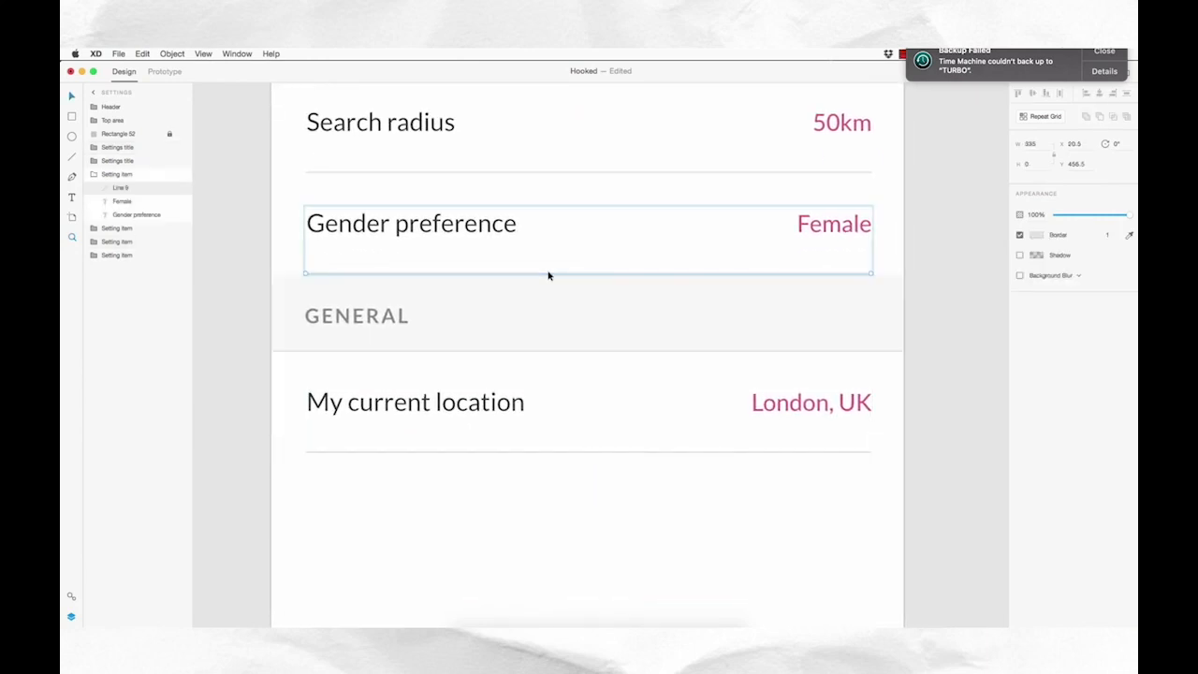
{"action": "key", "text": "Delete"}
- Duplicate the second GENERAL title's bottom line and move the copy up to the title's upper edge
{"action": "left_click", "coordinate": [546, 310]}
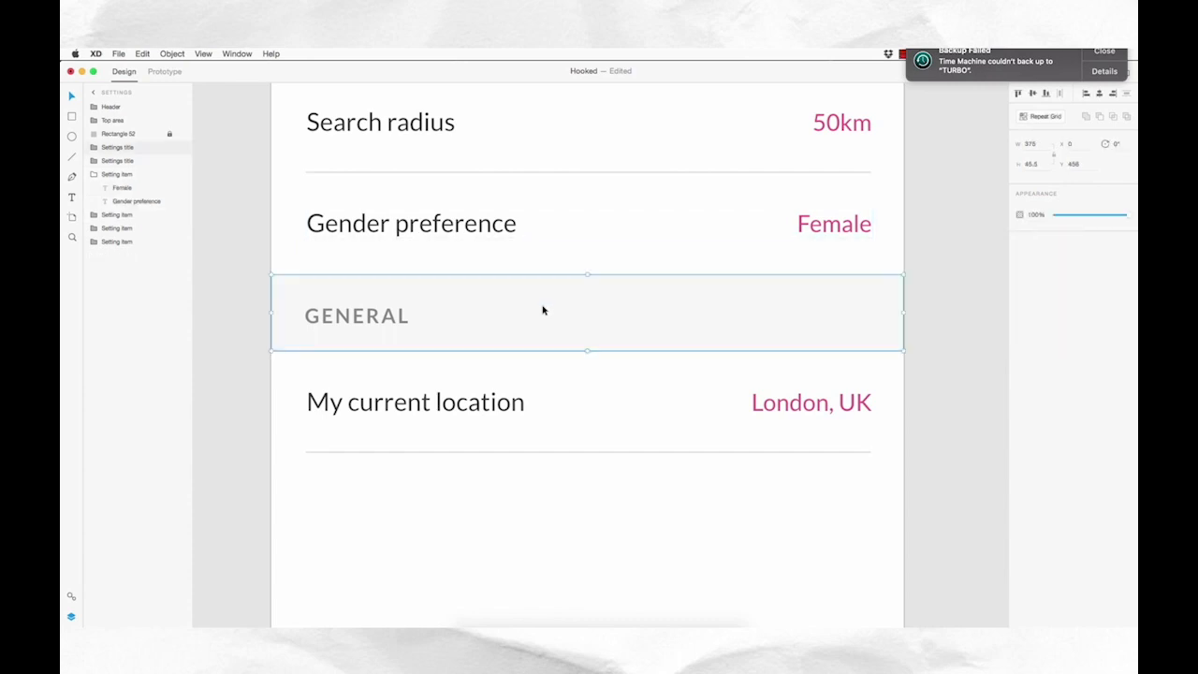
{"action": "double_click", "coordinate": [539, 353]}
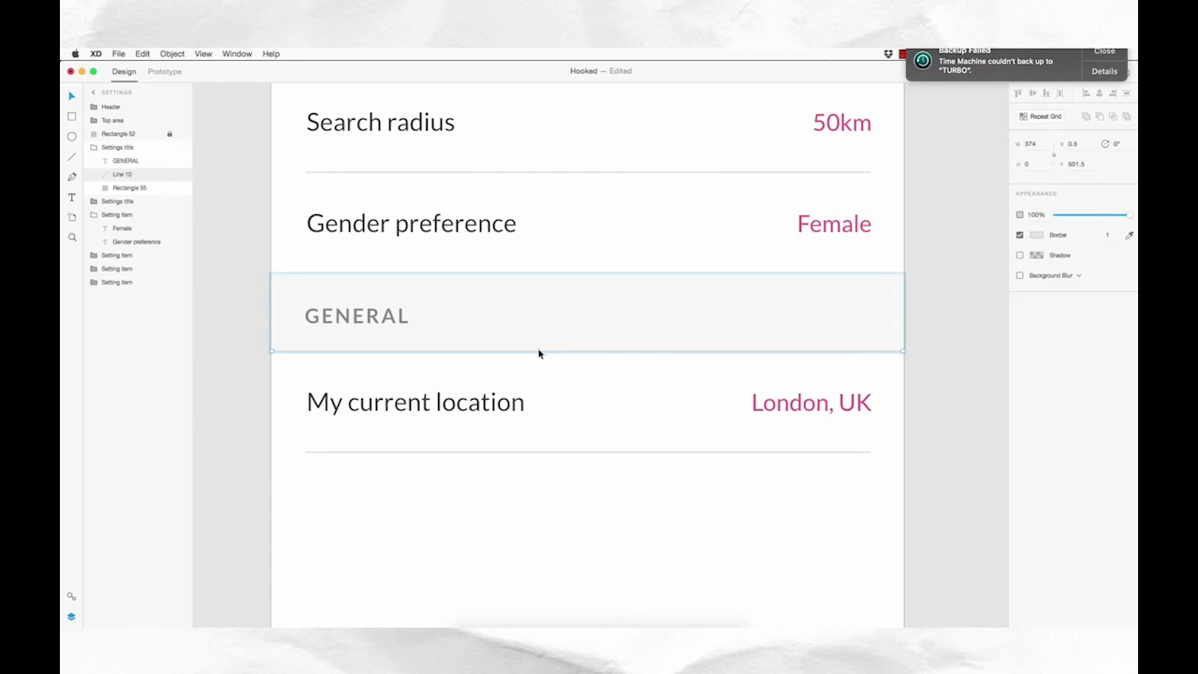
{"action": "key", "text": "super+d"}
{"action": "key", "text": "Up"}
{"action": "key", "text": "Up"}
{"action": "key", "text": "Up"}
{"action": "key", "text": "Up"}
{"action": "key", "text": "Up"}
{"action": "key", "text": "Up"}
{"action": "key", "text": "Up"}
{"action": "key", "text": "Up"}
{"action": "key", "text": "Up"}
{"action": "key", "text": "Up"}
{"action": "key", "text": "Up"}
{"action": "key", "text": "Up"}
{"action": "key", "text": "Up"}
{"action": "key", "text": "Up"}
{"action": "key", "text": "Up"}
{"action": "key", "text": "Up"}
{"action": "key", "text": "Up"}
{"action": "key", "text": "Up"}
{"action": "key", "text": "Up"}
{"action": "key", "text": "Up"}
{"action": "key", "text": "Up"}
{"action": "key", "text": "Up"}
{"action": "key", "text": "Up"}
{"action": "key", "text": "Up"}
{"action": "key", "text": "Up"}
{"action": "key", "text": "Up"}
{"action": "key", "text": "Up"}
{"action": "key", "text": "Up"}
{"action": "key", "text": "Up"}
{"action": "key", "text": "Up"}
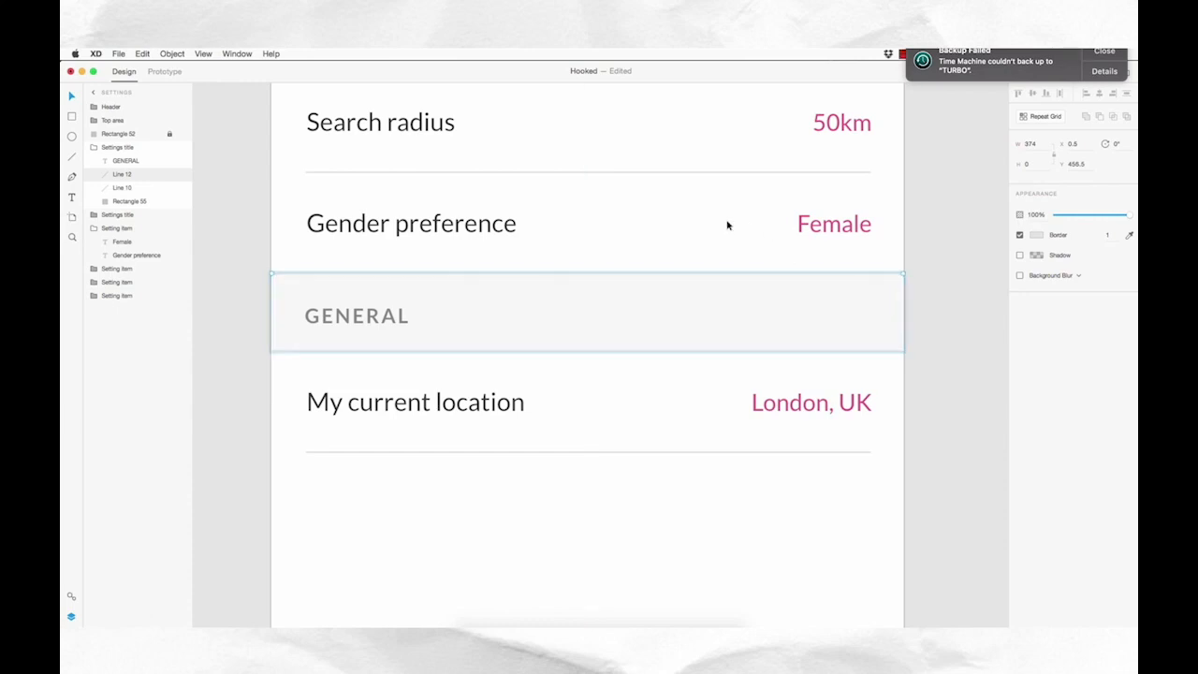
{"action": "key", "text": "Escape"}
- Delete the "London, UK" label from the row under the second GENERAL title
{"action": "key", "text": "super+1"}
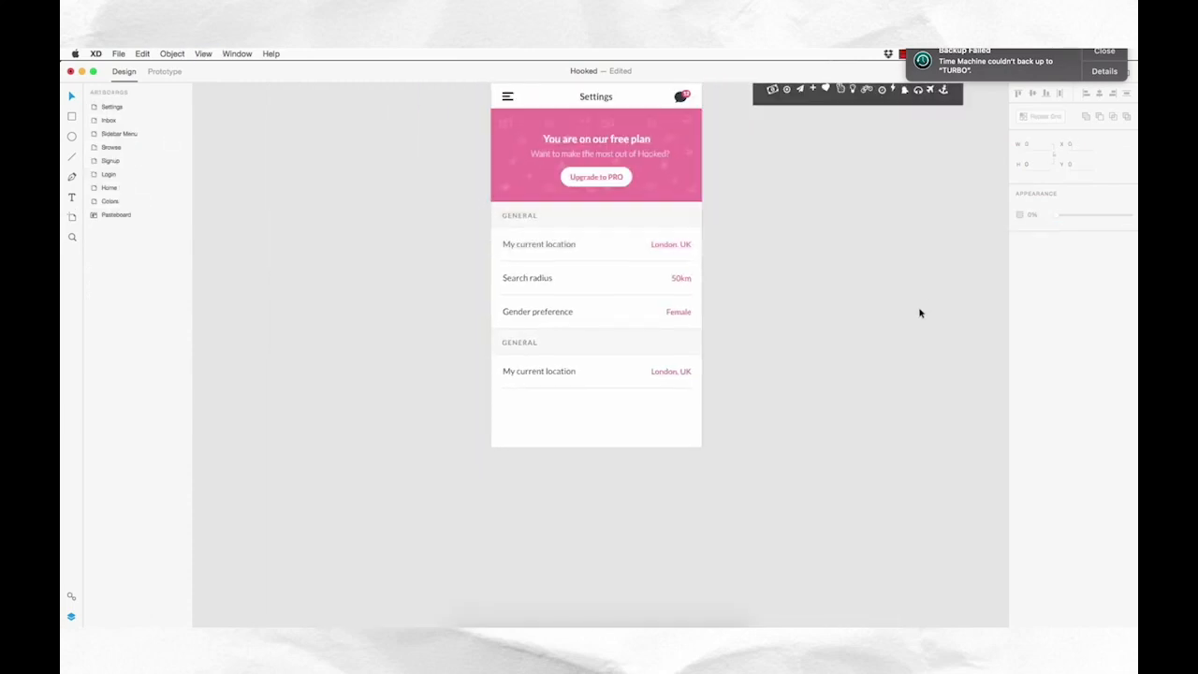
{"action": "left_click_drag", "start_coordinate": [747, 428], "coordinate": [730, 407]}
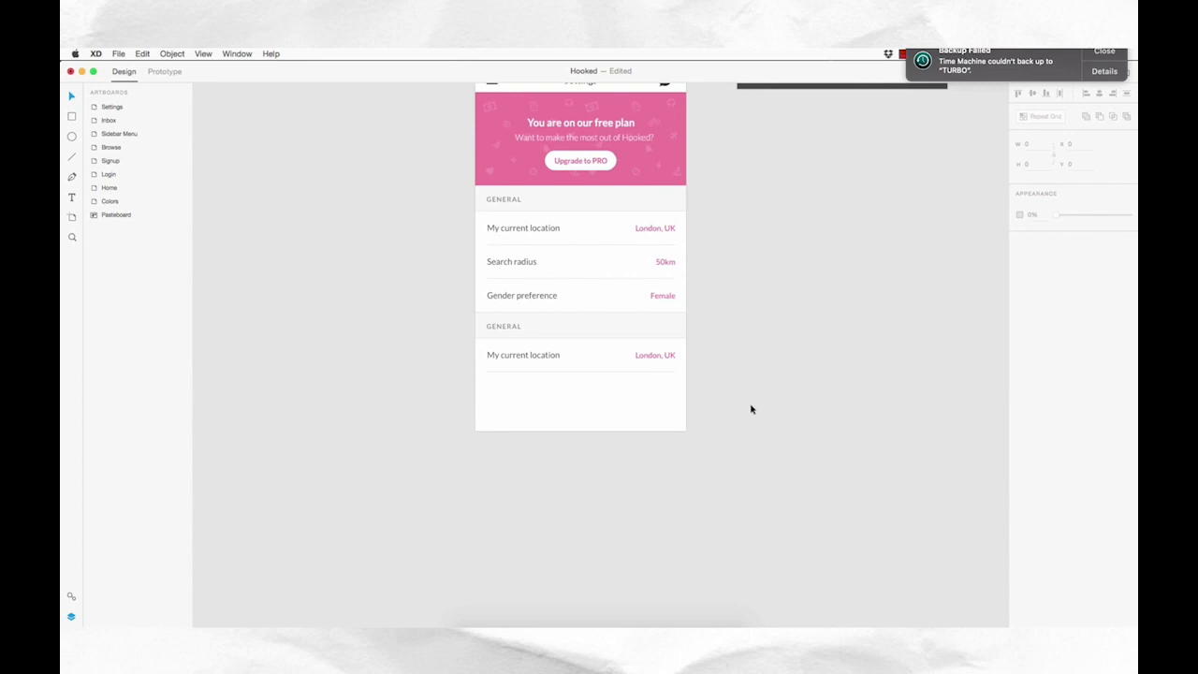
{"action": "double_click", "coordinate": [655, 355]}
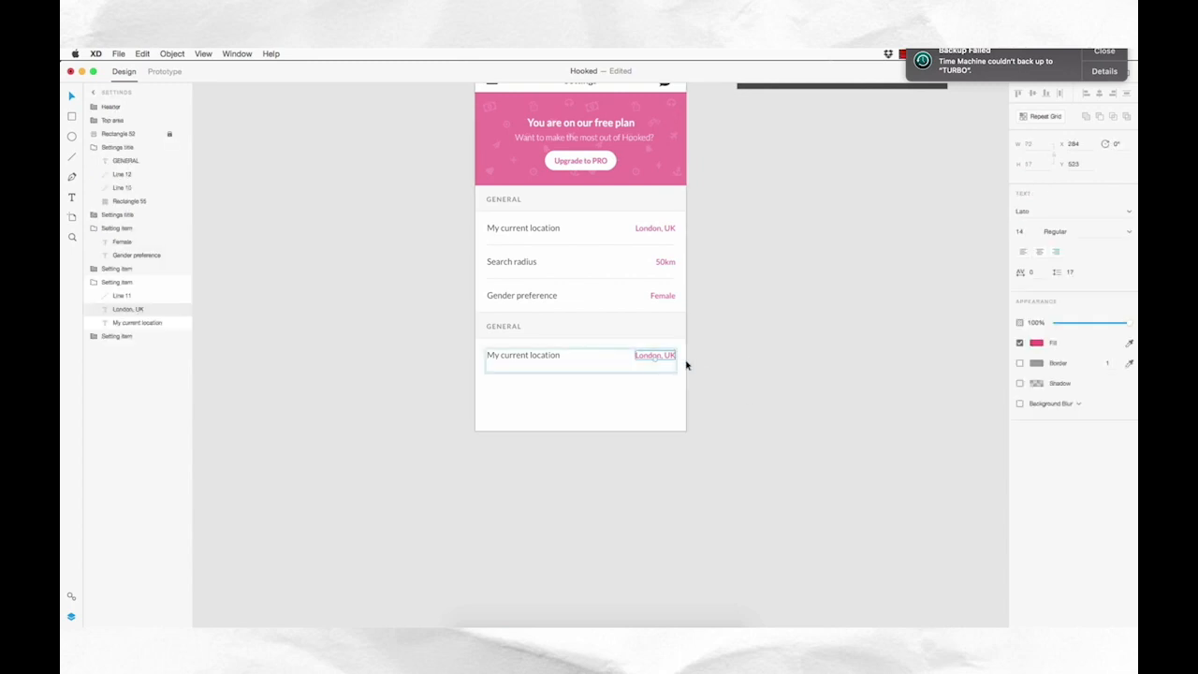
{"action": "key", "text": "Delete"}
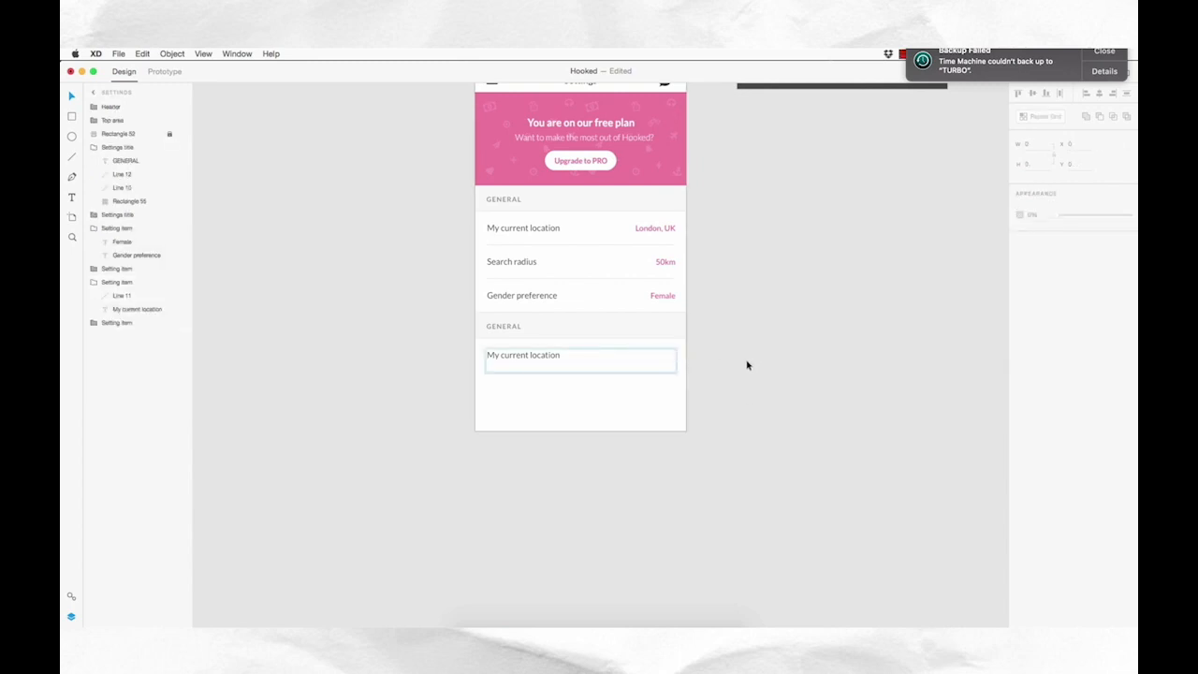
- Open the Apple iOS UI kit
{"action": "left_click", "coordinate": [119, 55]}
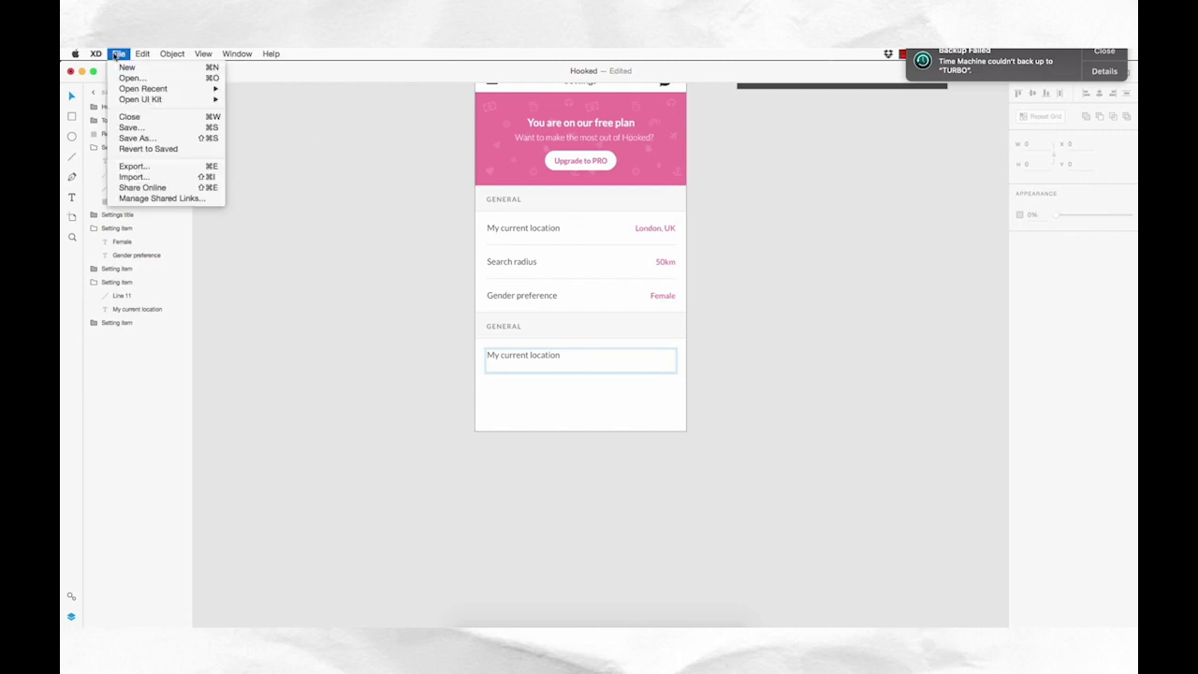
{"action": "mouse_move", "coordinate": [178, 100]}
{"action": "left_click", "coordinate": [258, 101]}
- Copy the Airplane Mode toggle from the kit's Settings artboard and paste it into the Hooked document's second-section row
{"action": "key", "text": "z"}
{"action": "left_click_drag", "start_coordinate": [510, 133], "coordinate": [643, 209]}
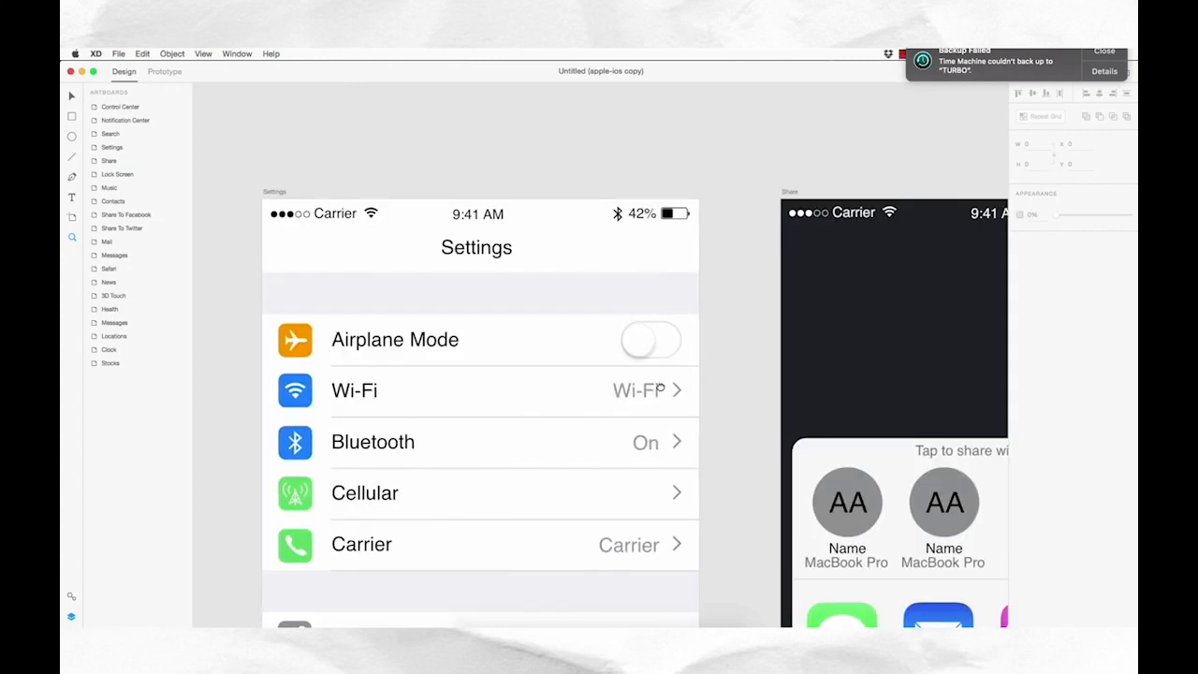
{"action": "left_click_drag", "start_coordinate": [658, 391], "coordinate": [733, 309]}
{"action": "key", "text": "v"}
{"action": "double_click", "coordinate": [719, 267]}
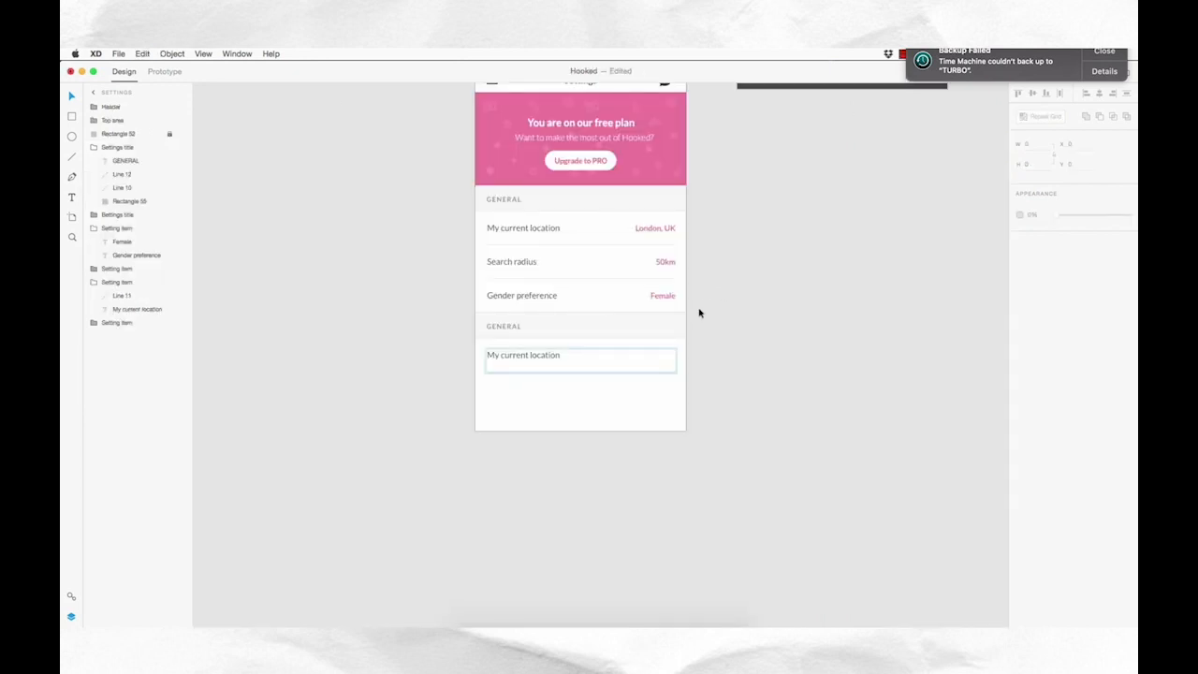
{"action": "key", "text": "super+v"}
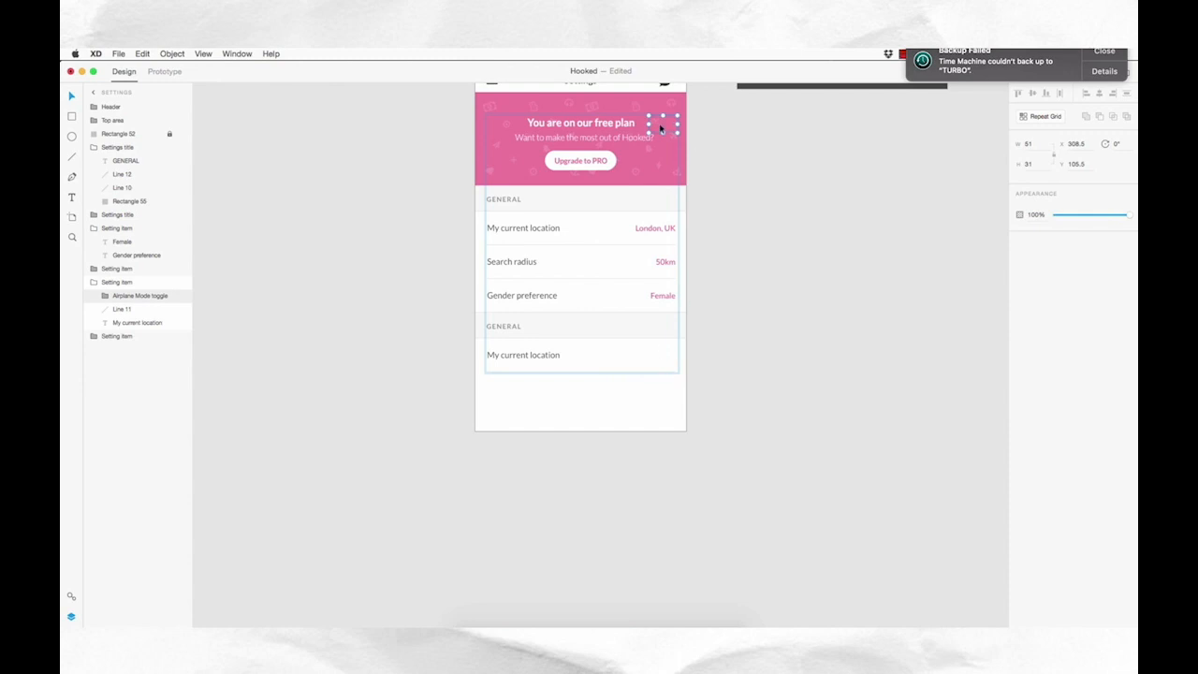
- Move the pasted toggle from the pink banner down to the right end of the second section's "My current location" row
{"action": "left_click_drag", "start_coordinate": [661, 128], "coordinate": [679, 369]}
{"action": "key", "text": "z"}
{"action": "left_click", "coordinate": [659, 349]}
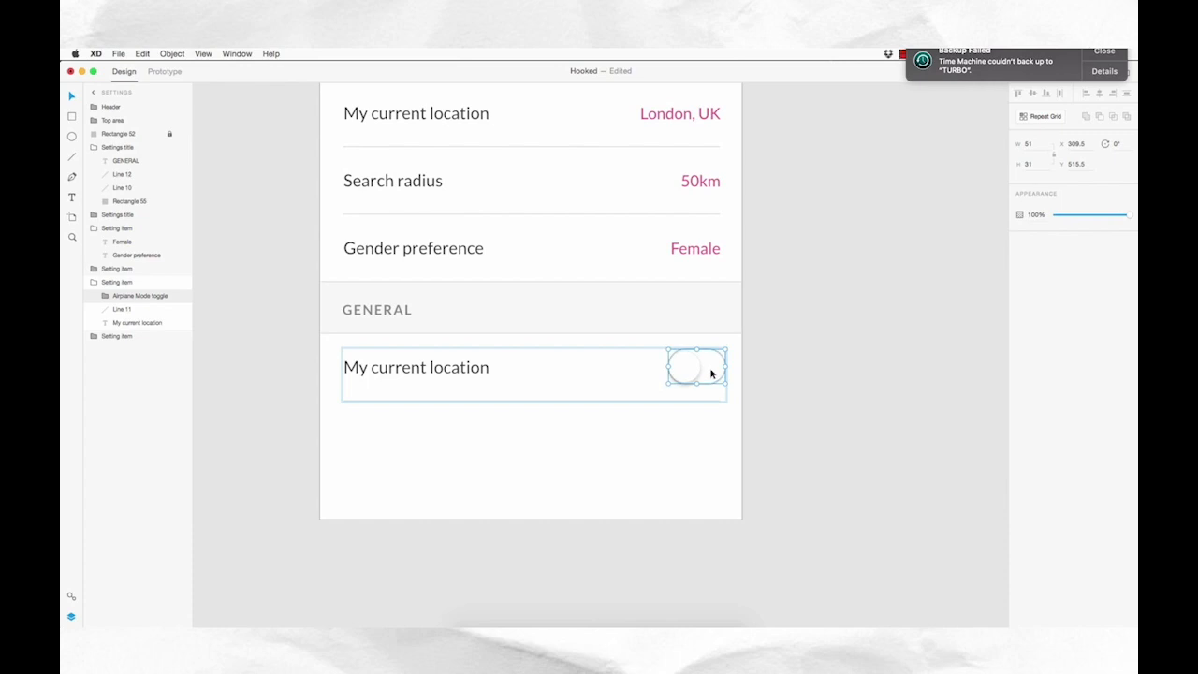
- Give the toggle's oval a light grey #E2E2E2 fill and a slightly darker grey border
{"action": "double_click", "coordinate": [721, 375]}
{"action": "left_click", "coordinate": [1039, 236]}
{"action": "left_click_drag", "start_coordinate": [927, 198], "coordinate": [878, 181]}
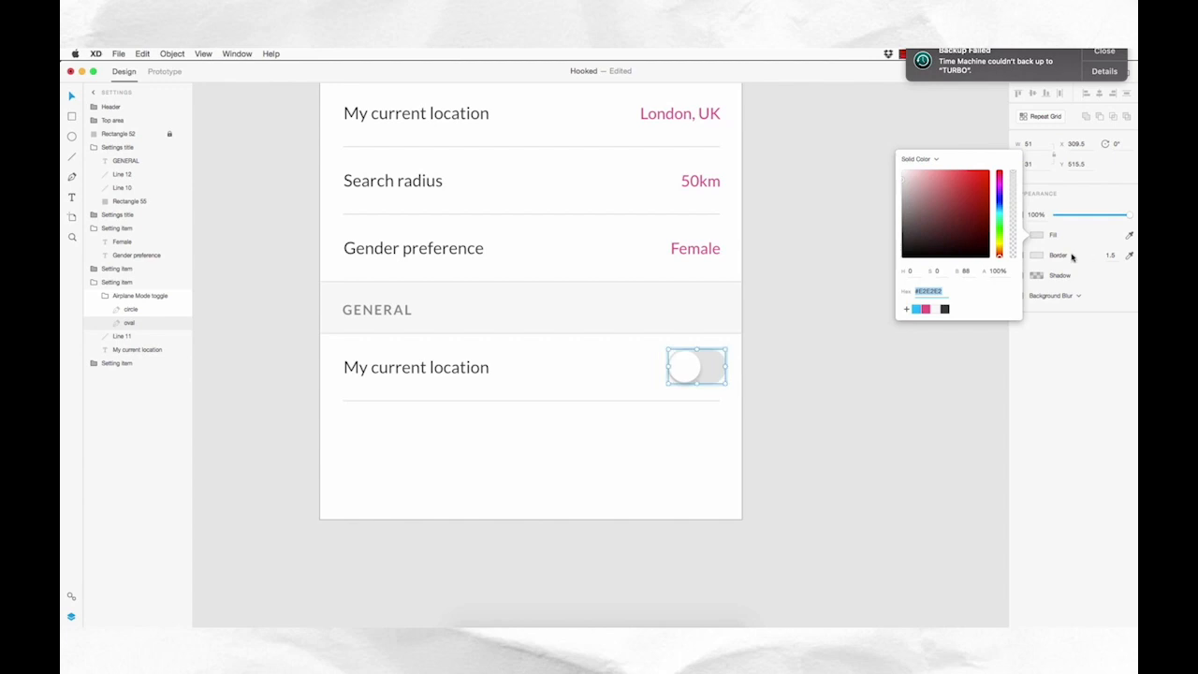
{"action": "left_click", "coordinate": [1042, 258]}
{"action": "left_click_drag", "start_coordinate": [895, 193], "coordinate": [891, 199]}
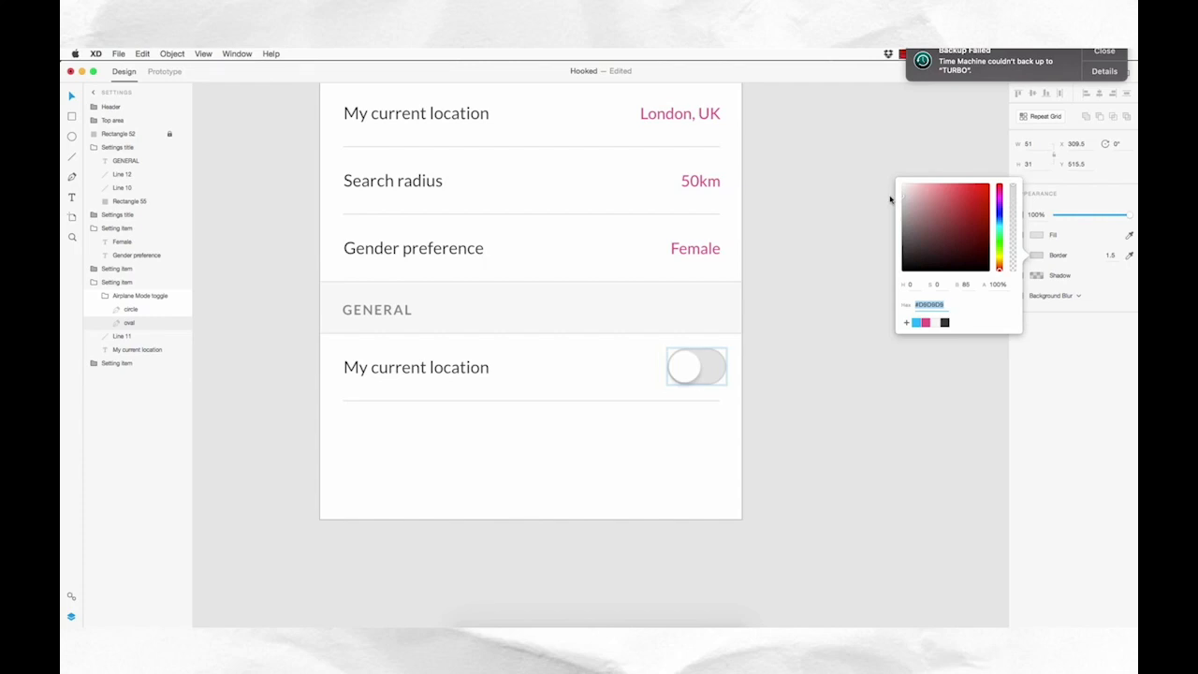
{"action": "left_click", "coordinate": [800, 332]}
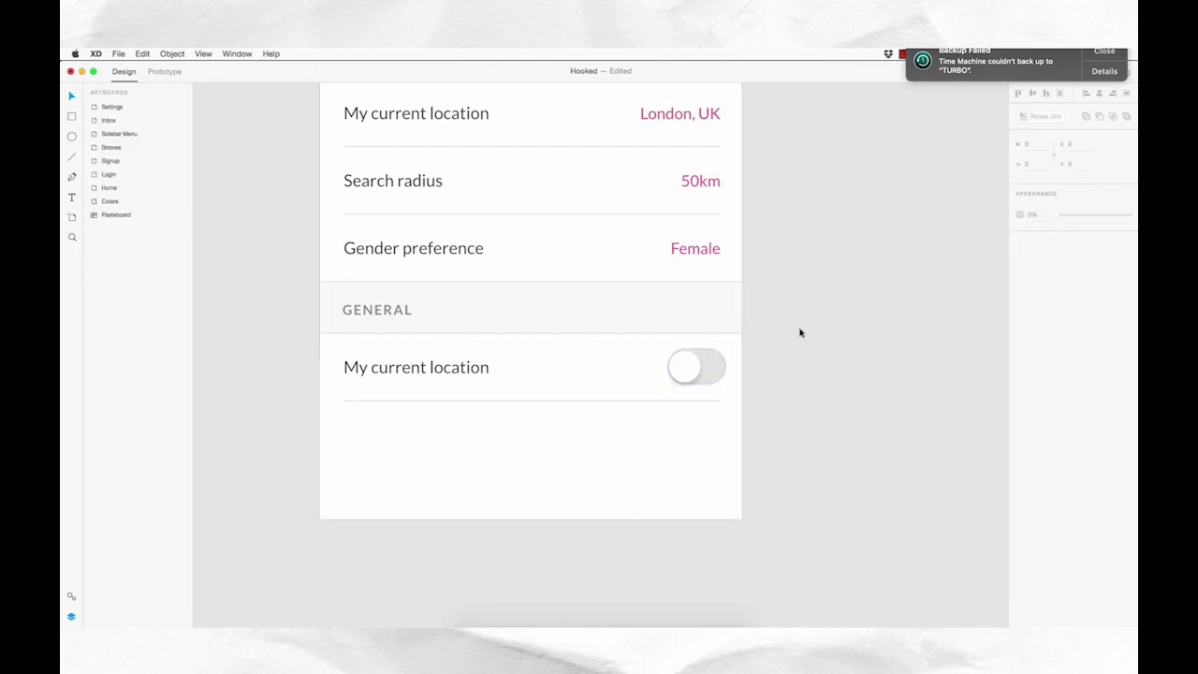
- Nudge the toggle left to X 304.5 so its right edge lines up with the row's divider line
{"action": "double_click", "coordinate": [709, 373]}
{"action": "key", "text": "Left"}
{"action": "key", "text": "Left"}
{"action": "key", "text": "Left"}
{"action": "key", "text": "Left"}
{"action": "key", "text": "Left"}
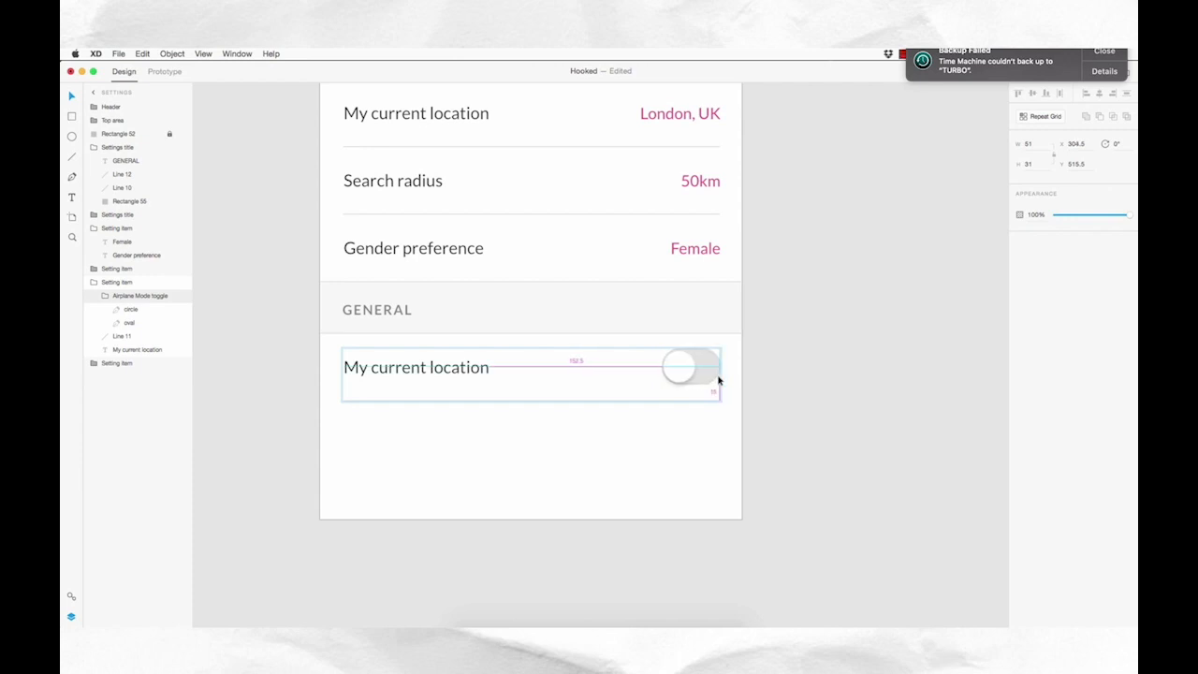
{"action": "key", "text": "Up"}
{"action": "key", "text": "Down"}
{"action": "key", "text": "Down"}
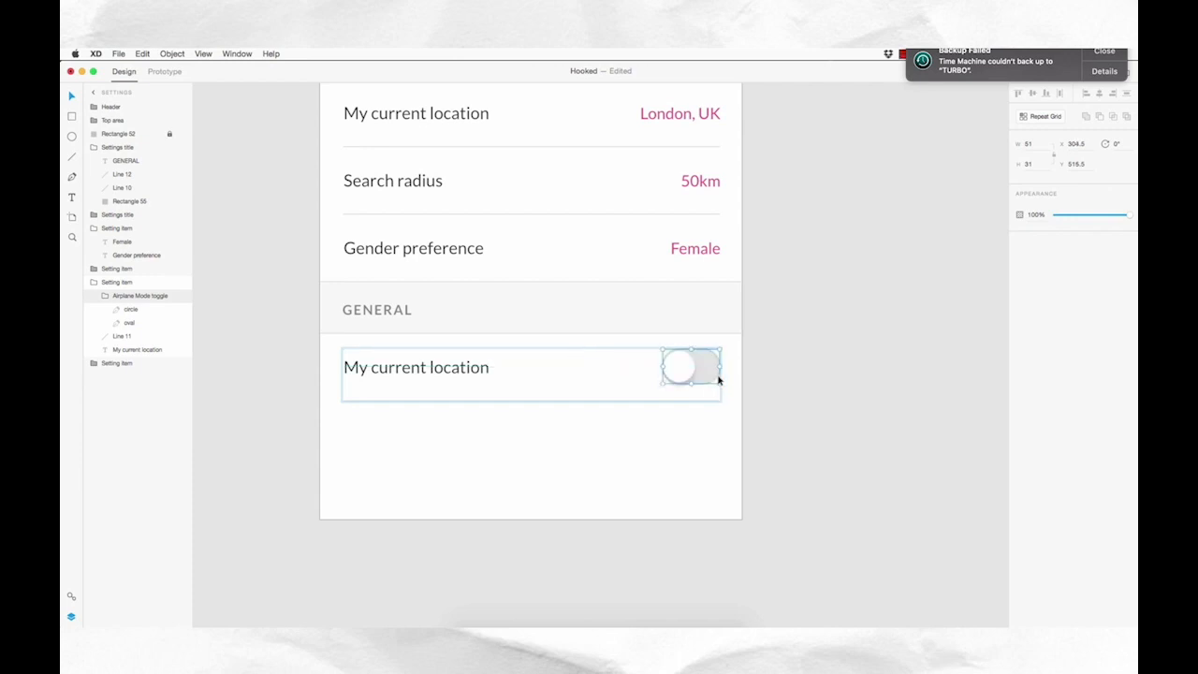
{"action": "left_click", "coordinate": [774, 376]}
- Duplicate the toggle row directly below the original at Y 575.5
{"action": "left_click_drag", "start_coordinate": [727, 350], "coordinate": [428, 407]}
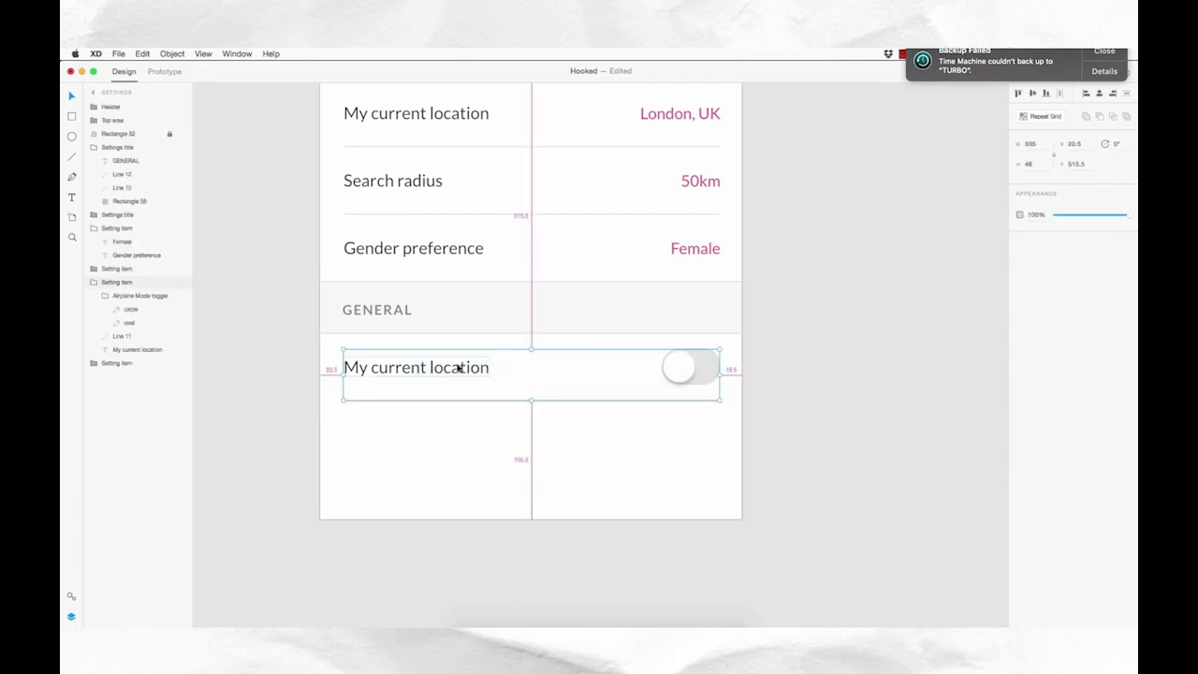
{"action": "left_click_drag", "start_coordinate": [459, 369], "coordinate": [468, 434]}
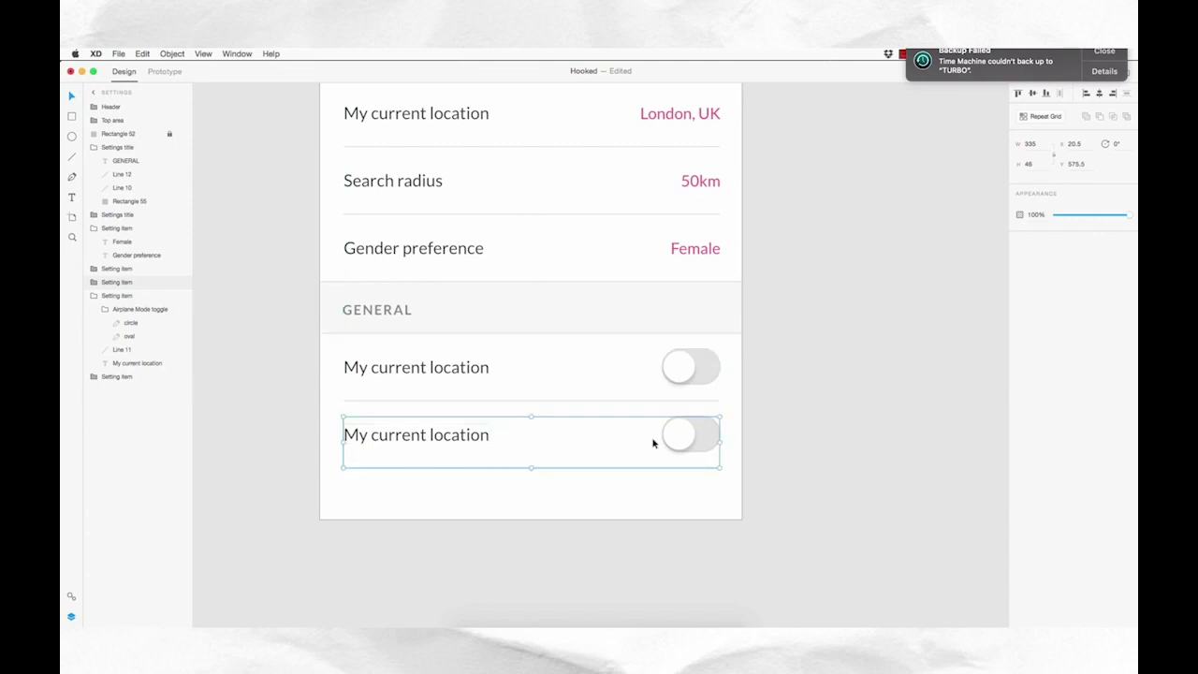
{"action": "left_click", "coordinate": [833, 434]}
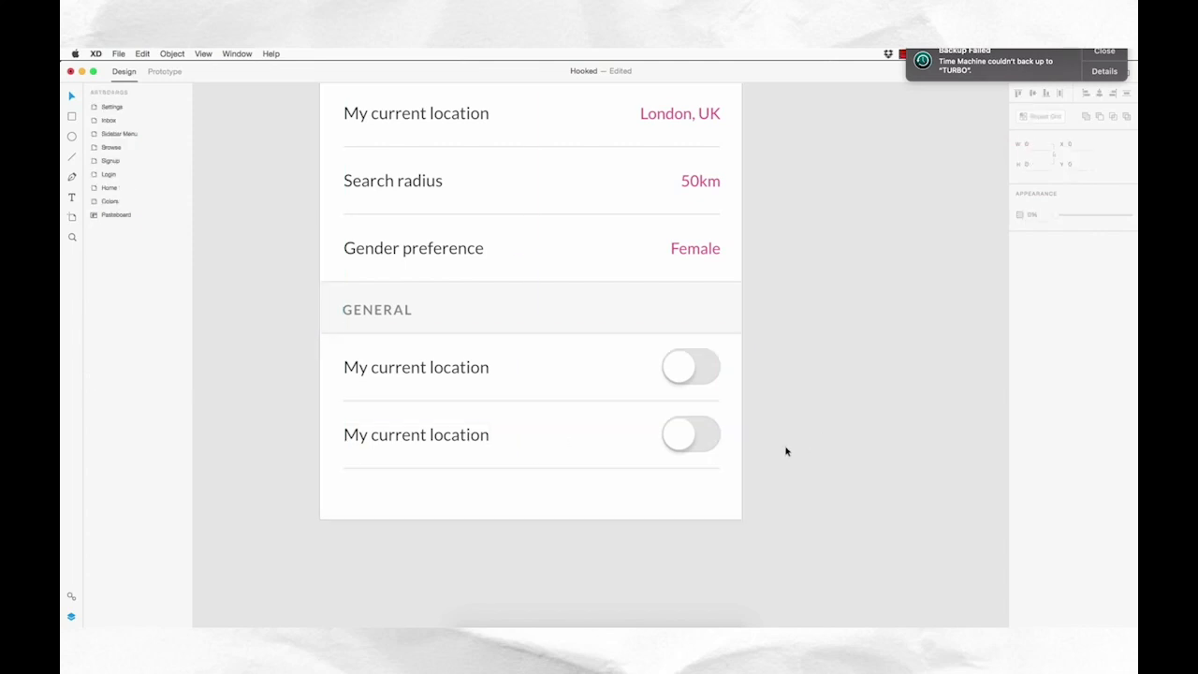
- Shift the white circle of the duplicated row's toggle to the right end of its oval
{"action": "left_click", "coordinate": [684, 438], "text": "super"}
{"action": "key", "text": "Right"}
{"action": "key", "text": "Right"}
{"action": "key", "text": "Right"}
{"action": "key", "text": "Right"}
{"action": "key", "text": "Right"}
{"action": "key", "text": "Right"}
{"action": "key", "text": "Right"}
{"action": "key", "text": "Right"}
{"action": "key", "text": "Right"}
{"action": "key", "text": "Right"}
{"action": "key", "text": "Right"}
{"action": "key", "text": "Right"}
{"action": "key", "text": "Right"}
{"action": "key", "text": "Right"}
{"action": "key", "text": "Right"}
{"action": "key", "text": "Right"}
{"action": "key", "text": "Right"}
{"action": "key", "text": "Right"}
{"action": "key", "text": "Right"}
{"action": "key", "text": "Right"}
{"action": "key", "text": "Right"}
{"action": "key", "text": "Right"}
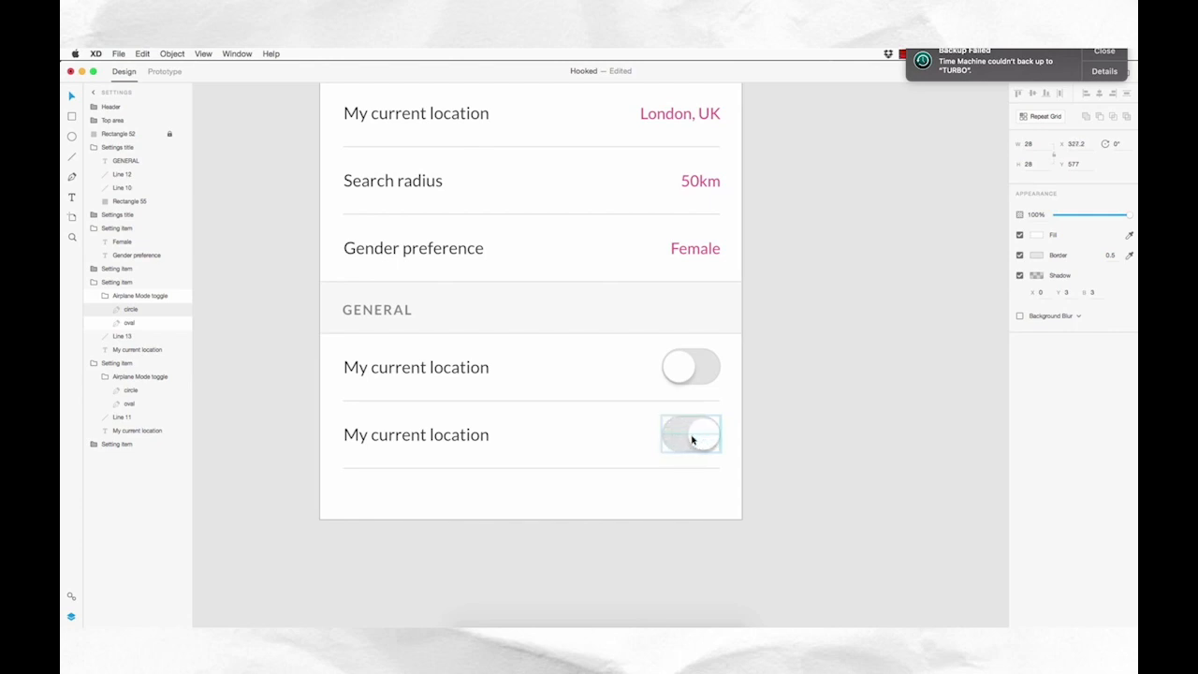
- Fill the duplicated toggle's oval with the saved blue swatch and match its border to the same blue
{"action": "left_click", "coordinate": [677, 447], "text": "super"}
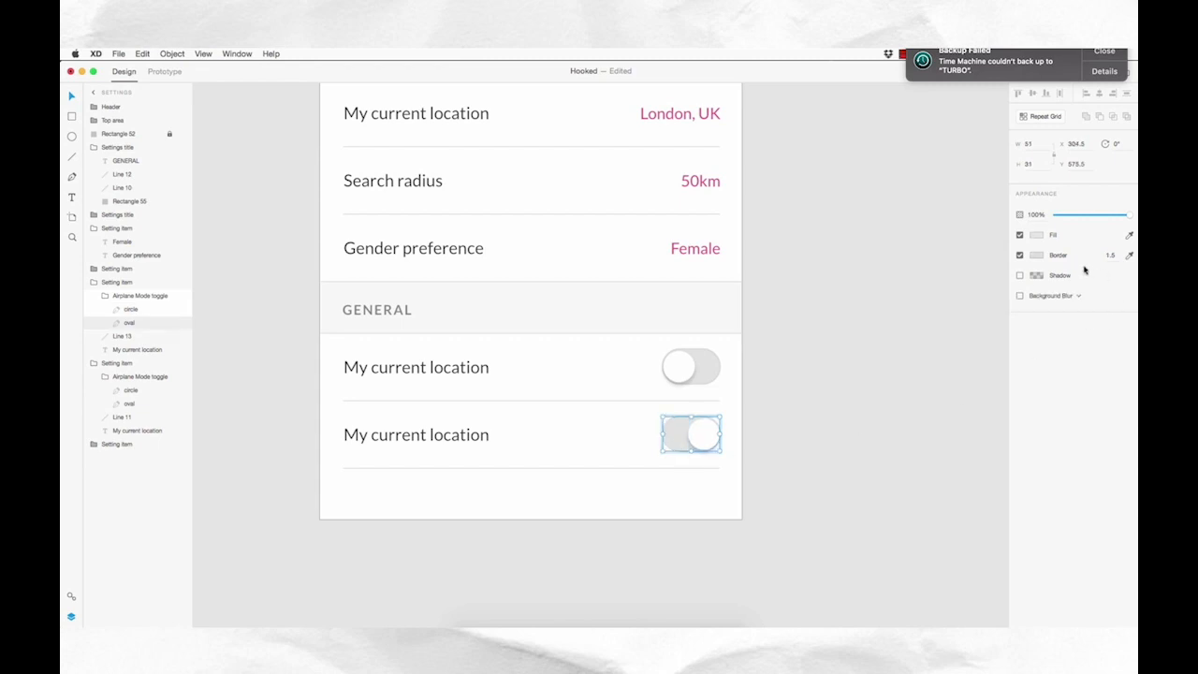
{"action": "left_click", "coordinate": [1040, 237]}
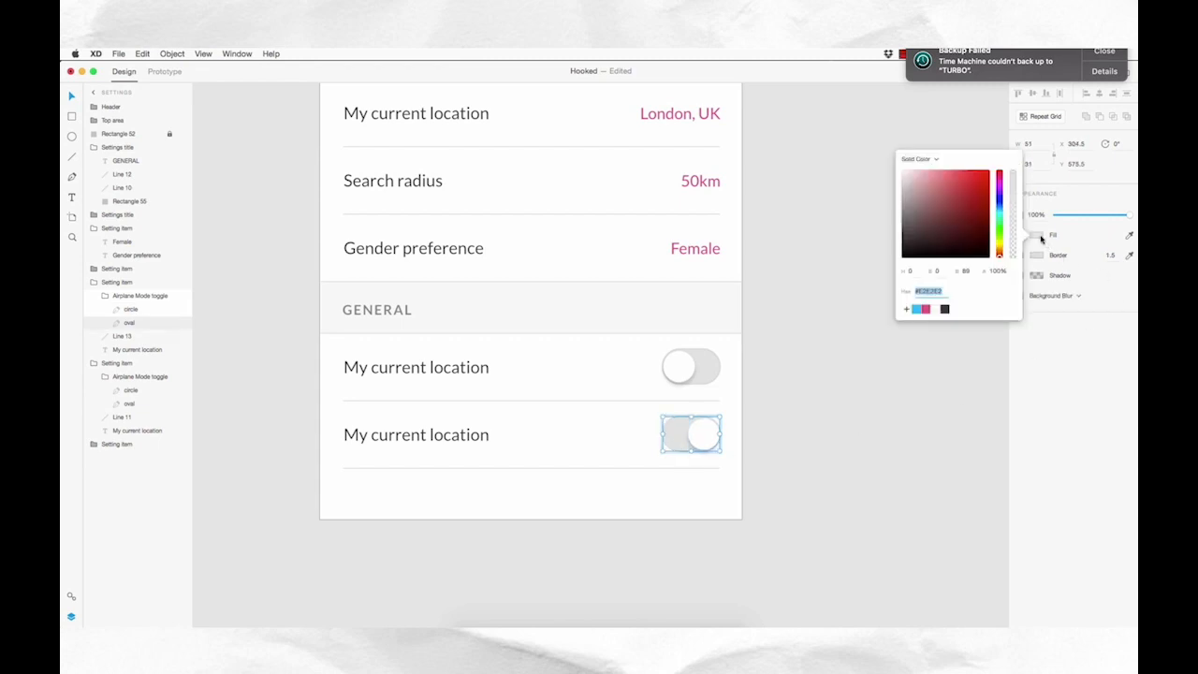
{"action": "left_click", "coordinate": [917, 310]}
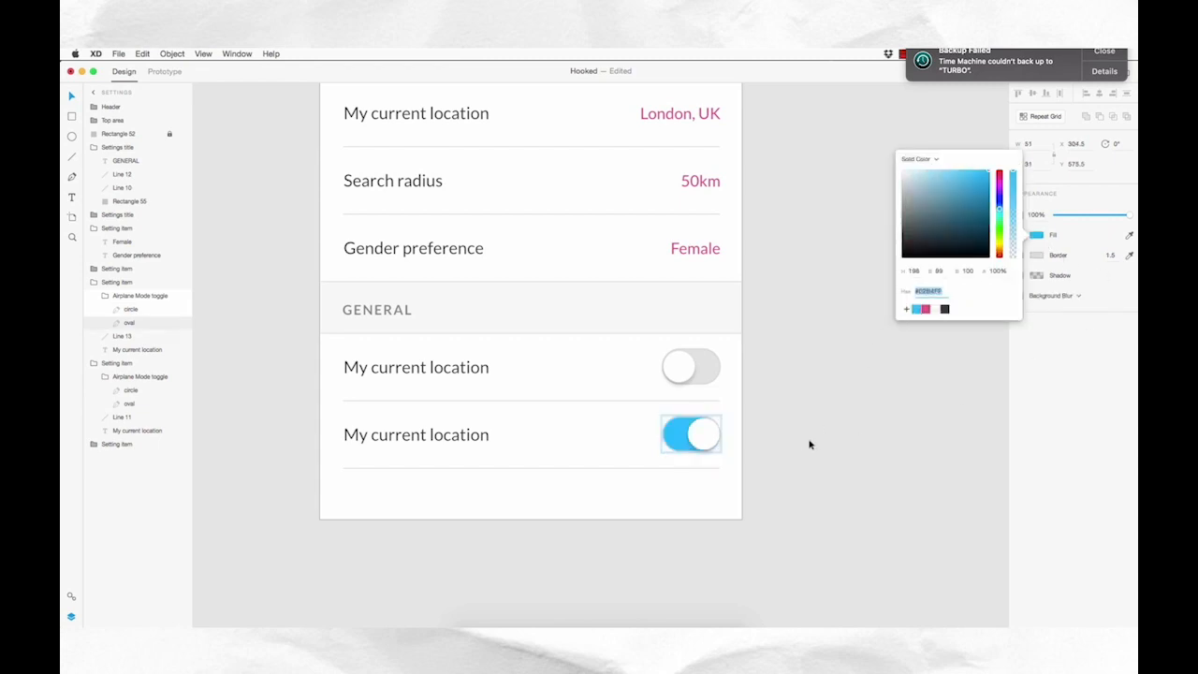
{"action": "left_click", "coordinate": [1039, 255]}
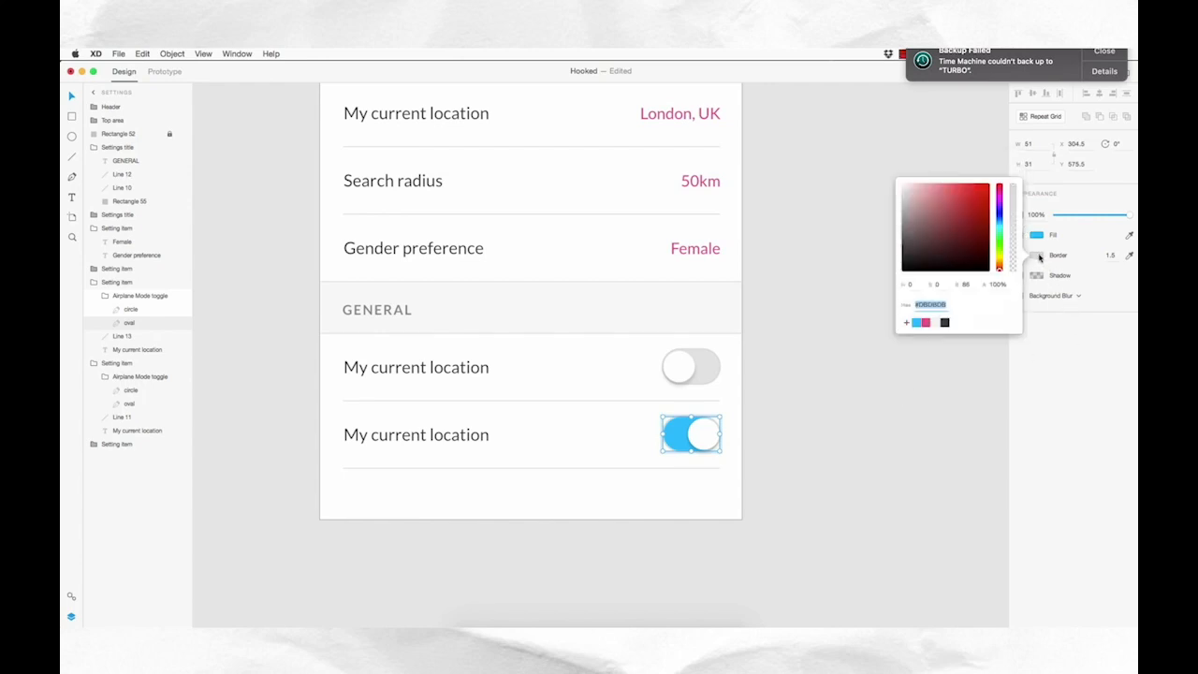
{"action": "left_click", "coordinate": [1129, 255]}
{"action": "left_click", "coordinate": [682, 433]}
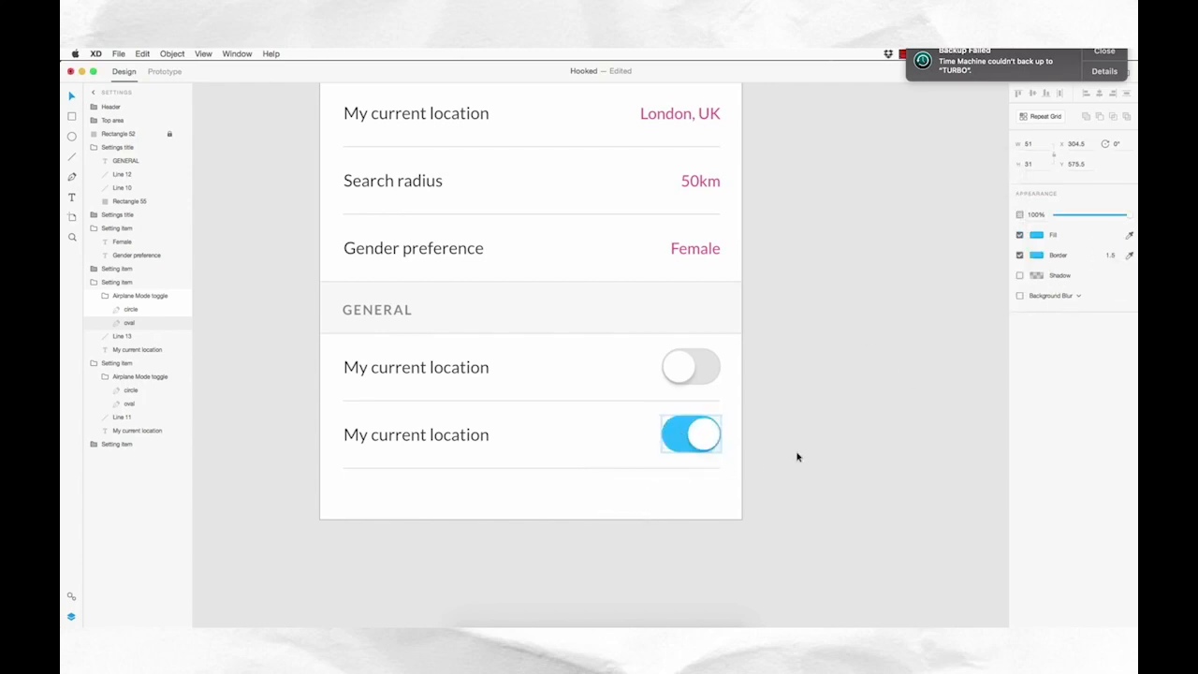
{"action": "left_click", "coordinate": [810, 423]}
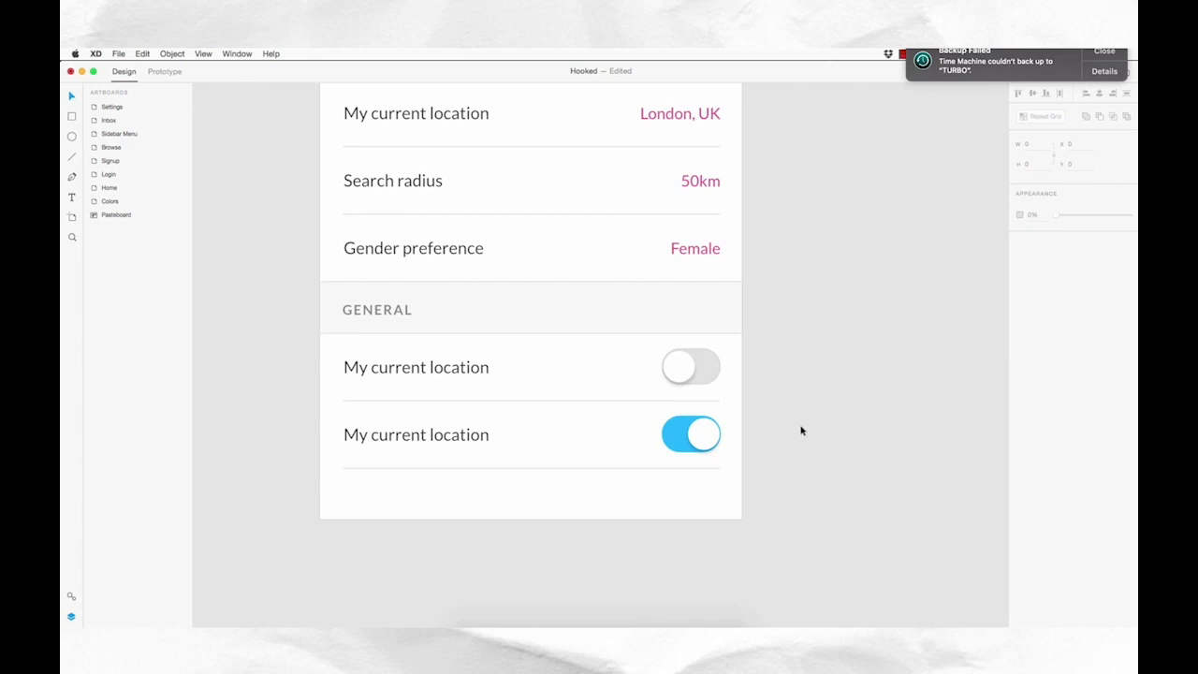
- Change the second section's title text to PRIVACY
{"action": "double_click", "coordinate": [396, 310]}
{"action": "double_click", "coordinate": [395, 310]}
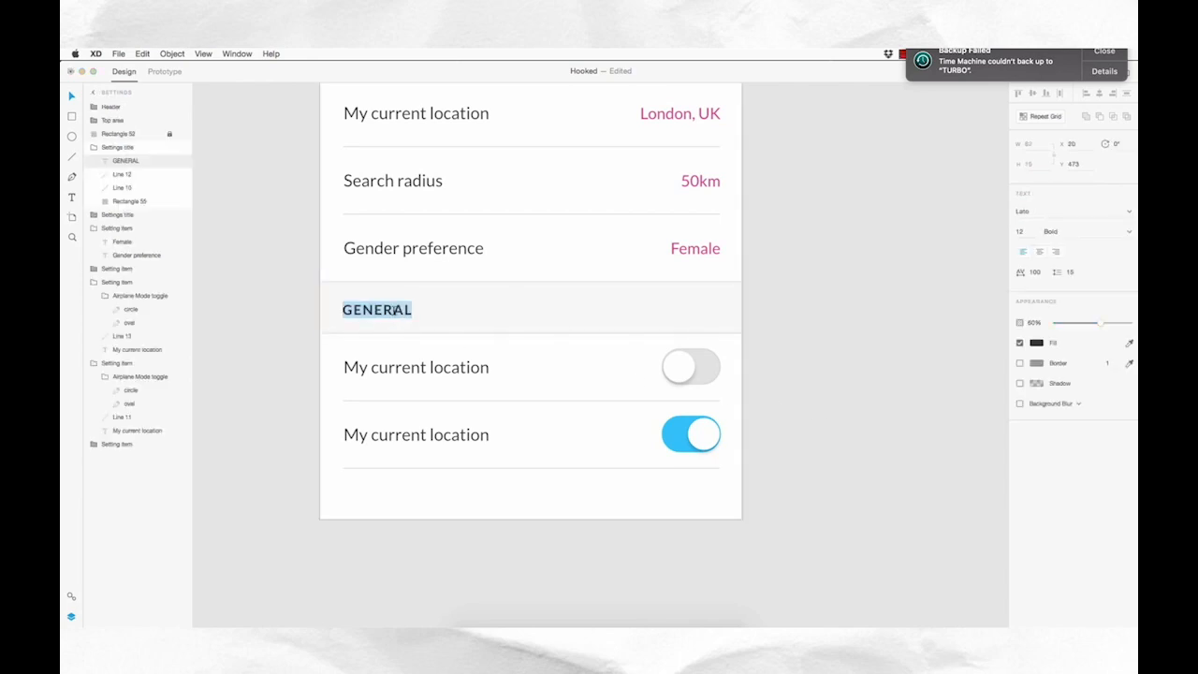
{"action": "type", "text": "PRIVACY"}
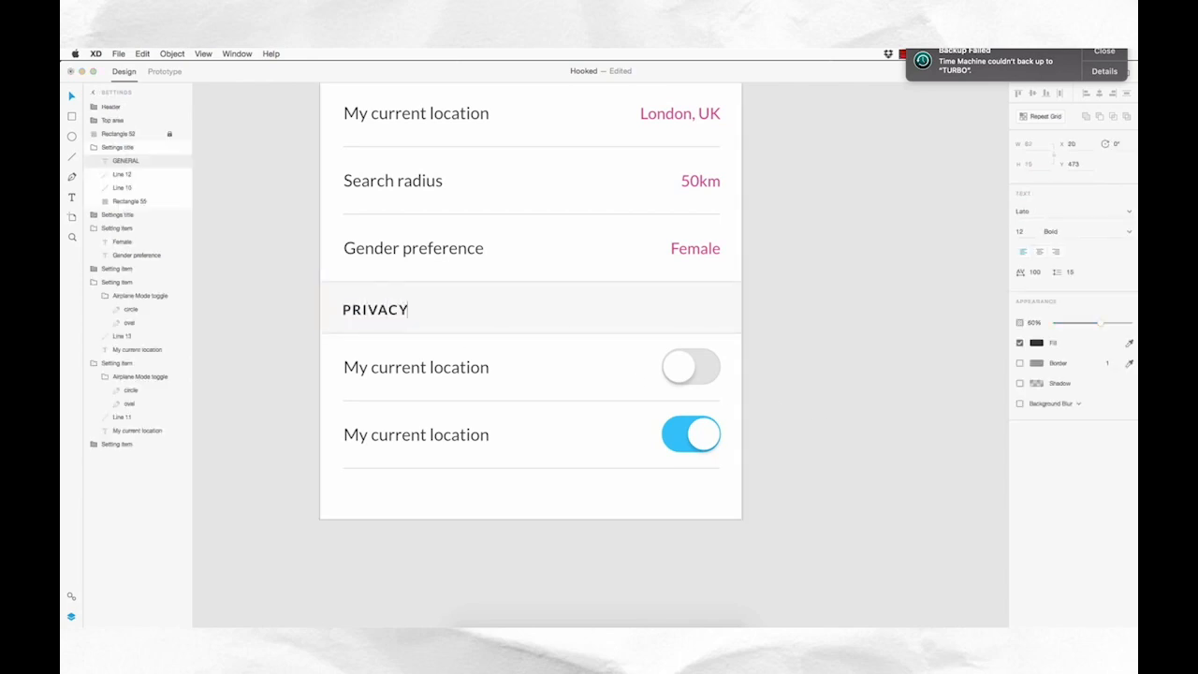
{"action": "key", "text": "Escape"}
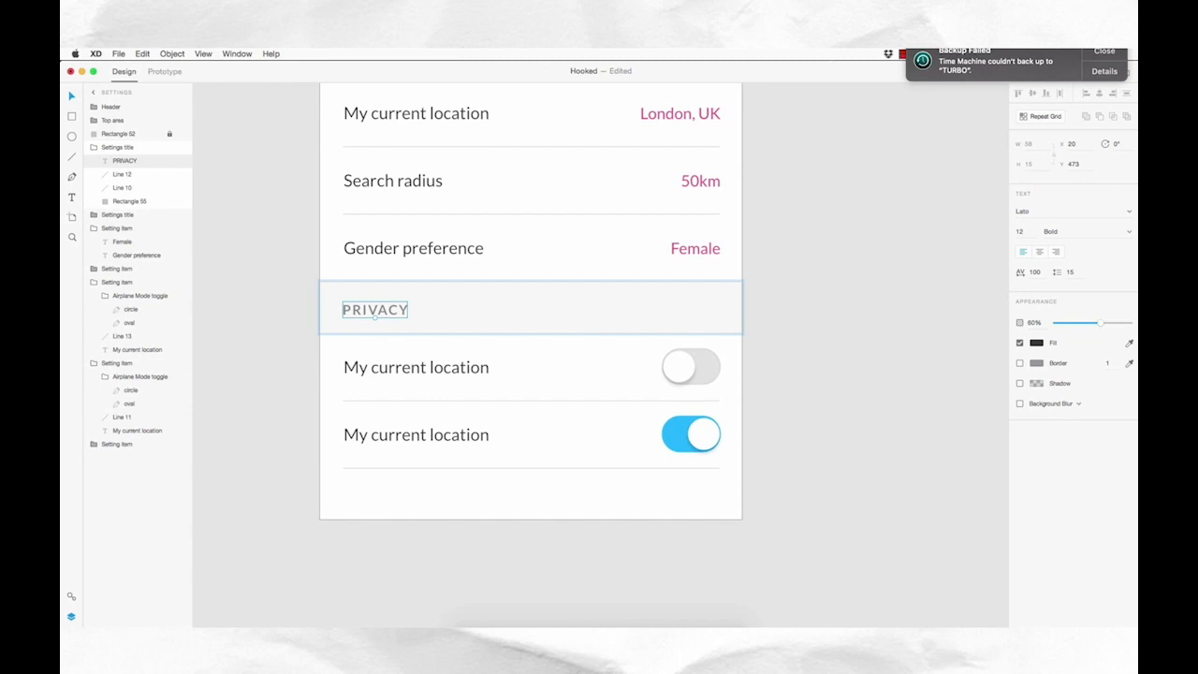
- Change the label of the first row in the PRIVACY section to "Push notifications"
{"action": "double_click", "coordinate": [414, 368]}
{"action": "double_click", "coordinate": [415, 368]}
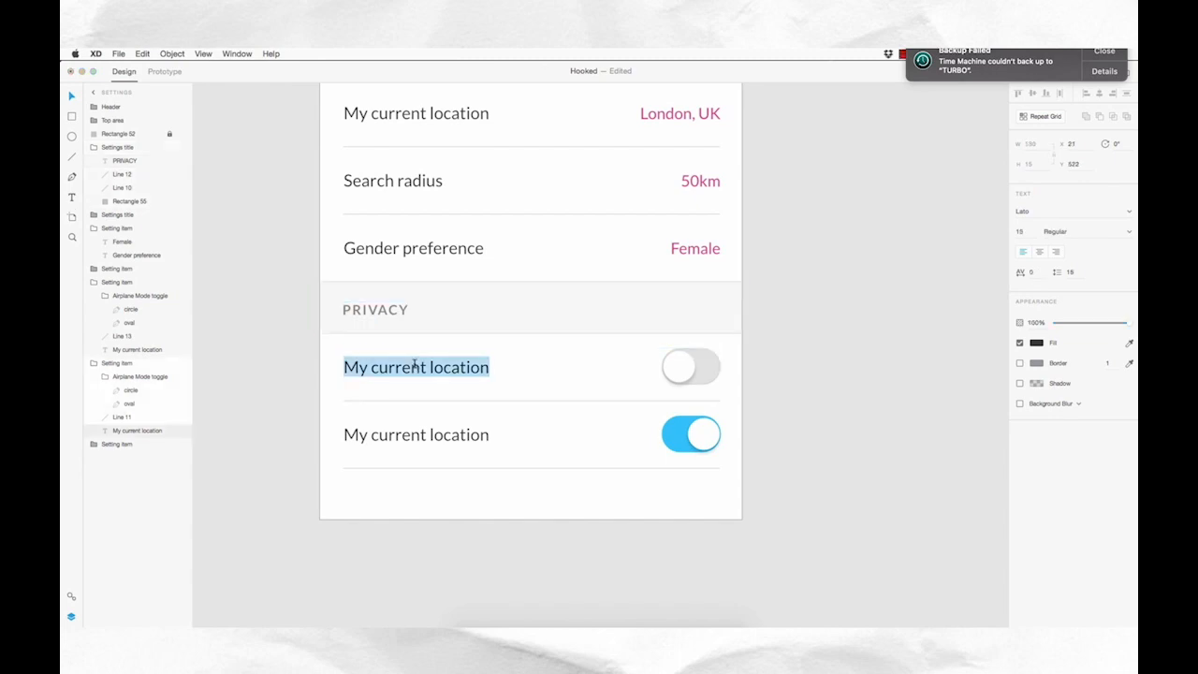
{"action": "type", "text": "Push "}
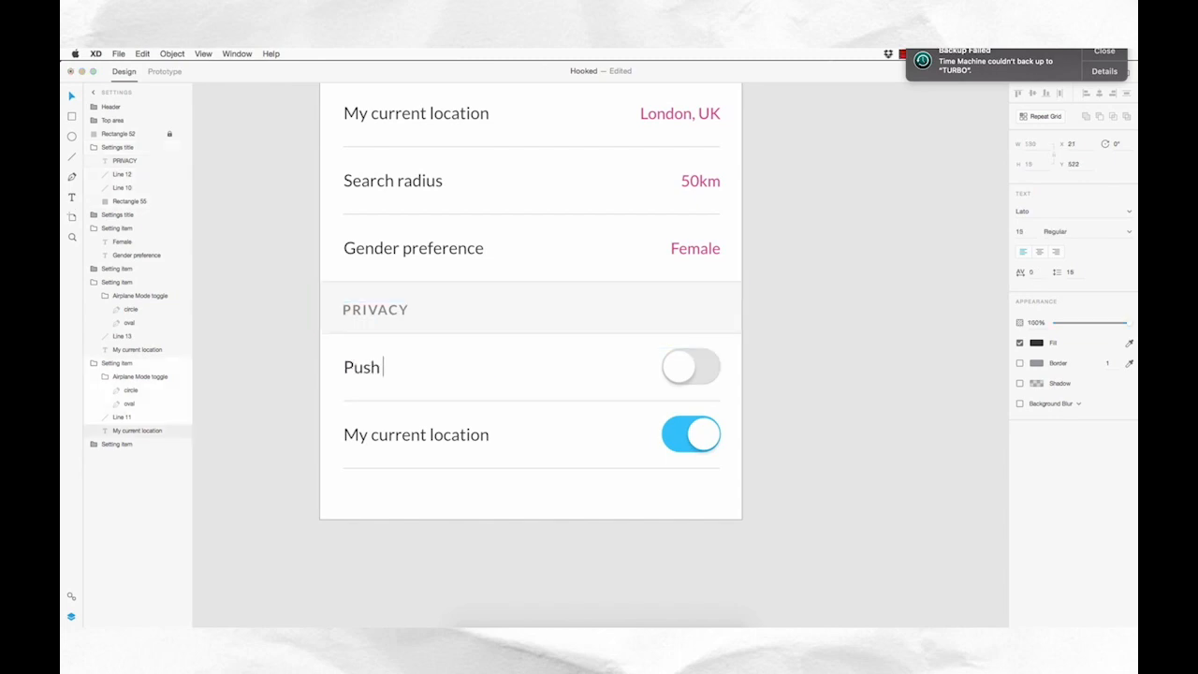
{"action": "type", "text": "notifications"}
{"action": "key", "text": "Escape"}
- Change the label of the row with the blue toggle to "Incognito browsing"
{"action": "left_click", "coordinate": [400, 435]}
{"action": "double_click", "coordinate": [400, 434]}
{"action": "type", "text": "I"}
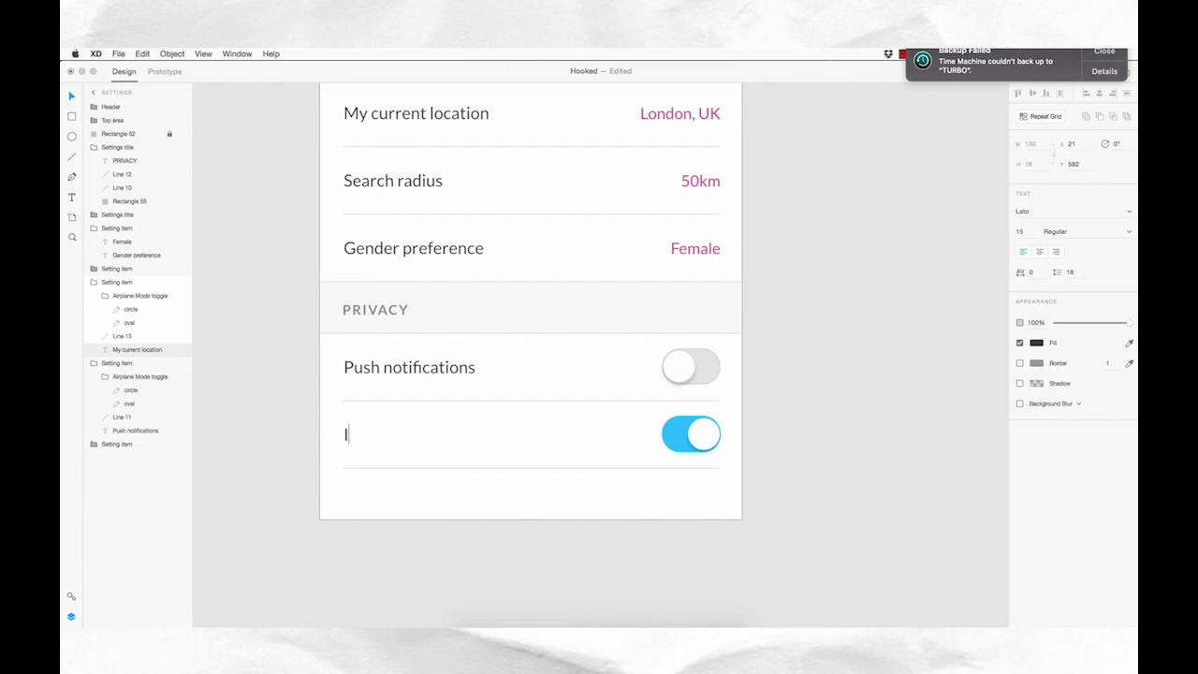
{"action": "type", "text": "ncognito br"}
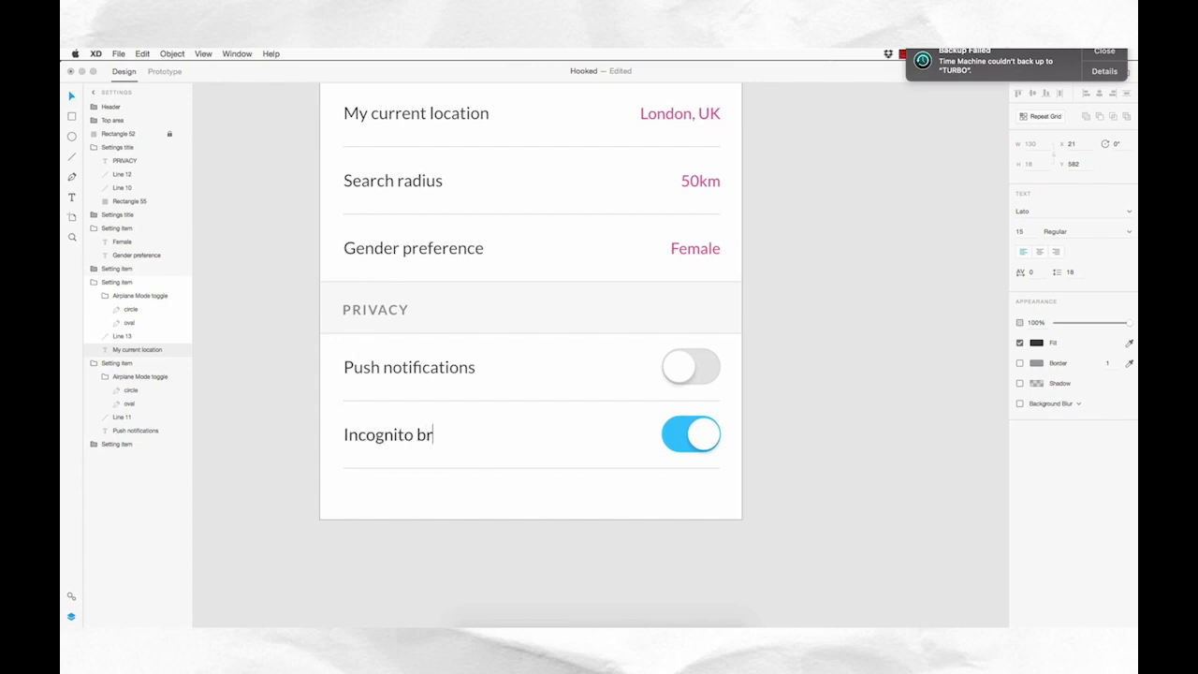
{"action": "type", "text": "owsing"}
{"action": "key", "text": "Escape"}
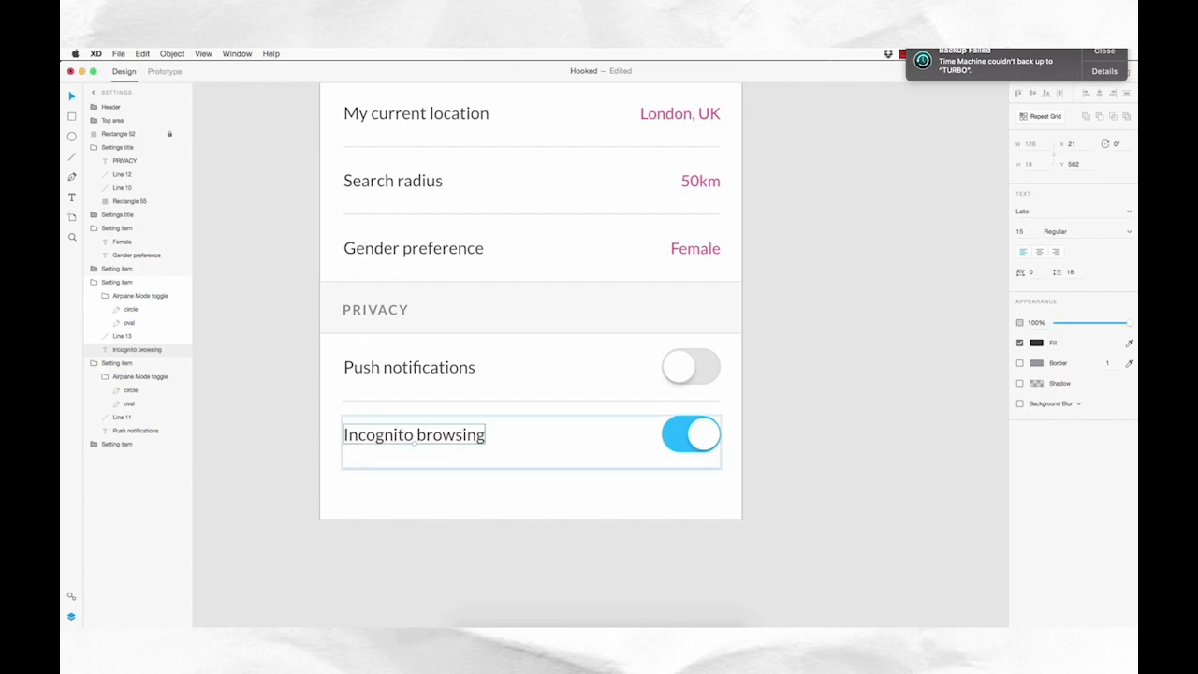
- Move the upgrade banner's two text lines and its Upgrade to PRO button up slightly, placing the heading at Y 97
{"action": "key", "text": "super+minus"}
{"action": "left_click_drag", "start_coordinate": [623, 276], "coordinate": [613, 363]}
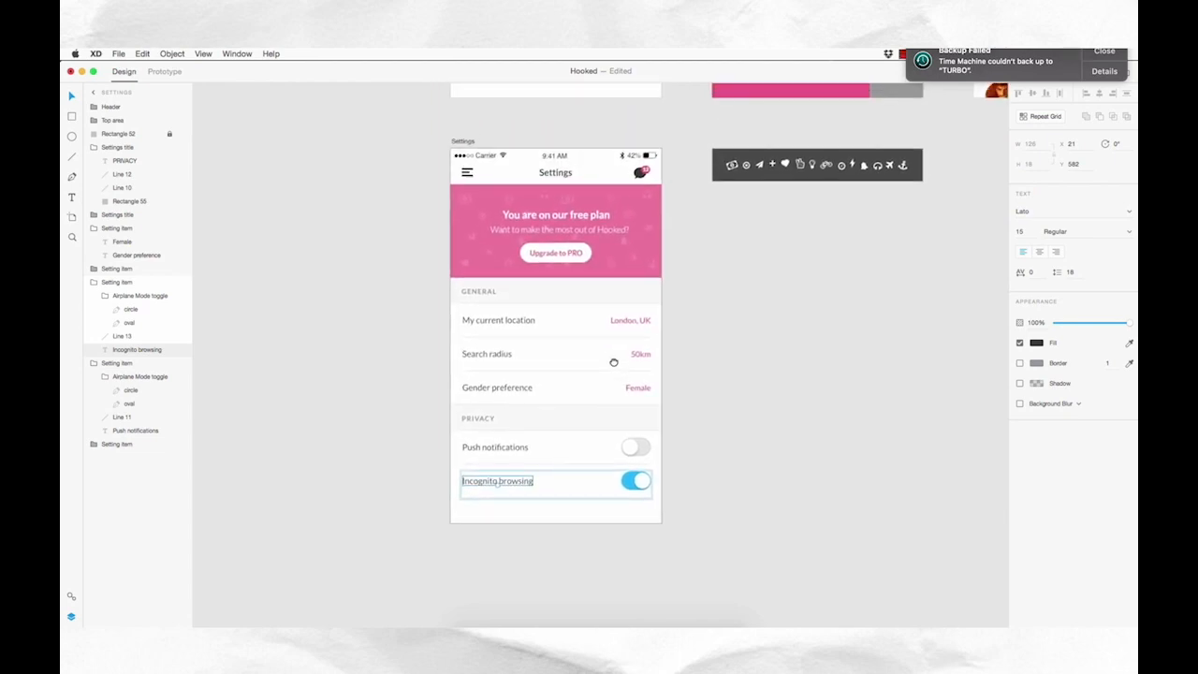
{"action": "left_click", "coordinate": [717, 374]}
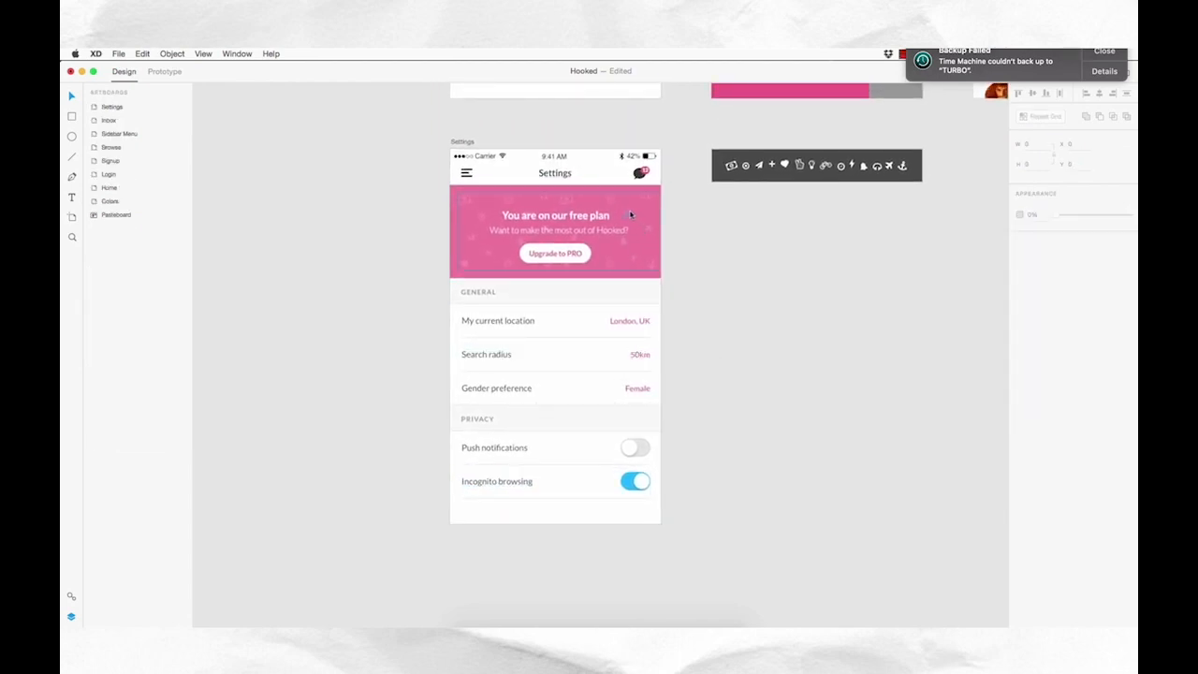
{"action": "left_click", "coordinate": [598, 218]}
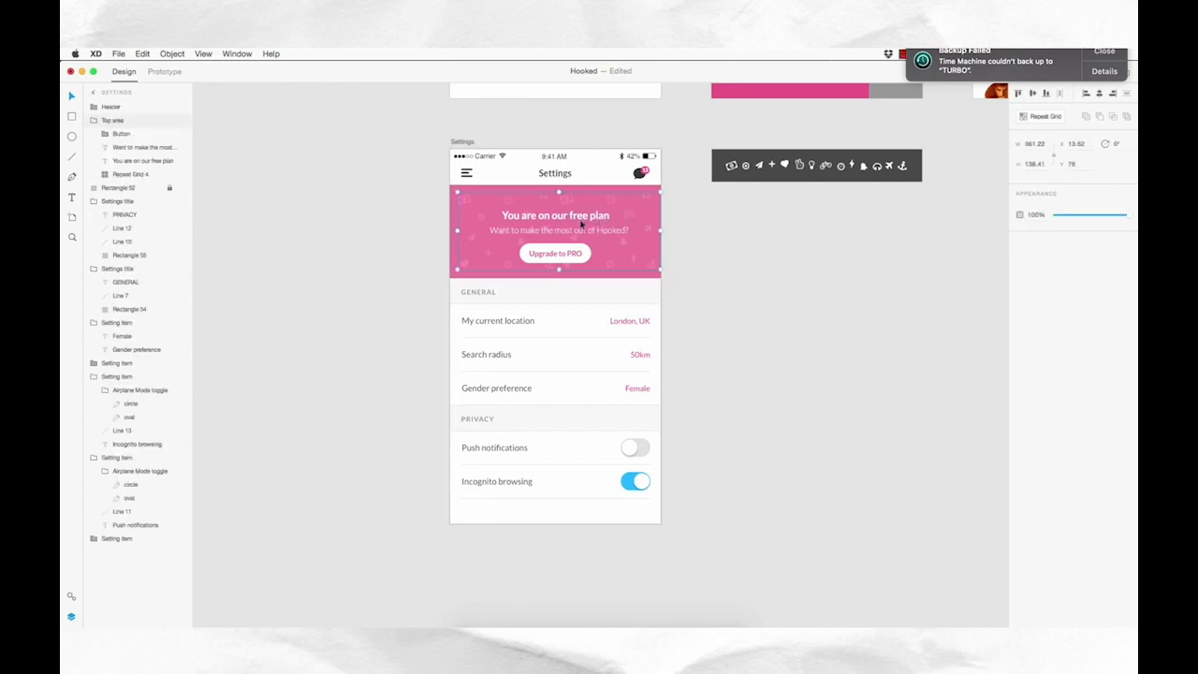
{"action": "left_click", "coordinate": [129, 147]}
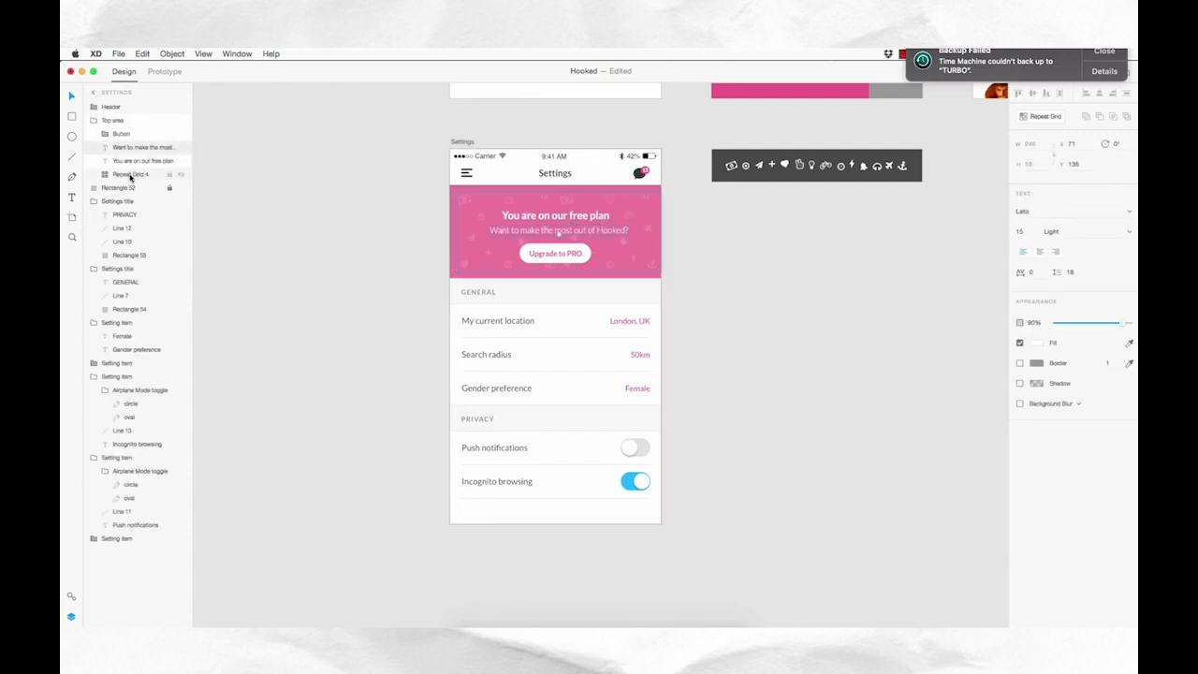
{"action": "left_click", "coordinate": [140, 147], "text": "shift"}
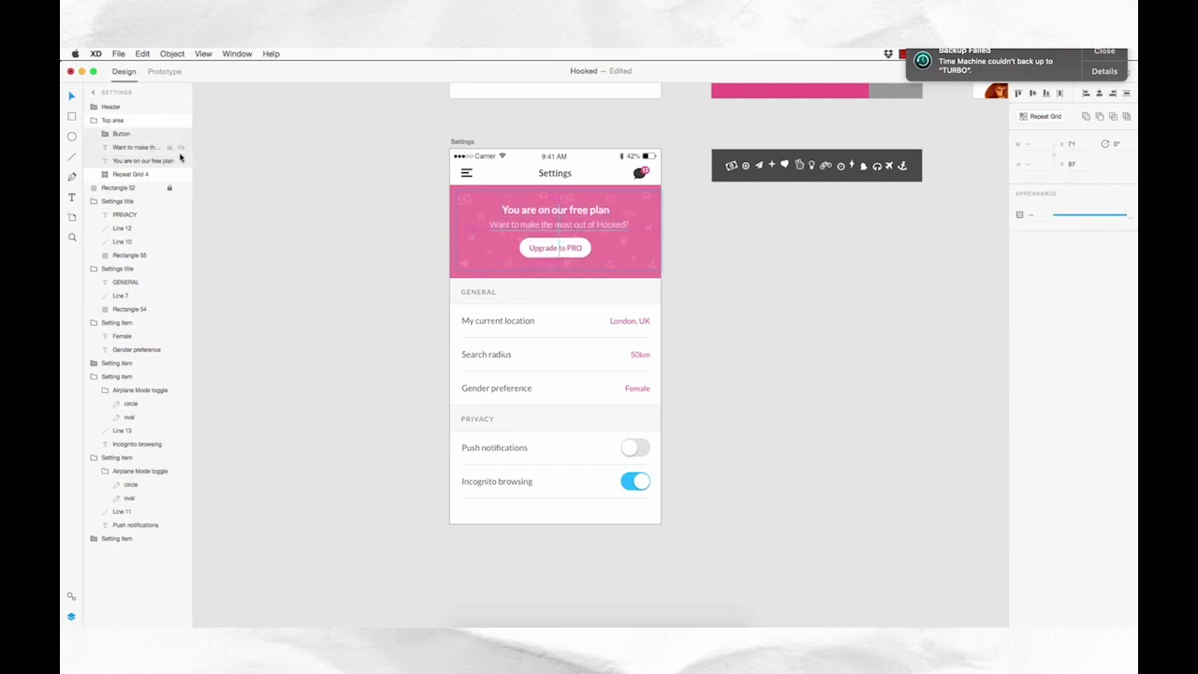
{"action": "left_click", "coordinate": [767, 320]}
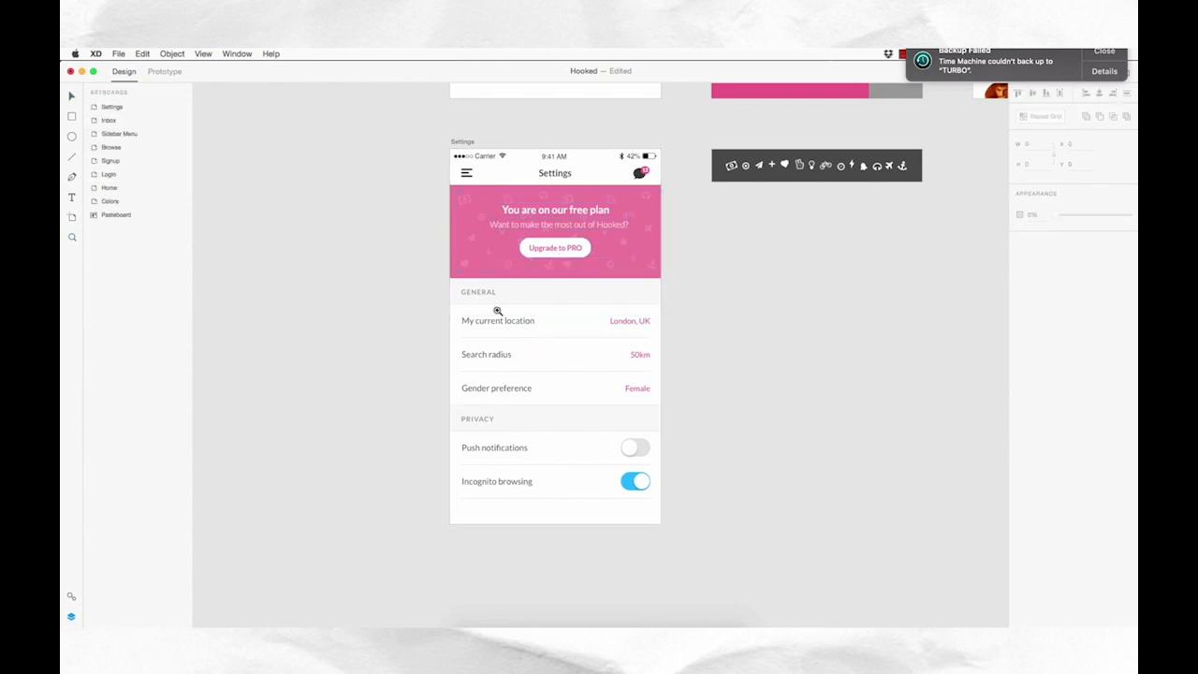
- Nudge the GENERAL and PRIVACY title texts up slightly to centre them vertically in their grey bars
{"action": "scroll", "coordinate": [480, 298], "scroll_direction": "up", "scroll_amount": 5}
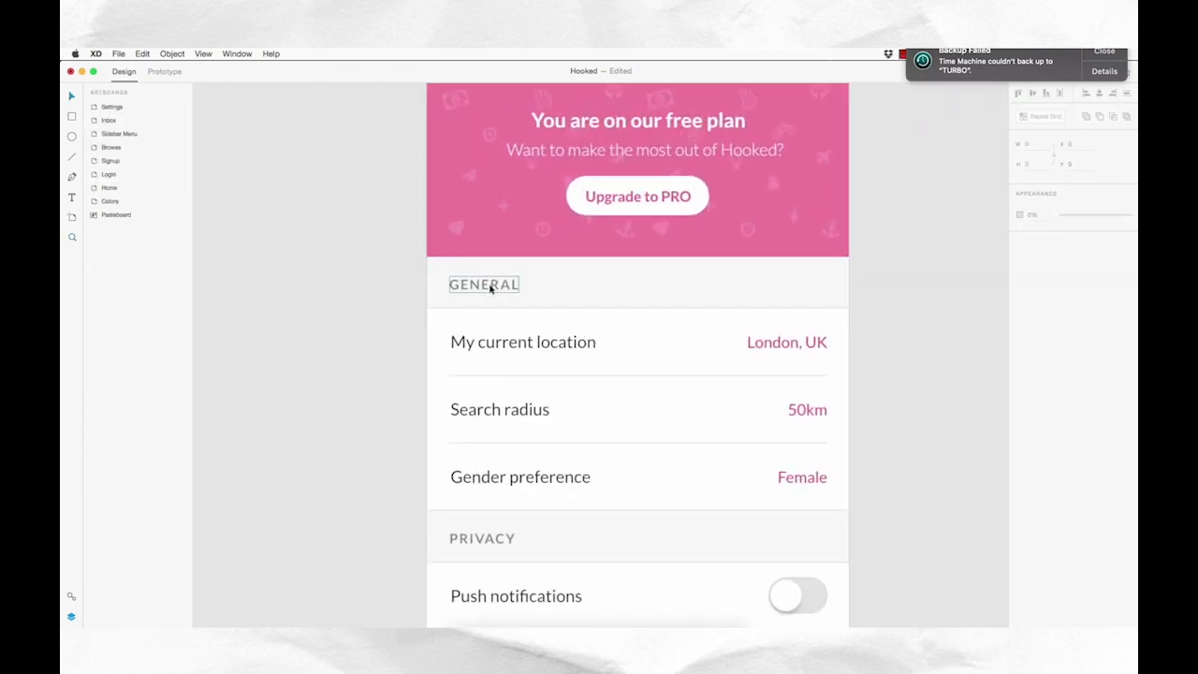
{"action": "left_click", "coordinate": [490, 289]}
{"action": "key", "text": "Up"}
{"action": "key", "text": "Up"}
{"action": "key", "text": "Up"}
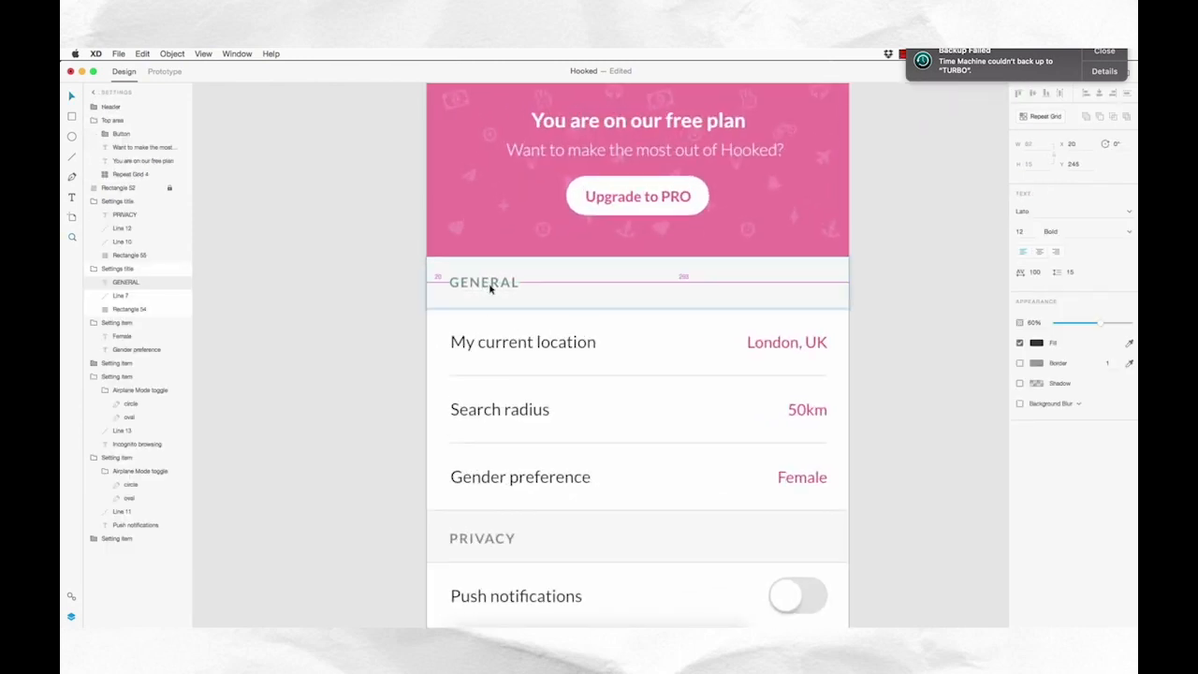
{"action": "left_click", "coordinate": [484, 541]}
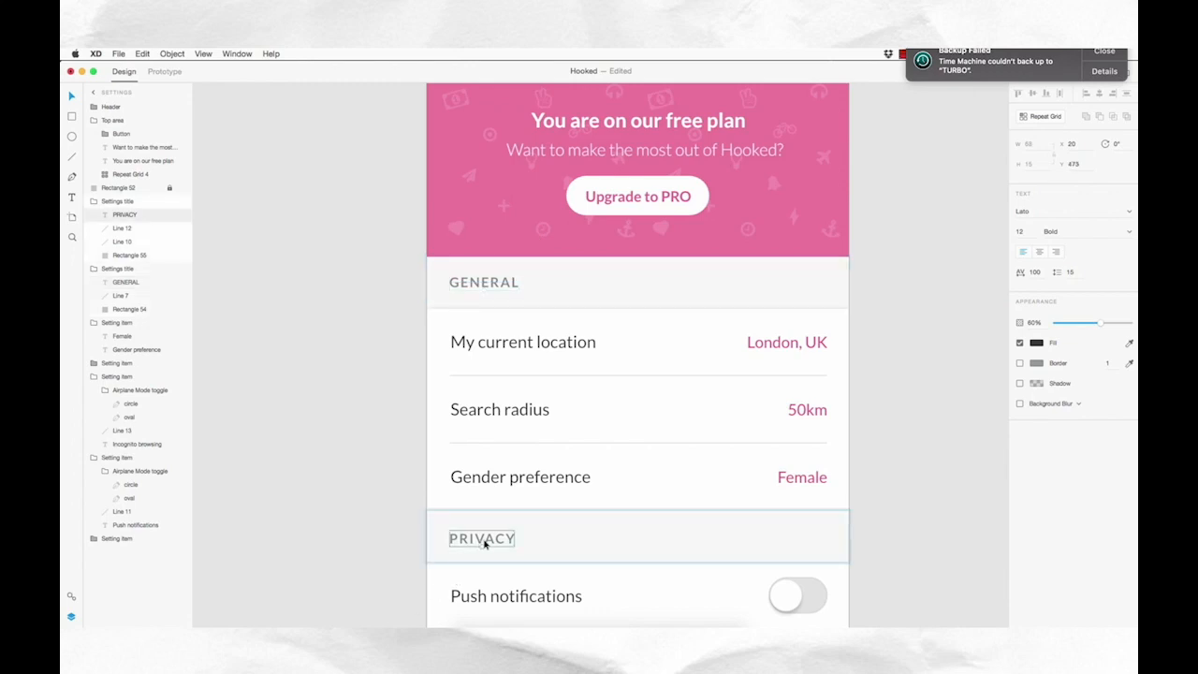
{"action": "left_click", "coordinate": [885, 481]}
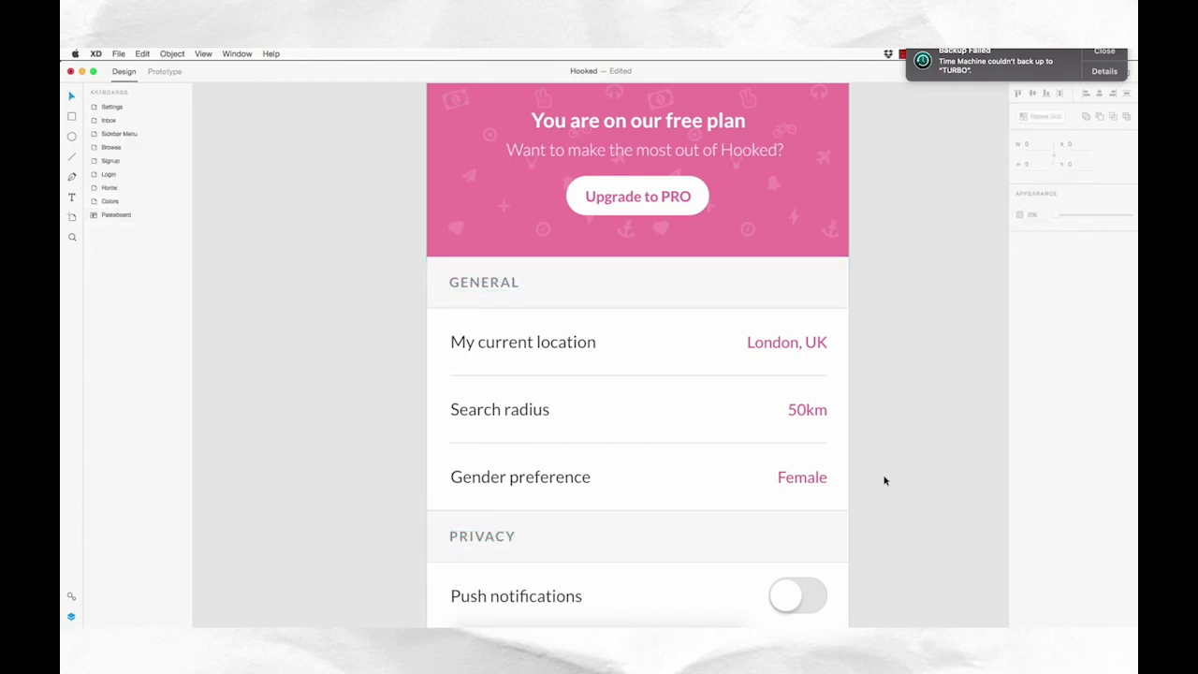
{"action": "key", "text": "super+minus"}
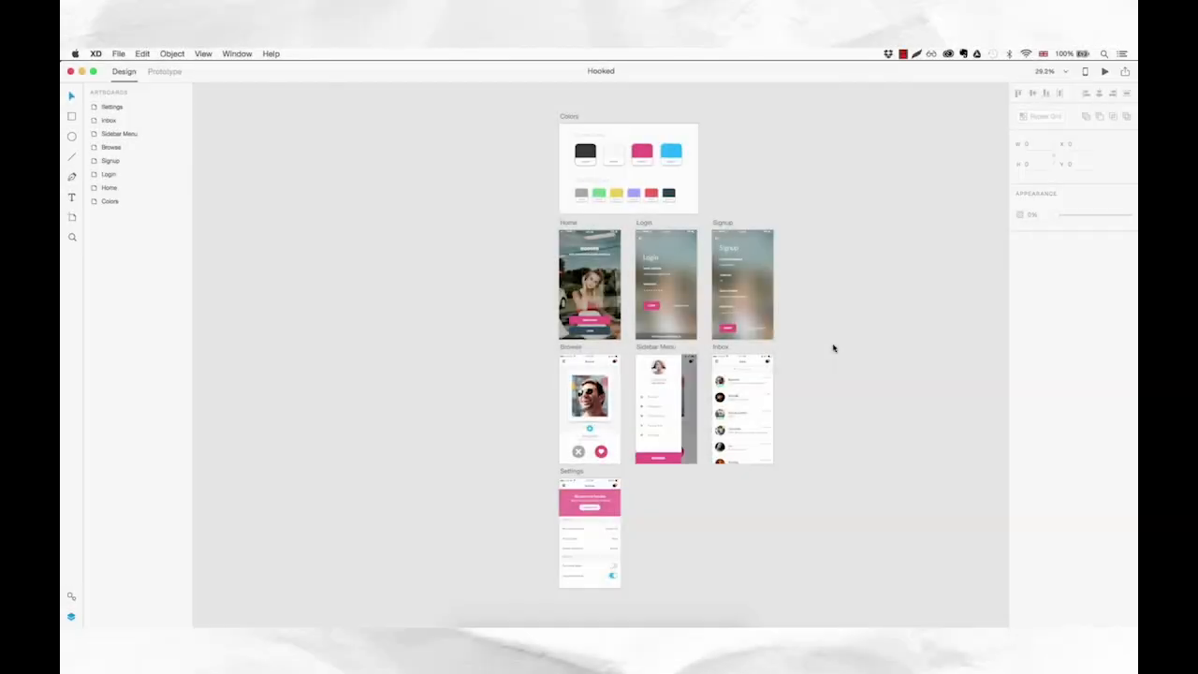
- Switch to Prototype mode and link the Home artboard's LOGIN button to the Login artboard
{"action": "left_click", "coordinate": [165, 72]}
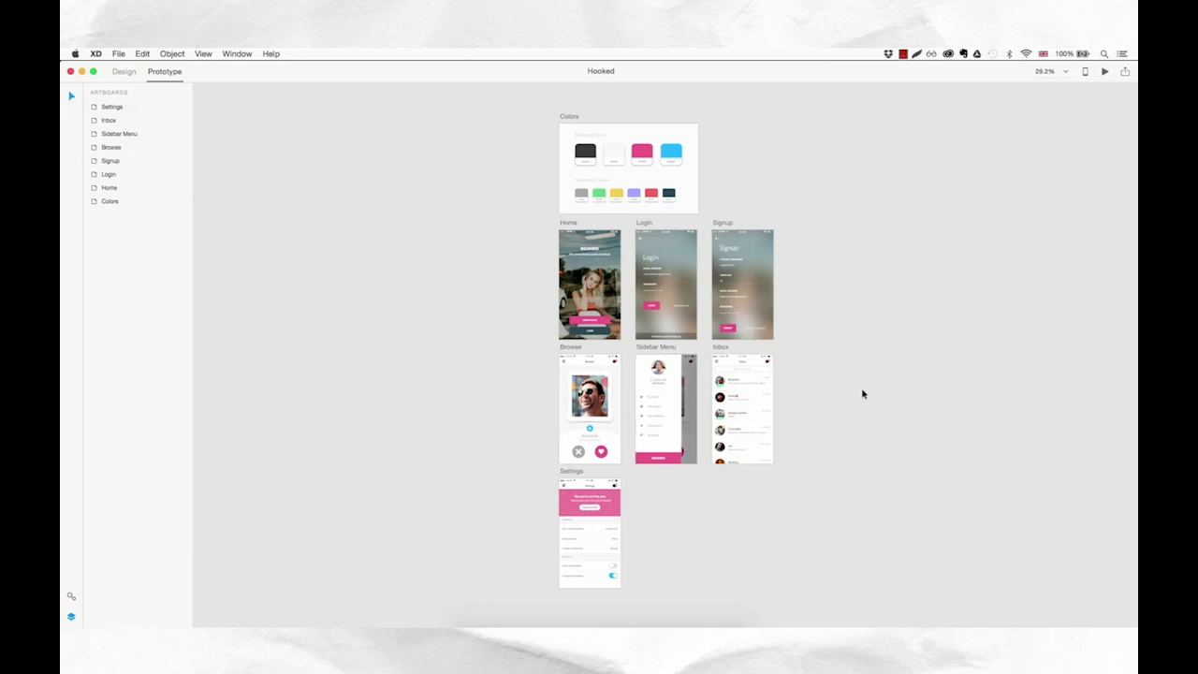
{"action": "key", "text": "super+1"}
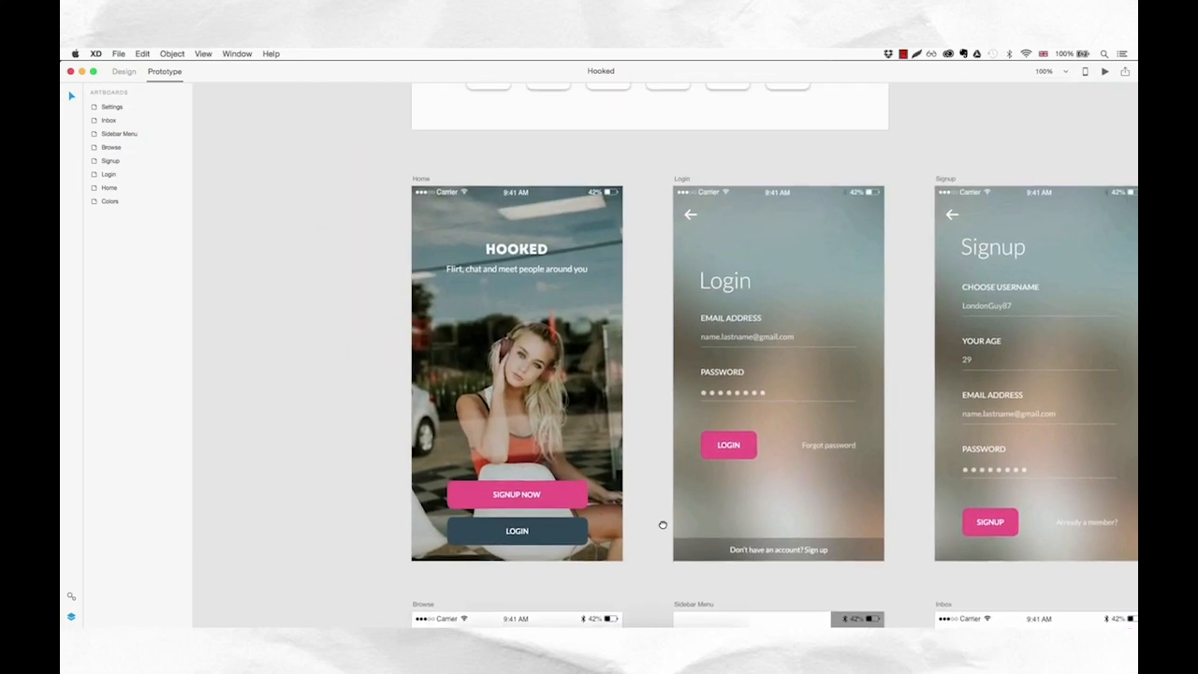
{"action": "left_click_drag", "start_coordinate": [663, 525], "coordinate": [662, 531]}
{"action": "mouse_move", "coordinate": [653, 486]}
{"action": "left_mouse_down"}
{"action": "mouse_move", "coordinate": [656, 514]}
{"action": "mouse_move", "coordinate": [645, 483]}
{"action": "left_mouse_up"}
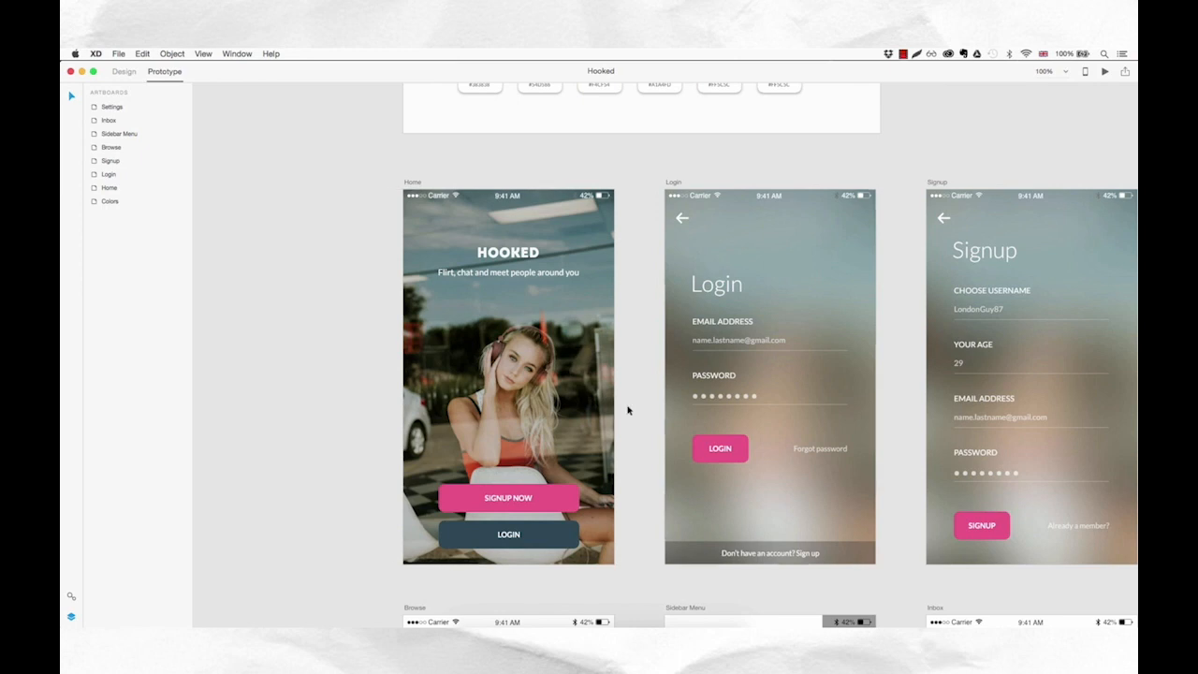
{"action": "left_click", "coordinate": [562, 540]}
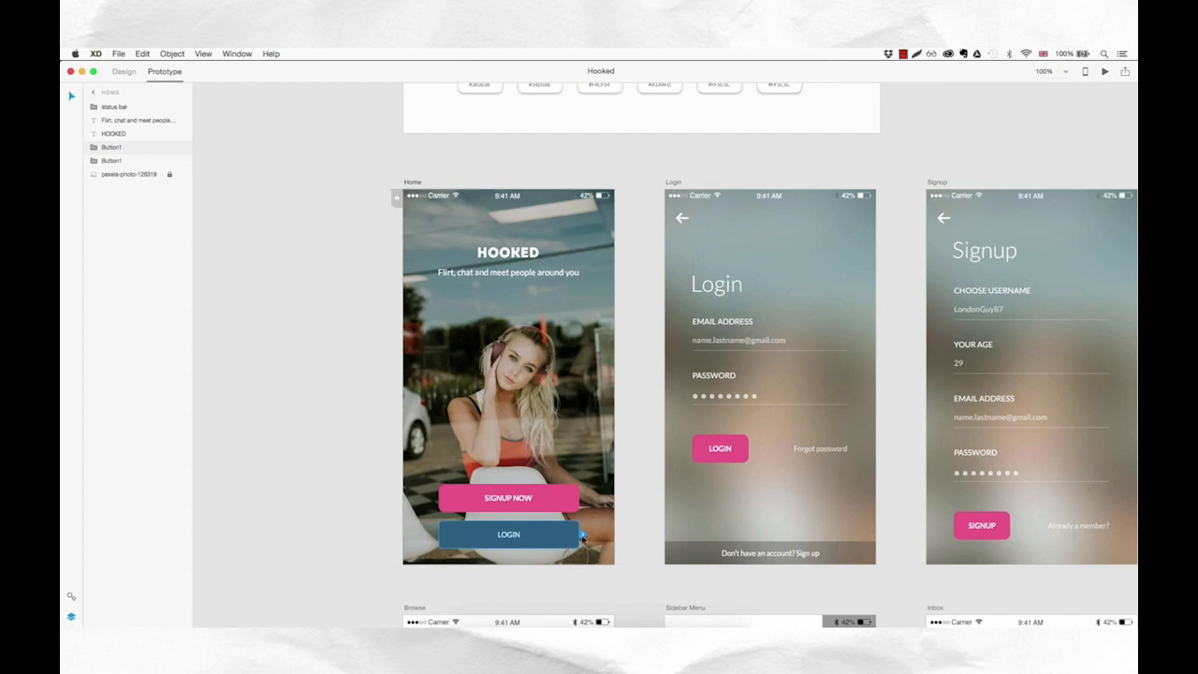
{"action": "left_click_drag", "start_coordinate": [582, 536], "coordinate": [664, 398]}
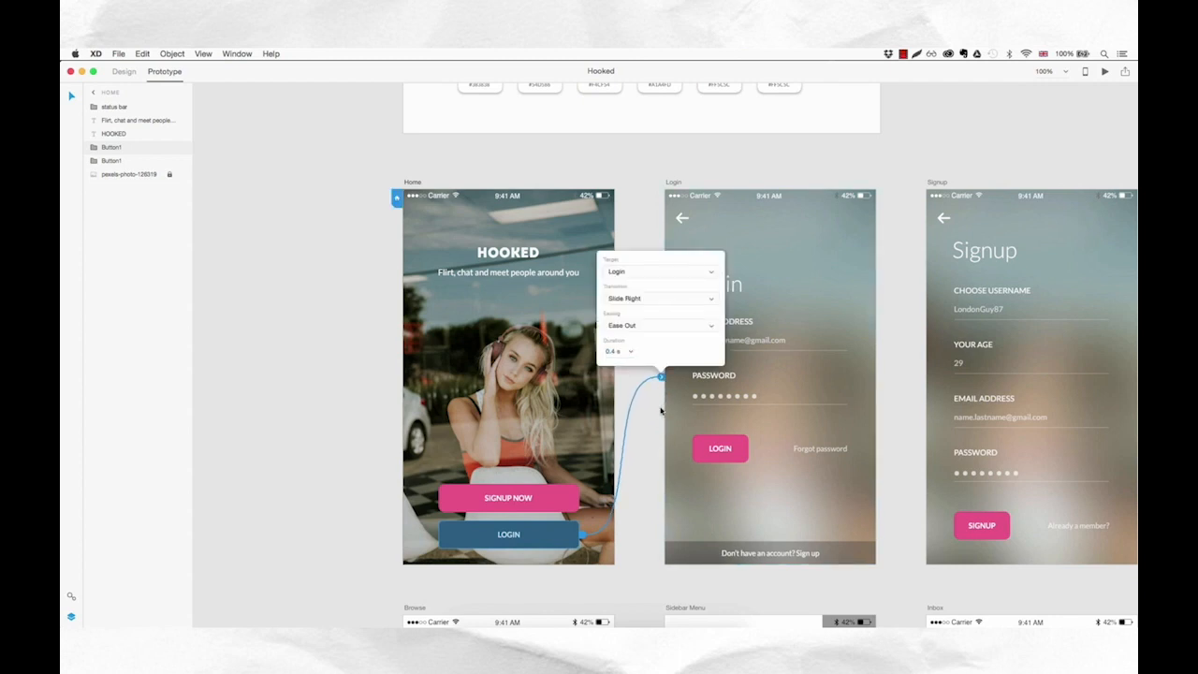
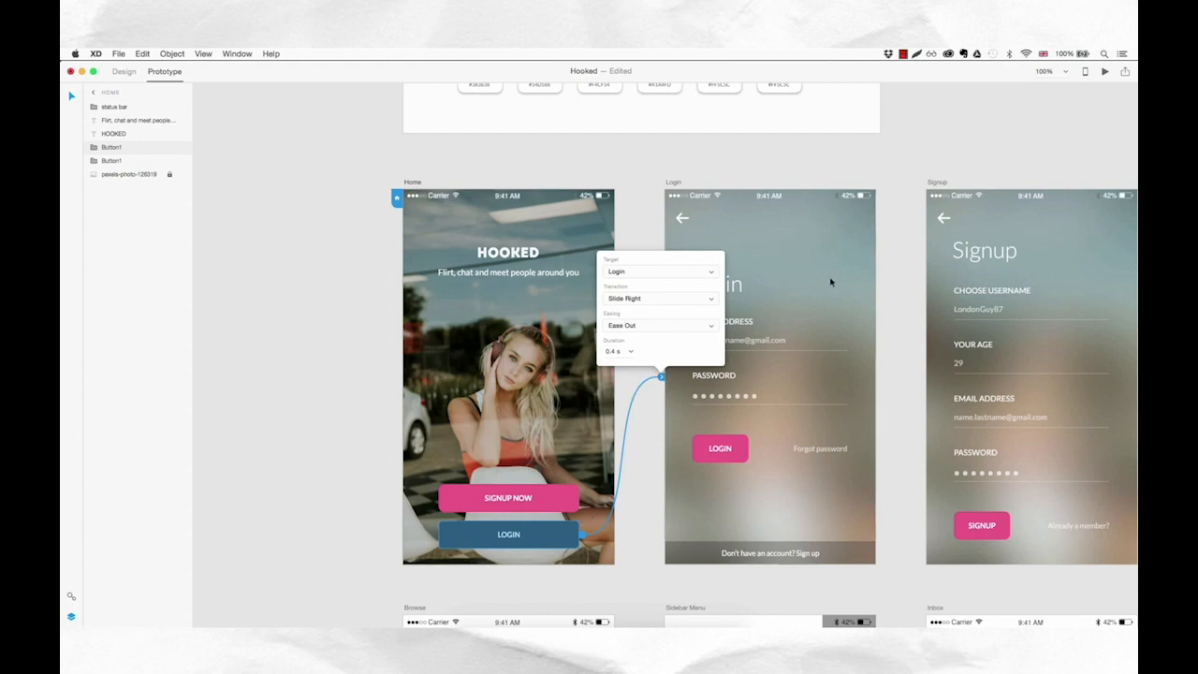
- Set the transition from Home to Login to Slide Left with a duration of 0.2 s
{"action": "left_click", "coordinate": [655, 299]}
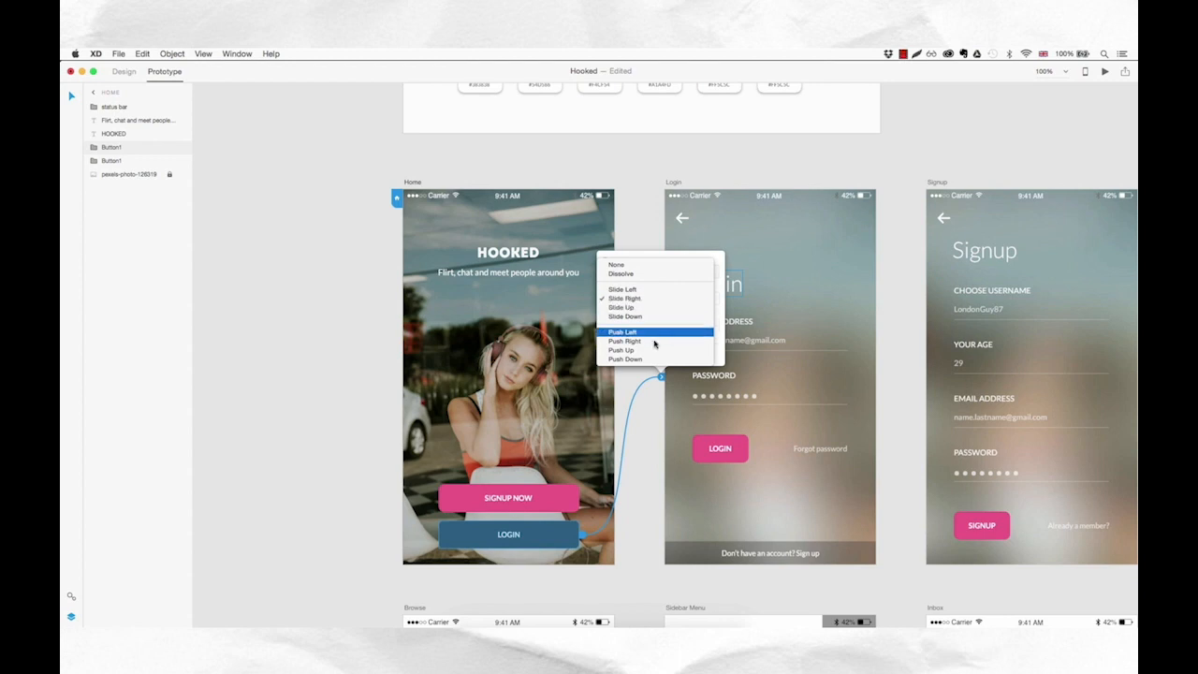
{"action": "left_click", "coordinate": [651, 291]}
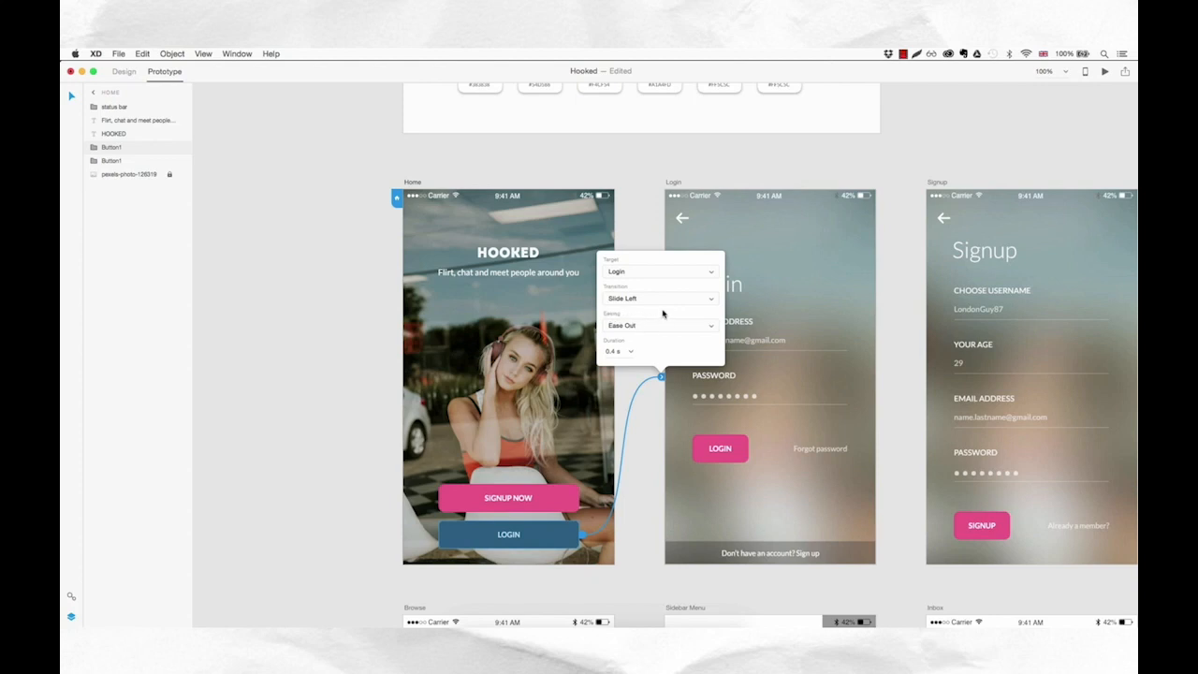
{"action": "left_click", "coordinate": [629, 352]}
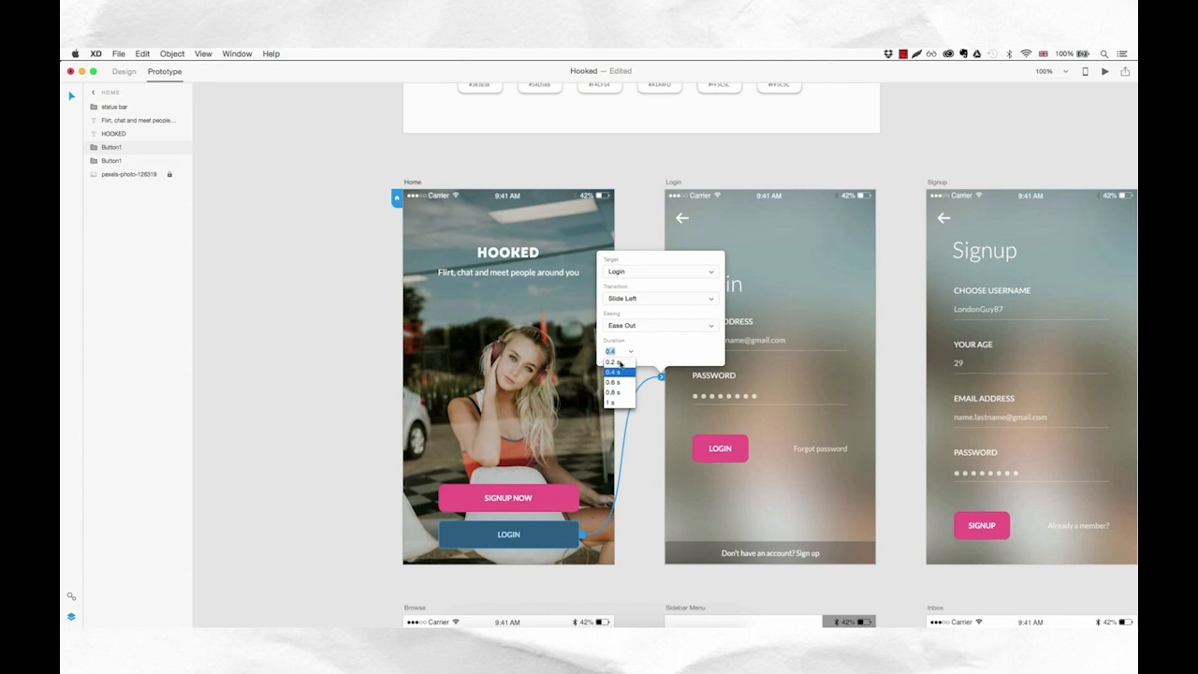
{"action": "left_click", "coordinate": [616, 362]}
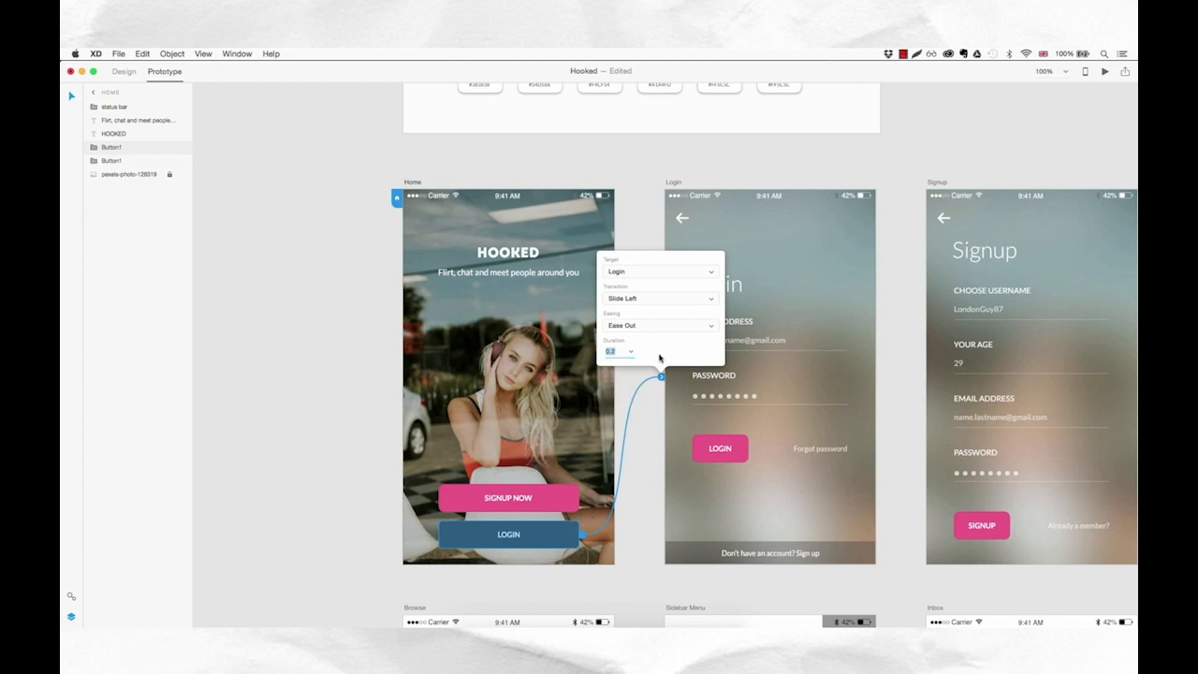
{"action": "left_click", "coordinate": [655, 401]}
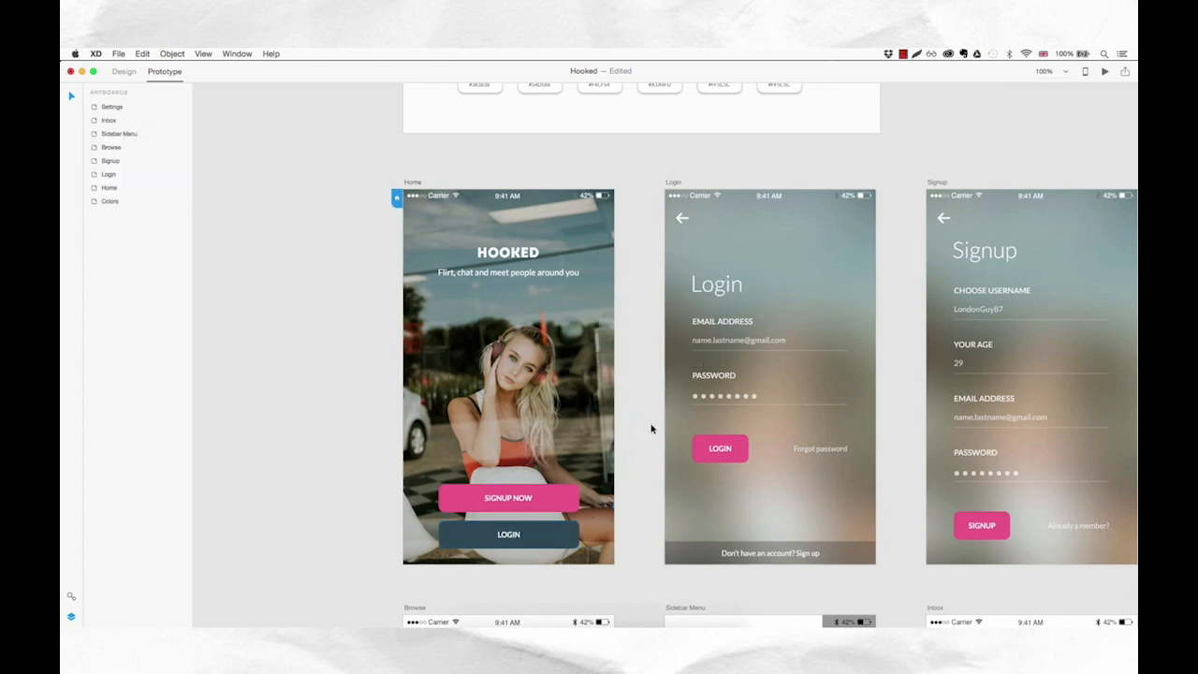
- Link the Login artboard's back arrow to the Home artboard with a Slide Right transition
{"action": "left_click", "coordinate": [801, 300]}
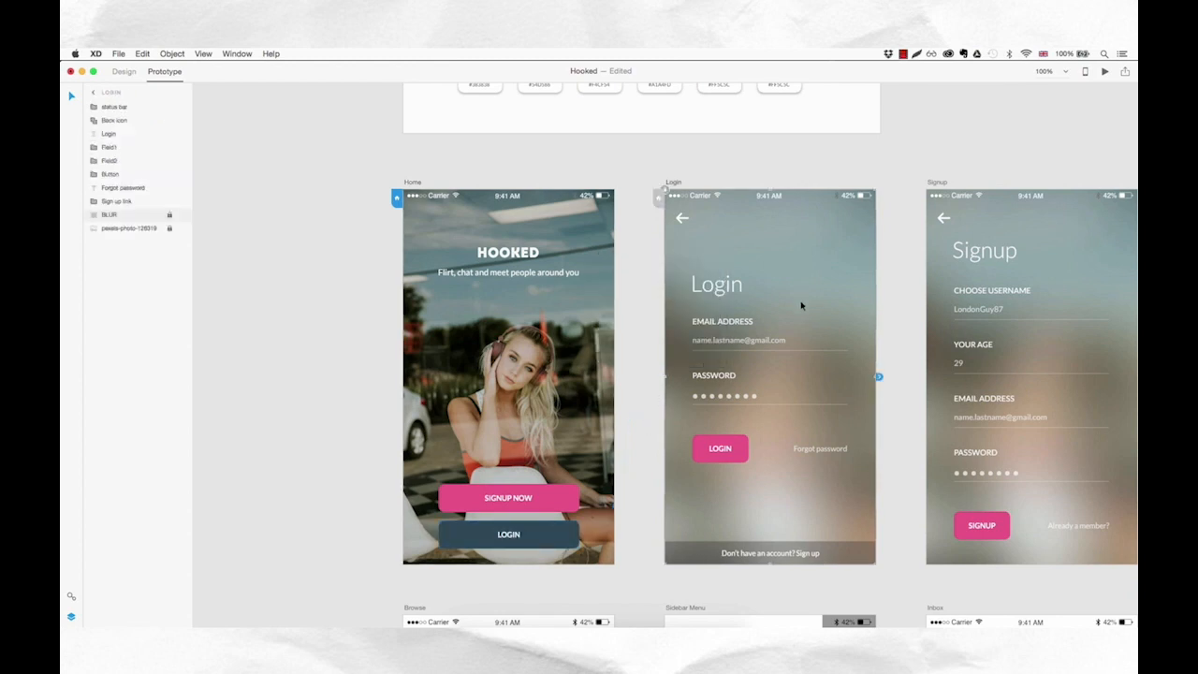
{"action": "left_click", "coordinate": [682, 221]}
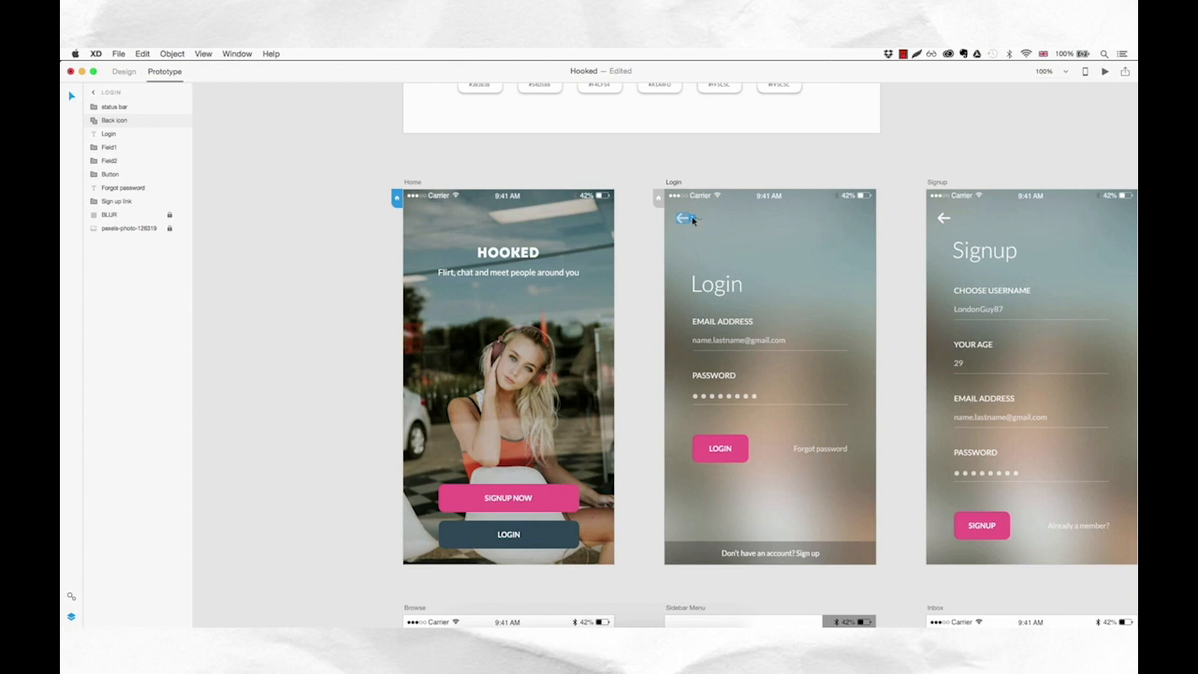
{"action": "left_click_drag", "start_coordinate": [696, 222], "coordinate": [616, 274]}
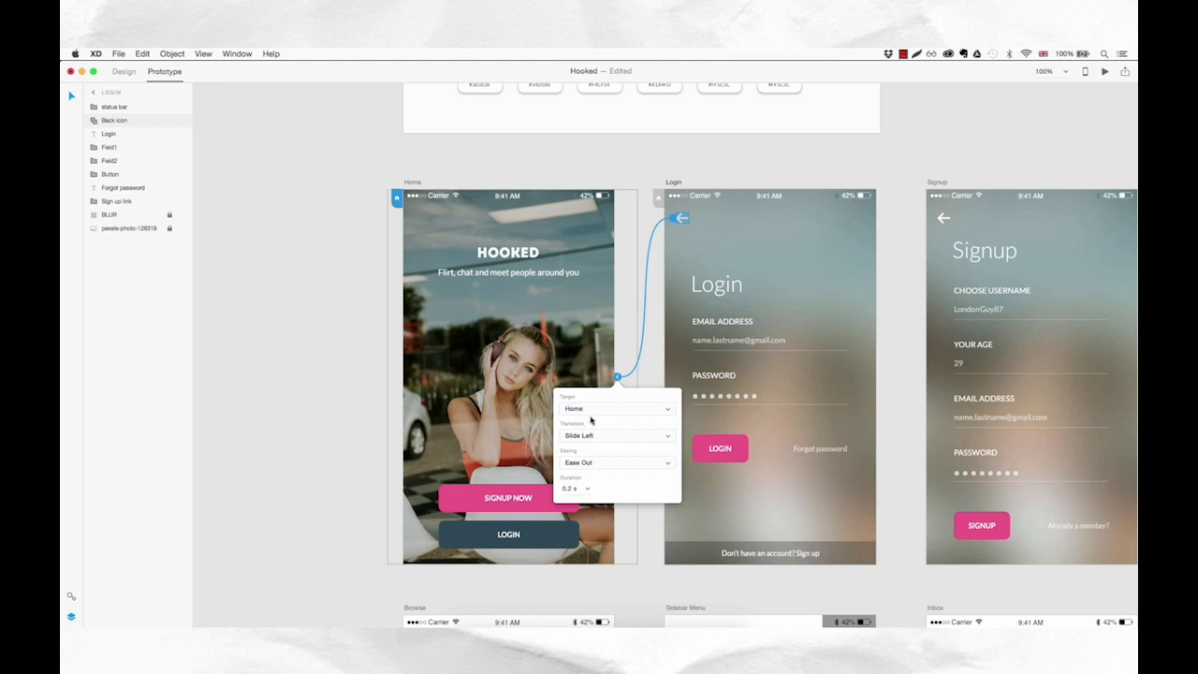
{"action": "left_click", "coordinate": [591, 436]}
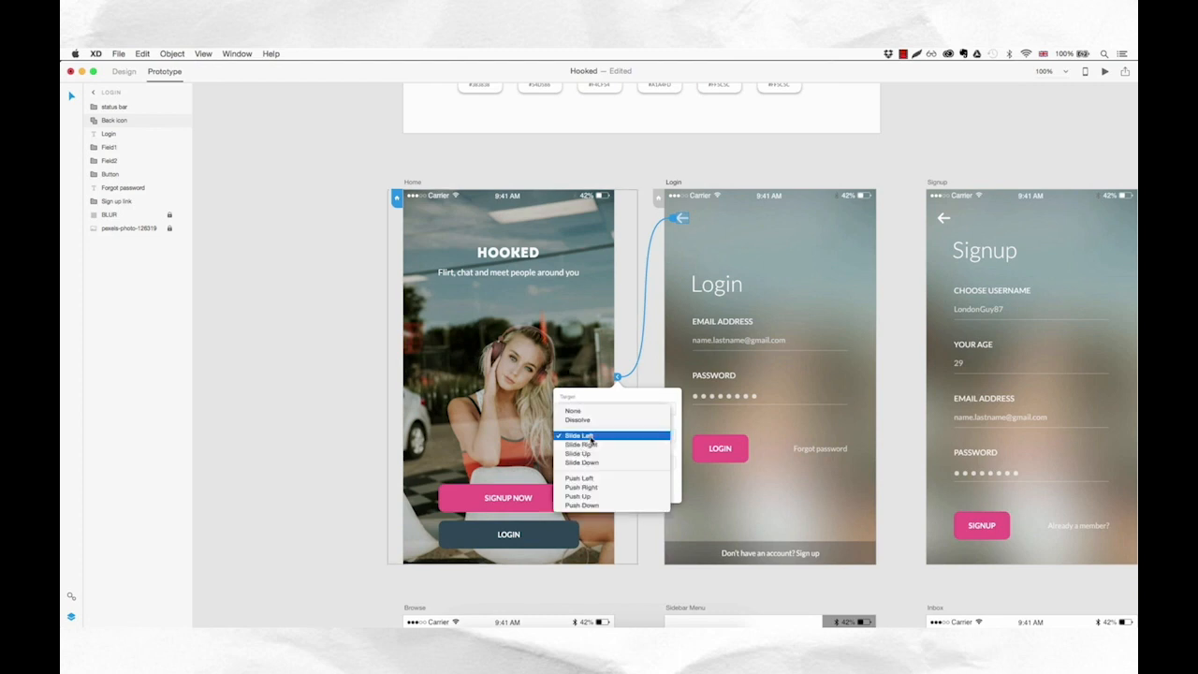
{"action": "left_click", "coordinate": [592, 444]}
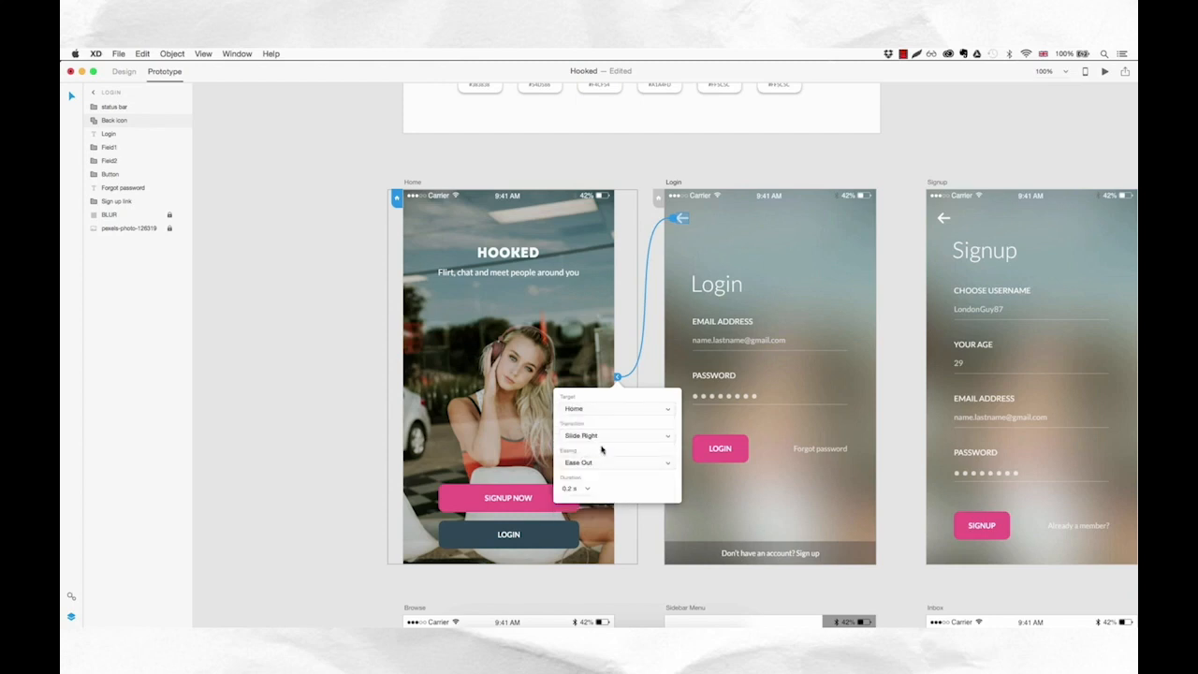
{"action": "left_click", "coordinate": [646, 520]}
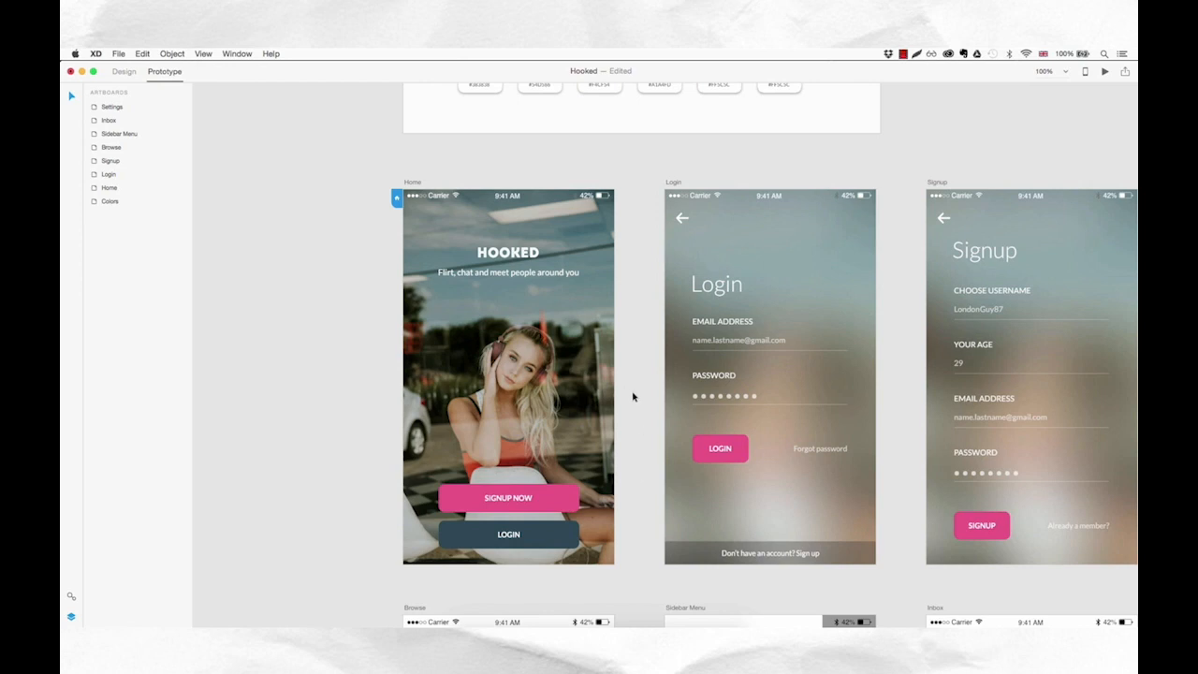
- Preview the prototype, testing the LOGIN button on Home and the back arrow on Login, and close the preview
{"action": "left_click", "coordinate": [1105, 75]}
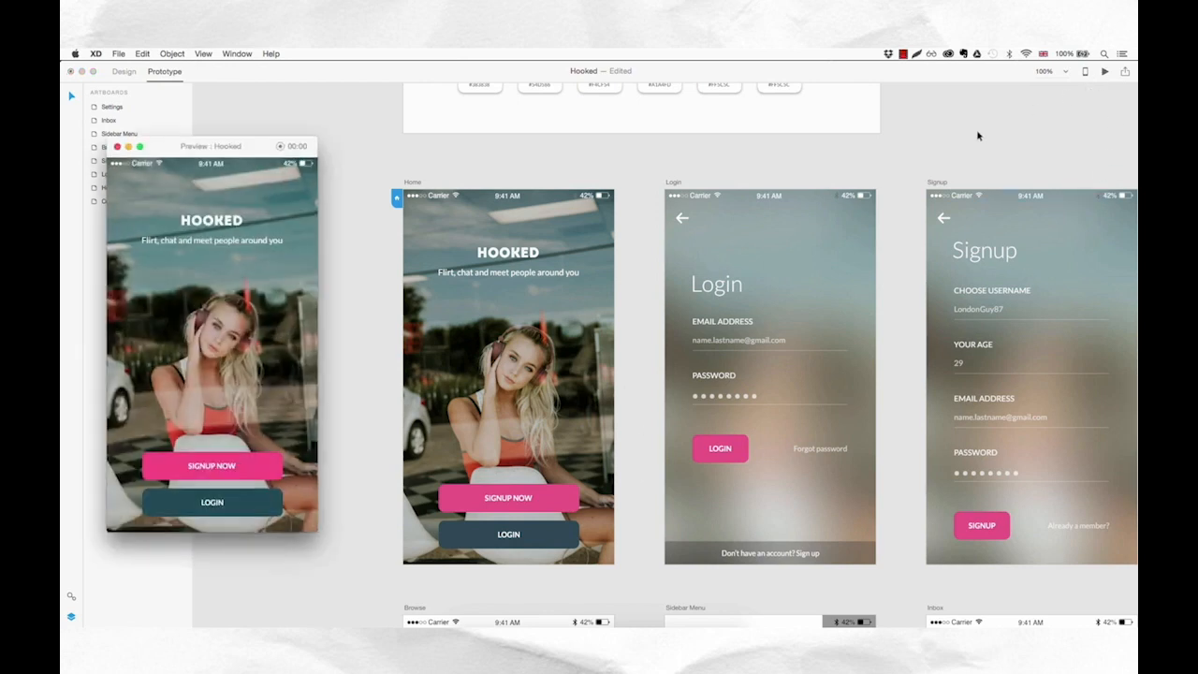
{"action": "mouse_move", "coordinate": [236, 150]}
{"action": "left_mouse_down"}
{"action": "mouse_move", "coordinate": [269, 142]}
{"action": "mouse_move", "coordinate": [258, 143]}
{"action": "left_mouse_up"}
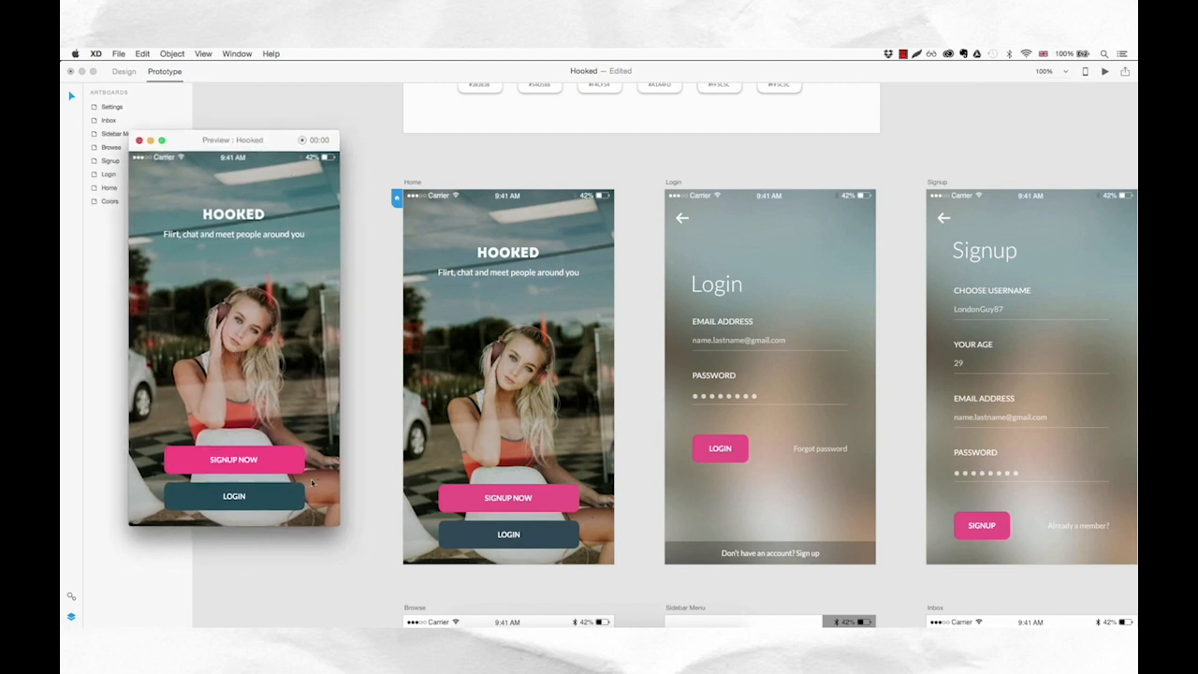
{"action": "left_click", "coordinate": [246, 498]}
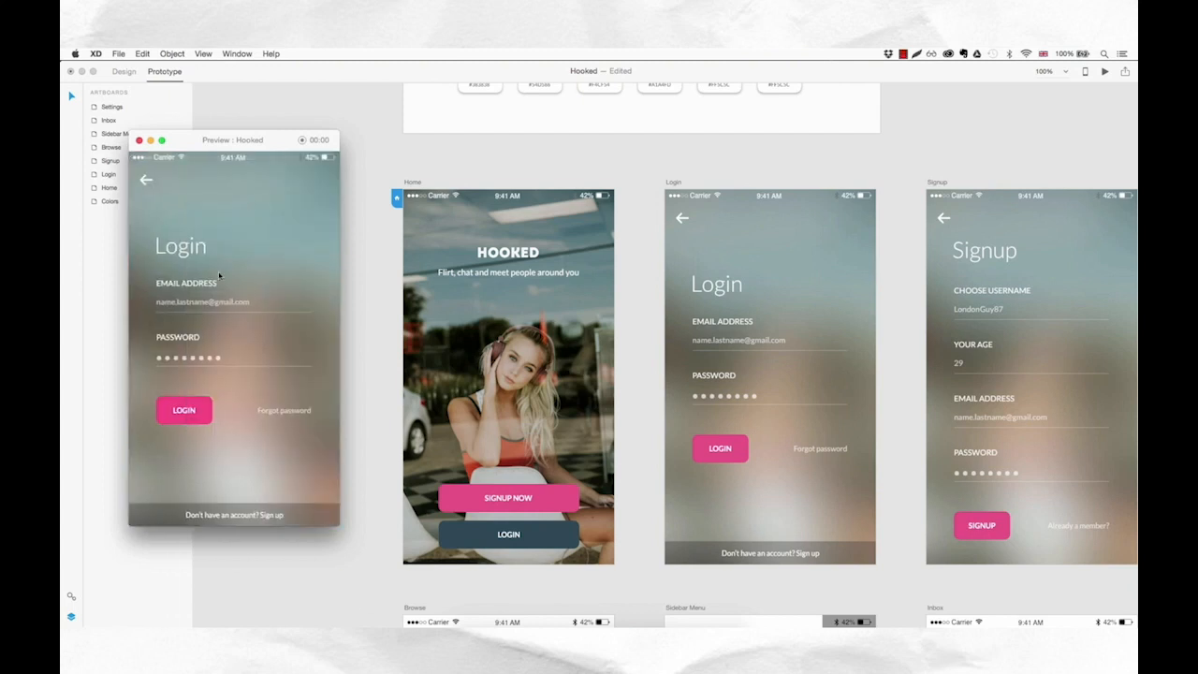
{"action": "left_click", "coordinate": [148, 183]}
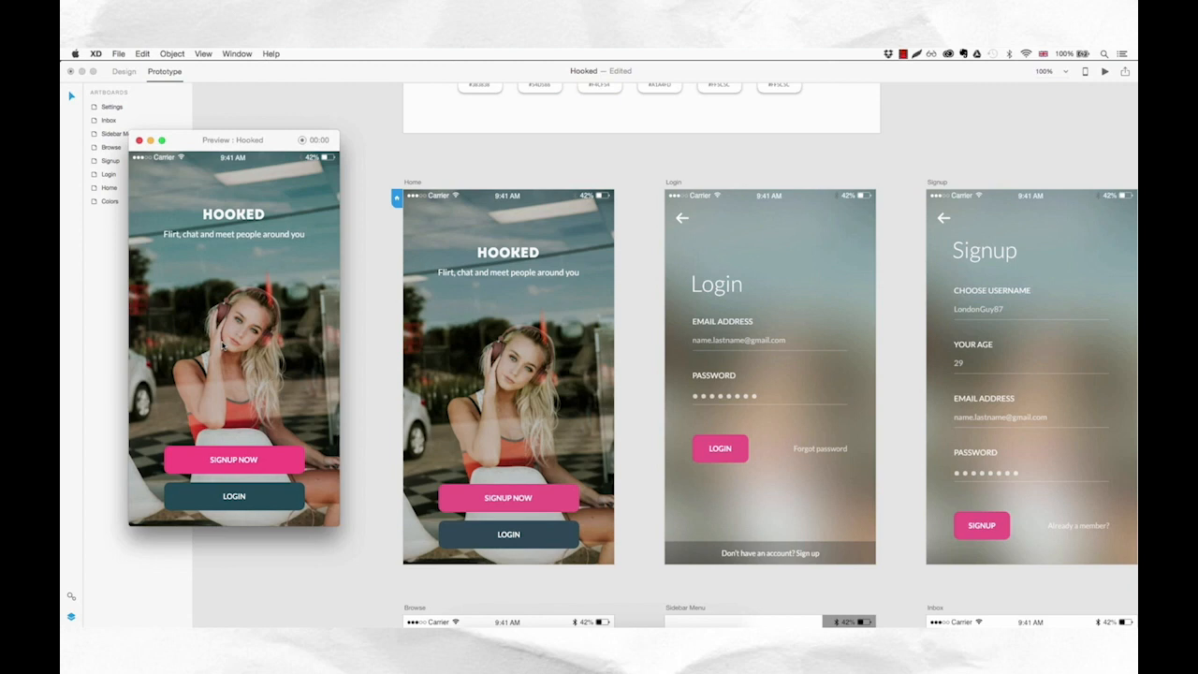
{"action": "left_click", "coordinate": [138, 140]}
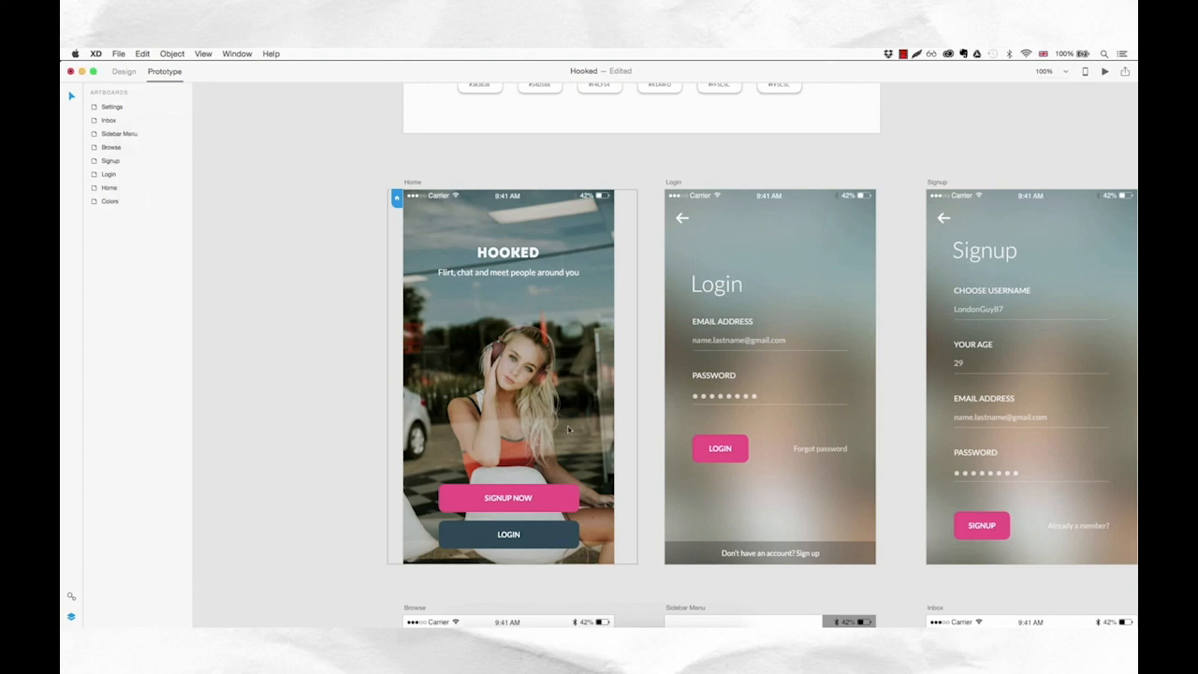
- Link the Home artboard's SIGNUP NOW button to the Signup artboard with a Slide Left transition
{"action": "left_click", "coordinate": [527, 430]}
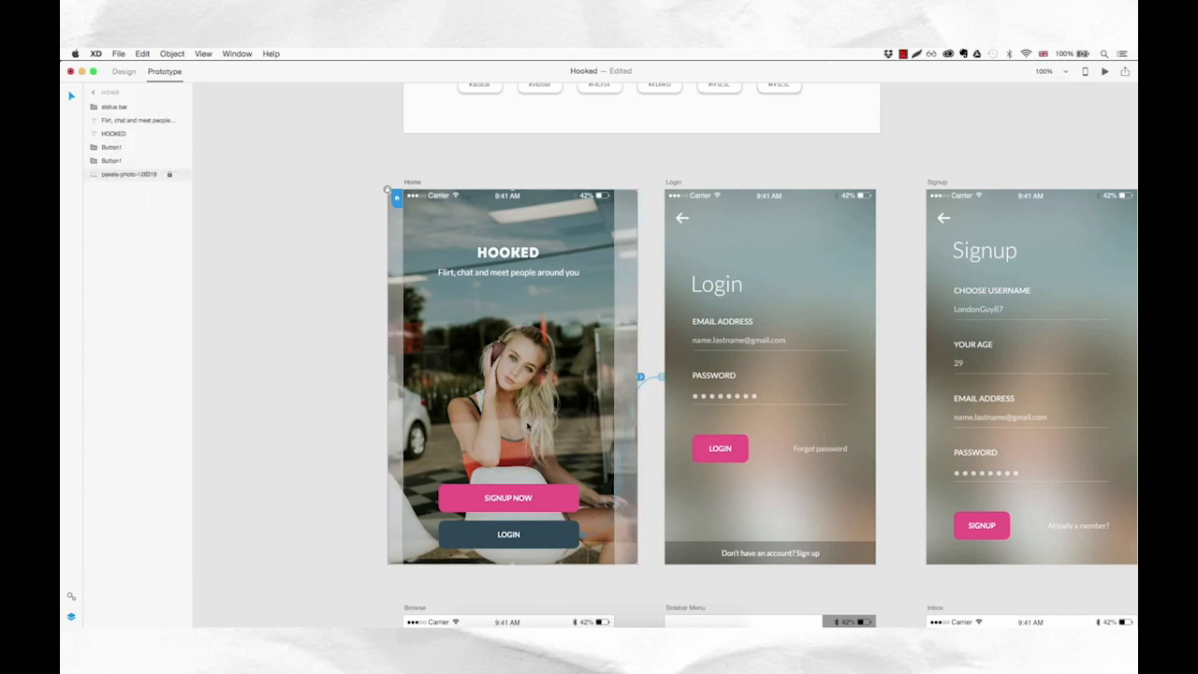
{"action": "left_click", "coordinate": [556, 503]}
{"action": "left_click_drag", "start_coordinate": [581, 500], "coordinate": [949, 524]}
{"action": "left_click", "coordinate": [904, 300]}
- Link the Signup artboard's back arrow to the Home artboard with a Slide Right transition
{"action": "left_click", "coordinate": [945, 224]}
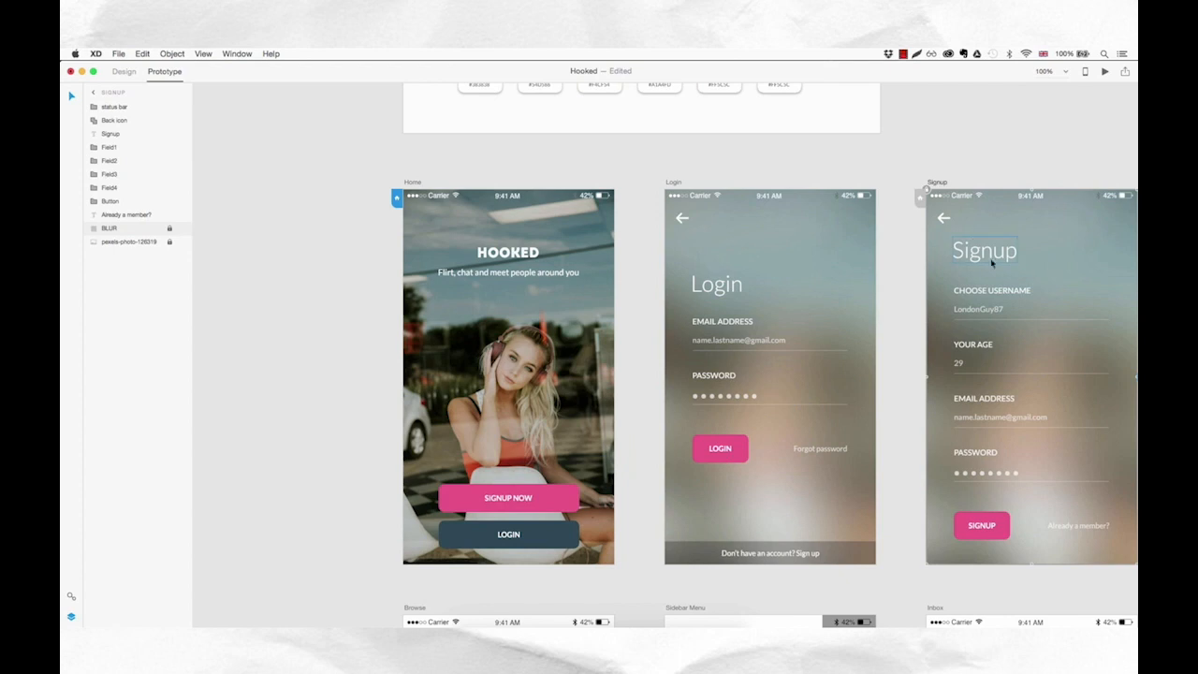
{"action": "left_click", "coordinate": [953, 220]}
{"action": "left_click_drag", "start_coordinate": [955, 222], "coordinate": [614, 249]}
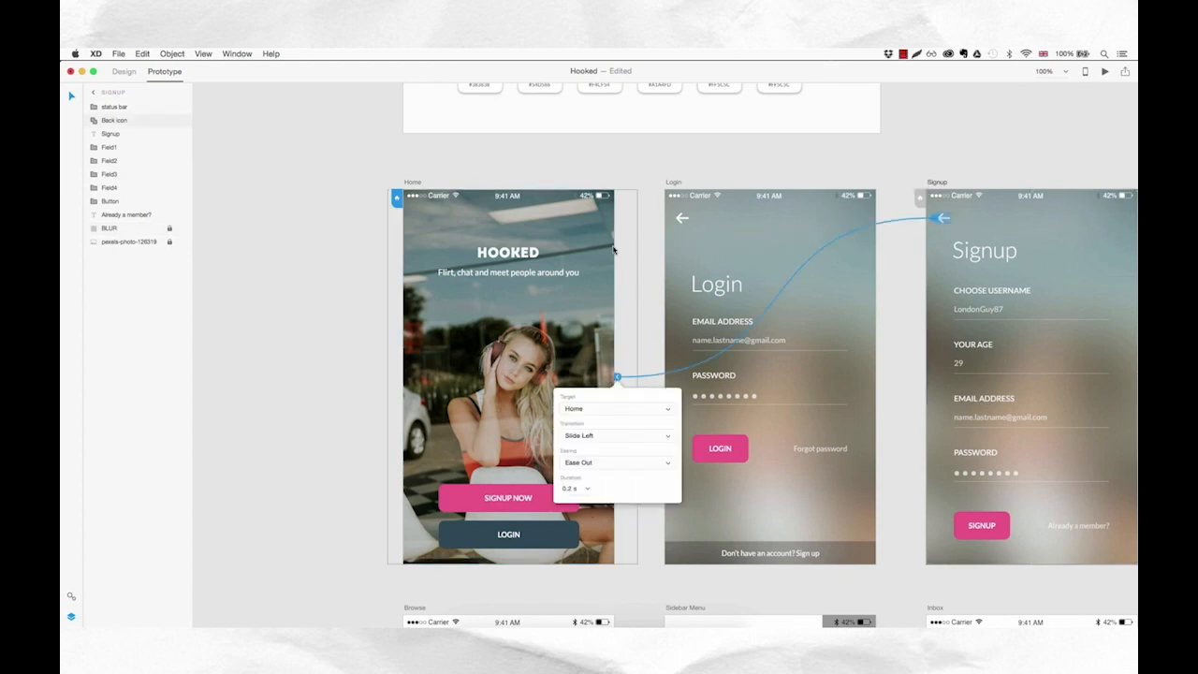
{"action": "left_click", "coordinate": [629, 436]}
{"action": "left_click", "coordinate": [609, 449]}
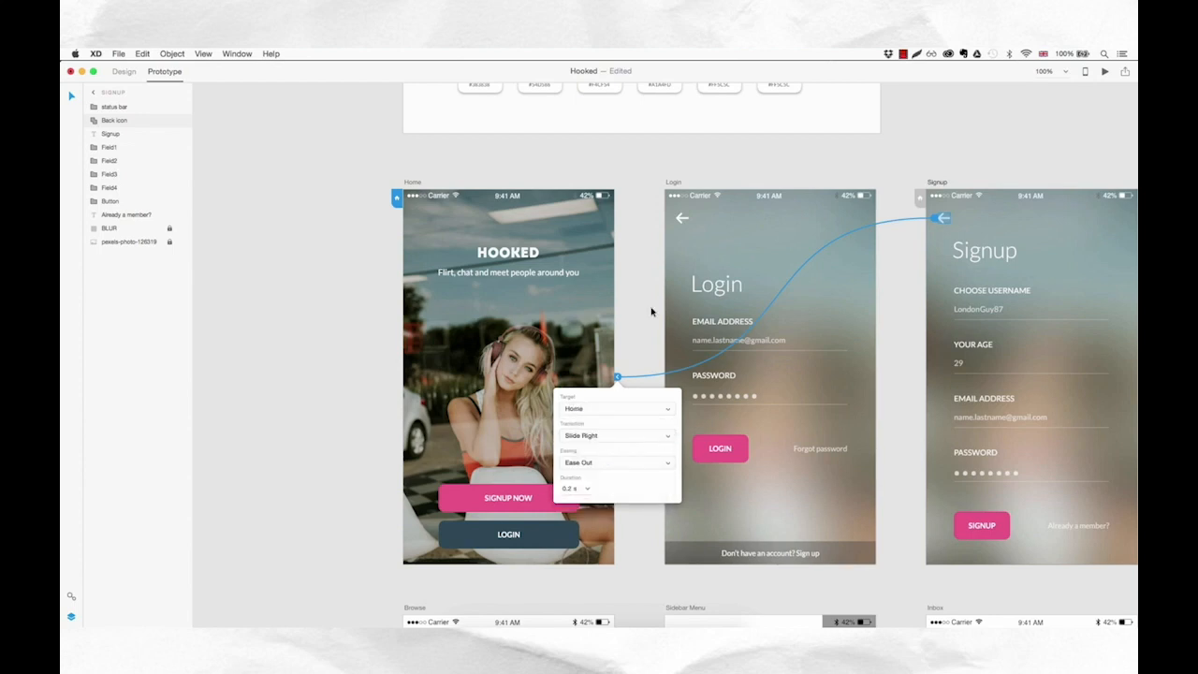
- Preview the prototype, testing the SIGNUP NOW button and the Signup back arrow, and close the preview
{"action": "left_click", "coordinate": [1105, 72]}
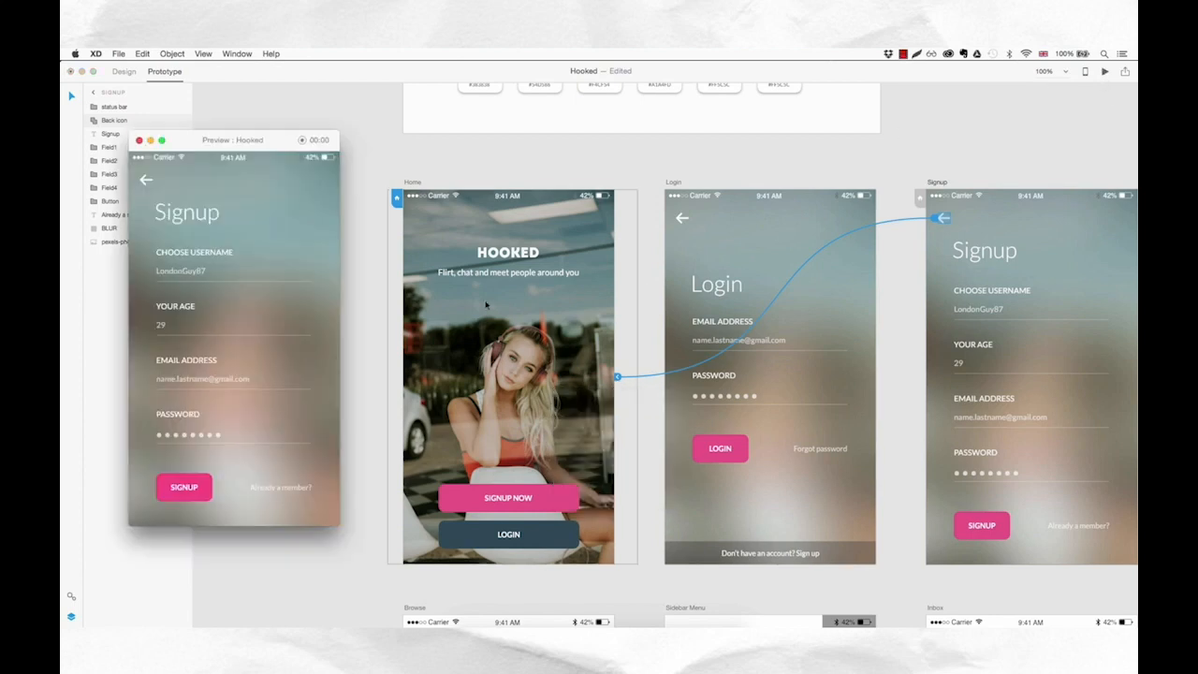
{"action": "left_click", "coordinate": [146, 181]}
{"action": "left_click", "coordinate": [241, 468]}
{"action": "left_click", "coordinate": [146, 182]}
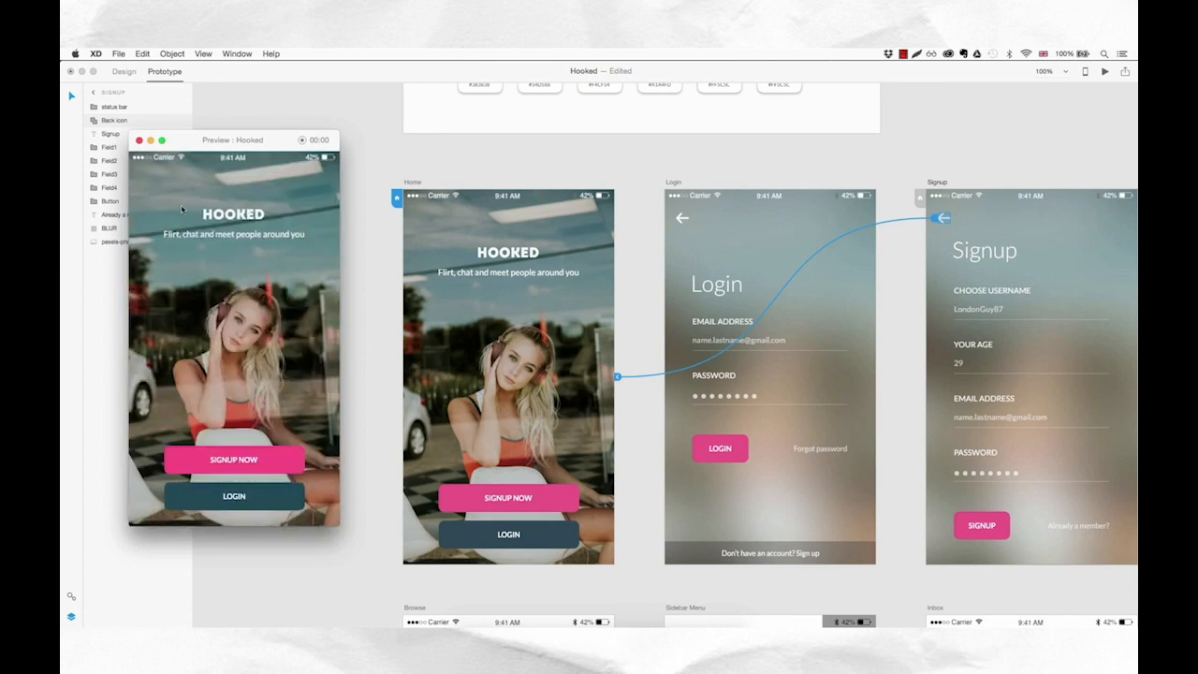
{"action": "left_click", "coordinate": [139, 140]}
{"action": "left_click", "coordinate": [249, 278]}
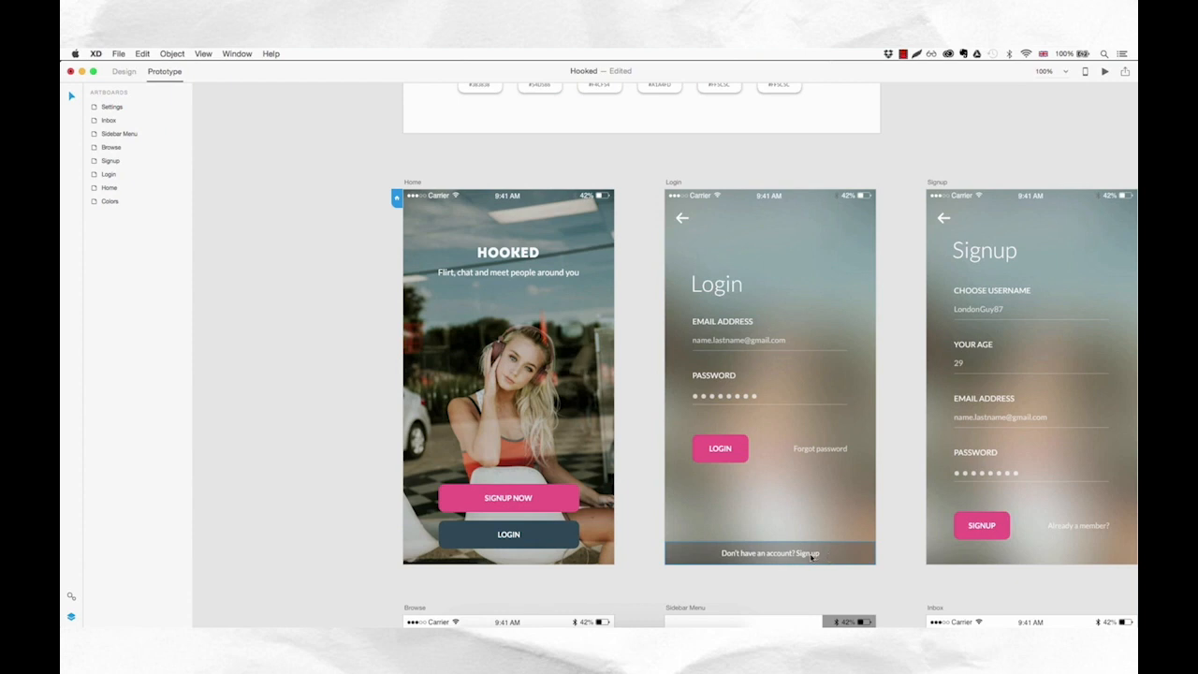
- Link the "Don't have an account? Sign up" bar on Login to the Signup artboard with a Slide Left transition
{"action": "left_click", "coordinate": [838, 556]}
{"action": "left_click_drag", "start_coordinate": [877, 553], "coordinate": [926, 447]}
{"action": "left_click", "coordinate": [904, 300]}
{"action": "left_click", "coordinate": [885, 308]}
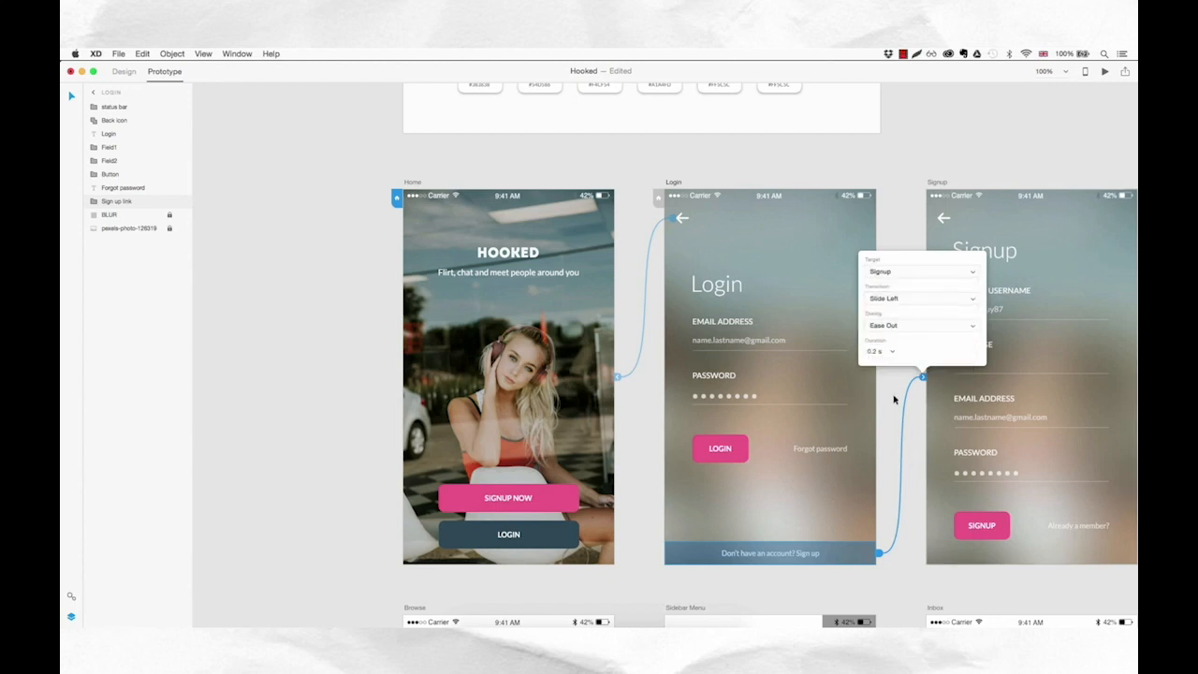
{"action": "left_click", "coordinate": [892, 398]}
- Link the Login artboard's pink LOGIN button to the Browse artboard
{"action": "key", "text": "space"}
{"action": "left_click_drag", "start_coordinate": [896, 419], "coordinate": [746, 235]}
{"action": "left_click_drag", "start_coordinate": [666, 415], "coordinate": [739, 415]}
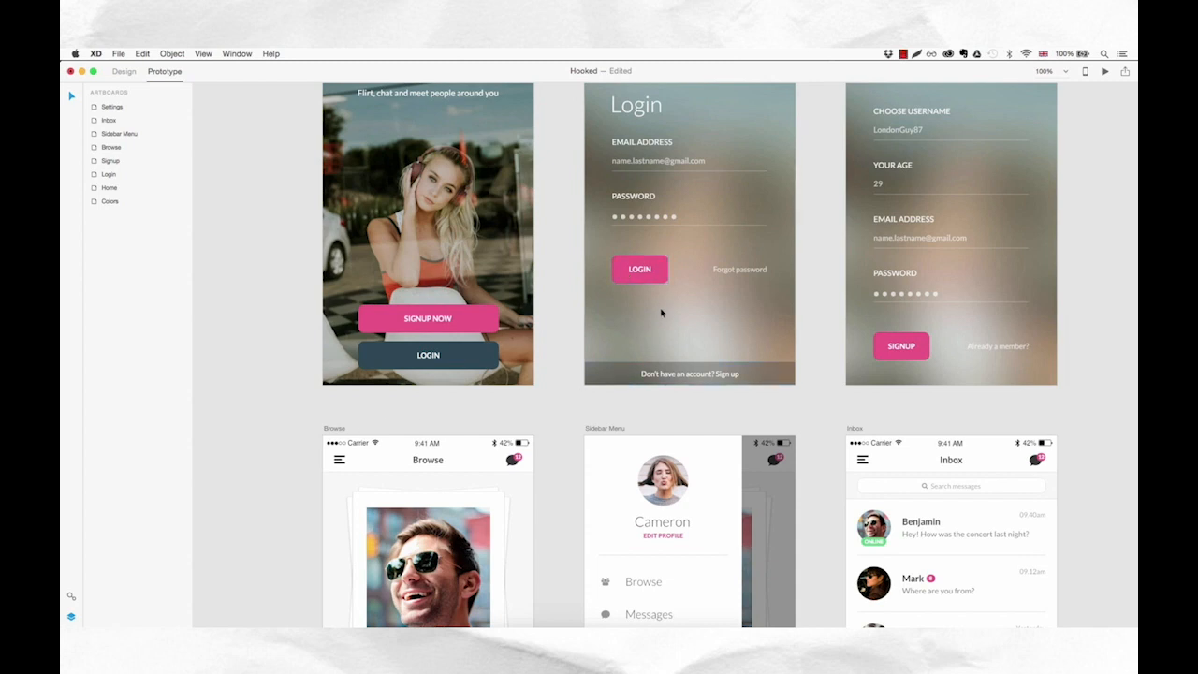
{"action": "left_click", "coordinate": [663, 273]}
{"action": "left_click_drag", "start_coordinate": [671, 270], "coordinate": [455, 436]}
{"action": "left_click", "coordinate": [530, 548]}
{"action": "left_click", "coordinate": [526, 546]}
- Link the Signup artboard's SIGNUP button to the Browse artboard with a Slide Left transition
{"action": "left_click", "coordinate": [921, 355]}
{"action": "left_click_drag", "start_coordinate": [934, 347], "coordinate": [455, 446]}
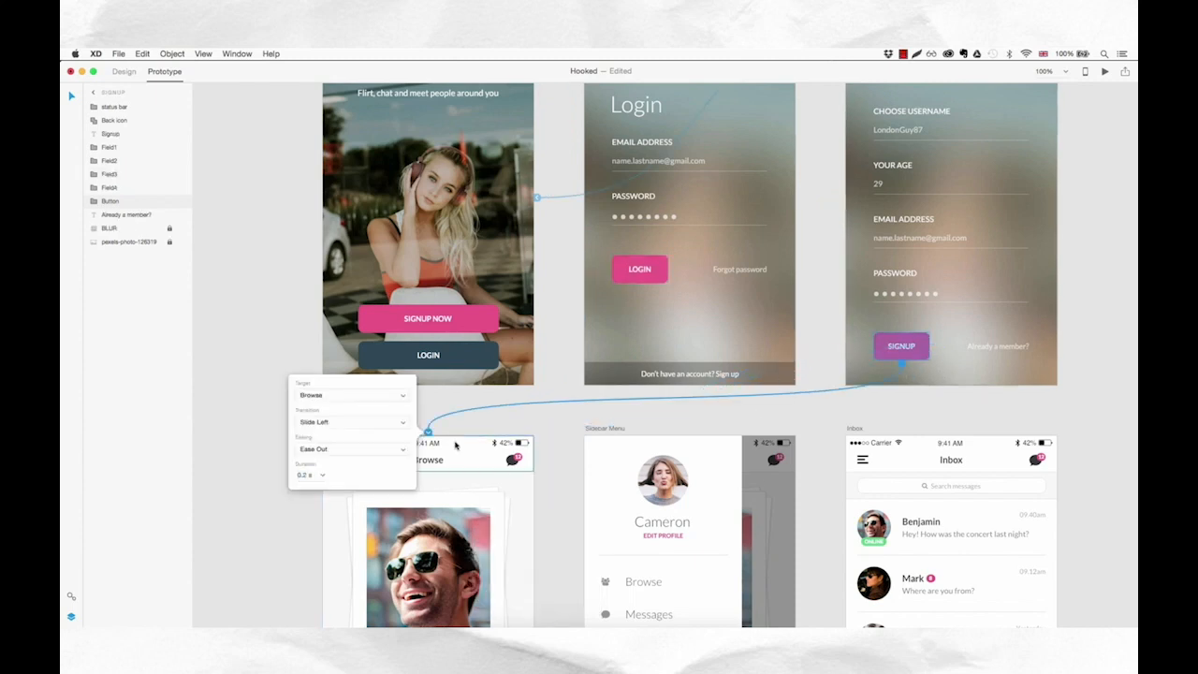
{"action": "left_click", "coordinate": [261, 436]}
- Ungroup the header symbol on the Browse artboard so its icons can be linked separately
{"action": "left_click_drag", "start_coordinate": [278, 497], "coordinate": [265, 281]}
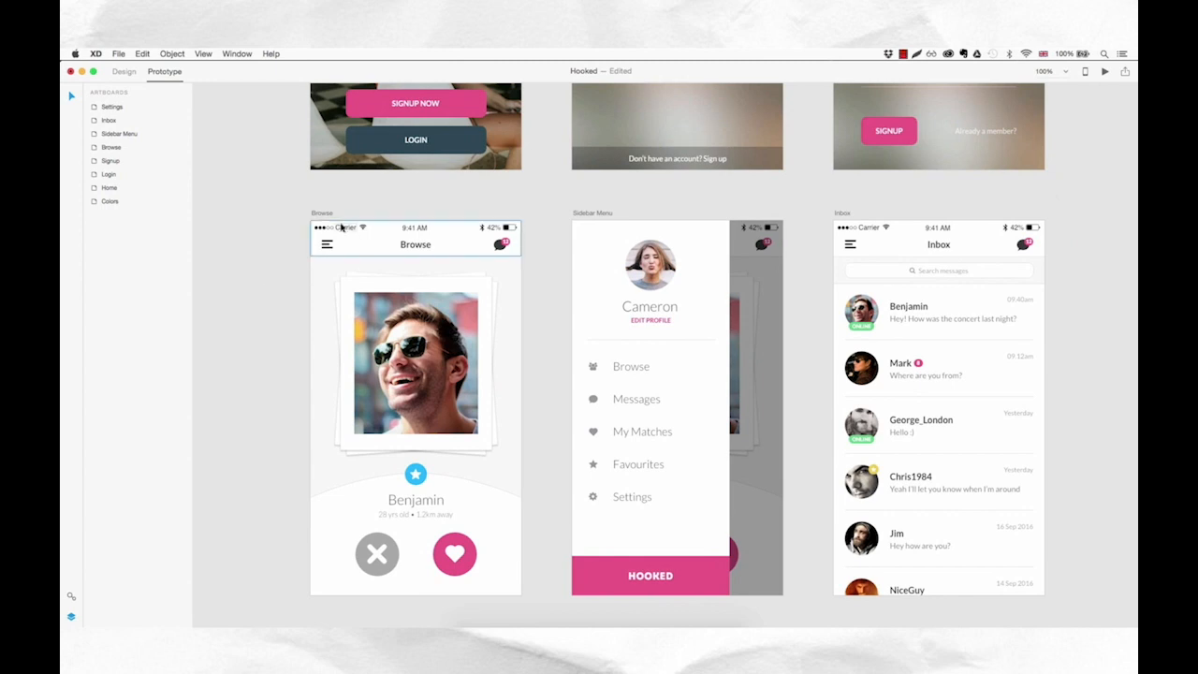
{"action": "left_click", "coordinate": [363, 248]}
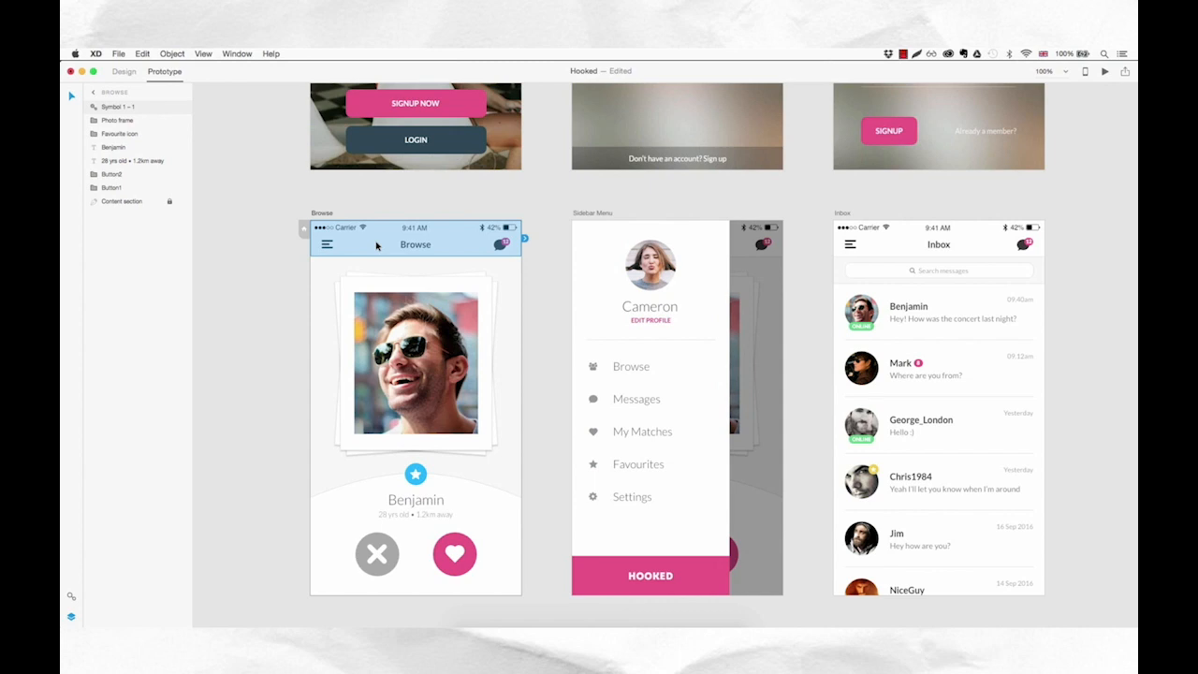
{"action": "right_click", "coordinate": [376, 245]}
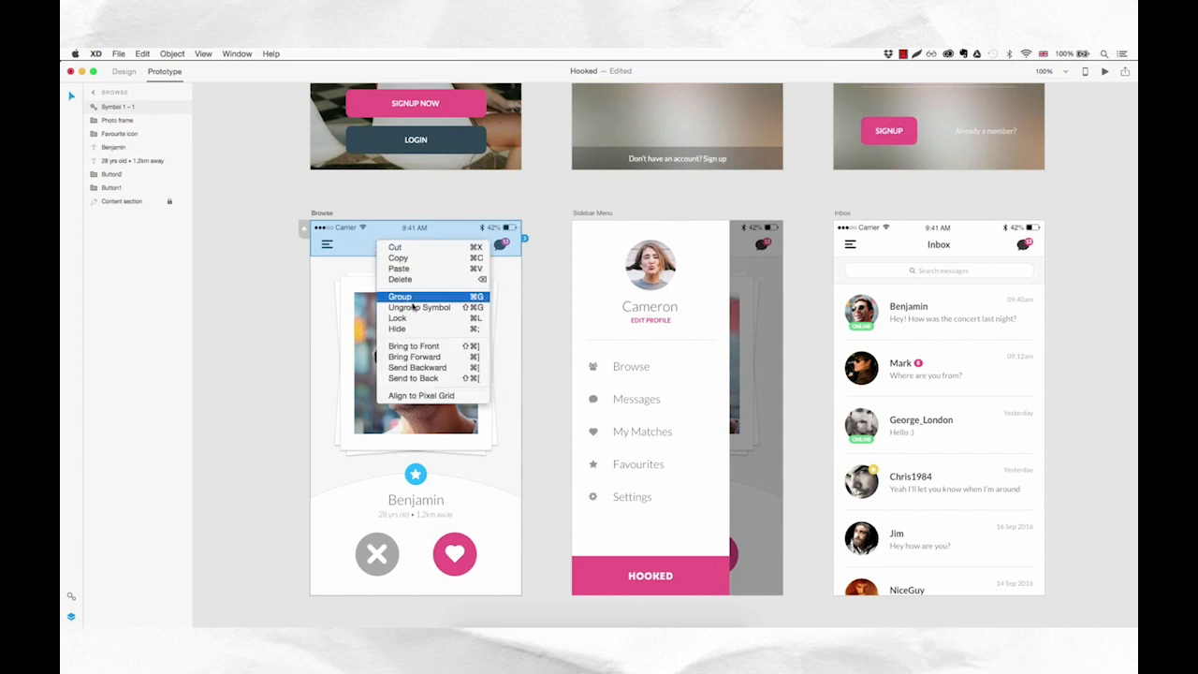
{"action": "left_click", "coordinate": [417, 308]}
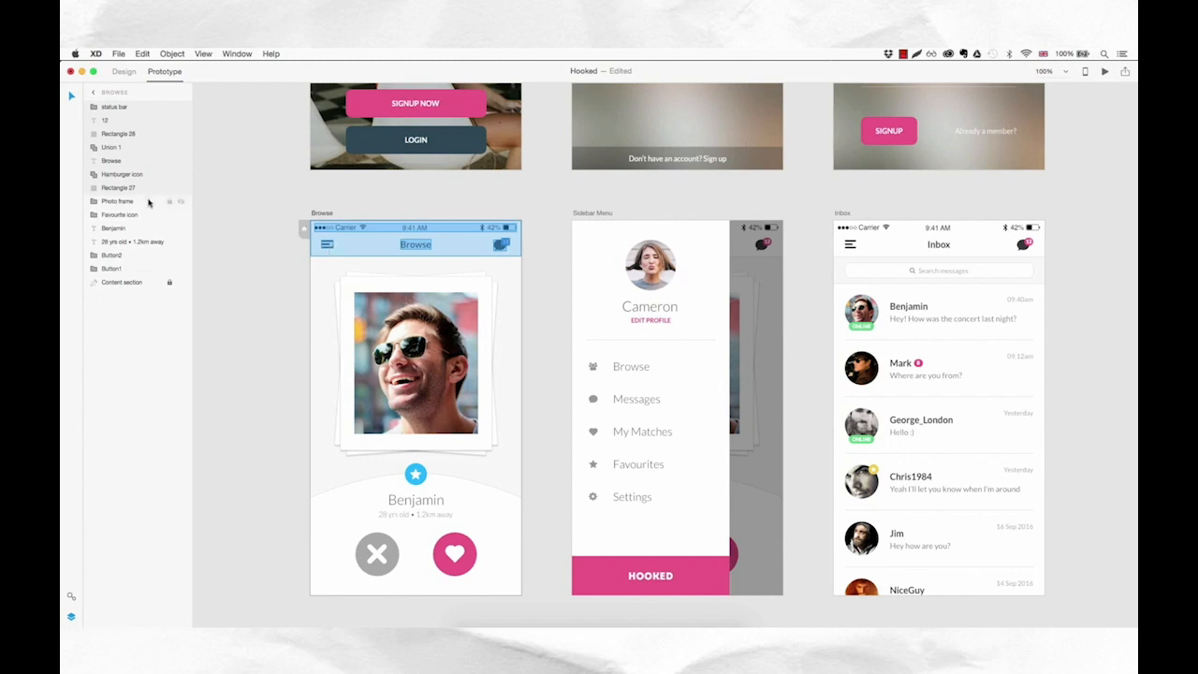
- Link the hamburger icon on Browse to the Sidebar Menu artboard with a Slide Right transition
{"action": "left_click", "coordinate": [137, 177]}
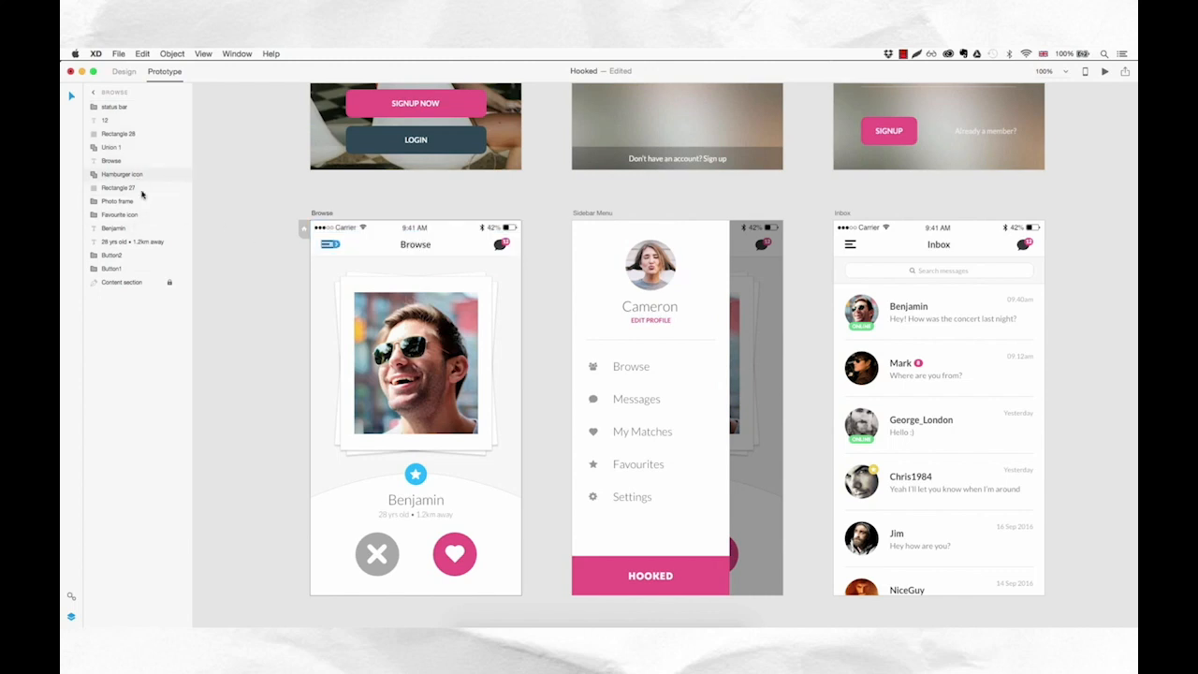
{"action": "left_click_drag", "start_coordinate": [334, 245], "coordinate": [569, 407]}
{"action": "left_click", "coordinate": [618, 467]}
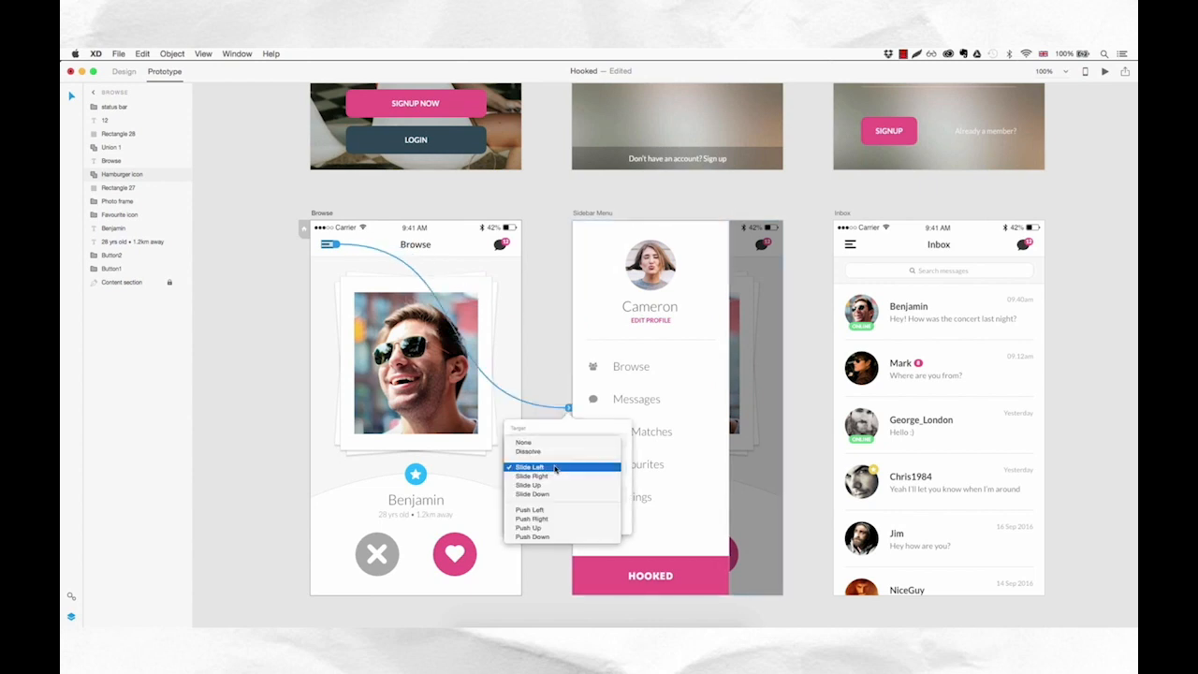
{"action": "left_click", "coordinate": [558, 476]}
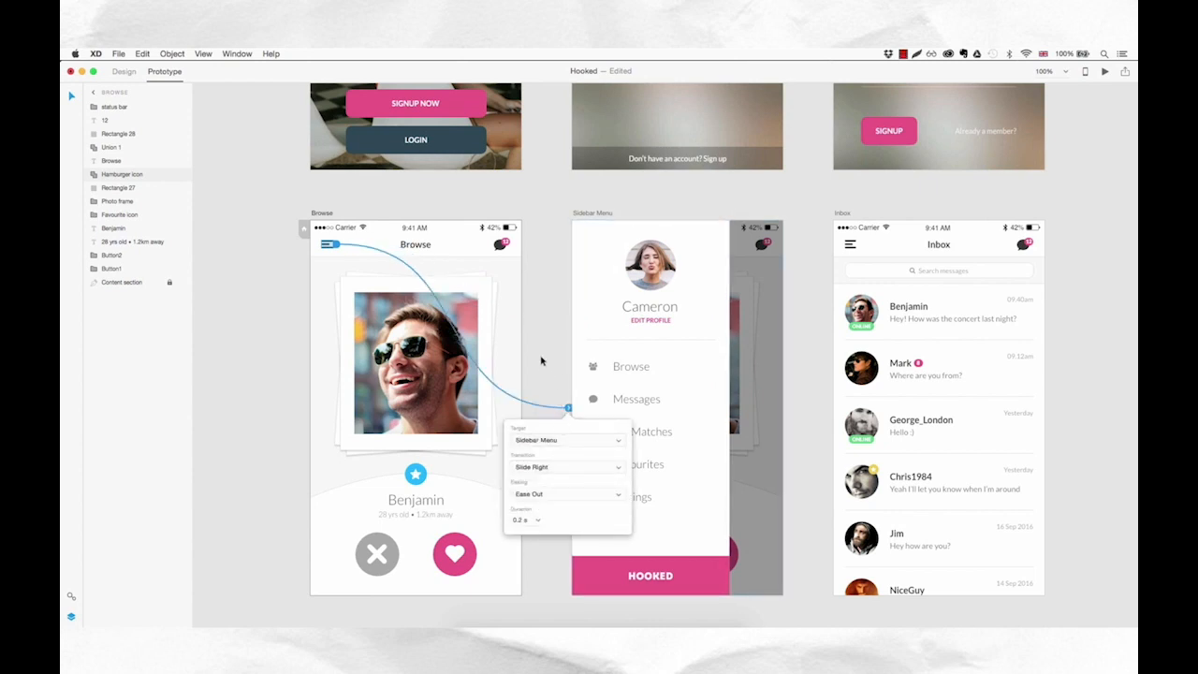
{"action": "left_click", "coordinate": [541, 360]}
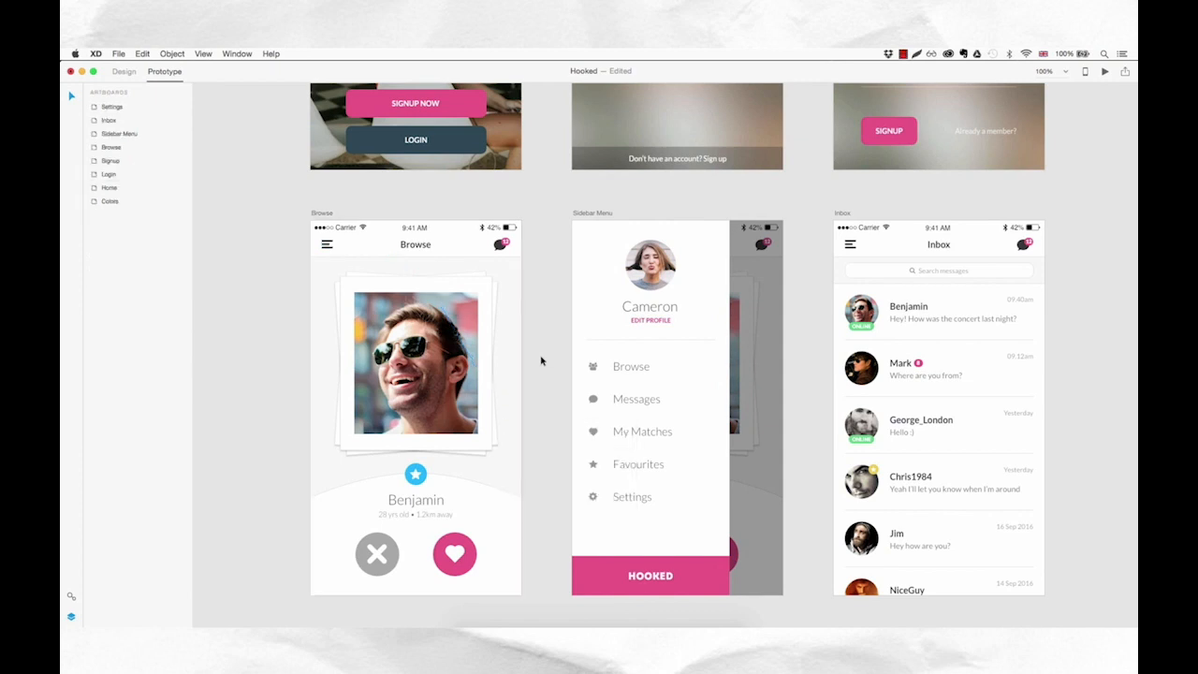
- Preview the prototype from the Browse artboard, test its hamburger icon, and close the preview
{"action": "left_click", "coordinate": [403, 254]}
{"action": "left_click", "coordinate": [487, 267]}
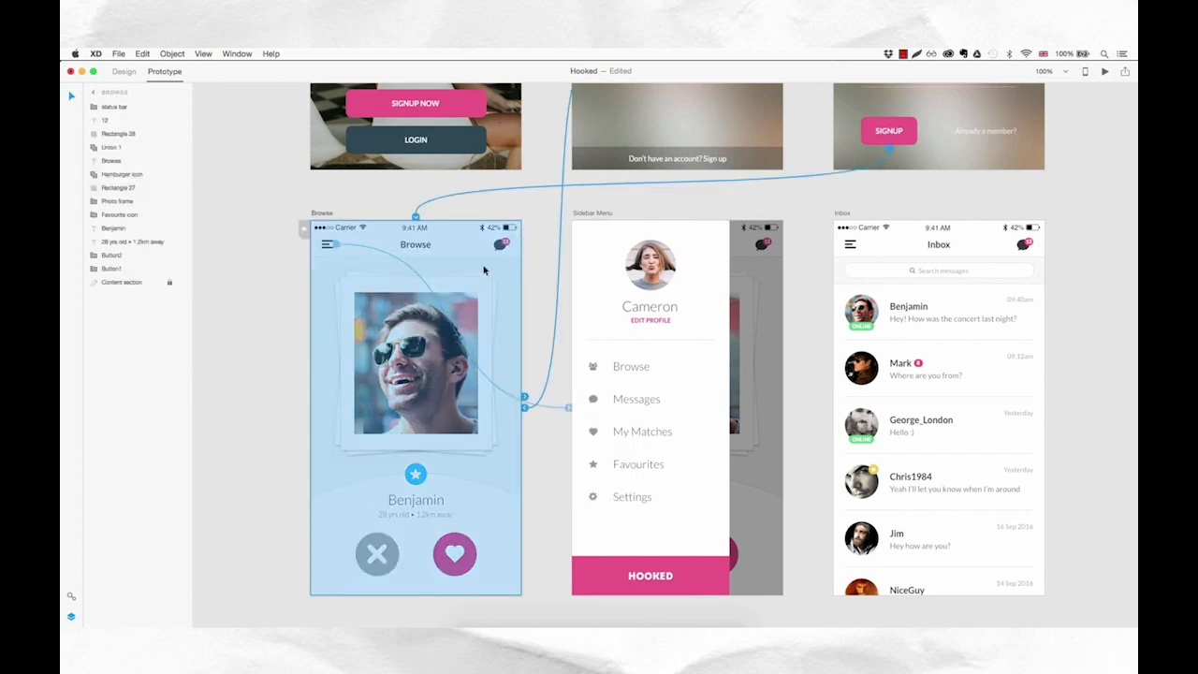
{"action": "left_click", "coordinate": [1105, 72]}
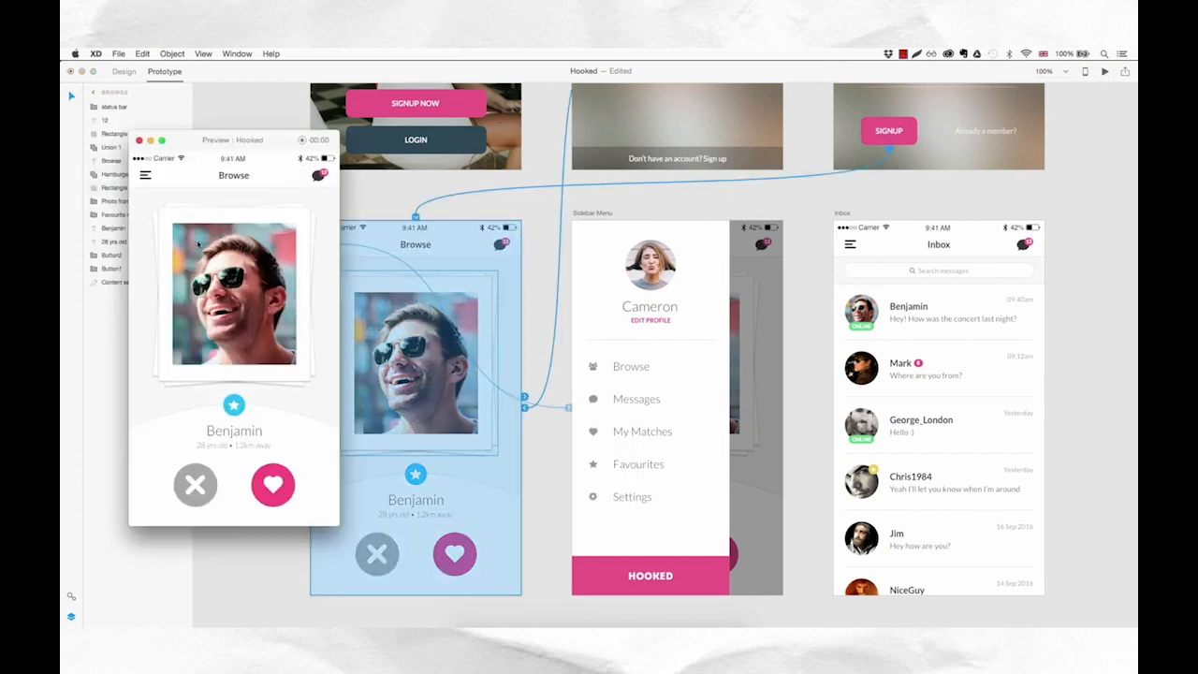
{"action": "left_click", "coordinate": [145, 178]}
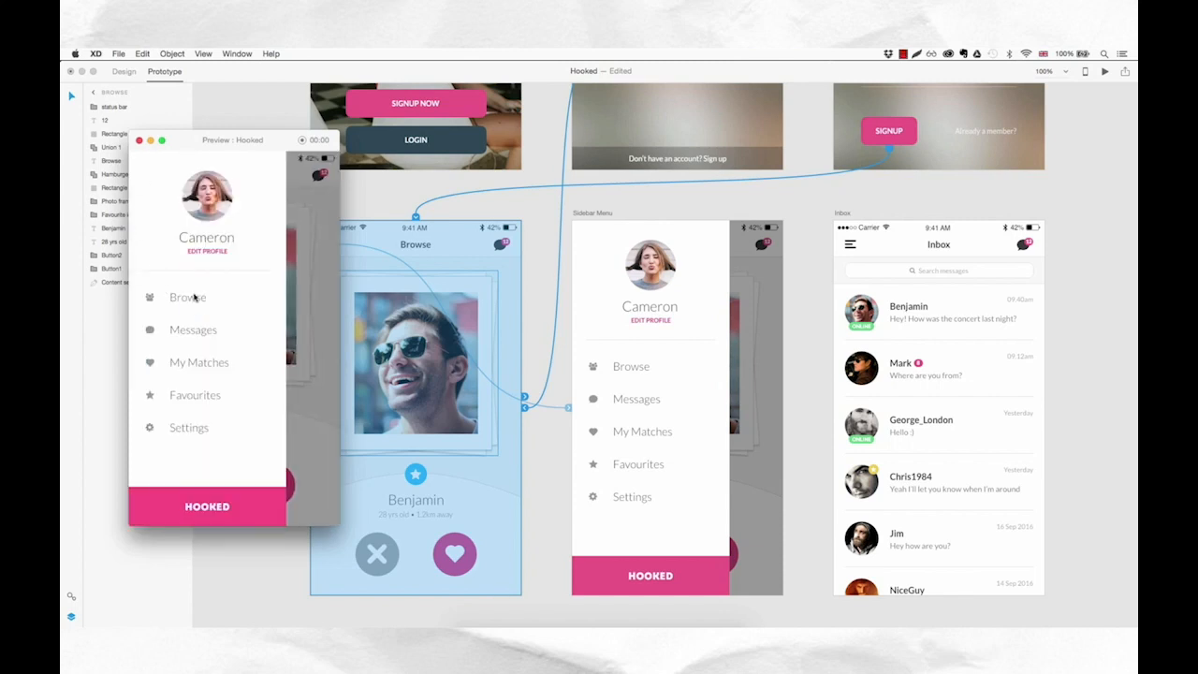
{"action": "left_click", "coordinate": [139, 141]}
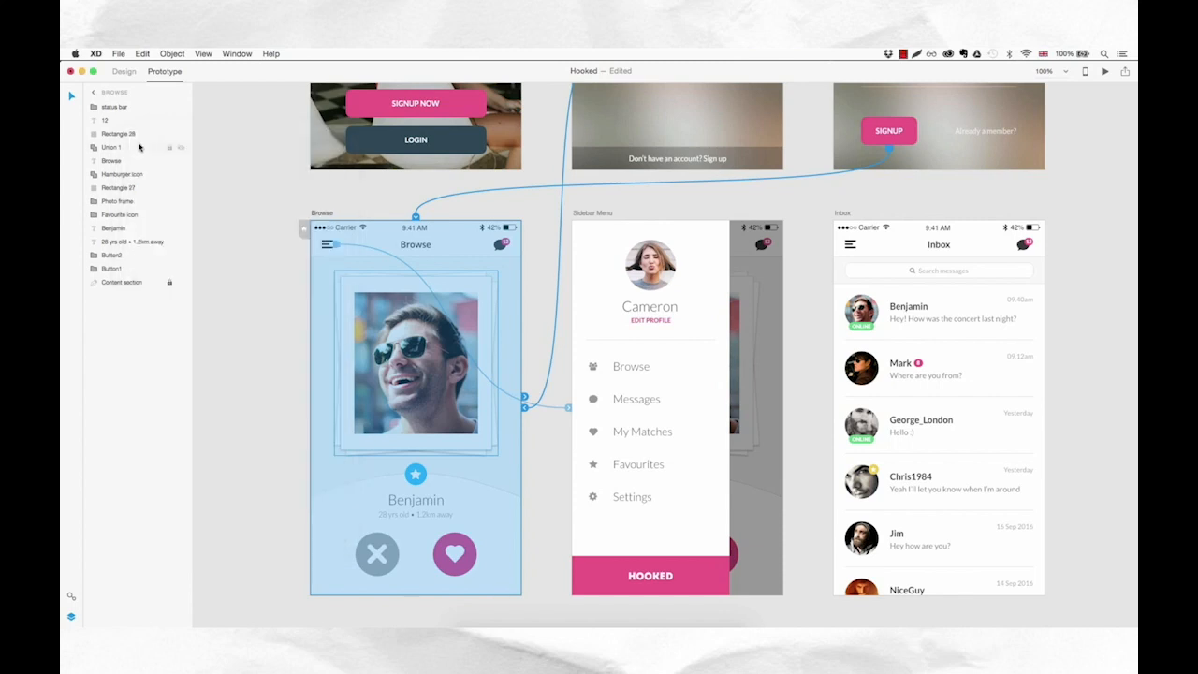
{"action": "left_click", "coordinate": [283, 330]}
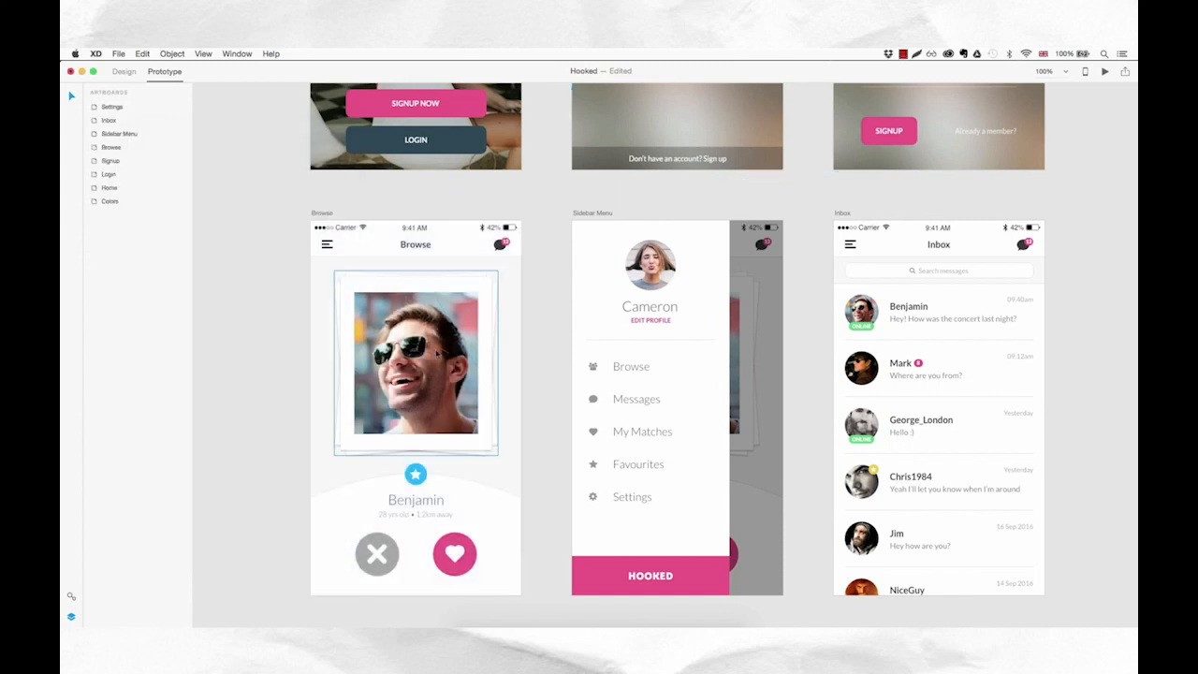
- Link the whole chat icon in the Browse header to the Inbox artboard with a Slide Left transition
{"action": "left_click", "coordinate": [499, 246]}
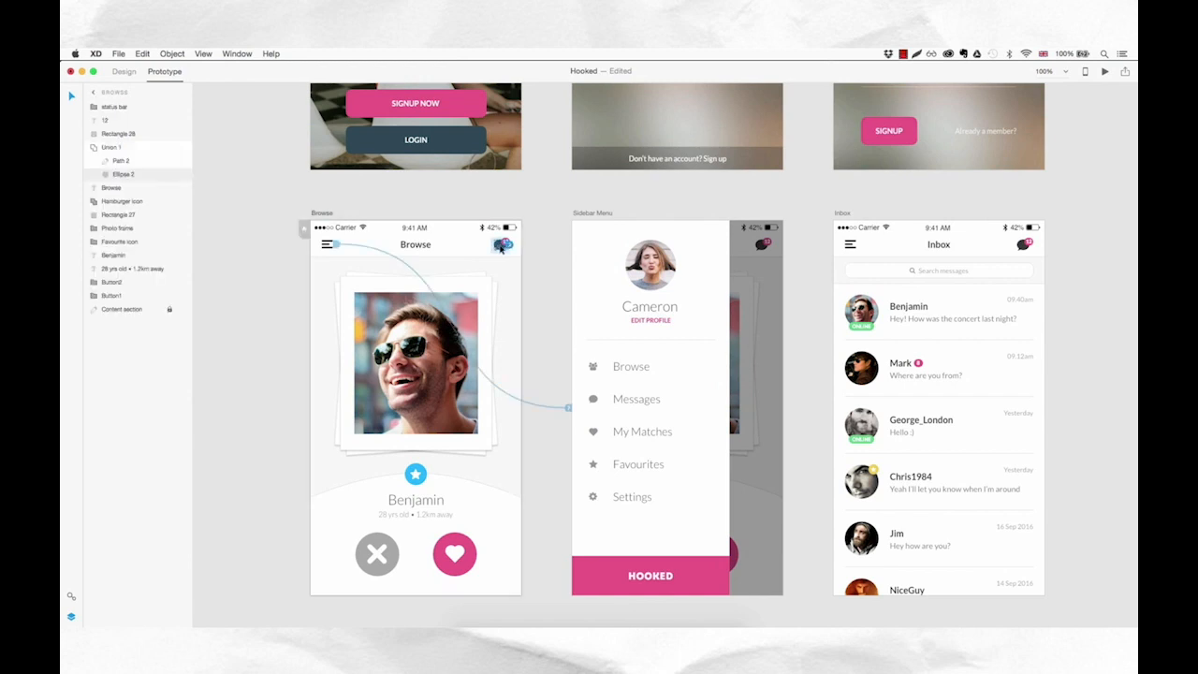
{"action": "left_click", "coordinate": [125, 152]}
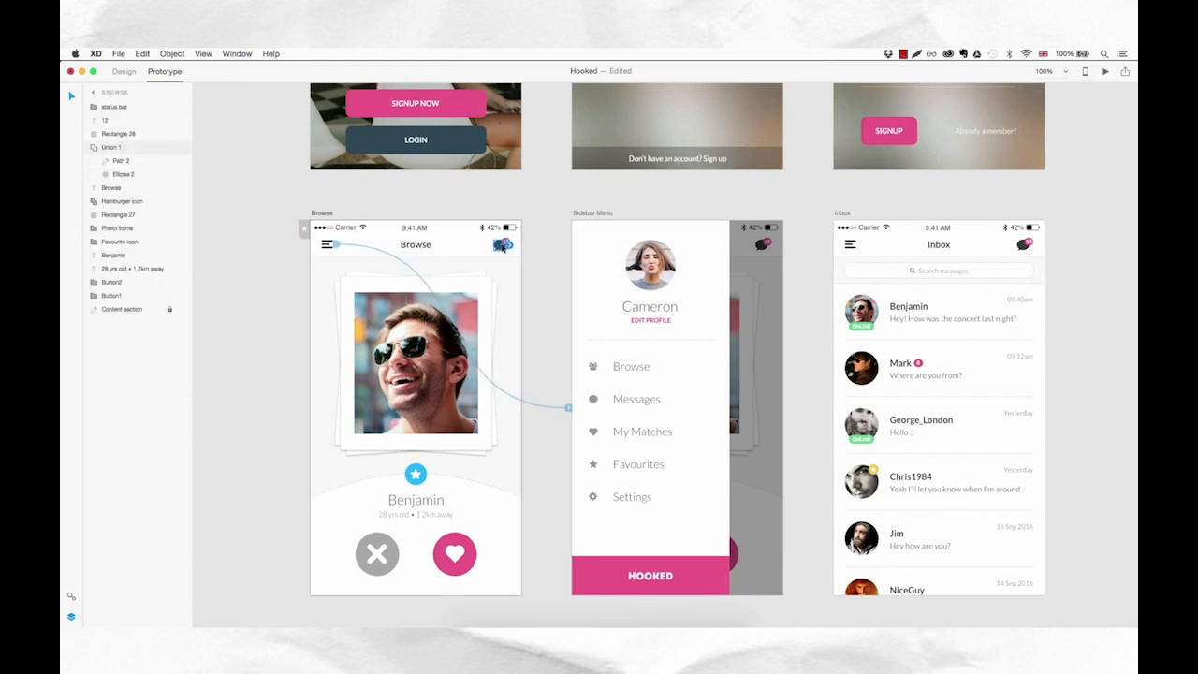
{"action": "left_click_drag", "start_coordinate": [533, 257], "coordinate": [832, 262]}
{"action": "left_click", "coordinate": [817, 465]}
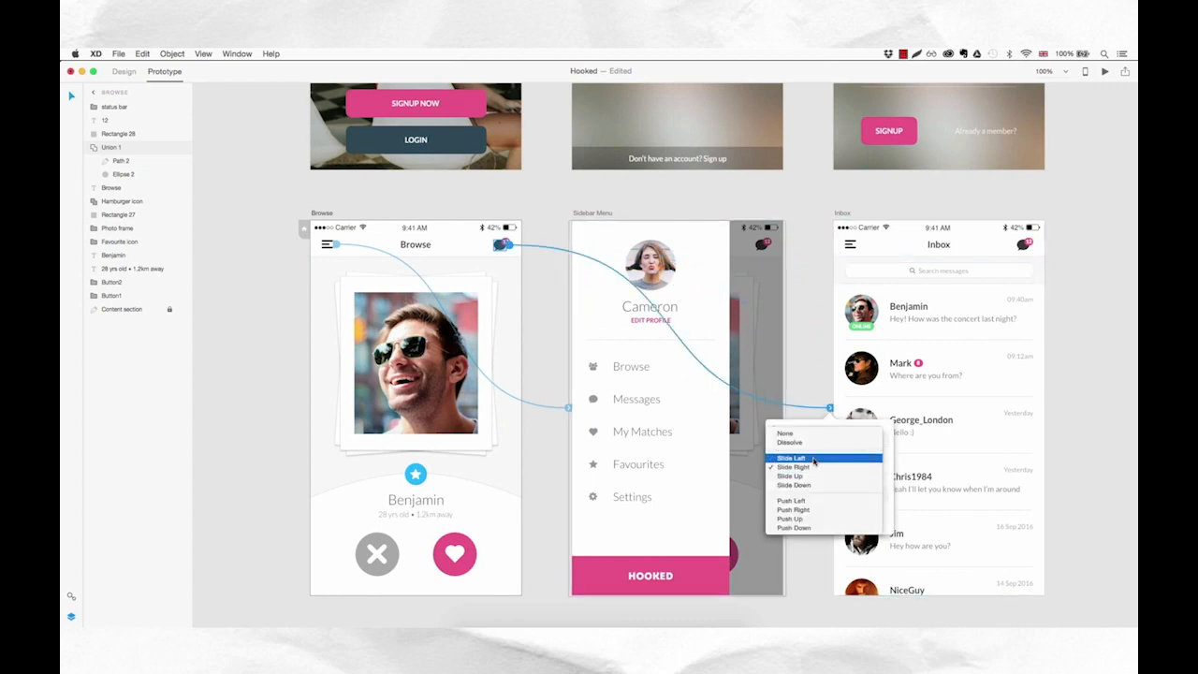
{"action": "left_click", "coordinate": [814, 459]}
- Link the Browse item in the Sidebar Menu to the Browse artboard with a Slide Right transition
{"action": "left_click", "coordinate": [599, 326]}
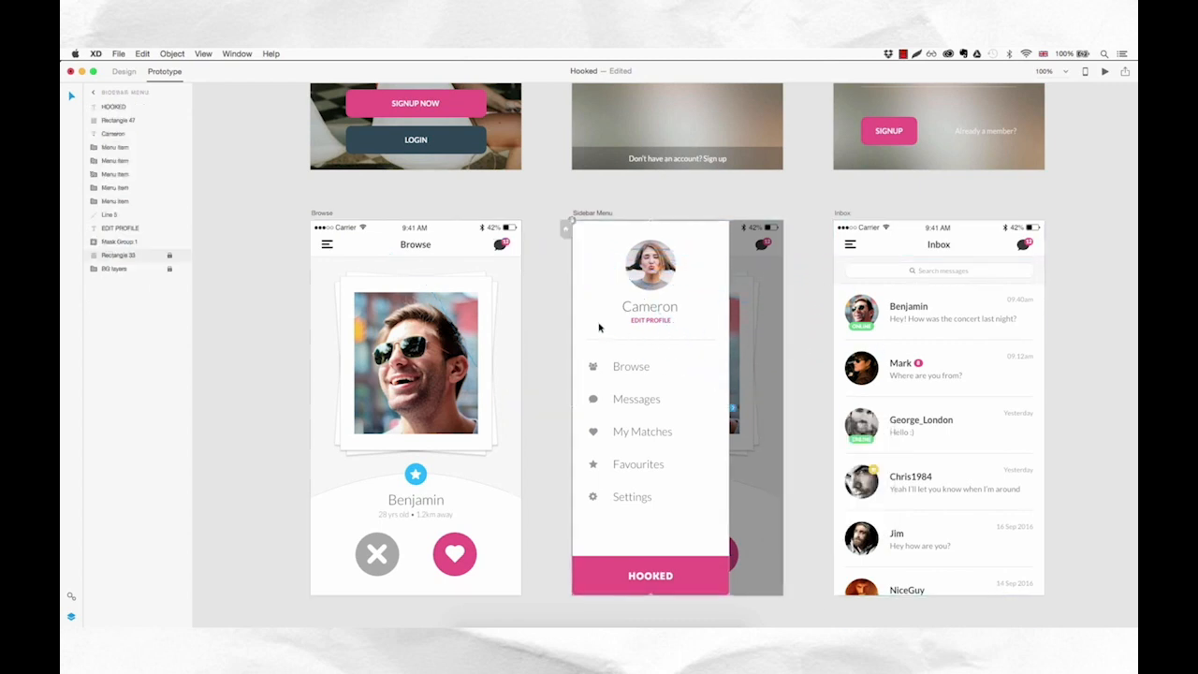
{"action": "left_click", "coordinate": [596, 369]}
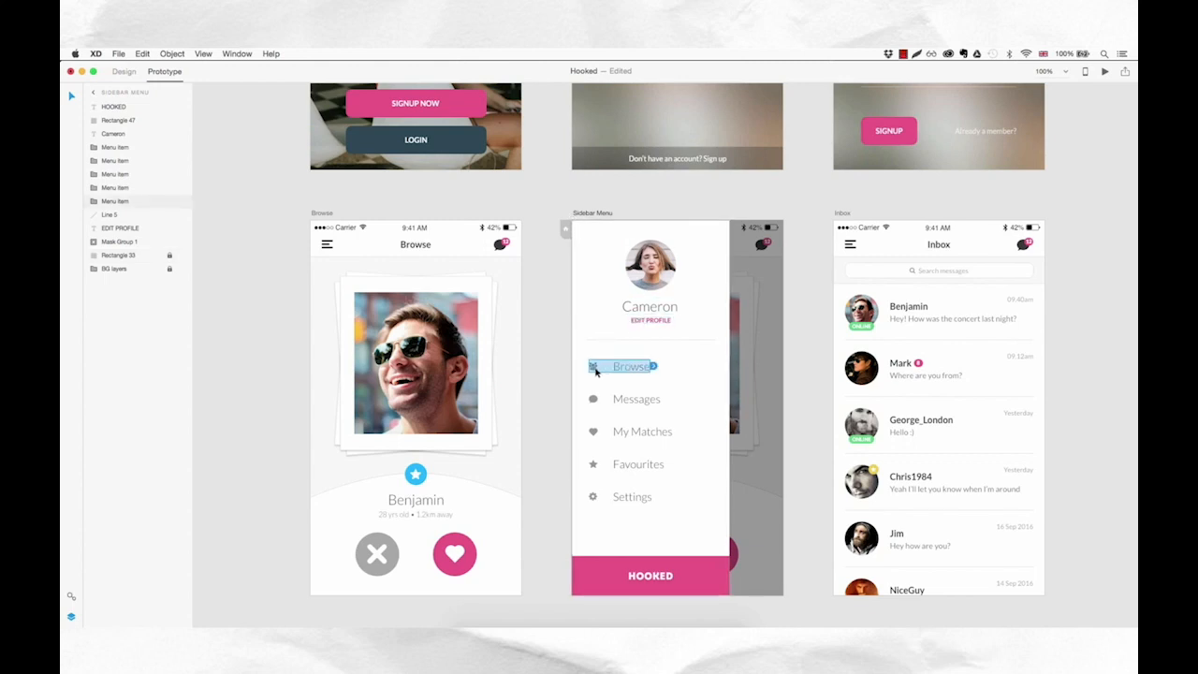
{"action": "left_click_drag", "start_coordinate": [653, 367], "coordinate": [524, 410]}
{"action": "left_click", "coordinate": [518, 476]}
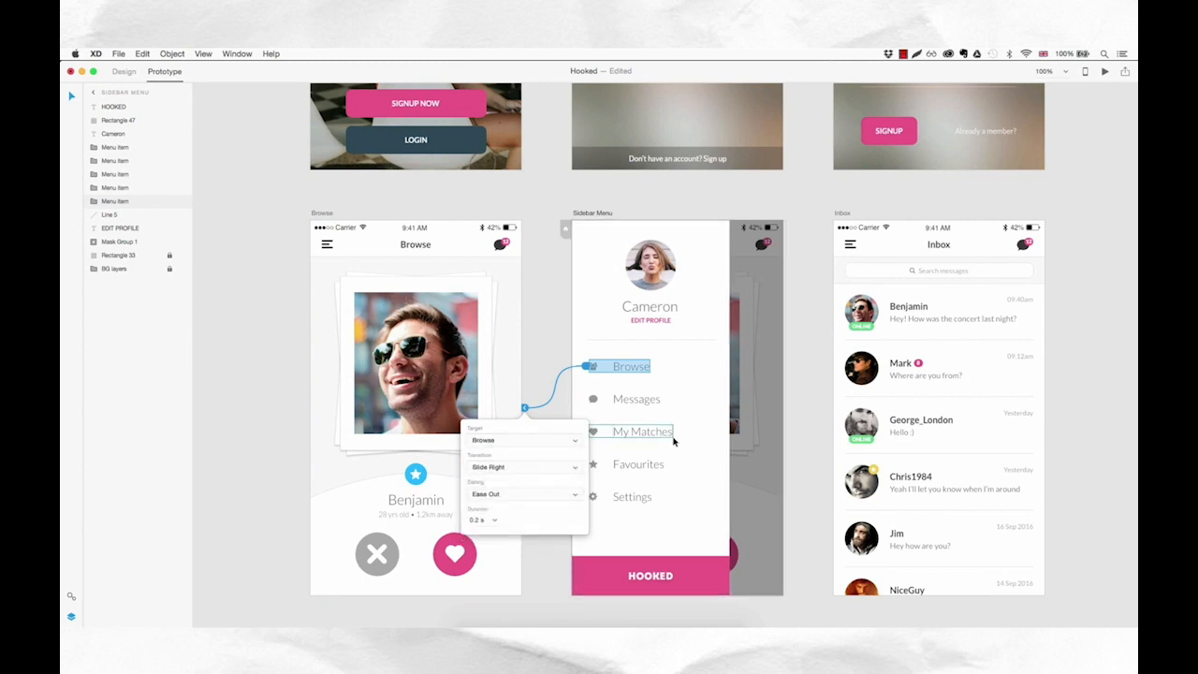
- Link the Messages item in the Sidebar Menu to the Inbox artboard with a Slide Left transition
{"action": "left_click", "coordinate": [655, 400]}
{"action": "left_click_drag", "start_coordinate": [665, 401], "coordinate": [816, 419]}
{"action": "left_click", "coordinate": [810, 470]}
{"action": "left_click", "coordinate": [795, 464]}
{"action": "left_click", "coordinate": [1085, 387]}
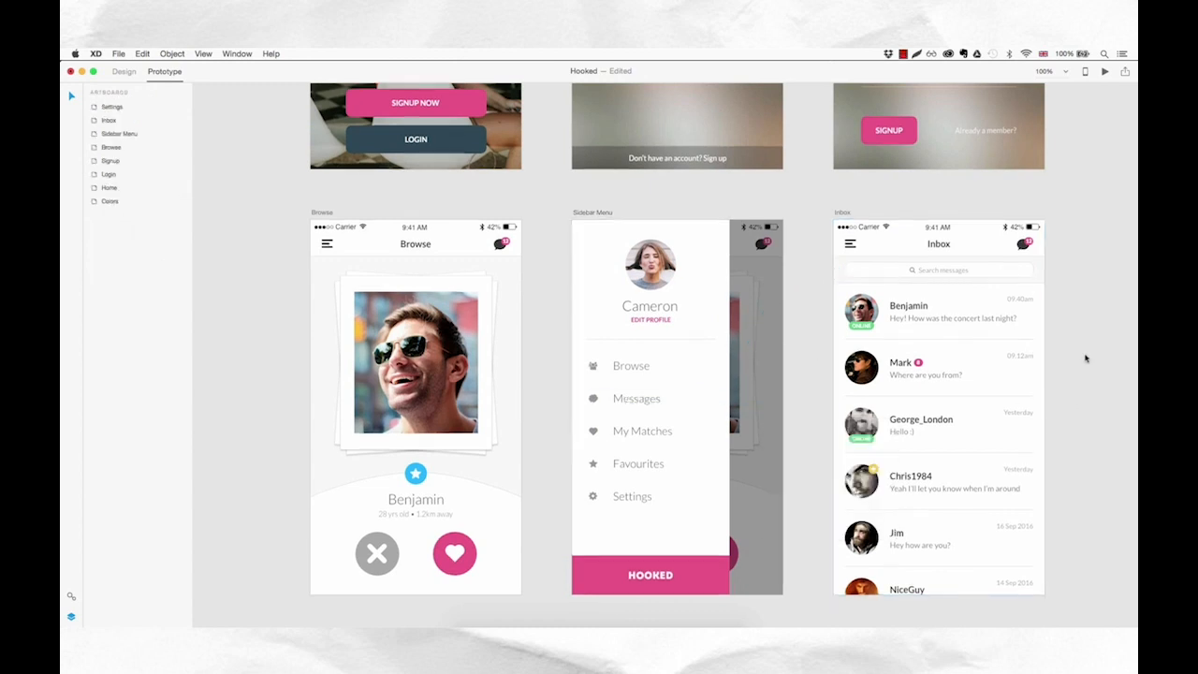
- Link the Inbox header's hamburger icon to the Sidebar Menu artboard with a Slide Right transition
{"action": "left_click", "coordinate": [852, 249]}
{"action": "double_click", "coordinate": [850, 248]}
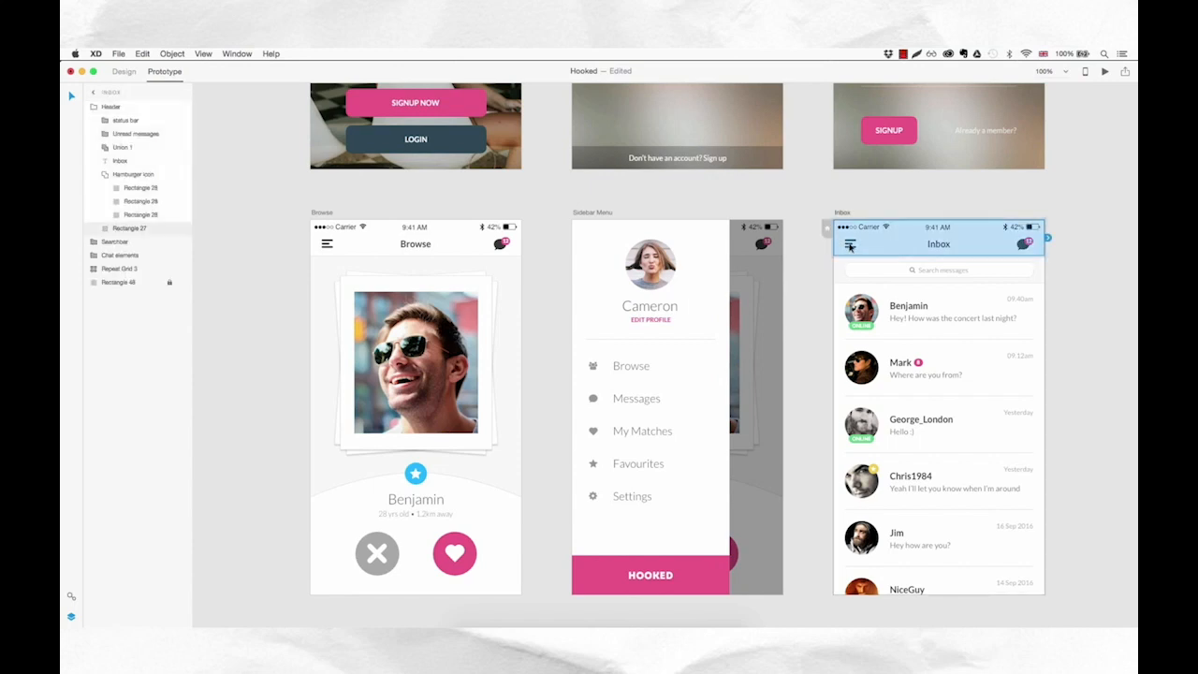
{"action": "left_click_drag", "start_coordinate": [852, 244], "coordinate": [786, 317]}
{"action": "left_click", "coordinate": [784, 466]}
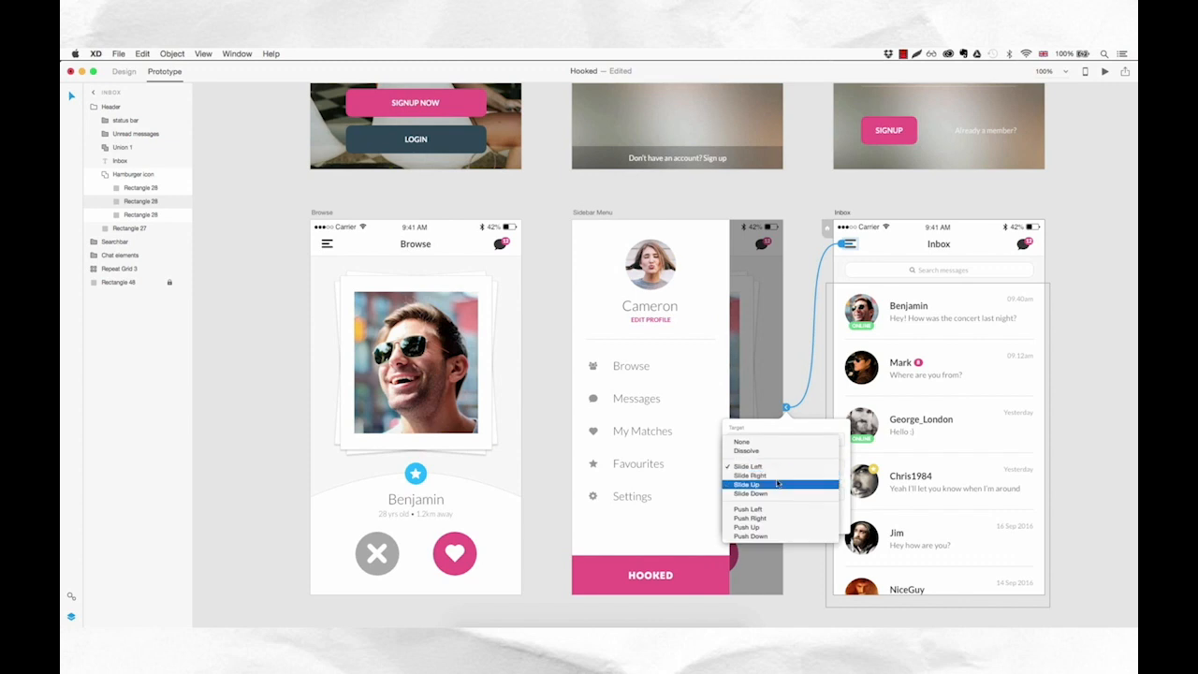
{"action": "left_click", "coordinate": [766, 480]}
{"action": "left_click", "coordinate": [1098, 328]}
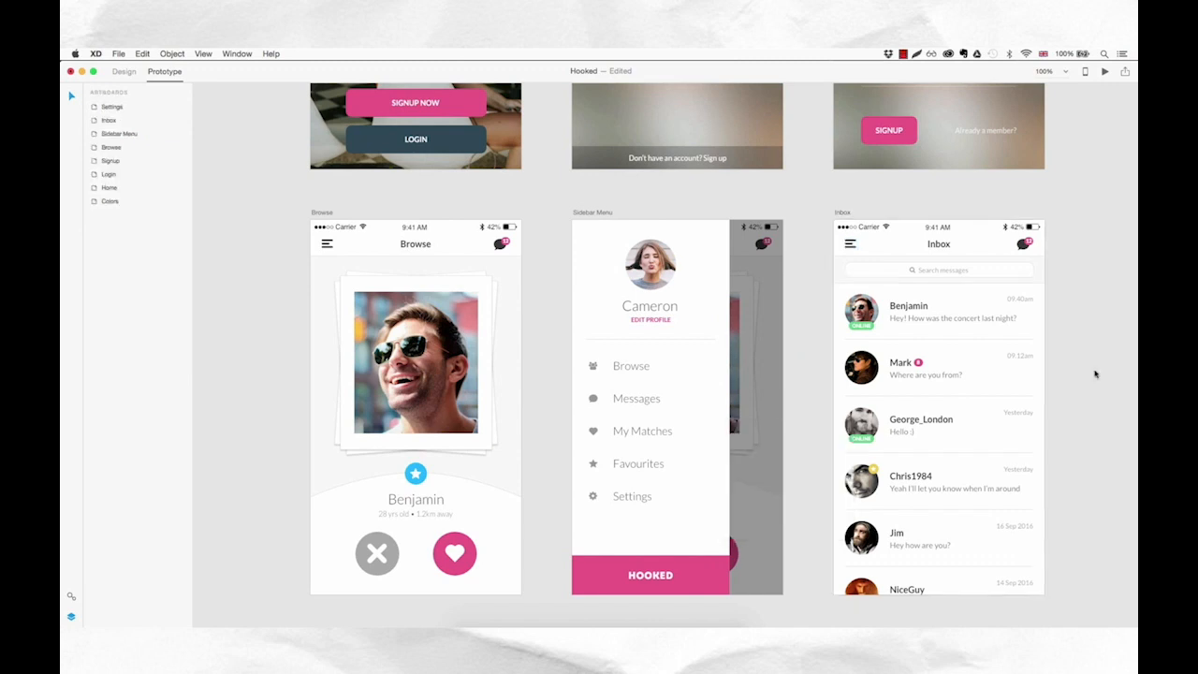
- Link the hamburger icon on the Settings artboard to the Sidebar Menu artboard with a Slide Right transition
{"action": "scroll", "coordinate": [1095, 374], "scroll_direction": "down", "scroll_amount": 5}
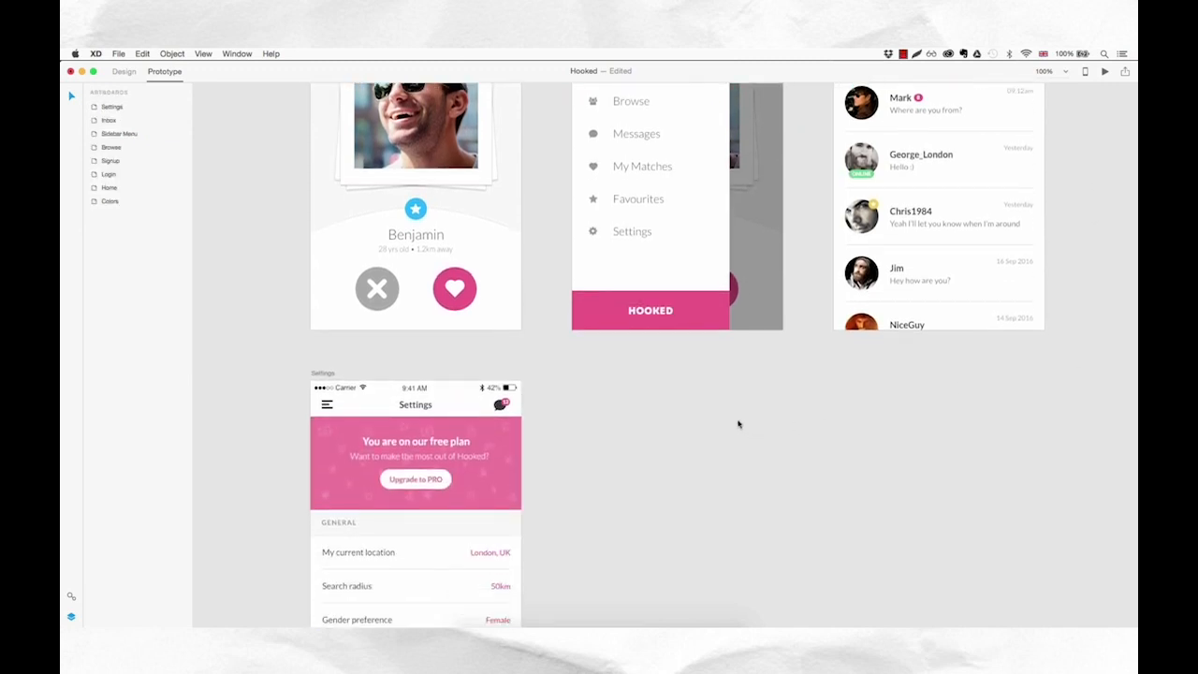
{"action": "left_click", "coordinate": [327, 404]}
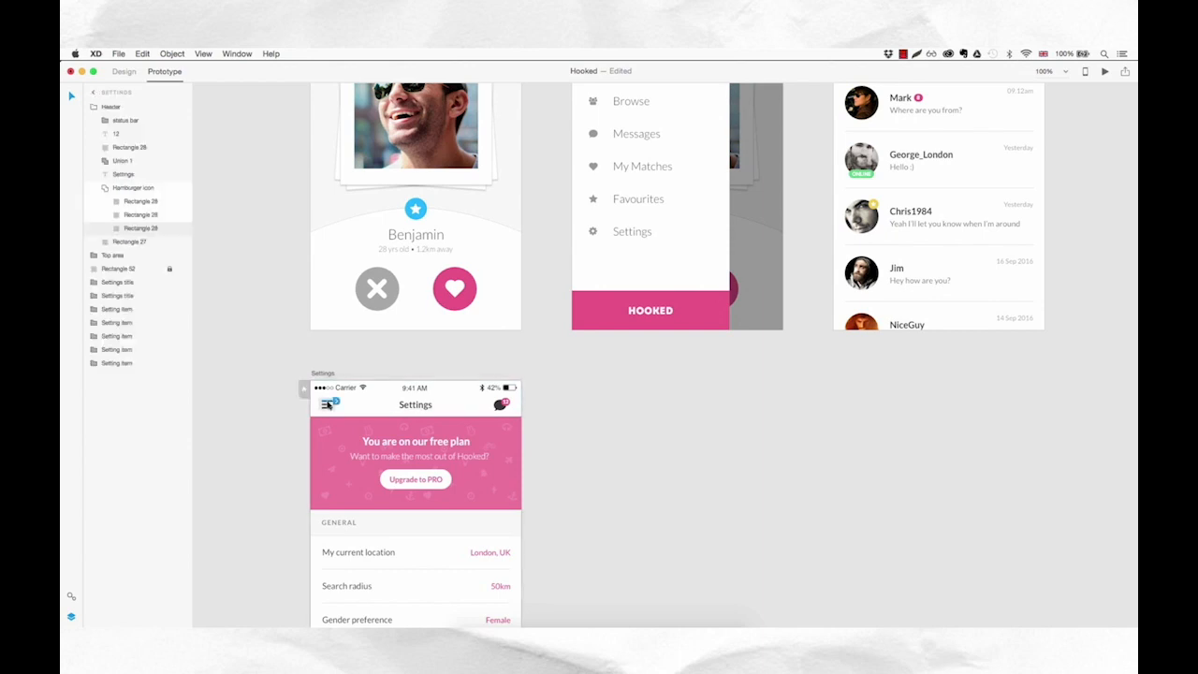
{"action": "left_click_drag", "start_coordinate": [336, 402], "coordinate": [574, 268]}
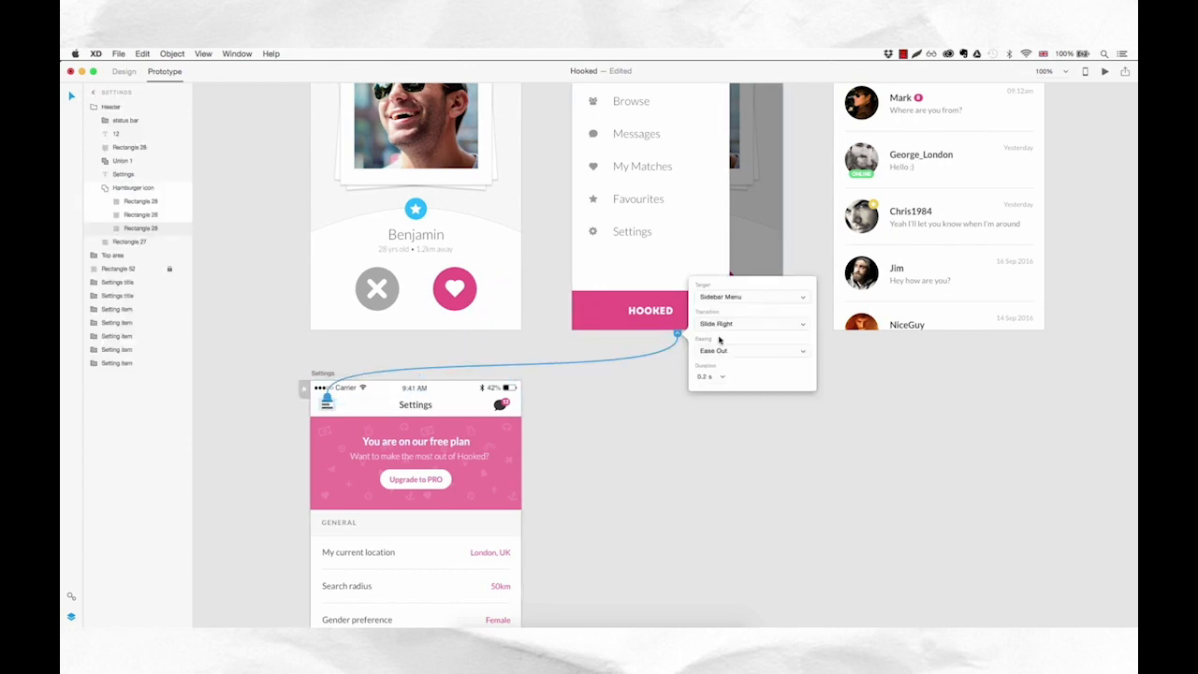
{"action": "left_click", "coordinate": [636, 441]}
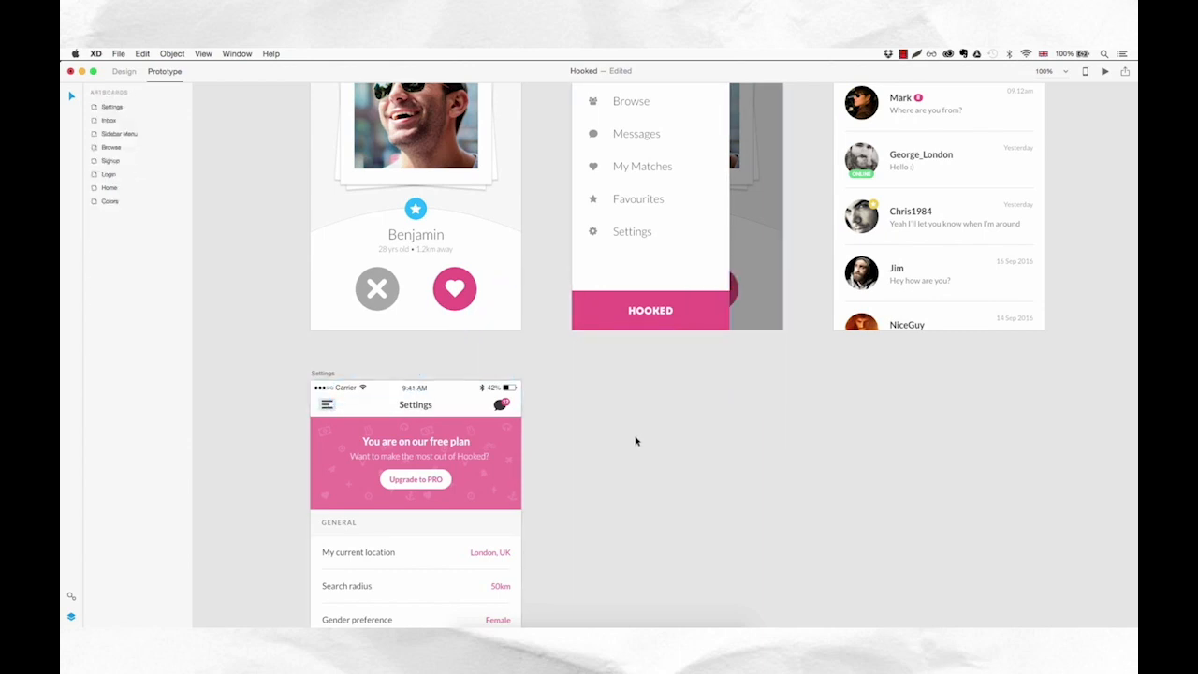
- Link the chat icon in the Settings header to the Inbox artboard with a Slide Left transition
{"action": "left_click", "coordinate": [503, 405]}
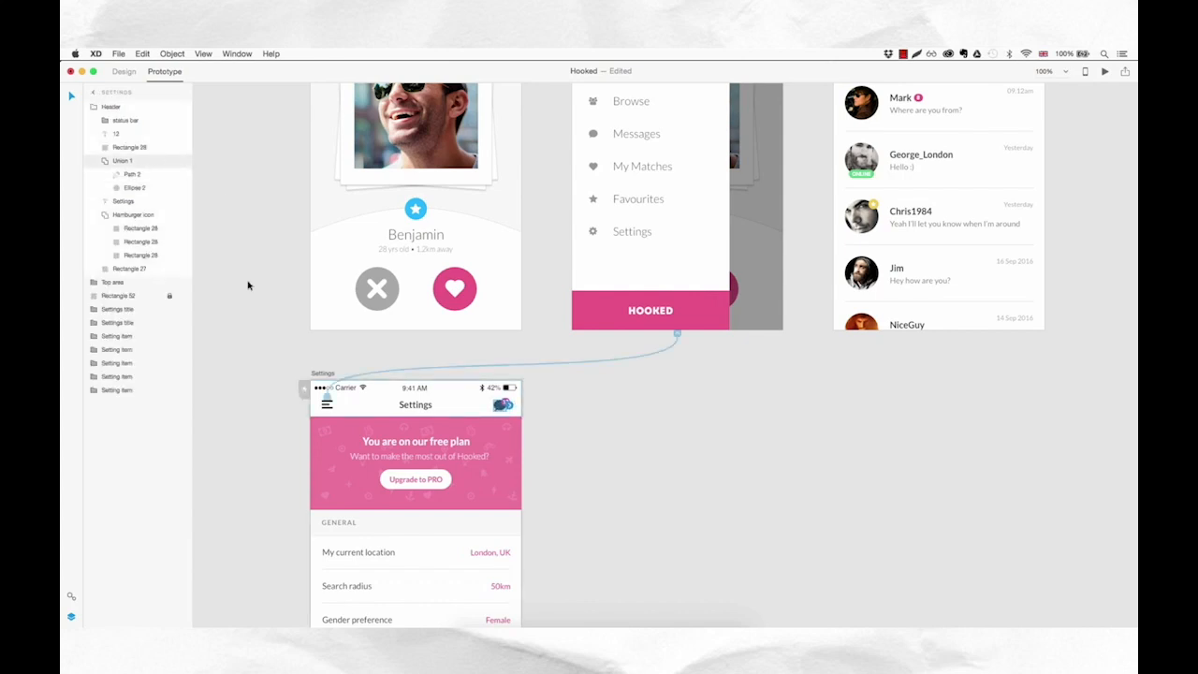
{"action": "left_click_drag", "start_coordinate": [511, 405], "coordinate": [833, 279]}
{"action": "left_click", "coordinate": [820, 202]}
{"action": "left_click", "coordinate": [819, 203]}
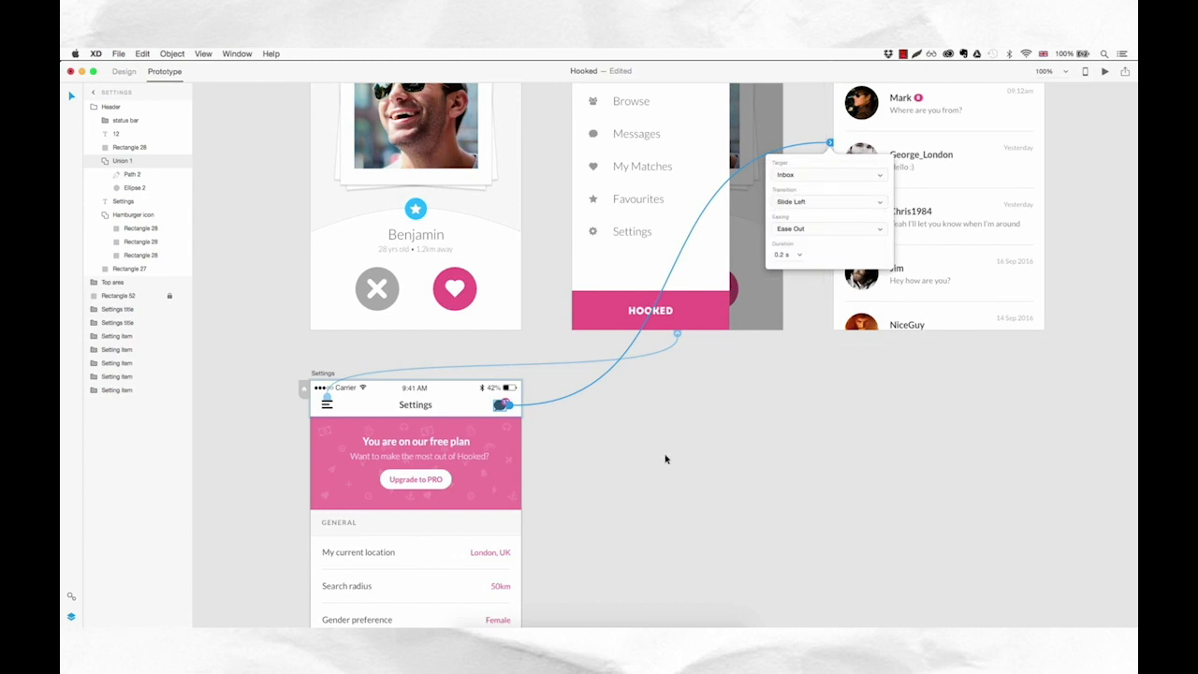
- Link the Settings item in the Sidebar Menu to the Settings artboard with a Slide Left transition
{"action": "left_click", "coordinate": [637, 234]}
{"action": "left_click_drag", "start_coordinate": [658, 231], "coordinate": [446, 382]}
{"action": "left_click", "coordinate": [523, 491]}
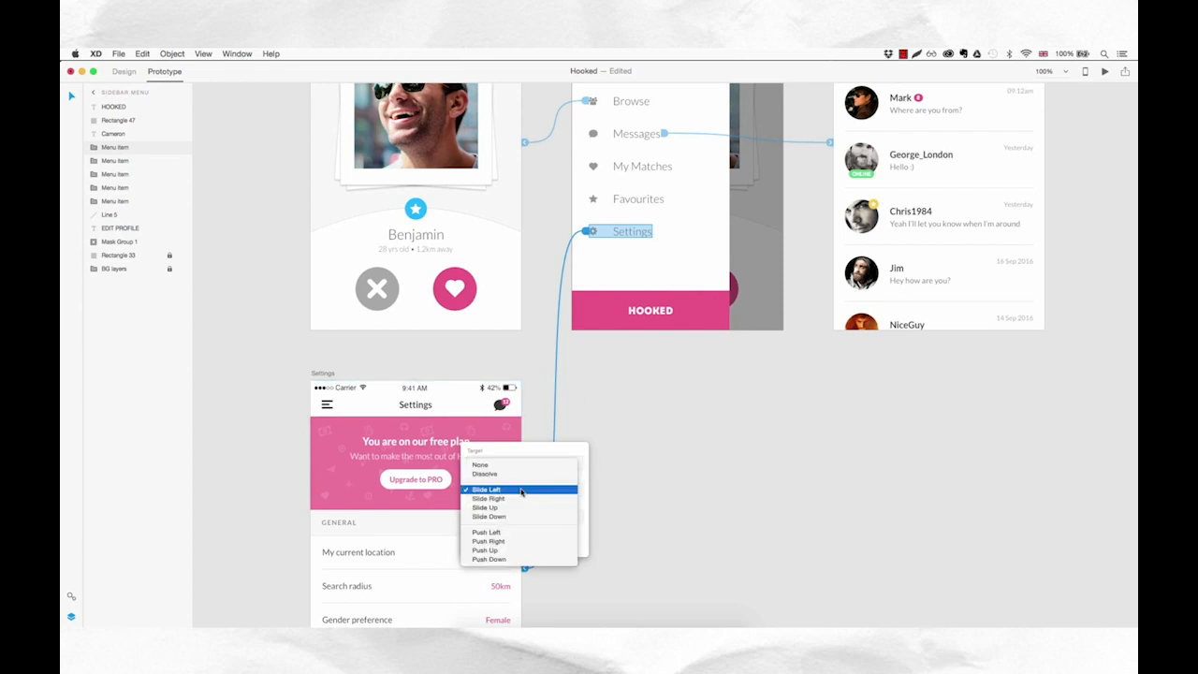
{"action": "left_click", "coordinate": [524, 491]}
{"action": "left_click", "coordinate": [670, 471]}
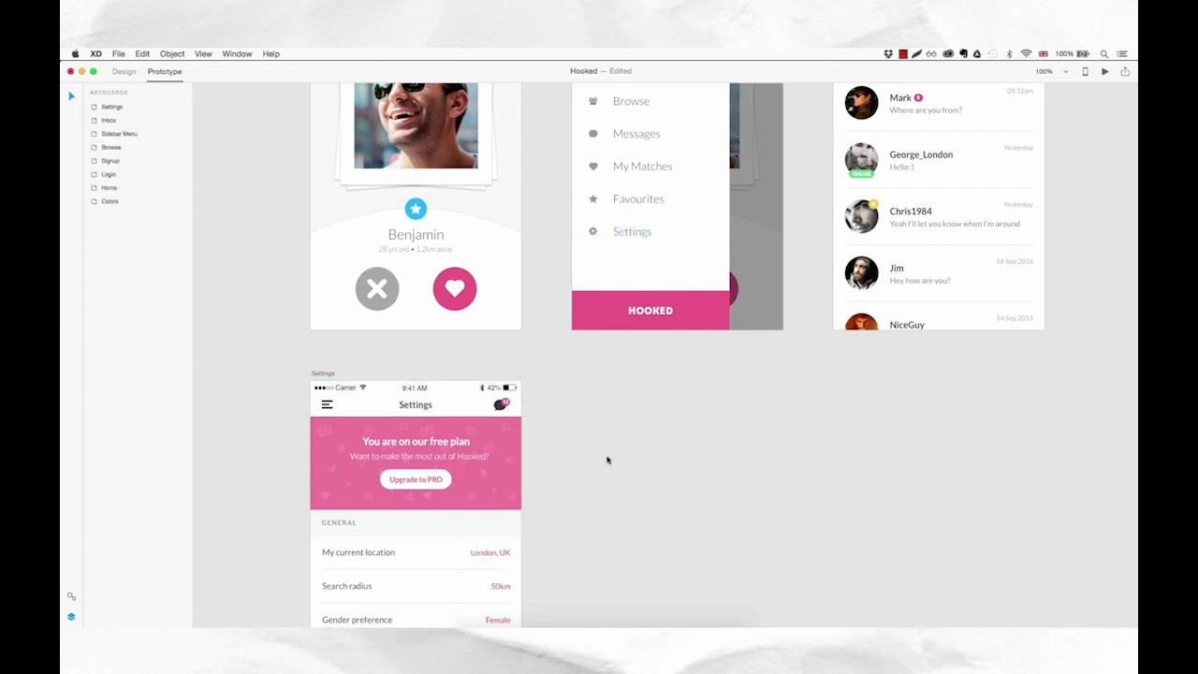
- Select all artboards from Home to Settings to show every link between them, and open the prototype preview
{"action": "key", "text": "super+0"}
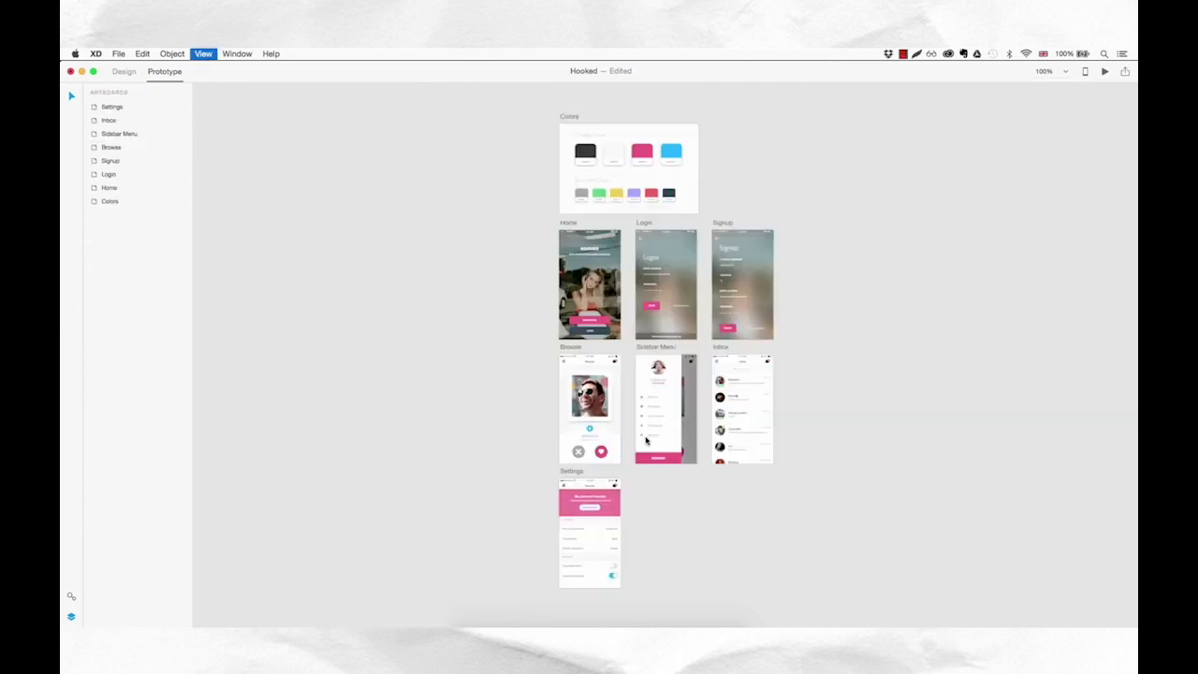
{"action": "left_click", "coordinate": [131, 187]}
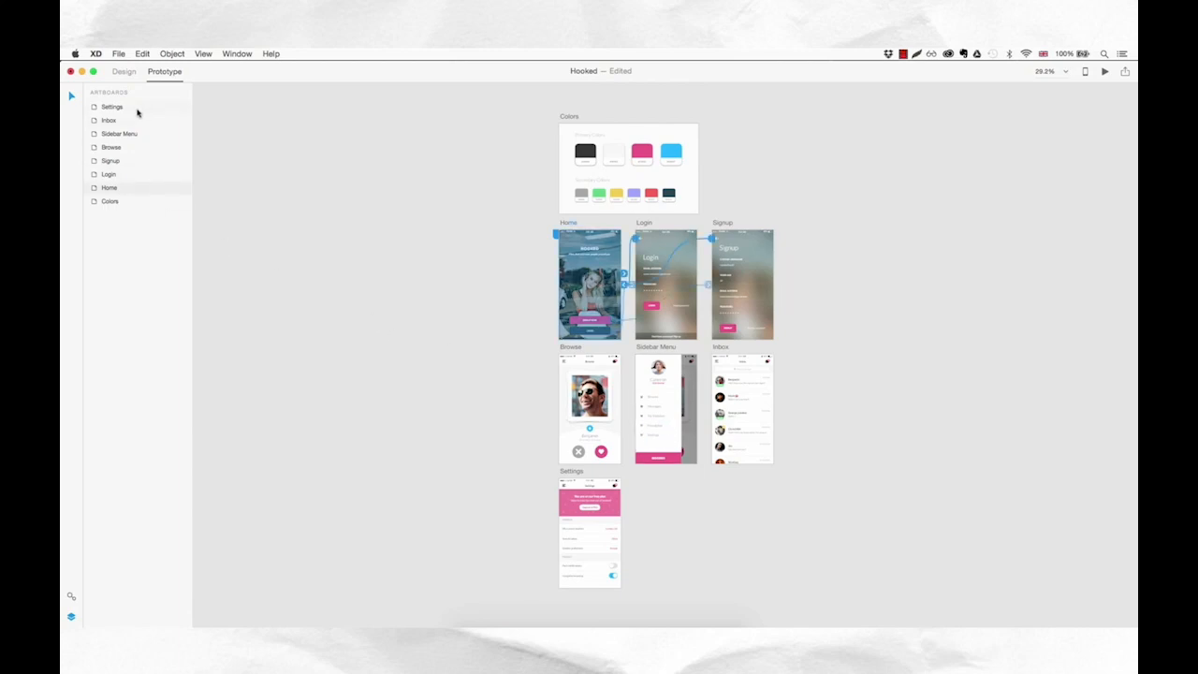
{"action": "left_click", "coordinate": [137, 112], "text": "shift"}
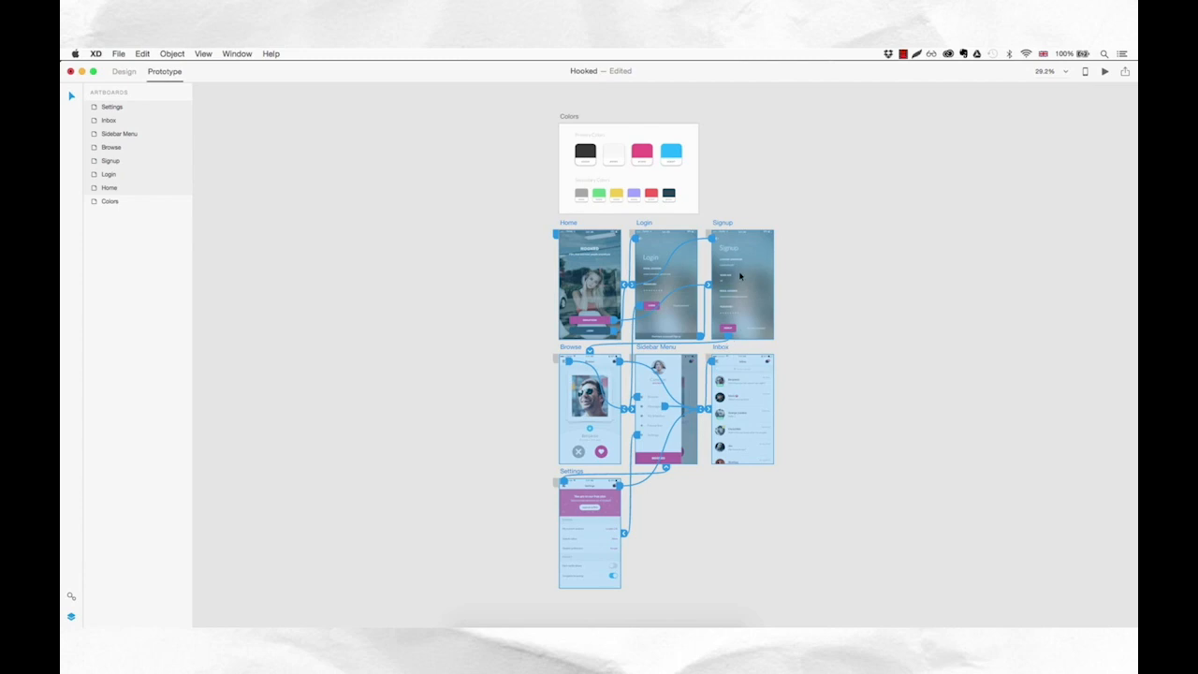
{"action": "left_click", "coordinate": [1105, 73]}
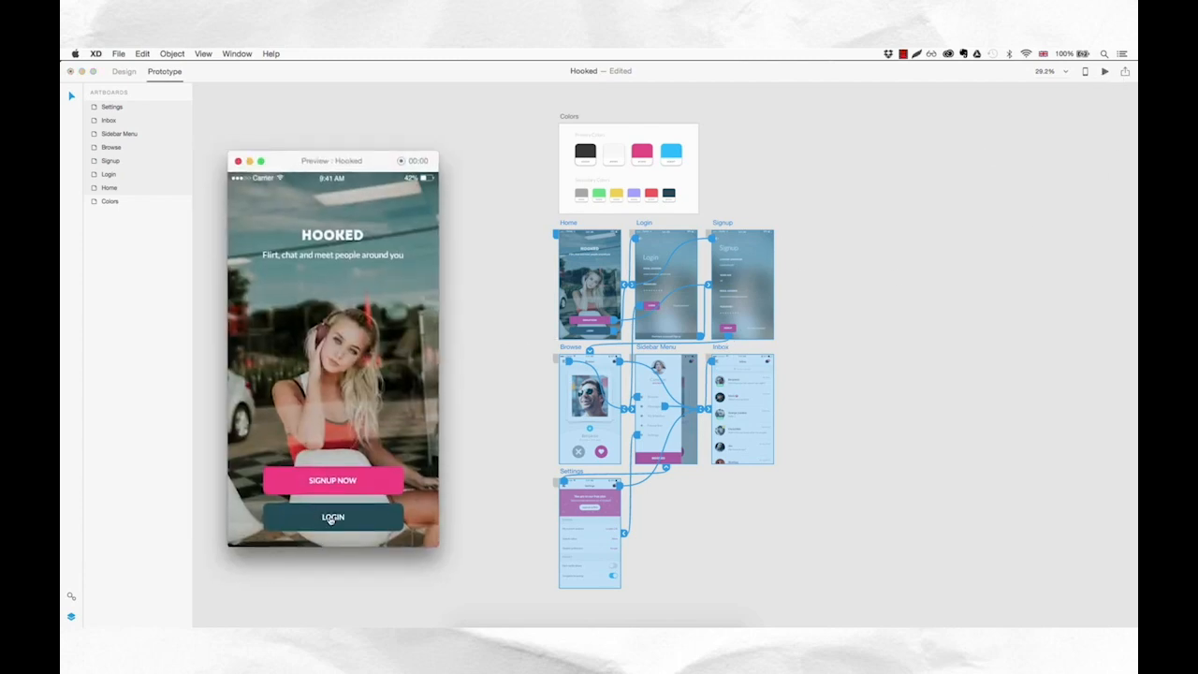
- Test the Login, Signup, "Don't have an account?" and back arrow links in the preview, finishing with a login to the Browse screen
{"action": "left_click", "coordinate": [332, 518]}
{"action": "left_click", "coordinate": [245, 206]}
{"action": "left_click", "coordinate": [337, 480]}
{"action": "left_click", "coordinate": [244, 204]}
{"action": "left_click", "coordinate": [332, 515]}
{"action": "left_click", "coordinate": [335, 534]}
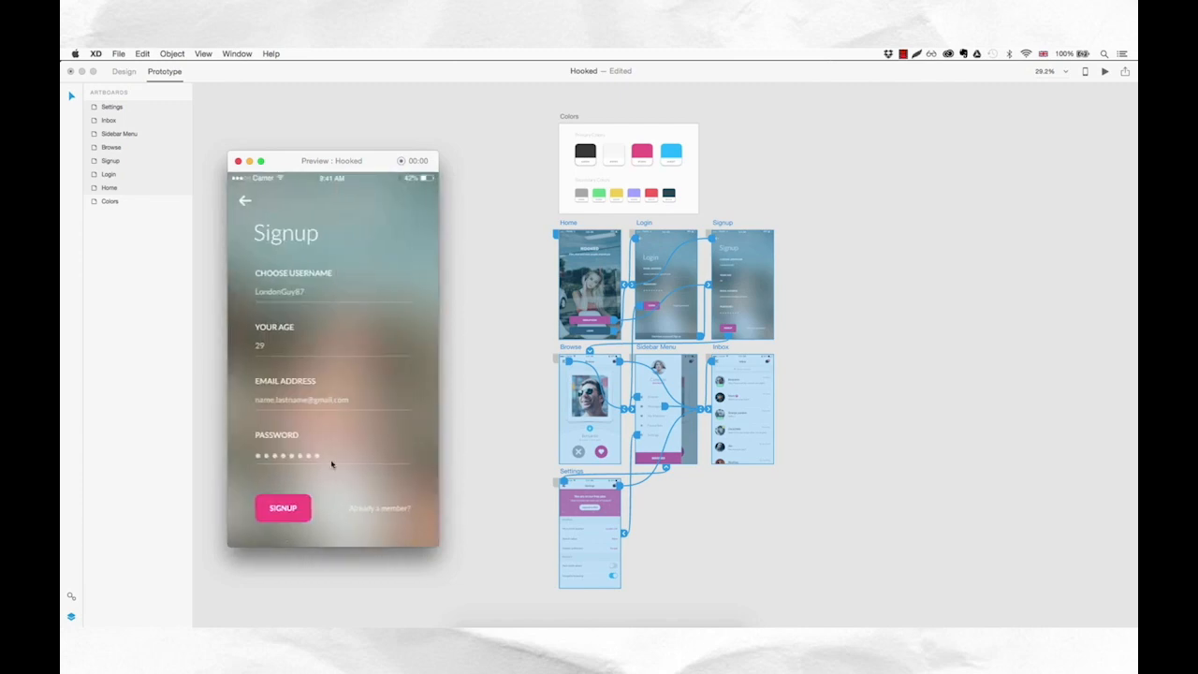
{"action": "left_click", "coordinate": [245, 199]}
{"action": "left_click", "coordinate": [330, 515]}
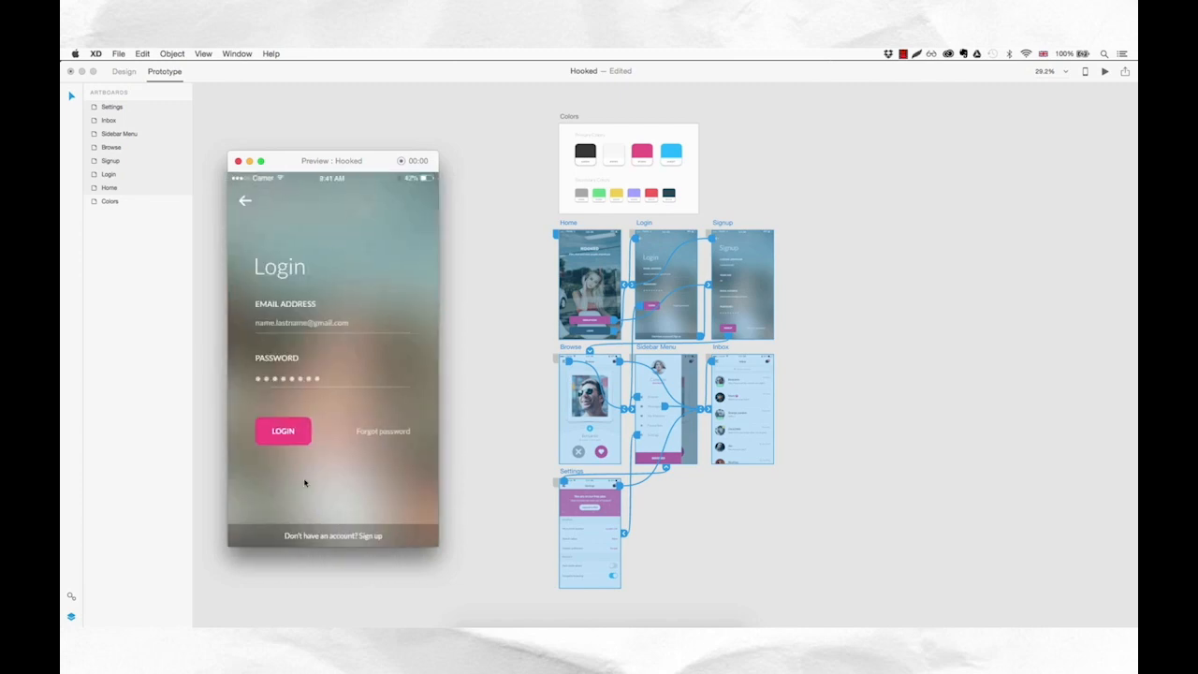
{"action": "left_click", "coordinate": [285, 433]}
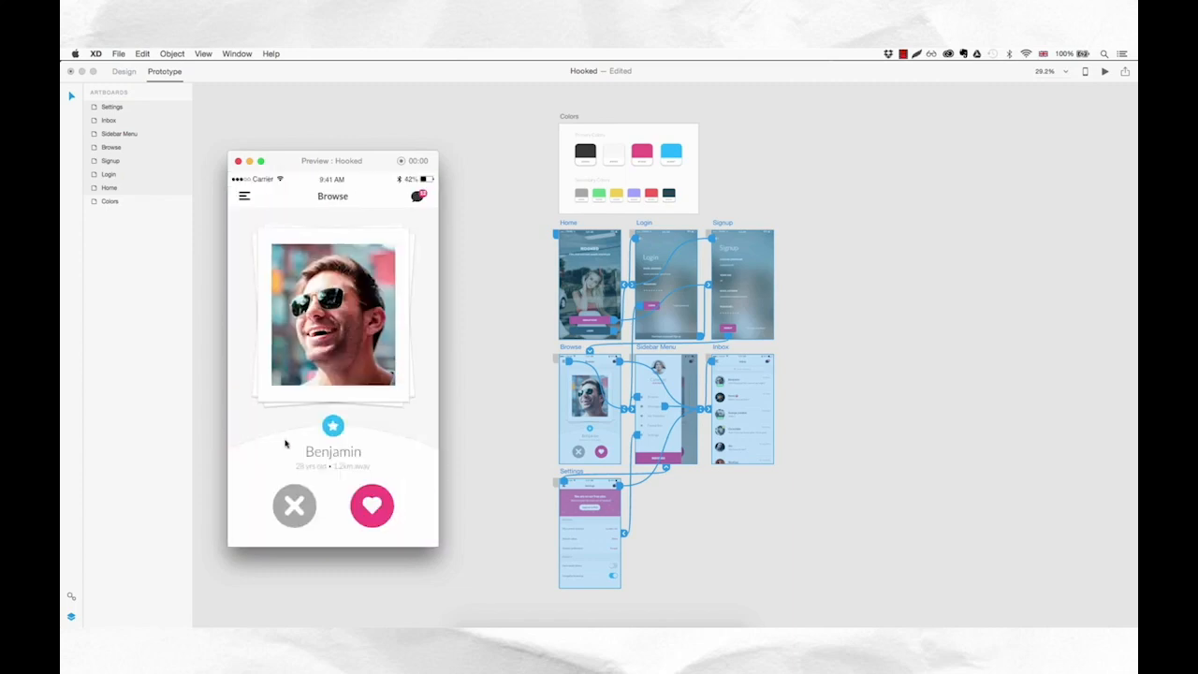
- Test the preview's chat and hamburger icons from the Browse screen, along with the sidebar's Browse and Settings links
{"action": "left_click", "coordinate": [421, 201]}
{"action": "left_click", "coordinate": [249, 203]}
{"action": "left_click", "coordinate": [284, 318]}
{"action": "left_click", "coordinate": [242, 196]}
{"action": "left_click", "coordinate": [283, 451]}
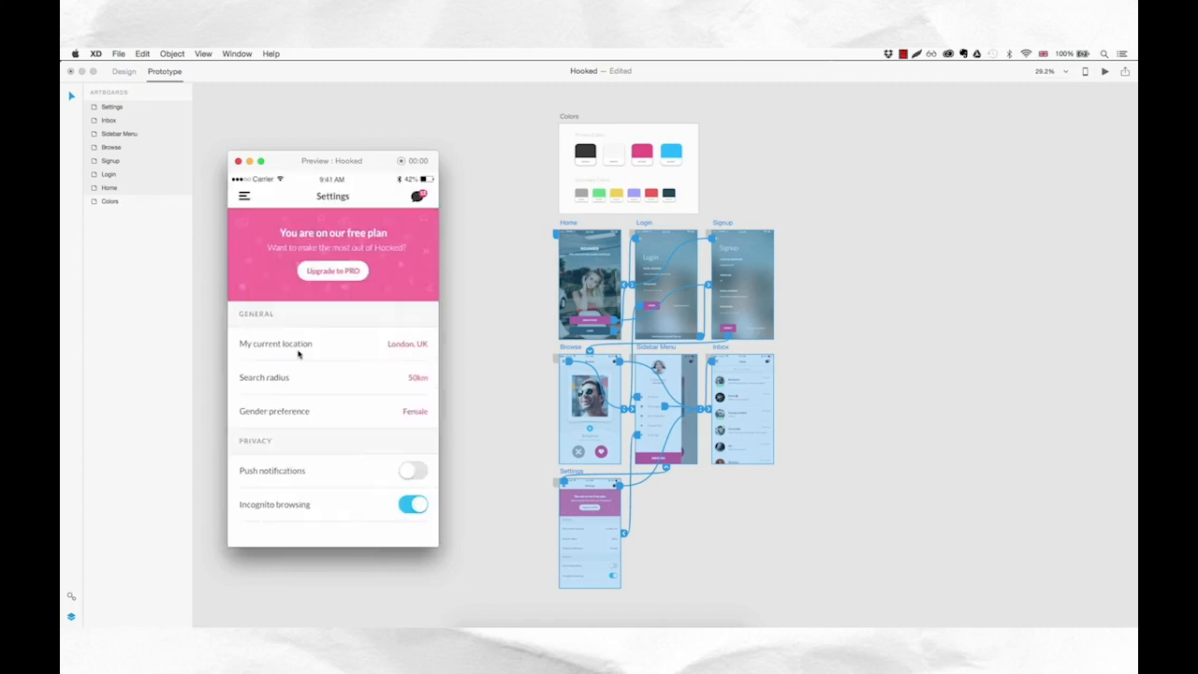
- Test the chat icon on the Settings screen and the sidebar's Messages and Browse links in the preview
{"action": "left_click", "coordinate": [422, 200]}
{"action": "left_click", "coordinate": [249, 198]}
{"action": "left_click", "coordinate": [278, 358]}
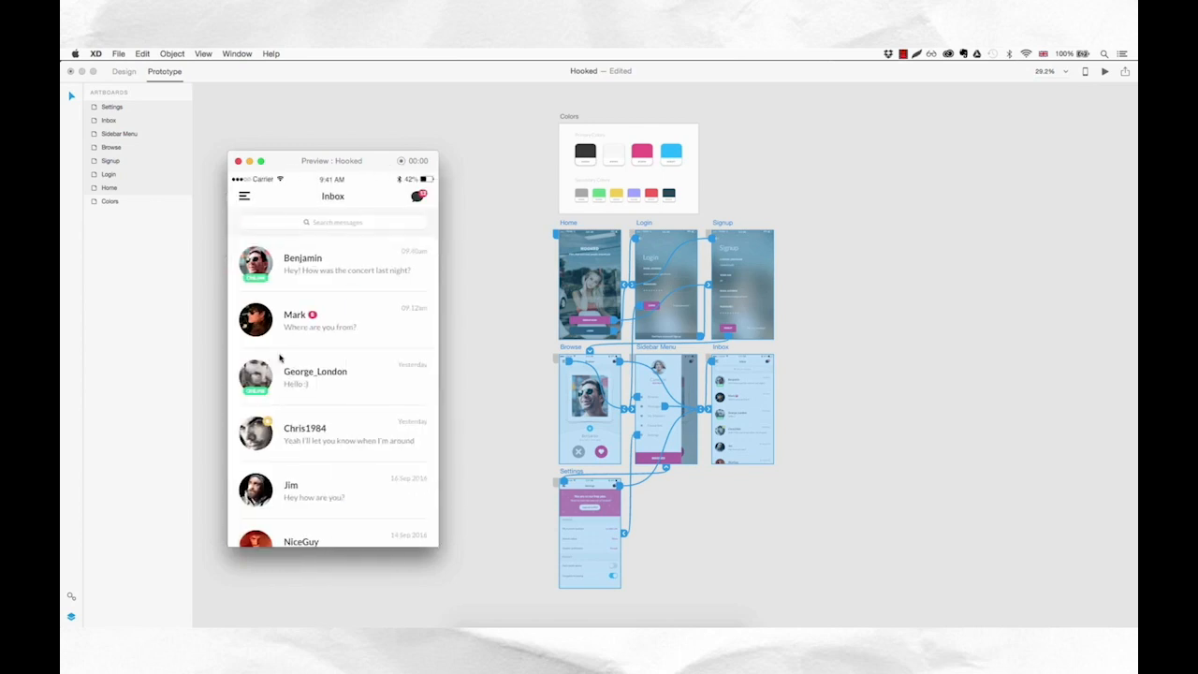
{"action": "left_click", "coordinate": [243, 200]}
{"action": "left_click", "coordinate": [278, 323]}
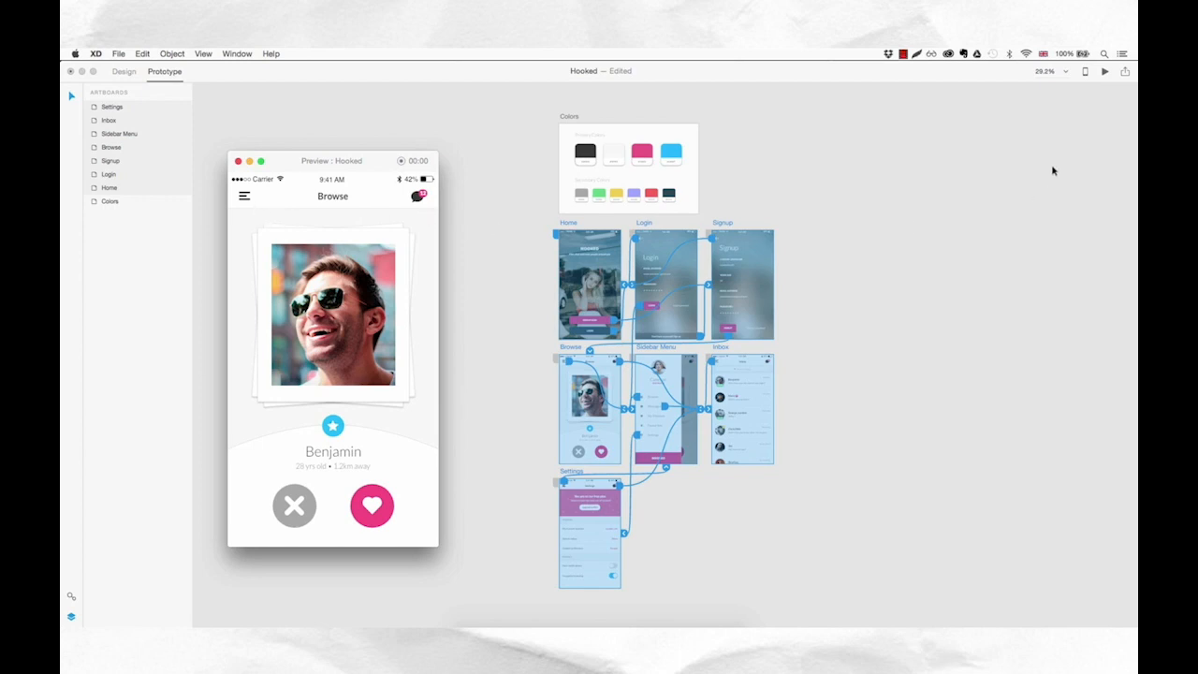
- Share the prototype online as a new link titled "Hooked Prototype" with comments allowed
{"action": "left_click", "coordinate": [1125, 73]}
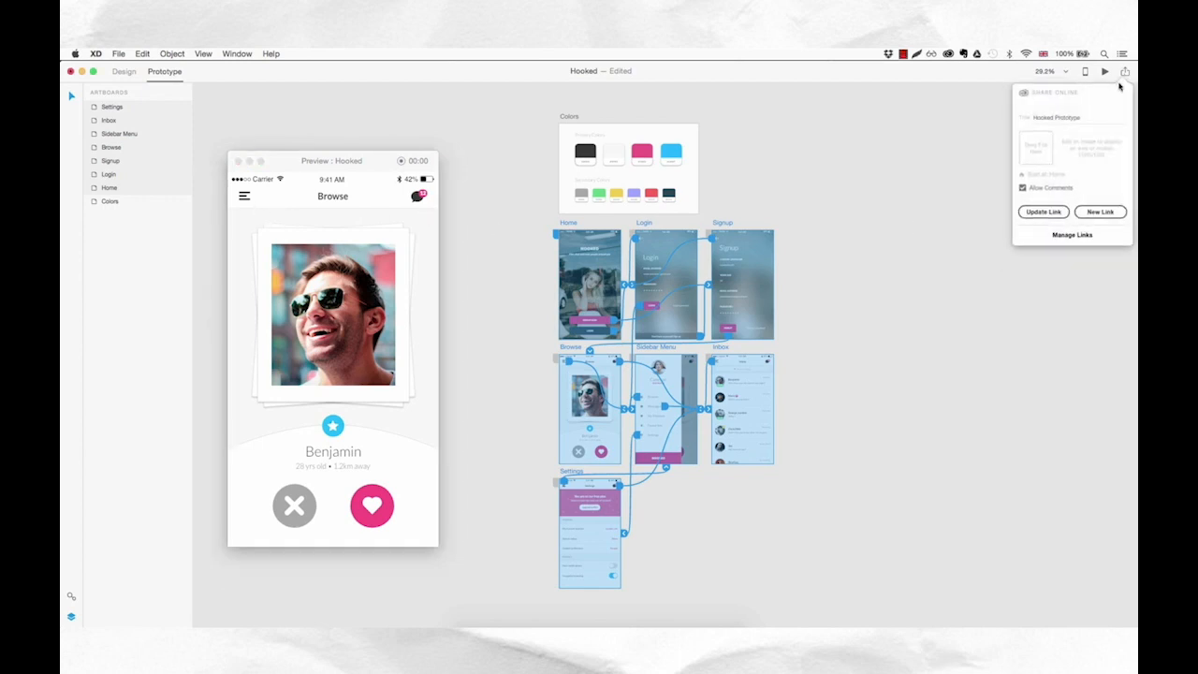
{"action": "triple_click", "coordinate": [1090, 117]}
{"action": "left_click", "coordinate": [1096, 214]}
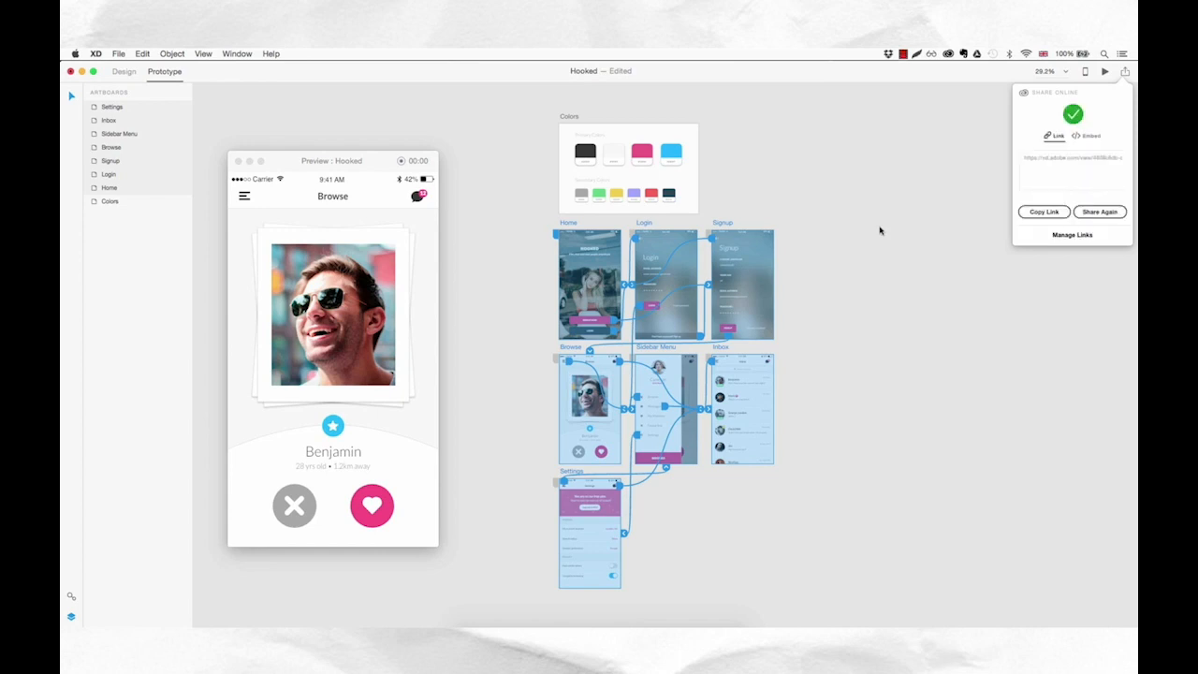
- Copy the shared prototype link and open it in Chrome
{"action": "left_click", "coordinate": [1050, 159]}
{"action": "left_click", "coordinate": [1046, 213]}
{"action": "left_click", "coordinate": [520, 620]}
{"action": "key", "text": "cmd+l"}
{"action": "key", "text": "cmd+v"}
{"action": "key", "text": "Return"}
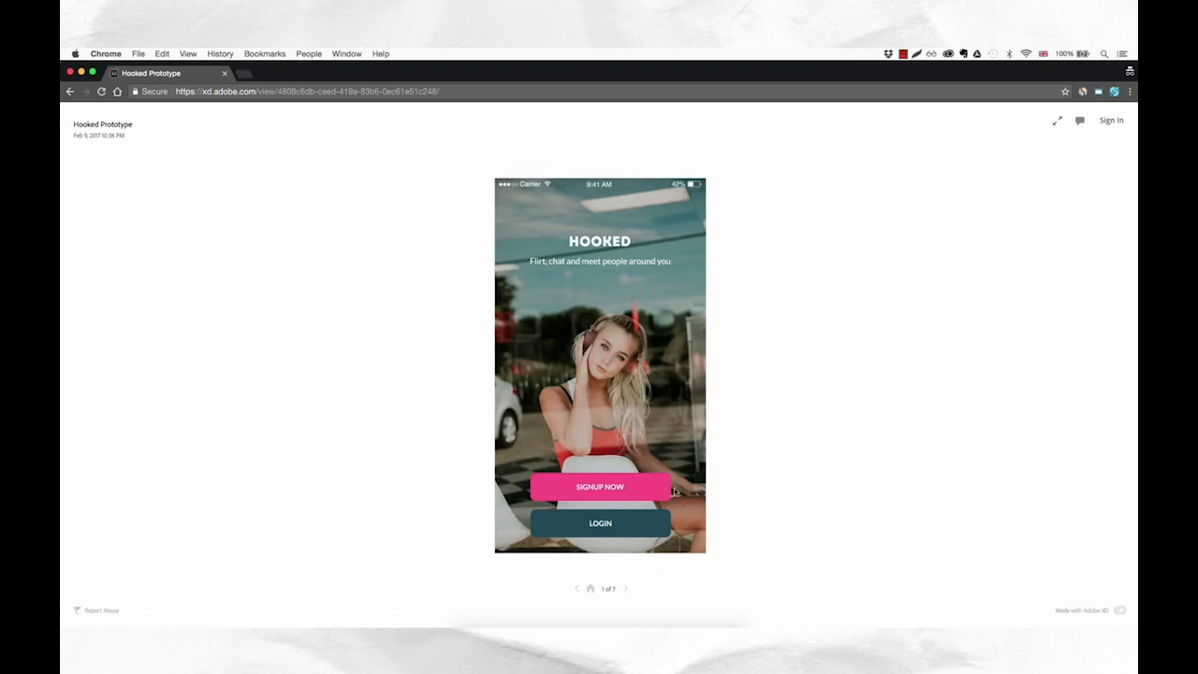
- Reveal the clickable hotspots on the web prototype's Home screen and go through Signup to the Browse screen
{"action": "left_click", "coordinate": [592, 368]}
{"action": "left_click", "coordinate": [550, 328]}
{"action": "left_click", "coordinate": [581, 352]}
{"action": "left_click", "coordinate": [592, 334]}
{"action": "left_click", "coordinate": [606, 481]}
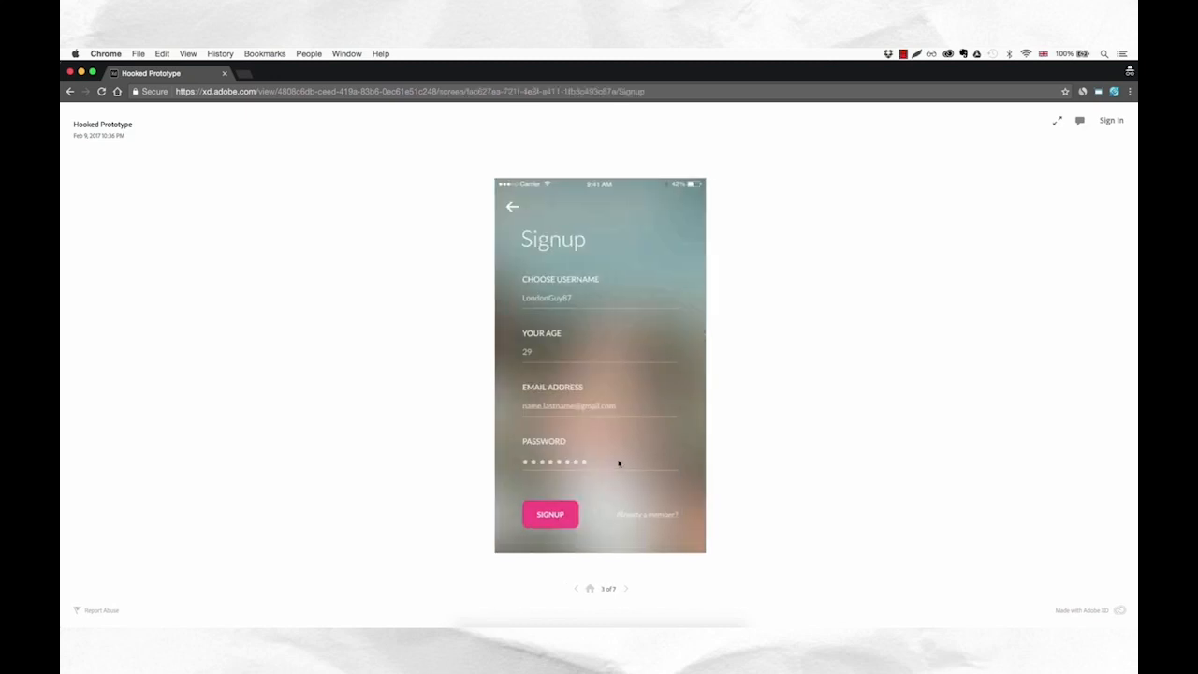
{"action": "left_click", "coordinate": [644, 252]}
{"action": "left_click", "coordinate": [557, 515]}
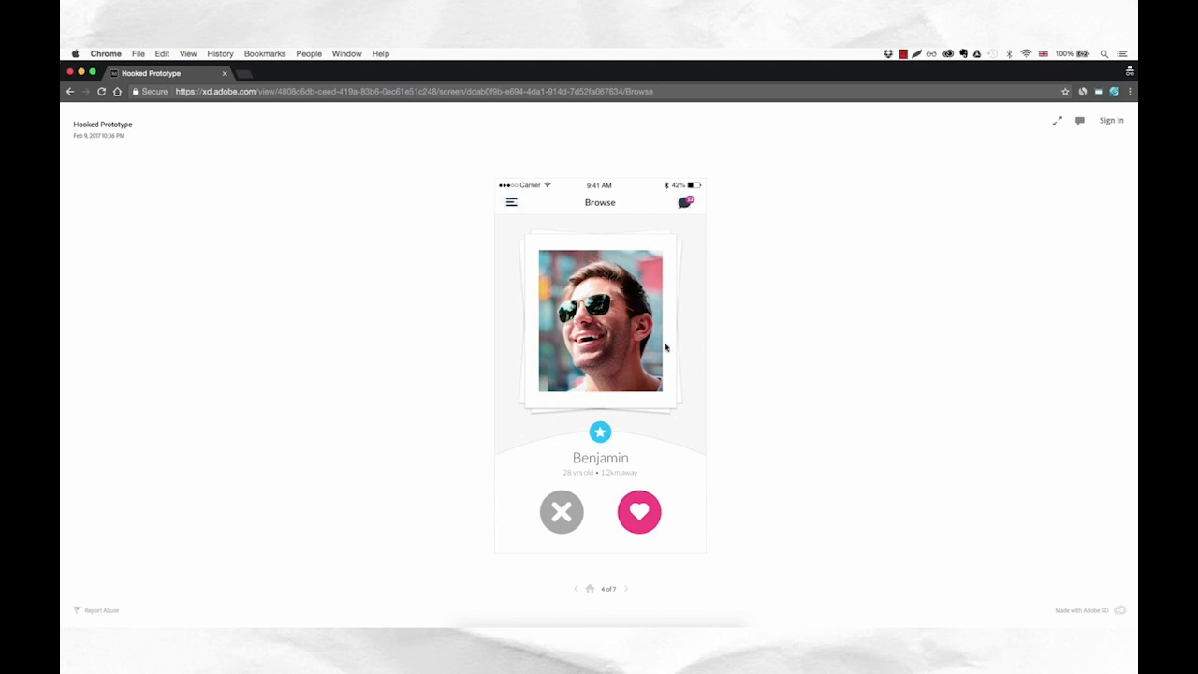
- Test the web prototype's chat icon, hamburger menu and Settings link, returning to the sidebar menu
{"action": "left_click", "coordinate": [688, 203]}
{"action": "left_click", "coordinate": [512, 204]}
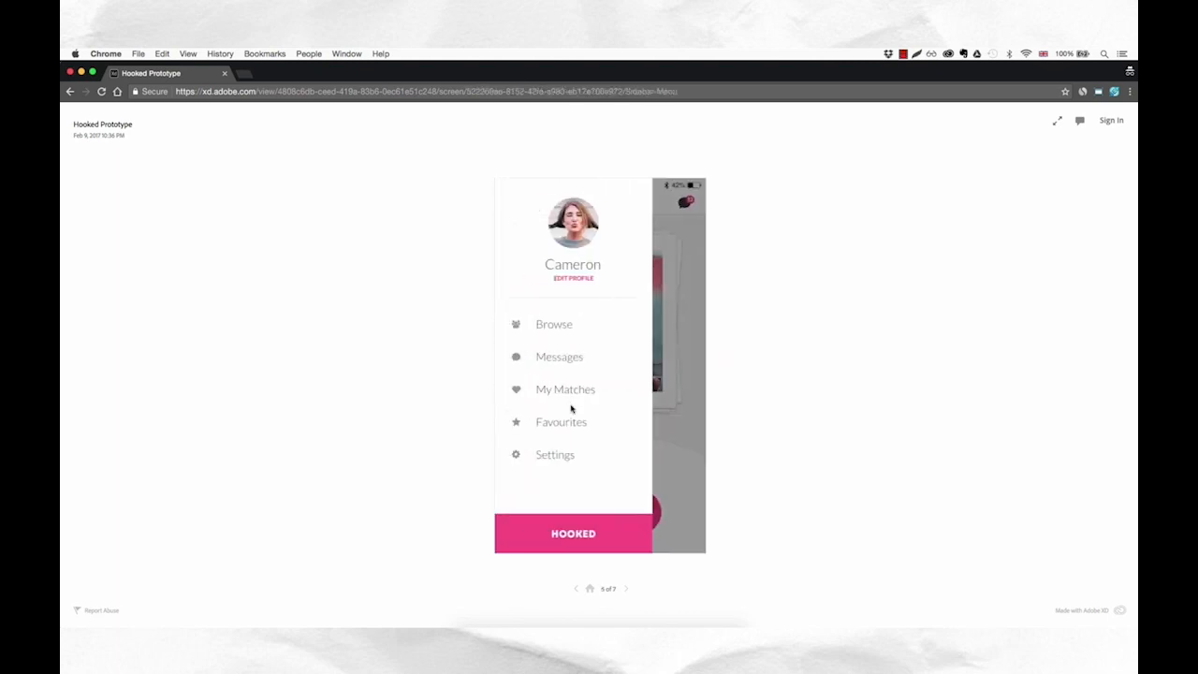
{"action": "left_click", "coordinate": [556, 456]}
{"action": "left_click", "coordinate": [511, 204]}
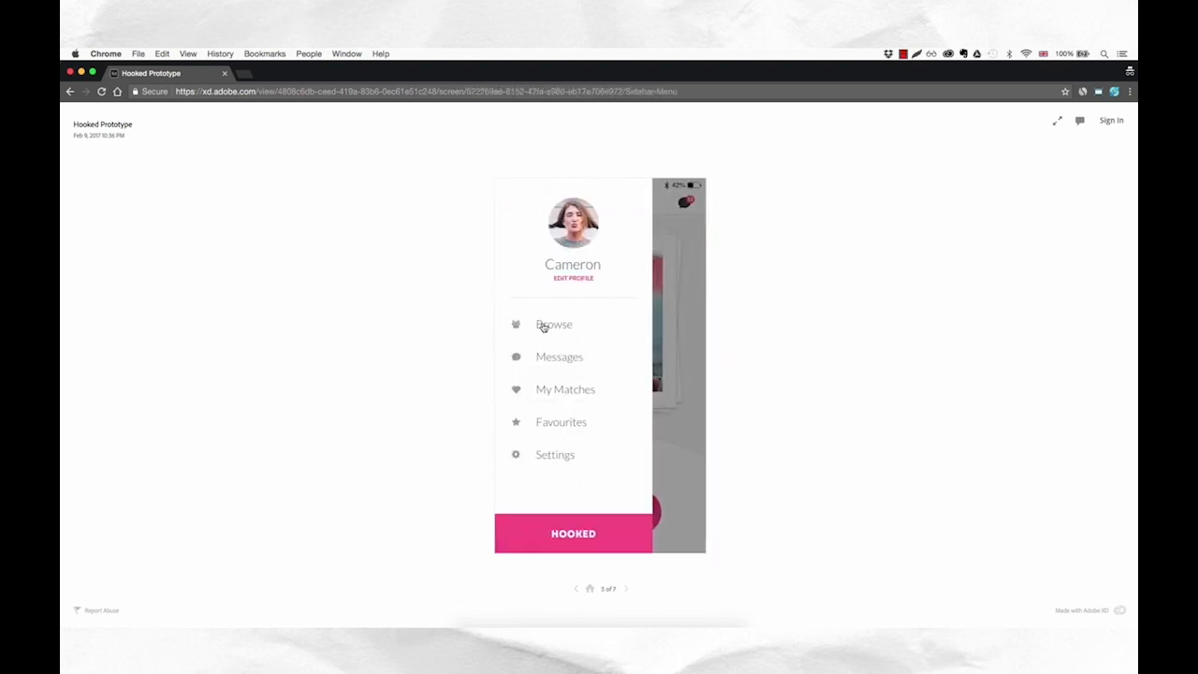